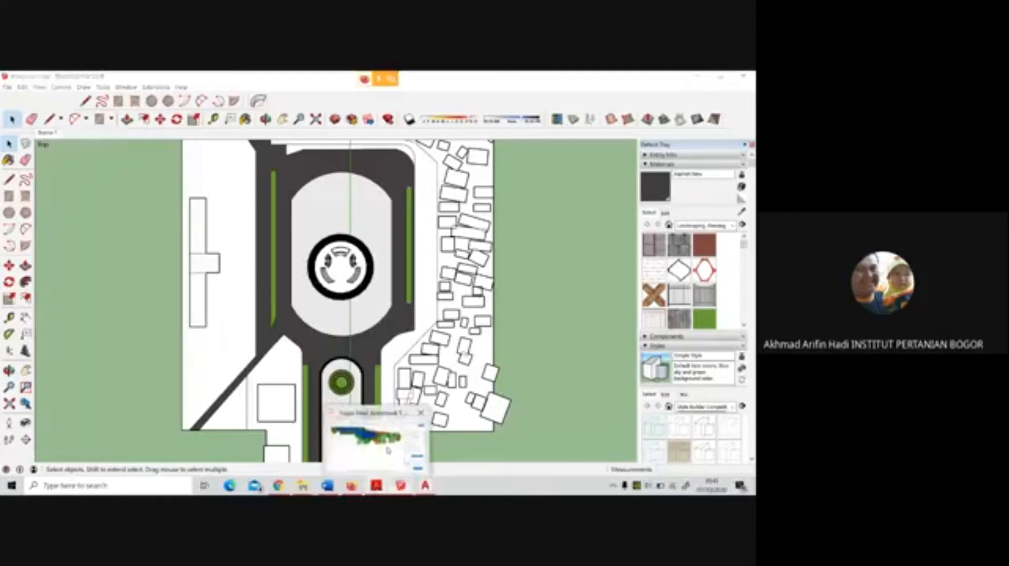
Switch to Acrobat Reader and examine the coloured lake site plan in the P1 Kelompok 5 final project PDF
{"action": "left_click", "coordinate": [376, 485]}
{"action": "left_click", "coordinate": [223, 103]}
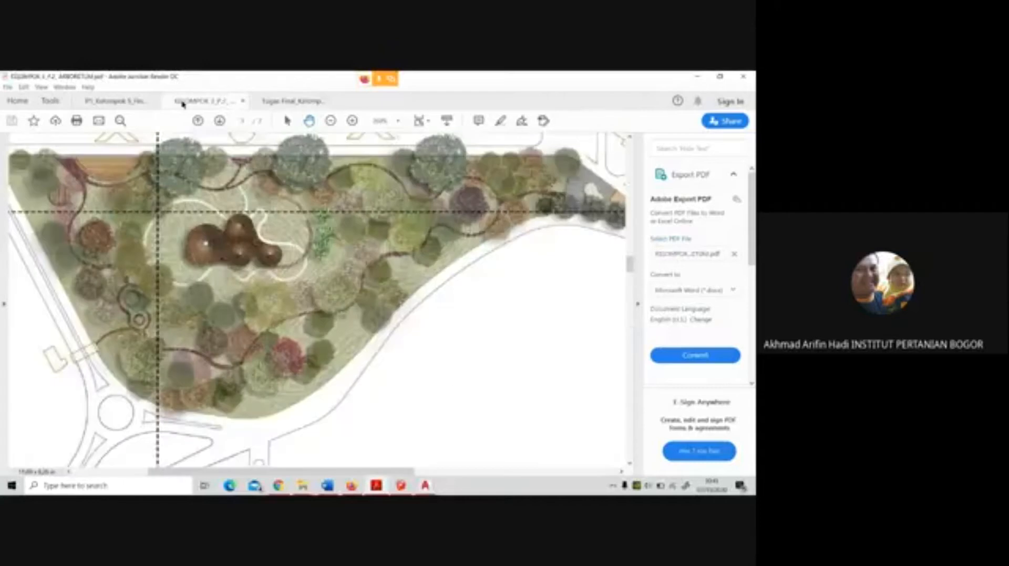
{"action": "left_click", "coordinate": [128, 101]}
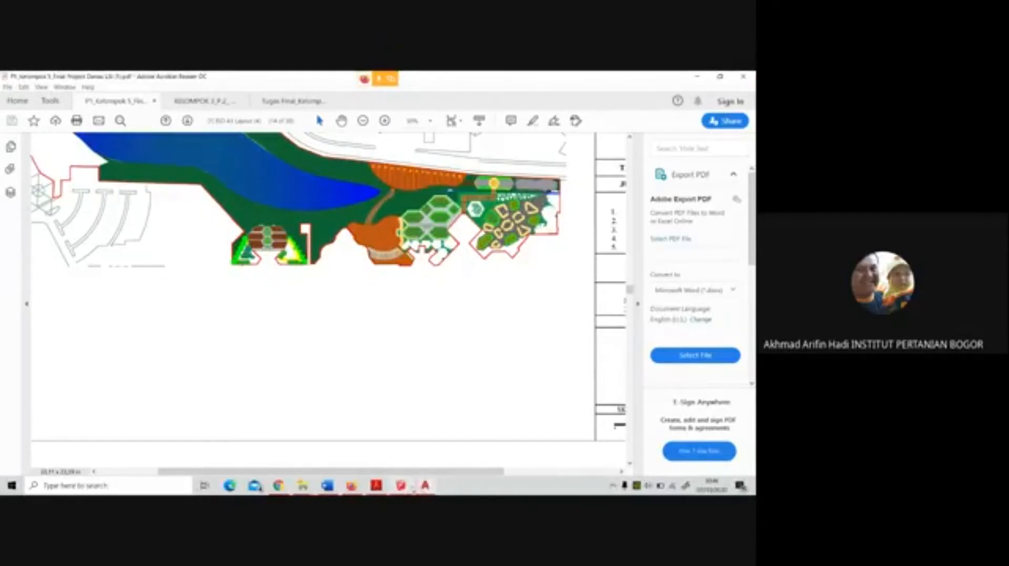
{"action": "mouse_move", "coordinate": [408, 490]}
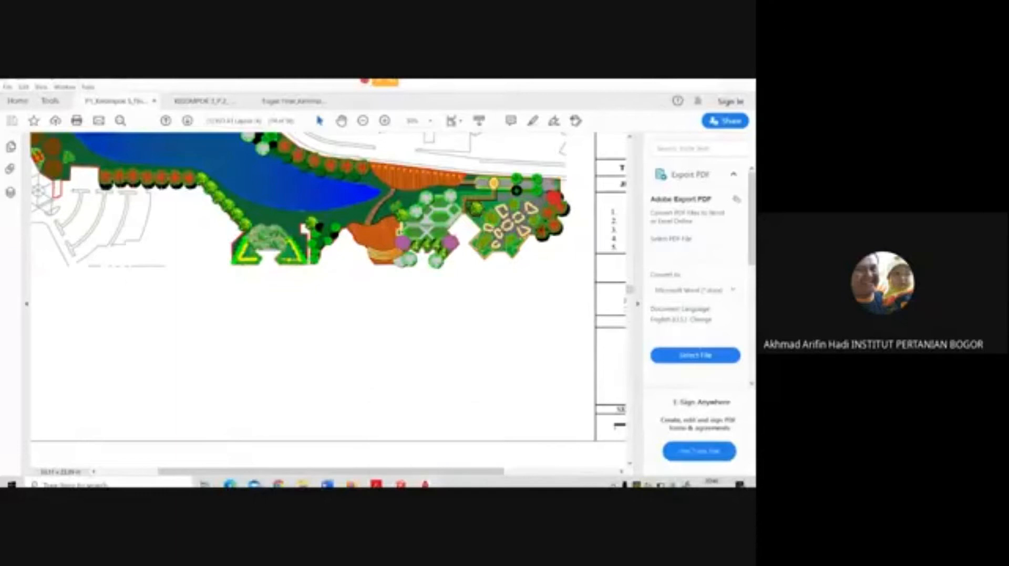
Switch to SketchUp and set the plaza model's camera to the standard top view
{"action": "left_click", "coordinate": [425, 484]}
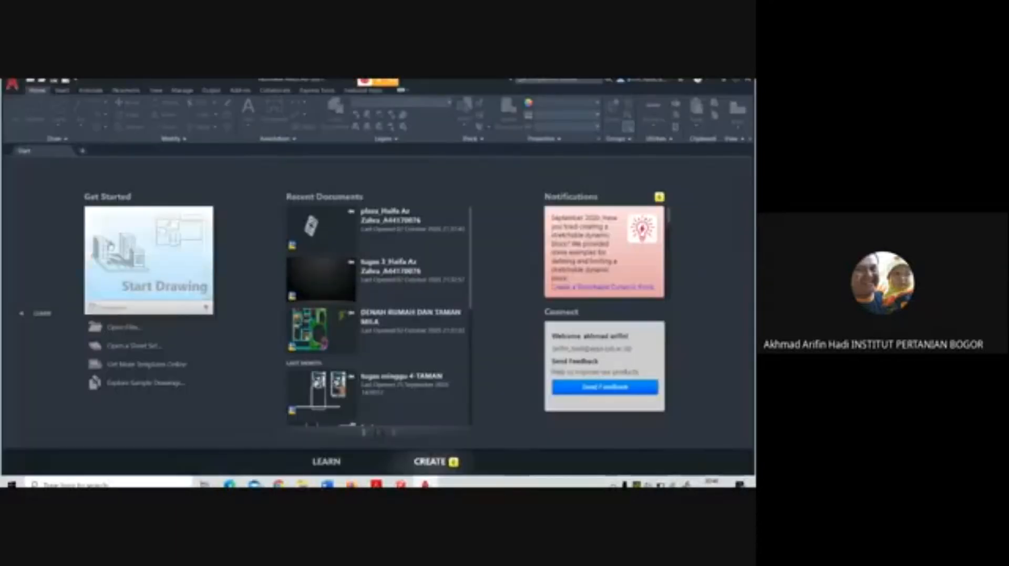
{"action": "left_click", "coordinate": [400, 484]}
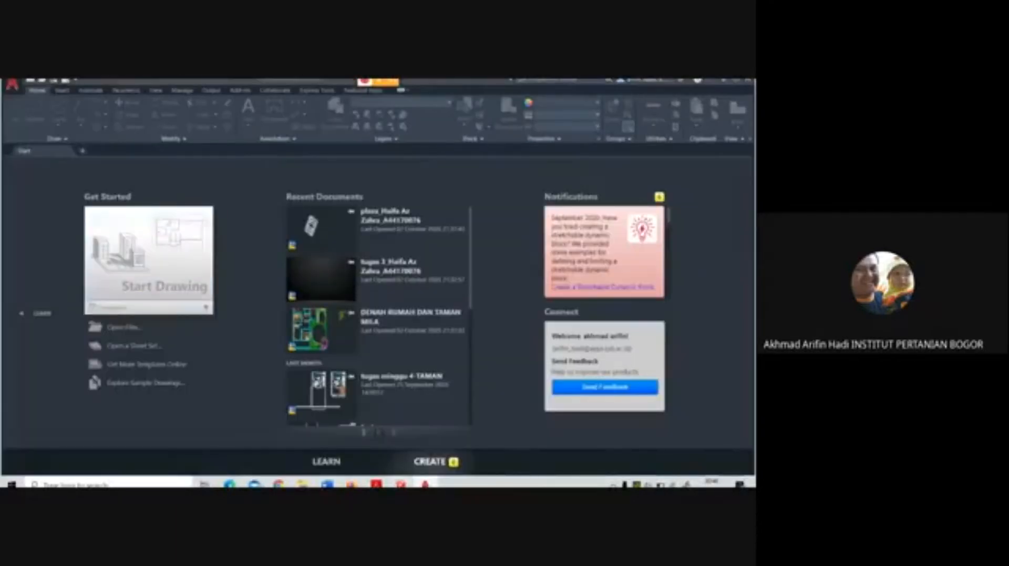
{"action": "left_click", "coordinate": [7, 87]}
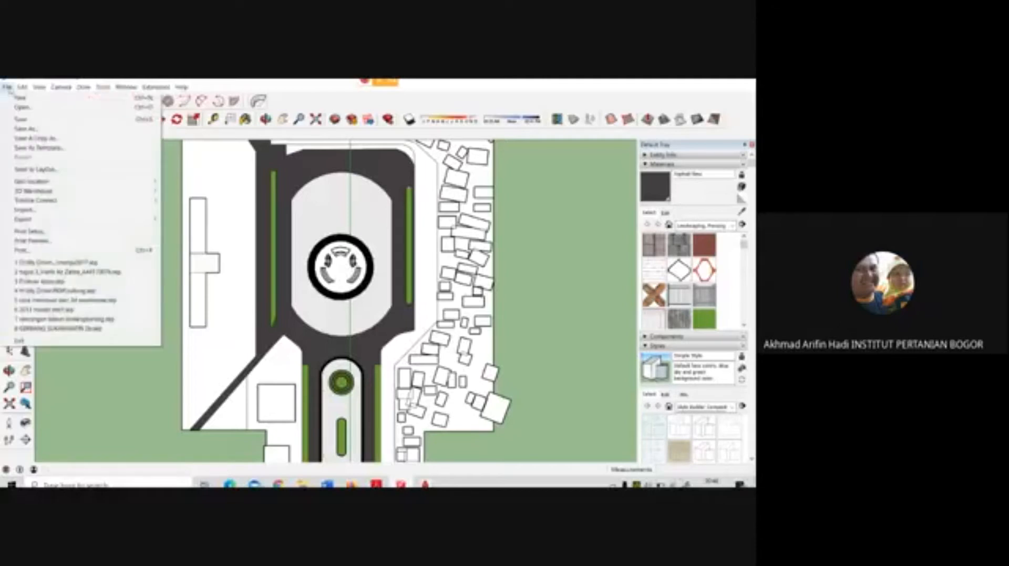
{"action": "mouse_move", "coordinate": [61, 87]}
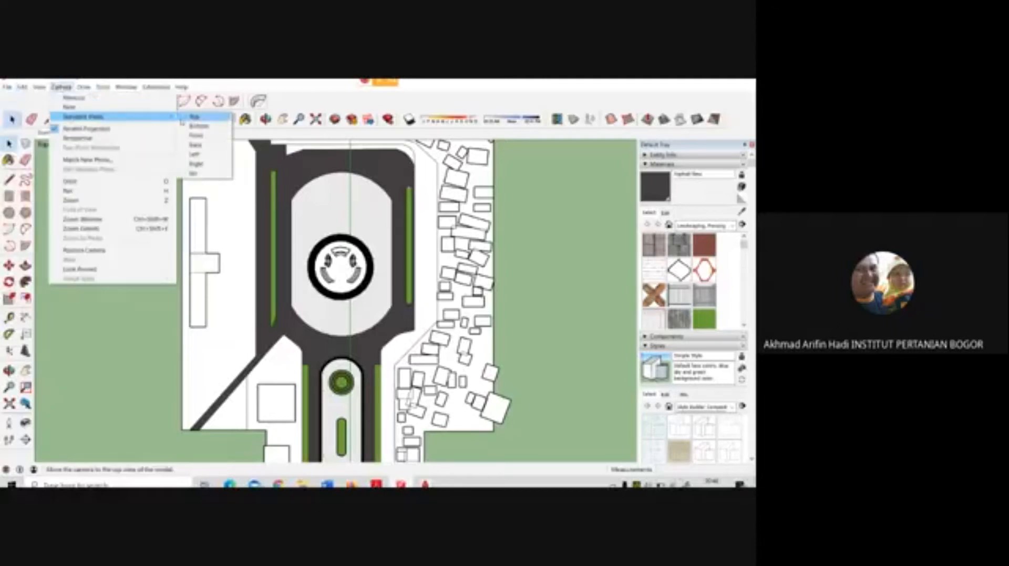
{"action": "left_click", "coordinate": [181, 118]}
Start a 2D graphic export of the model and choose AutoCAD DWG as the file type
{"action": "left_click", "coordinate": [7, 87]}
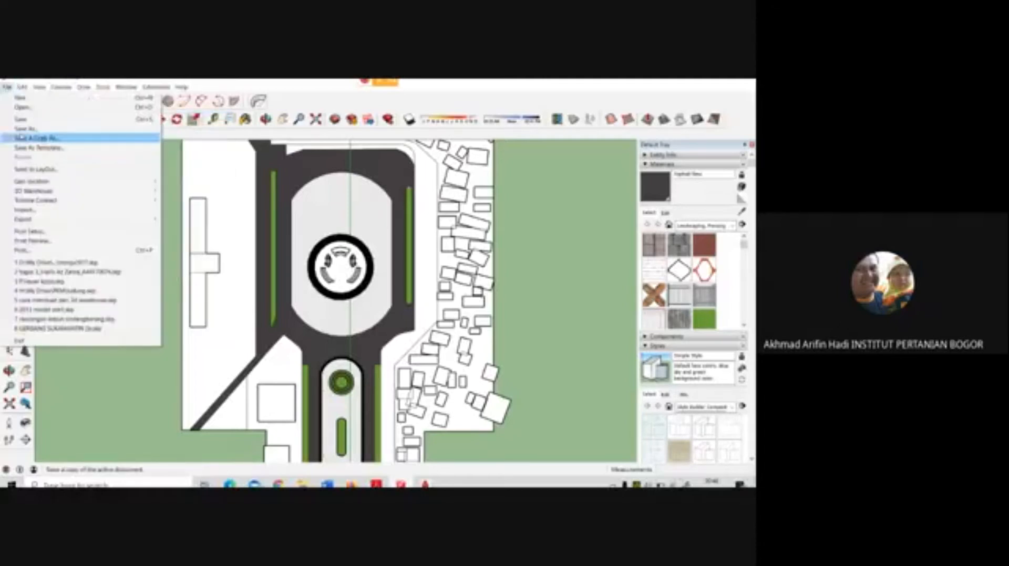
{"action": "mouse_move", "coordinate": [147, 218]}
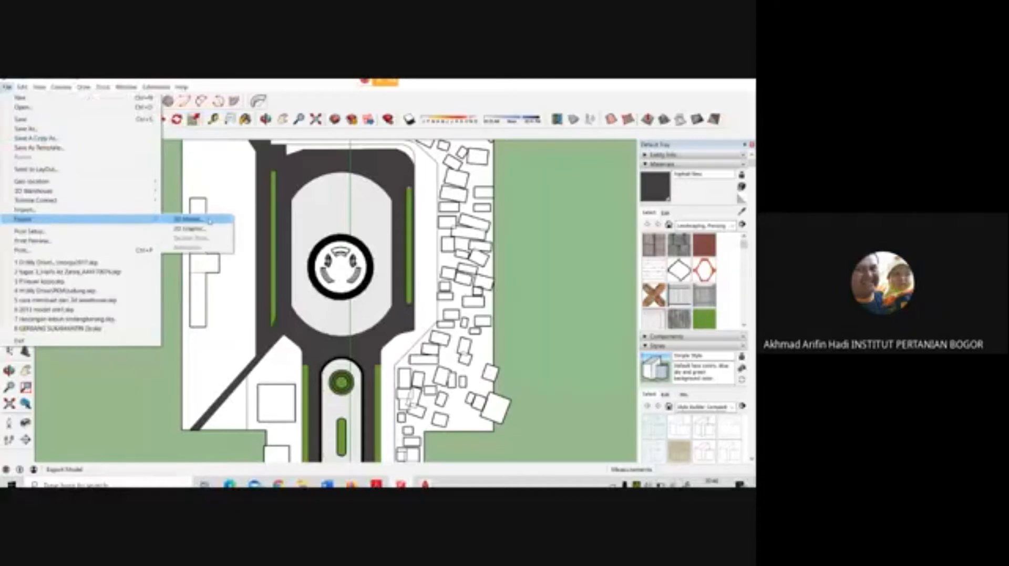
{"action": "left_click", "coordinate": [191, 229]}
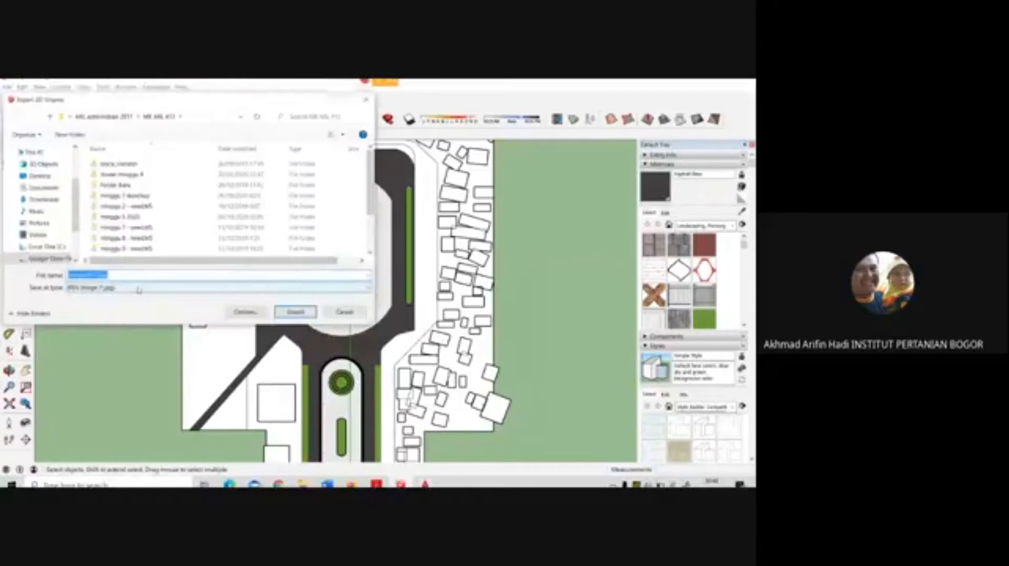
{"action": "left_click", "coordinate": [137, 288]}
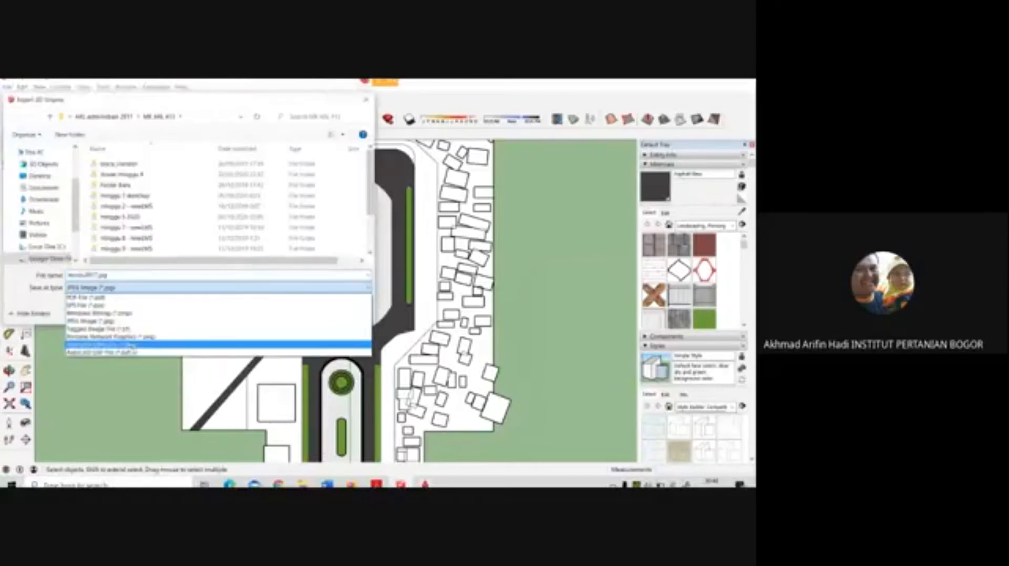
{"action": "left_click", "coordinate": [135, 353]}
{"action": "left_click", "coordinate": [149, 289]}
{"action": "left_click", "coordinate": [144, 345]}
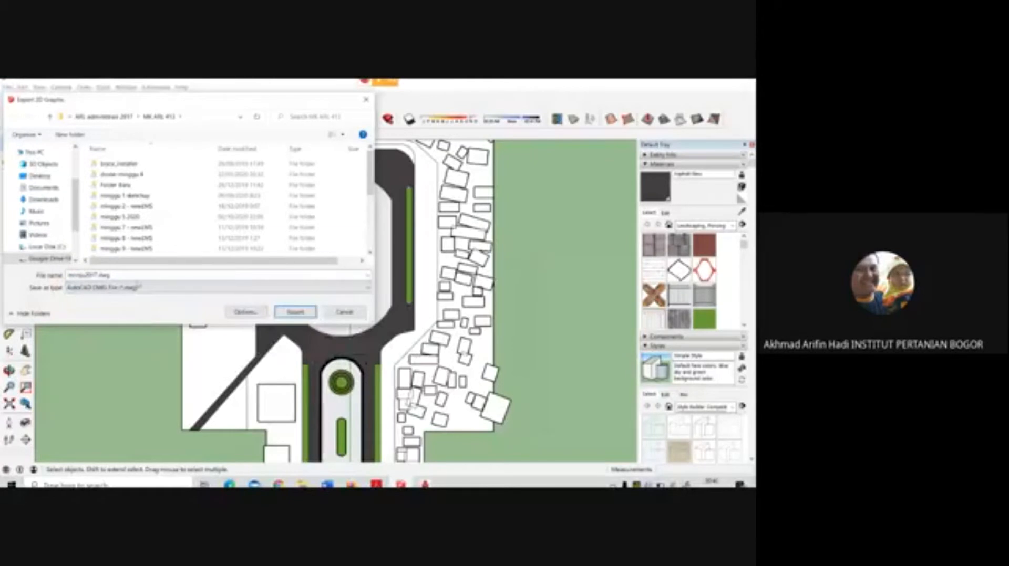
Create a folder called "minggu 6 2020" for the export and open it
{"action": "left_click", "coordinate": [70, 135]}
{"action": "type", "text": "minggu"}
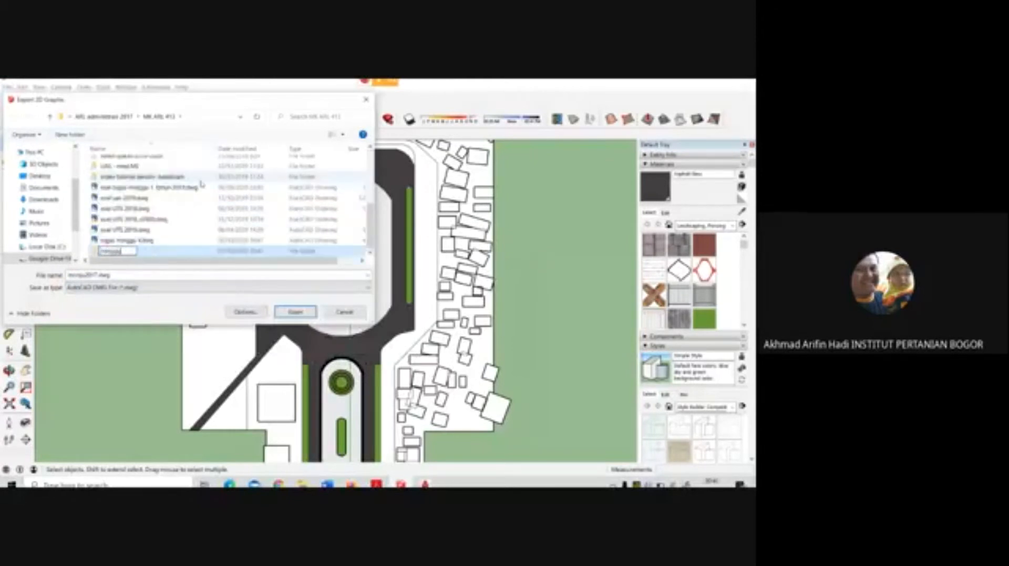
{"action": "type", "text": " 4 2020"}
{"action": "key", "text": "Return"}
{"action": "key", "text": "Return"}
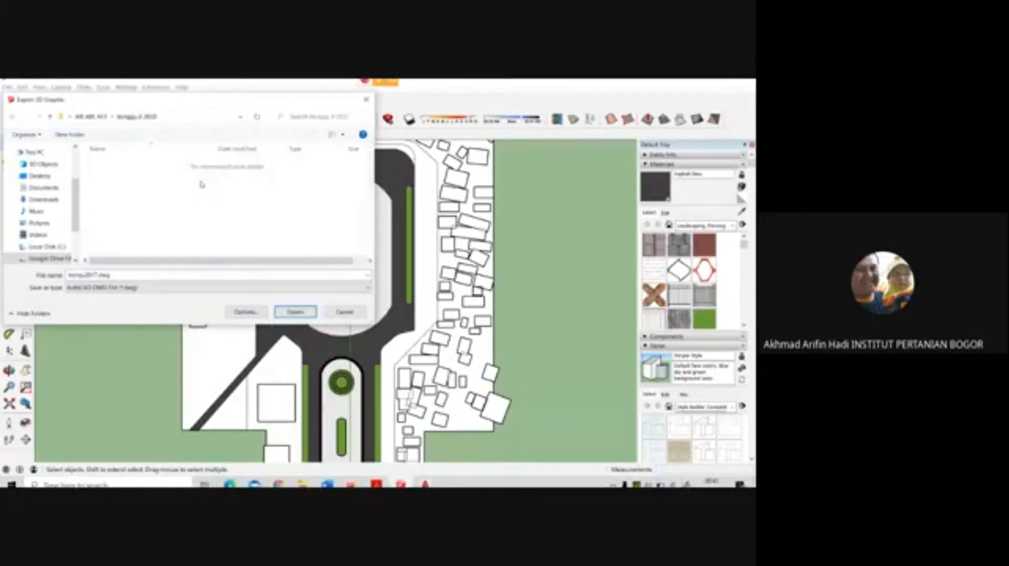
Accept the DWG options with full scale 1:1 and export the plan as monju2017.dwg
{"action": "left_click", "coordinate": [246, 312]}
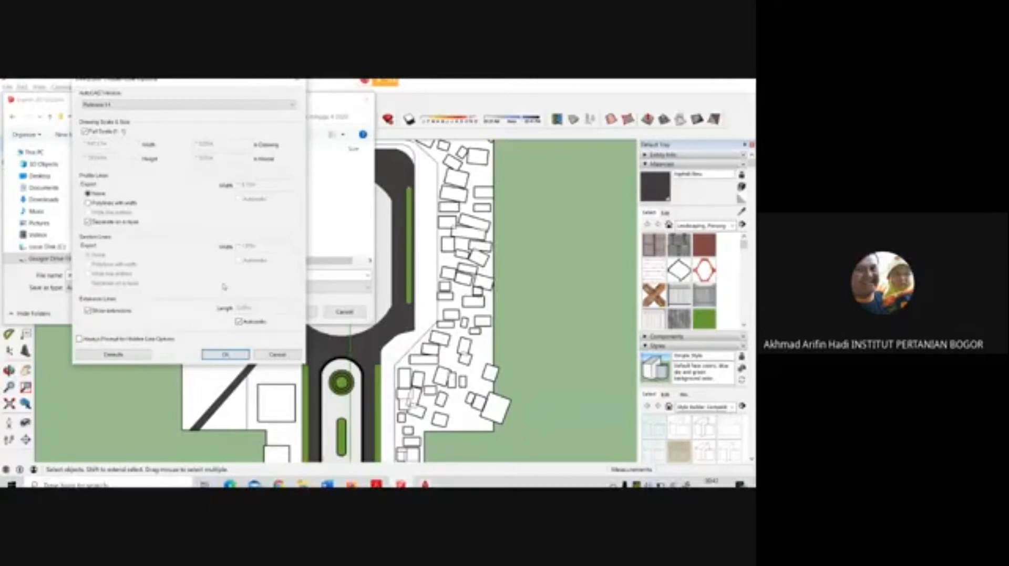
{"action": "left_click", "coordinate": [226, 355]}
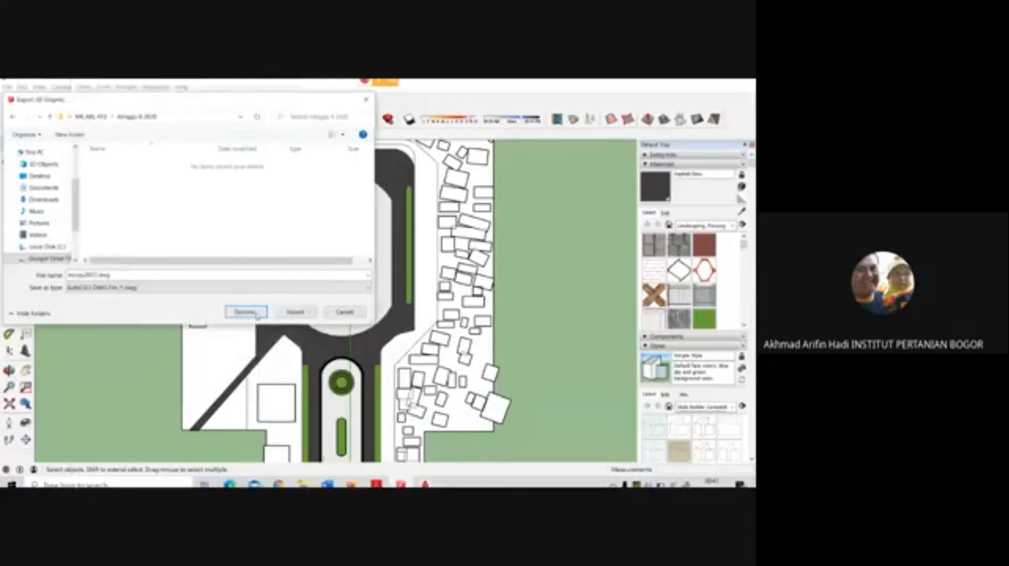
{"action": "left_click", "coordinate": [256, 315]}
{"action": "left_click", "coordinate": [226, 355]}
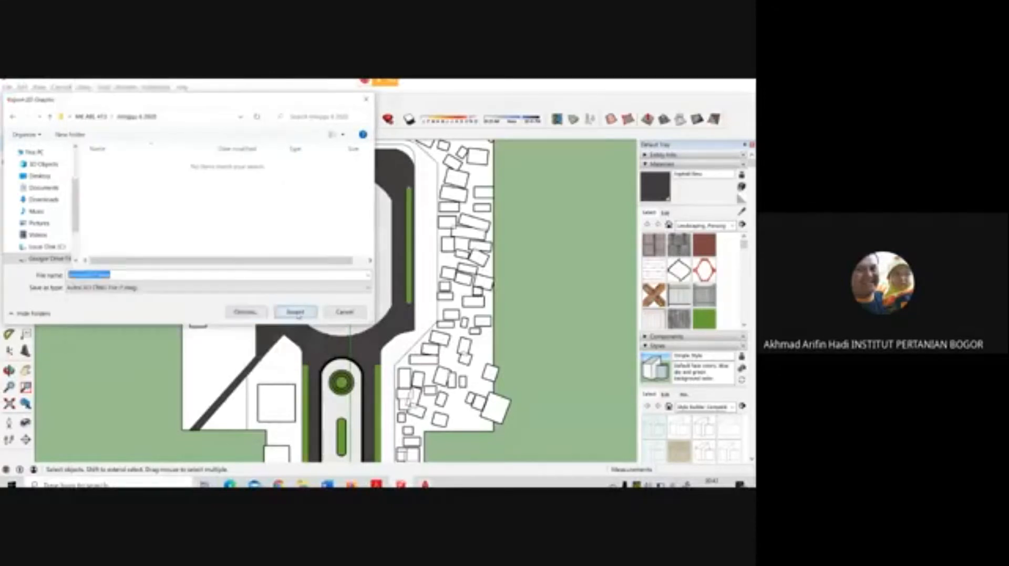
{"action": "left_click", "coordinate": [293, 313]}
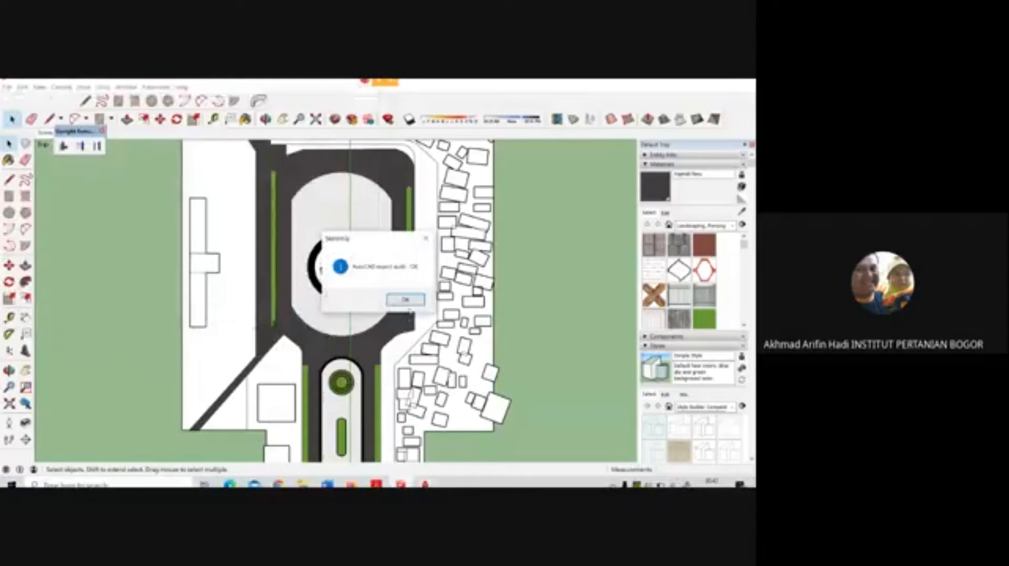
{"action": "left_click", "coordinate": [407, 302]}
Switch to AutoCAD, start a new drawing and set its insertion scale units to Meters
{"action": "left_click", "coordinate": [424, 484]}
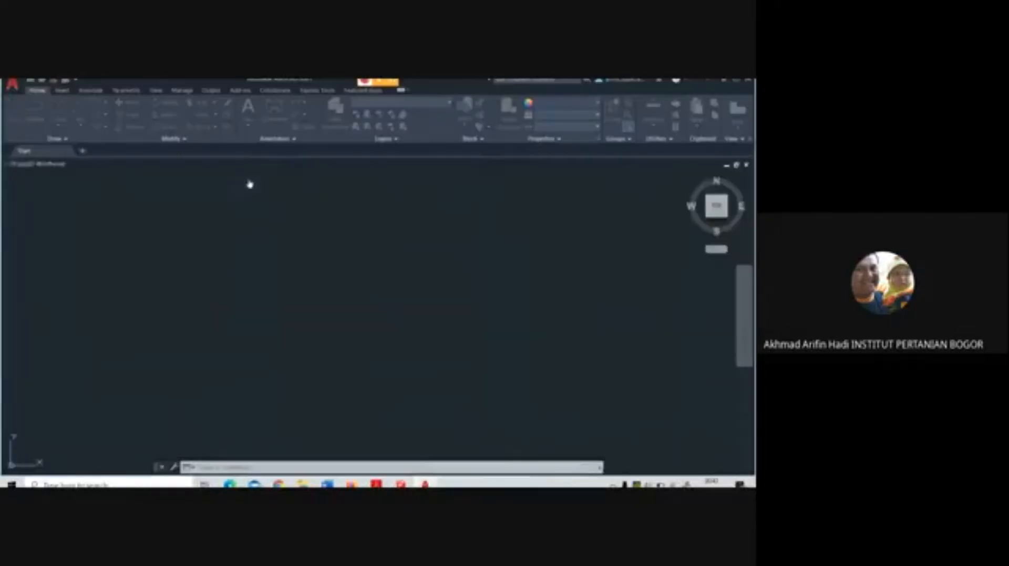
{"action": "left_click", "coordinate": [246, 444]}
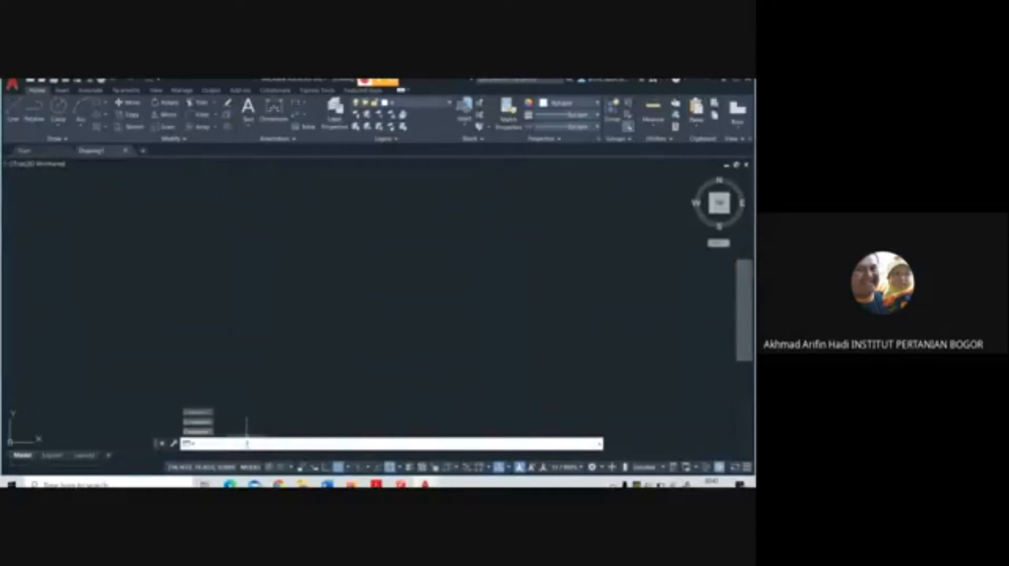
{"action": "type", "text": "units"}
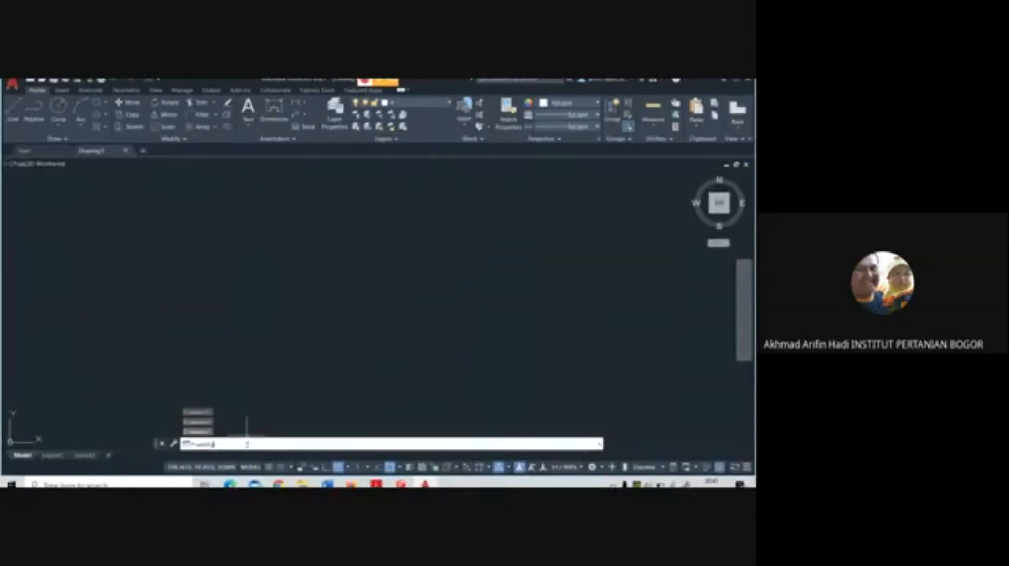
{"action": "key", "text": "Return"}
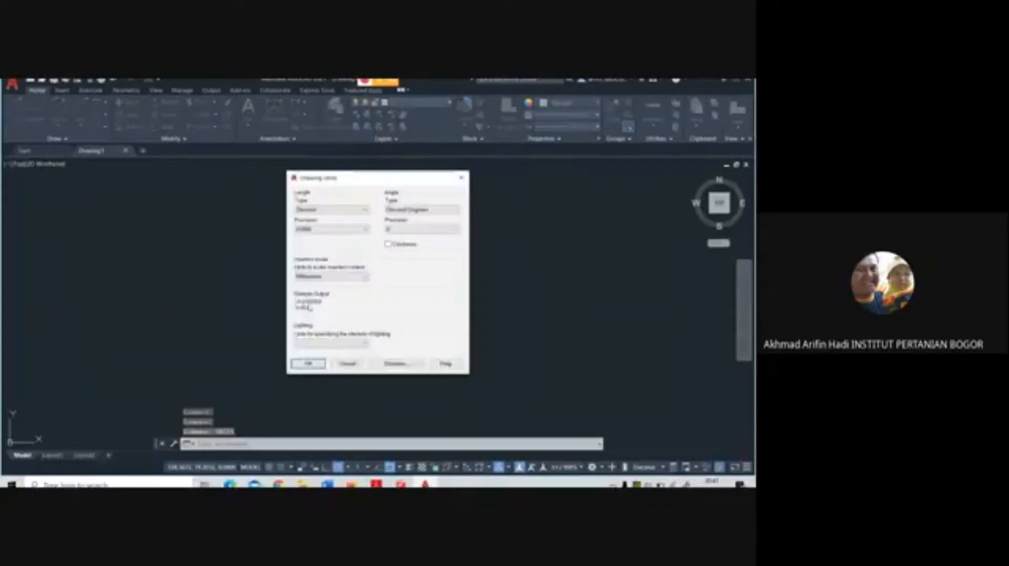
{"action": "left_click", "coordinate": [317, 279]}
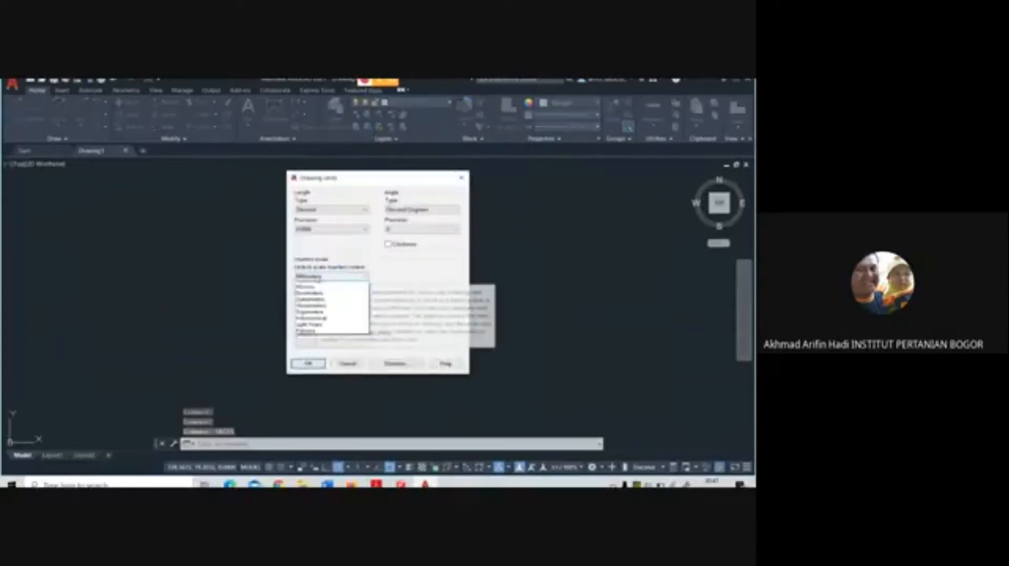
{"action": "left_click", "coordinate": [315, 327]}
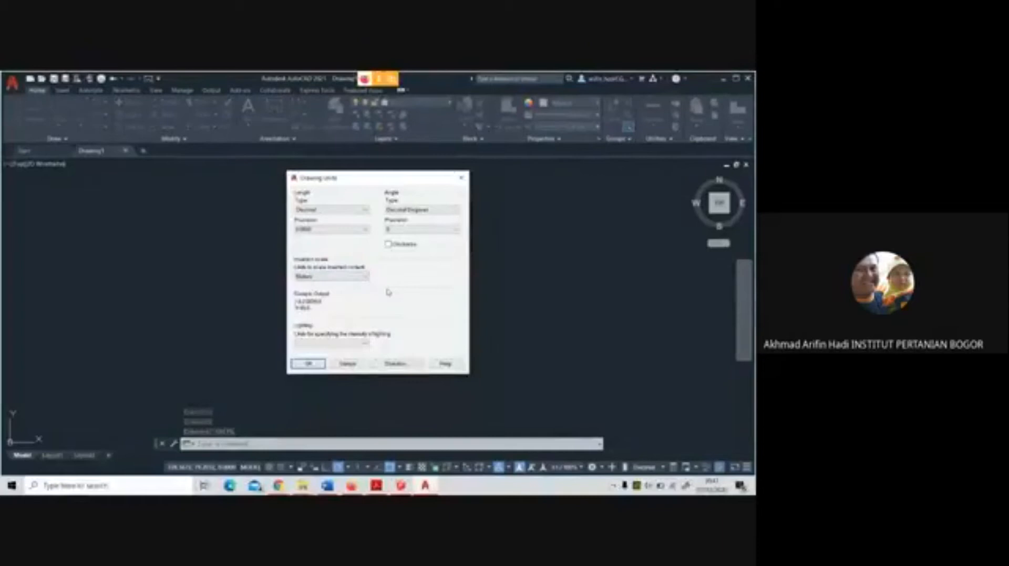
{"action": "left_click", "coordinate": [308, 363]}
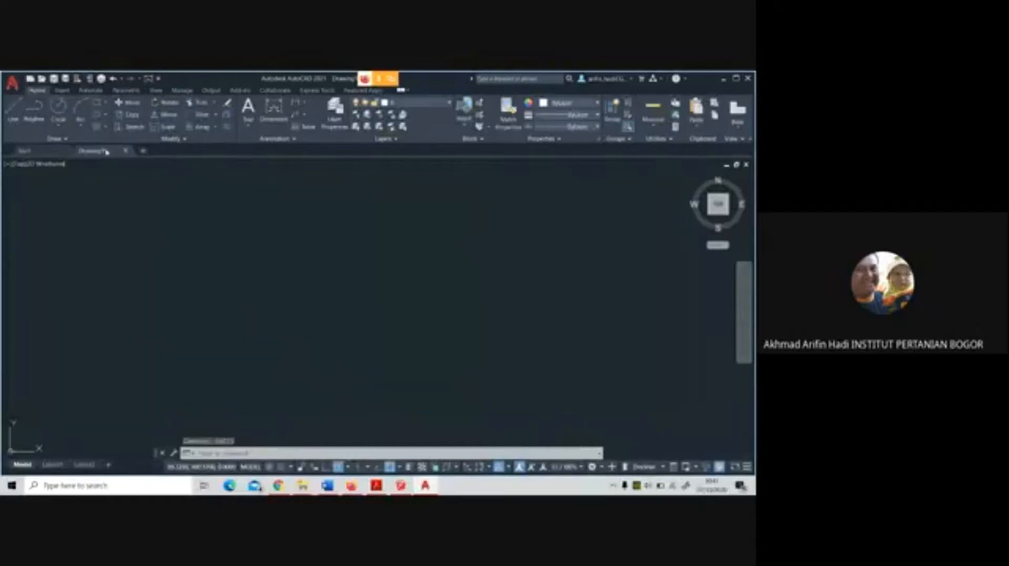
Open monju2017.dwg from the "minggu 6 2020" folder, continuing despite its non-Autodesk origin
{"action": "key", "text": "ctrl+o"}
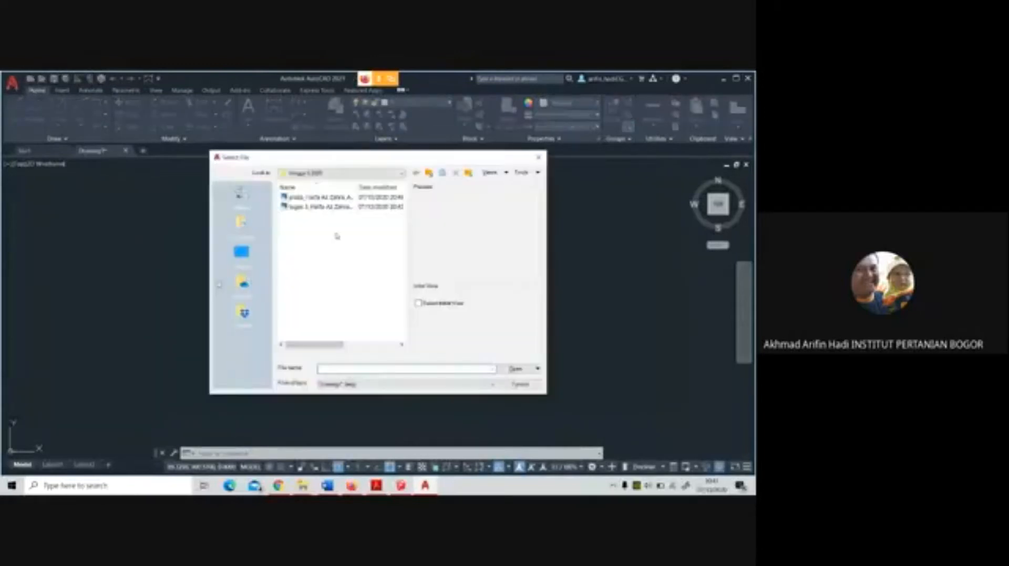
{"action": "left_click", "coordinate": [402, 173]}
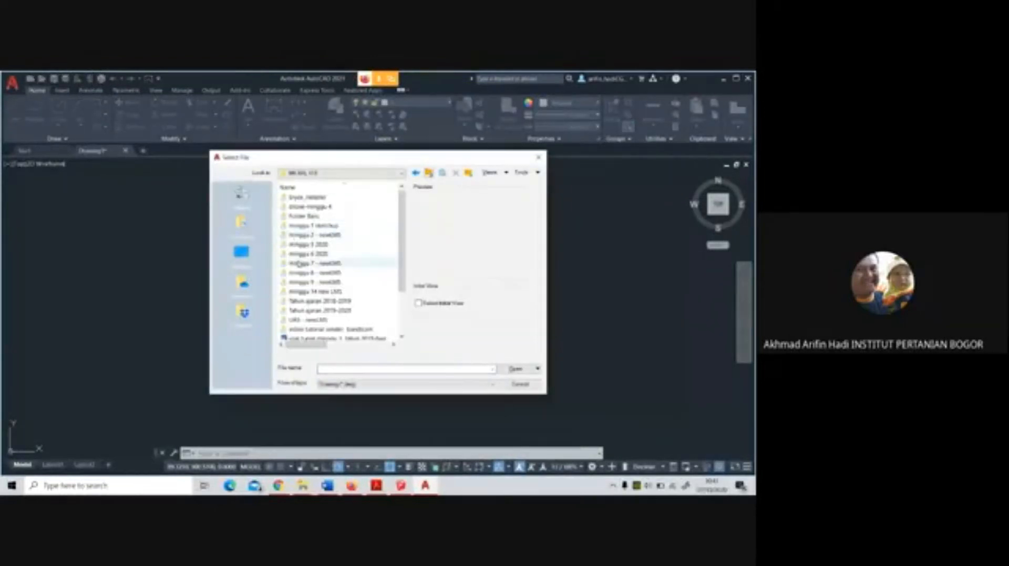
{"action": "left_click", "coordinate": [315, 254]}
{"action": "left_click", "coordinate": [316, 198]}
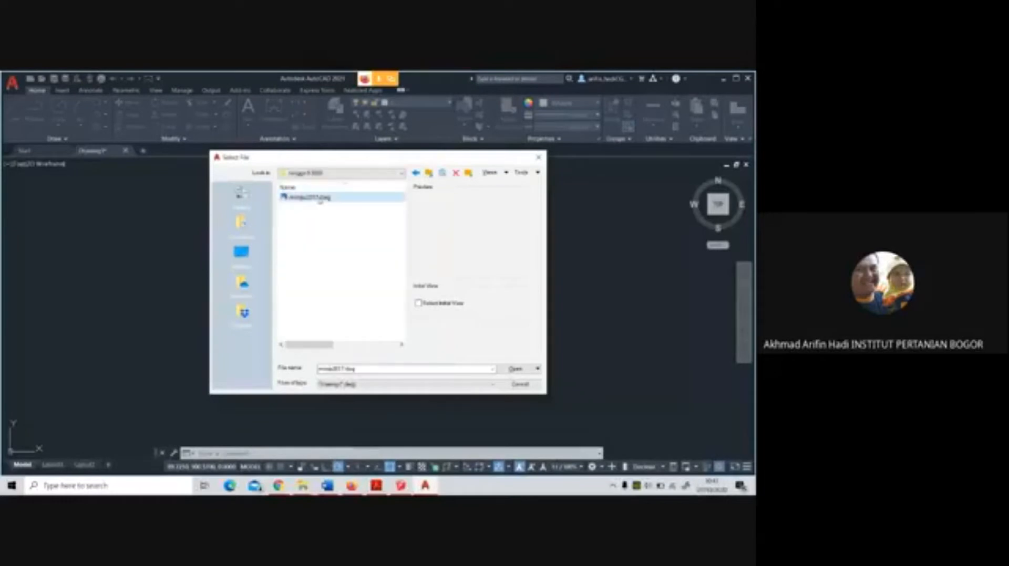
{"action": "left_click", "coordinate": [516, 370]}
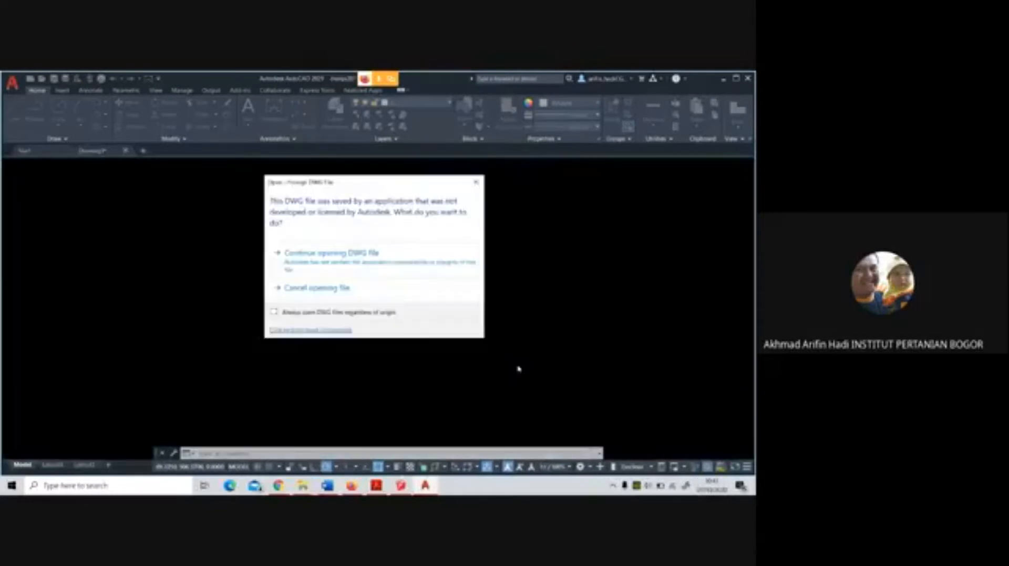
{"action": "left_click", "coordinate": [371, 272]}
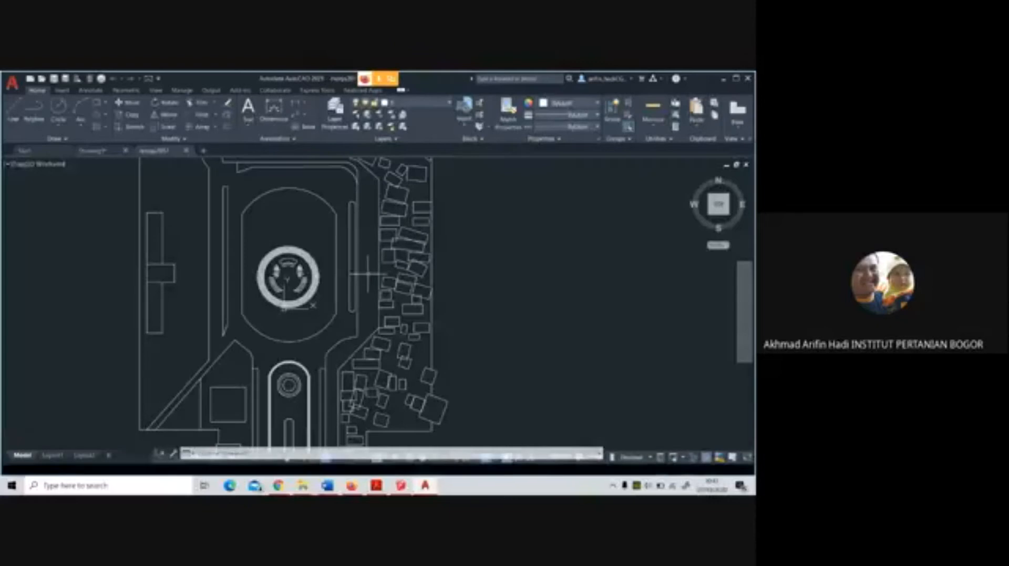
Draw a vertical line through the large oval from its lower end to the endpoint at its upper end
{"action": "scroll", "coordinate": [289, 251], "scroll_direction": "up", "scroll_amount": 6}
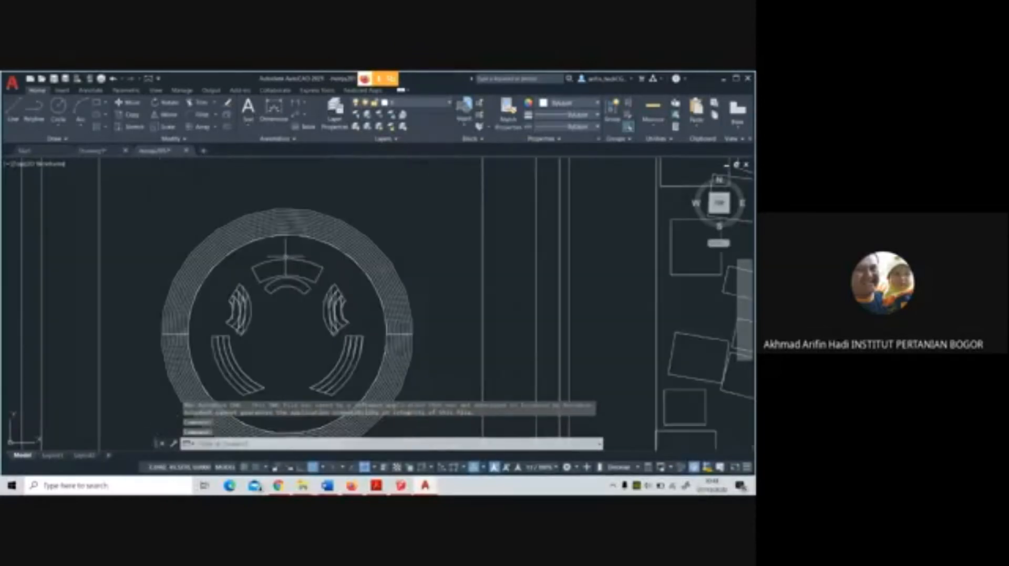
{"action": "scroll", "coordinate": [286, 257], "scroll_direction": "down", "scroll_amount": 2}
{"action": "middle_click_drag", "start_coordinate": [286, 258], "coordinate": [370, 269]}
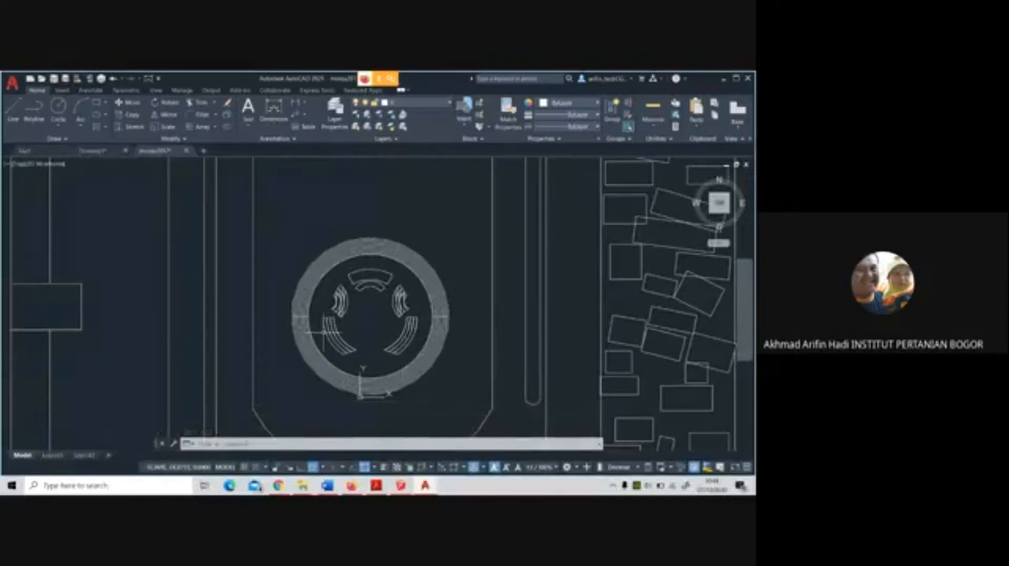
{"action": "scroll", "coordinate": [324, 332], "scroll_direction": "down", "scroll_amount": 2}
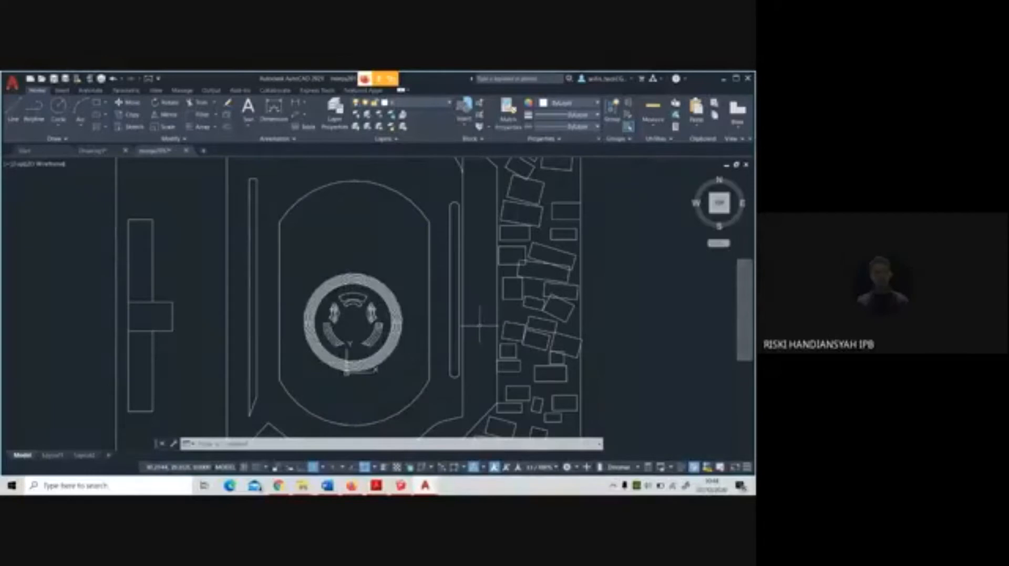
{"action": "left_click", "coordinate": [11, 109]}
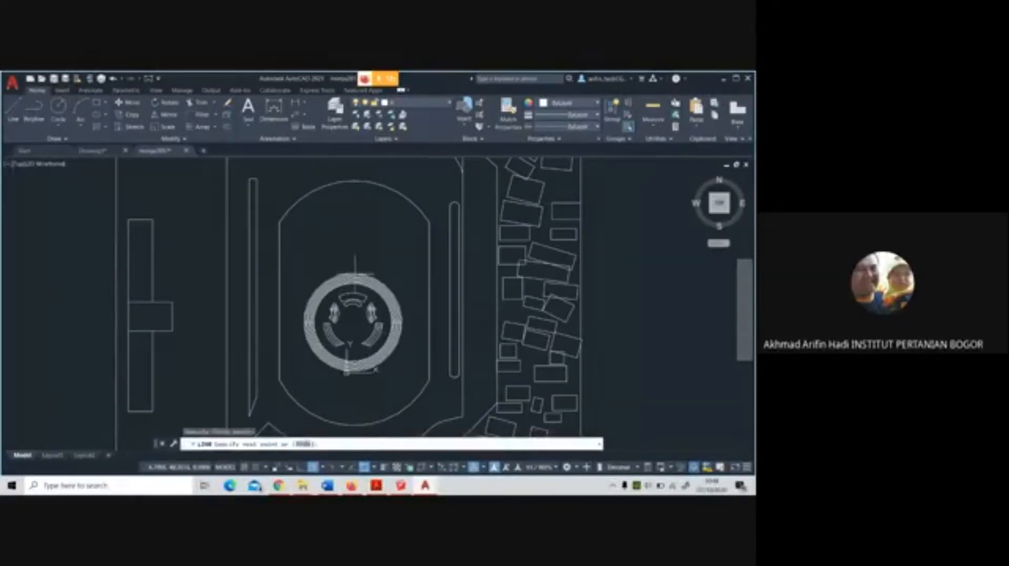
{"action": "left_click", "coordinate": [360, 180]}
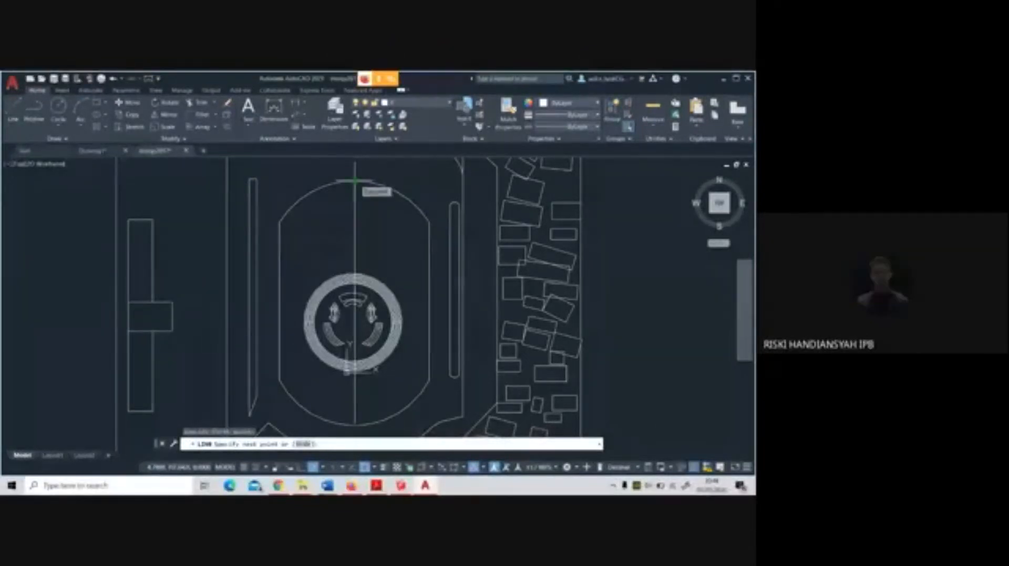
{"action": "left_click", "coordinate": [354, 181]}
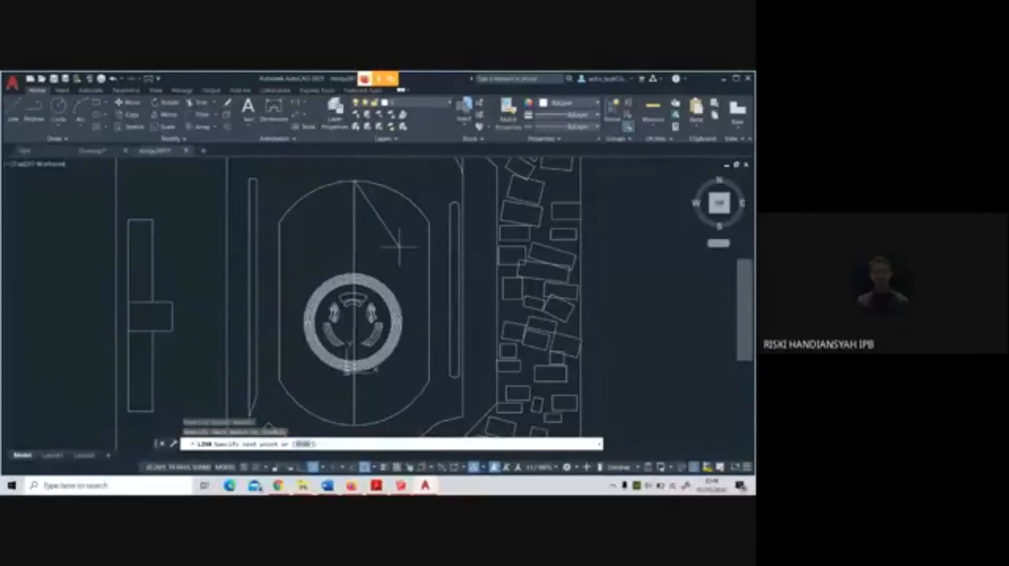
{"action": "right_click", "coordinate": [411, 267]}
{"action": "left_click", "coordinate": [423, 263]}
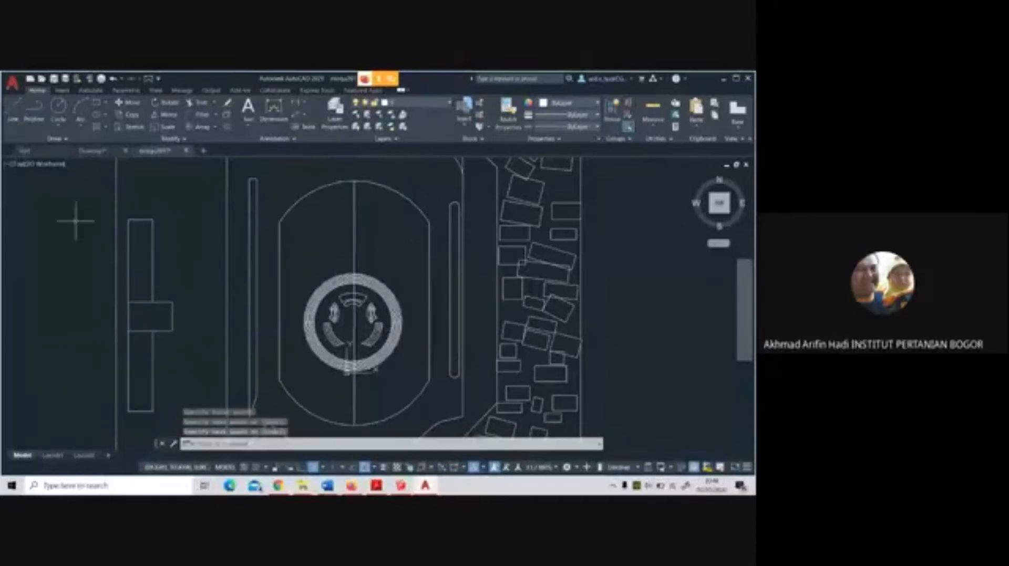
{"action": "left_click", "coordinate": [128, 101]}
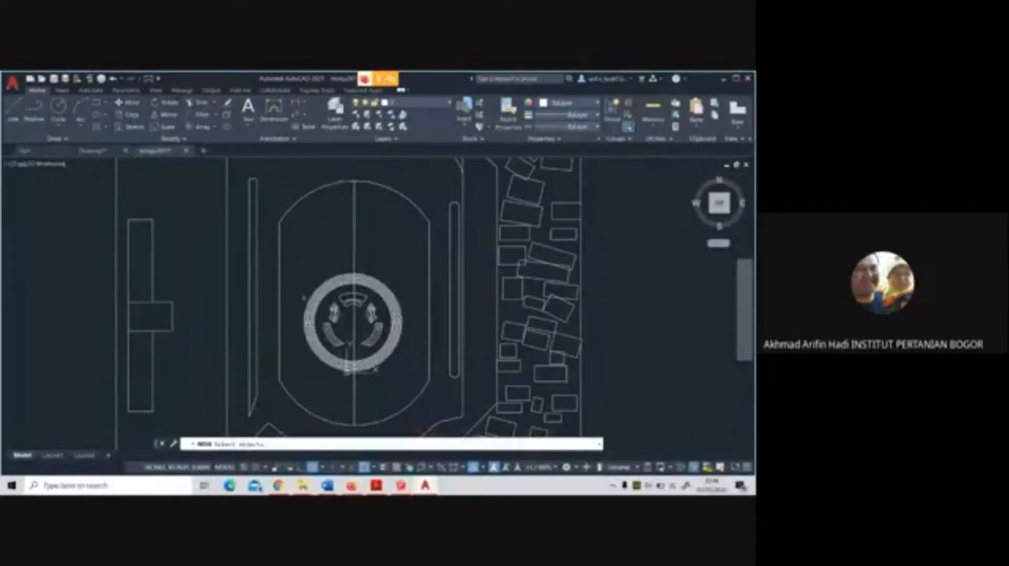
{"action": "left_click", "coordinate": [289, 256]}
{"action": "left_click", "coordinate": [412, 384]}
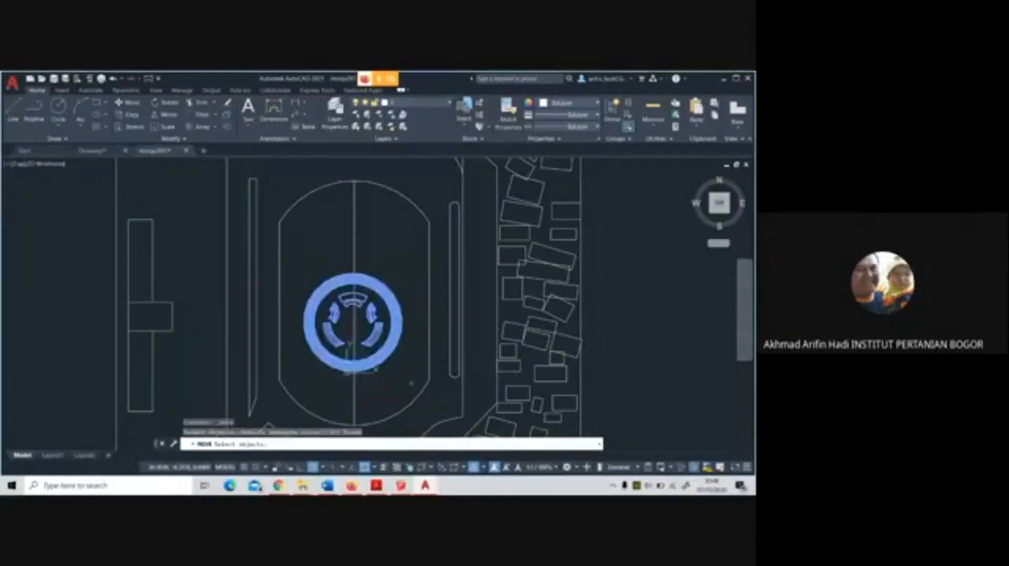
{"action": "scroll", "coordinate": [384, 336], "scroll_direction": "up", "scroll_amount": 6}
{"action": "scroll", "coordinate": [384, 336], "scroll_direction": "down", "scroll_amount": 2}
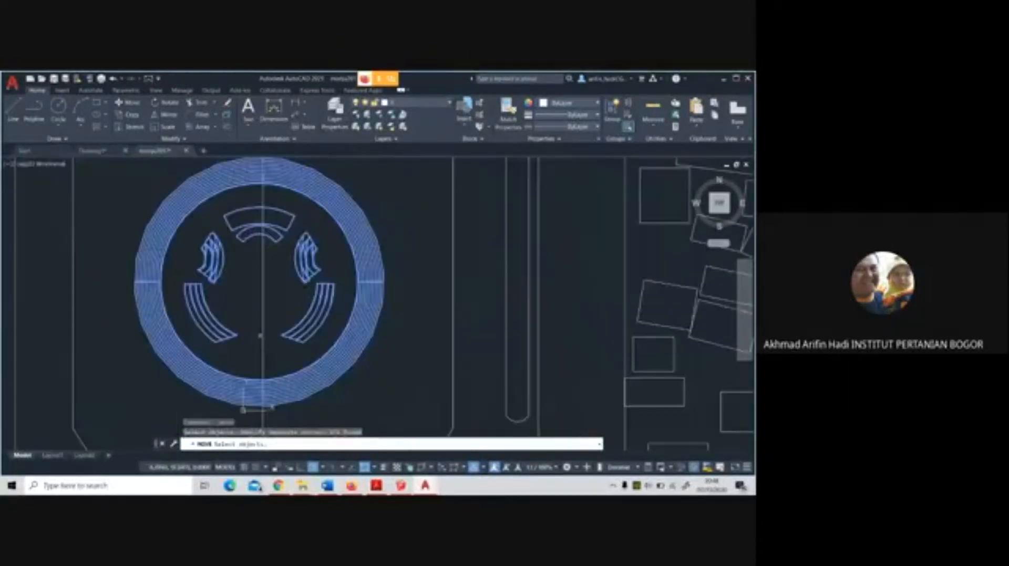
{"action": "key", "text": "Return"}
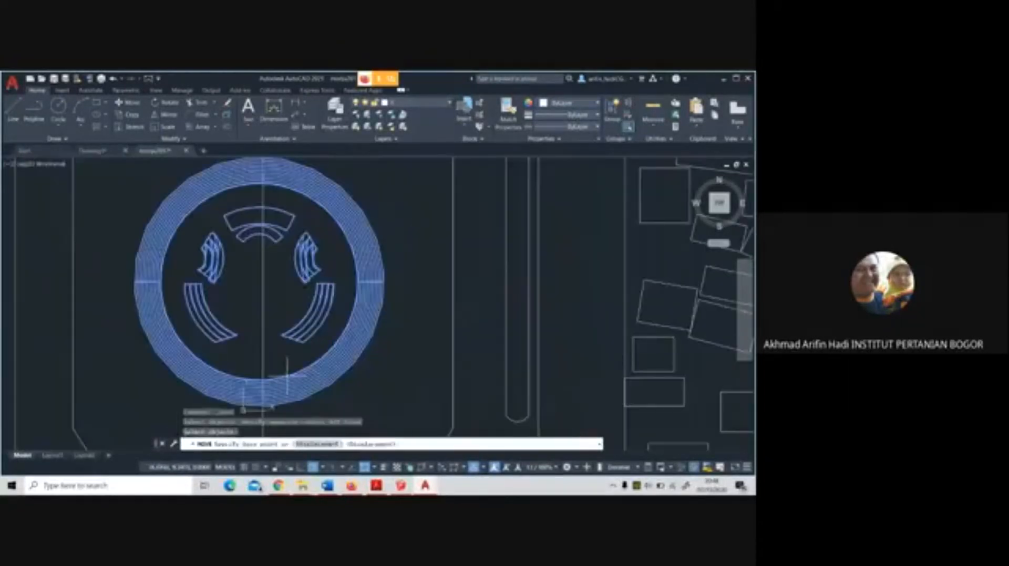
{"action": "left_click", "coordinate": [373, 467]}
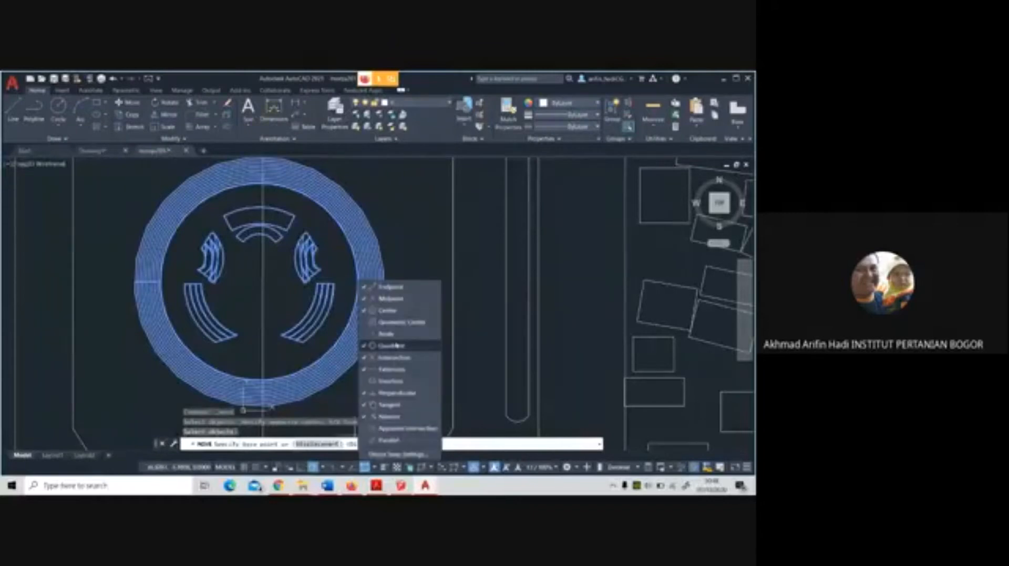
{"action": "left_click", "coordinate": [227, 362]}
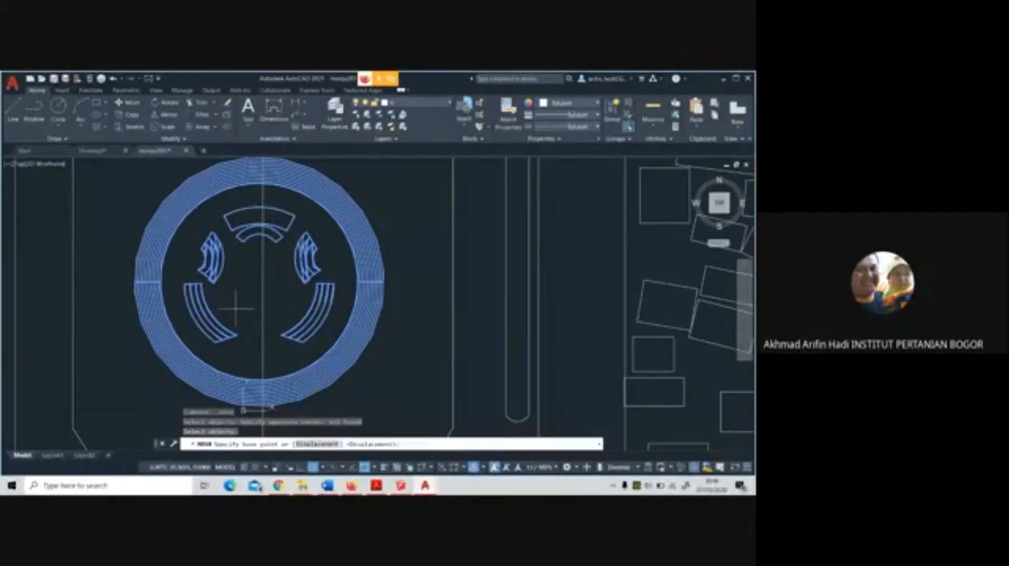
Draw a three-point circle along the inner edge of the round ring in the oval
{"action": "left_click", "coordinate": [58, 124]}
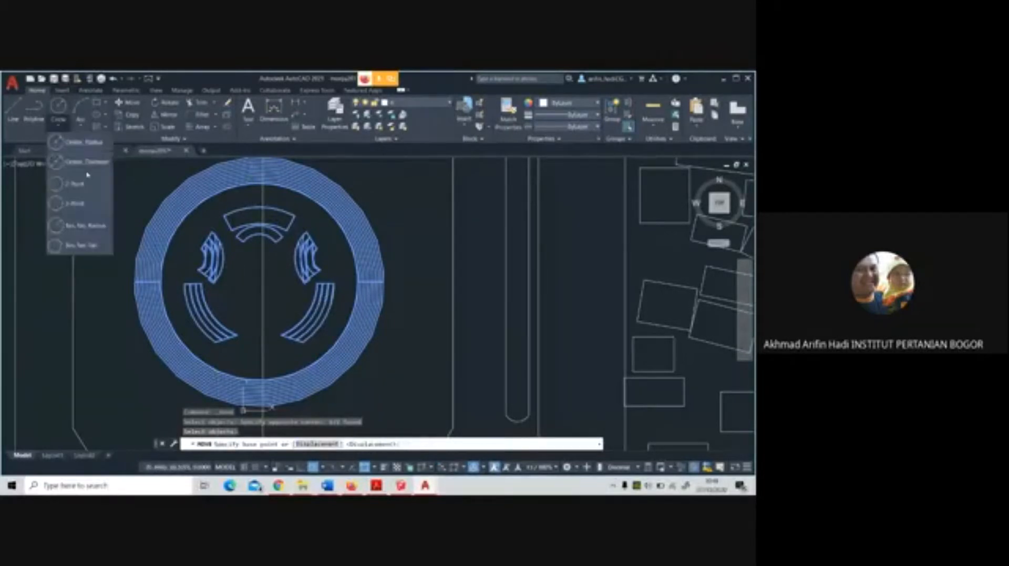
{"action": "left_click", "coordinate": [91, 204]}
{"action": "left_click", "coordinate": [169, 251]}
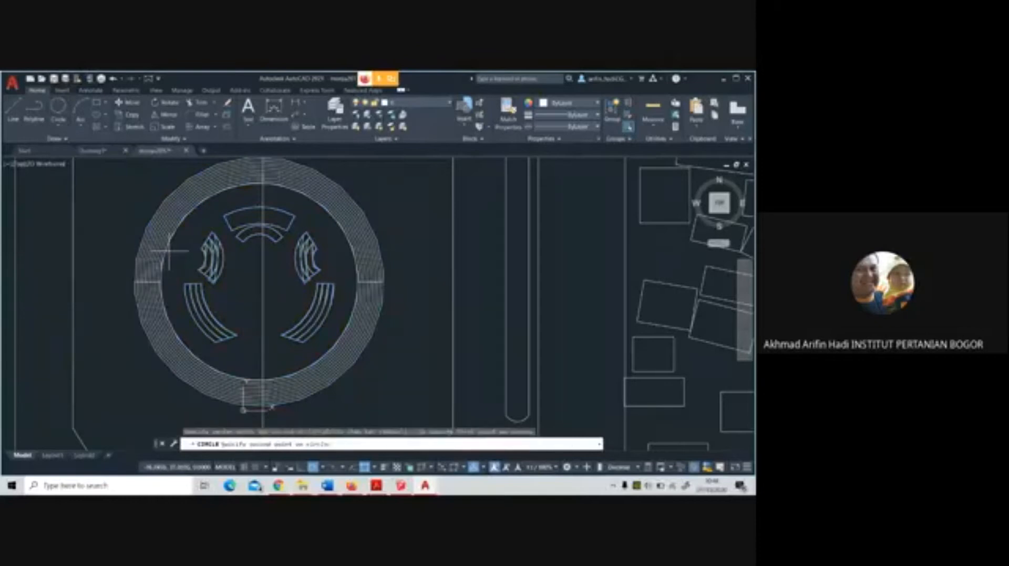
{"action": "scroll", "coordinate": [299, 192], "scroll_direction": "up", "scroll_amount": 5}
{"action": "left_click", "coordinate": [302, 191]}
{"action": "scroll", "coordinate": [308, 192], "scroll_direction": "down", "scroll_amount": 8}
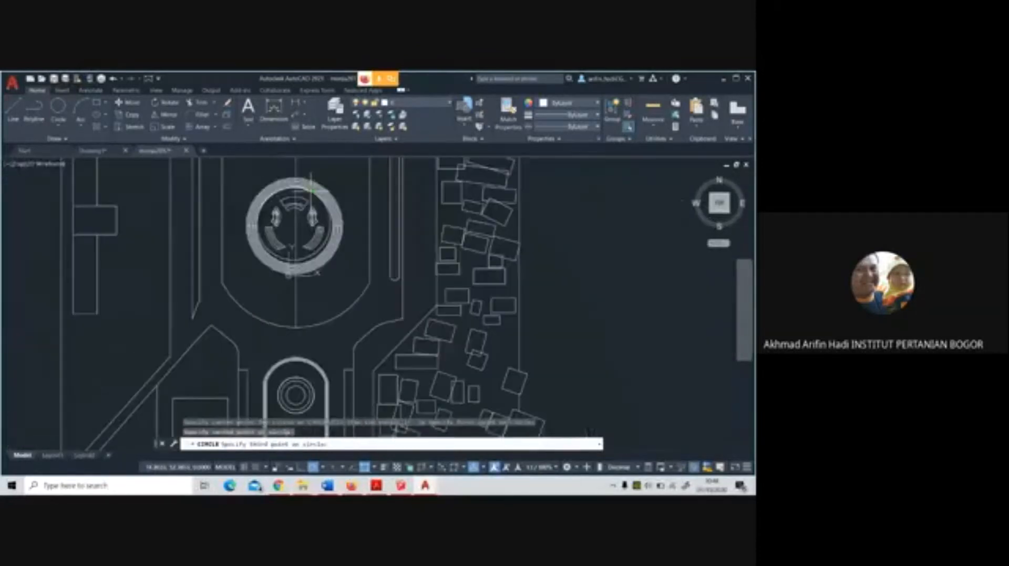
{"action": "scroll", "coordinate": [261, 322], "scroll_direction": "up", "scroll_amount": 6}
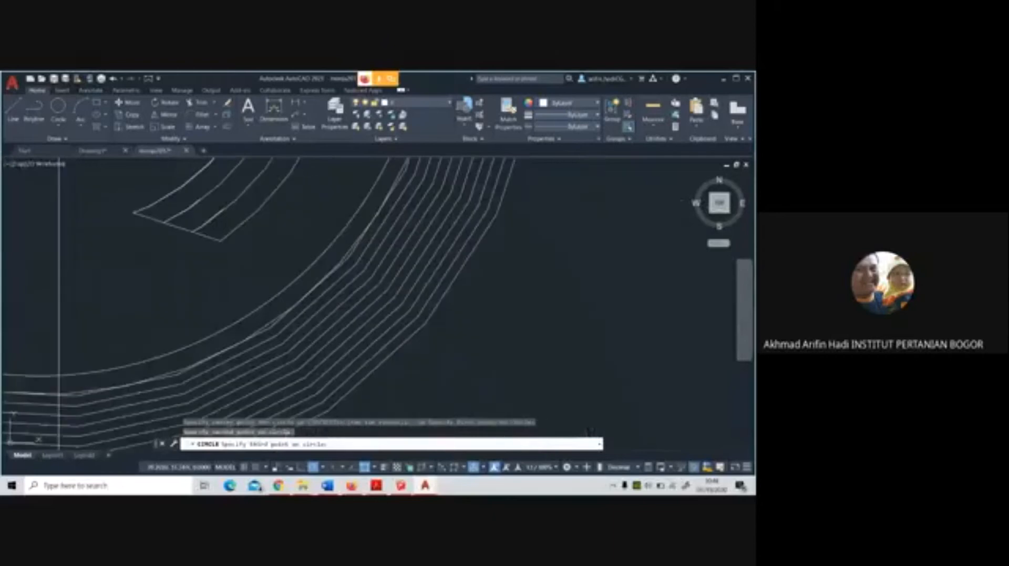
{"action": "left_click", "coordinate": [263, 325]}
{"action": "scroll", "coordinate": [266, 325], "scroll_direction": "down", "scroll_amount": 6}
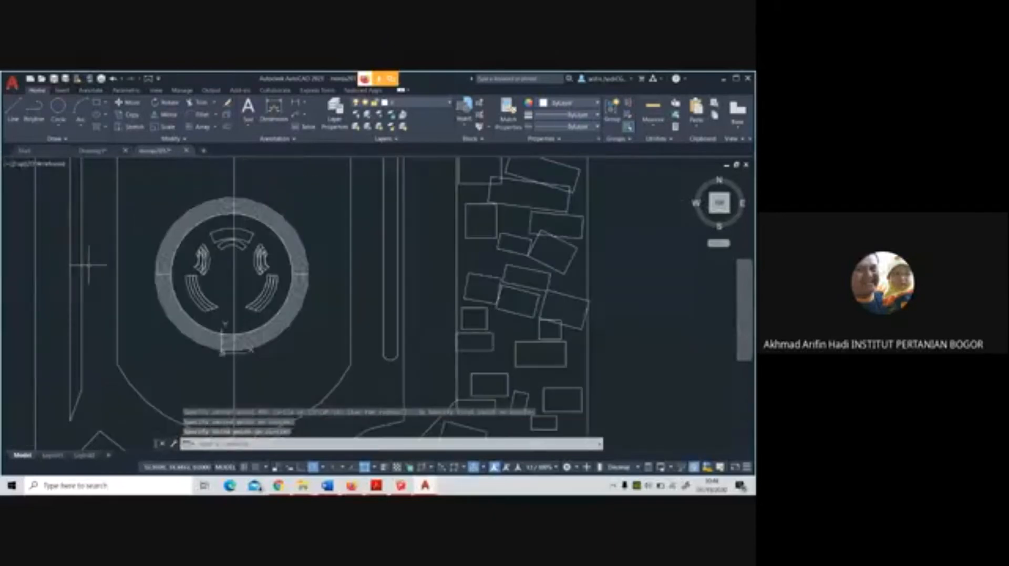
Move the round ring with its inner seating from the circle's centre onto the oval's vertical centre line
{"action": "left_click", "coordinate": [13, 110]}
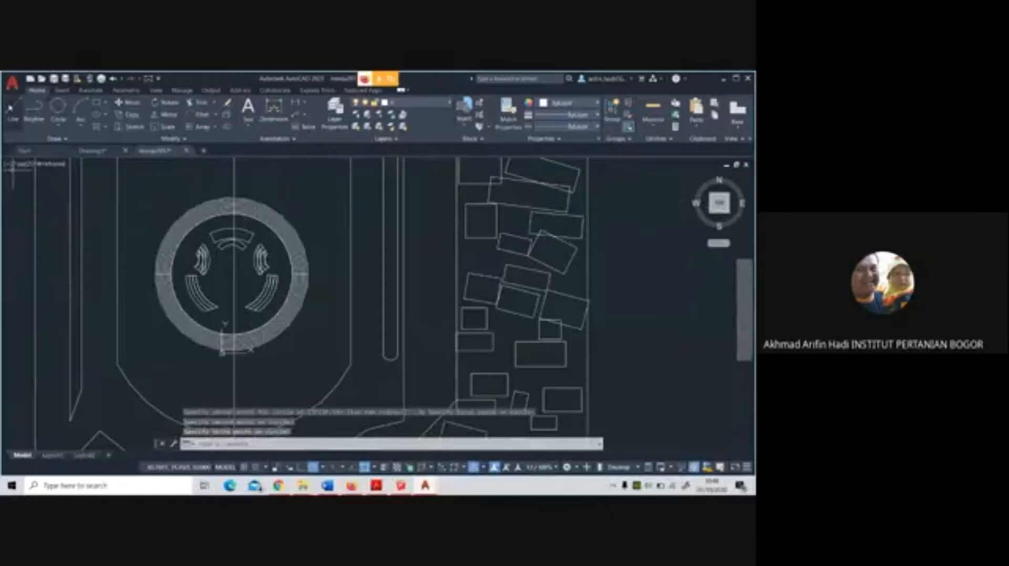
{"action": "left_click", "coordinate": [138, 104]}
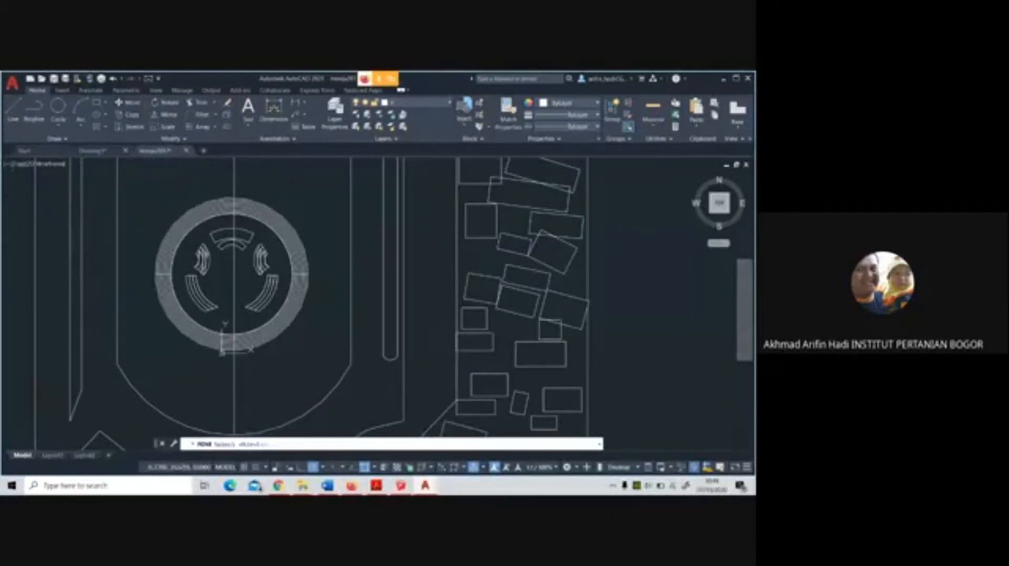
{"action": "left_click", "coordinate": [145, 174]}
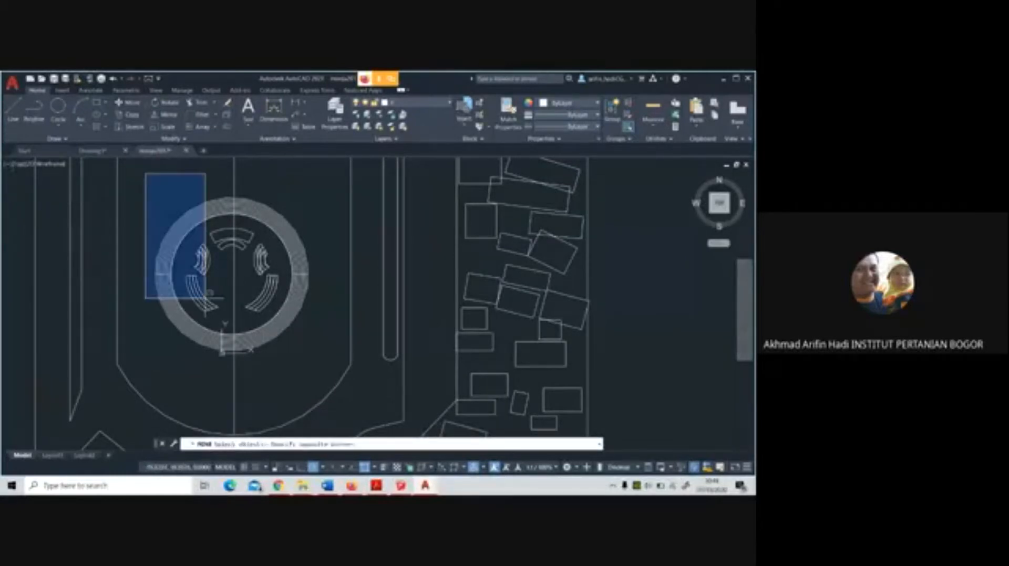
{"action": "left_click", "coordinate": [317, 378]}
{"action": "key", "text": "Return"}
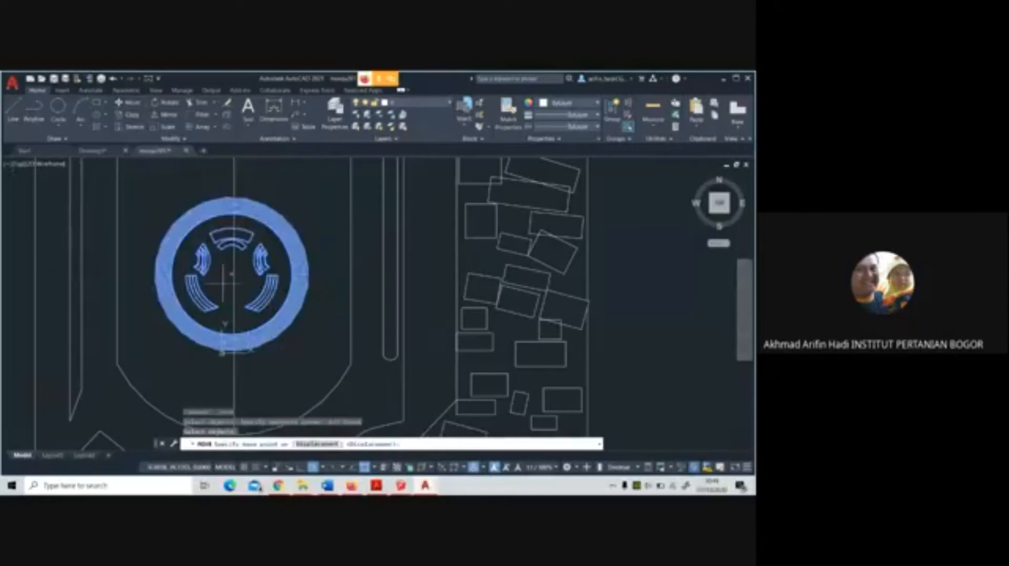
{"action": "scroll", "coordinate": [231, 271], "scroll_direction": "up", "scroll_amount": 1}
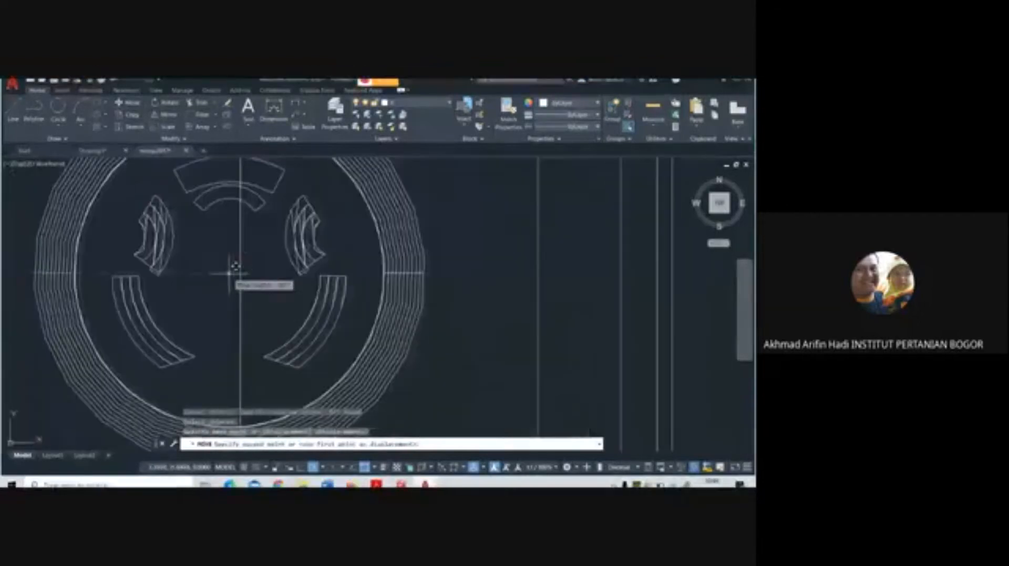
{"action": "scroll", "coordinate": [231, 271], "scroll_direction": "down", "scroll_amount": 8}
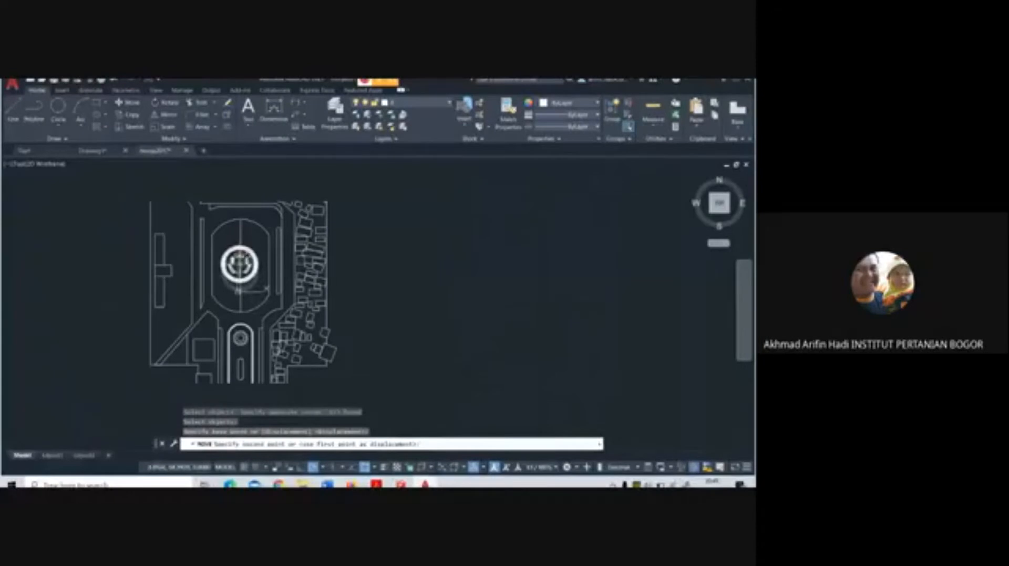
{"action": "scroll", "coordinate": [239, 262], "scroll_direction": "up", "scroll_amount": 4}
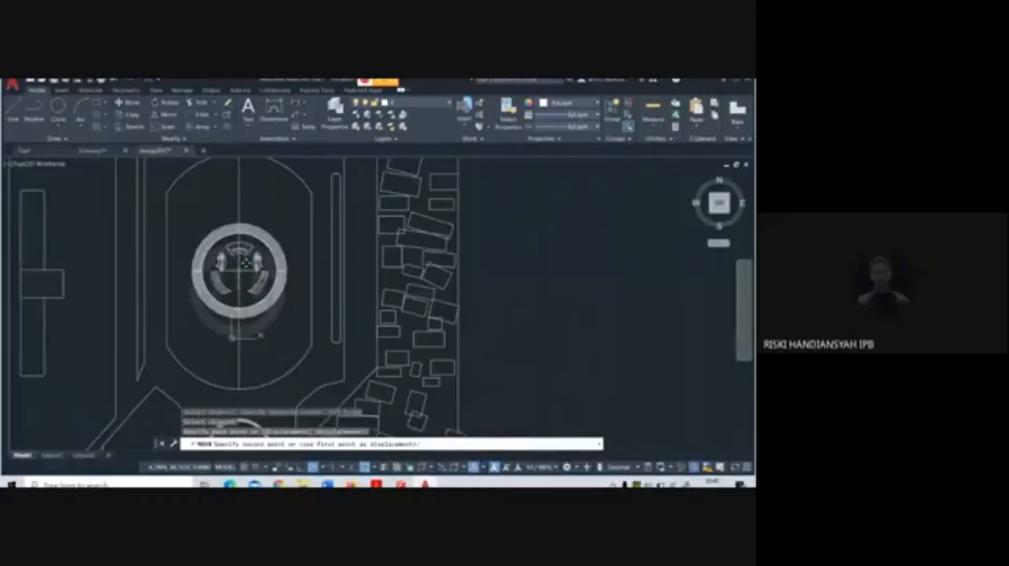
{"action": "left_click", "coordinate": [243, 286]}
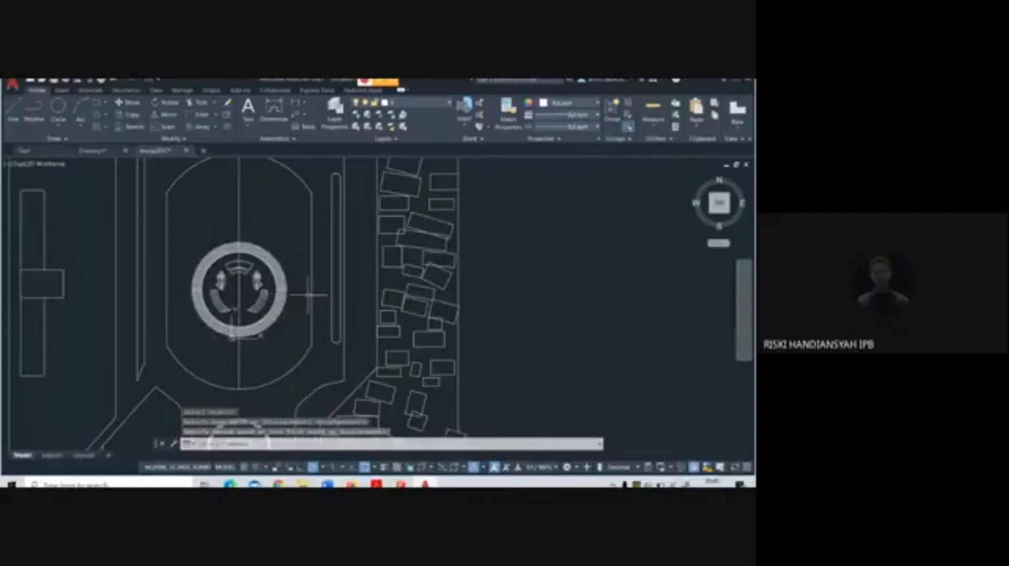
Delete the vertical centre line running through the large oval
{"action": "scroll", "coordinate": [309, 295], "scroll_direction": "down", "scroll_amount": 2}
{"action": "left_click", "coordinate": [264, 241]}
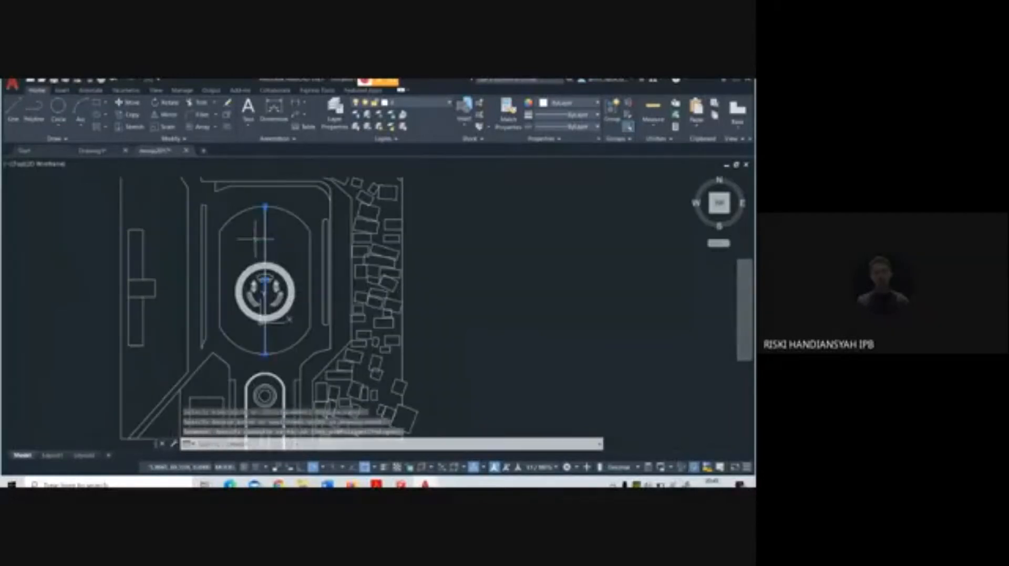
{"action": "key", "text": "Delete"}
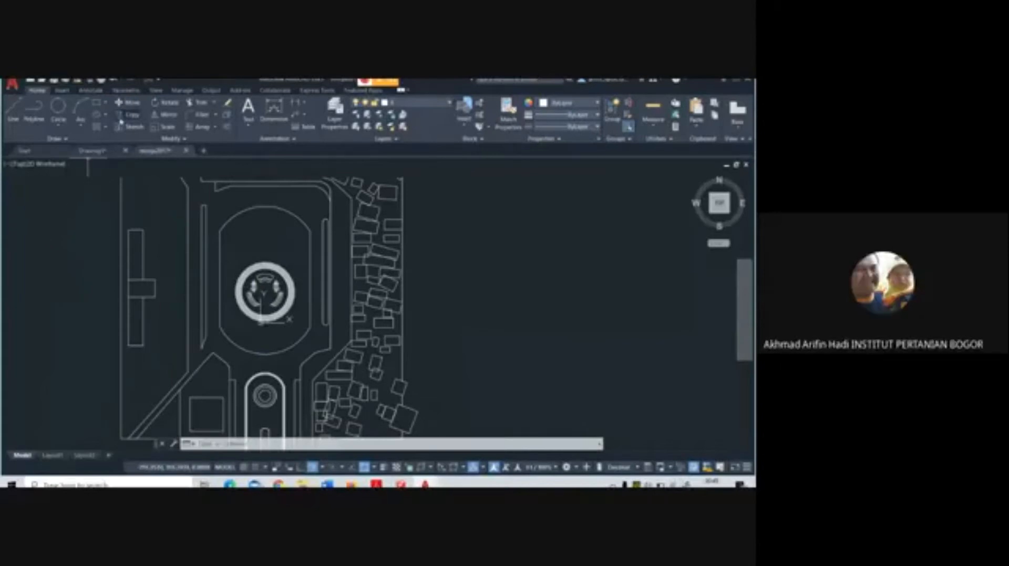
Draw a straight polyline from the ring's centre vertically upward past the oval's upper edge
{"action": "left_click", "coordinate": [36, 111]}
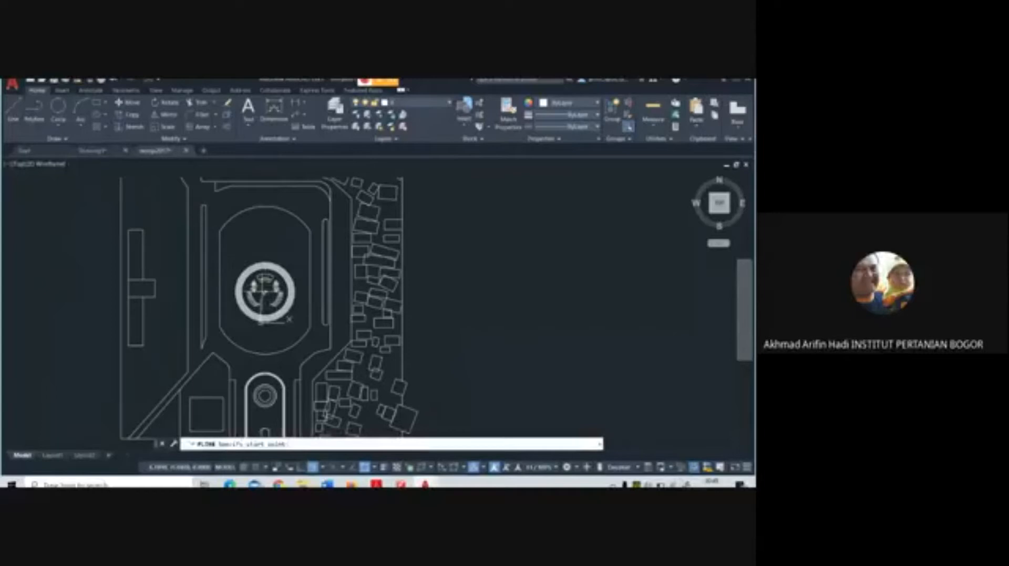
{"action": "left_click", "coordinate": [265, 291]}
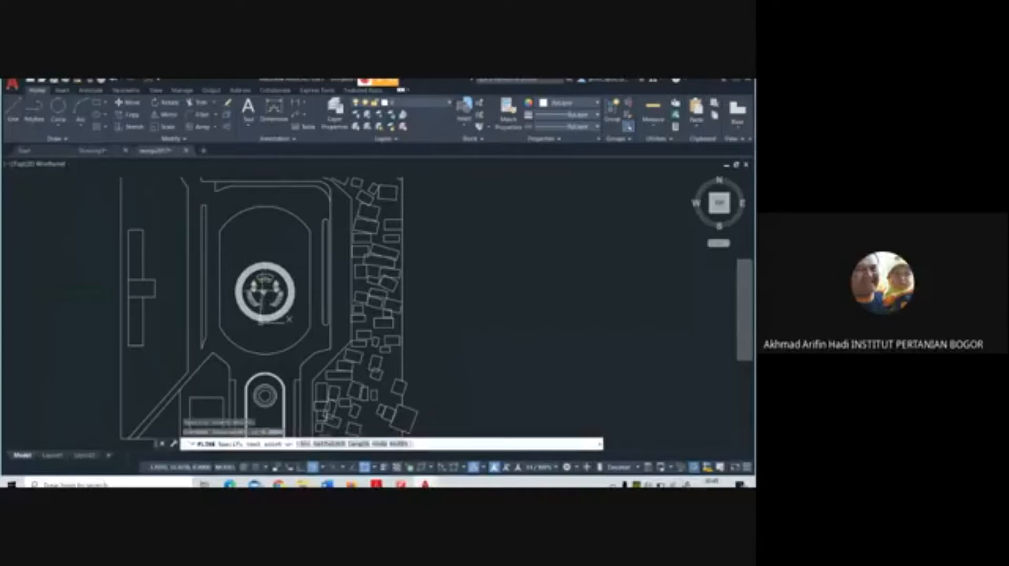
{"action": "left_click", "coordinate": [265, 192]}
{"action": "right_click", "coordinate": [311, 205]}
{"action": "left_click", "coordinate": [329, 207]}
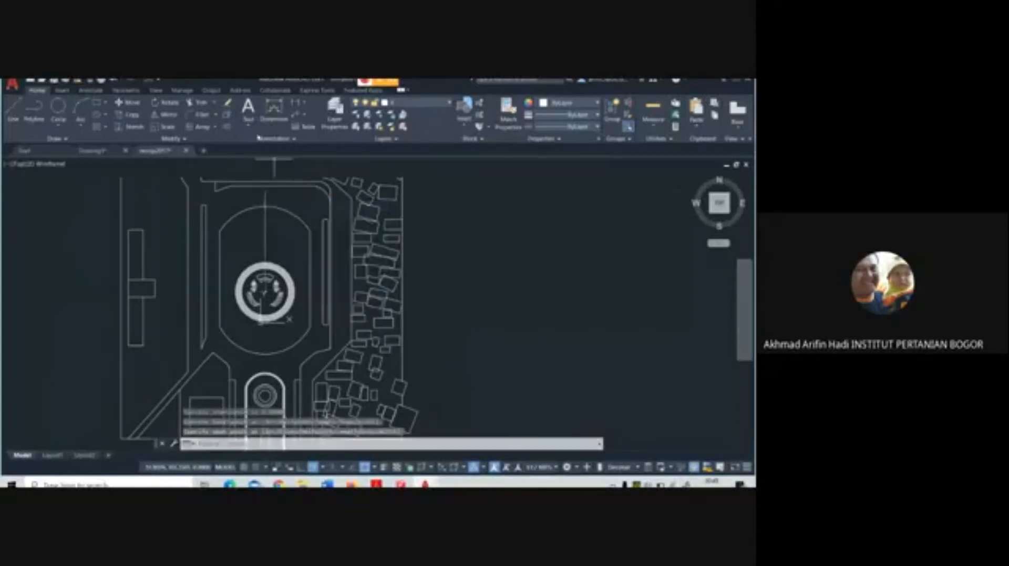
Create a polar array of the vertical polyline around the centre of the round ring
{"action": "left_click", "coordinate": [185, 137]}
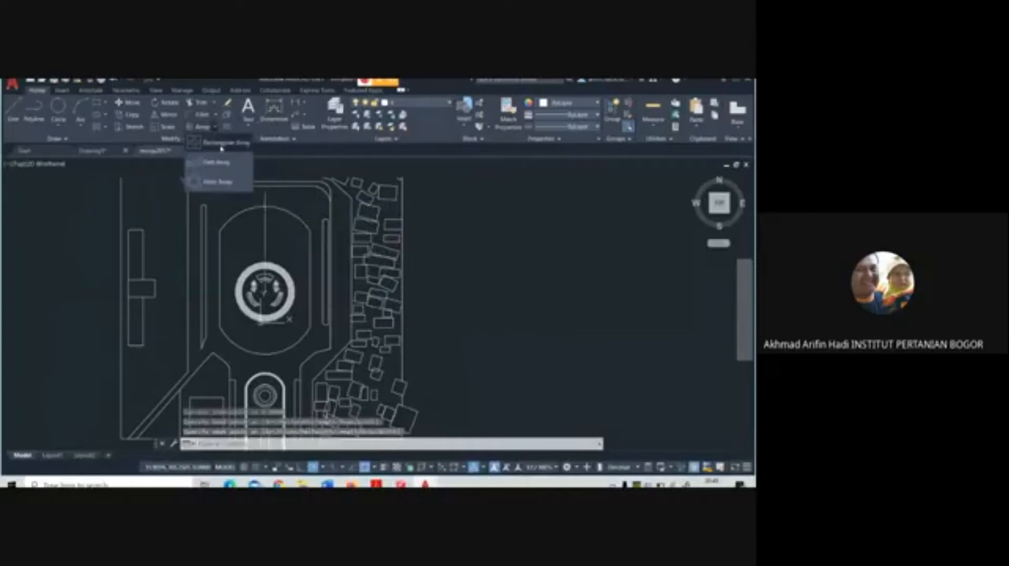
{"action": "left_click", "coordinate": [202, 127]}
{"action": "left_click", "coordinate": [264, 234]}
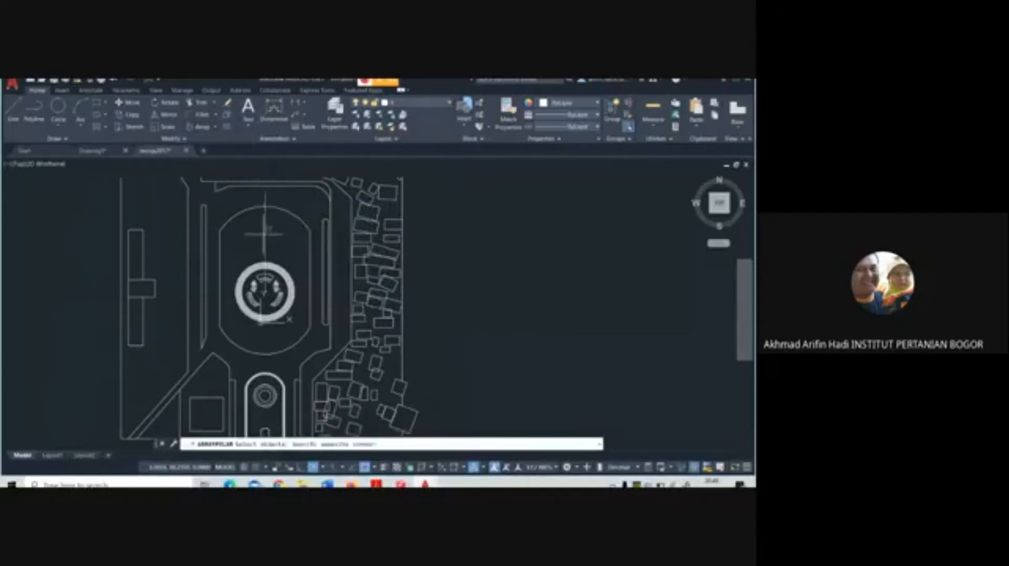
{"action": "left_click", "coordinate": [266, 239]}
{"action": "key", "text": "Return"}
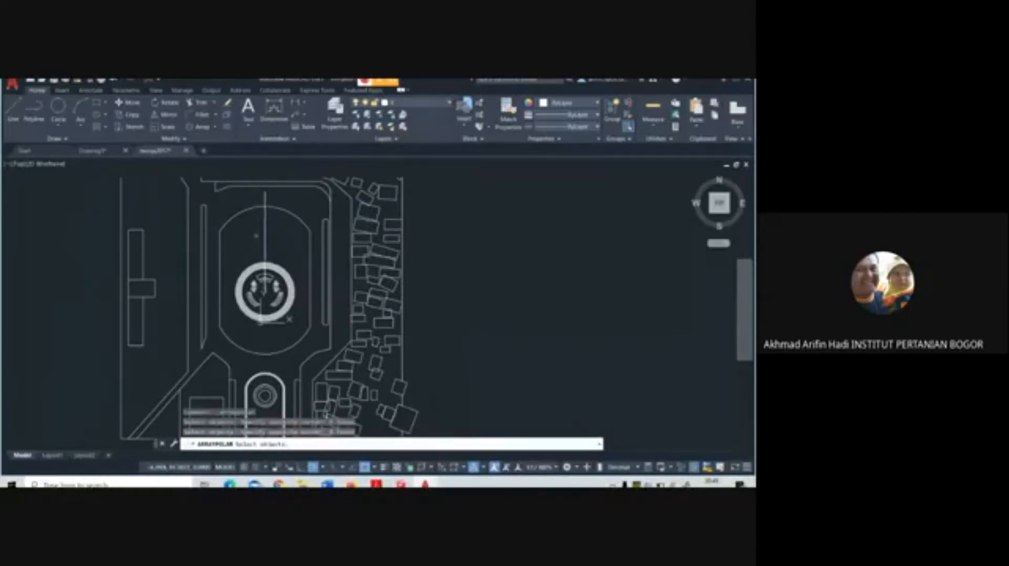
{"action": "scroll", "coordinate": [259, 288], "scroll_direction": "up", "scroll_amount": 6}
{"action": "left_click", "coordinate": [282, 305]}
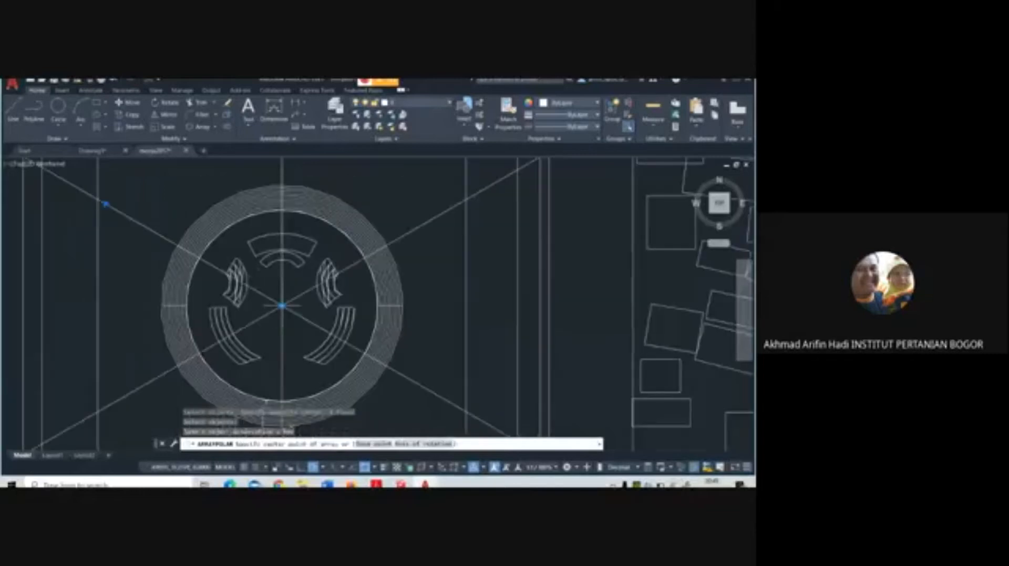
Set the polar array of radiating lines to 8 items and finish the array
{"action": "scroll", "coordinate": [292, 254], "scroll_direction": "down", "scroll_amount": 4}
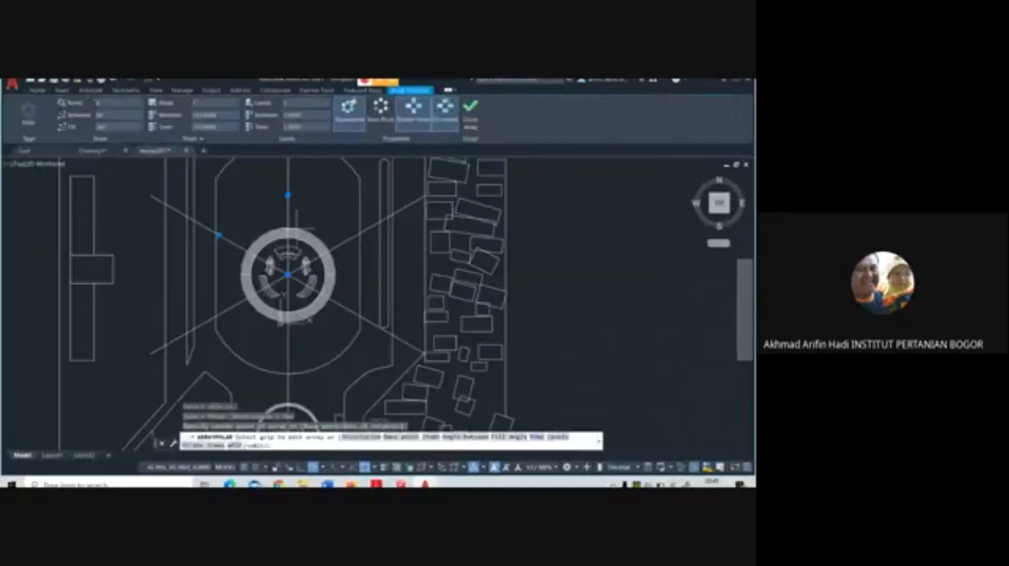
{"action": "middle_click_drag", "start_coordinate": [294, 240], "coordinate": [290, 251]}
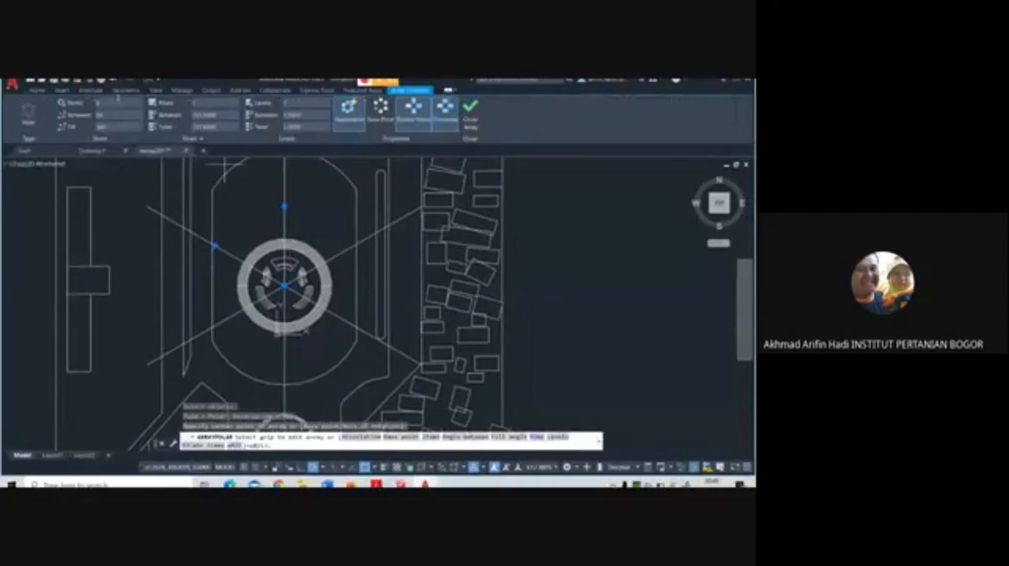
{"action": "key", "text": "Return"}
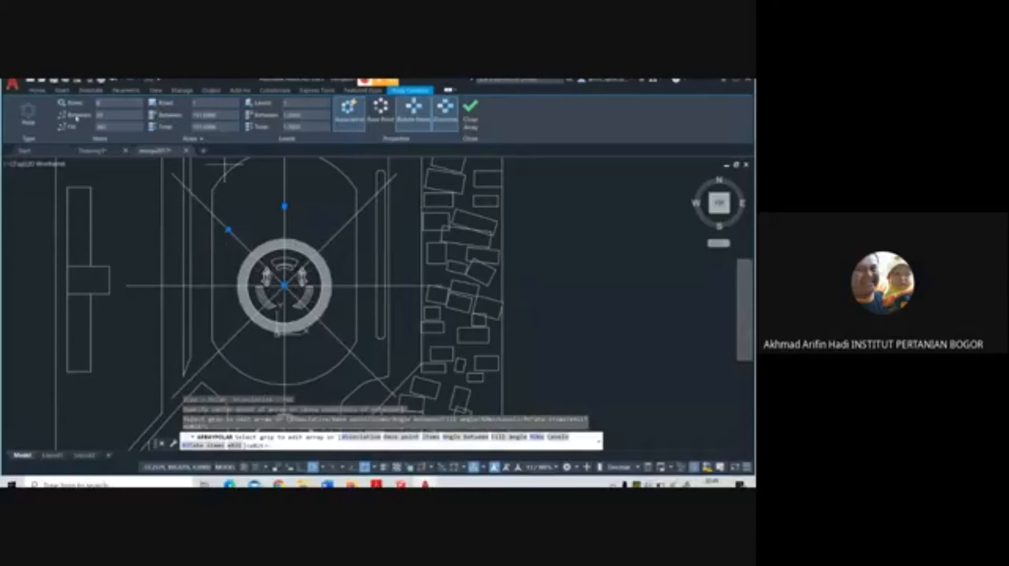
{"action": "middle_click_drag", "start_coordinate": [286, 227], "coordinate": [257, 256]}
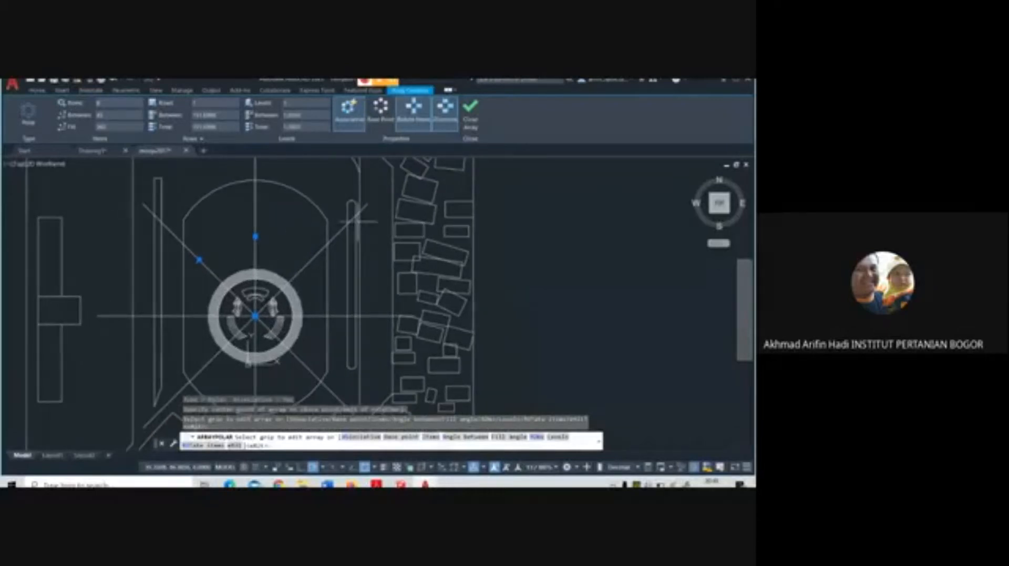
{"action": "right_click", "coordinate": [526, 234]}
{"action": "left_click", "coordinate": [547, 249]}
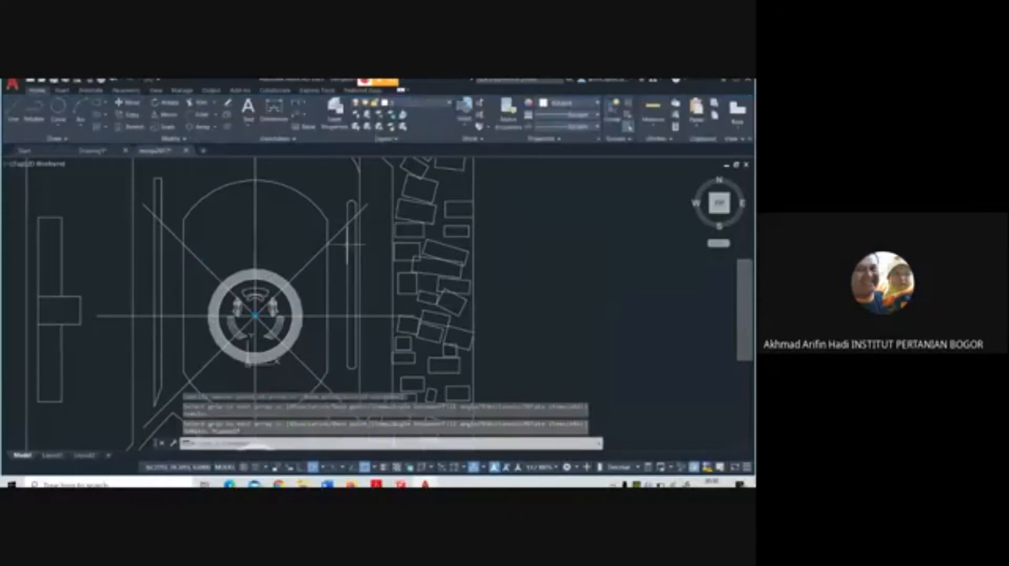
{"action": "left_click", "coordinate": [317, 254]}
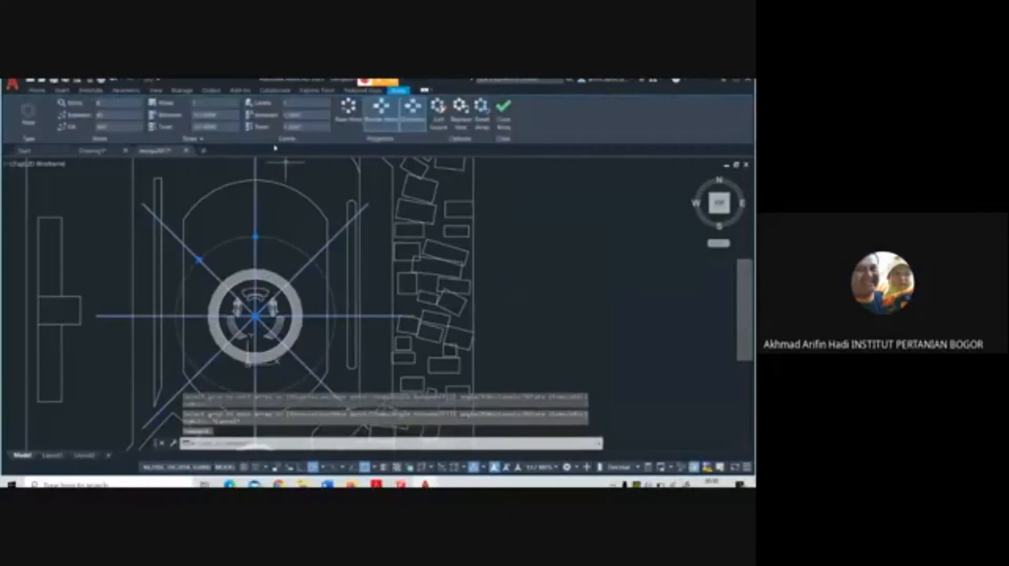
{"action": "type", "text": "ar"}
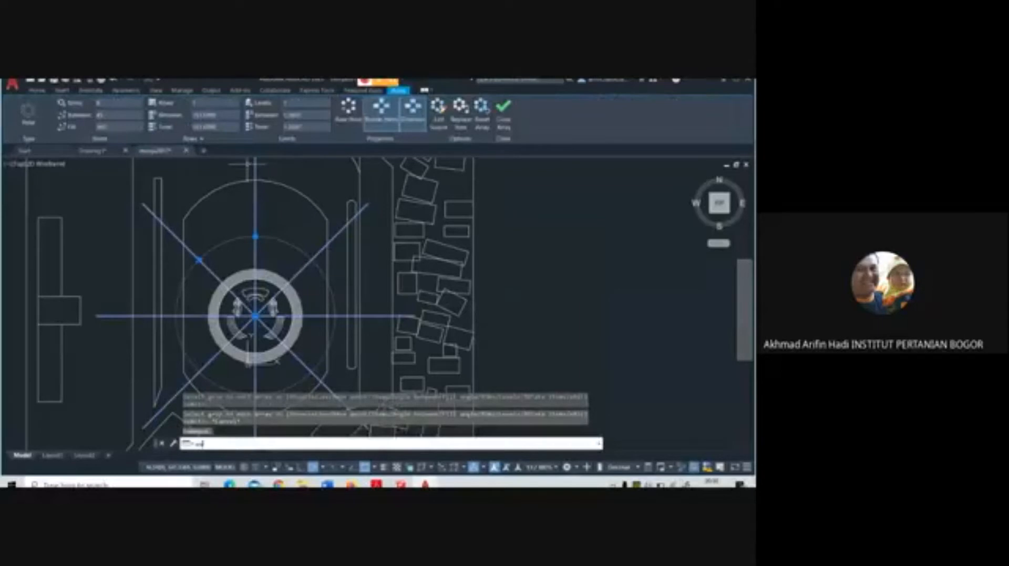
{"action": "key", "text": "Return"}
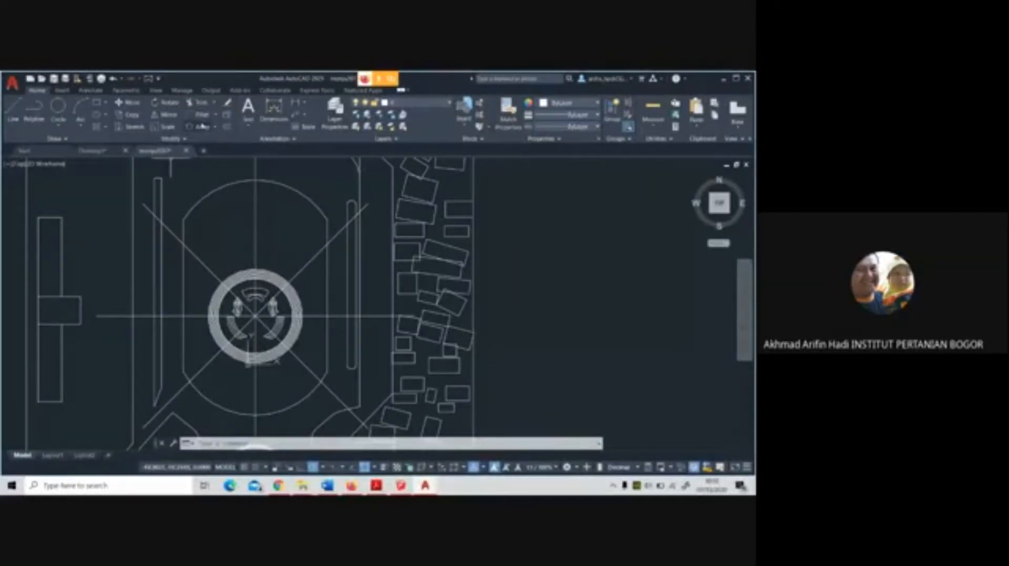
Offset the large oval's two straight sides and short segments of its upper and lower arcs inward
{"action": "left_click", "coordinate": [227, 126]}
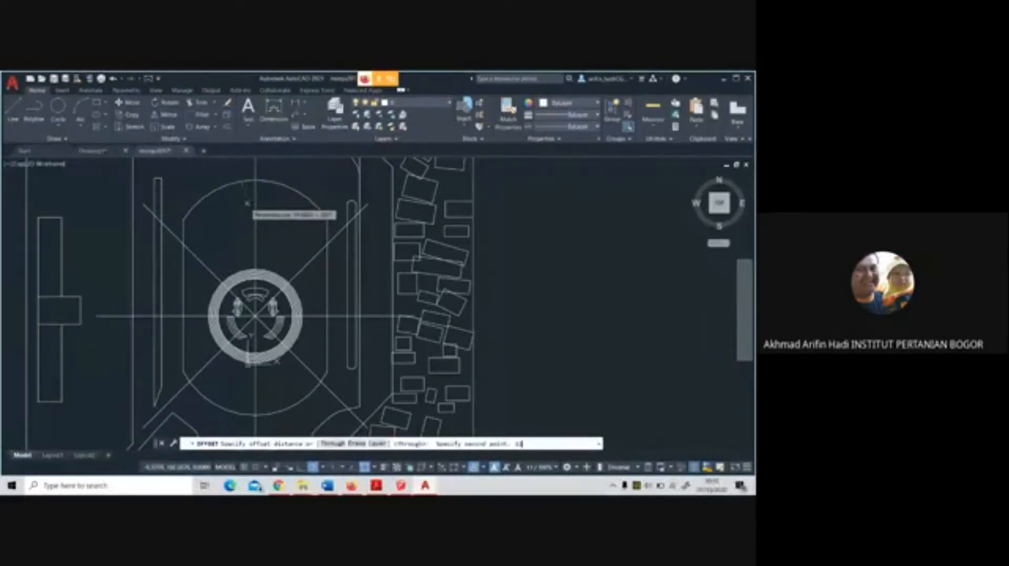
{"action": "left_click", "coordinate": [247, 203]}
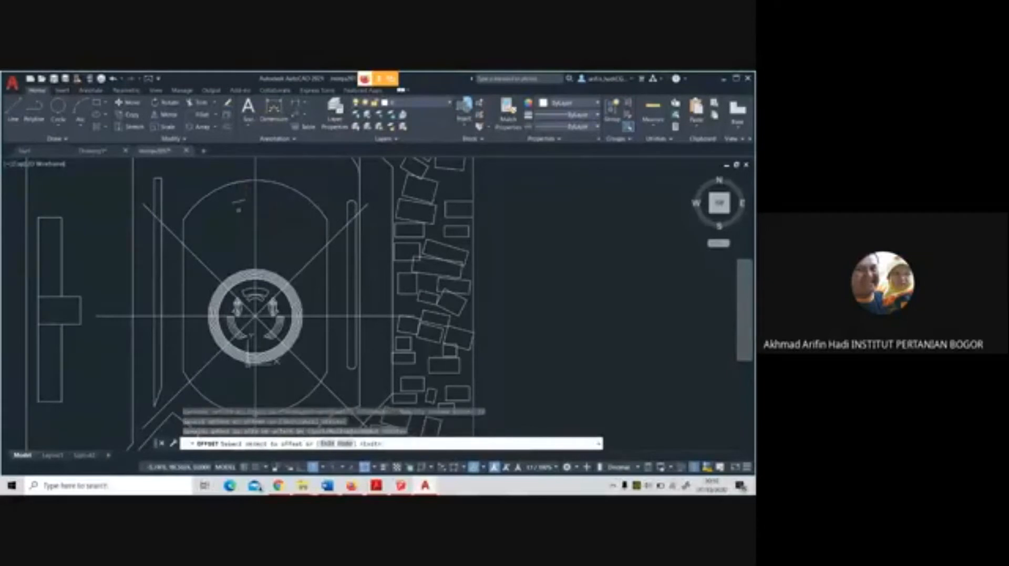
{"action": "left_click", "coordinate": [184, 231]}
{"action": "left_click", "coordinate": [231, 231]}
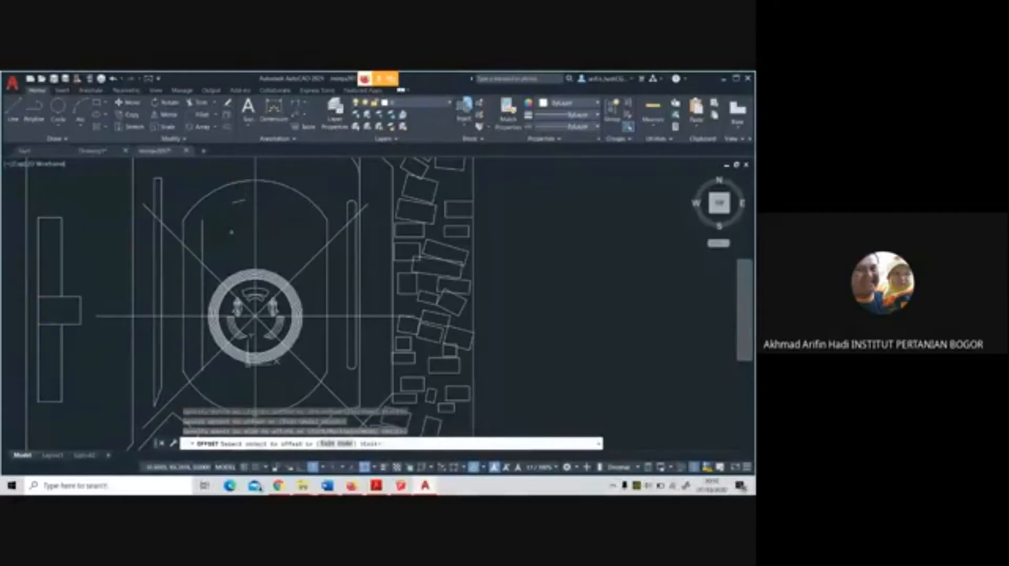
{"action": "middle_click_drag", "start_coordinate": [236, 382], "coordinate": [217, 284]}
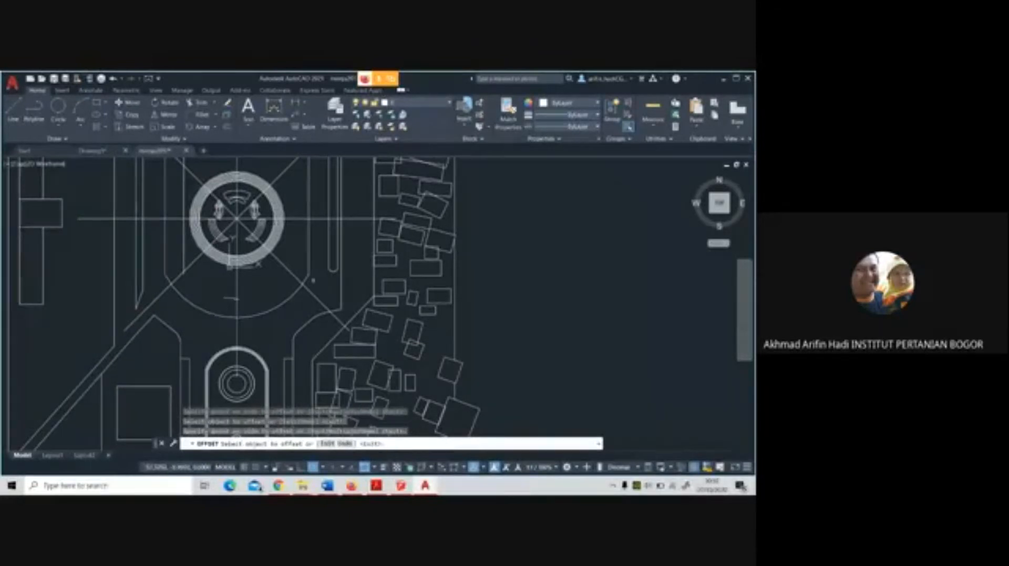
{"action": "mouse_move", "coordinate": [308, 248]}
{"action": "middle_mouse_down"}
{"action": "mouse_move", "coordinate": [322, 274]}
{"action": "mouse_move", "coordinate": [323, 334]}
{"action": "middle_mouse_up"}
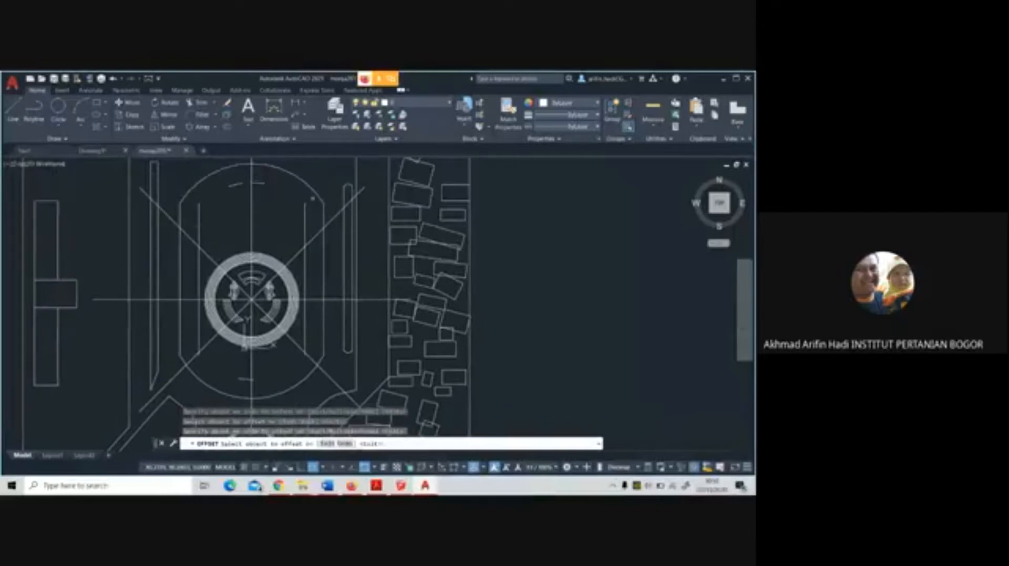
{"action": "key", "text": "Return"}
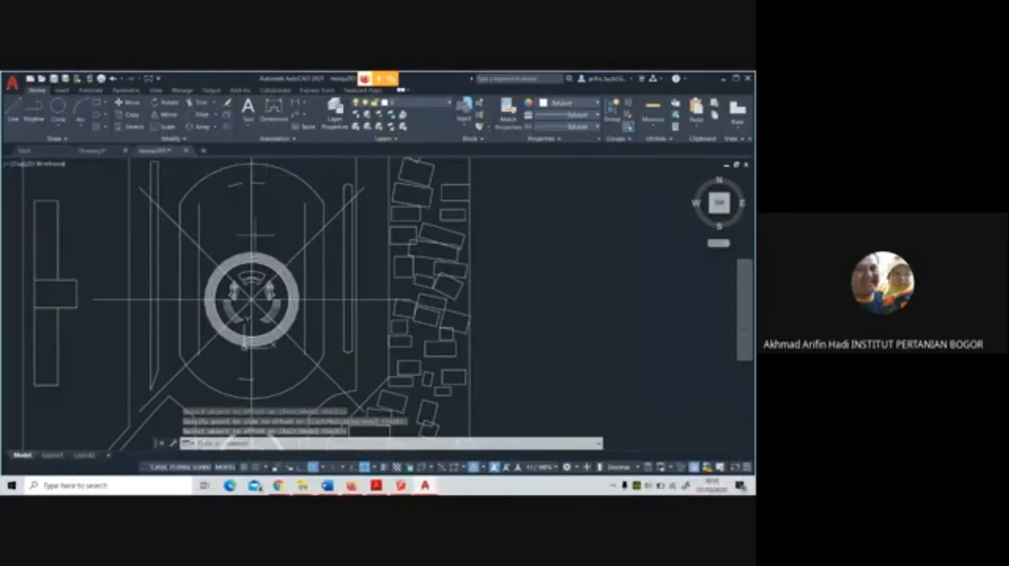
Draw a polyline arc from the left offset side's upper end through the upper offset segment on the vertical axis to the right side's upper end
{"action": "left_click", "coordinate": [34, 110]}
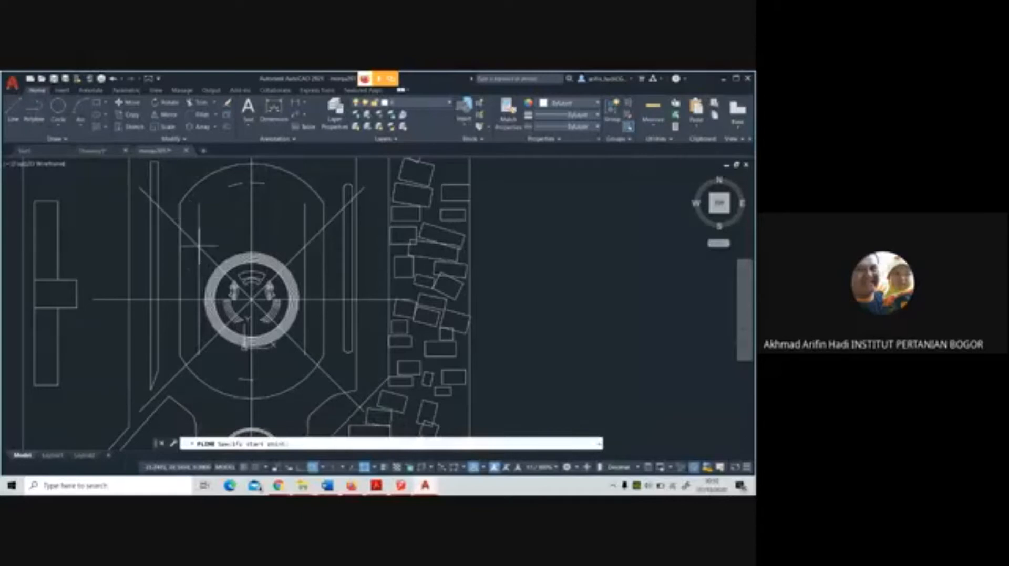
{"action": "scroll", "coordinate": [205, 346], "scroll_direction": "up", "scroll_amount": 3}
{"action": "scroll", "coordinate": [198, 338], "scroll_direction": "down", "scroll_amount": 5}
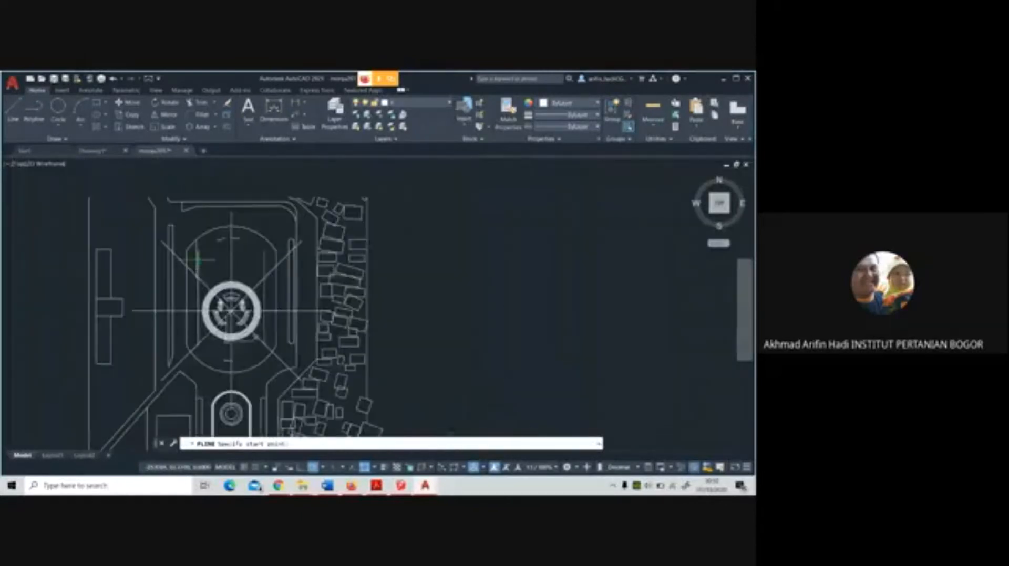
{"action": "scroll", "coordinate": [199, 261], "scroll_direction": "up", "scroll_amount": 4}
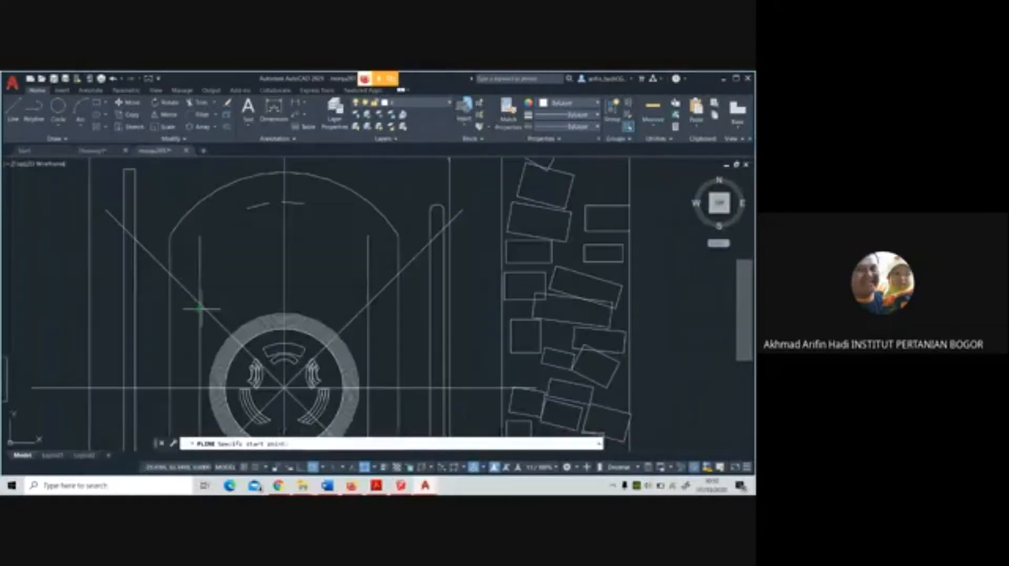
{"action": "left_click", "coordinate": [200, 237]}
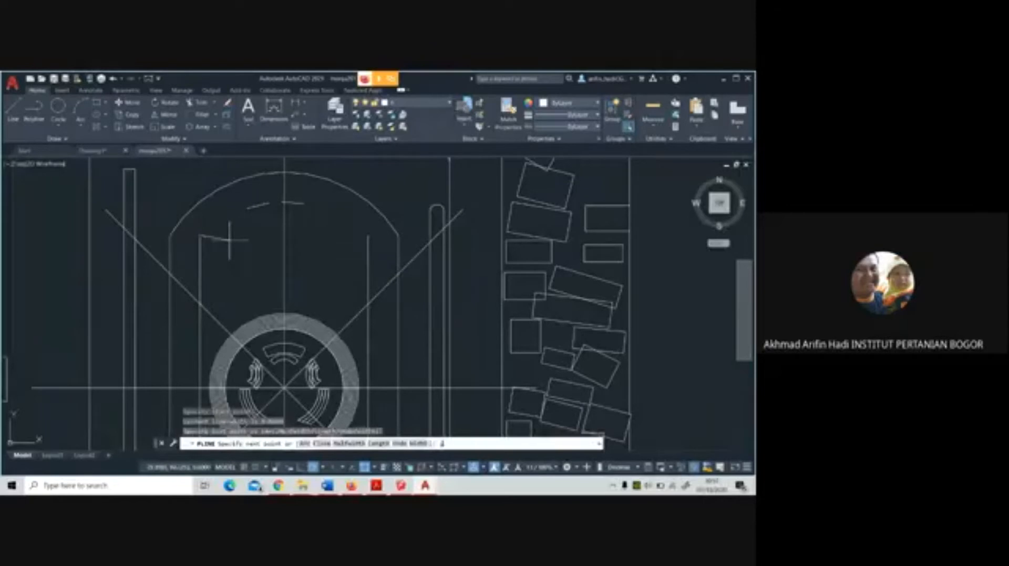
{"action": "type", "text": "a"}
{"action": "key", "text": "Return"}
{"action": "type", "text": "s"}
{"action": "key", "text": "Return"}
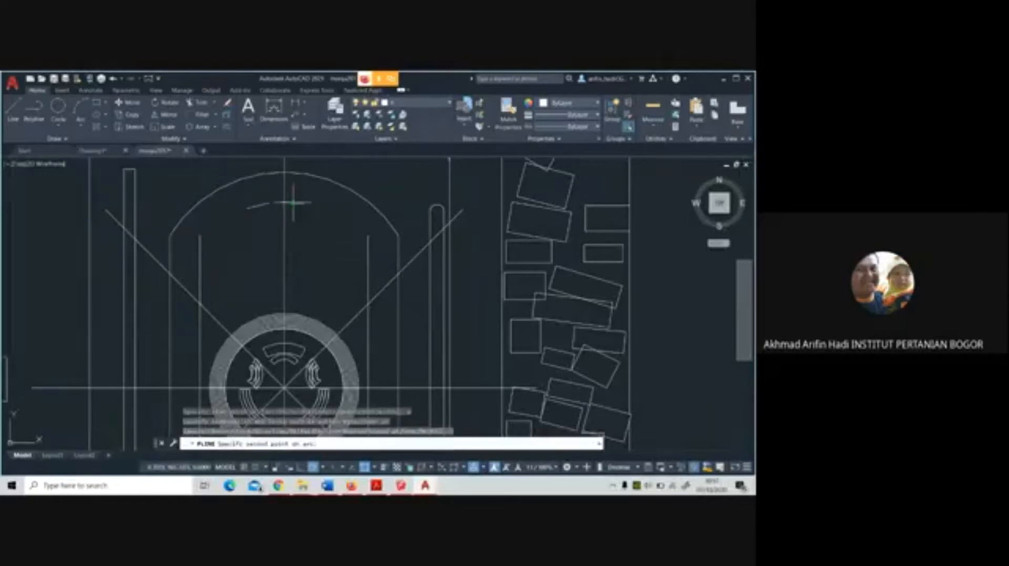
{"action": "left_click", "coordinate": [284, 202]}
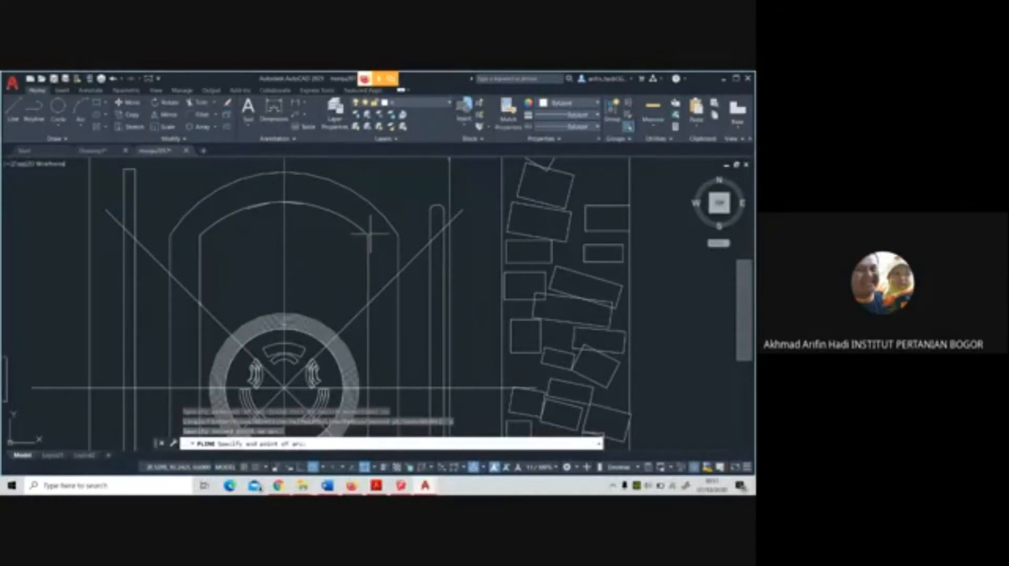
{"action": "left_click", "coordinate": [370, 233]}
Continue the polyline with a straight segment down the right offset side to its lower end
{"action": "scroll", "coordinate": [370, 231], "scroll_direction": "down", "scroll_amount": 2}
{"action": "type", "text": "l"}
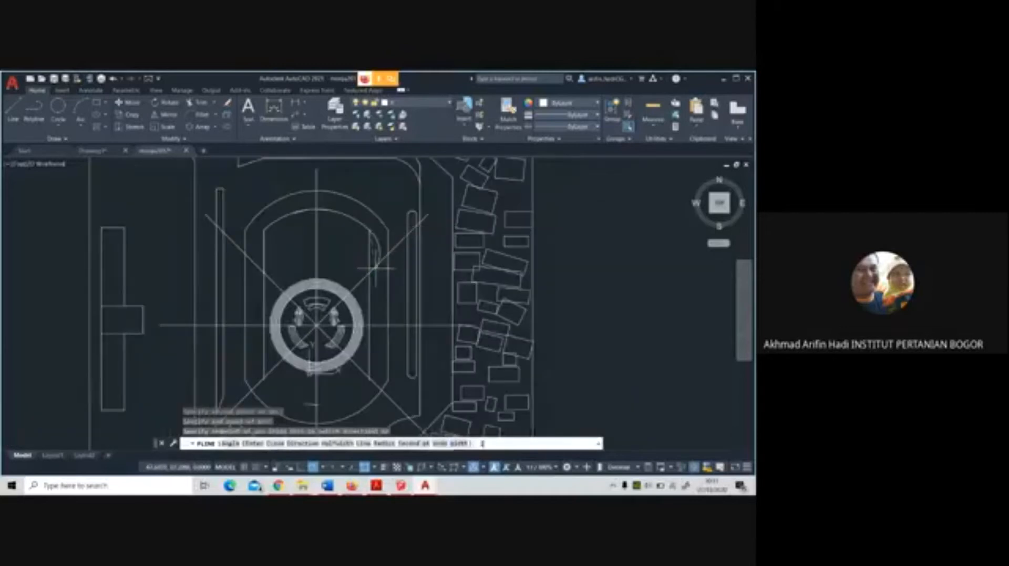
{"action": "key", "text": "Return"}
{"action": "scroll", "coordinate": [370, 382], "scroll_direction": "up", "scroll_amount": 2}
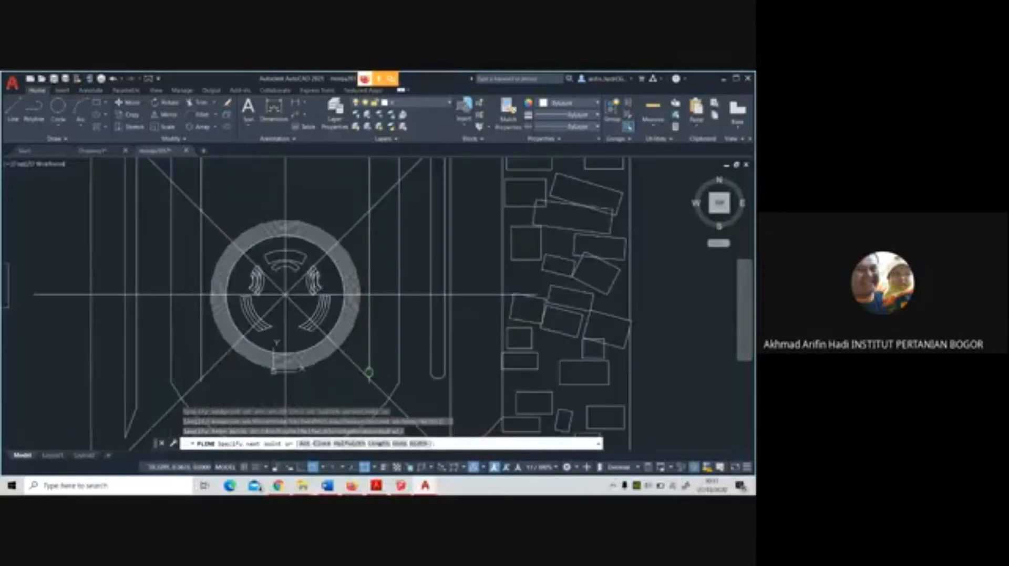
{"action": "middle_click_drag", "start_coordinate": [370, 382], "coordinate": [372, 311]}
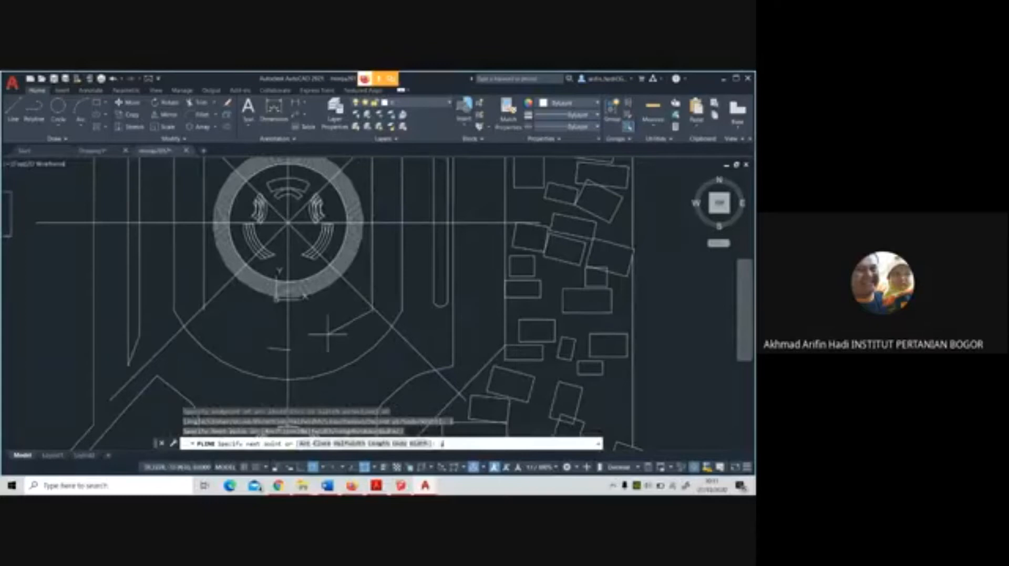
Try to add a lower polyline arc through the short offset segment to the left offset side's lower end
{"action": "type", "text": "a"}
{"action": "key", "text": "Return"}
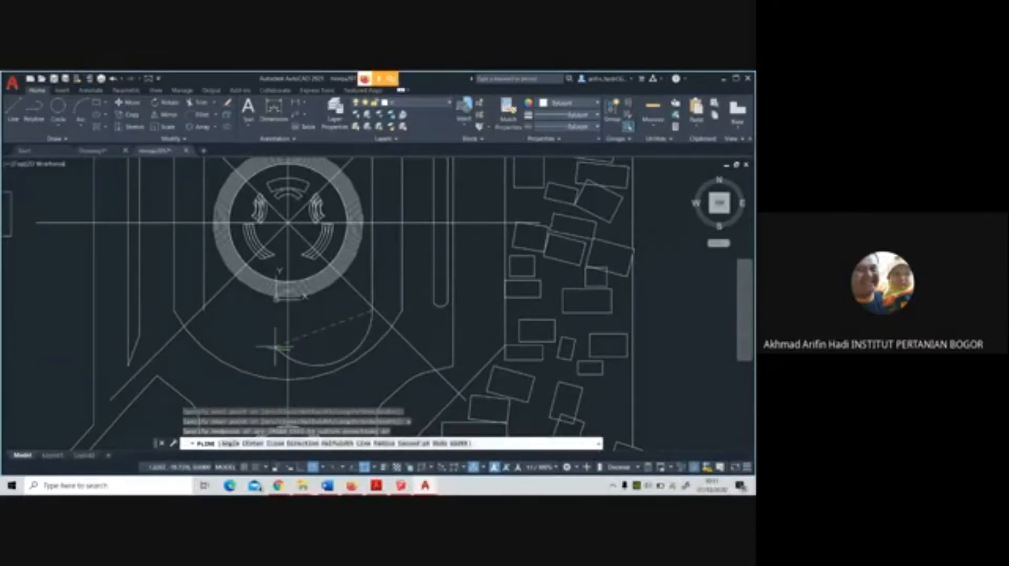
{"action": "type", "text": "s"}
{"action": "key", "text": "Return"}
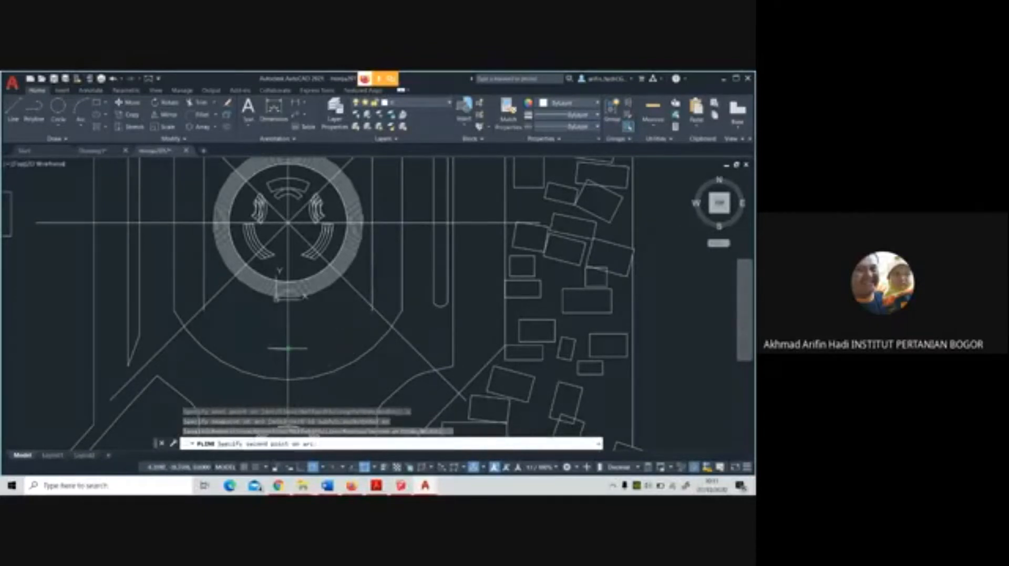
{"action": "scroll", "coordinate": [287, 349], "scroll_direction": "up", "scroll_amount": 6}
{"action": "left_click", "coordinate": [287, 352]}
{"action": "scroll", "coordinate": [287, 352], "scroll_direction": "down", "scroll_amount": 4}
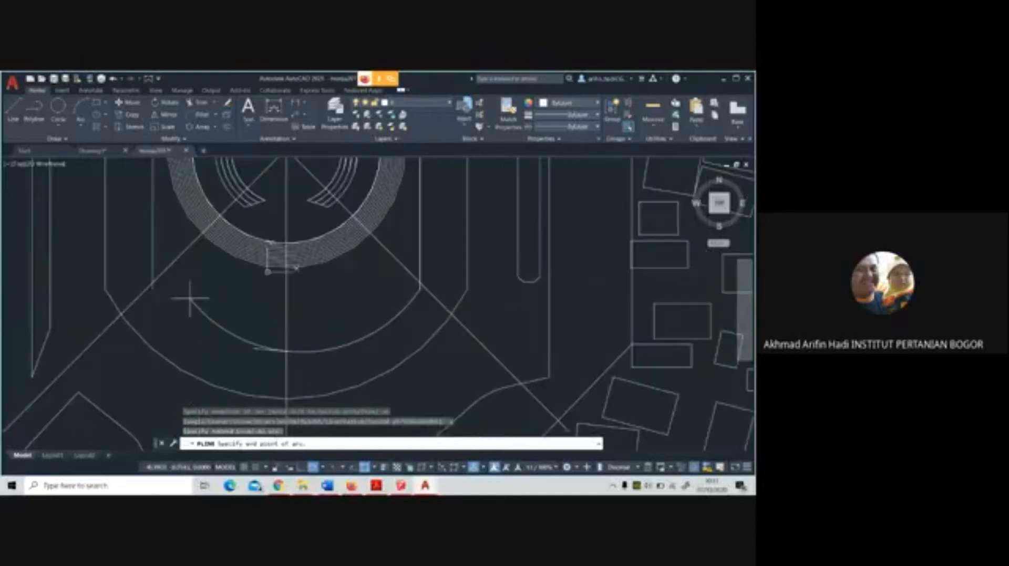
{"action": "left_click", "coordinate": [152, 288]}
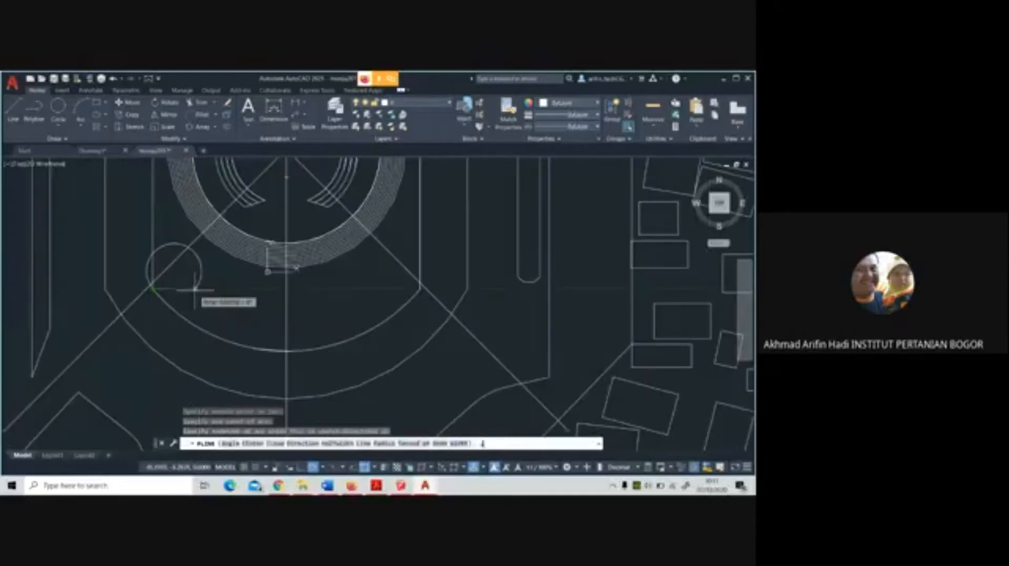
{"action": "type", "text": "l"}
{"action": "key", "text": "Return"}
Add the polyline's lower three-point arc through the offset segment's crossing with the vertical axis, ending at the left side's lower end
{"action": "type", "text": "a"}
{"action": "key", "text": "Return"}
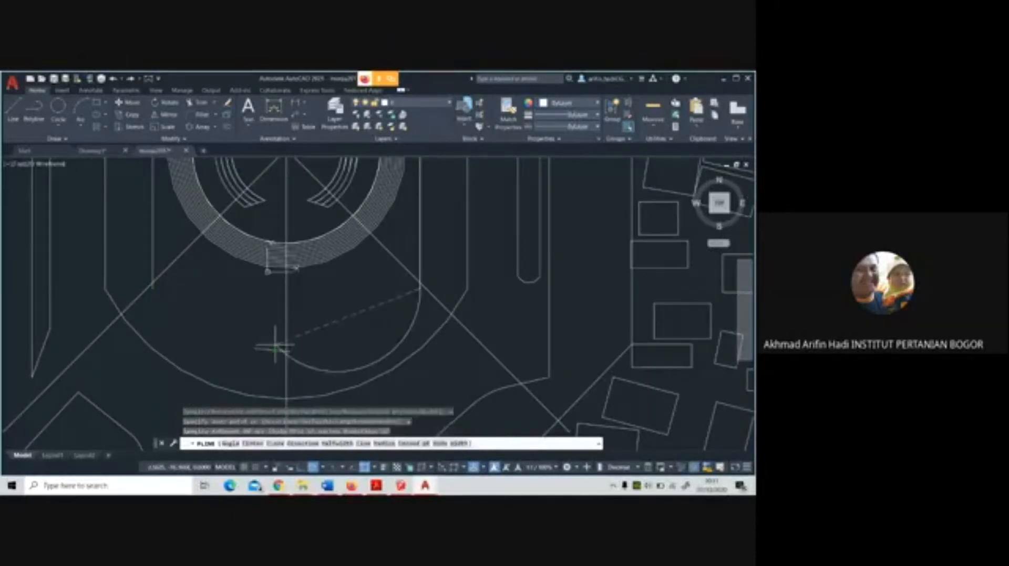
{"action": "type", "text": "s"}
{"action": "key", "text": "Return"}
{"action": "scroll", "coordinate": [298, 351], "scroll_direction": "up", "scroll_amount": 2}
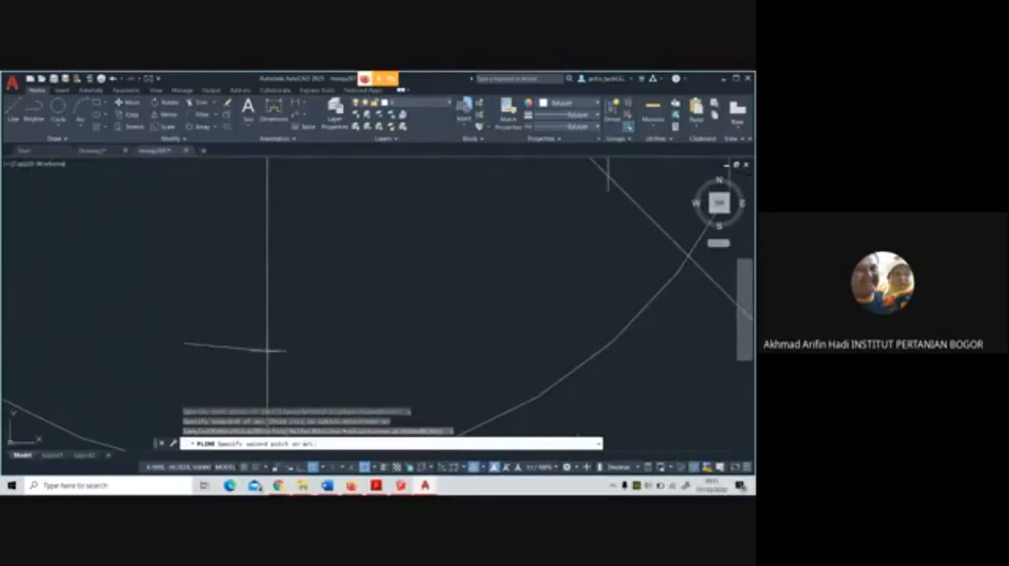
{"action": "left_click", "coordinate": [268, 351]}
{"action": "scroll", "coordinate": [268, 351], "scroll_direction": "down", "scroll_amount": 3}
{"action": "left_click", "coordinate": [180, 314]}
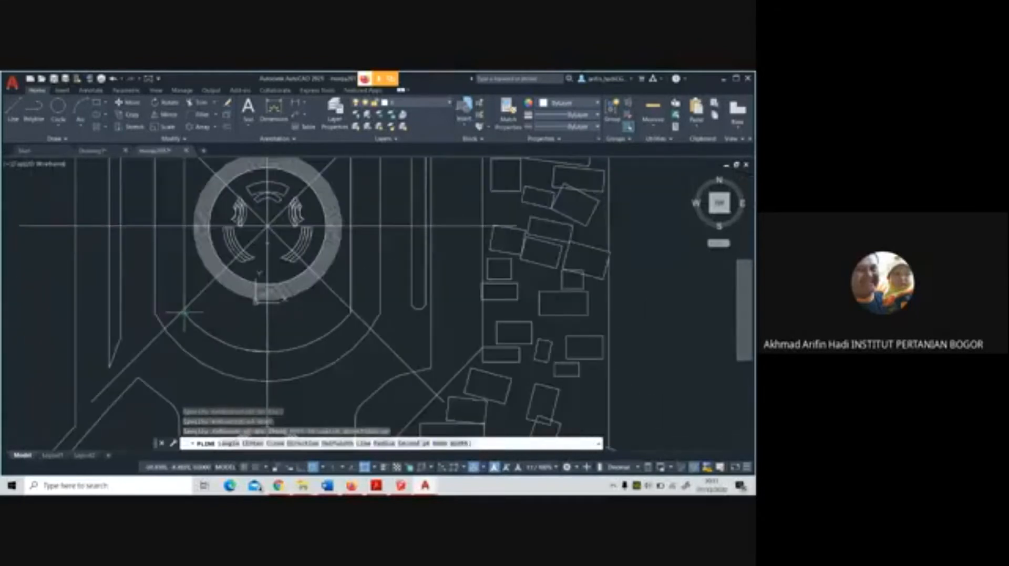
Finish the inner outline's polyline with a straight segment up the left side to its crossing with the diagonal line
{"action": "scroll", "coordinate": [181, 314], "scroll_direction": "down", "scroll_amount": 3}
{"action": "type", "text": "l"}
{"action": "key", "text": "Return"}
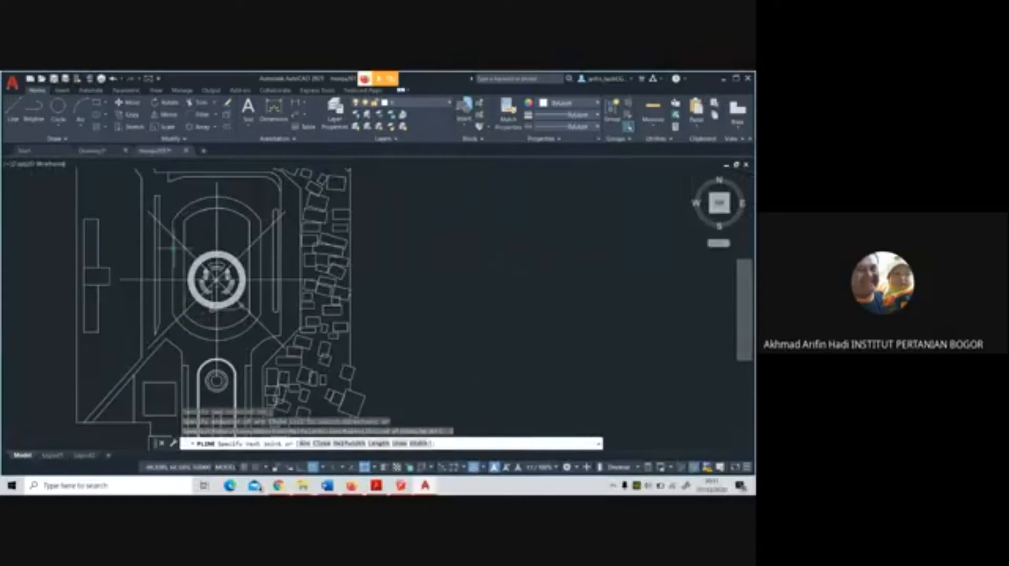
{"action": "scroll", "coordinate": [185, 247], "scroll_direction": "up", "scroll_amount": 5}
{"action": "left_click", "coordinate": [212, 243]}
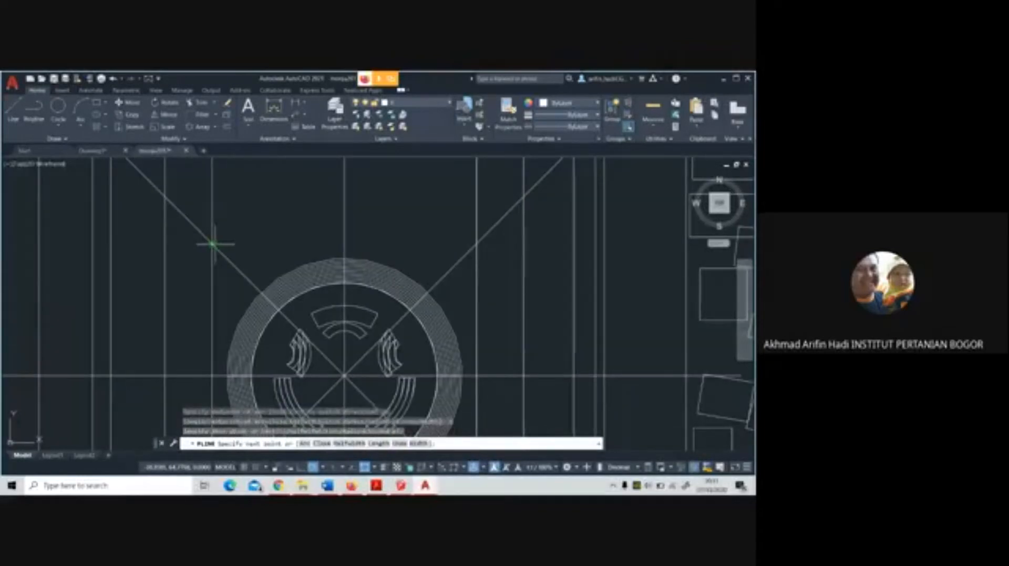
{"action": "key", "text": "Return"}
{"action": "scroll", "coordinate": [229, 263], "scroll_direction": "down", "scroll_amount": 4}
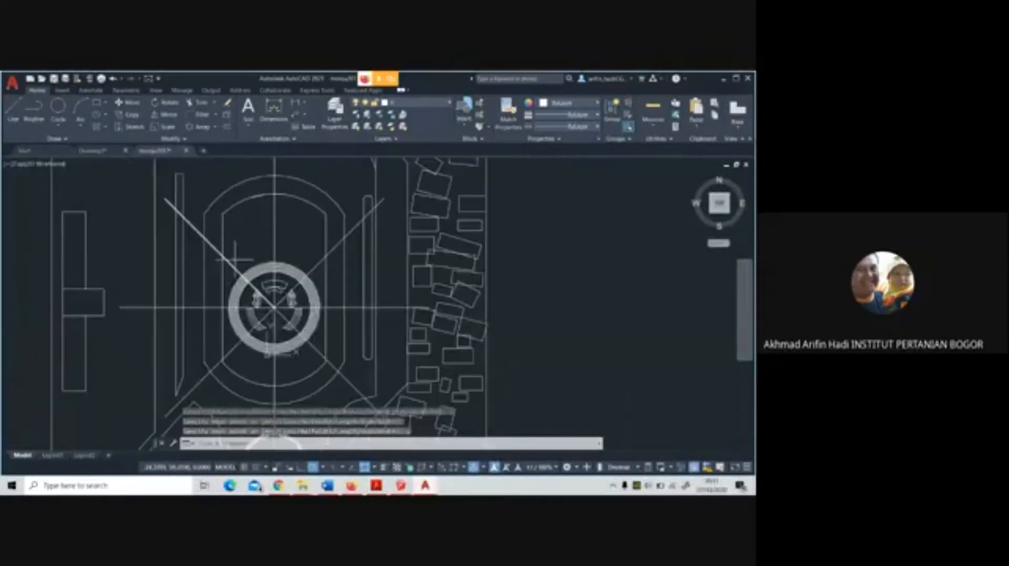
{"action": "left_click", "coordinate": [237, 204]}
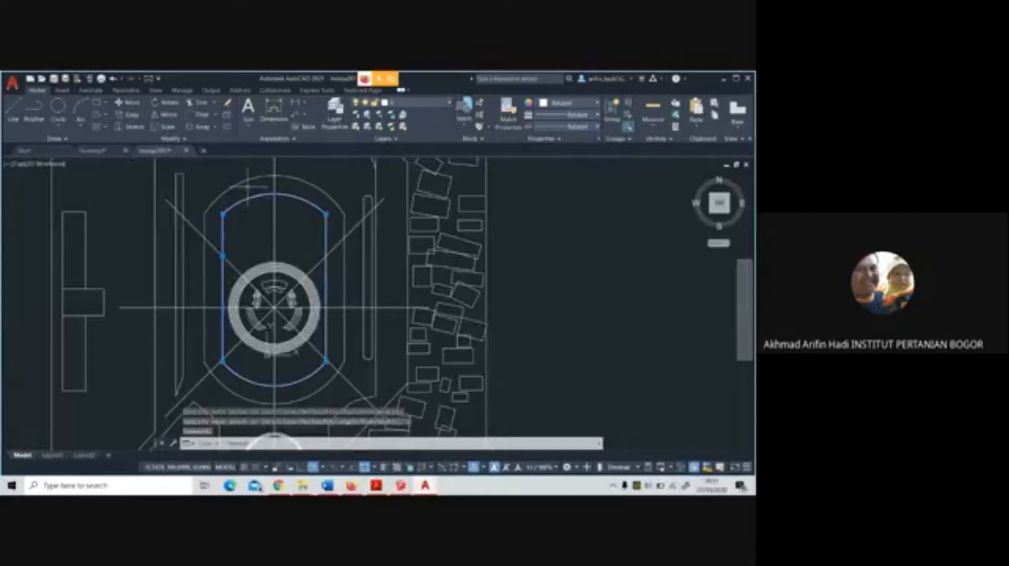
{"action": "key", "text": "Escape"}
Erase the leftover offset segments at the inner outline's upper arc, left side and lower arc
{"action": "left_click", "coordinate": [247, 187]}
{"action": "left_click", "coordinate": [318, 219]}
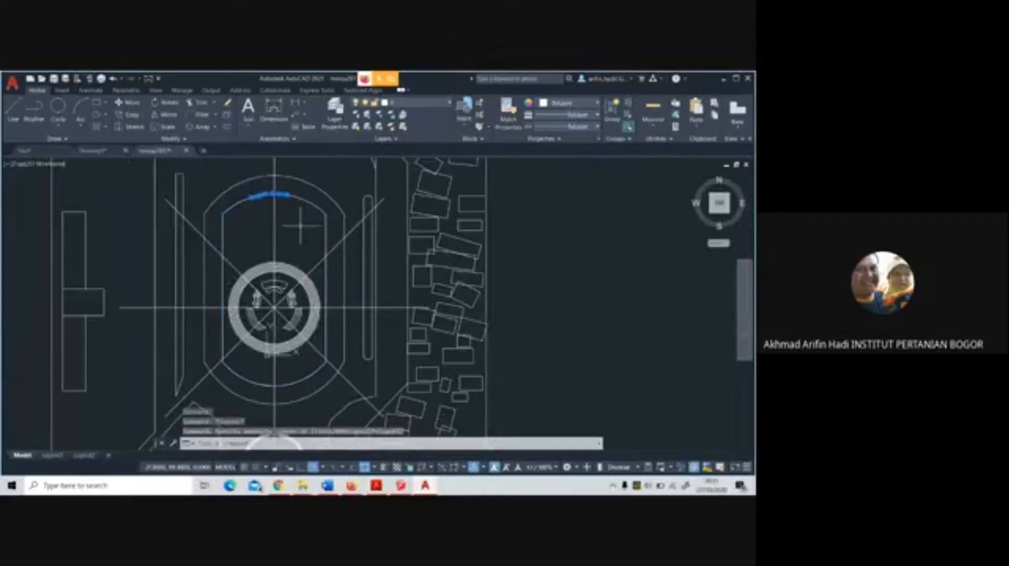
{"action": "key", "text": "Delete"}
{"action": "left_click", "coordinate": [223, 273]}
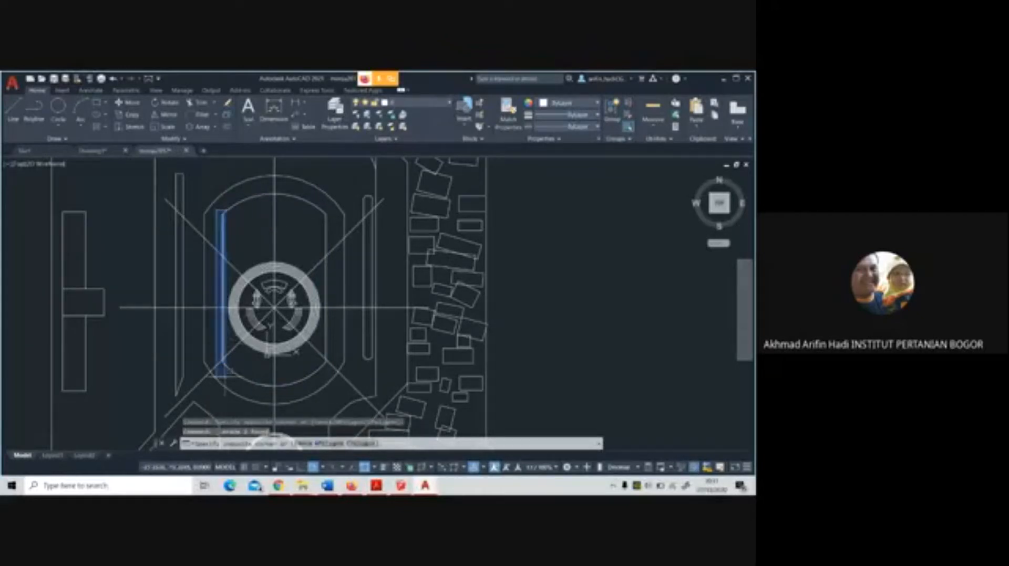
{"action": "key", "text": "Delete"}
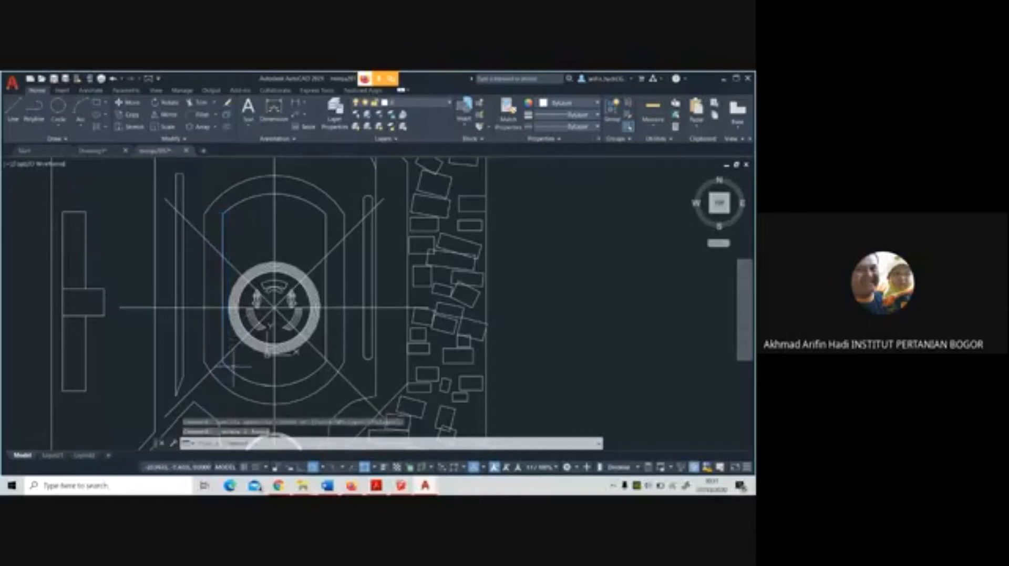
{"action": "left_click", "coordinate": [216, 361]}
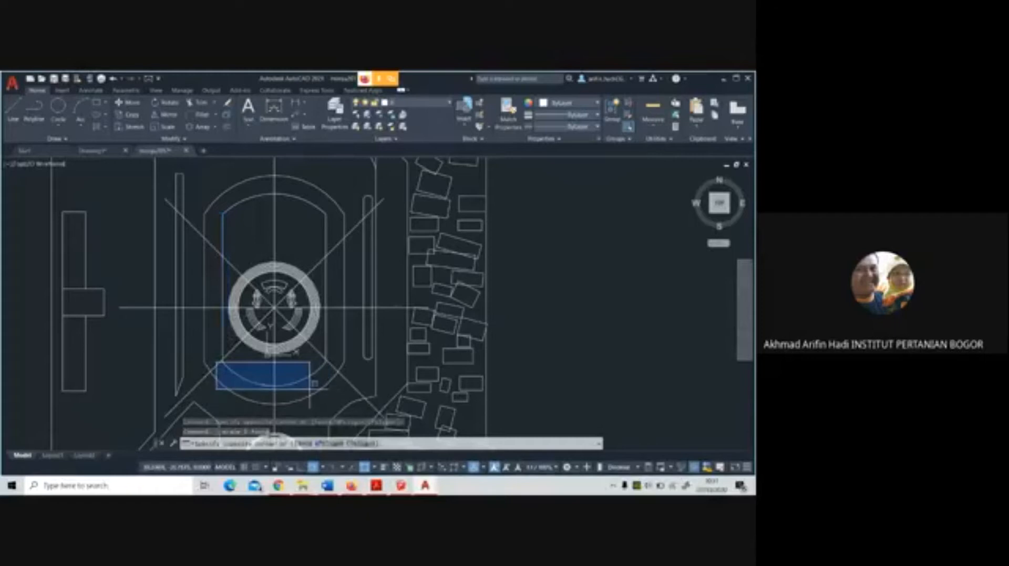
{"action": "left_click", "coordinate": [308, 388]}
{"action": "key", "text": "Delete"}
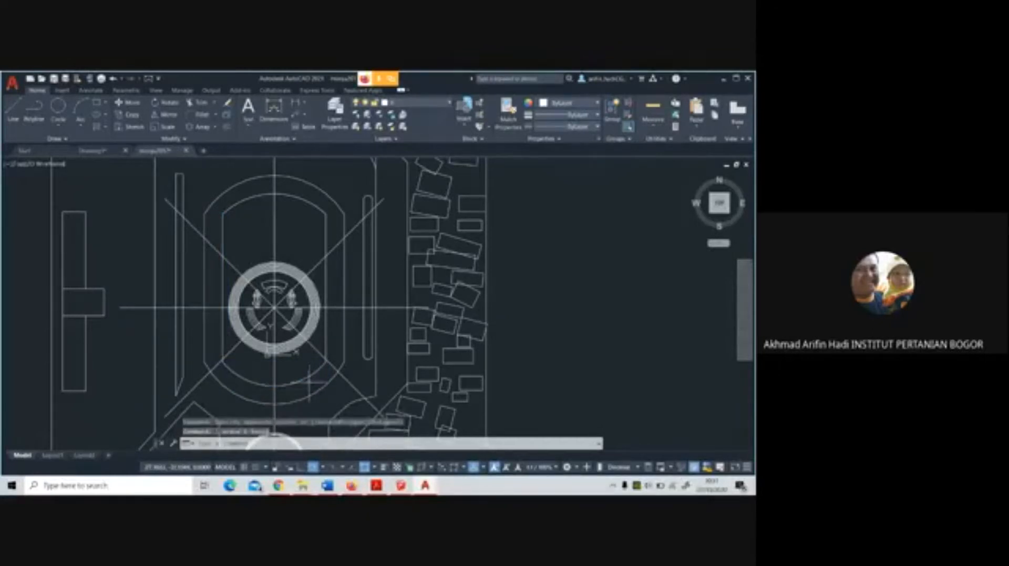
Check the lower arc for leftover segments and erase the leftover offset line along the inner outline's right side
{"action": "left_click", "coordinate": [288, 366]}
{"action": "left_click", "coordinate": [317, 384]}
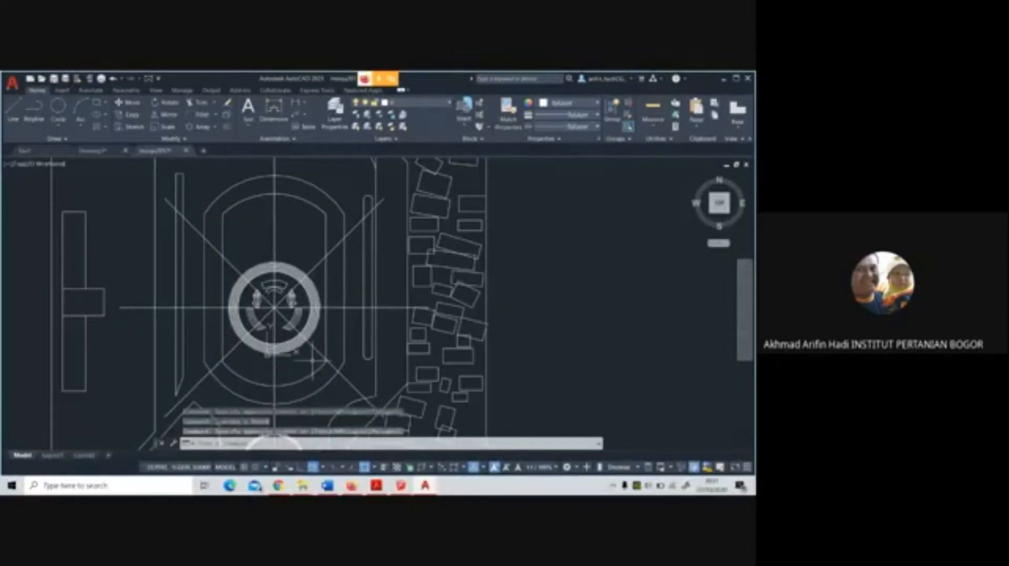
{"action": "left_click", "coordinate": [312, 359]}
{"action": "left_click", "coordinate": [330, 378]}
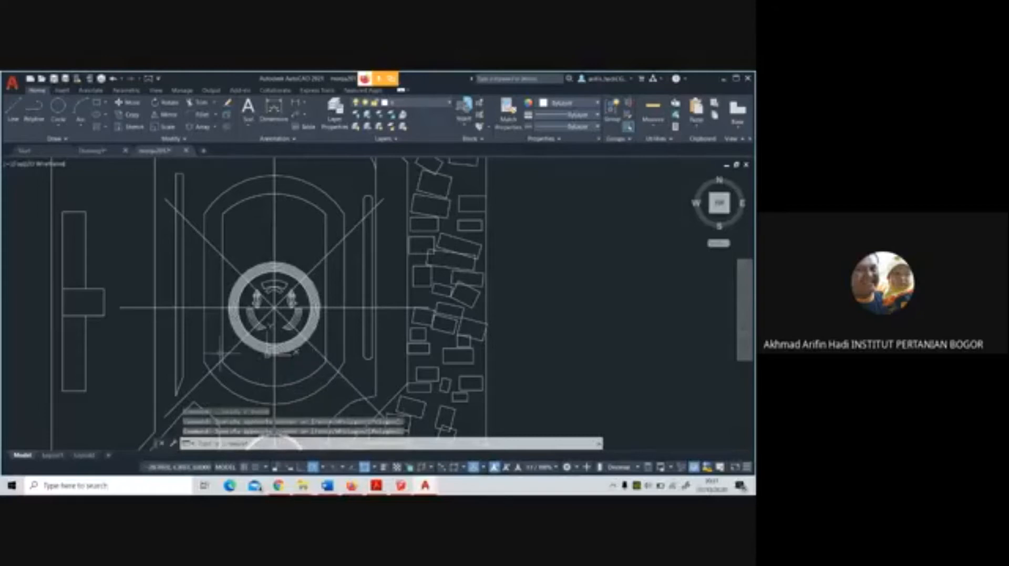
{"action": "left_click", "coordinate": [219, 353]}
{"action": "left_click", "coordinate": [341, 389]}
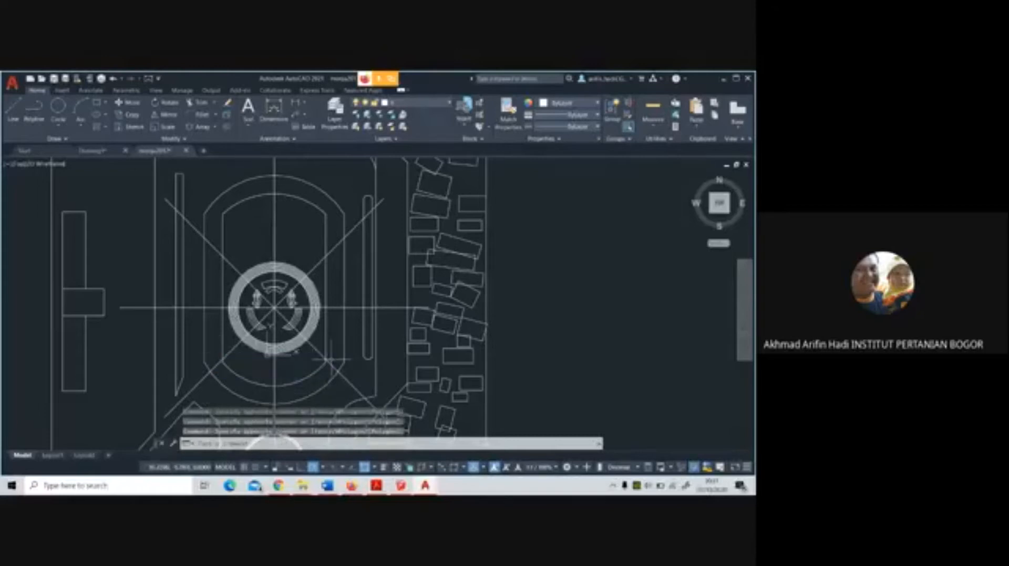
{"action": "left_click", "coordinate": [309, 210]}
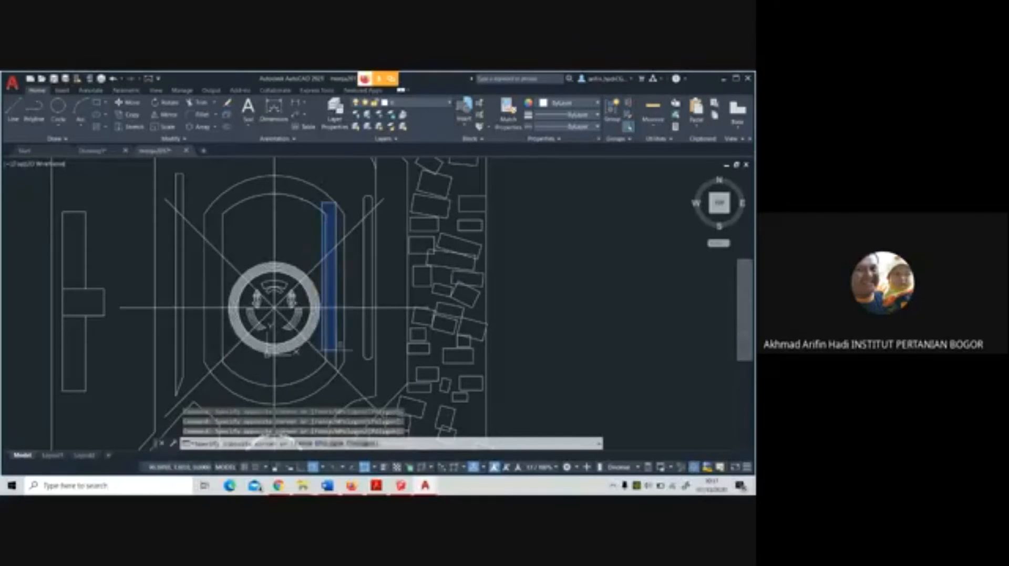
{"action": "left_click", "coordinate": [335, 376]}
{"action": "key", "text": "Delete"}
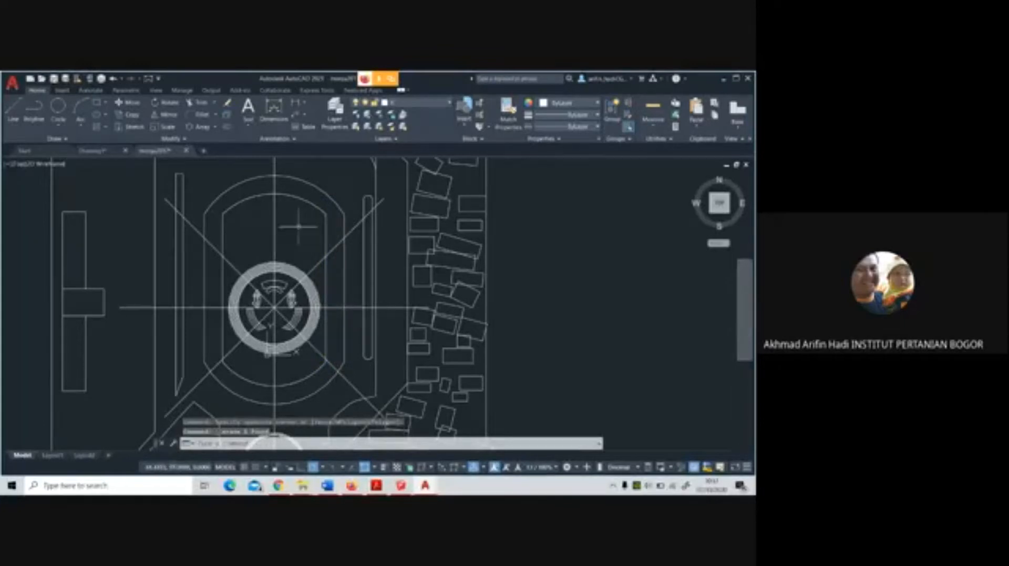
{"action": "scroll", "coordinate": [249, 292], "scroll_direction": "up", "scroll_amount": 2}
{"action": "scroll", "coordinate": [211, 318], "scroll_direction": "down", "scroll_amount": 2}
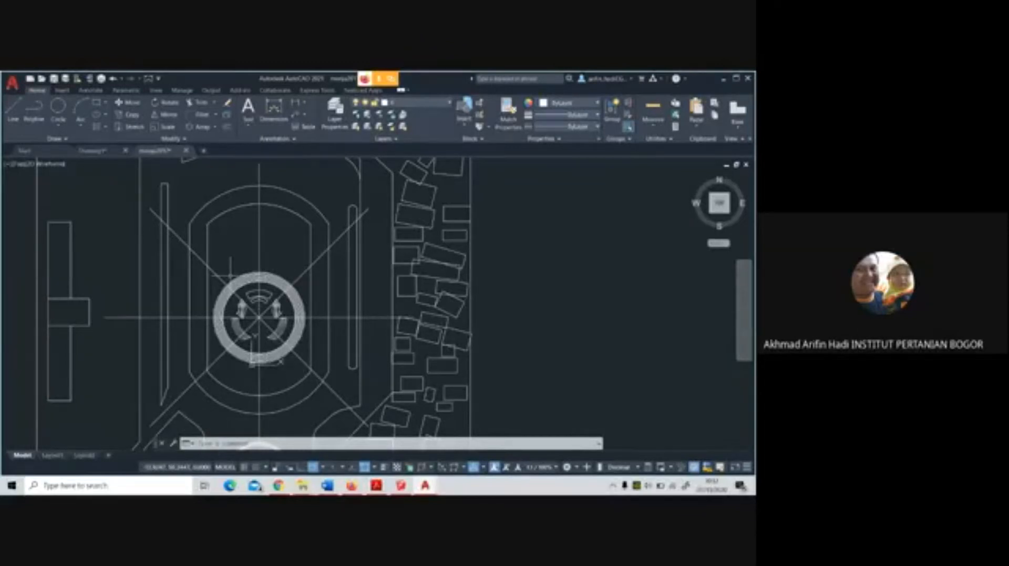
{"action": "left_click", "coordinate": [227, 126]}
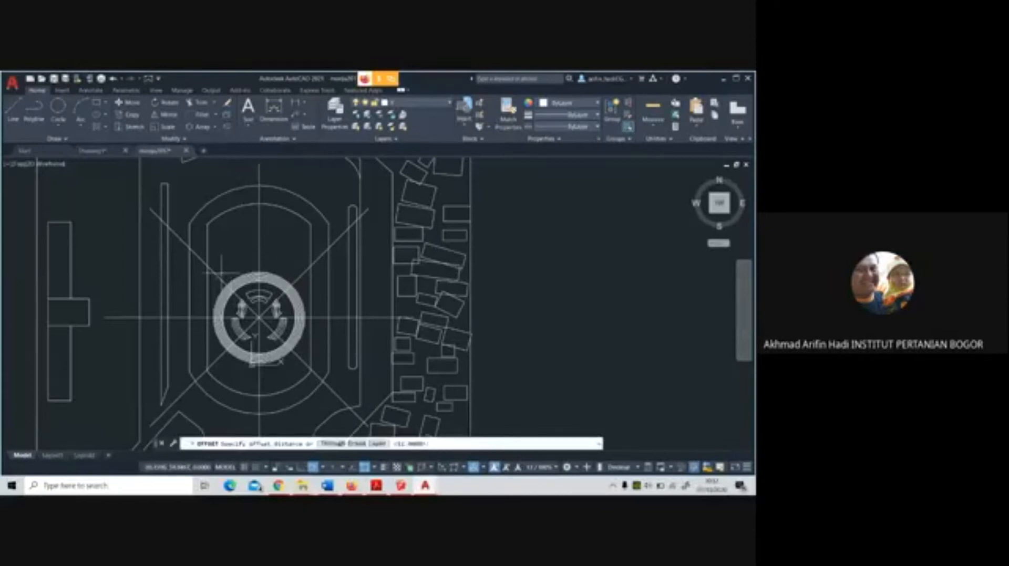
{"action": "scroll", "coordinate": [221, 273], "scroll_direction": "up", "scroll_amount": 2}
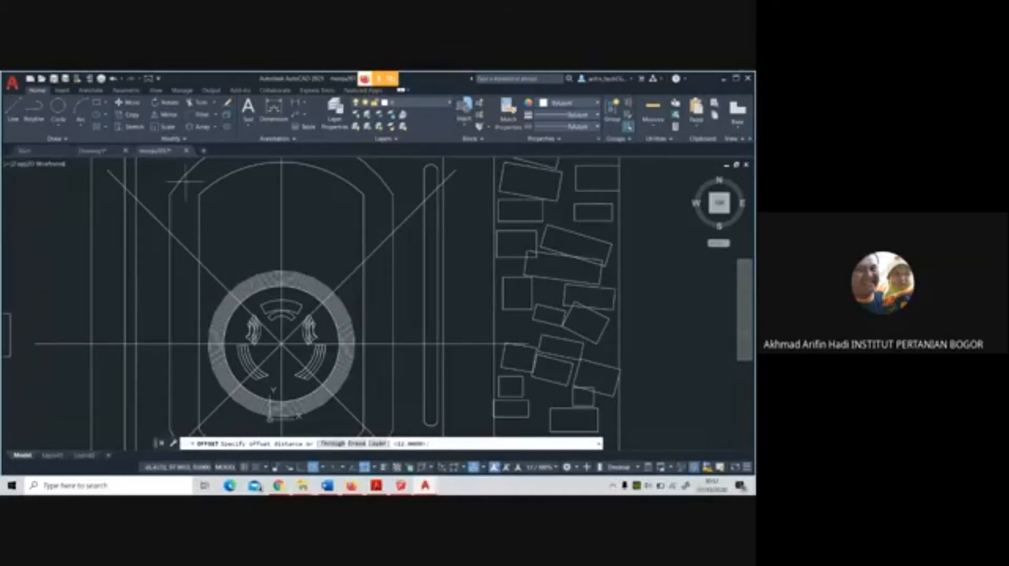
Draw a three-point circle through points on the outermost edge of the round plaza's segmented ring
{"action": "left_click", "coordinate": [58, 108]}
{"action": "scroll", "coordinate": [284, 288], "scroll_direction": "up", "scroll_amount": 6}
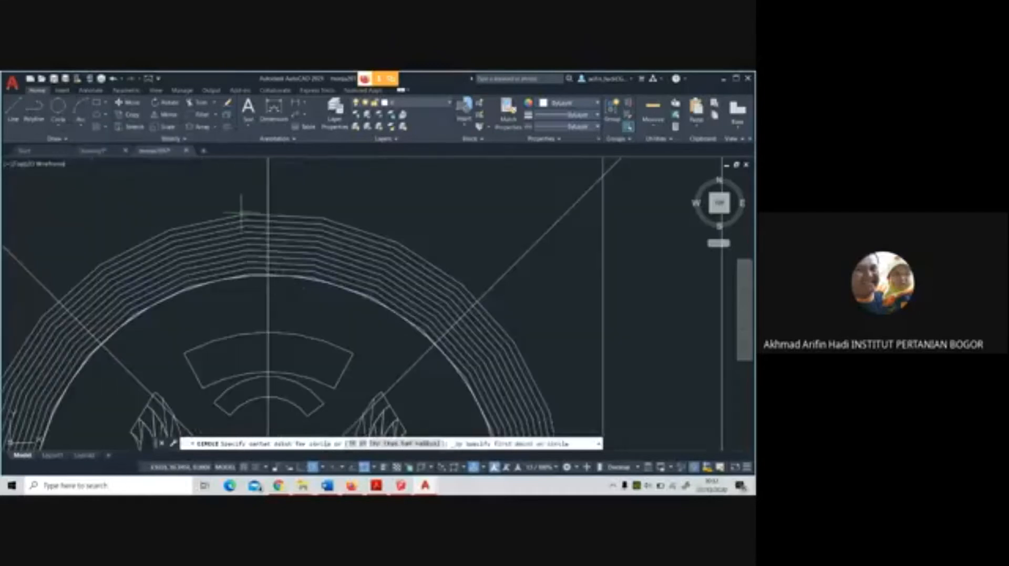
{"action": "left_click", "coordinate": [246, 211]}
{"action": "scroll", "coordinate": [252, 210], "scroll_direction": "down", "scroll_amount": 6}
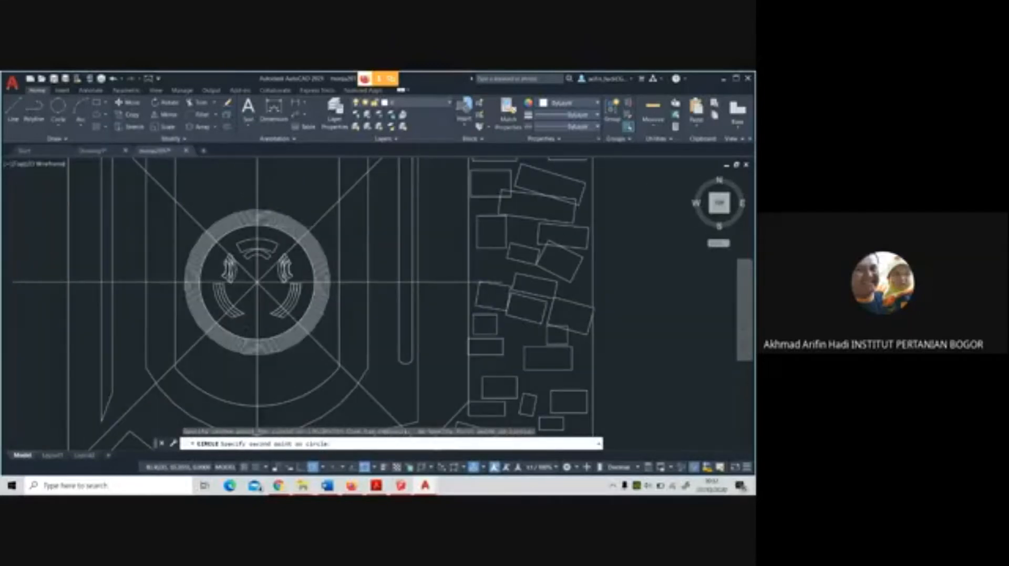
{"action": "scroll", "coordinate": [349, 283], "scroll_direction": "up", "scroll_amount": 4}
{"action": "left_click", "coordinate": [298, 298]}
{"action": "scroll", "coordinate": [349, 292], "scroll_direction": "down", "scroll_amount": 5}
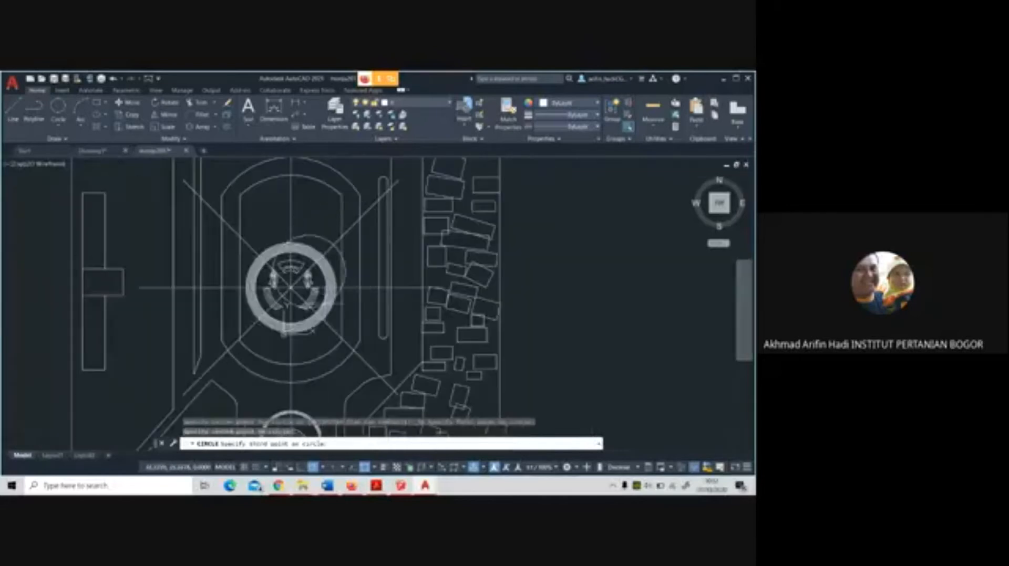
{"action": "scroll", "coordinate": [252, 316], "scroll_direction": "up", "scroll_amount": 5}
{"action": "left_click", "coordinate": [254, 320]}
{"action": "scroll", "coordinate": [258, 326], "scroll_direction": "down", "scroll_amount": 8}
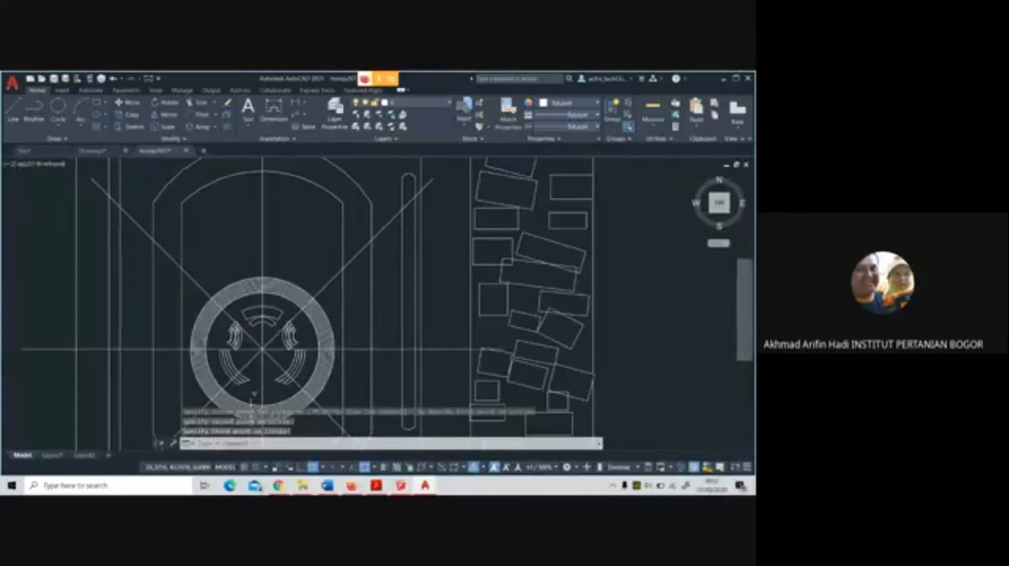
{"action": "middle_click_drag", "start_coordinate": [312, 319], "coordinate": [339, 290]}
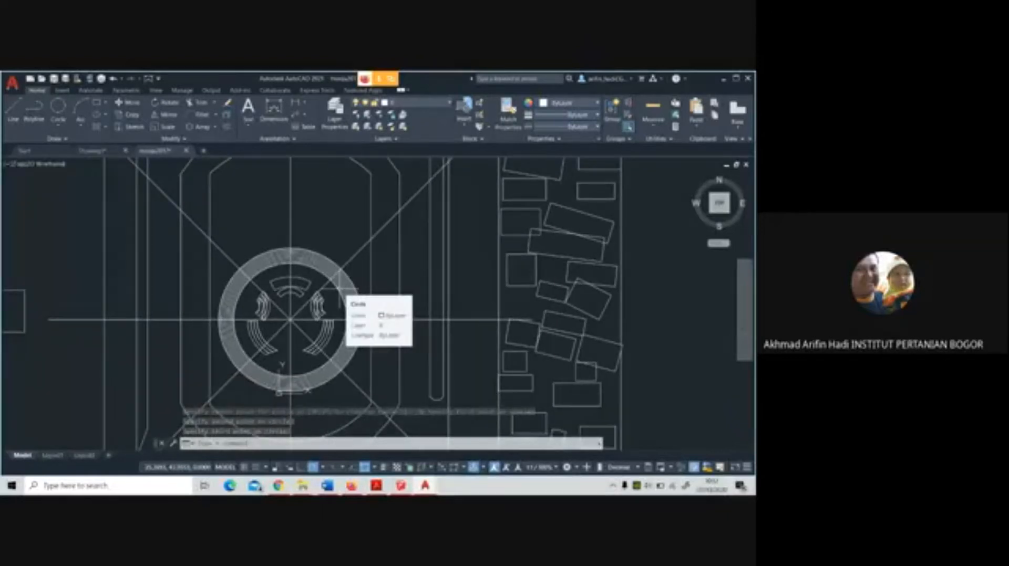
{"action": "scroll", "coordinate": [269, 252], "scroll_direction": "up", "scroll_amount": 4}
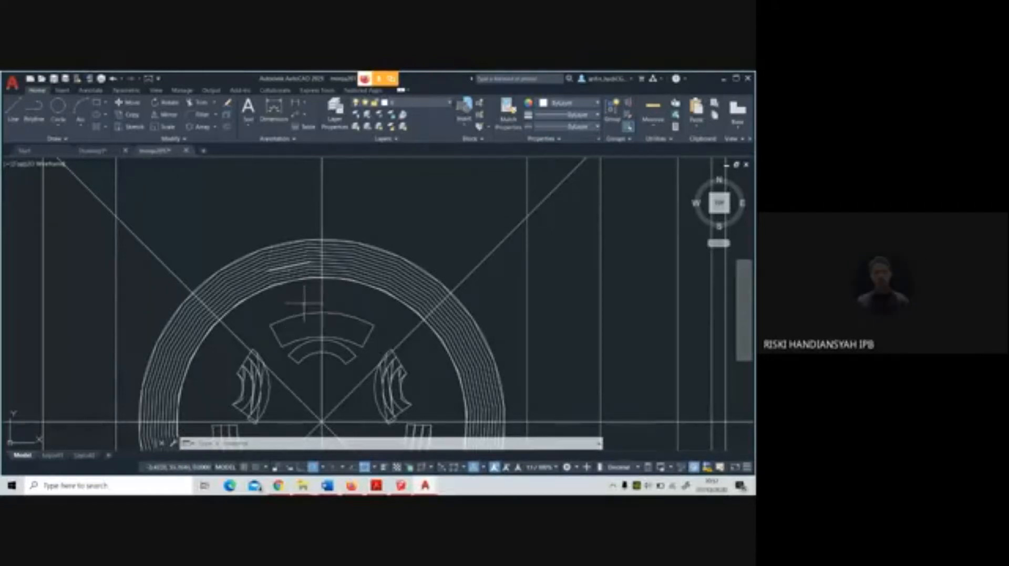
Switch to SketchUp and examine the round plaza's stepped ring and curved walls in 3D
{"action": "left_click", "coordinate": [402, 486]}
{"action": "scroll", "coordinate": [338, 267], "scroll_direction": "up", "scroll_amount": 2}
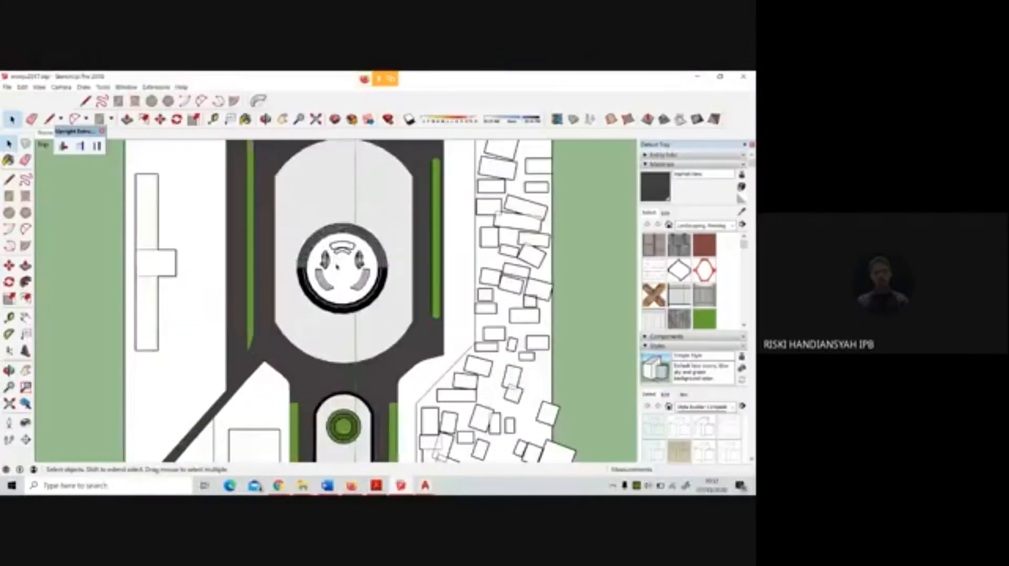
{"action": "middle_click_drag", "start_coordinate": [327, 311], "coordinate": [389, 265]}
{"action": "scroll", "coordinate": [316, 278], "scroll_direction": "up", "scroll_amount": 5}
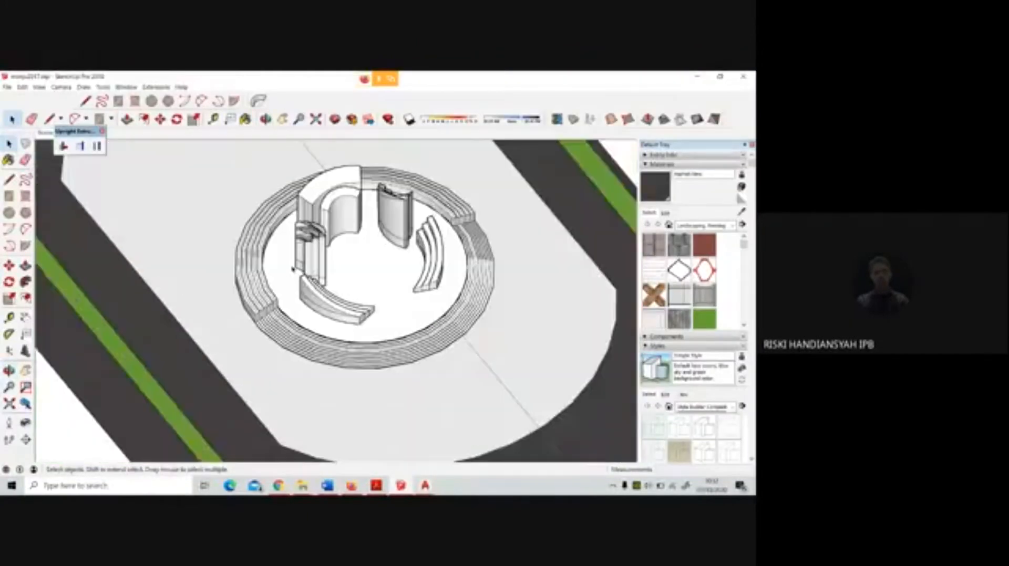
{"action": "middle_click_drag", "start_coordinate": [299, 286], "coordinate": [286, 206]}
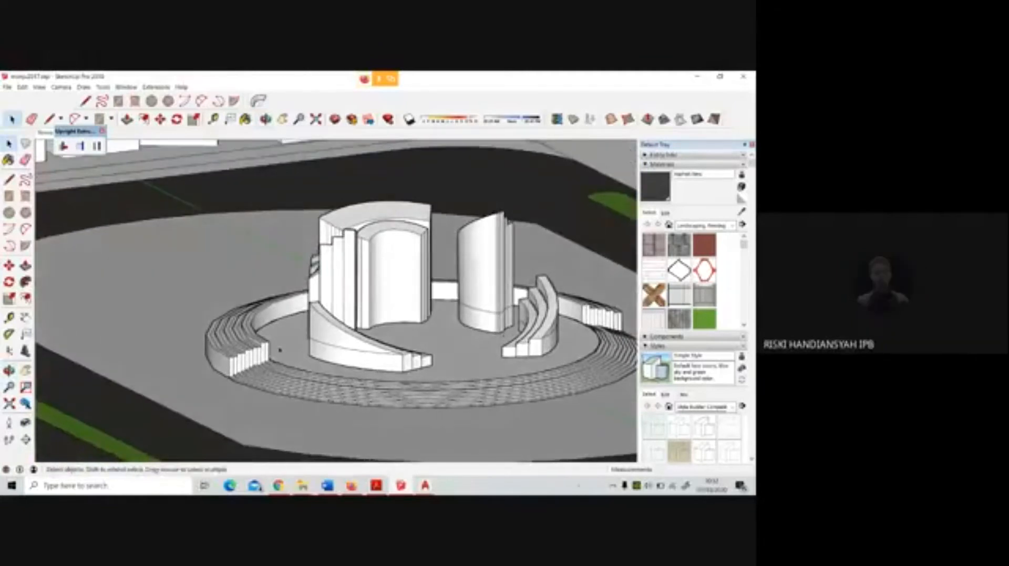
{"action": "scroll", "coordinate": [280, 351], "scroll_direction": "up", "scroll_amount": 5}
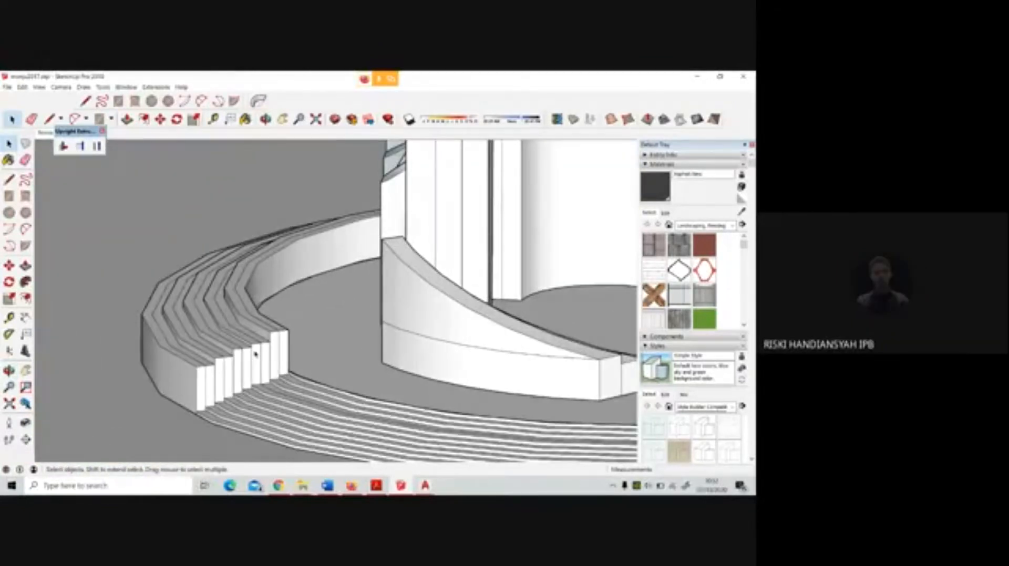
{"action": "scroll", "coordinate": [256, 354], "scroll_direction": "down", "scroll_amount": 6}
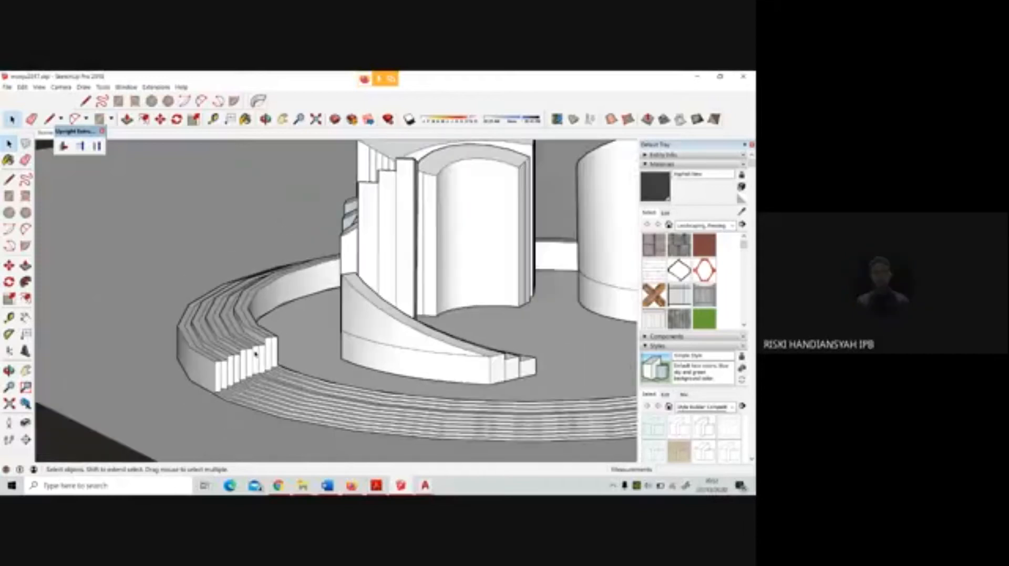
{"action": "scroll", "coordinate": [256, 354], "scroll_direction": "down", "scroll_amount": 3}
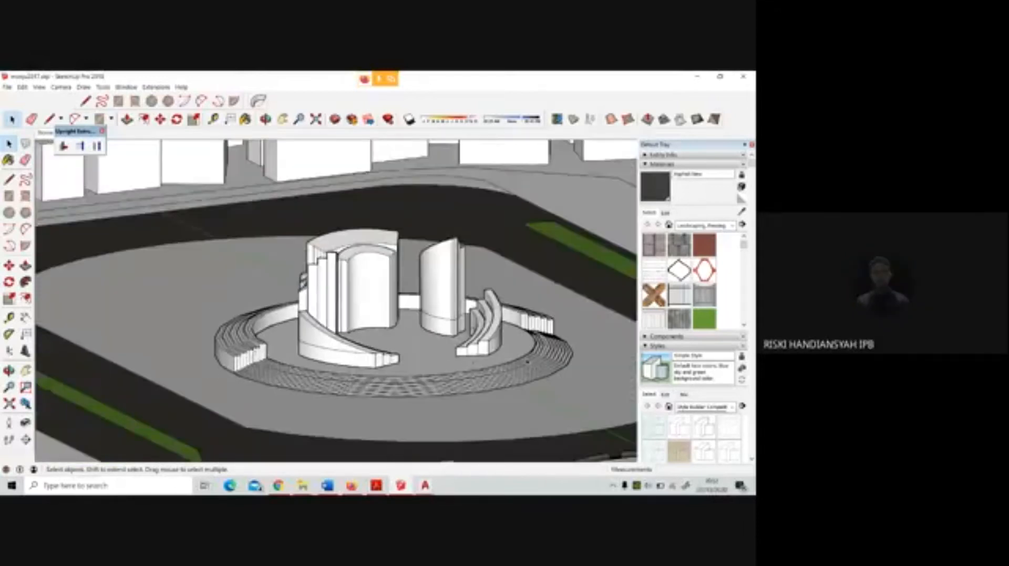
{"action": "scroll", "coordinate": [527, 362], "scroll_direction": "up", "scroll_amount": 5}
{"action": "mouse_move", "coordinate": [527, 361]}
{"action": "middle_mouse_down"}
{"action": "mouse_move", "coordinate": [515, 347]}
{"action": "mouse_move", "coordinate": [417, 320]}
{"action": "mouse_move", "coordinate": [409, 337]}
{"action": "mouse_move", "coordinate": [428, 418]}
{"action": "middle_mouse_up"}
Switch back to AutoCAD and examine the round plaza's concentric ring lines and curved walls in plan
{"action": "left_click", "coordinate": [421, 491]}
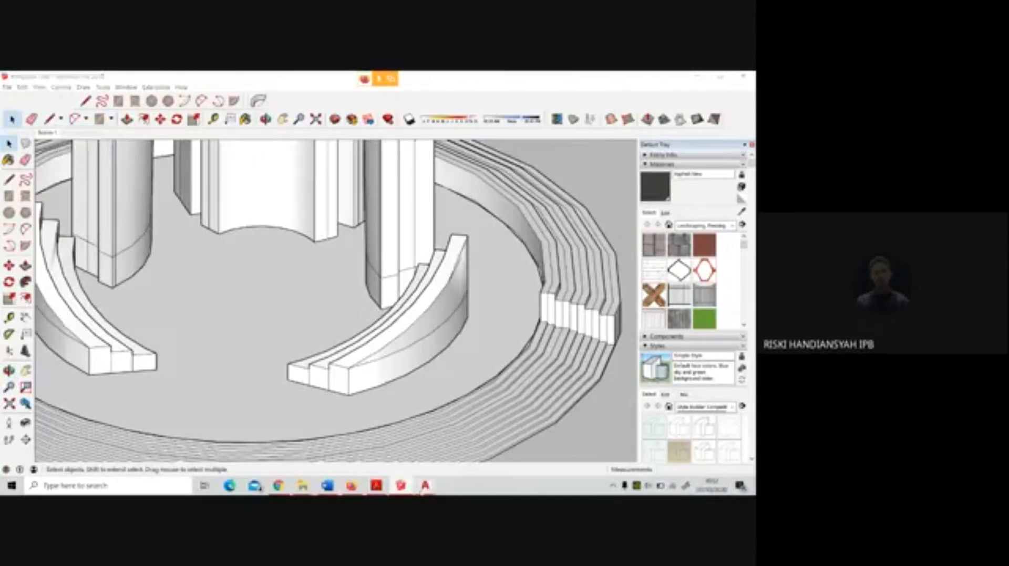
{"action": "left_click", "coordinate": [460, 450]}
{"action": "scroll", "coordinate": [418, 287], "scroll_direction": "down", "scroll_amount": 6}
{"action": "scroll", "coordinate": [422, 338], "scroll_direction": "up", "scroll_amount": 2}
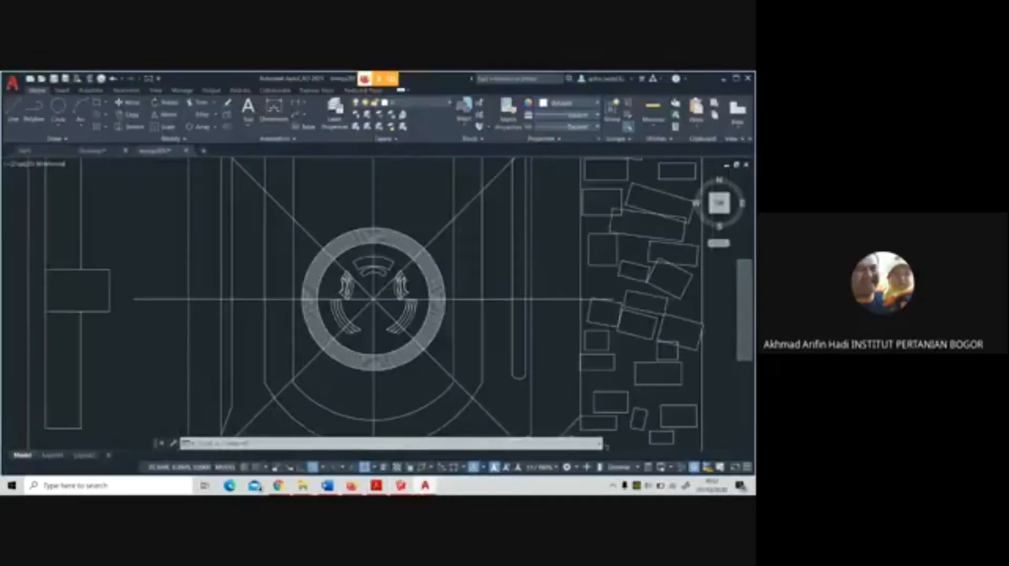
{"action": "scroll", "coordinate": [412, 322], "scroll_direction": "up", "scroll_amount": 3}
{"action": "scroll", "coordinate": [466, 321], "scroll_direction": "down", "scroll_amount": 3}
{"action": "scroll", "coordinate": [416, 319], "scroll_direction": "up", "scroll_amount": 2}
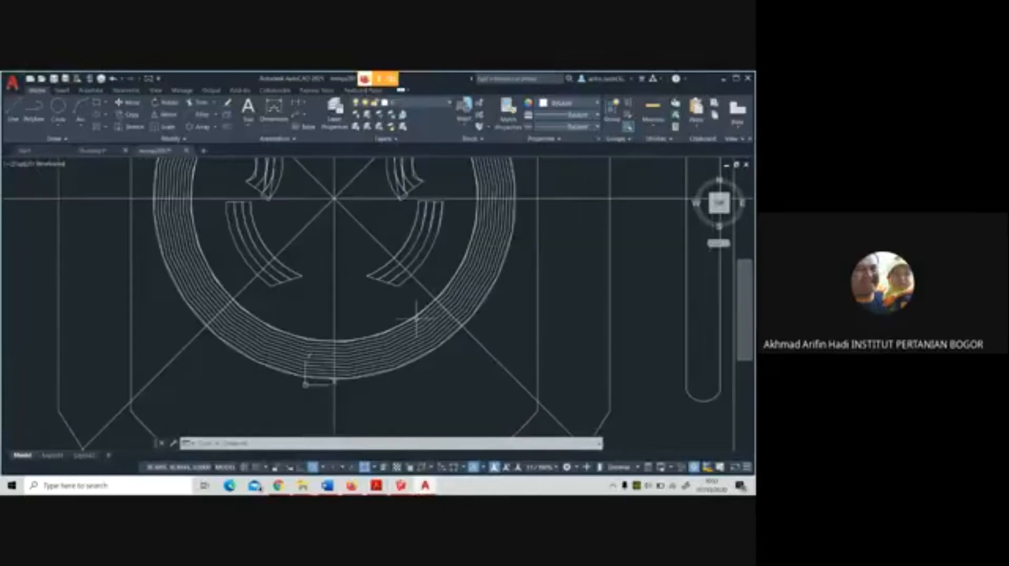
{"action": "scroll", "coordinate": [441, 355], "scroll_direction": "up", "scroll_amount": 2}
{"action": "scroll", "coordinate": [446, 358], "scroll_direction": "down", "scroll_amount": 4}
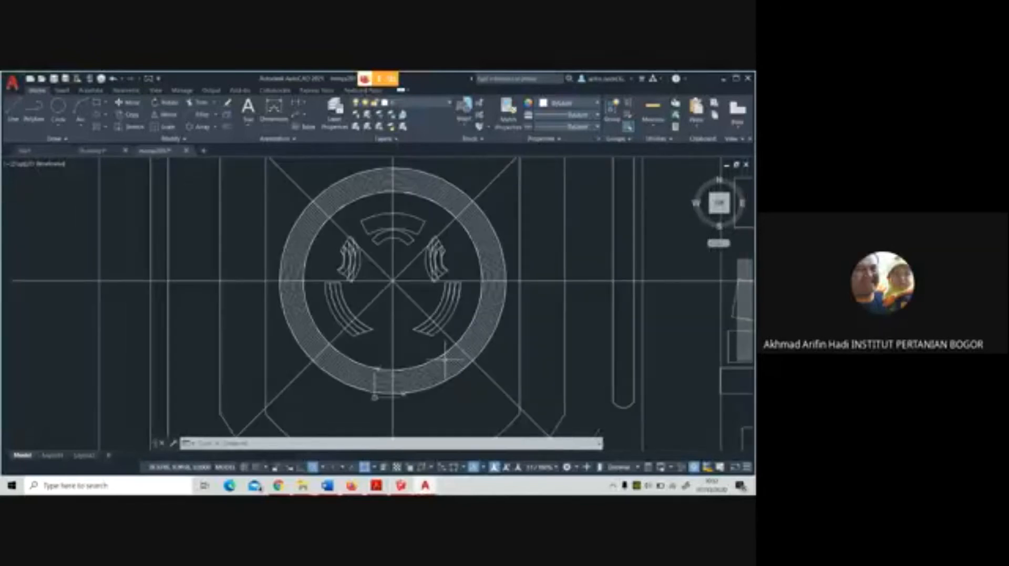
{"action": "middle_click_drag", "start_coordinate": [360, 265], "coordinate": [362, 279]}
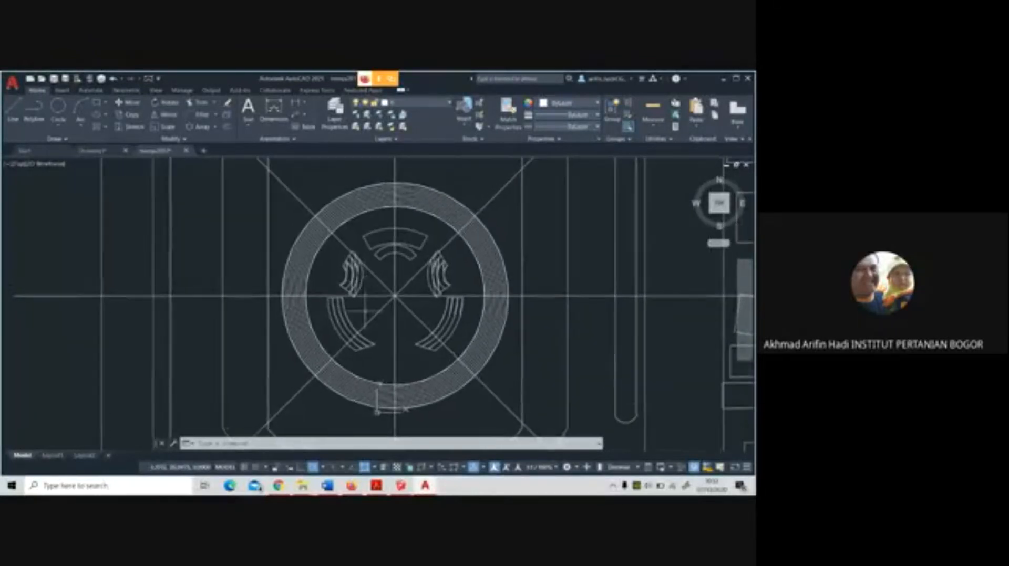
{"action": "scroll", "coordinate": [339, 374], "scroll_direction": "down", "scroll_amount": 2}
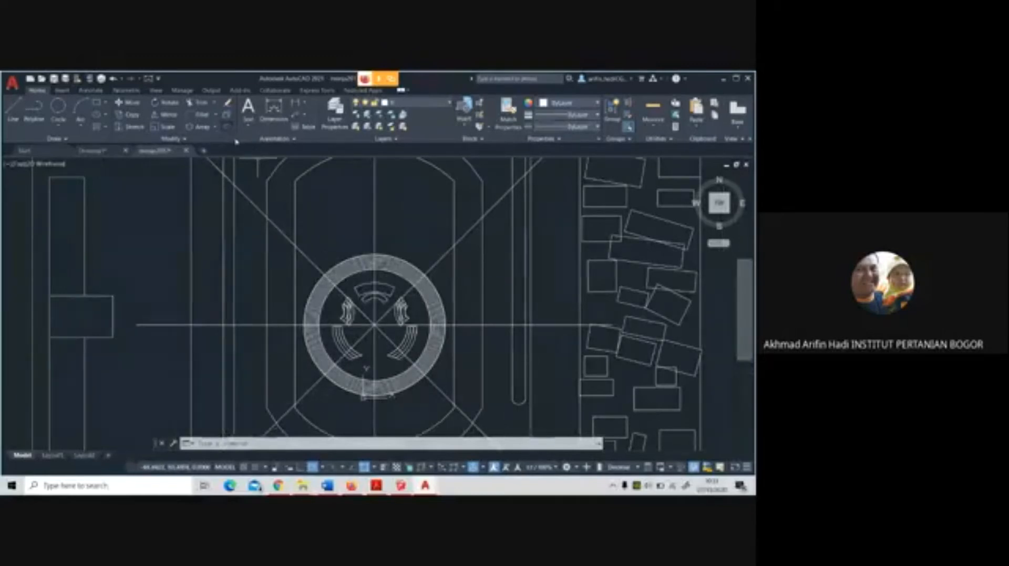
Try offsetting the inner oval outline around the round plaza to both its inside and its outside
{"action": "left_click", "coordinate": [227, 126]}
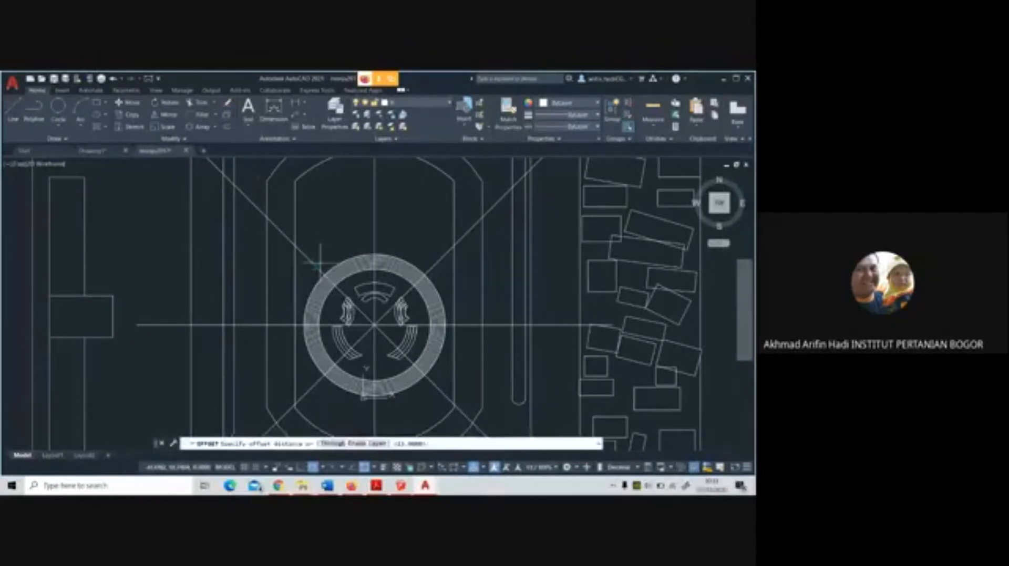
{"action": "scroll", "coordinate": [319, 263], "scroll_direction": "up", "scroll_amount": 1}
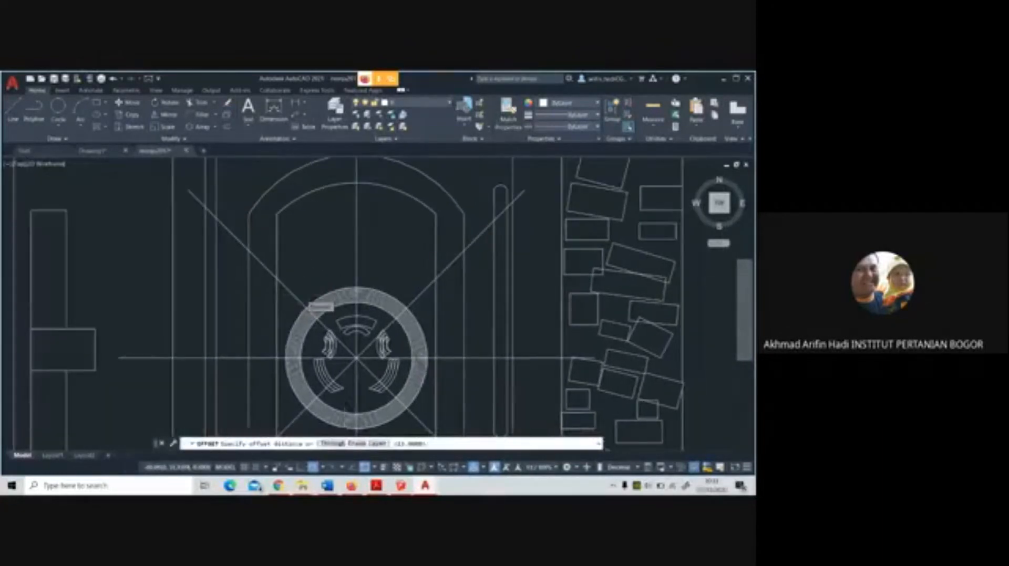
{"action": "scroll", "coordinate": [310, 299], "scroll_direction": "up", "scroll_amount": 1}
{"action": "scroll", "coordinate": [303, 295], "scroll_direction": "down", "scroll_amount": 2}
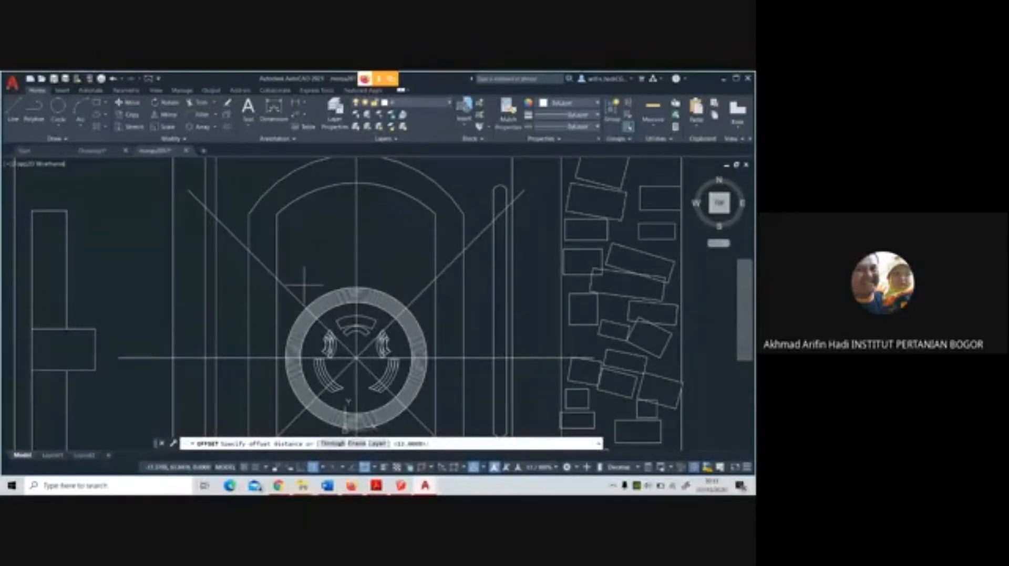
{"action": "scroll", "coordinate": [273, 220], "scroll_direction": "down", "scroll_amount": 2}
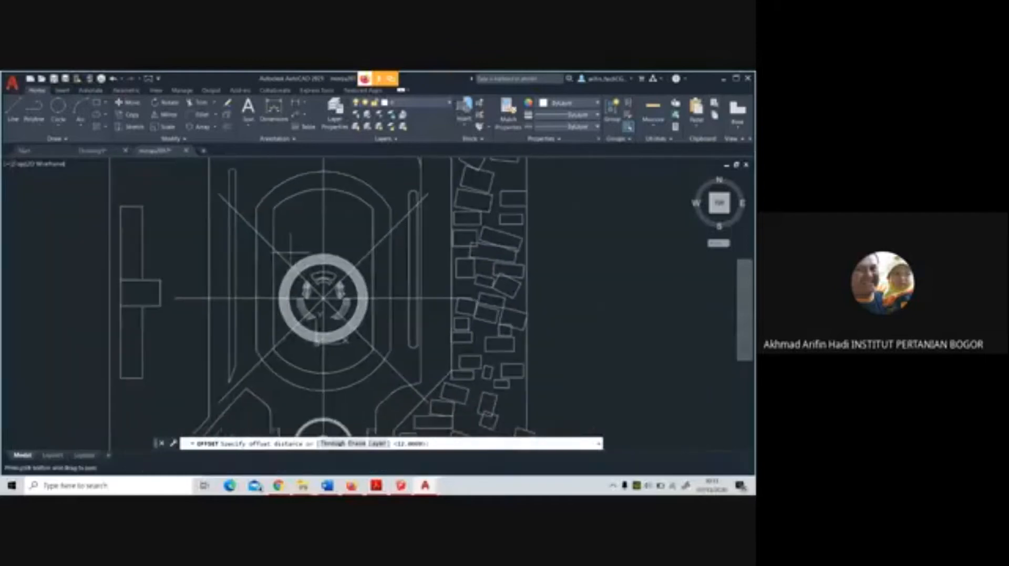
{"action": "left_click", "coordinate": [231, 128]}
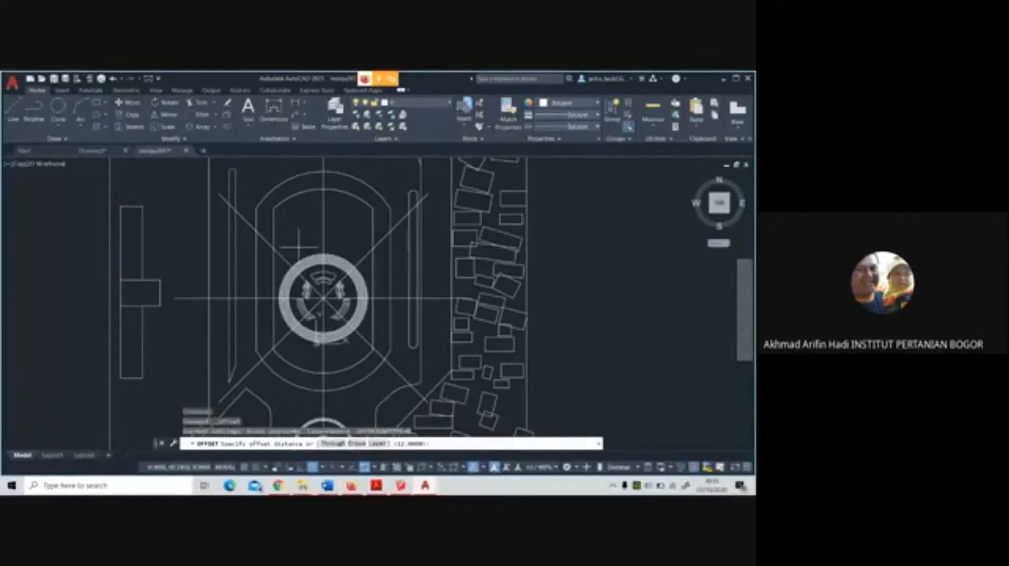
{"action": "key", "text": "Return"}
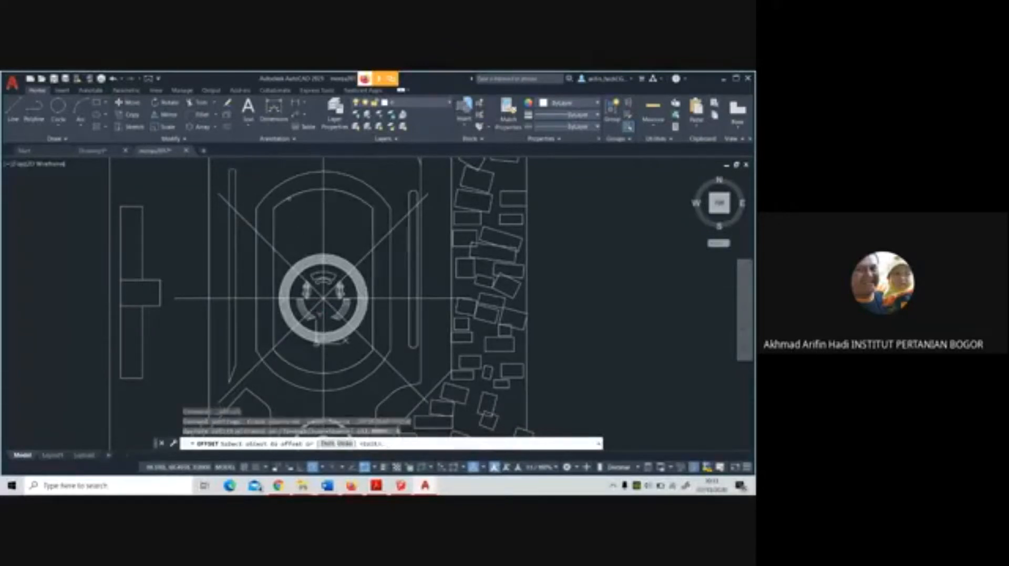
{"action": "left_click", "coordinate": [286, 202]}
{"action": "left_click", "coordinate": [288, 200]}
{"action": "left_click", "coordinate": [282, 197]}
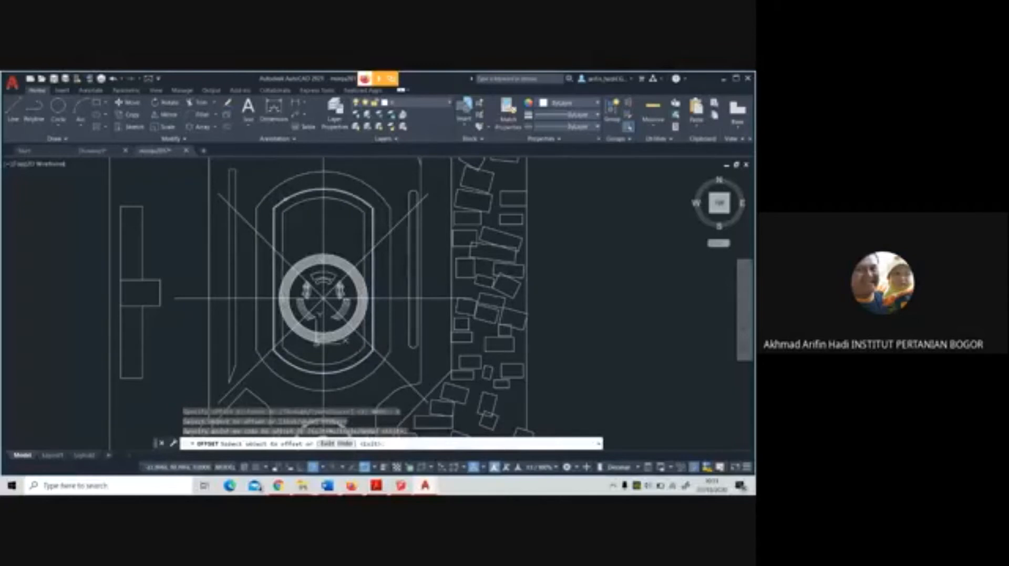
{"action": "left_click", "coordinate": [328, 241]}
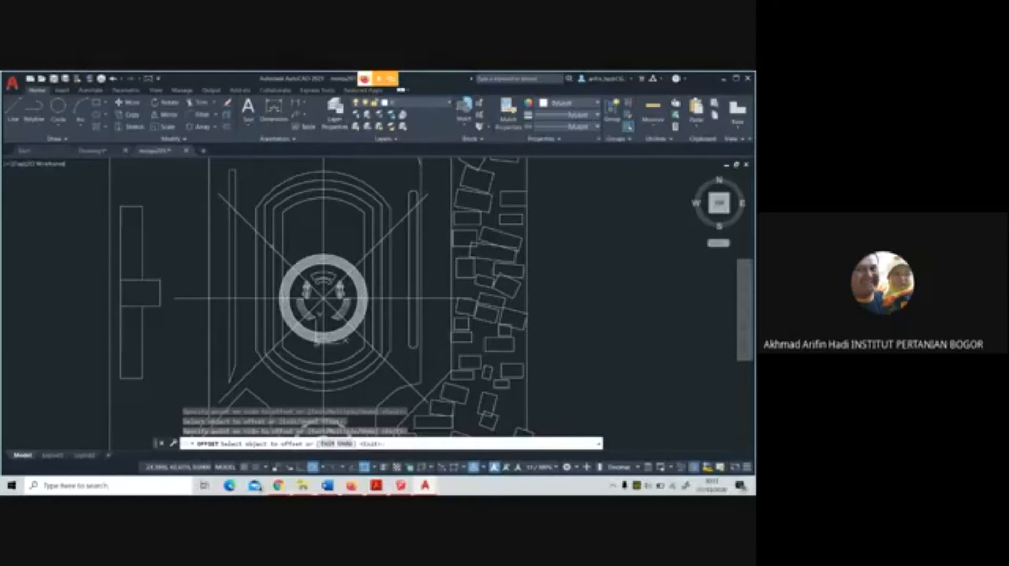
Erase the two trial offset copies on either side of the inner oval outline
{"action": "key", "text": "Escape"}
{"action": "left_click", "coordinate": [266, 246]}
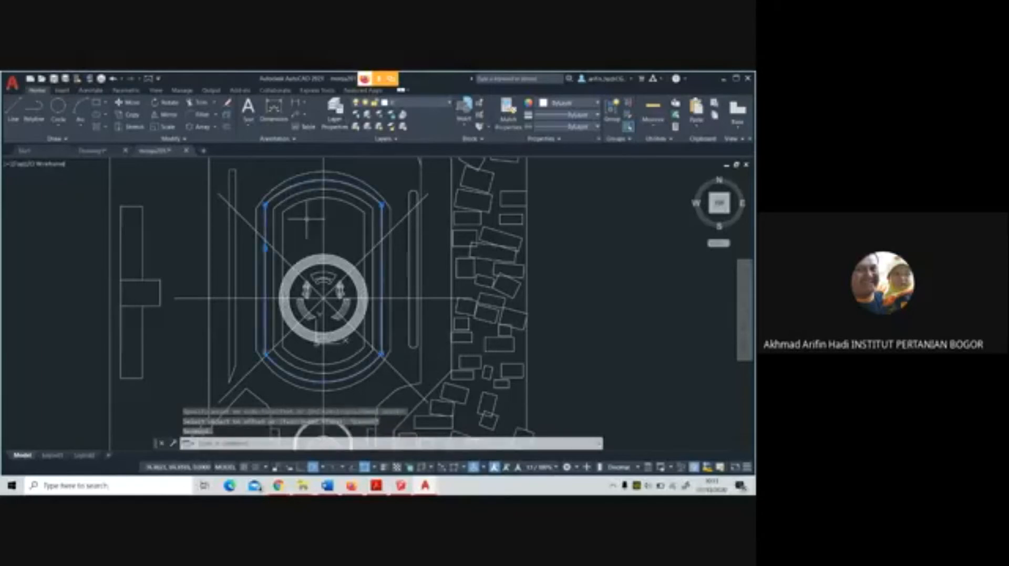
{"action": "key", "text": "Delete"}
{"action": "left_click", "coordinate": [304, 204]}
{"action": "left_click", "coordinate": [302, 200]}
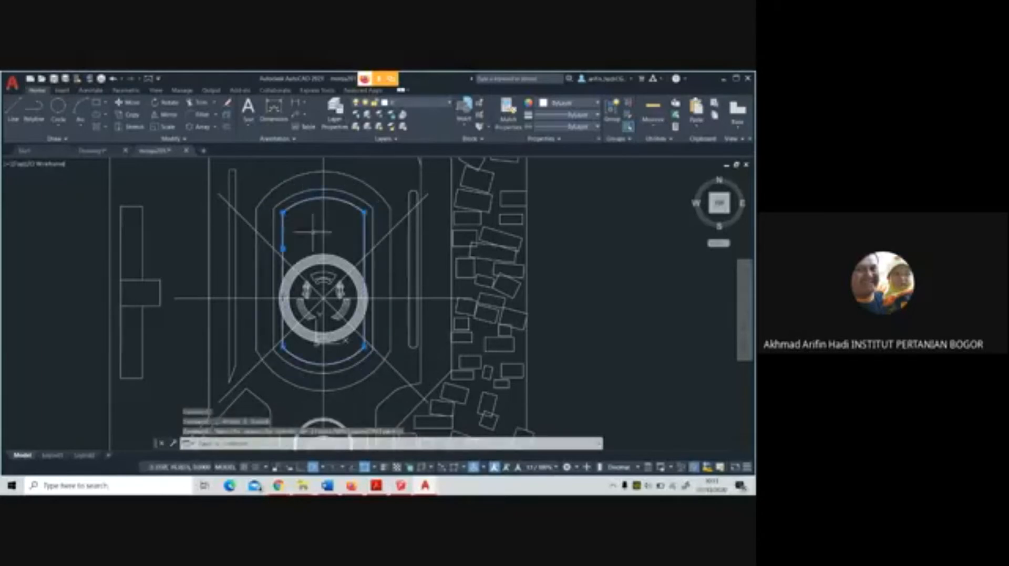
{"action": "key", "text": "Delete"}
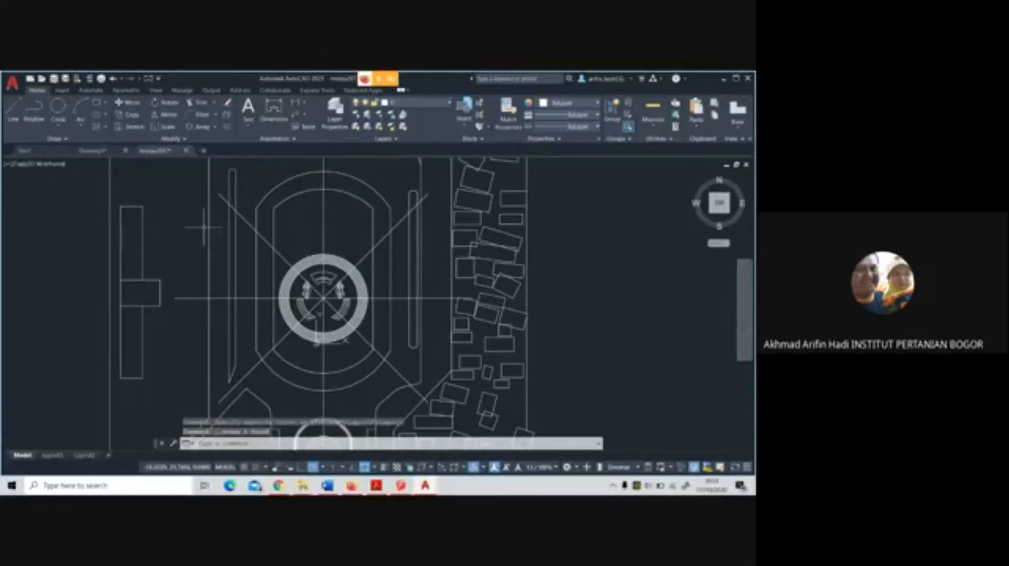
Set a smaller offset distance and offset the vertical axis line above the round plaza to both sides
{"action": "left_click", "coordinate": [227, 128]}
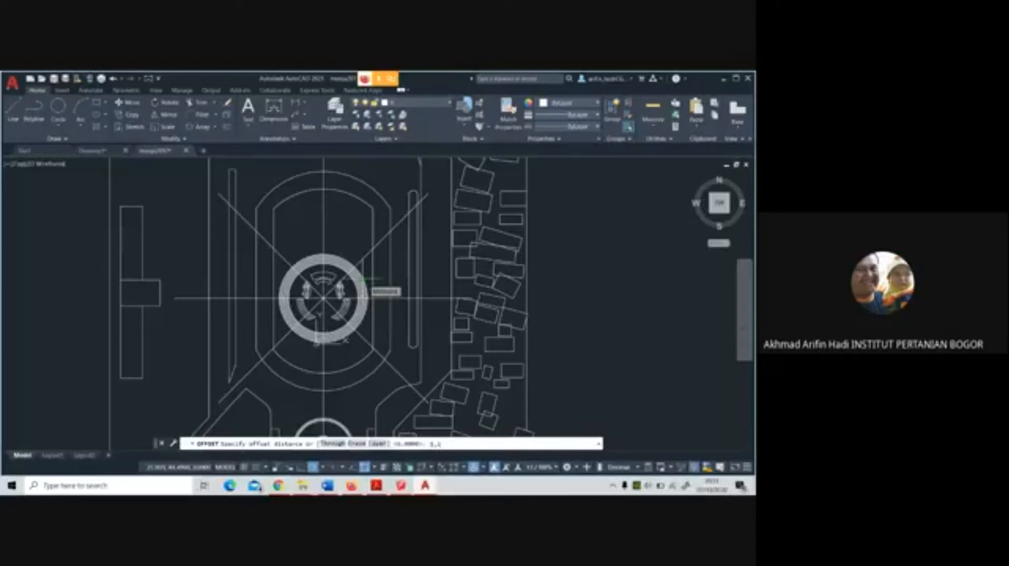
{"action": "key", "text": "BackSpace"}
{"action": "key", "text": "BackSpace"}
{"action": "key", "text": "Return"}
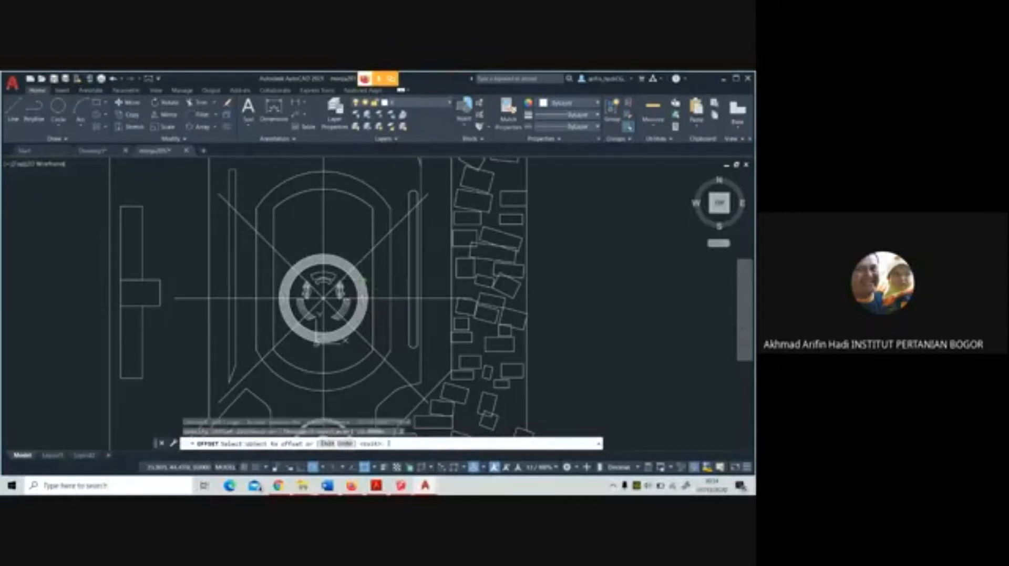
{"action": "left_click", "coordinate": [322, 236]}
{"action": "left_click", "coordinate": [318, 238]}
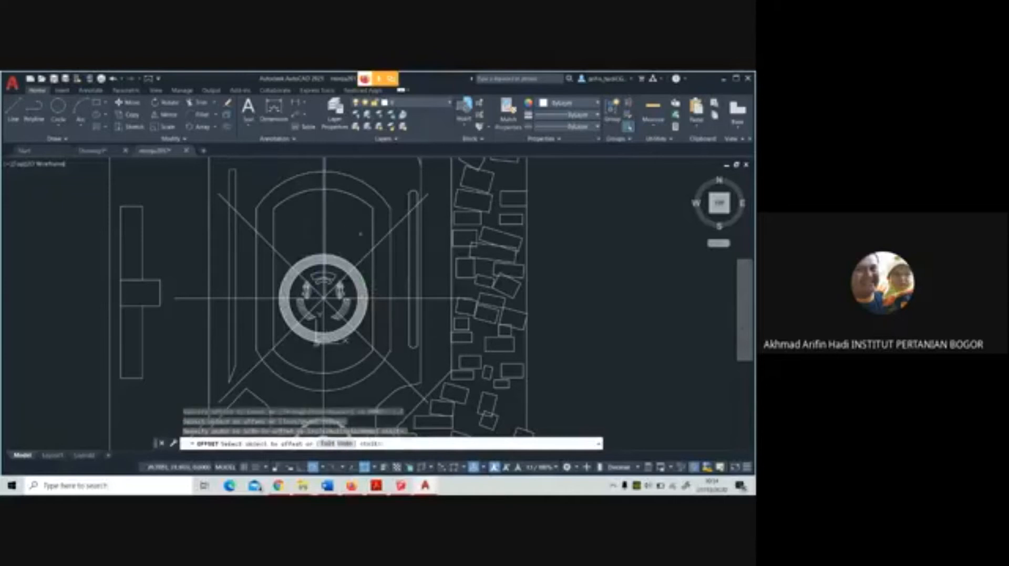
{"action": "scroll", "coordinate": [320, 235], "scroll_direction": "up", "scroll_amount": 3}
{"action": "left_click", "coordinate": [311, 240]}
{"action": "left_click", "coordinate": [308, 240]}
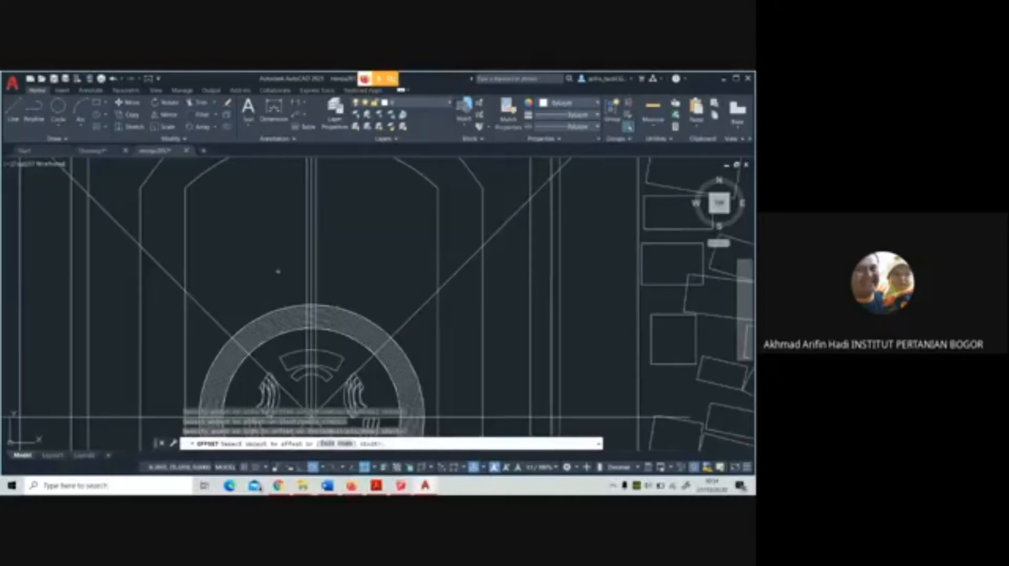
Offset the upper-left and upper-right diagonal axis lines to both sides by the same distance
{"action": "left_click", "coordinate": [215, 320]}
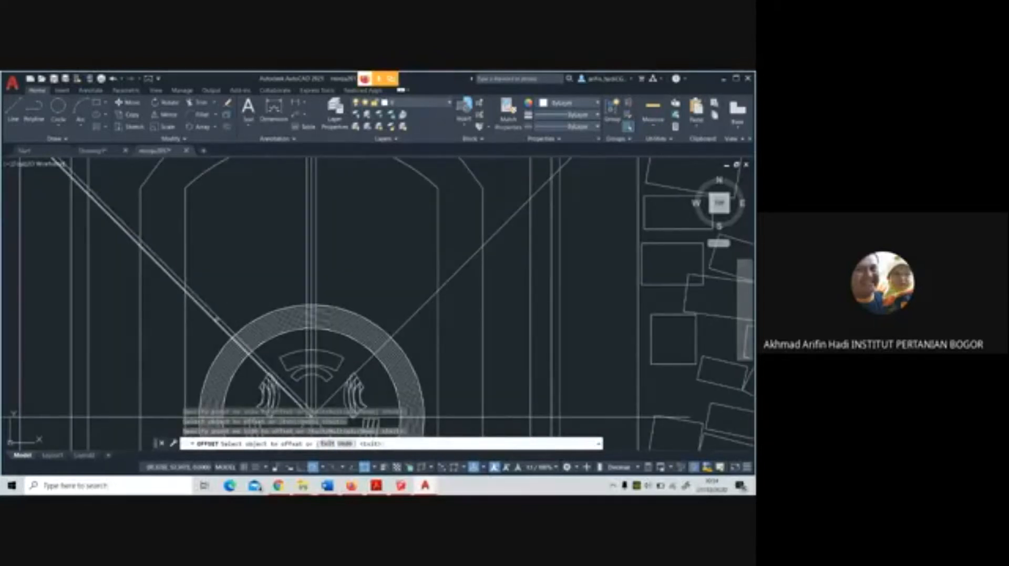
{"action": "left_click", "coordinate": [331, 269]}
{"action": "scroll", "coordinate": [335, 270], "scroll_direction": "down", "scroll_amount": 2}
{"action": "scroll", "coordinate": [337, 272], "scroll_direction": "up", "scroll_amount": 2}
{"action": "left_click", "coordinate": [378, 289]}
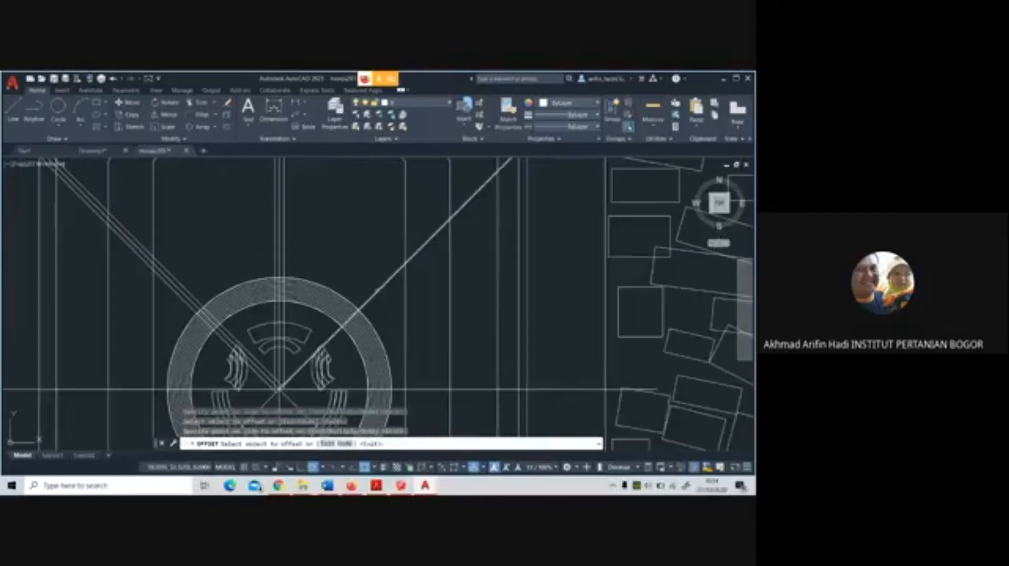
{"action": "left_click", "coordinate": [364, 278]}
Offset the right horizontal axis line and the lower-right diagonal axis line to both sides
{"action": "scroll", "coordinate": [386, 304], "scroll_direction": "down", "scroll_amount": 4}
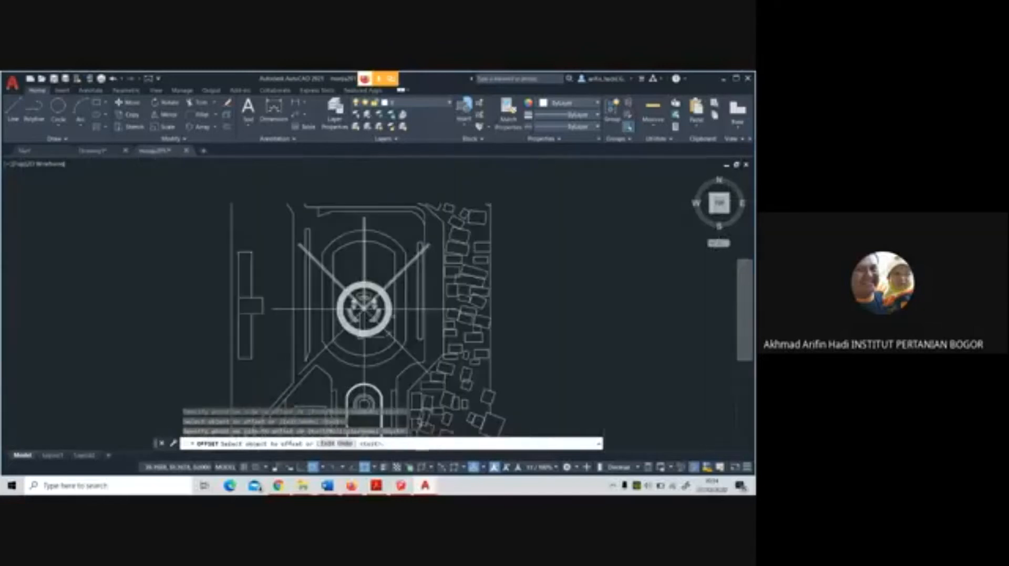
{"action": "scroll", "coordinate": [393, 272], "scroll_direction": "up", "scroll_amount": 4}
{"action": "left_click", "coordinate": [393, 272]}
{"action": "left_click", "coordinate": [394, 255]}
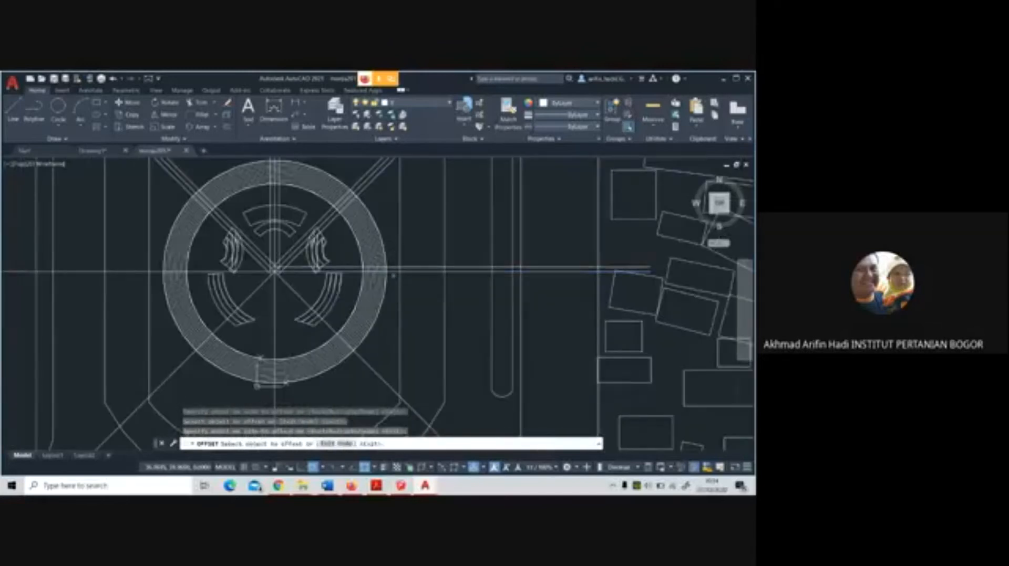
{"action": "left_click", "coordinate": [394, 273]}
{"action": "left_click", "coordinate": [389, 297]}
{"action": "left_click", "coordinate": [358, 353]}
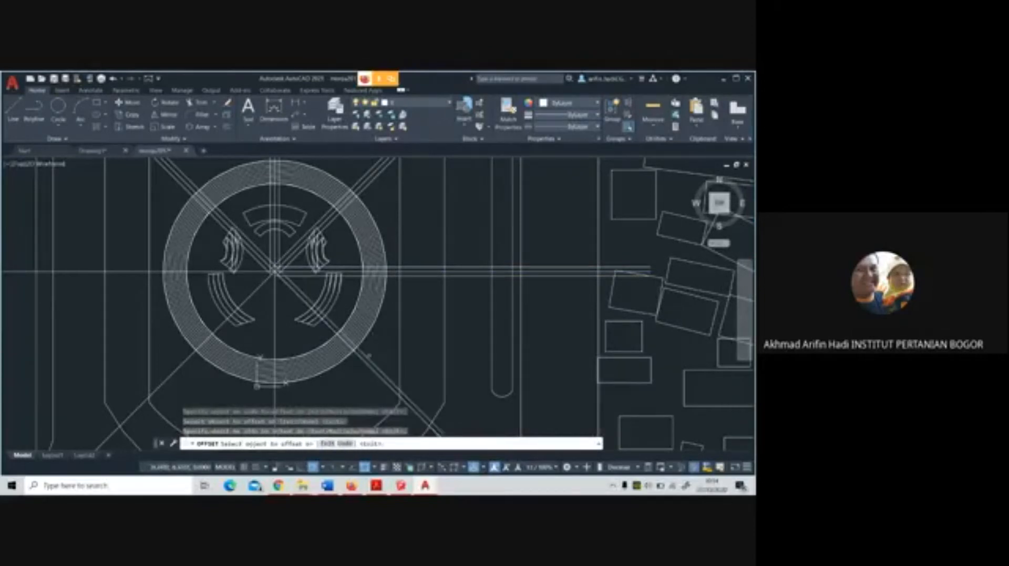
{"action": "left_click", "coordinate": [350, 365]}
Offset the vertical axis line below the round plaza to both sides
{"action": "scroll", "coordinate": [350, 364], "scroll_direction": "down", "scroll_amount": 4}
{"action": "scroll", "coordinate": [351, 355], "scroll_direction": "up", "scroll_amount": 4}
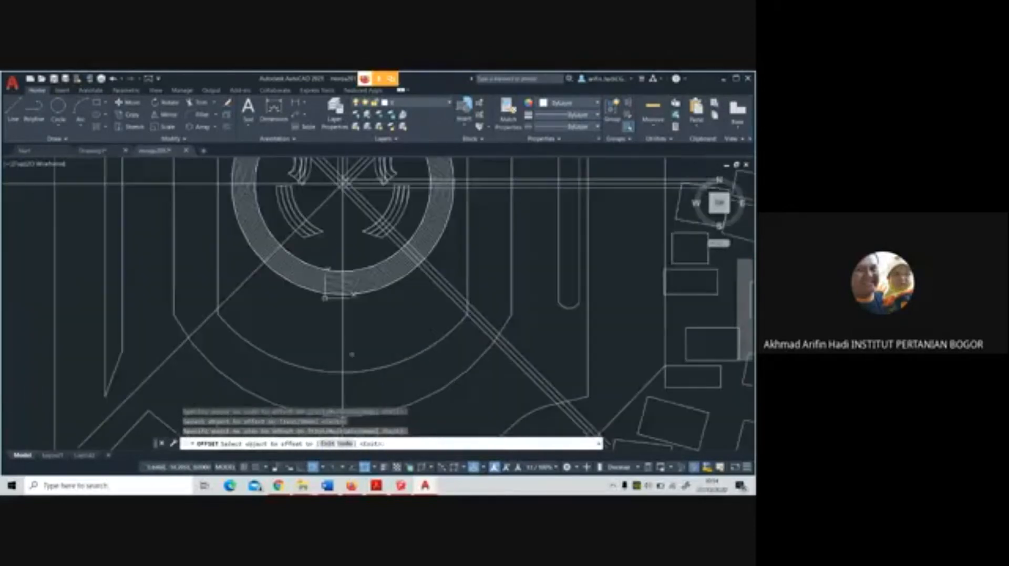
{"action": "left_click", "coordinate": [343, 340]}
{"action": "left_click", "coordinate": [374, 339]}
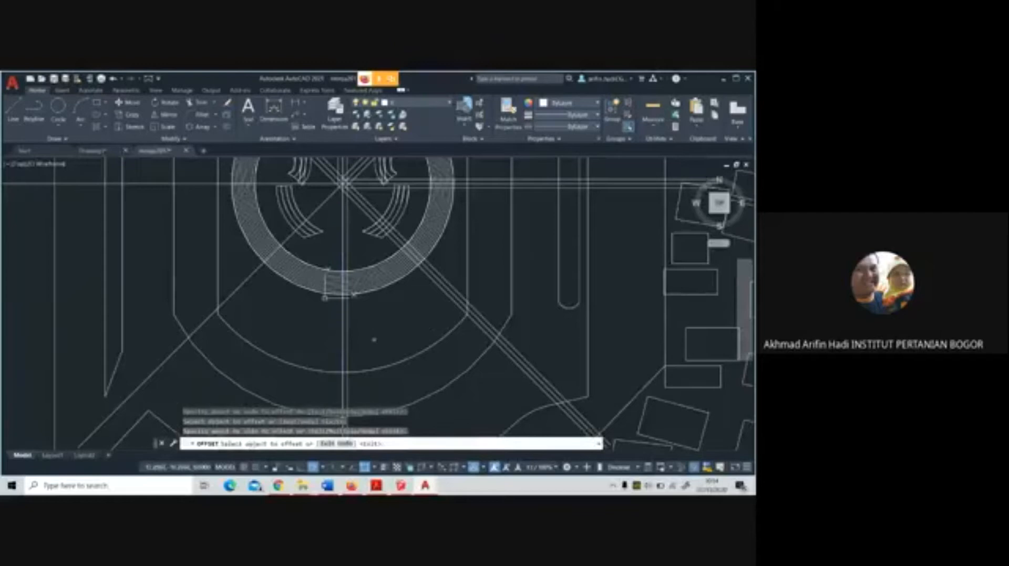
{"action": "left_click", "coordinate": [344, 328]}
{"action": "left_click", "coordinate": [290, 306]}
Offset the lower-left diagonal and the left horizontal axis lines to both sides
{"action": "left_click", "coordinate": [254, 273]}
{"action": "left_click", "coordinate": [265, 304]}
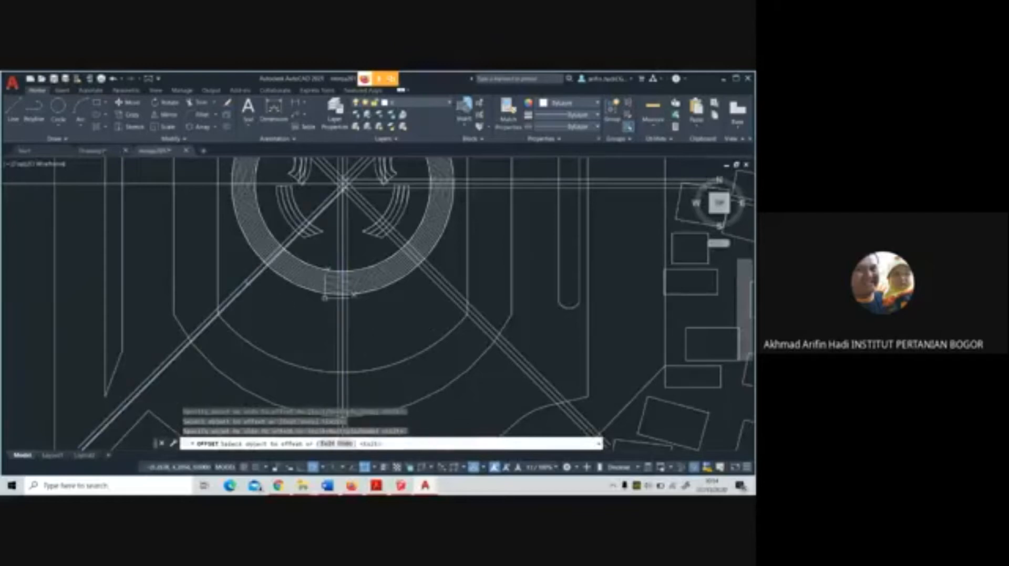
{"action": "left_click", "coordinate": [245, 281]}
{"action": "left_click", "coordinate": [232, 271]}
{"action": "left_click", "coordinate": [223, 179]}
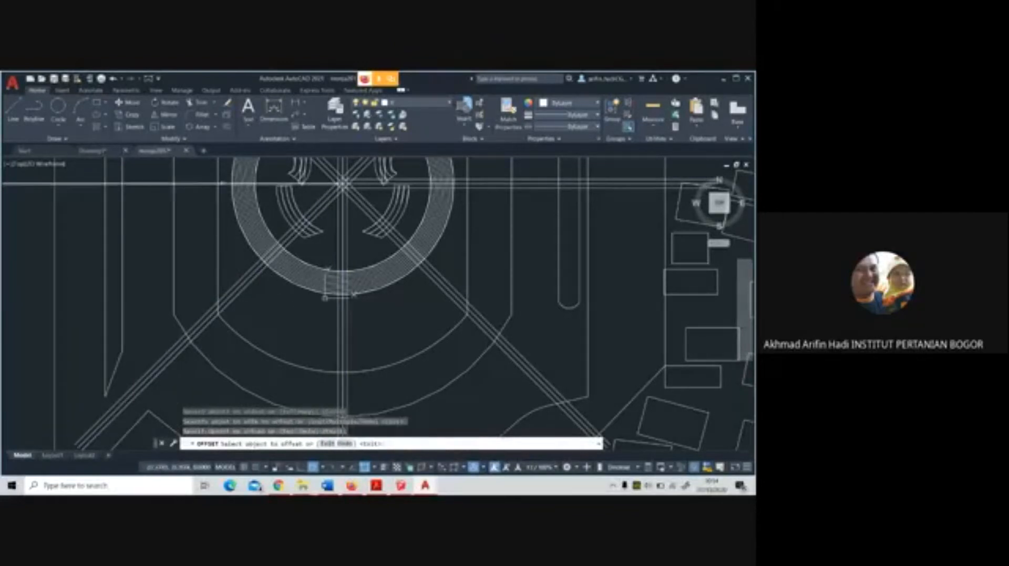
{"action": "left_click", "coordinate": [223, 184]}
{"action": "left_click", "coordinate": [225, 168]}
{"action": "scroll", "coordinate": [378, 362], "scroll_direction": "down", "scroll_amount": 5}
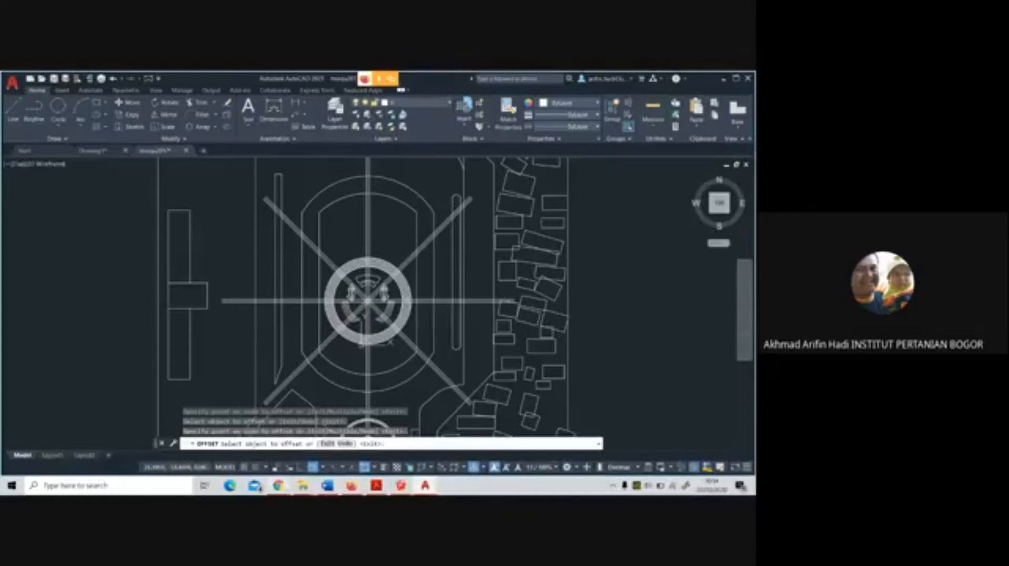
Switch to the Google Meet call in the browser to check the meeting, and return to the AutoCAD plaza drawing
{"action": "left_click", "coordinate": [279, 485]}
{"action": "left_click", "coordinate": [351, 486]}
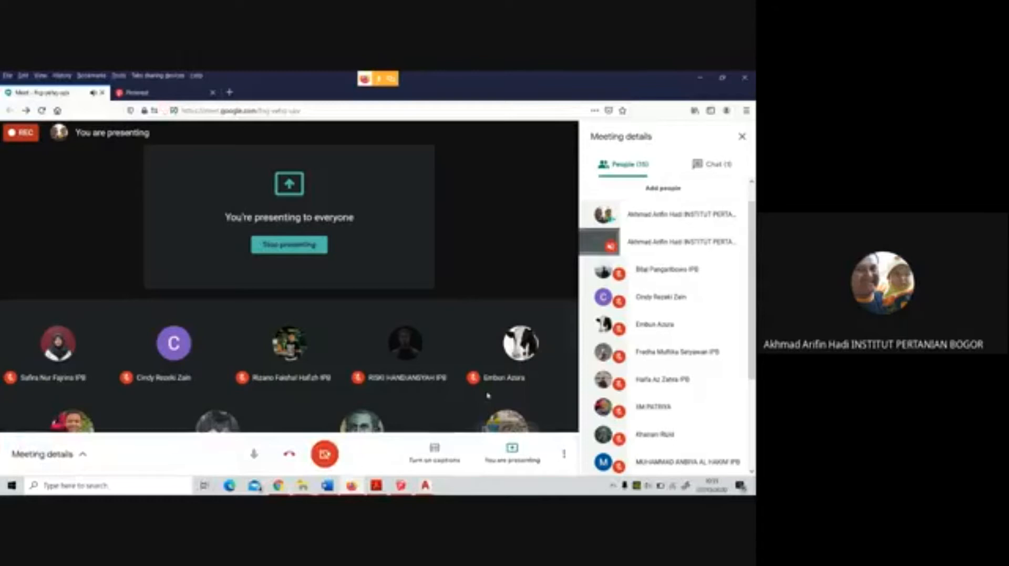
{"action": "mouse_move", "coordinate": [424, 486]}
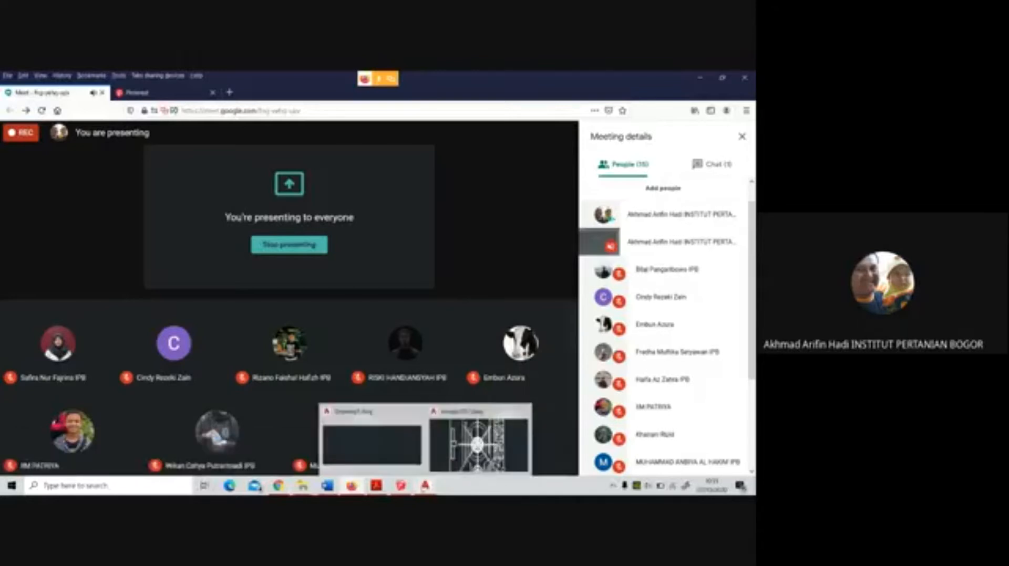
{"action": "left_click", "coordinate": [456, 465]}
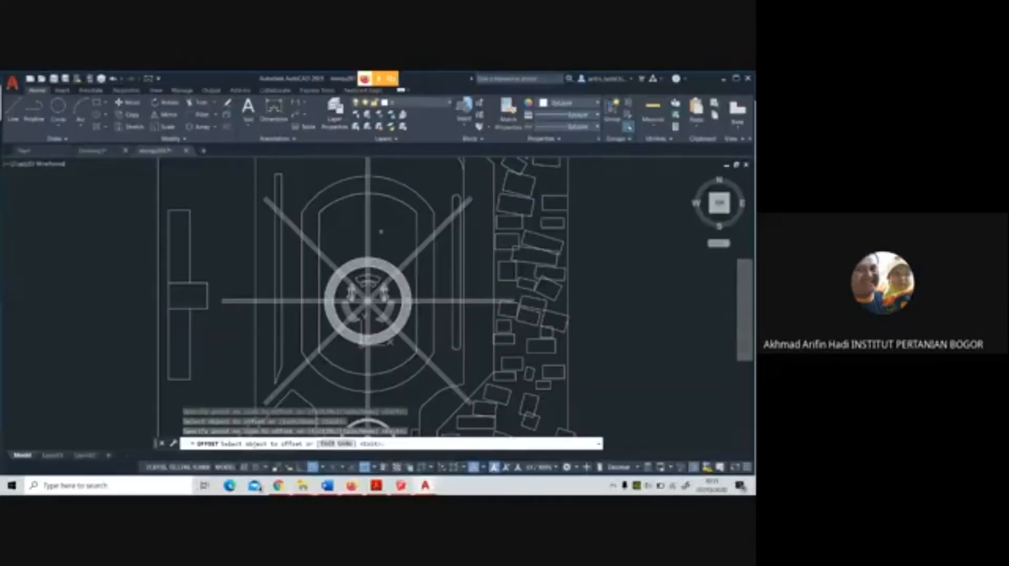
Offset the edge lines of the lower-right diagonal band outward by the same distance to widen the band
{"action": "scroll", "coordinate": [381, 231], "scroll_direction": "up", "scroll_amount": 4}
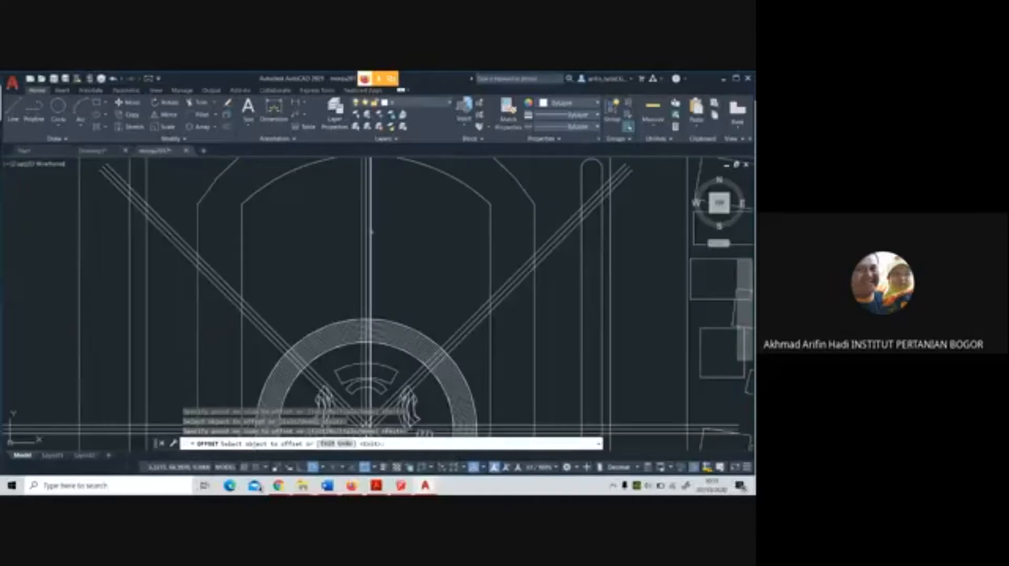
{"action": "scroll", "coordinate": [371, 232], "scroll_direction": "down", "scroll_amount": 2}
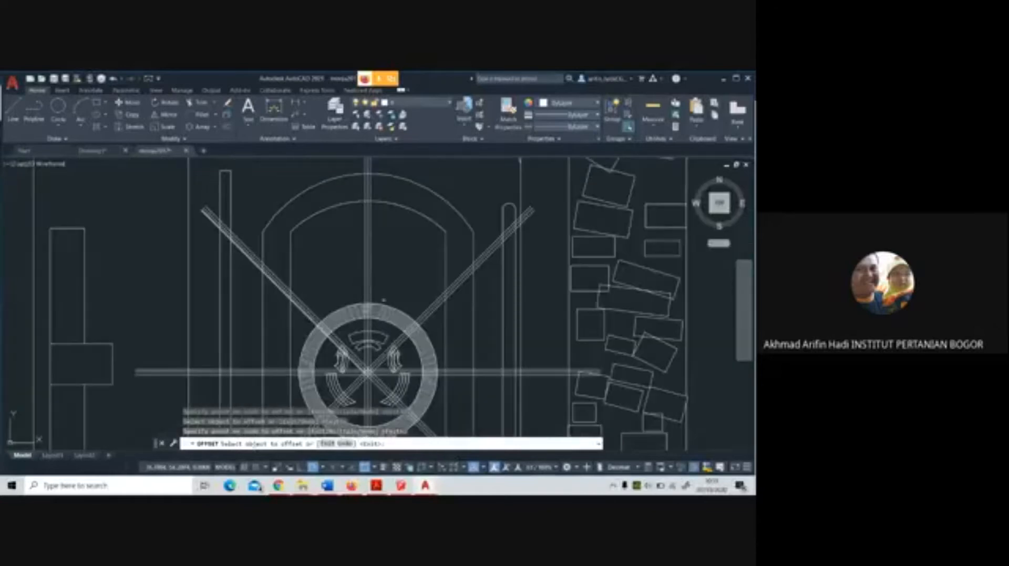
{"action": "scroll", "coordinate": [357, 285], "scroll_direction": "down", "scroll_amount": 3}
{"action": "scroll", "coordinate": [368, 305], "scroll_direction": "up", "scroll_amount": 4}
{"action": "scroll", "coordinate": [323, 323], "scroll_direction": "up", "scroll_amount": 2}
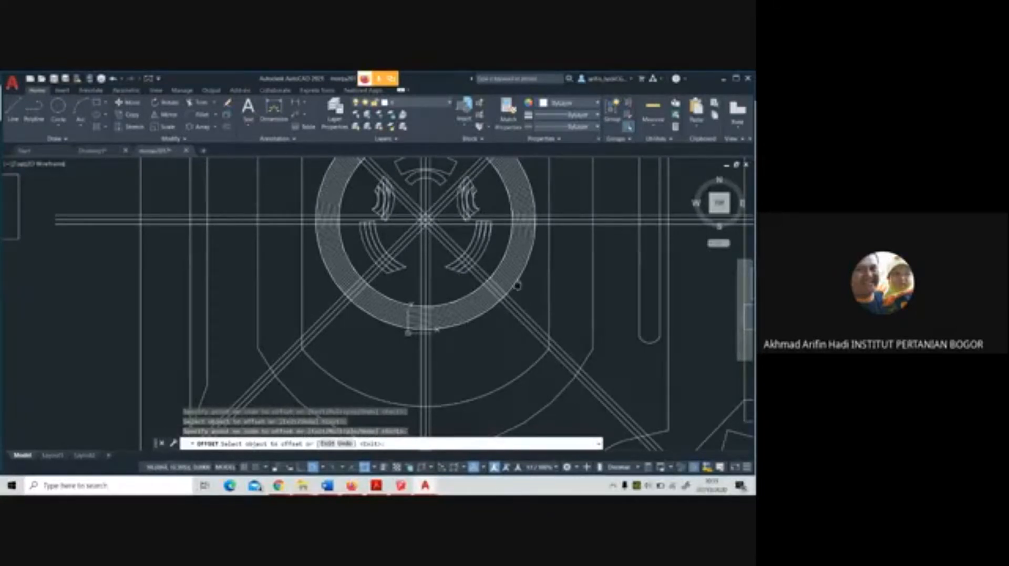
{"action": "scroll", "coordinate": [512, 297], "scroll_direction": "up", "scroll_amount": 5}
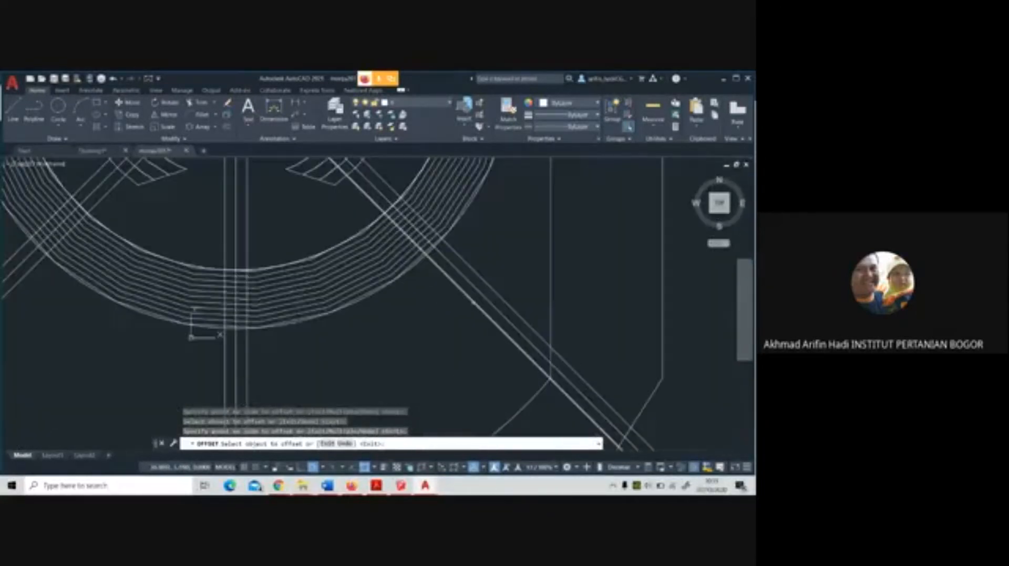
{"action": "left_click", "coordinate": [472, 301]}
{"action": "left_click", "coordinate": [499, 289]}
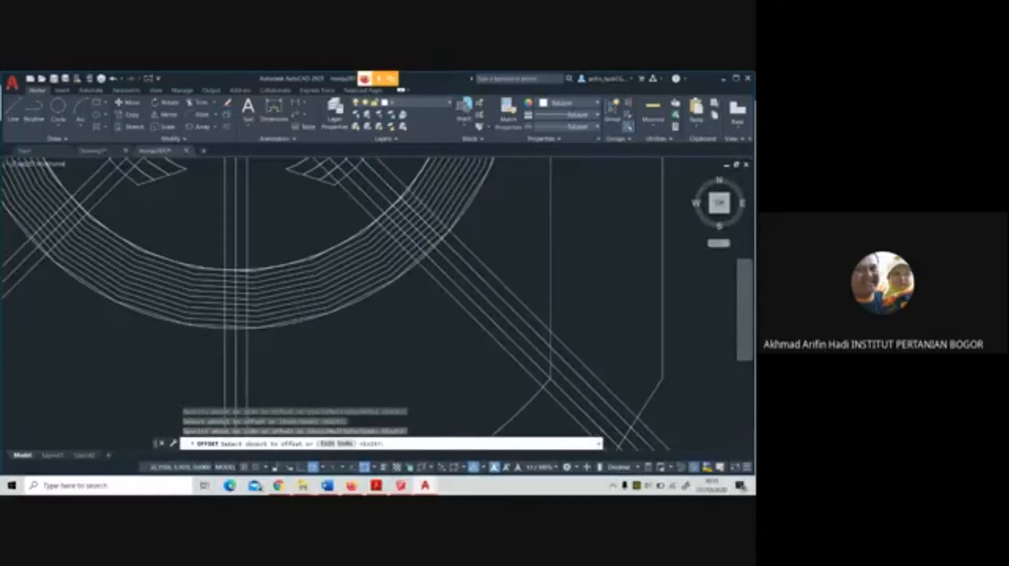
Offset both edge lines of the horizontal band on the plaza's right outward by the same distance
{"action": "scroll", "coordinate": [494, 278], "scroll_direction": "down", "scroll_amount": 5}
{"action": "left_click", "coordinate": [521, 191]}
{"action": "left_click", "coordinate": [520, 187]}
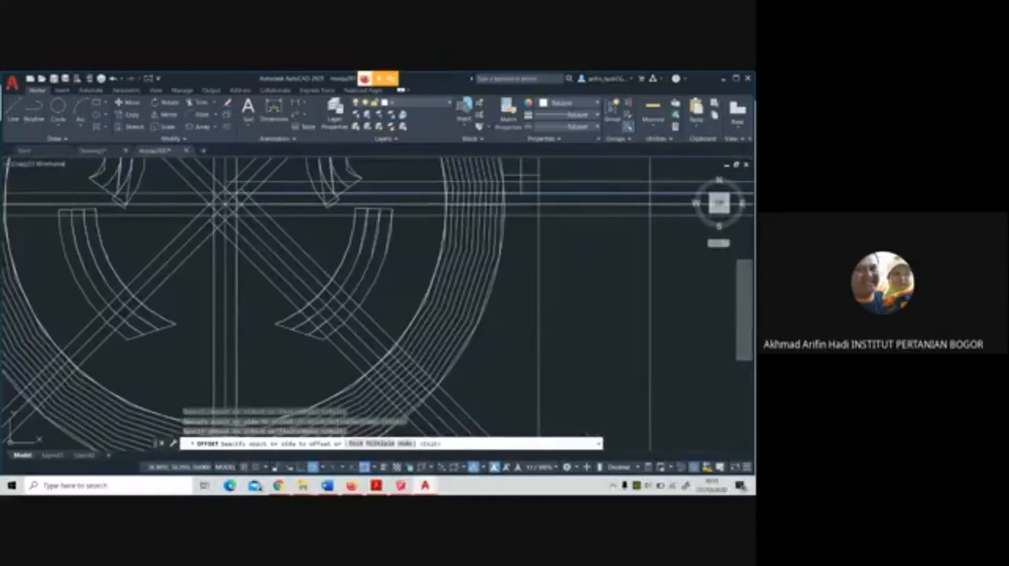
{"action": "left_click", "coordinate": [517, 215]}
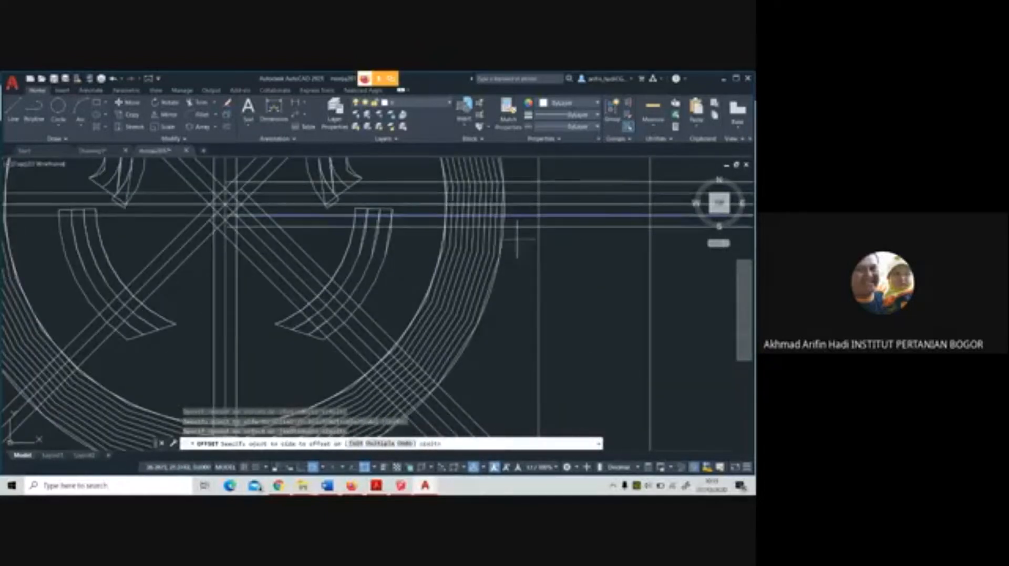
{"action": "left_click", "coordinate": [516, 238]}
Offset the outer lines of the vertical band below the round plaza outward to both sides
{"action": "scroll", "coordinate": [520, 233], "scroll_direction": "down", "scroll_amount": 4}
{"action": "middle_click_drag", "start_coordinate": [448, 384], "coordinate": [497, 283]}
{"action": "scroll", "coordinate": [495, 281], "scroll_direction": "up", "scroll_amount": 2}
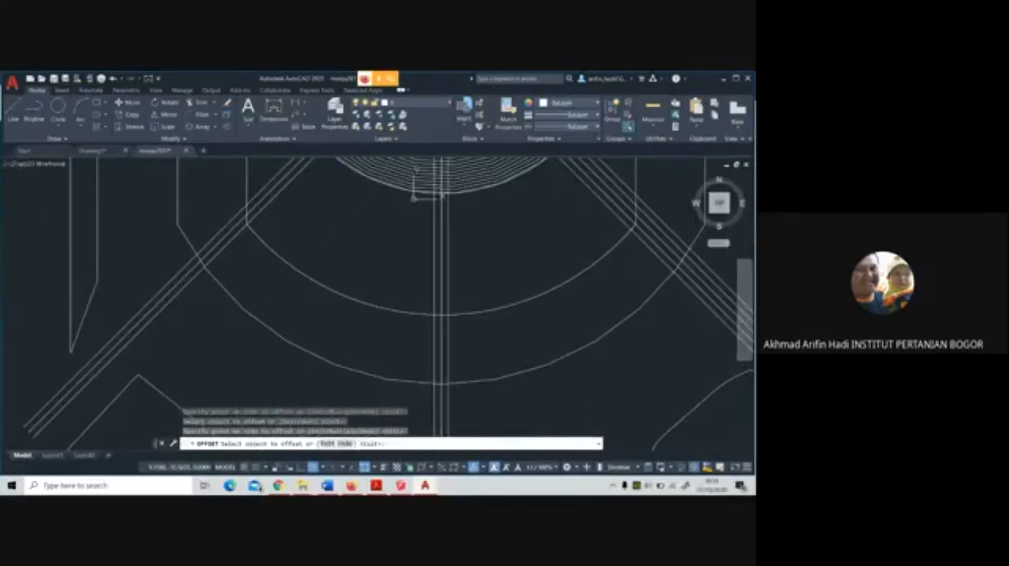
{"action": "left_click", "coordinate": [451, 265]}
{"action": "left_click", "coordinate": [448, 266]}
{"action": "left_click", "coordinate": [466, 265]}
{"action": "left_click", "coordinate": [435, 265]}
{"action": "left_click", "coordinate": [398, 258]}
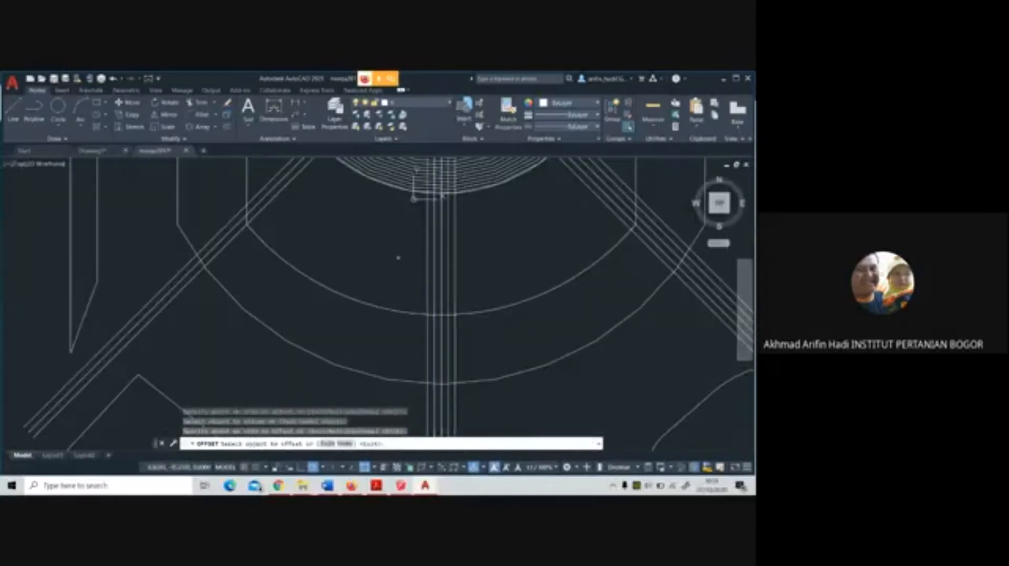
Offset the edge lines of the lower-left diagonal band outward to both sides
{"action": "left_click", "coordinate": [255, 197]}
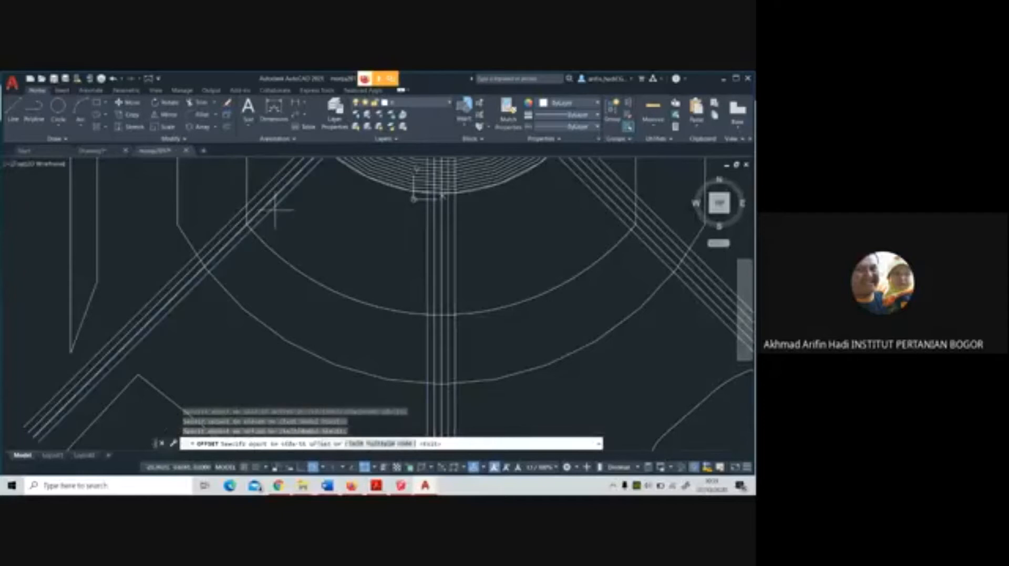
{"action": "left_click", "coordinate": [277, 209]}
{"action": "left_click", "coordinate": [264, 187]}
{"action": "left_click", "coordinate": [257, 178]}
Offset the edge lines of the left horizontal band outward to both sides
{"action": "scroll", "coordinate": [415, 284], "scroll_direction": "down", "scroll_amount": 5}
{"action": "middle_click_drag", "start_coordinate": [417, 284], "coordinate": [405, 353]}
{"action": "scroll", "coordinate": [377, 270], "scroll_direction": "up", "scroll_amount": 5}
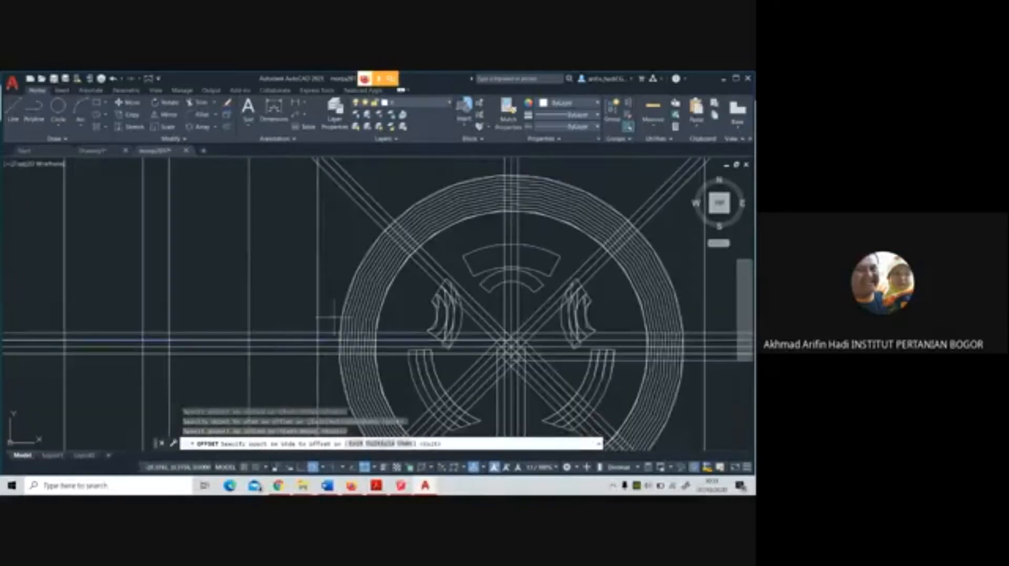
{"action": "left_click", "coordinate": [329, 354]}
{"action": "left_click", "coordinate": [331, 367]}
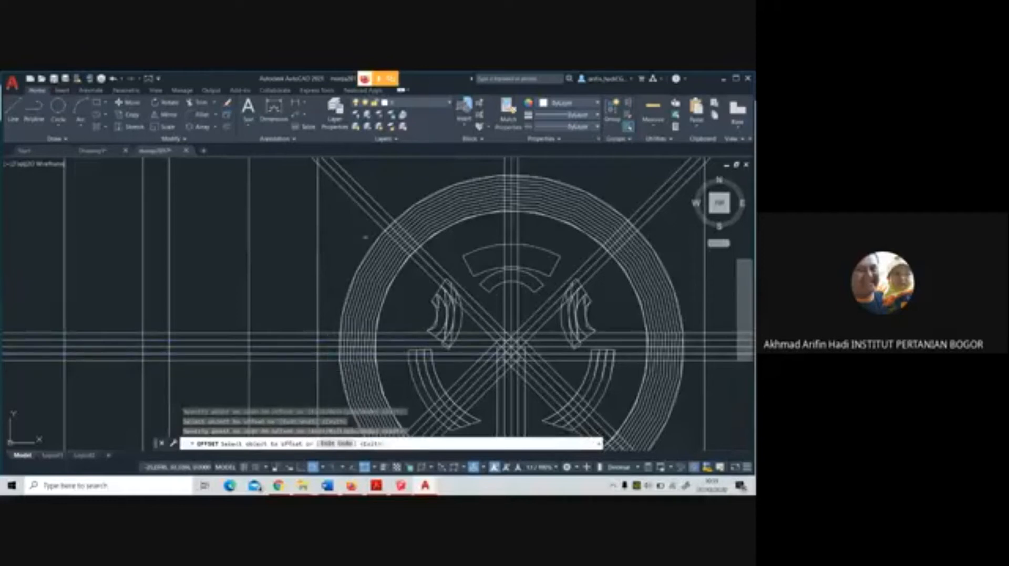
Offset the edge lines of the upper-left diagonal band outward to both sides and end the Offset command
{"action": "left_click", "coordinate": [371, 212]}
{"action": "left_click", "coordinate": [360, 218]}
{"action": "left_click", "coordinate": [377, 203]}
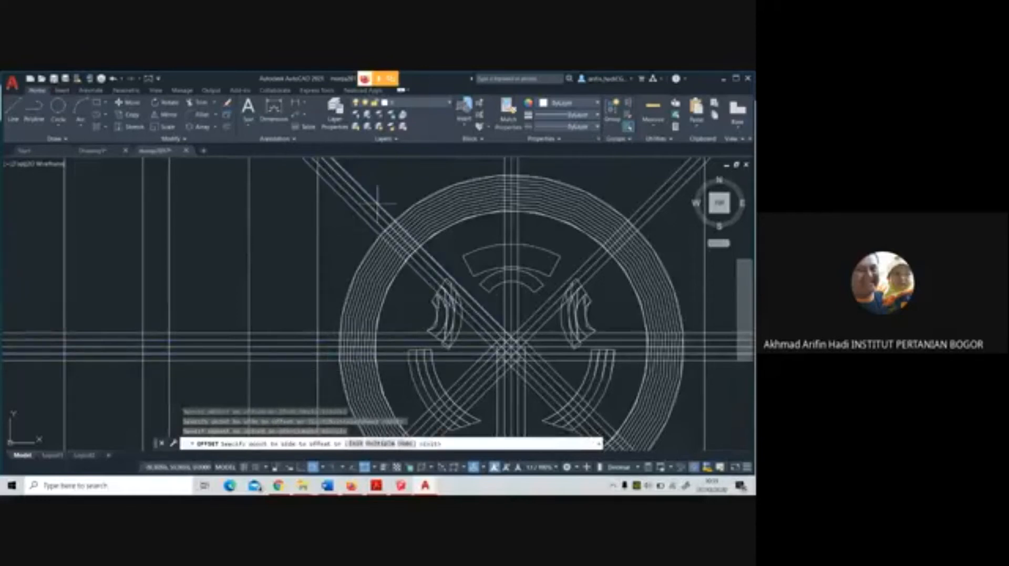
{"action": "left_click", "coordinate": [393, 195]}
{"action": "scroll", "coordinate": [404, 215], "scroll_direction": "down", "scroll_amount": 5}
{"action": "middle_click_drag", "start_coordinate": [404, 214], "coordinate": [378, 257]}
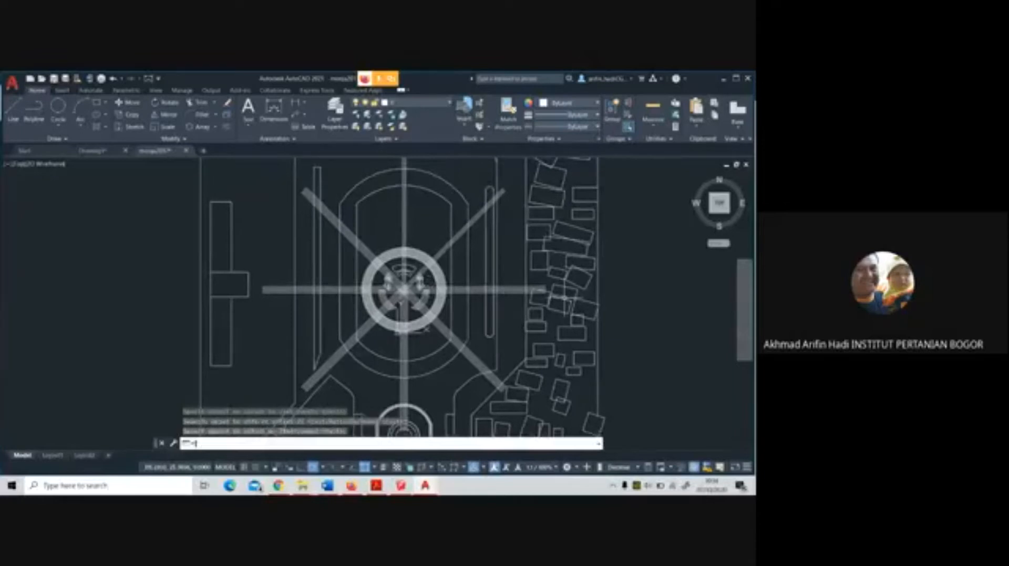
{"action": "key", "text": "Return"}
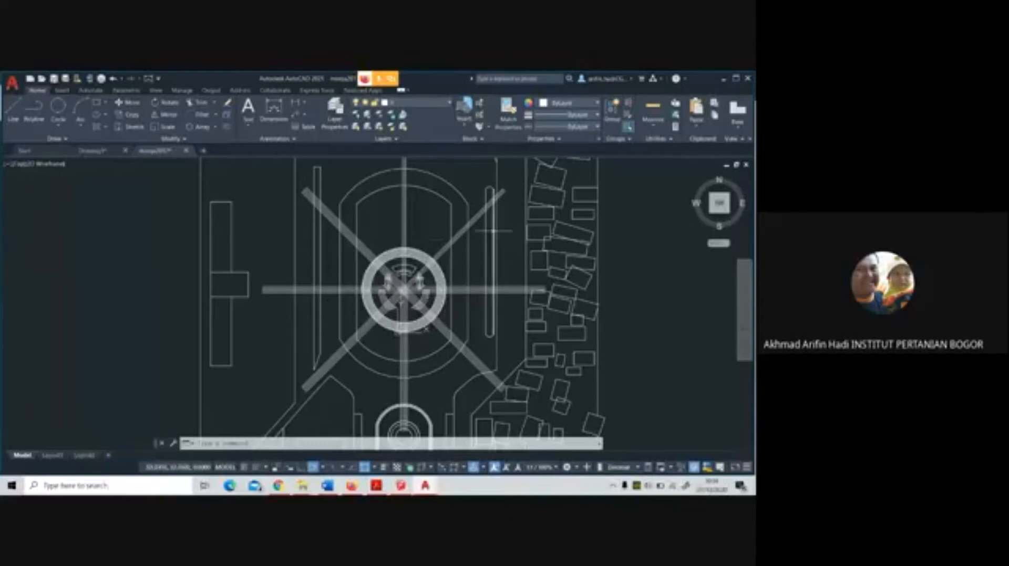
Offset the edge lines of the vertical band above the round plaza outward, keeping the current offset distance
{"action": "scroll", "coordinate": [437, 206], "scroll_direction": "up", "scroll_amount": 4}
{"action": "left_click", "coordinate": [227, 127]}
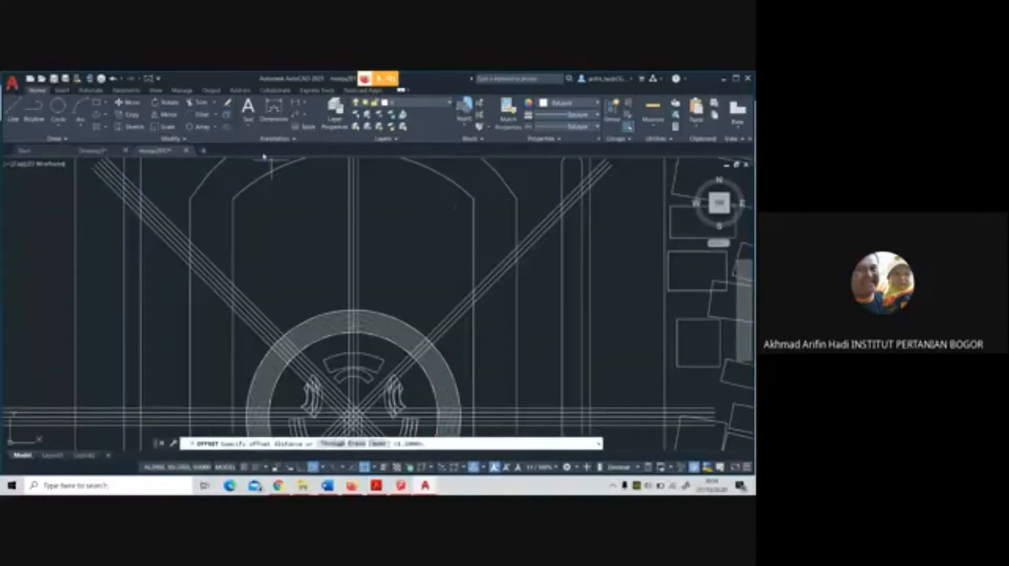
{"action": "key", "text": "Return"}
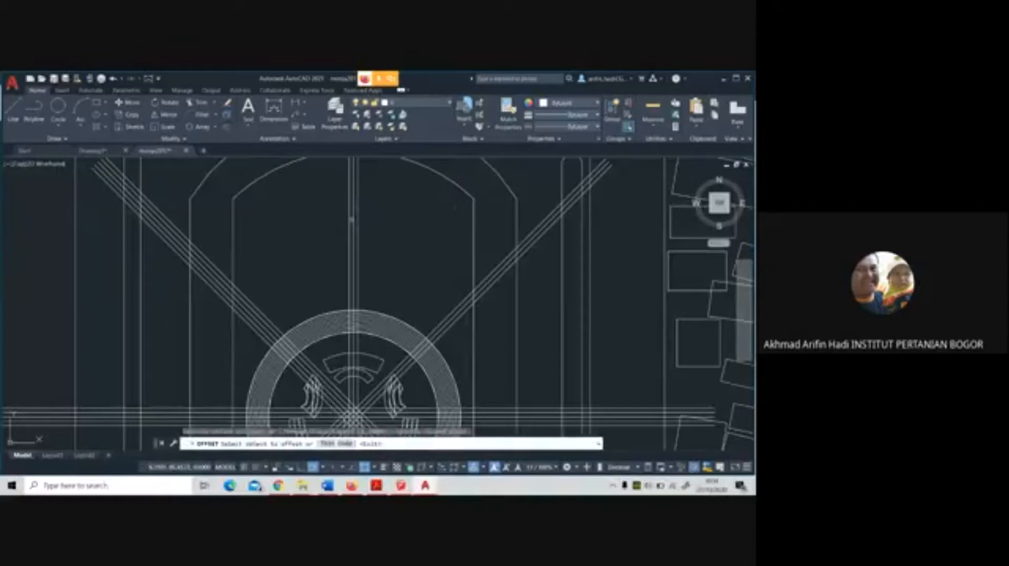
{"action": "left_click", "coordinate": [356, 218]}
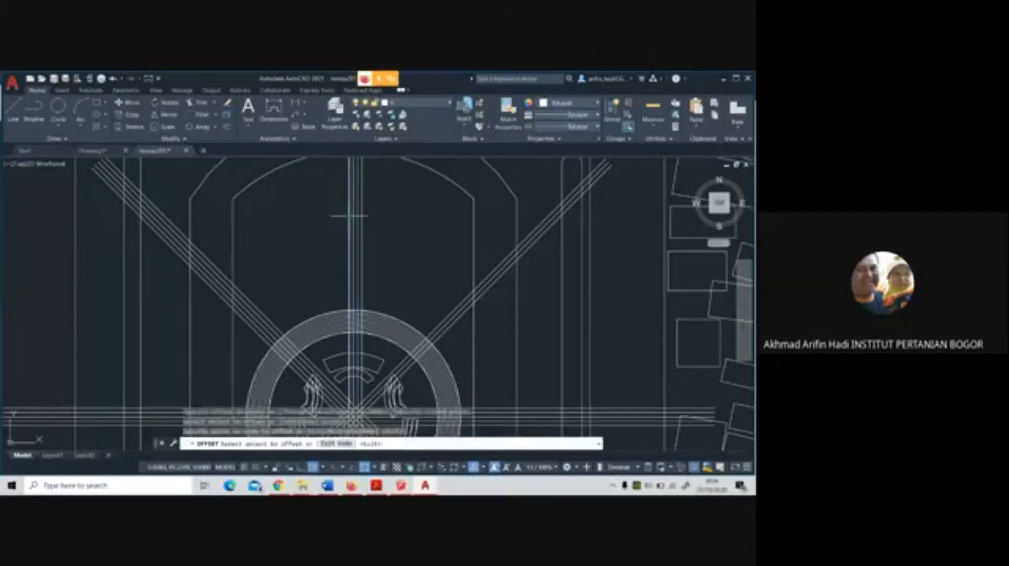
{"action": "left_click", "coordinate": [378, 226]}
{"action": "scroll", "coordinate": [383, 236], "scroll_direction": "down", "scroll_amount": 4}
{"action": "key", "text": "Escape"}
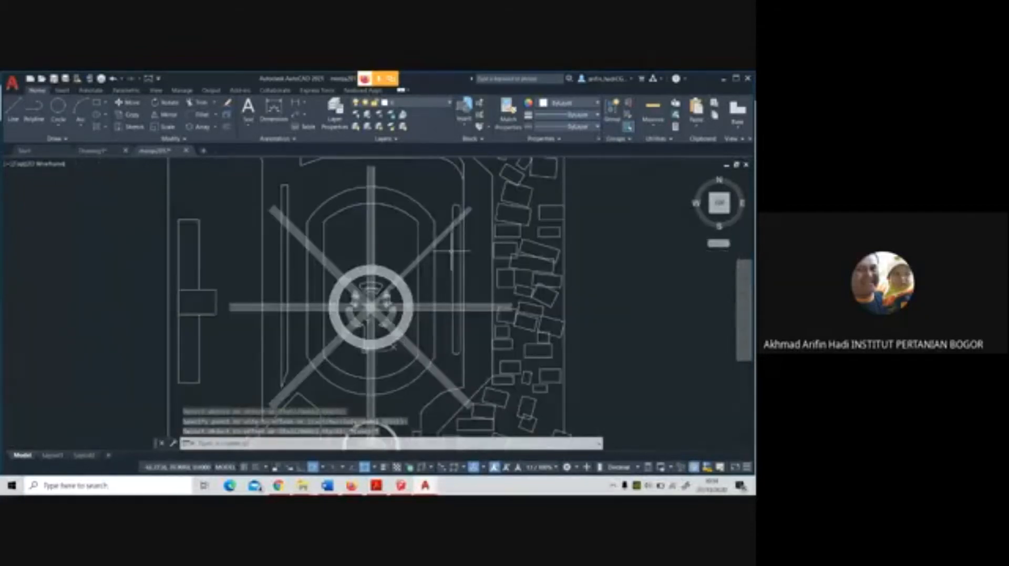
Offset the outermost circle of the round plaza outward twice, keeping the current offset distance
{"action": "mouse_move", "coordinate": [446, 251]}
{"action": "middle_mouse_down"}
{"action": "mouse_move", "coordinate": [419, 192]}
{"action": "mouse_move", "coordinate": [416, 241]}
{"action": "middle_mouse_up"}
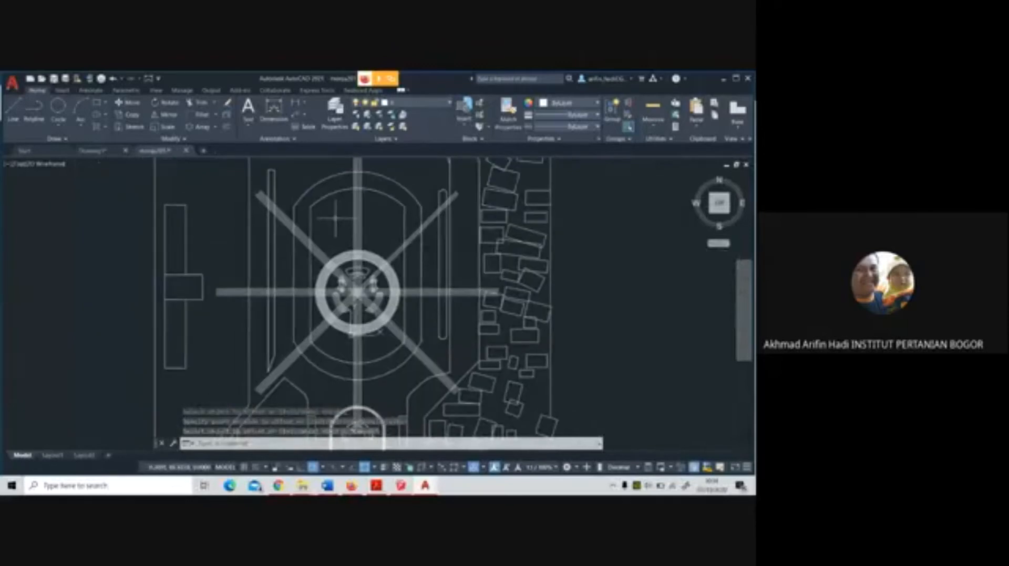
{"action": "scroll", "coordinate": [330, 217], "scroll_direction": "up", "scroll_amount": 2}
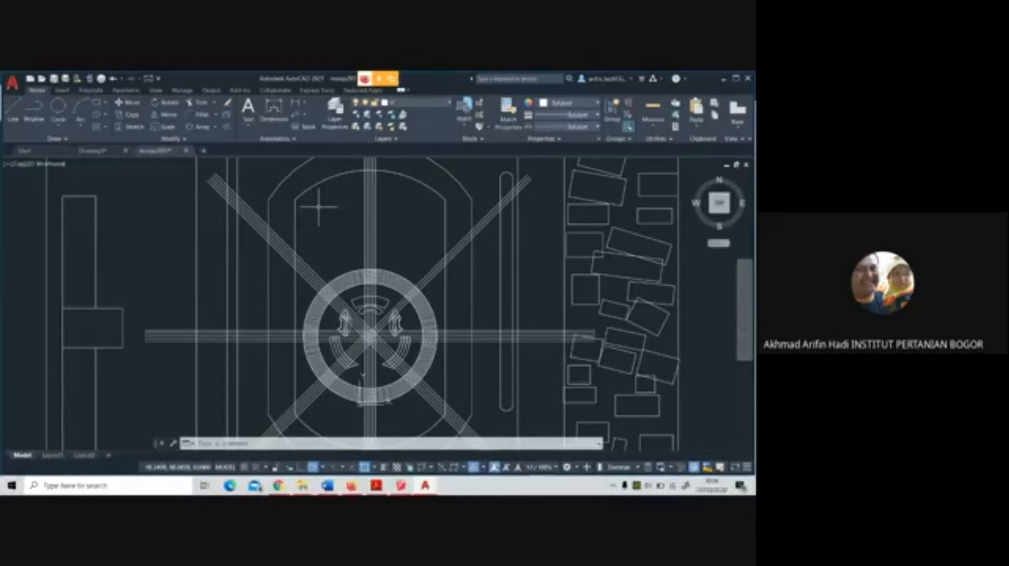
{"action": "scroll", "coordinate": [324, 265], "scroll_direction": "up", "scroll_amount": 3}
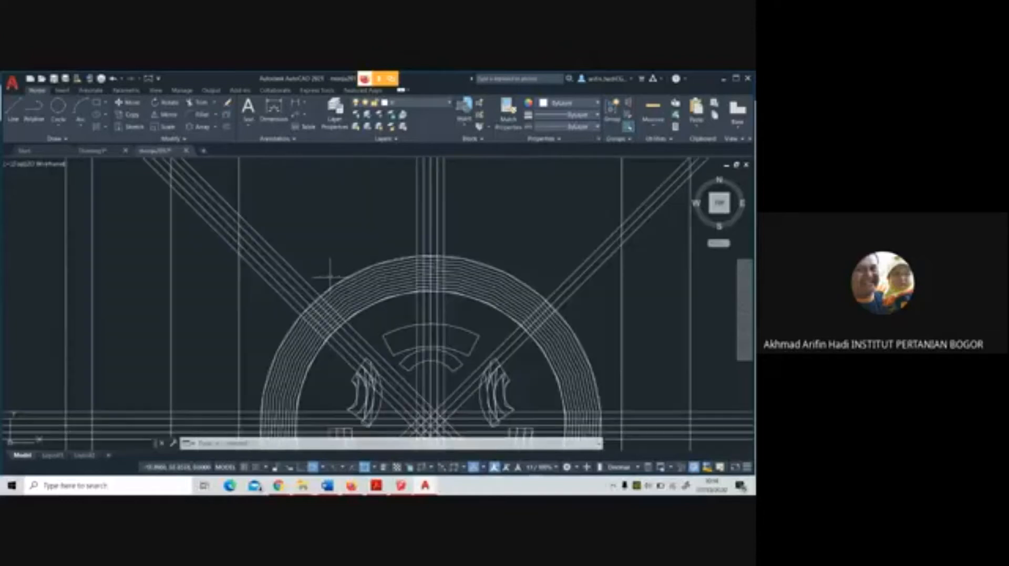
{"action": "mouse_move", "coordinate": [352, 273]}
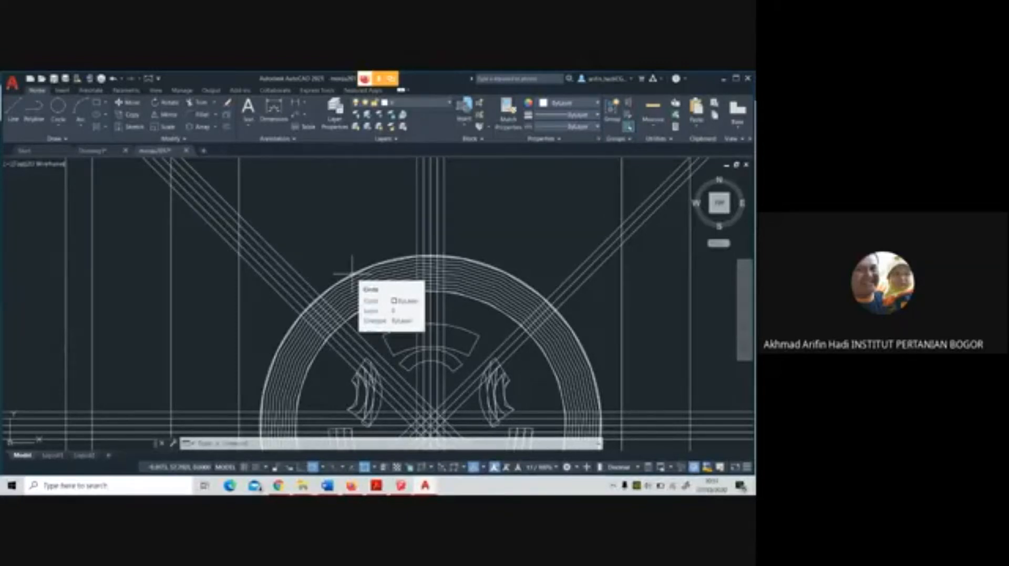
{"action": "left_click", "coordinate": [226, 127]}
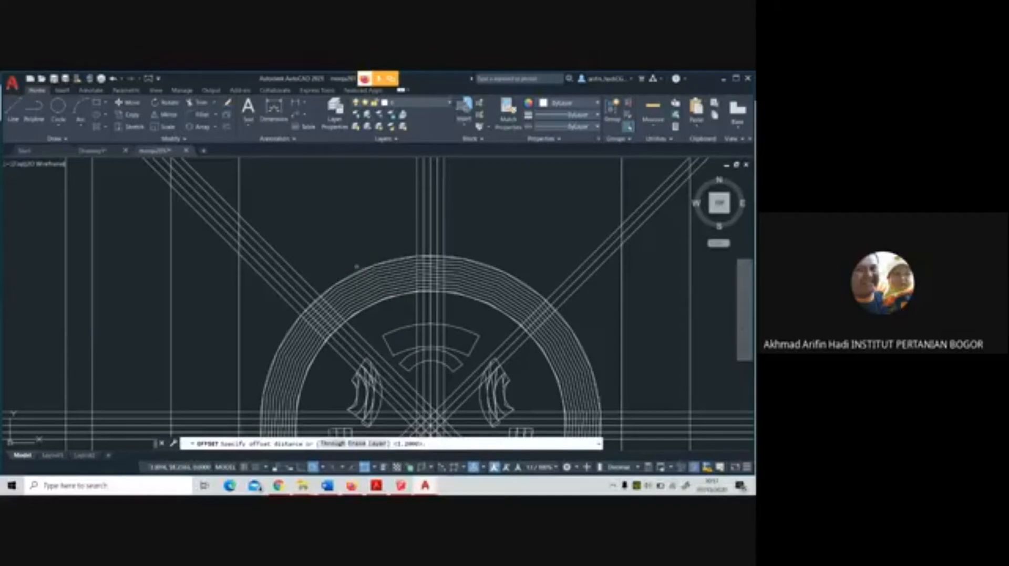
{"action": "key", "text": "Return"}
{"action": "left_click", "coordinate": [354, 265]}
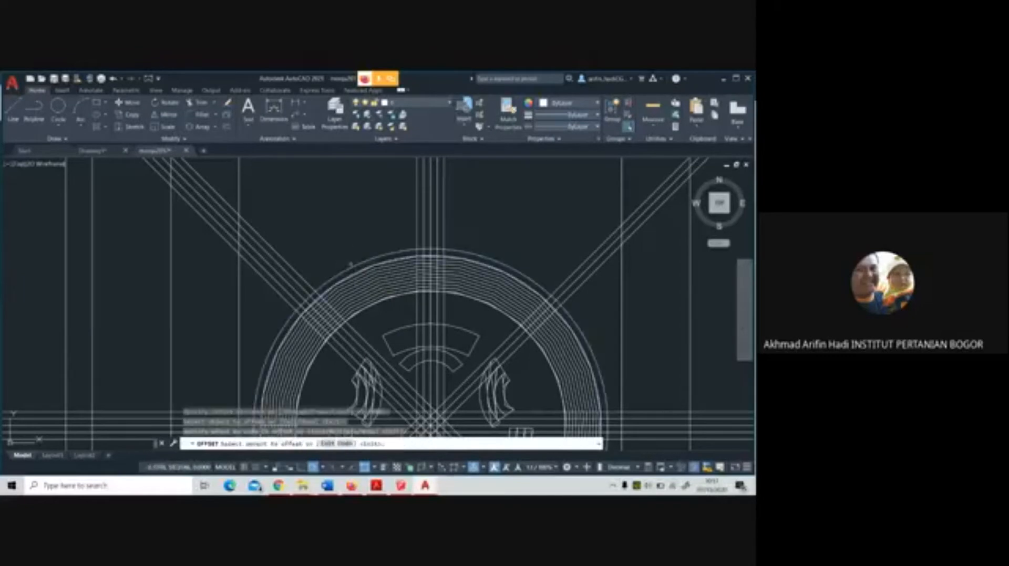
{"action": "left_click", "coordinate": [354, 258]}
{"action": "scroll", "coordinate": [359, 224], "scroll_direction": "down", "scroll_amount": 5}
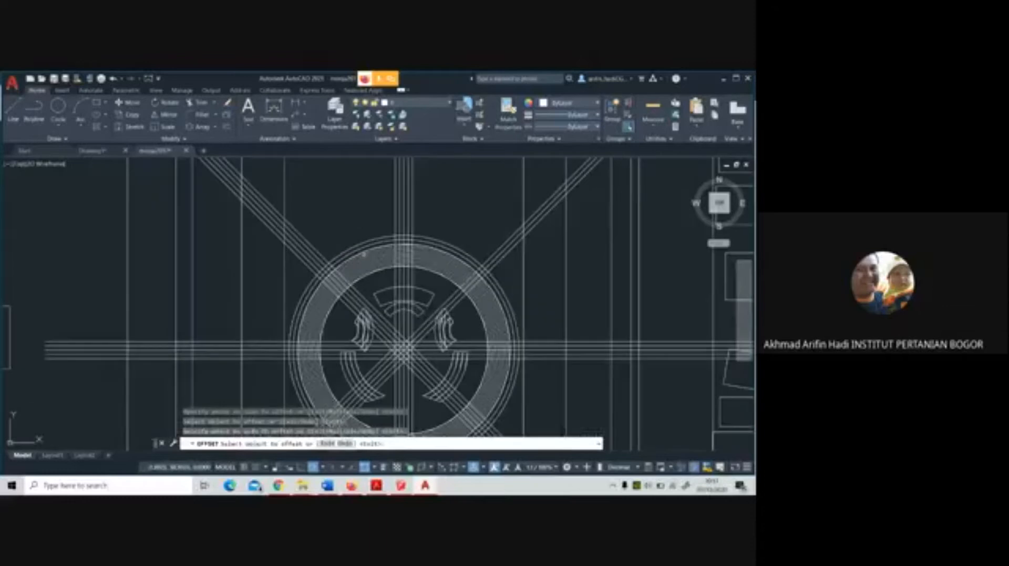
{"action": "key", "text": "Escape"}
Measure the width of the oval path right of the plaza with a linear dimension, and delete the dimension
{"action": "scroll", "coordinate": [362, 261], "scroll_direction": "up", "scroll_amount": 3}
{"action": "scroll", "coordinate": [393, 250], "scroll_direction": "down", "scroll_amount": 2}
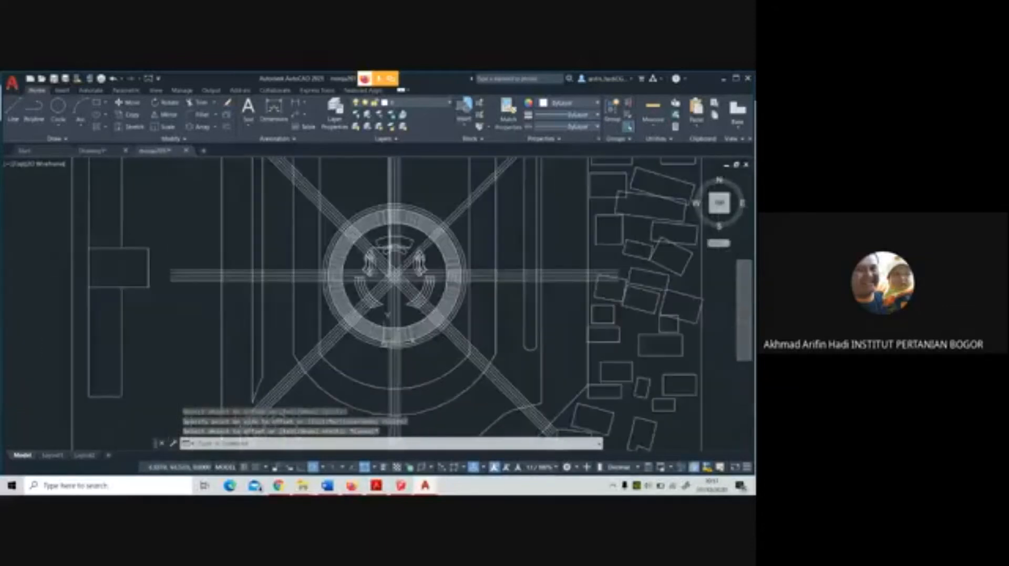
{"action": "middle_click_drag", "start_coordinate": [393, 250], "coordinate": [409, 289]}
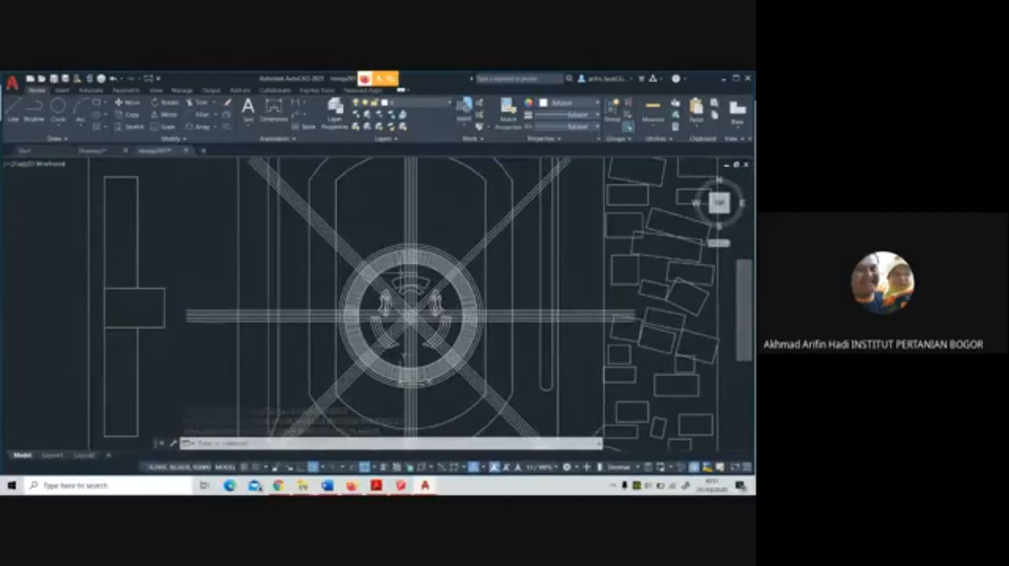
{"action": "middle_click_drag", "start_coordinate": [410, 252], "coordinate": [412, 314]}
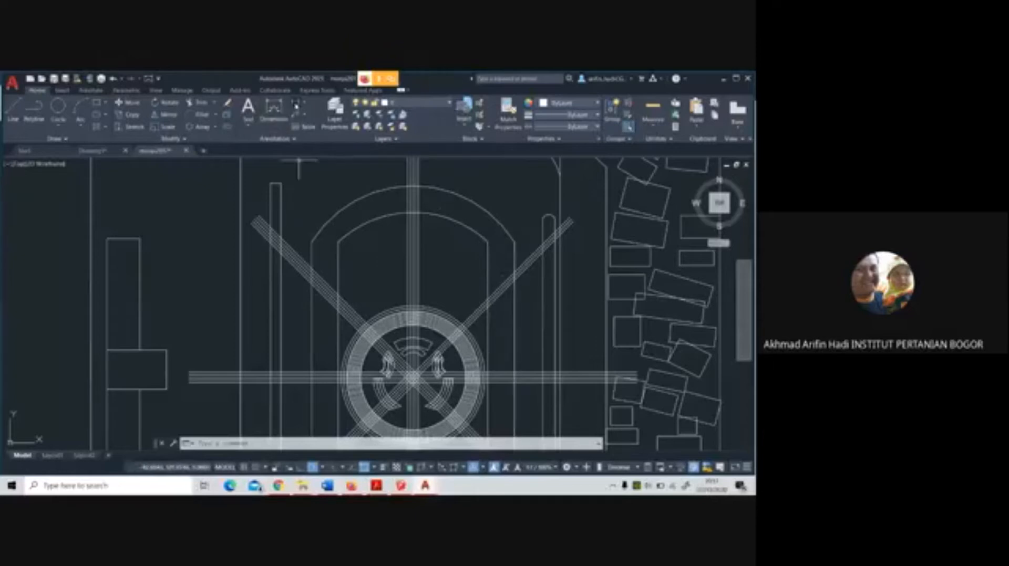
{"action": "left_click", "coordinate": [296, 103]}
{"action": "left_click", "coordinate": [491, 323]}
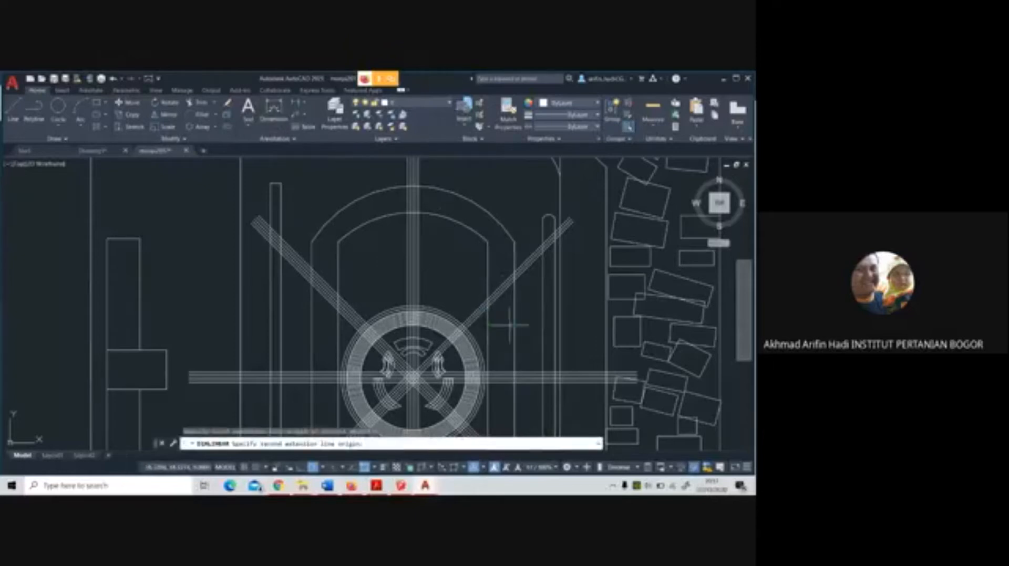
{"action": "left_click", "coordinate": [510, 325]}
{"action": "left_click", "coordinate": [510, 335]}
{"action": "scroll", "coordinate": [500, 341], "scroll_direction": "up", "scroll_amount": 7}
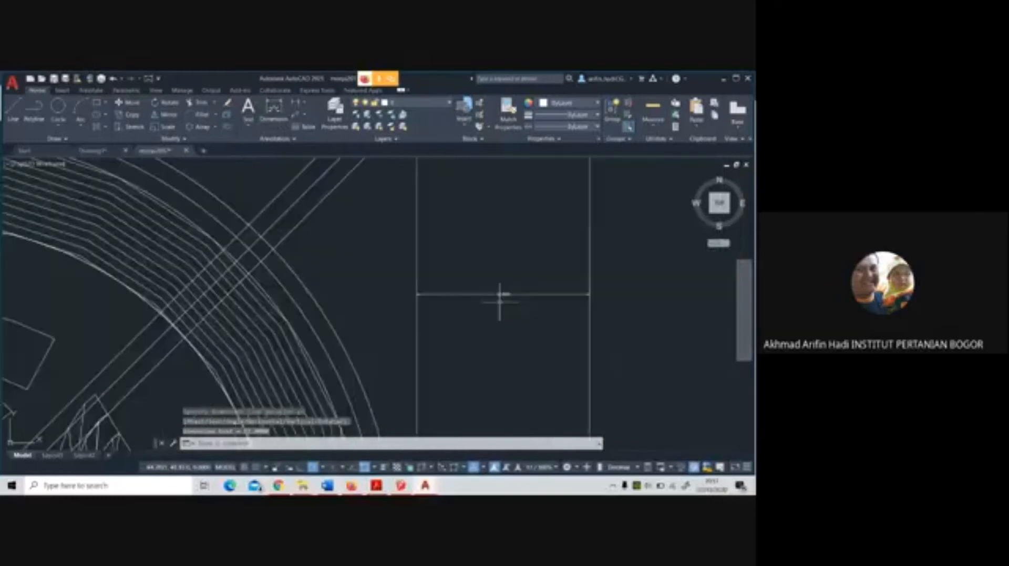
{"action": "scroll", "coordinate": [499, 301], "scroll_direction": "up", "scroll_amount": 2}
{"action": "scroll", "coordinate": [502, 296], "scroll_direction": "down", "scroll_amount": 4}
{"action": "left_click", "coordinate": [504, 293]}
{"action": "mouse_move", "coordinate": [504, 293]}
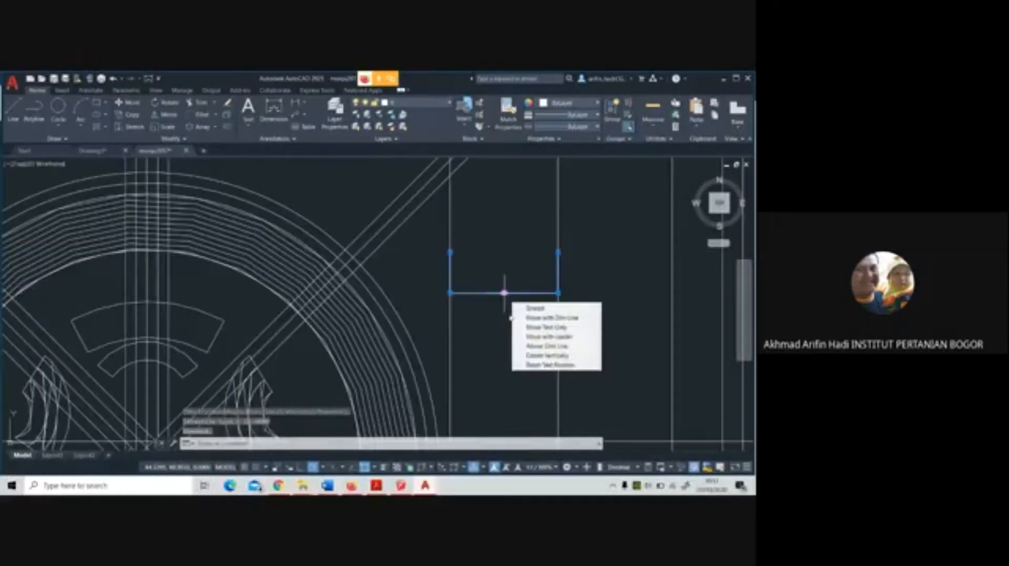
{"action": "scroll", "coordinate": [515, 272], "scroll_direction": "down", "scroll_amount": 4}
{"action": "key", "text": "Escape"}
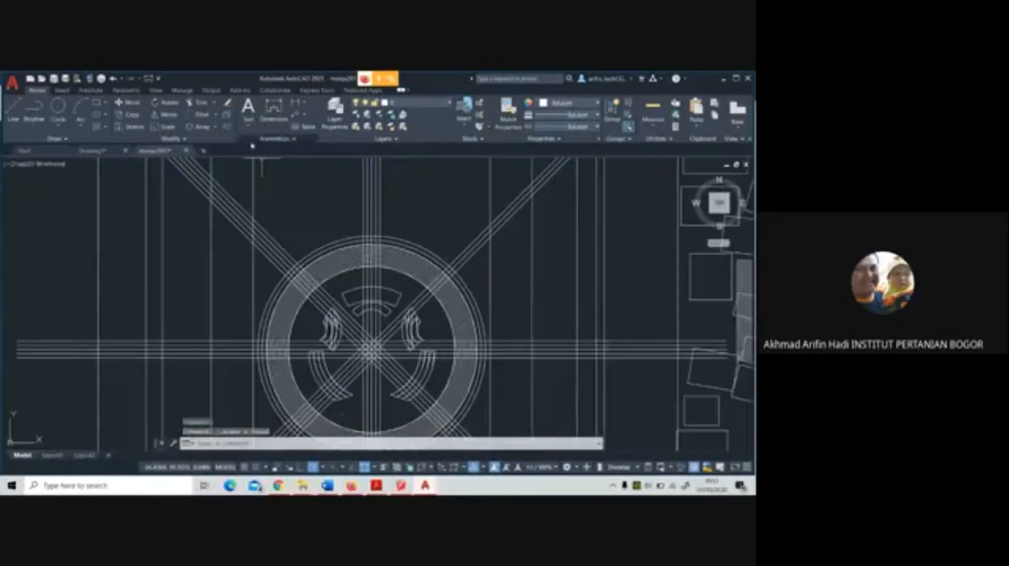
{"action": "left_click", "coordinate": [227, 126]}
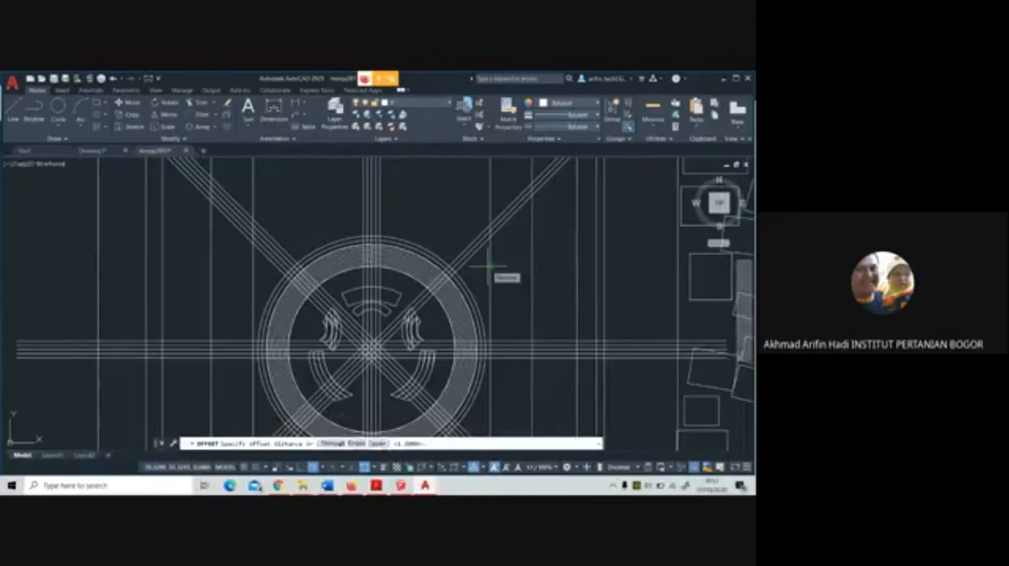
{"action": "type", "text": "4"}
{"action": "key", "text": "Return"}
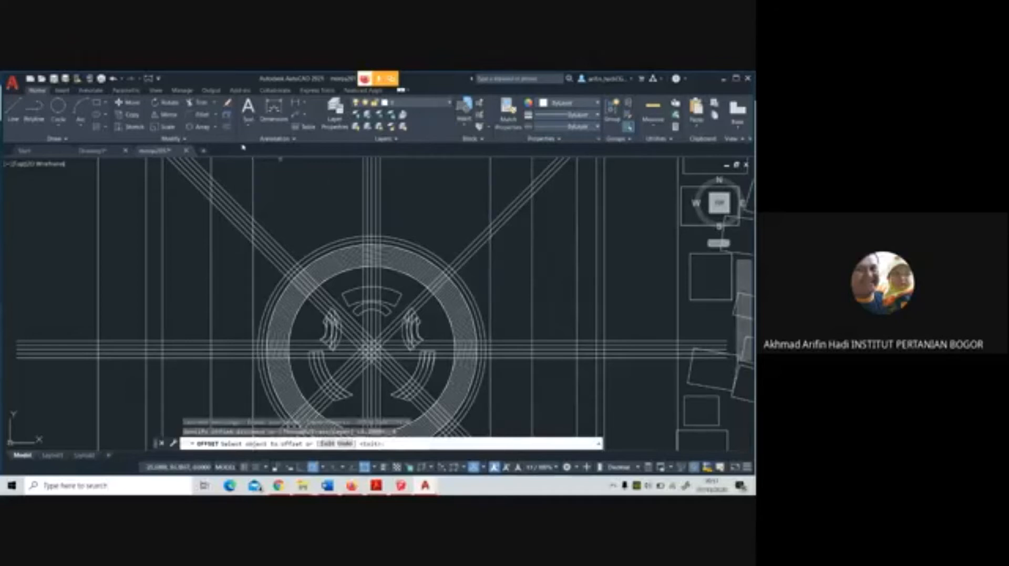
{"action": "key", "text": "Escape"}
Set a new offset distance and offset the inner outline of the oval path outward into the path
{"action": "key", "text": "Return"}
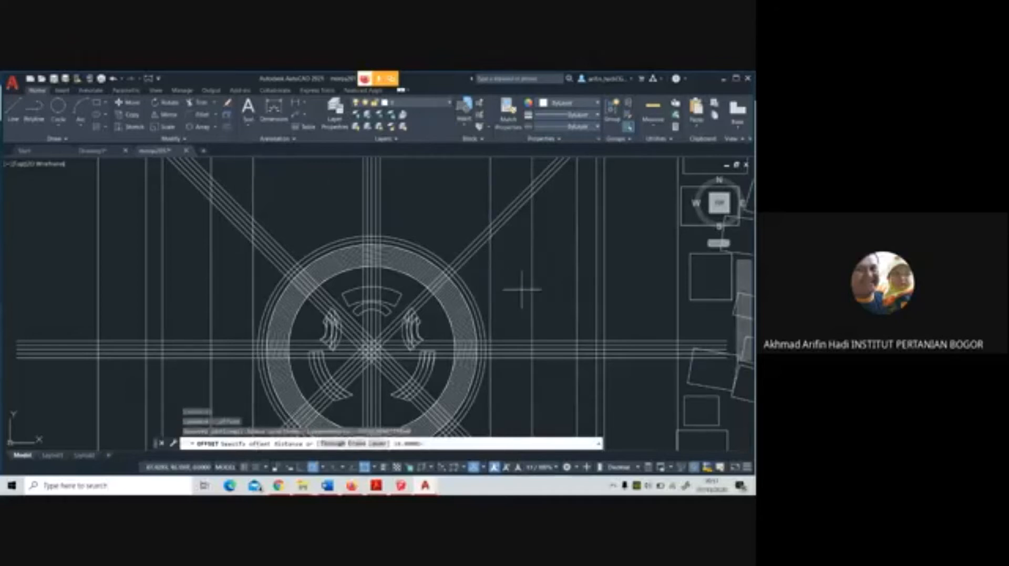
{"action": "key", "text": "Return"}
{"action": "left_click", "coordinate": [491, 281]}
{"action": "left_click", "coordinate": [513, 271]}
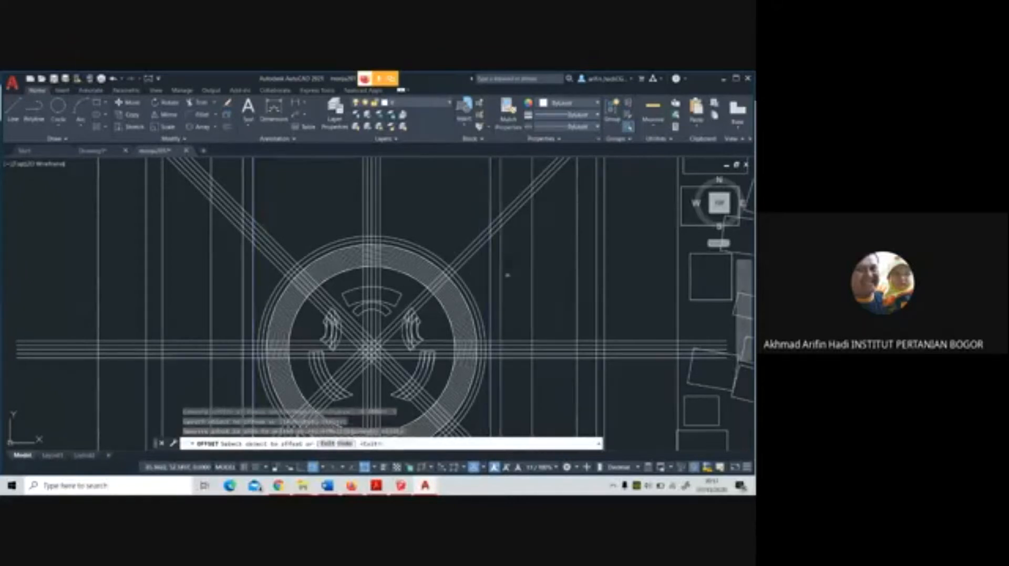
{"action": "scroll", "coordinate": [508, 275], "scroll_direction": "down", "scroll_amount": 6}
{"action": "scroll", "coordinate": [508, 248], "scroll_direction": "up", "scroll_amount": 4}
{"action": "key", "text": "Escape"}
Delete the original innermost outline of the oval path around the plaza
{"action": "left_click", "coordinate": [497, 248]}
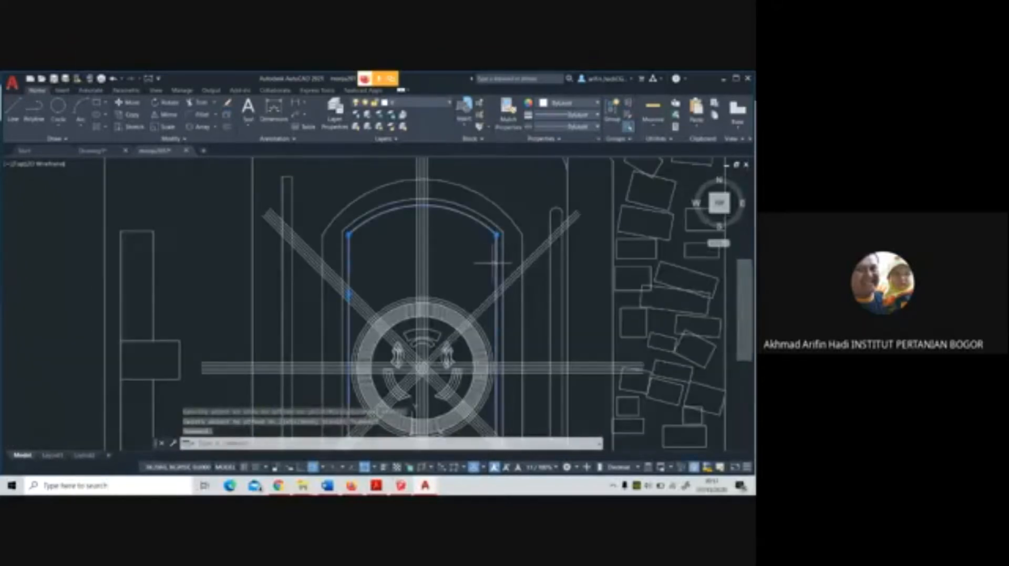
{"action": "scroll", "coordinate": [514, 285], "scroll_direction": "down", "scroll_amount": 5}
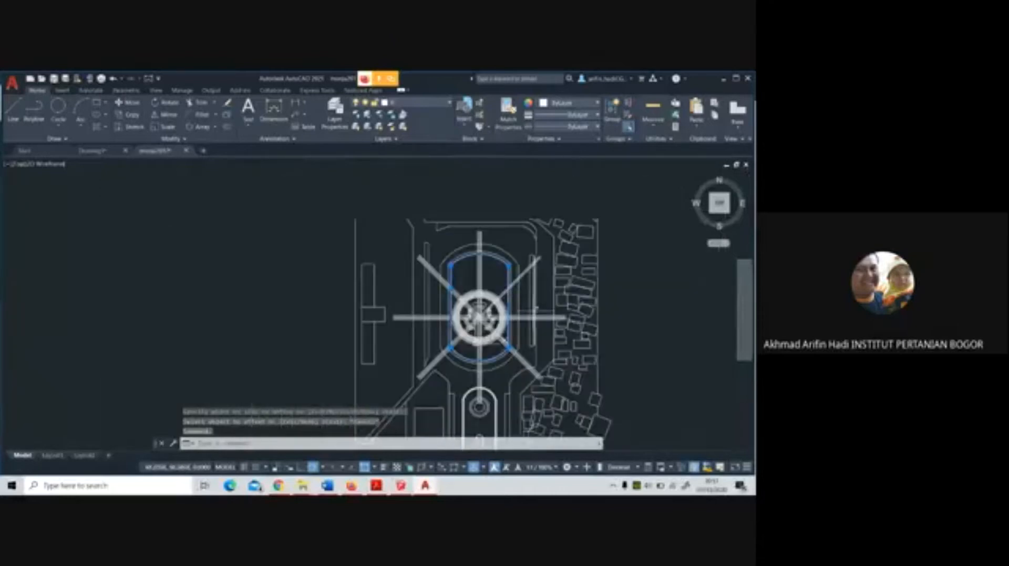
{"action": "key", "text": "Escape"}
{"action": "scroll", "coordinate": [525, 308], "scroll_direction": "up", "scroll_amount": 4}
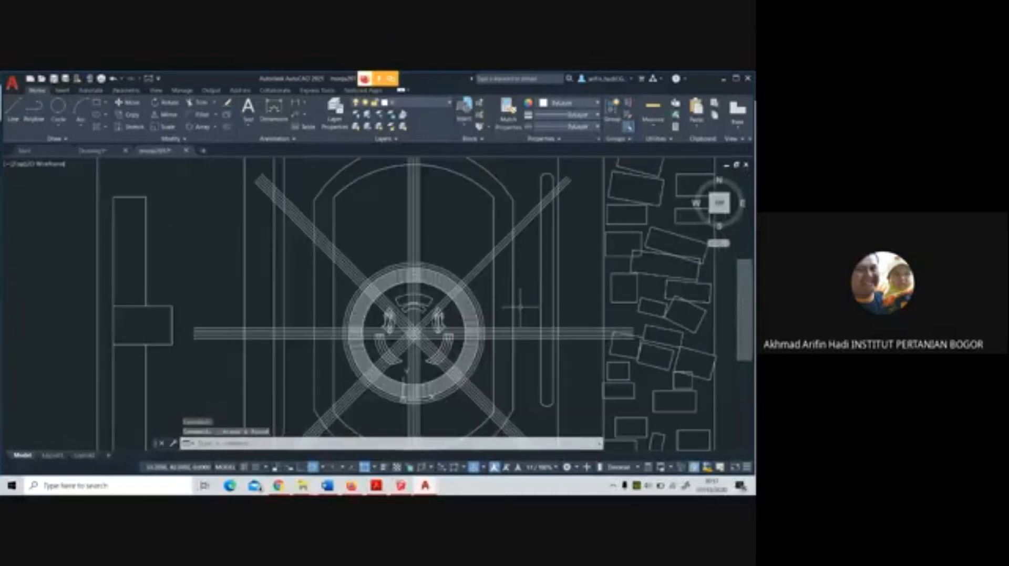
Offset the round plaza's outermost circle outward and the oval path's inner outline inward, using the same new offset distance
{"action": "middle_click_drag", "start_coordinate": [519, 308], "coordinate": [524, 333]}
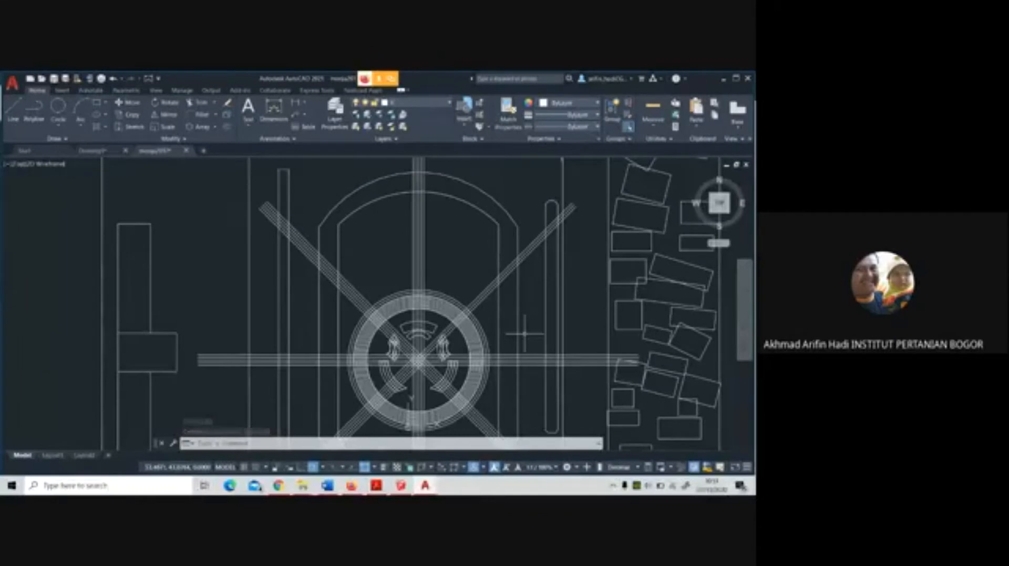
{"action": "mouse_move", "coordinate": [519, 327]}
{"action": "middle_mouse_down"}
{"action": "mouse_move", "coordinate": [484, 303]}
{"action": "mouse_move", "coordinate": [484, 328]}
{"action": "middle_mouse_up"}
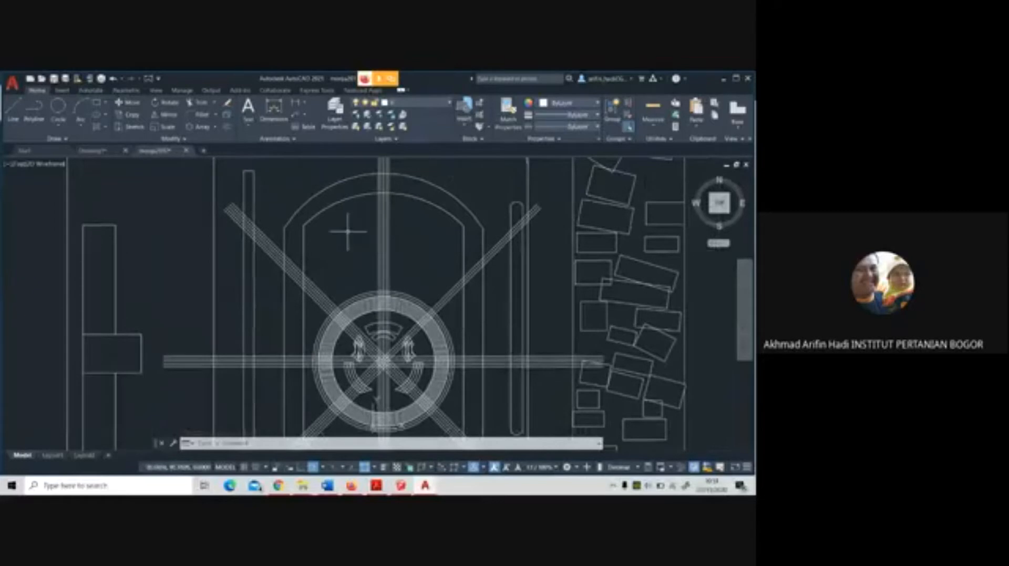
{"action": "left_click", "coordinate": [35, 110]}
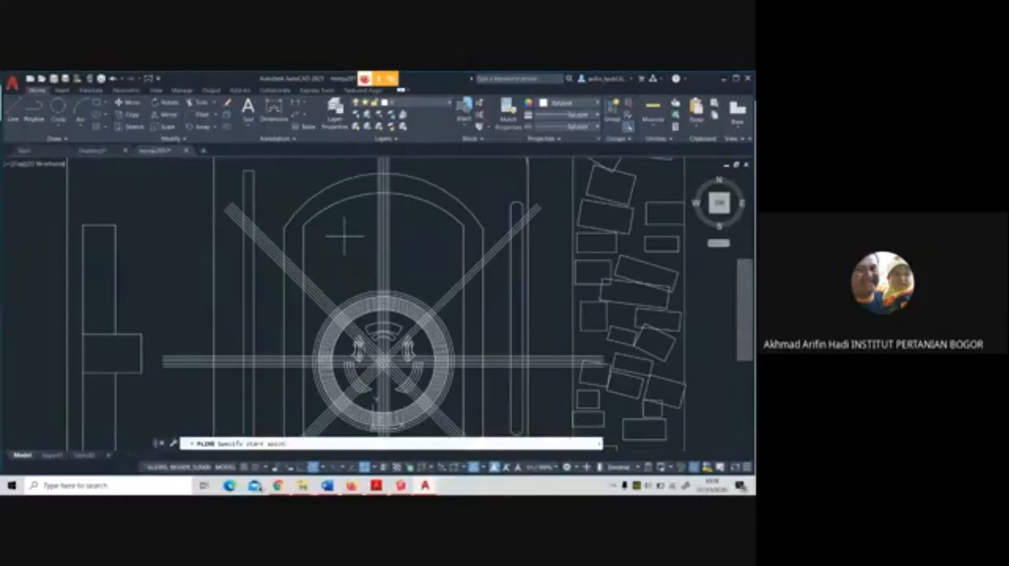
{"action": "left_click", "coordinate": [228, 128]}
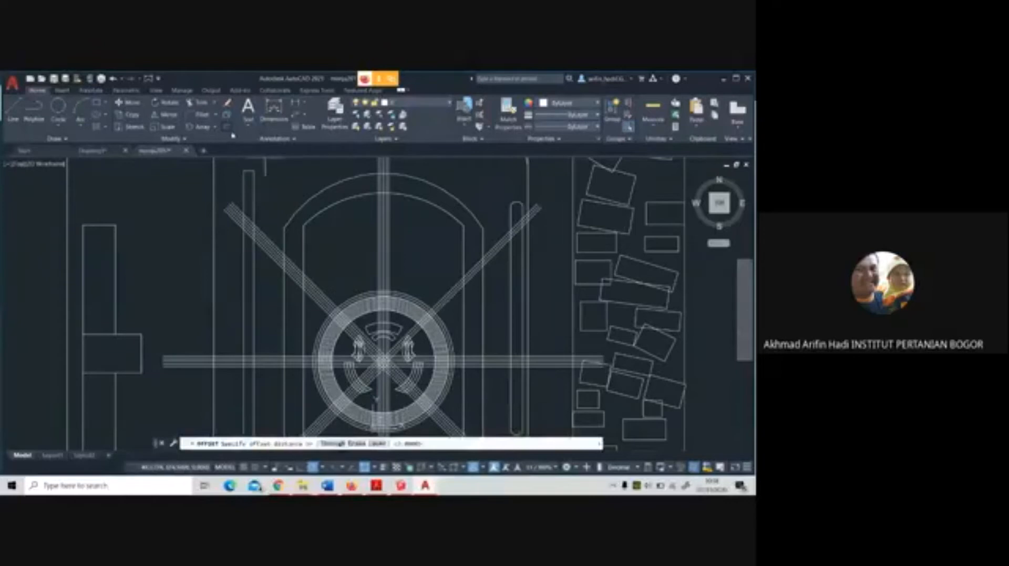
{"action": "left_click", "coordinate": [367, 290]}
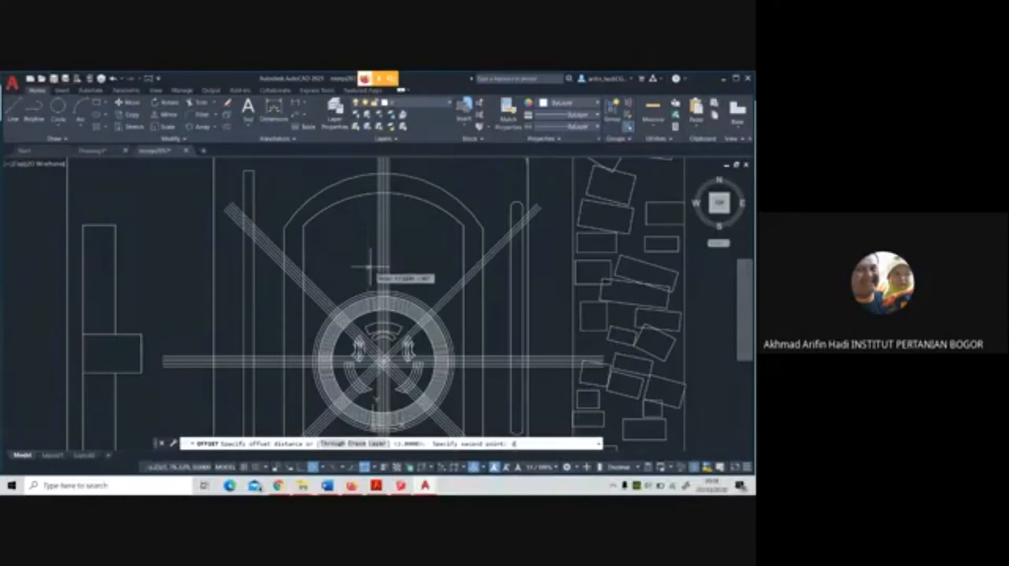
{"action": "key", "text": "Return"}
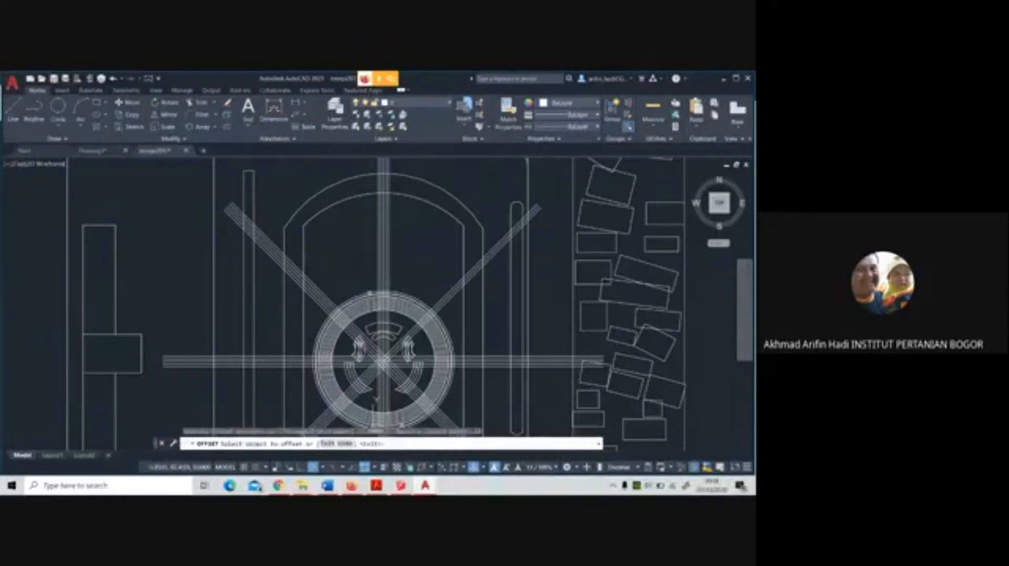
{"action": "left_click", "coordinate": [370, 294]}
{"action": "left_click", "coordinate": [367, 254]}
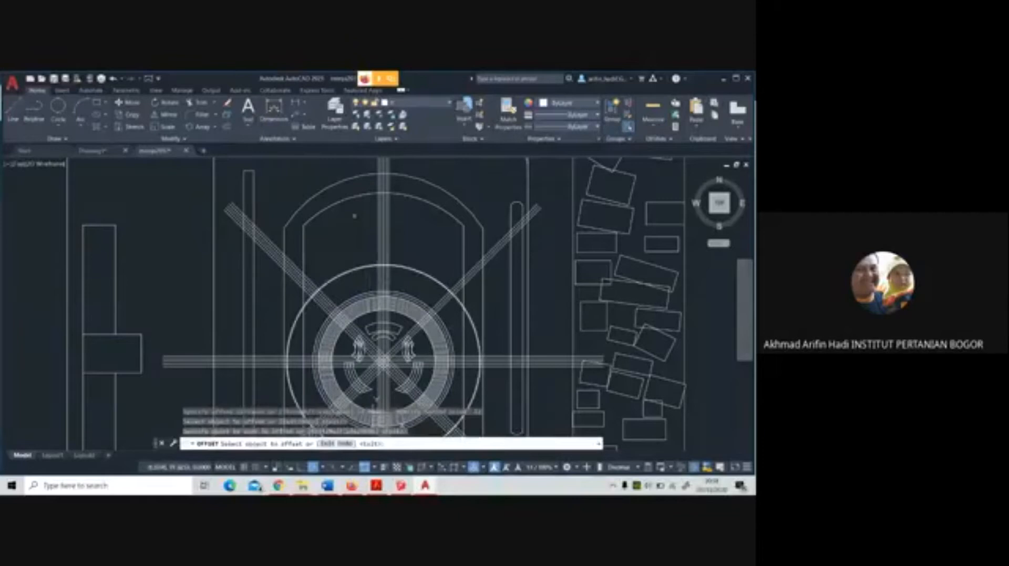
{"action": "left_click", "coordinate": [349, 198]}
{"action": "left_click", "coordinate": [366, 250]}
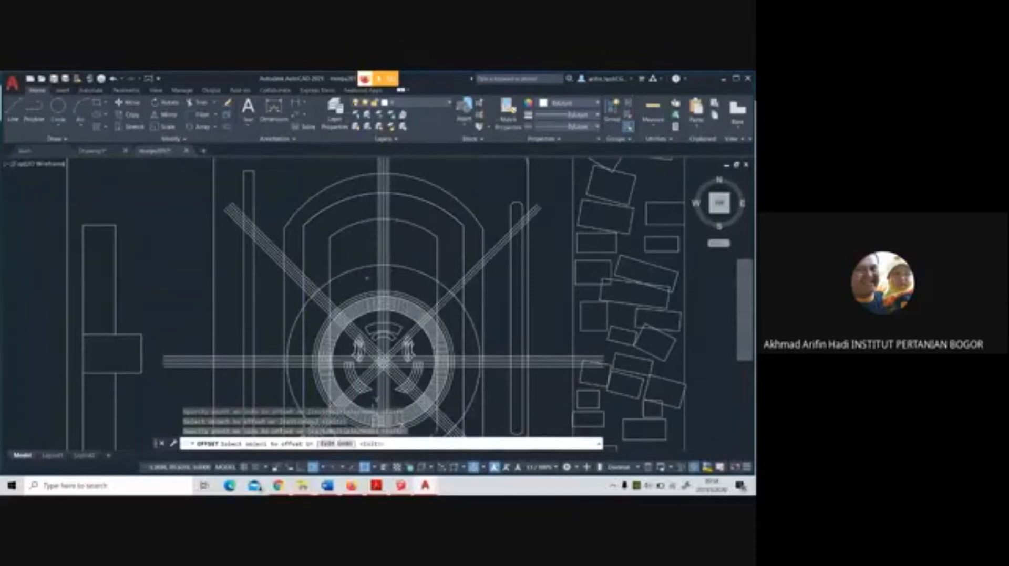
Trim the new circle and oval outline against each other, keeping only the closed arched shape above the round plaza
{"action": "left_click", "coordinate": [198, 102]}
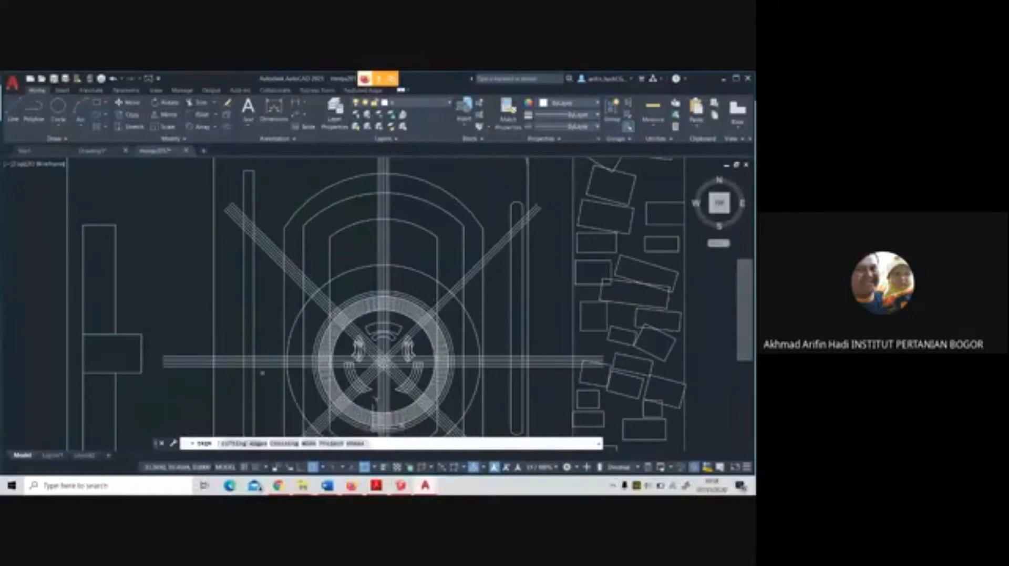
{"action": "left_click", "coordinate": [244, 444]}
{"action": "left_click", "coordinate": [347, 276]}
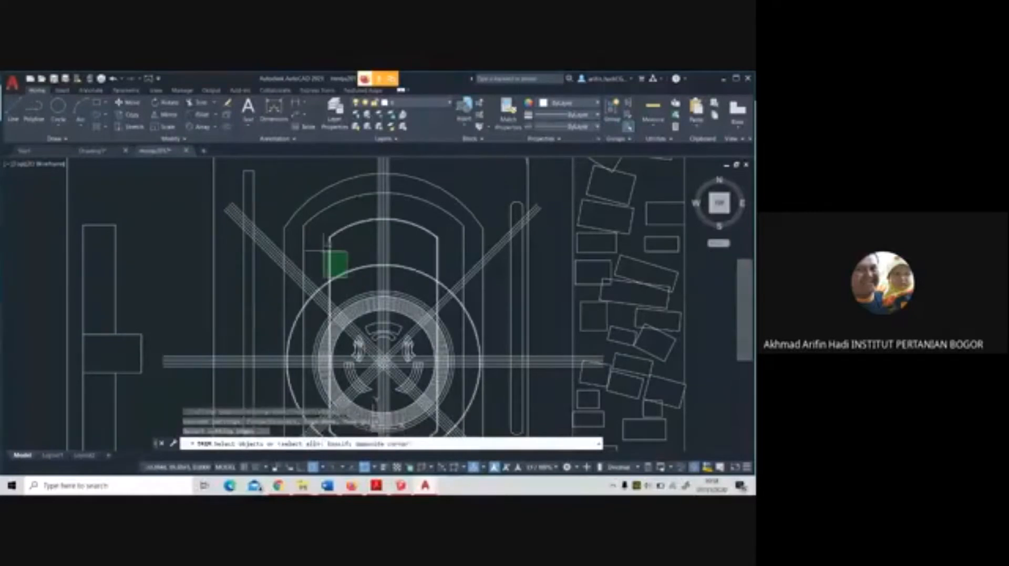
{"action": "left_click", "coordinate": [322, 252]}
{"action": "key", "text": "Return"}
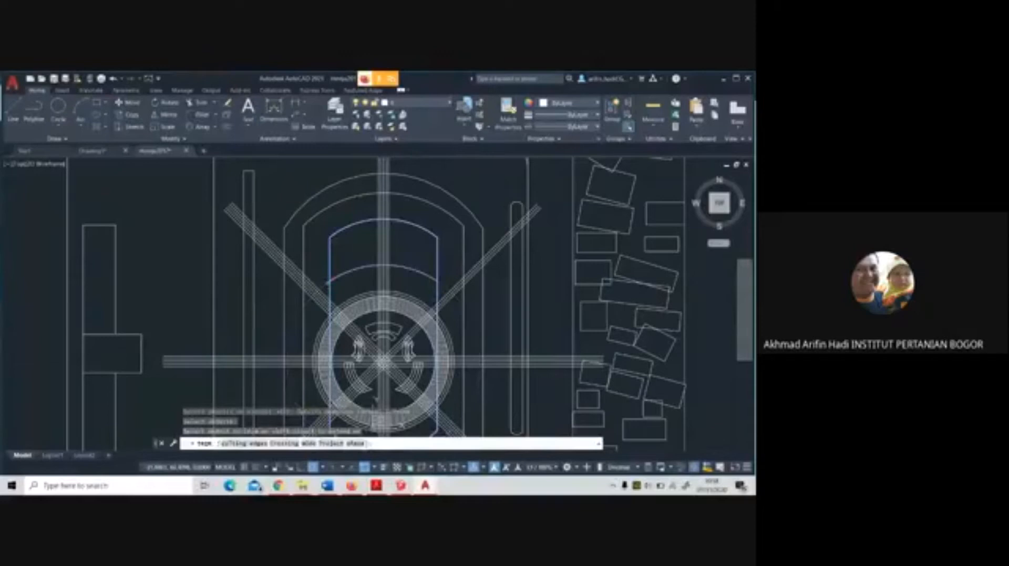
{"action": "left_click", "coordinate": [332, 282]}
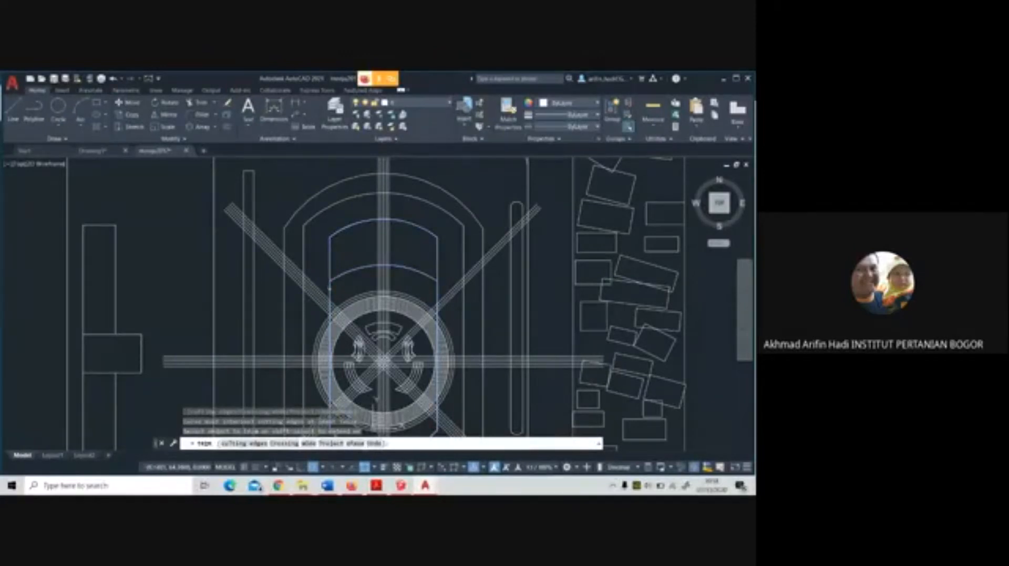
{"action": "left_click", "coordinate": [439, 287]}
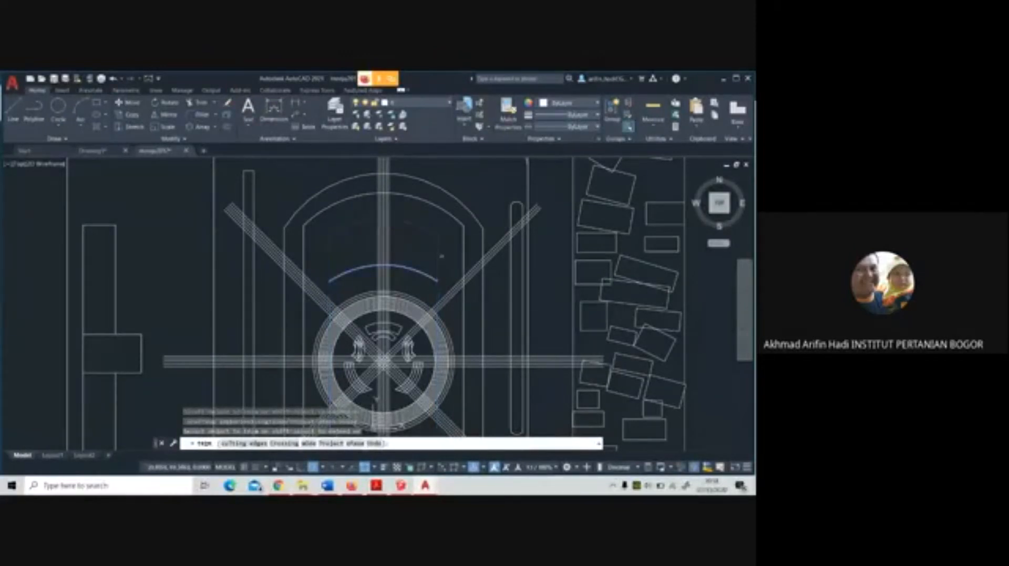
{"action": "left_click", "coordinate": [330, 290]}
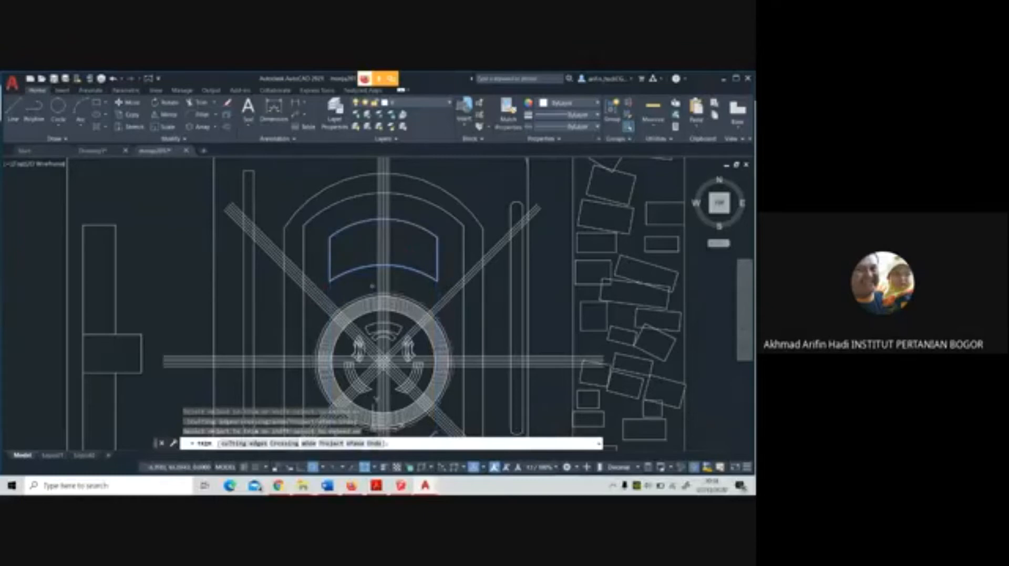
{"action": "key", "text": "Escape"}
Draw two mirrored slanted lines from the arched shape's upper corners inward to its lower arc
{"action": "scroll", "coordinate": [390, 237], "scroll_direction": "up", "scroll_amount": 2}
{"action": "scroll", "coordinate": [389, 236], "scroll_direction": "up", "scroll_amount": 4}
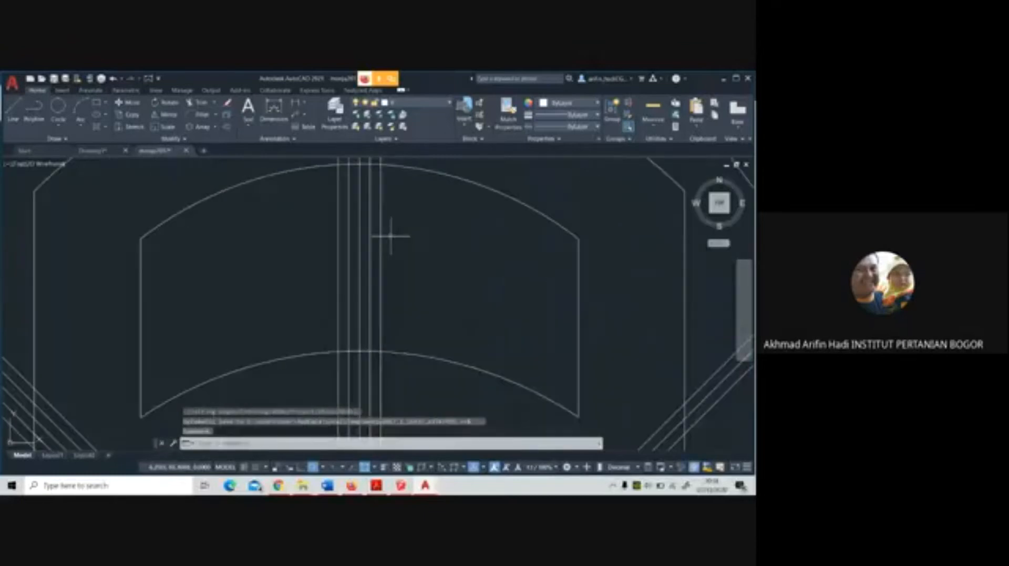
{"action": "scroll", "coordinate": [390, 236], "scroll_direction": "down", "scroll_amount": 2}
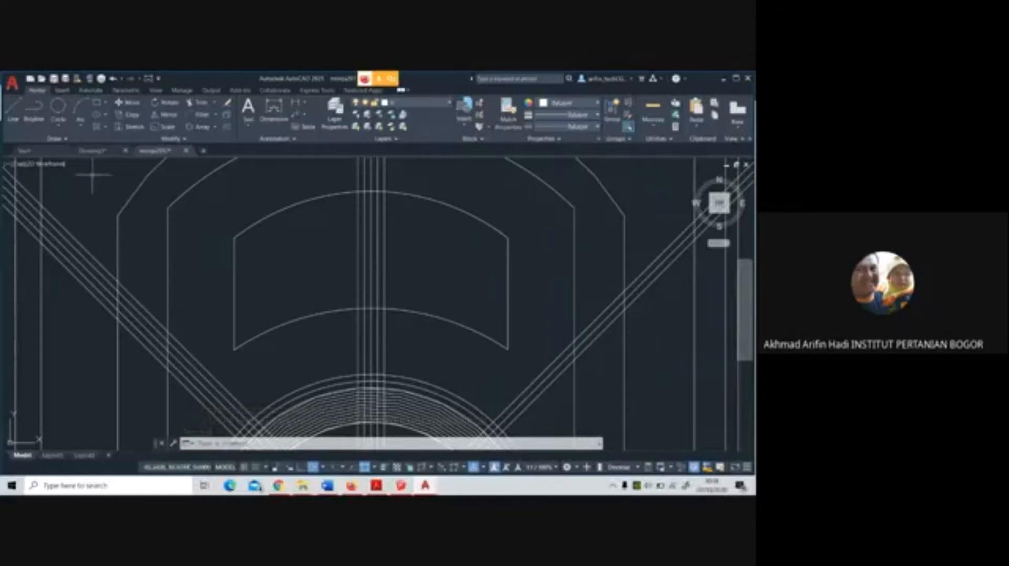
{"action": "left_click", "coordinate": [13, 111]}
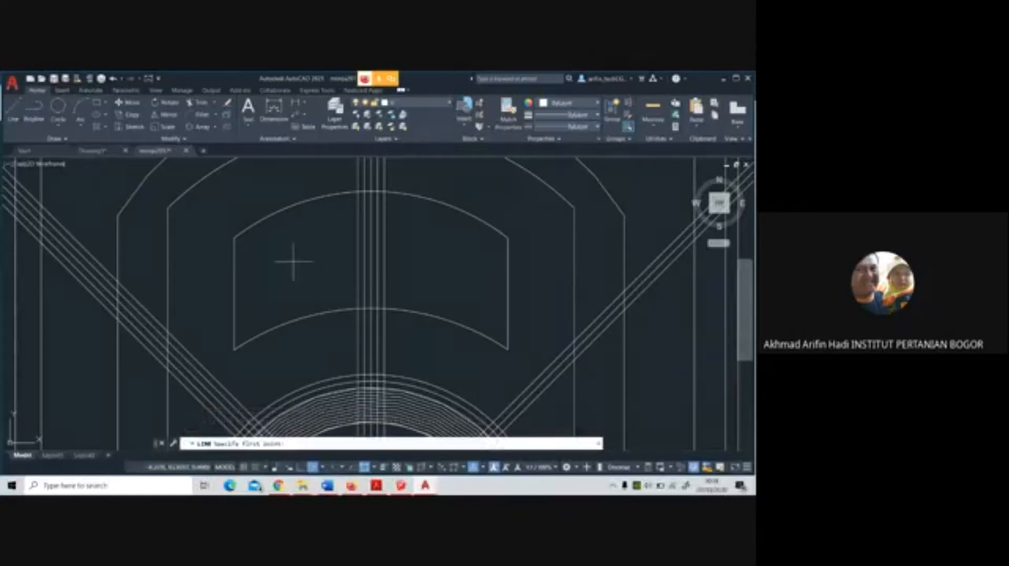
{"action": "left_click", "coordinate": [235, 239]}
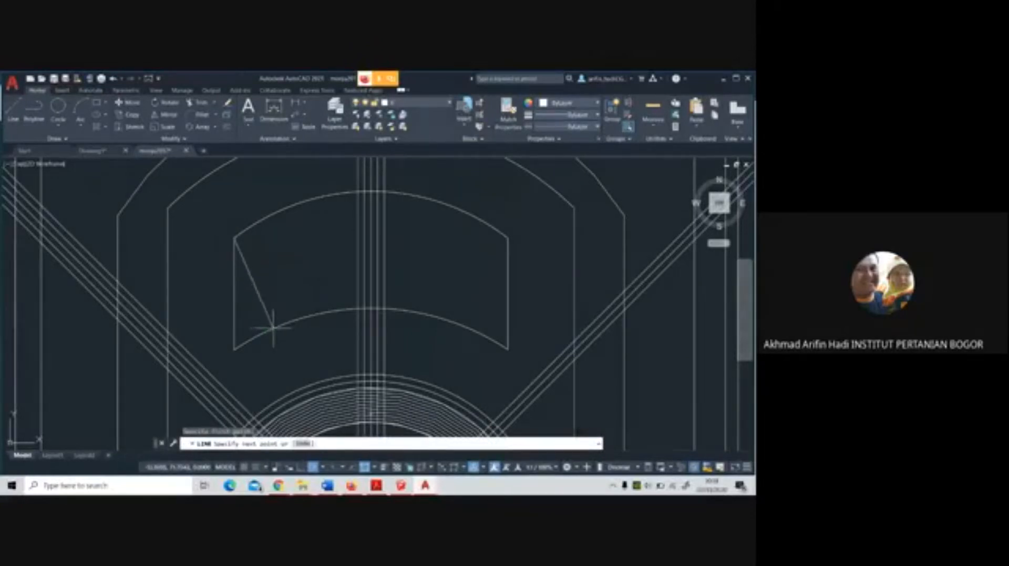
{"action": "left_click", "coordinate": [273, 328]}
{"action": "key", "text": "Return"}
{"action": "key", "text": "Return"}
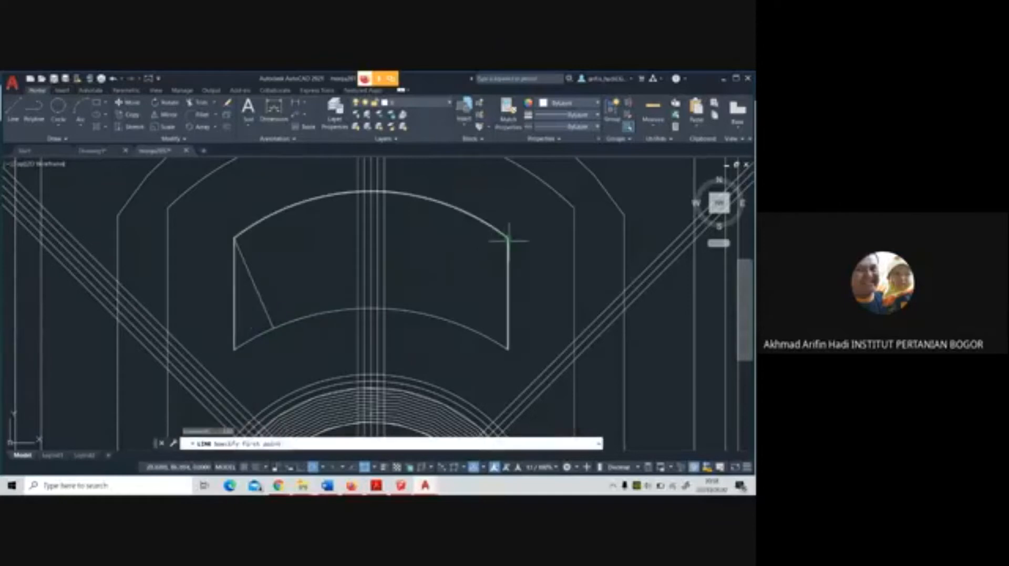
{"action": "left_click", "coordinate": [508, 240]}
{"action": "left_click", "coordinate": [470, 327]}
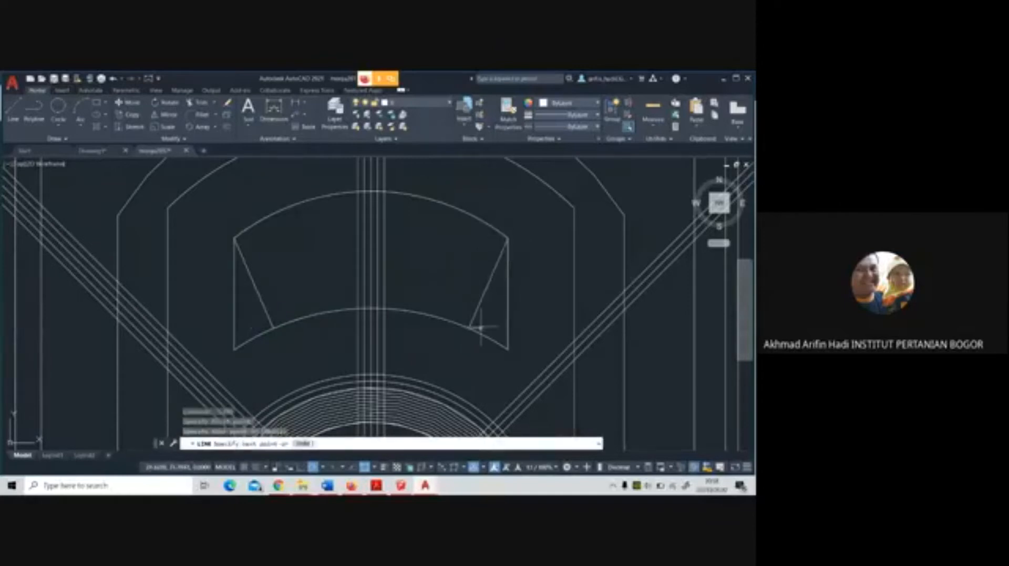
{"action": "key", "text": "Return"}
{"action": "left_click", "coordinate": [199, 103]}
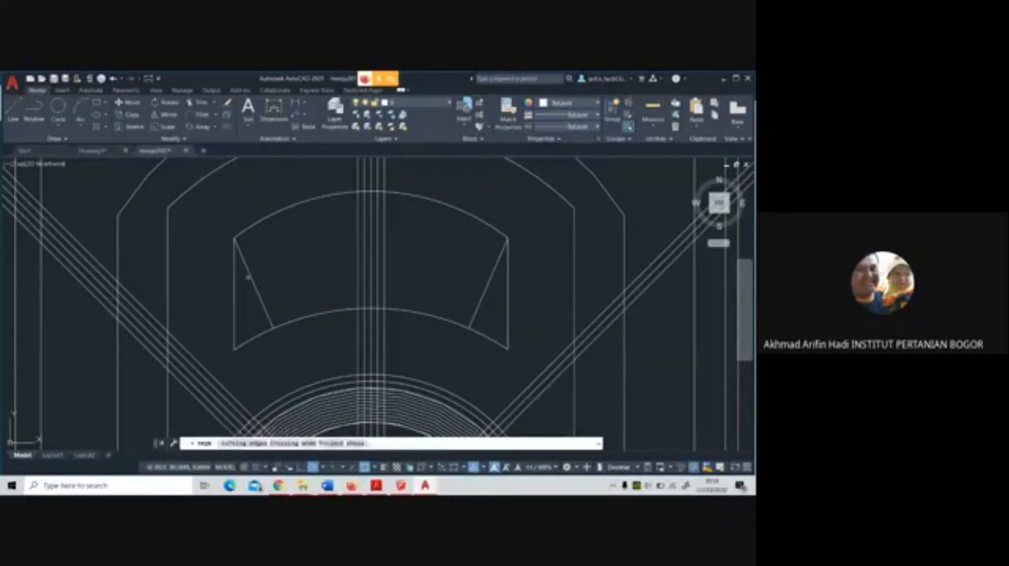
{"action": "left_click", "coordinate": [248, 277]}
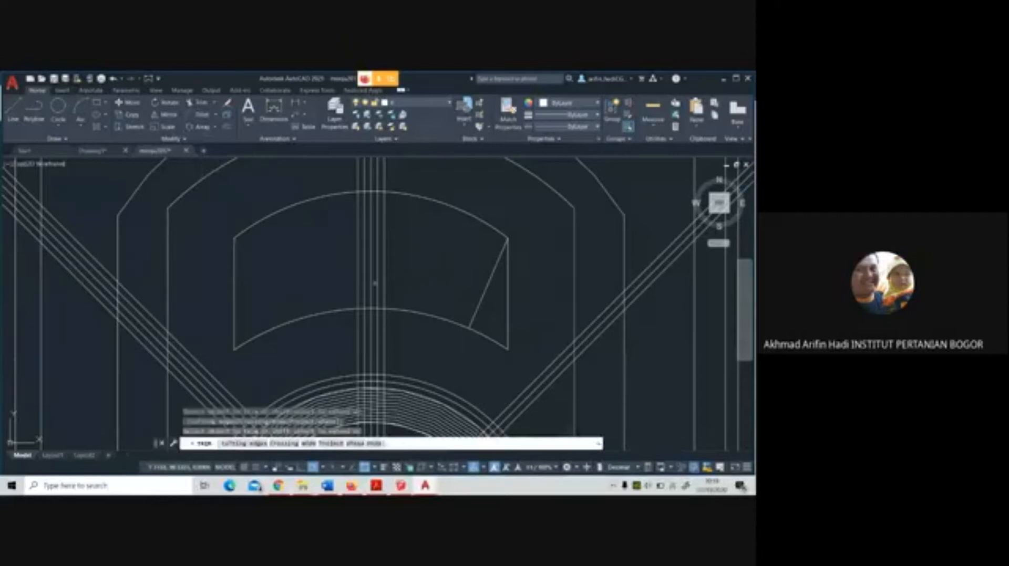
{"action": "key", "text": "ctrl+z"}
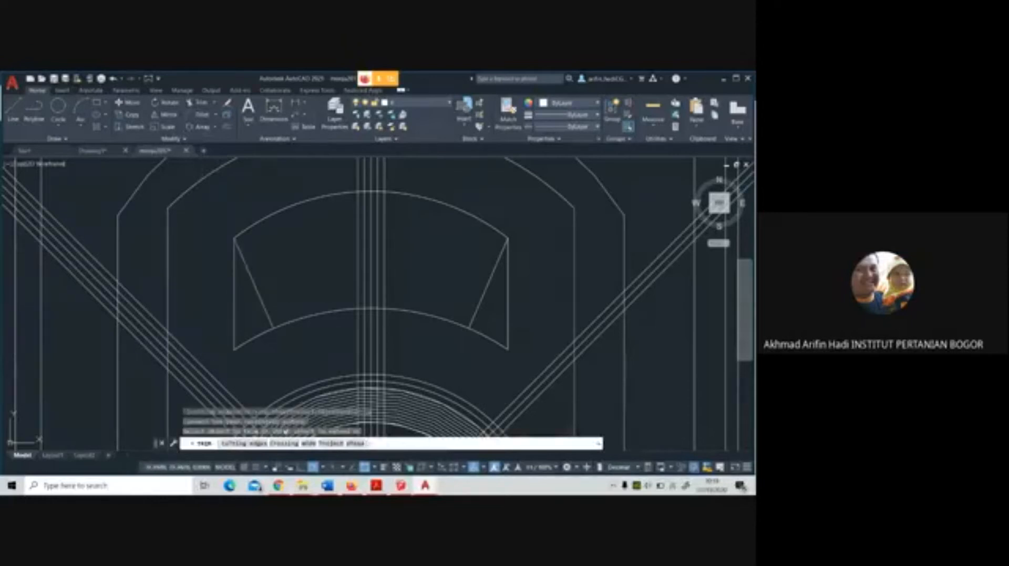
{"action": "left_click", "coordinate": [272, 332]}
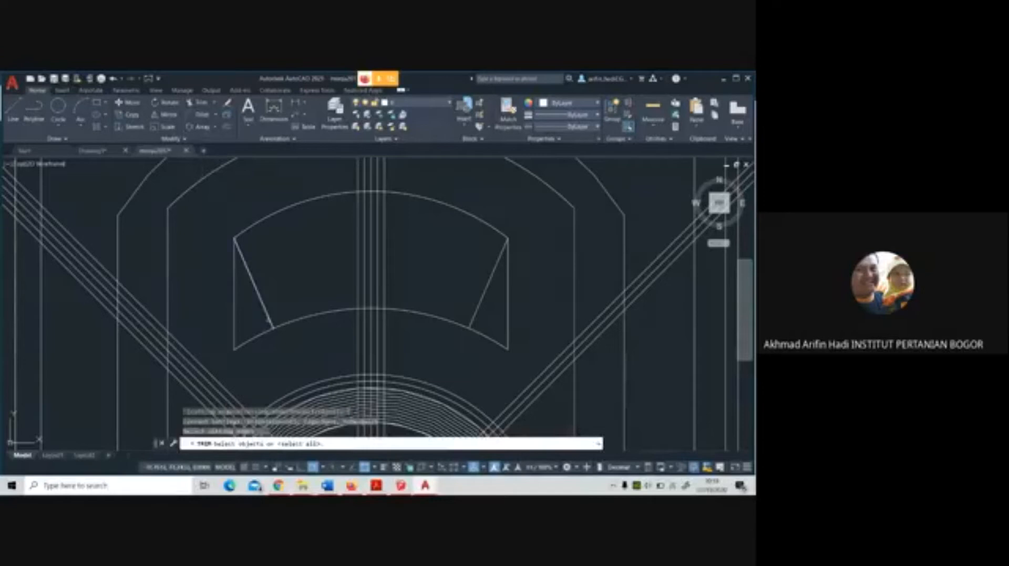
{"action": "key", "text": "Return"}
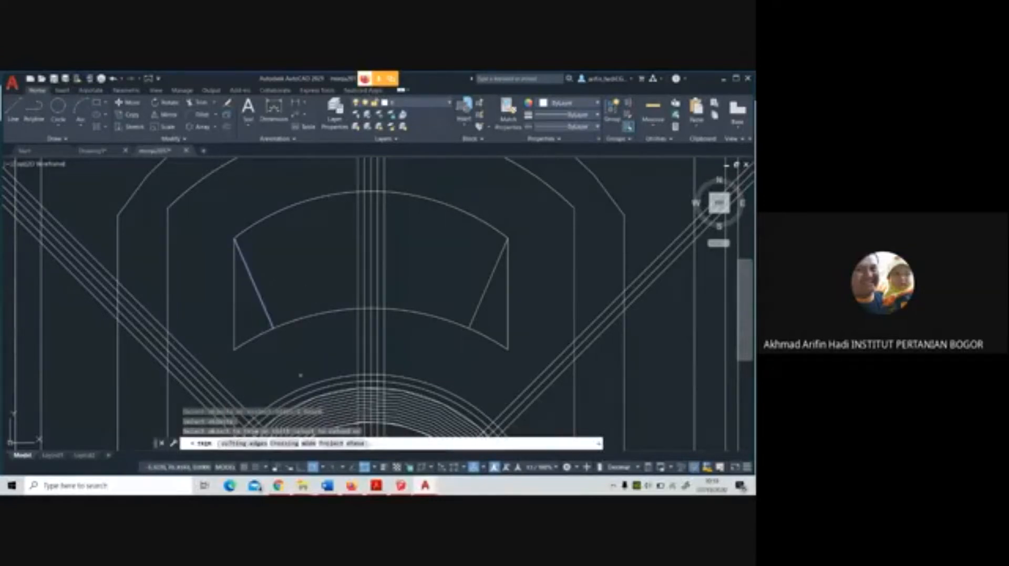
{"action": "key", "text": "Escape"}
Trim the vertical sides and outer ends of the lower arc, using the two slanted lines as cutting edges
{"action": "key", "text": "Return"}
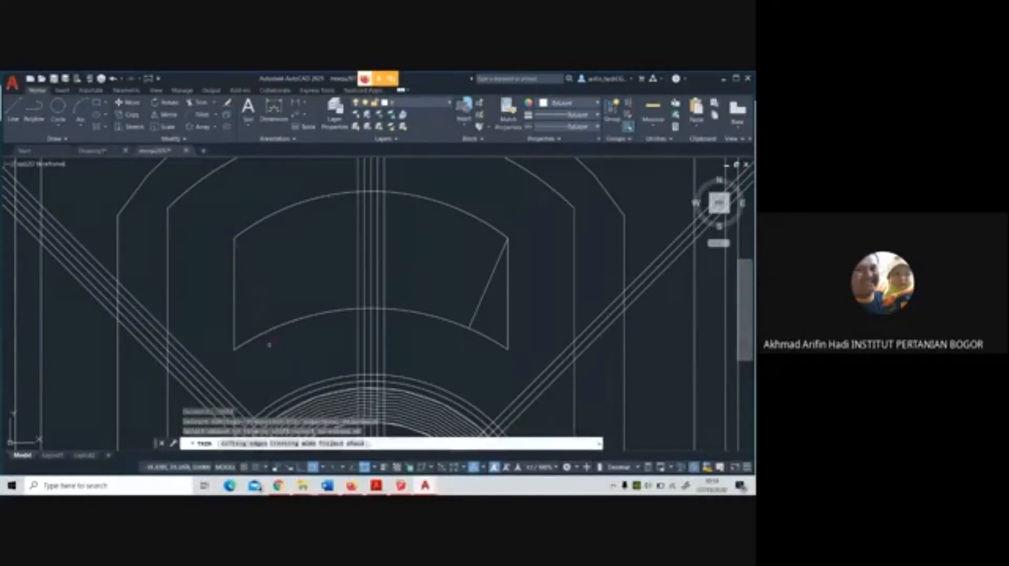
{"action": "left_click", "coordinate": [260, 446]}
{"action": "left_click", "coordinate": [266, 308]}
{"action": "left_click", "coordinate": [283, 304]}
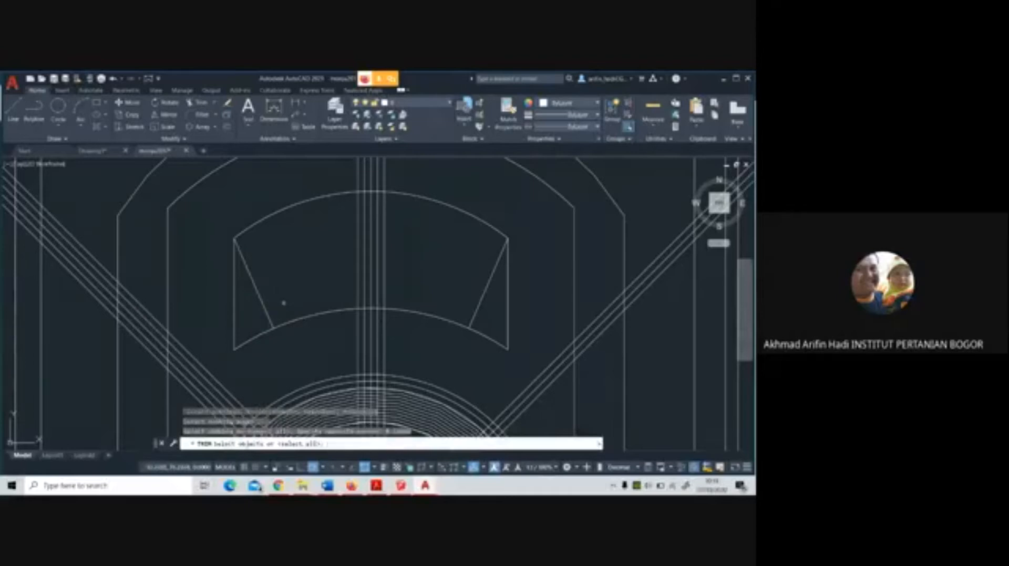
{"action": "left_click", "coordinate": [262, 303]}
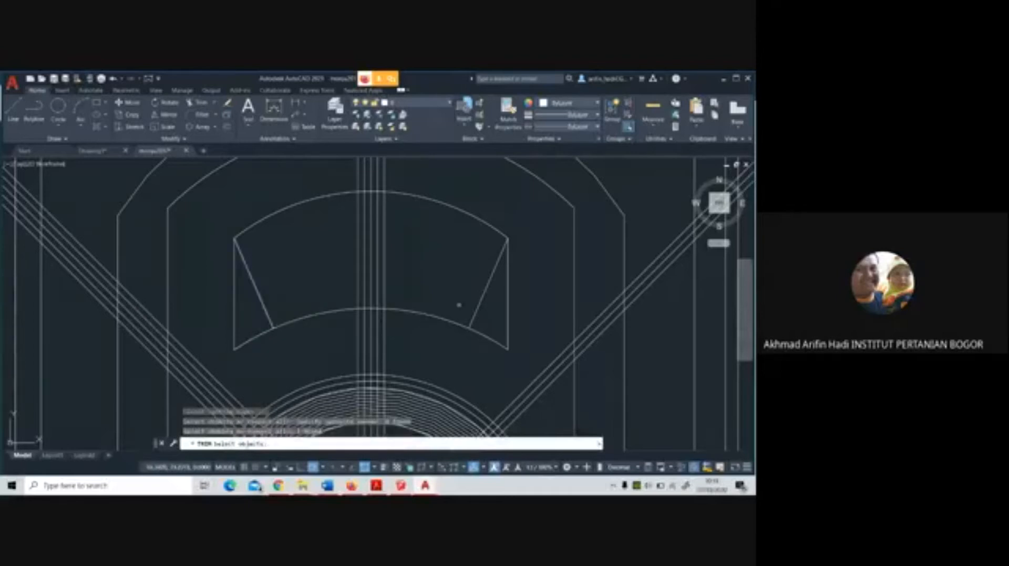
{"action": "left_click", "coordinate": [485, 291]}
{"action": "key", "text": "Return"}
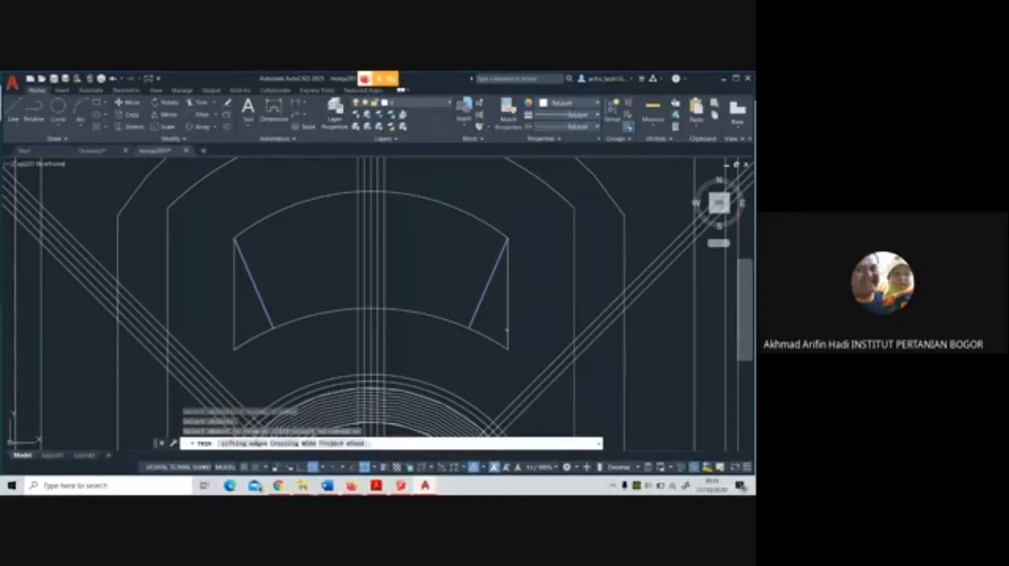
{"action": "left_click", "coordinate": [507, 330]}
{"action": "left_click", "coordinate": [489, 340]}
{"action": "left_click", "coordinate": [251, 340]}
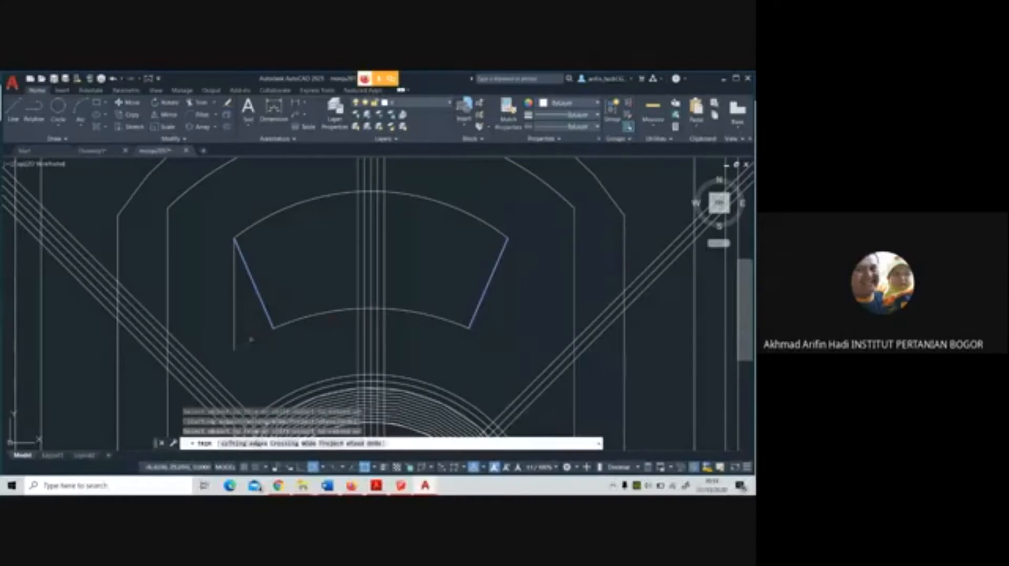
{"action": "left_click", "coordinate": [234, 331]}
{"action": "left_click", "coordinate": [237, 329]}
{"action": "key", "text": "Return"}
{"action": "scroll", "coordinate": [372, 285], "scroll_direction": "down", "scroll_amount": 4}
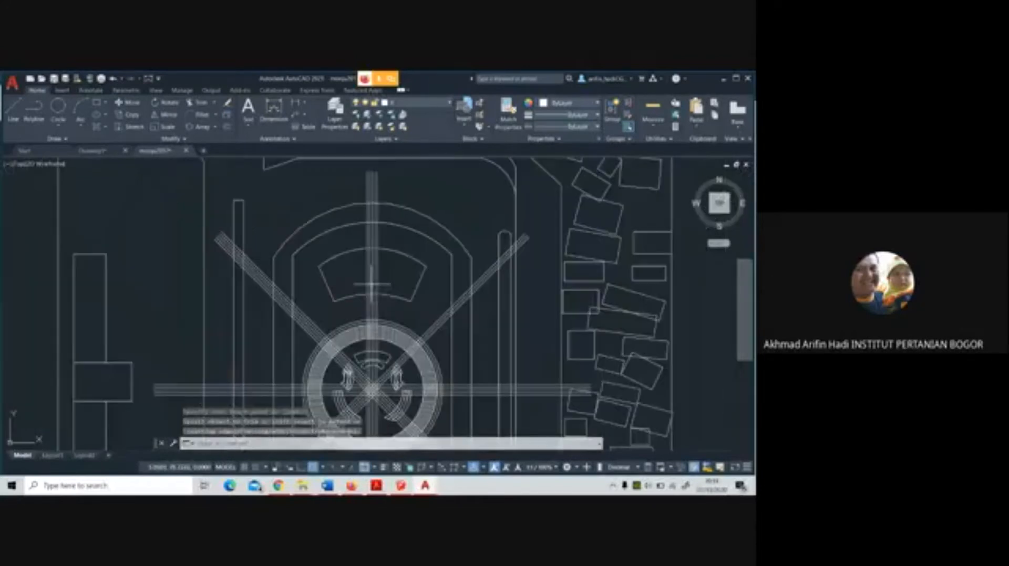
{"action": "scroll", "coordinate": [371, 285], "scroll_direction": "up", "scroll_amount": 2}
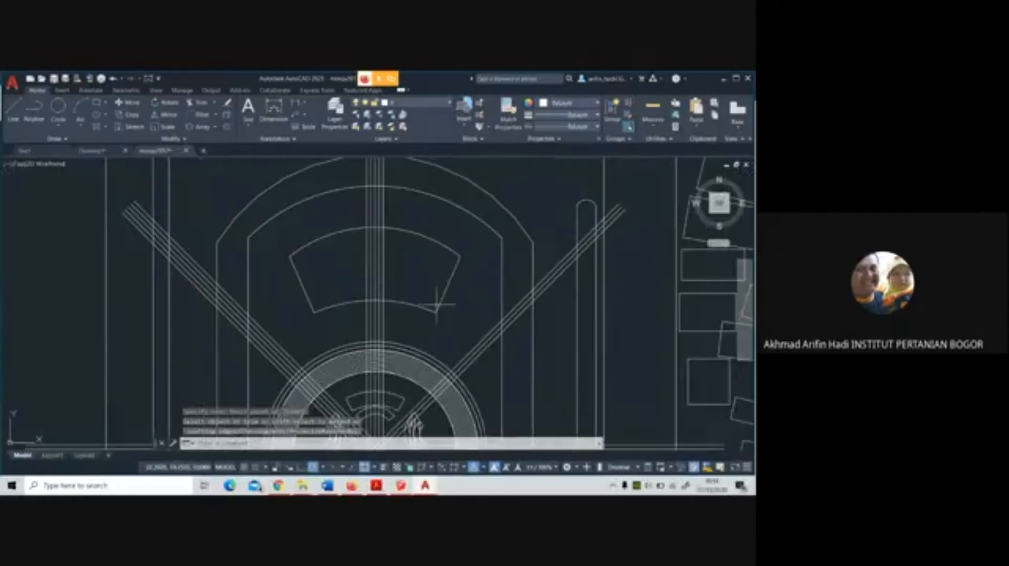
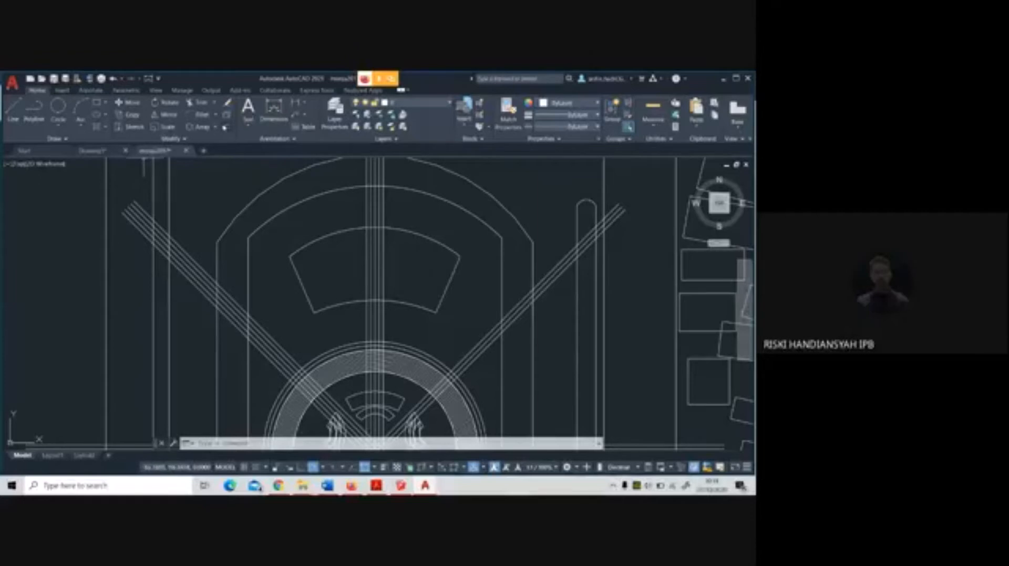
Offset the upper-right diagonal band's outer lines outward on both sides, taking the offset distance from the upper-left band's line spacing
{"action": "left_click", "coordinate": [227, 127]}
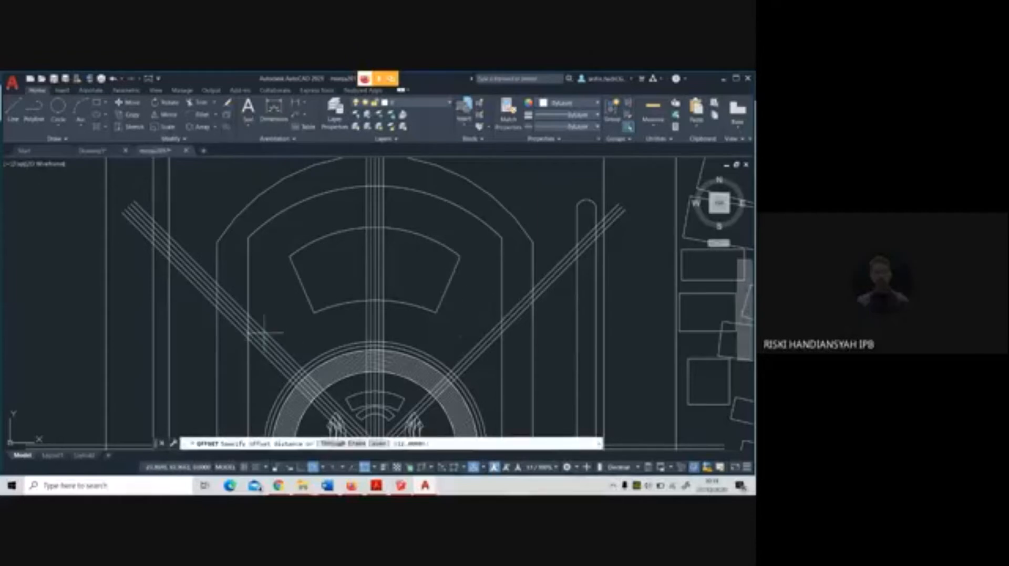
{"action": "scroll", "coordinate": [263, 333], "scroll_direction": "up", "scroll_amount": 5}
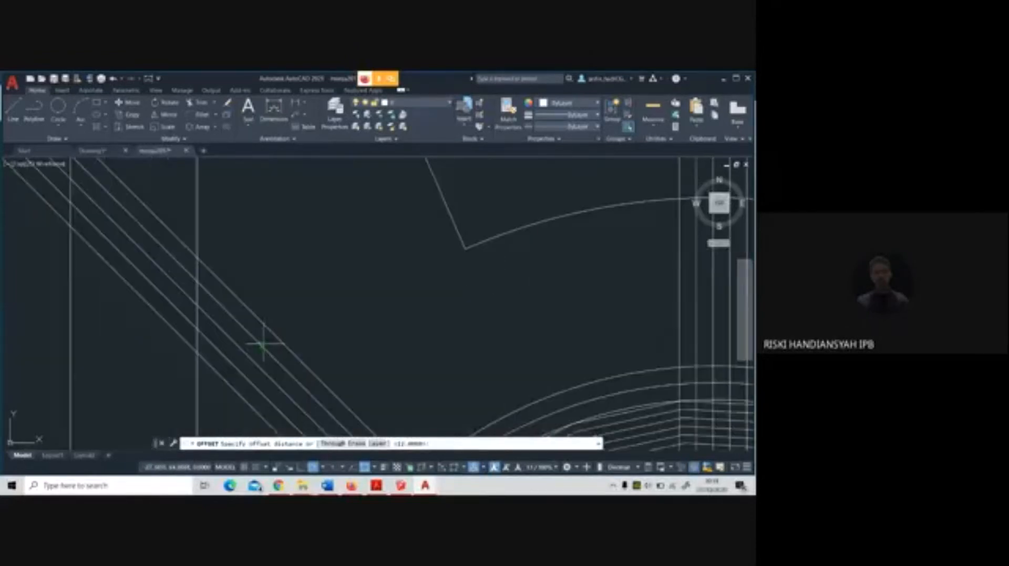
{"action": "left_click", "coordinate": [268, 339]}
{"action": "left_click", "coordinate": [269, 336]}
{"action": "scroll", "coordinate": [269, 336], "scroll_direction": "down", "scroll_amount": 5}
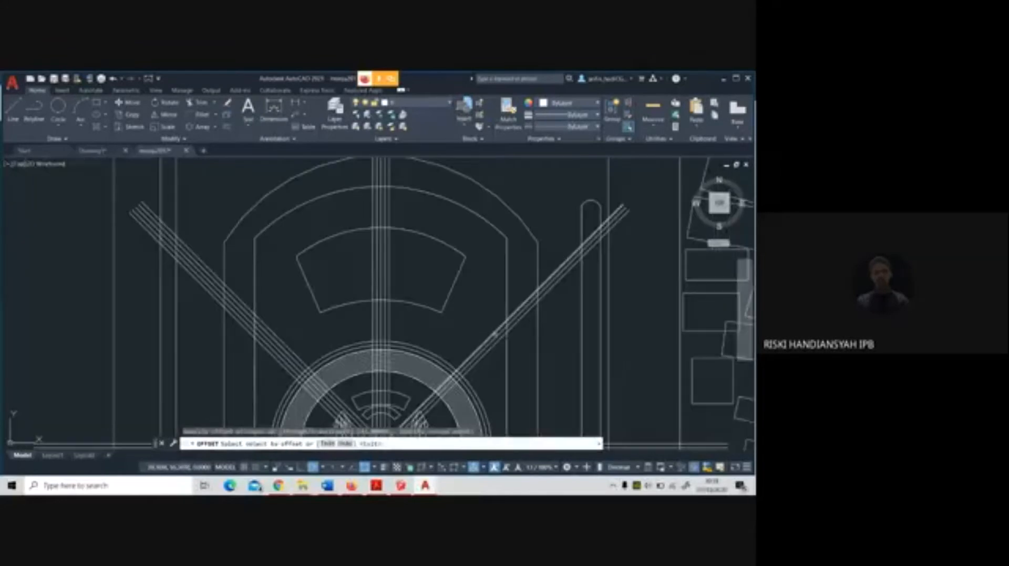
{"action": "left_click", "coordinate": [496, 335]}
{"action": "left_click", "coordinate": [473, 315]}
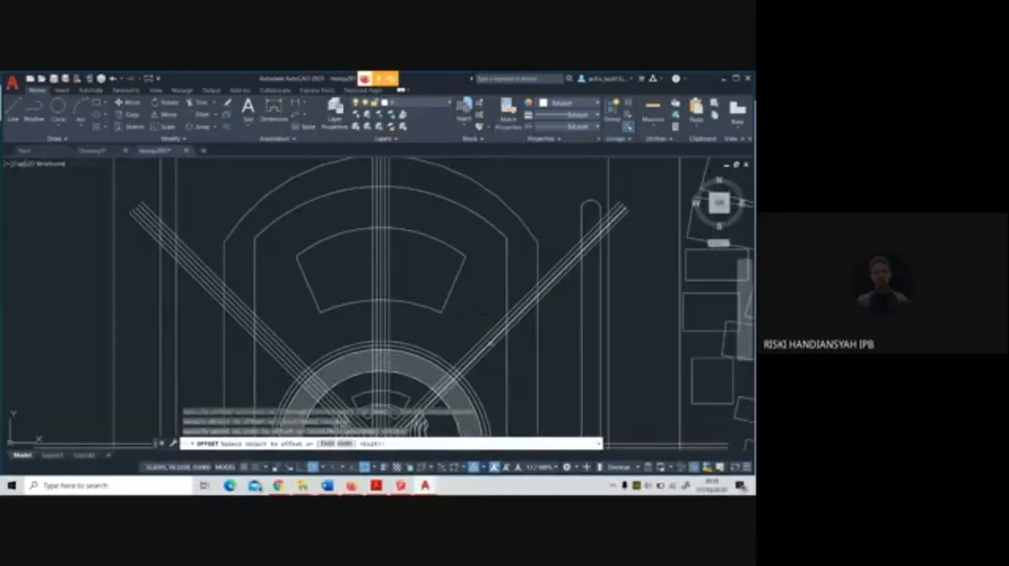
{"action": "left_click", "coordinate": [491, 345]}
{"action": "left_click", "coordinate": [507, 369]}
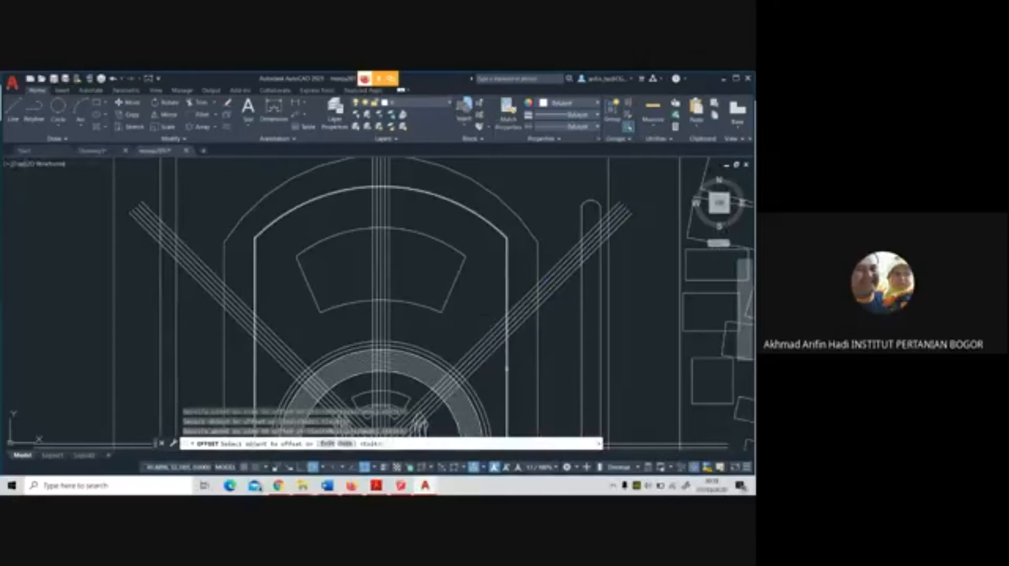
{"action": "key", "text": "Return"}
{"action": "scroll", "coordinate": [473, 336], "scroll_direction": "down", "scroll_amount": 4}
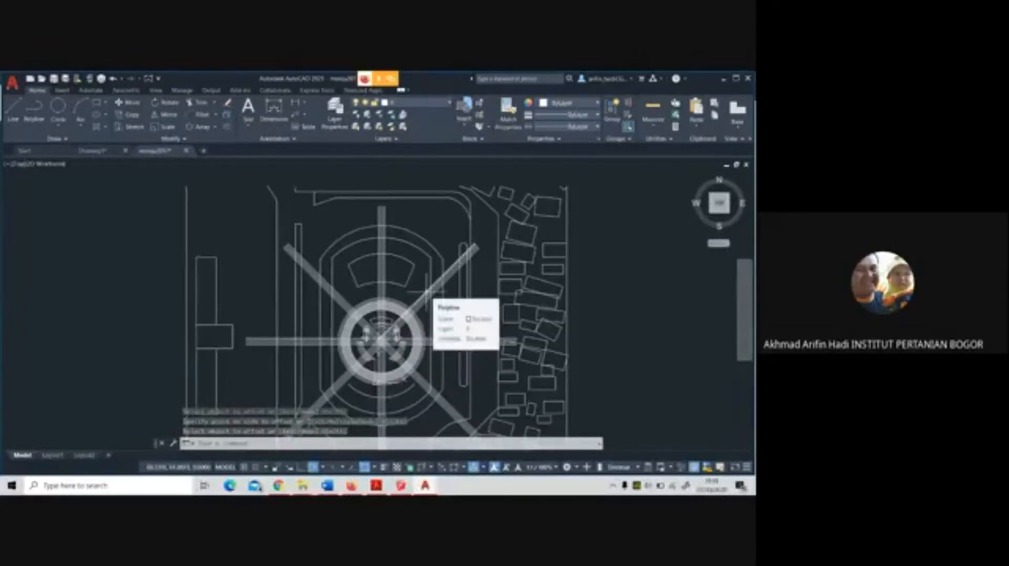
Fillet the fan-shaped segment's upper-left corner with a small radius picked between two points at that corner
{"action": "scroll", "coordinate": [368, 250], "scroll_direction": "up", "scroll_amount": 2}
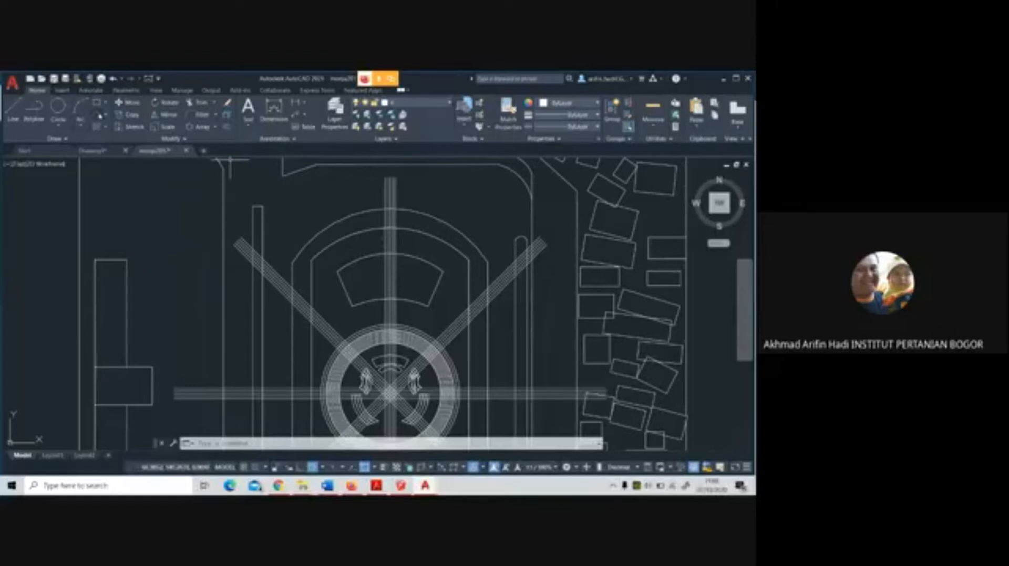
{"action": "left_click", "coordinate": [216, 115]}
{"action": "left_click", "coordinate": [213, 130]}
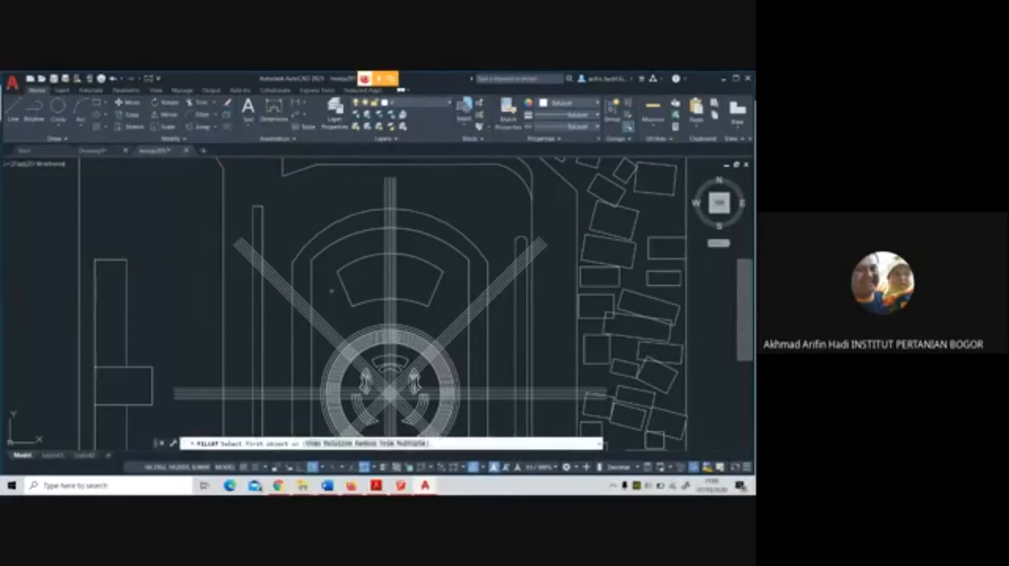
{"action": "scroll", "coordinate": [399, 285], "scroll_direction": "up", "scroll_amount": 5}
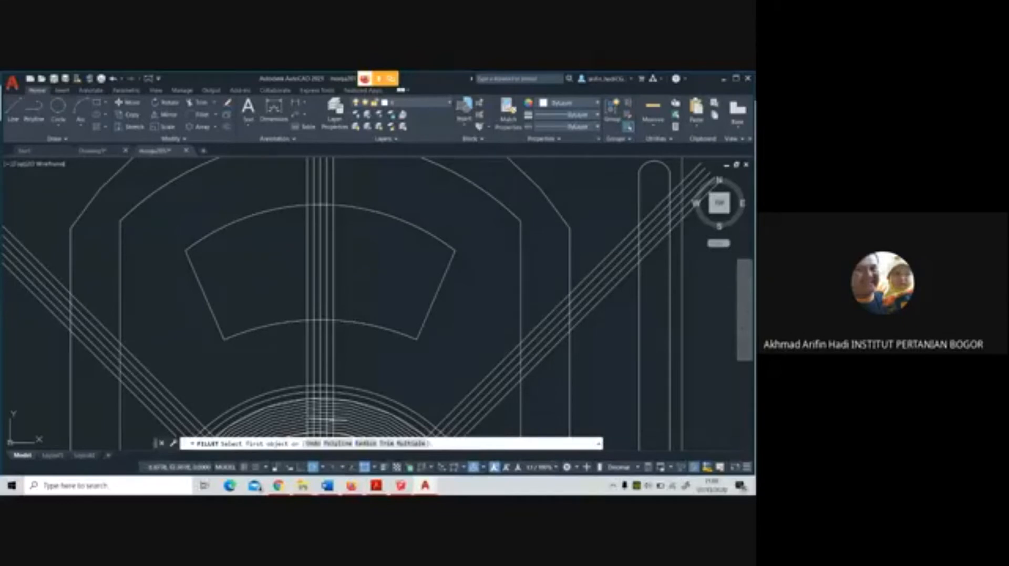
{"action": "left_click", "coordinate": [366, 443]}
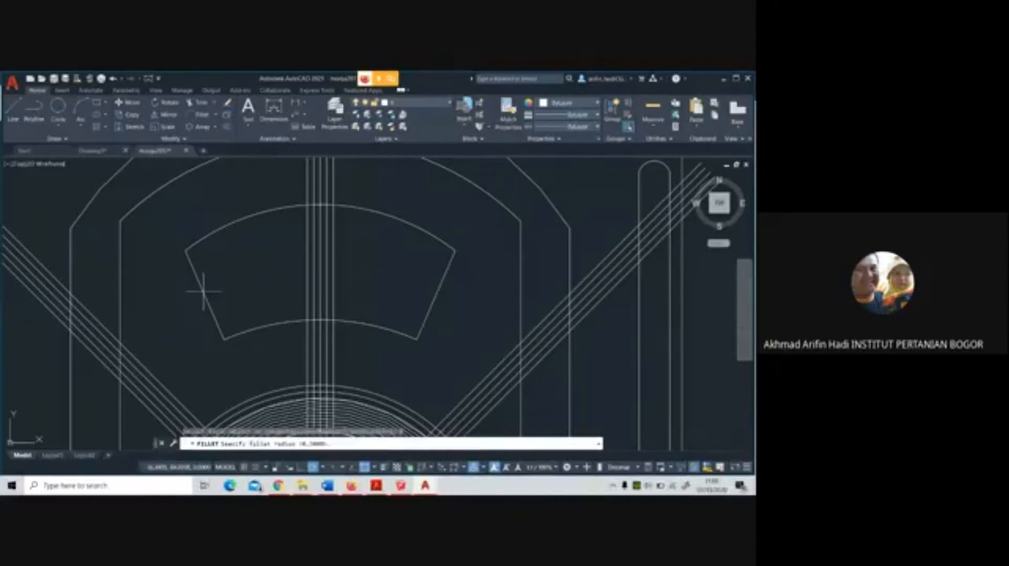
{"action": "left_click", "coordinate": [184, 249]}
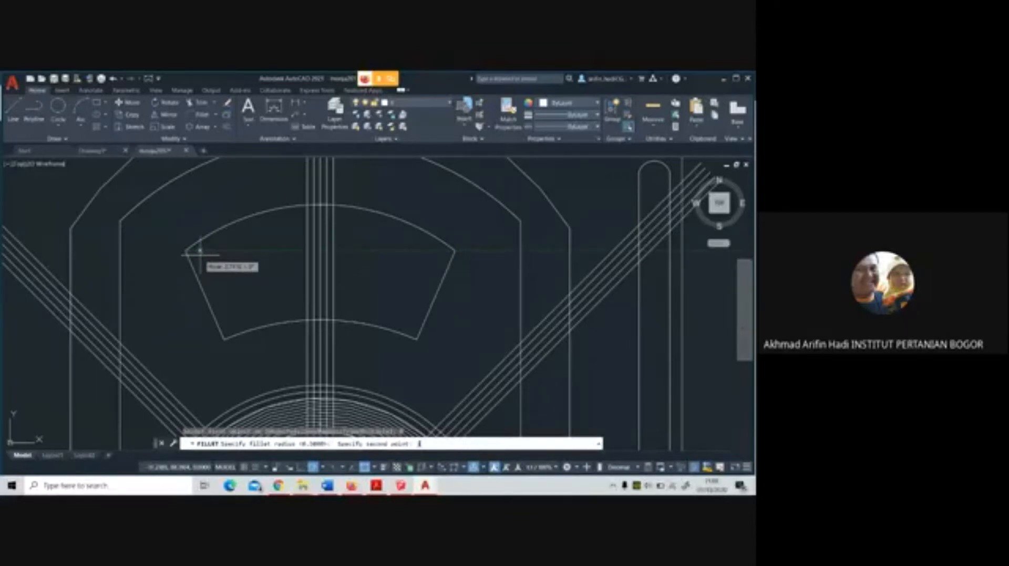
{"action": "left_click", "coordinate": [200, 255]}
{"action": "left_click", "coordinate": [191, 262]}
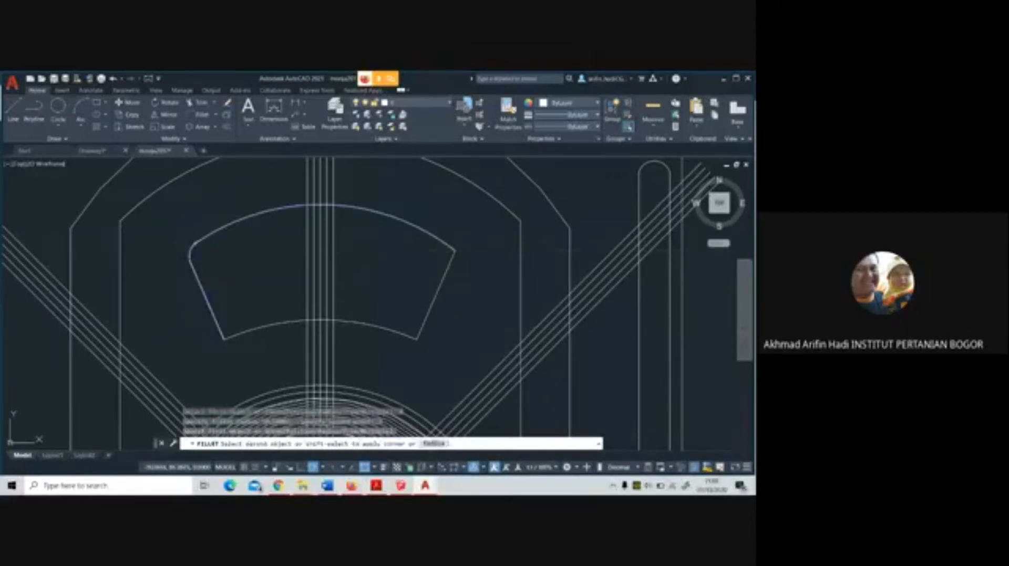
{"action": "left_click", "coordinate": [199, 243]}
Try to fillet the fan-shaped segment's lower-left corner between its slanted side and lower arc with the same radius
{"action": "key", "text": "Return"}
{"action": "left_click", "coordinate": [219, 327]}
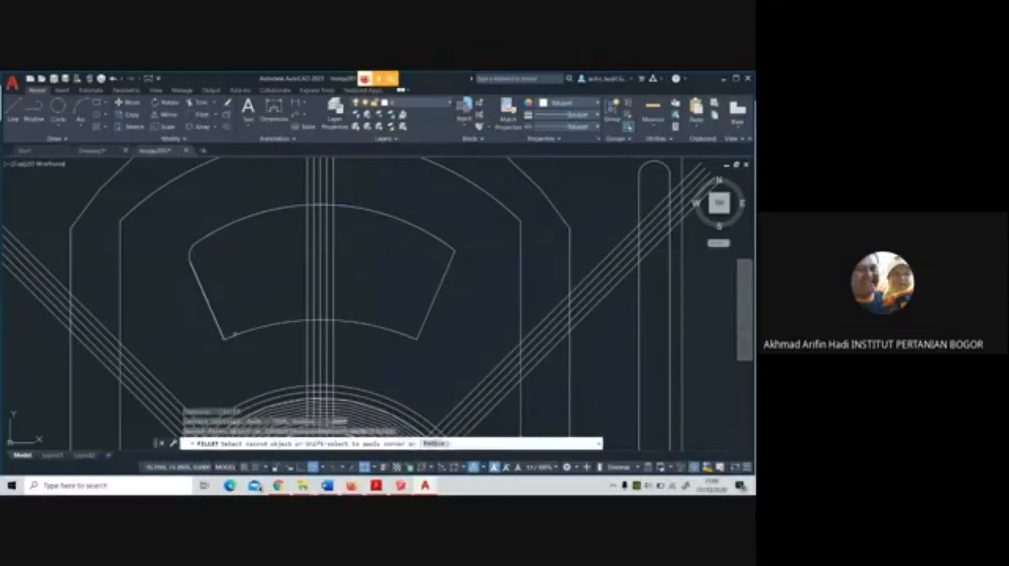
{"action": "left_click", "coordinate": [236, 333]}
{"action": "key", "text": "Return"}
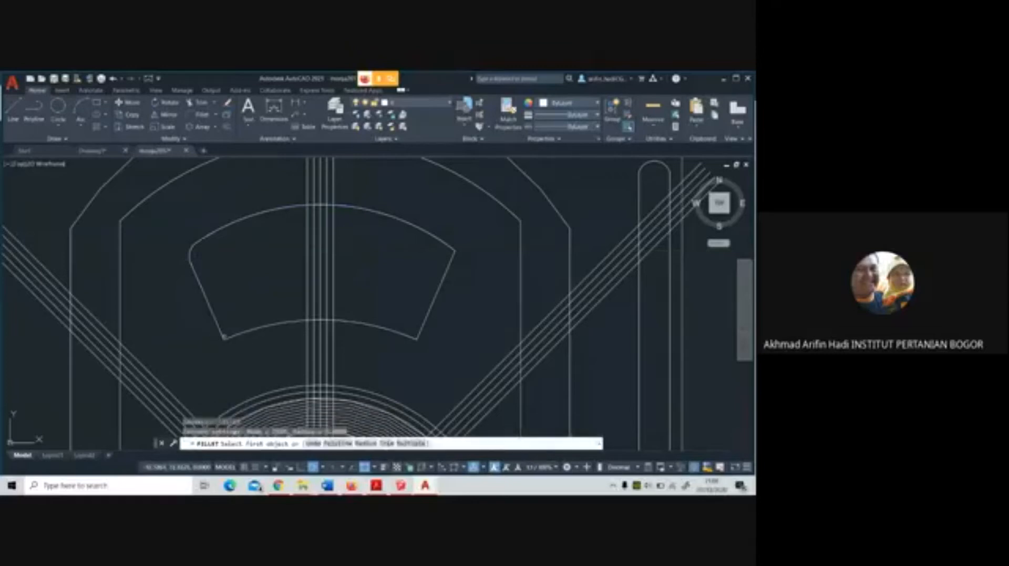
{"action": "left_click", "coordinate": [221, 333]}
{"action": "left_click", "coordinate": [230, 337]}
Specify the fillet radius again and retry rounding the fan-shaped segment's lower-left corner
{"action": "key", "text": "Return"}
{"action": "left_click", "coordinate": [361, 445]}
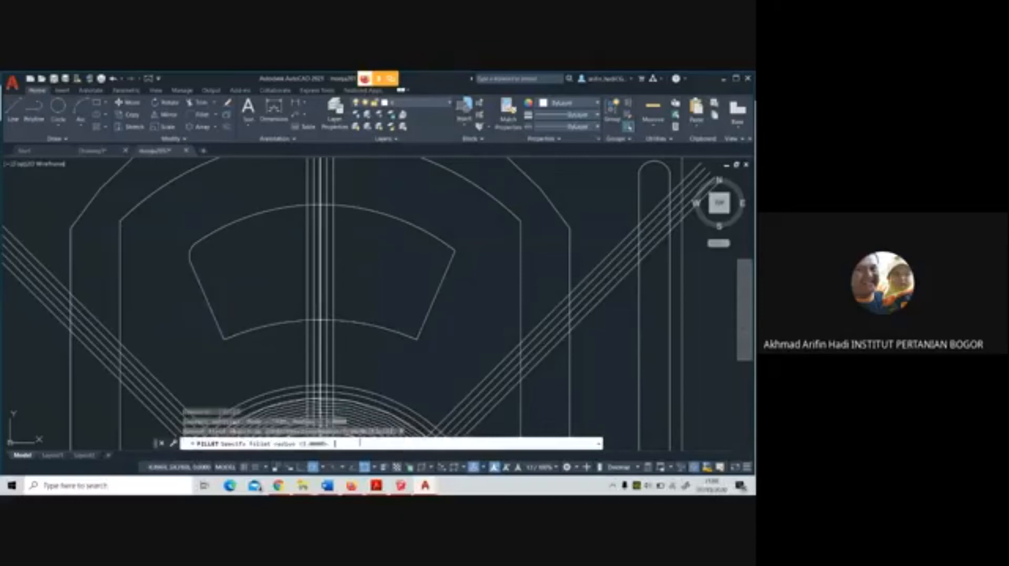
{"action": "key", "text": "Return"}
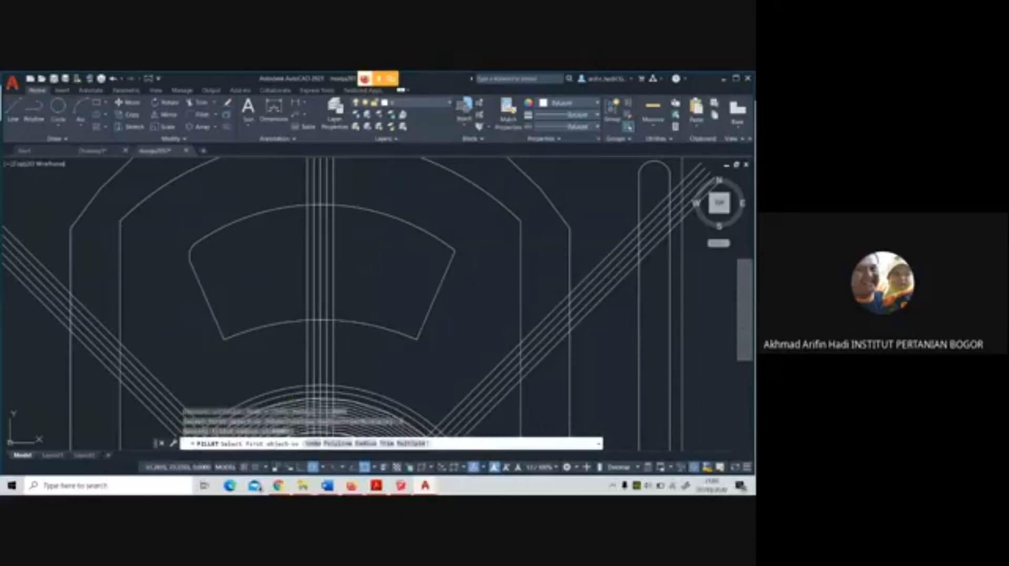
{"action": "left_click", "coordinate": [235, 334]}
{"action": "left_click", "coordinate": [231, 337]}
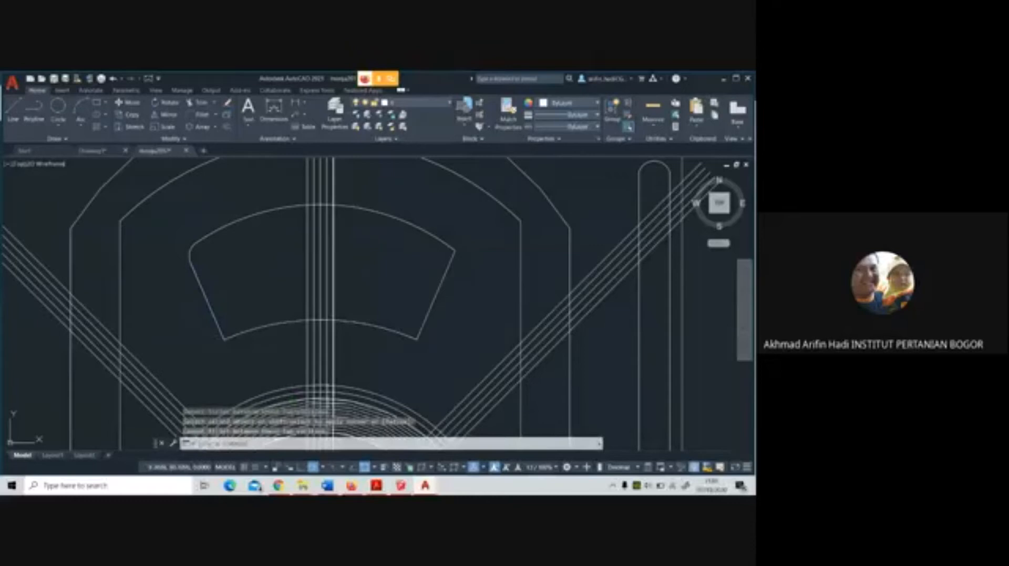
Pick a fillet radius from two points near the fan-shaped segment's lower-left corner and try to fillet that corner
{"action": "key", "text": "Return"}
{"action": "left_click", "coordinate": [361, 445]}
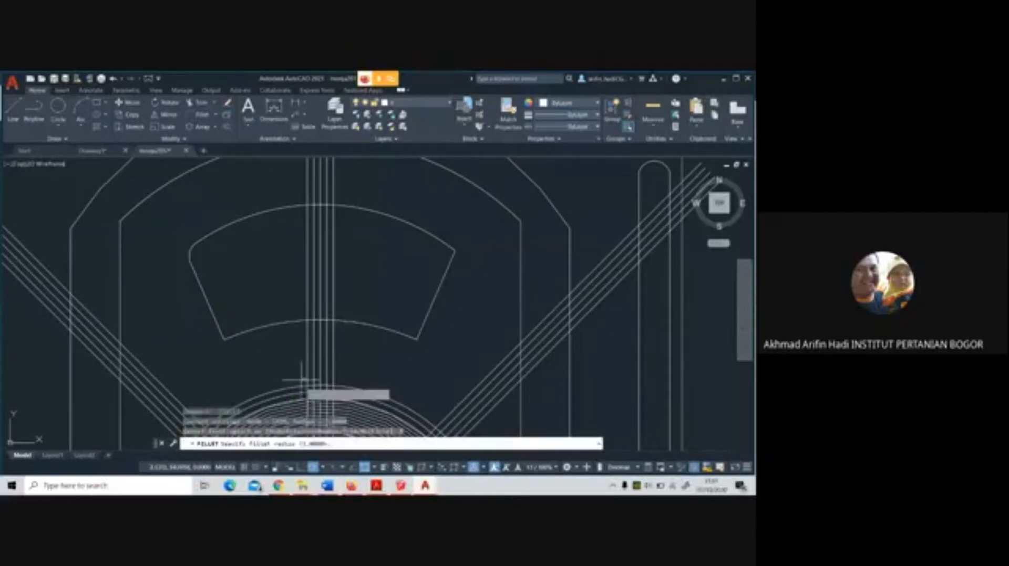
{"action": "left_click", "coordinate": [225, 338]}
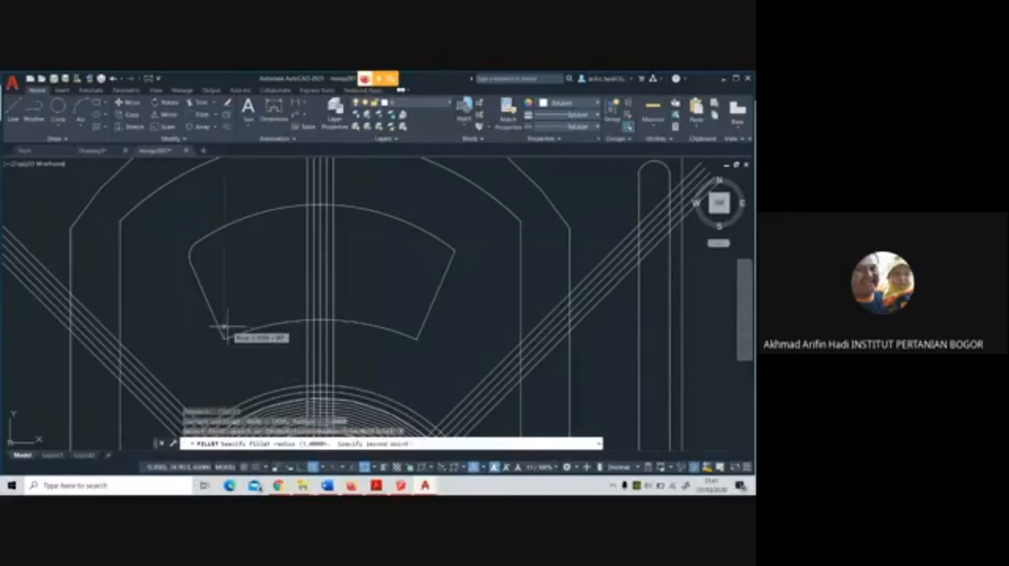
{"action": "left_click", "coordinate": [226, 327]}
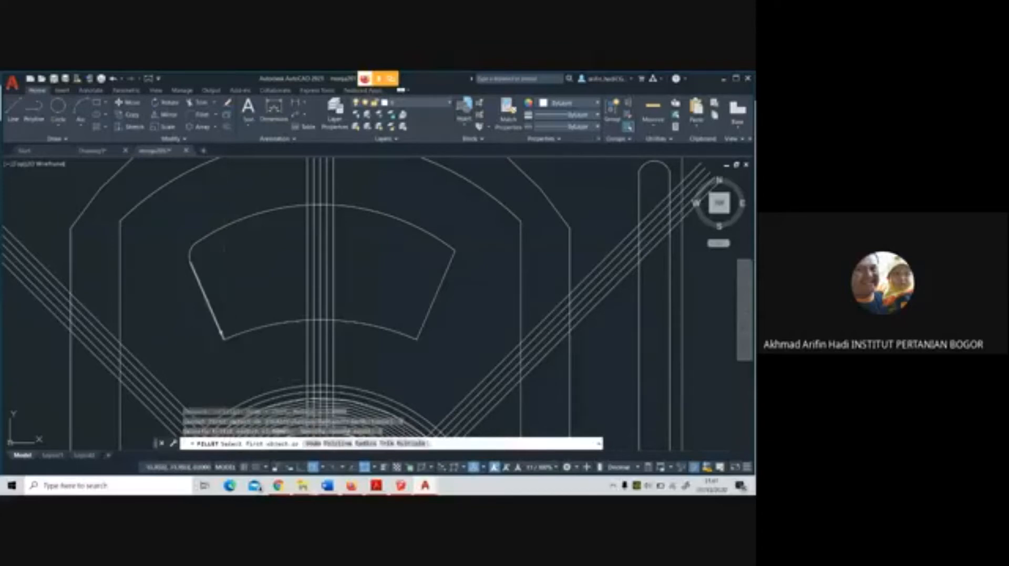
{"action": "left_click", "coordinate": [218, 331]}
{"action": "left_click", "coordinate": [236, 332]}
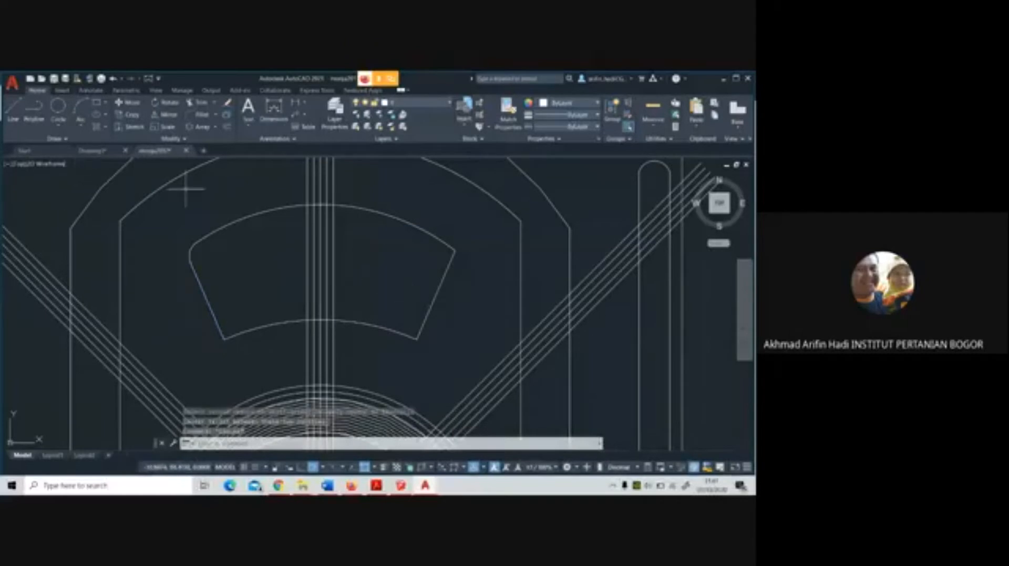
Undo the fillet operations on the fan-shaped segment
{"action": "key", "text": "ctrl+z"}
{"action": "key", "text": "ctrl+z"}
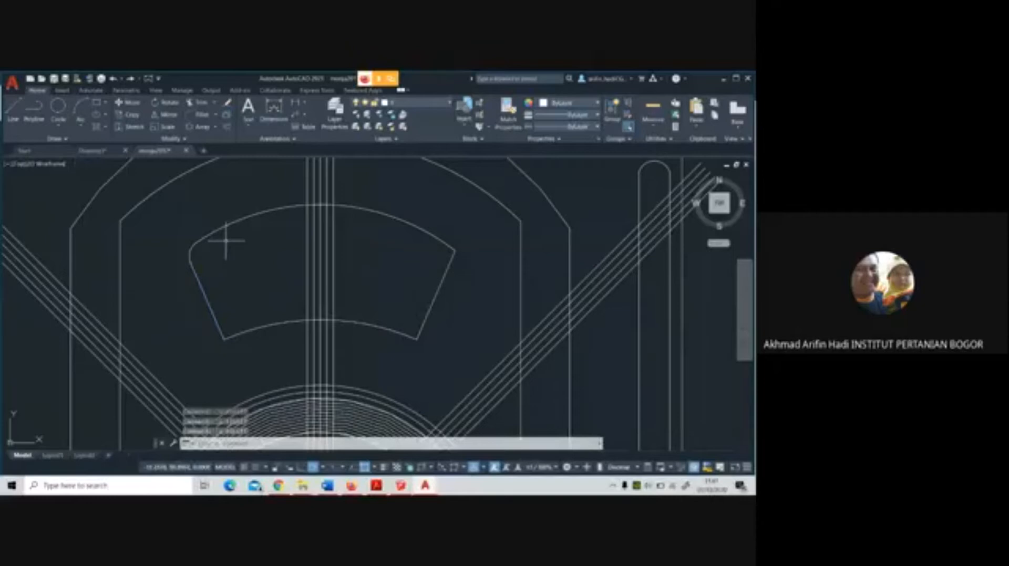
{"action": "key", "text": "ctrl+z"}
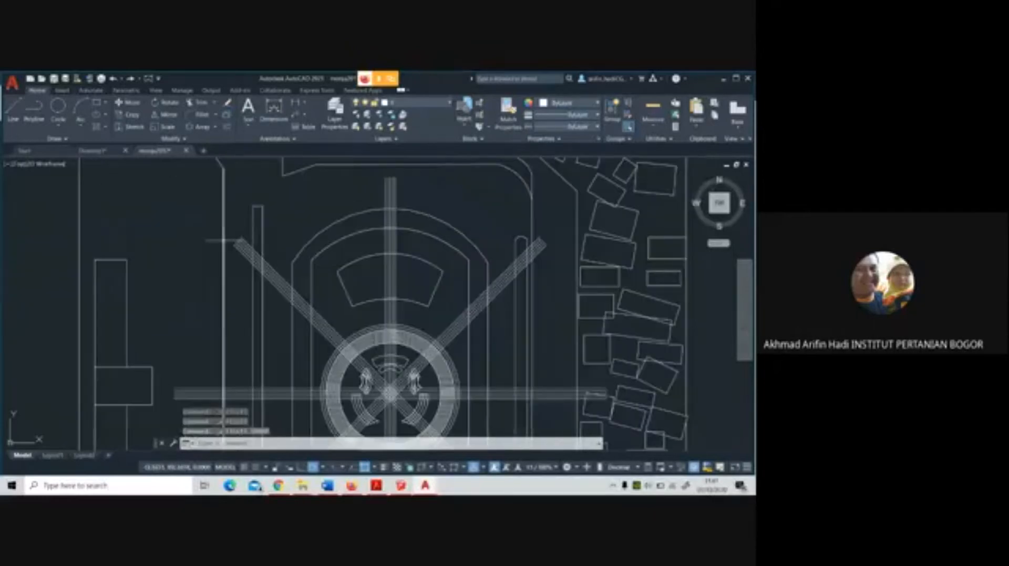
Start a polyline down the fan-shaped segment's left slanted side and switch to arc mode to round the lower-left corner
{"action": "scroll", "coordinate": [422, 268], "scroll_direction": "up", "scroll_amount": 4}
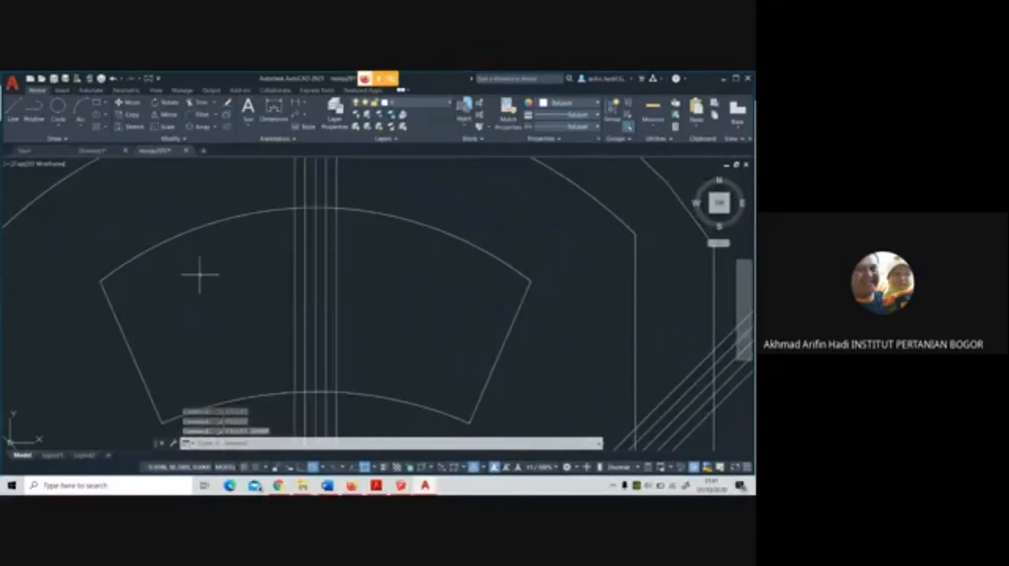
{"action": "scroll", "coordinate": [203, 272], "scroll_direction": "down", "scroll_amount": 2}
{"action": "middle_click_drag", "start_coordinate": [245, 272], "coordinate": [272, 242]}
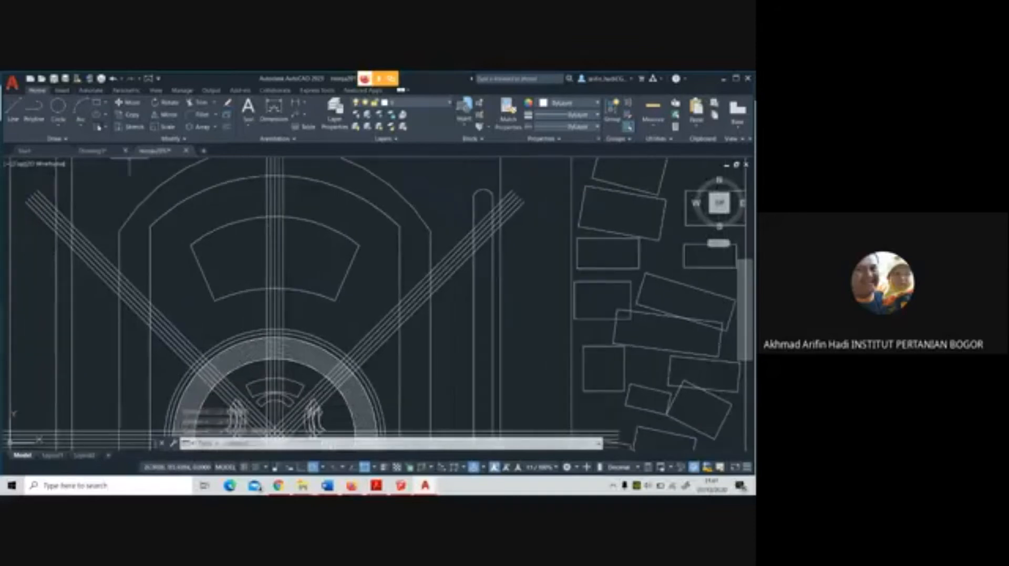
{"action": "left_click", "coordinate": [33, 110]}
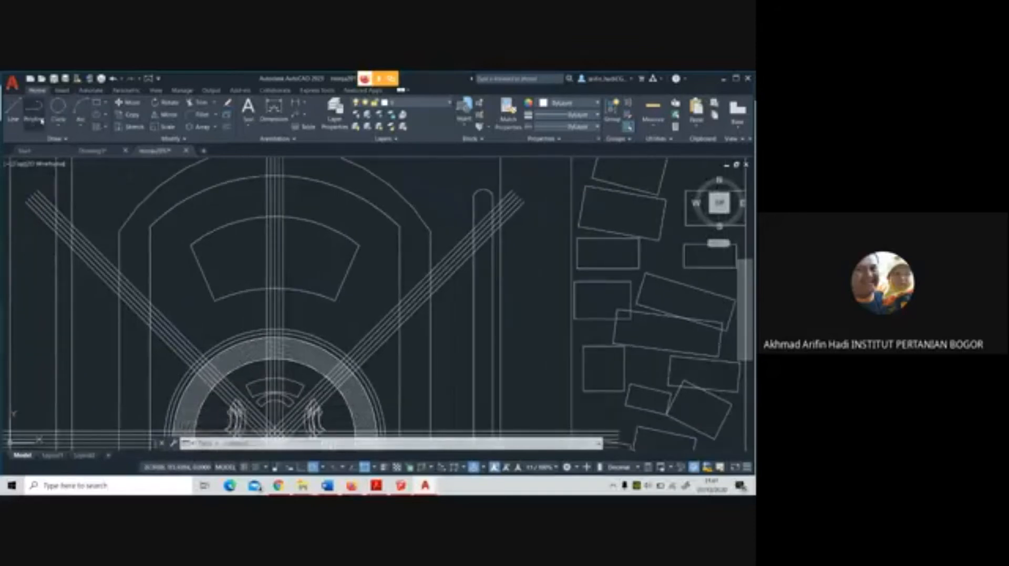
{"action": "scroll", "coordinate": [239, 271], "scroll_direction": "up", "scroll_amount": 4}
{"action": "scroll", "coordinate": [230, 270], "scroll_direction": "down", "scroll_amount": 2}
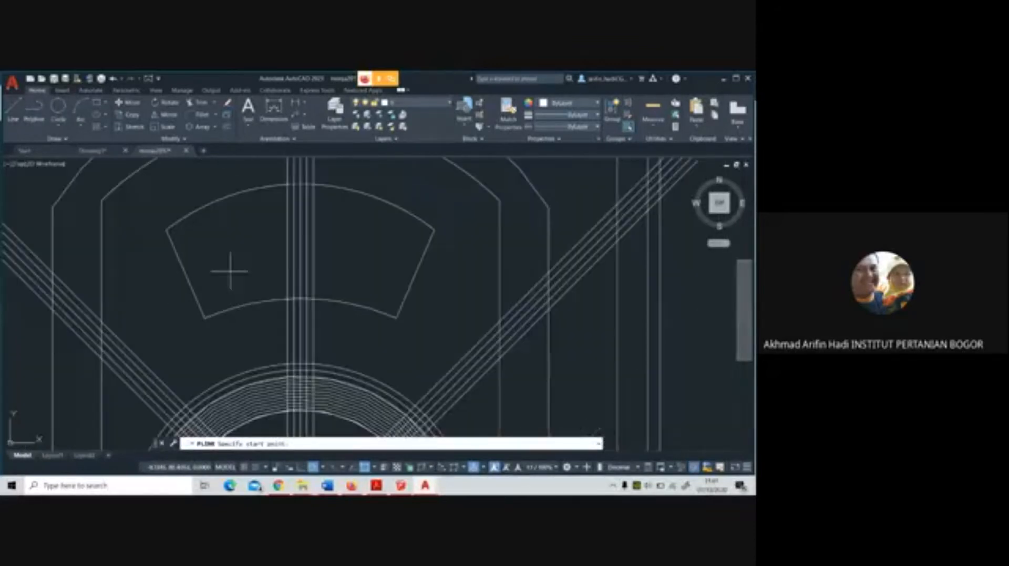
{"action": "left_click", "coordinate": [178, 257]}
{"action": "left_click", "coordinate": [193, 290]}
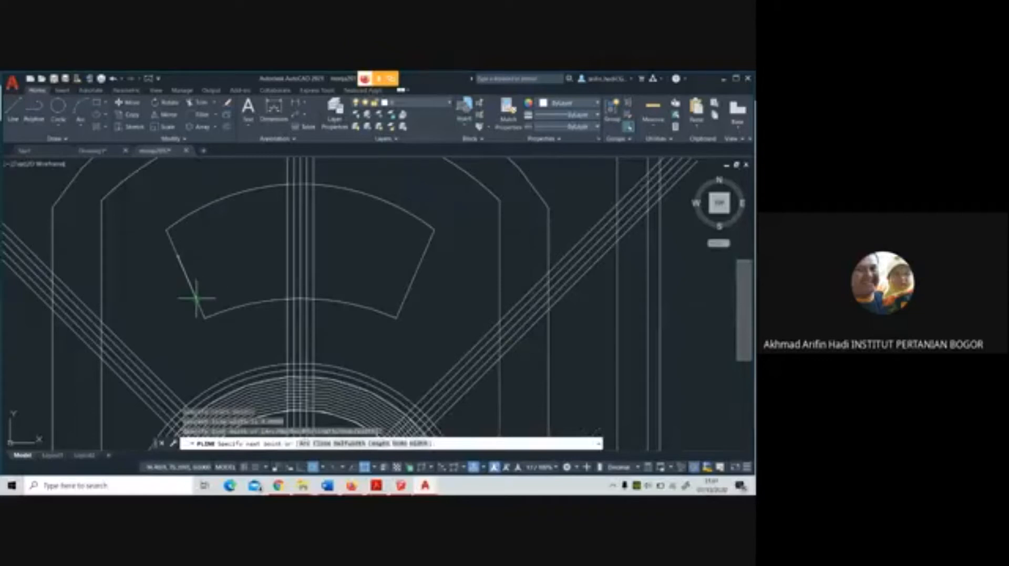
{"action": "type", "text": "a"}
{"action": "key", "text": "Return"}
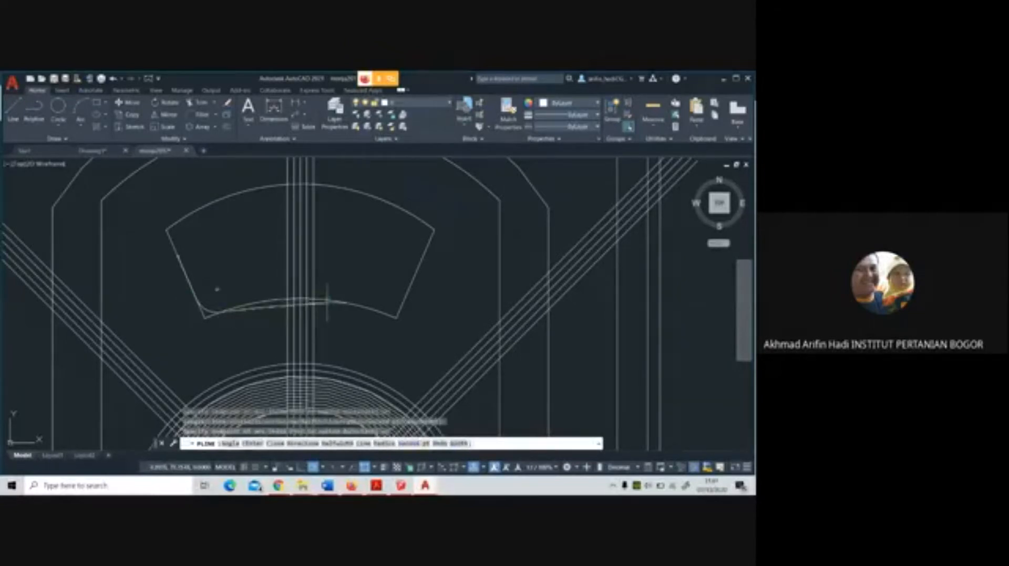
Try to continue the polyline along the fan-shaped segment's lower arc using the arc's included-angle option
{"action": "type", "text": "a"}
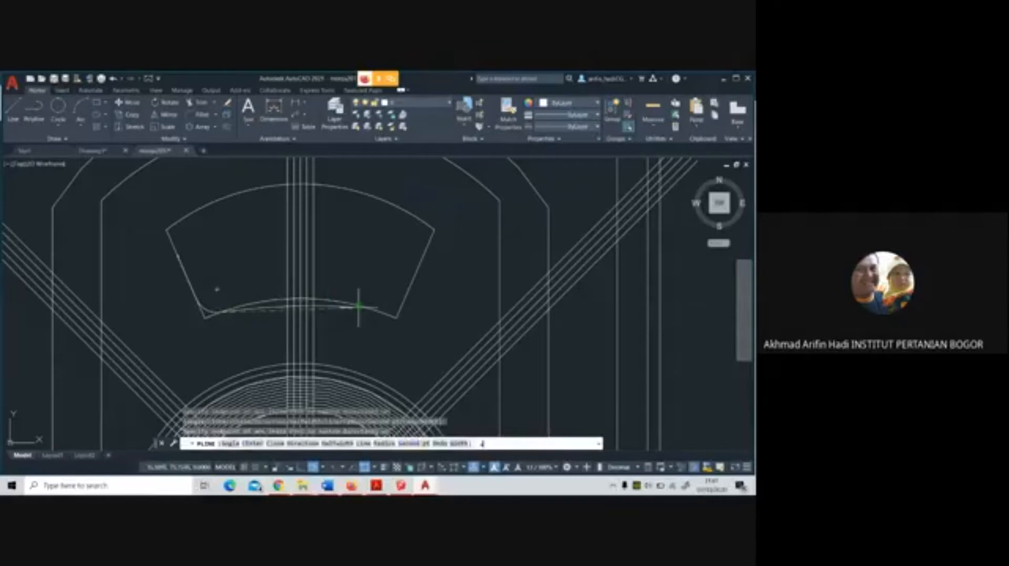
{"action": "key", "text": "Return"}
{"action": "type", "text": "s"}
{"action": "key", "text": "Return"}
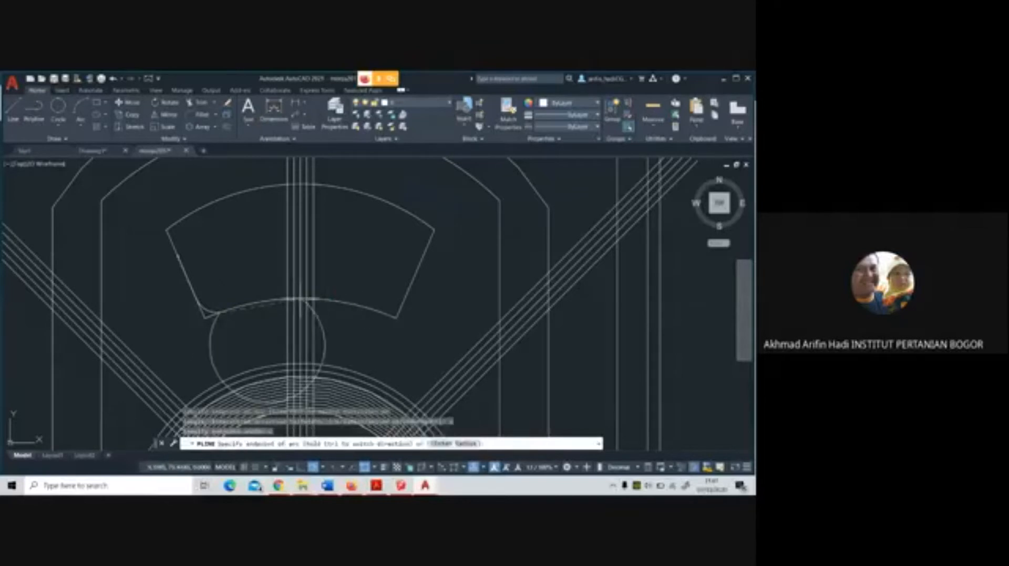
{"action": "left_click", "coordinate": [323, 300]}
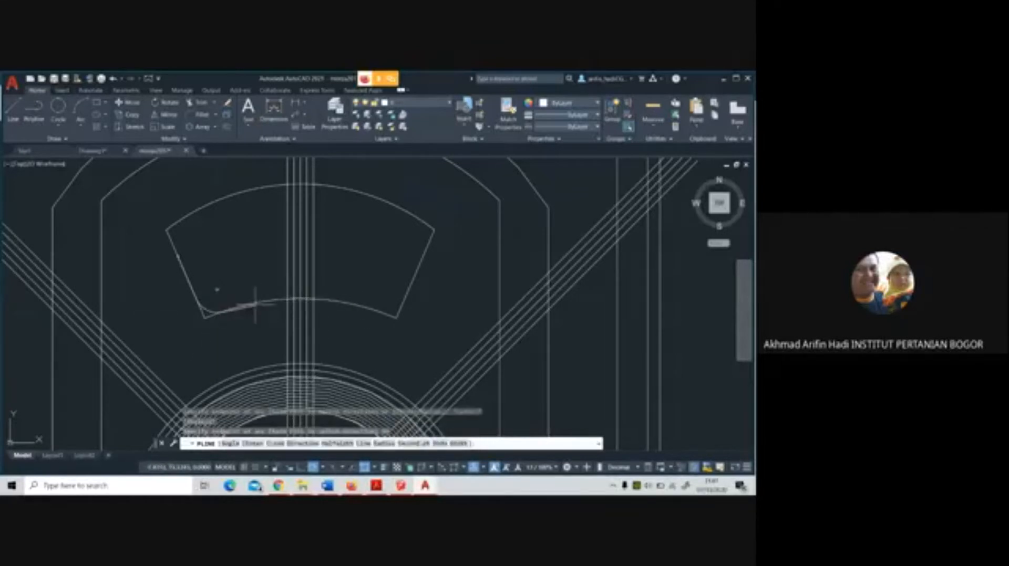
Try to continue the polyline along the fan-shaped segment's lower arc by defining the arc through a second point near the lower-right corner
{"action": "left_click", "coordinate": [415, 444]}
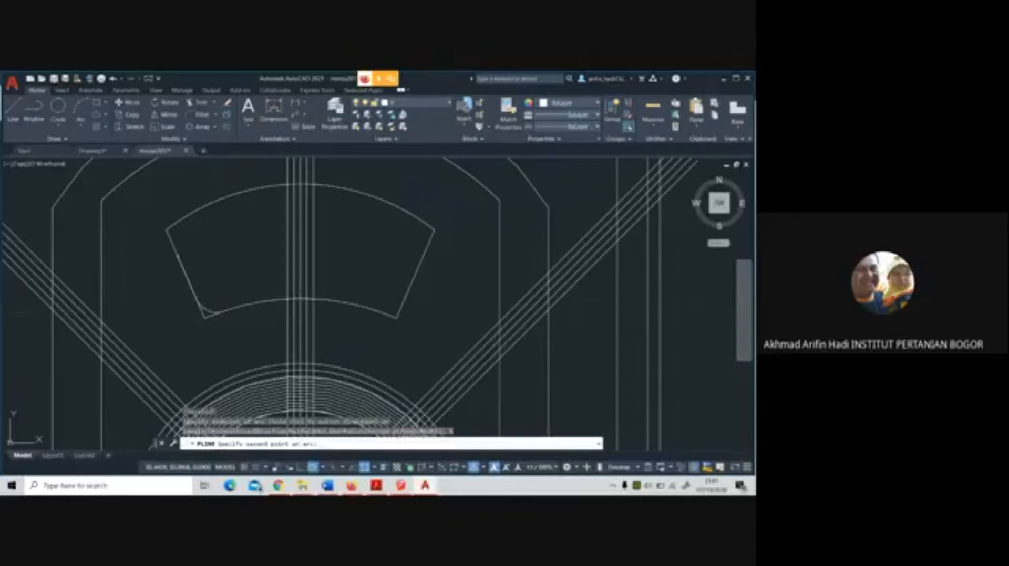
{"action": "left_click", "coordinate": [374, 313]}
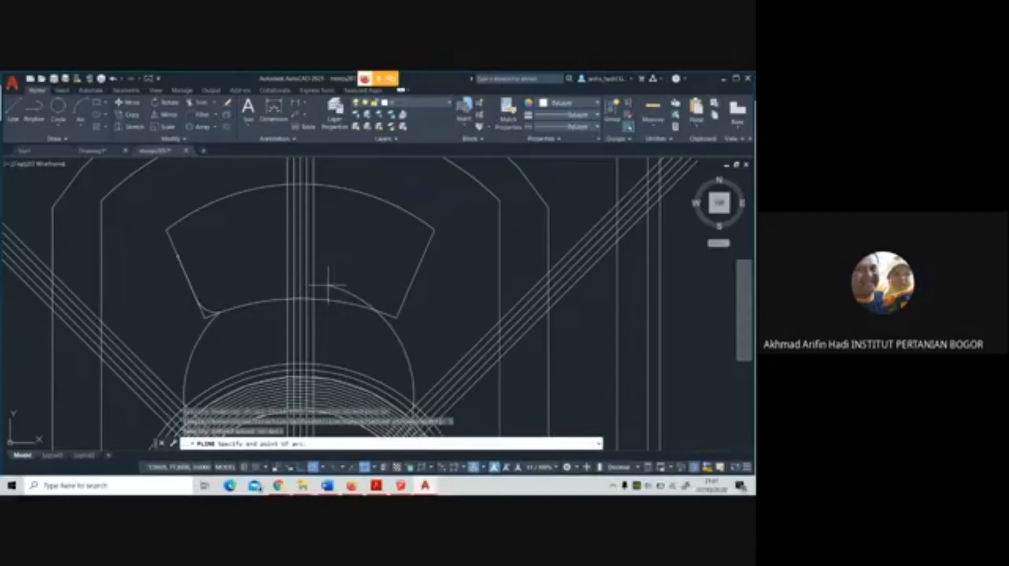
{"action": "key", "text": "Return"}
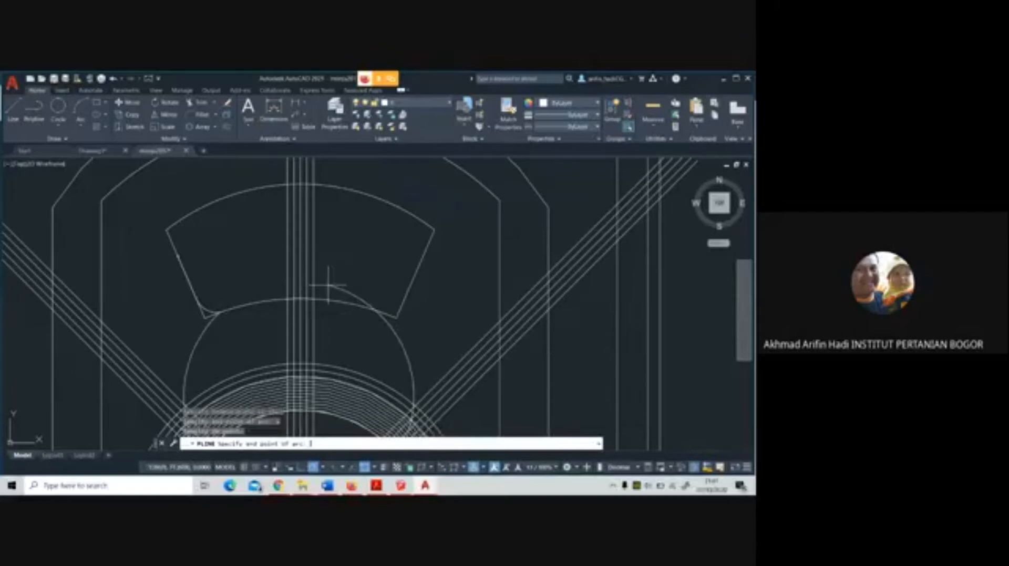
{"action": "left_click", "coordinate": [329, 286]}
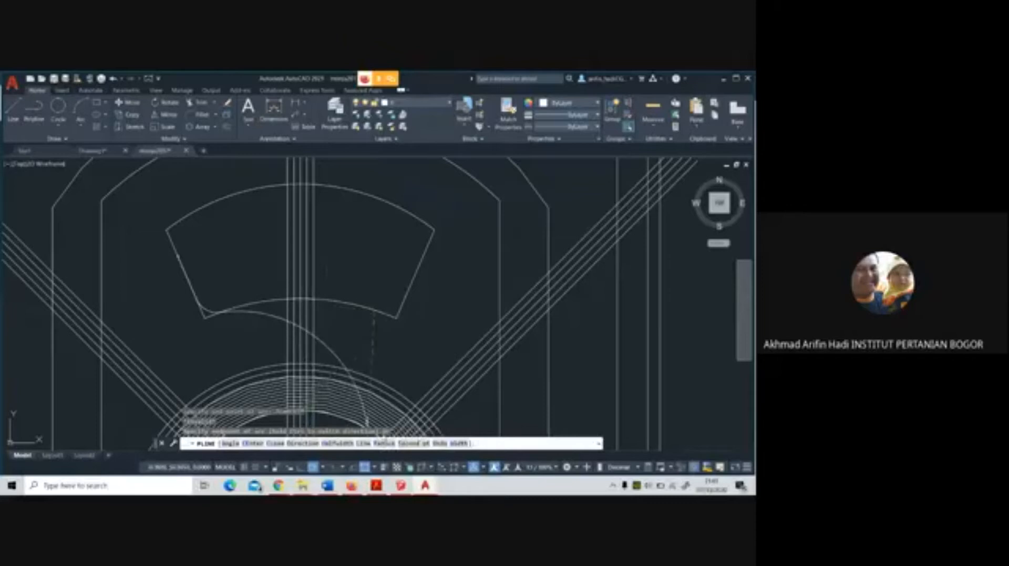
Extend the polyline with a short straight segment along the lower arc and an arc to its middle, then end it
{"action": "left_click", "coordinate": [364, 444]}
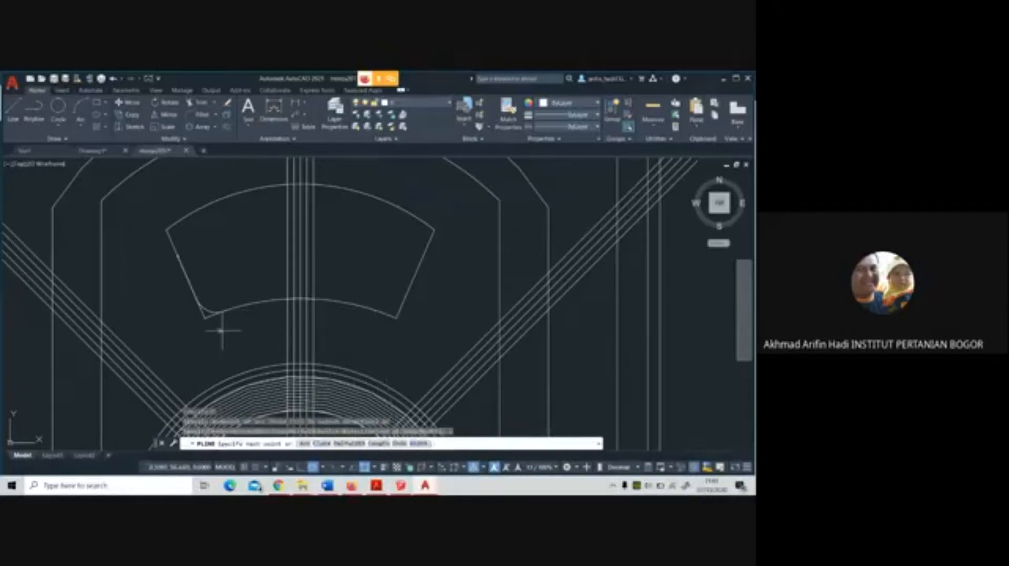
{"action": "left_click", "coordinate": [245, 305]}
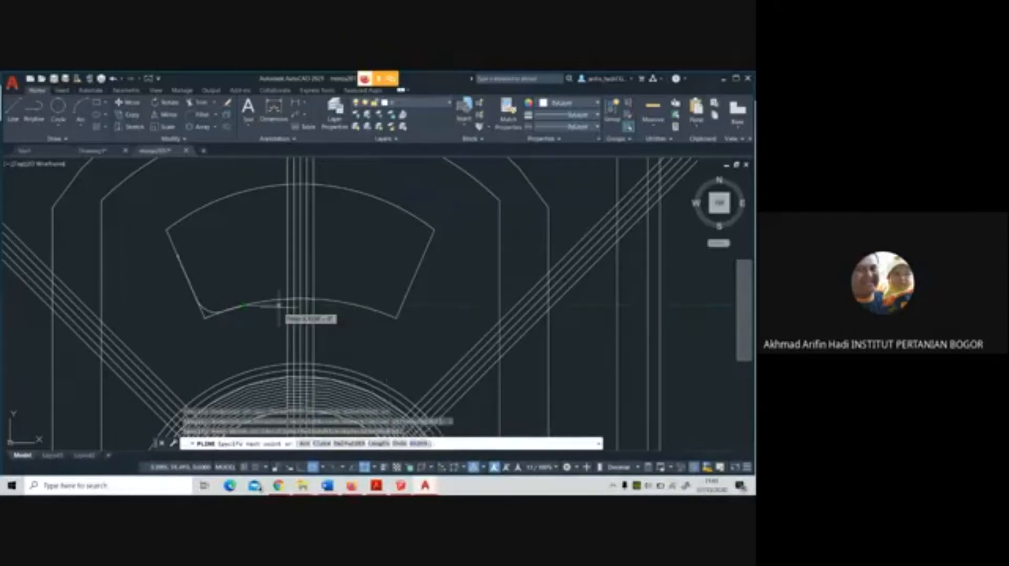
{"action": "type", "text": "a"}
{"action": "key", "text": "Return"}
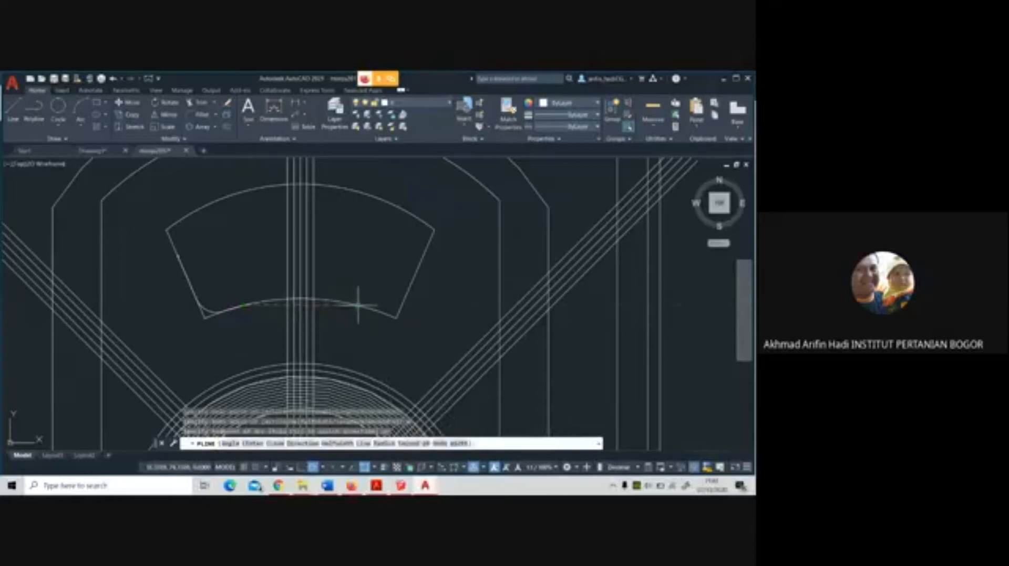
{"action": "left_click", "coordinate": [304, 298]}
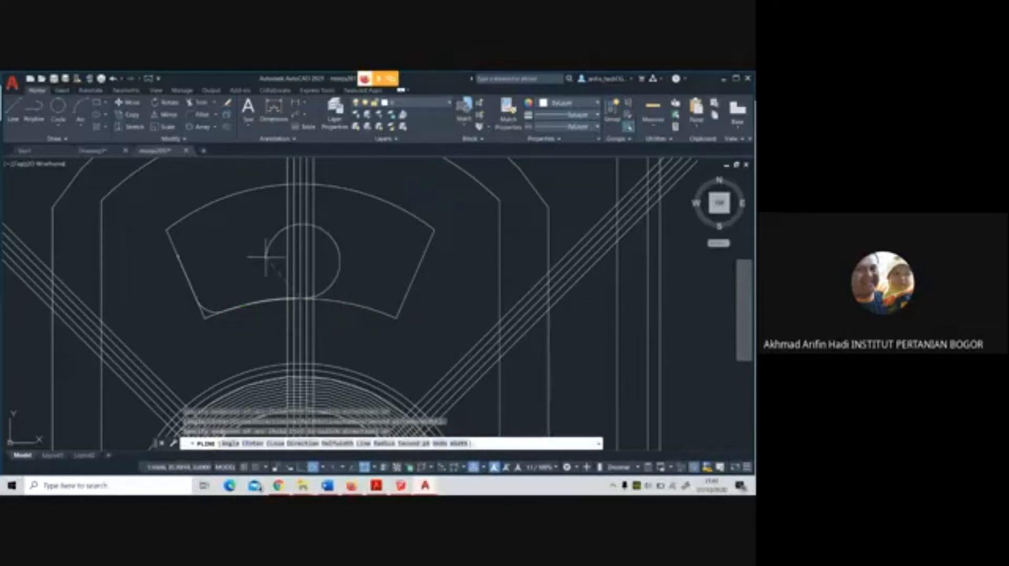
{"action": "key", "text": "Return"}
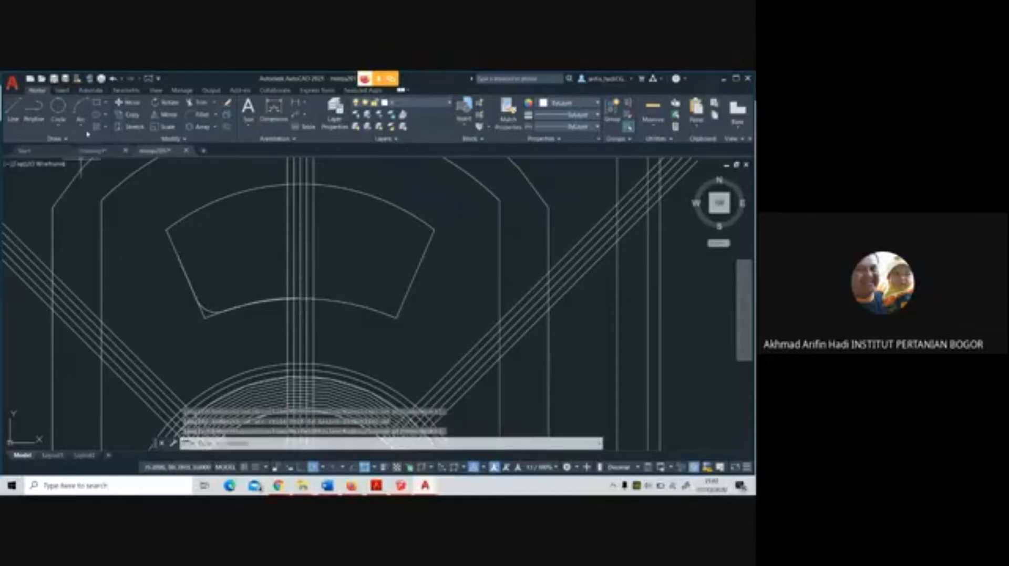
Draw a polyline up the fan-shaped segment's left side that rounds the upper-left corner with arcs and ends at the upper arc's middle
{"action": "left_click", "coordinate": [31, 118]}
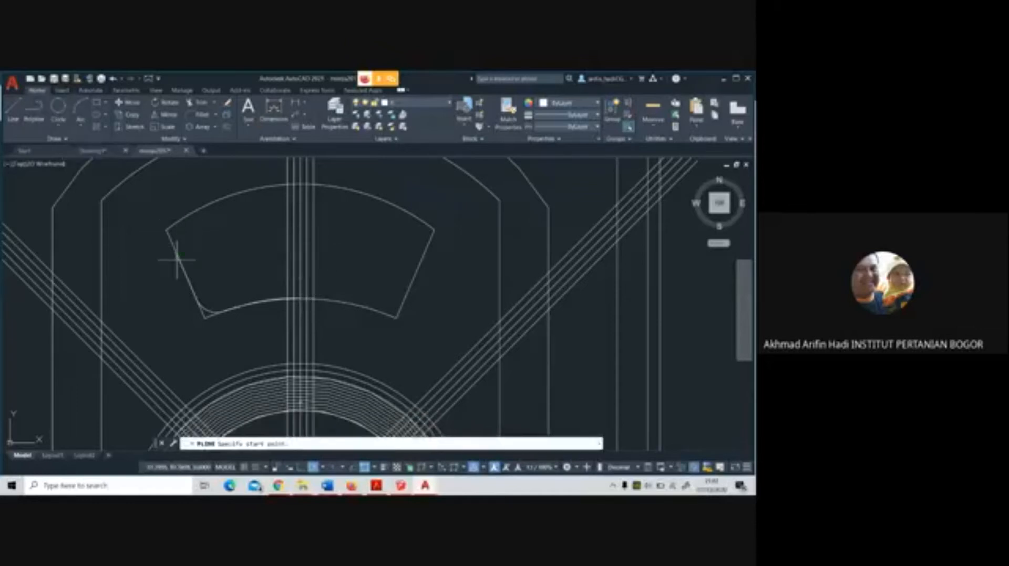
{"action": "left_click", "coordinate": [177, 259]}
{"action": "scroll", "coordinate": [171, 239], "scroll_direction": "up", "scroll_amount": 5}
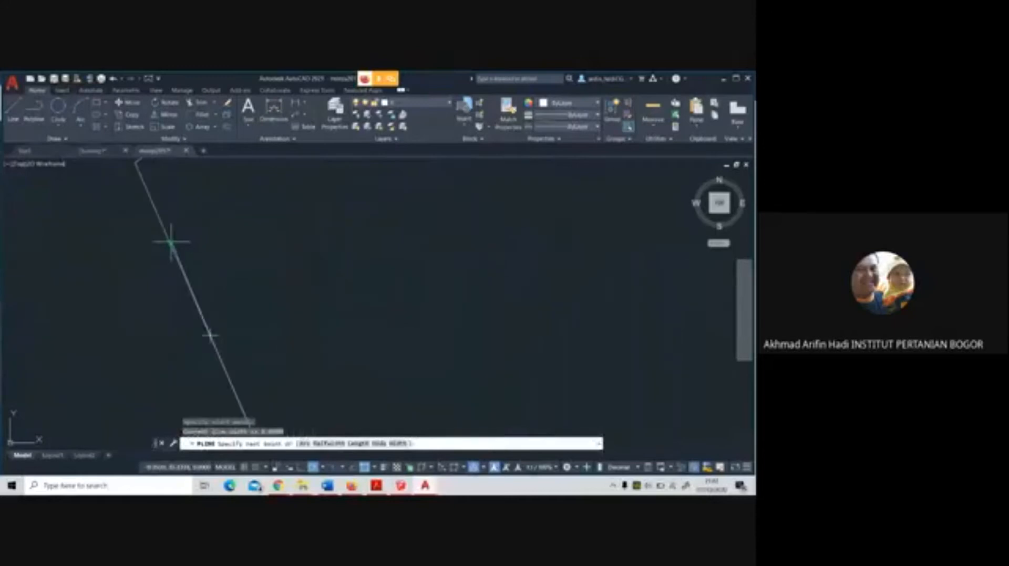
{"action": "left_click", "coordinate": [185, 278]}
{"action": "scroll", "coordinate": [185, 278], "scroll_direction": "down", "scroll_amount": 5}
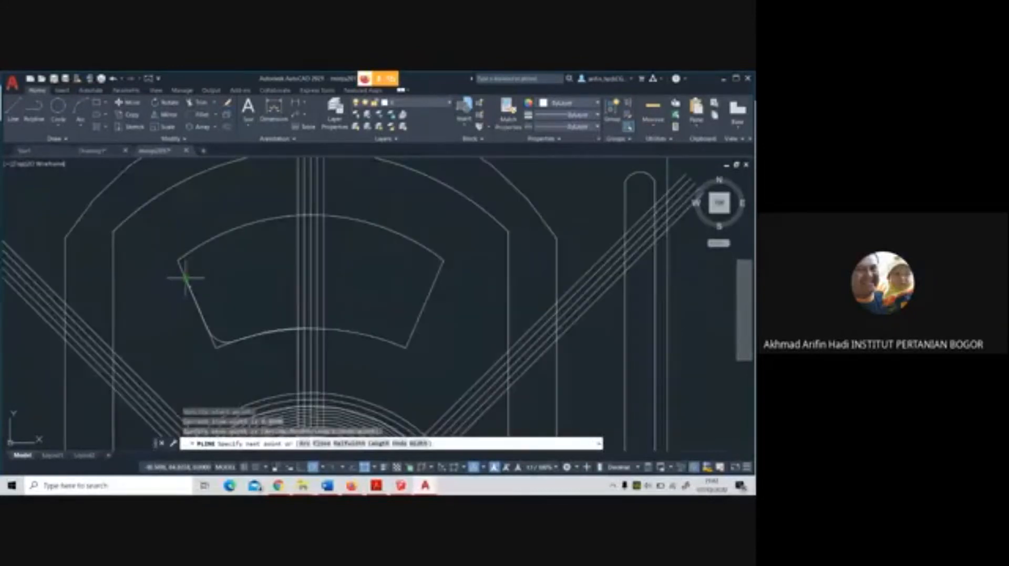
{"action": "type", "text": "a"}
{"action": "key", "text": "Return"}
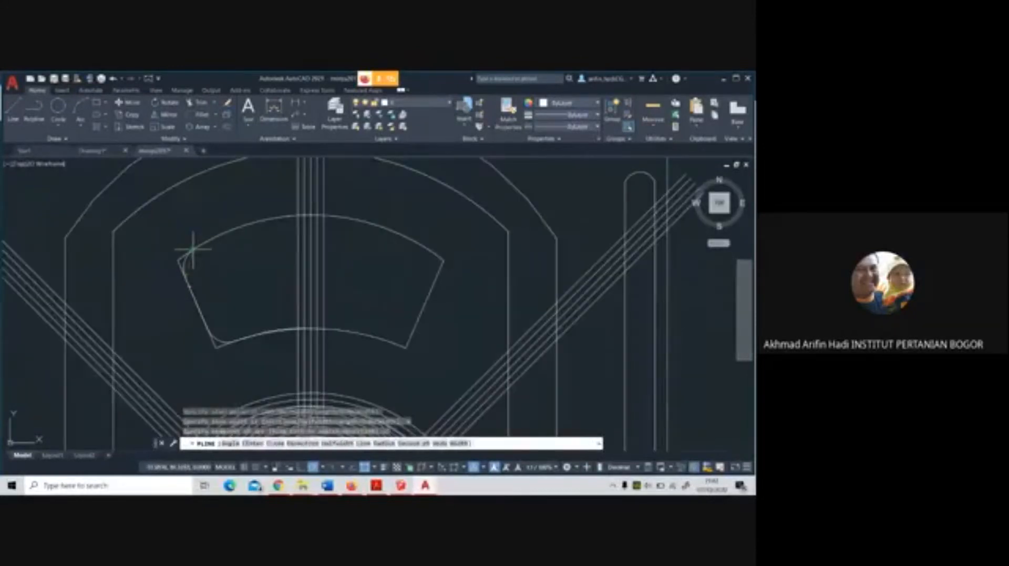
{"action": "left_click", "coordinate": [310, 215]}
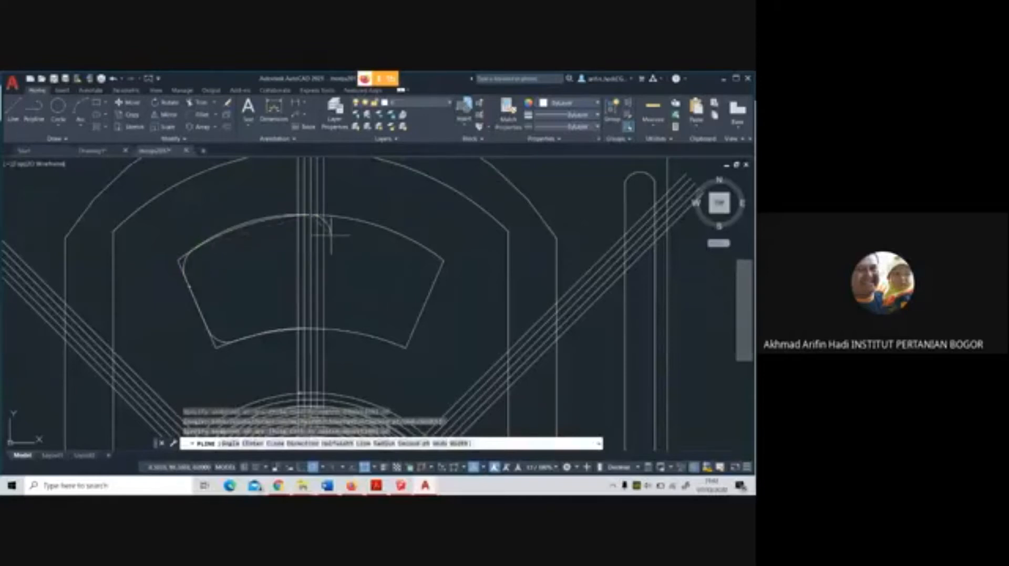
{"action": "key", "text": "Return"}
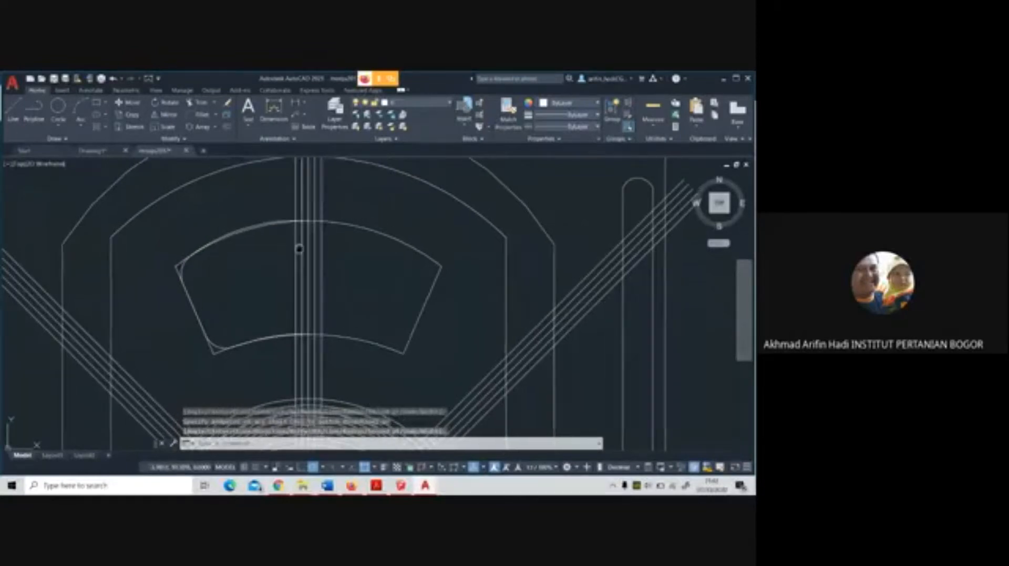
Delete both trial polylines that round the fan-shaped segment's upper-left and lower-left corners
{"action": "middle_click_drag", "start_coordinate": [298, 248], "coordinate": [274, 266]}
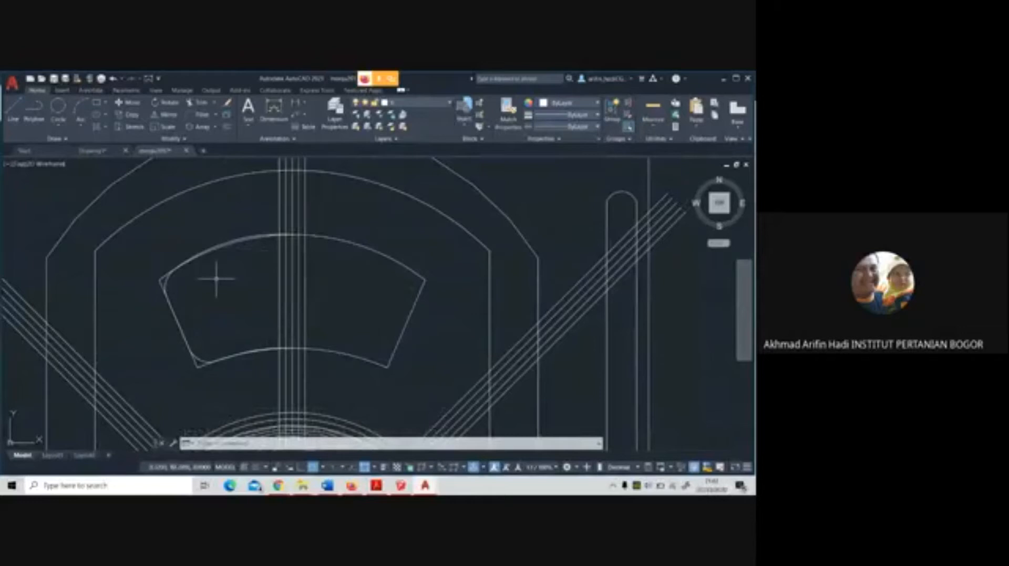
{"action": "left_click", "coordinate": [166, 282]}
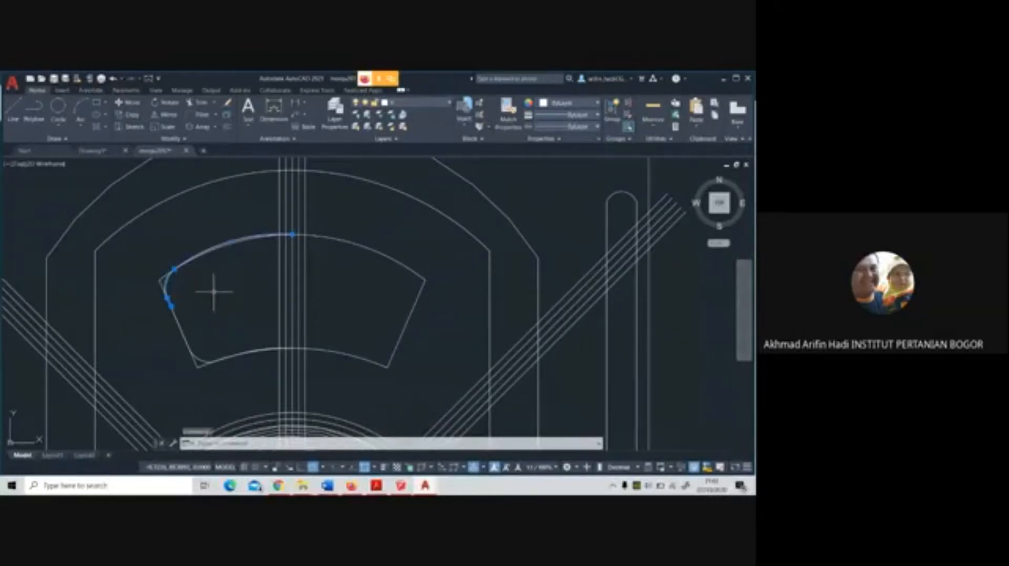
{"action": "key", "text": "Delete"}
{"action": "left_click", "coordinate": [202, 361]}
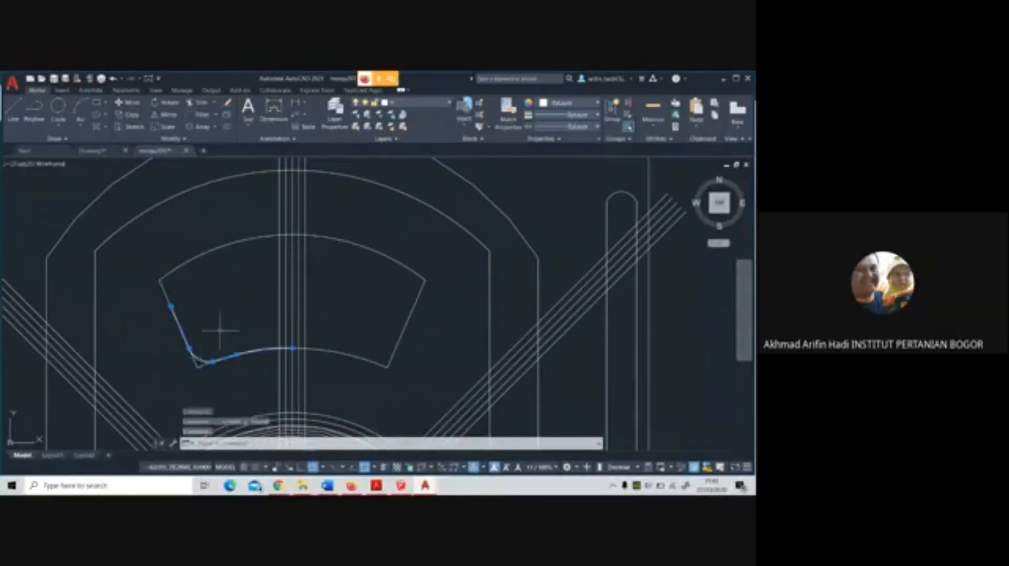
{"action": "key", "text": "Delete"}
{"action": "scroll", "coordinate": [310, 268], "scroll_direction": "down", "scroll_amount": 5}
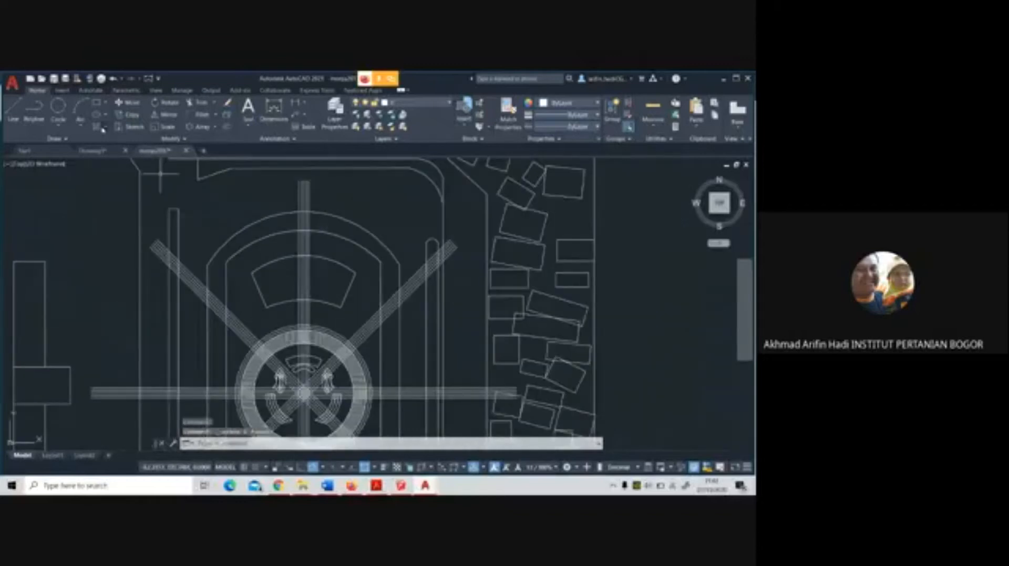
{"action": "type", "text": "o"}
{"action": "key", "text": "Return"}
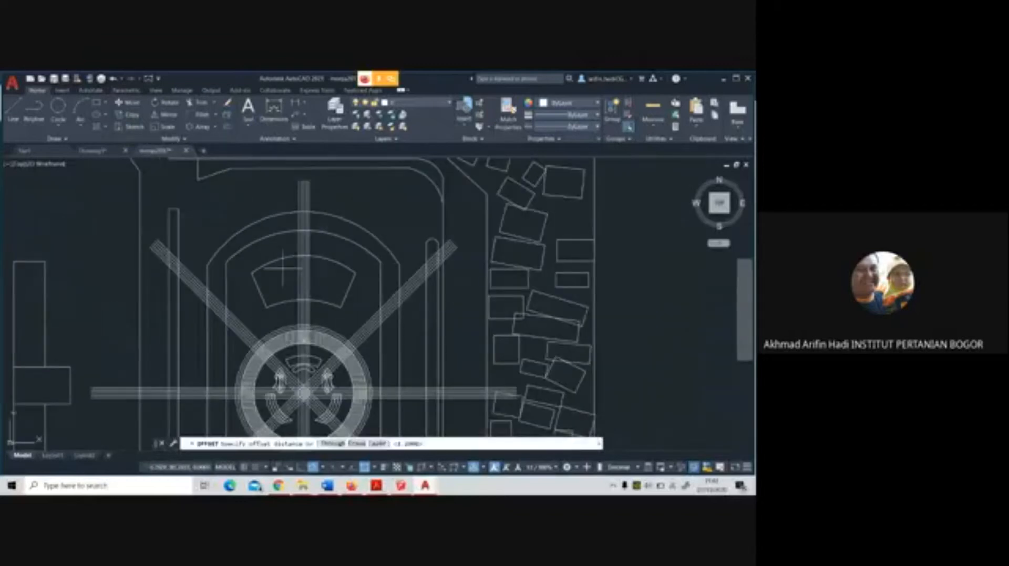
{"action": "scroll", "coordinate": [286, 274], "scroll_direction": "up", "scroll_amount": 4}
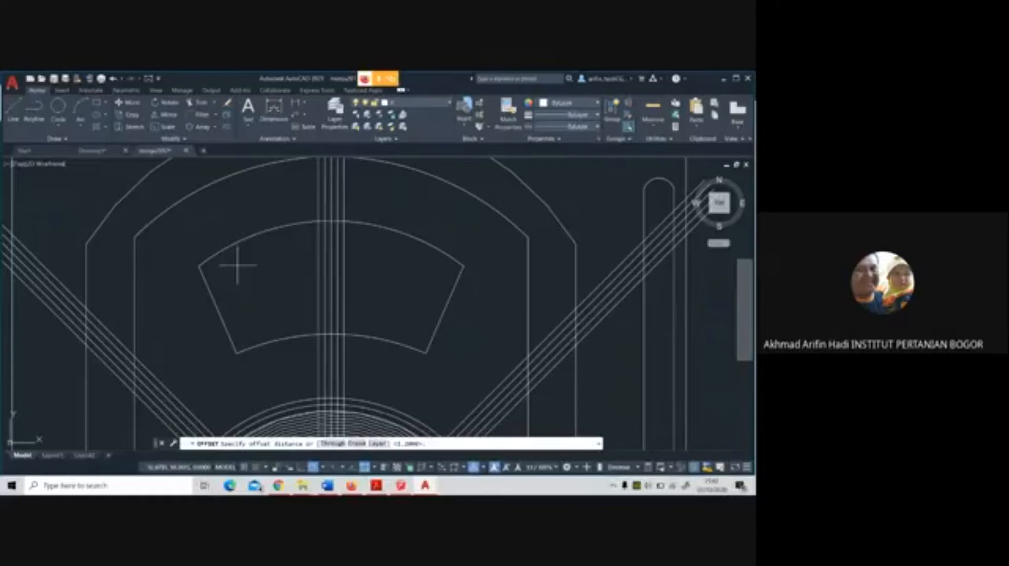
{"action": "key", "text": "Escape"}
Delete the three inner lines of the upper-left diagonal axis band, keeping its two outer lines
{"action": "scroll", "coordinate": [275, 309], "scroll_direction": "down", "scroll_amount": 2}
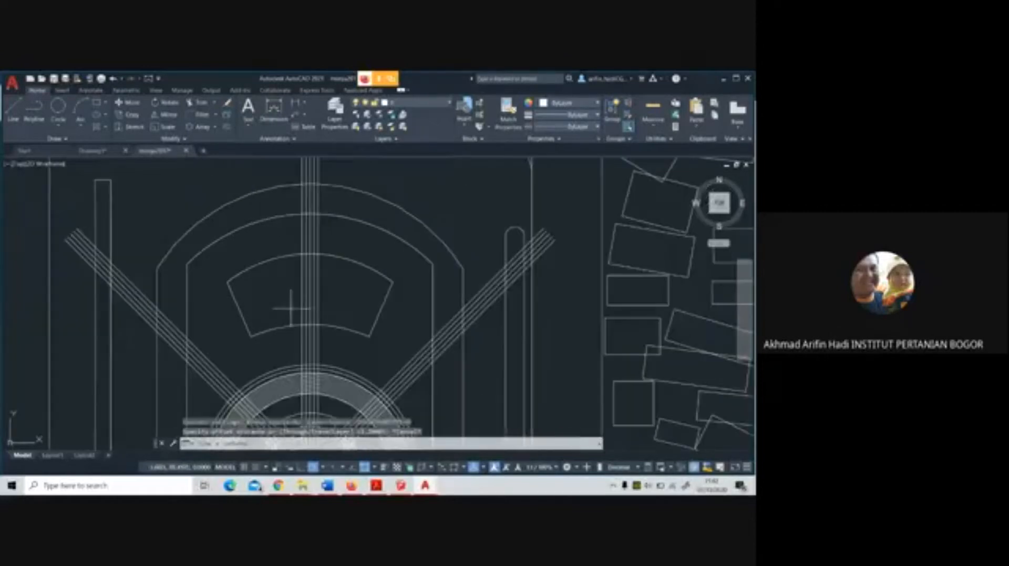
{"action": "mouse_move", "coordinate": [259, 309]}
{"action": "middle_mouse_down"}
{"action": "mouse_move", "coordinate": [278, 219]}
{"action": "mouse_move", "coordinate": [286, 270]}
{"action": "middle_mouse_up"}
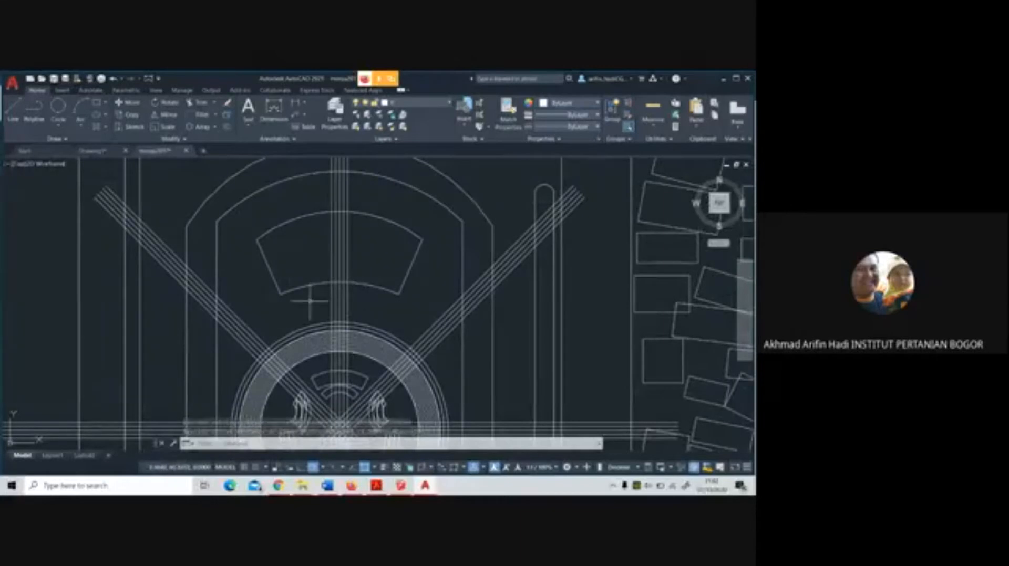
{"action": "scroll", "coordinate": [272, 287], "scroll_direction": "down", "scroll_amount": 4}
{"action": "middle_click_drag", "start_coordinate": [288, 347], "coordinate": [299, 301]}
{"action": "scroll", "coordinate": [286, 312], "scroll_direction": "up", "scroll_amount": 2}
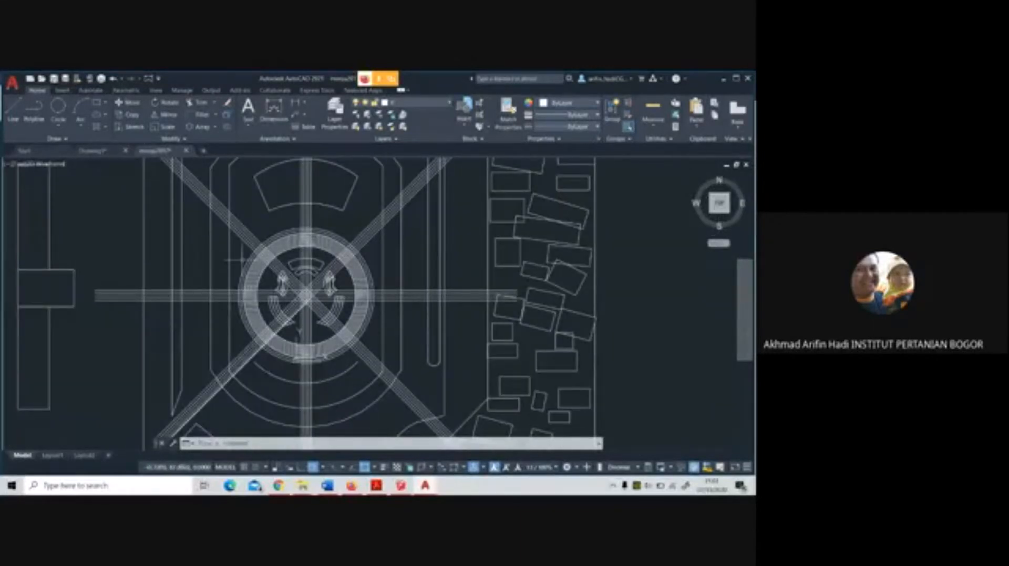
{"action": "scroll", "coordinate": [242, 260], "scroll_direction": "down", "scroll_amount": 2}
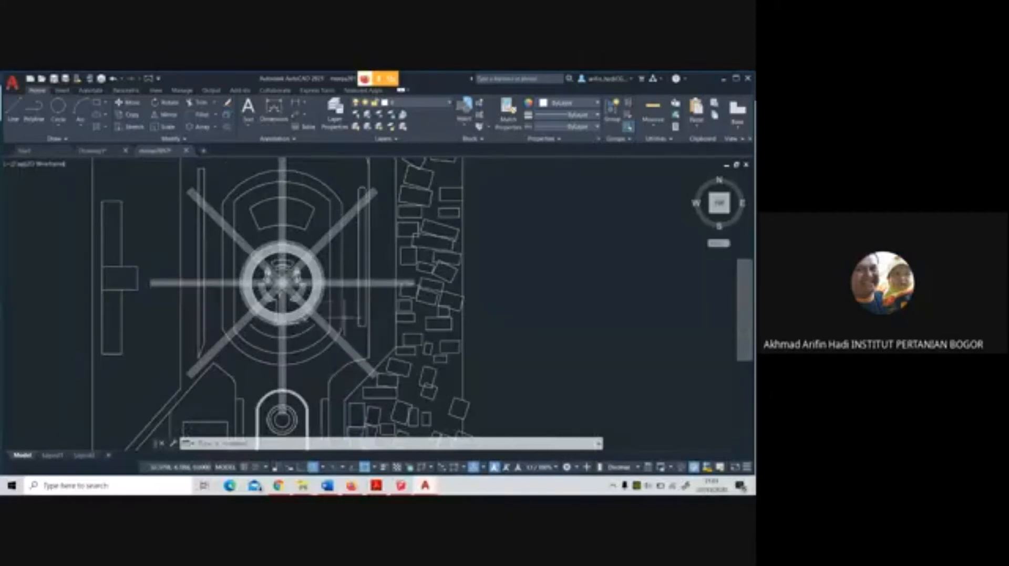
{"action": "scroll", "coordinate": [205, 210], "scroll_direction": "up", "scroll_amount": 6}
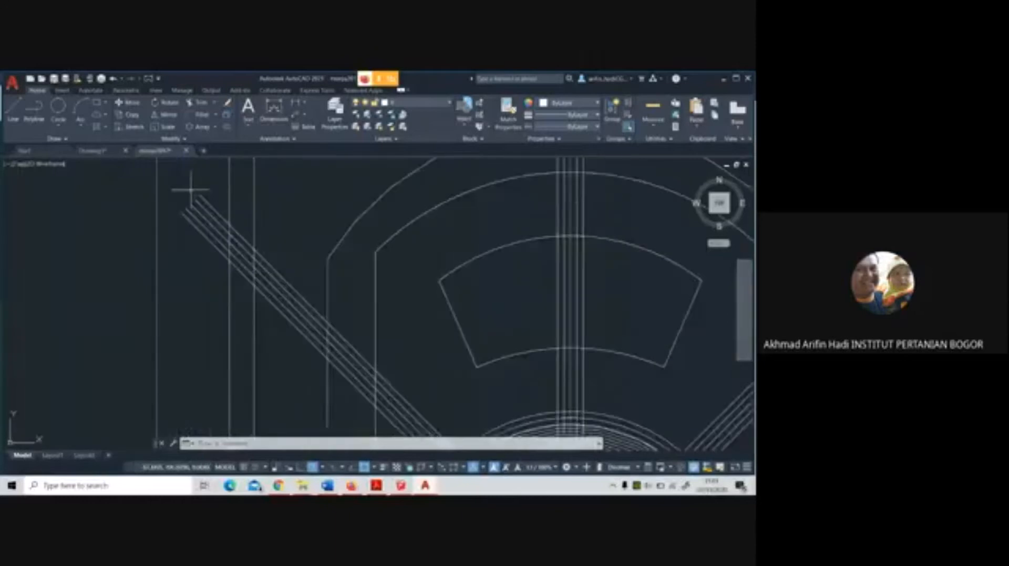
{"action": "left_click", "coordinate": [212, 228]}
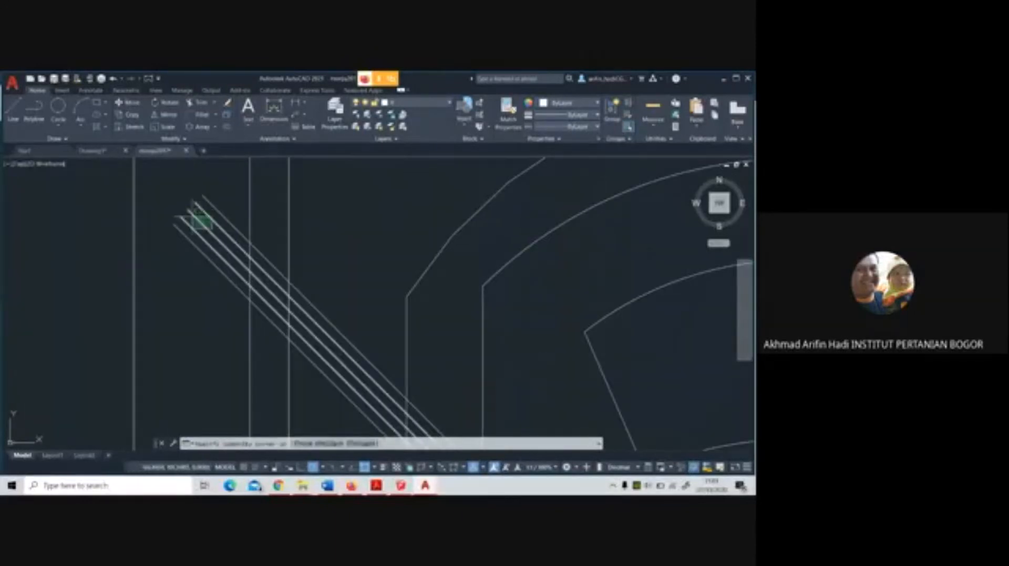
{"action": "left_click", "coordinate": [190, 210]}
{"action": "key", "text": "Escape"}
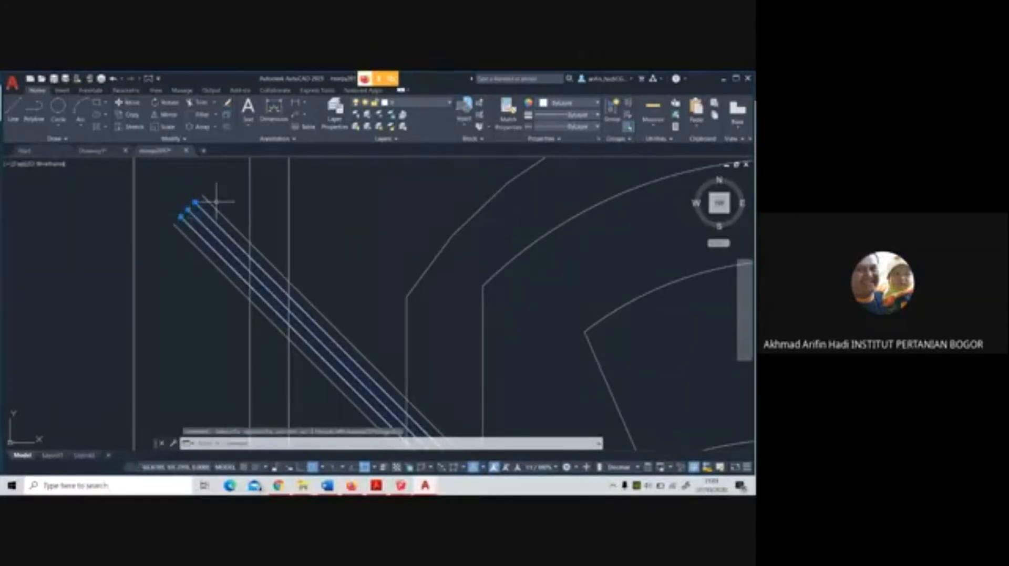
Delete the three inner lines of the horizontal axis band on the west side of the circular plaza
{"action": "scroll", "coordinate": [225, 199], "scroll_direction": "down", "scroll_amount": 5}
{"action": "scroll", "coordinate": [197, 292], "scroll_direction": "up", "scroll_amount": 5}
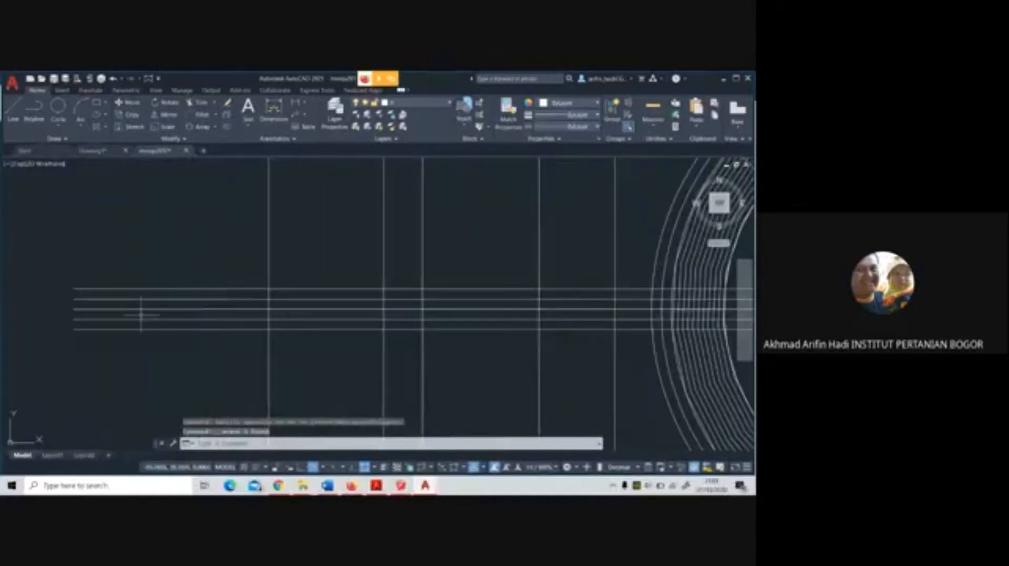
{"action": "left_click", "coordinate": [129, 324]}
{"action": "left_click", "coordinate": [117, 292]}
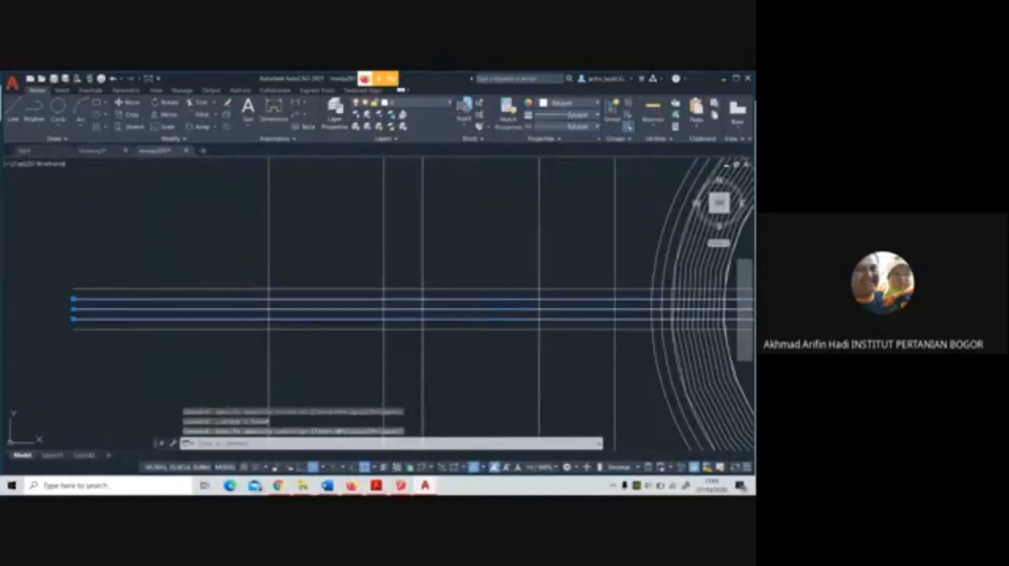
{"action": "key", "text": "Delete"}
Delete the three inner lines of the lower-left diagonal band and of the vertical band below the circular plaza
{"action": "scroll", "coordinate": [336, 294], "scroll_direction": "down", "scroll_amount": 5}
{"action": "scroll", "coordinate": [424, 393], "scroll_direction": "up", "scroll_amount": 5}
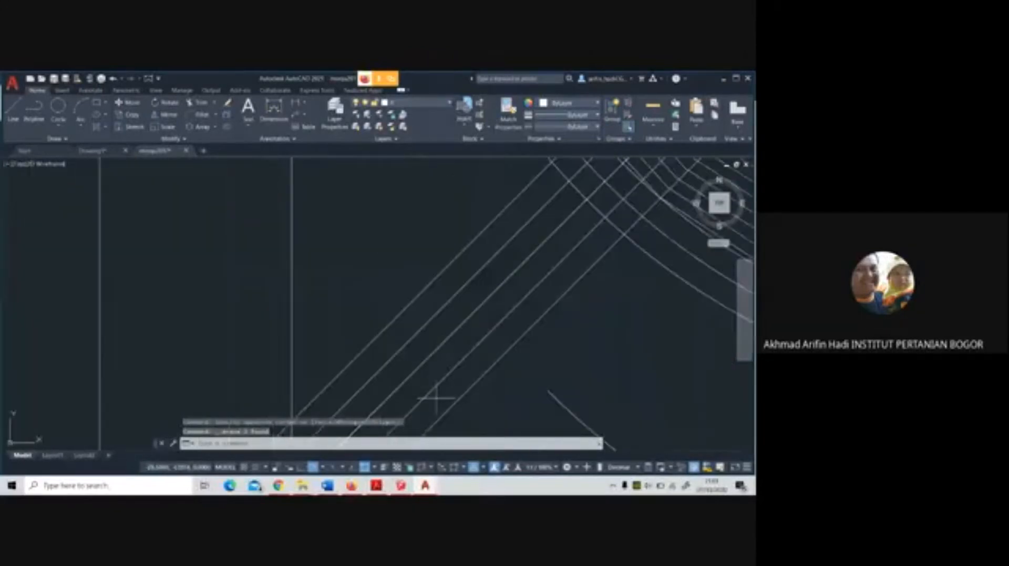
{"action": "scroll", "coordinate": [401, 333], "scroll_direction": "down", "scroll_amount": 5}
{"action": "scroll", "coordinate": [399, 333], "scroll_direction": "up", "scroll_amount": 5}
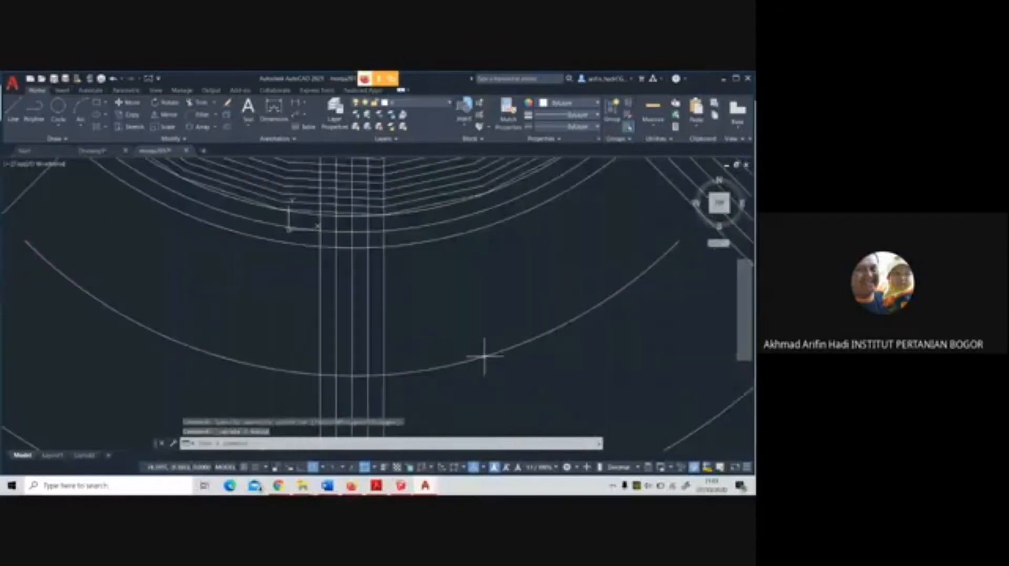
{"action": "left_click", "coordinate": [375, 344]}
{"action": "left_click", "coordinate": [341, 320]}
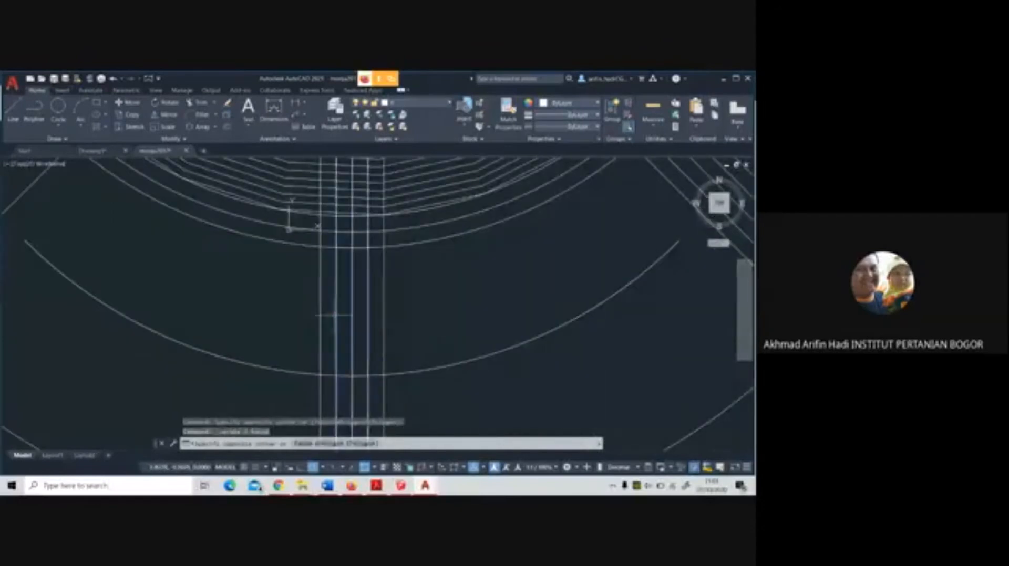
{"action": "key", "text": "Delete"}
Delete the three inner lines of the lower-right diagonal axis band, keeping its two outer lines
{"action": "scroll", "coordinate": [333, 315], "scroll_direction": "down", "scroll_amount": 5}
{"action": "scroll", "coordinate": [297, 331], "scroll_direction": "up", "scroll_amount": 5}
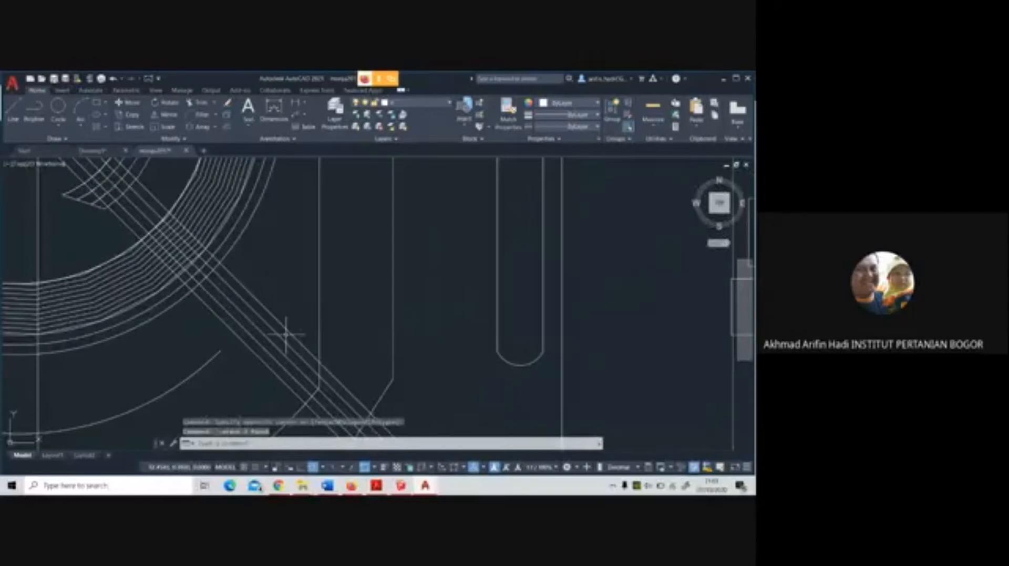
{"action": "left_click", "coordinate": [286, 336]}
{"action": "left_click", "coordinate": [266, 354]}
{"action": "key", "text": "Delete"}
{"action": "scroll", "coordinate": [316, 341], "scroll_direction": "down", "scroll_amount": 5}
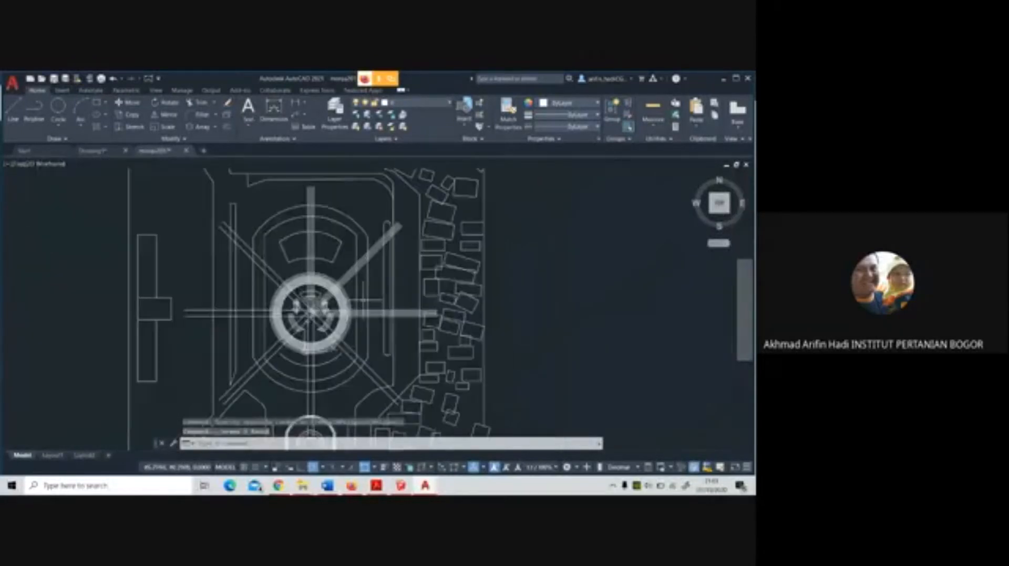
Delete the three inner lines of the horizontal axis band on the east side of the circular plaza
{"action": "scroll", "coordinate": [362, 295], "scroll_direction": "up", "scroll_amount": 5}
{"action": "left_click", "coordinate": [305, 371]}
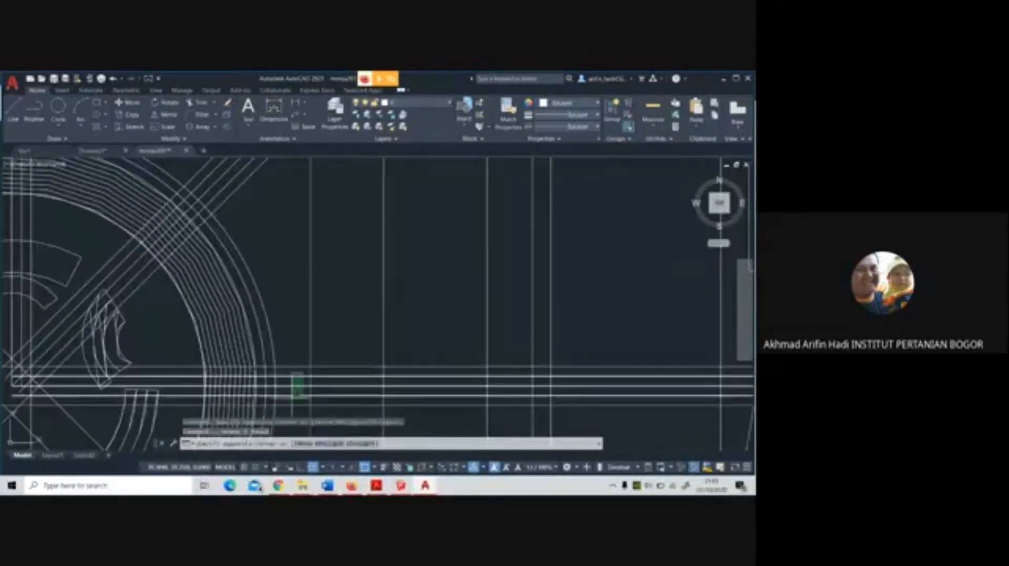
{"action": "left_click", "coordinate": [293, 401]}
{"action": "key", "text": "Delete"}
{"action": "scroll", "coordinate": [420, 352], "scroll_direction": "down", "scroll_amount": 5}
Delete the three inner lines of the upper-right diagonal axis band, keeping its two outer lines
{"action": "scroll", "coordinate": [346, 281], "scroll_direction": "up", "scroll_amount": 7}
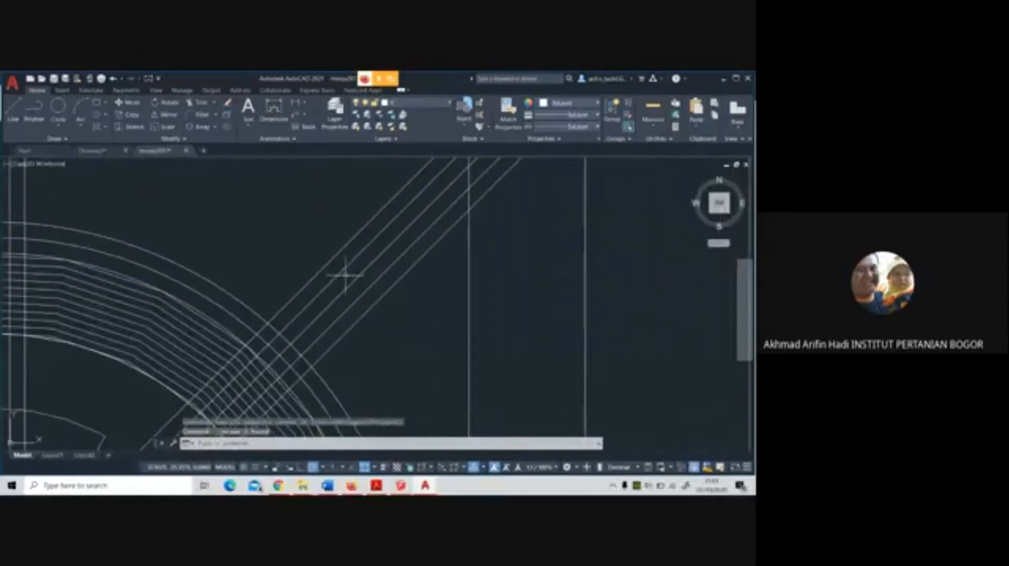
{"action": "left_click", "coordinate": [361, 305]}
{"action": "left_click", "coordinate": [333, 267]}
{"action": "key", "text": "Delete"}
{"action": "scroll", "coordinate": [407, 296], "scroll_direction": "down", "scroll_amount": 5}
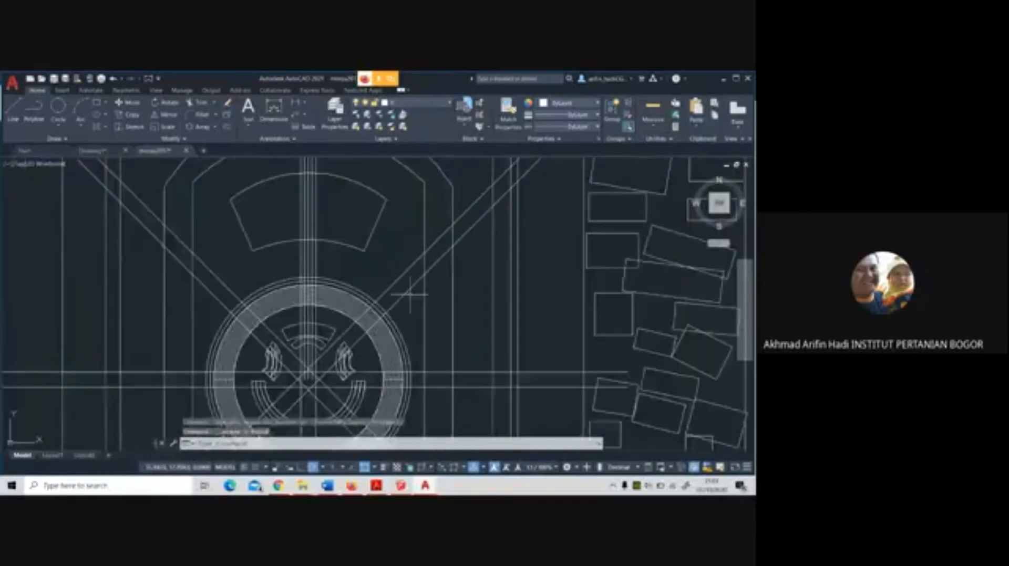
Delete the three inner lines of the vertical axis band above the circular plaza
{"action": "scroll", "coordinate": [339, 282], "scroll_direction": "up", "scroll_amount": 7}
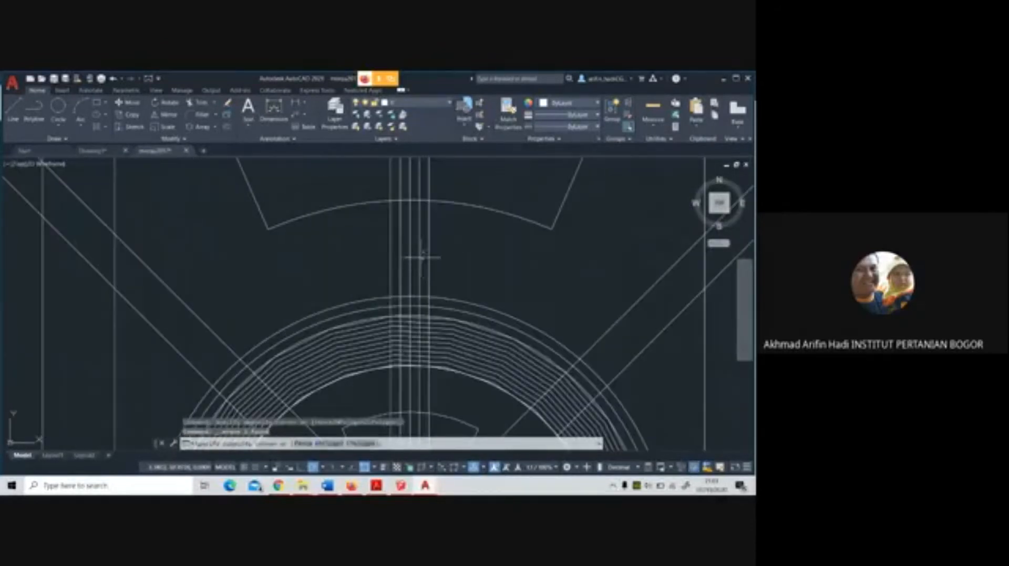
{"action": "left_click", "coordinate": [423, 253]}
{"action": "left_click", "coordinate": [395, 260]}
{"action": "key", "text": "Delete"}
{"action": "scroll", "coordinate": [476, 281], "scroll_direction": "down", "scroll_amount": 6}
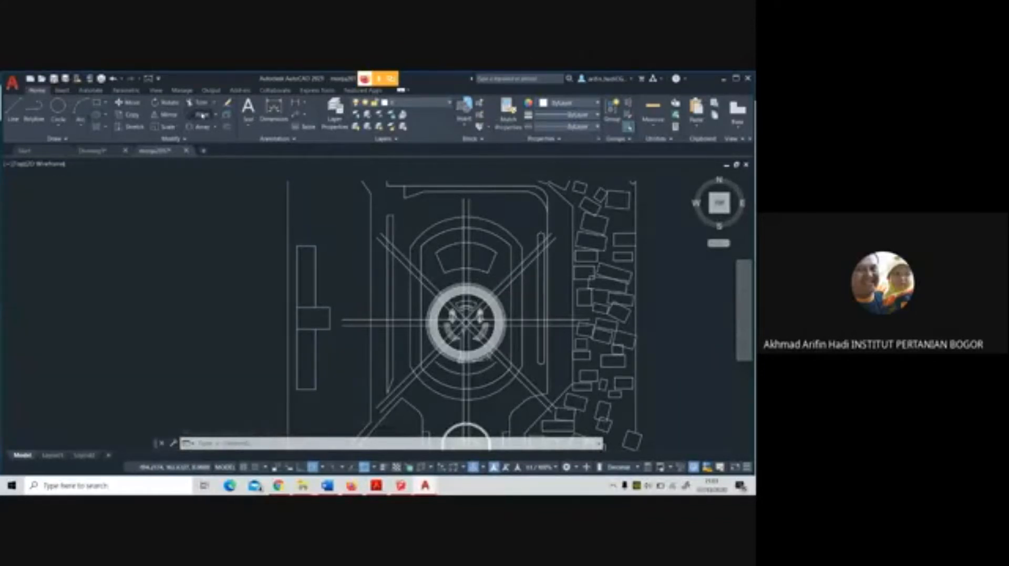
Try to fillet the upper-left diagonal band's upper line with the inner outline's west side, using a small radius set by two points
{"action": "left_click", "coordinate": [206, 114]}
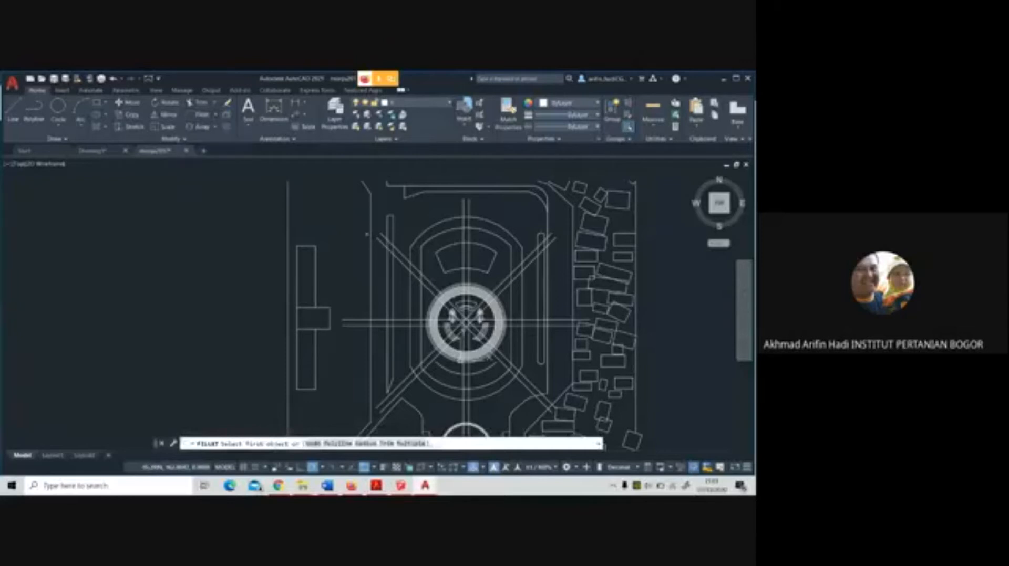
{"action": "scroll", "coordinate": [423, 278], "scroll_direction": "up", "scroll_amount": 5}
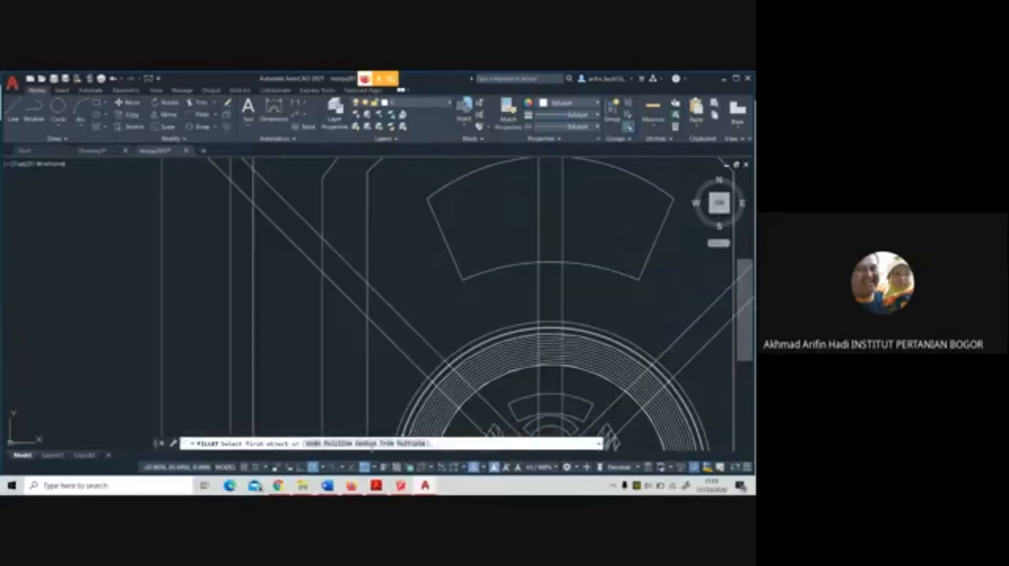
{"action": "left_click", "coordinate": [369, 445]}
{"action": "left_click", "coordinate": [368, 283]}
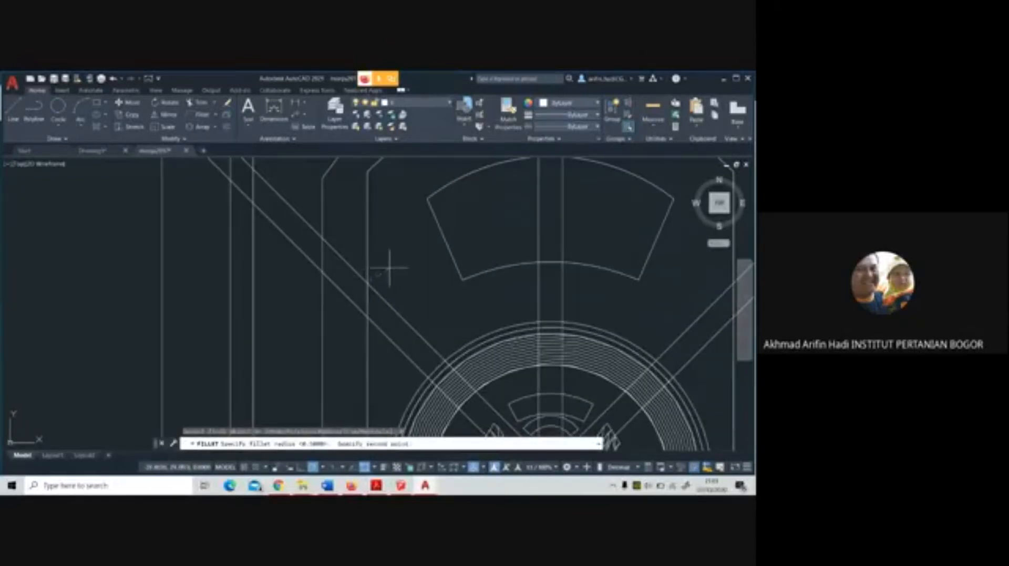
{"action": "left_click", "coordinate": [389, 269]}
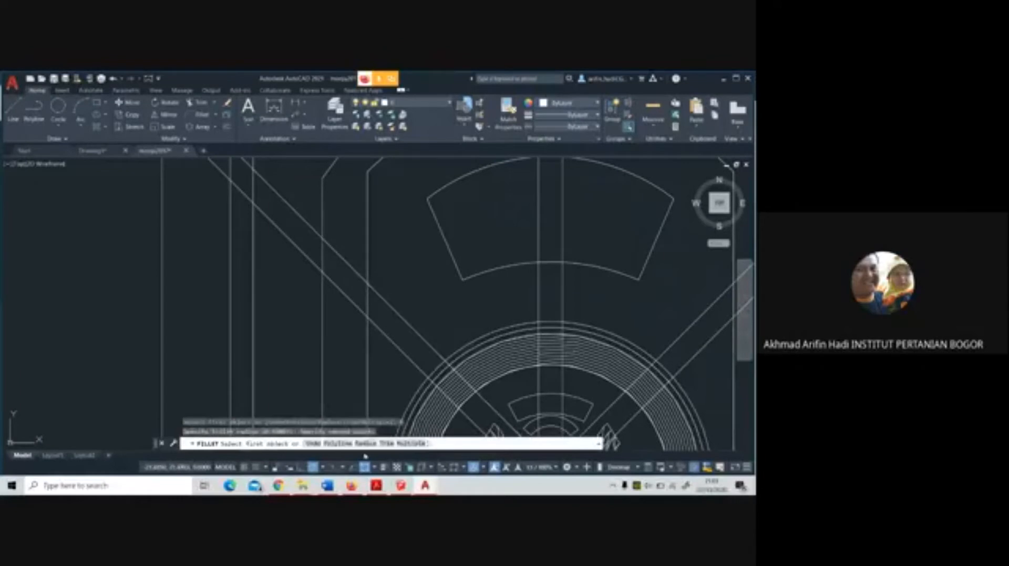
{"action": "left_click", "coordinate": [366, 444]}
{"action": "left_click", "coordinate": [367, 282]}
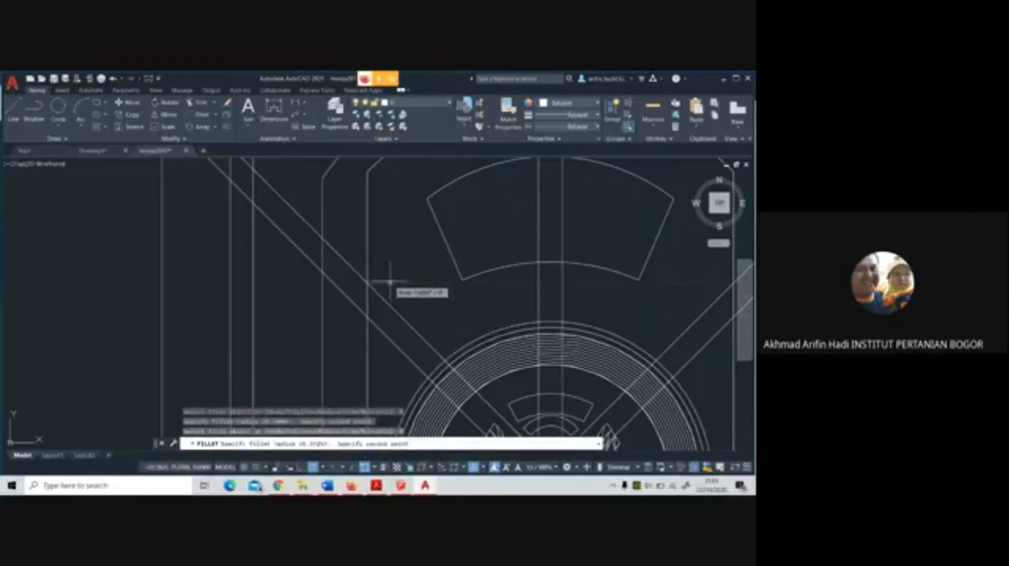
{"action": "left_click", "coordinate": [390, 283]}
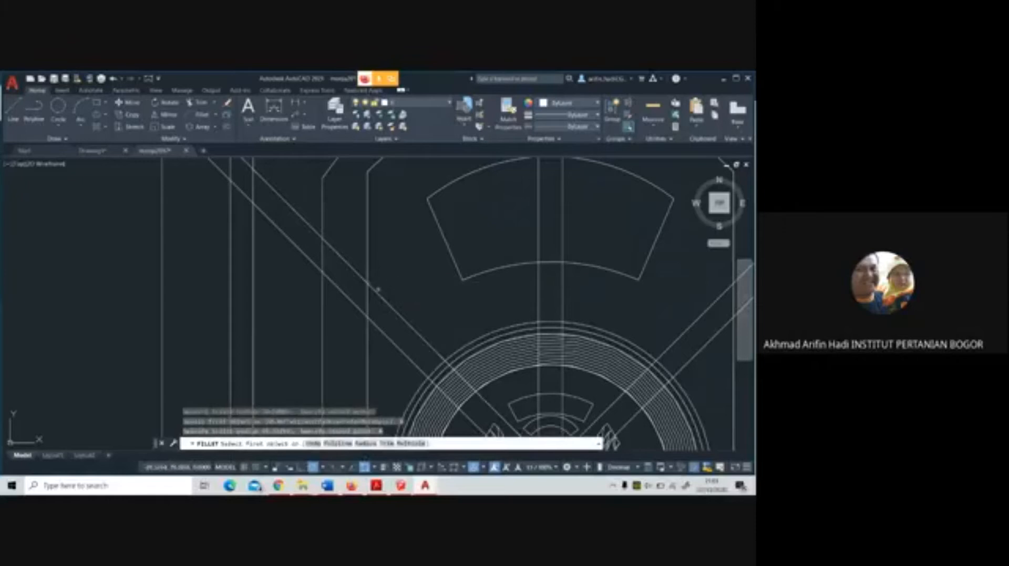
{"action": "left_click", "coordinate": [372, 288]}
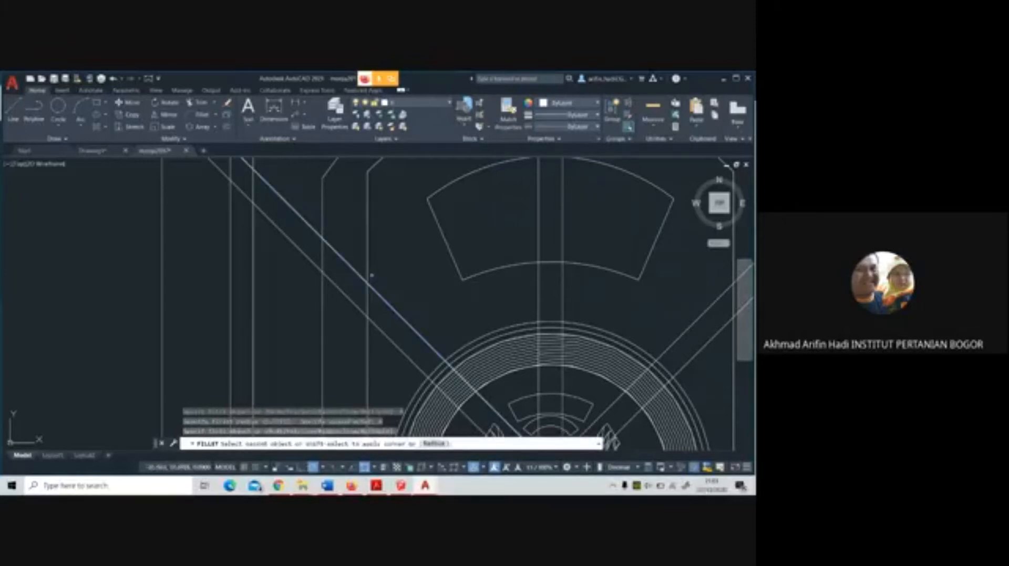
{"action": "left_click", "coordinate": [367, 266]}
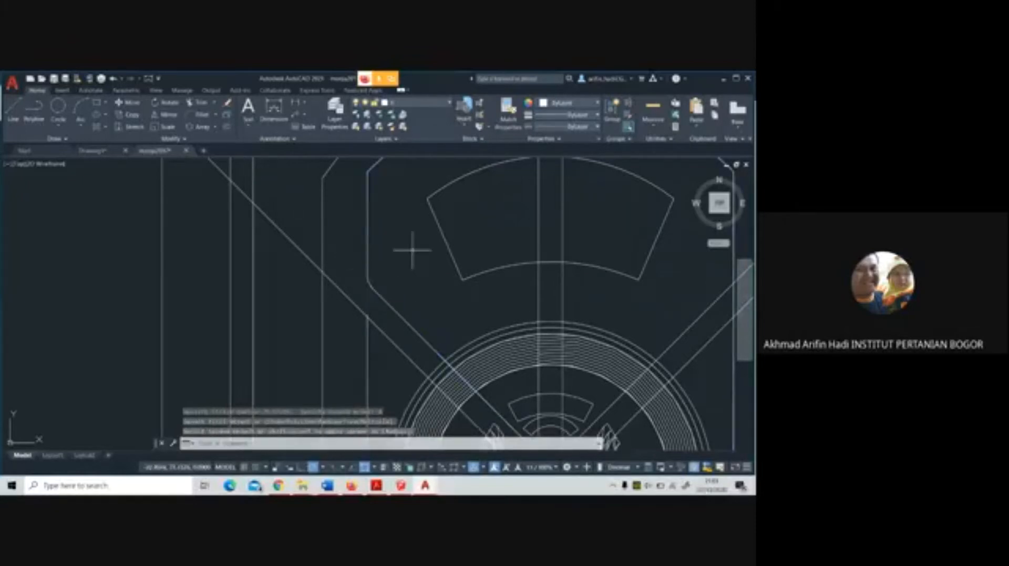
{"action": "scroll", "coordinate": [412, 252], "scroll_direction": "down", "scroll_amount": 3}
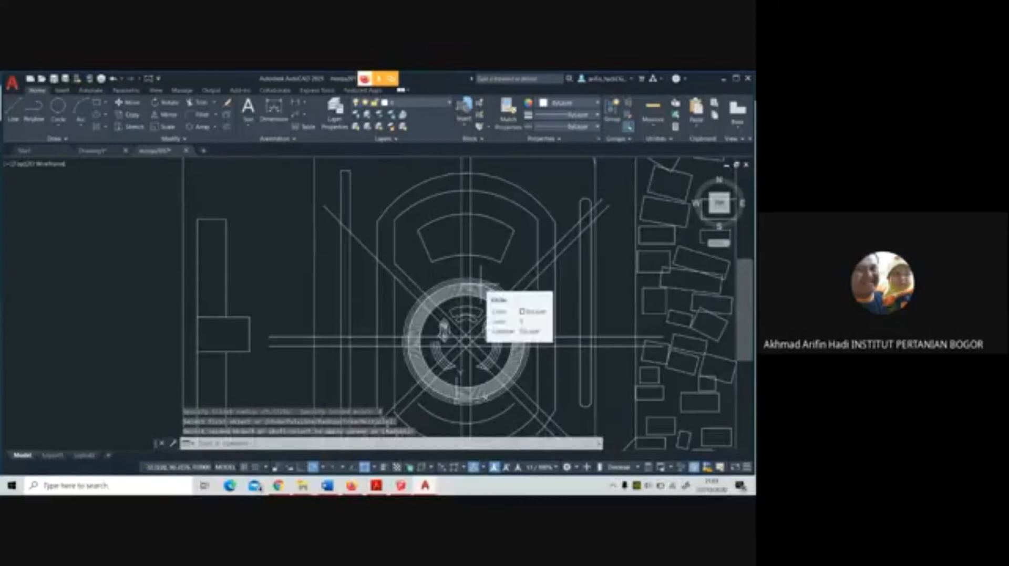
{"action": "scroll", "coordinate": [481, 281], "scroll_direction": "up", "scroll_amount": 3}
{"action": "scroll", "coordinate": [481, 281], "scroll_direction": "down", "scroll_amount": 5}
{"action": "scroll", "coordinate": [434, 263], "scroll_direction": "up", "scroll_amount": 6}
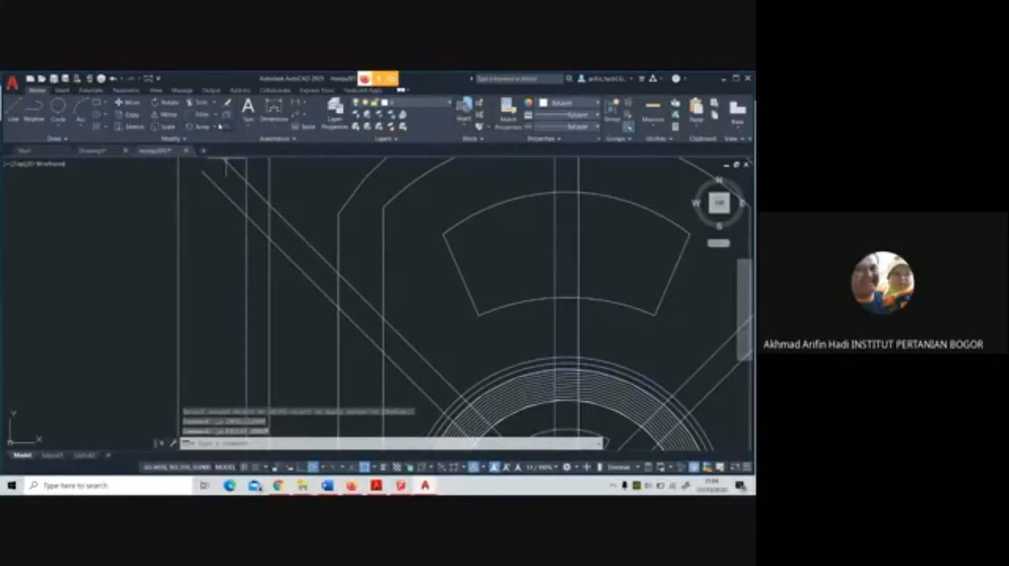
Try a larger fillet, with a radius set by two points, between the upper-left diagonal's upper line and the inner outline's west side
{"action": "left_click", "coordinate": [200, 114]}
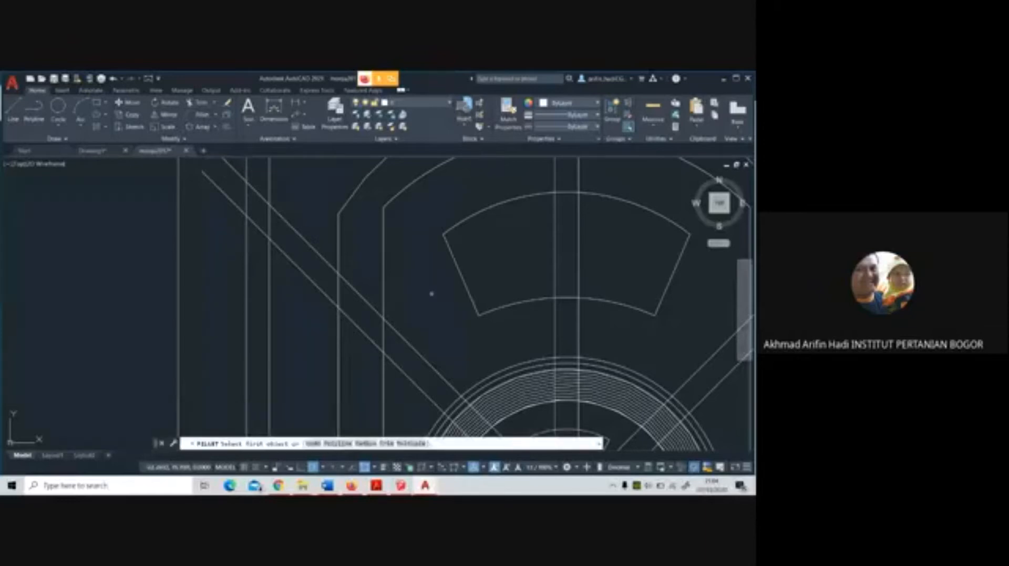
{"action": "type", "text": "r"}
{"action": "key", "text": "Return"}
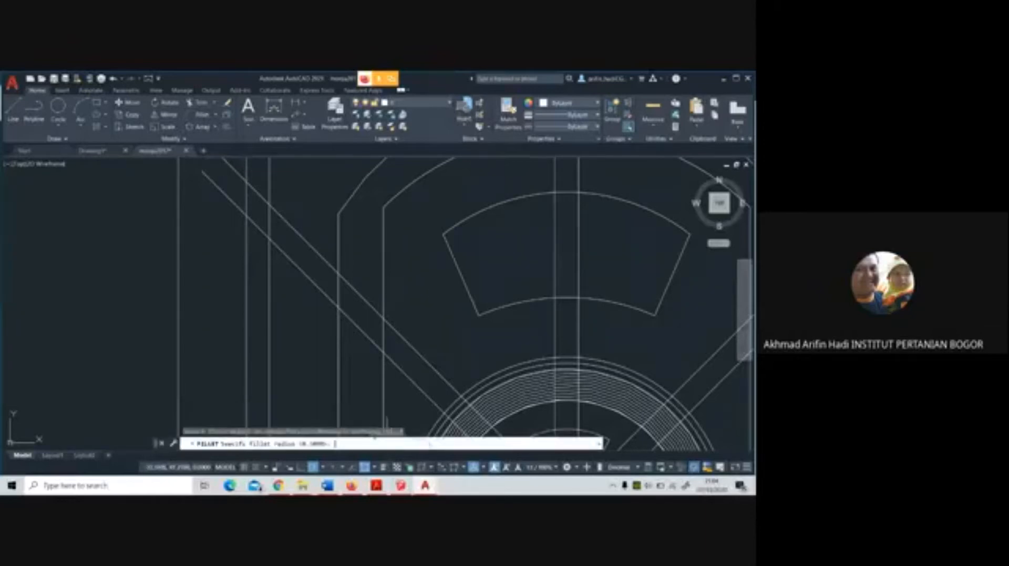
{"action": "left_click", "coordinate": [384, 318]}
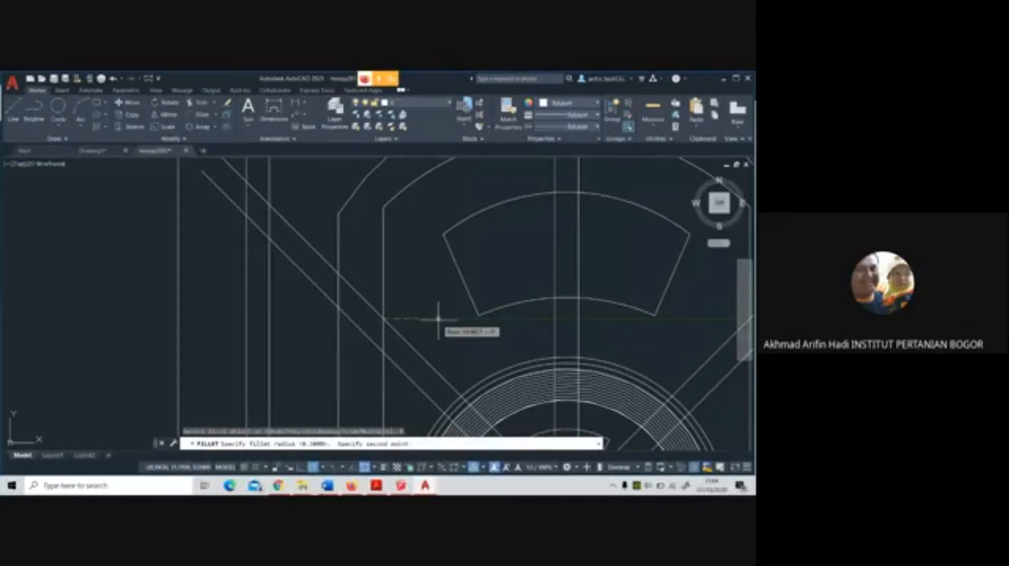
{"action": "left_click", "coordinate": [439, 319]}
{"action": "left_click", "coordinate": [387, 311]}
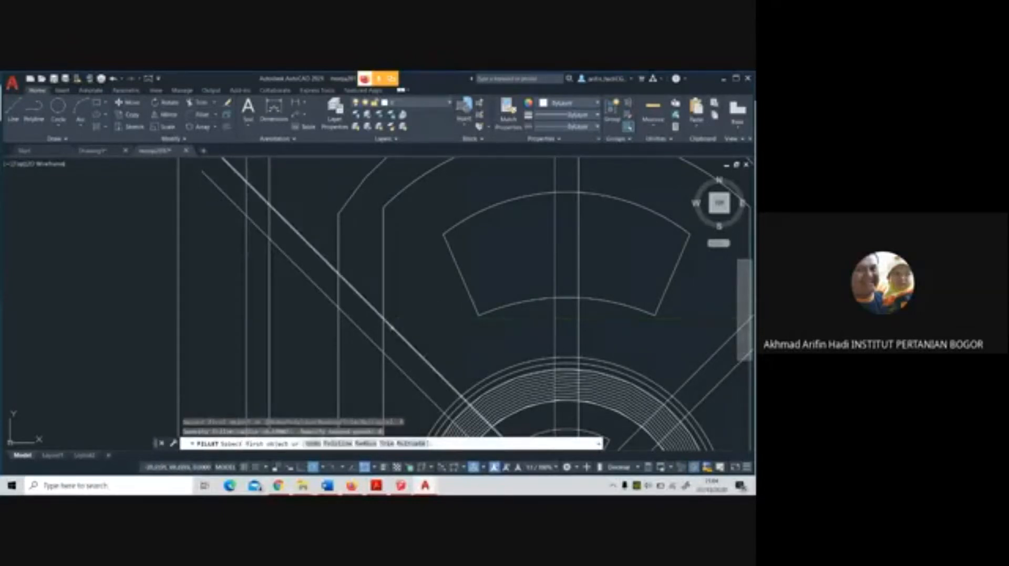
{"action": "left_click", "coordinate": [384, 297]}
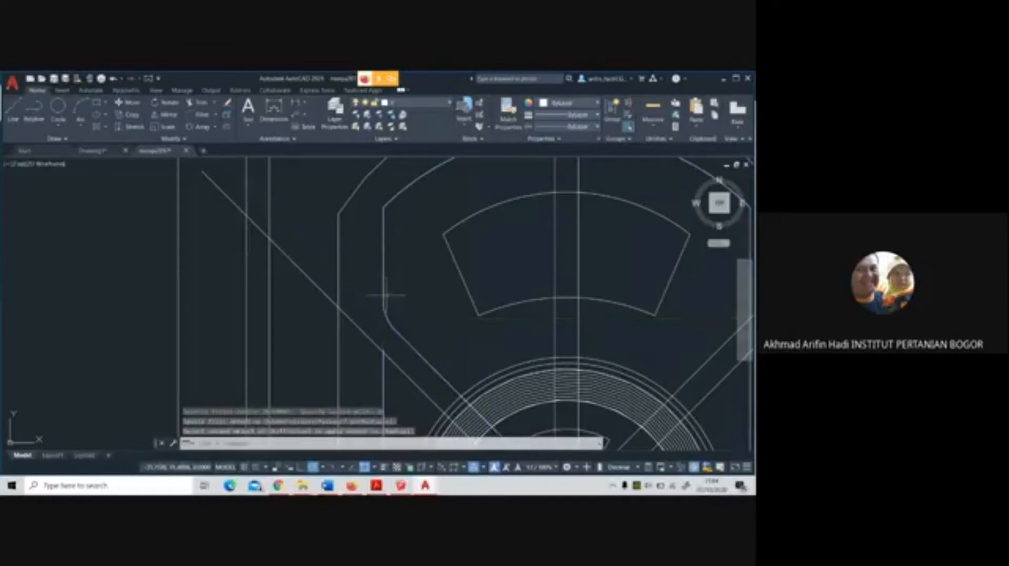
{"action": "scroll", "coordinate": [389, 287], "scroll_direction": "down", "scroll_amount": 4}
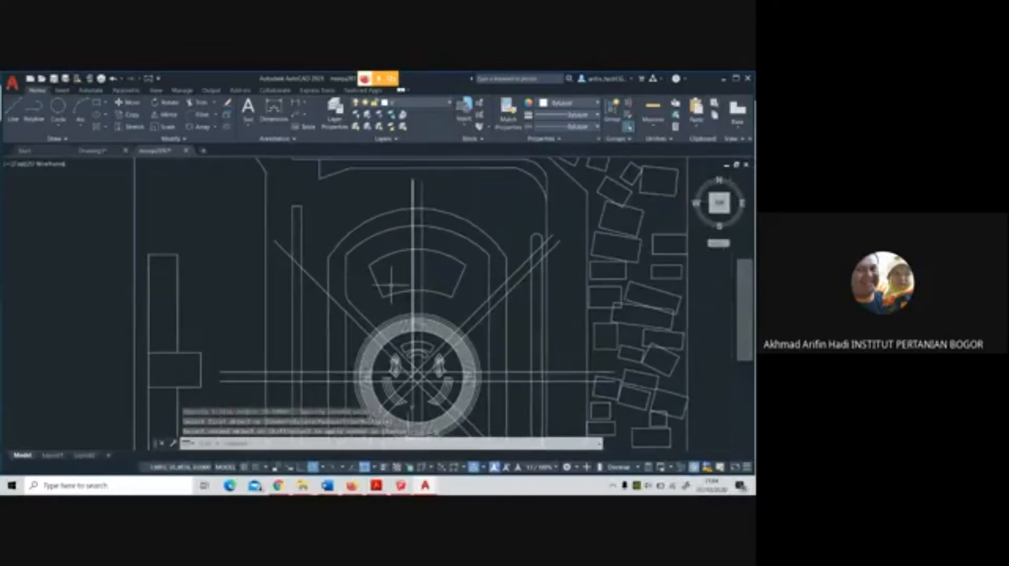
Try to fillet the inner outline's upper-left corner and the junction of its top arc with the west line of the vertical axis band
{"action": "scroll", "coordinate": [358, 263], "scroll_direction": "up", "scroll_amount": 5}
{"action": "key", "text": "Return"}
{"action": "left_click", "coordinate": [330, 264]}
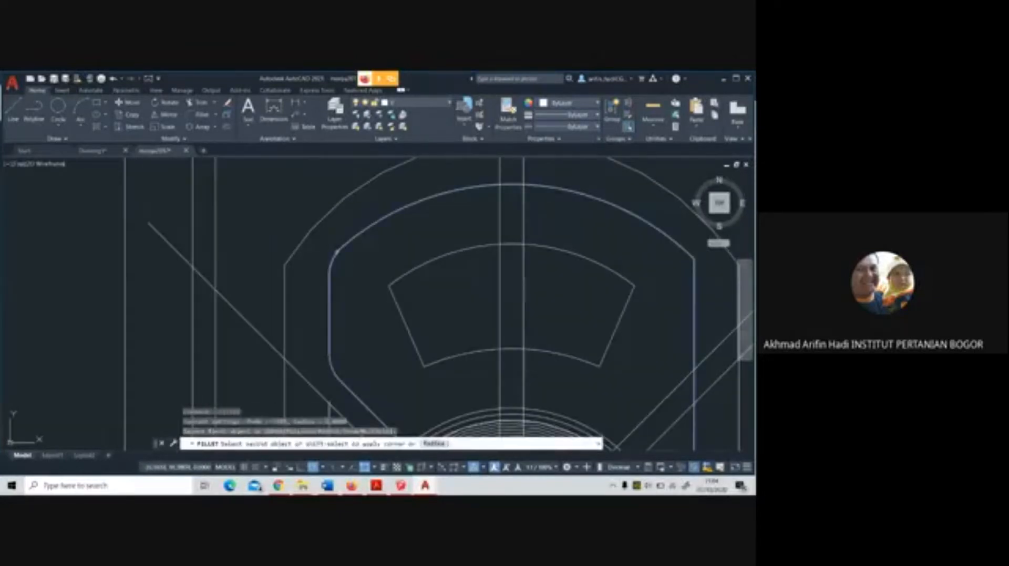
{"action": "left_click", "coordinate": [338, 251]}
{"action": "key", "text": "Return"}
{"action": "left_click", "coordinate": [492, 187]}
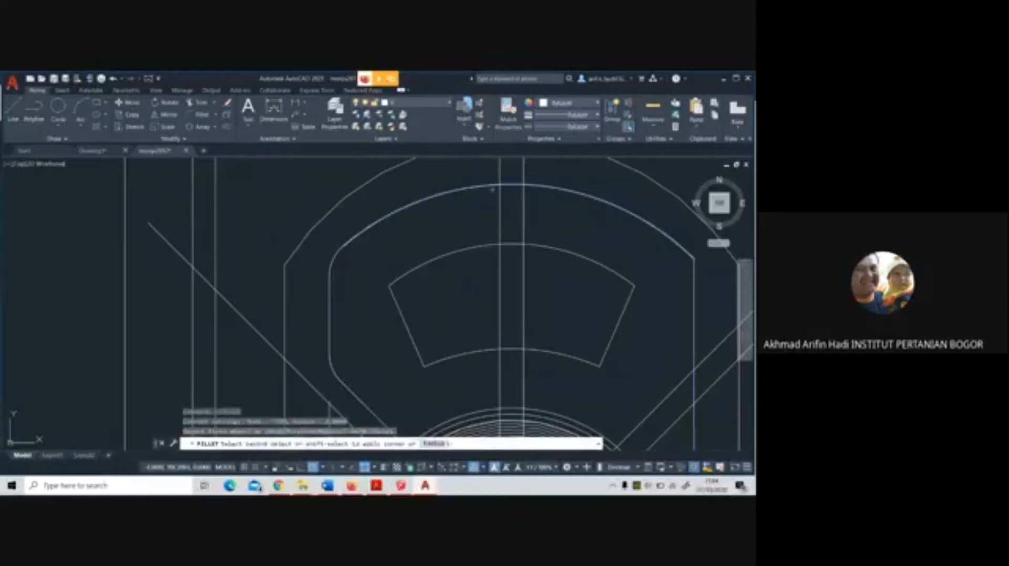
{"action": "left_click", "coordinate": [498, 196]}
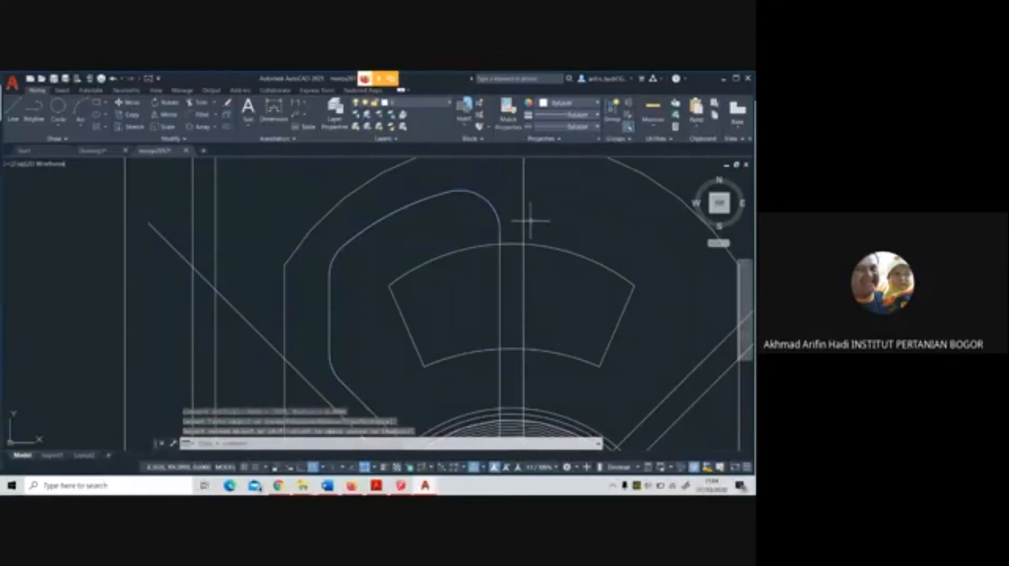
Undo the fillets on the inner outline, the upper-left diagonal and the vertical axis band
{"action": "scroll", "coordinate": [530, 220], "scroll_direction": "down", "scroll_amount": 3}
{"action": "key", "text": "ctrl+z"}
{"action": "key", "text": "ctrl+z"}
{"action": "key", "text": "ctrl+z"}
{"action": "key", "text": "ctrl+z"}
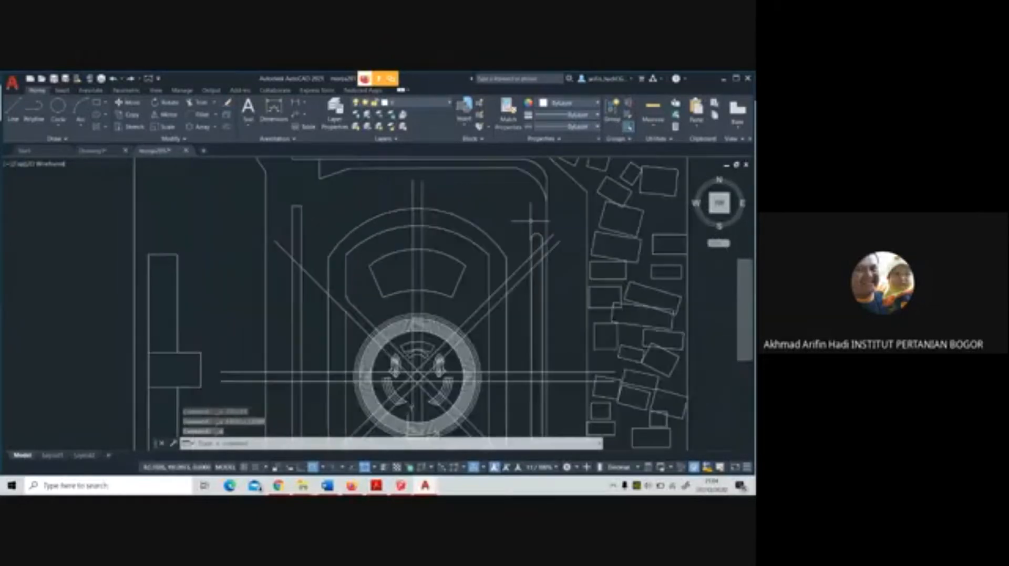
{"action": "key", "text": "ctrl+z"}
{"action": "scroll", "coordinate": [381, 176], "scroll_direction": "down", "scroll_amount": 5}
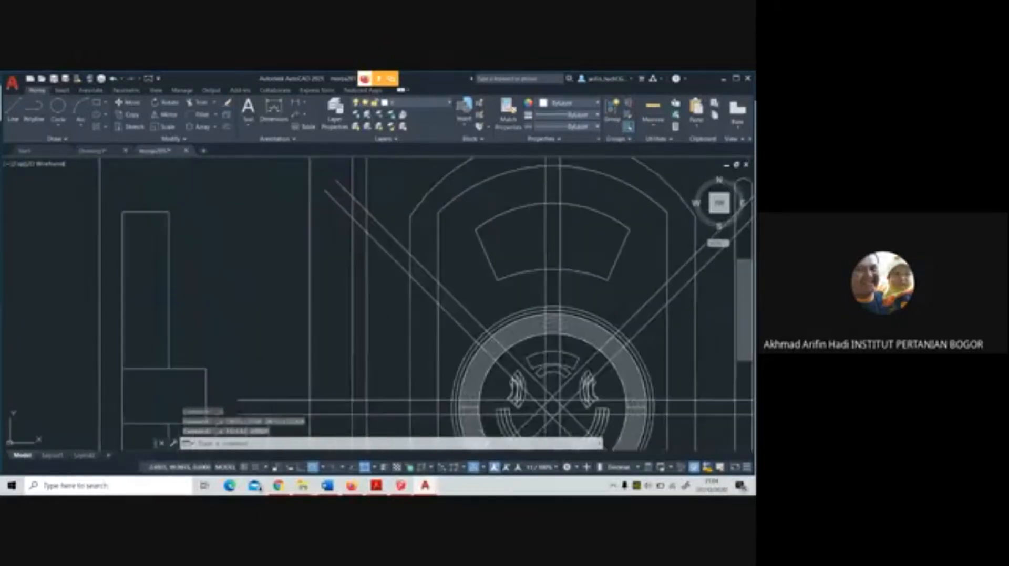
Start a Trim with chosen cutting edges, picking the inner outline and the lower-left, west and upper-left axis bands
{"action": "left_click", "coordinate": [202, 103]}
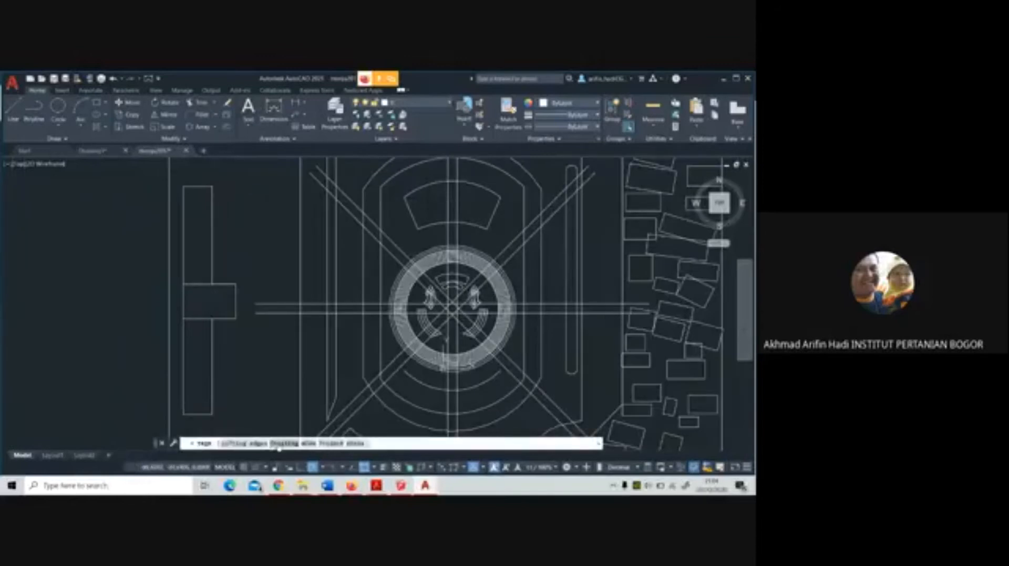
{"action": "left_click", "coordinate": [244, 444]}
{"action": "left_click", "coordinate": [382, 339]}
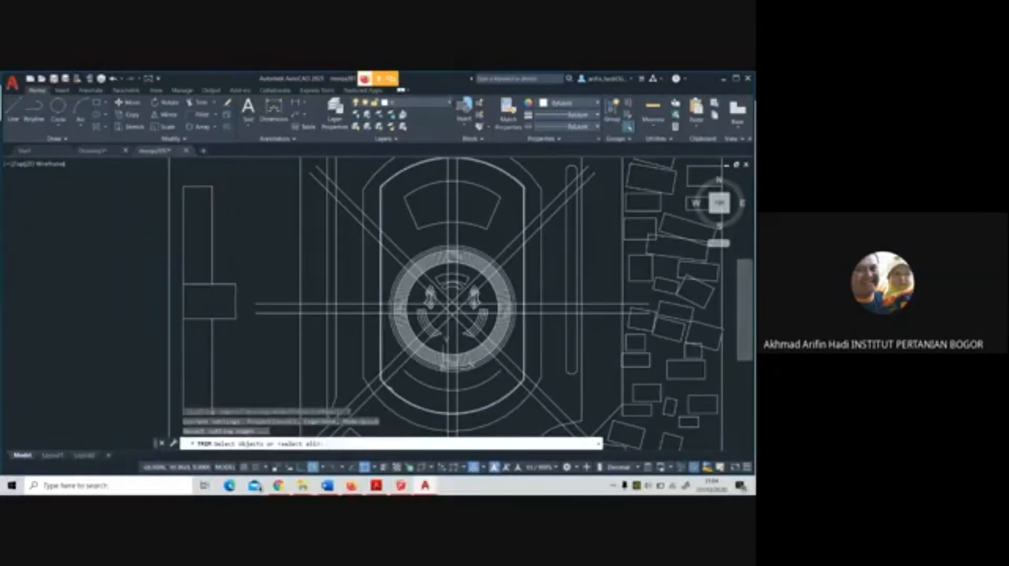
{"action": "left_click", "coordinate": [388, 377]}
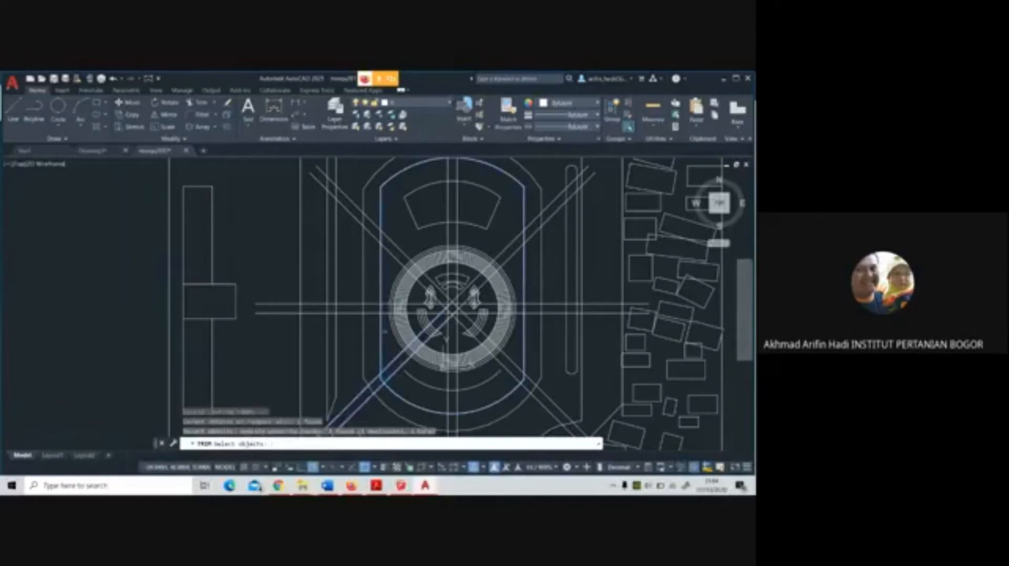
{"action": "left_click", "coordinate": [387, 321]}
{"action": "left_click", "coordinate": [378, 225]}
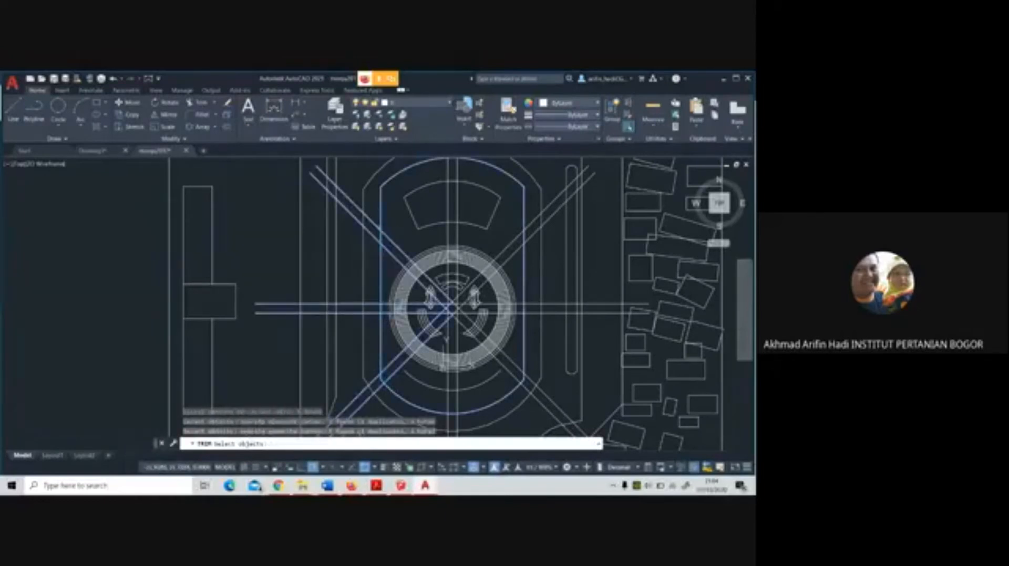
Add the vertical, upper-right, lower-right and east axis bands to the Trim cutting edges and confirm the selection
{"action": "middle_click_drag", "start_coordinate": [452, 200], "coordinate": [441, 240]}
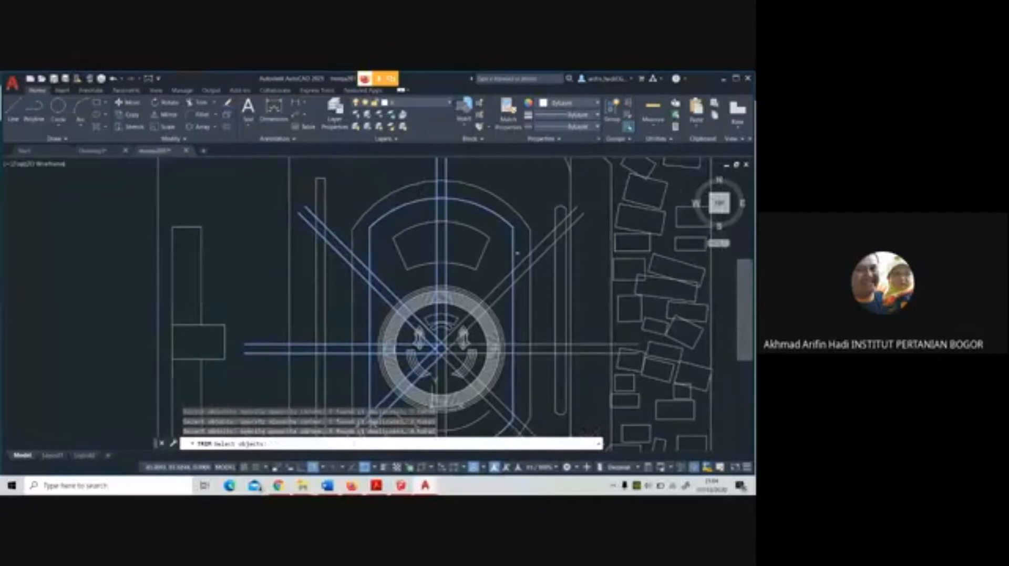
{"action": "scroll", "coordinate": [501, 262], "scroll_direction": "down", "scroll_amount": 5}
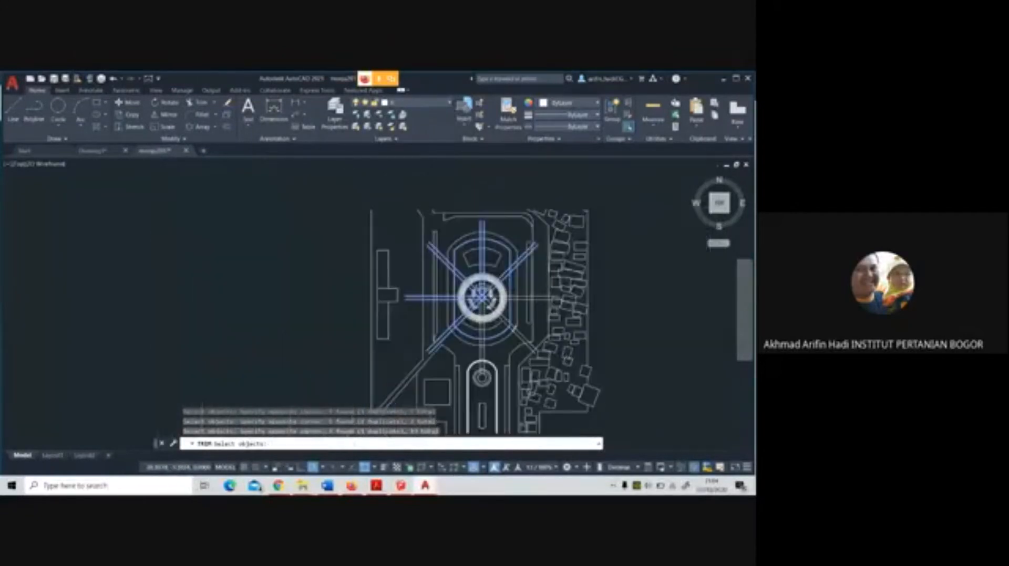
{"action": "scroll", "coordinate": [507, 313], "scroll_direction": "up", "scroll_amount": 5}
{"action": "left_click", "coordinate": [498, 341]}
{"action": "left_click", "coordinate": [490, 312]}
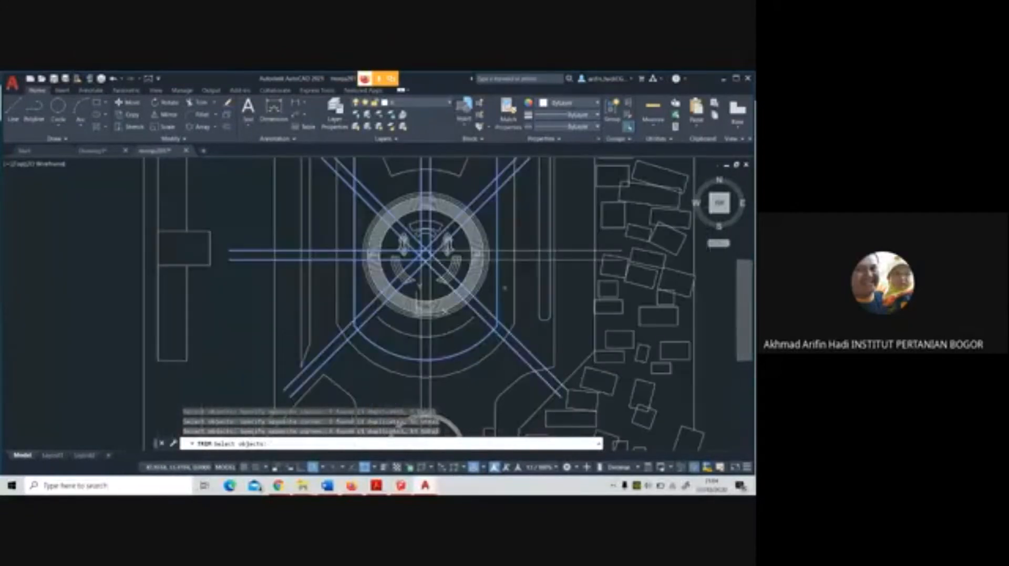
{"action": "left_click", "coordinate": [503, 286]}
{"action": "left_click", "coordinate": [495, 251]}
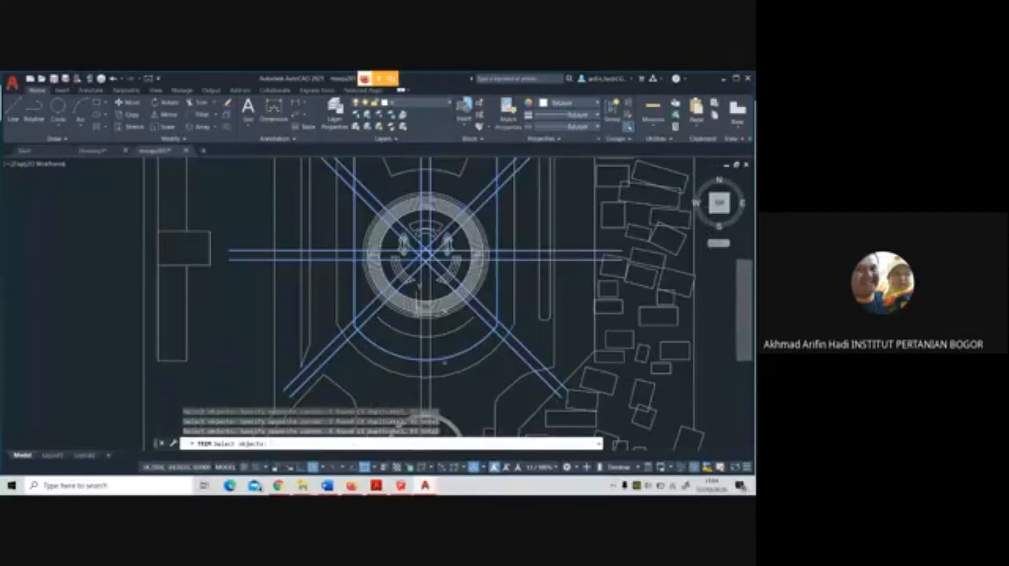
{"action": "scroll", "coordinate": [442, 359], "scroll_direction": "up", "scroll_amount": 2}
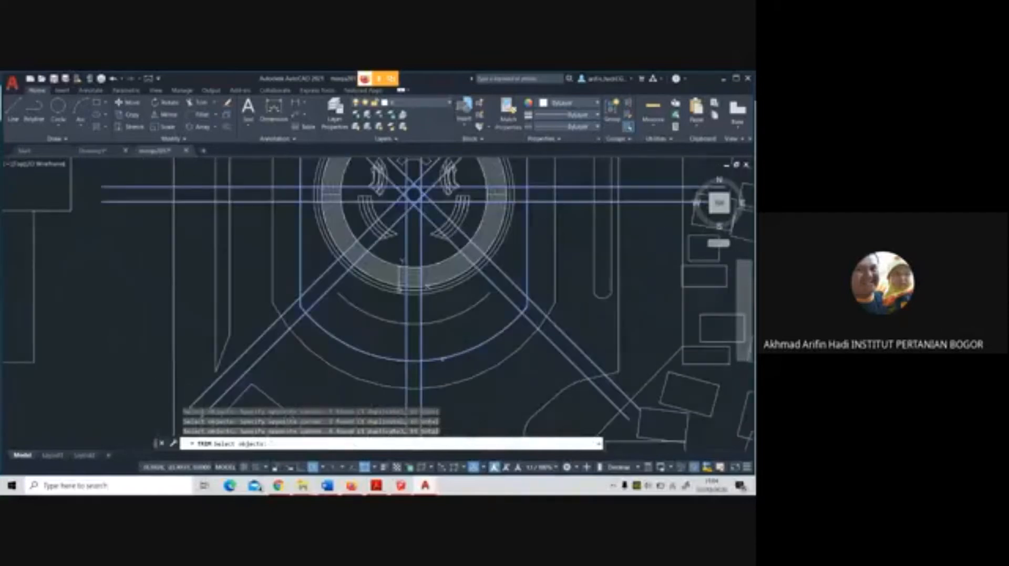
{"action": "key", "text": "Return"}
Trim the south, lower-left and west axis bands where they extend beyond the plaza's inner outline
{"action": "left_click", "coordinate": [420, 375]}
{"action": "left_click", "coordinate": [408, 377]}
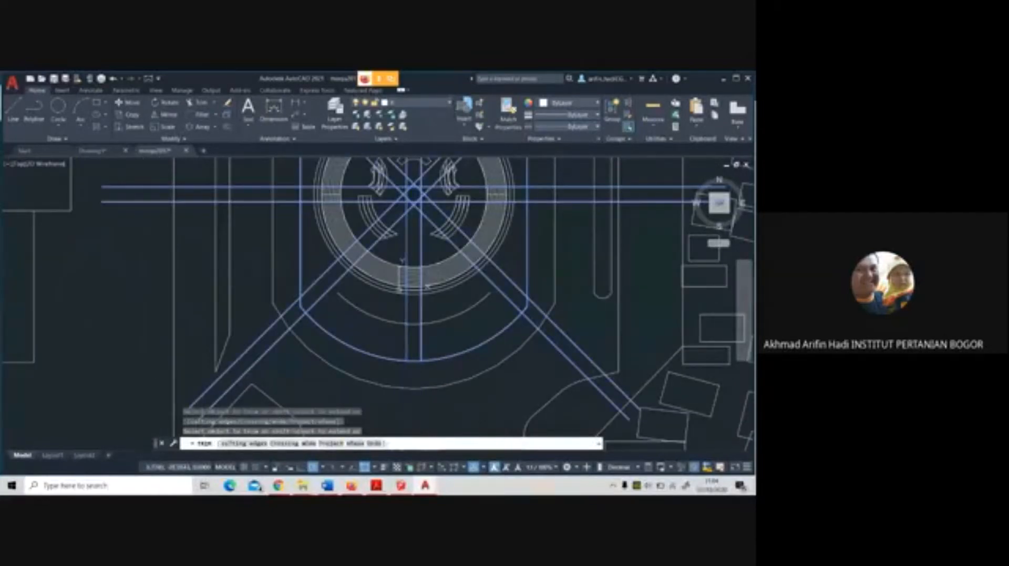
{"action": "left_click", "coordinate": [295, 322]}
{"action": "left_click", "coordinate": [289, 307]}
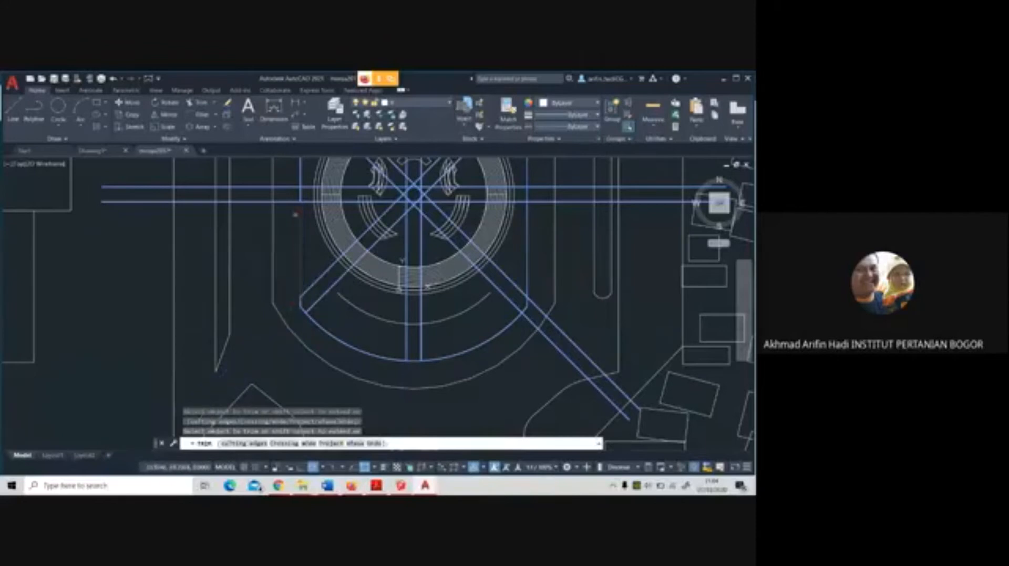
{"action": "left_click", "coordinate": [289, 201]}
{"action": "left_click", "coordinate": [286, 186]}
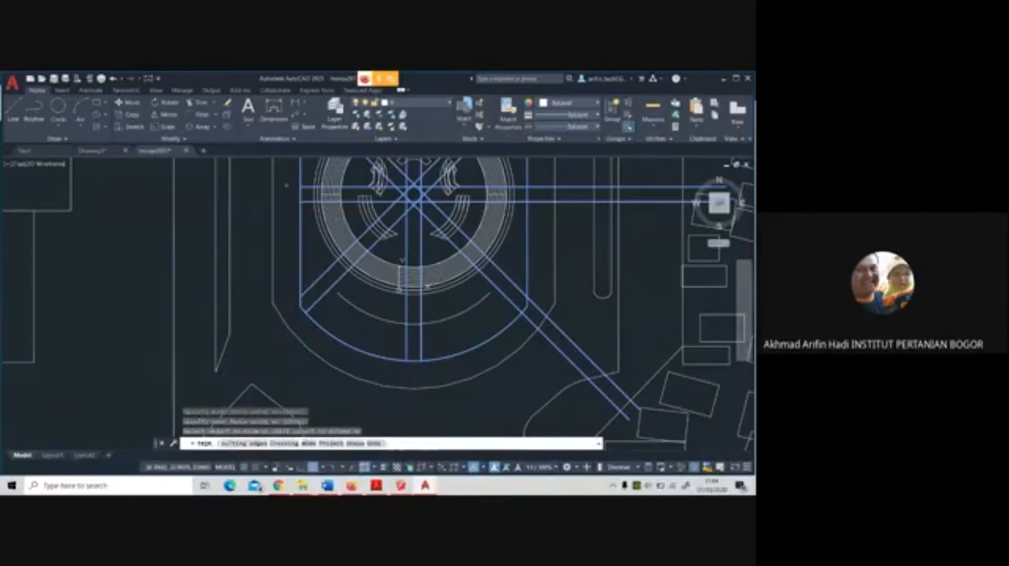
Trim the lower-right, east and upper-right axis bands back to the plaza's inner outline
{"action": "scroll", "coordinate": [286, 185], "scroll_direction": "down", "scroll_amount": 5}
{"action": "scroll", "coordinate": [333, 256], "scroll_direction": "up", "scroll_amount": 5}
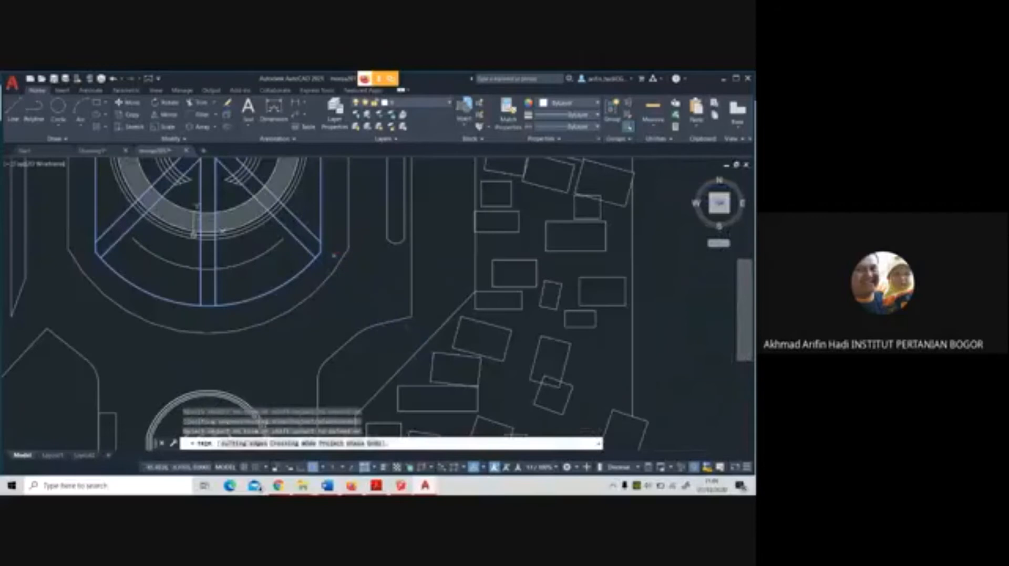
{"action": "scroll", "coordinate": [333, 260], "scroll_direction": "down", "scroll_amount": 2}
{"action": "middle_click_drag", "start_coordinate": [336, 226], "coordinate": [387, 319]}
{"action": "left_click", "coordinate": [388, 293]}
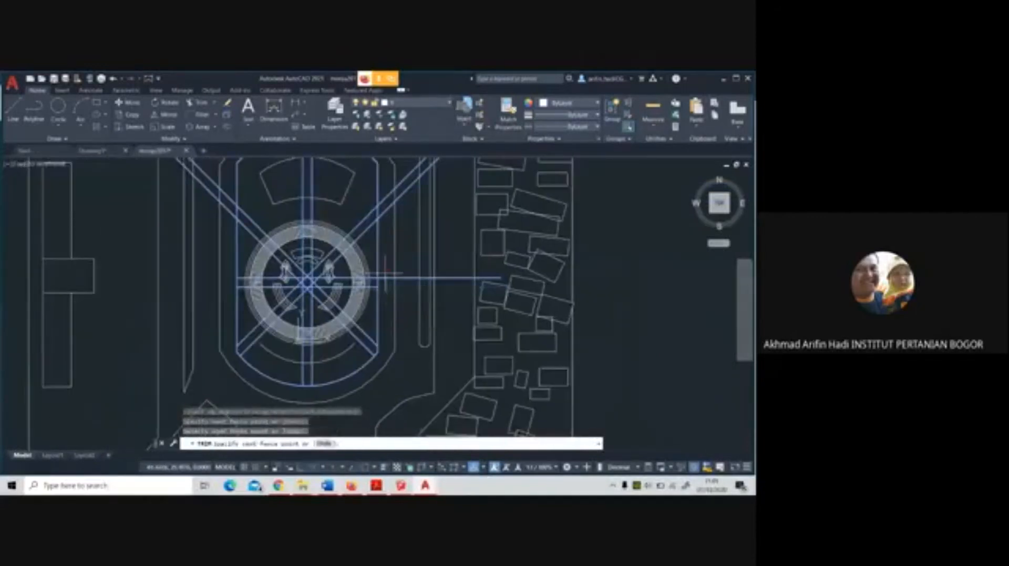
{"action": "left_click", "coordinate": [386, 188]}
{"action": "middle_click_drag", "start_coordinate": [389, 224], "coordinate": [473, 329]}
Trim the upper-left and north axis bands outside the inner outline and end the Trim
{"action": "left_click", "coordinate": [307, 317]}
{"action": "left_click", "coordinate": [304, 288]}
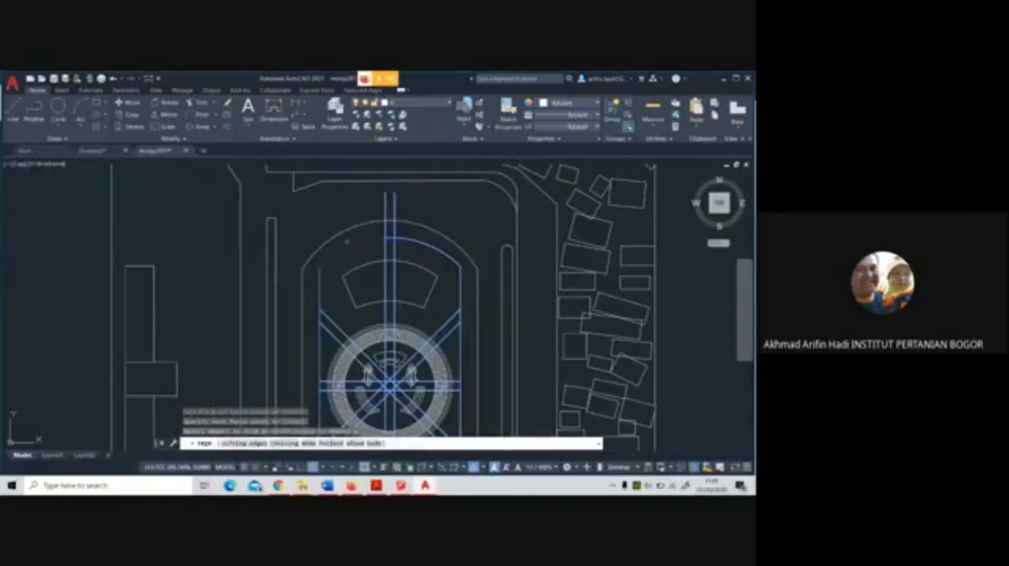
{"action": "left_click", "coordinate": [370, 231]}
{"action": "left_click", "coordinate": [400, 231]}
{"action": "scroll", "coordinate": [420, 237], "scroll_direction": "down", "scroll_amount": 4}
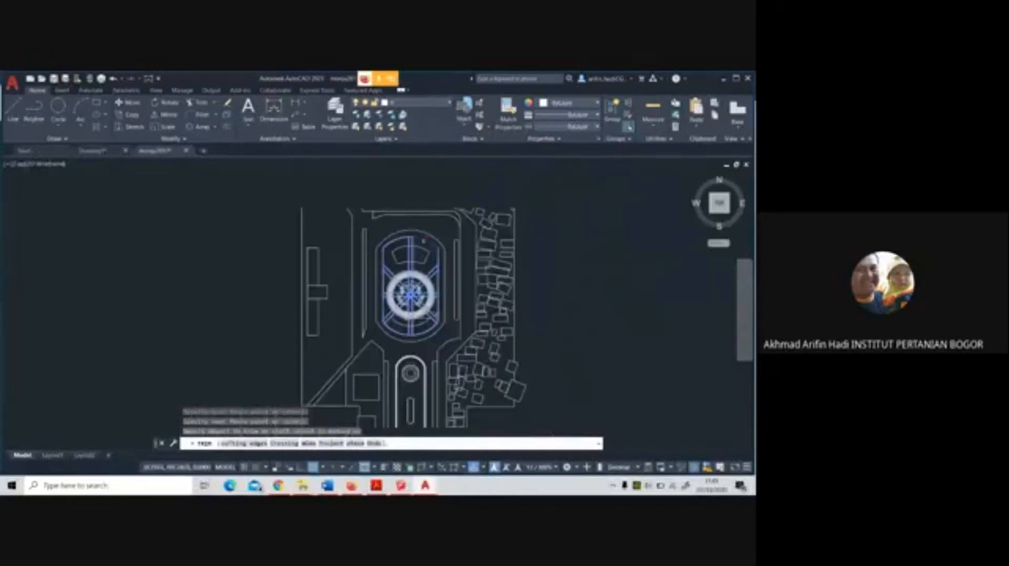
{"action": "scroll", "coordinate": [429, 262], "scroll_direction": "up", "scroll_amount": 4}
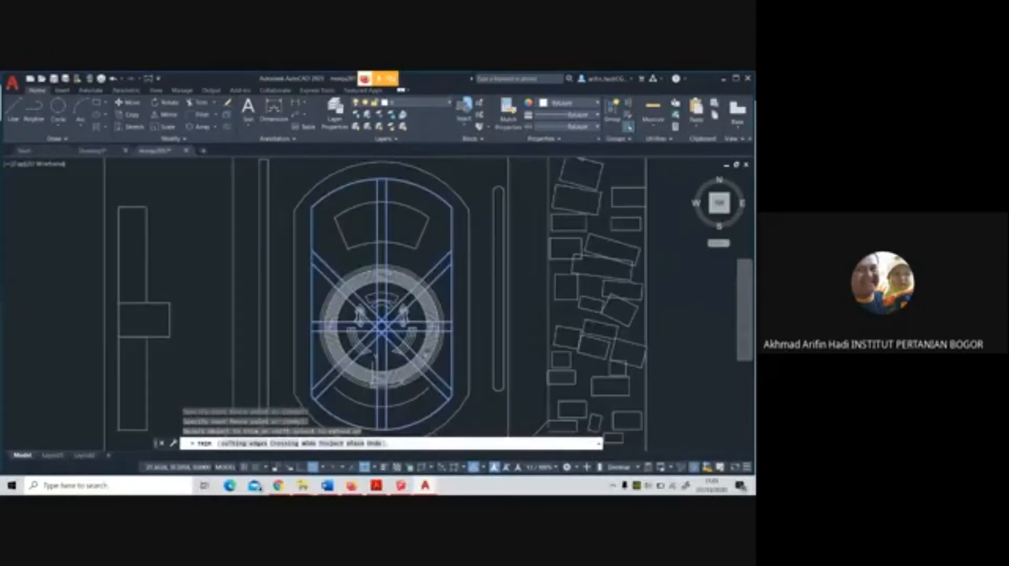
{"action": "key", "text": "Escape"}
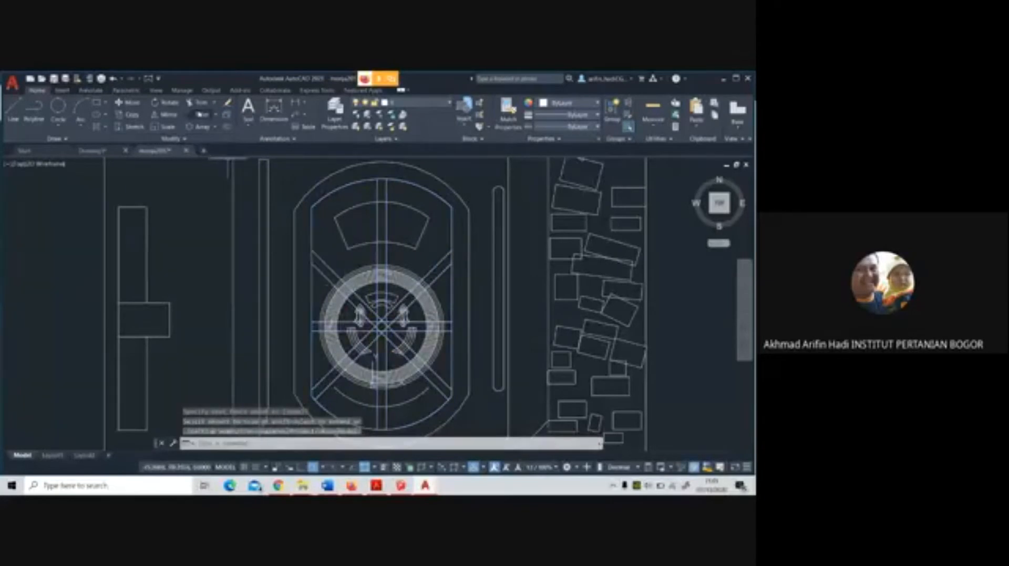
Using the central ring's outer circle as cutting edge, trim the upper-left diagonal band's lines inside the ring
{"action": "left_click", "coordinate": [199, 103]}
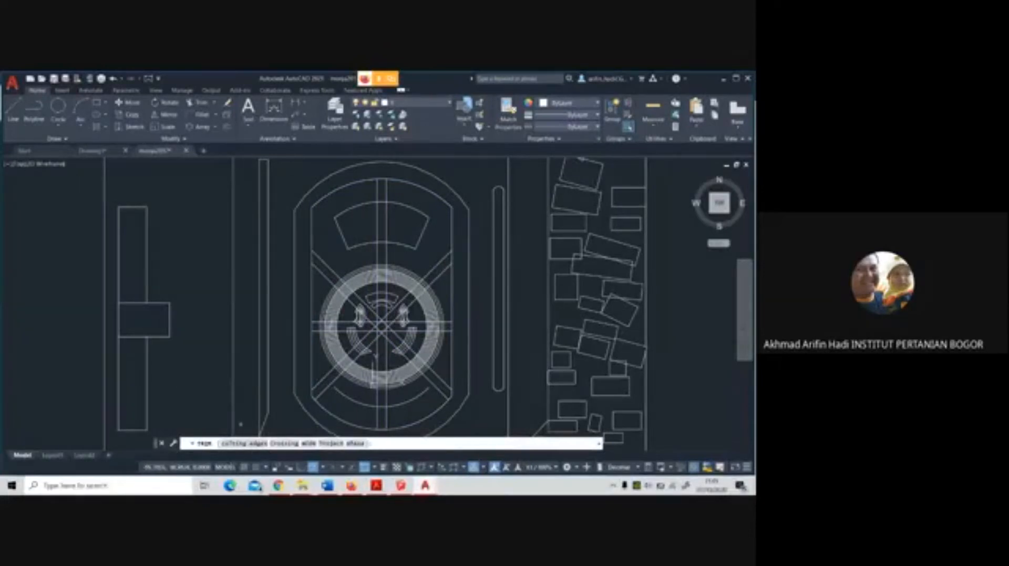
{"action": "left_click", "coordinate": [244, 443]}
{"action": "left_click", "coordinate": [326, 288]}
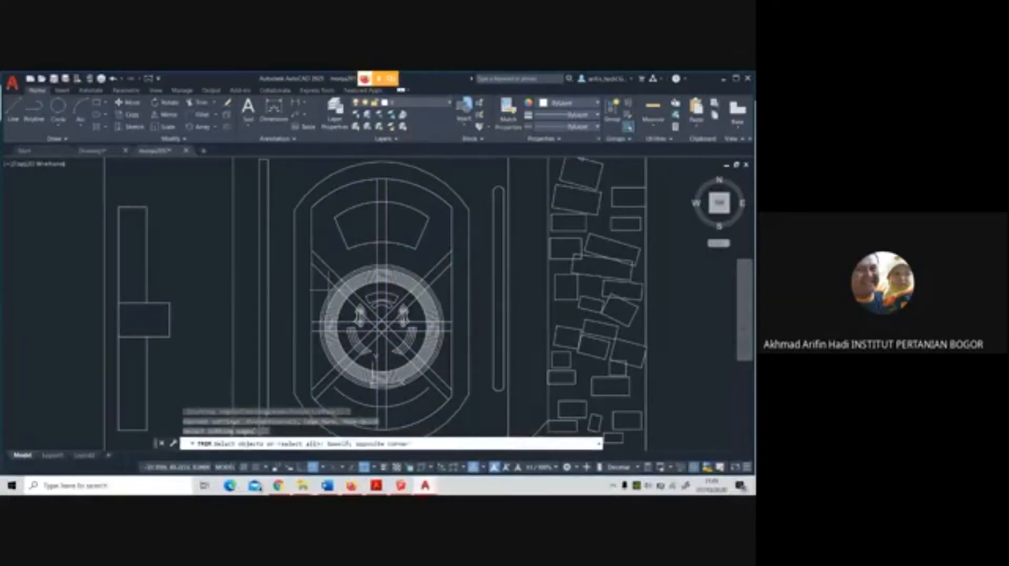
{"action": "left_click", "coordinate": [324, 292]}
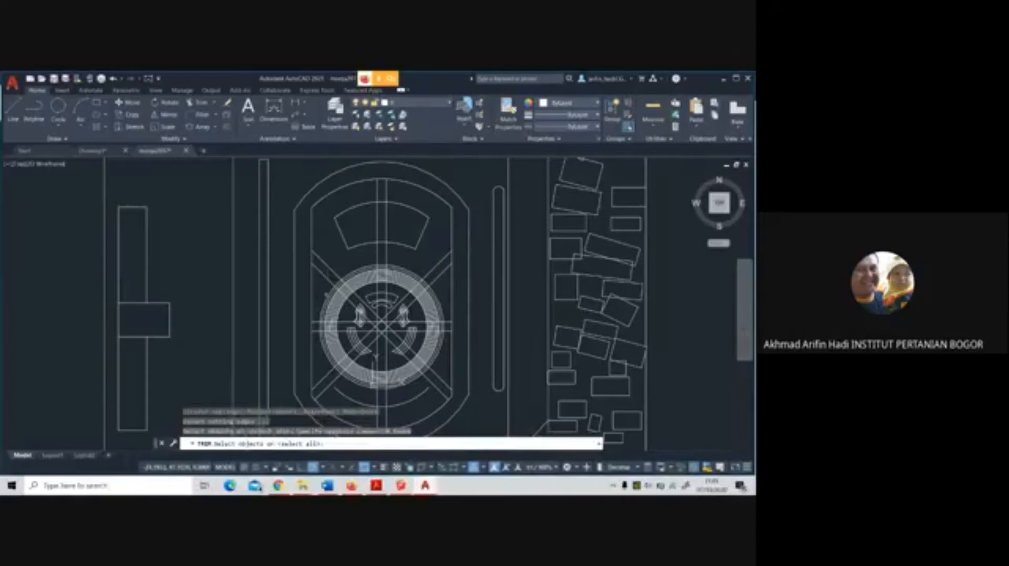
{"action": "key", "text": "Return"}
{"action": "scroll", "coordinate": [342, 286], "scroll_direction": "up", "scroll_amount": 4}
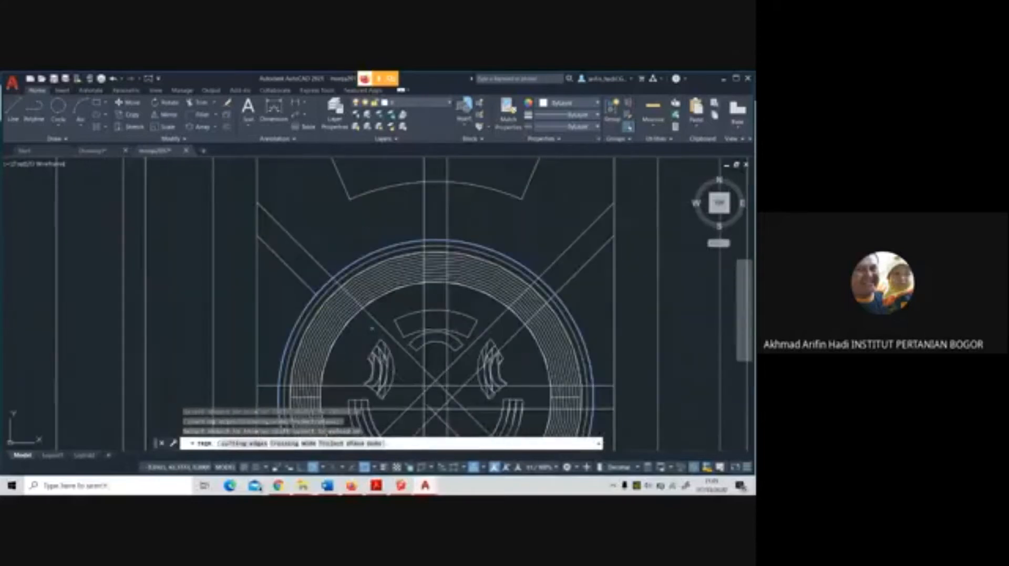
{"action": "scroll", "coordinate": [371, 329], "scroll_direction": "down", "scroll_amount": 5}
{"action": "scroll", "coordinate": [394, 346], "scroll_direction": "up", "scroll_amount": 5}
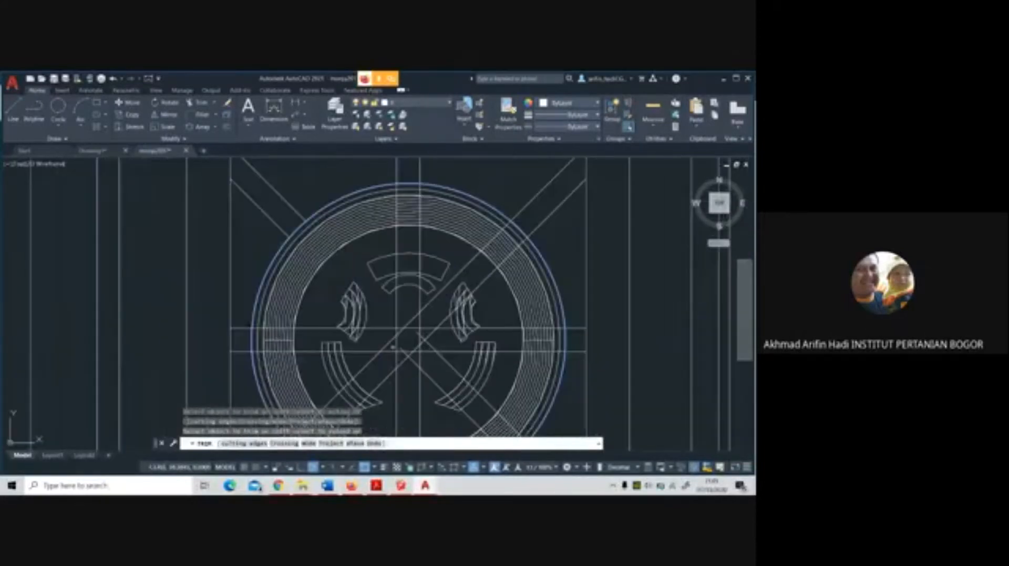
Trim all remaining axis band lines crossing the inside of the central ring and finish the Trim
{"action": "mouse_move", "coordinate": [420, 377]}
{"action": "left_mouse_down"}
{"action": "mouse_move", "coordinate": [430, 383]}
{"action": "mouse_move", "coordinate": [393, 320]}
{"action": "left_mouse_up"}
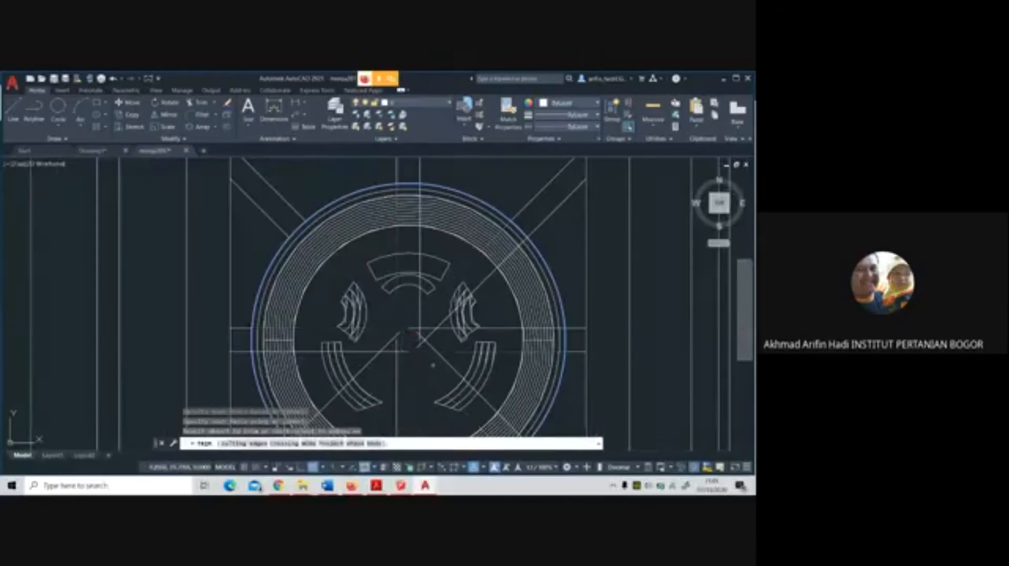
{"action": "mouse_move", "coordinate": [434, 364]}
{"action": "left_mouse_down"}
{"action": "mouse_move", "coordinate": [406, 320]}
{"action": "mouse_move", "coordinate": [416, 312]}
{"action": "left_mouse_up"}
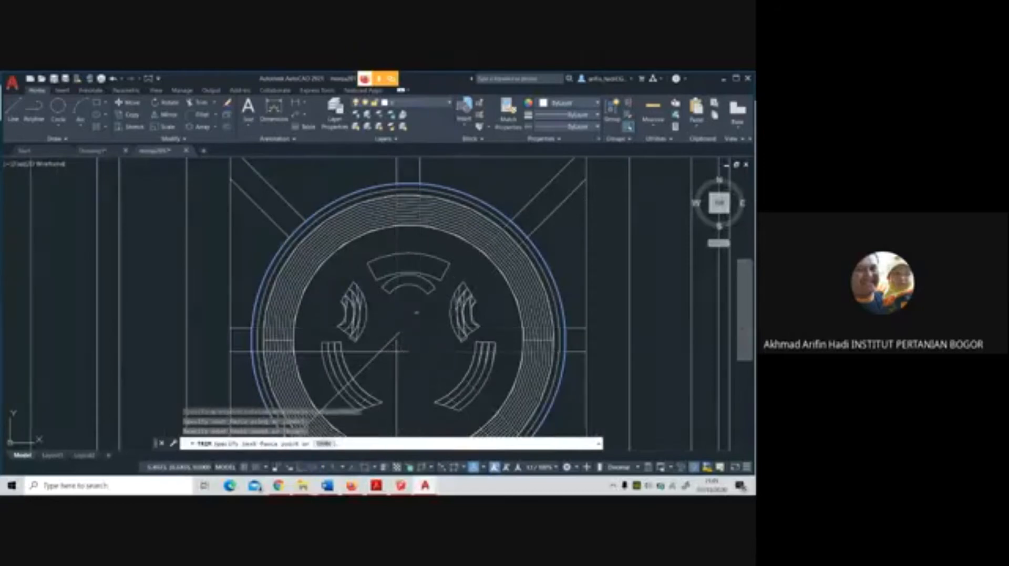
{"action": "left_click_drag", "start_coordinate": [408, 371], "coordinate": [383, 339]}
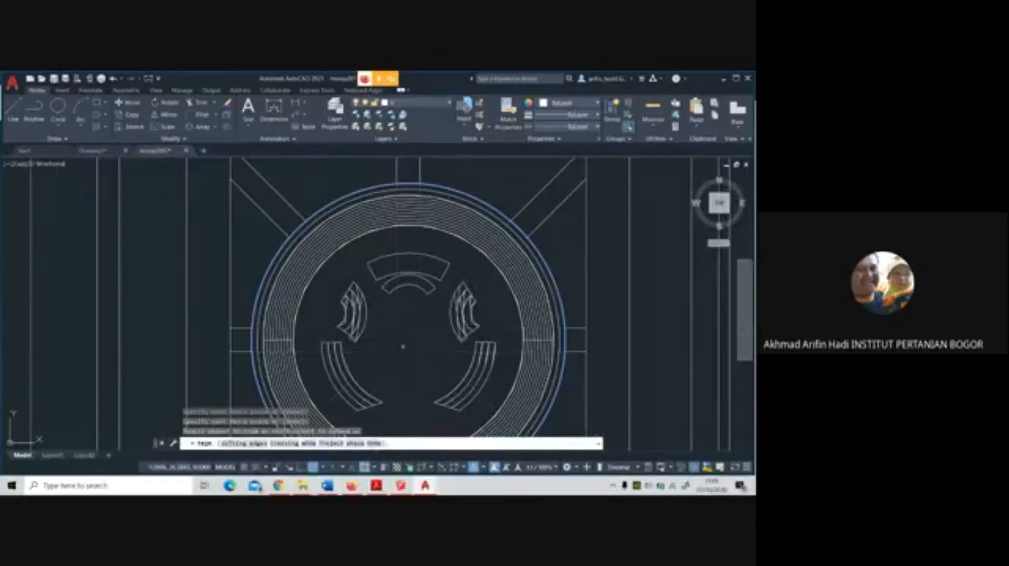
{"action": "scroll", "coordinate": [383, 342], "scroll_direction": "down", "scroll_amount": 3}
{"action": "key", "text": "Return"}
{"action": "scroll", "coordinate": [473, 283], "scroll_direction": "down", "scroll_amount": 4}
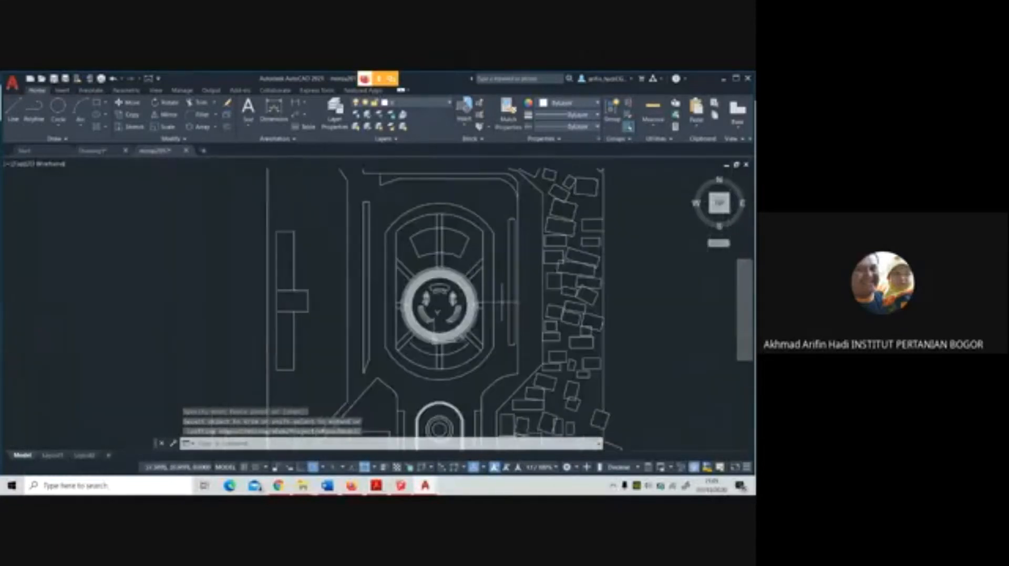
Switch to the Google Meet window to check the meeting and return to the AutoCAD drawing
{"action": "scroll", "coordinate": [458, 314], "scroll_direction": "up", "scroll_amount": 2}
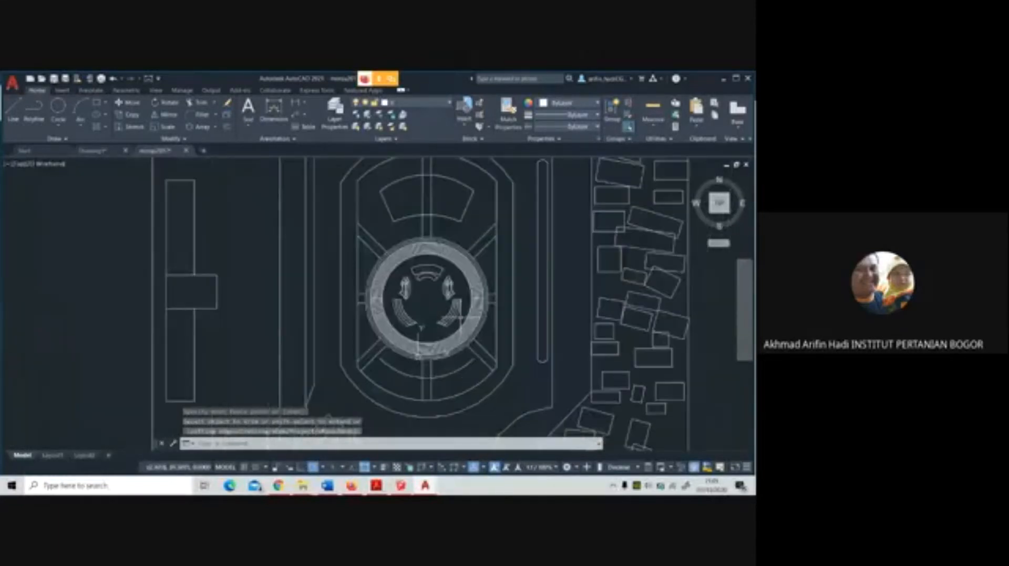
{"action": "scroll", "coordinate": [460, 316], "scroll_direction": "up", "scroll_amount": 2}
{"action": "middle_click_drag", "start_coordinate": [461, 316], "coordinate": [464, 372]}
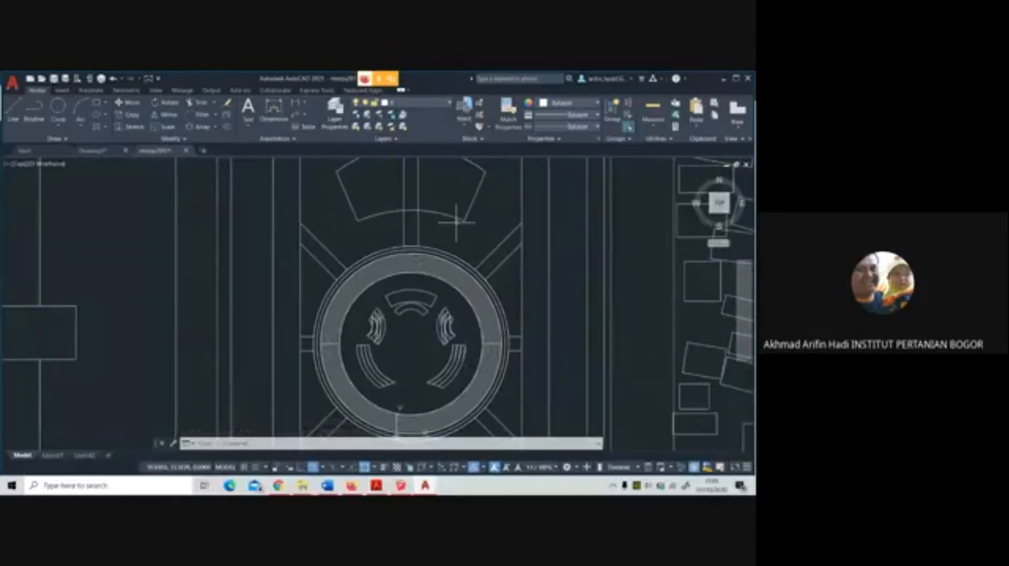
{"action": "left_click", "coordinate": [351, 486]}
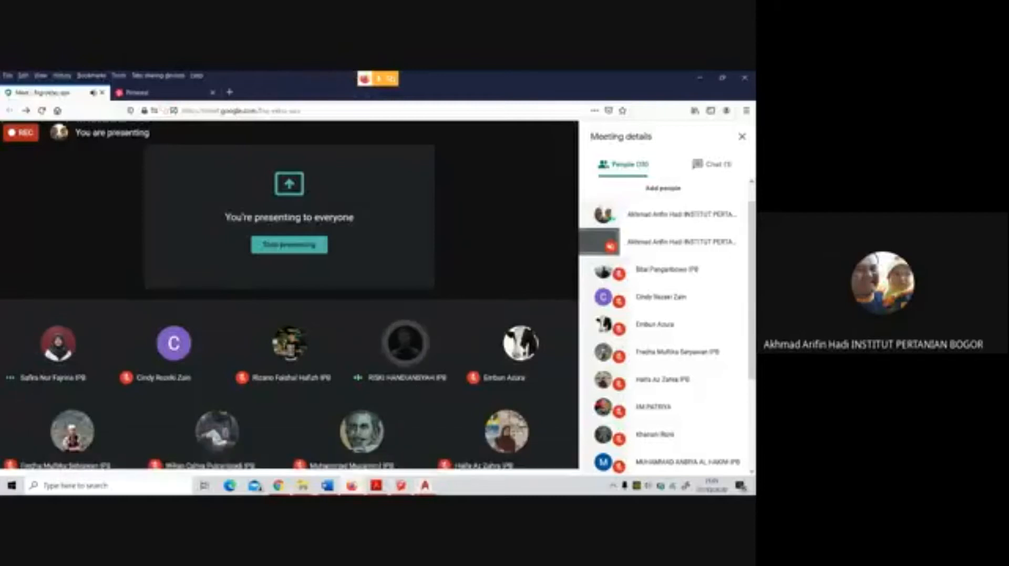
{"action": "mouse_move", "coordinate": [425, 485]}
{"action": "left_click", "coordinate": [455, 437]}
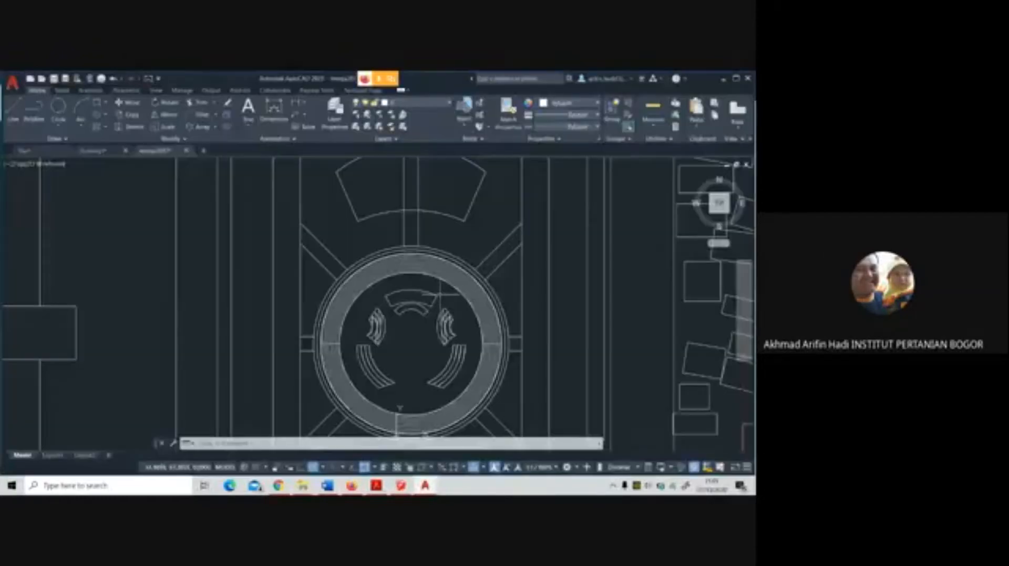
Delete the loose arc between the central ring and the south arc of the inner outline
{"action": "scroll", "coordinate": [456, 294], "scroll_direction": "down", "scroll_amount": 2}
{"action": "middle_click_drag", "start_coordinate": [457, 268], "coordinate": [408, 239]}
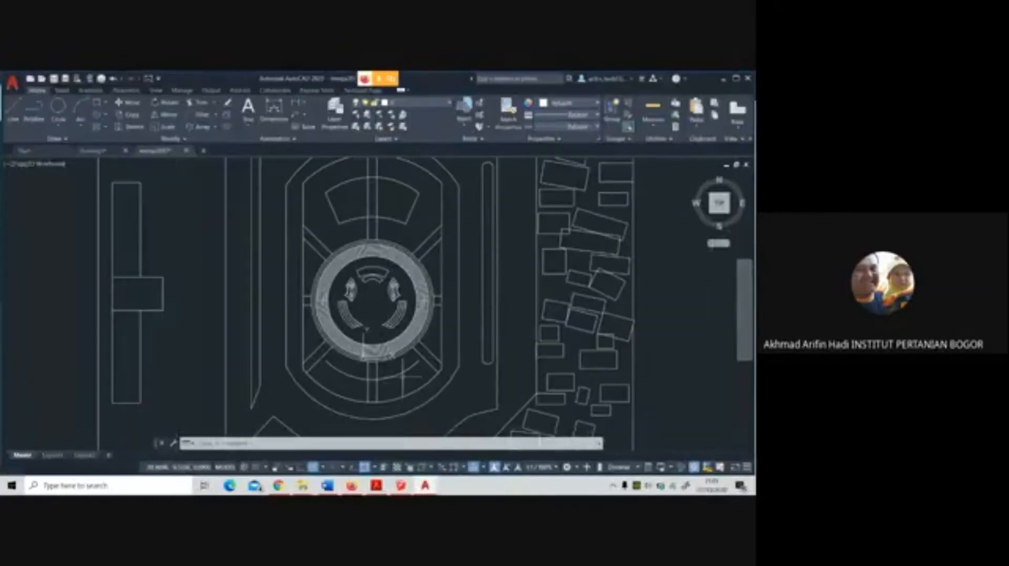
{"action": "left_click", "coordinate": [402, 371]}
{"action": "key", "text": "Delete"}
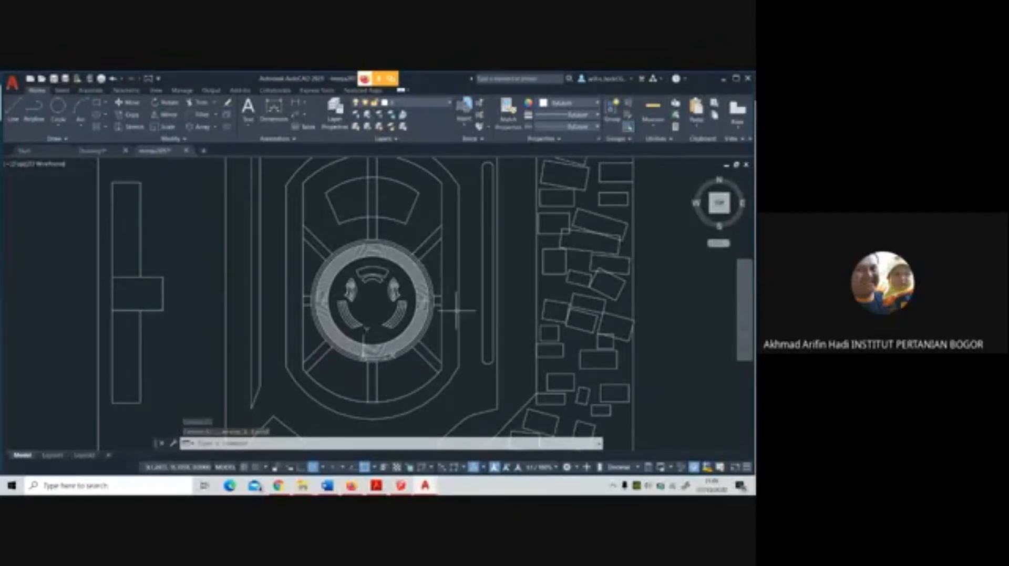
Start a Trim with the two lines of the upper-left diagonal band as cutting edges
{"action": "scroll", "coordinate": [347, 221], "scroll_direction": "up", "scroll_amount": 4}
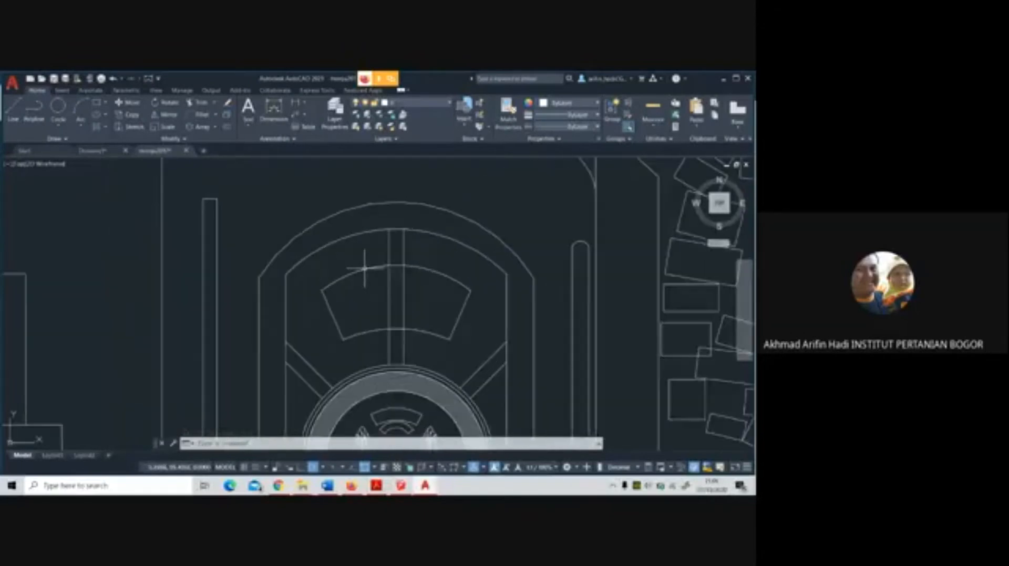
{"action": "middle_click_drag", "start_coordinate": [336, 233], "coordinate": [332, 229]}
{"action": "scroll", "coordinate": [323, 355], "scroll_direction": "up", "scroll_amount": 3}
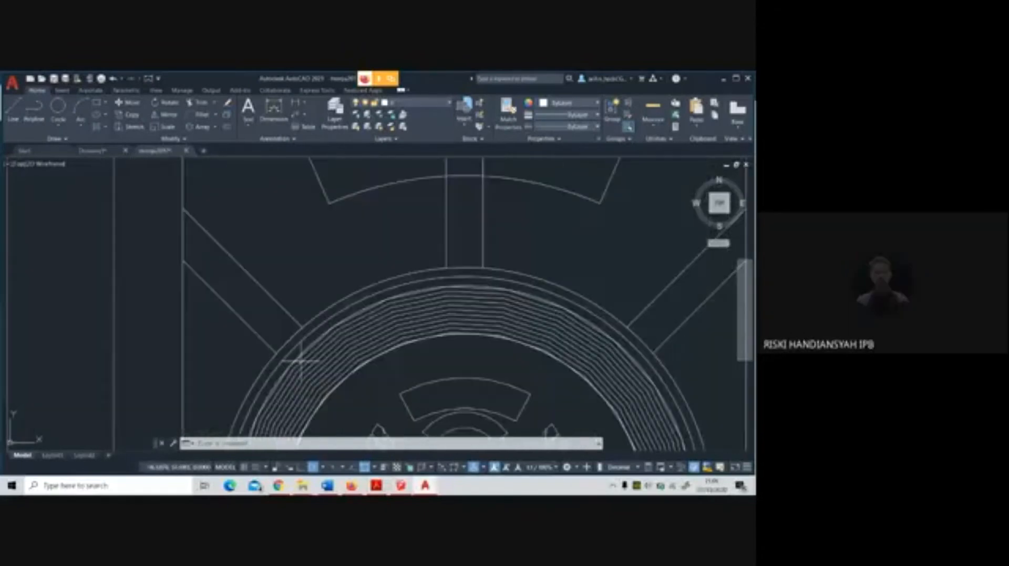
{"action": "left_click", "coordinate": [203, 104]}
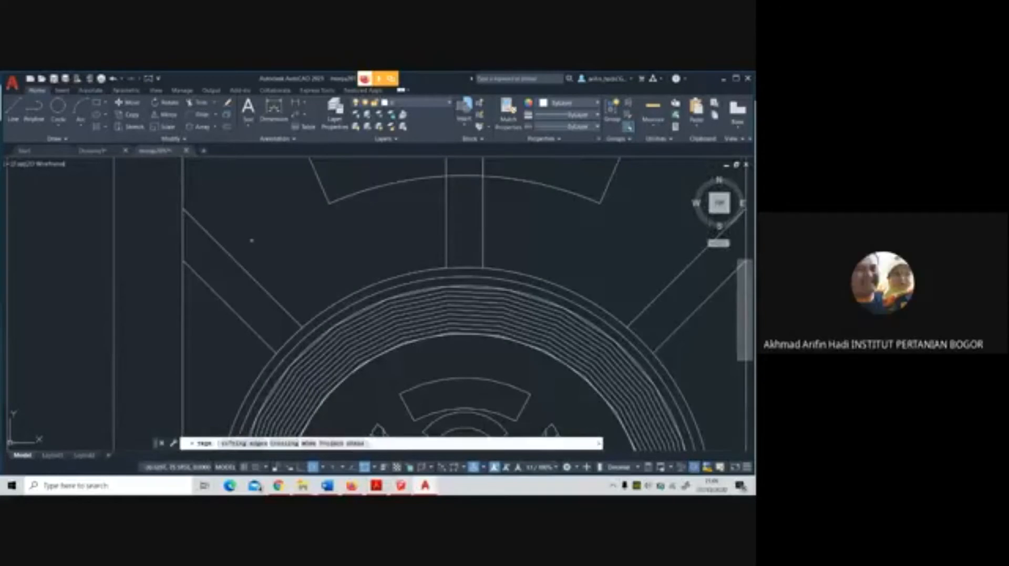
{"action": "left_click", "coordinate": [258, 445]}
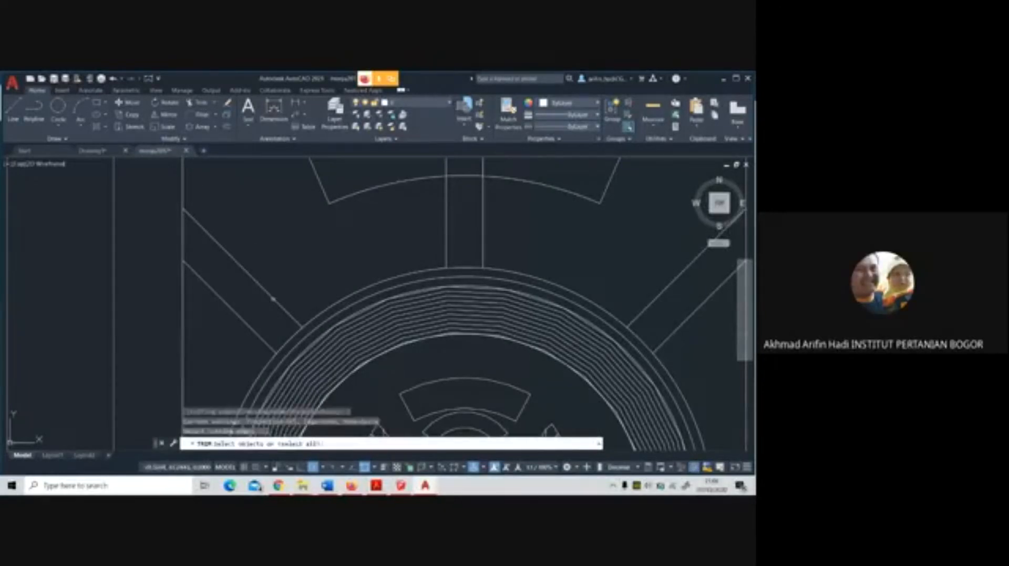
{"action": "left_click", "coordinate": [278, 275]}
{"action": "left_click", "coordinate": [234, 321]}
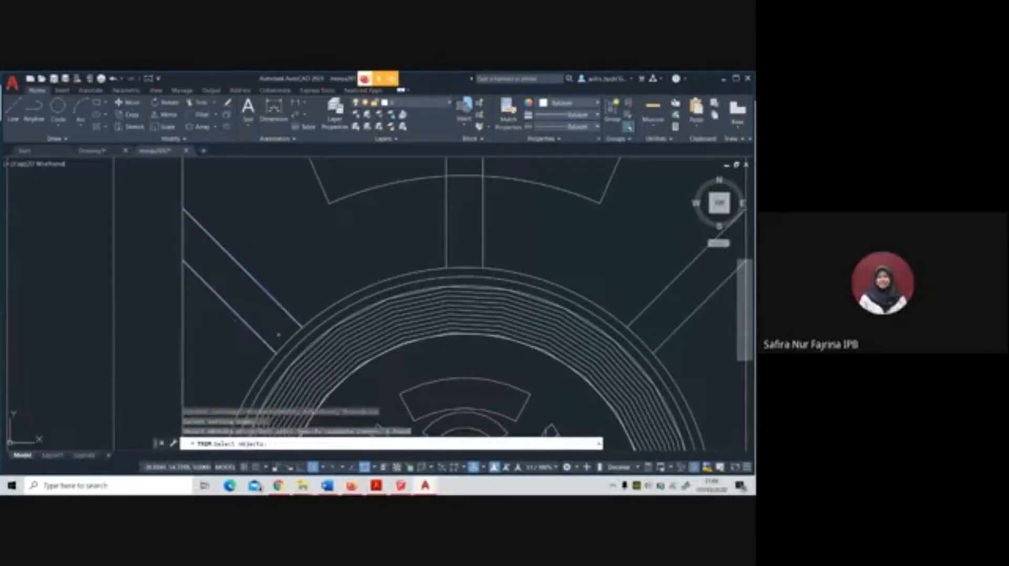
{"action": "key", "text": "Return"}
{"action": "scroll", "coordinate": [451, 172], "scroll_direction": "down", "scroll_amount": 4}
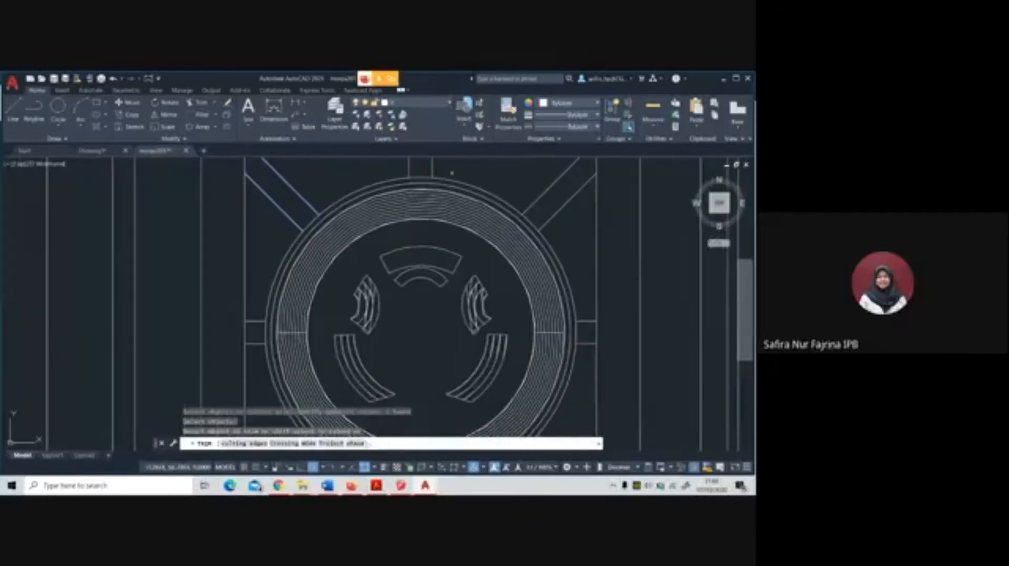
Redefine the Trim's cutting edges, selecting both lines of the upper-left, north and upper-right bands
{"action": "left_click", "coordinate": [244, 443]}
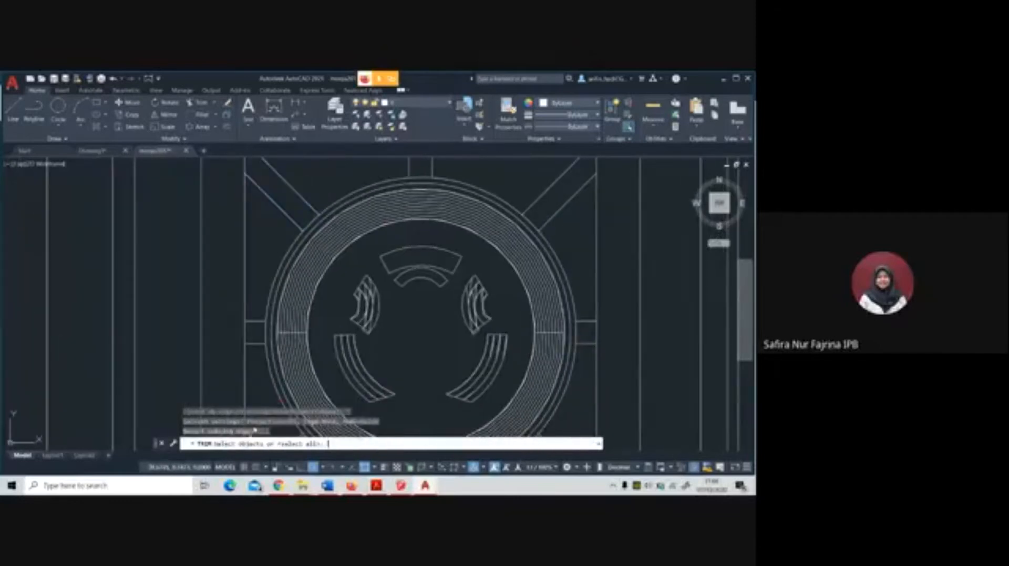
{"action": "scroll", "coordinate": [256, 428], "scroll_direction": "down", "scroll_amount": 2}
{"action": "left_click", "coordinate": [289, 267]}
{"action": "left_click", "coordinate": [265, 287]}
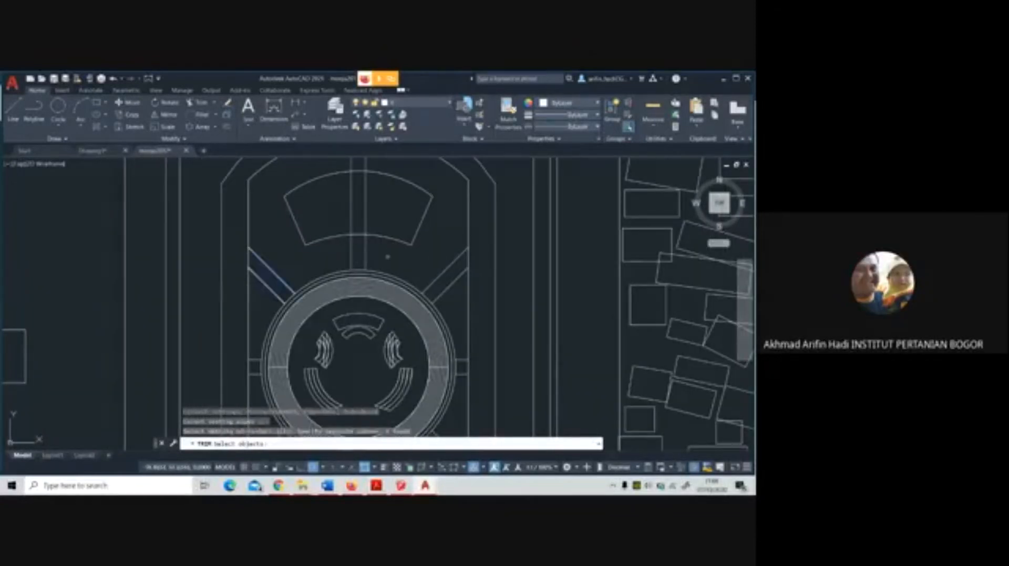
{"action": "left_click", "coordinate": [386, 256]}
{"action": "left_click", "coordinate": [340, 251]}
{"action": "left_click", "coordinate": [455, 287]}
{"action": "left_click", "coordinate": [440, 259]}
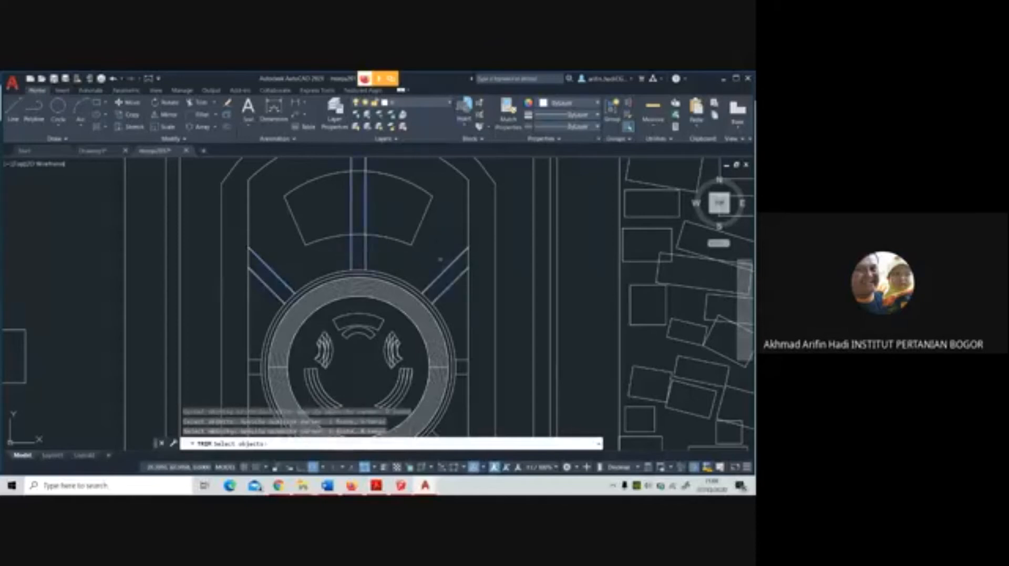
Add the lines of the east and lower-right bands to the Trim's cutting edges
{"action": "scroll", "coordinate": [442, 257], "scroll_direction": "down", "scroll_amount": 4}
{"action": "scroll", "coordinate": [452, 322], "scroll_direction": "up", "scroll_amount": 4}
{"action": "scroll", "coordinate": [455, 285], "scroll_direction": "up", "scroll_amount": 2}
{"action": "left_click", "coordinate": [458, 272]}
{"action": "left_click", "coordinate": [451, 230]}
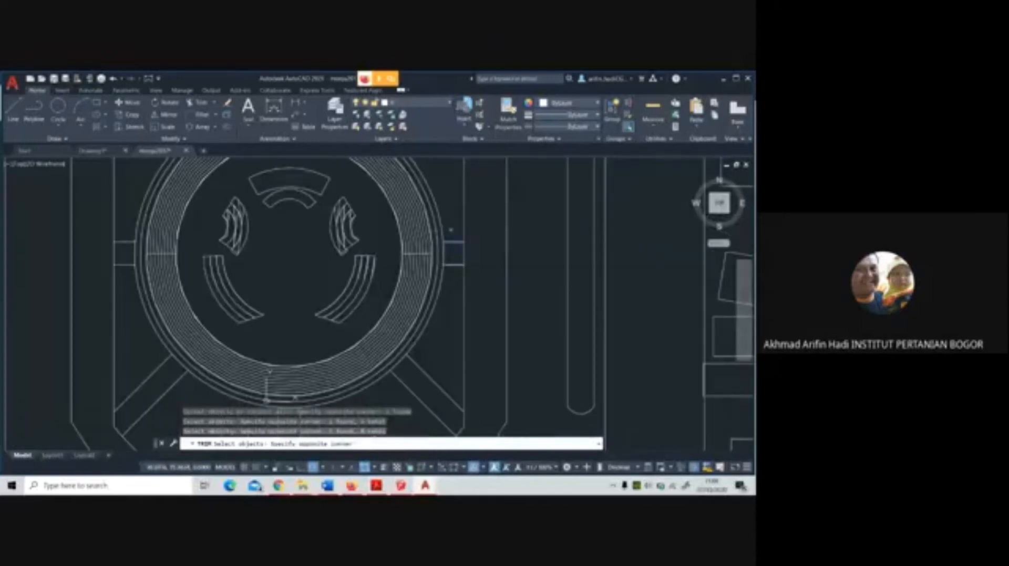
{"action": "scroll", "coordinate": [451, 230], "scroll_direction": "down", "scroll_amount": 4}
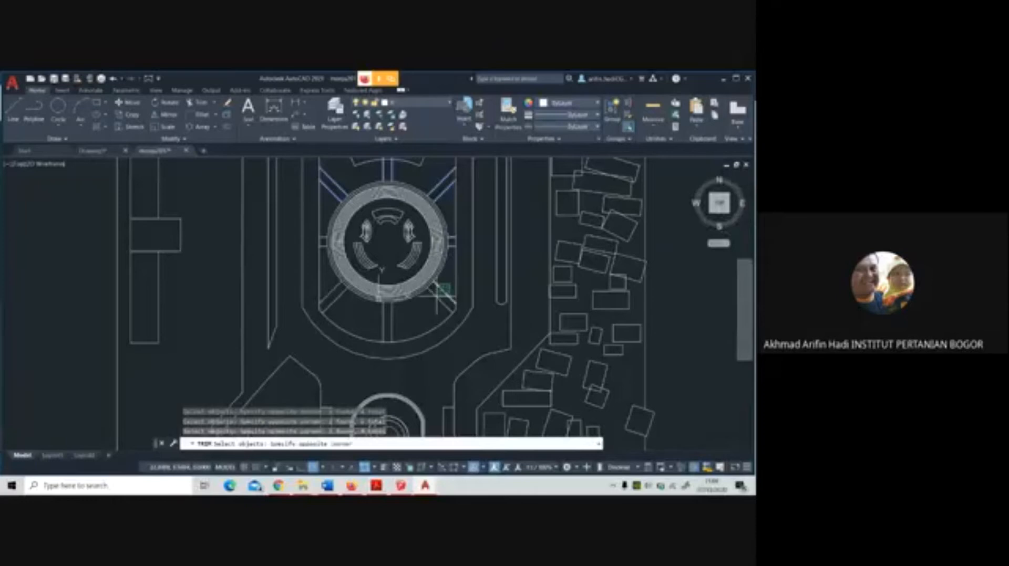
{"action": "left_click", "coordinate": [436, 298]}
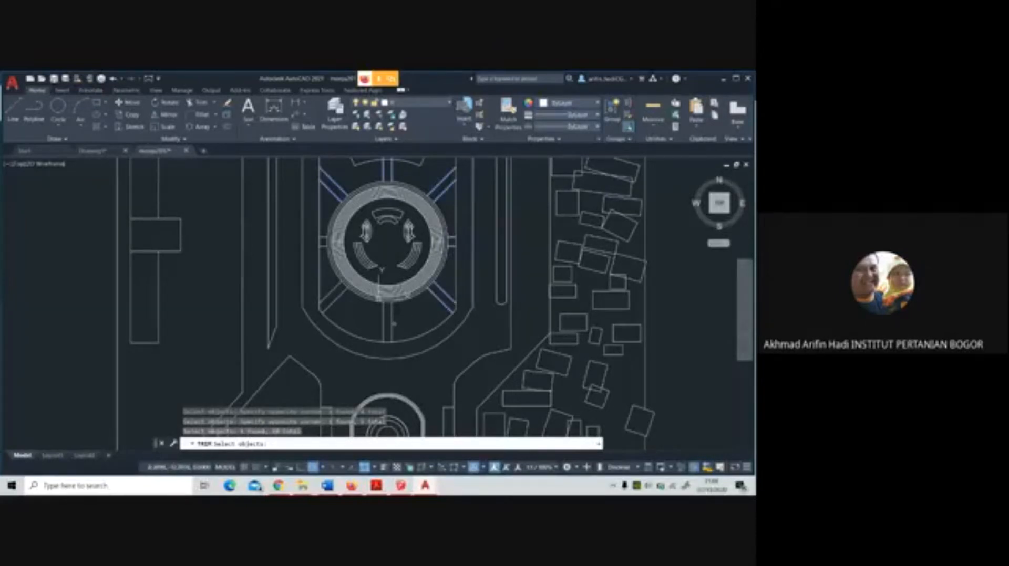
Add the south, lower-left and west band lines as cutting edges and accept the selection
{"action": "left_click", "coordinate": [394, 323]}
{"action": "left_click", "coordinate": [351, 295]}
{"action": "left_click", "coordinate": [338, 304]}
{"action": "left_click", "coordinate": [324, 287]}
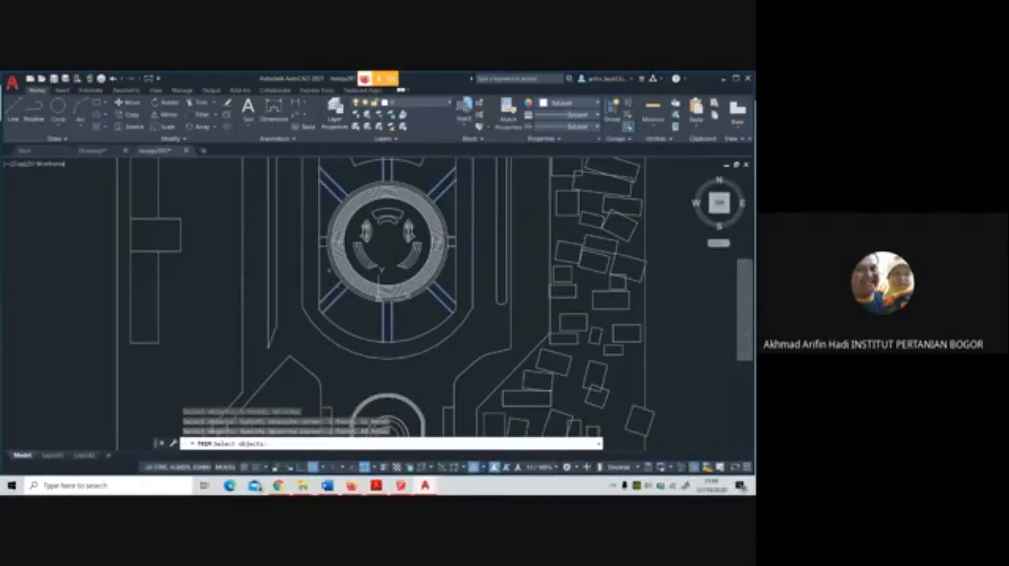
{"action": "scroll", "coordinate": [329, 230], "scroll_direction": "up", "scroll_amount": 8}
{"action": "left_click", "coordinate": [284, 336]}
{"action": "left_click", "coordinate": [269, 251]}
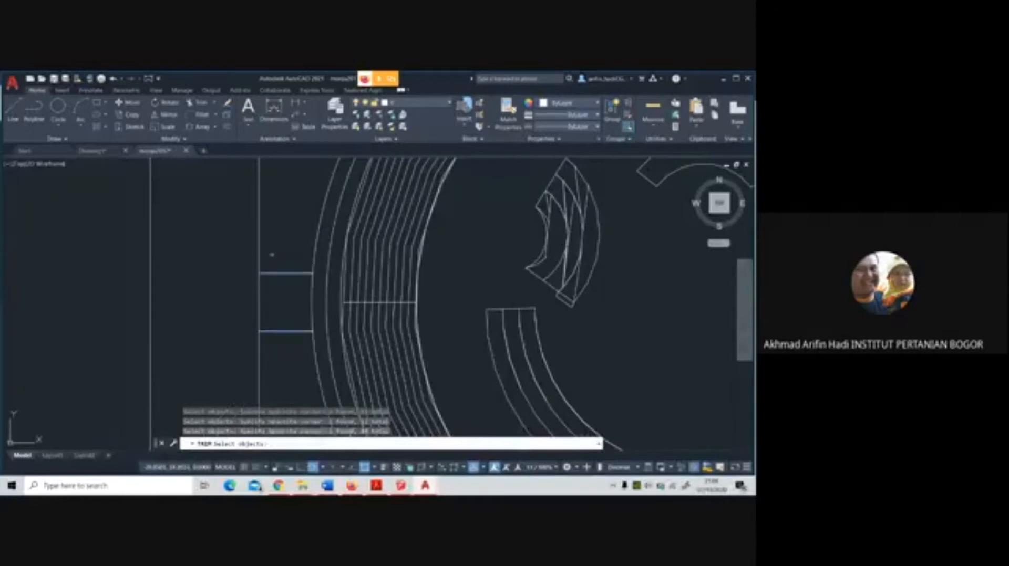
{"action": "scroll", "coordinate": [270, 254], "scroll_direction": "down", "scroll_amount": 8}
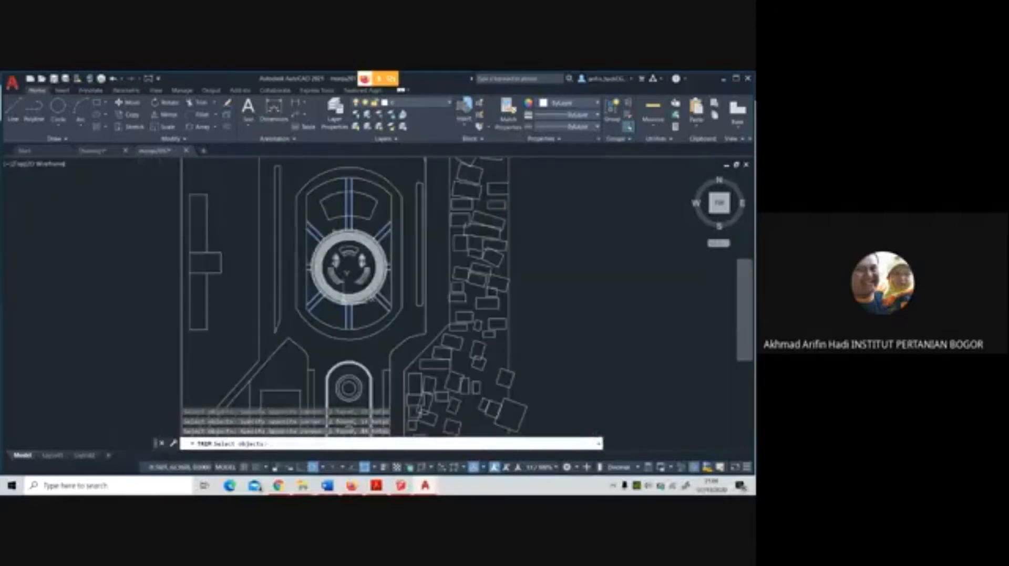
{"action": "scroll", "coordinate": [319, 246], "scroll_direction": "up", "scroll_amount": 2}
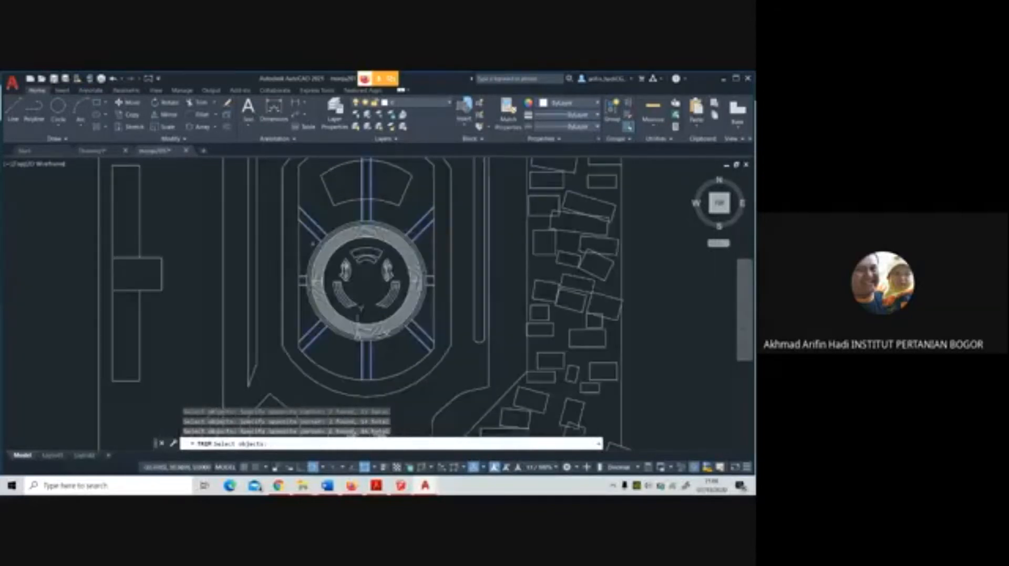
{"action": "key", "text": "Return"}
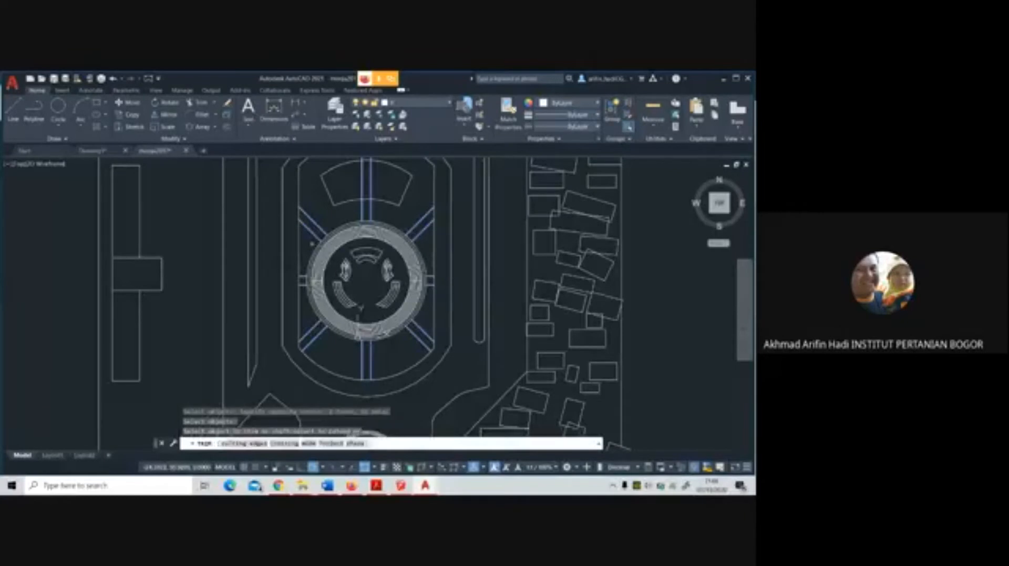
Trim the inner outline segments between the paired lines of the upper-left, west, lower-left and south bands
{"action": "scroll", "coordinate": [294, 212], "scroll_direction": "up", "scroll_amount": 2}
{"action": "left_click", "coordinate": [299, 214]}
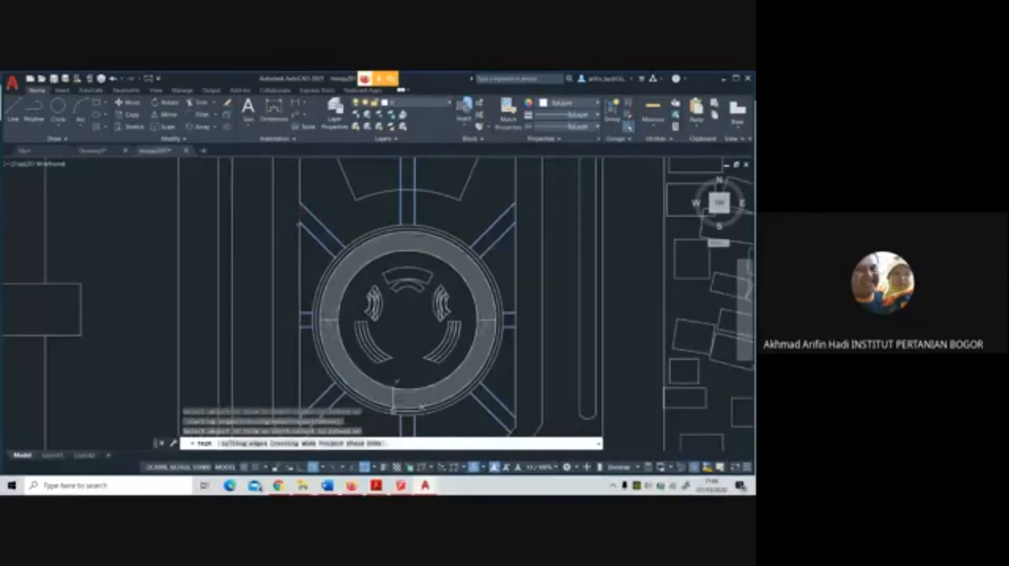
{"action": "scroll", "coordinate": [299, 275], "scroll_direction": "down", "scroll_amount": 4}
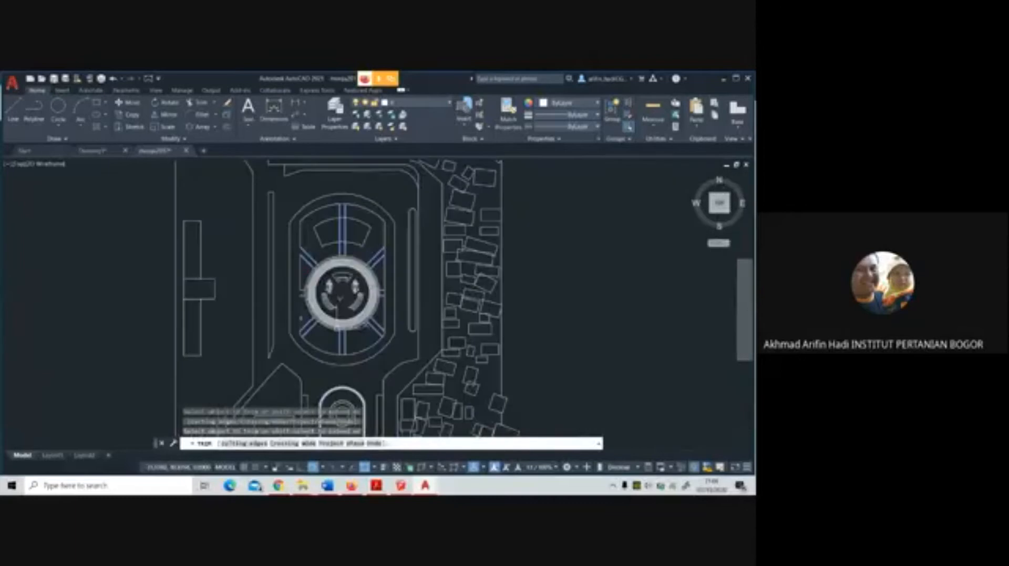
{"action": "scroll", "coordinate": [296, 337], "scroll_direction": "up", "scroll_amount": 4}
{"action": "left_click", "coordinate": [296, 336]}
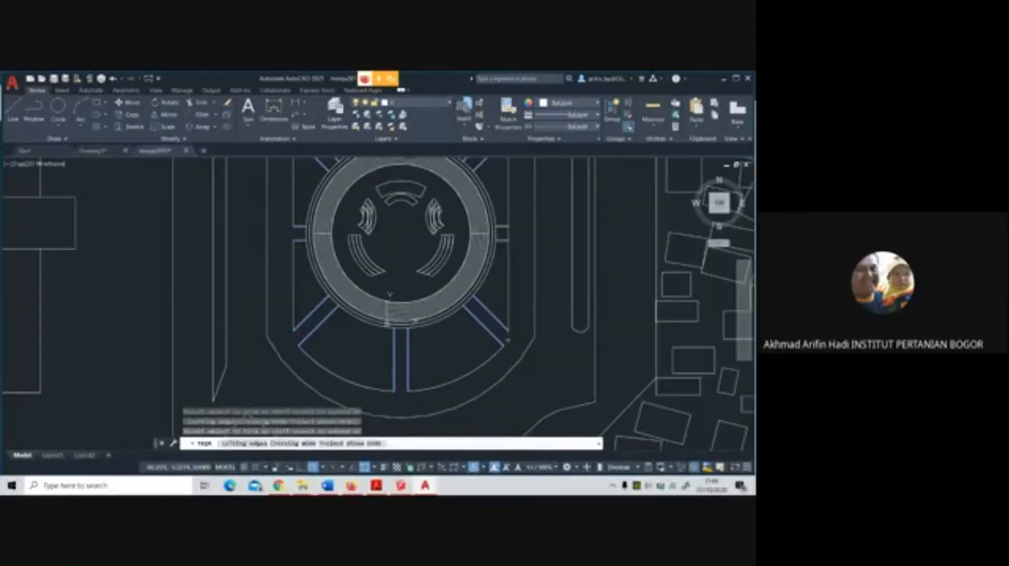
Trim the inner outline segments between the paired lines of the lower-right, east, upper-right and north bands
{"action": "scroll", "coordinate": [462, 274], "scroll_direction": "down", "scroll_amount": 3}
{"action": "scroll", "coordinate": [462, 274], "scroll_direction": "up", "scroll_amount": 5}
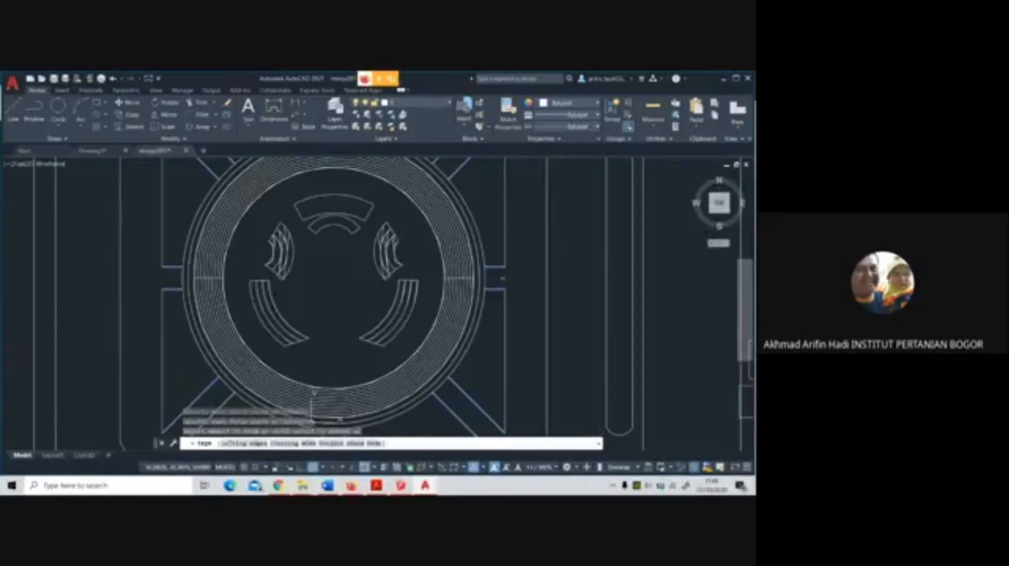
{"action": "scroll", "coordinate": [507, 287], "scroll_direction": "down", "scroll_amount": 3}
{"action": "scroll", "coordinate": [512, 226], "scroll_direction": "up", "scroll_amount": 2}
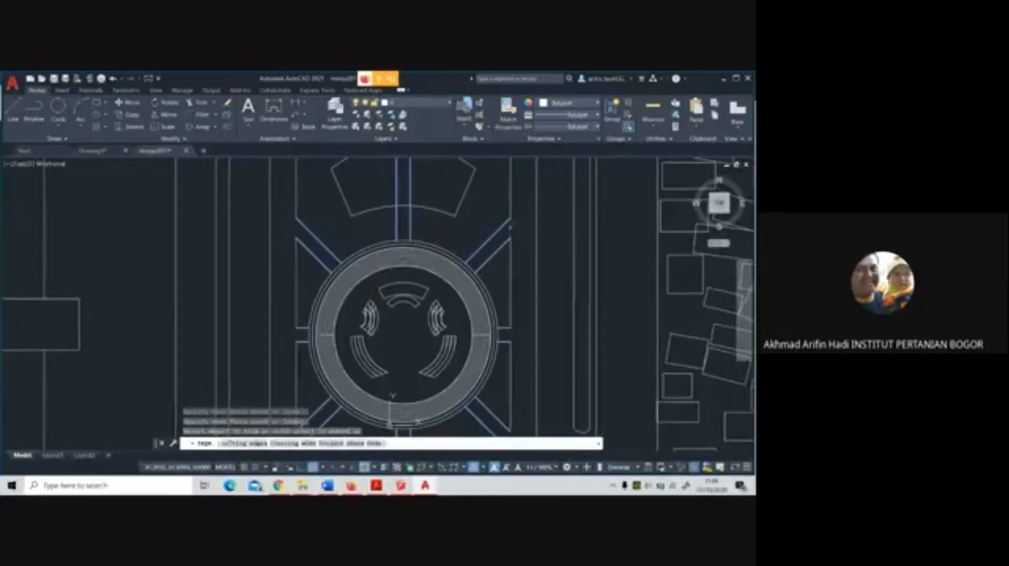
{"action": "left_click", "coordinate": [510, 227]}
{"action": "middle_click_drag", "start_coordinate": [510, 228], "coordinate": [549, 329]}
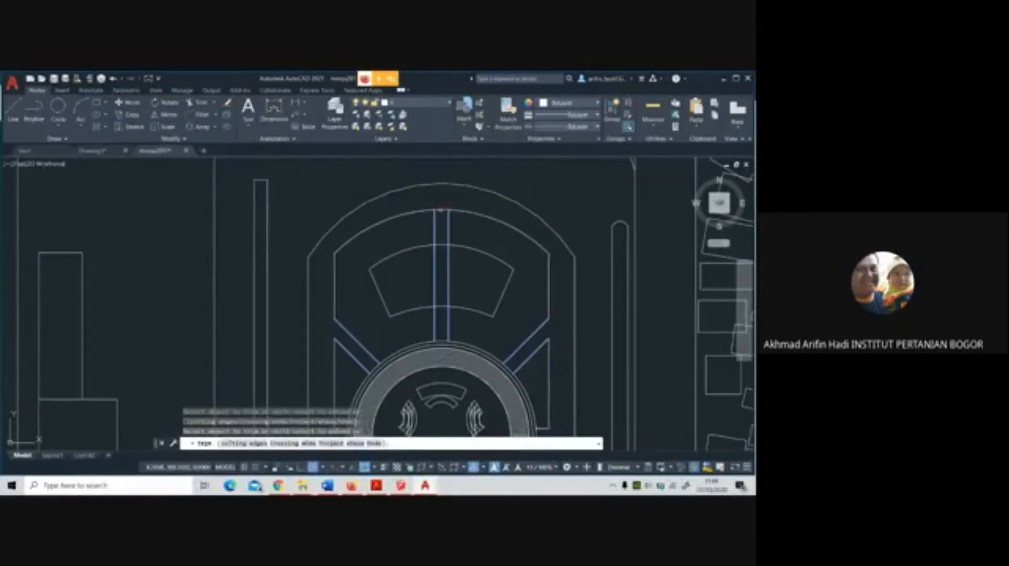
Trim the arc segments closing the axis bands' inner ends around the central ring and finish the Trim
{"action": "scroll", "coordinate": [449, 342], "scroll_direction": "up", "scroll_amount": 4}
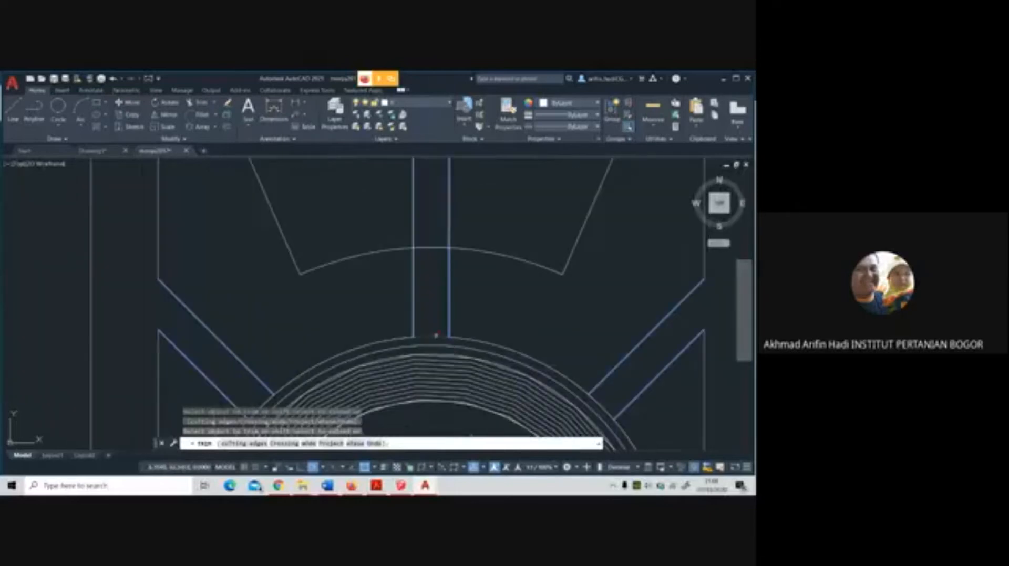
{"action": "scroll", "coordinate": [430, 253], "scroll_direction": "down", "scroll_amount": 2}
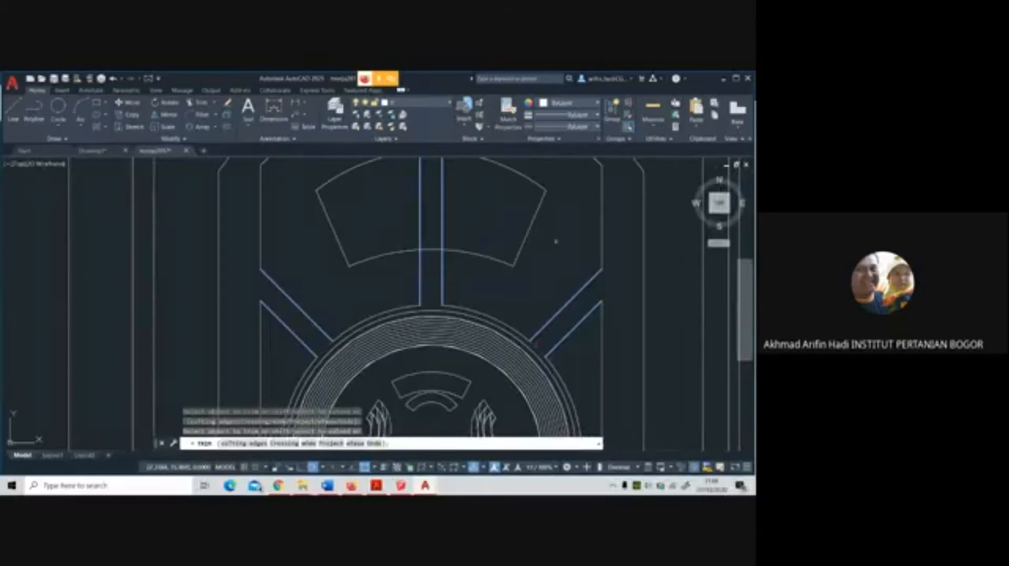
{"action": "scroll", "coordinate": [555, 242], "scroll_direction": "down", "scroll_amount": 3}
{"action": "scroll", "coordinate": [494, 338], "scroll_direction": "up", "scroll_amount": 3}
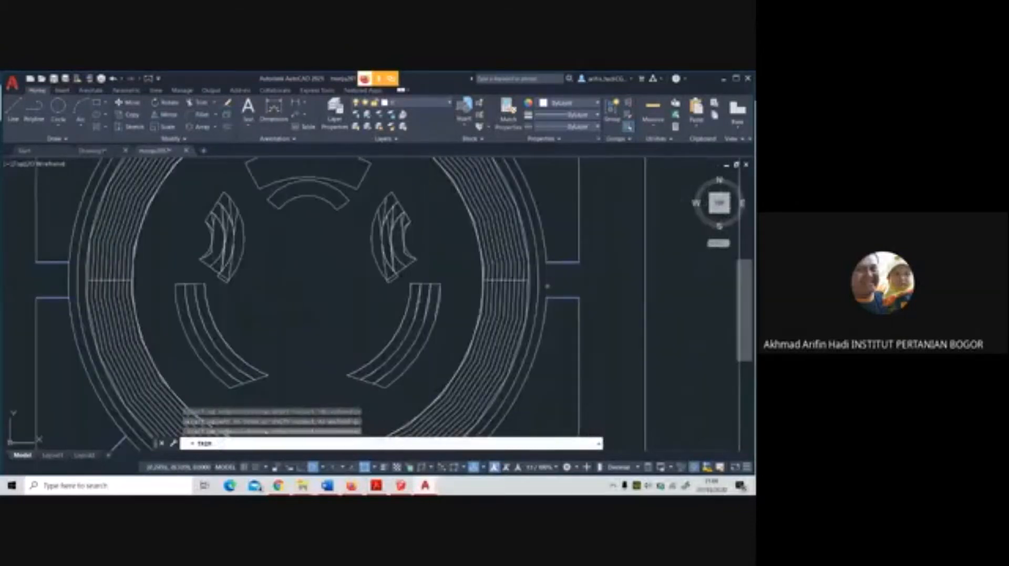
{"action": "scroll", "coordinate": [452, 321], "scroll_direction": "down", "scroll_amount": 2}
{"action": "scroll", "coordinate": [529, 326], "scroll_direction": "up", "scroll_amount": 2}
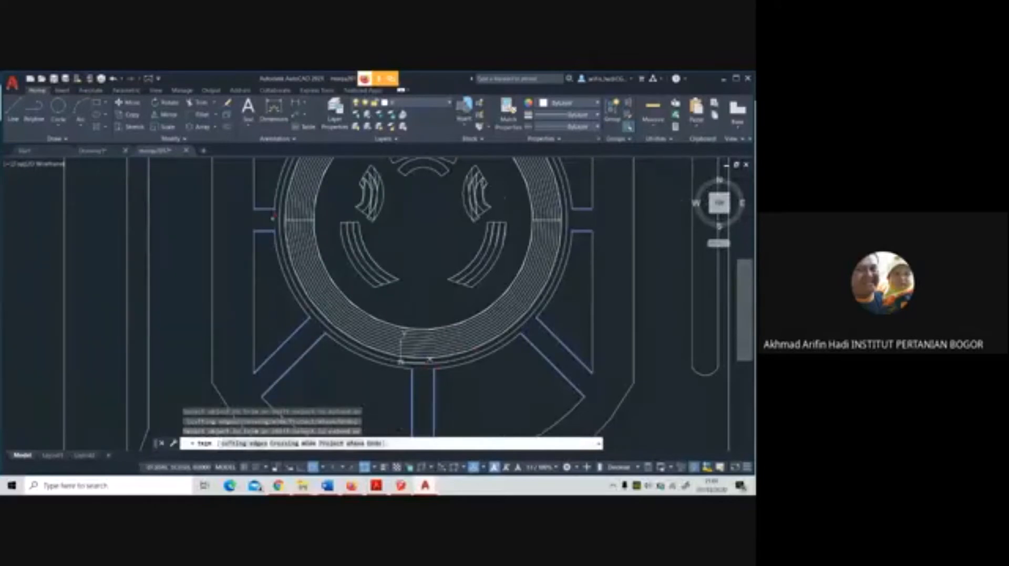
{"action": "scroll", "coordinate": [520, 366], "scroll_direction": "down", "scroll_amount": 4}
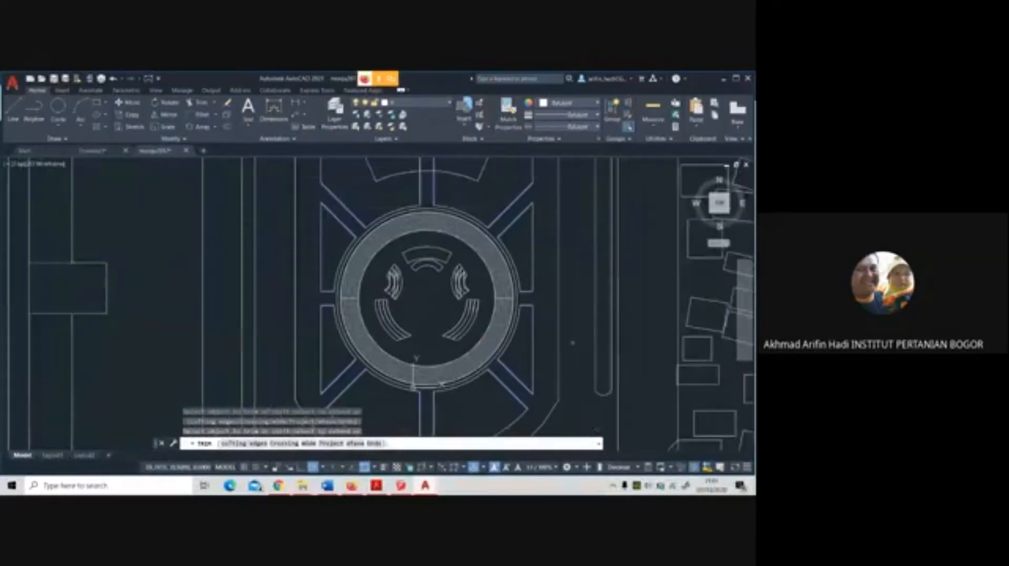
{"action": "key", "text": "Escape"}
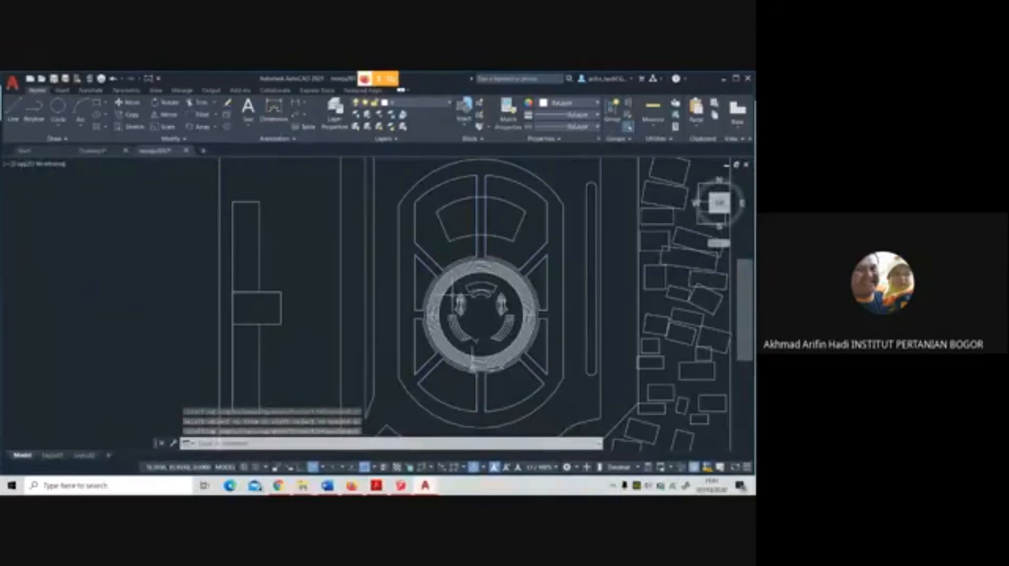
Fillet the lower-left corner of the panel left of the north band, defining the fillet radius with two points picked near that corner
{"action": "scroll", "coordinate": [436, 282], "scroll_direction": "down", "scroll_amount": 1}
{"action": "scroll", "coordinate": [436, 281], "scroll_direction": "up", "scroll_amount": 1}
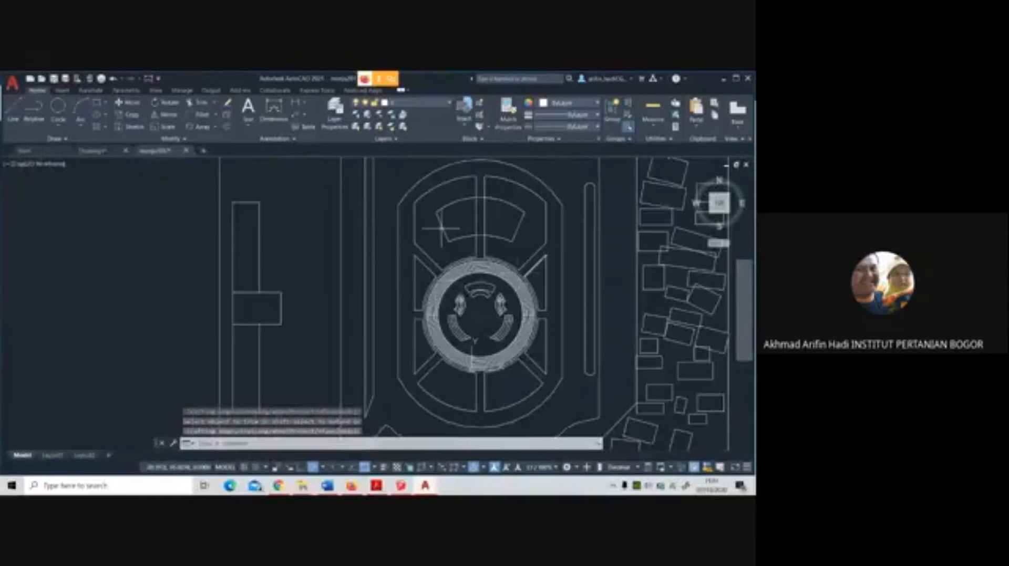
{"action": "middle_click_drag", "start_coordinate": [563, 368], "coordinate": [525, 368]}
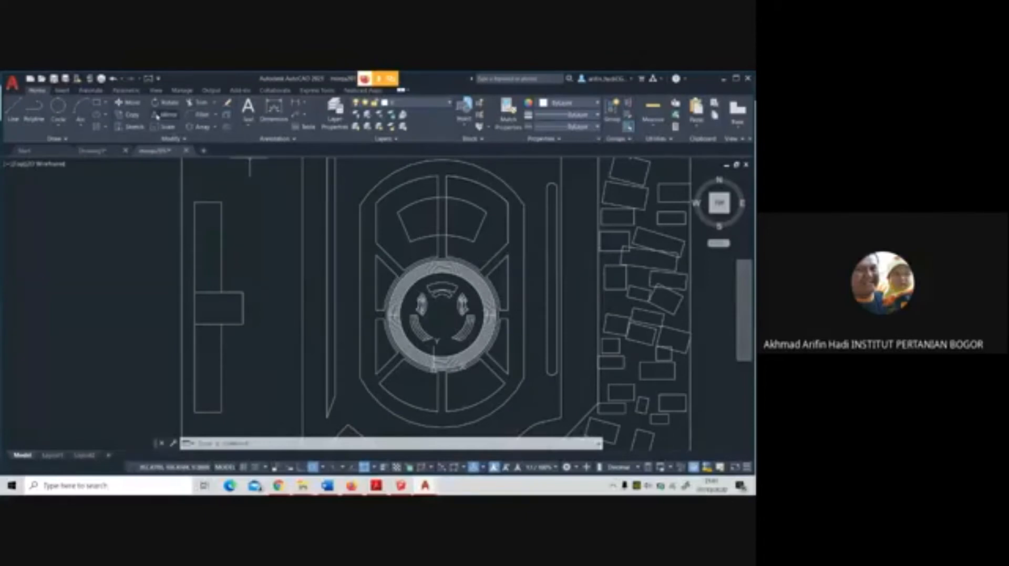
{"action": "left_click", "coordinate": [196, 115]}
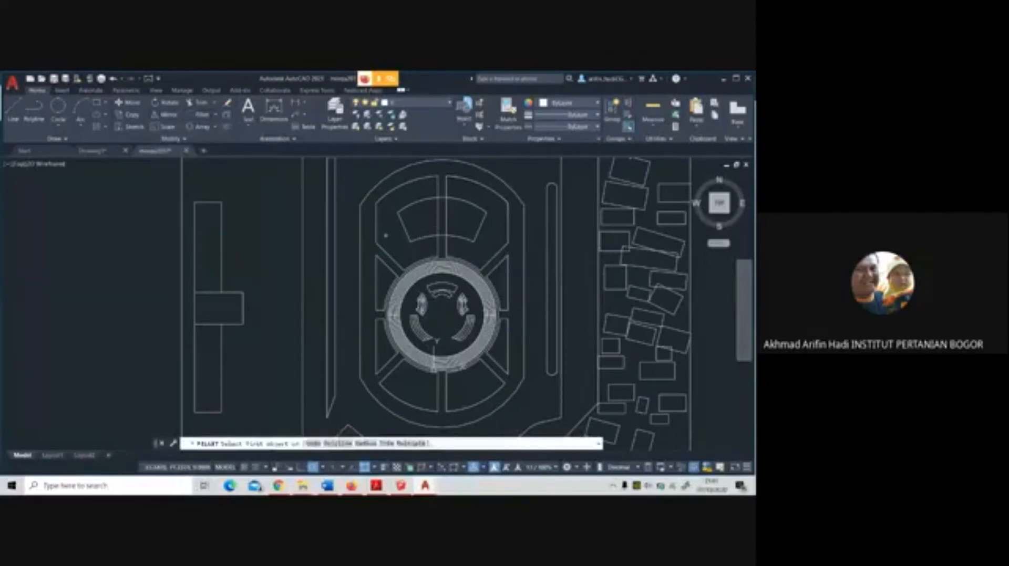
{"action": "scroll", "coordinate": [386, 235], "scroll_direction": "up", "scroll_amount": 5}
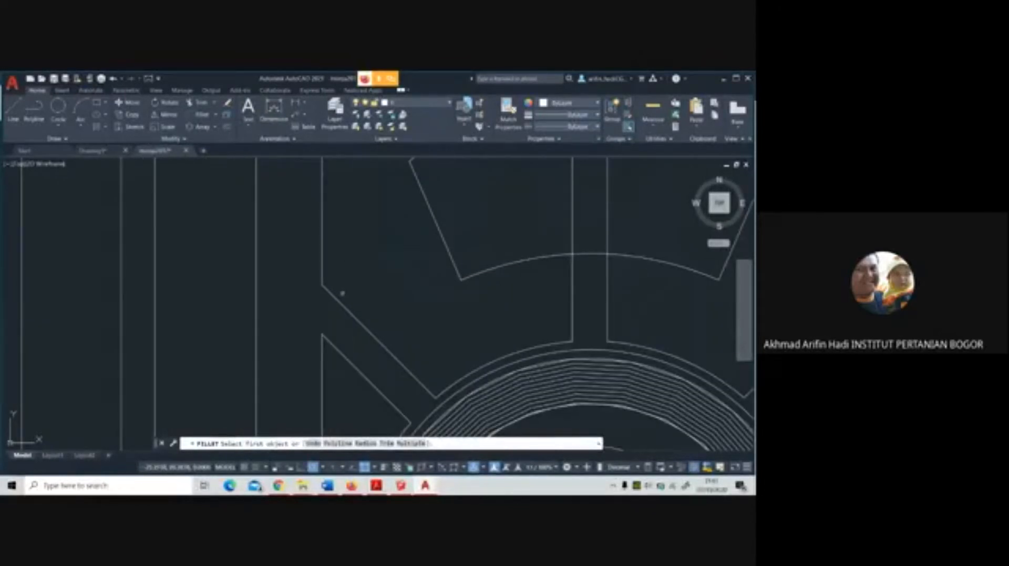
{"action": "left_click", "coordinate": [366, 444]}
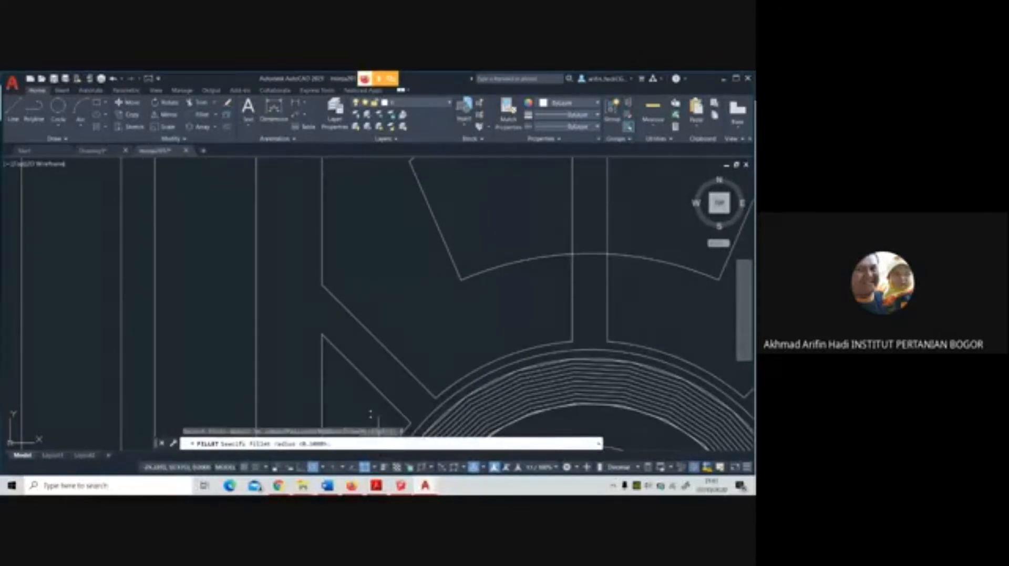
{"action": "left_click", "coordinate": [322, 285]}
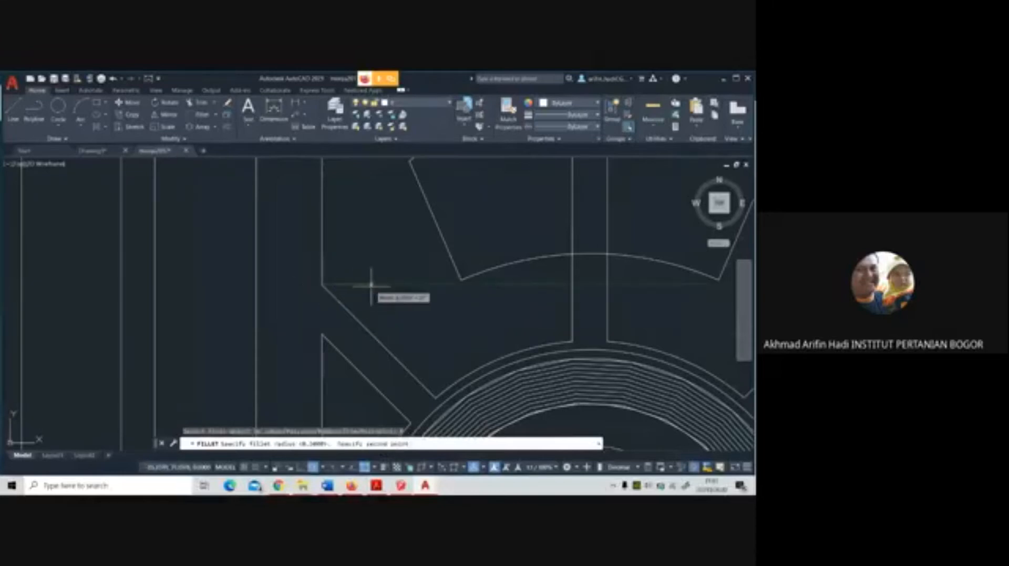
{"action": "left_click", "coordinate": [371, 285]}
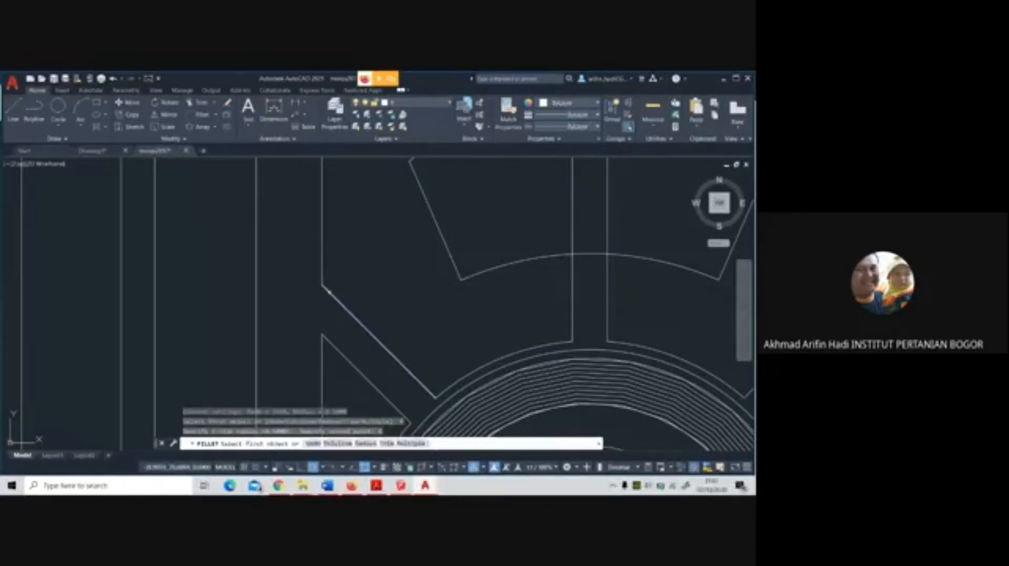
{"action": "left_click", "coordinate": [346, 310]}
{"action": "left_click", "coordinate": [322, 275]}
{"action": "scroll", "coordinate": [357, 277], "scroll_direction": "down", "scroll_amount": 5}
{"action": "scroll", "coordinate": [368, 283], "scroll_direction": "up", "scroll_amount": 4}
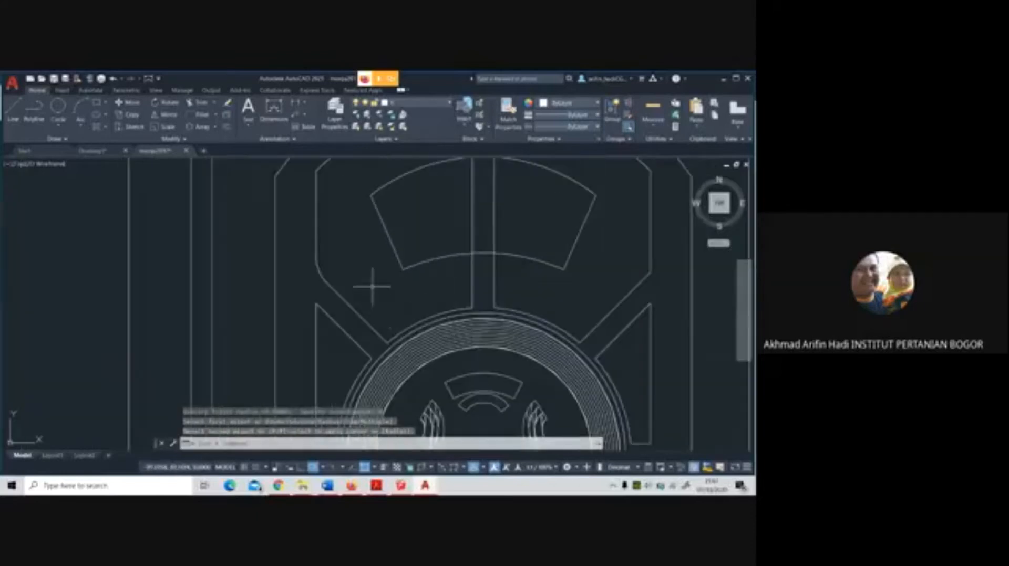
Fillet the upper-left corner of the panel left of the north band, between its vertical side and the outer arc
{"action": "key", "text": "Return"}
{"action": "left_click", "coordinate": [302, 263]}
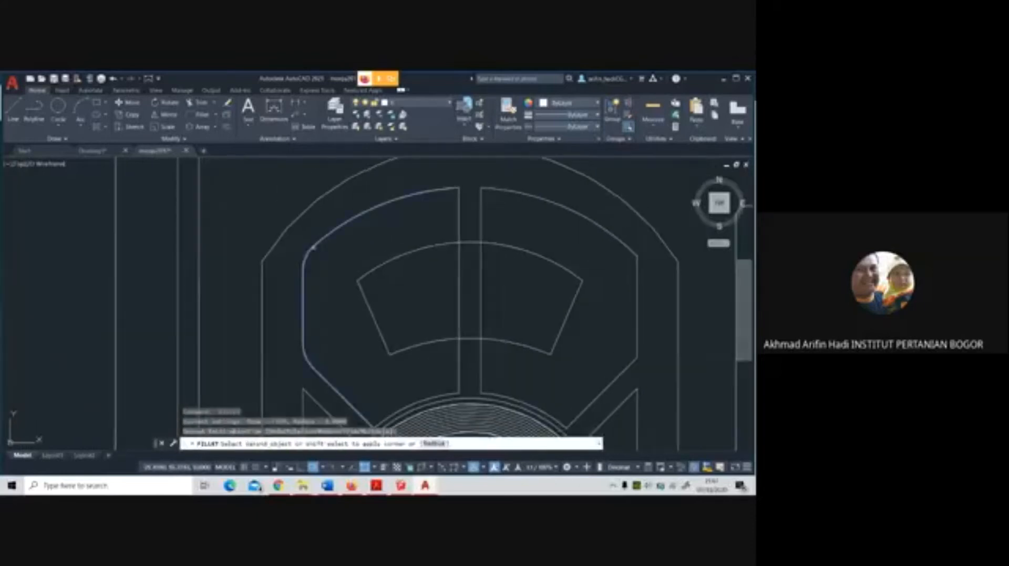
{"action": "left_click", "coordinate": [349, 222]}
Fillet the upper-right corner of the panel left of the north band and try to fillet its lower-right corner at the ring
{"action": "key", "text": "Return"}
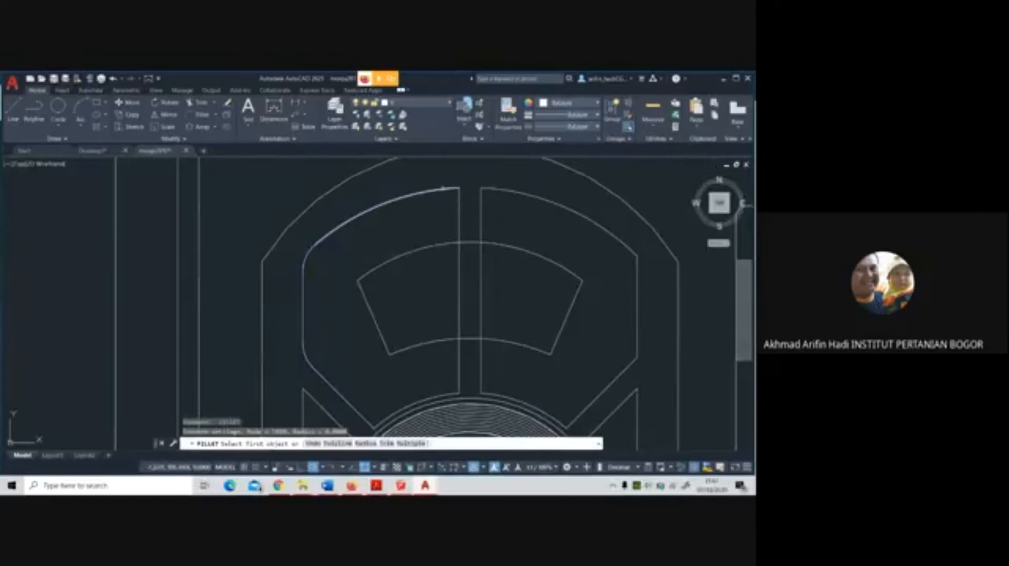
{"action": "left_click", "coordinate": [446, 189]}
{"action": "scroll", "coordinate": [458, 210], "scroll_direction": "down", "scroll_amount": 2}
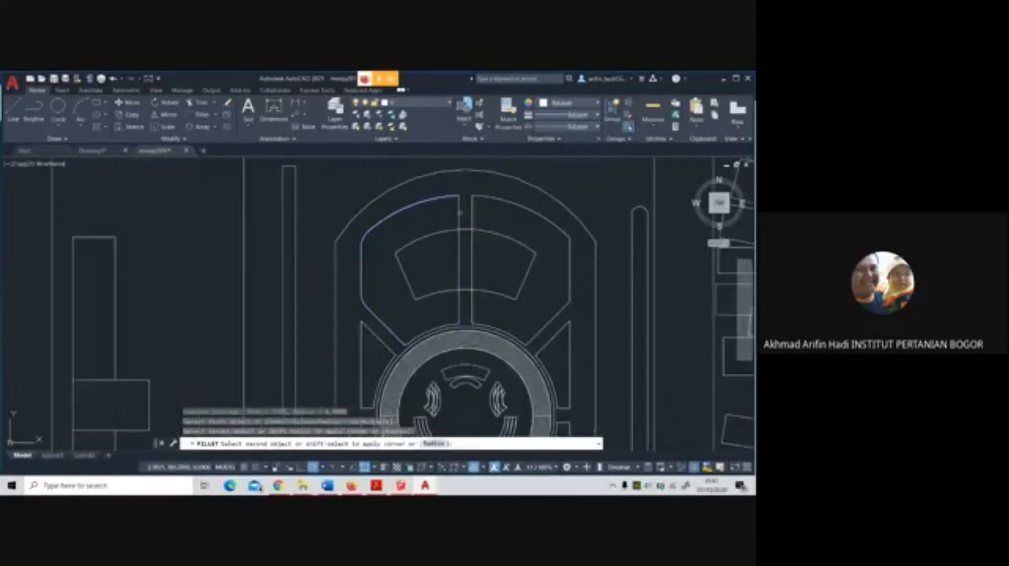
{"action": "left_click", "coordinate": [458, 214]}
{"action": "key", "text": "Return"}
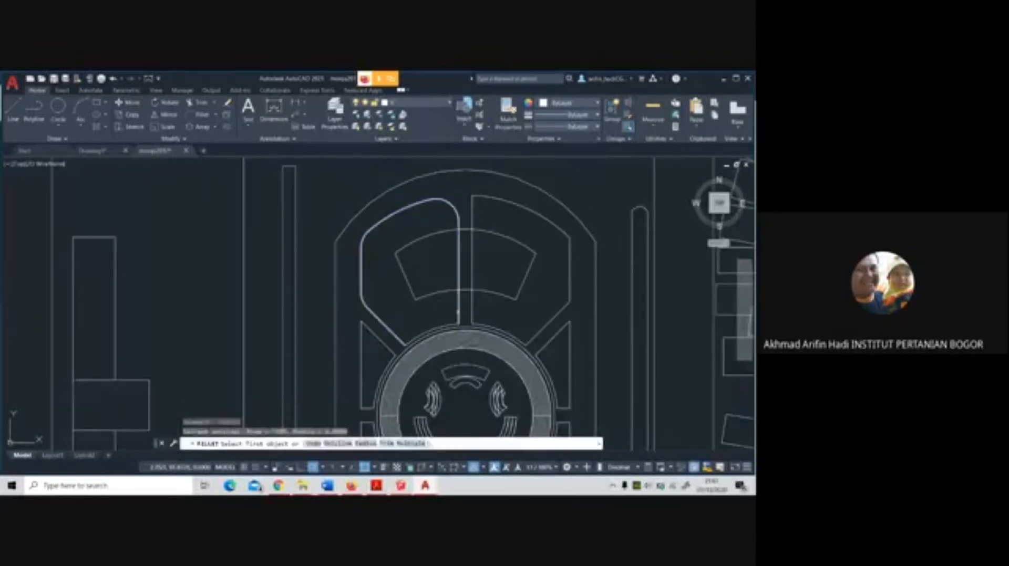
{"action": "left_click", "coordinate": [457, 313]}
{"action": "left_click", "coordinate": [456, 322]}
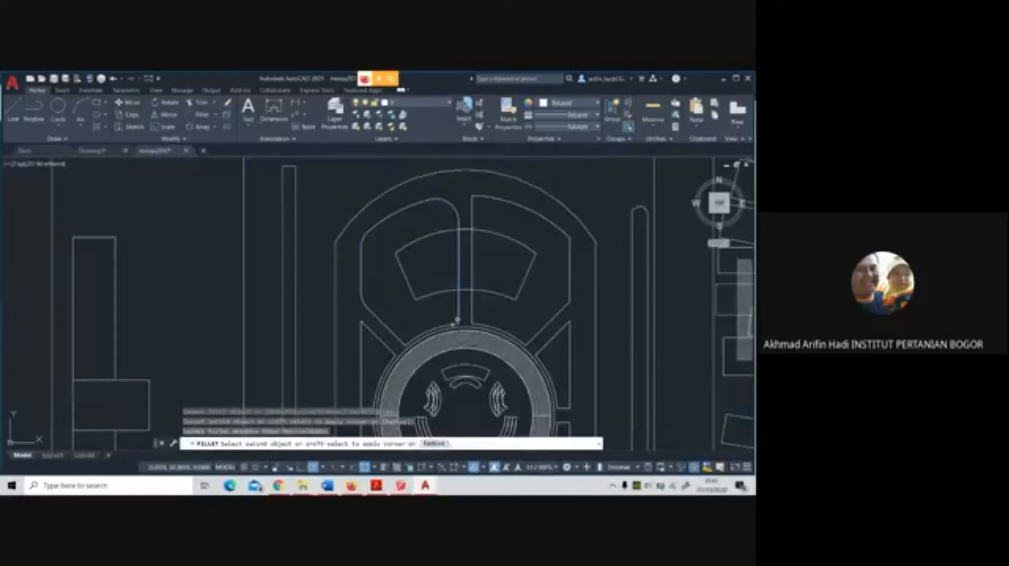
{"action": "left_click", "coordinate": [454, 324]}
Try to fillet the upper-left corner of the panel right of the north band, and undo the recent fillets beside the band
{"action": "key", "text": "Return"}
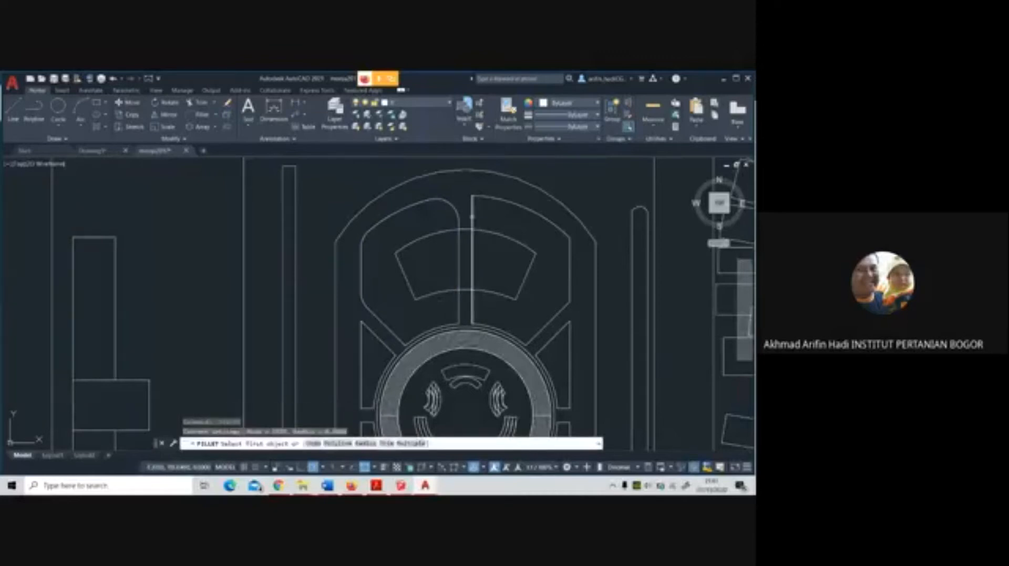
{"action": "left_click", "coordinate": [472, 217]}
{"action": "left_click", "coordinate": [484, 198]}
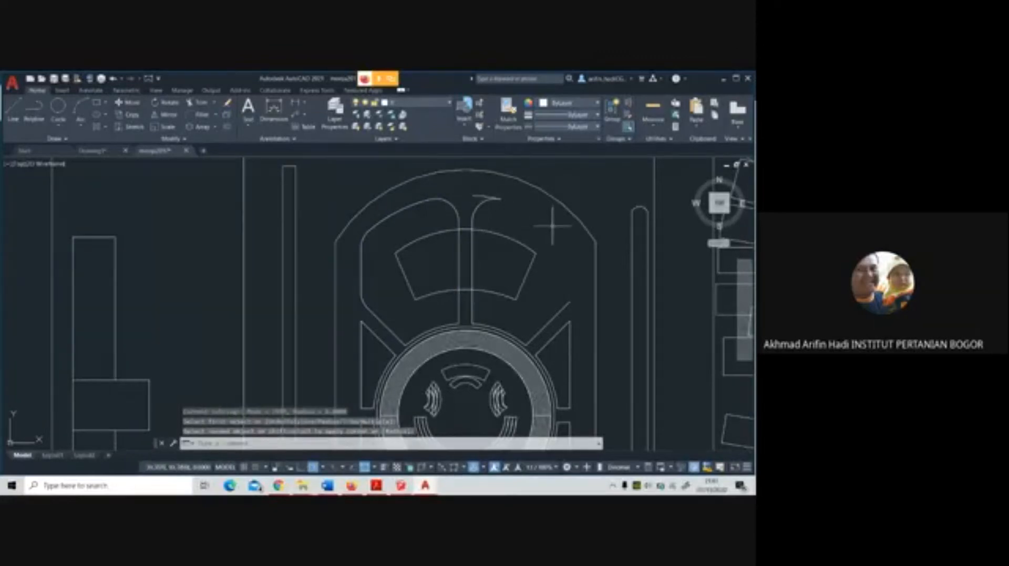
{"action": "key", "text": "ctrl+z"}
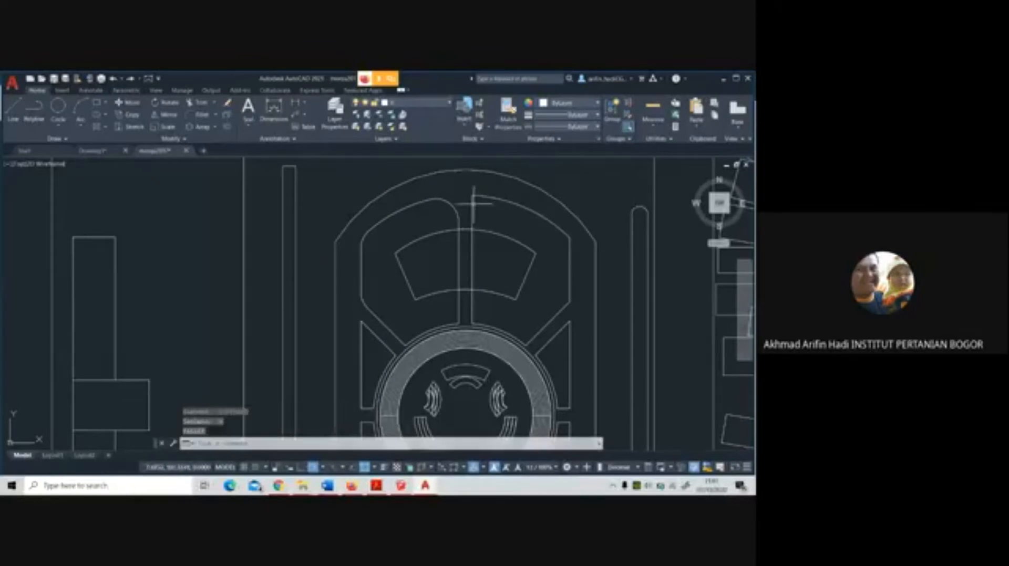
Try to trim the outer arc of the panel left of the north band, and undo the trim
{"action": "scroll", "coordinate": [472, 205], "scroll_direction": "up", "scroll_amount": 2}
{"action": "left_click", "coordinate": [198, 101]}
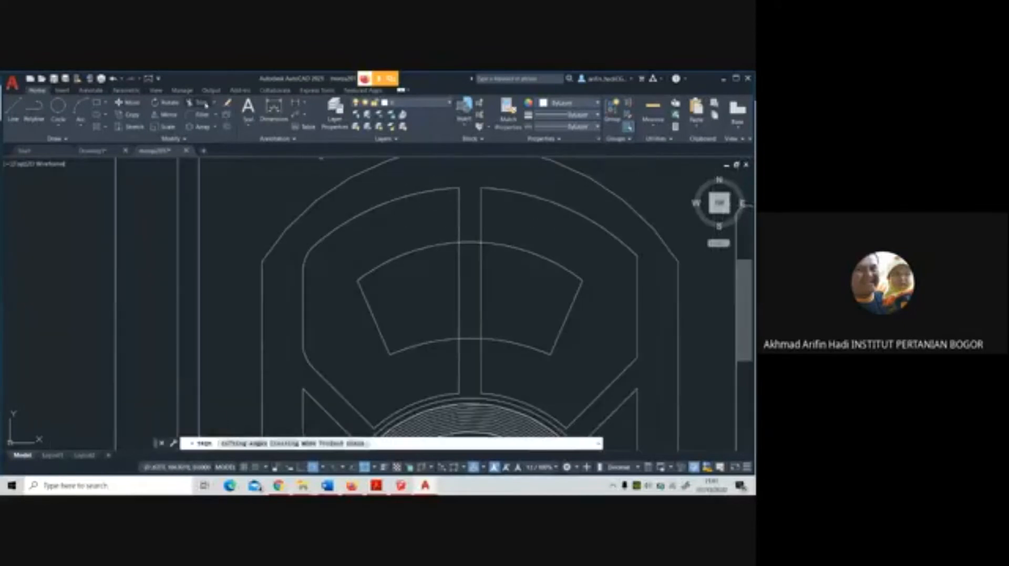
{"action": "left_click", "coordinate": [451, 189]}
{"action": "left_click", "coordinate": [460, 200]}
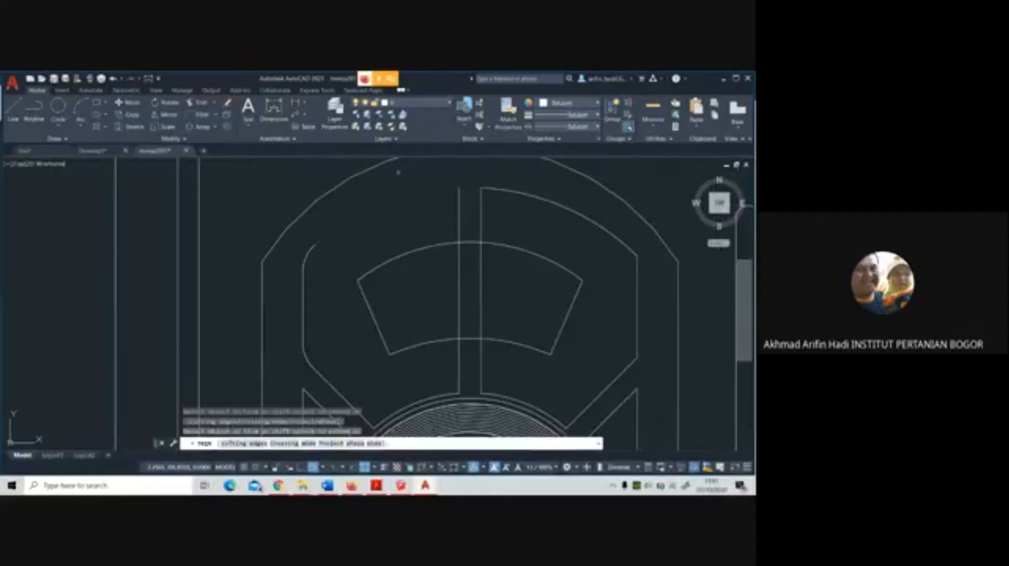
{"action": "key", "text": "ctrl+z"}
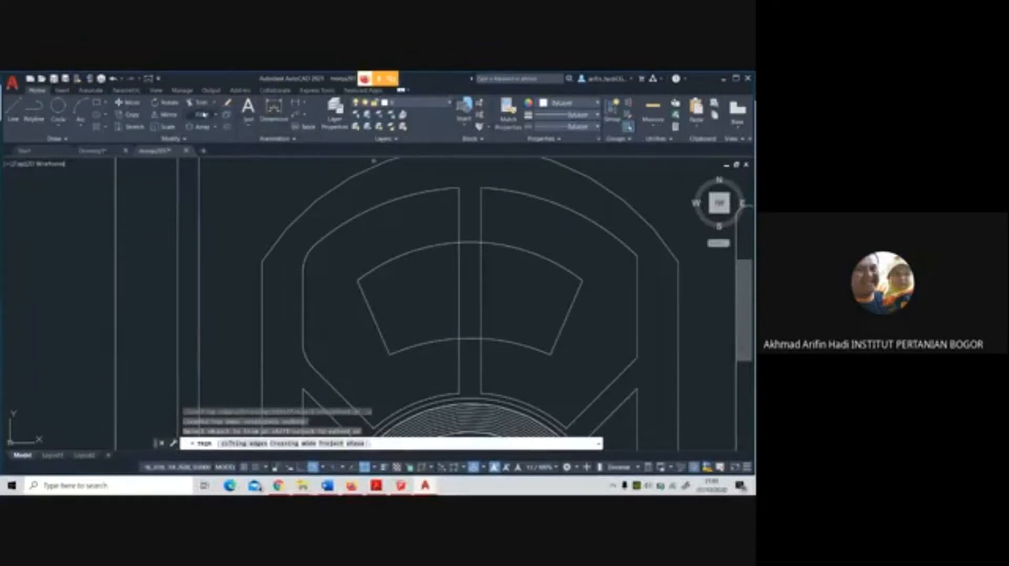
Fillet the outer arc with the north band line at the upper-right corner of the left panel
{"action": "left_click", "coordinate": [450, 196]}
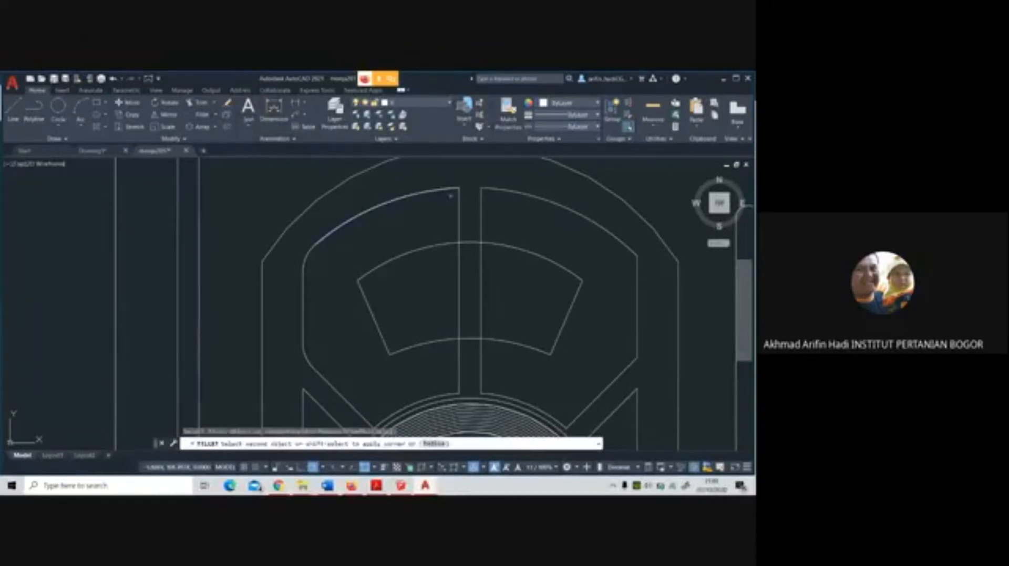
{"action": "left_click", "coordinate": [460, 206]}
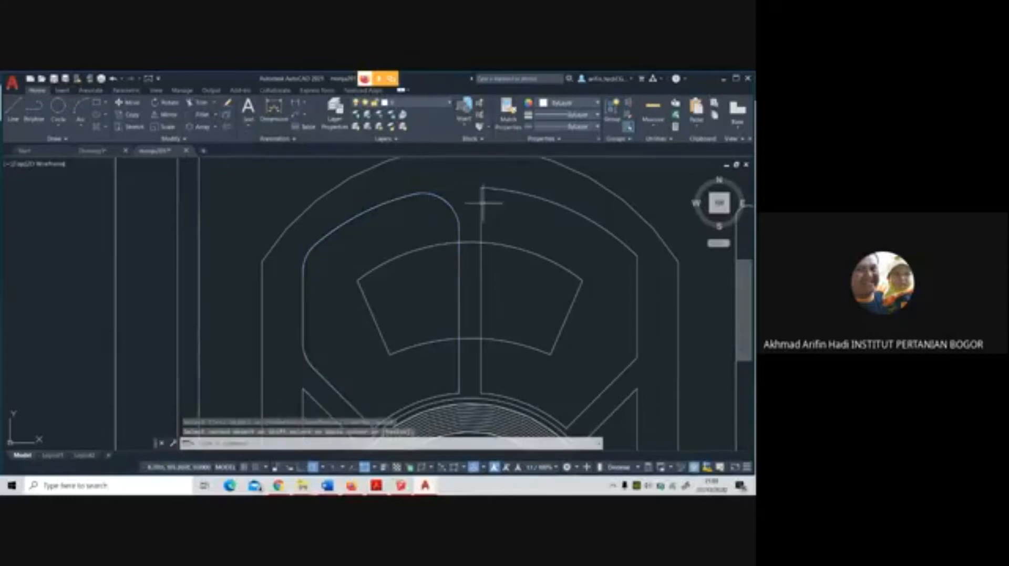
Try to fillet the right panel's upper-left corner, picking the band line first and then the arc first, and undo each attempt
{"action": "key", "text": "Return"}
{"action": "left_click", "coordinate": [481, 207]}
{"action": "left_click", "coordinate": [498, 191]}
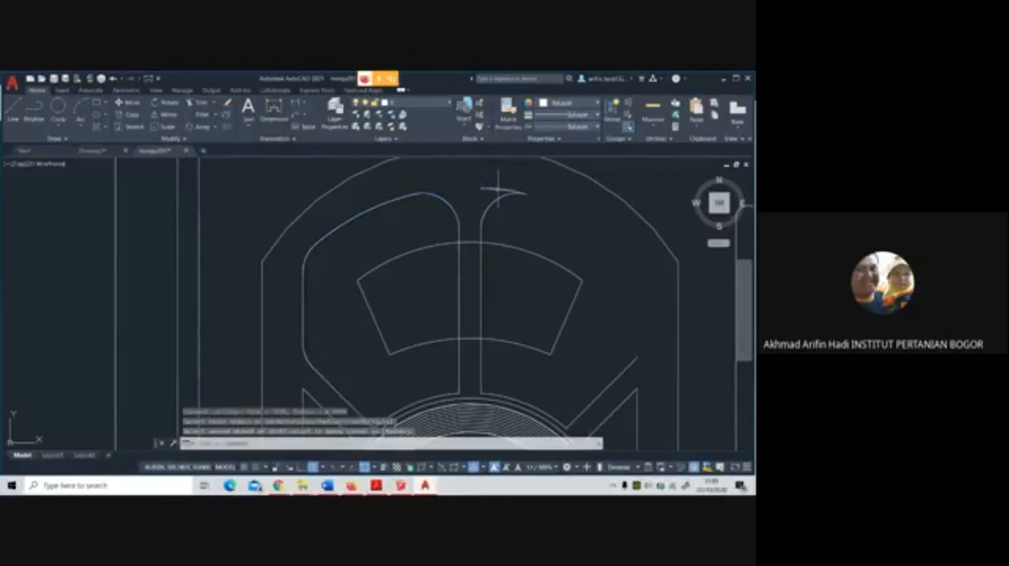
{"action": "left_click", "coordinate": [498, 190]}
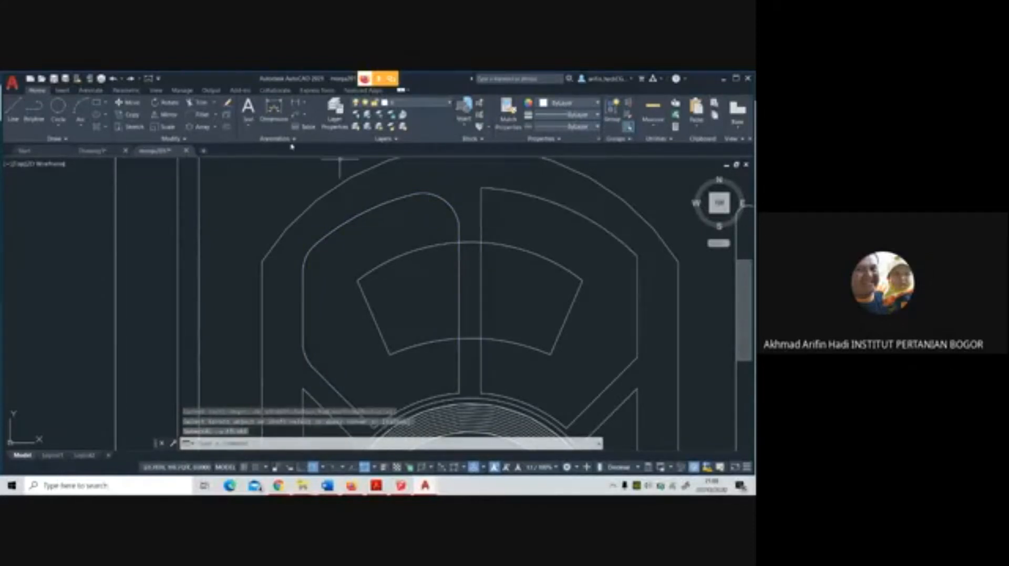
{"action": "key", "text": "Return"}
{"action": "left_click", "coordinate": [497, 190]}
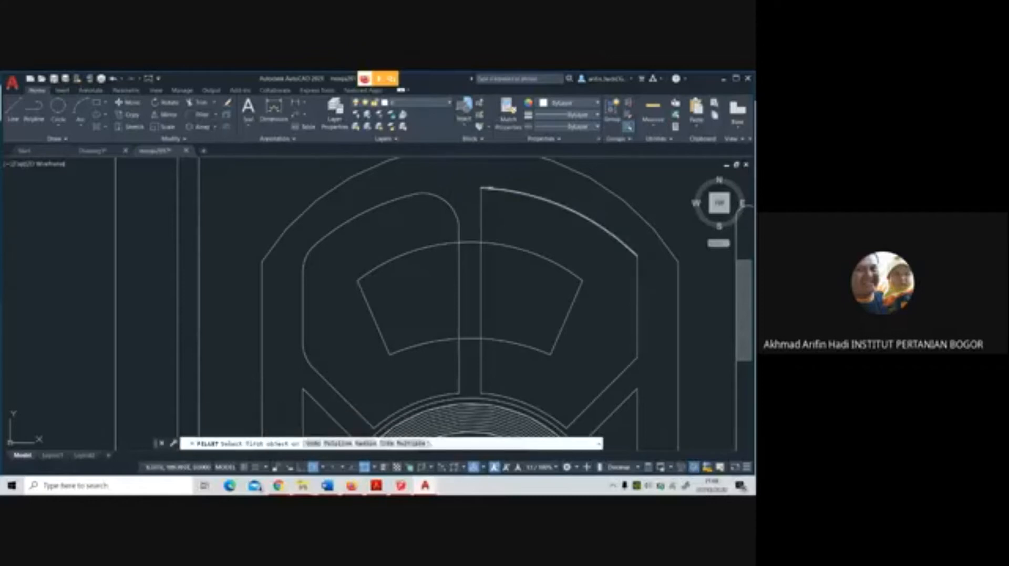
{"action": "left_click", "coordinate": [480, 206]}
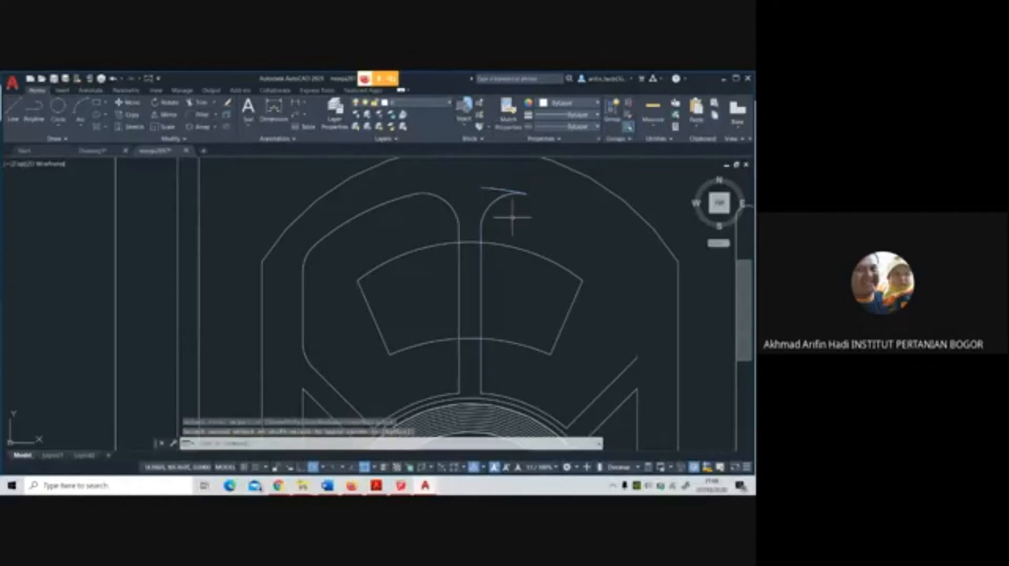
{"action": "key", "text": "ctrl+z"}
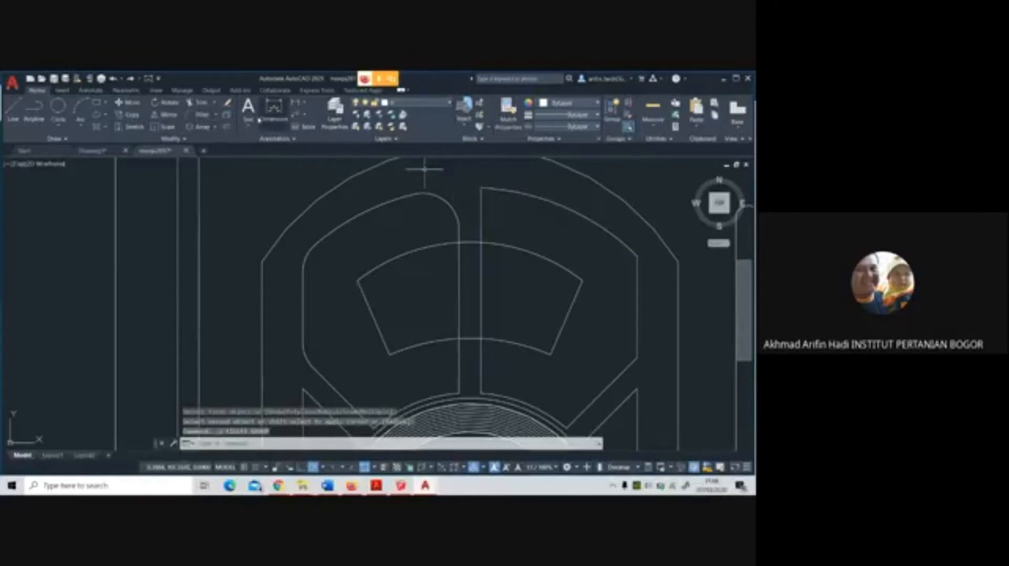
Fillet the upper-right and lower-right corners of the panel right of the north band
{"action": "left_click", "coordinate": [202, 115]}
{"action": "scroll", "coordinate": [542, 299], "scroll_direction": "down", "scroll_amount": 3}
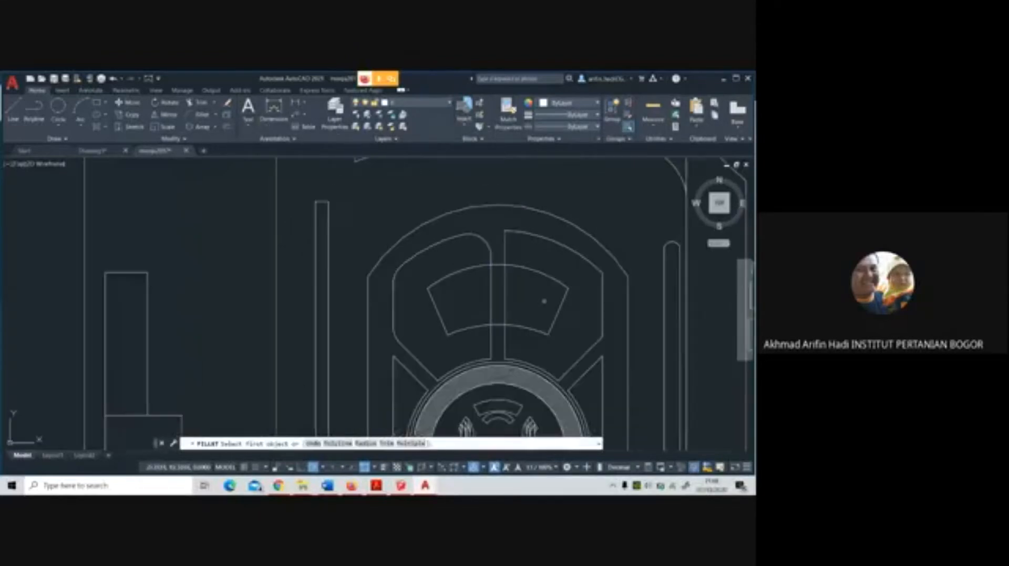
{"action": "scroll", "coordinate": [505, 265], "scroll_direction": "up", "scroll_amount": 2}
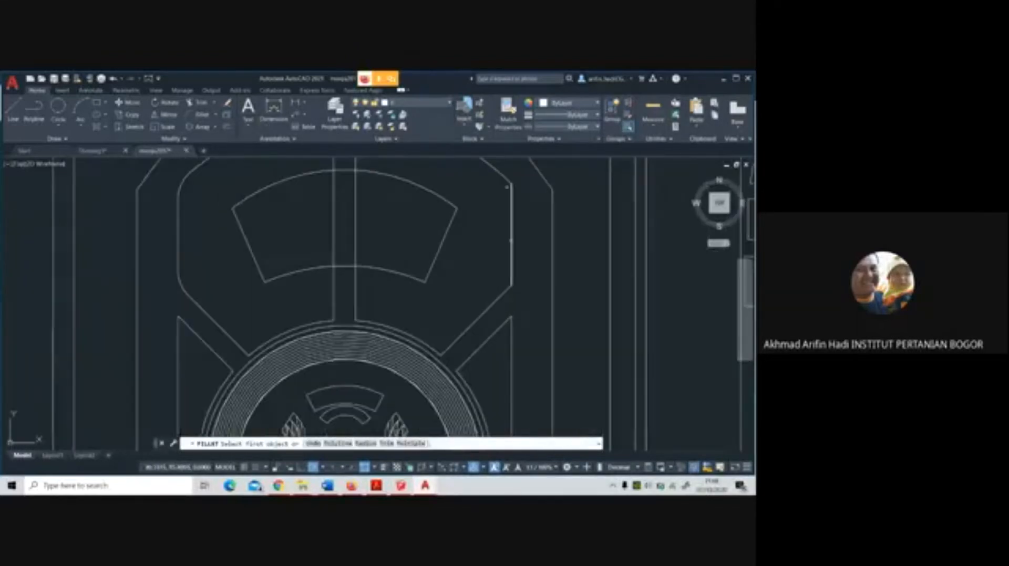
{"action": "left_click", "coordinate": [505, 179]}
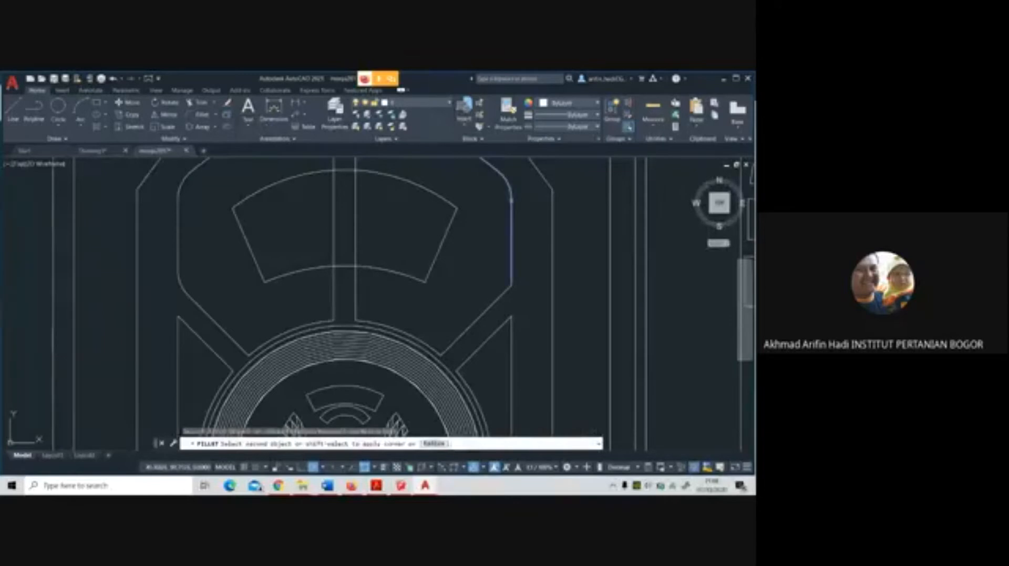
{"action": "left_click", "coordinate": [513, 199]}
{"action": "scroll", "coordinate": [510, 220], "scroll_direction": "down", "scroll_amount": 2}
{"action": "key", "text": "Return"}
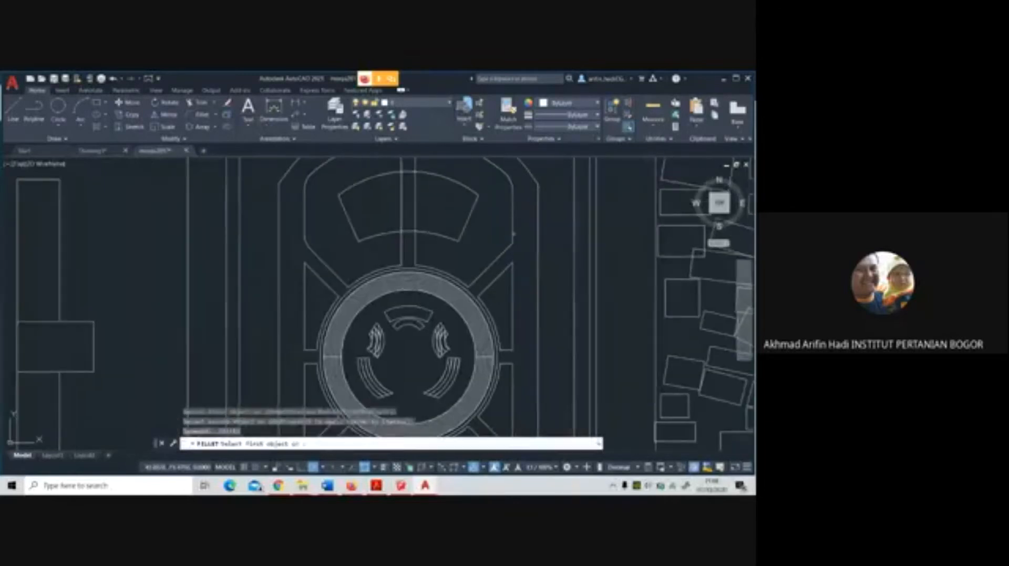
{"action": "scroll", "coordinate": [507, 245], "scroll_direction": "down", "scroll_amount": 3}
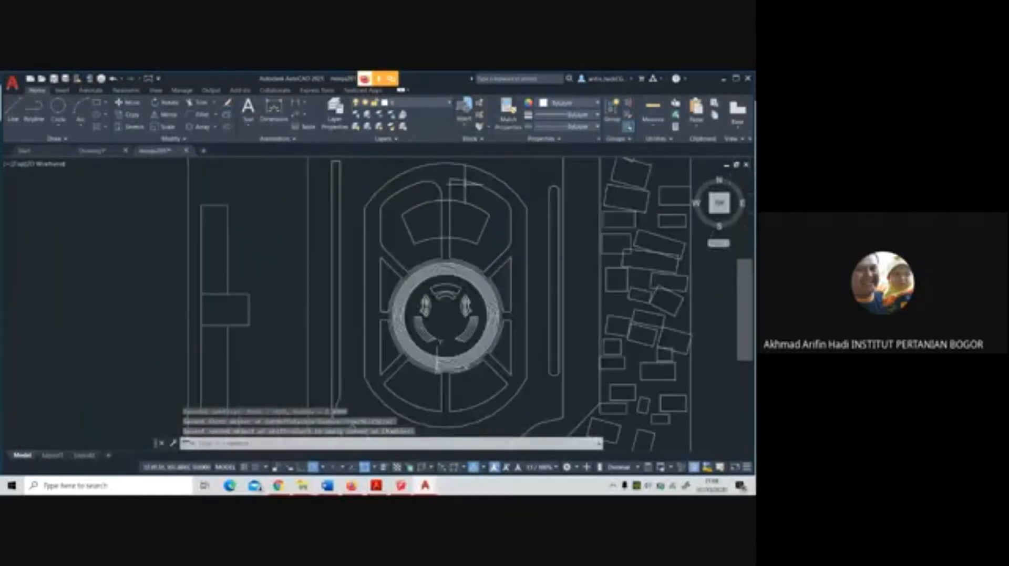
Fillet the outer arc with the north band line at the right panel's upper-left corner, and select the resulting outline
{"action": "scroll", "coordinate": [447, 231], "scroll_direction": "up", "scroll_amount": 7}
{"action": "left_click", "coordinate": [426, 166]}
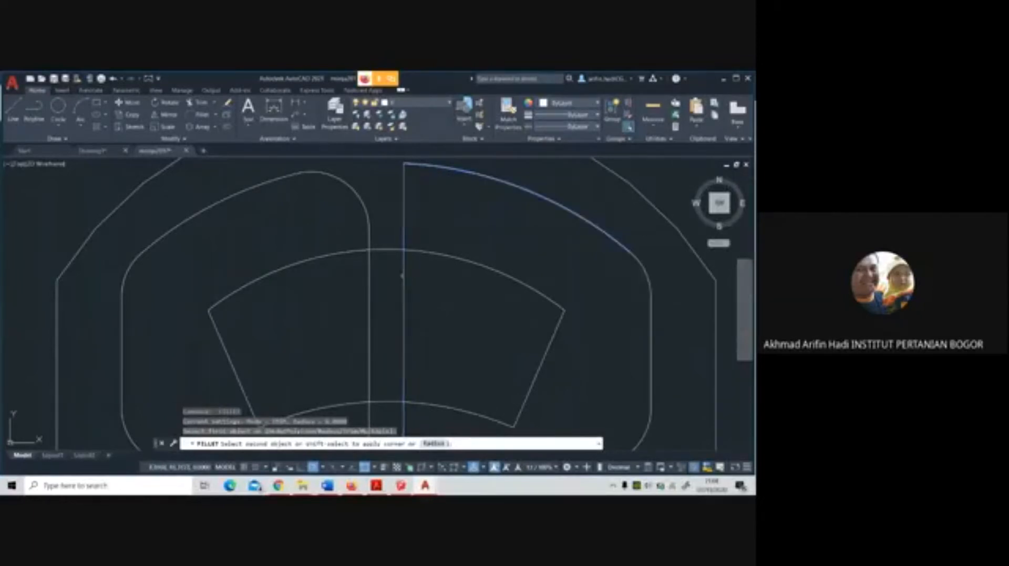
{"action": "left_click", "coordinate": [403, 245]}
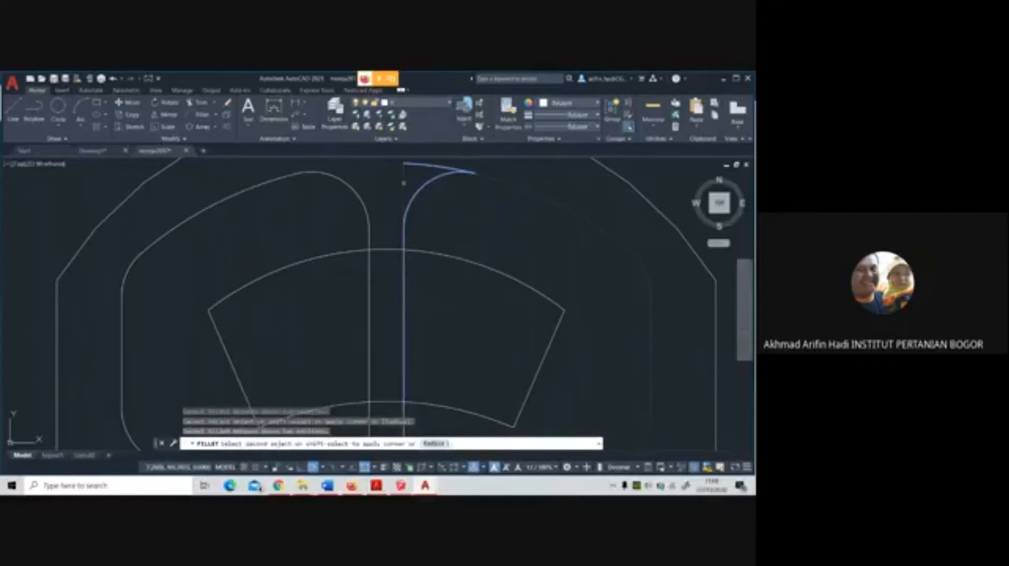
{"action": "left_click", "coordinate": [403, 183]}
{"action": "scroll", "coordinate": [452, 189], "scroll_direction": "down", "scroll_amount": 2}
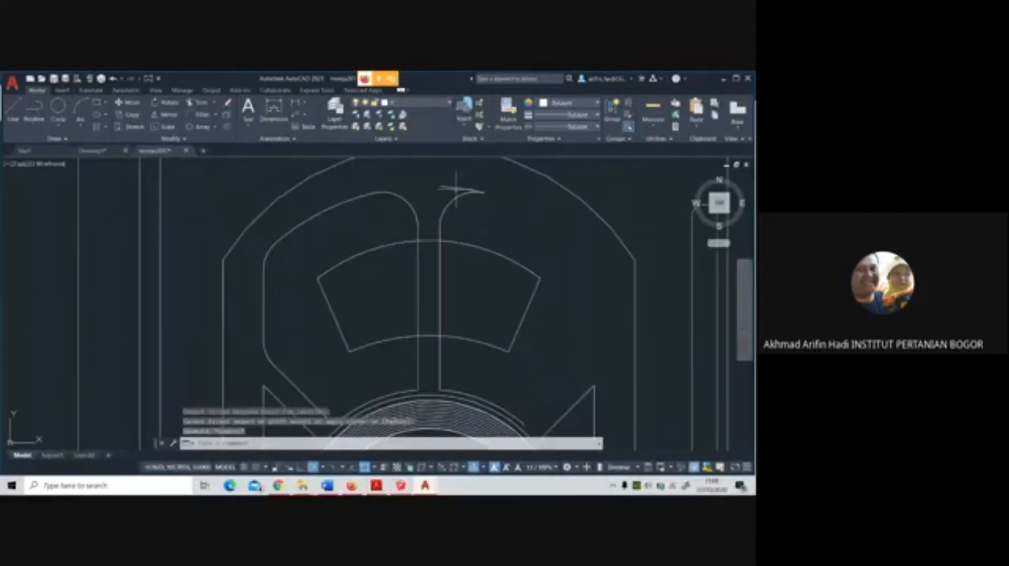
{"action": "left_click", "coordinate": [455, 189]}
{"action": "key", "text": "Escape"}
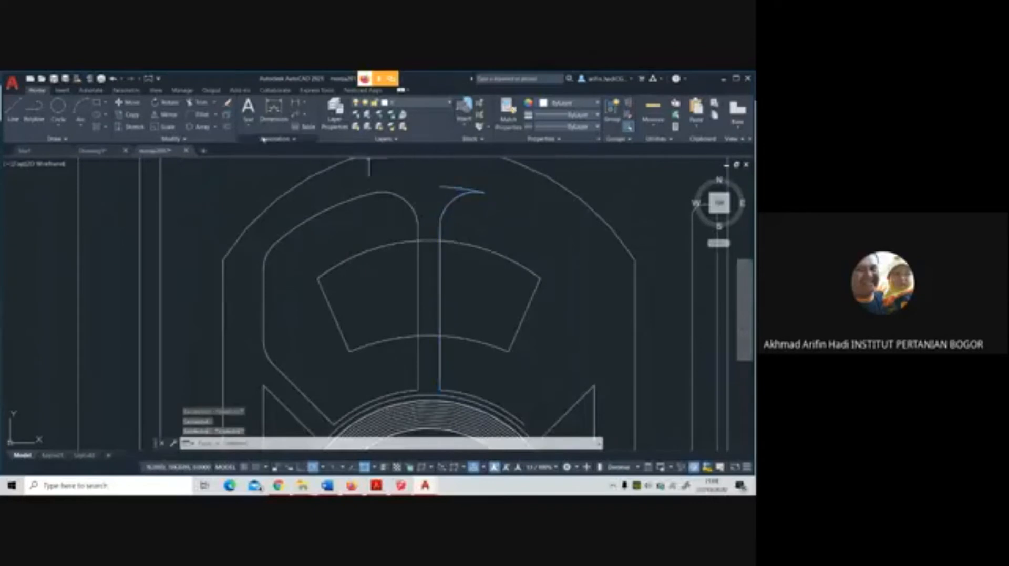
Try to trim the outer-arc stub beside the fillet at the right panel's upper-left corner, and undo the trim
{"action": "left_click", "coordinate": [197, 103]}
{"action": "left_click", "coordinate": [467, 193]}
{"action": "right_click", "coordinate": [462, 191]}
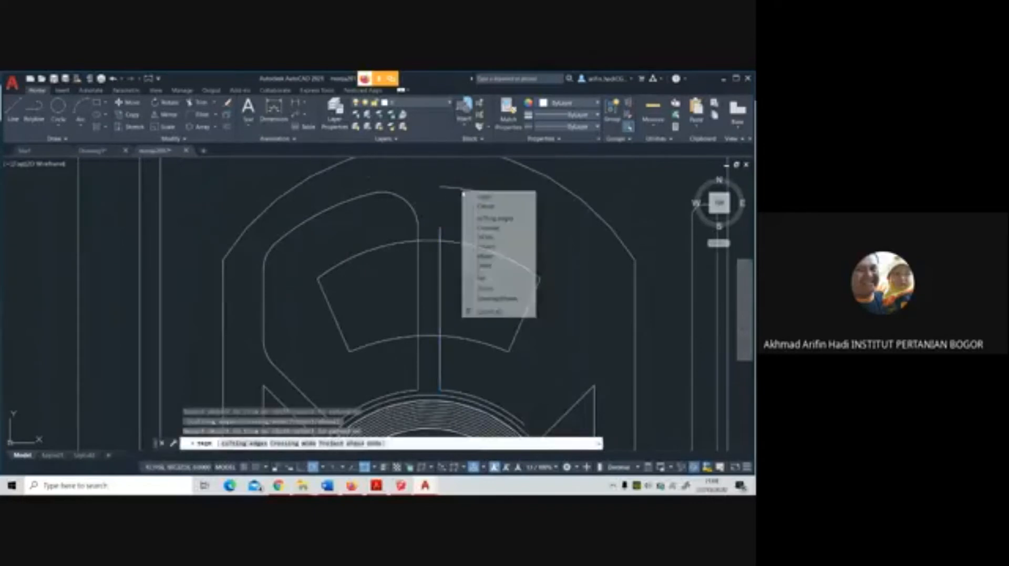
{"action": "left_click", "coordinate": [448, 195]}
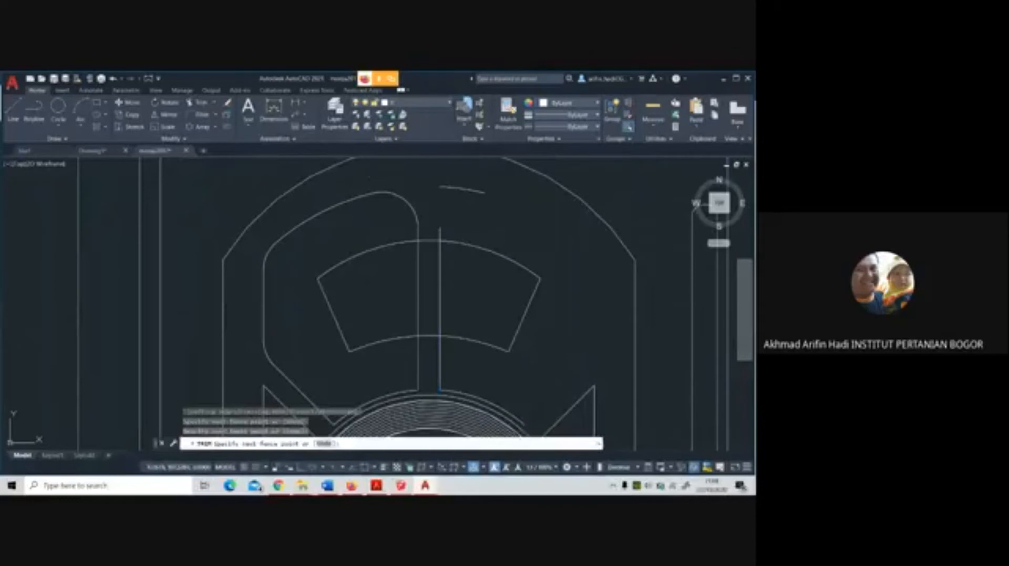
{"action": "key", "text": "Escape"}
{"action": "key", "text": "ctrl+z"}
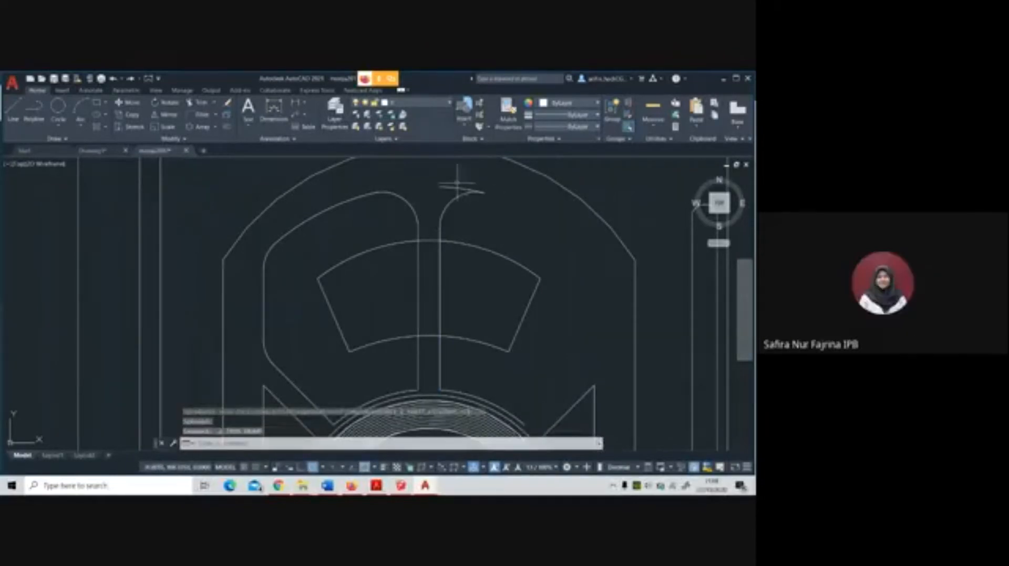
Trim off the leftover outer-arc stub above the fillet at the right panel's upper-left corner
{"action": "left_click", "coordinate": [198, 102]}
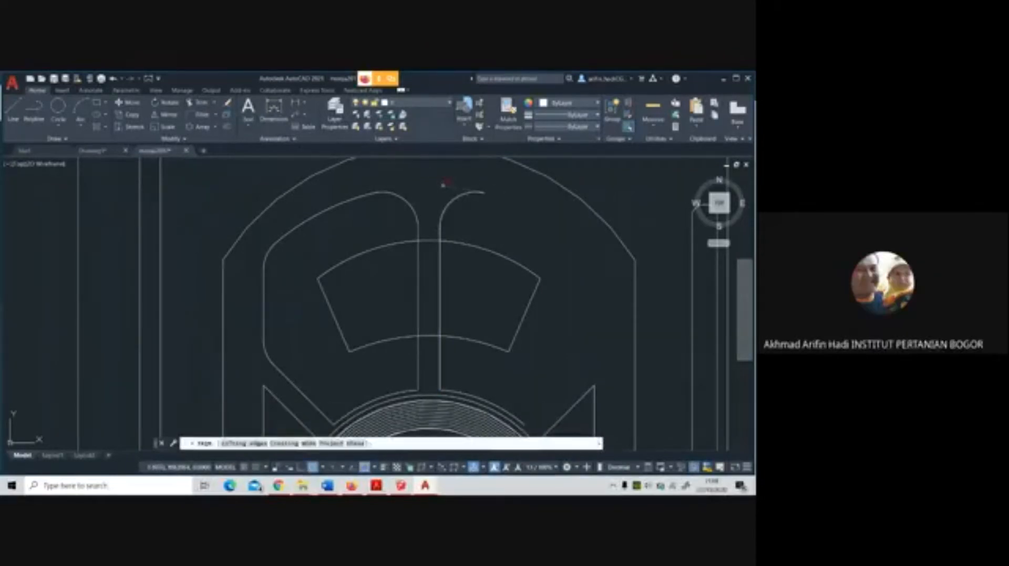
{"action": "key", "text": "Escape"}
Mirror the rounded left panel outline across the north band's vertical centre axis, keeping the original
{"action": "left_click", "coordinate": [368, 196]}
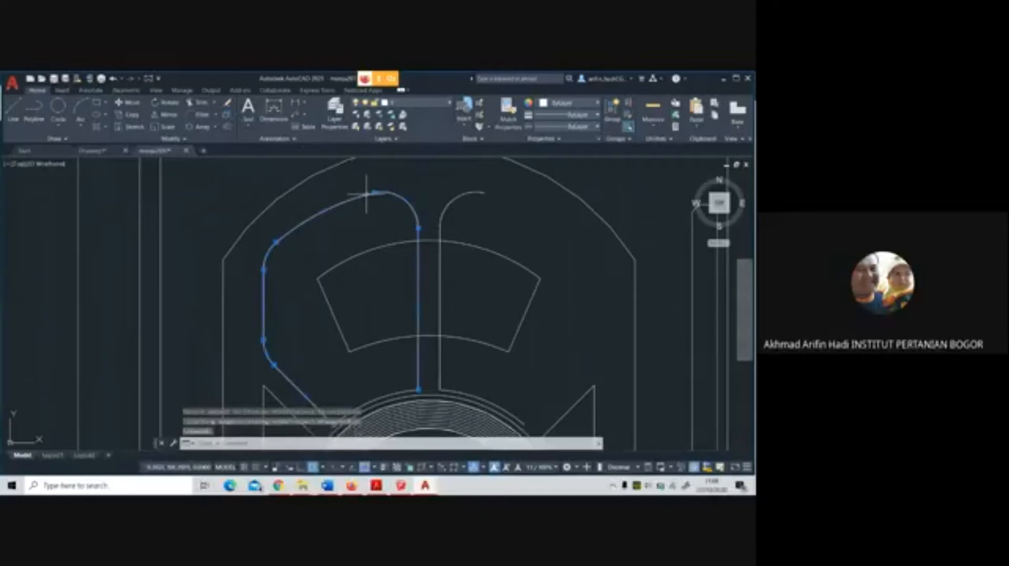
{"action": "scroll", "coordinate": [344, 203], "scroll_direction": "down", "scroll_amount": 2}
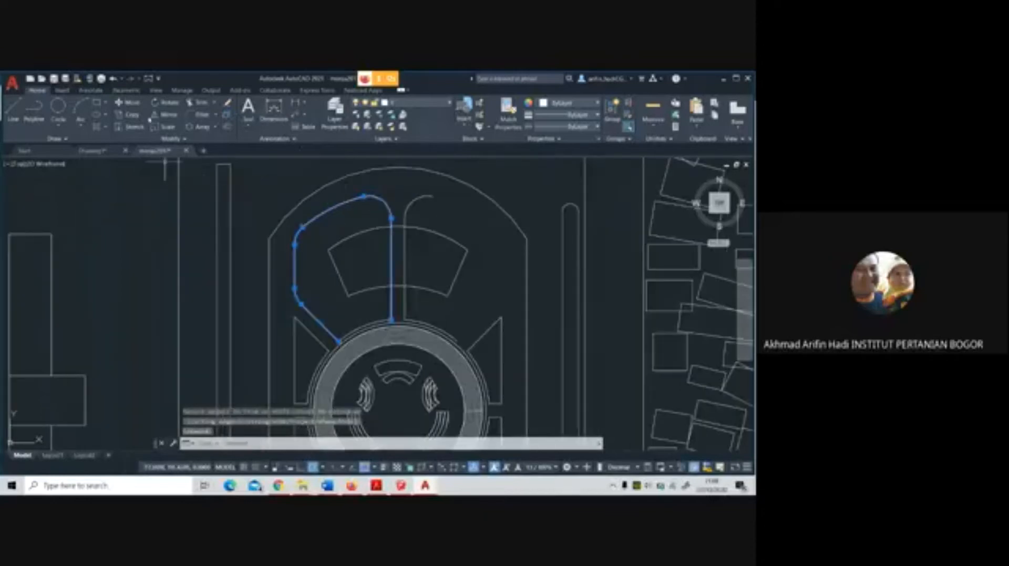
{"action": "left_click", "coordinate": [157, 114]}
{"action": "scroll", "coordinate": [393, 316], "scroll_direction": "up", "scroll_amount": 2}
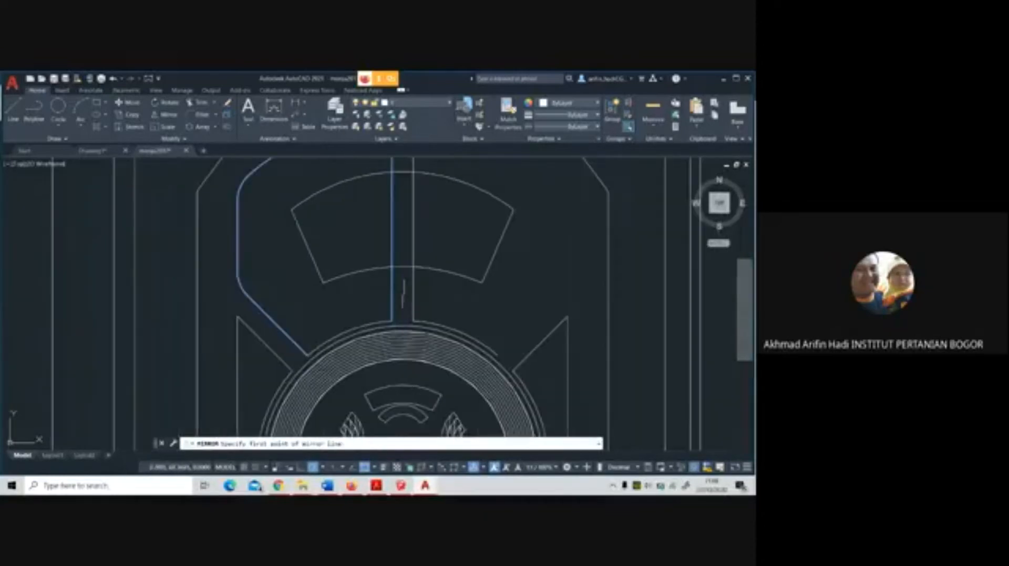
{"action": "left_click", "coordinate": [403, 266]}
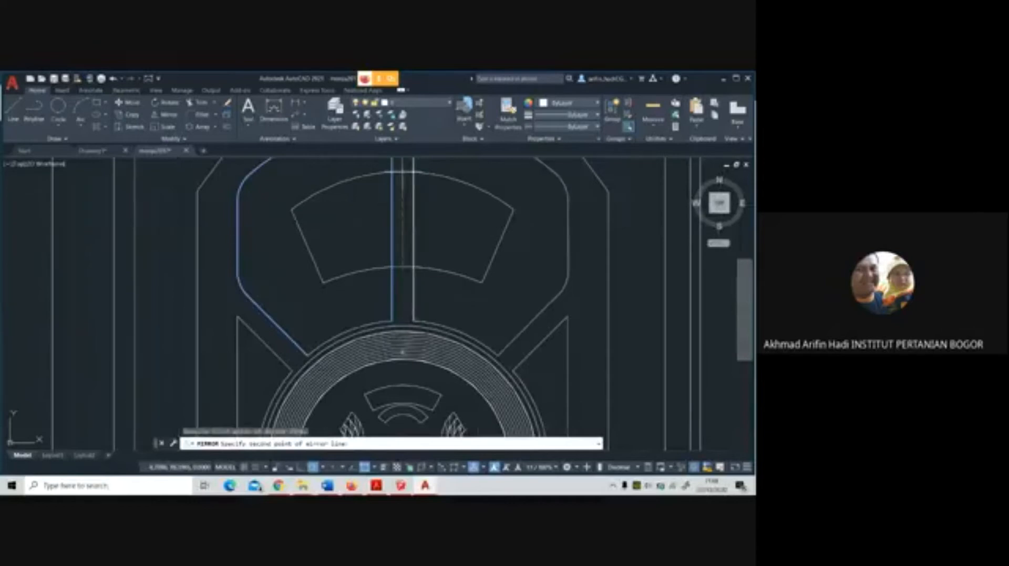
{"action": "left_click", "coordinate": [402, 176]}
{"action": "key", "text": "Return"}
{"action": "scroll", "coordinate": [511, 295], "scroll_direction": "down", "scroll_amount": 2}
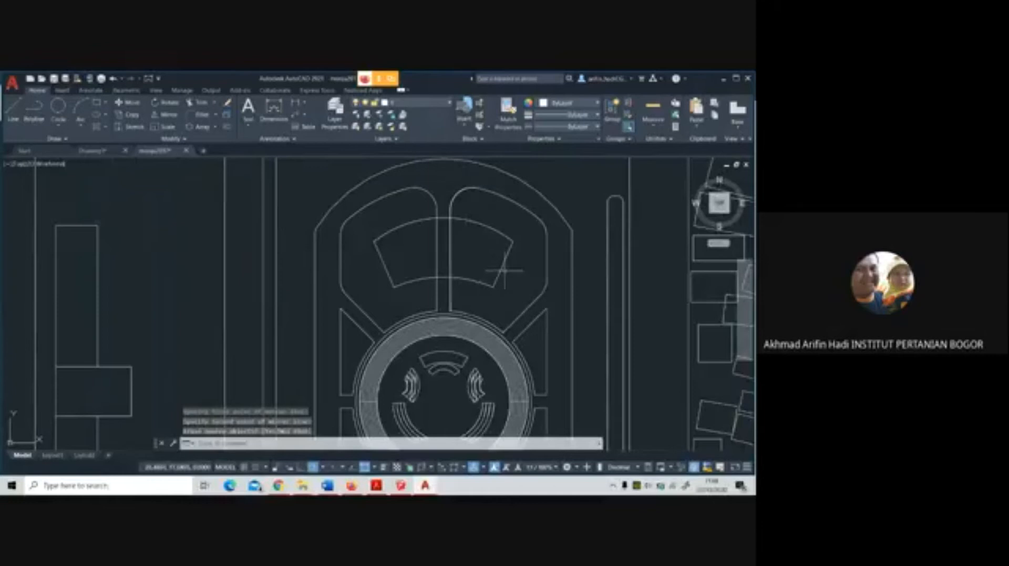
Try to fillet the upper and lower-left corners of the triangular panel west of the ring with the current radius
{"action": "scroll", "coordinate": [518, 294], "scroll_direction": "down", "scroll_amount": 2}
{"action": "middle_click_drag", "start_coordinate": [518, 293], "coordinate": [514, 259]}
{"action": "scroll", "coordinate": [510, 260], "scroll_direction": "up", "scroll_amount": 2}
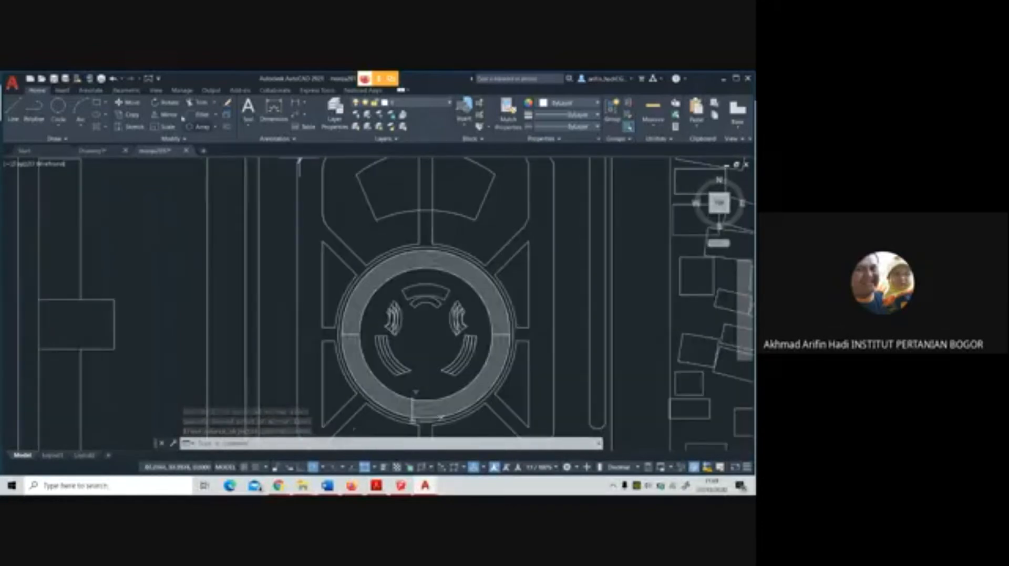
{"action": "left_click", "coordinate": [199, 115]}
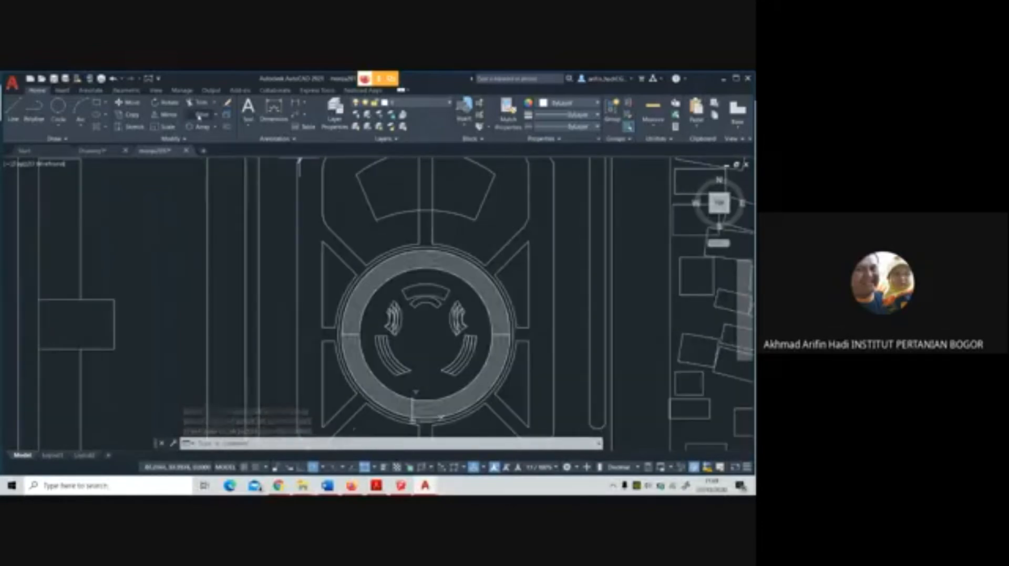
{"action": "left_click", "coordinate": [323, 254]}
{"action": "left_click", "coordinate": [328, 246]}
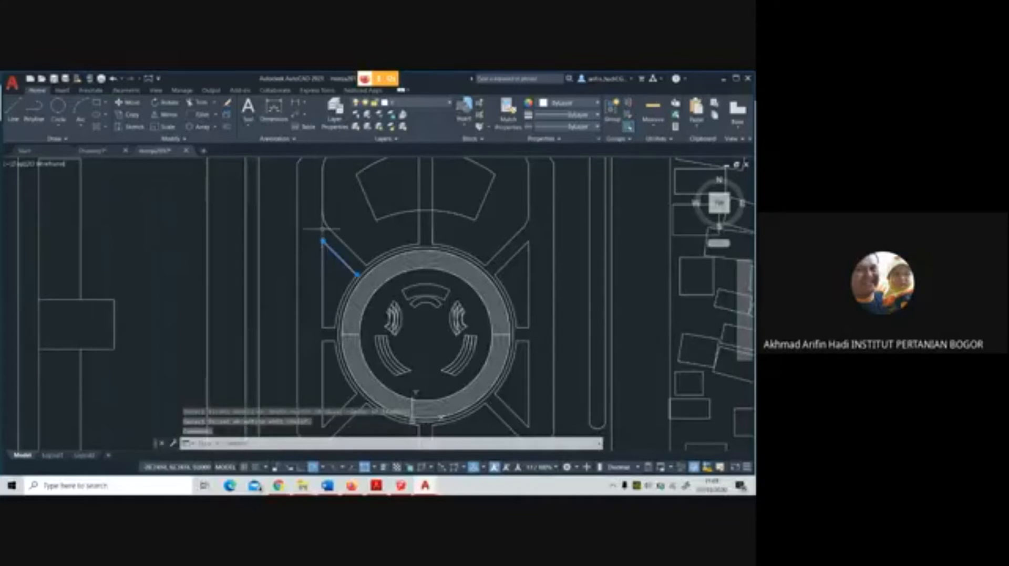
{"action": "left_click", "coordinate": [202, 115]}
{"action": "left_click", "coordinate": [324, 314]}
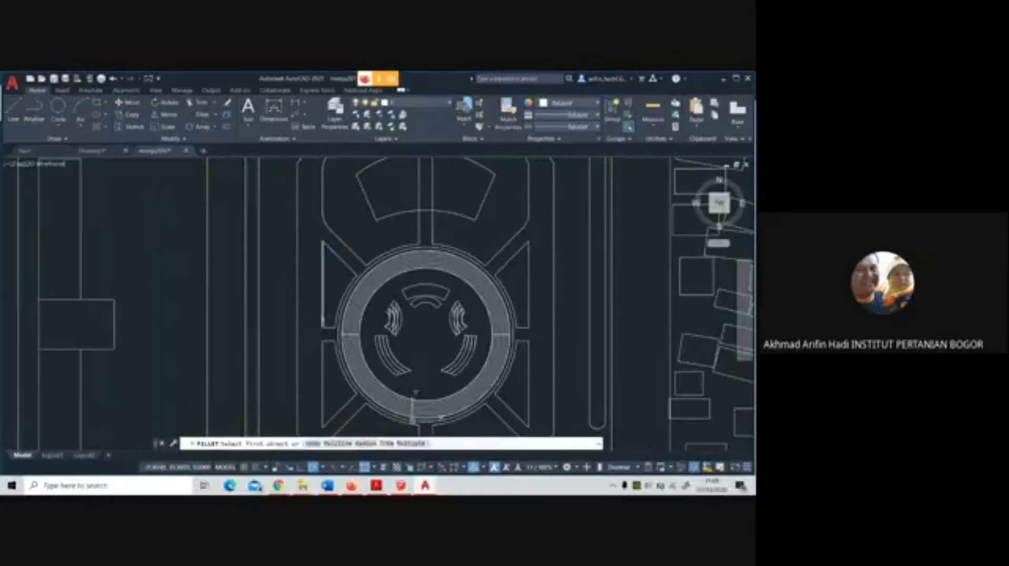
{"action": "left_click", "coordinate": [326, 326]}
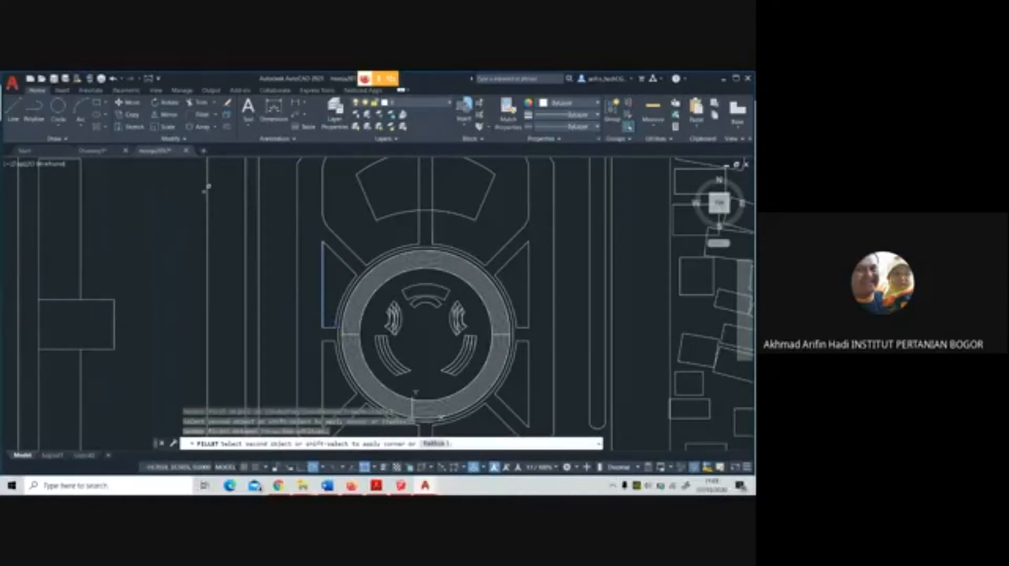
Try a smaller fillet radius on the lower-left corner of the triangular west panel, and undo the fillet
{"action": "left_click", "coordinate": [168, 115]}
{"action": "left_click", "coordinate": [188, 114]}
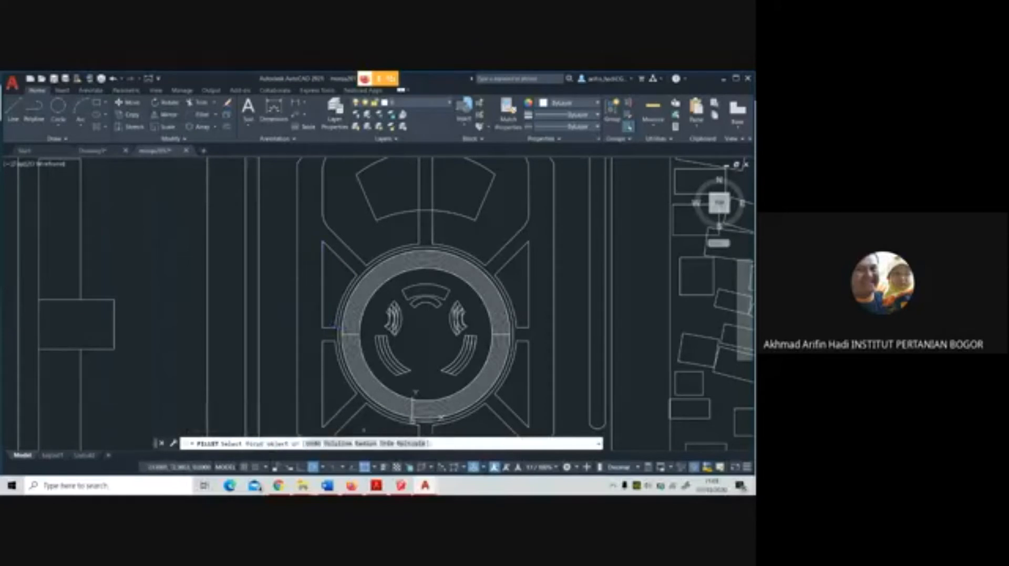
{"action": "left_click", "coordinate": [367, 444]}
{"action": "type", "text": "0"}
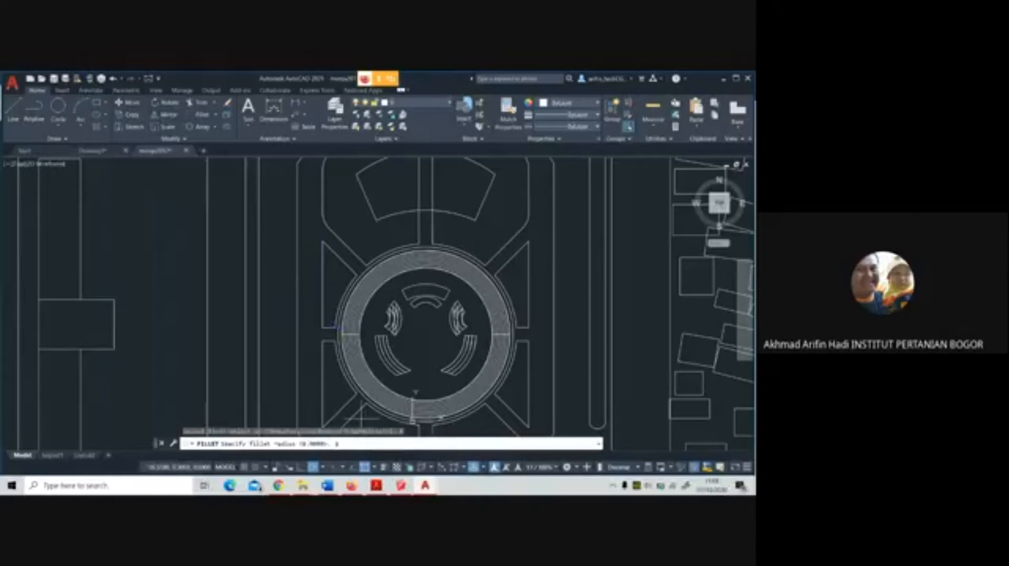
{"action": "key", "text": "Return"}
{"action": "scroll", "coordinate": [327, 336], "scroll_direction": "up", "scroll_amount": 3}
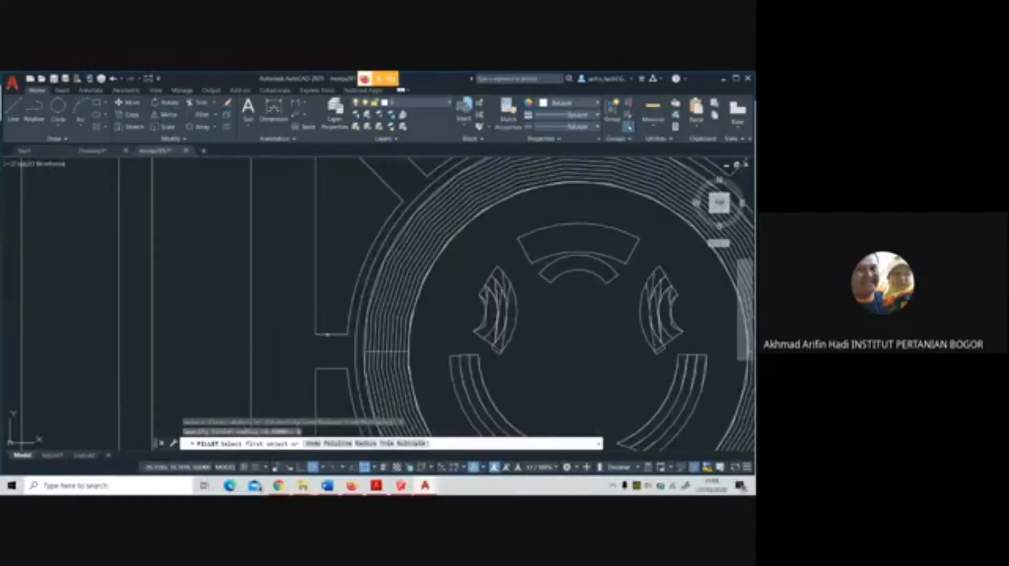
{"action": "left_click", "coordinate": [326, 334]}
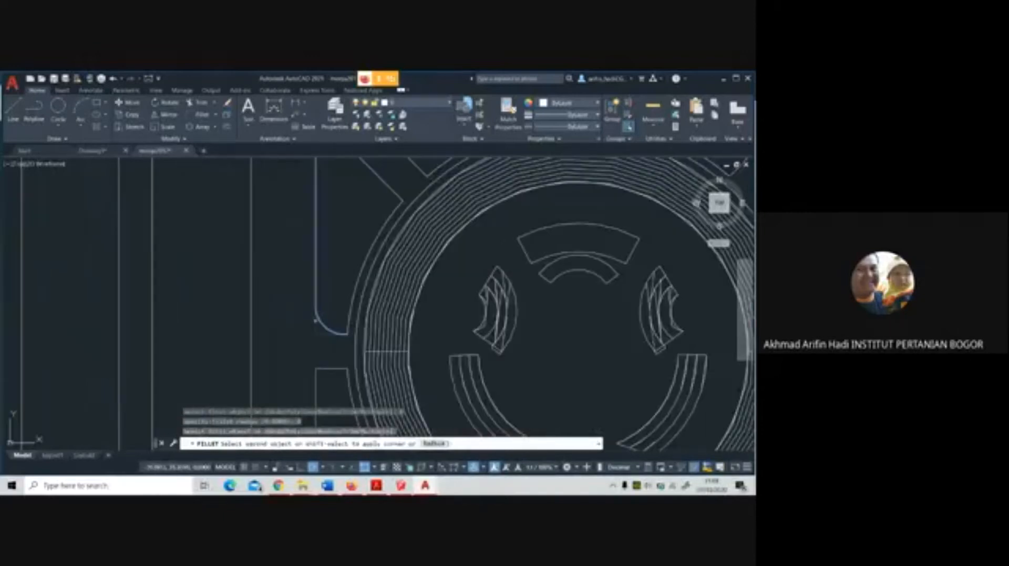
{"action": "left_click", "coordinate": [315, 320]}
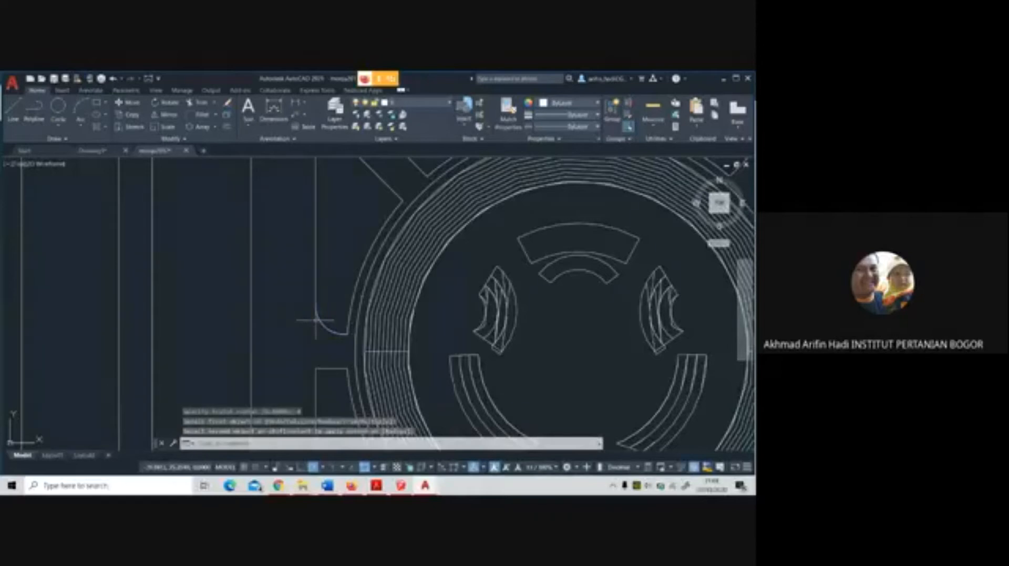
{"action": "scroll", "coordinate": [316, 319], "scroll_direction": "down", "scroll_amount": 4}
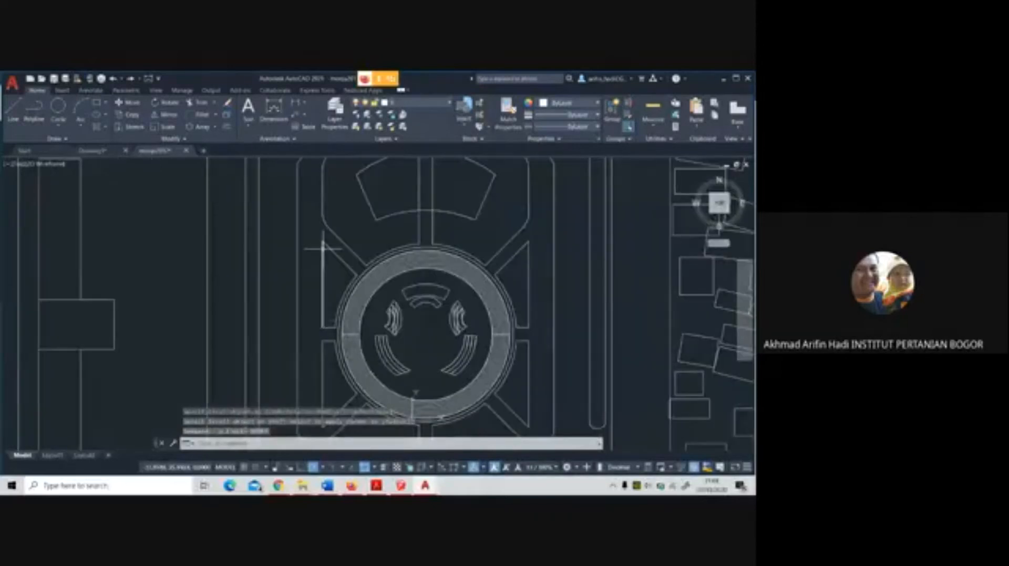
{"action": "scroll", "coordinate": [323, 249], "scroll_direction": "up", "scroll_amount": 2}
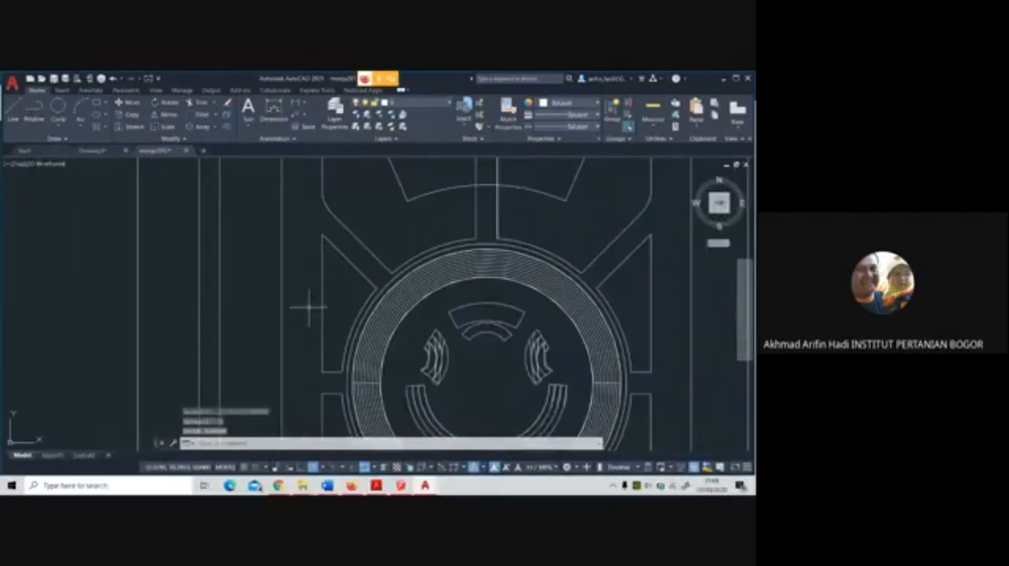
{"action": "left_click", "coordinate": [201, 118]}
{"action": "left_click", "coordinate": [322, 262]}
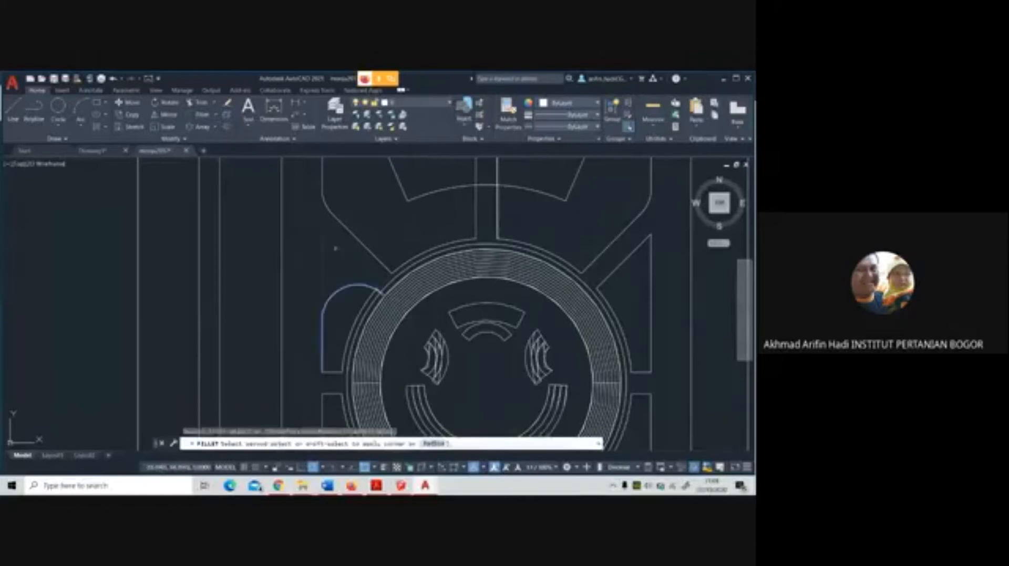
Set the fillet radius to 2 and round the lower-left corner of the triangular panel west of the ring
{"action": "left_click", "coordinate": [214, 118]}
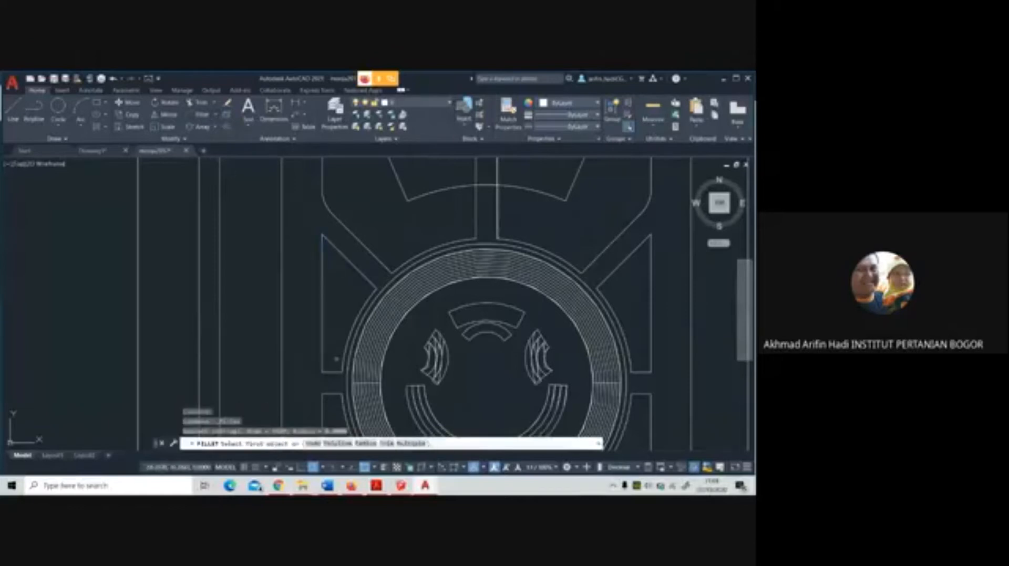
{"action": "type", "text": "r"}
{"action": "key", "text": "Return"}
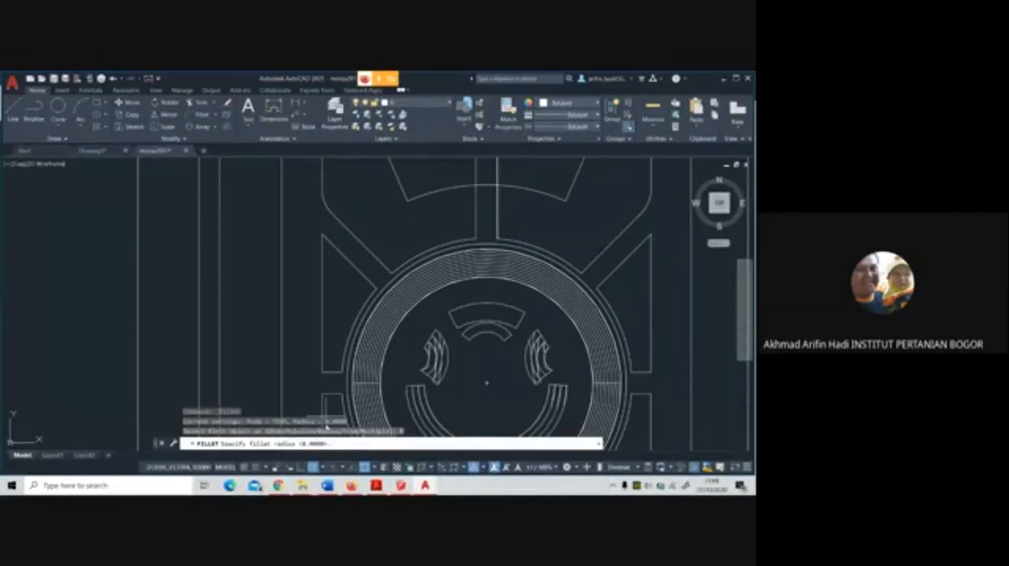
{"action": "type", "text": "4"}
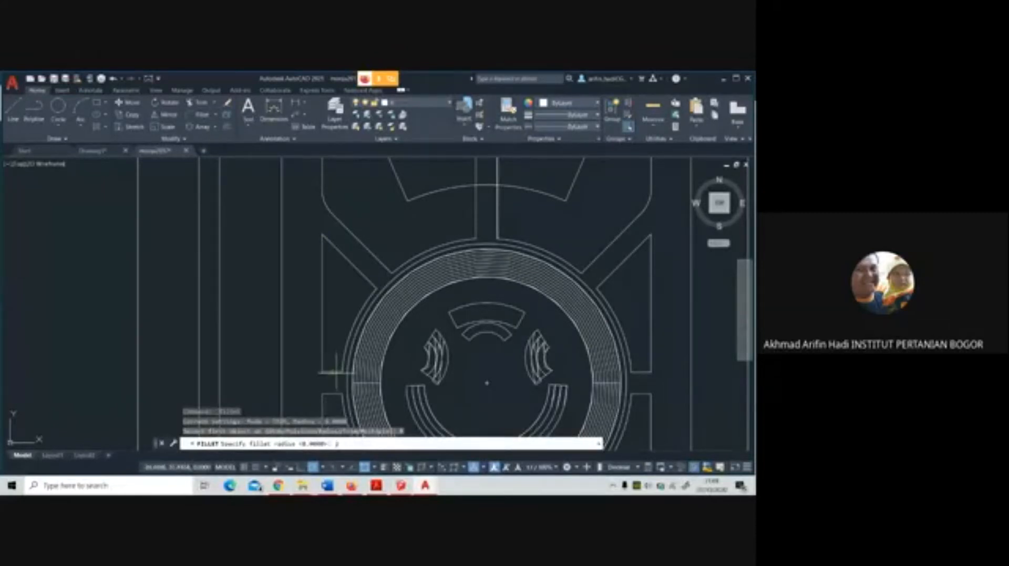
{"action": "key", "text": "Return"}
{"action": "left_click", "coordinate": [326, 372]}
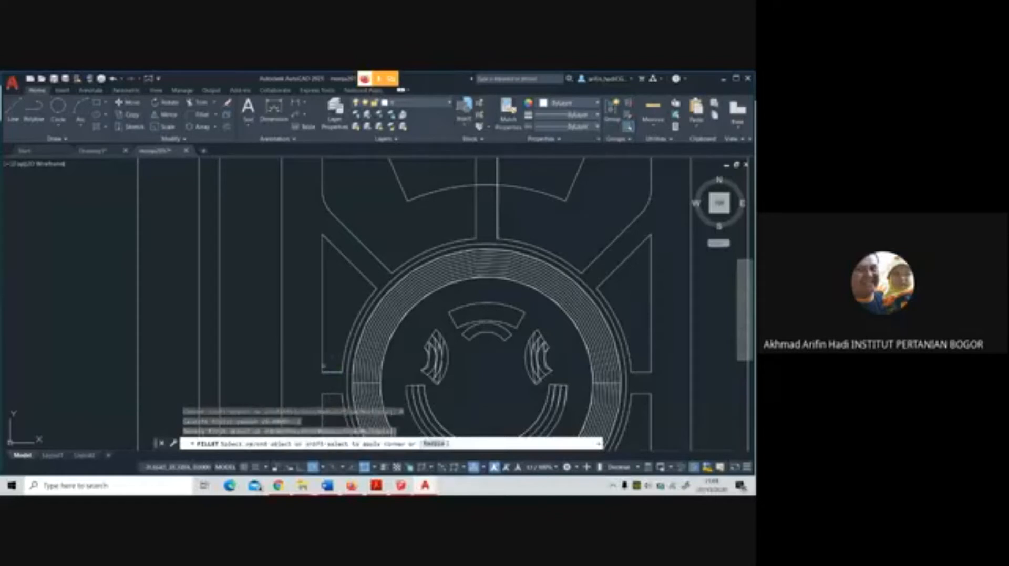
{"action": "left_click", "coordinate": [322, 357]}
Try to fillet the triangular west panel's lower-right corner between its bottom edge and the ring-side arc
{"action": "key", "text": "Return"}
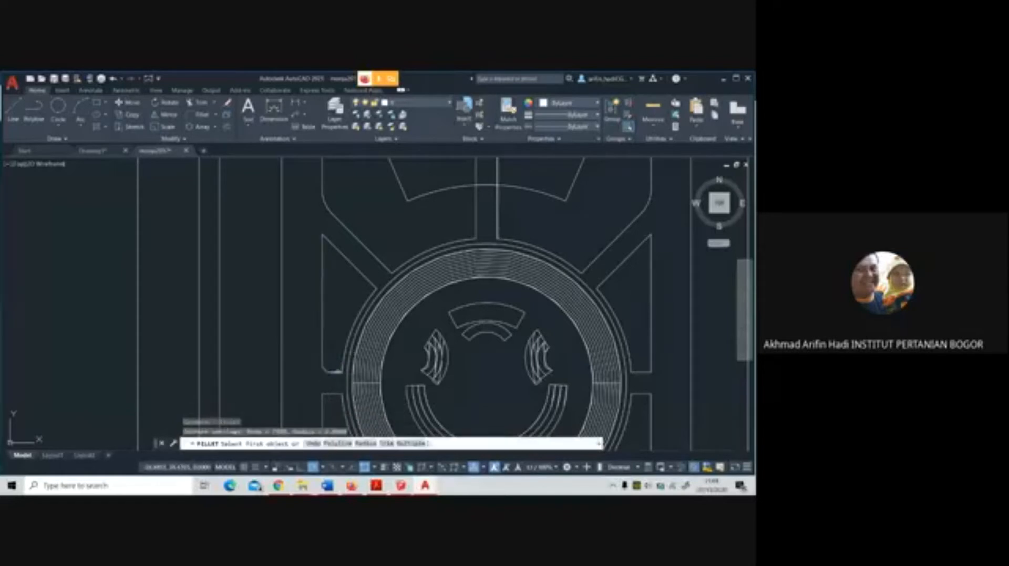
{"action": "left_click", "coordinate": [336, 372]}
{"action": "left_click", "coordinate": [344, 362]}
{"action": "key", "text": "Return"}
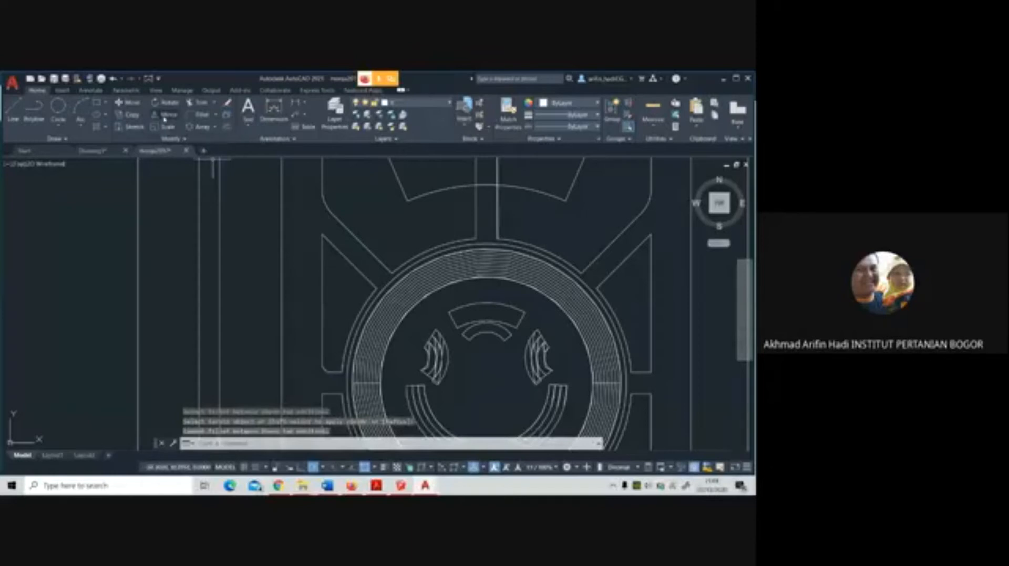
Set the fillet radius to 4 and round the upper corner between the west panel's vertical and diagonal edges
{"action": "left_click", "coordinate": [199, 114]}
{"action": "scroll", "coordinate": [331, 245], "scroll_direction": "up", "scroll_amount": 2}
{"action": "scroll", "coordinate": [333, 253], "scroll_direction": "up", "scroll_amount": 2}
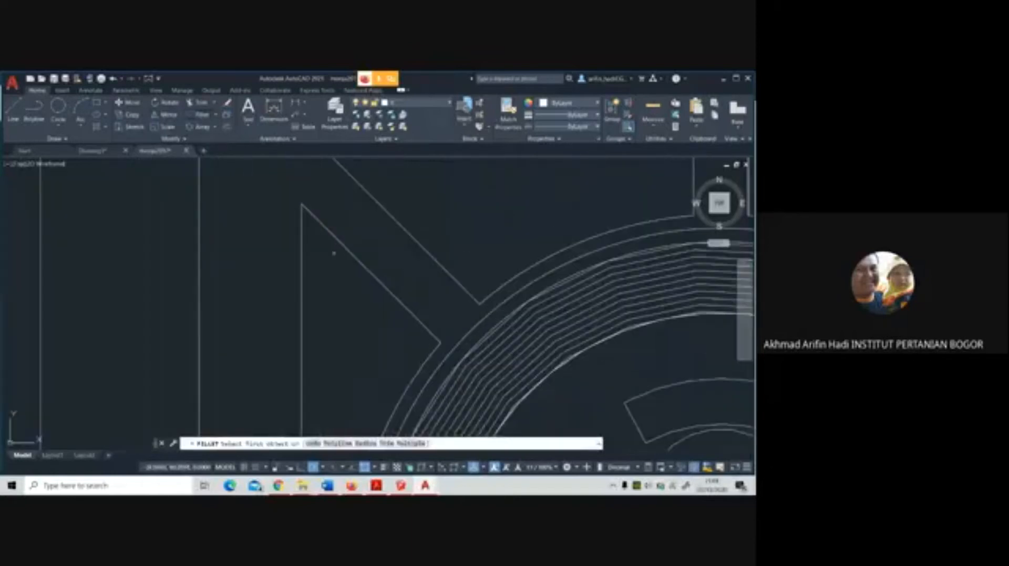
{"action": "left_click", "coordinate": [366, 444]}
{"action": "type", "text": "4"}
{"action": "key", "text": "Return"}
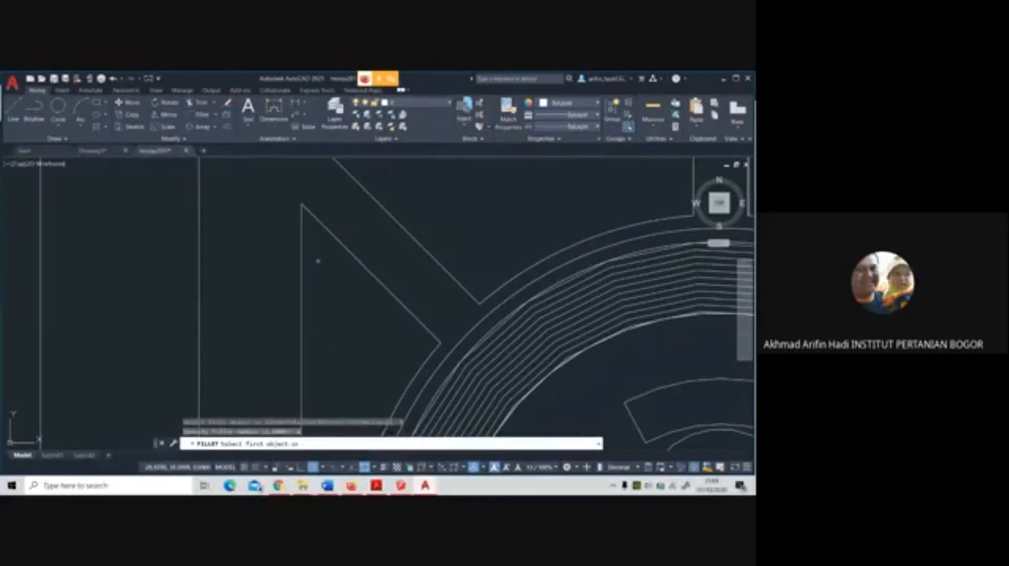
{"action": "left_click", "coordinate": [302, 241]}
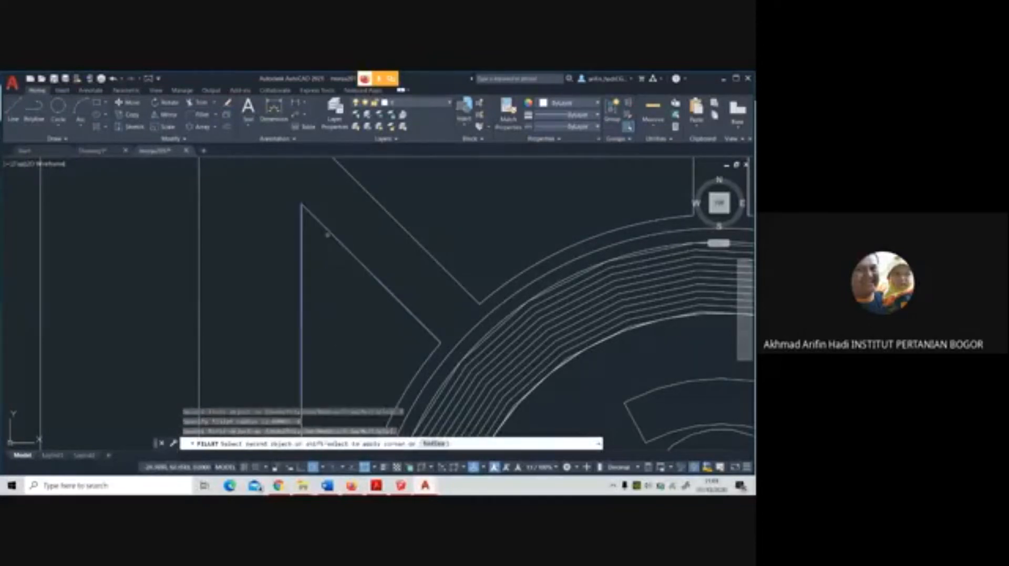
{"action": "left_click", "coordinate": [344, 245]}
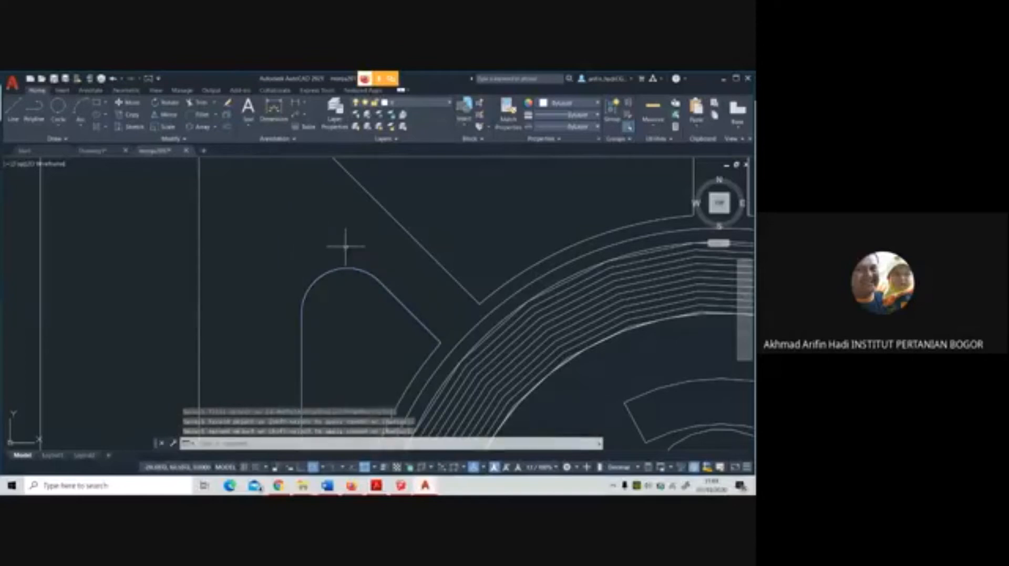
Try to fillet the west panel's right corner between its diagonal edge and the ring-side arc with the current radius
{"action": "scroll", "coordinate": [342, 244], "scroll_direction": "down", "scroll_amount": 3}
{"action": "scroll", "coordinate": [360, 274], "scroll_direction": "up", "scroll_amount": 1}
{"action": "key", "text": "Return"}
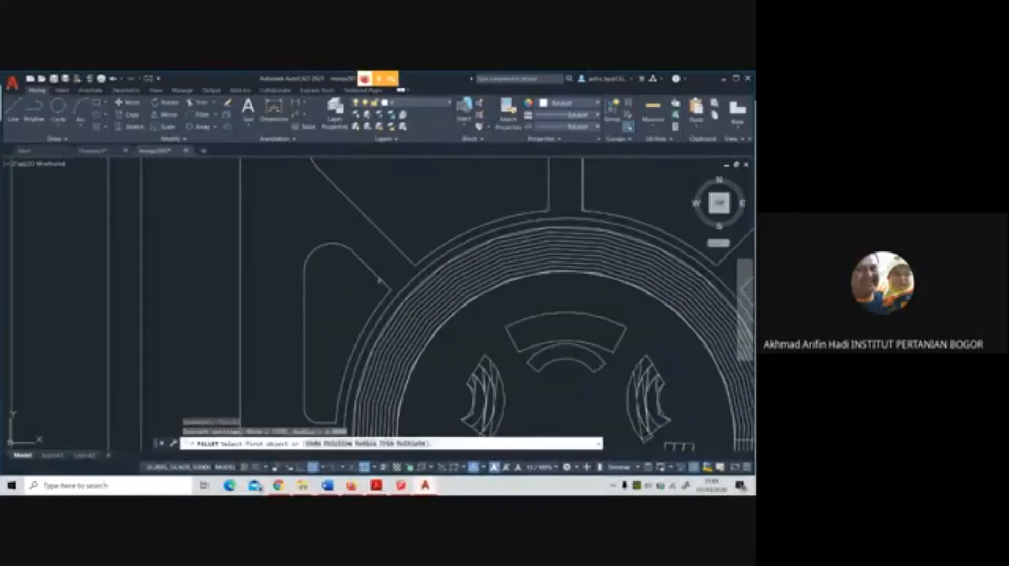
{"action": "left_click", "coordinate": [379, 281]}
{"action": "left_click", "coordinate": [381, 303]}
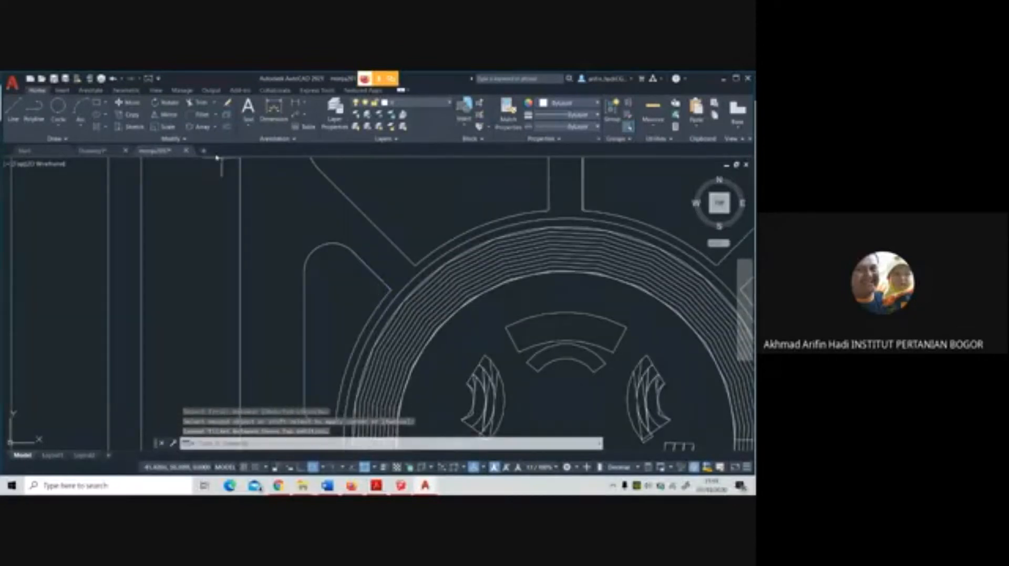
Set the fillet radius to 2 and try again to round the west panel's corner between the diagonal edge and ring-side arc
{"action": "left_click", "coordinate": [167, 115]}
{"action": "left_click", "coordinate": [200, 114]}
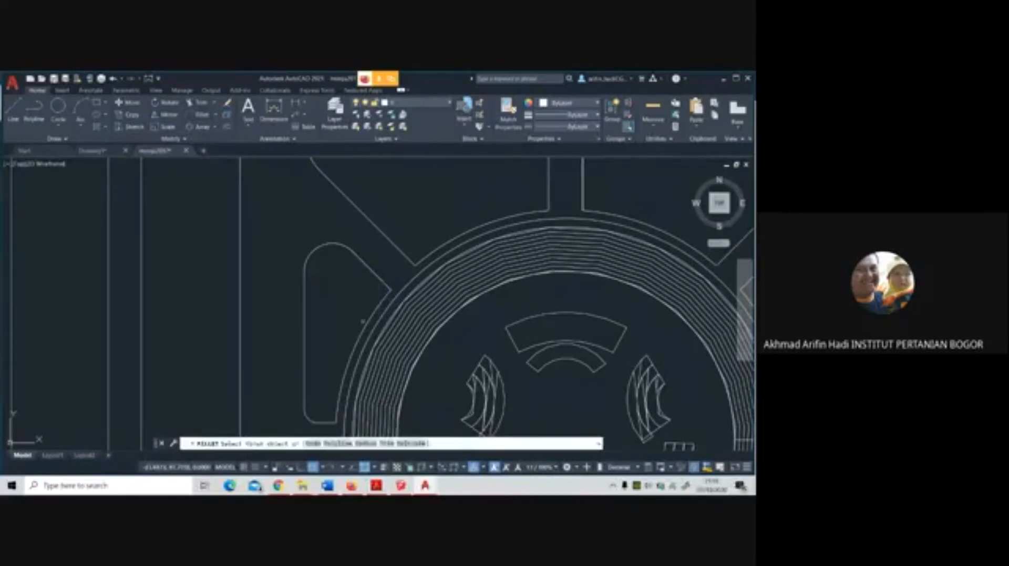
{"action": "left_click", "coordinate": [367, 443]}
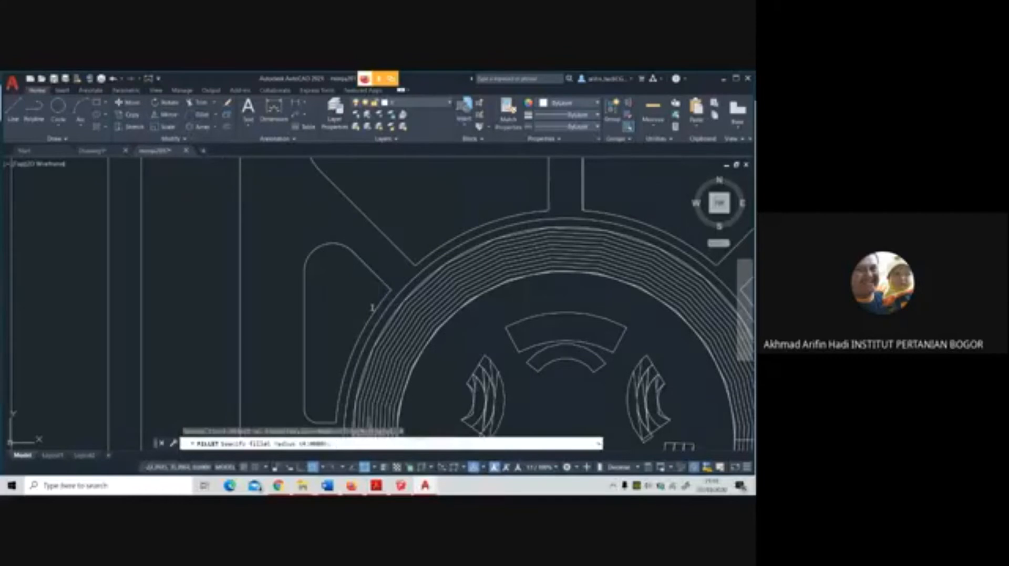
{"action": "type", "text": "2"}
{"action": "key", "text": "Return"}
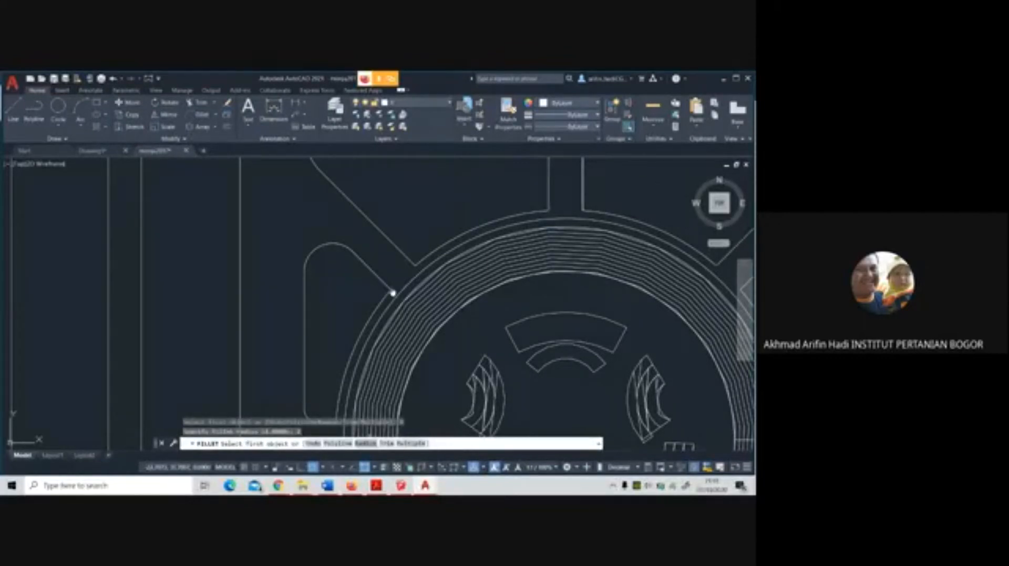
{"action": "left_click", "coordinate": [367, 444]}
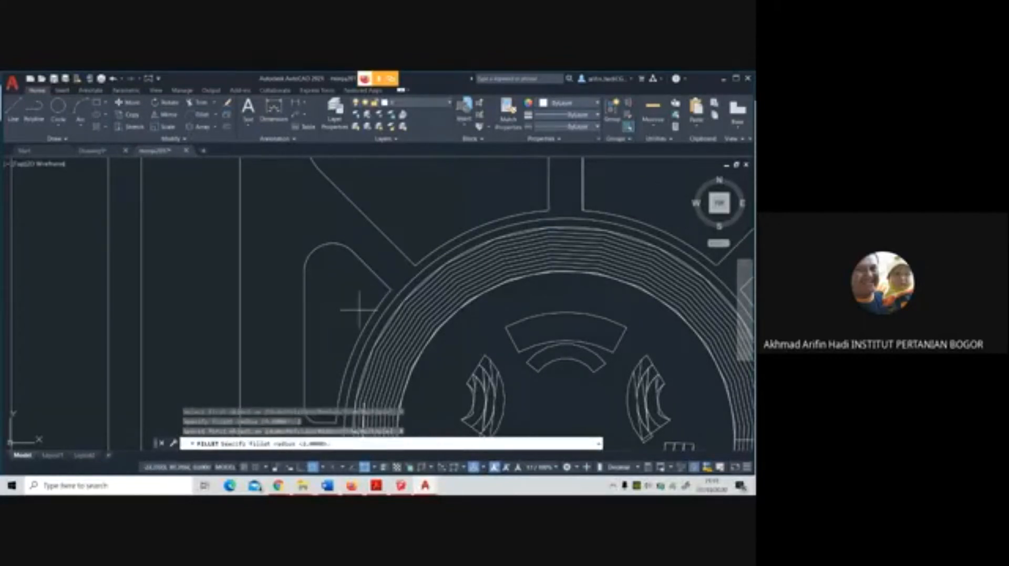
{"action": "key", "text": "Return"}
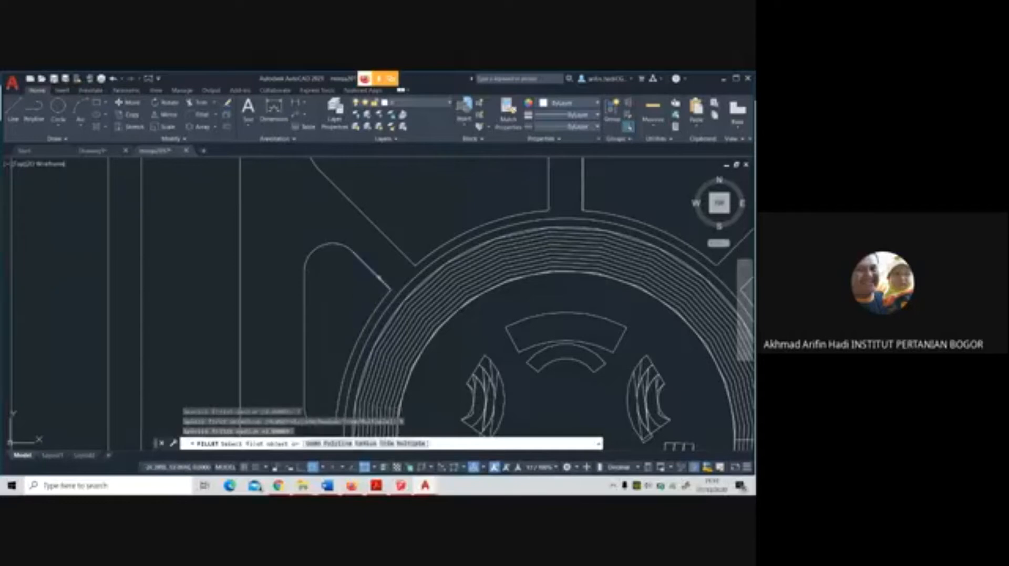
{"action": "left_click", "coordinate": [378, 277]}
{"action": "left_click", "coordinate": [384, 296]}
{"action": "left_click", "coordinate": [383, 297]}
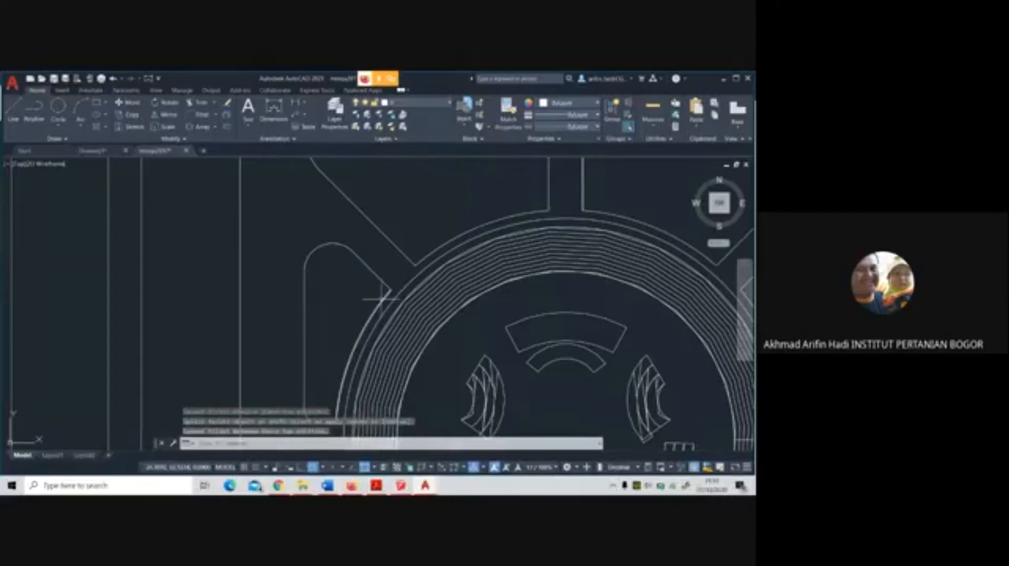
Change the fillet radius and try to round the west panel's lower-right corner between its bottom edge and the ring-side arc
{"action": "key", "text": "Return"}
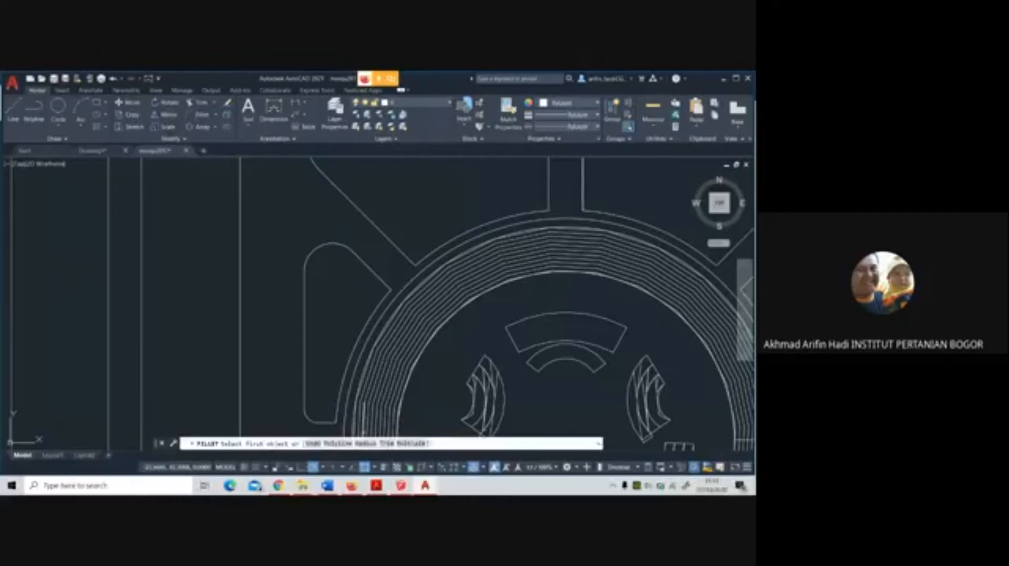
{"action": "left_click", "coordinate": [363, 444]}
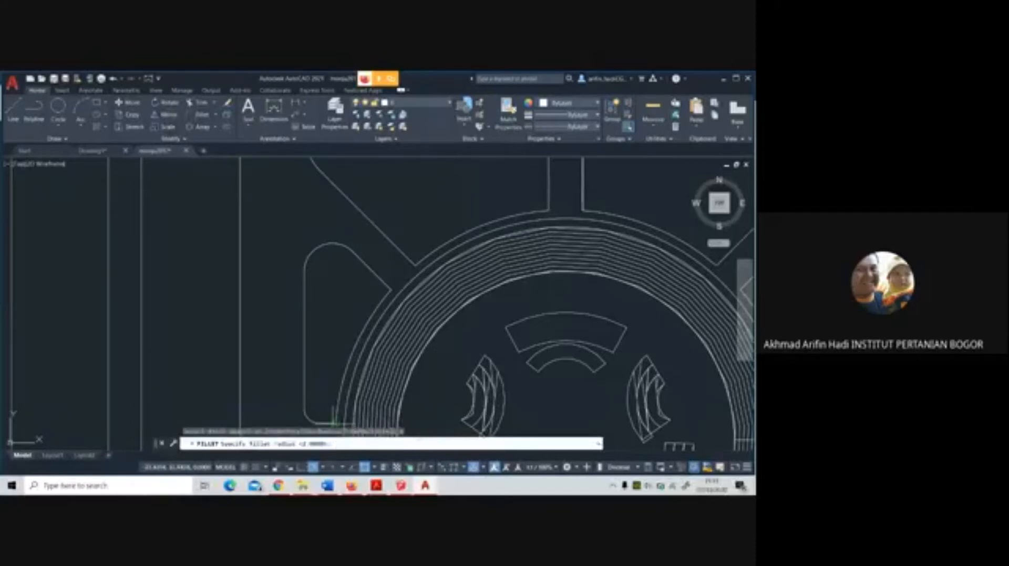
{"action": "key", "text": "Return"}
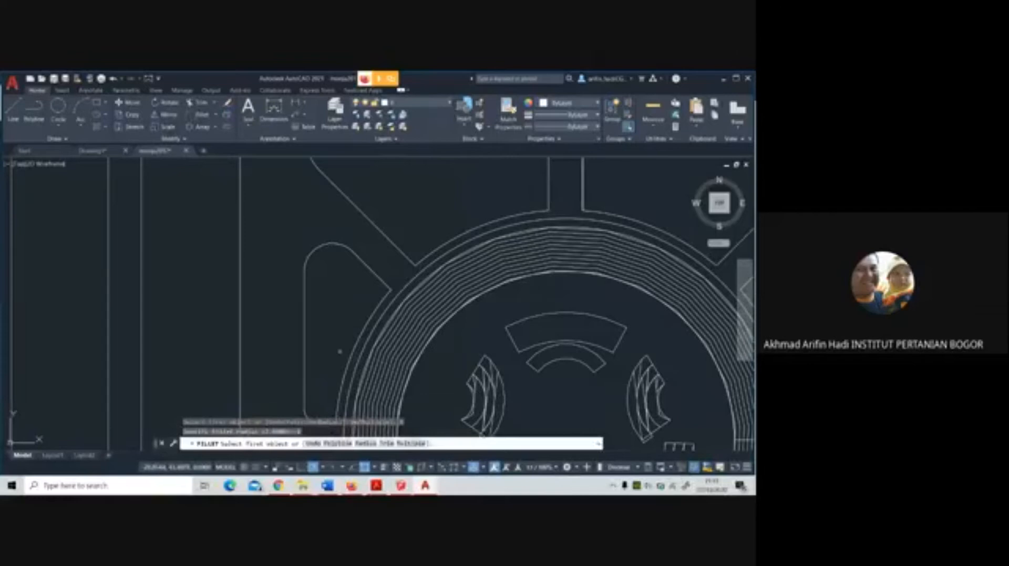
{"action": "middle_click_drag", "start_coordinate": [340, 351], "coordinate": [331, 276]}
{"action": "left_click", "coordinate": [318, 348]}
{"action": "left_click", "coordinate": [330, 342]}
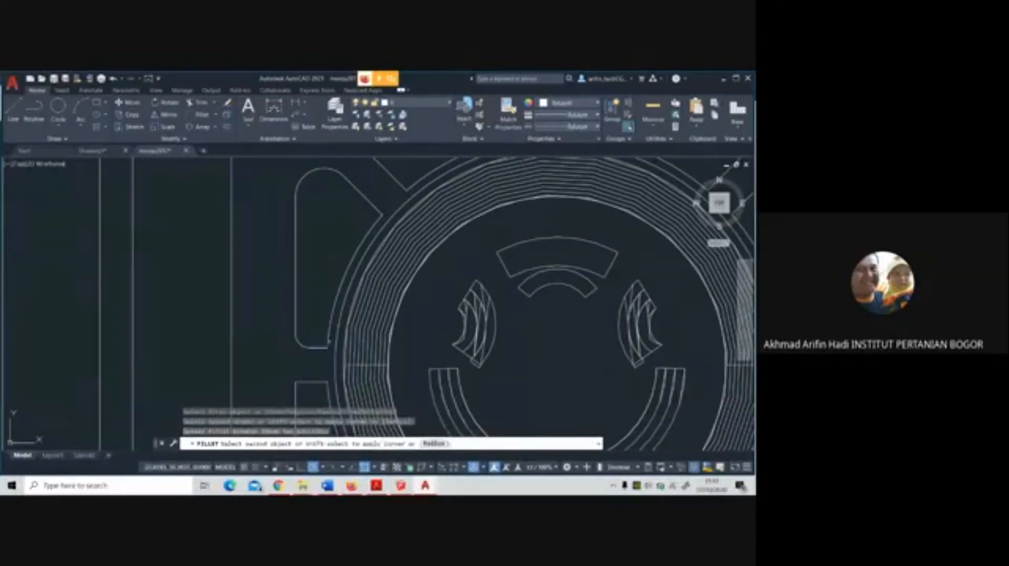
{"action": "left_click", "coordinate": [333, 338]}
{"action": "key", "text": "Escape"}
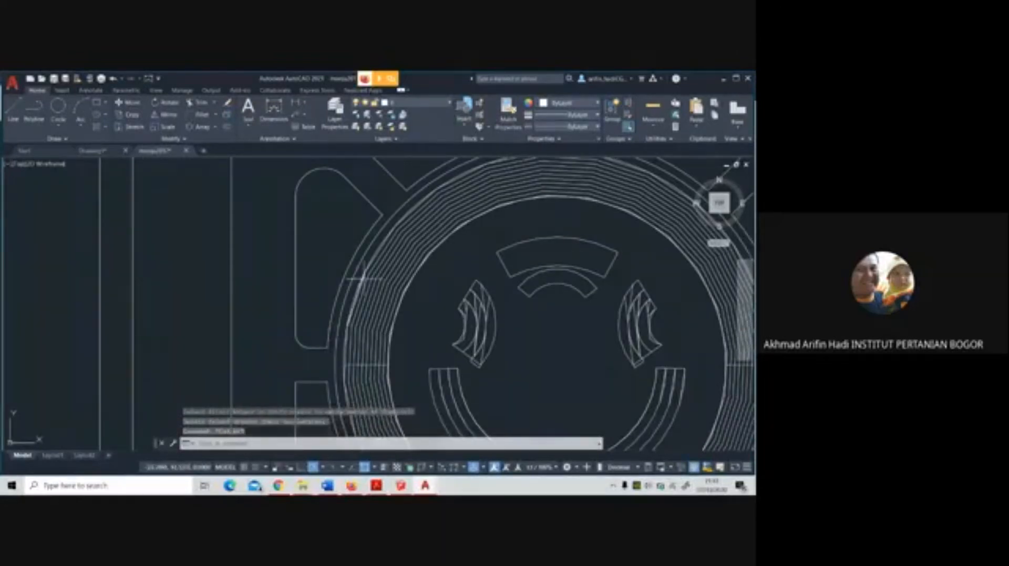
Set the fillet radius to 4 and try to fillet the large northwest panel's diagonal edge with its ring-side arc
{"action": "scroll", "coordinate": [361, 293], "scroll_direction": "down", "scroll_amount": 6}
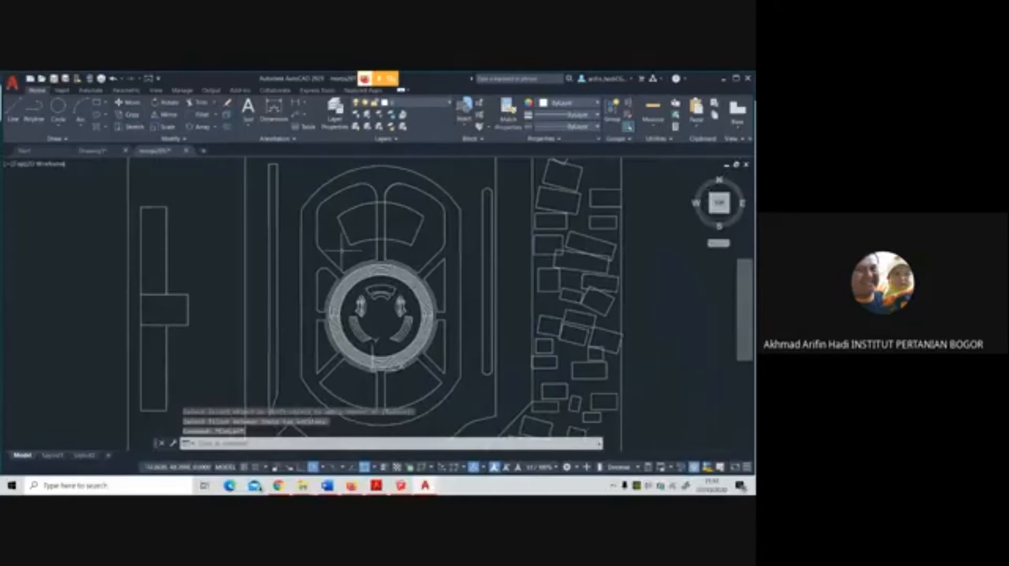
{"action": "scroll", "coordinate": [342, 250], "scroll_direction": "up", "scroll_amount": 4}
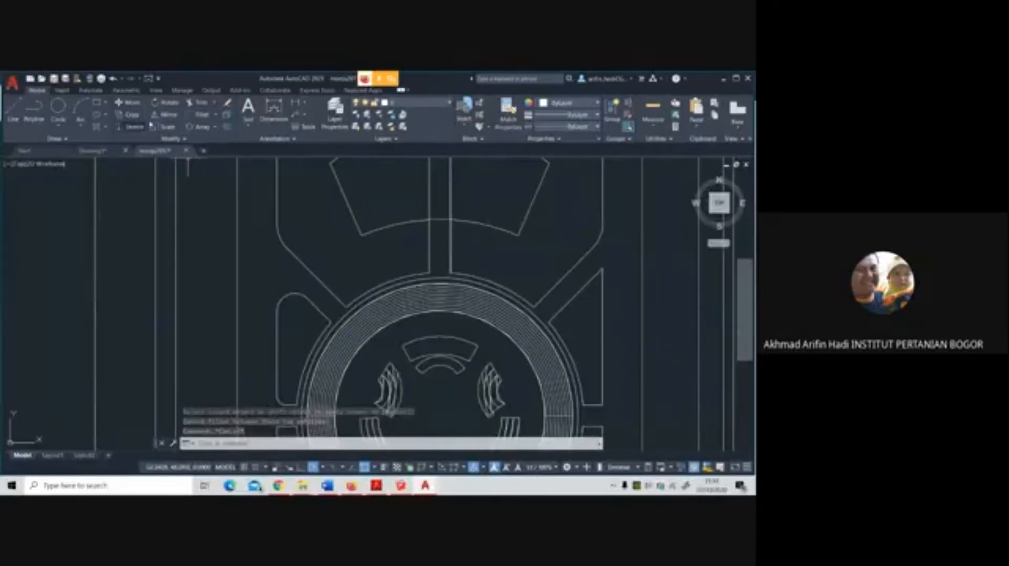
{"action": "left_click", "coordinate": [201, 114]}
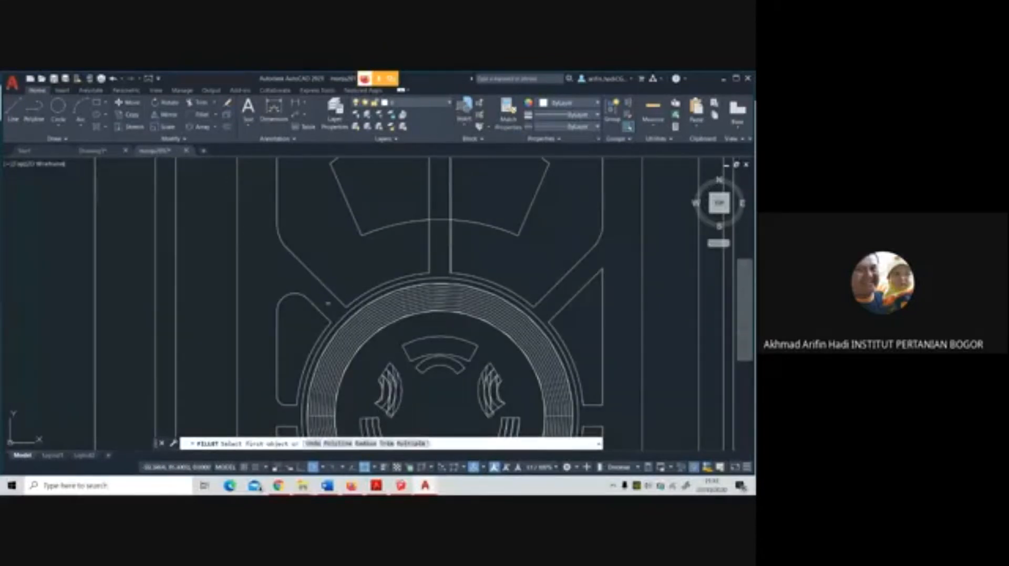
{"action": "left_click", "coordinate": [375, 445]}
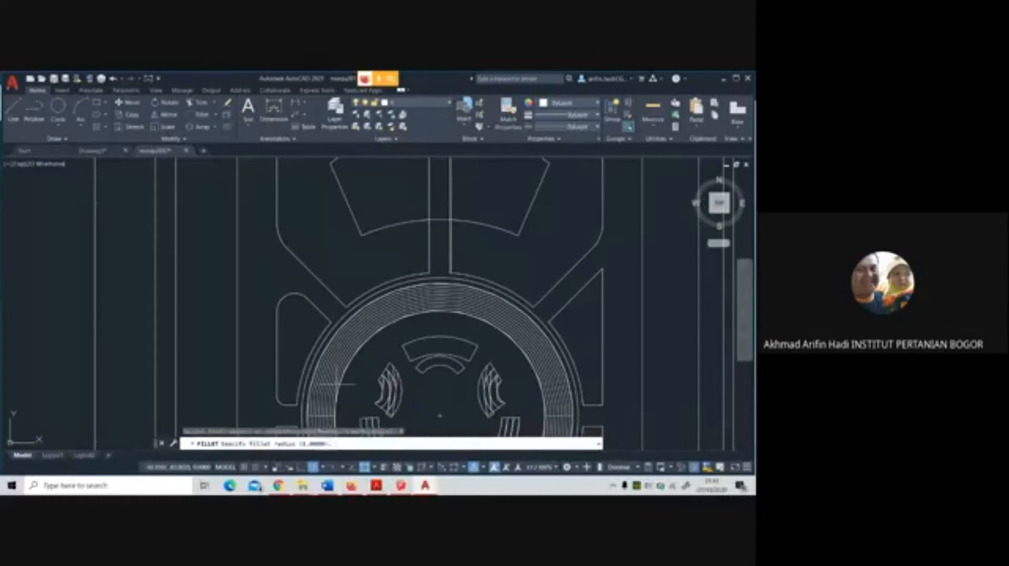
{"action": "key", "text": "Return"}
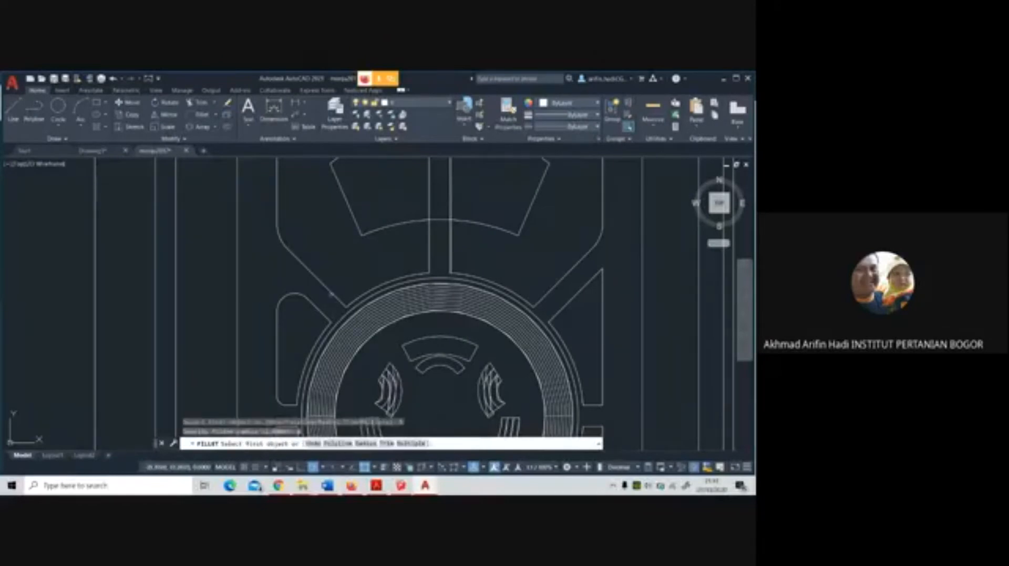
{"action": "left_click", "coordinate": [338, 297]}
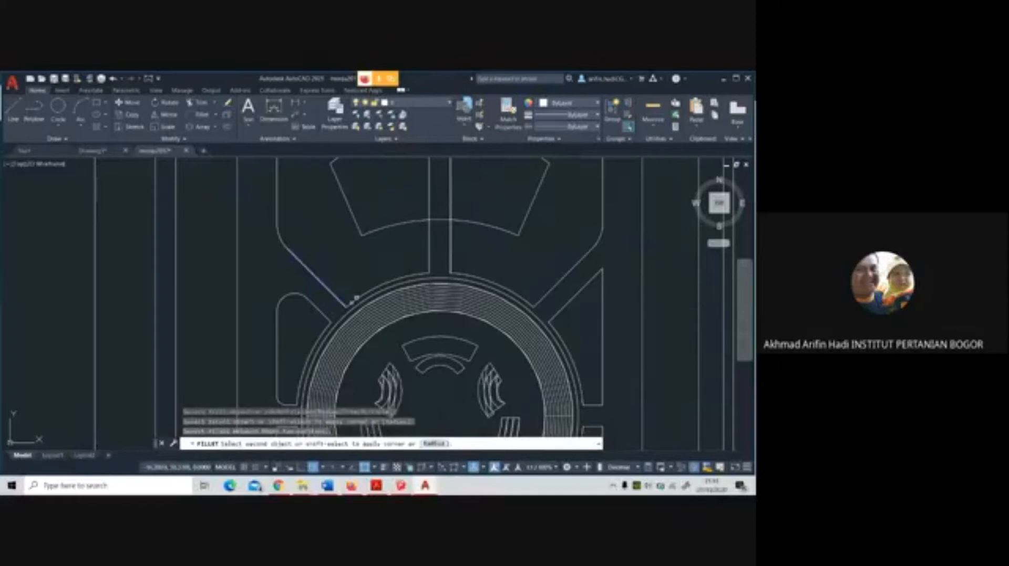
{"action": "left_click", "coordinate": [420, 274]}
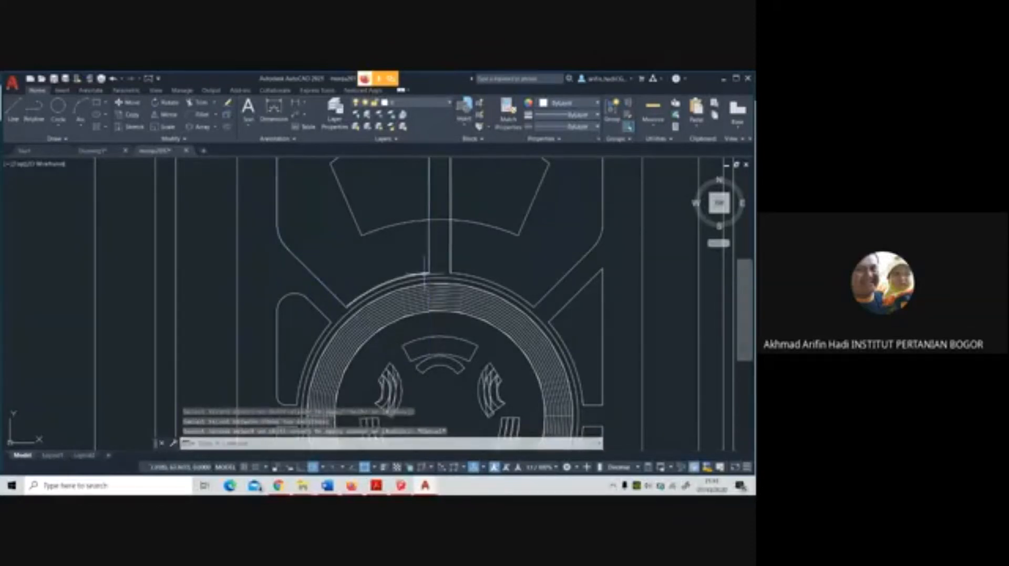
{"action": "key", "text": "Escape"}
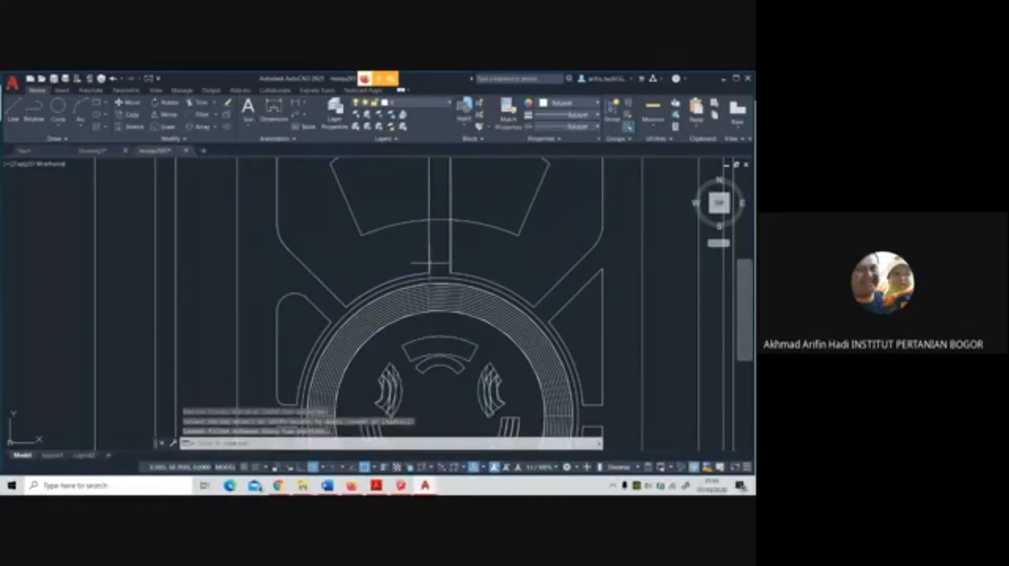
Round the upper corner of the triangular panel east of the ring with a fillet radius of 4
{"action": "scroll", "coordinate": [447, 262], "scroll_direction": "down", "scroll_amount": 3}
{"action": "middle_click_drag", "start_coordinate": [446, 263], "coordinate": [402, 301]}
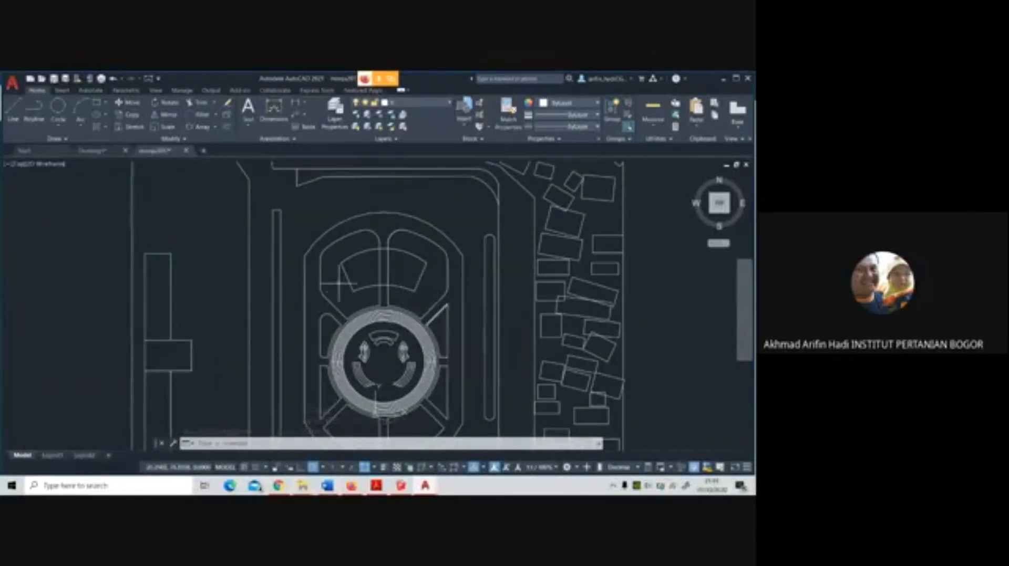
{"action": "scroll", "coordinate": [339, 283], "scroll_direction": "up", "scroll_amount": 2}
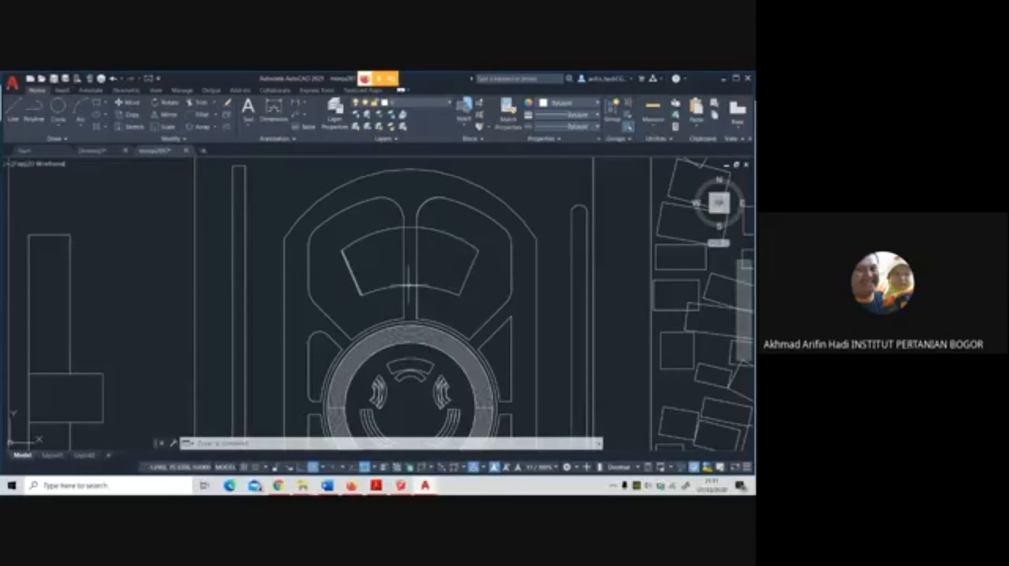
{"action": "middle_click_drag", "start_coordinate": [410, 284], "coordinate": [349, 245]}
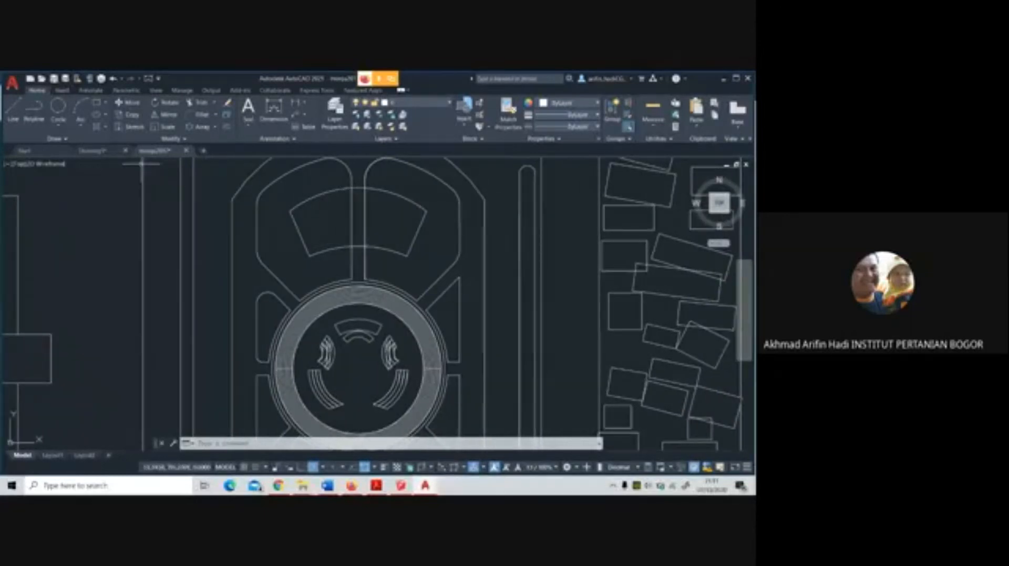
{"action": "left_click", "coordinate": [202, 115]}
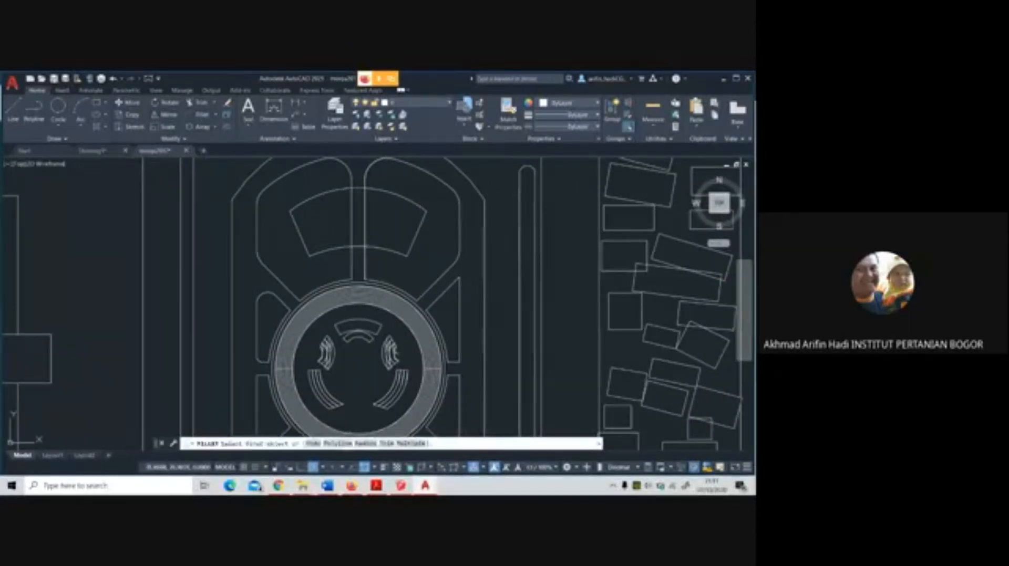
{"action": "left_click", "coordinate": [366, 443]}
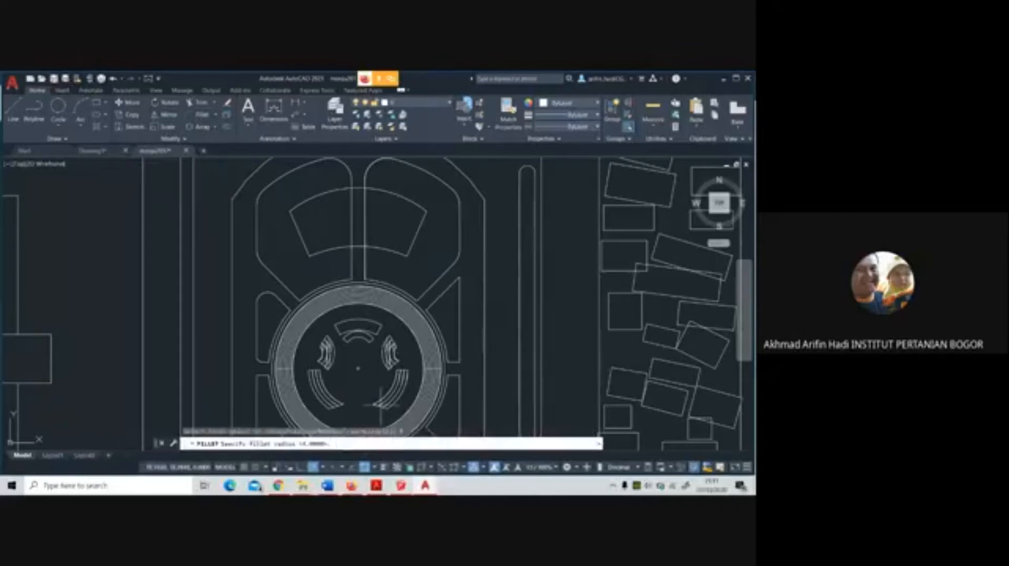
{"action": "key", "text": "Return"}
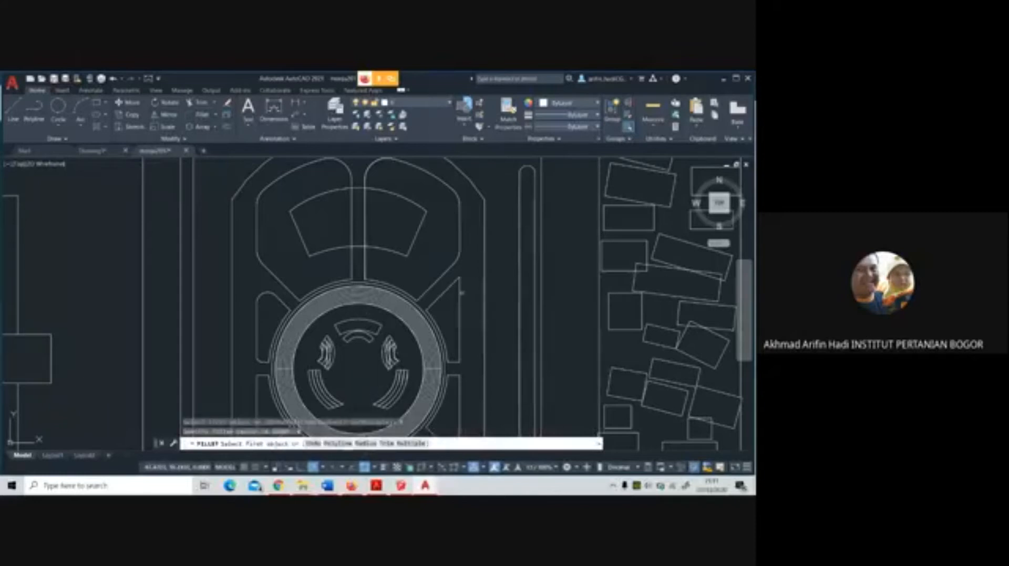
{"action": "left_click", "coordinate": [460, 318]}
{"action": "left_click", "coordinate": [480, 292]}
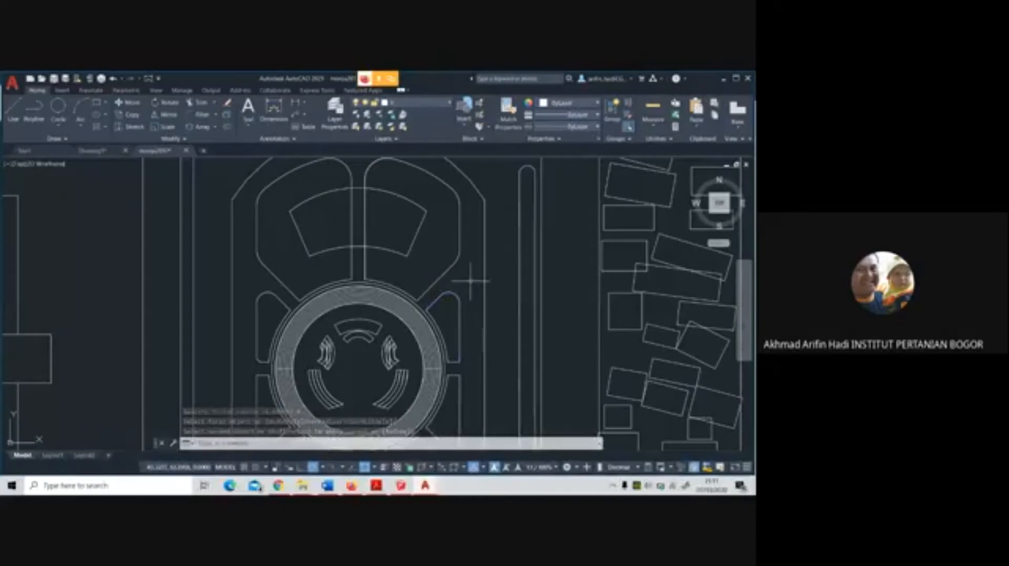
Fillet the lower outer corners of the triangular panels southwest and southeast of the ring, keeping the radius of 4
{"action": "scroll", "coordinate": [462, 281], "scroll_direction": "down", "scroll_amount": 3}
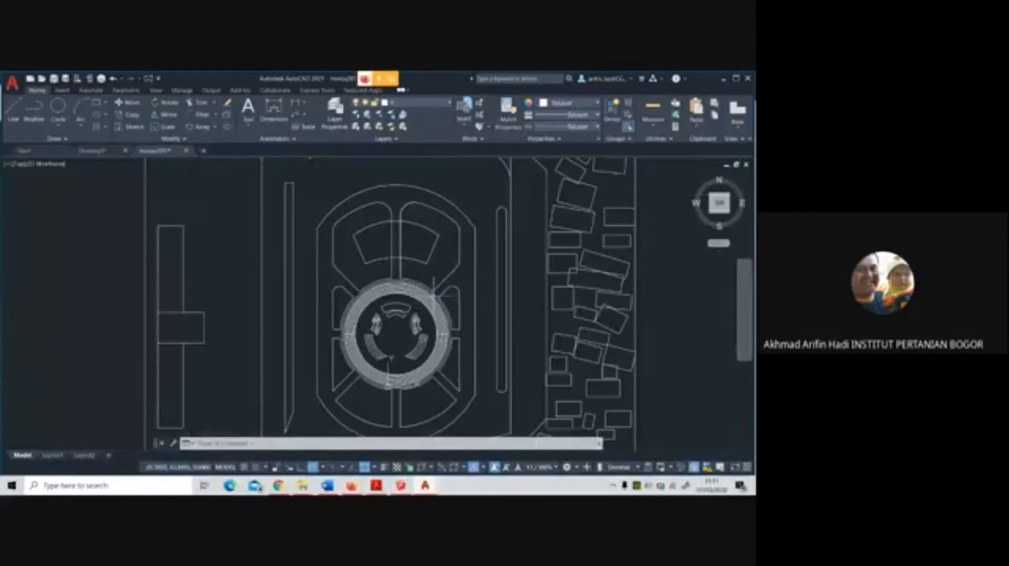
{"action": "middle_click_drag", "start_coordinate": [463, 282], "coordinate": [455, 210]}
{"action": "scroll", "coordinate": [325, 323], "scroll_direction": "up", "scroll_amount": 4}
{"action": "type", "text": "f"}
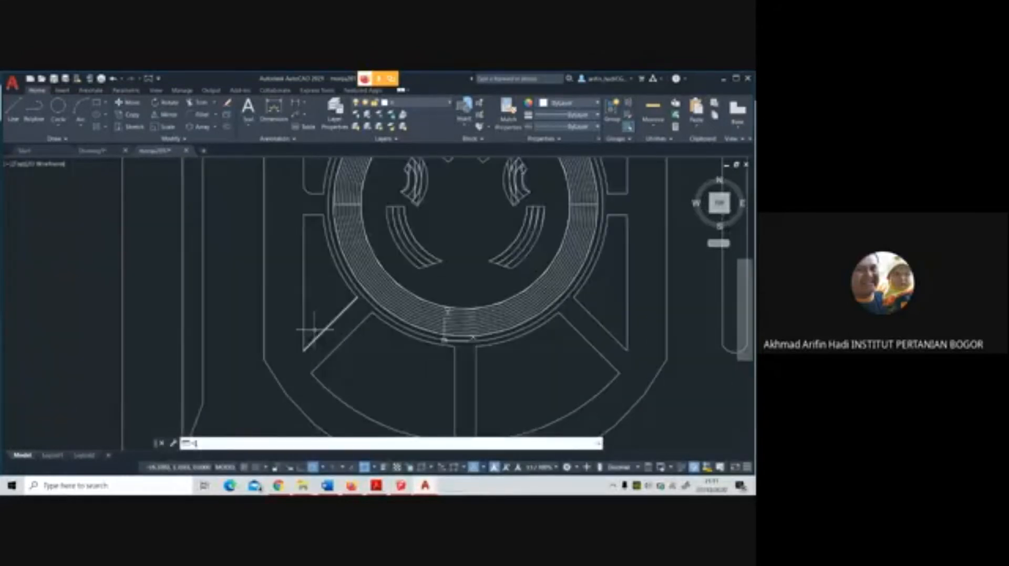
{"action": "key", "text": "Return"}
{"action": "left_click", "coordinate": [303, 333]}
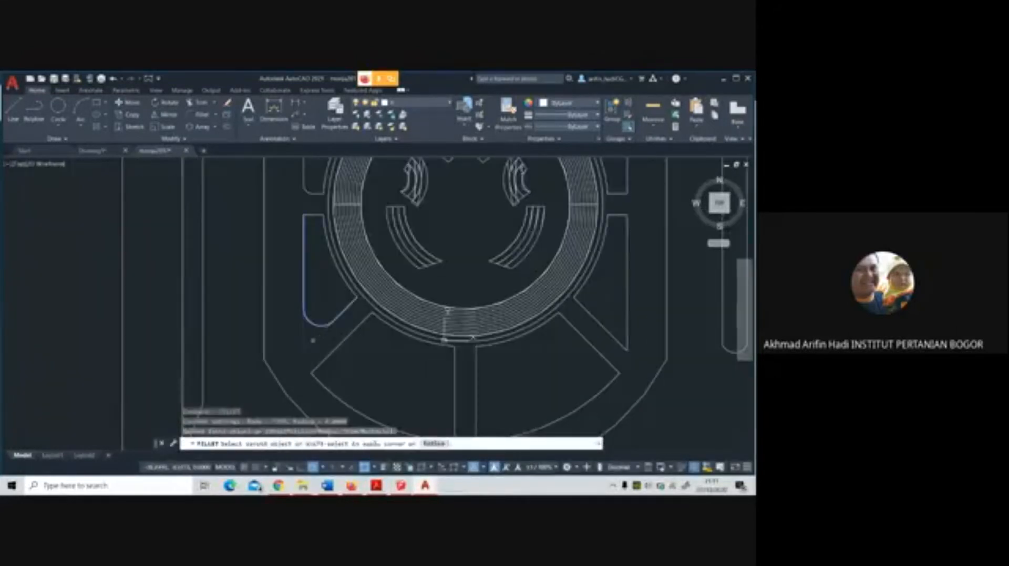
{"action": "left_click", "coordinate": [312, 342]}
{"action": "key", "text": "Return"}
{"action": "left_click", "coordinate": [613, 337]}
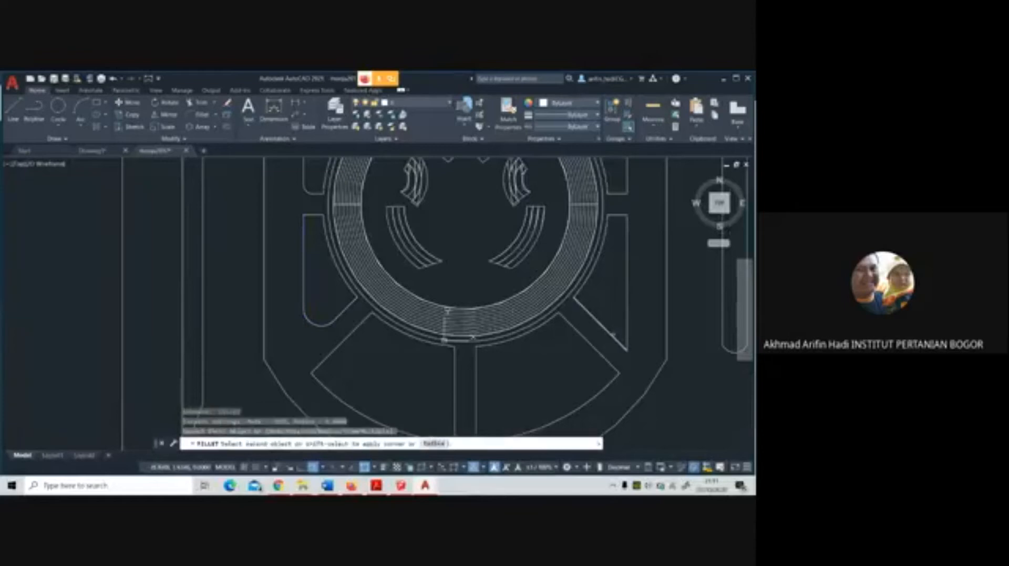
{"action": "left_click", "coordinate": [625, 323]}
Increase the fillet radius and round both outer corners of the fan-shaped panel south-southwest of the central ring
{"action": "scroll", "coordinate": [462, 367], "scroll_direction": "down", "scroll_amount": 5}
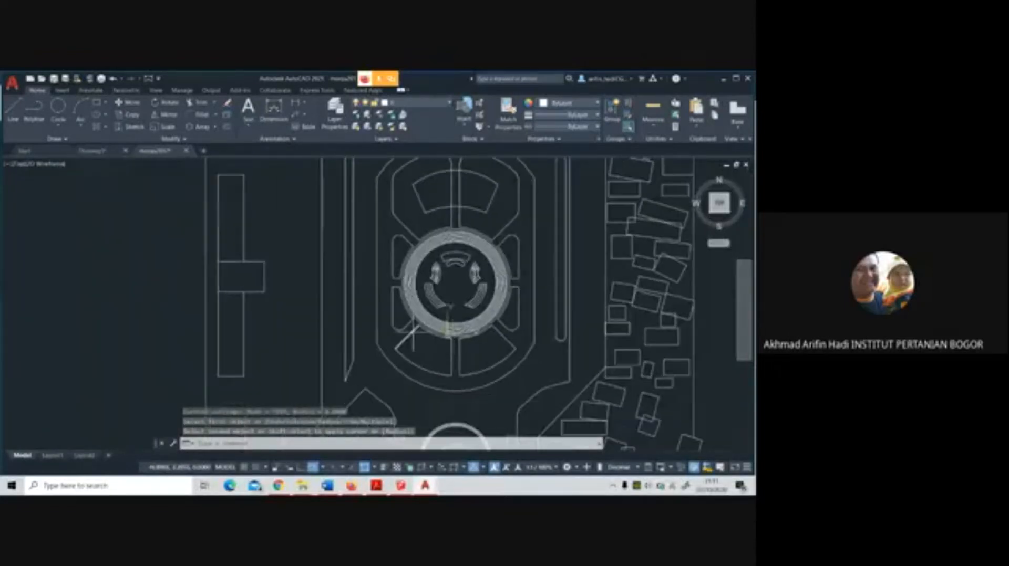
{"action": "scroll", "coordinate": [402, 343], "scroll_direction": "up", "scroll_amount": 4}
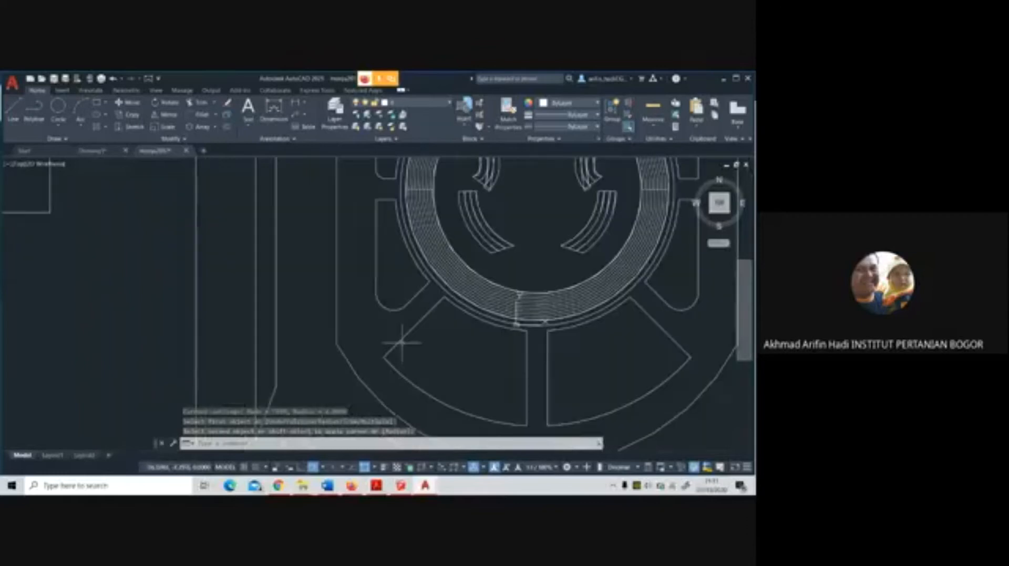
{"action": "left_click", "coordinate": [202, 115]}
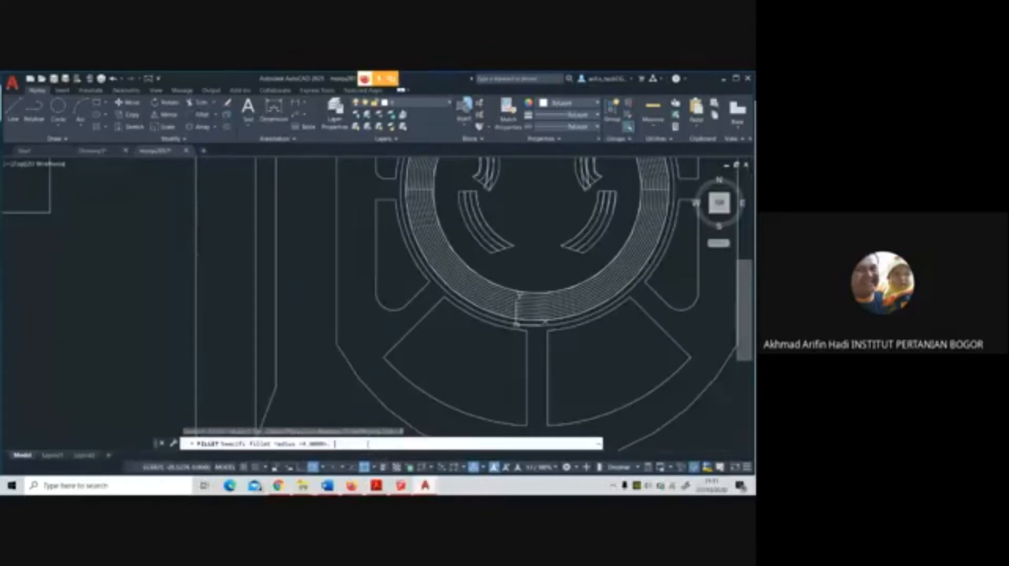
{"action": "left_click", "coordinate": [340, 443]}
{"action": "key", "text": "Return"}
{"action": "left_click", "coordinate": [385, 356]}
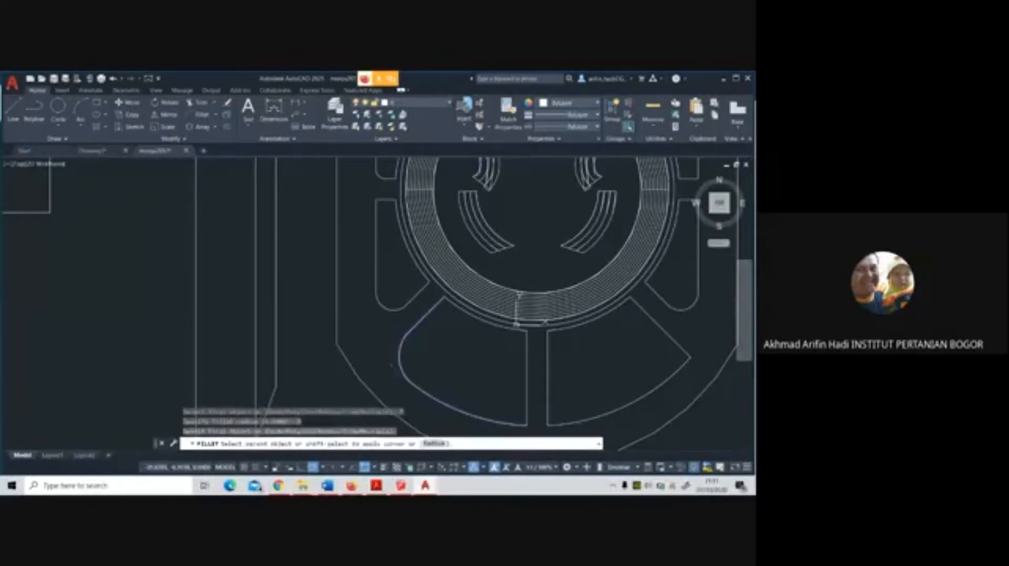
{"action": "left_click", "coordinate": [391, 365]}
{"action": "middle_click_drag", "start_coordinate": [514, 408], "coordinate": [451, 365]}
{"action": "key", "text": "Return"}
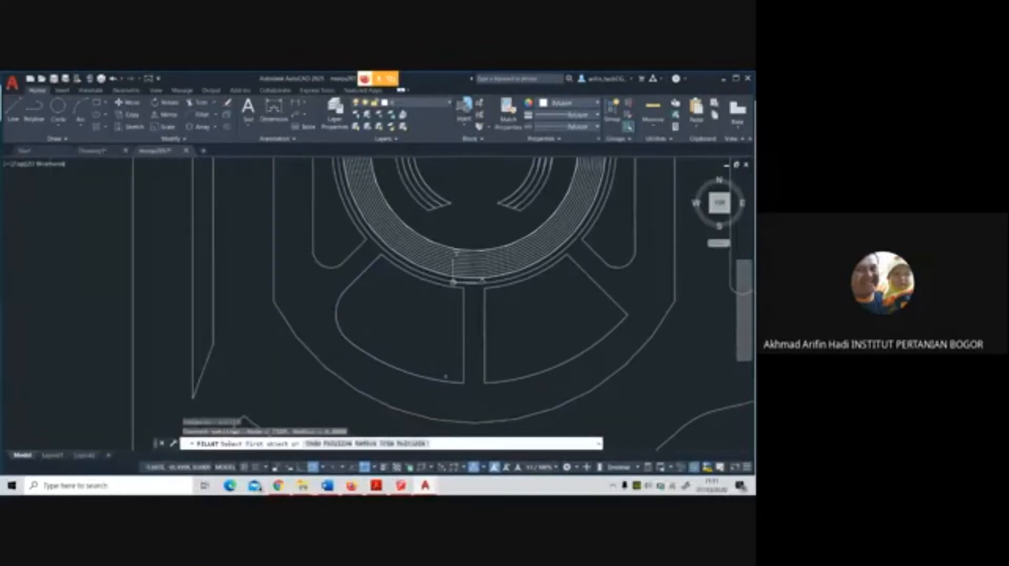
{"action": "left_click", "coordinate": [446, 377]}
{"action": "left_click", "coordinate": [463, 357]}
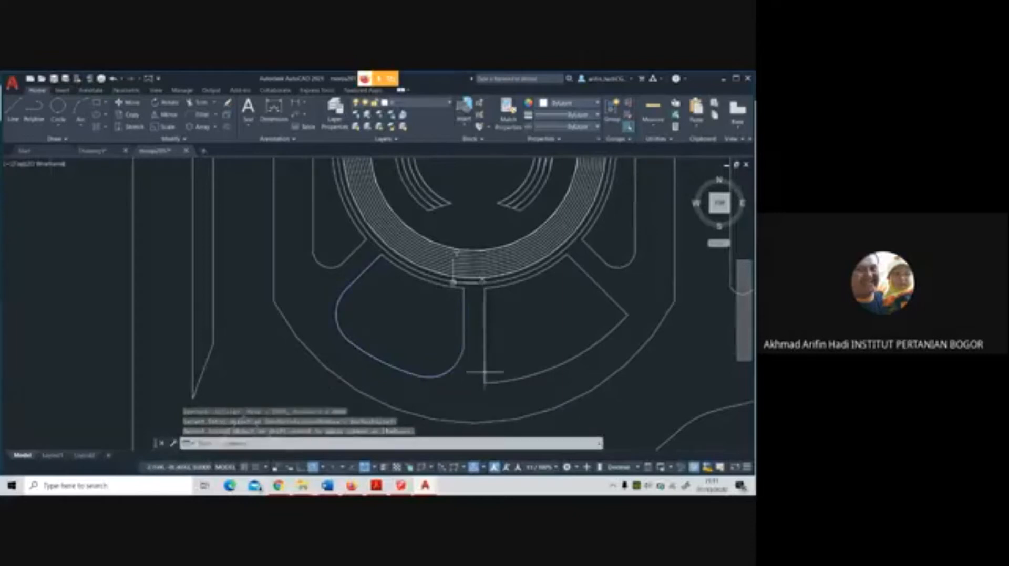
Fillet both outer corners of the fan-shaped panel south-southeast of the ring, using the same radius as its western twin
{"action": "key", "text": "Return"}
{"action": "left_click", "coordinate": [492, 380]}
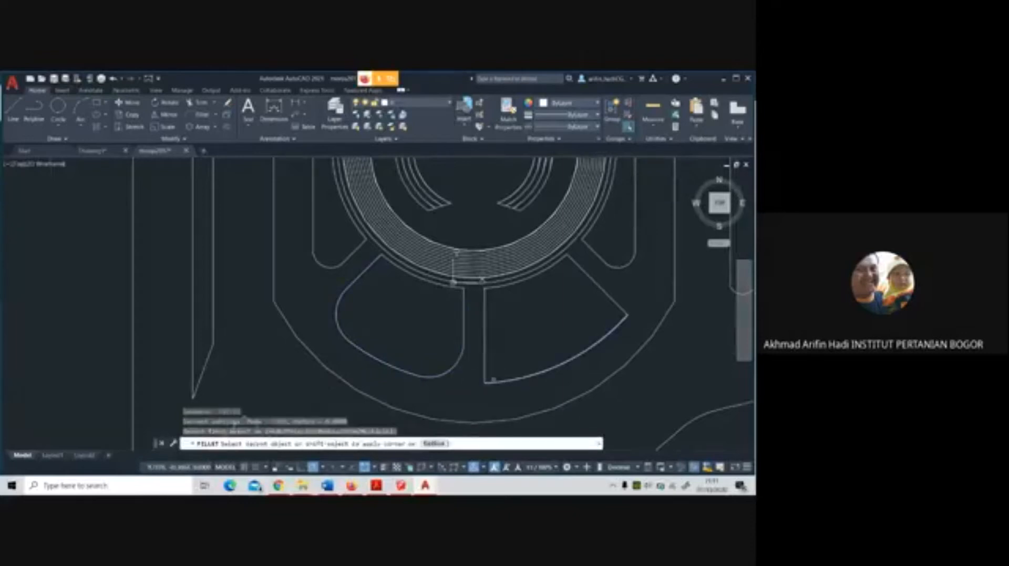
{"action": "left_click", "coordinate": [484, 360]}
{"action": "key", "text": "Return"}
{"action": "left_click", "coordinate": [608, 336]}
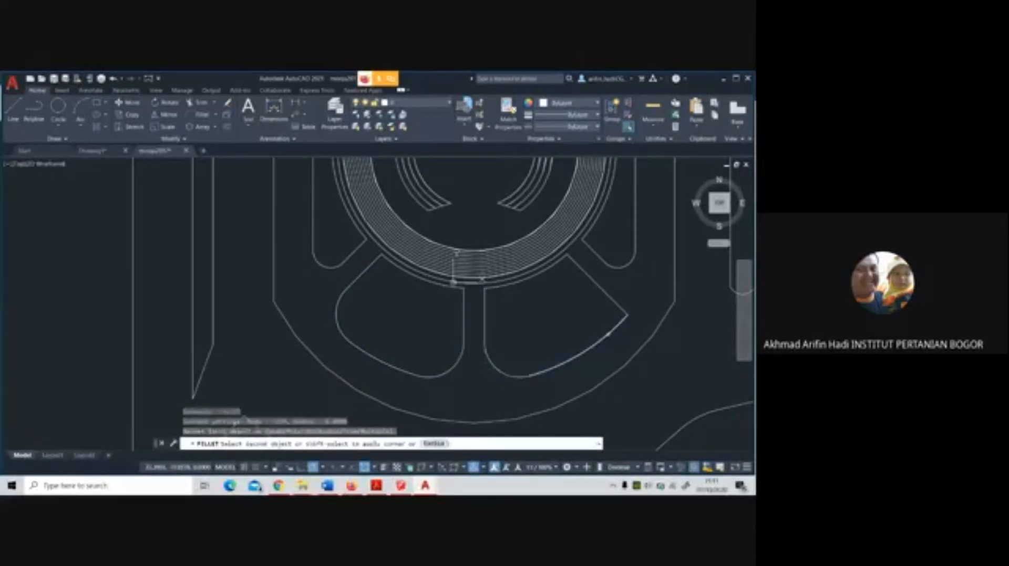
{"action": "left_click", "coordinate": [615, 302]}
Delete the extra circle running just outside the central ring's concentric lines
{"action": "scroll", "coordinate": [618, 298], "scroll_direction": "down", "scroll_amount": 4}
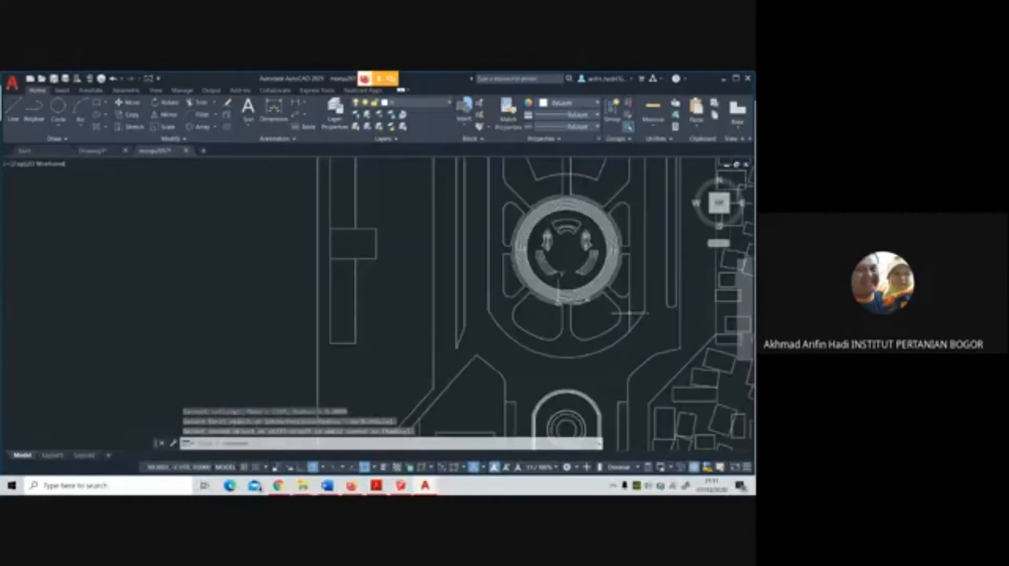
{"action": "mouse_move", "coordinate": [612, 308]}
{"action": "middle_mouse_down"}
{"action": "mouse_move", "coordinate": [561, 376]}
{"action": "mouse_move", "coordinate": [538, 361]}
{"action": "mouse_move", "coordinate": [498, 364]}
{"action": "middle_mouse_up"}
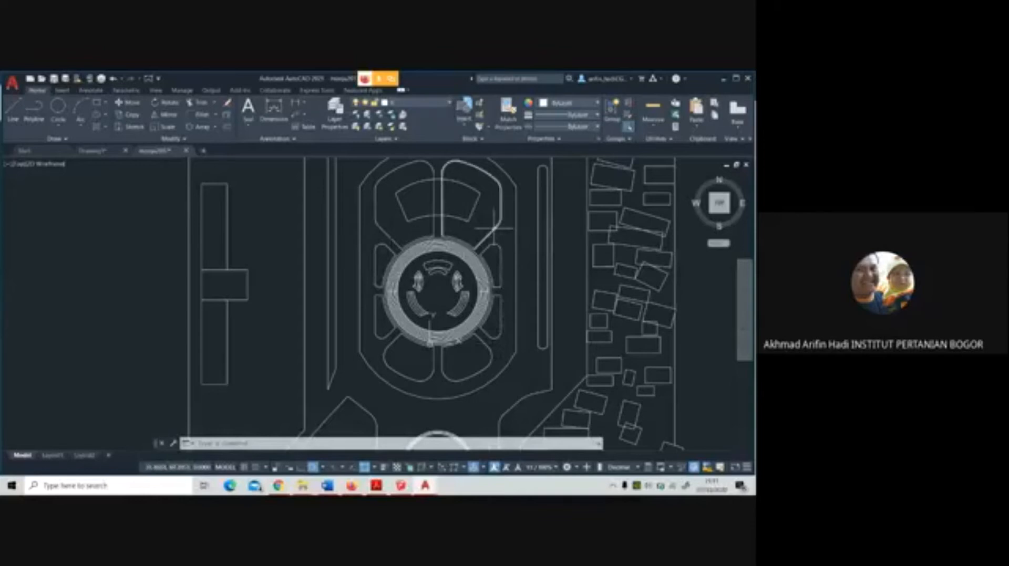
{"action": "scroll", "coordinate": [449, 245], "scroll_direction": "up", "scroll_amount": 4}
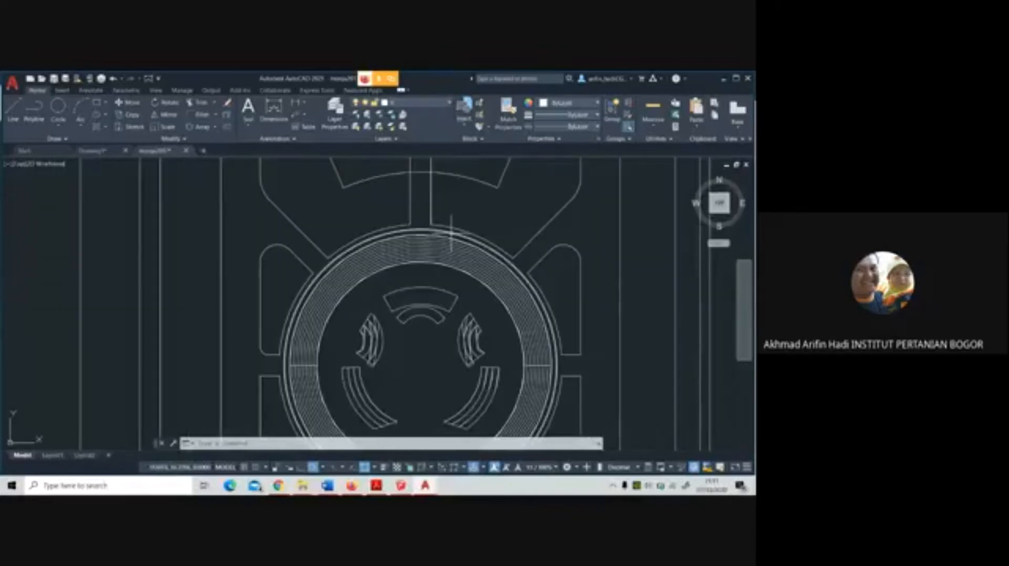
{"action": "left_click", "coordinate": [451, 232]}
{"action": "key", "text": "Delete"}
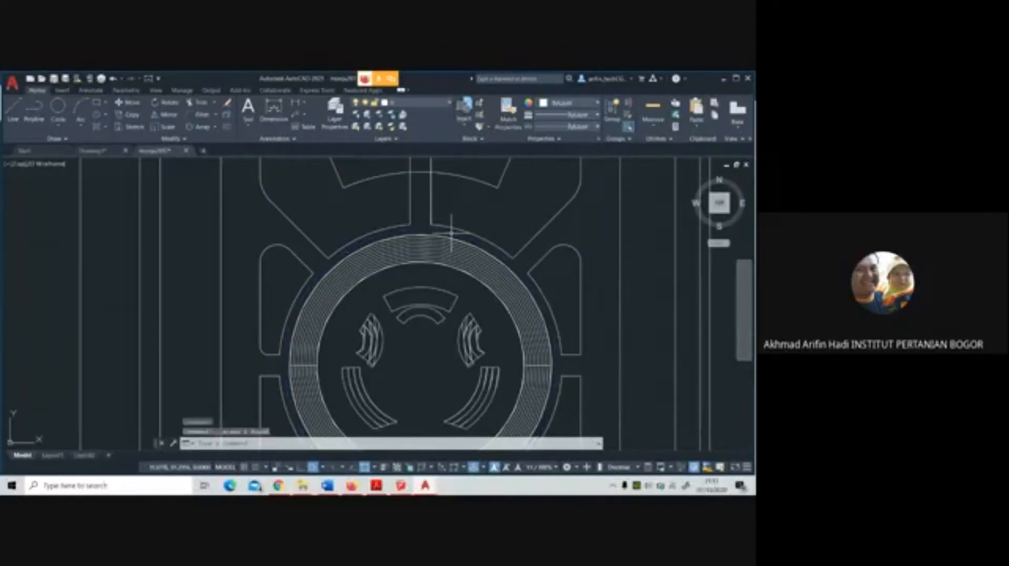
{"action": "scroll", "coordinate": [451, 231], "scroll_direction": "down", "scroll_amount": 5}
{"action": "scroll", "coordinate": [486, 351], "scroll_direction": "up", "scroll_amount": 2}
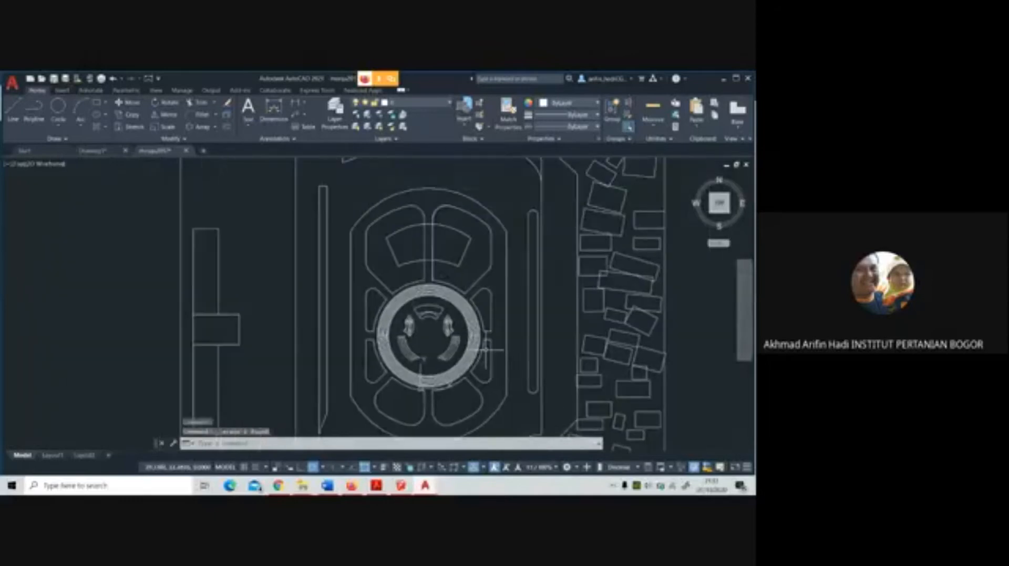
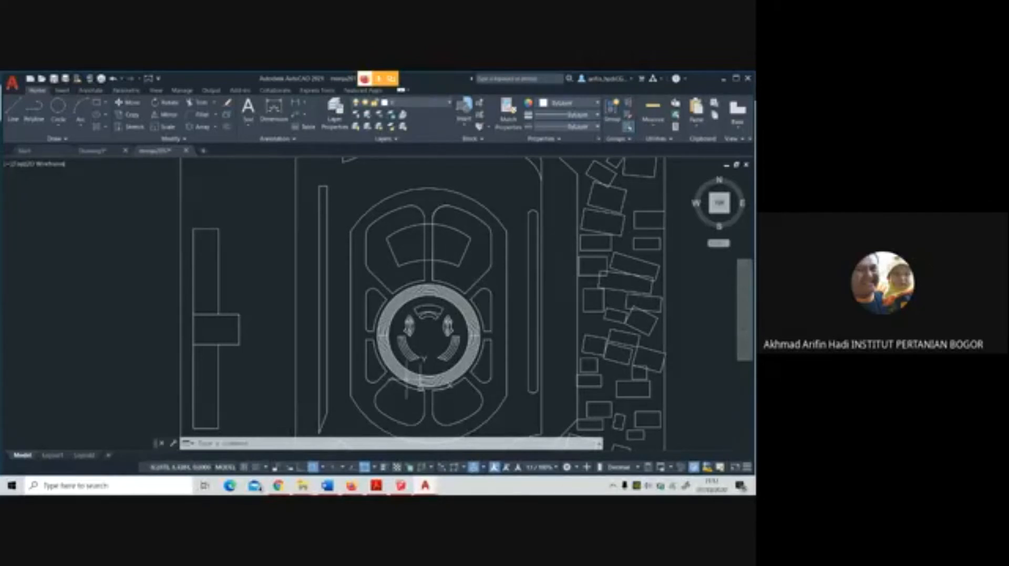
Draw a straight vertical polyline from the central ring's centre north past the outer boundary of the upper fan-shaped panels
{"action": "scroll", "coordinate": [463, 334], "scroll_direction": "up", "scroll_amount": 1}
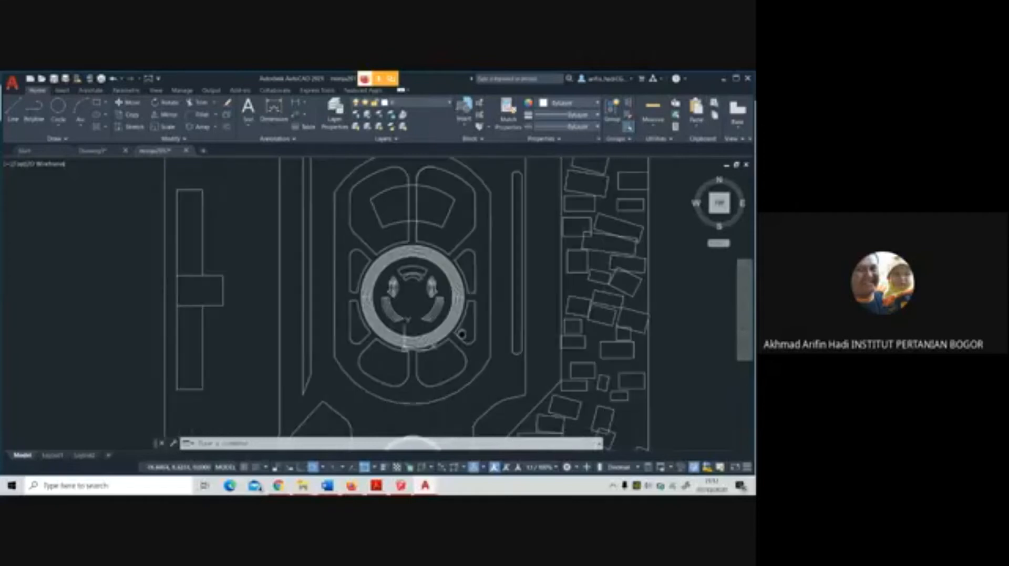
{"action": "scroll", "coordinate": [391, 364], "scroll_direction": "up", "scroll_amount": 4}
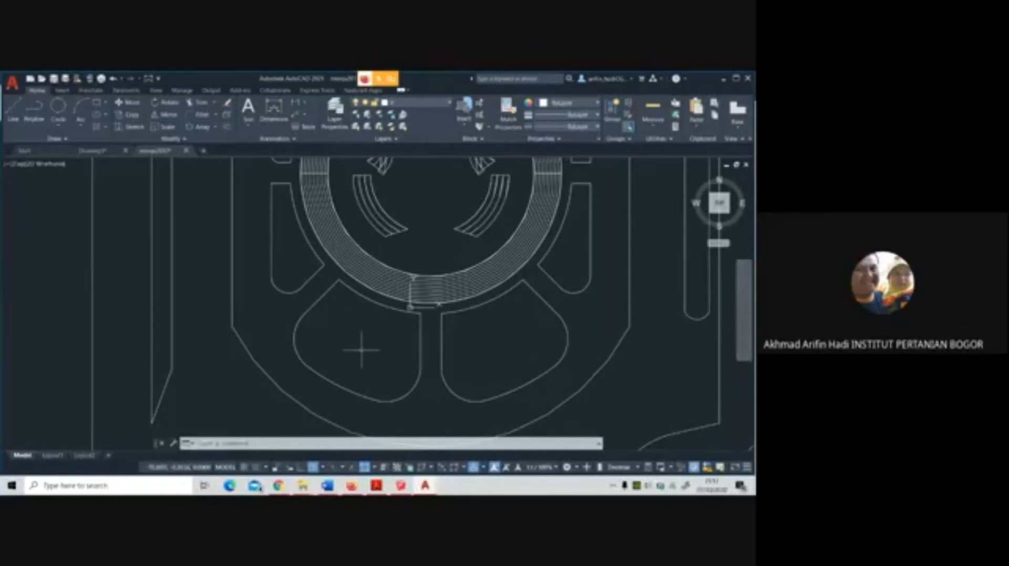
{"action": "scroll", "coordinate": [367, 315], "scroll_direction": "down", "scroll_amount": 5}
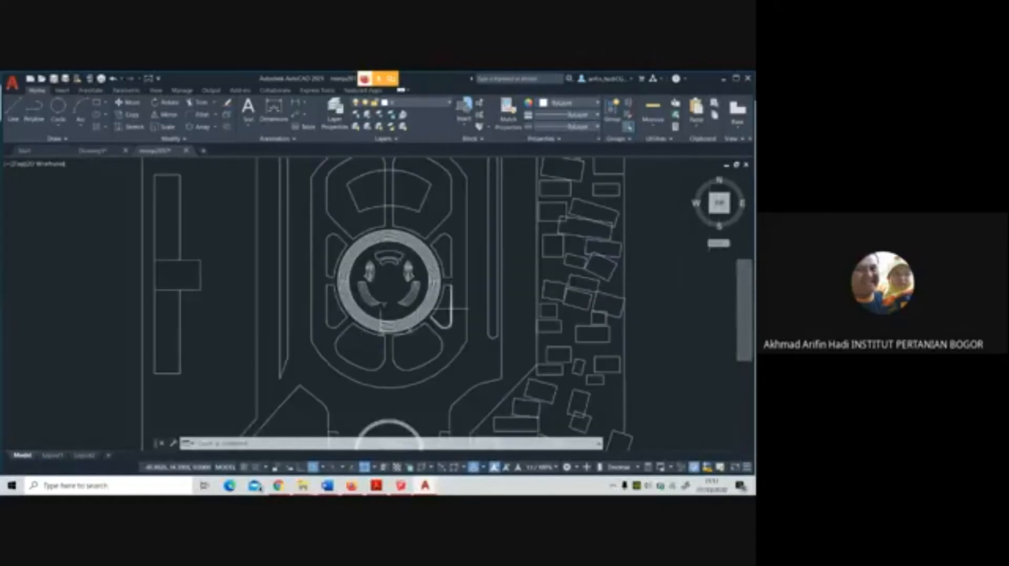
{"action": "scroll", "coordinate": [439, 294], "scroll_direction": "up", "scroll_amount": 3}
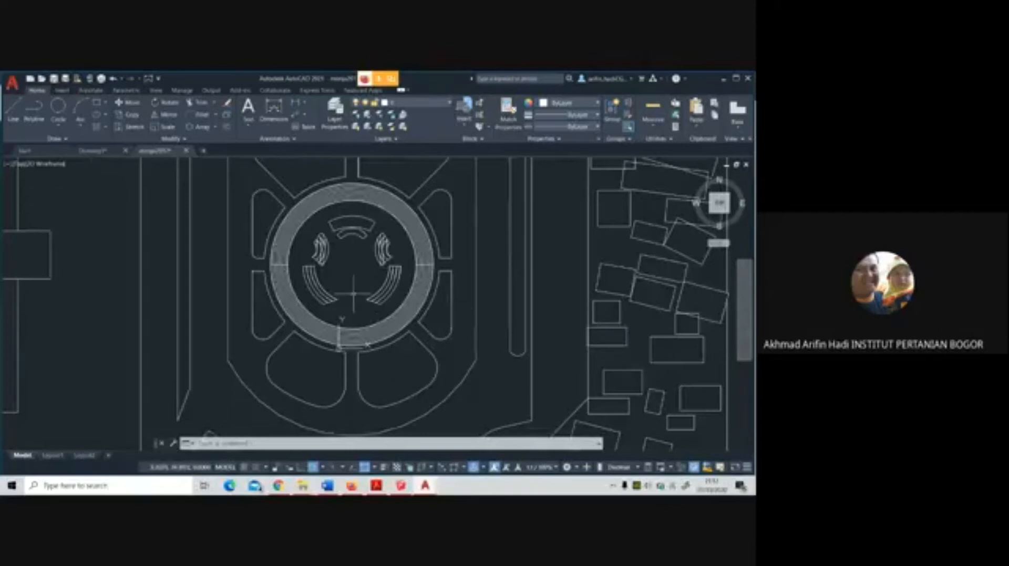
{"action": "left_click", "coordinate": [34, 111]}
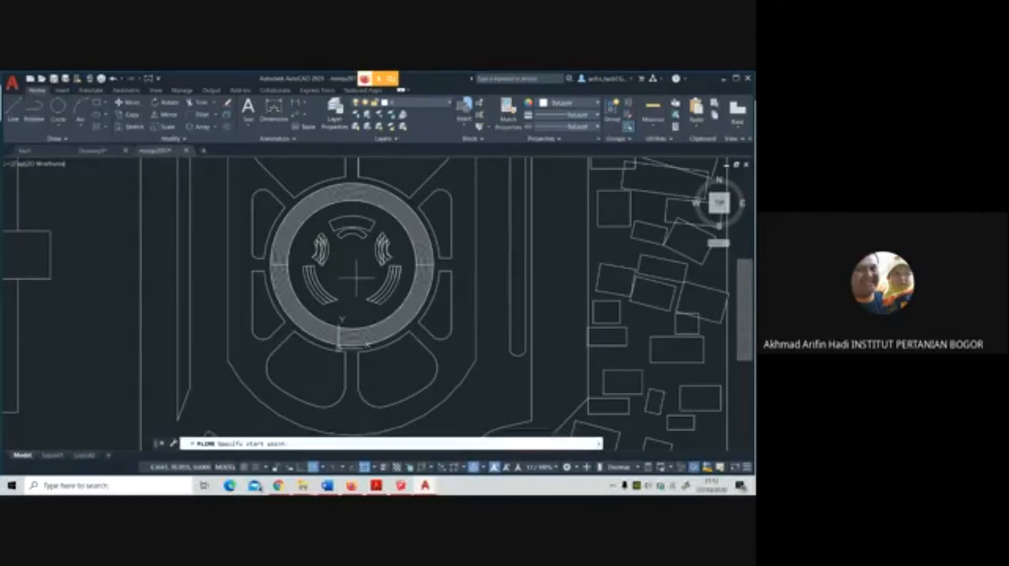
{"action": "left_click", "coordinate": [353, 262]}
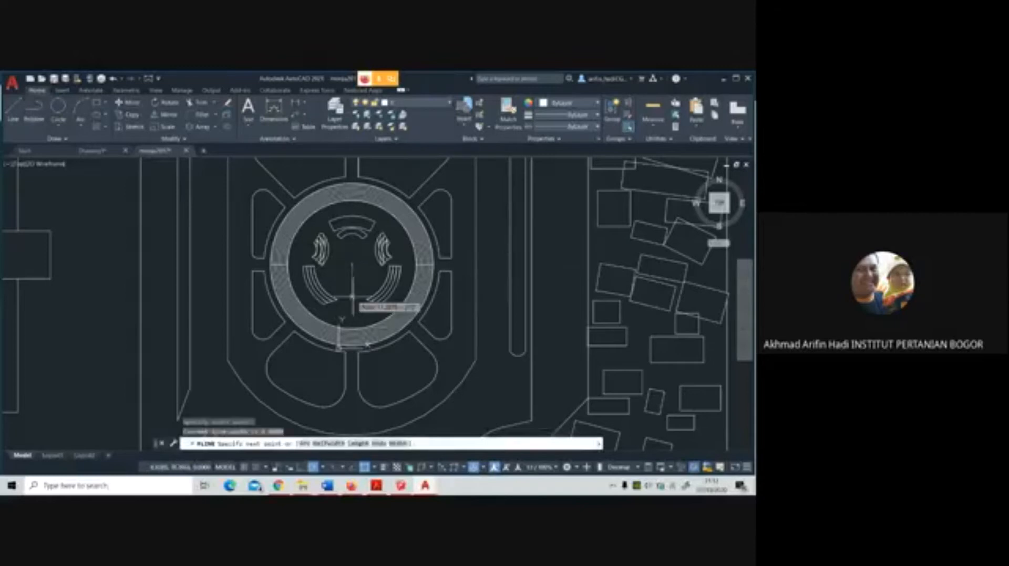
{"action": "scroll", "coordinate": [355, 320], "scroll_direction": "down", "scroll_amount": 3}
{"action": "left_click", "coordinate": [354, 194]}
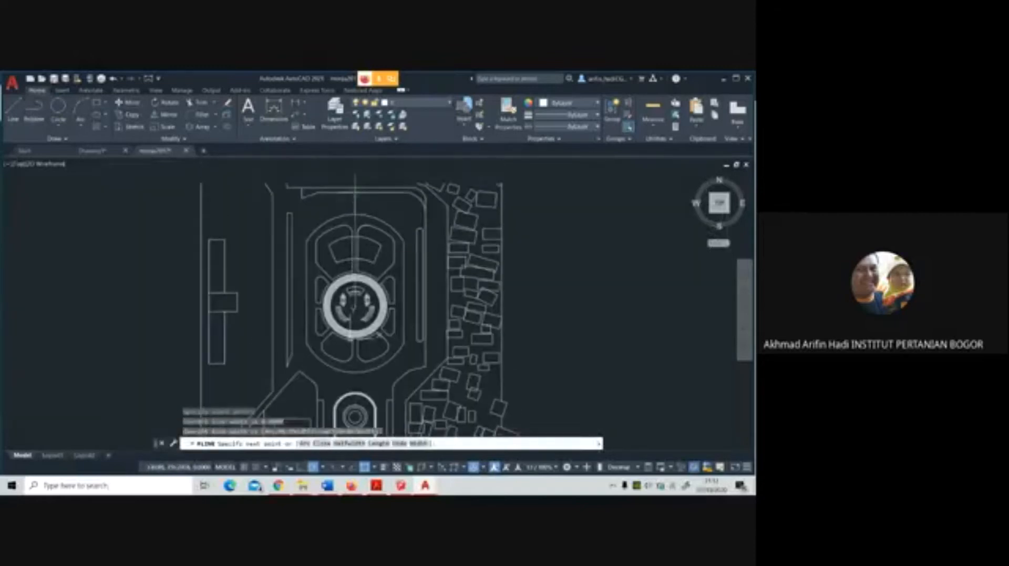
{"action": "left_click", "coordinate": [375, 228]}
{"action": "scroll", "coordinate": [355, 203], "scroll_direction": "up", "scroll_amount": 2}
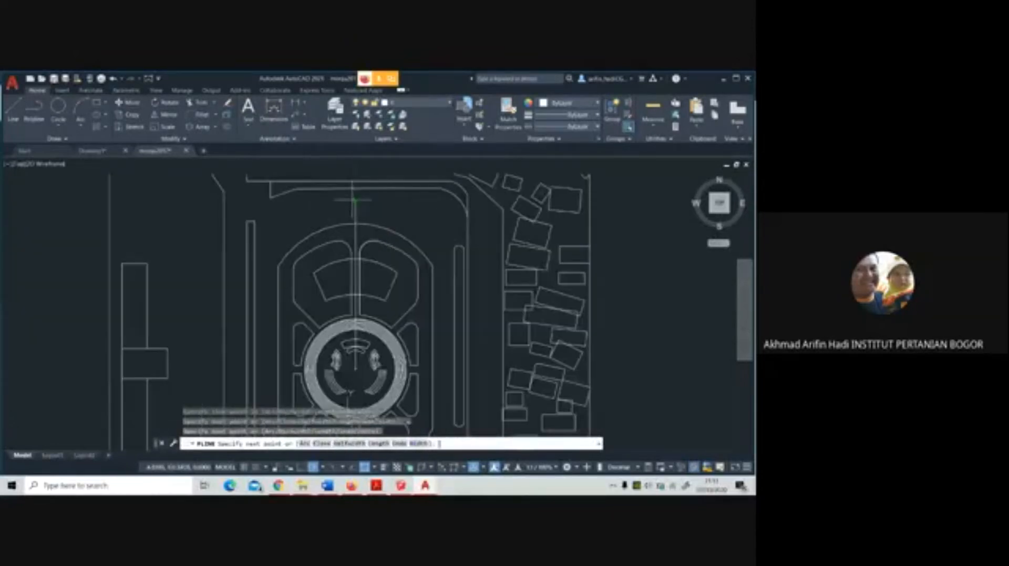
{"action": "key", "text": "Return"}
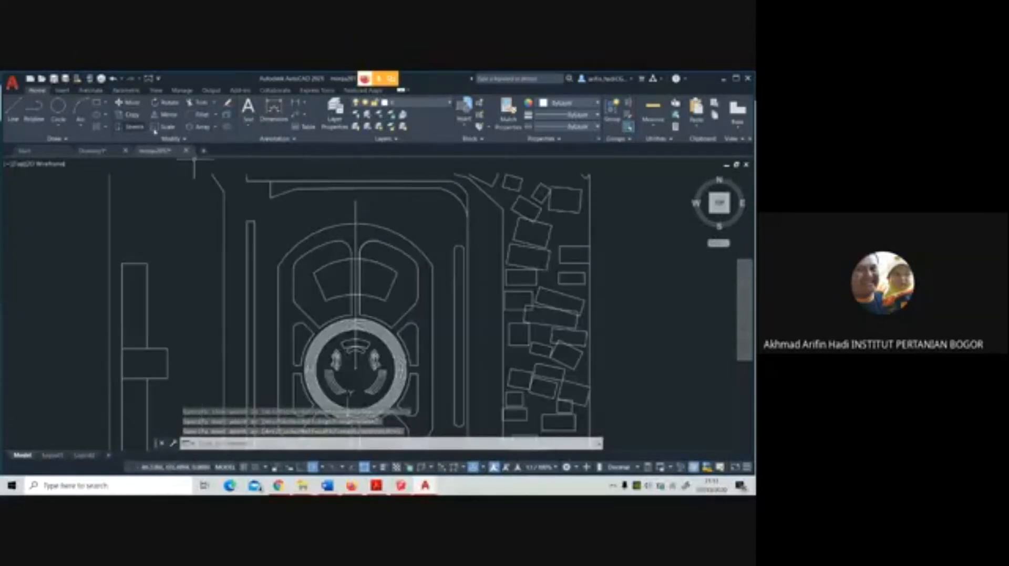
Create a polar array of the vertical line around the central ring's centre with 16 items filling 360 degrees
{"action": "left_click", "coordinate": [204, 127]}
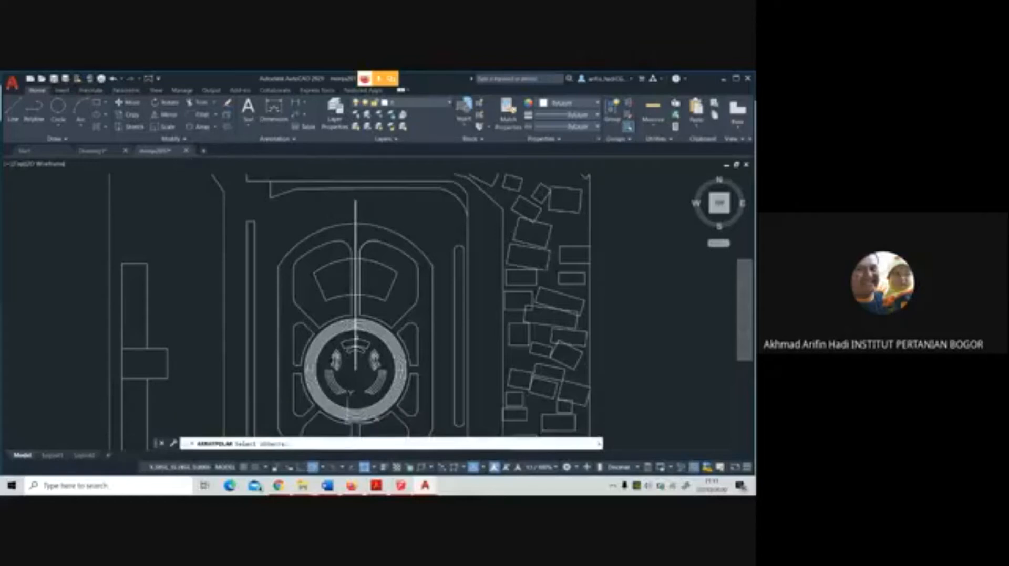
{"action": "left_click", "coordinate": [355, 361]}
{"action": "key", "text": "Return"}
{"action": "left_click", "coordinate": [356, 370]}
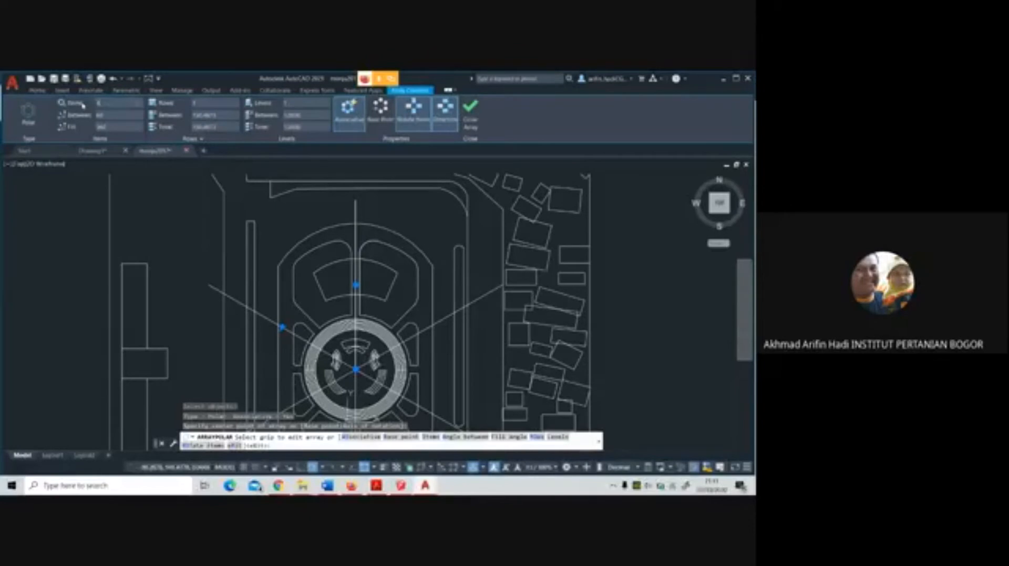
{"action": "key", "text": "Return"}
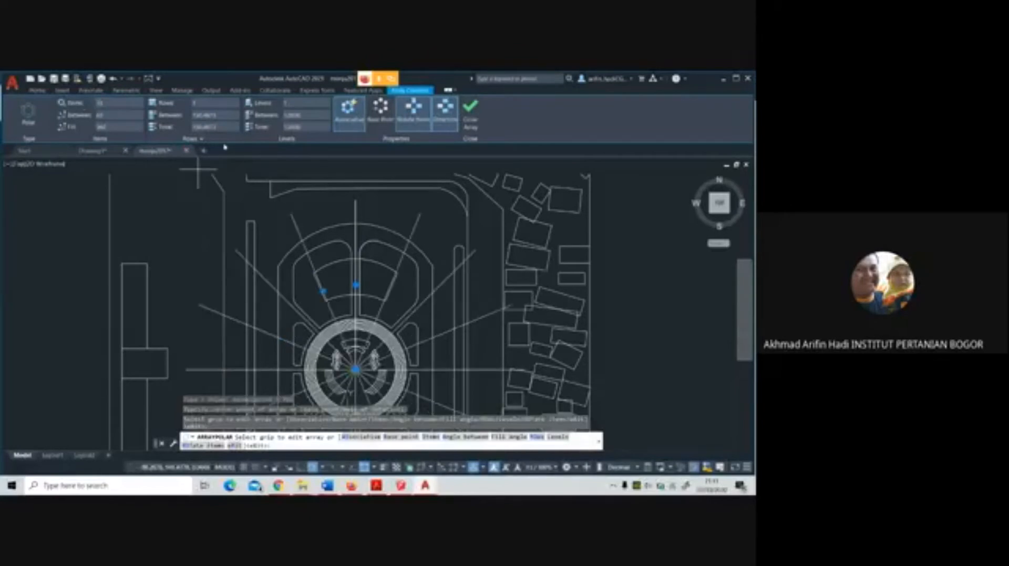
{"action": "middle_click_drag", "start_coordinate": [359, 283], "coordinate": [369, 218]}
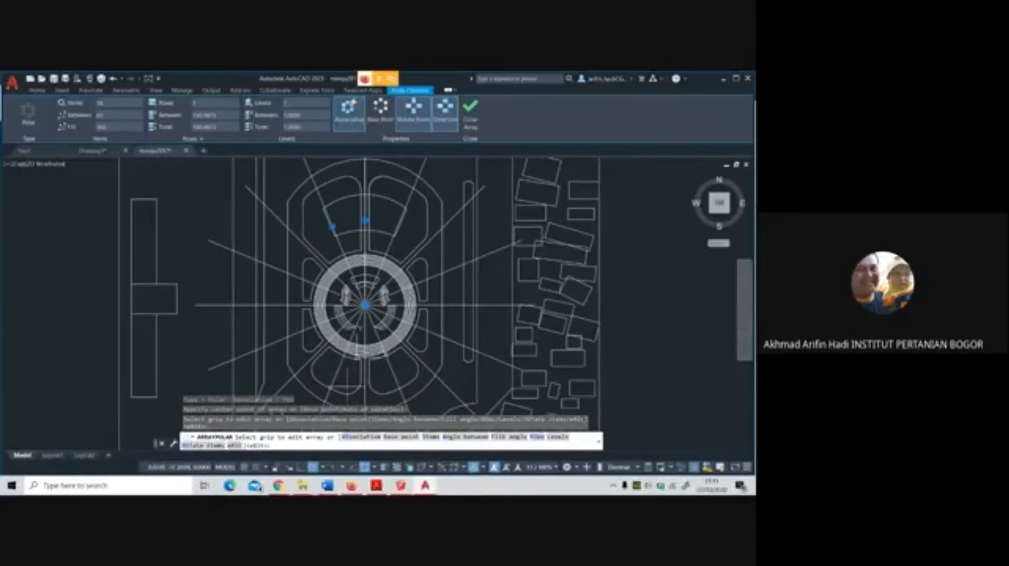
{"action": "scroll", "coordinate": [347, 386], "scroll_direction": "up", "scroll_amount": 2}
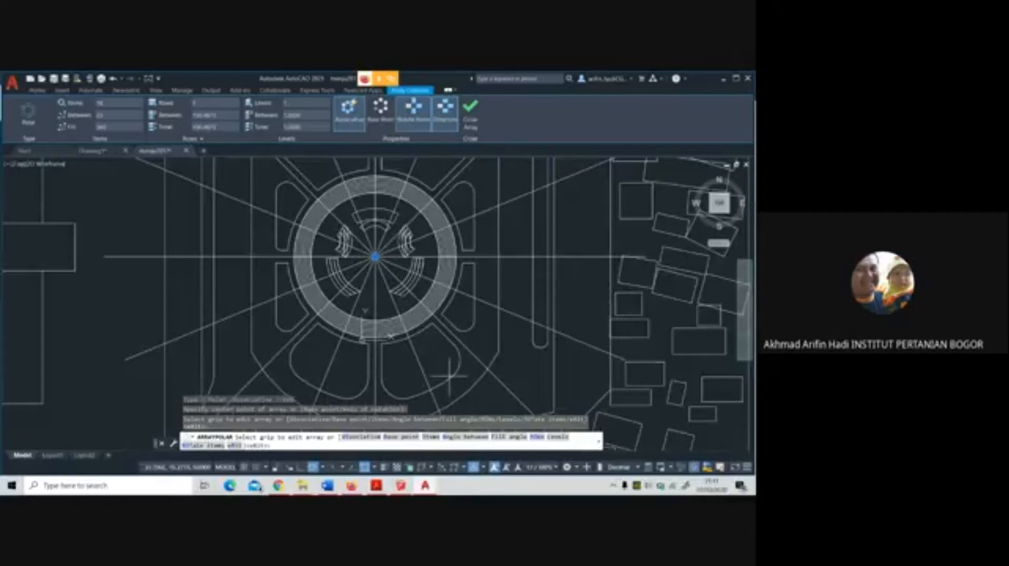
{"action": "right_click", "coordinate": [509, 273]}
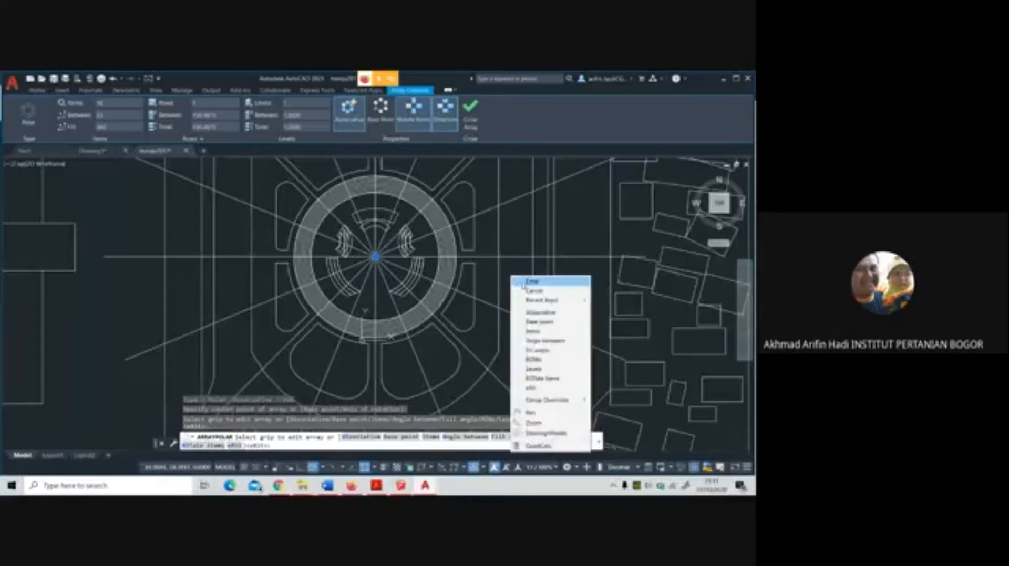
{"action": "left_click", "coordinate": [525, 279]}
Draw a line along the spoke crossing the south-southwest fan-shaped panel, from its inner edge to its outer edge
{"action": "scroll", "coordinate": [472, 279], "scroll_direction": "down", "scroll_amount": 2}
{"action": "scroll", "coordinate": [400, 335], "scroll_direction": "up", "scroll_amount": 4}
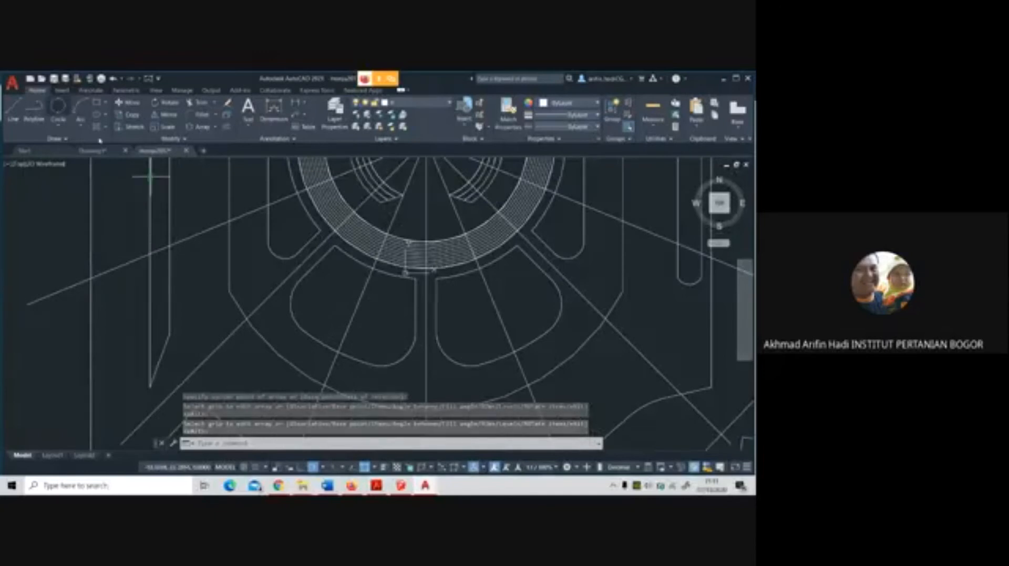
{"action": "left_click", "coordinate": [58, 107]}
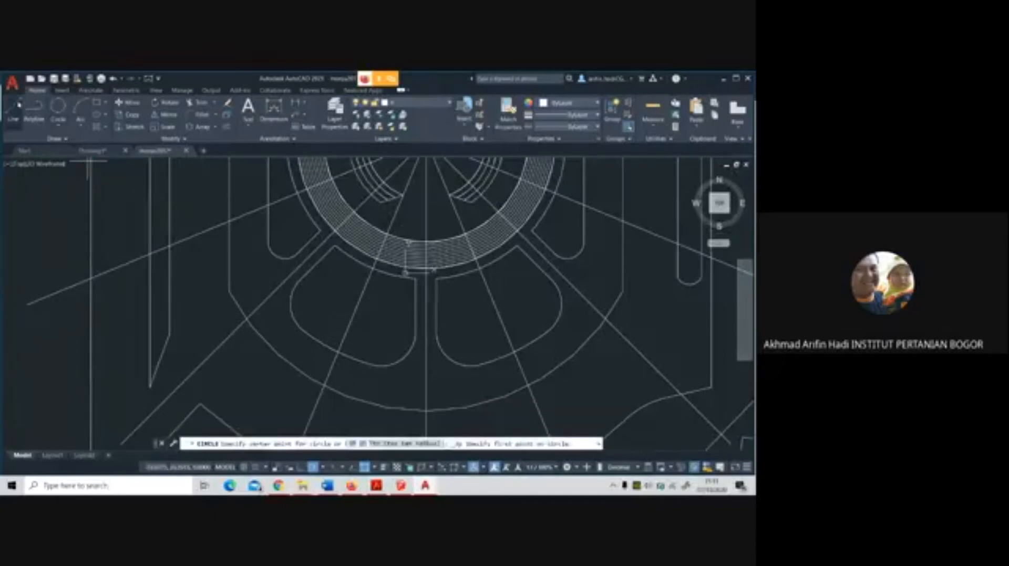
{"action": "left_click", "coordinate": [13, 110]}
{"action": "left_click", "coordinate": [393, 251]}
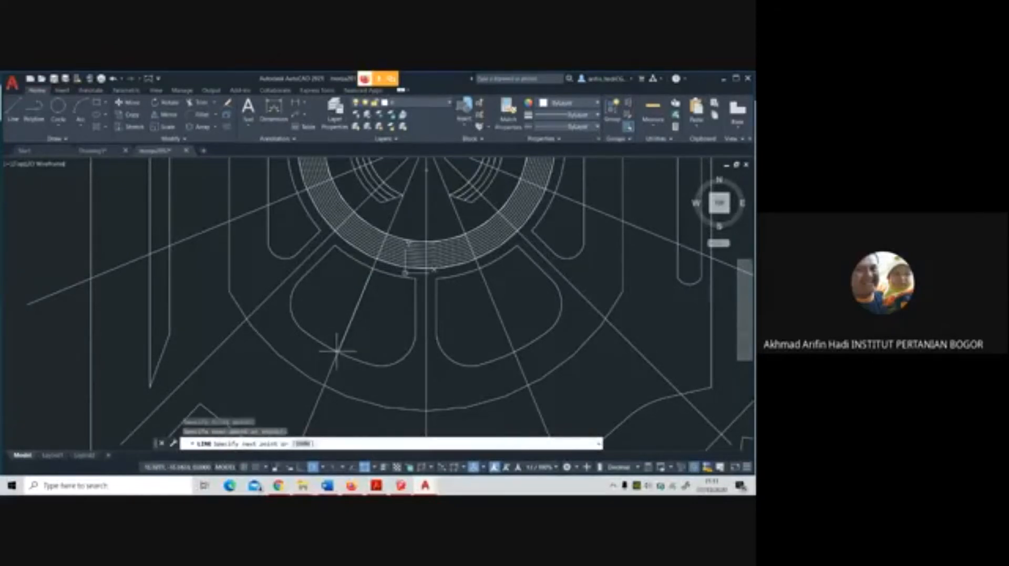
Draw a vertical line north from the midpoint of the guide line in the south-southwest panel, ending inside the central ring
{"action": "left_click", "coordinate": [58, 111]}
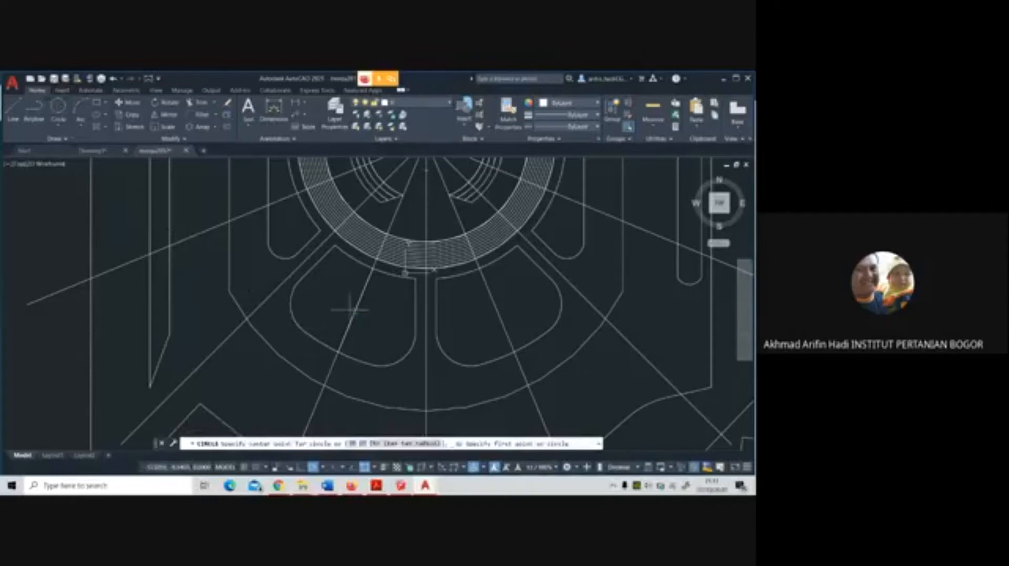
{"action": "left_click", "coordinate": [13, 109]}
{"action": "left_click", "coordinate": [356, 309]}
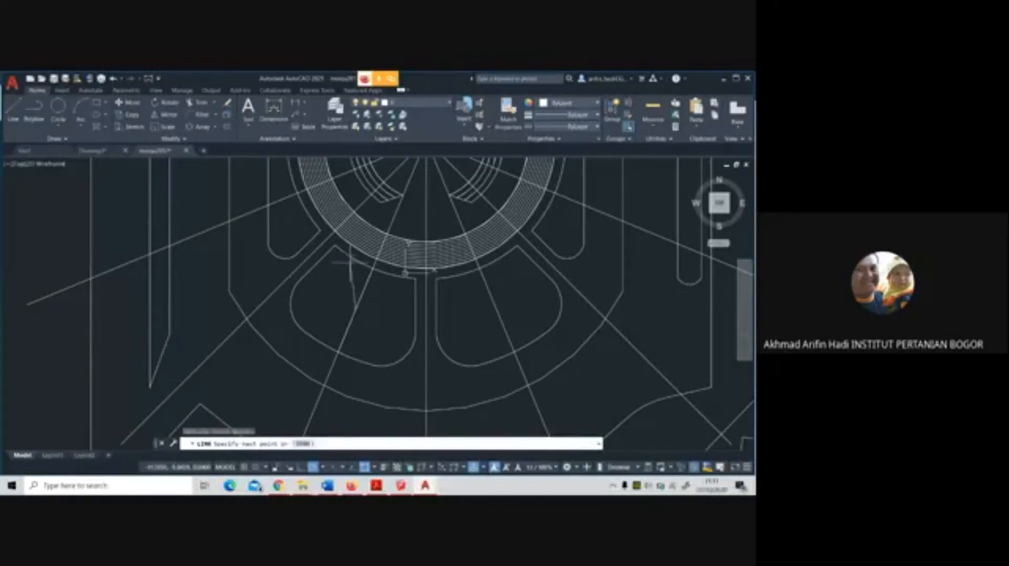
{"action": "left_click", "coordinate": [355, 198]}
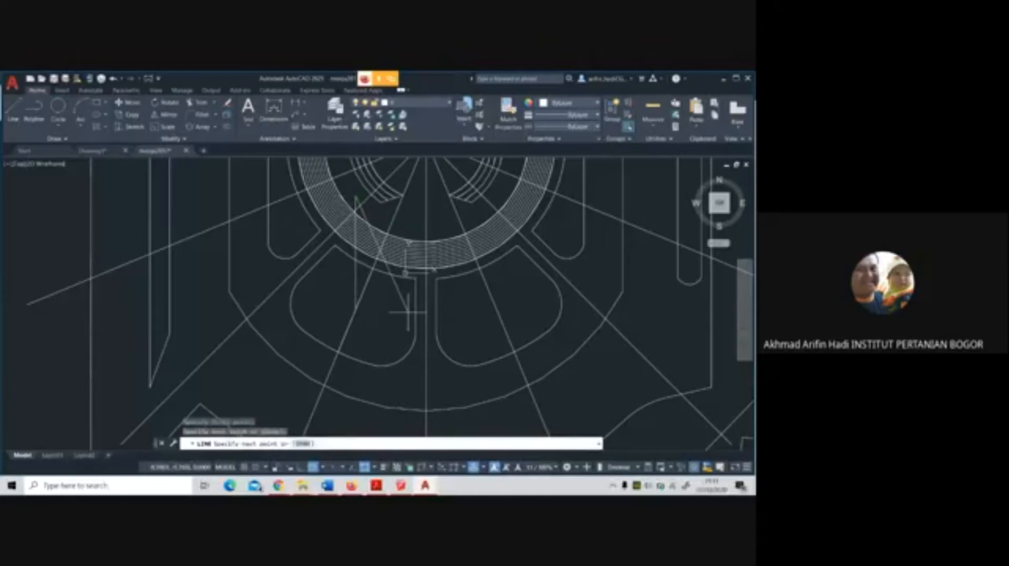
{"action": "key", "text": "Return"}
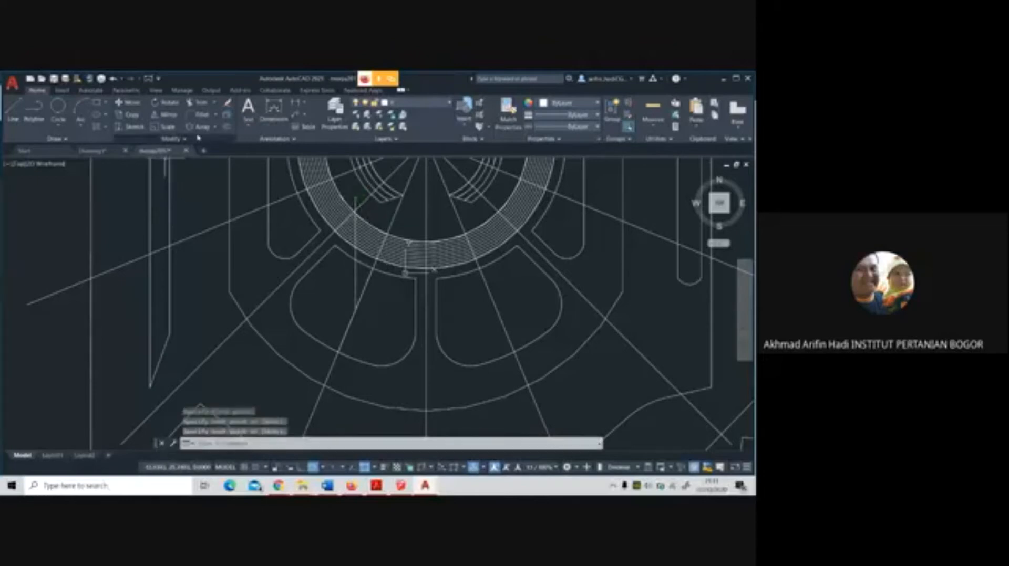
Create a polar array of the short vertical line around the south-southwest panel's guide midpoint, with 8 items over 360 degrees
{"action": "left_click", "coordinate": [201, 127]}
{"action": "left_click", "coordinate": [355, 292]}
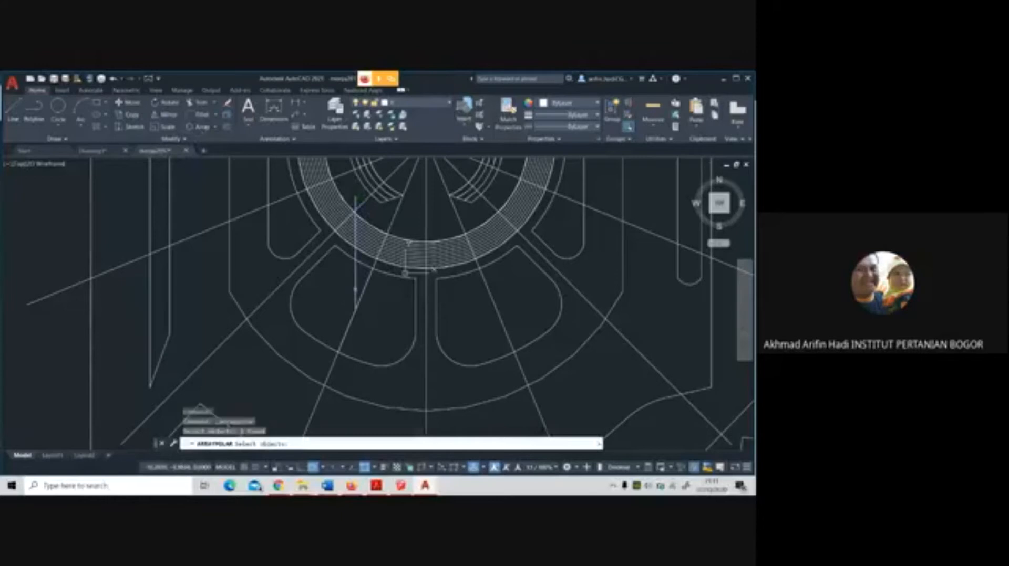
{"action": "left_click", "coordinate": [355, 290]}
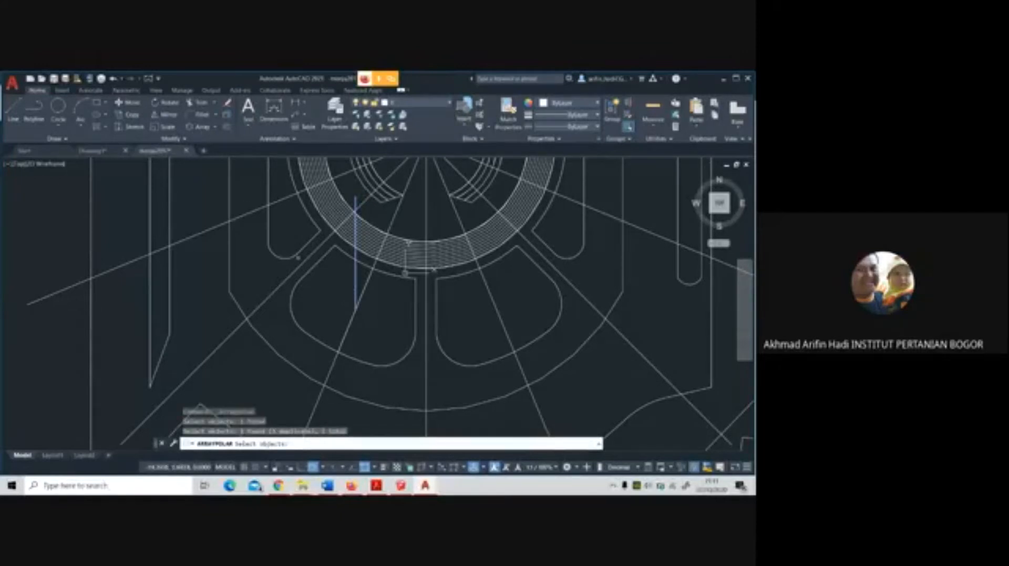
{"action": "key", "text": "Return"}
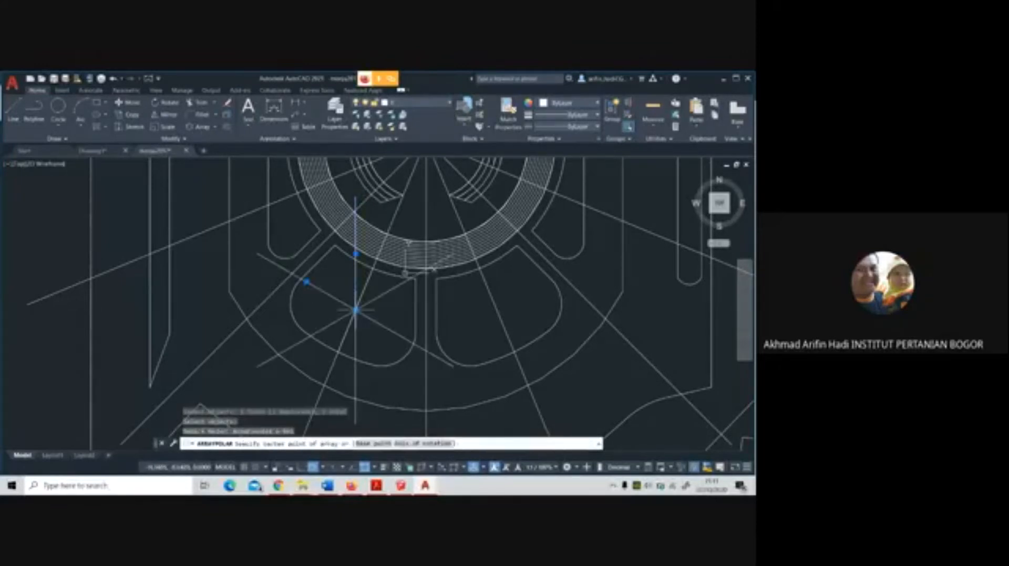
{"action": "left_click", "coordinate": [356, 310]}
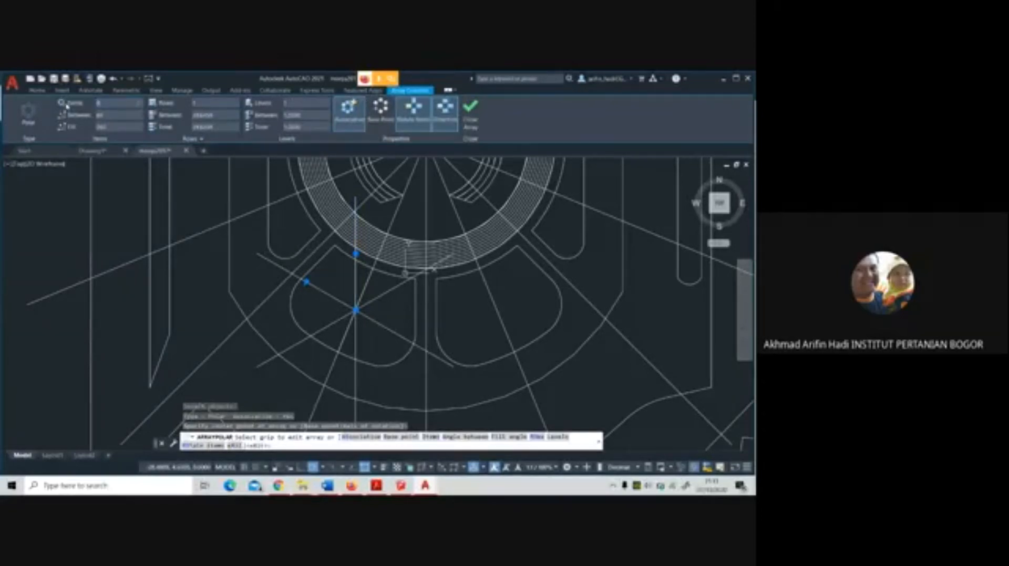
{"action": "key", "text": "Return"}
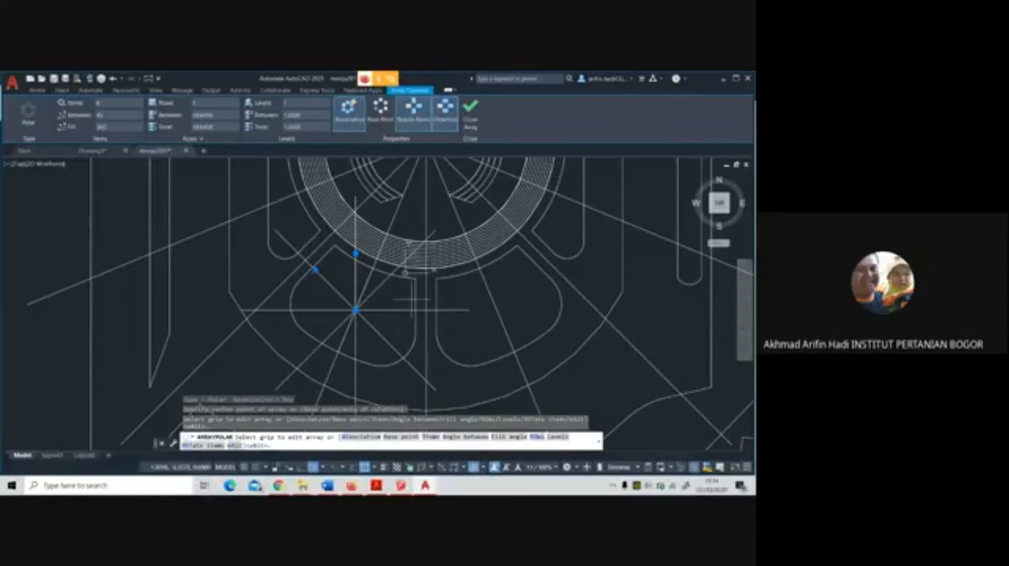
{"action": "right_click", "coordinate": [412, 300]}
{"action": "left_click", "coordinate": [441, 138]}
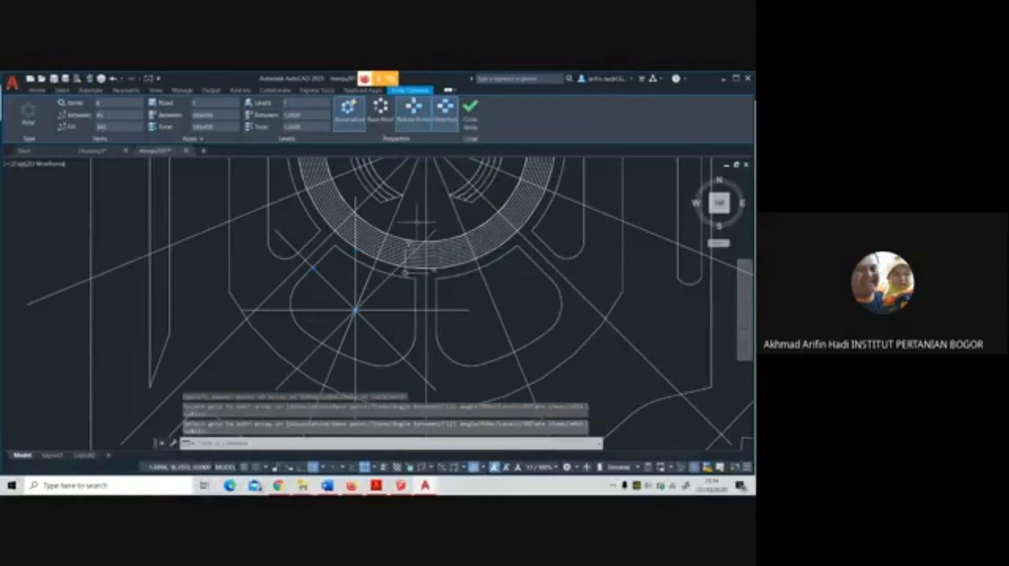
{"action": "scroll", "coordinate": [391, 258], "scroll_direction": "down", "scroll_amount": 4}
{"action": "scroll", "coordinate": [420, 250], "scroll_direction": "up", "scroll_amount": 3}
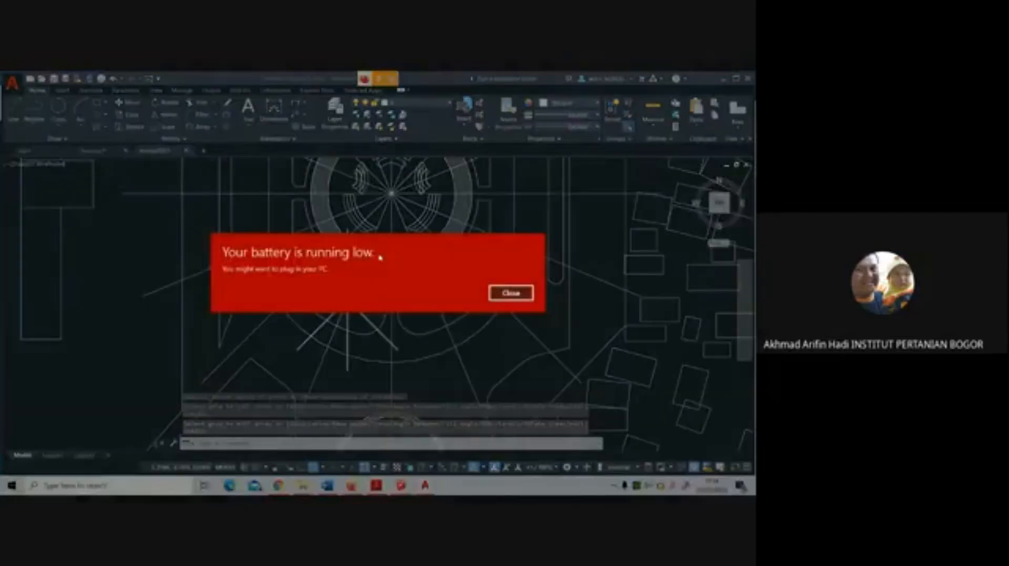
{"action": "left_click", "coordinate": [509, 292]}
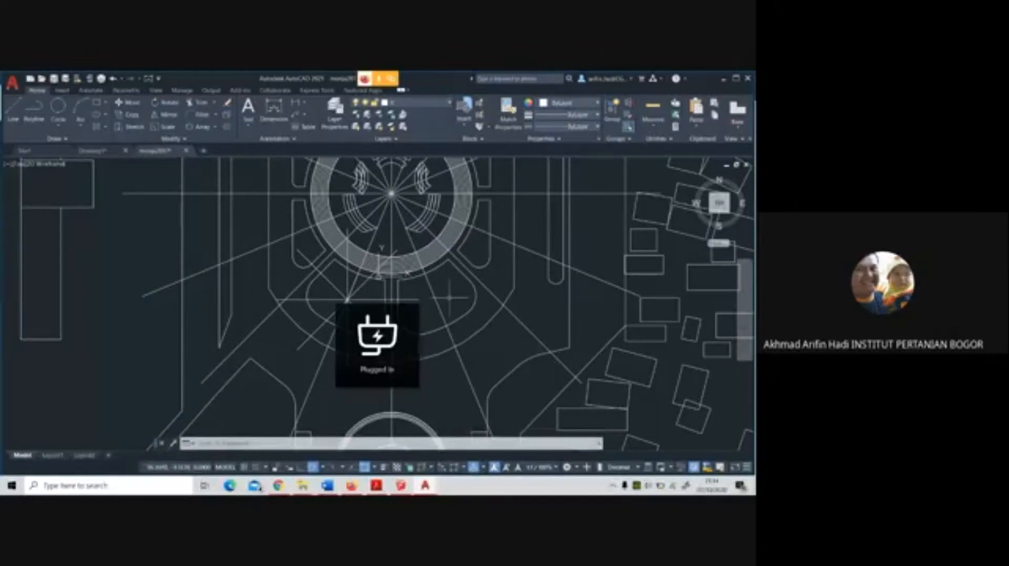
{"action": "left_click", "coordinate": [449, 297]}
{"action": "key", "text": "Escape"}
Move the large array of spokes from the central ring's centre to the empty area east of the plan
{"action": "scroll", "coordinate": [336, 276], "scroll_direction": "up", "scroll_amount": 3}
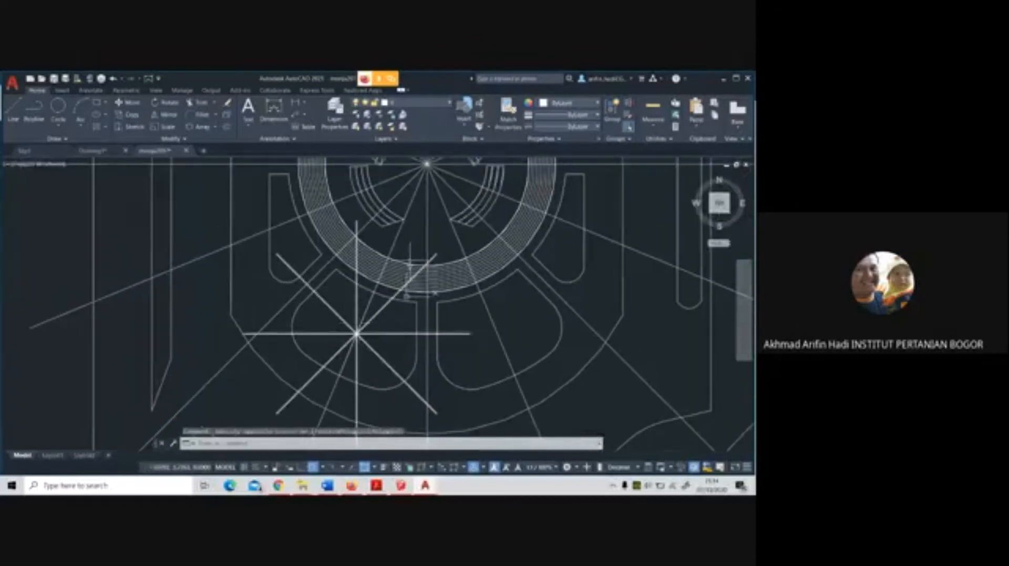
{"action": "left_click", "coordinate": [427, 165]}
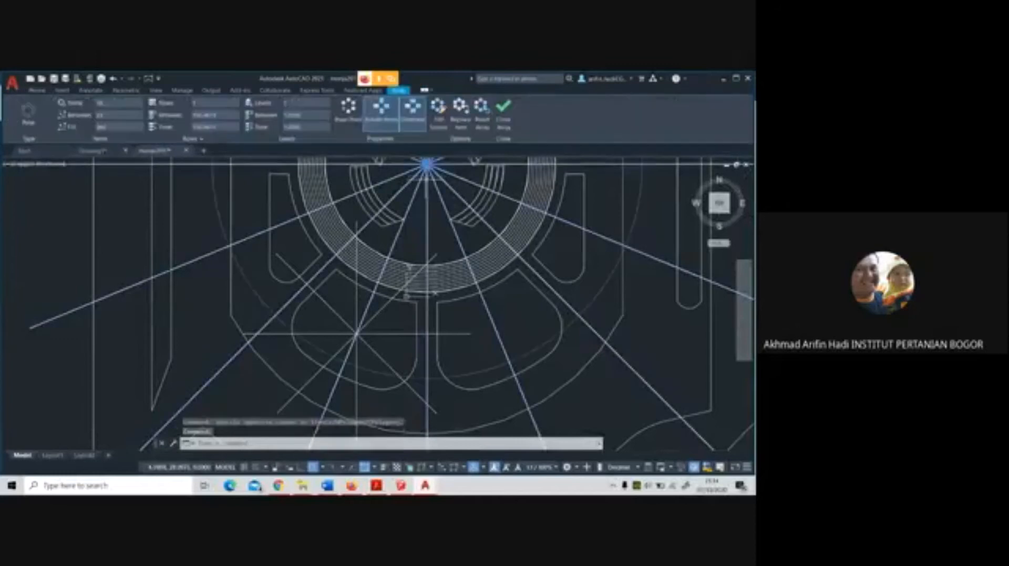
{"action": "scroll", "coordinate": [424, 173], "scroll_direction": "down", "scroll_amount": 3}
{"action": "left_click", "coordinate": [425, 179]}
{"action": "scroll", "coordinate": [425, 179], "scroll_direction": "down", "scroll_amount": 3}
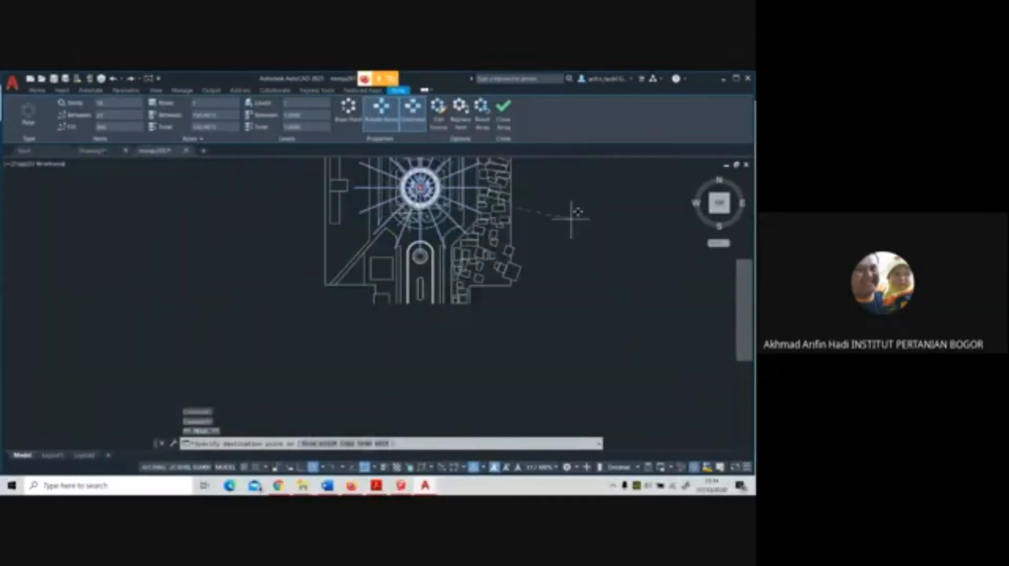
{"action": "left_click", "coordinate": [623, 189]}
{"action": "scroll", "coordinate": [426, 182], "scroll_direction": "up", "scroll_amount": 3}
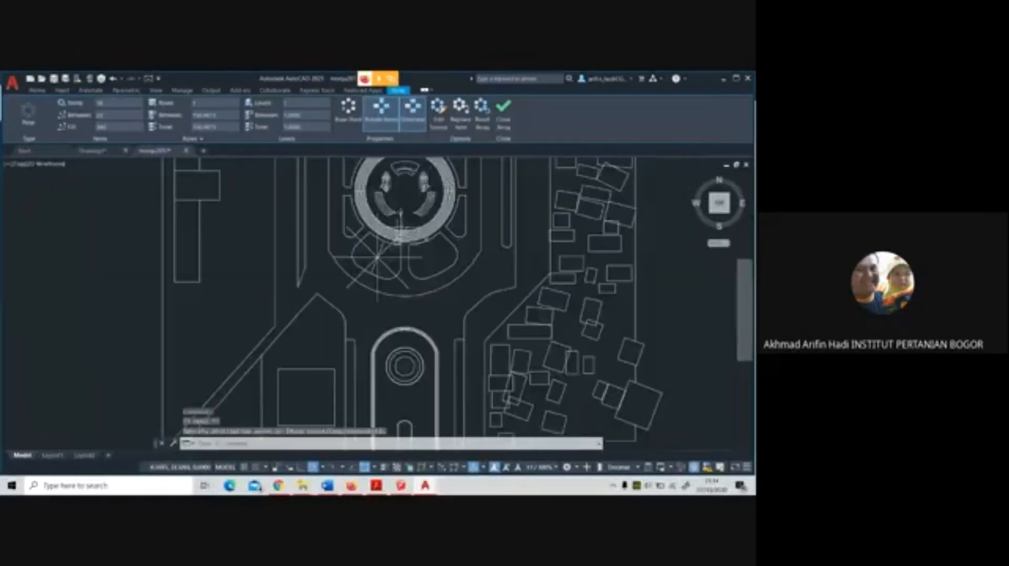
{"action": "scroll", "coordinate": [382, 258], "scroll_direction": "up", "scroll_amount": 5}
{"action": "key", "text": "Escape"}
Delete the slanted guide line crossing the south-southwest panel
{"action": "left_click", "coordinate": [379, 221]}
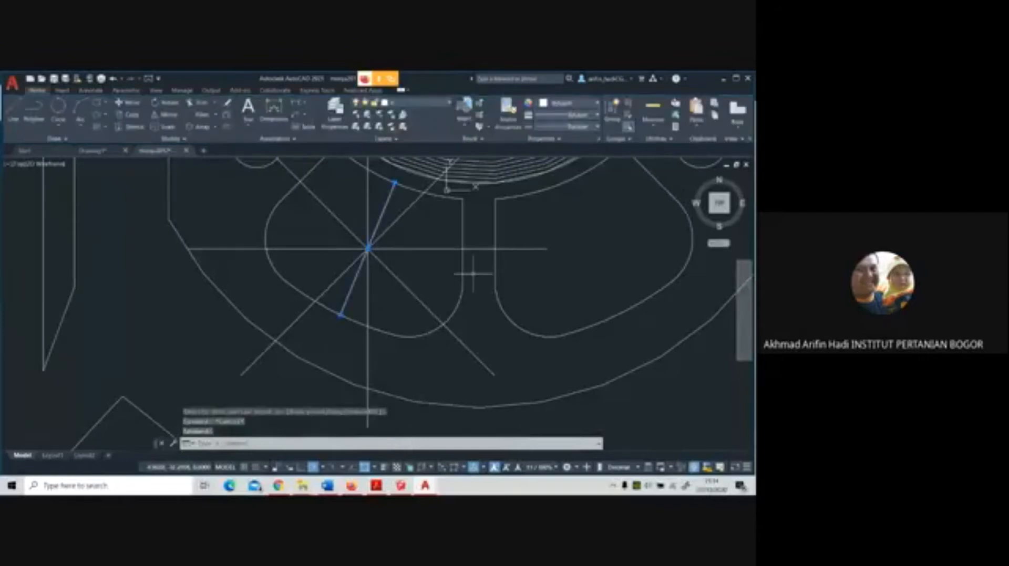
{"action": "key", "text": "Escape"}
{"action": "mouse_move", "coordinate": [471, 271]}
{"action": "middle_mouse_down"}
{"action": "mouse_move", "coordinate": [443, 288]}
{"action": "mouse_move", "coordinate": [443, 341]}
{"action": "middle_mouse_up"}
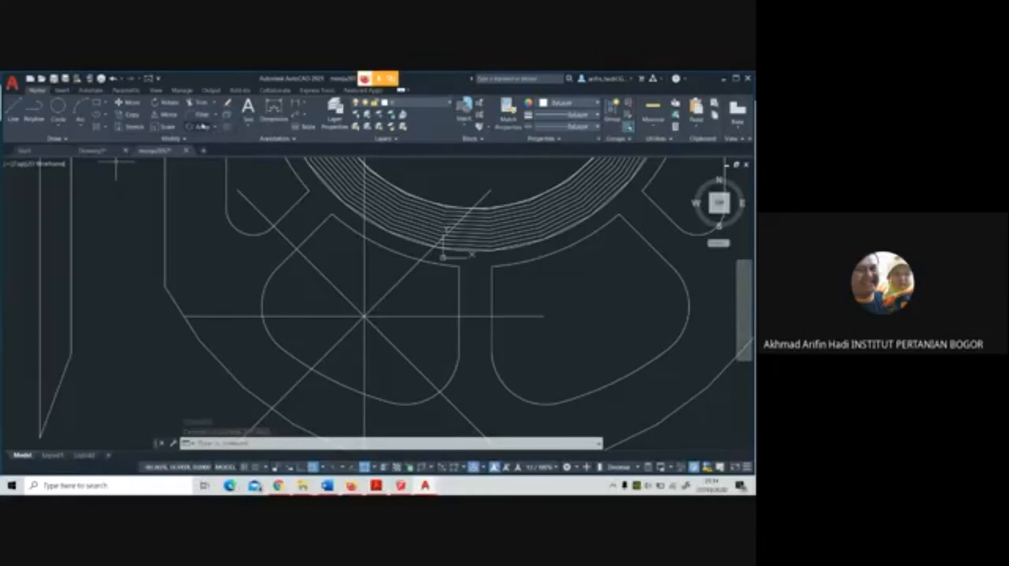
{"action": "left_click", "coordinate": [226, 127]}
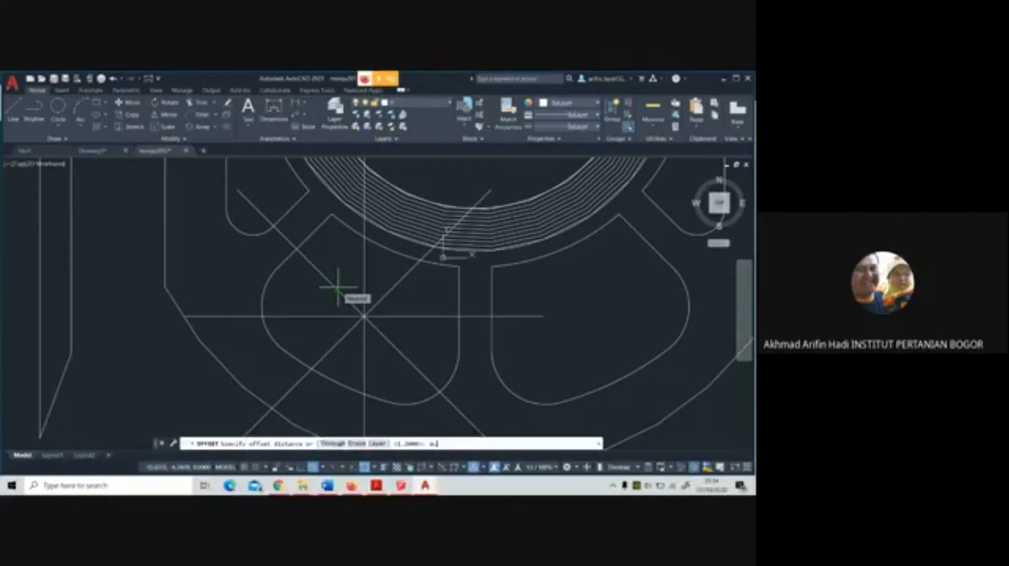
{"action": "key", "text": "Return"}
{"action": "key", "text": "Escape"}
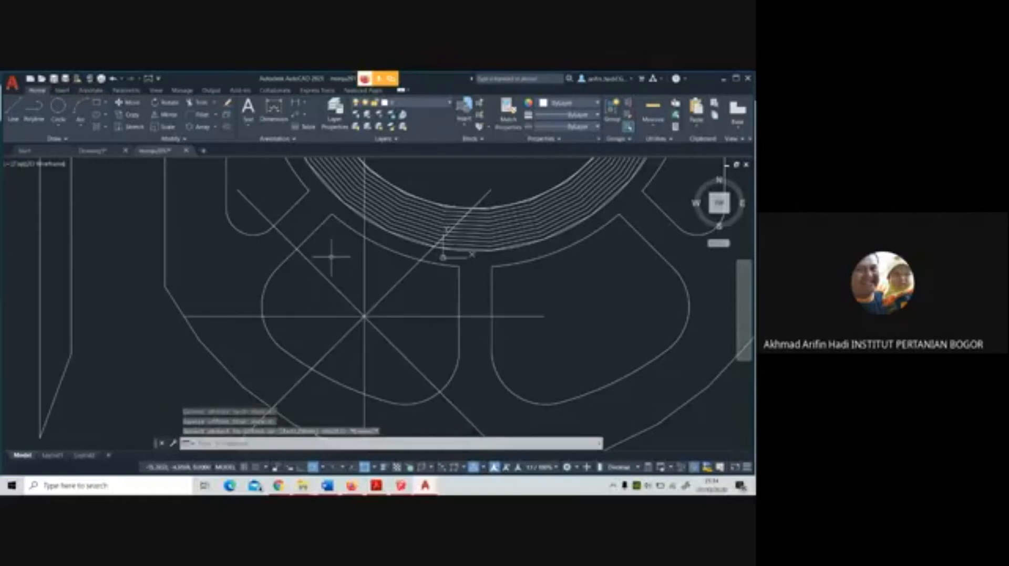
Explode the eight-line polar array in the south-southwest panel into separate lines
{"action": "left_click", "coordinate": [335, 290]}
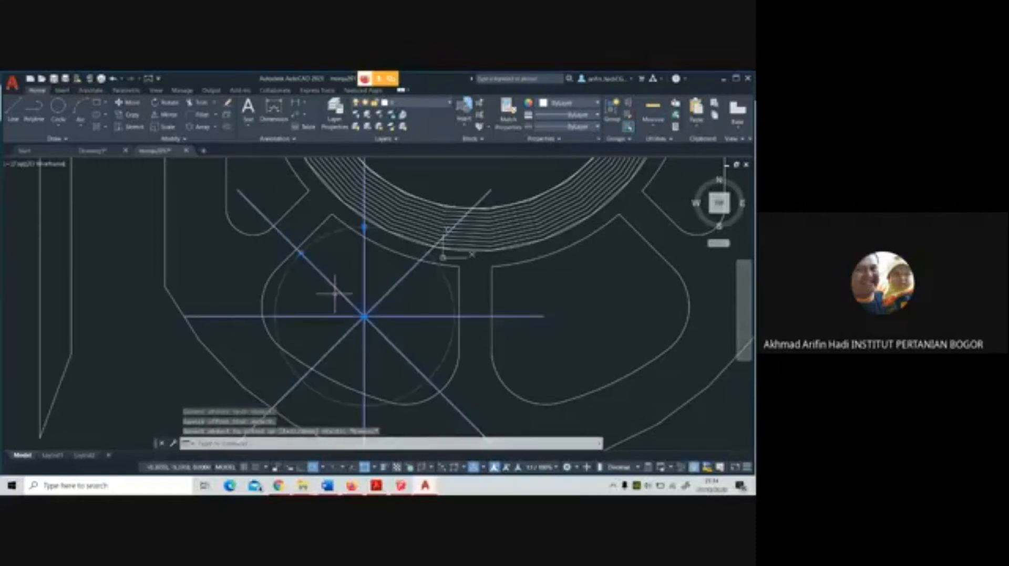
{"action": "type", "text": "x"}
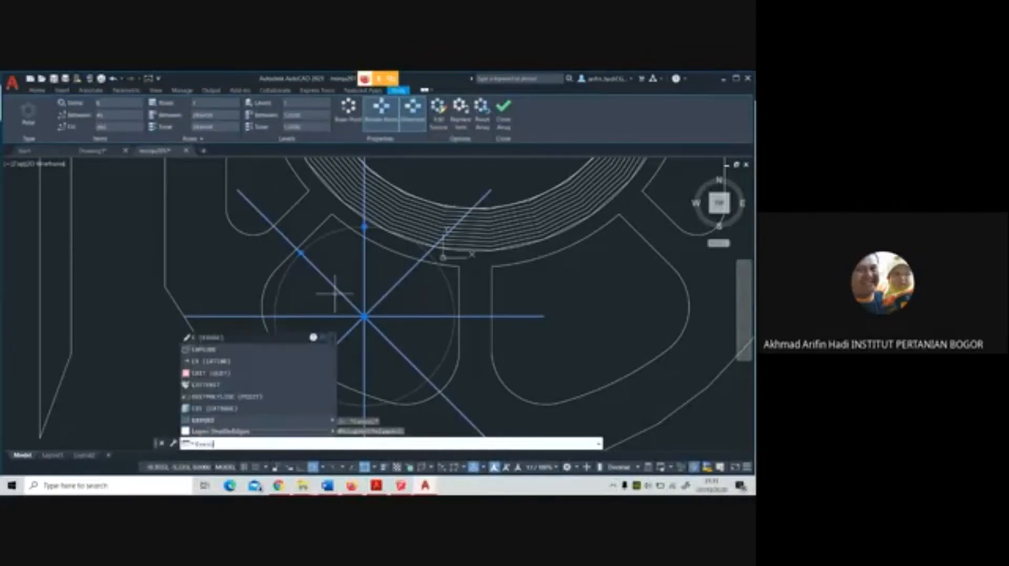
{"action": "key", "text": "Return"}
Offset the northwest radial line of the south-southwest panel by 0.5 to both sides
{"action": "type", "text": "o"}
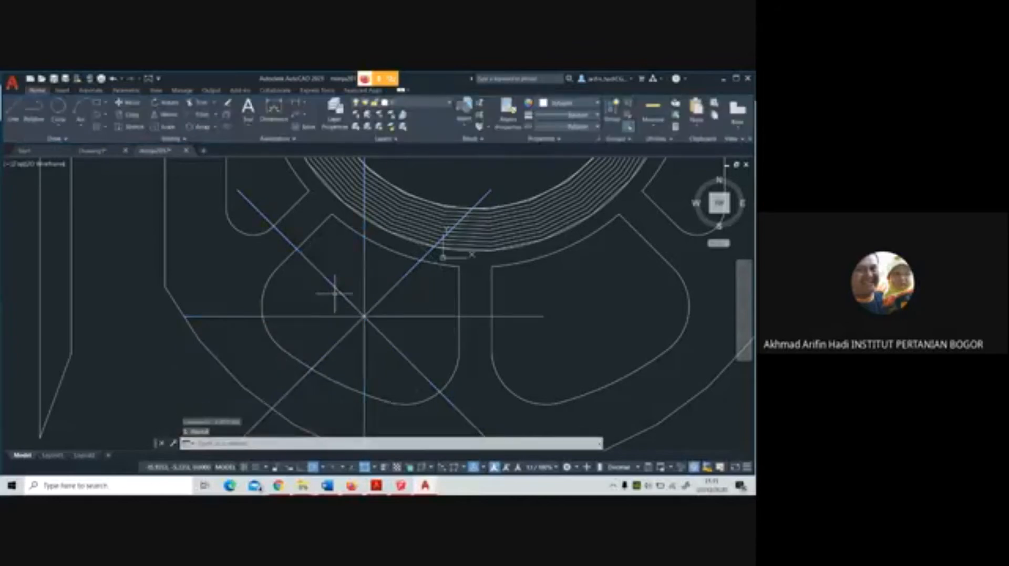
{"action": "key", "text": "Return"}
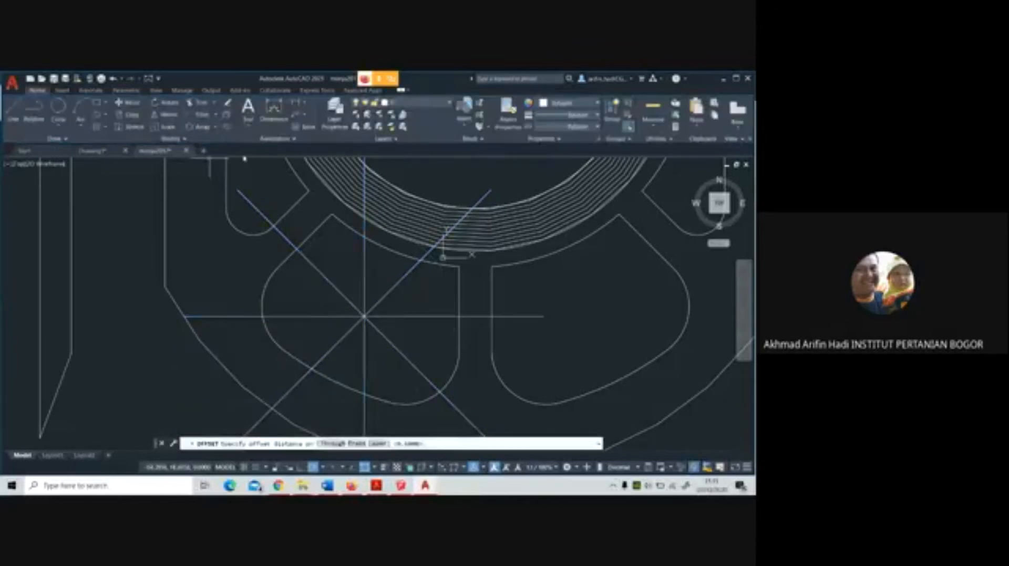
{"action": "type", "text": "0.5"}
{"action": "key", "text": "Return"}
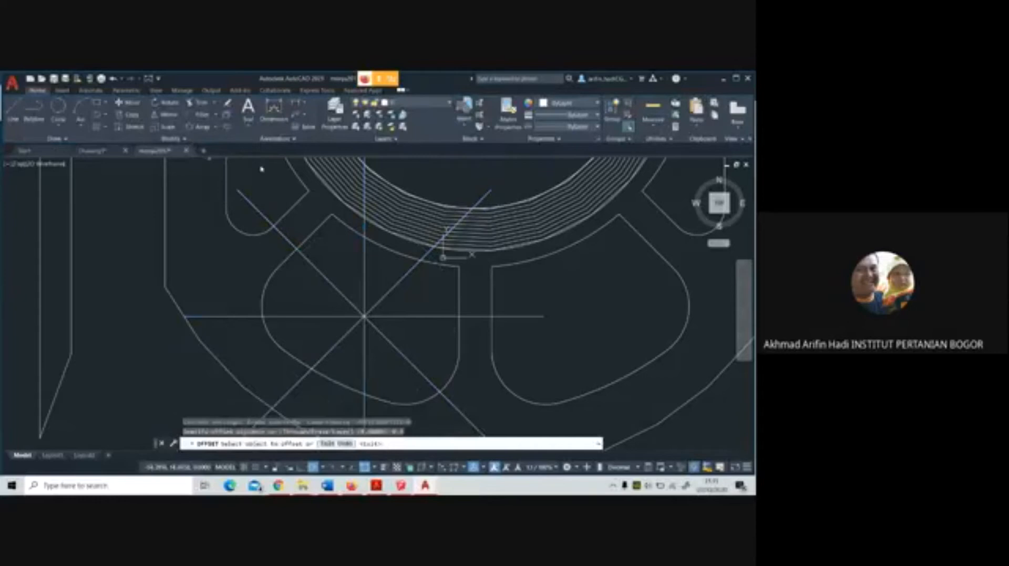
{"action": "left_click", "coordinate": [337, 289]}
{"action": "left_click", "coordinate": [357, 308]}
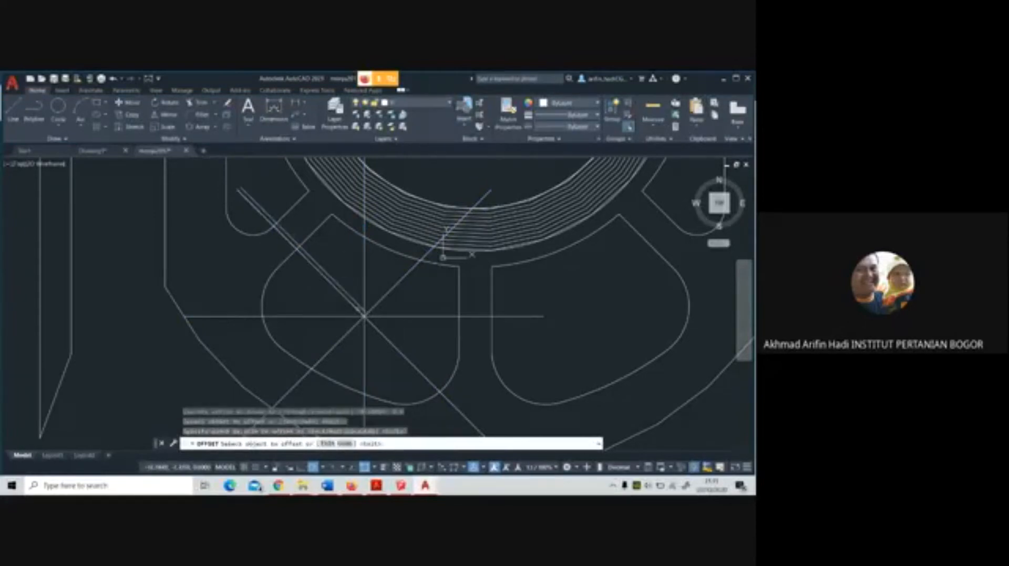
{"action": "scroll", "coordinate": [360, 310], "scroll_direction": "up", "scroll_amount": 2}
{"action": "left_click", "coordinate": [354, 309]}
{"action": "left_click", "coordinate": [345, 319]}
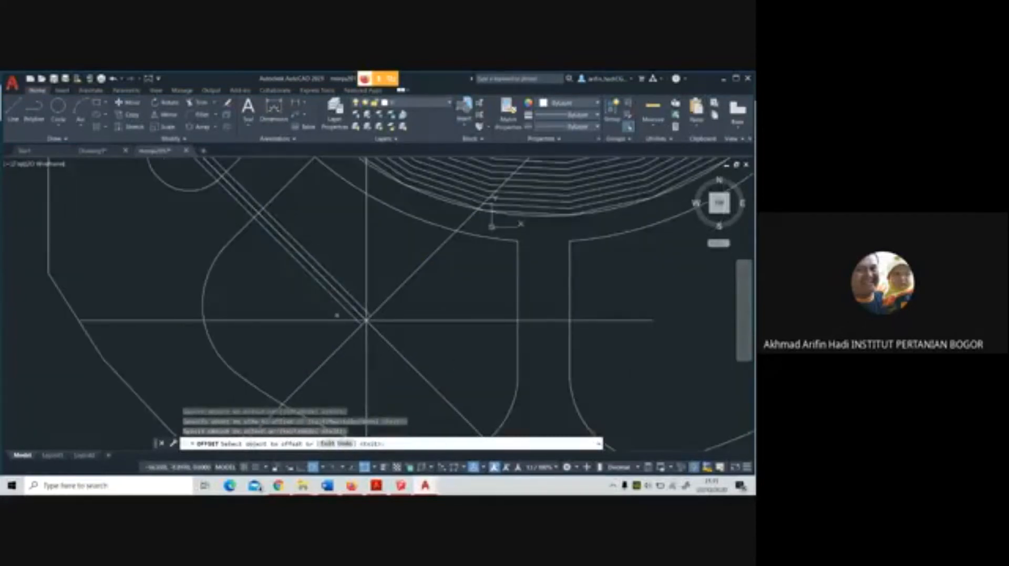
Offset the west and southwest radial lines to both sides at the same distance
{"action": "left_click", "coordinate": [338, 320]}
{"action": "left_click", "coordinate": [330, 317]}
{"action": "left_click", "coordinate": [327, 321]}
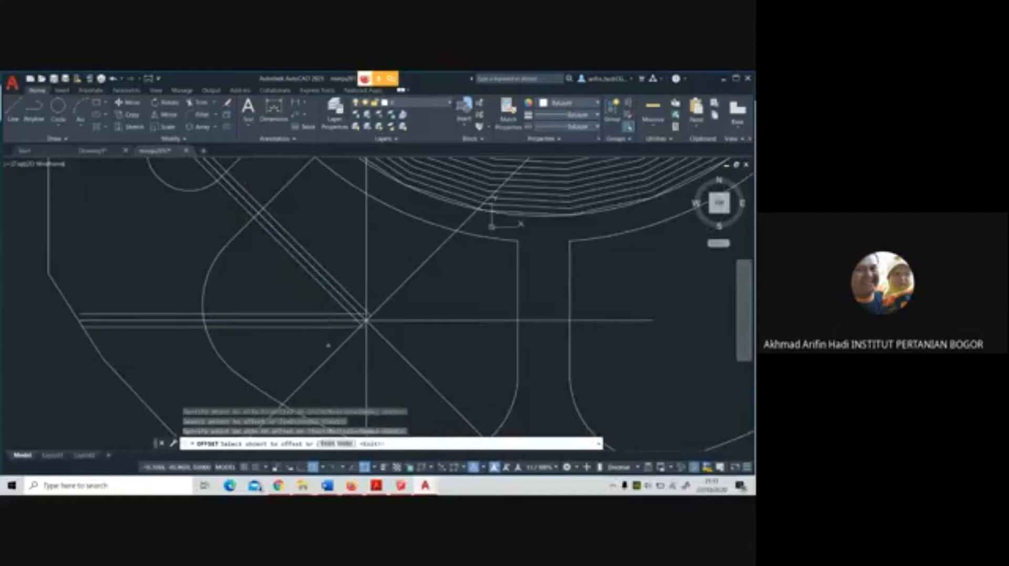
{"action": "left_click", "coordinate": [332, 361]}
{"action": "left_click", "coordinate": [335, 367]}
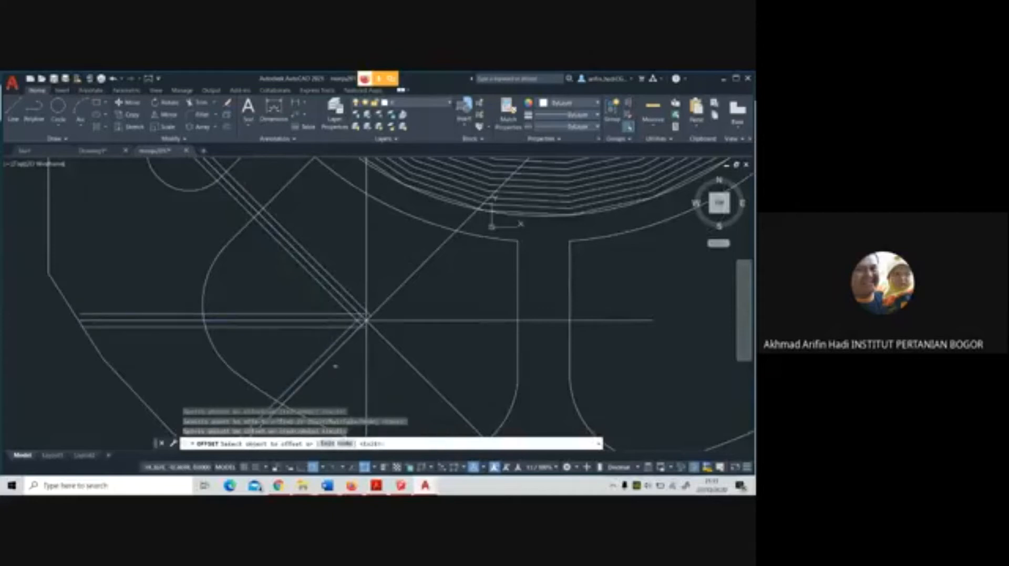
{"action": "left_click", "coordinate": [334, 355]}
{"action": "left_click", "coordinate": [346, 373]}
Offset the south and southeast radial lines to both sides at the same distance
{"action": "left_click", "coordinate": [367, 365]}
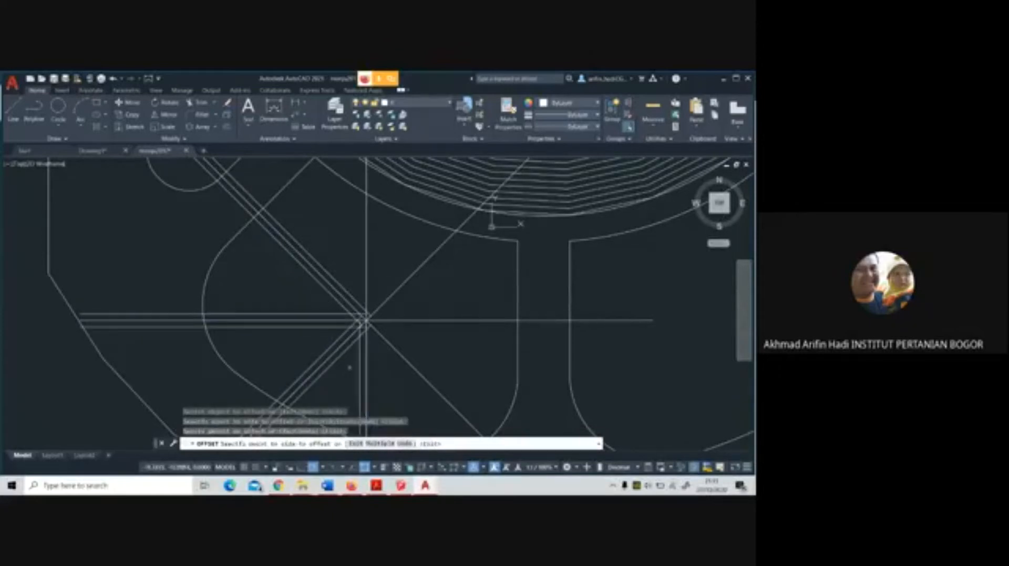
{"action": "left_click", "coordinate": [349, 367]}
{"action": "left_click", "coordinate": [366, 362]}
{"action": "left_click", "coordinate": [386, 355]}
{"action": "left_click", "coordinate": [392, 347]}
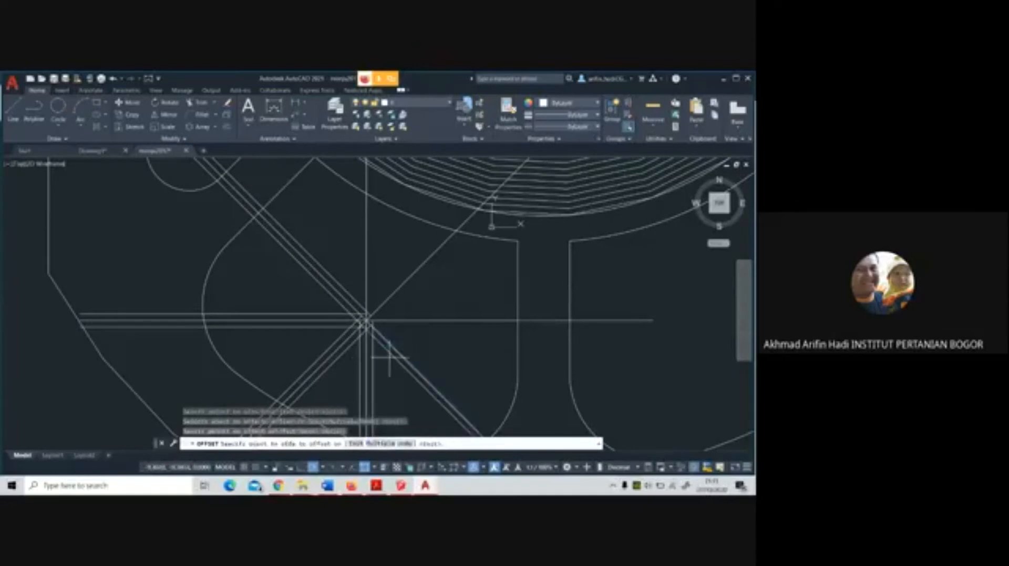
{"action": "left_click", "coordinate": [389, 359]}
{"action": "left_click", "coordinate": [394, 348]}
{"action": "left_click", "coordinate": [401, 338]}
Offset the east and northeast radial lines to both sides at the same distance
{"action": "left_click", "coordinate": [410, 321]}
{"action": "left_click", "coordinate": [410, 321]}
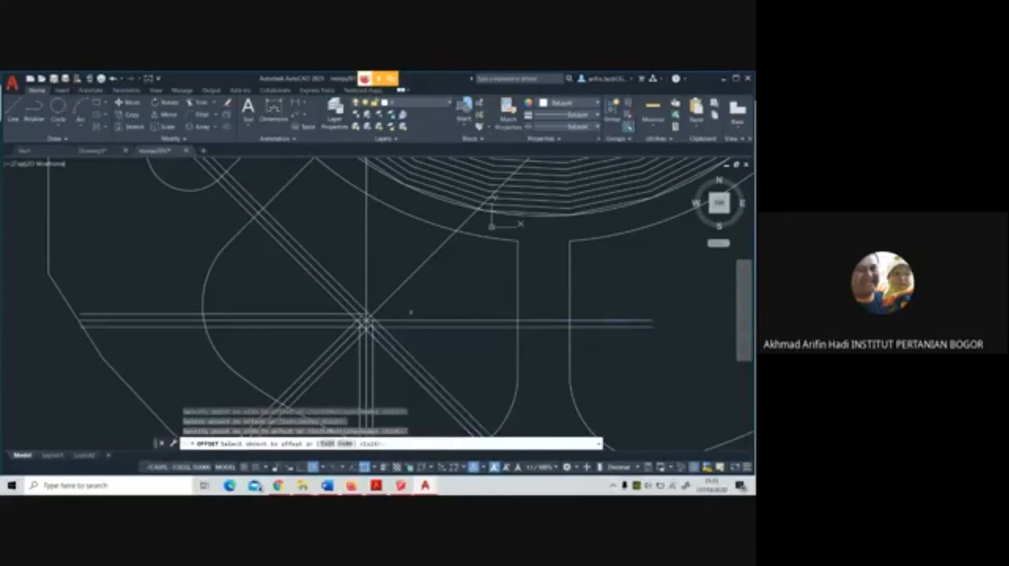
{"action": "left_click", "coordinate": [410, 320]}
{"action": "left_click", "coordinate": [410, 309]}
{"action": "left_click", "coordinate": [399, 288]}
{"action": "left_click", "coordinate": [411, 296]}
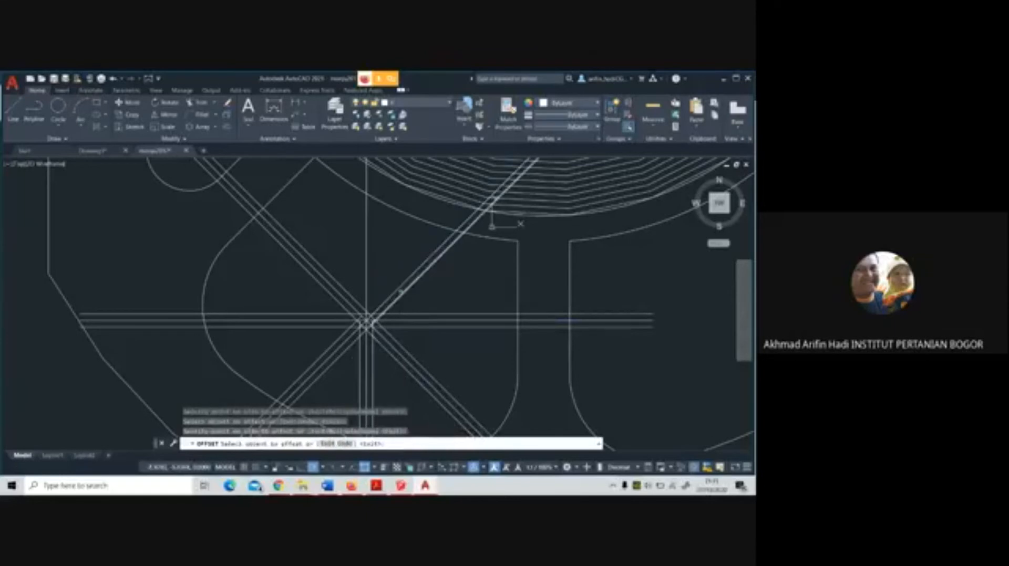
{"action": "left_click", "coordinate": [400, 288]}
{"action": "left_click", "coordinate": [394, 278]}
Offset the north radial line to both sides at the same distance and finish the Offset command
{"action": "left_click", "coordinate": [366, 269]}
{"action": "left_click", "coordinate": [383, 267]}
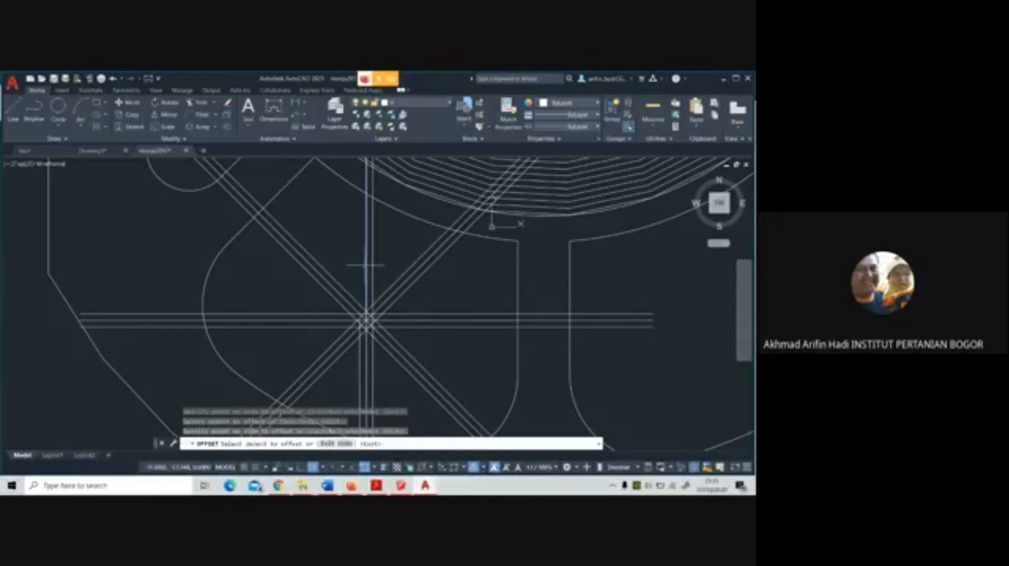
{"action": "left_click", "coordinate": [365, 266]}
{"action": "left_click", "coordinate": [352, 267]}
{"action": "scroll", "coordinate": [397, 322], "scroll_direction": "down", "scroll_amount": 2}
{"action": "key", "text": "Return"}
{"action": "middle_click_drag", "start_coordinate": [491, 345], "coordinate": [417, 314]}
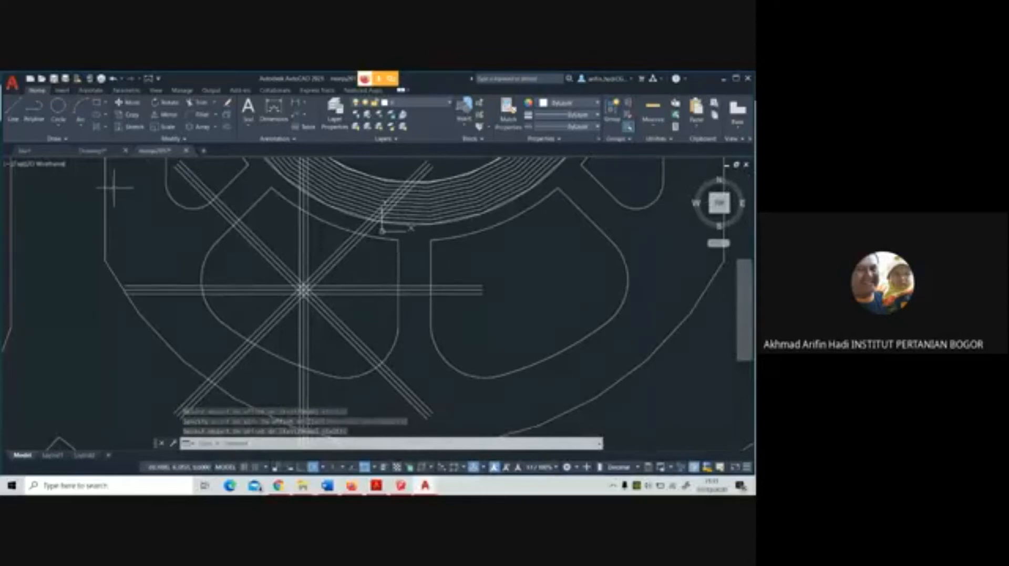
{"action": "left_click", "coordinate": [201, 103]}
{"action": "scroll", "coordinate": [392, 323], "scroll_direction": "down", "scroll_amount": 4}
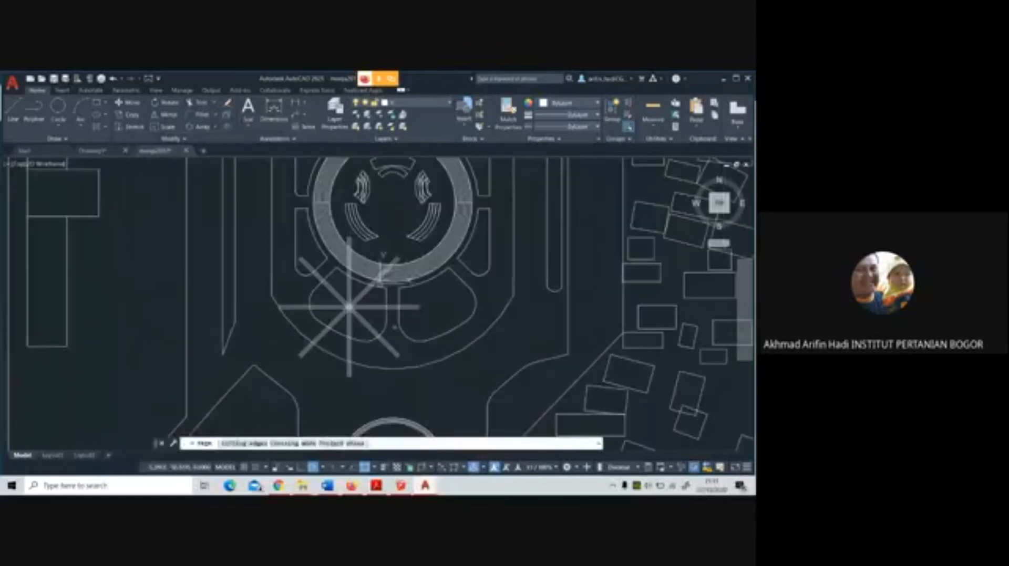
{"action": "left_click", "coordinate": [393, 327]}
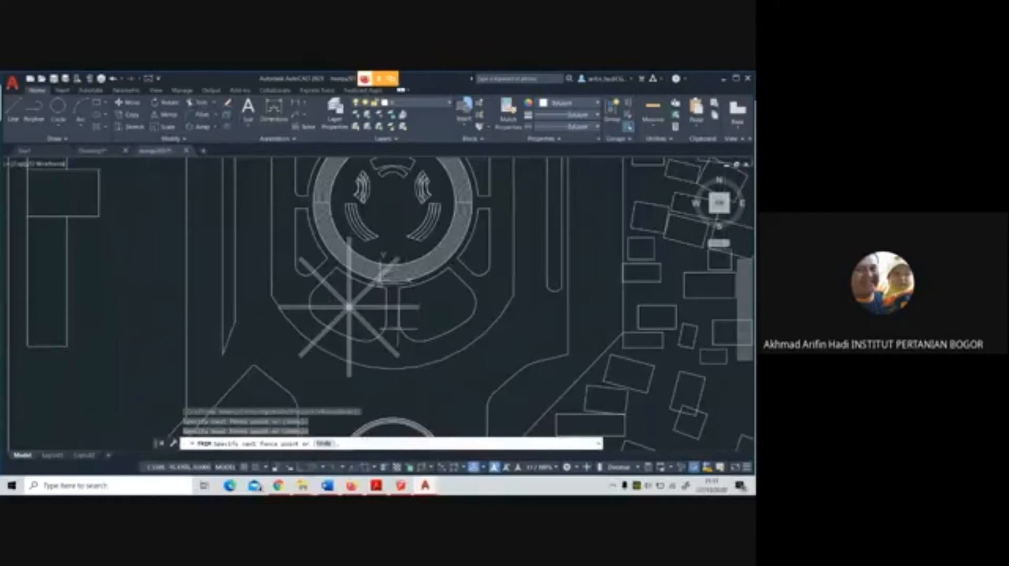
{"action": "key", "text": "Escape"}
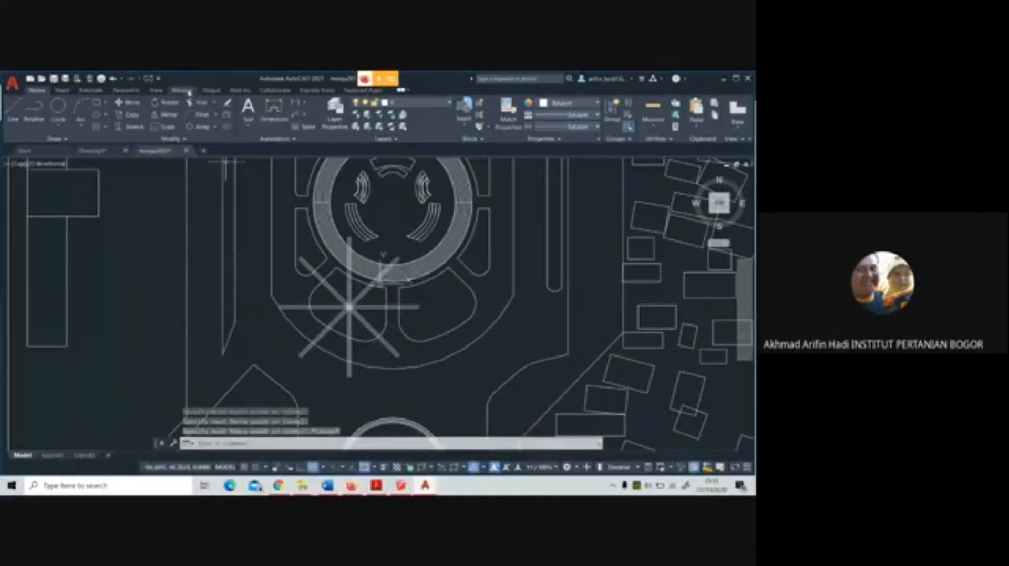
Trim the northwest lines outside the south-southwest panel, using the panel outline and the radial lines as cutting edges
{"action": "left_click", "coordinate": [202, 104]}
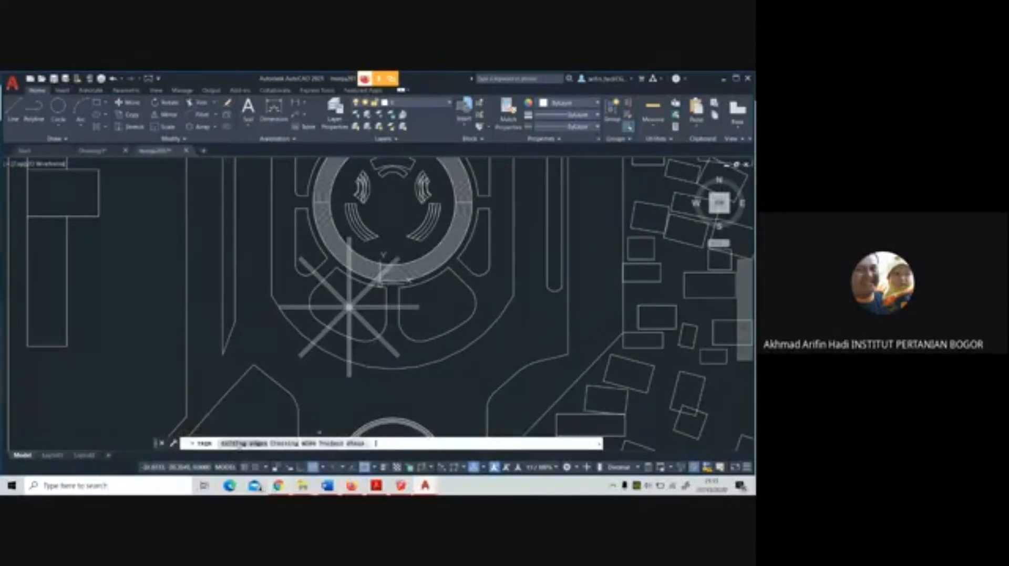
{"action": "left_click", "coordinate": [241, 444]}
{"action": "scroll", "coordinate": [386, 313], "scroll_direction": "up", "scroll_amount": 2}
{"action": "left_click", "coordinate": [403, 312]}
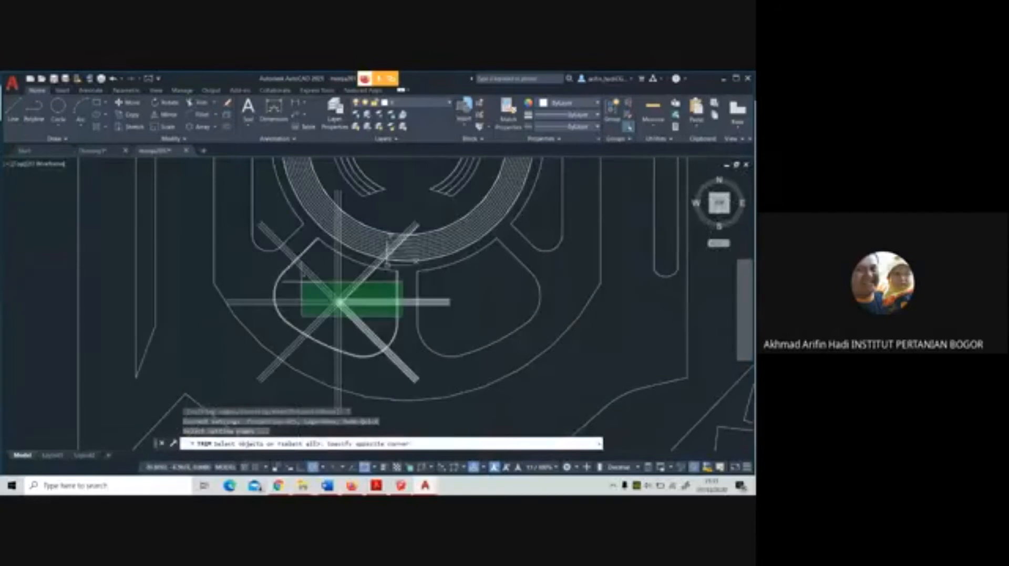
{"action": "left_click", "coordinate": [271, 278]}
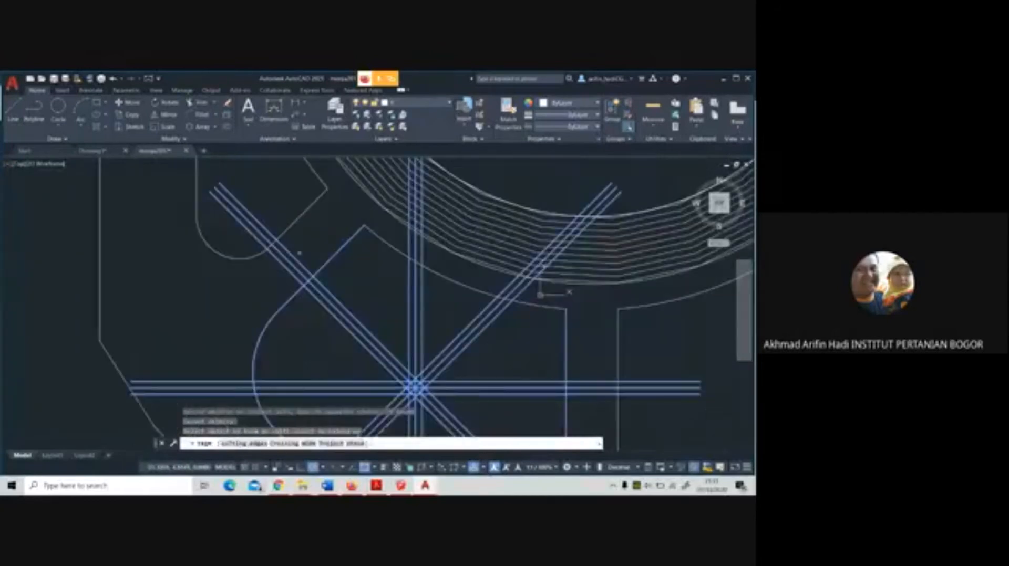
{"action": "left_click", "coordinate": [300, 254]}
{"action": "left_click", "coordinate": [276, 274]}
{"action": "scroll", "coordinate": [275, 274], "scroll_direction": "down", "scroll_amount": 5}
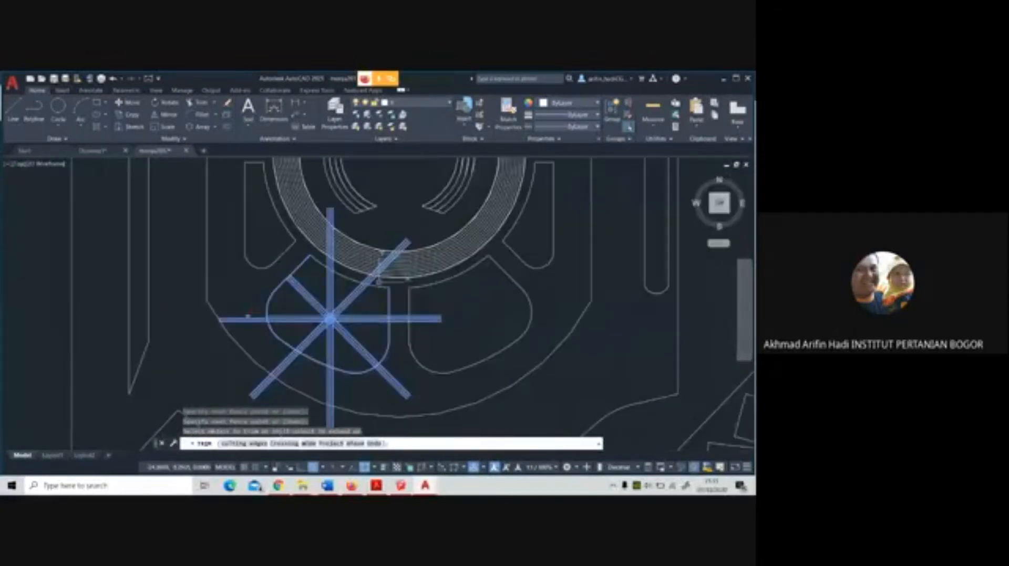
Trim the west, southwest, south, southeast and east lines back to the panel outline with fence cuts
{"action": "left_click", "coordinate": [248, 317]}
{"action": "left_click", "coordinate": [241, 308]}
{"action": "left_click", "coordinate": [240, 305]}
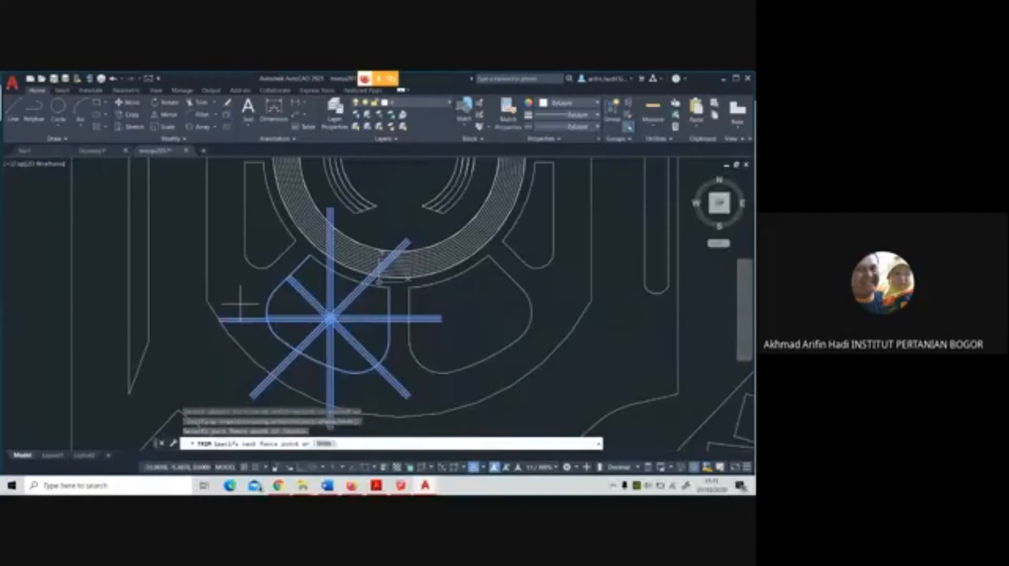
{"action": "left_click", "coordinate": [257, 339]}
{"action": "left_click", "coordinate": [264, 350]}
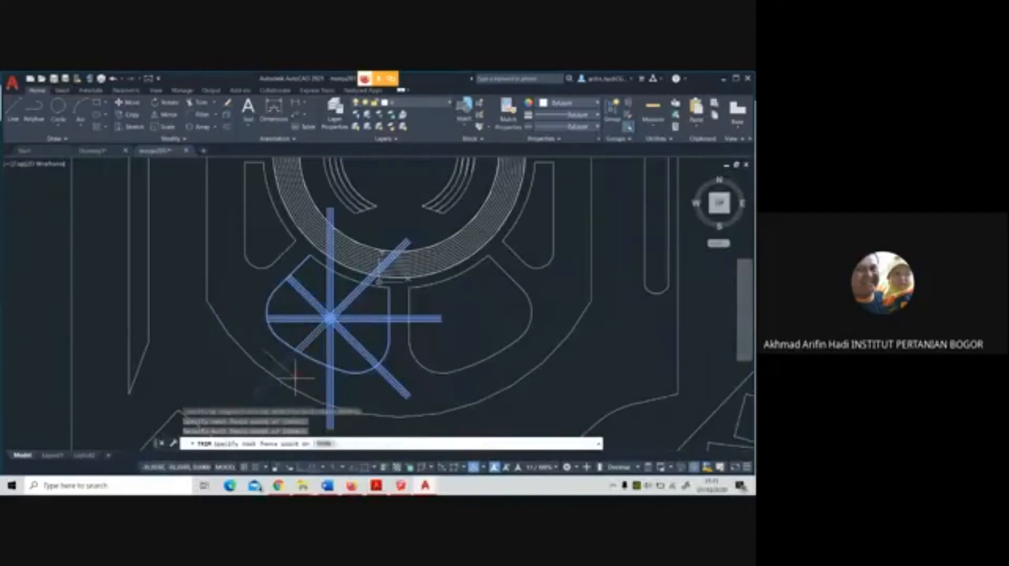
{"action": "left_click", "coordinate": [354, 398]}
{"action": "left_click", "coordinate": [384, 396]}
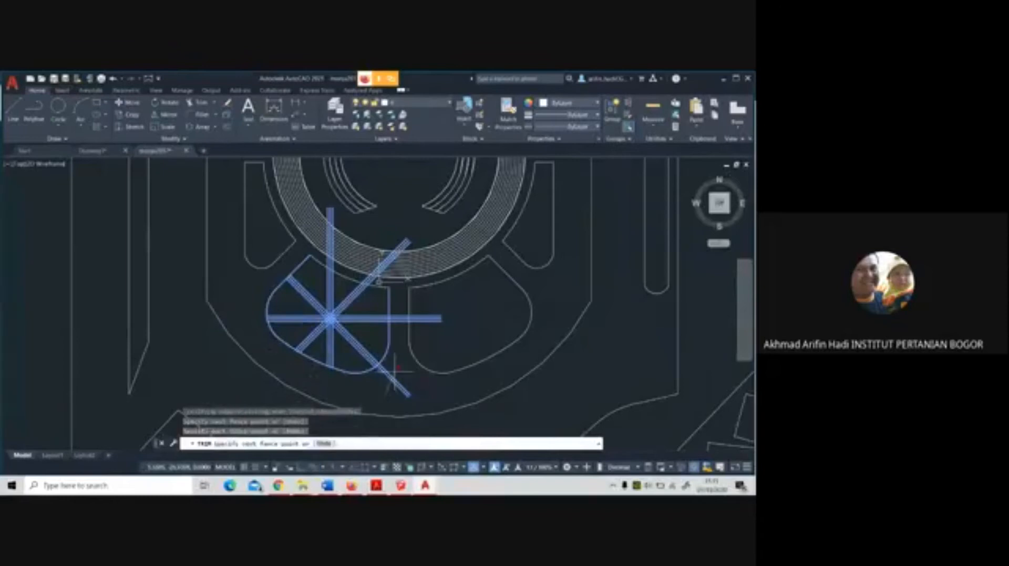
{"action": "left_click", "coordinate": [395, 371]}
Try to trim the north and northeast lines beyond the panel's inner arc, undo that cut and leave the Trim command
{"action": "scroll", "coordinate": [371, 267], "scroll_direction": "up", "scroll_amount": 4}
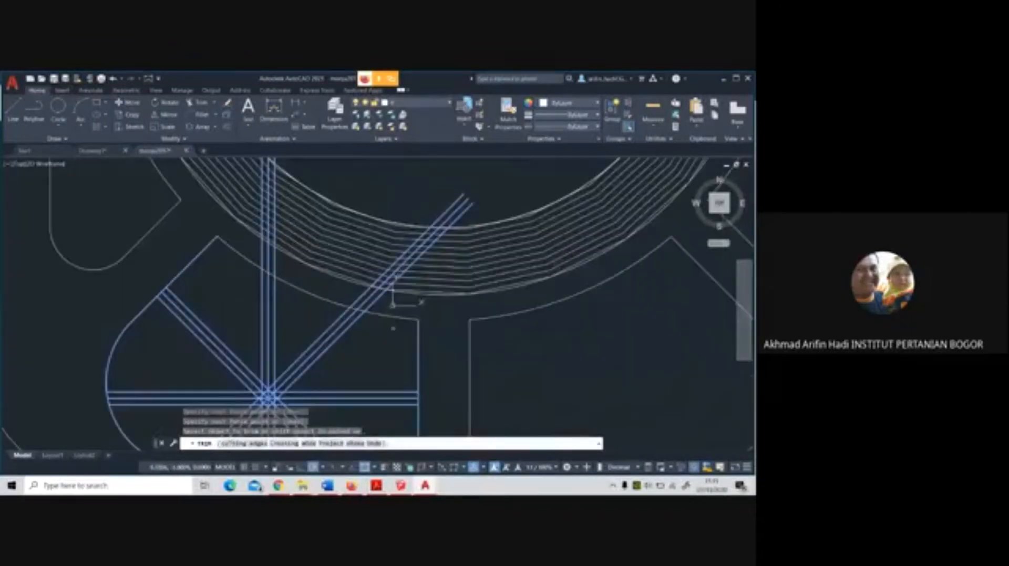
{"action": "left_click", "coordinate": [385, 308]}
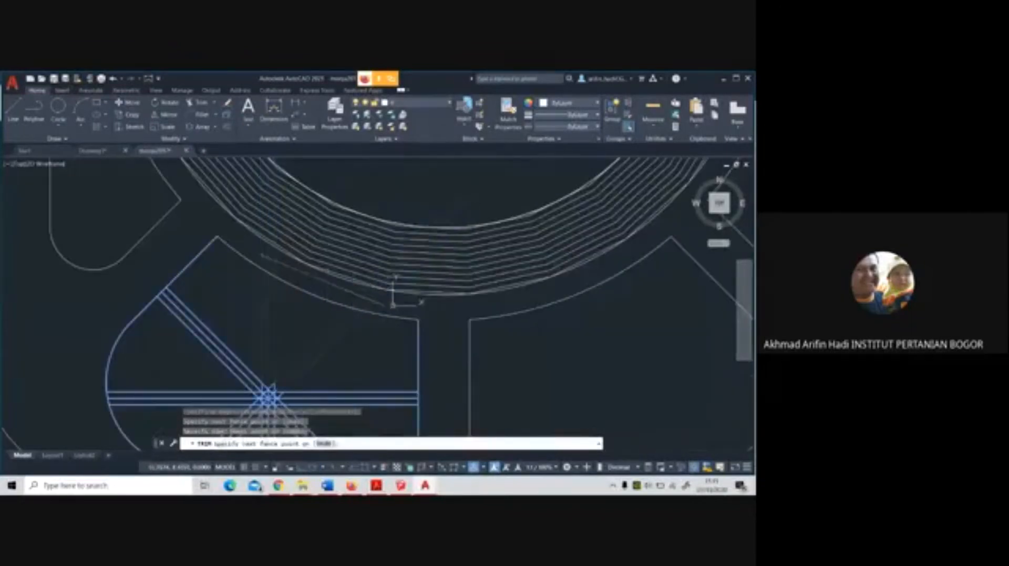
{"action": "left_click", "coordinate": [270, 240]}
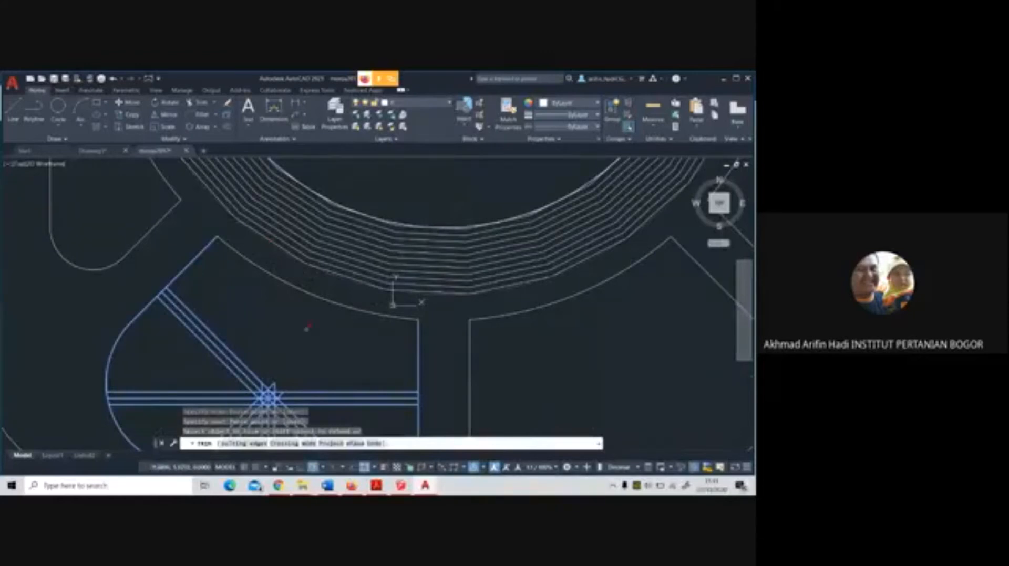
{"action": "left_click", "coordinate": [376, 443]}
{"action": "scroll", "coordinate": [373, 282], "scroll_direction": "down", "scroll_amount": 4}
{"action": "scroll", "coordinate": [363, 293], "scroll_direction": "up", "scroll_amount": 4}
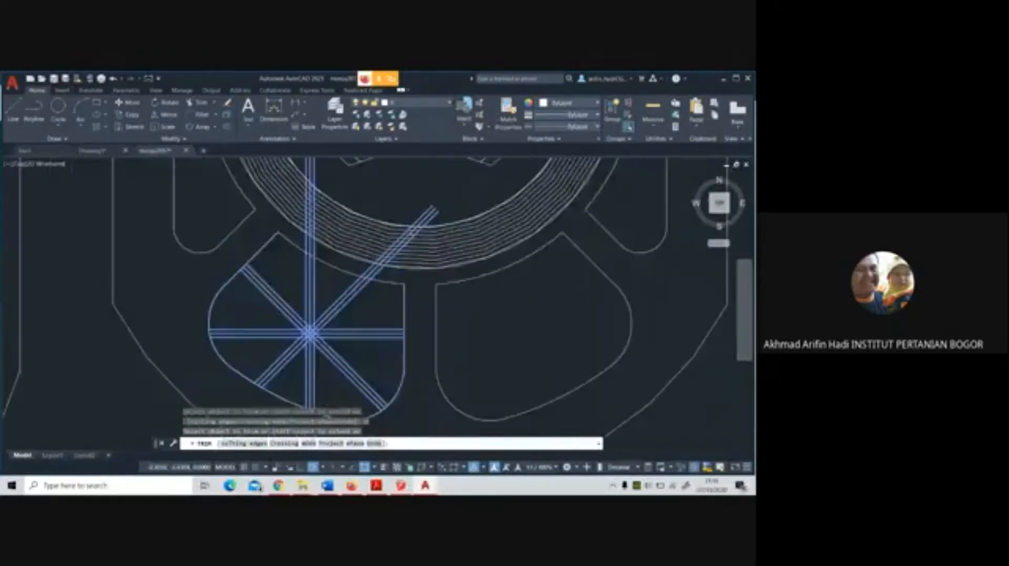
{"action": "key", "text": "Escape"}
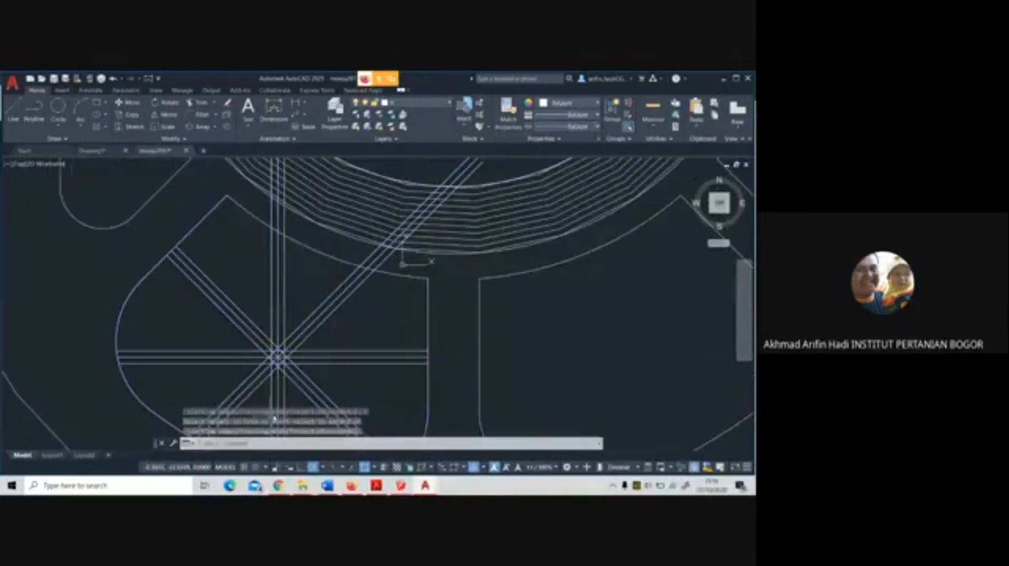
Trim the north and northeast radial lines back to the panel's inner arc, using that arc as the cutting edge
{"action": "left_click", "coordinate": [193, 103]}
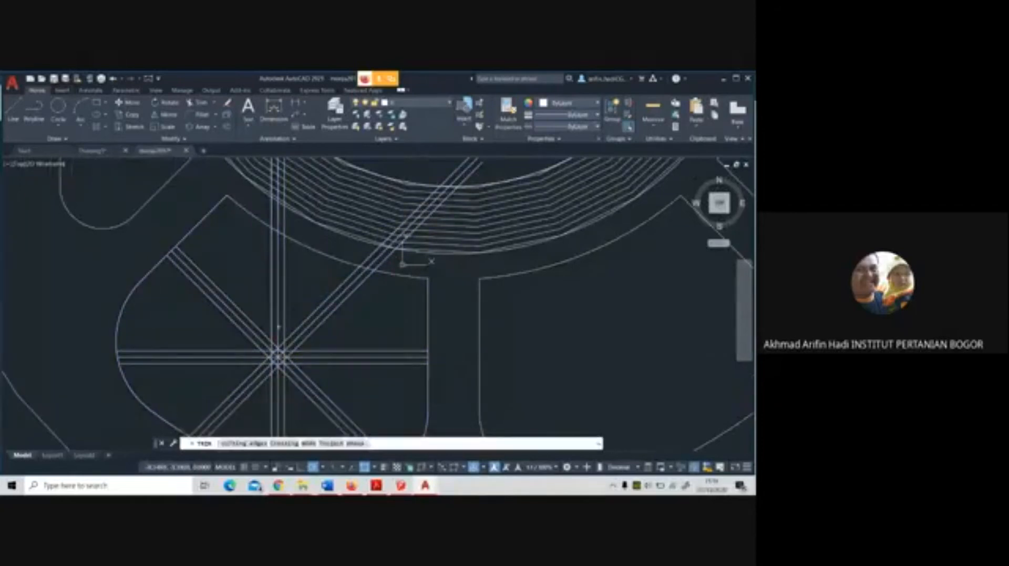
{"action": "left_click", "coordinate": [252, 444]}
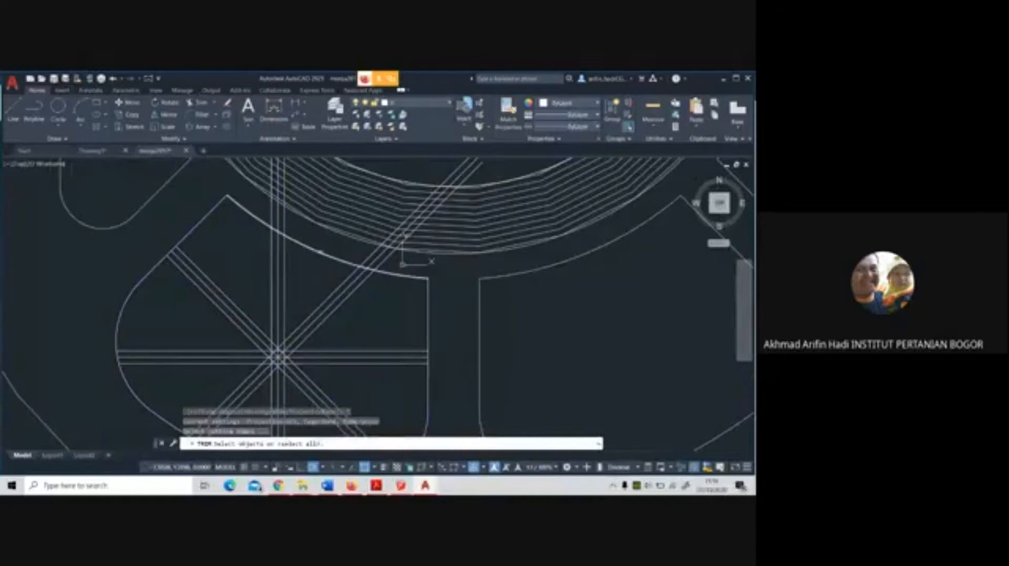
{"action": "key", "text": "Return"}
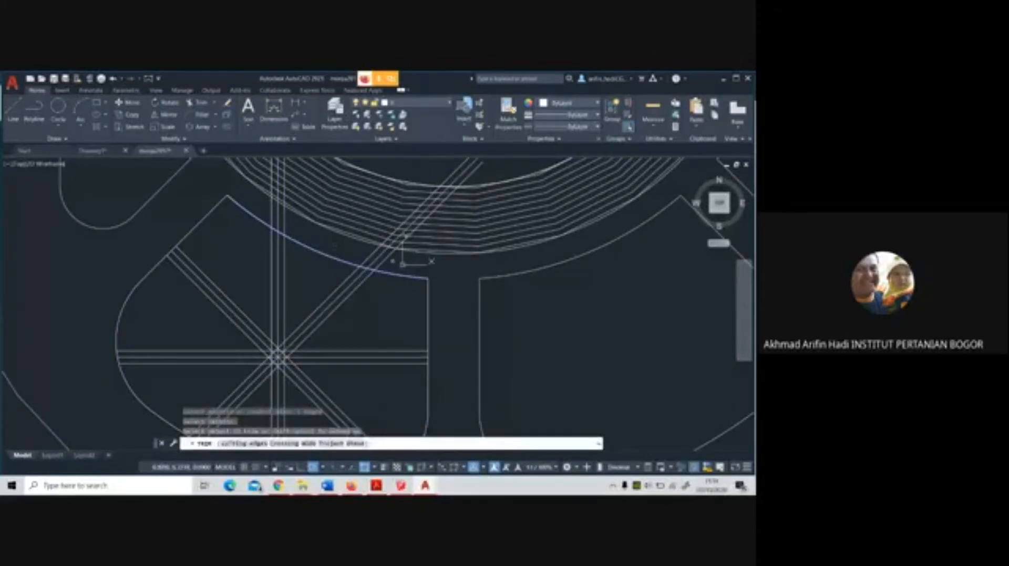
{"action": "left_click_drag", "start_coordinate": [394, 263], "coordinate": [268, 211]}
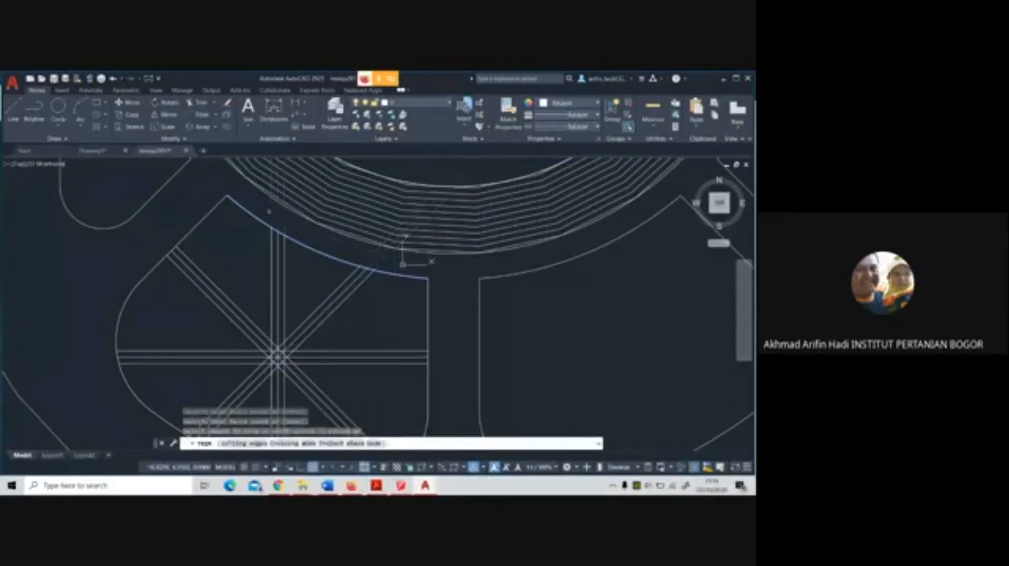
{"action": "key", "text": "Return"}
{"action": "scroll", "coordinate": [269, 211], "scroll_direction": "down", "scroll_amount": 2}
Trim away the panel outline between the west path lines, using the outline and radial lines as cutting edges, and leave the Trim command
{"action": "left_click", "coordinate": [198, 102]}
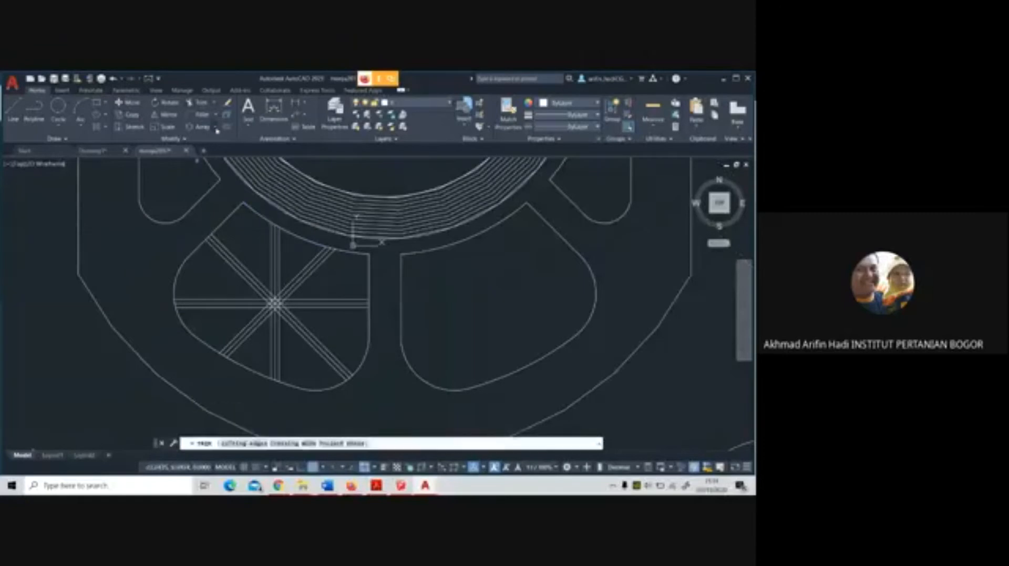
{"action": "left_click", "coordinate": [244, 444]}
{"action": "scroll", "coordinate": [342, 324], "scroll_direction": "down", "scroll_amount": 2}
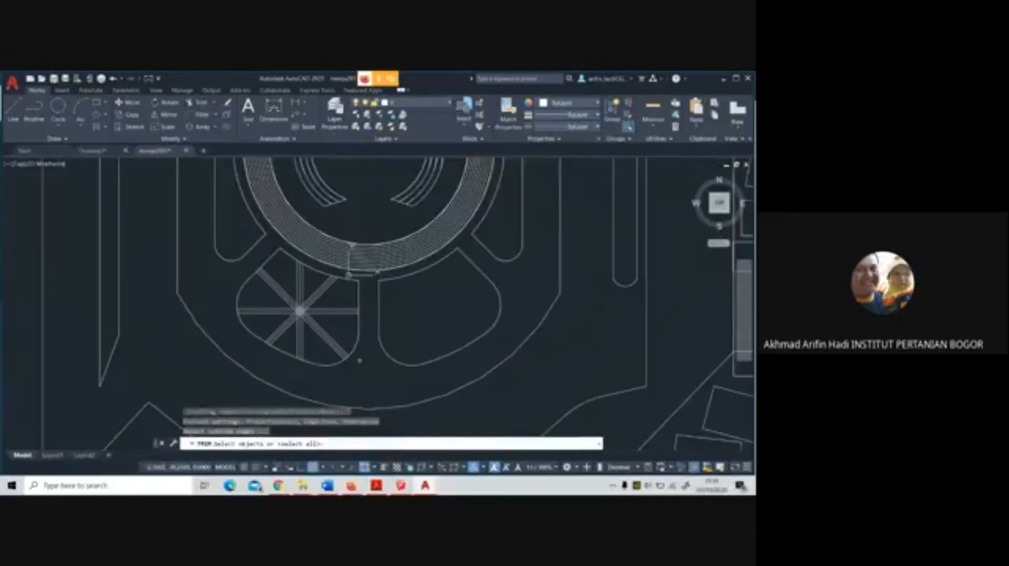
{"action": "left_click", "coordinate": [361, 367]}
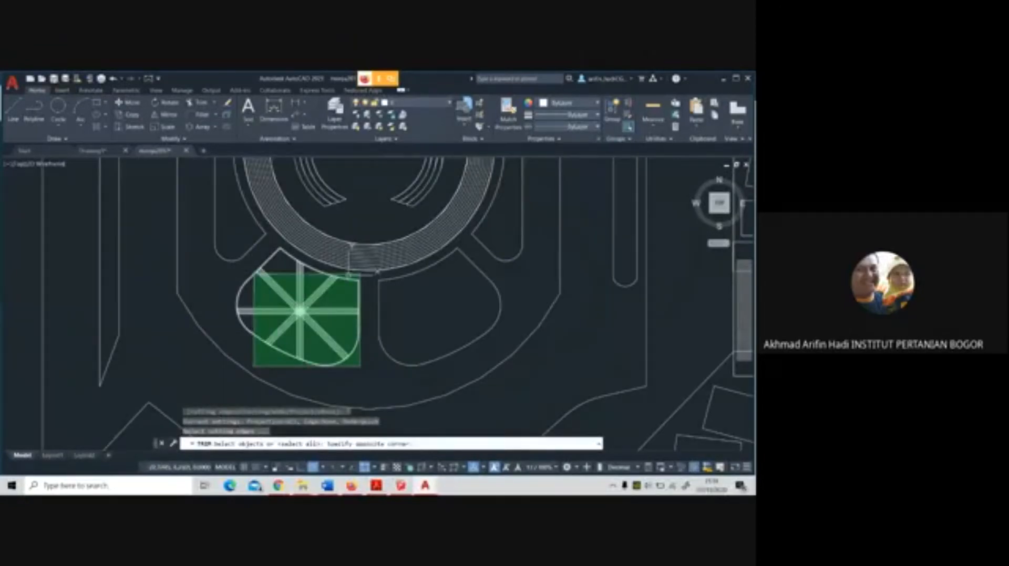
{"action": "left_click", "coordinate": [253, 271]}
{"action": "key", "text": "Return"}
{"action": "scroll", "coordinate": [228, 293], "scroll_direction": "up", "scroll_amount": 5}
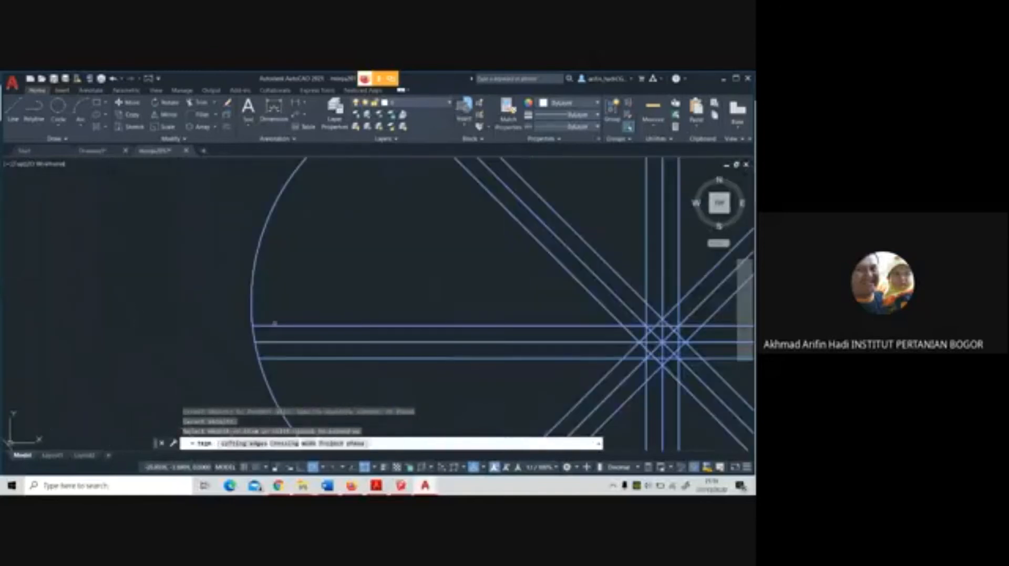
{"action": "left_click", "coordinate": [256, 334]}
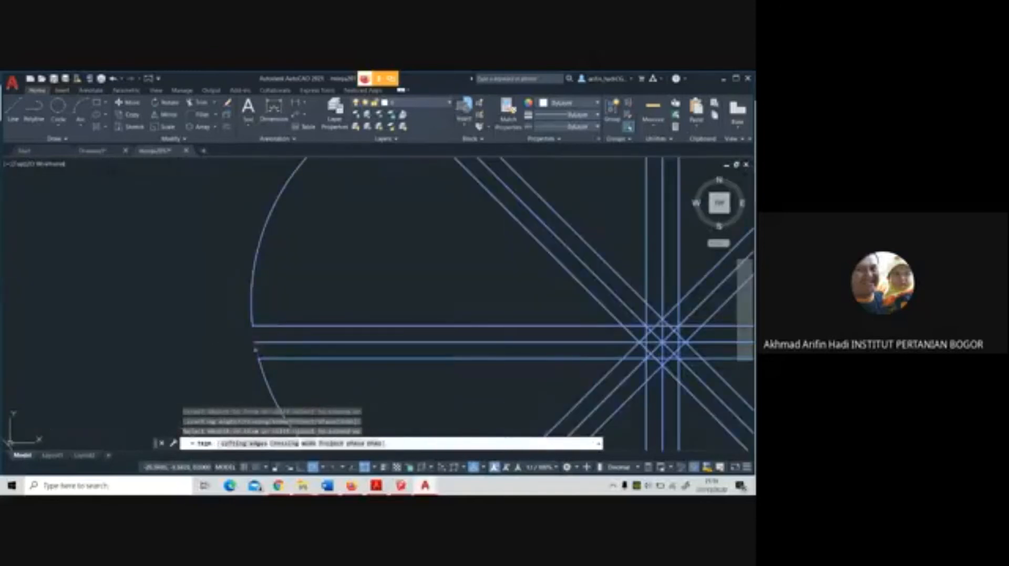
{"action": "scroll", "coordinate": [255, 350], "scroll_direction": "down", "scroll_amount": 6}
{"action": "scroll", "coordinate": [307, 391], "scroll_direction": "up", "scroll_amount": 8}
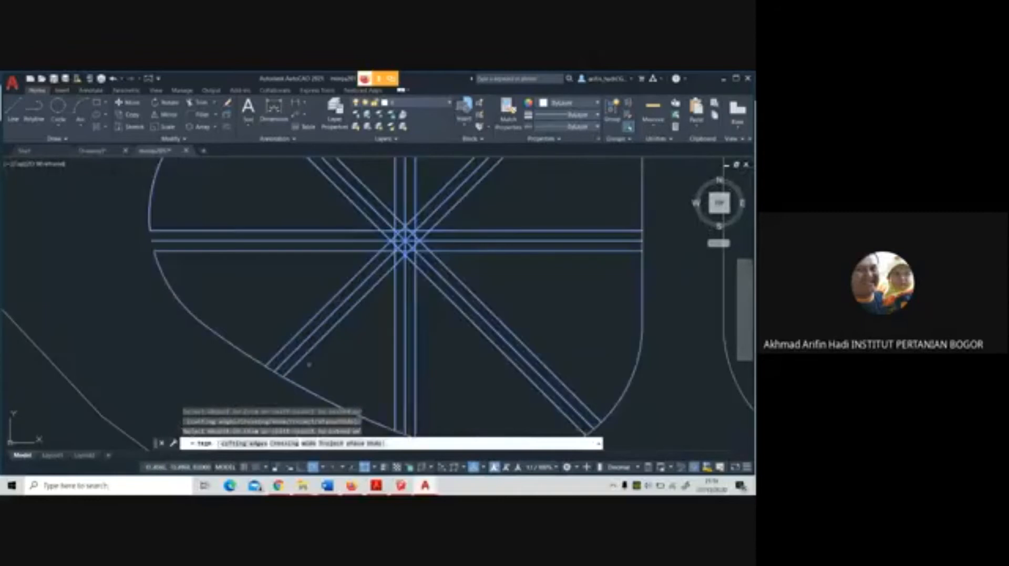
{"action": "key", "text": "Escape"}
Delete the middle line of each radial path in the south-southwest panel, keeping only the two offset edge lines
{"action": "scroll", "coordinate": [356, 332], "scroll_direction": "down", "scroll_amount": 4}
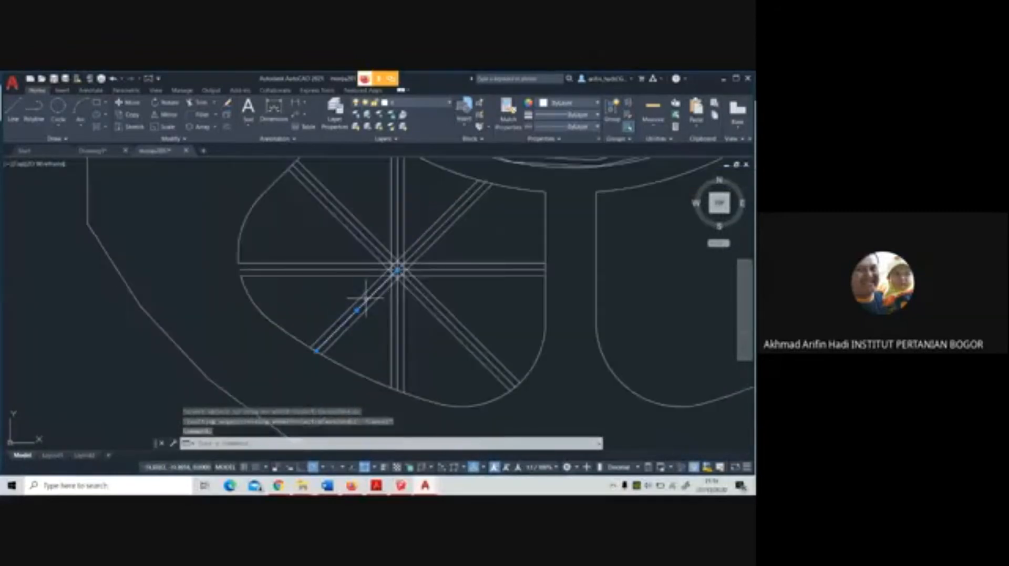
{"action": "left_click", "coordinate": [436, 235]}
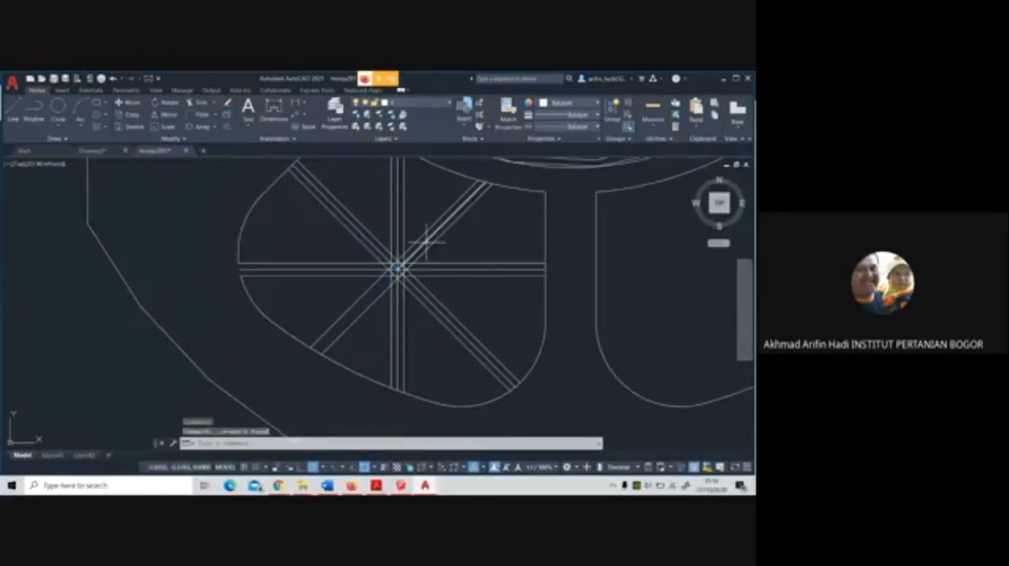
{"action": "key", "text": "Delete"}
{"action": "left_click", "coordinate": [382, 253]}
{"action": "key", "text": "Delete"}
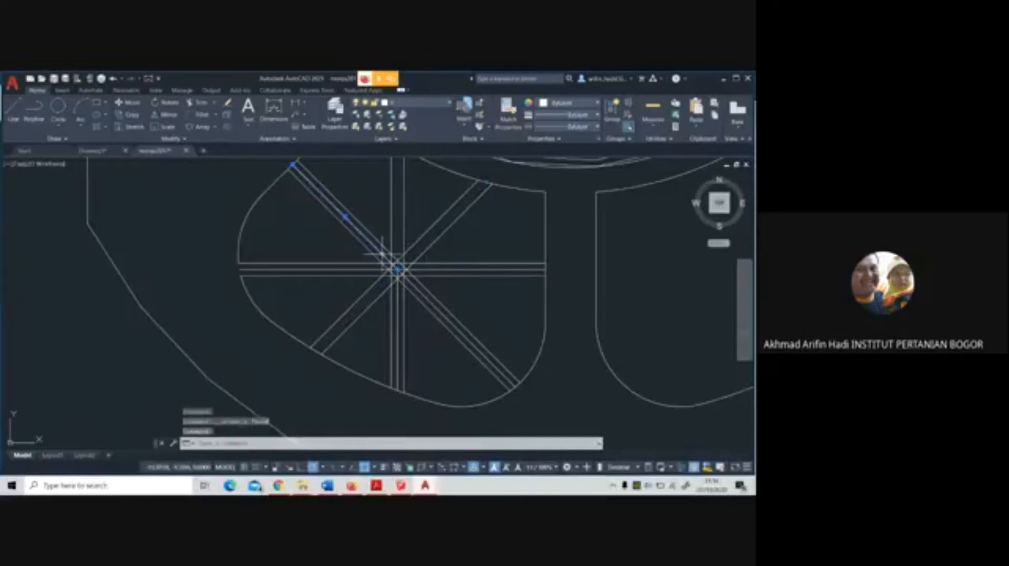
{"action": "left_click", "coordinate": [378, 269]}
{"action": "key", "text": "Delete"}
{"action": "left_click", "coordinate": [425, 270]}
{"action": "key", "text": "Delete"}
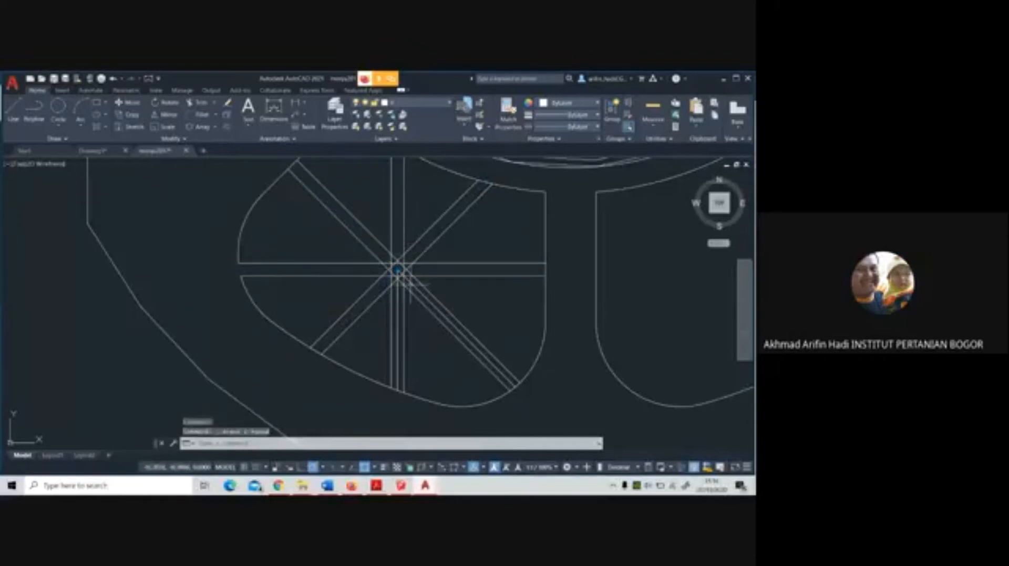
{"action": "left_click", "coordinate": [398, 315]}
{"action": "key", "text": "Delete"}
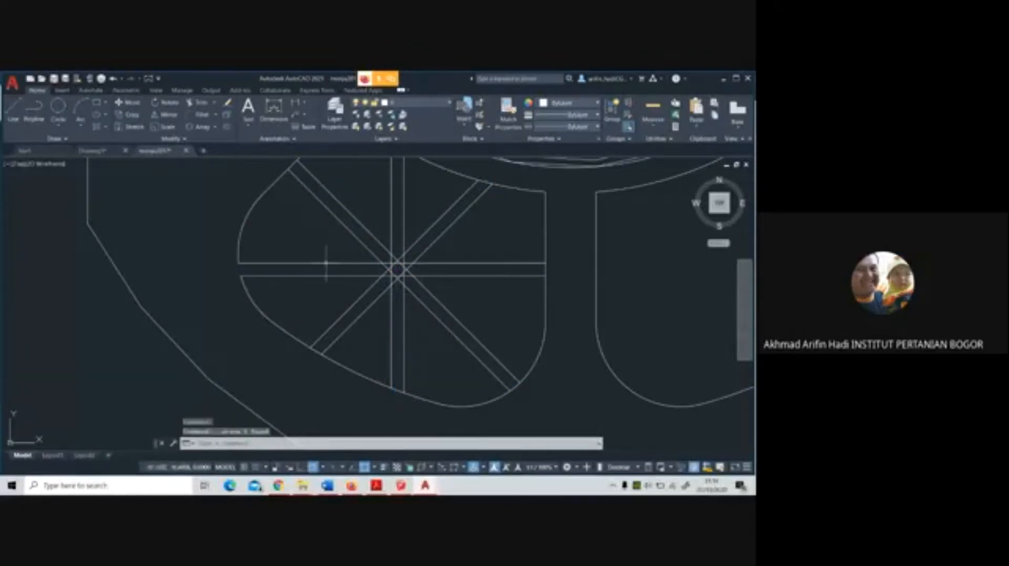
{"action": "left_click", "coordinate": [195, 102]}
{"action": "scroll", "coordinate": [273, 278], "scroll_direction": "down", "scroll_amount": 4}
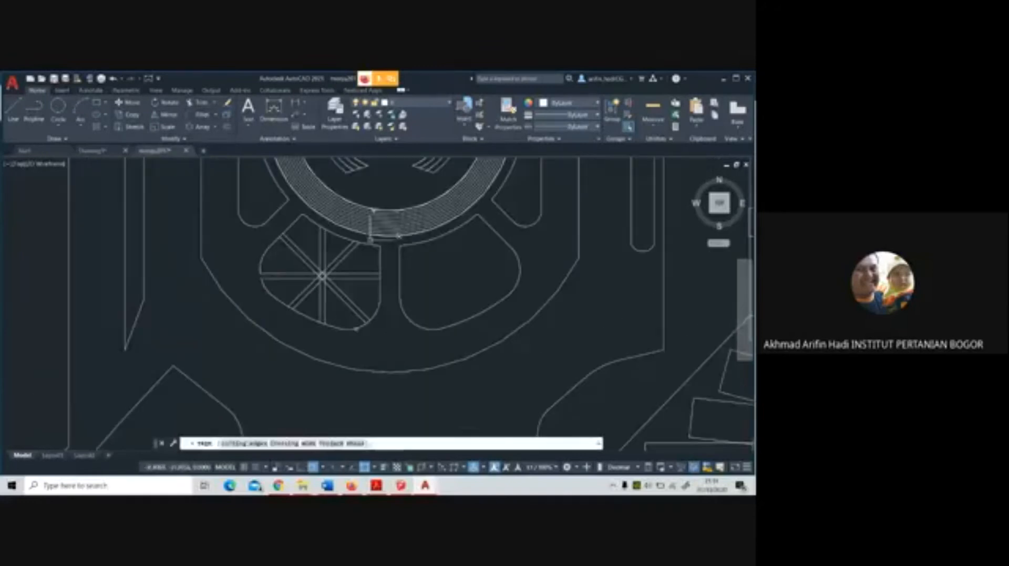
{"action": "left_click", "coordinate": [387, 336]}
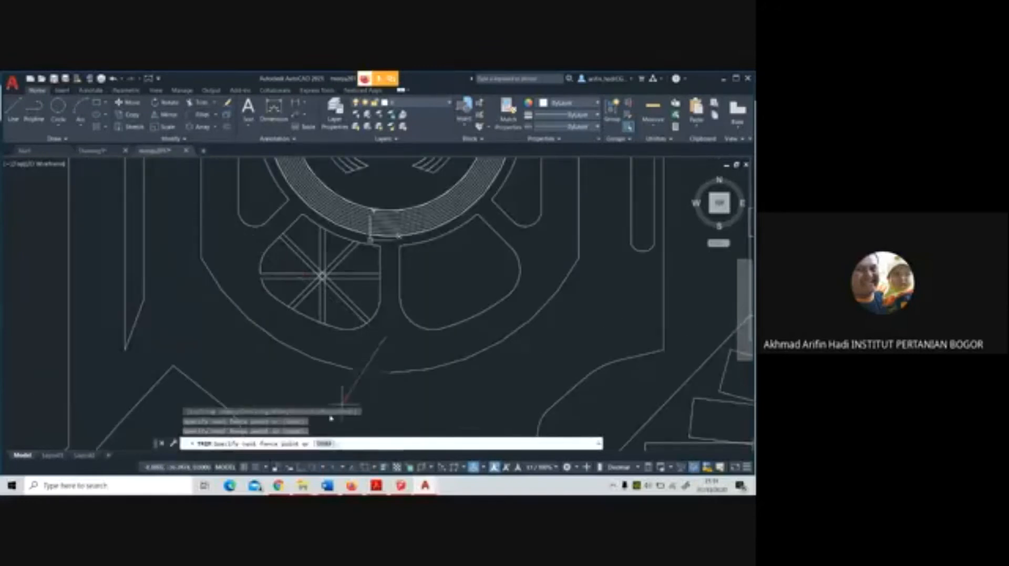
{"action": "key", "text": "Escape"}
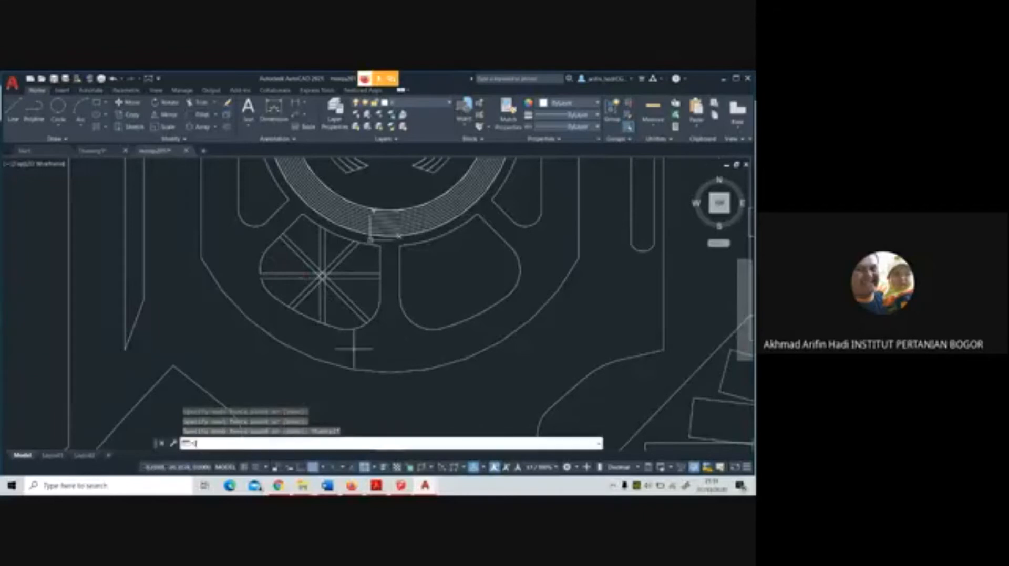
Trim the outline between the southwest, south and southeast path lines, using the whole south-southwest panel as cutting edges
{"action": "key", "text": "Return"}
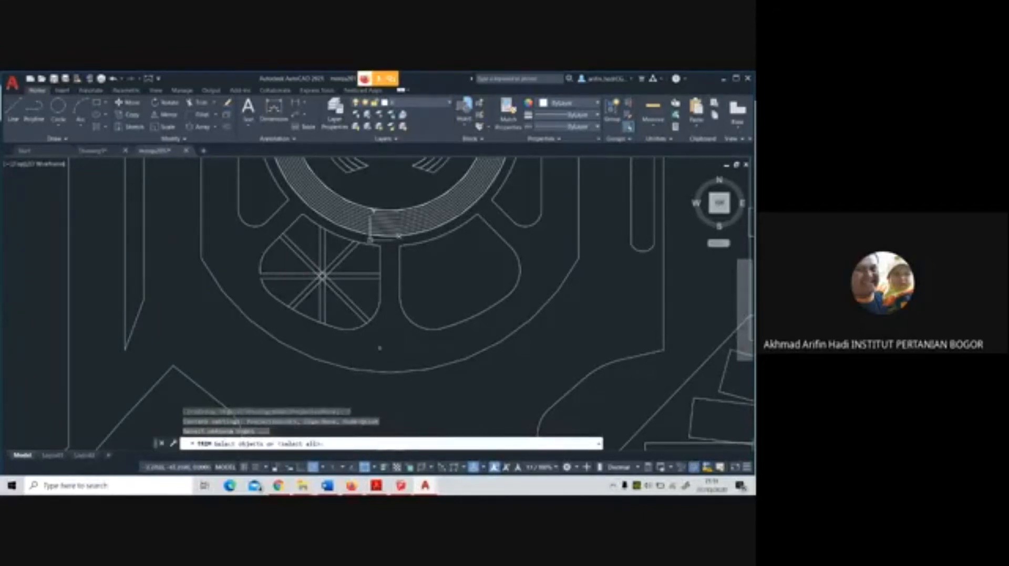
{"action": "left_click", "coordinate": [383, 343]}
{"action": "left_click", "coordinate": [246, 213]}
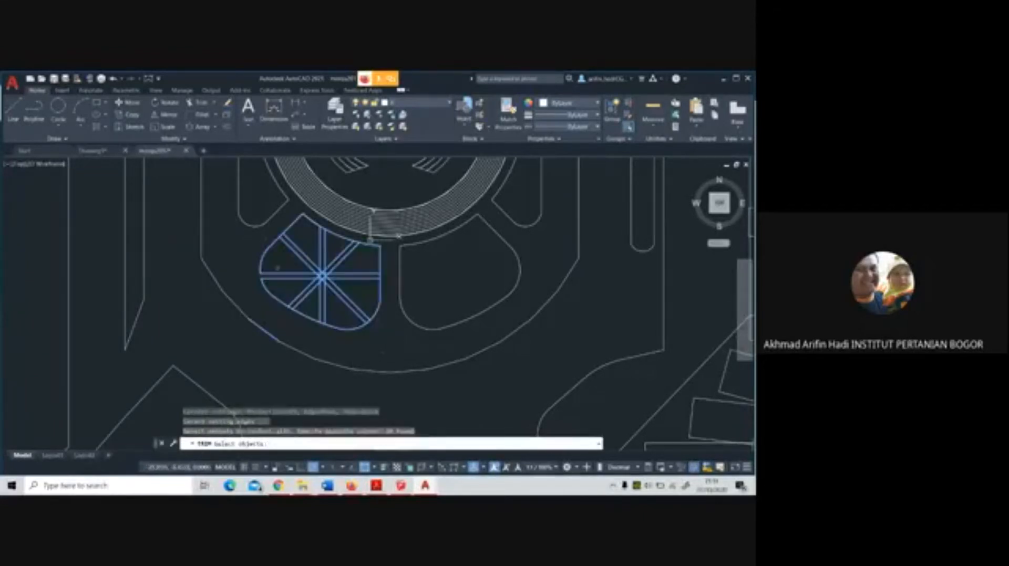
{"action": "key", "text": "Return"}
{"action": "scroll", "coordinate": [302, 312], "scroll_direction": "up", "scroll_amount": 3}
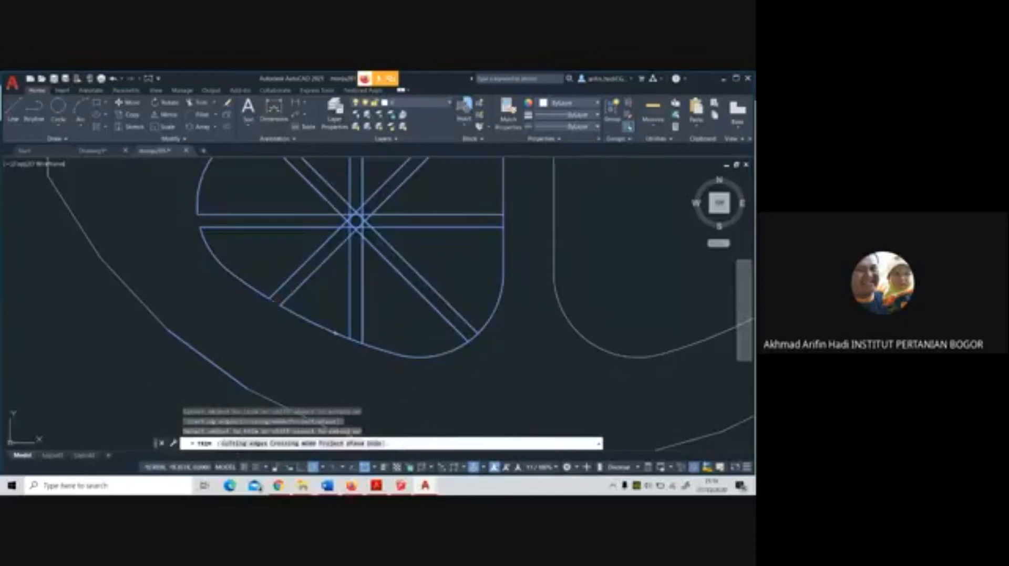
{"action": "left_click", "coordinate": [356, 342]}
{"action": "left_click", "coordinate": [475, 334]}
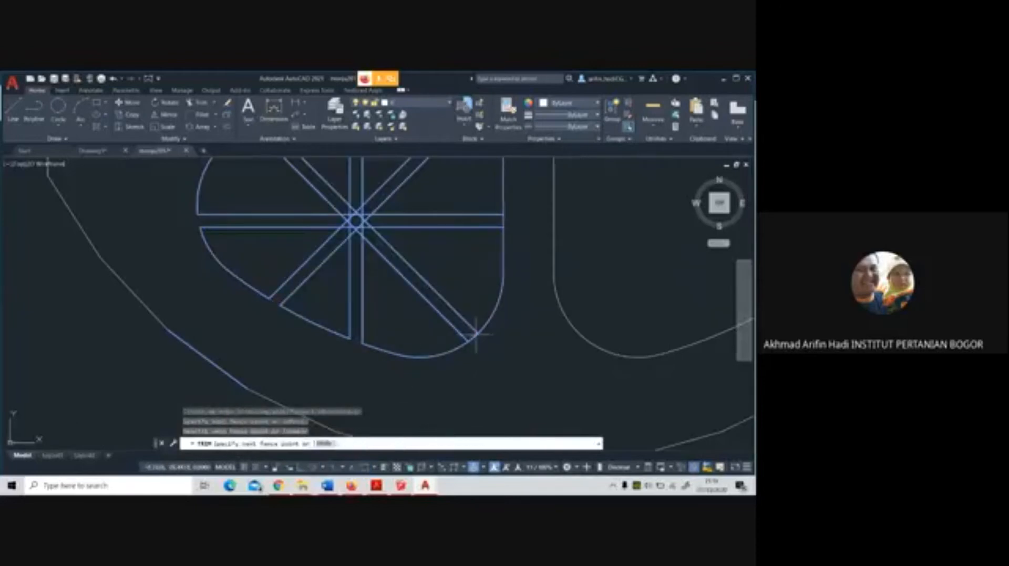
{"action": "key", "text": "Return"}
Trim the panel outline between the north, northeast and northwest path lines to open those path ends
{"action": "middle_click_drag", "start_coordinate": [447, 236], "coordinate": [454, 375]}
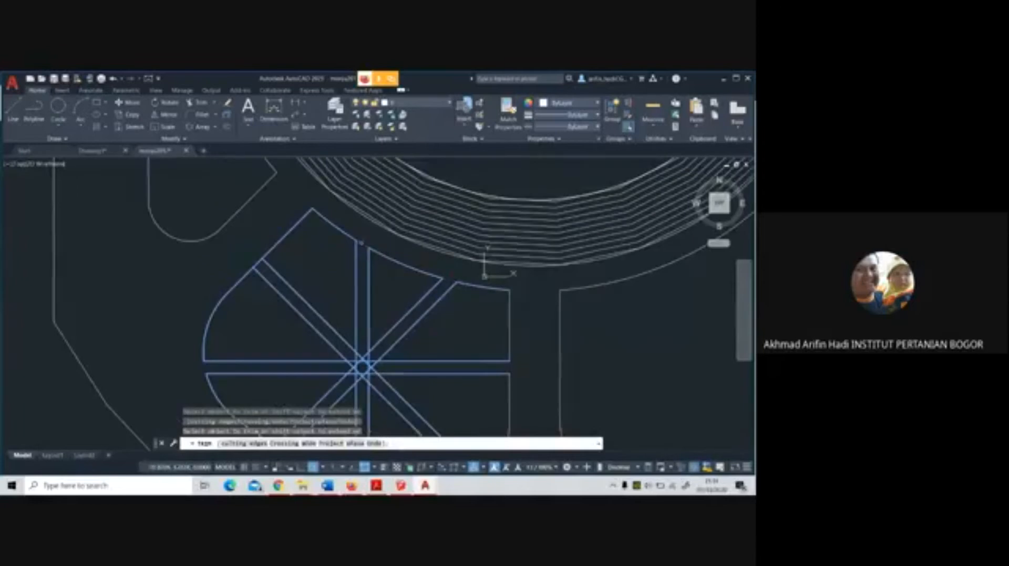
{"action": "left_click", "coordinate": [259, 262]}
{"action": "middle_click_drag", "start_coordinate": [292, 225], "coordinate": [257, 148]}
Trim the overlapping path line segments inside the crossing at the panel's centre with fence cuts
{"action": "scroll", "coordinate": [337, 300], "scroll_direction": "up", "scroll_amount": 4}
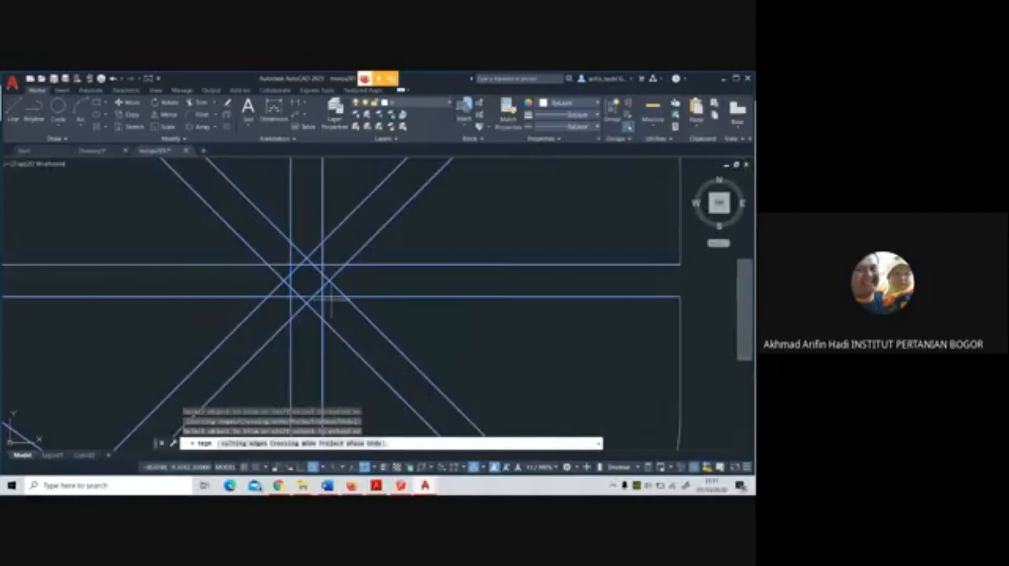
{"action": "left_click", "coordinate": [331, 301]}
{"action": "left_click", "coordinate": [286, 259]}
{"action": "key", "text": "Return"}
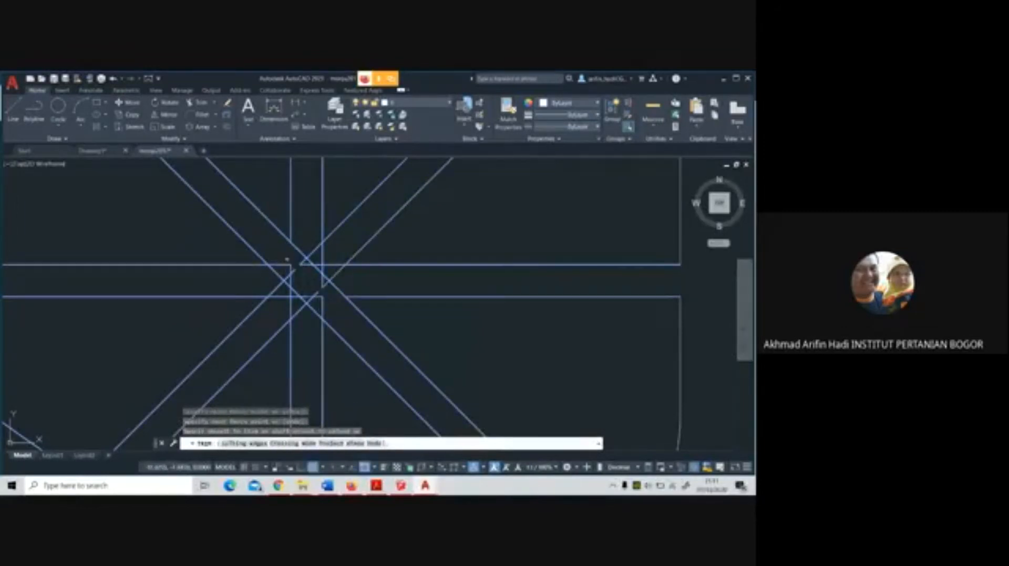
{"action": "left_click_drag", "start_coordinate": [285, 306], "coordinate": [331, 254]}
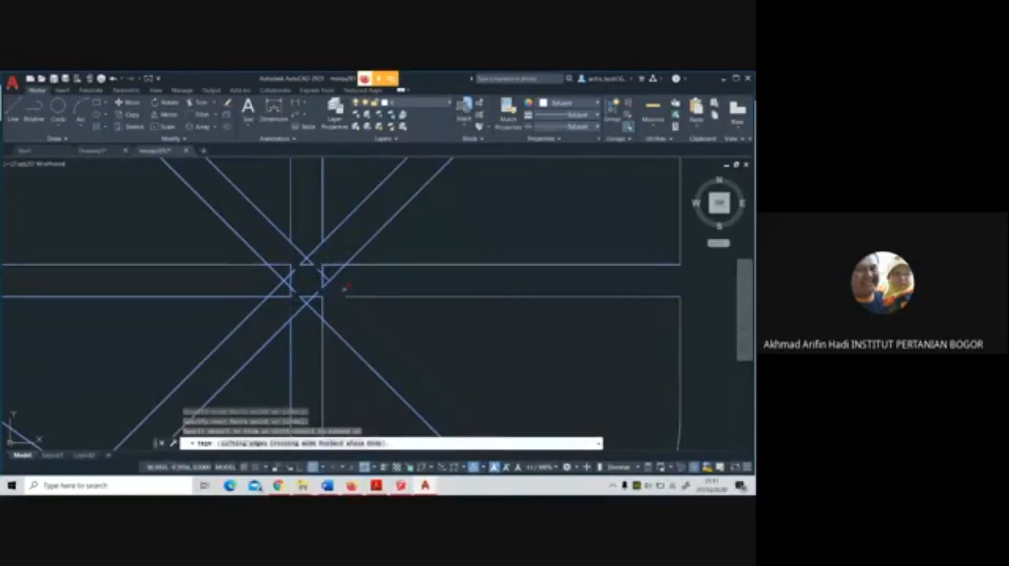
{"action": "left_click_drag", "start_coordinate": [358, 284], "coordinate": [284, 282]}
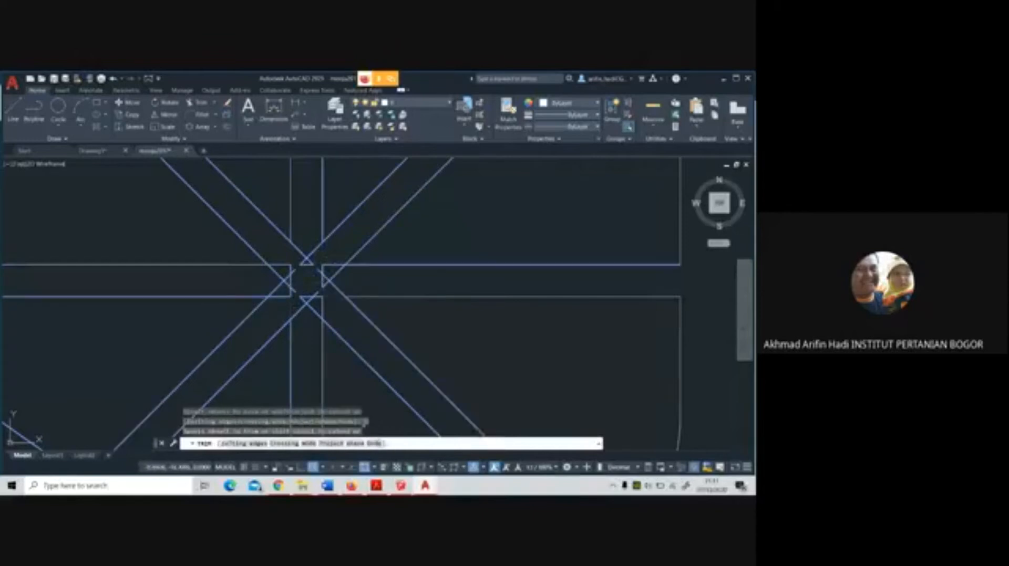
{"action": "scroll", "coordinate": [341, 289], "scroll_direction": "down", "scroll_amount": 4}
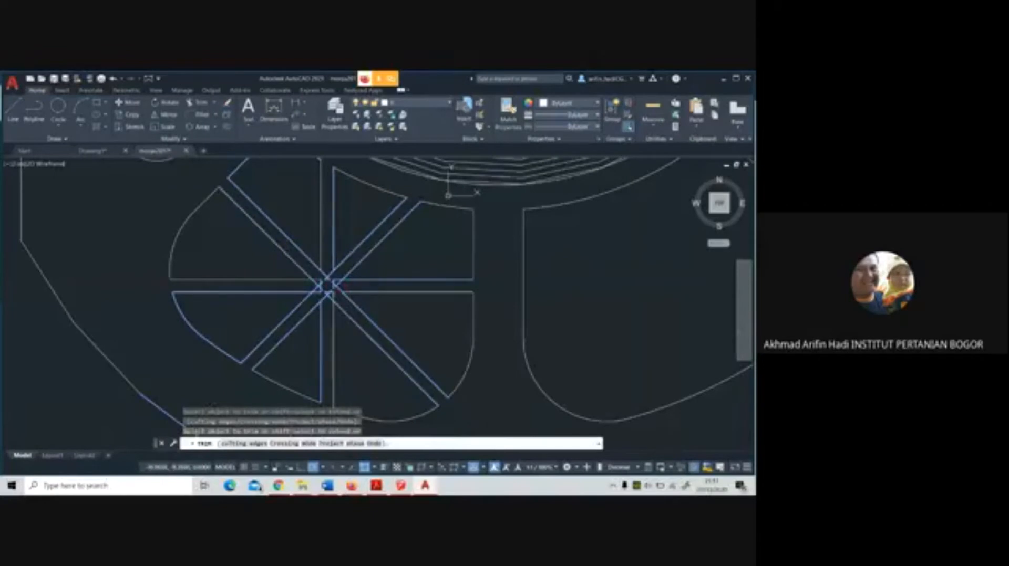
{"action": "left_click", "coordinate": [328, 287]}
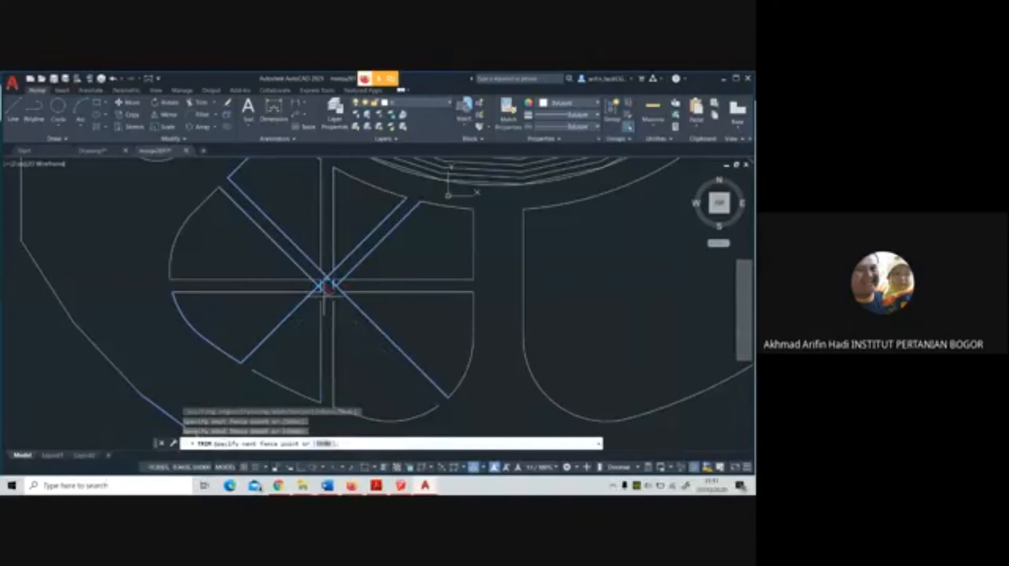
{"action": "key", "text": "Return"}
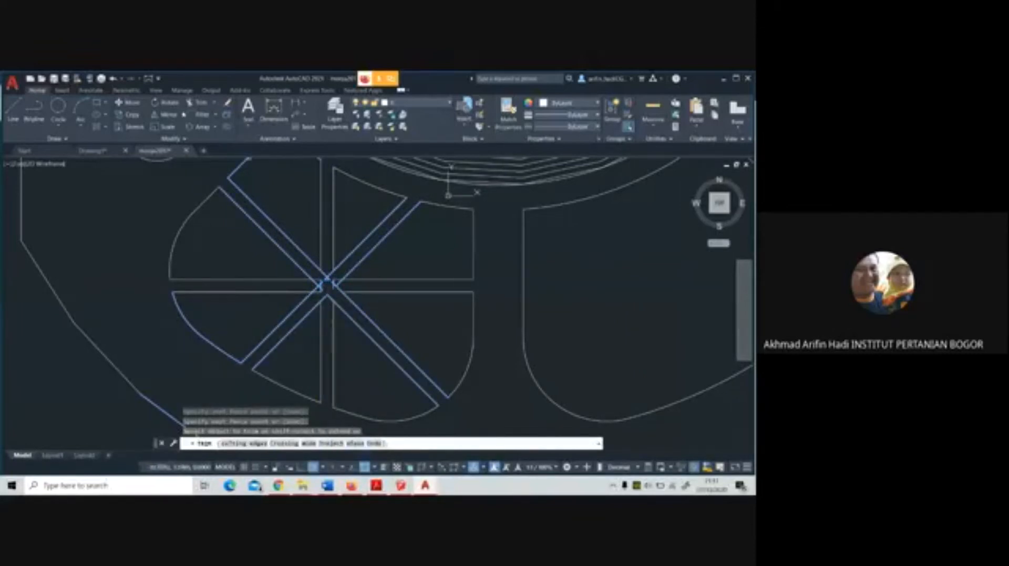
Restart Trim with the radial lines around the crossing as cutting edges and cut back the leftover line ends at the centre
{"action": "left_click", "coordinate": [195, 104]}
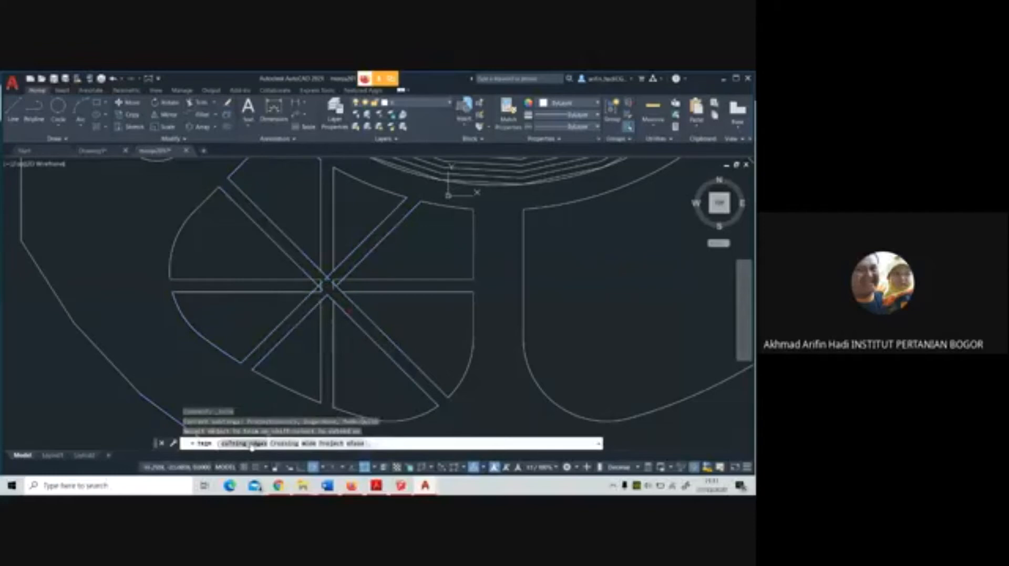
{"action": "left_click", "coordinate": [251, 445]}
{"action": "left_click", "coordinate": [374, 355]}
{"action": "left_click", "coordinate": [280, 253]}
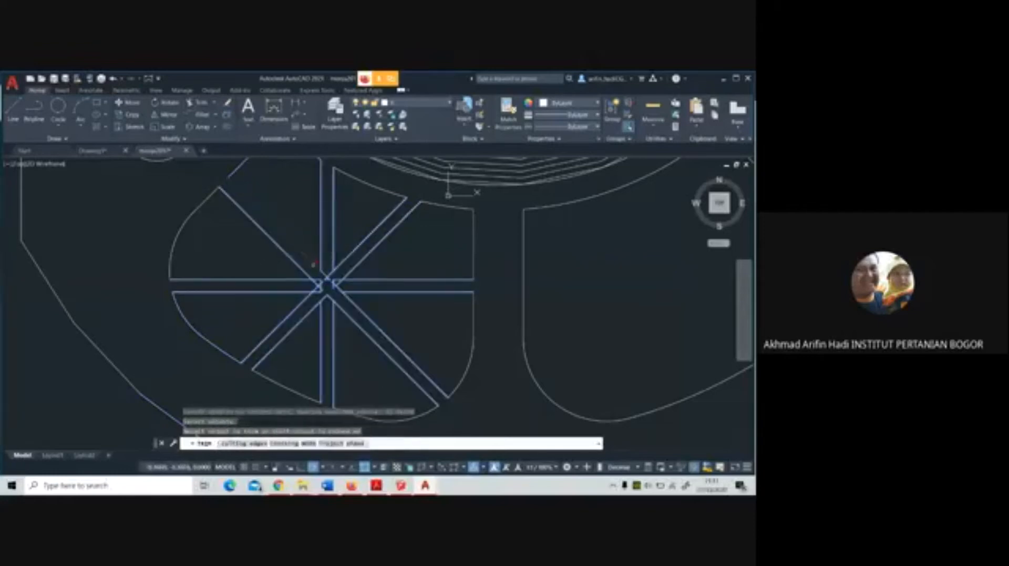
{"action": "scroll", "coordinate": [314, 263], "scroll_direction": "up", "scroll_amount": 5}
{"action": "mouse_move", "coordinate": [360, 314]}
{"action": "left_mouse_down"}
{"action": "mouse_move", "coordinate": [353, 283]}
{"action": "mouse_move", "coordinate": [320, 279]}
{"action": "left_mouse_up"}
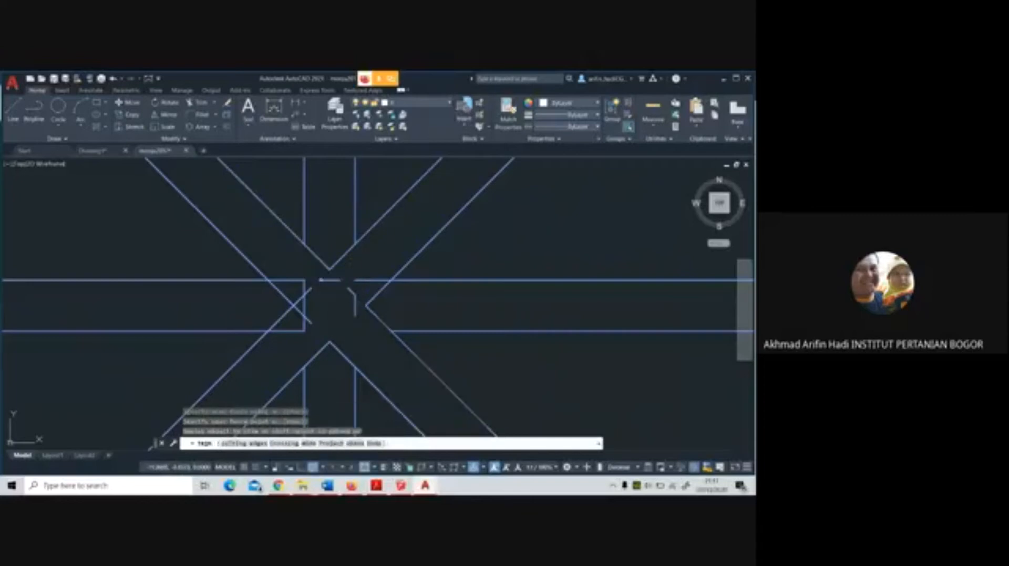
{"action": "mouse_move", "coordinate": [297, 339]}
{"action": "left_mouse_down"}
{"action": "mouse_move", "coordinate": [303, 289]}
{"action": "mouse_move", "coordinate": [288, 265]}
{"action": "left_mouse_up"}
{"action": "left_click_drag", "start_coordinate": [351, 344], "coordinate": [317, 349]}
{"action": "scroll", "coordinate": [328, 316], "scroll_direction": "down", "scroll_amount": 2}
{"action": "scroll", "coordinate": [329, 309], "scroll_direction": "down", "scroll_amount": 2}
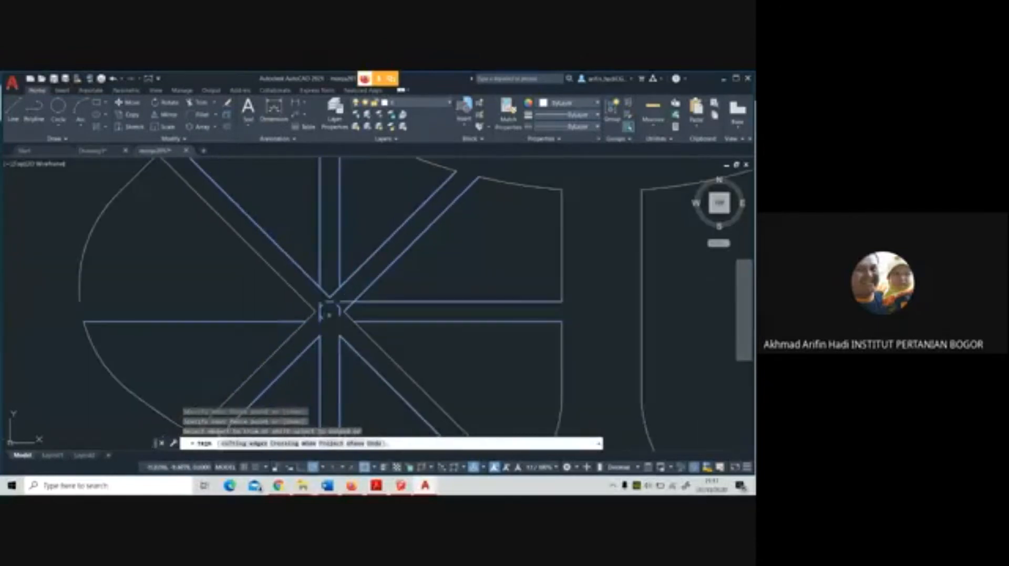
Draw the missing upper line of the west path from the outline's open end and shorten its inner end to the northwest path line
{"action": "left_click", "coordinate": [13, 110]}
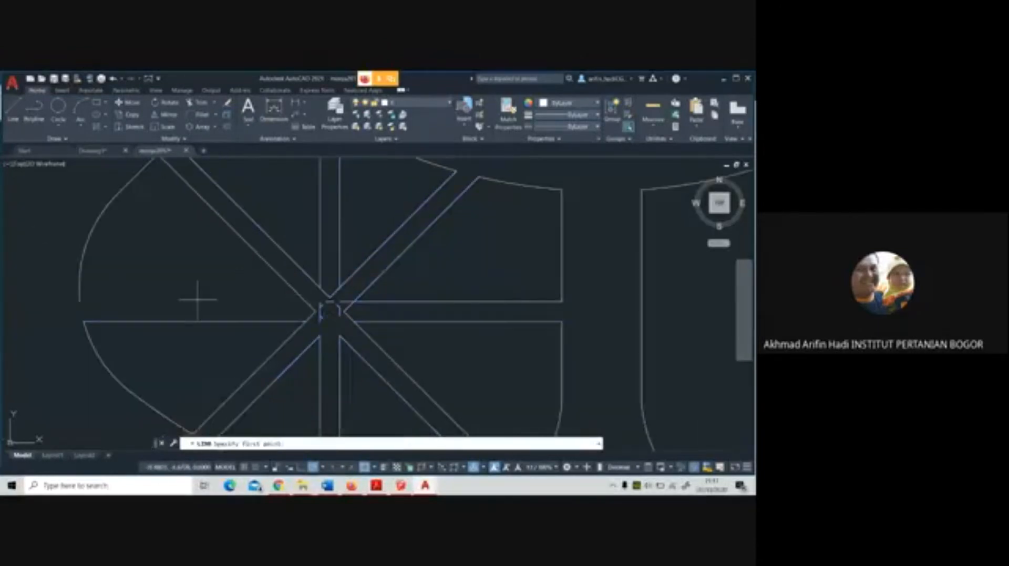
{"action": "left_click", "coordinate": [80, 300]}
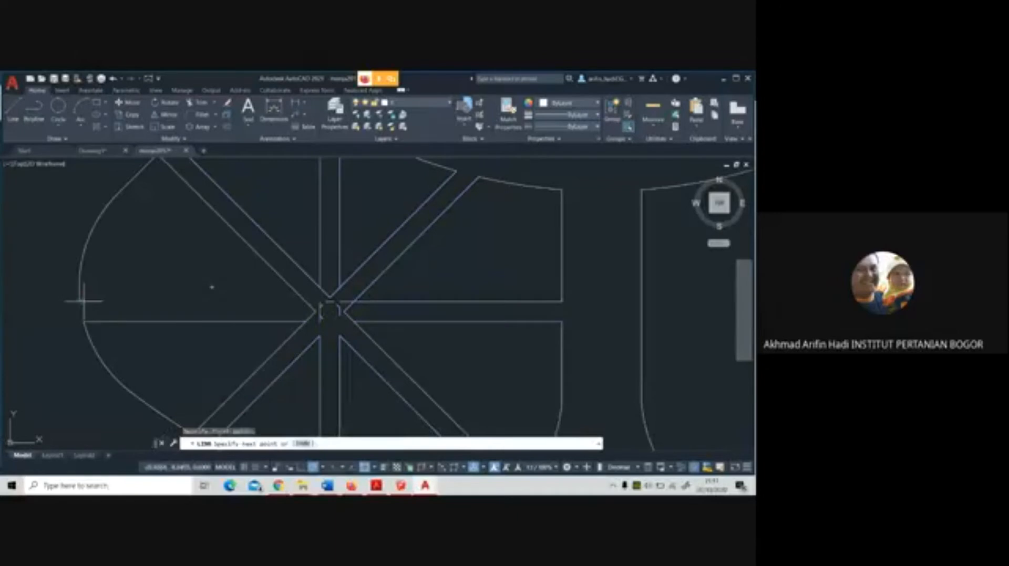
{"action": "left_click", "coordinate": [326, 301]}
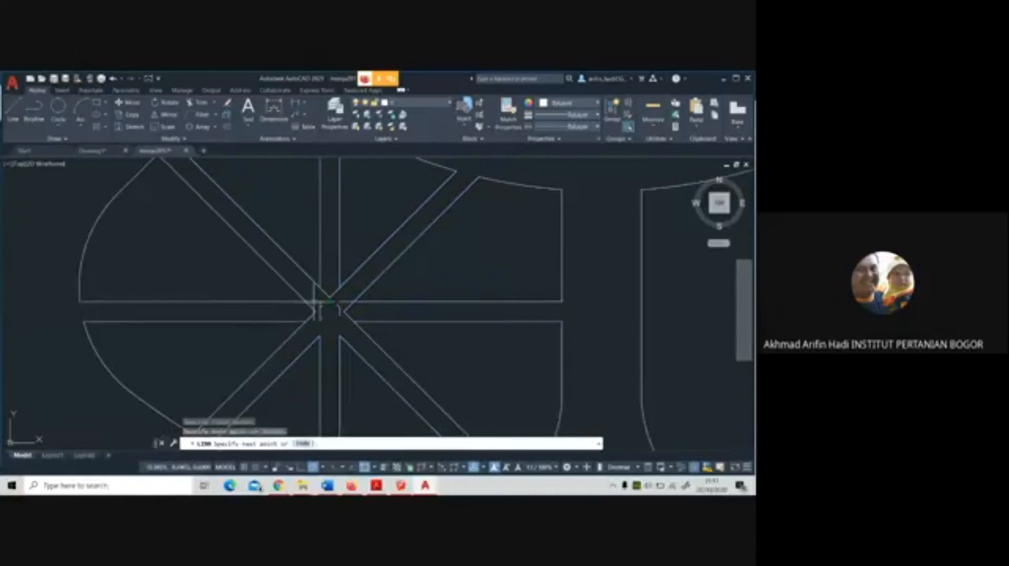
{"action": "key", "text": "Escape"}
{"action": "left_click", "coordinate": [318, 302]}
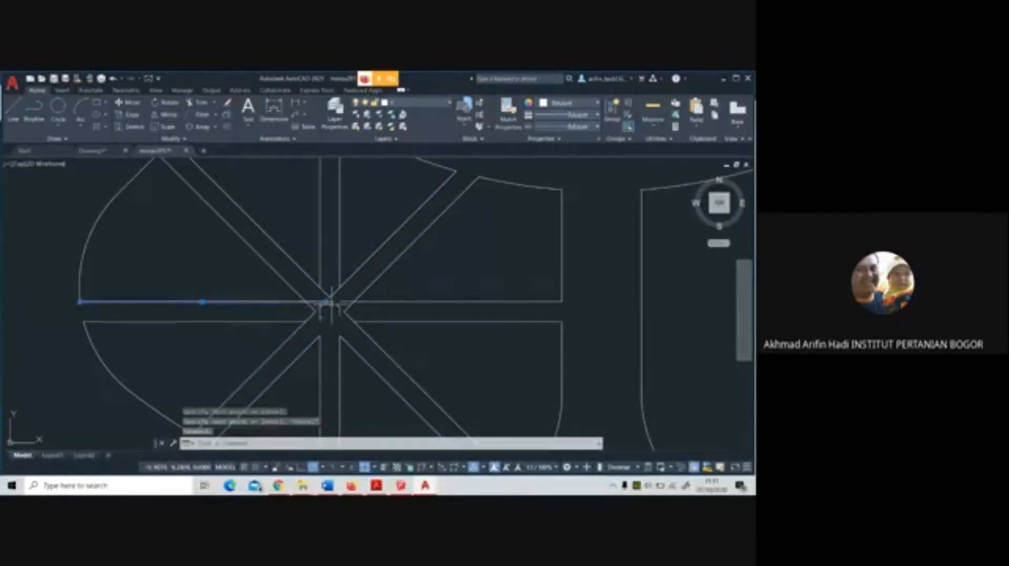
{"action": "left_click", "coordinate": [325, 302]}
{"action": "left_click", "coordinate": [306, 302]}
{"action": "key", "text": "Escape"}
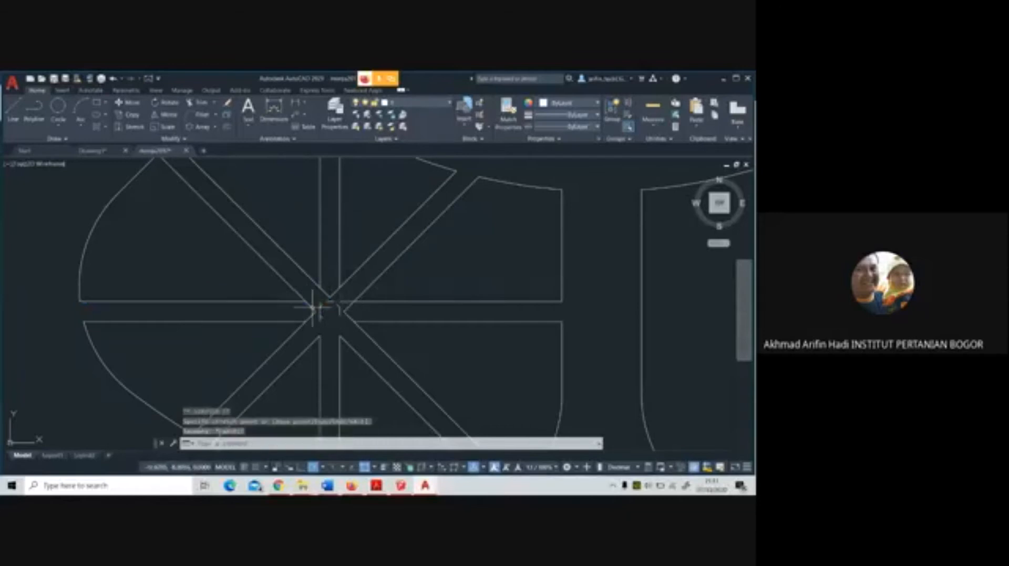
Pull the inner ends of the lower northwest and upper southwest path lines back to the ends of the west path lines
{"action": "left_click", "coordinate": [313, 309]}
{"action": "left_click", "coordinate": [316, 312]}
{"action": "left_click", "coordinate": [306, 303]}
{"action": "left_click", "coordinate": [310, 315]}
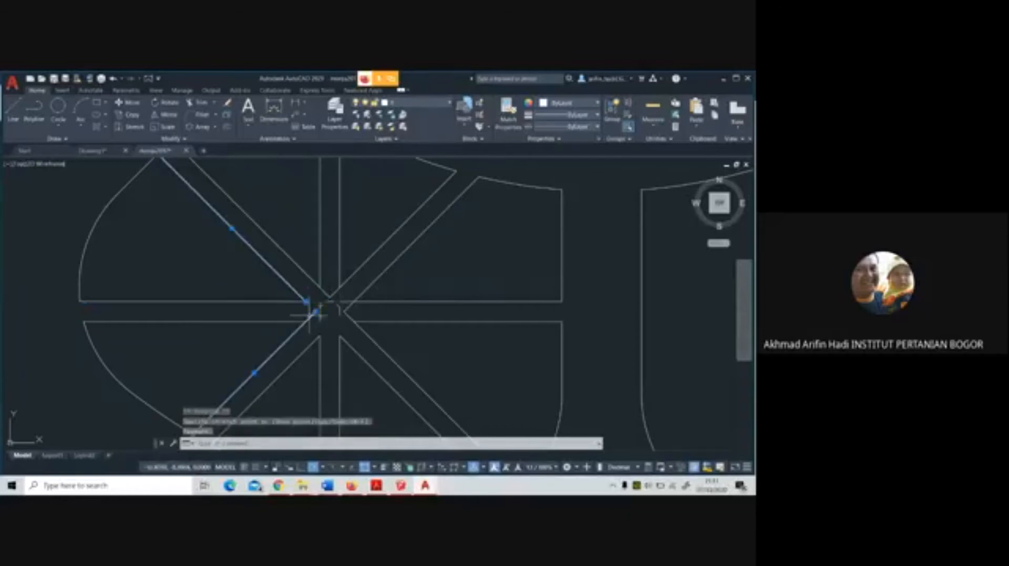
{"action": "left_click", "coordinate": [306, 322]}
{"action": "key", "text": "Escape"}
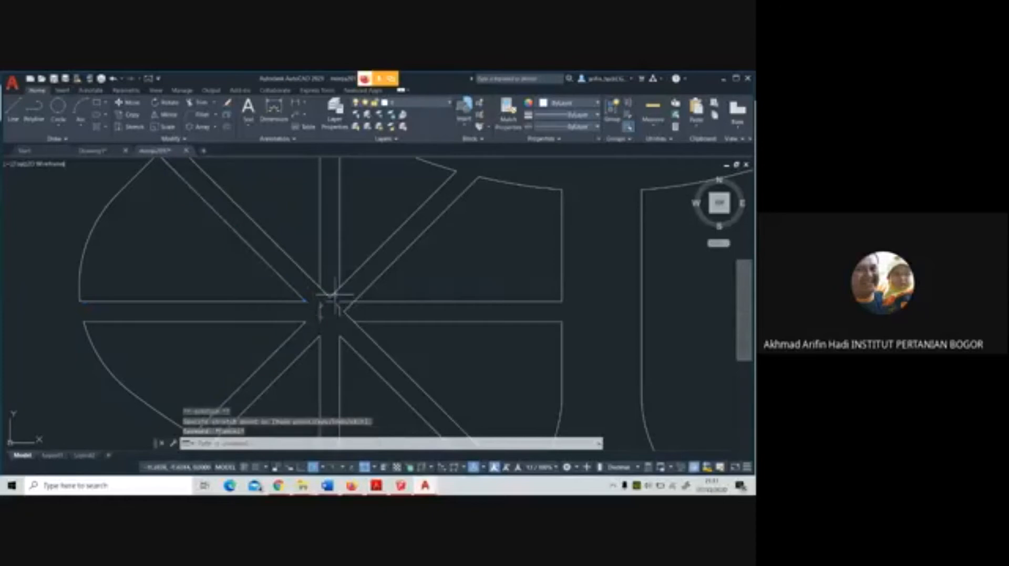
Pull the inner ends of the upper northeast and upper northwest path lines back to the ends of the north path lines
{"action": "left_click", "coordinate": [331, 297]}
{"action": "left_click", "coordinate": [330, 298]}
{"action": "left_click", "coordinate": [340, 287]}
{"action": "left_click", "coordinate": [327, 296]}
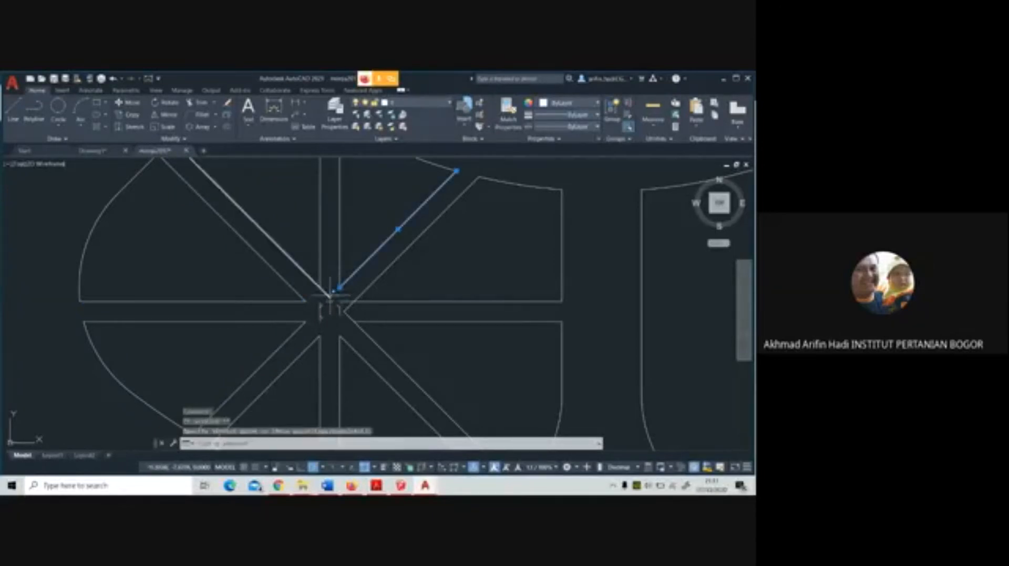
{"action": "left_click", "coordinate": [330, 298]}
{"action": "left_click", "coordinate": [321, 288]}
{"action": "key", "text": "Escape"}
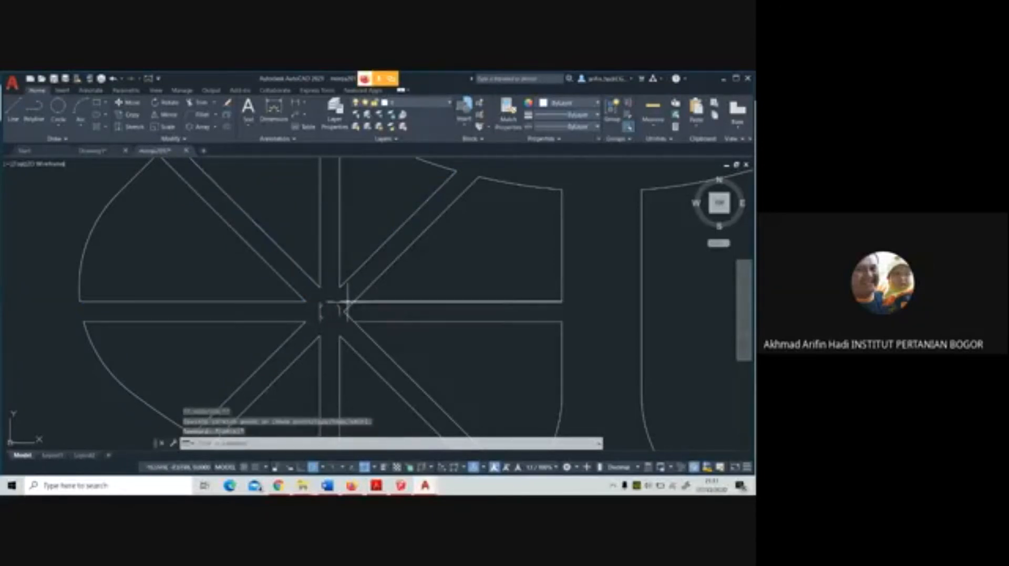
Shorten the lower northeast, upper southeast and upper east path lines so they meet at the corners of the east segments
{"action": "left_click", "coordinate": [347, 305]}
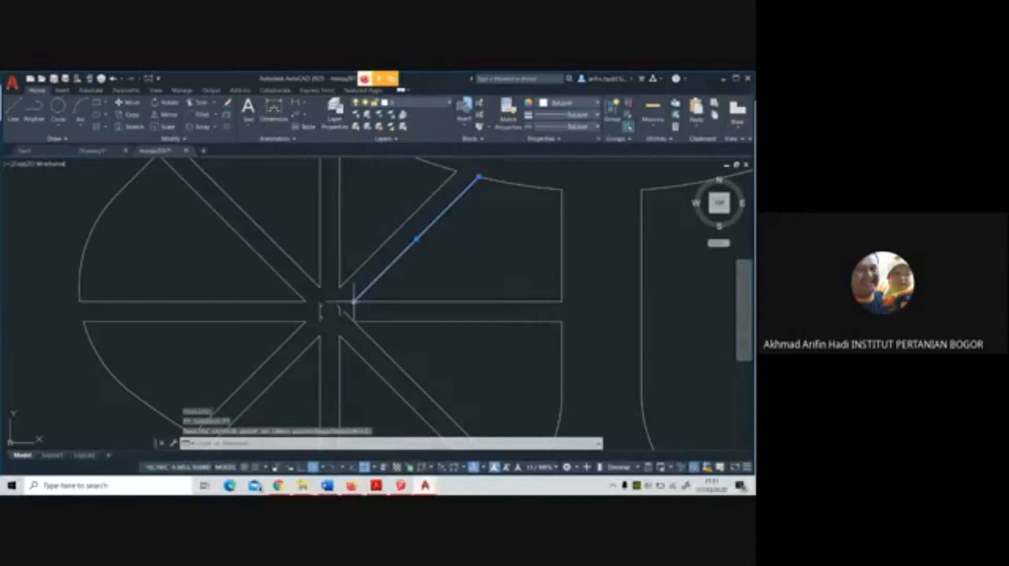
{"action": "left_click", "coordinate": [356, 323]}
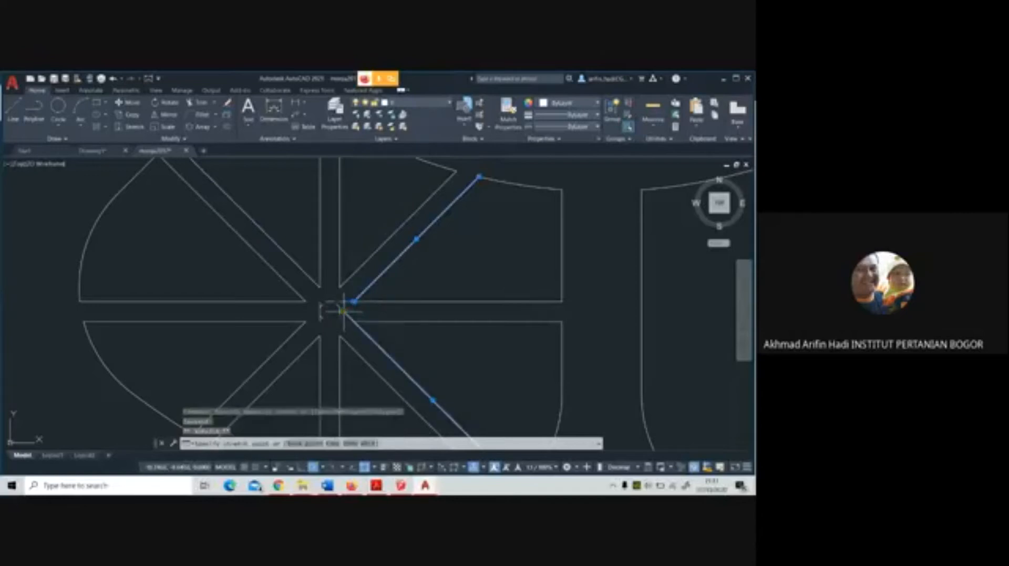
{"action": "key", "text": "Escape"}
{"action": "left_click", "coordinate": [348, 302]}
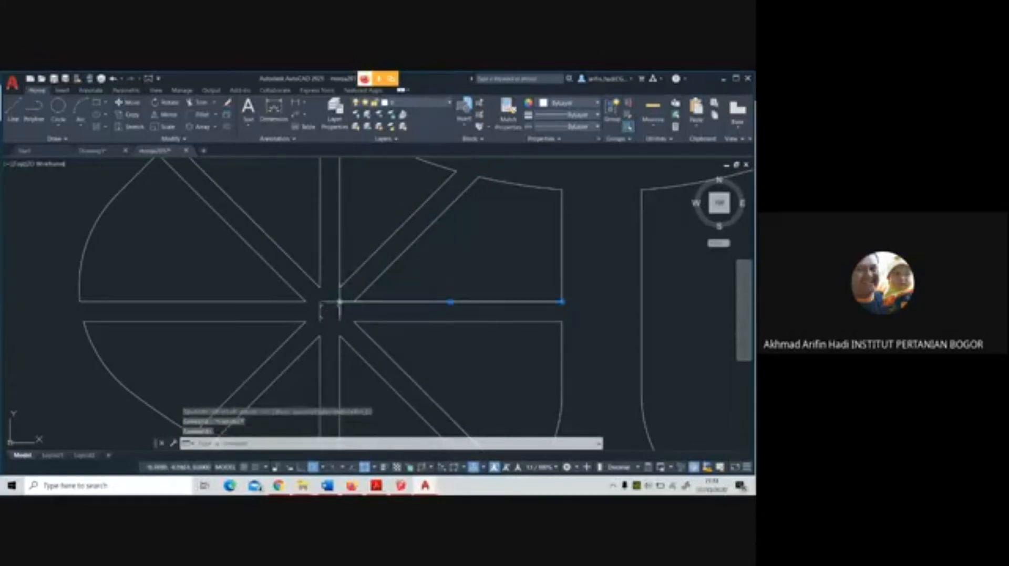
{"action": "left_click", "coordinate": [339, 302]}
{"action": "left_click", "coordinate": [354, 302]}
{"action": "key", "text": "Escape"}
Delete the leftover line fragments inside the crossing at the panel's centre
{"action": "left_click", "coordinate": [344, 320]}
{"action": "left_click", "coordinate": [309, 296]}
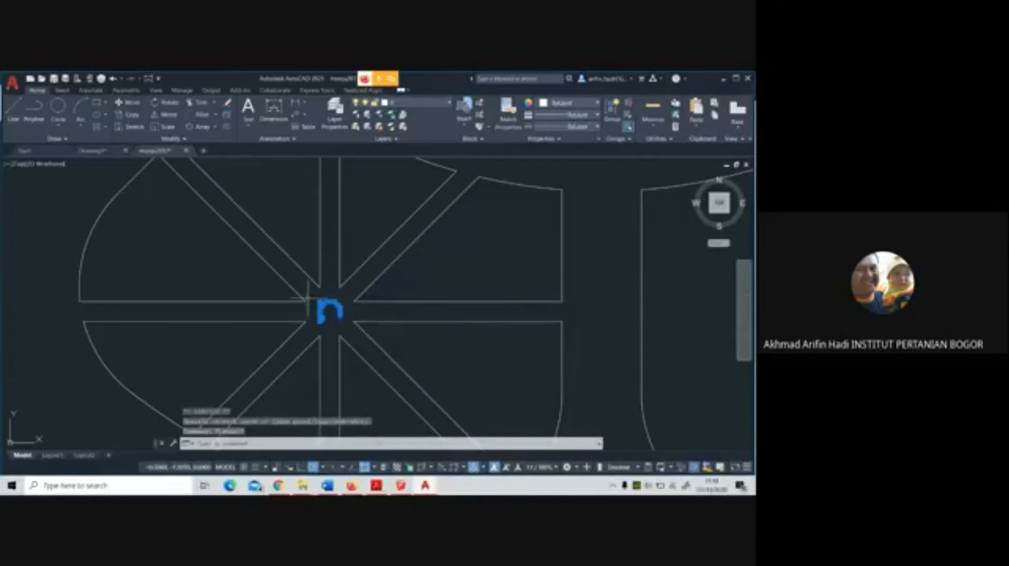
{"action": "key", "text": "Delete"}
{"action": "scroll", "coordinate": [361, 315], "scroll_direction": "down", "scroll_amount": 4}
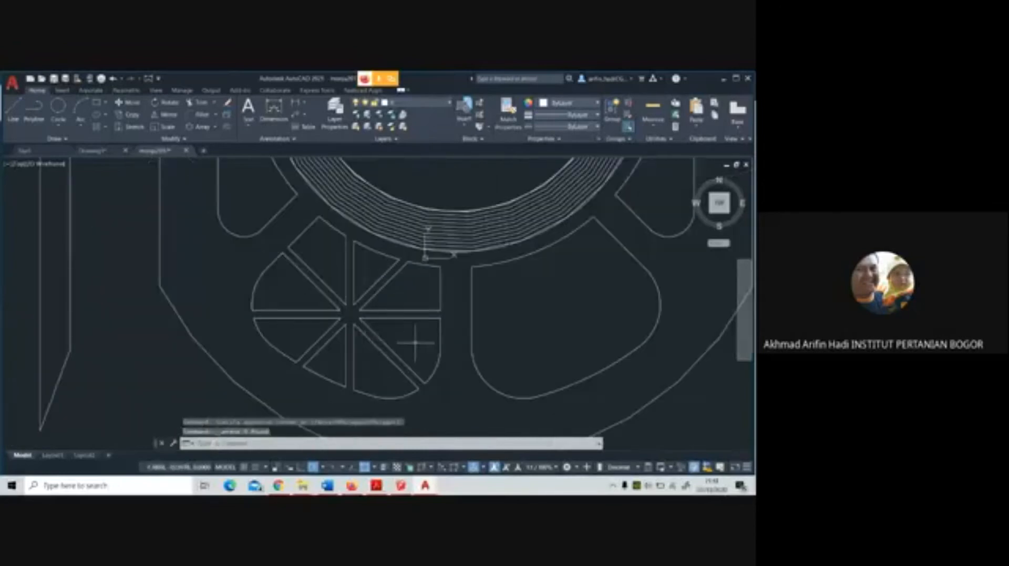
{"action": "scroll", "coordinate": [417, 284], "scroll_direction": "down", "scroll_amount": 3}
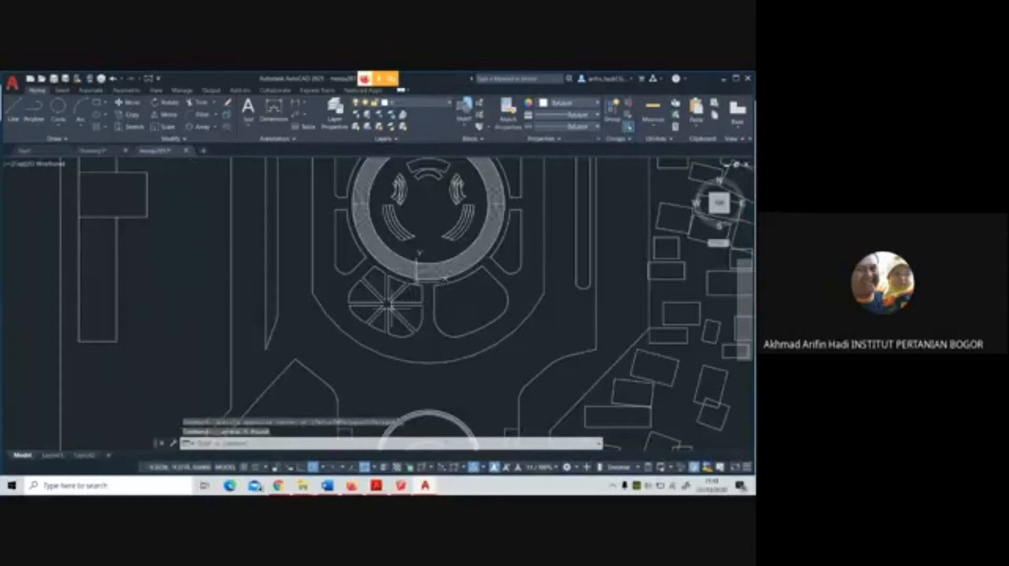
{"action": "scroll", "coordinate": [391, 307], "scroll_direction": "down", "scroll_amount": 2}
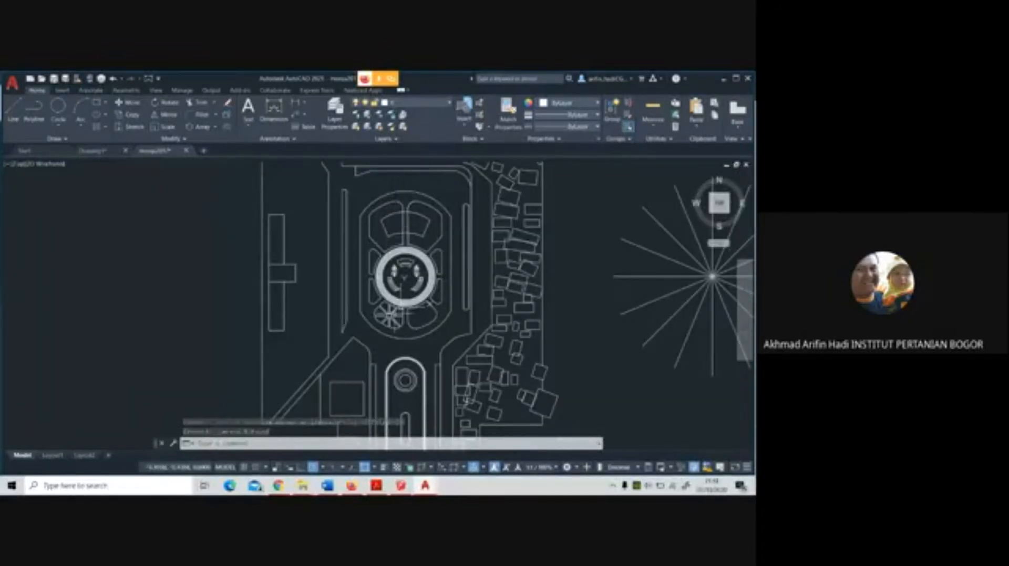
Set the Fillet radius to 2 and round all three corners of the north-northeast segment
{"action": "scroll", "coordinate": [395, 311], "scroll_direction": "up", "scroll_amount": 5}
{"action": "scroll", "coordinate": [395, 293], "scroll_direction": "up", "scroll_amount": 2}
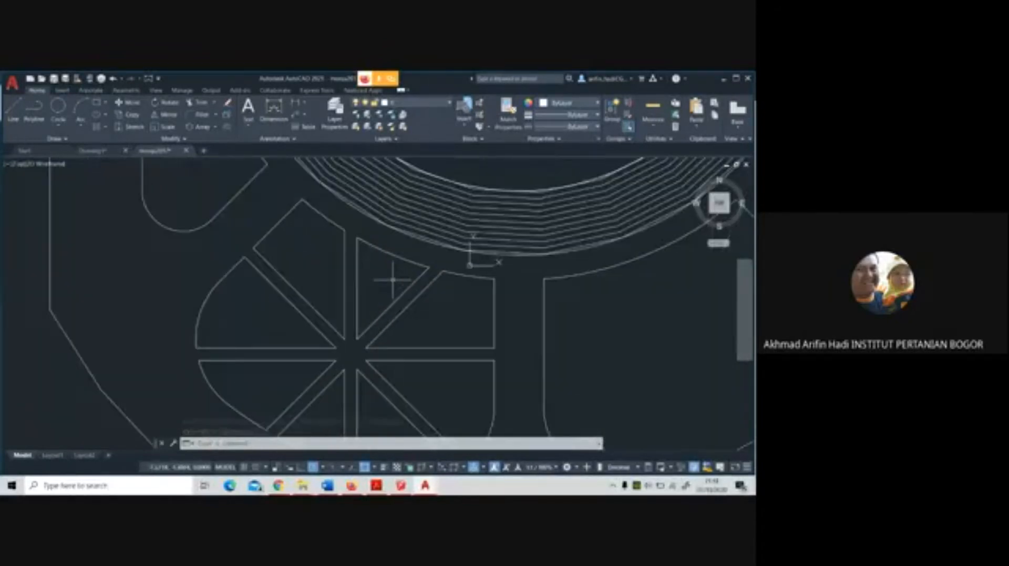
{"action": "left_click", "coordinate": [198, 115]}
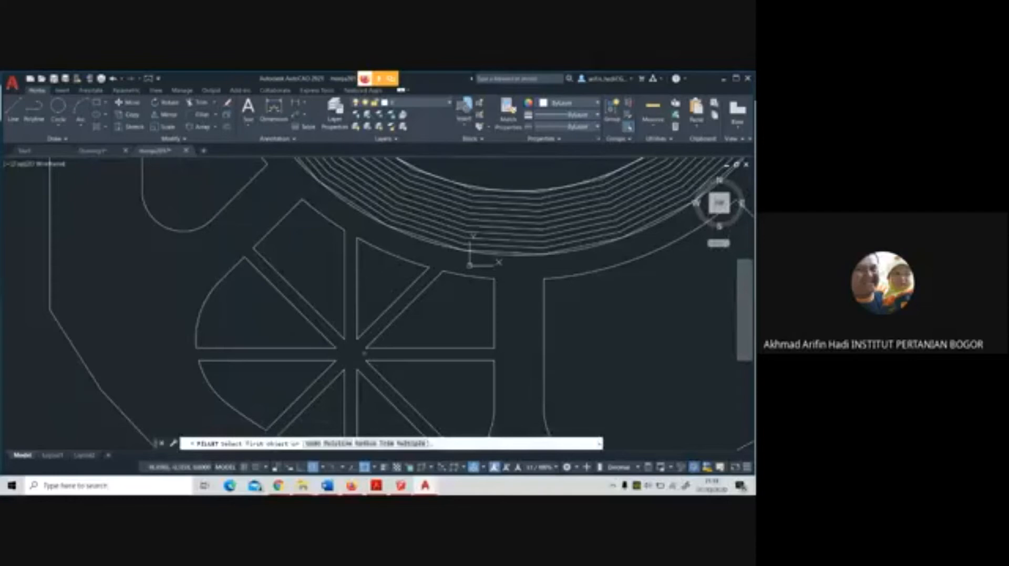
{"action": "left_click", "coordinate": [368, 444]}
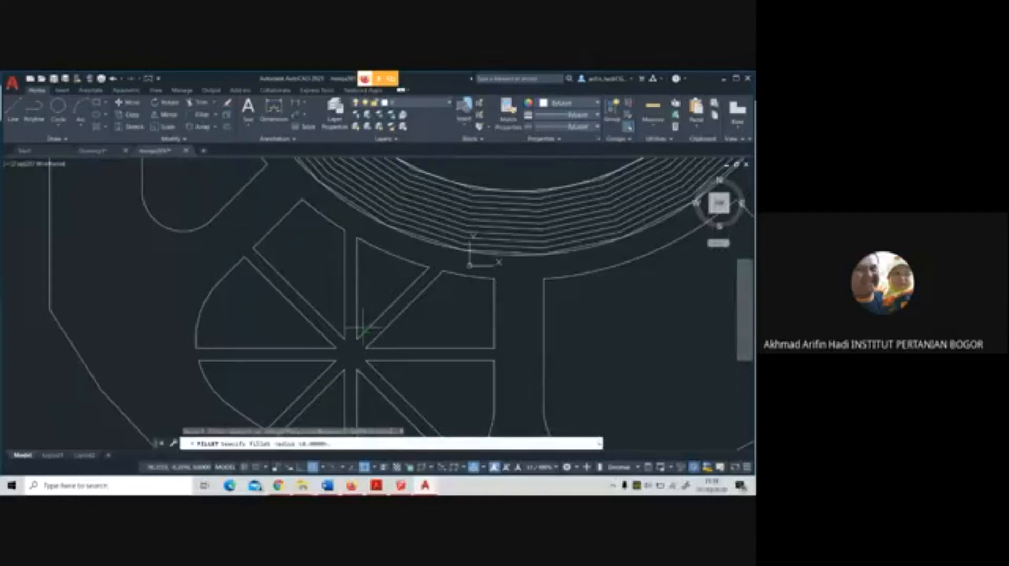
{"action": "left_click", "coordinate": [360, 237]}
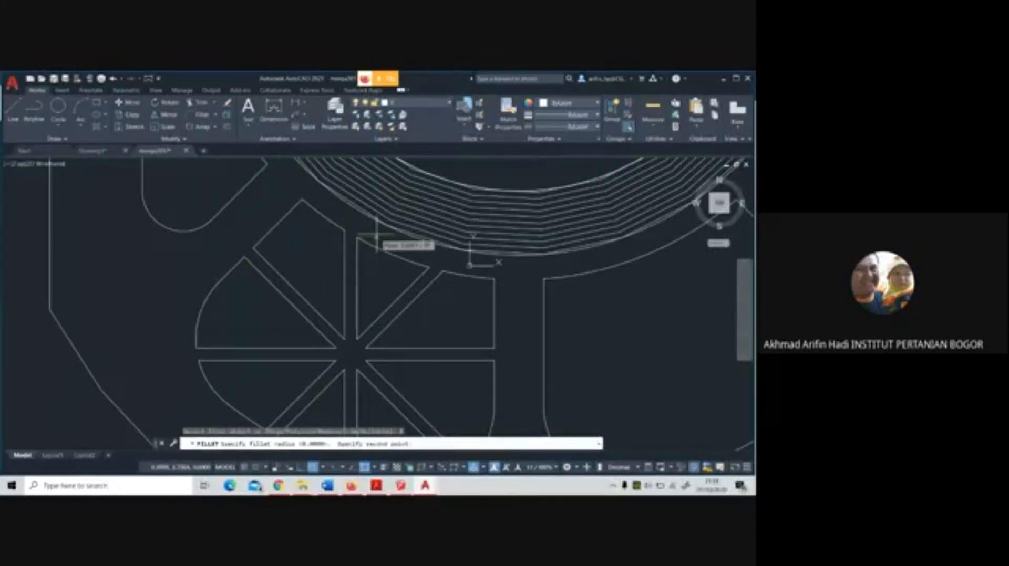
{"action": "left_click", "coordinate": [376, 236]}
{"action": "left_click", "coordinate": [356, 252]}
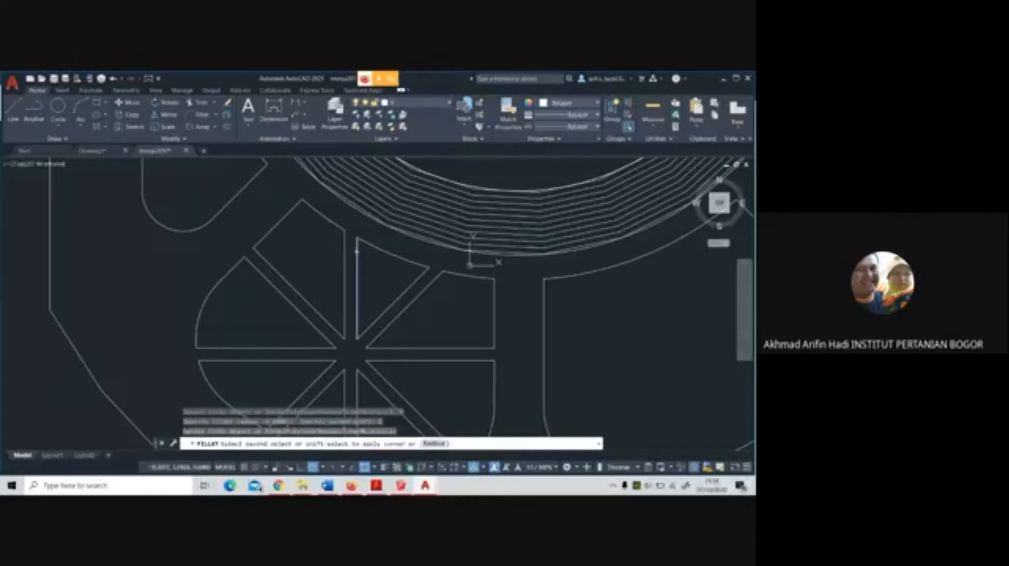
{"action": "left_click", "coordinate": [416, 263]}
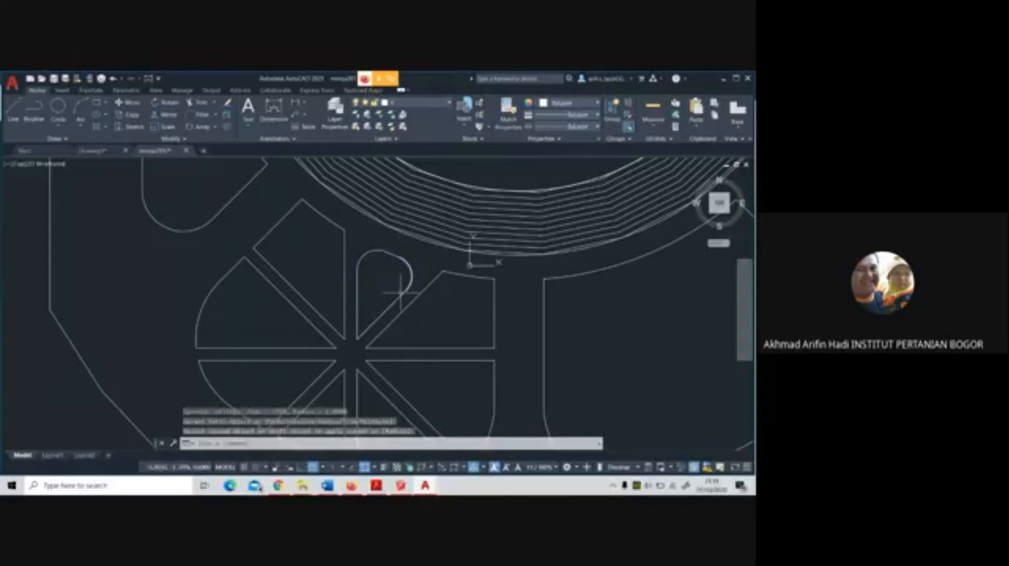
{"action": "key", "text": "Return"}
{"action": "left_click", "coordinate": [358, 324]}
{"action": "left_click", "coordinate": [373, 341]}
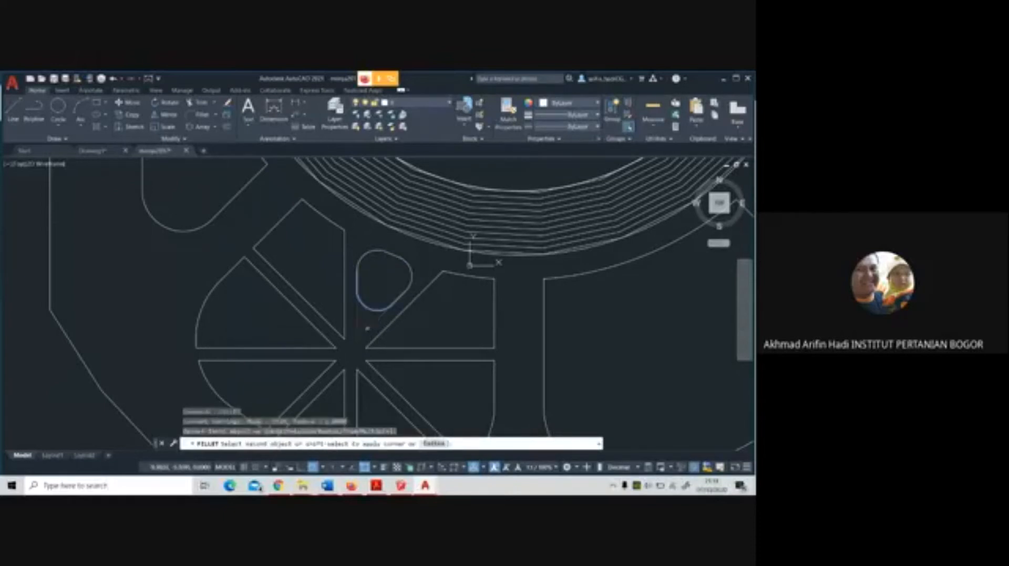
Fillet the upper-left corner, the inner tip and the lower-right corner of the east-northeast segment with the same radius
{"action": "key", "text": "Return"}
{"action": "left_click", "coordinate": [434, 281]}
{"action": "left_click", "coordinate": [455, 274]}
{"action": "key", "text": "Return"}
{"action": "left_click", "coordinate": [495, 290]}
{"action": "key", "text": "Return"}
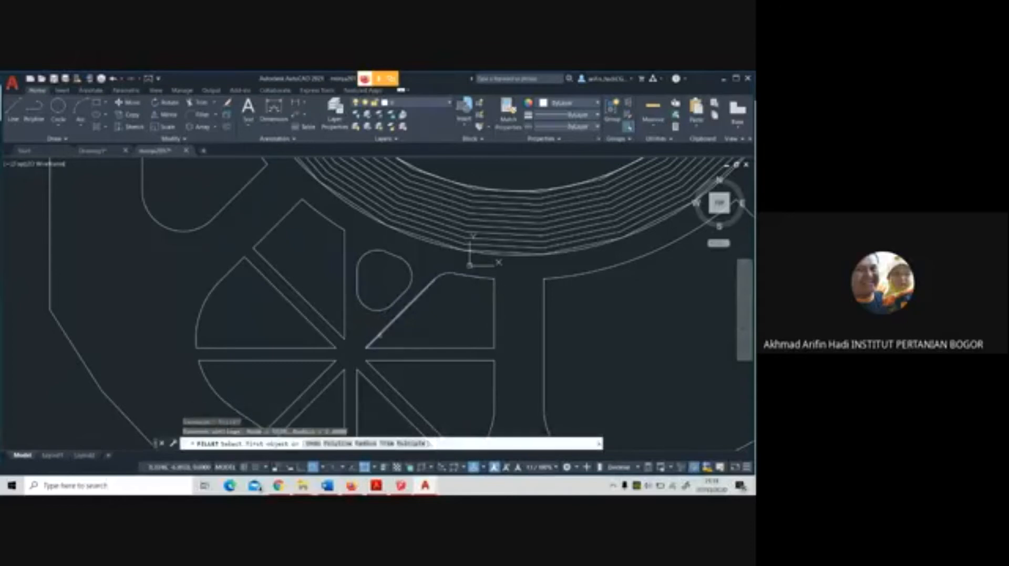
{"action": "left_click", "coordinate": [375, 339]}
{"action": "left_click", "coordinate": [415, 348]}
{"action": "key", "text": "Return"}
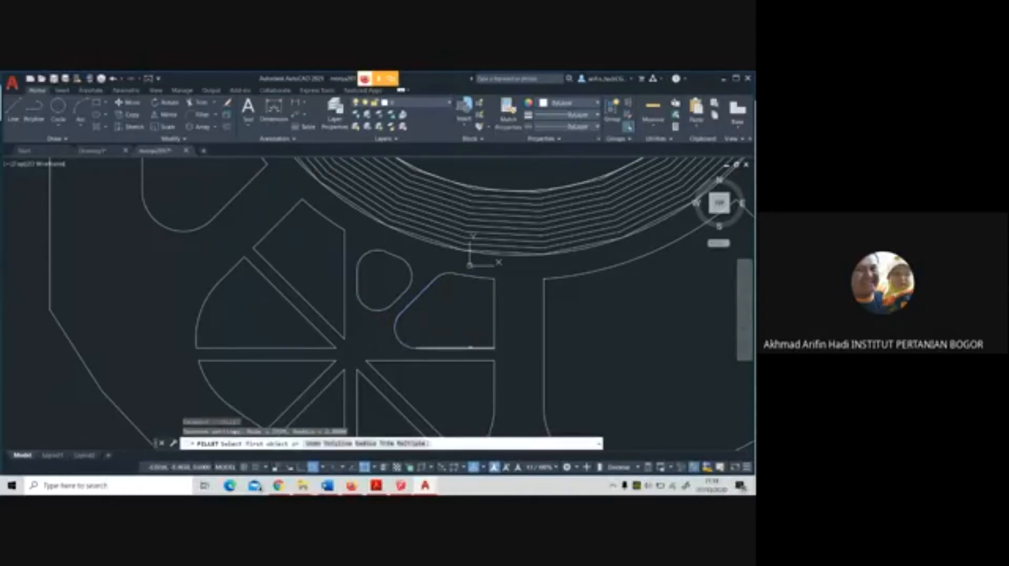
{"action": "left_click", "coordinate": [470, 349]}
{"action": "left_click", "coordinate": [493, 333]}
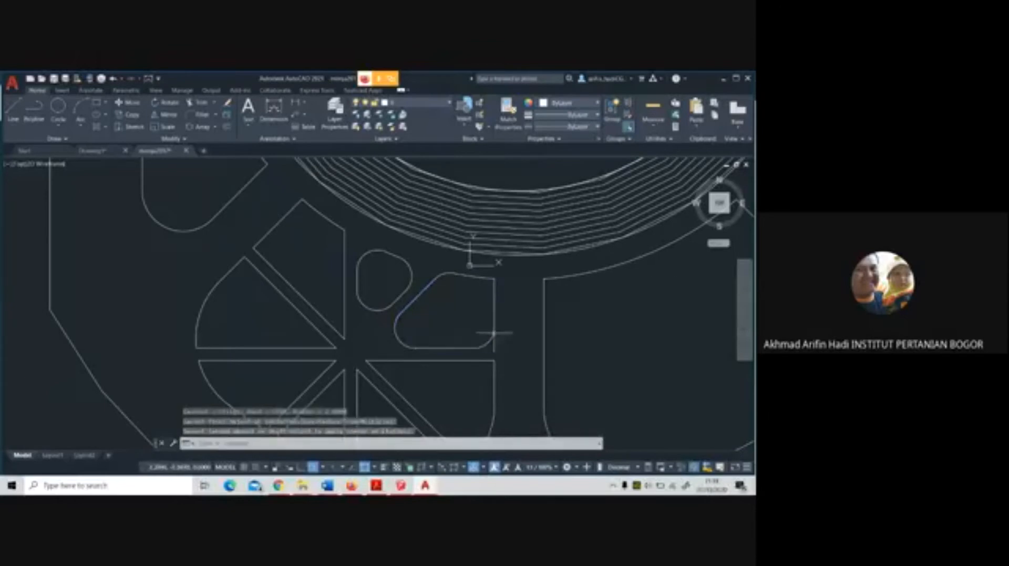
Fillet the inner tip, the lower corner and the upper-right corner of the east-southeast segment
{"action": "key", "text": "Return"}
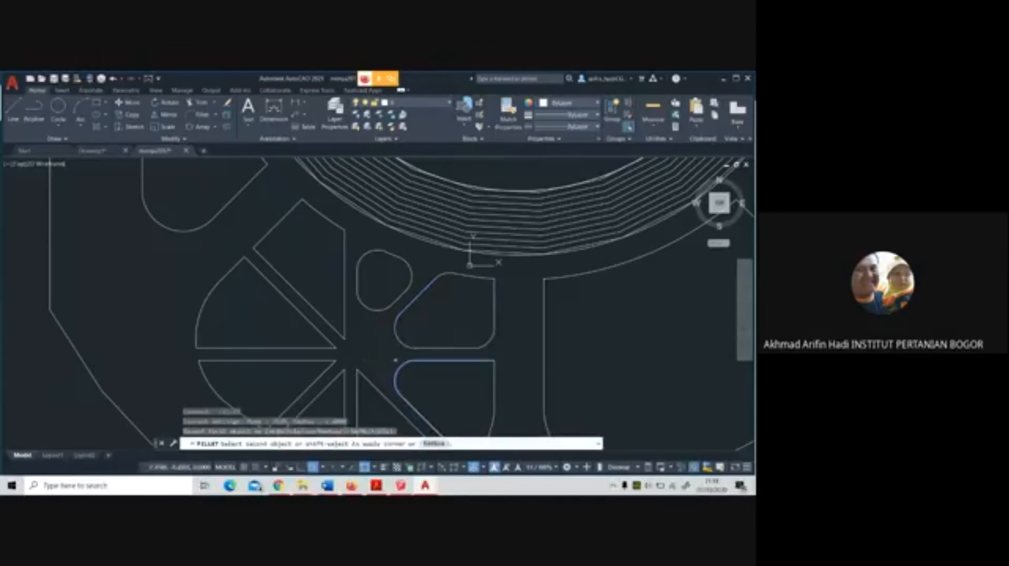
{"action": "key", "text": "Escape"}
{"action": "scroll", "coordinate": [394, 347], "scroll_direction": "down", "scroll_amount": 4}
{"action": "middle_click_drag", "start_coordinate": [413, 333], "coordinate": [433, 284]}
{"action": "scroll", "coordinate": [432, 287], "scroll_direction": "up", "scroll_amount": 2}
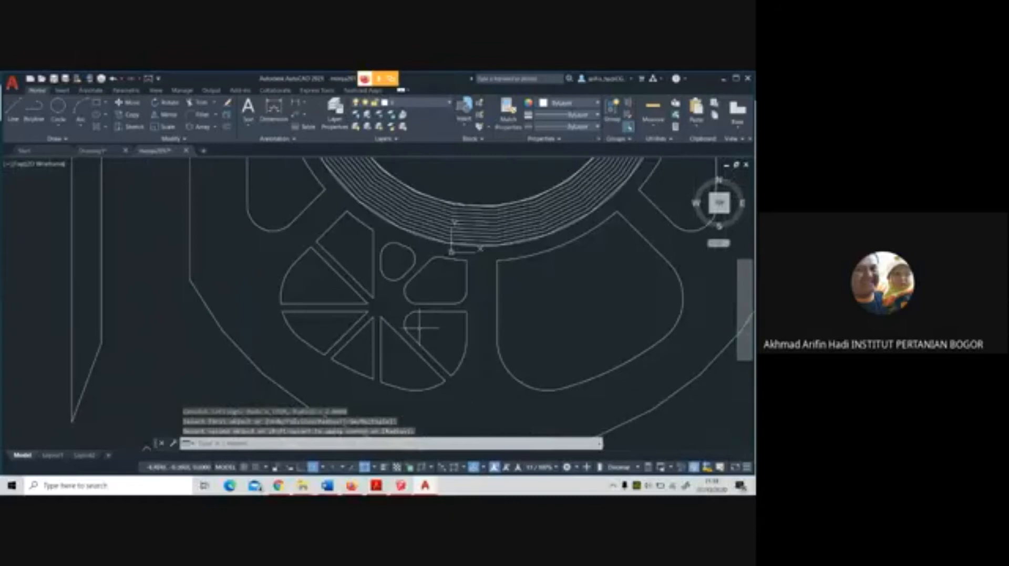
{"action": "key", "text": "Return"}
{"action": "left_click", "coordinate": [443, 369]}
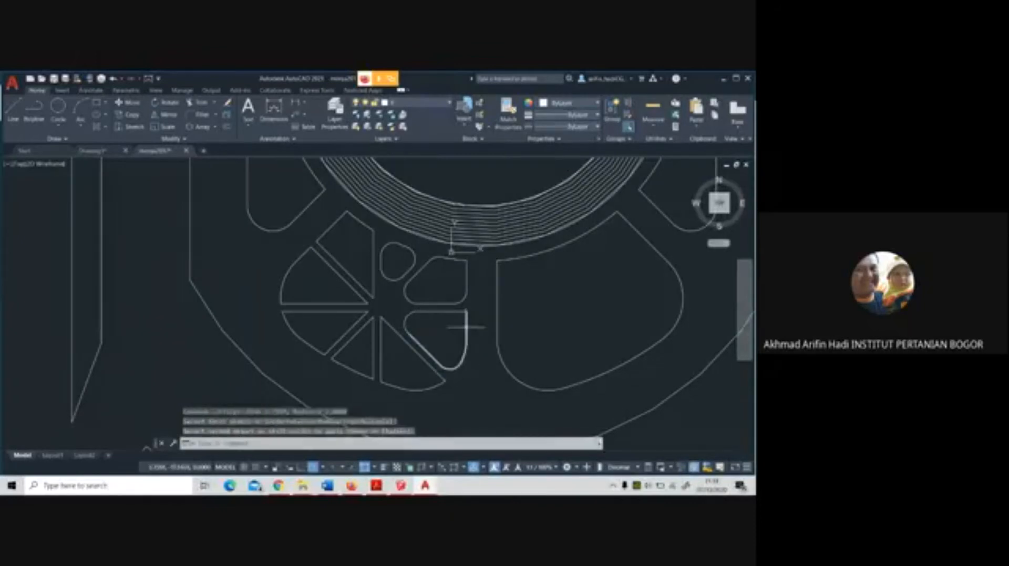
{"action": "left_click", "coordinate": [464, 331]}
{"action": "key", "text": "Return"}
{"action": "left_click", "coordinate": [463, 316]}
{"action": "left_click", "coordinate": [461, 313]}
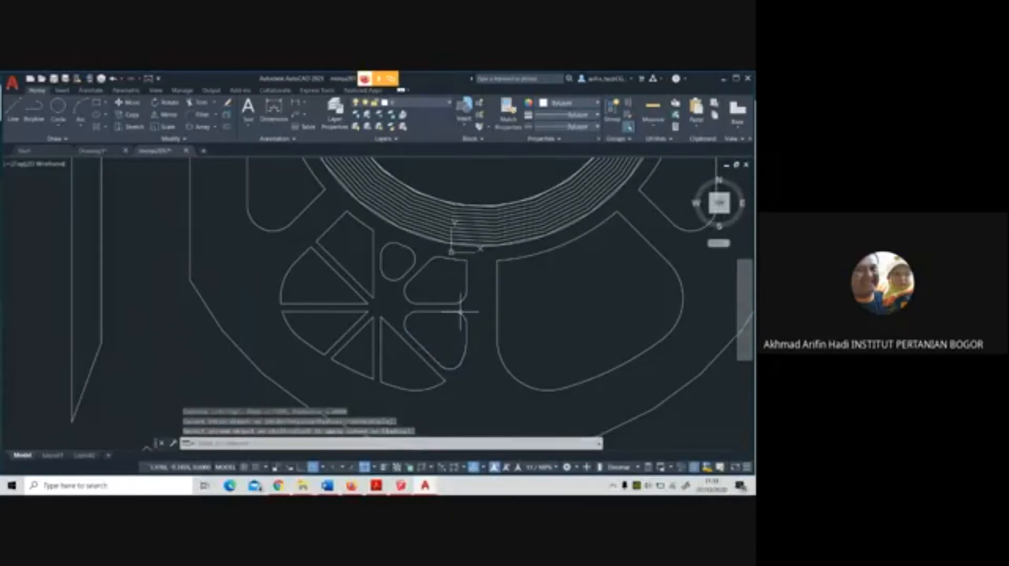
Try to fillet the remaining sharp upper-right corner of the east-northeast segment
{"action": "key", "text": "Return"}
{"action": "left_click", "coordinate": [466, 267]}
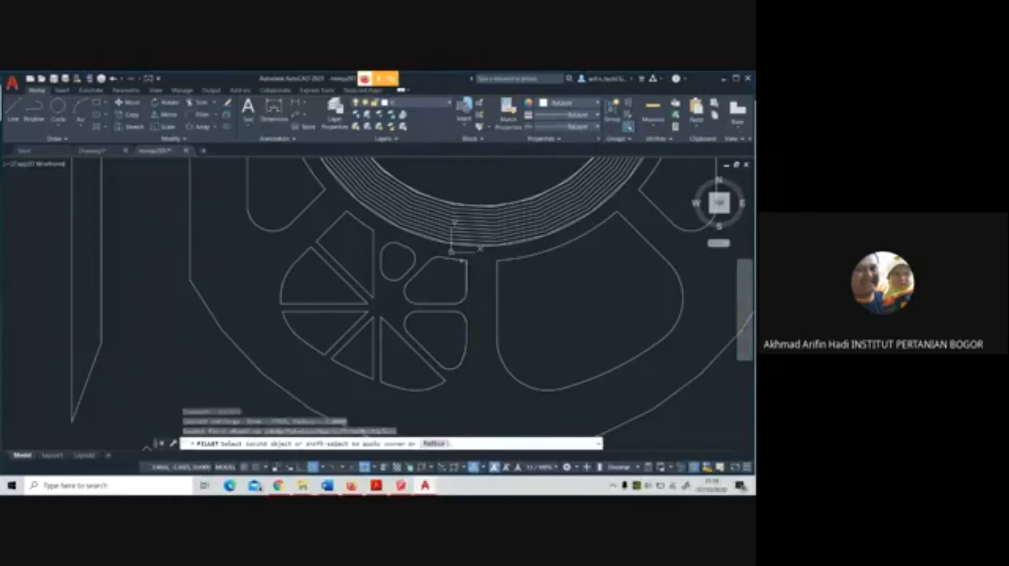
{"action": "left_click", "coordinate": [460, 260]}
{"action": "left_click", "coordinate": [456, 260]}
Fillet the inner tip, the lower-left corner and the right corner of the south-southeast segment
{"action": "key", "text": "Return"}
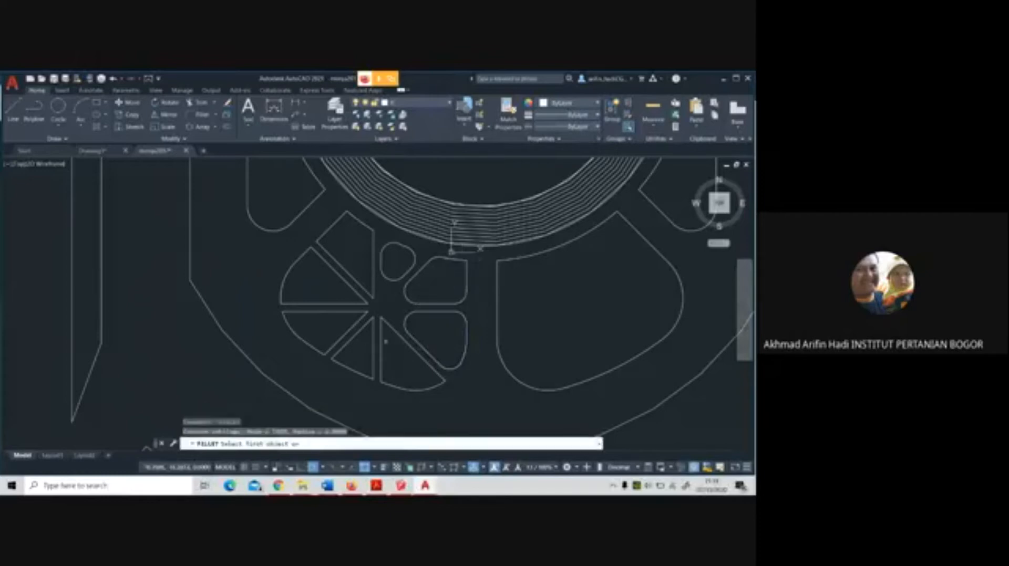
{"action": "left_click", "coordinate": [381, 342]}
{"action": "left_click", "coordinate": [390, 327]}
{"action": "key", "text": "Return"}
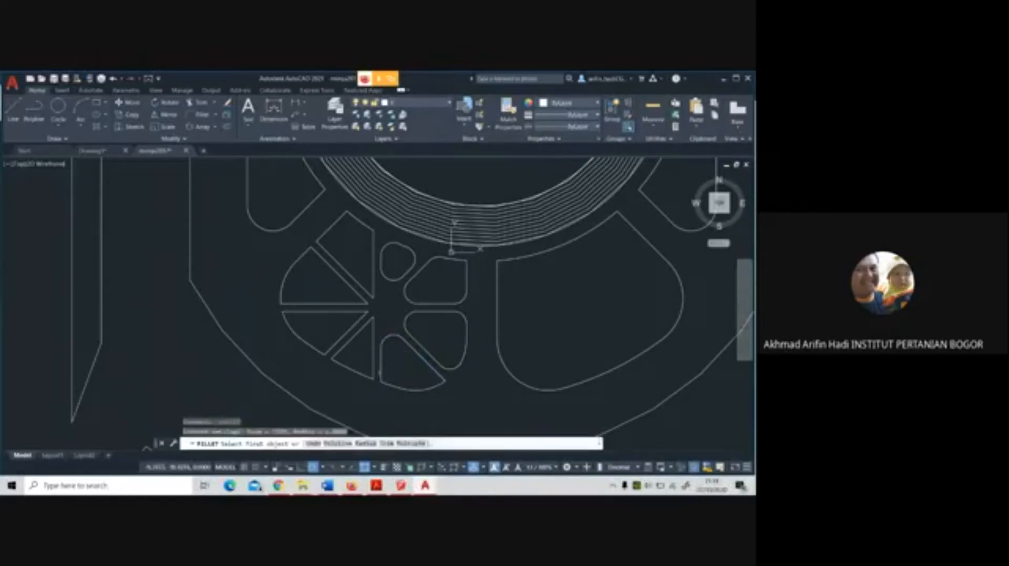
{"action": "left_click", "coordinate": [382, 373]}
{"action": "left_click", "coordinate": [385, 385]}
{"action": "key", "text": "Return"}
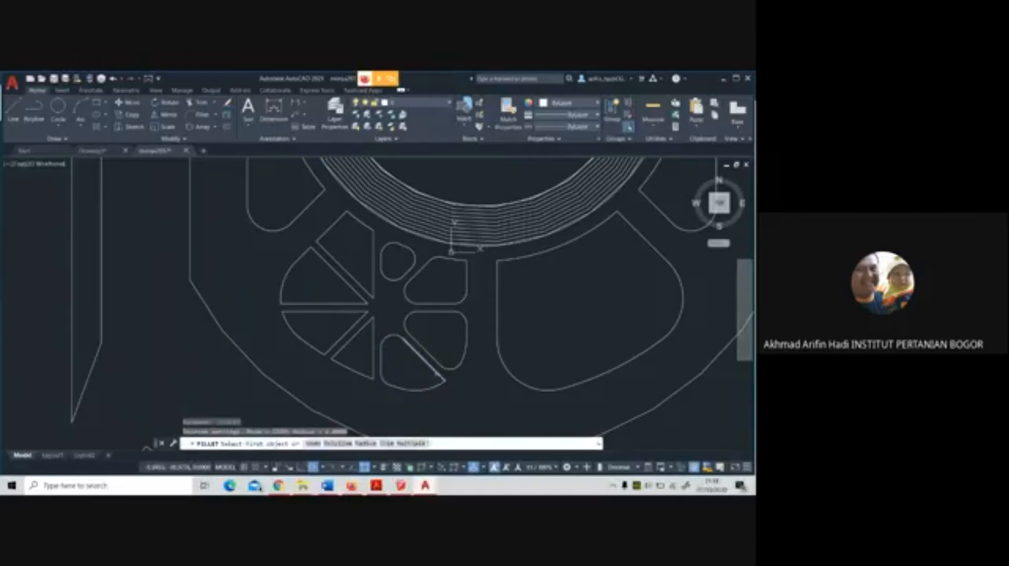
{"action": "left_click", "coordinate": [432, 369]}
{"action": "left_click", "coordinate": [437, 386]}
{"action": "key", "text": "Return"}
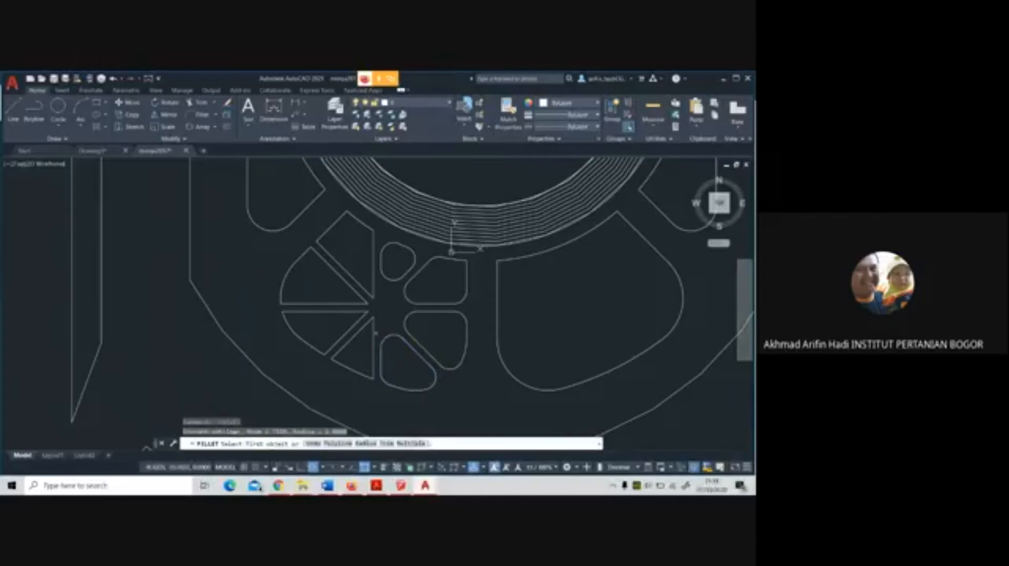
Fillet the inner tip, the lower-right corner and the lower-left corner of the south-southwest segment
{"action": "left_click", "coordinate": [374, 333]}
{"action": "left_click", "coordinate": [368, 375]}
{"action": "key", "text": "Return"}
{"action": "left_click", "coordinate": [367, 374]}
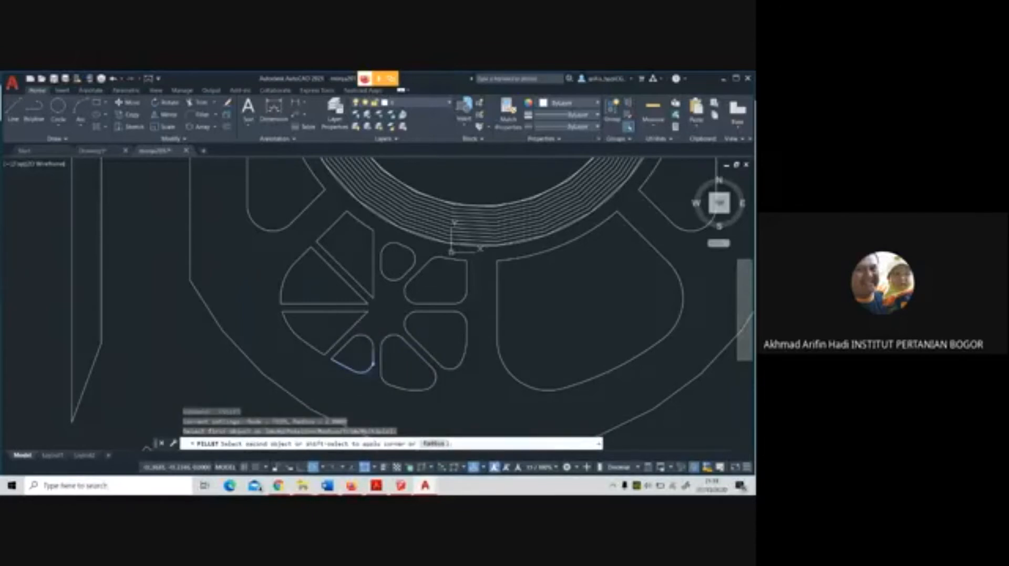
{"action": "left_click", "coordinate": [373, 364]}
{"action": "key", "text": "Return"}
{"action": "left_click", "coordinate": [337, 359]}
{"action": "left_click", "coordinate": [336, 361]}
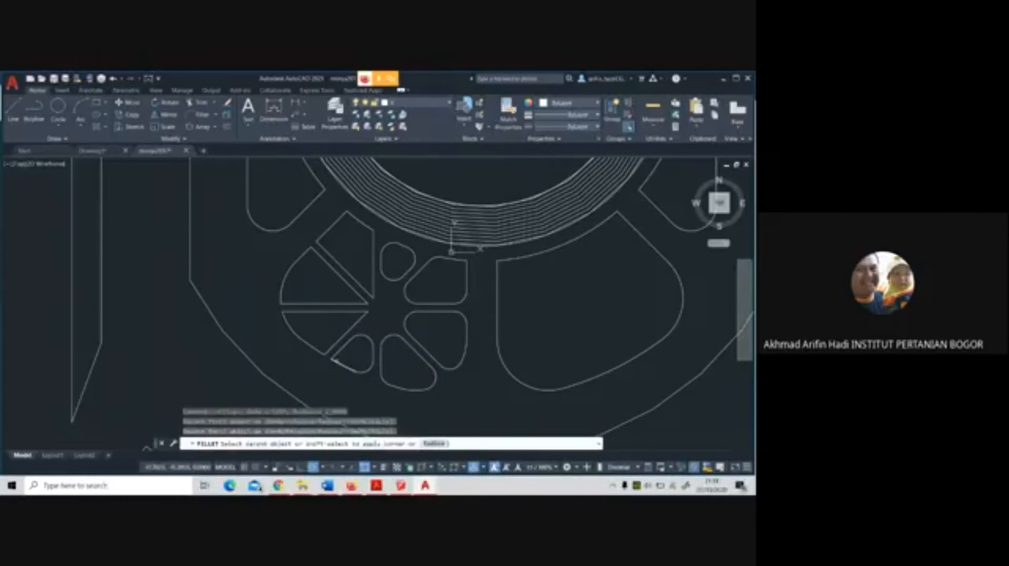
{"action": "left_click", "coordinate": [339, 353]}
Fillet the lower corner, the inner tip and the left corner of the west-southwest segment
{"action": "key", "text": "Return"}
{"action": "left_click", "coordinate": [331, 348]}
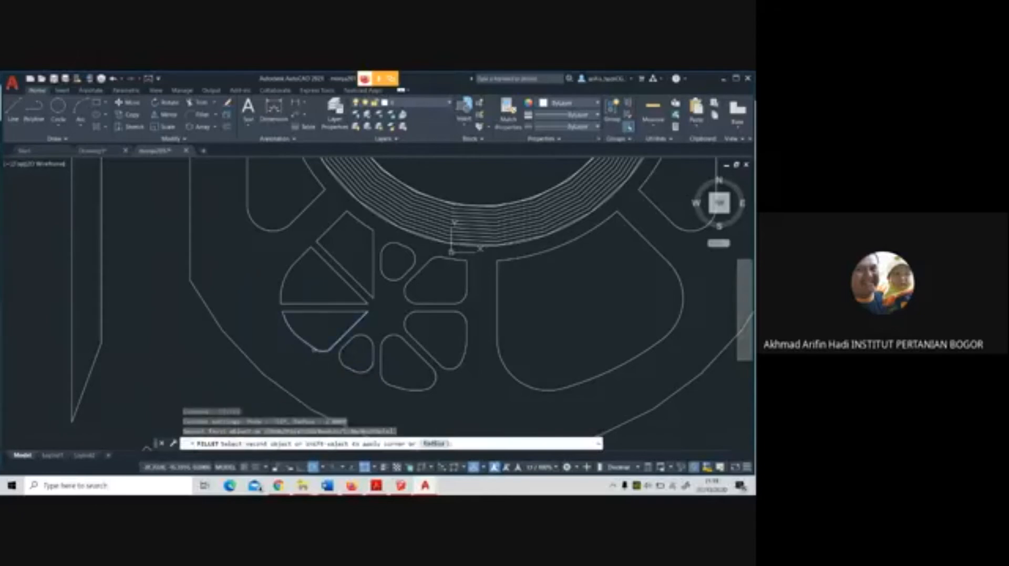
{"action": "left_click", "coordinate": [314, 350]}
{"action": "left_click", "coordinate": [314, 349]}
{"action": "key", "text": "Return"}
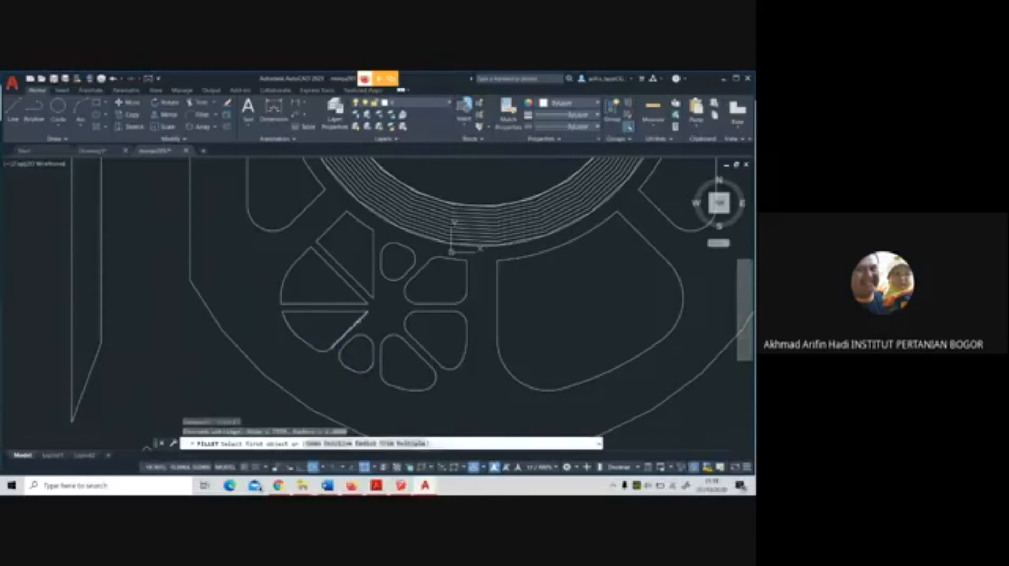
{"action": "left_click", "coordinate": [342, 337]}
{"action": "left_click", "coordinate": [343, 314]}
{"action": "key", "text": "Return"}
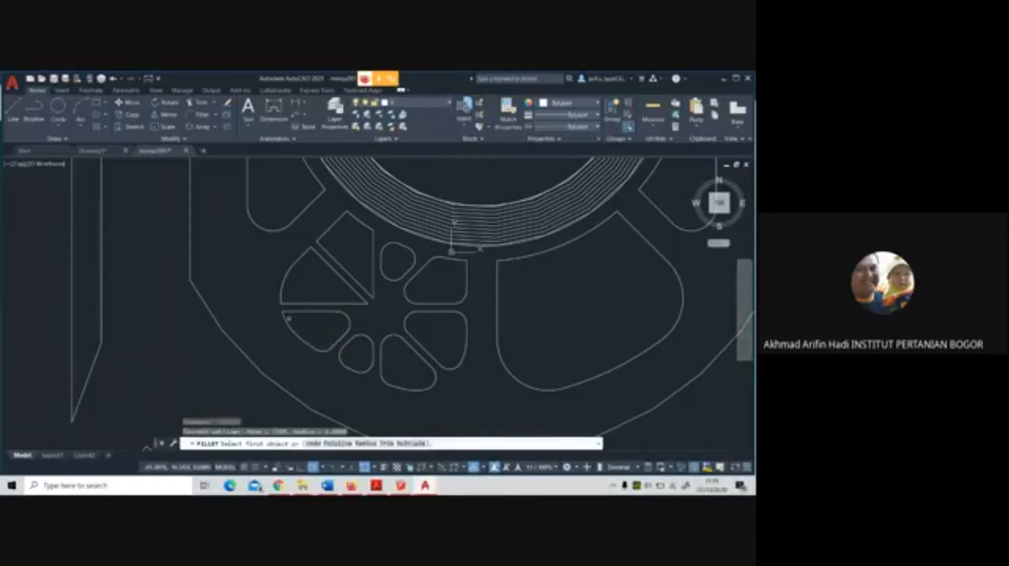
{"action": "left_click", "coordinate": [287, 318]}
{"action": "left_click", "coordinate": [292, 313]}
Fillet the lower-left corner, the upper corner and the inner tip of the west-northwest segment
{"action": "key", "text": "Return"}
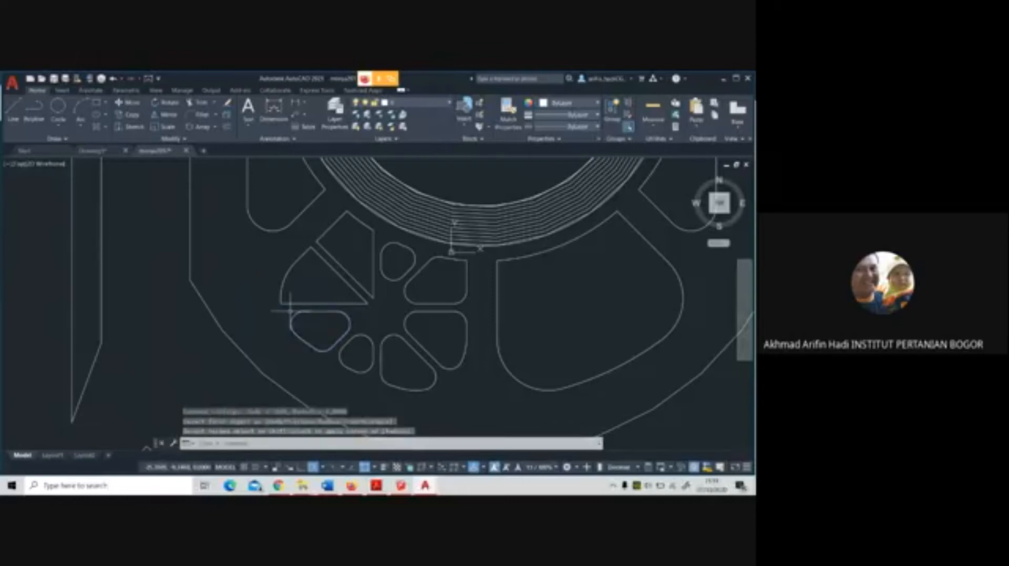
{"action": "left_click", "coordinate": [292, 304]}
{"action": "left_click", "coordinate": [280, 291]}
{"action": "key", "text": "Return"}
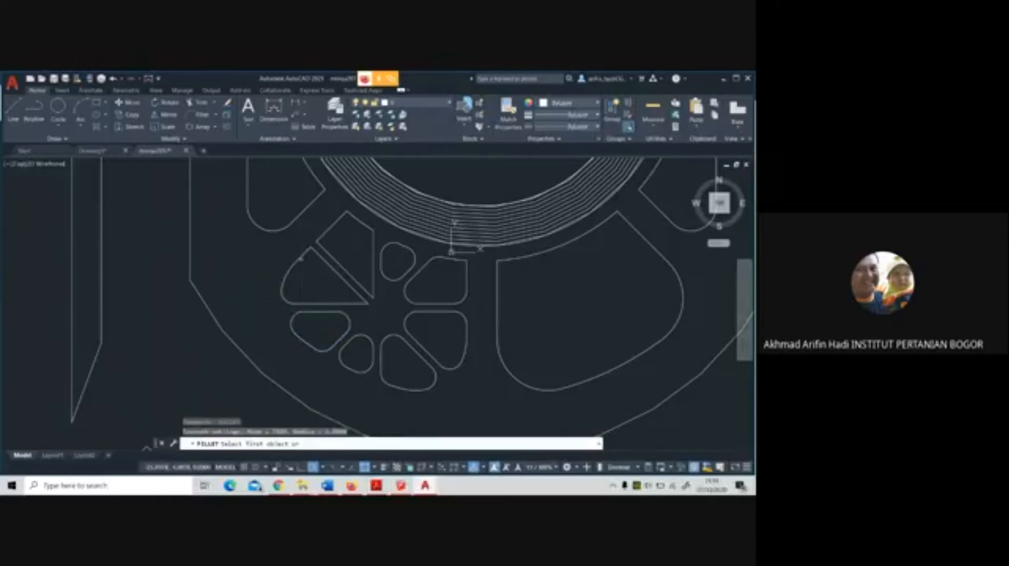
{"action": "left_click", "coordinate": [307, 253]}
{"action": "key", "text": "Return"}
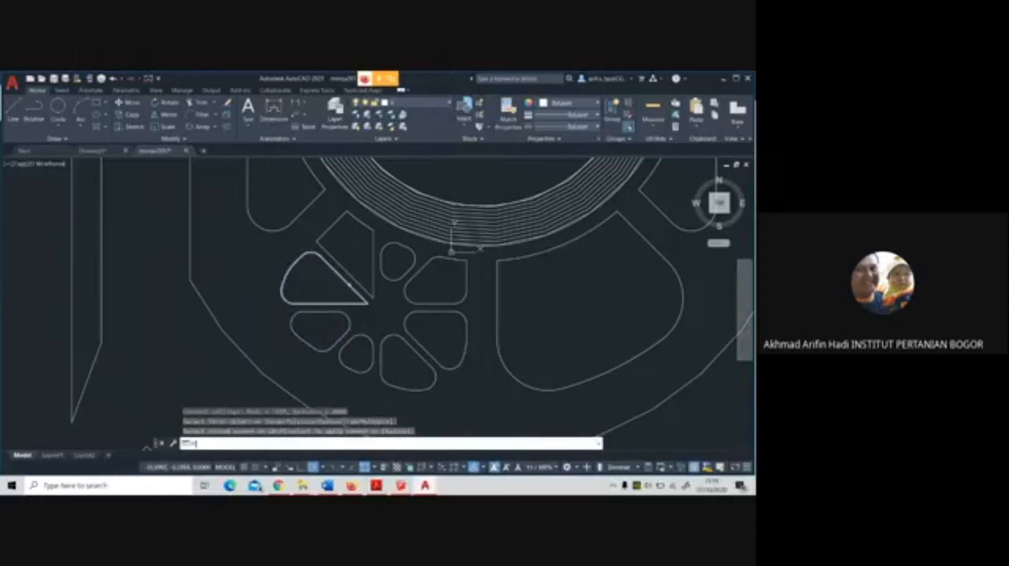
{"action": "left_click", "coordinate": [356, 292]}
{"action": "left_click", "coordinate": [354, 304]}
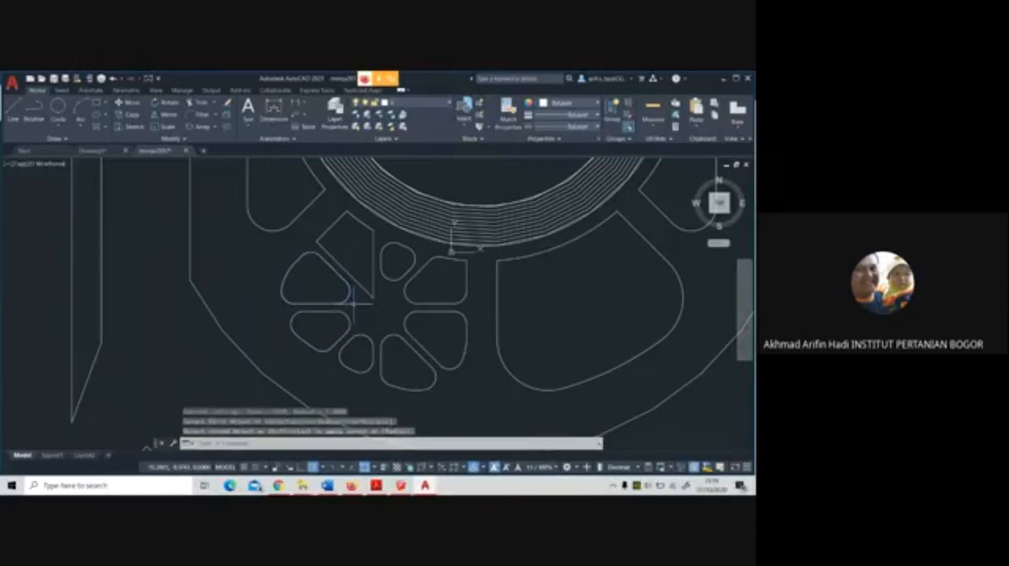
Fillet the inner tip and the left corner of the north-northwest segment
{"action": "key", "text": "Return"}
{"action": "left_click", "coordinate": [357, 286]}
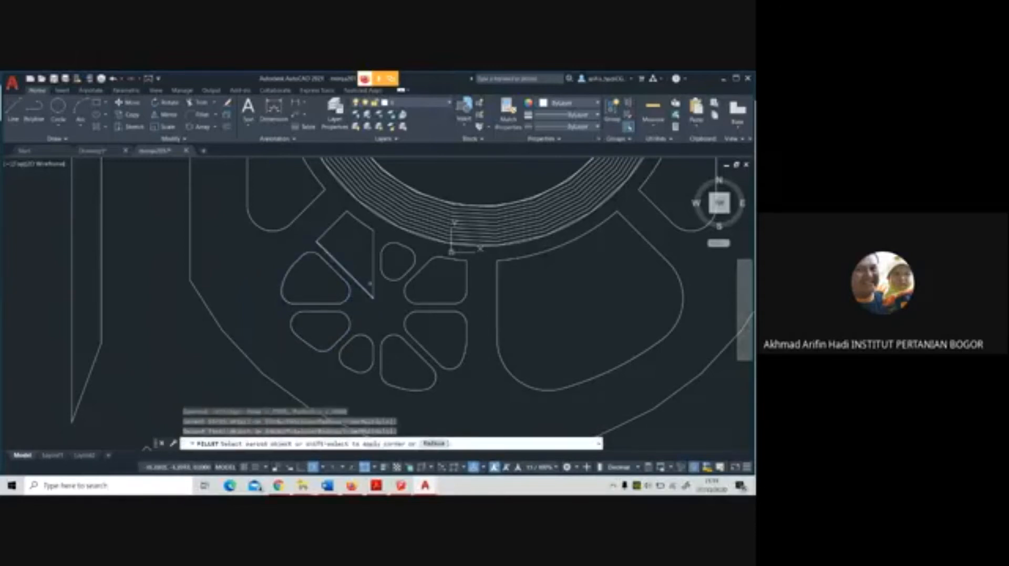
{"action": "left_click", "coordinate": [373, 279]}
{"action": "key", "text": "Return"}
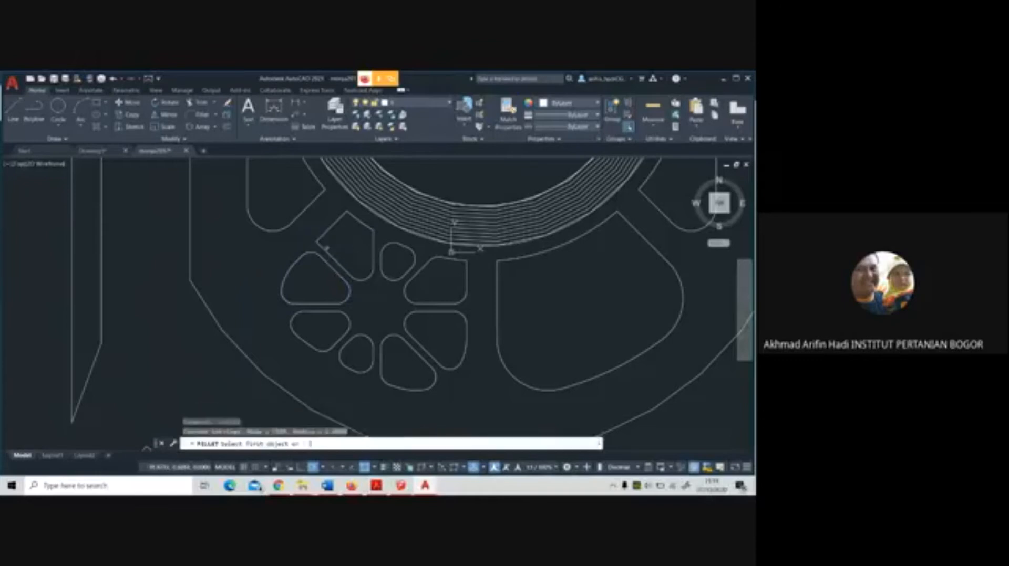
{"action": "left_click", "coordinate": [326, 248]}
{"action": "left_click", "coordinate": [353, 219]}
Try to fillet the sharp top and upper-right corners of the north-northwest segment
{"action": "key", "text": "Return"}
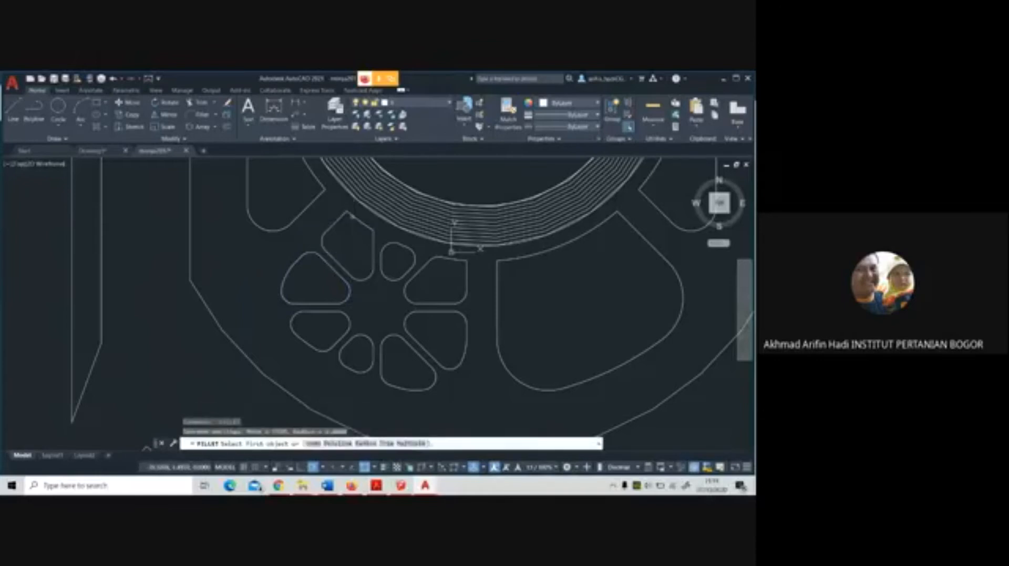
{"action": "left_click", "coordinate": [347, 212]}
{"action": "left_click", "coordinate": [340, 218]}
{"action": "key", "text": "Return"}
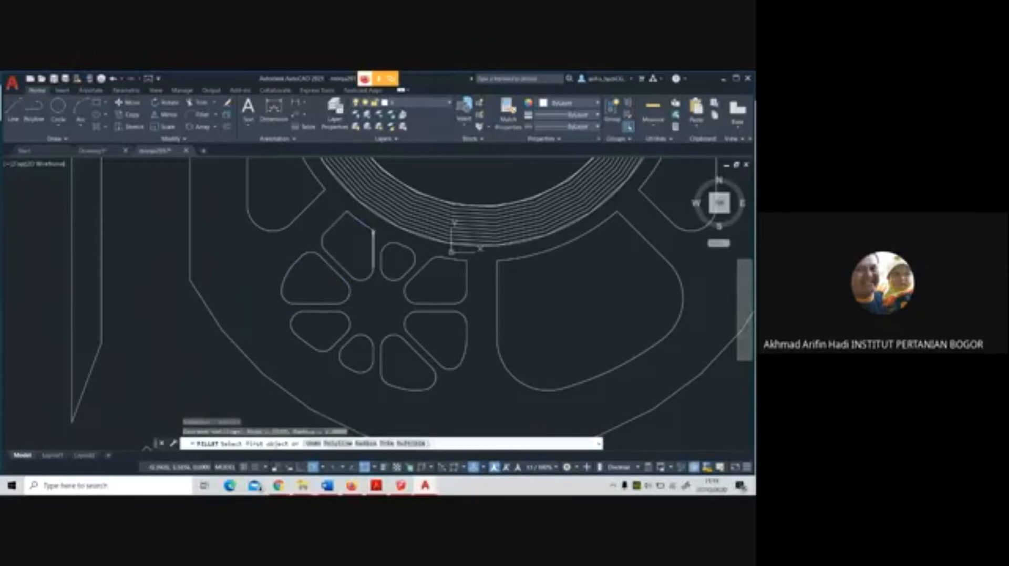
{"action": "key", "text": "Return"}
{"action": "key", "text": "Return"}
{"action": "left_click", "coordinate": [373, 236]}
{"action": "left_click", "coordinate": [364, 224]}
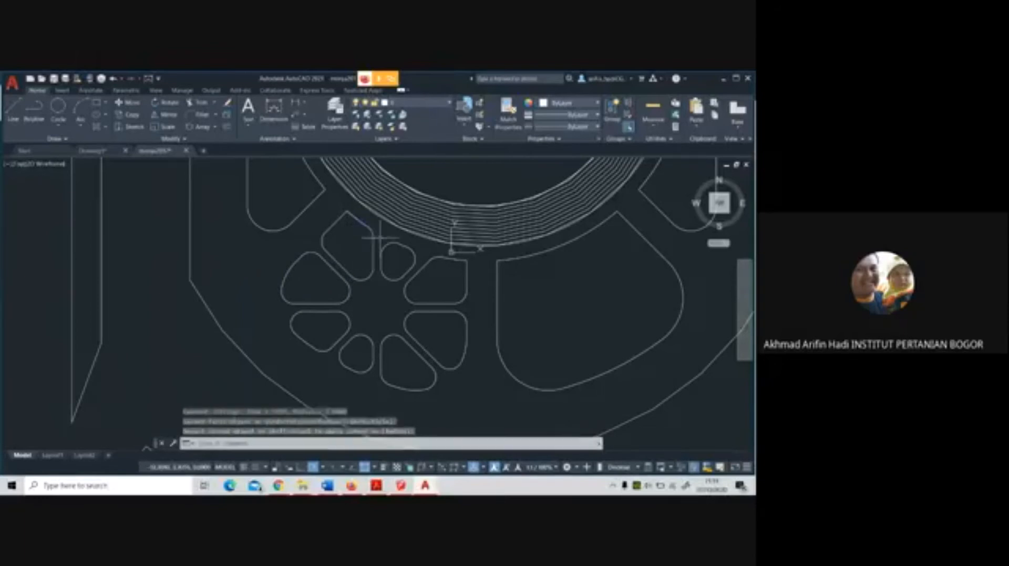
Examine the filleted segments around the southwest panel's hub at close range and within the surrounding plaza plan
{"action": "scroll", "coordinate": [484, 325], "scroll_direction": "down", "scroll_amount": 3}
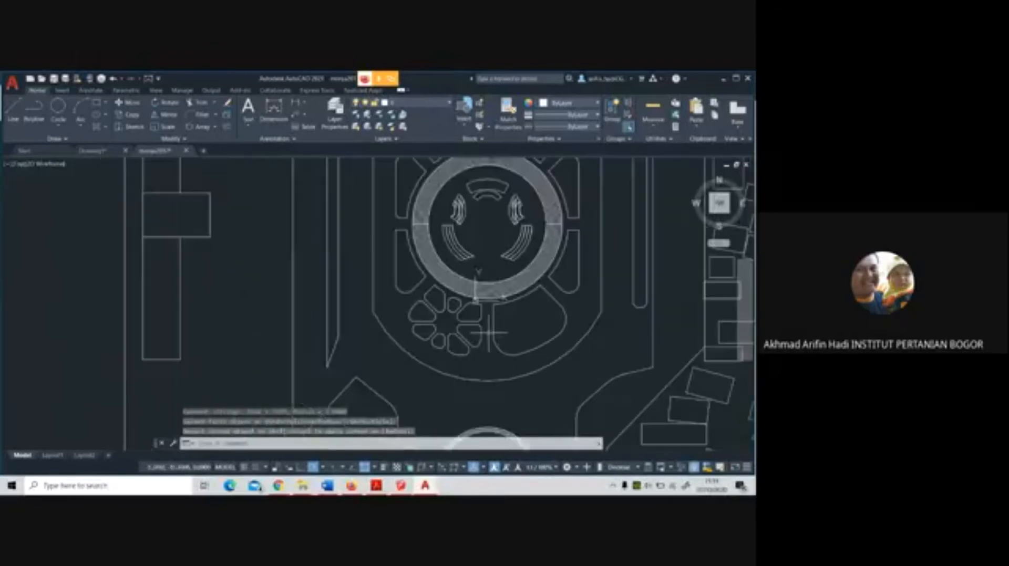
{"action": "scroll", "coordinate": [484, 329], "scroll_direction": "up", "scroll_amount": 3}
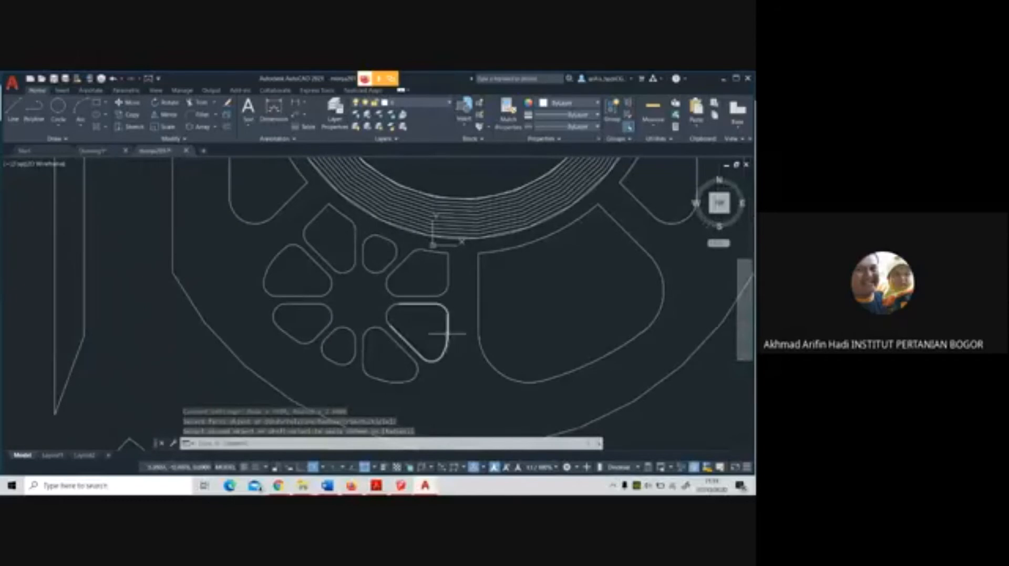
{"action": "scroll", "coordinate": [451, 333], "scroll_direction": "down", "scroll_amount": 2}
{"action": "scroll", "coordinate": [373, 358], "scroll_direction": "up", "scroll_amount": 1}
{"action": "scroll", "coordinate": [329, 339], "scroll_direction": "up", "scroll_amount": 3}
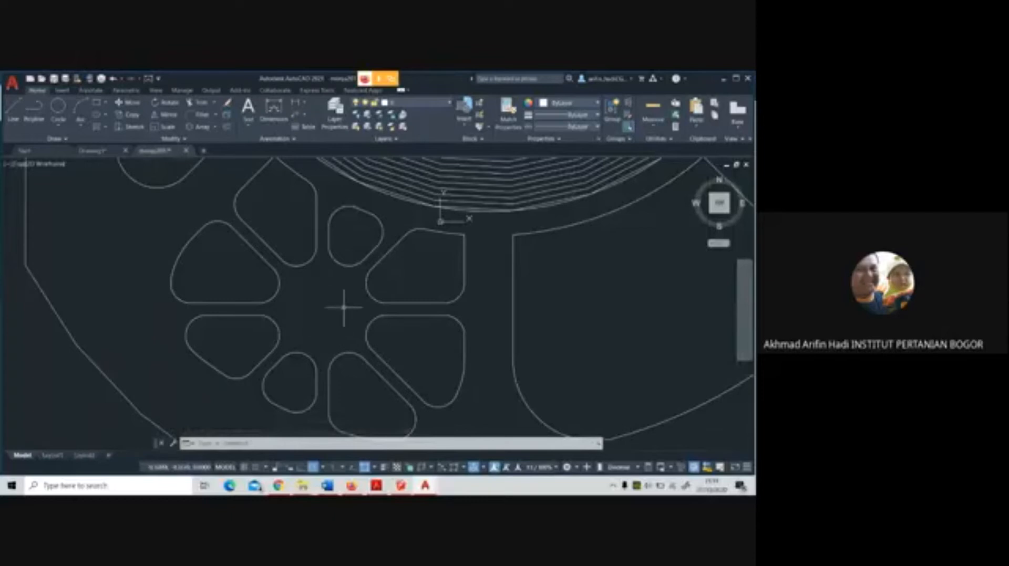
{"action": "scroll", "coordinate": [345, 292], "scroll_direction": "down", "scroll_amount": 2}
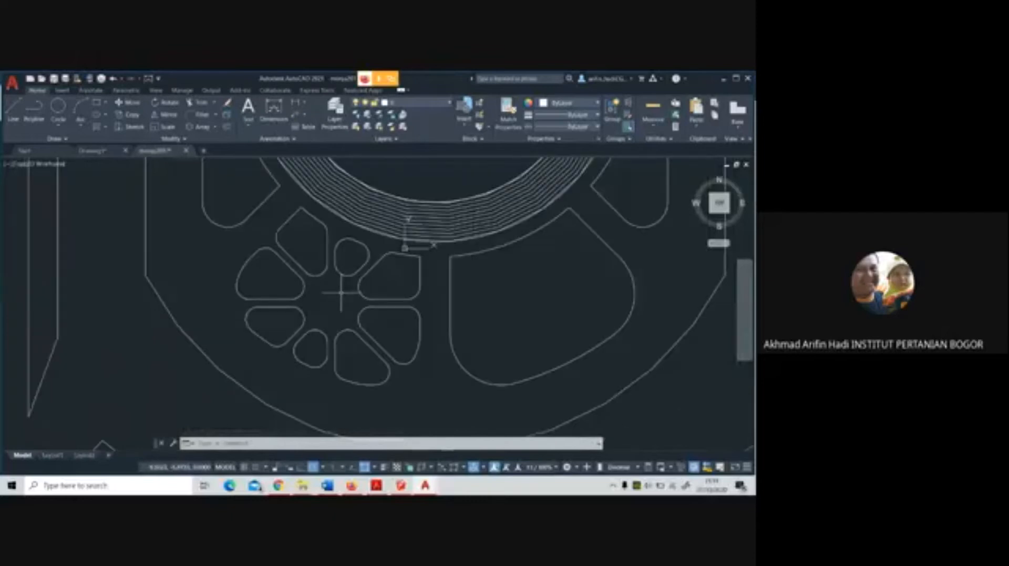
{"action": "scroll", "coordinate": [331, 296], "scroll_direction": "up", "scroll_amount": 3}
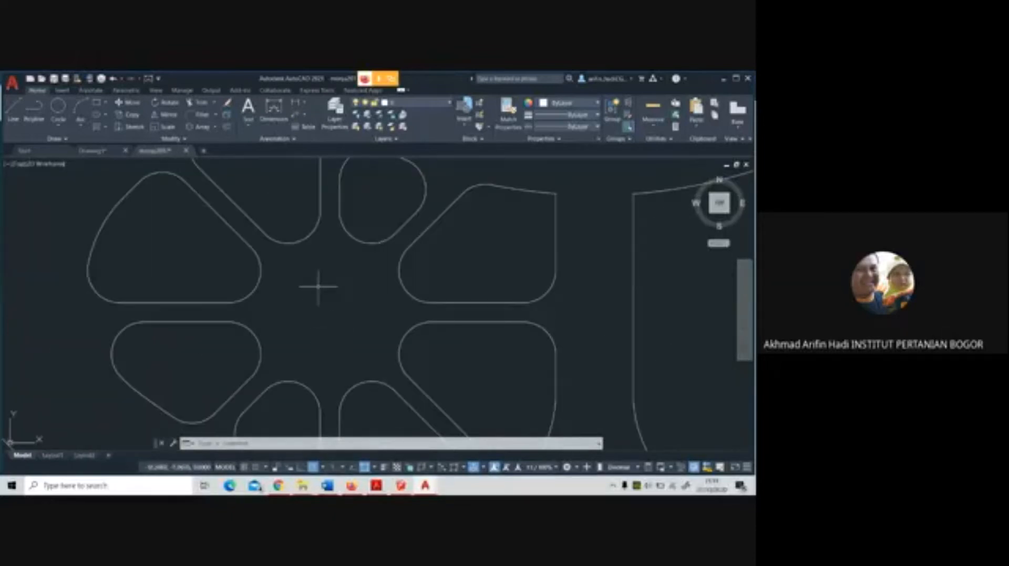
{"action": "scroll", "coordinate": [326, 333], "scroll_direction": "down", "scroll_amount": 2}
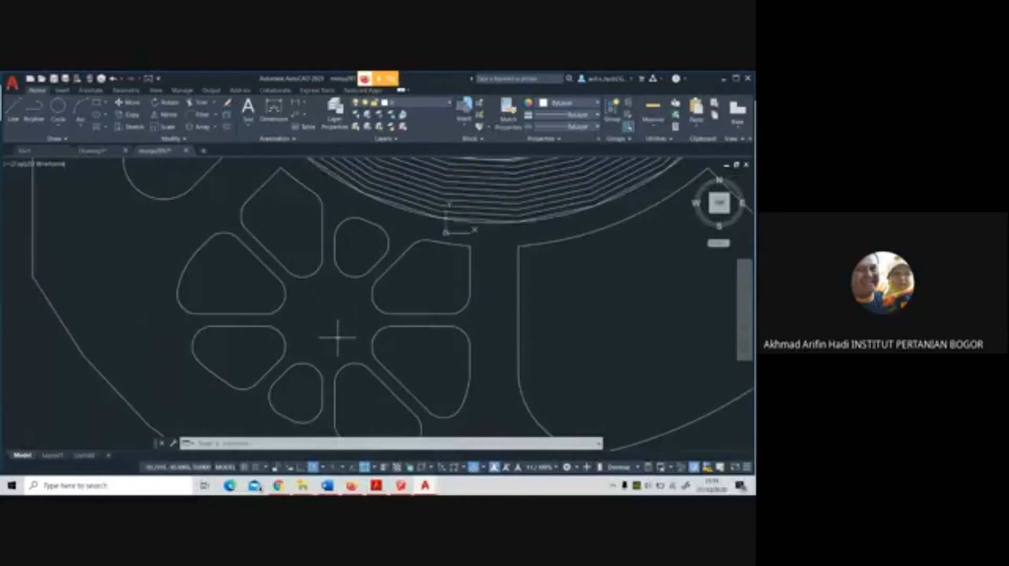
{"action": "scroll", "coordinate": [337, 337], "scroll_direction": "down", "scroll_amount": 3}
{"action": "scroll", "coordinate": [338, 332], "scroll_direction": "up", "scroll_amount": 3}
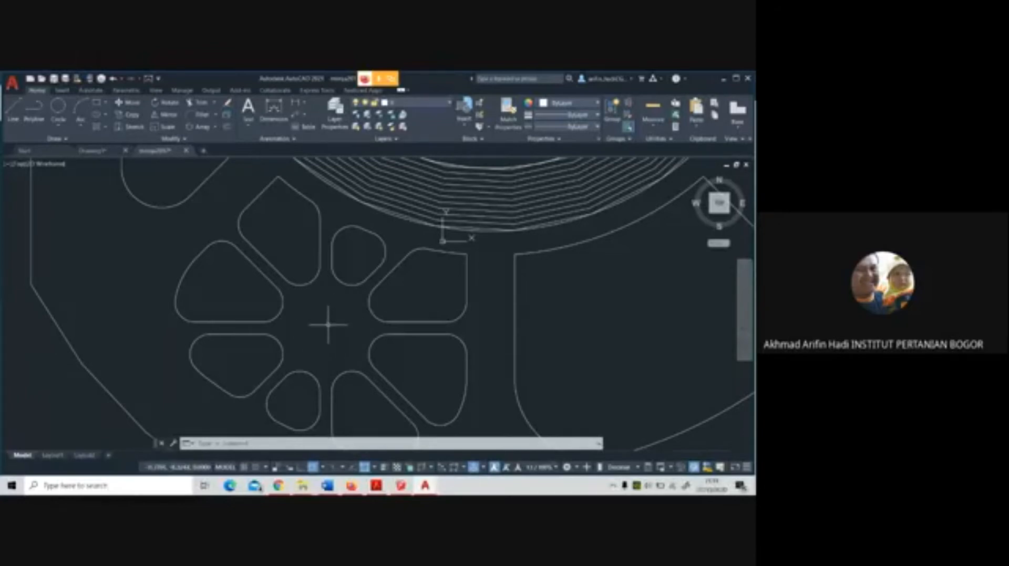
Draw a straight guide polyline across the hub from the west-northwest segment's inner tip to the east-southeast segment's inner tip
{"action": "left_click", "coordinate": [34, 111]}
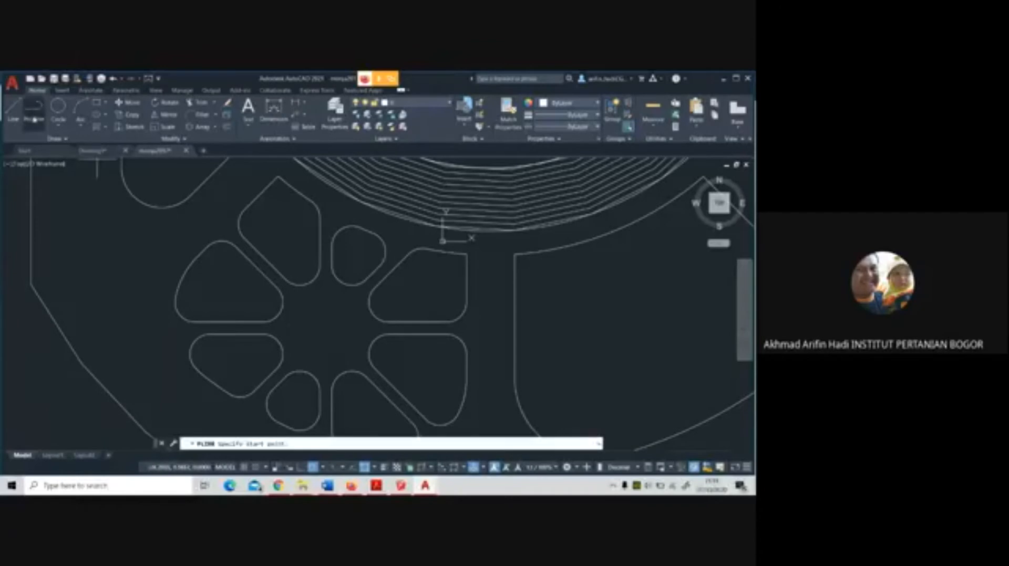
{"action": "left_click", "coordinate": [282, 310]}
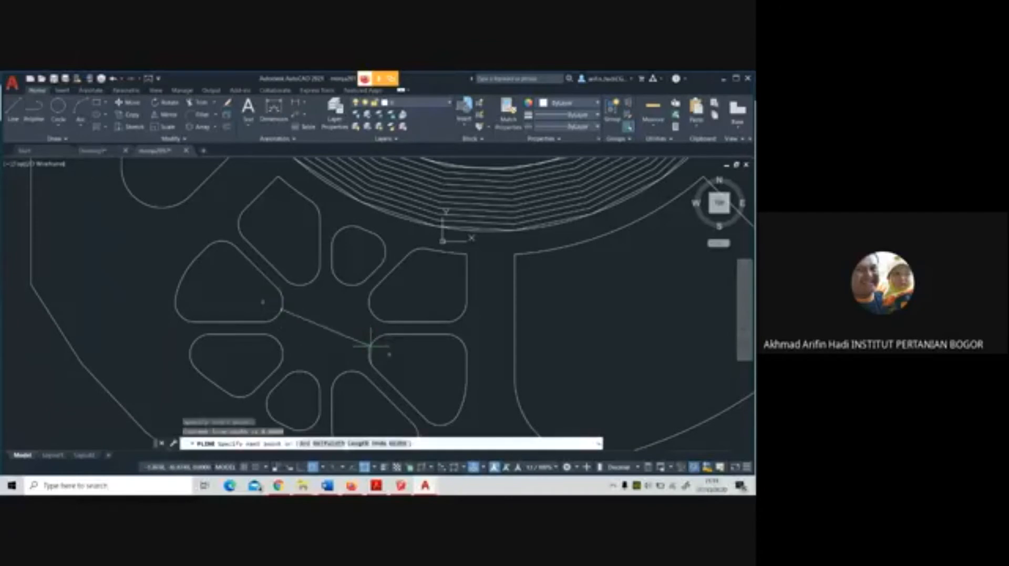
{"action": "left_click", "coordinate": [371, 346]}
{"action": "key", "text": "Return"}
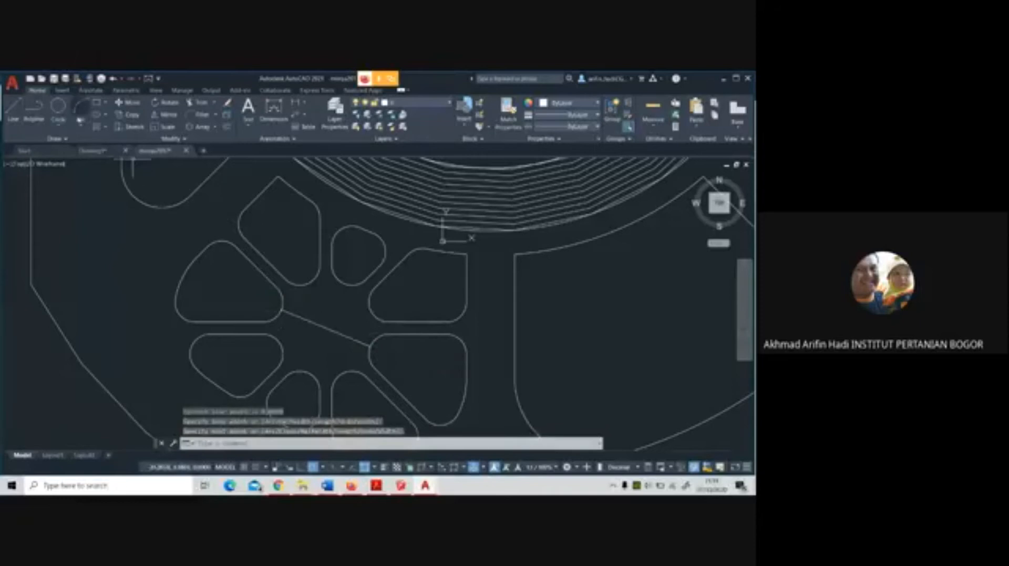
{"action": "mouse_move", "coordinate": [370, 331]}
{"action": "middle_mouse_down"}
{"action": "mouse_move", "coordinate": [365, 293]}
{"action": "mouse_move", "coordinate": [381, 266]}
{"action": "middle_mouse_up"}
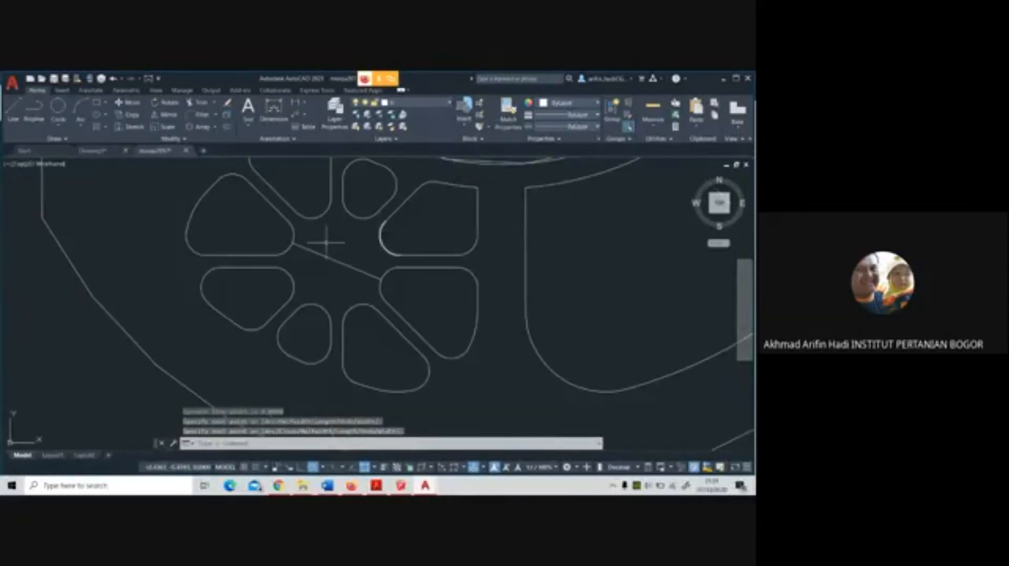
{"action": "left_click", "coordinate": [58, 106]}
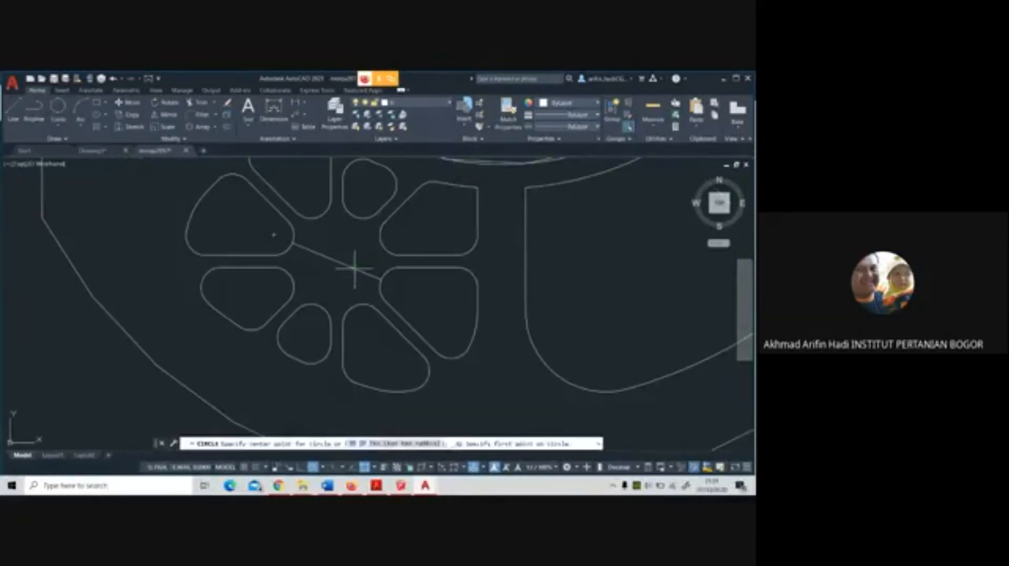
{"action": "left_click", "coordinate": [337, 262]}
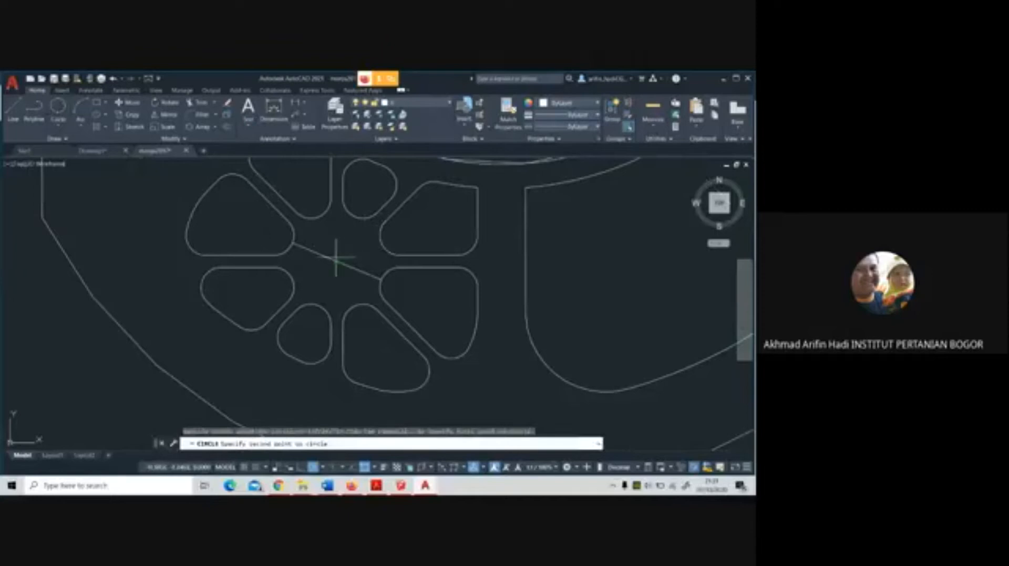
{"action": "left_click", "coordinate": [335, 248]}
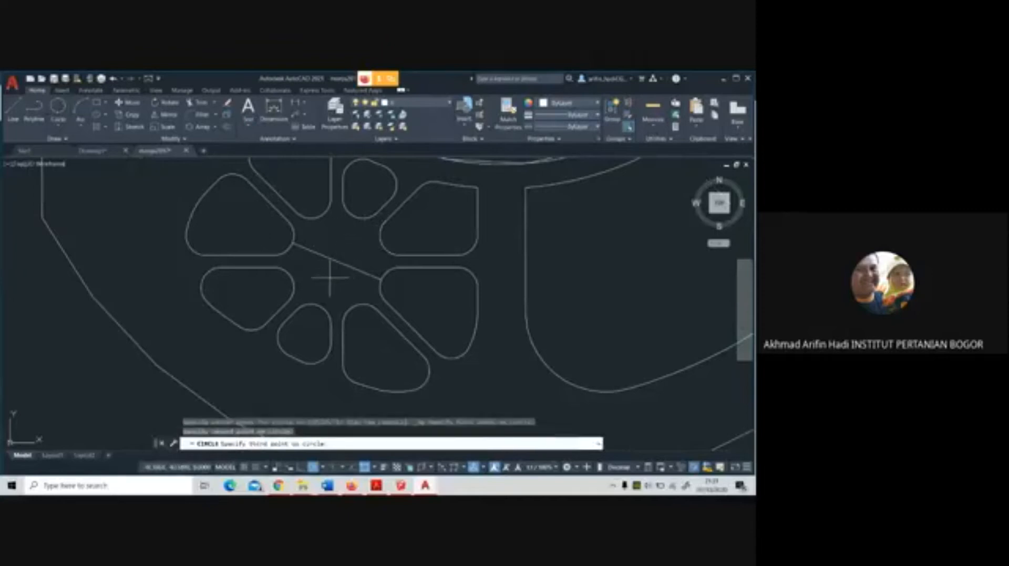
{"action": "key", "text": "Escape"}
Try to draw a circle by centre and radius on the guide line's midpoint, and undo it
{"action": "left_click", "coordinate": [57, 127]}
{"action": "left_click", "coordinate": [68, 144]}
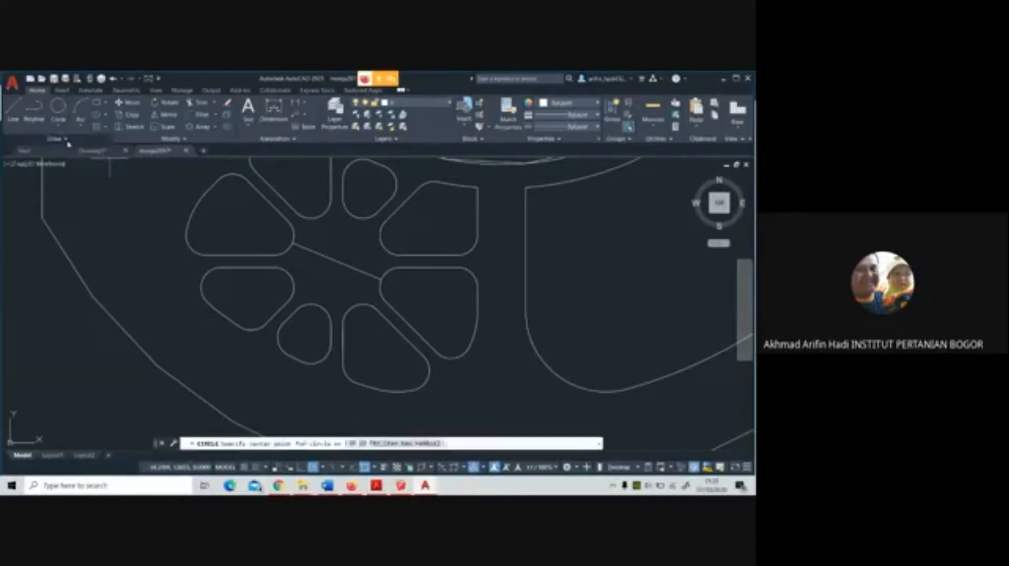
{"action": "left_click", "coordinate": [337, 261]}
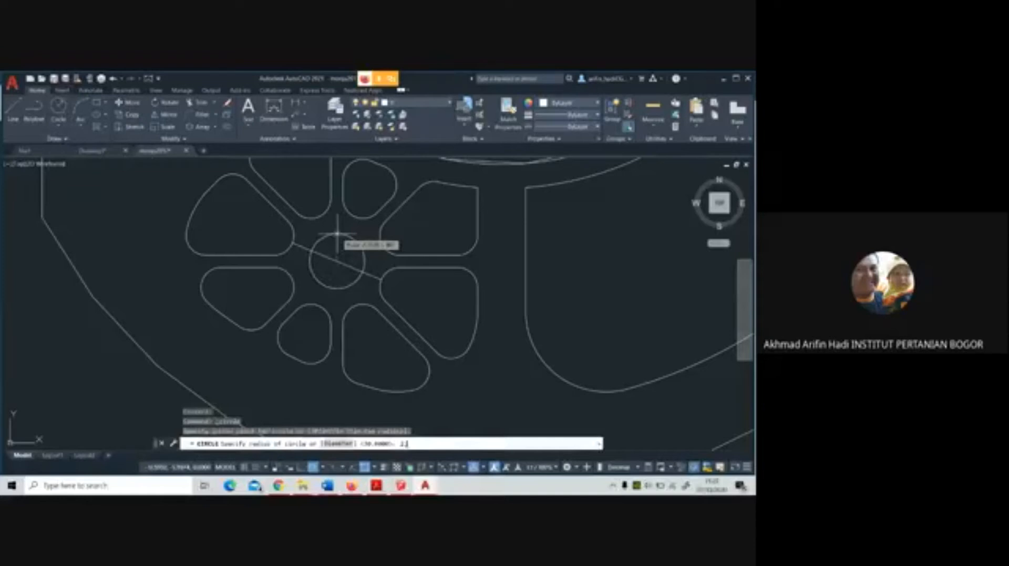
{"action": "type", "text": "1.4"}
{"action": "key", "text": "Return"}
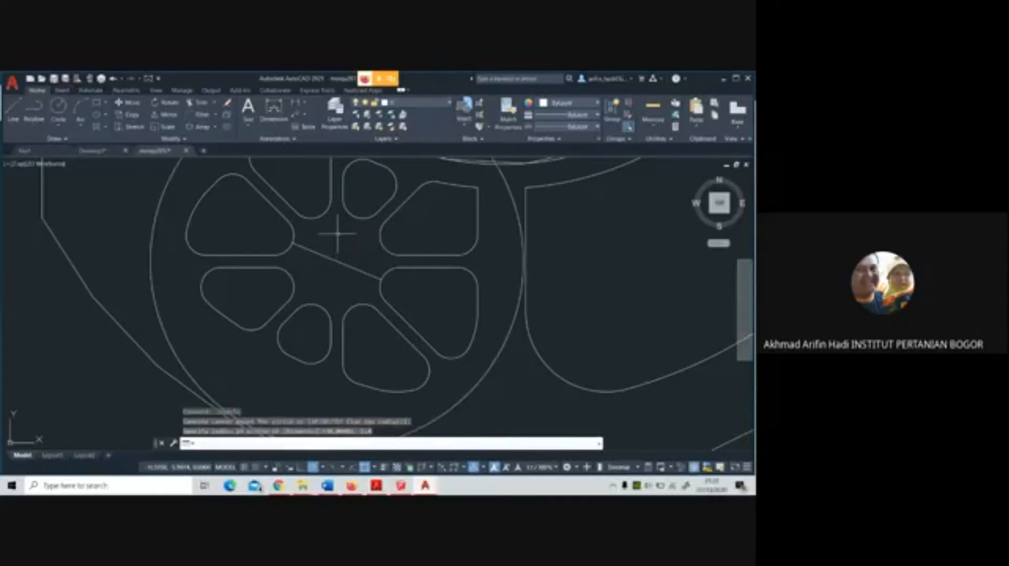
{"action": "key", "text": "ctrl+z"}
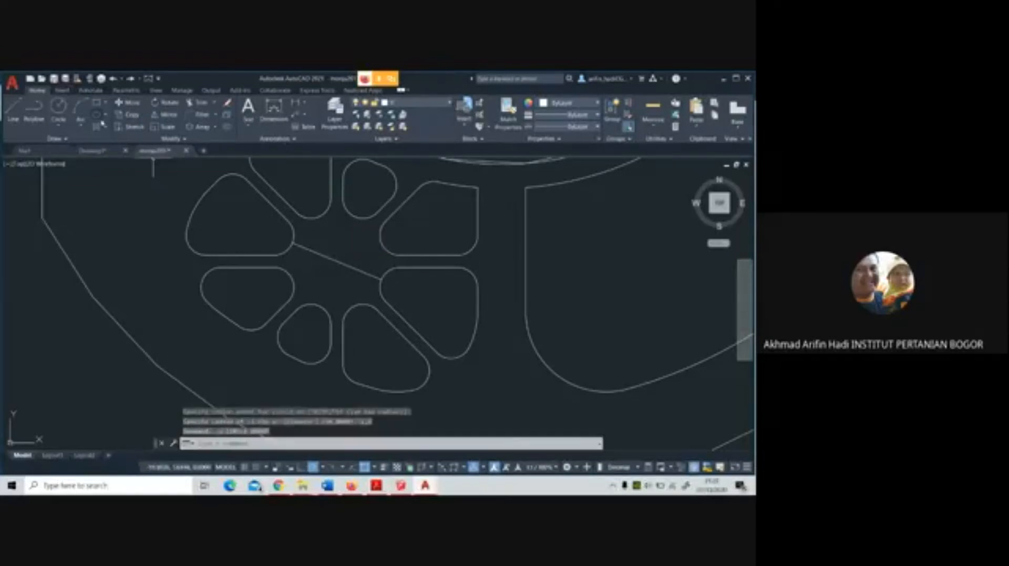
Draw a circle of radius 2 centred on the guide line's midpoint, and delete the guide line
{"action": "key", "text": "Return"}
{"action": "left_click", "coordinate": [335, 262]}
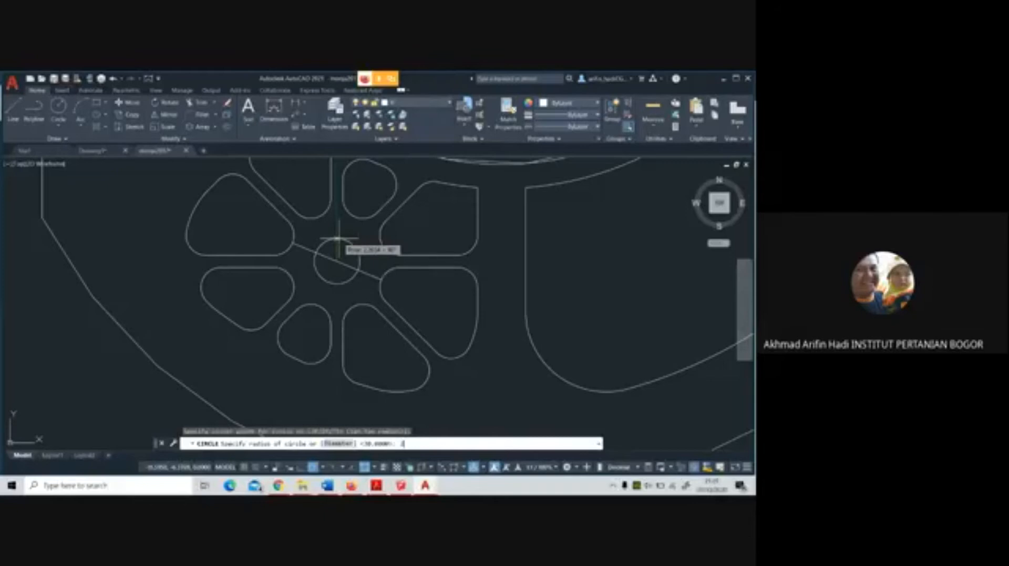
{"action": "key", "text": "Return"}
{"action": "left_click", "coordinate": [361, 271]}
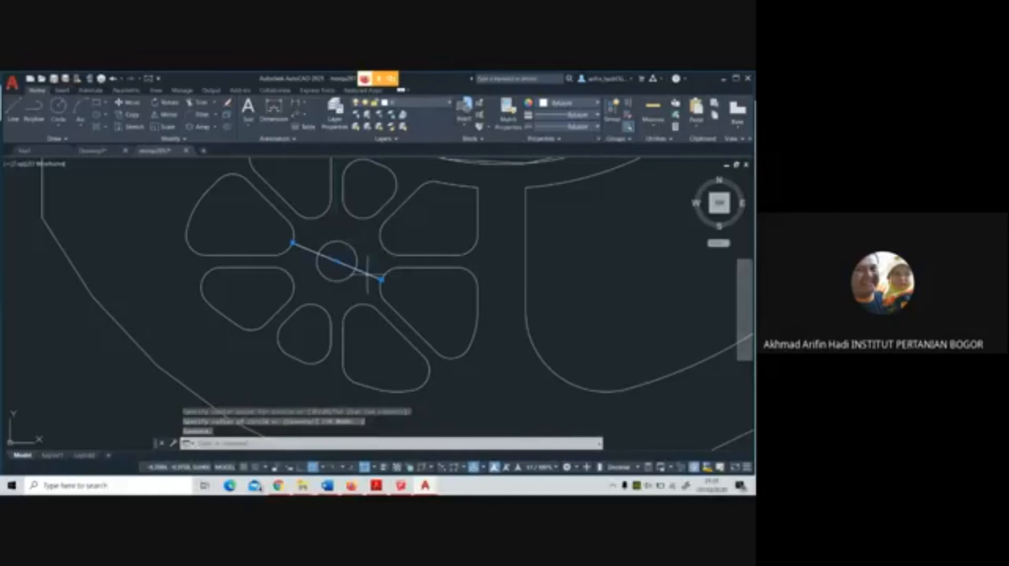
{"action": "key", "text": "Delete"}
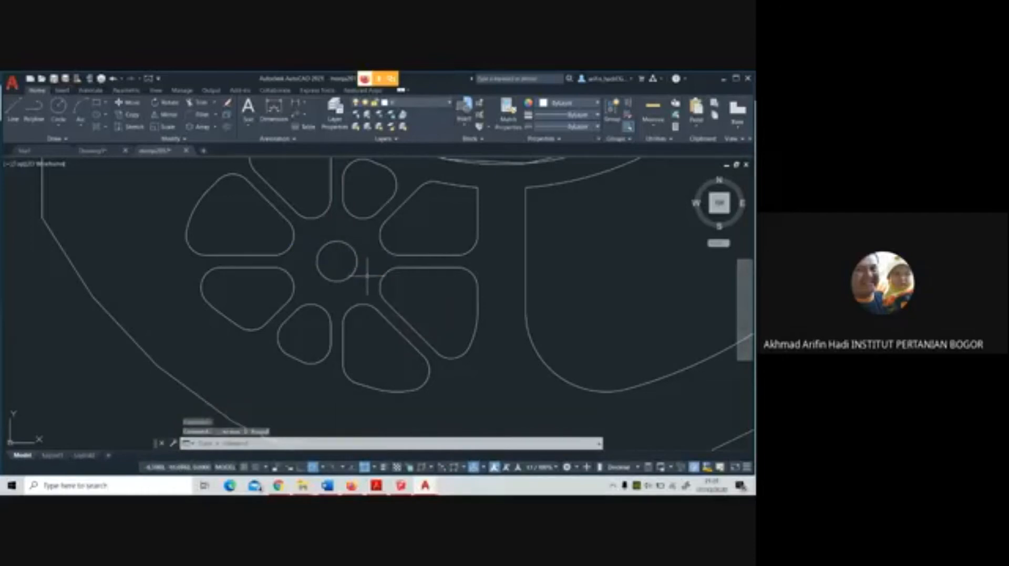
{"action": "scroll", "coordinate": [367, 276], "scroll_direction": "down", "scroll_amount": 3}
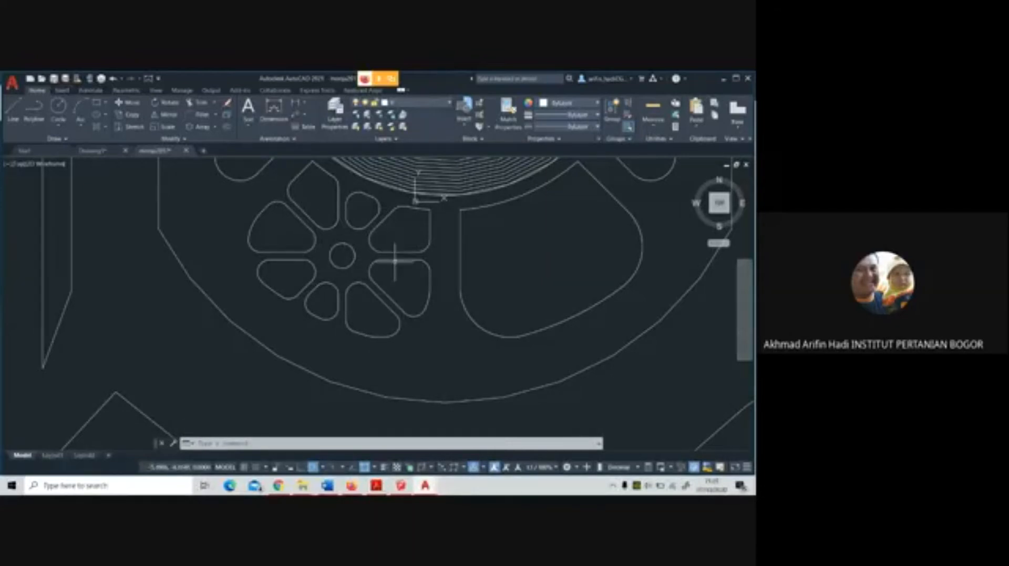
{"action": "scroll", "coordinate": [394, 264], "scroll_direction": "down", "scroll_amount": 4}
{"action": "scroll", "coordinate": [443, 269], "scroll_direction": "up", "scroll_amount": 4}
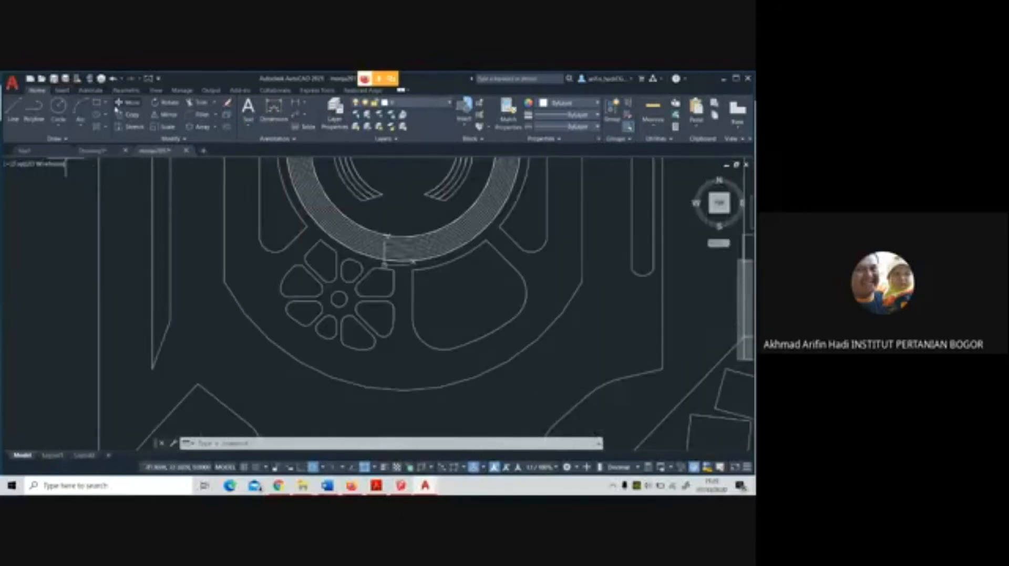
{"action": "left_click", "coordinate": [163, 114]}
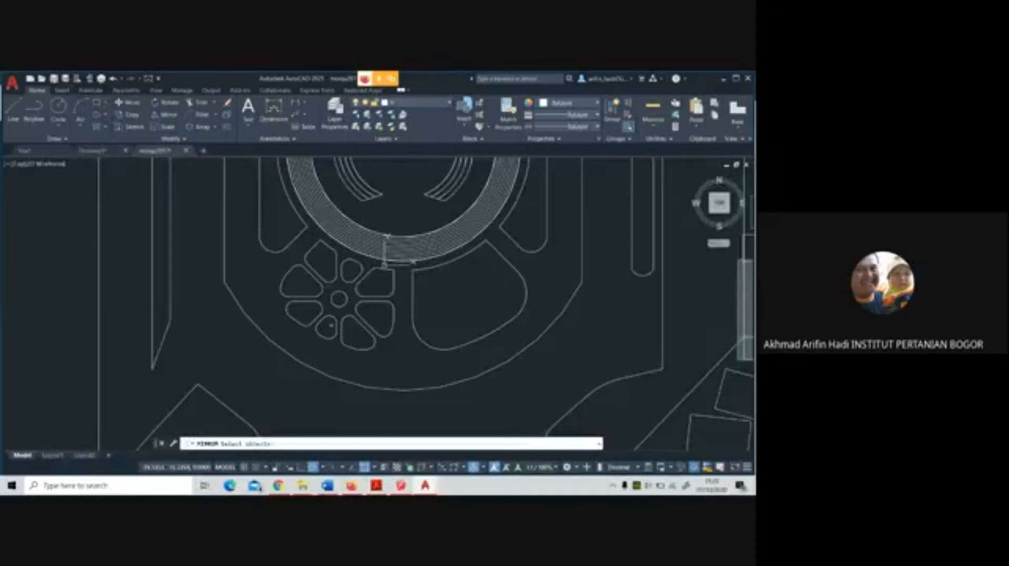
{"action": "left_click", "coordinate": [387, 357]}
{"action": "left_click", "coordinate": [313, 270]}
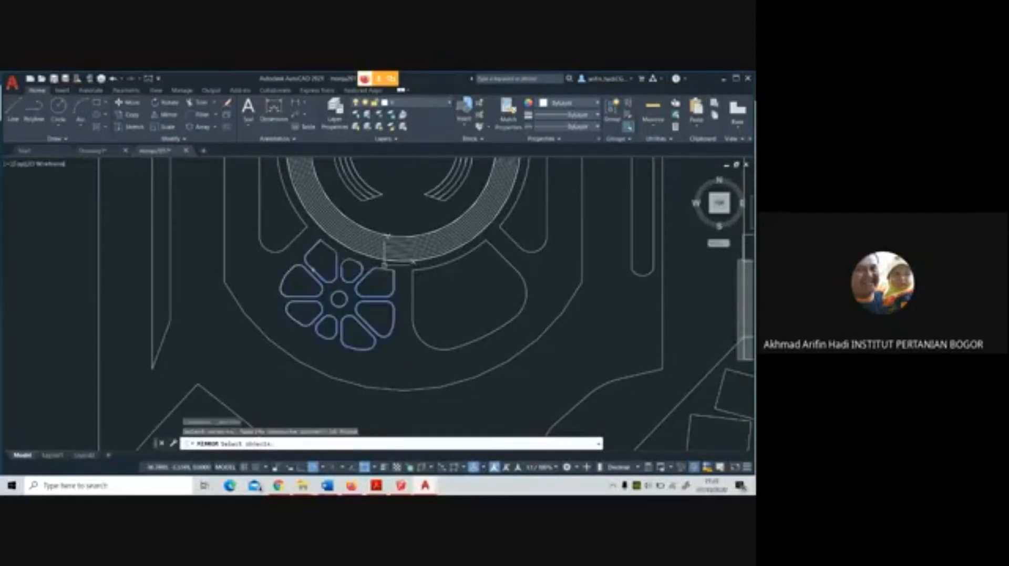
{"action": "left_click", "coordinate": [352, 271]}
{"action": "left_click", "coordinate": [334, 257]}
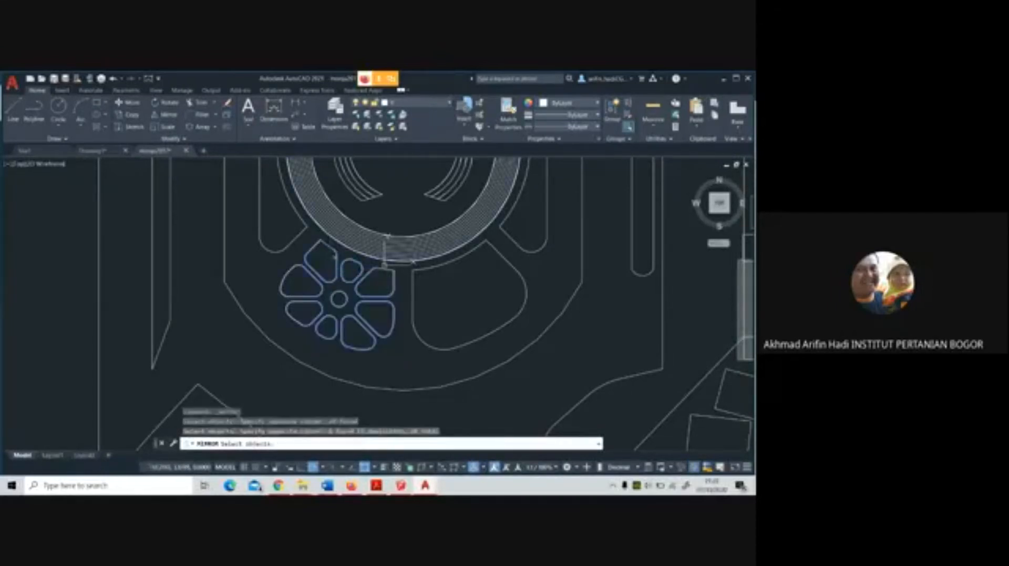
Mirror the southwest panel's filleted segments and hub circle to the southeast across the plaza's vertical centre axis, keeping the originals
{"action": "left_click", "coordinate": [172, 119]}
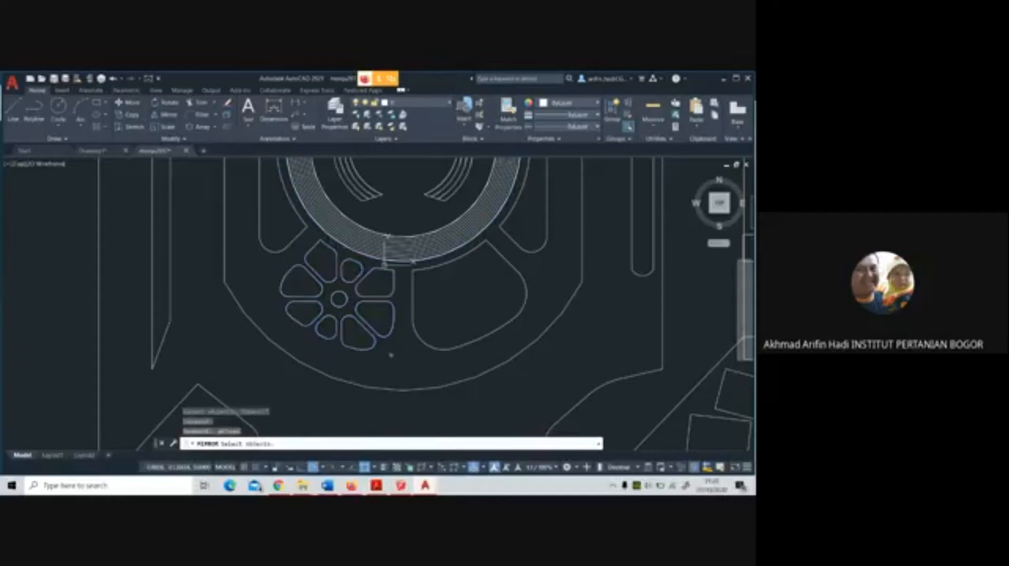
{"action": "left_click", "coordinate": [391, 355]}
{"action": "left_click", "coordinate": [308, 276]}
{"action": "left_click", "coordinate": [395, 277]}
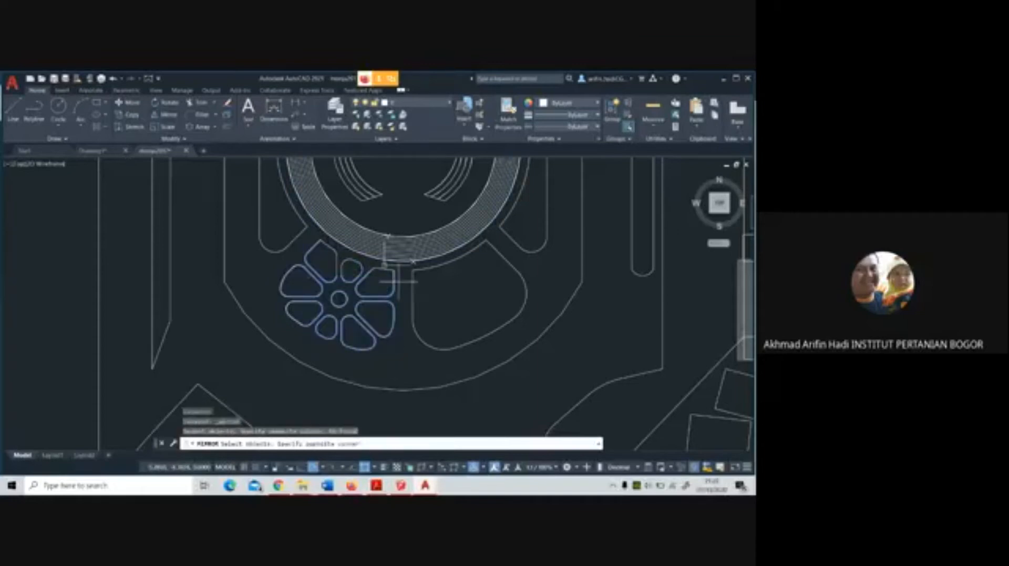
{"action": "left_click", "coordinate": [334, 258]}
{"action": "left_click", "coordinate": [359, 270]}
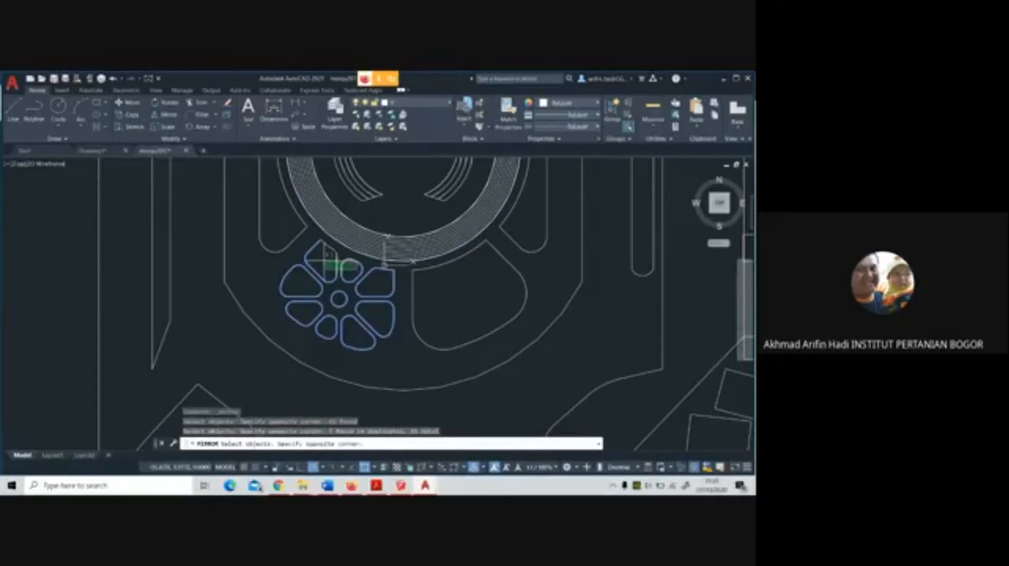
{"action": "left_click", "coordinate": [331, 260]}
{"action": "left_click", "coordinate": [328, 248]}
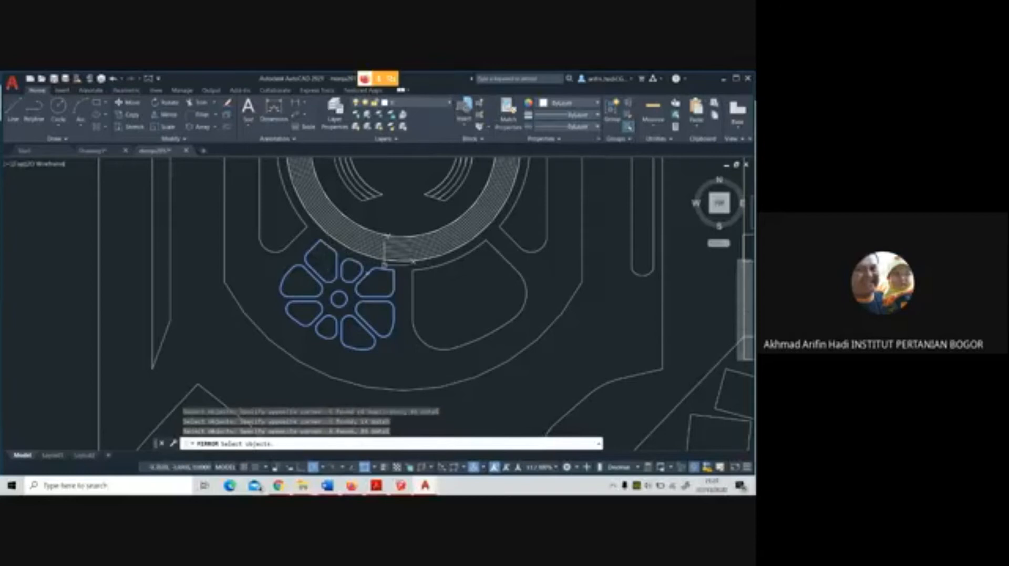
{"action": "key", "text": "Return"}
{"action": "left_click", "coordinate": [404, 389]}
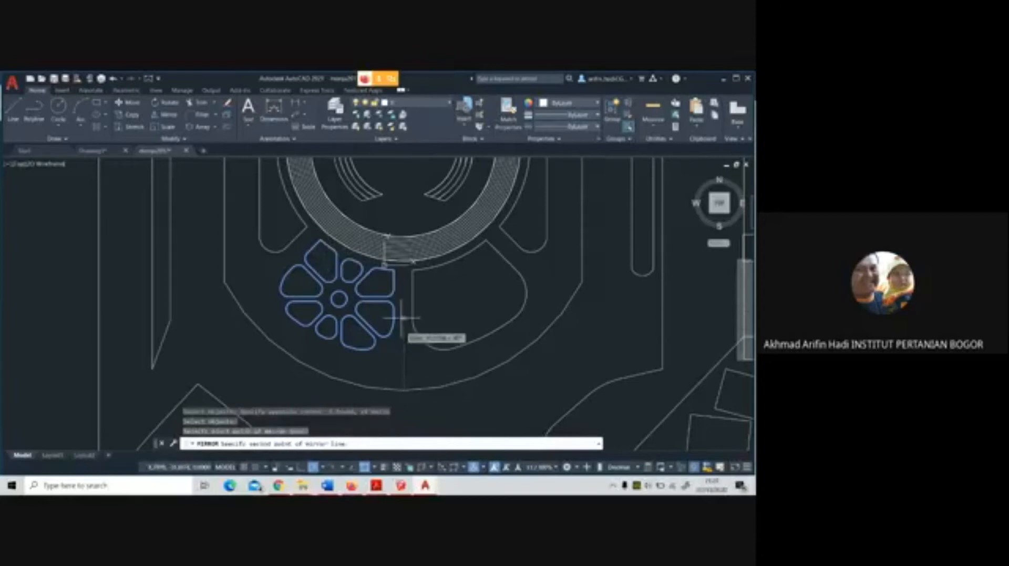
{"action": "left_click", "coordinate": [402, 300]}
{"action": "key", "text": "Return"}
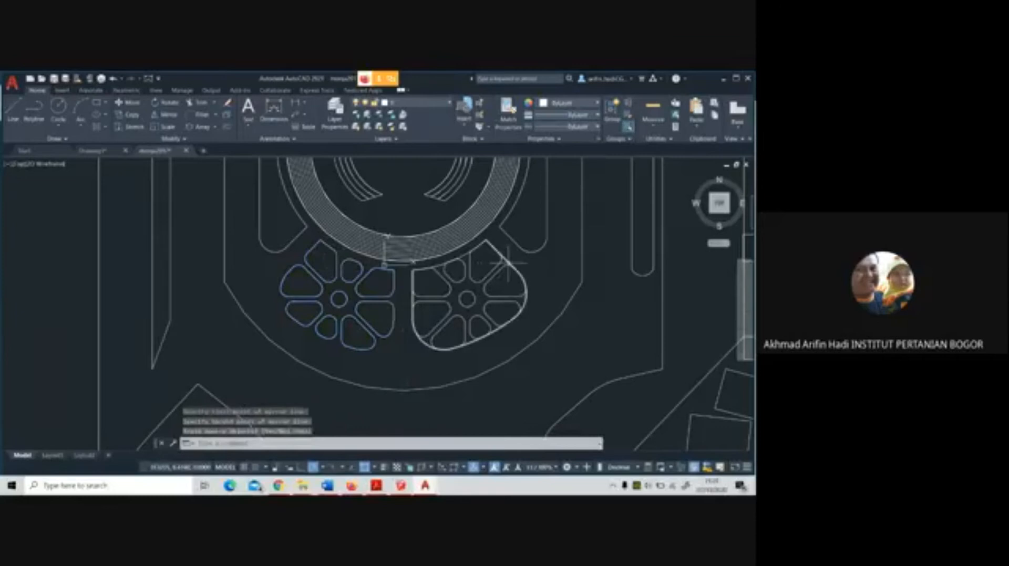
Delete the undivided southeast panel outline around the mirrored segments
{"action": "left_click", "coordinate": [502, 256]}
{"action": "key", "text": "Delete"}
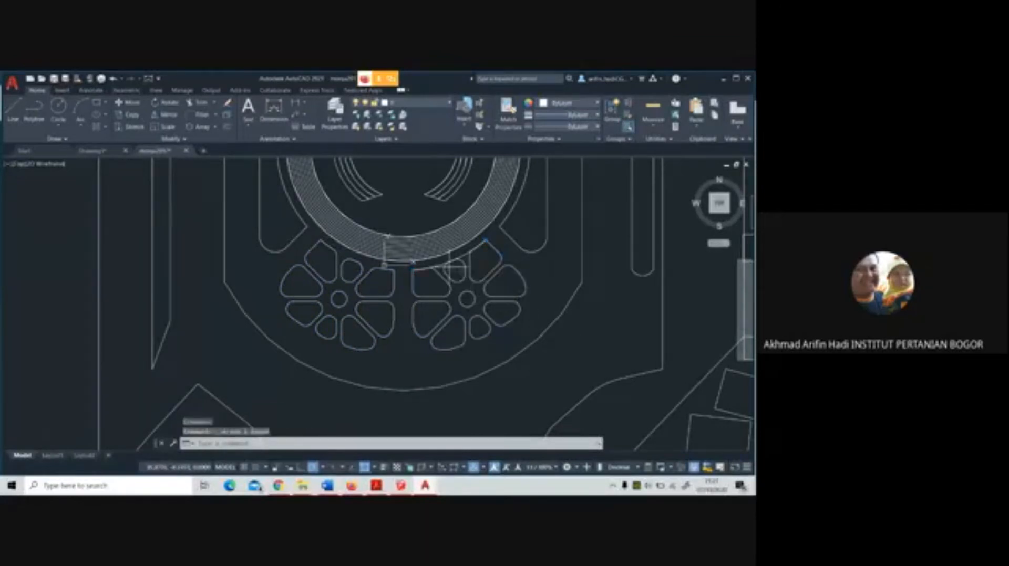
{"action": "scroll", "coordinate": [441, 265], "scroll_direction": "down", "scroll_amount": 5}
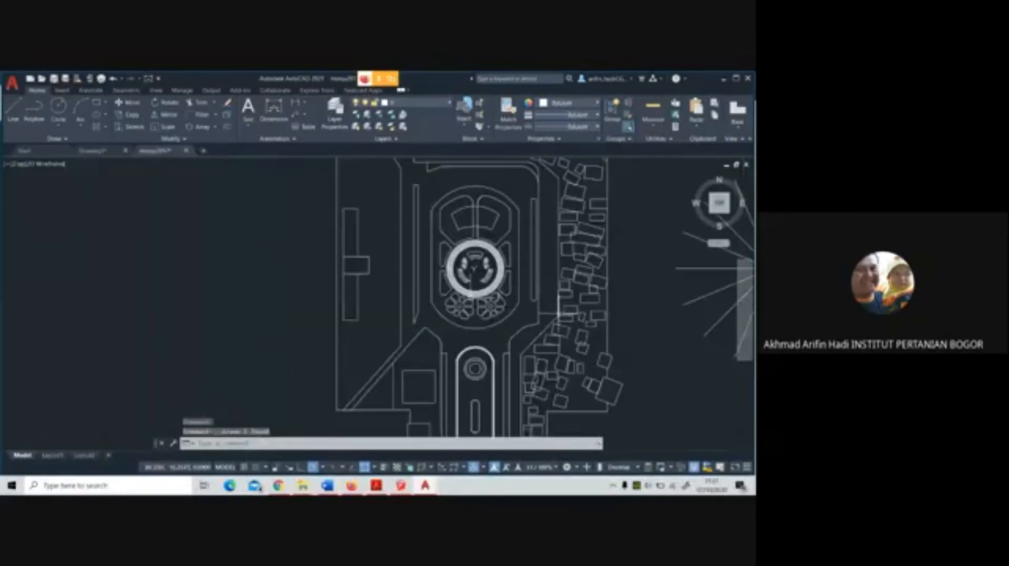
Move the radial line array from its hub to the centre of the plaza's central ring
{"action": "scroll", "coordinate": [441, 310], "scroll_direction": "up", "scroll_amount": 3}
{"action": "middle_click_drag", "start_coordinate": [561, 324], "coordinate": [579, 363]}
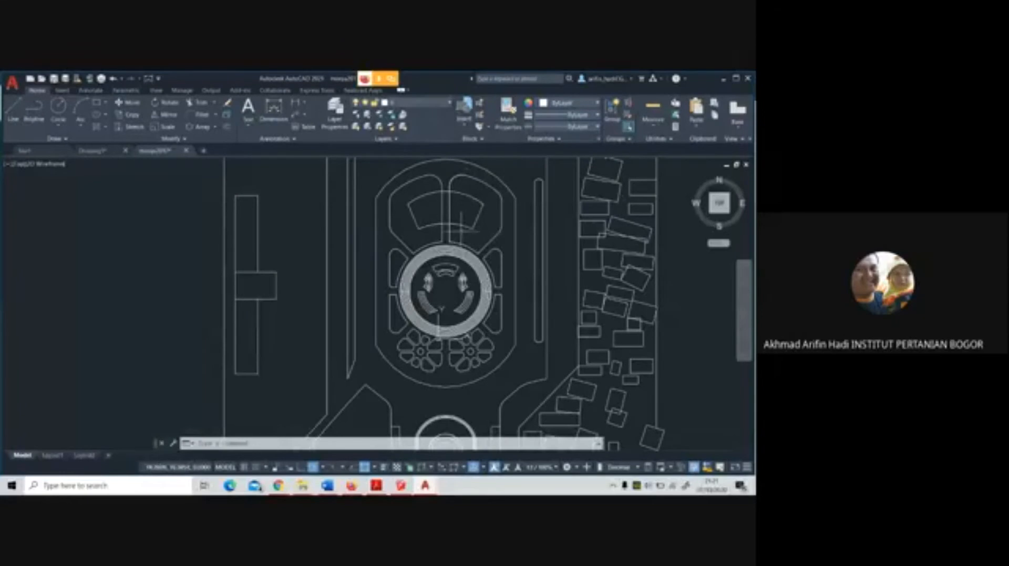
{"action": "scroll", "coordinate": [460, 229], "scroll_direction": "down", "scroll_amount": 4}
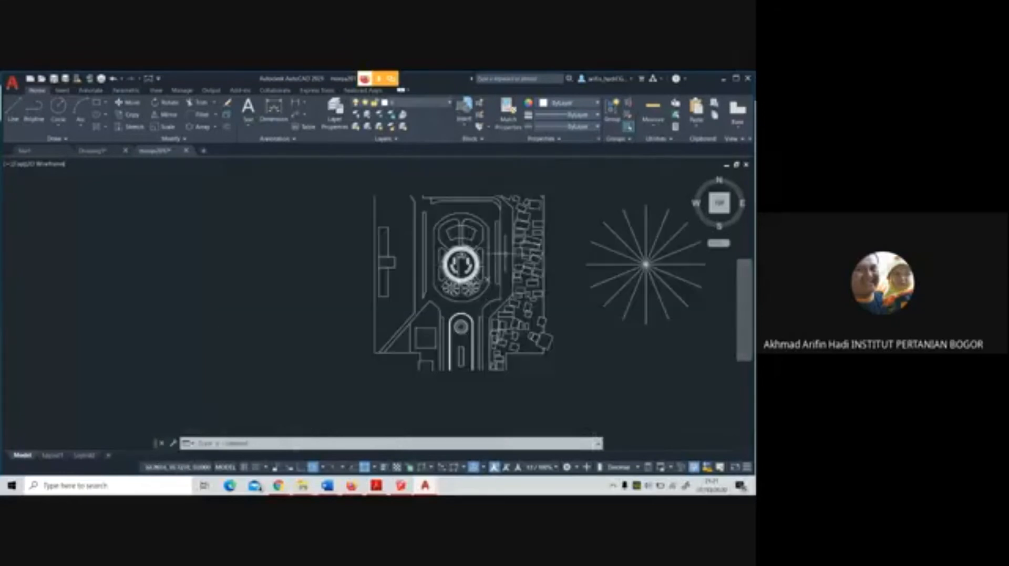
{"action": "left_click", "coordinate": [678, 277]}
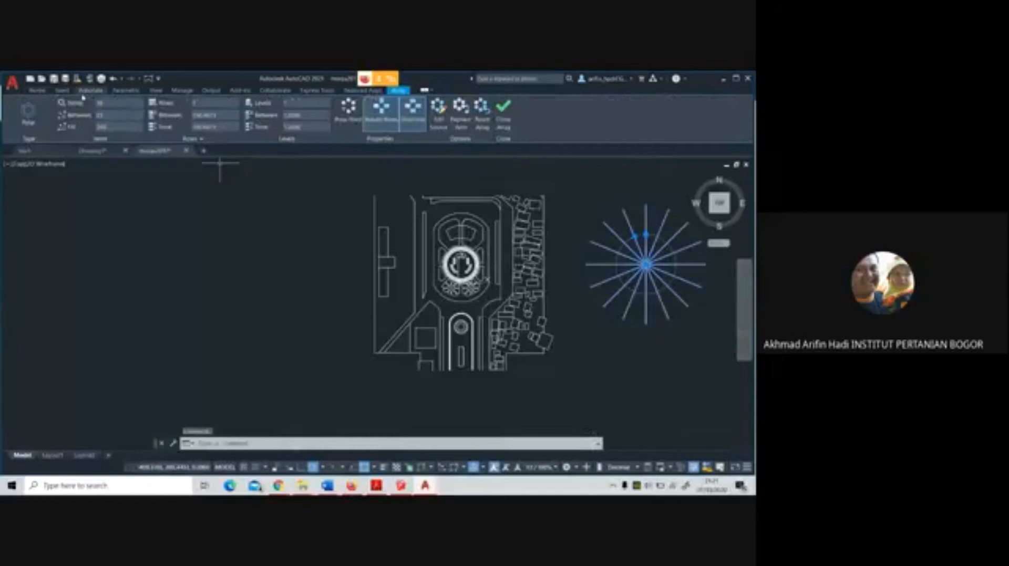
{"action": "left_click", "coordinate": [34, 91]}
{"action": "left_click", "coordinate": [131, 103]}
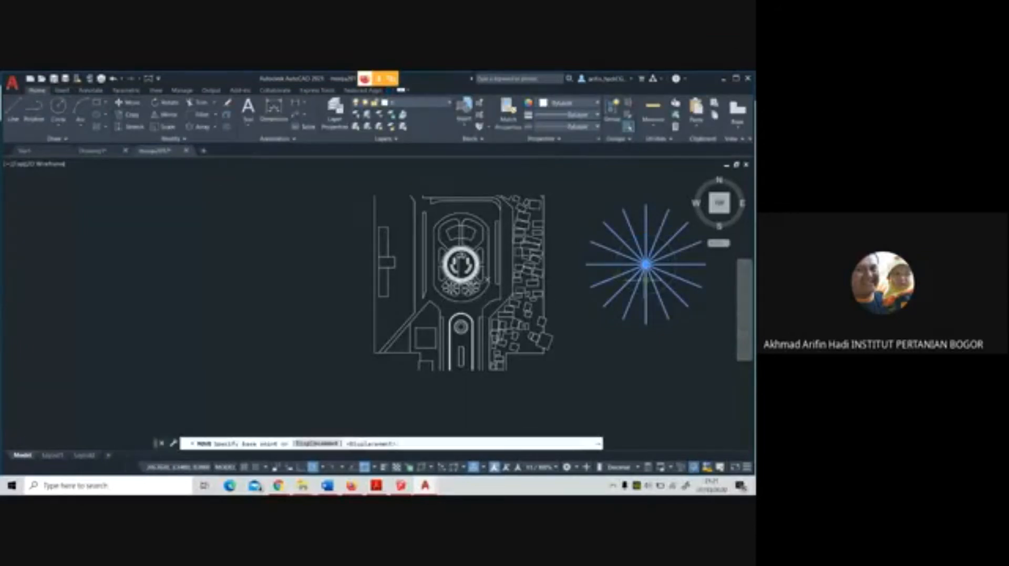
{"action": "left_click", "coordinate": [646, 265]}
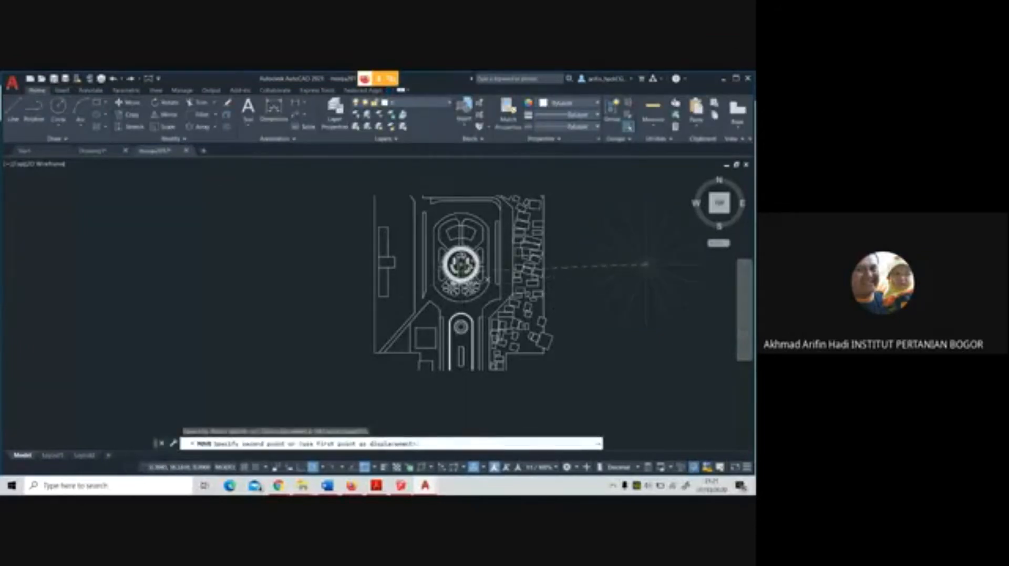
{"action": "scroll", "coordinate": [460, 264], "scroll_direction": "up", "scroll_amount": 2}
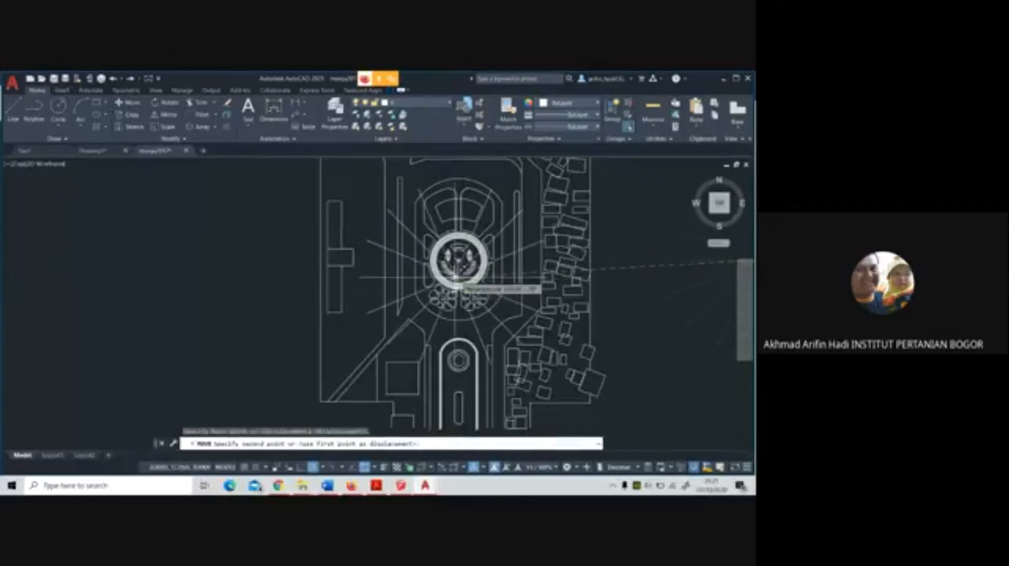
{"action": "scroll", "coordinate": [456, 276], "scroll_direction": "up", "scroll_amount": 5}
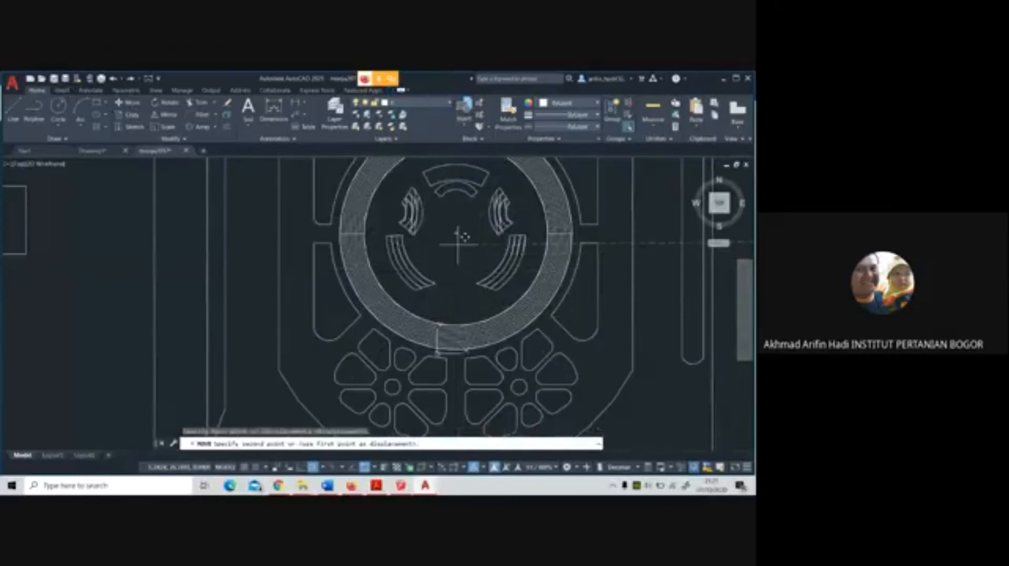
{"action": "left_click", "coordinate": [456, 234]}
{"action": "scroll", "coordinate": [457, 233], "scroll_direction": "down", "scroll_amount": 4}
{"action": "scroll", "coordinate": [415, 263], "scroll_direction": "up", "scroll_amount": 3}
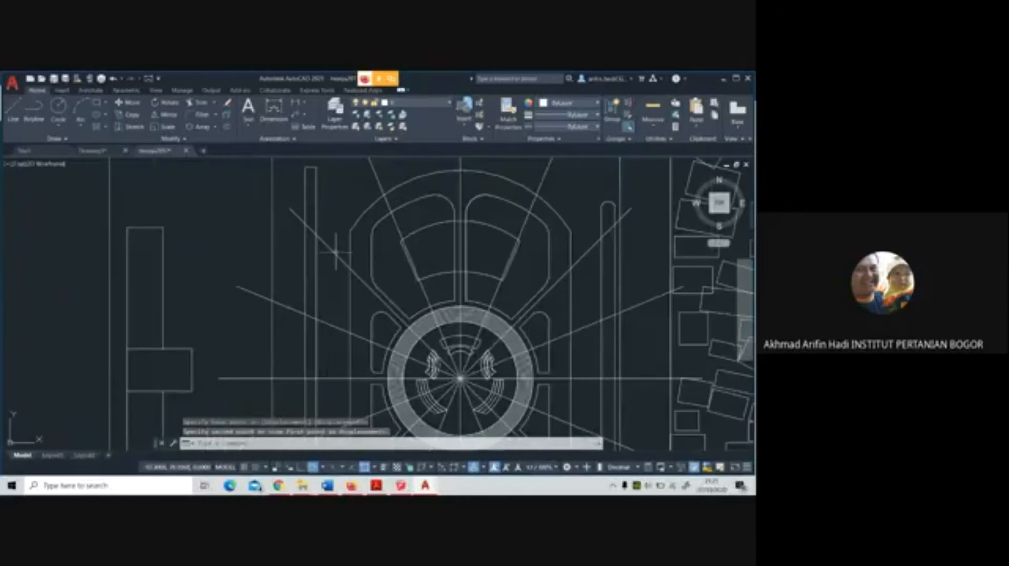
Draw a straight line along the north-northwest ray, from the northwest panel's outer edge to its inner edge
{"action": "left_click", "coordinate": [13, 111]}
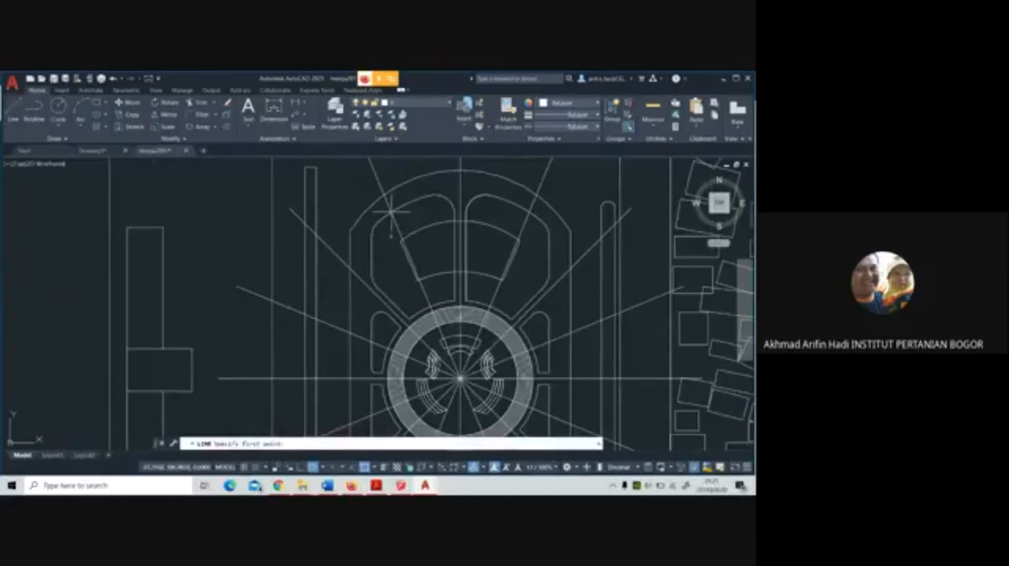
{"action": "left_click", "coordinate": [392, 212]}
{"action": "left_click", "coordinate": [431, 306]}
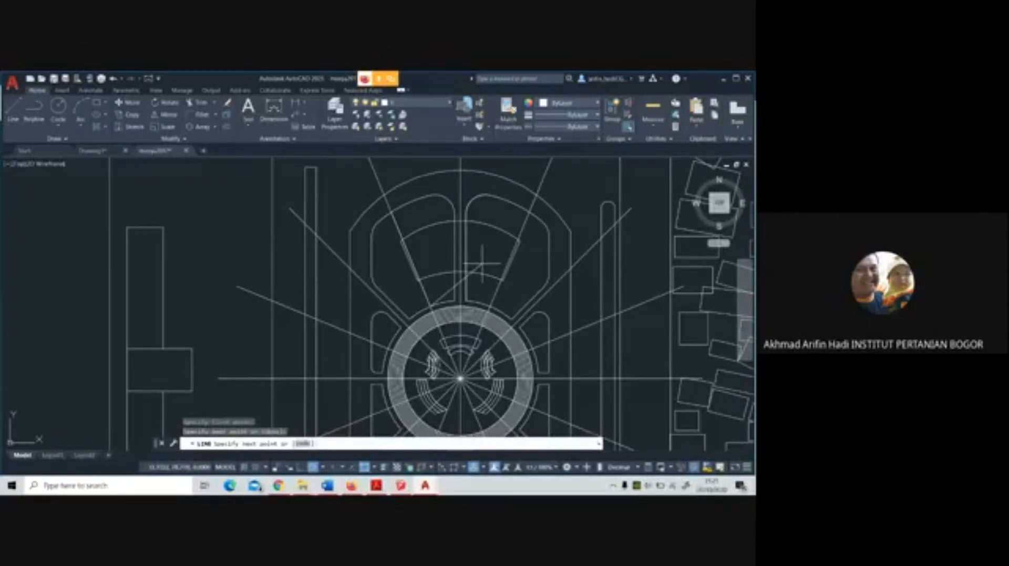
{"action": "scroll", "coordinate": [562, 271], "scroll_direction": "up", "scroll_amount": 4}
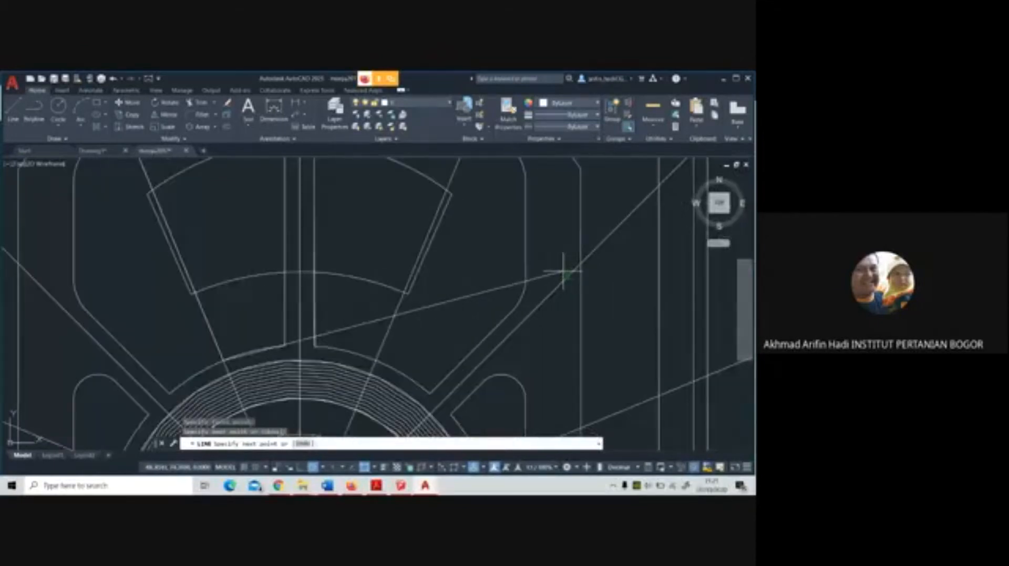
{"action": "scroll", "coordinate": [562, 271], "scroll_direction": "down", "scroll_amount": 3}
{"action": "scroll", "coordinate": [347, 262], "scroll_direction": "down", "scroll_amount": 1}
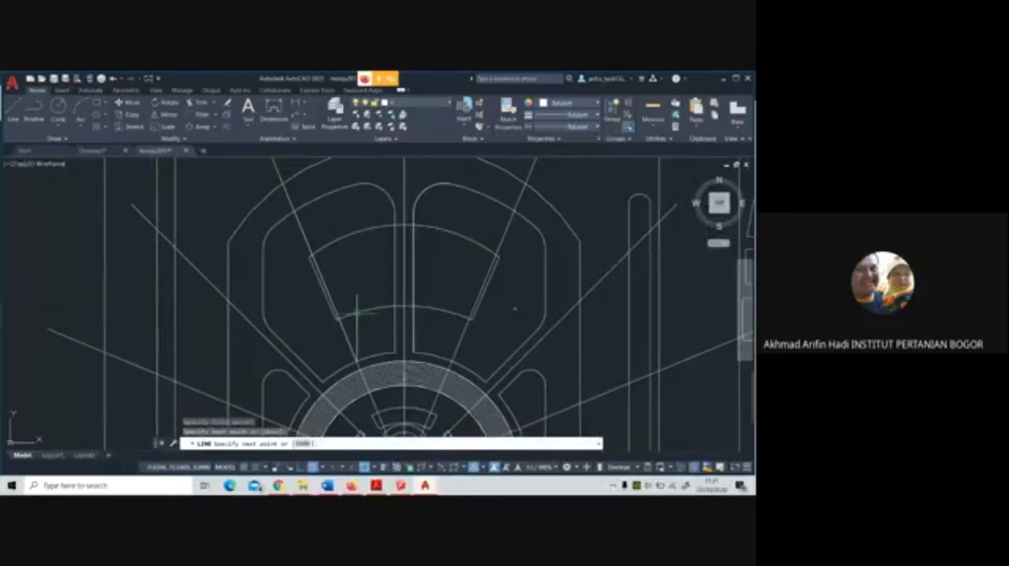
{"action": "key", "text": "Escape"}
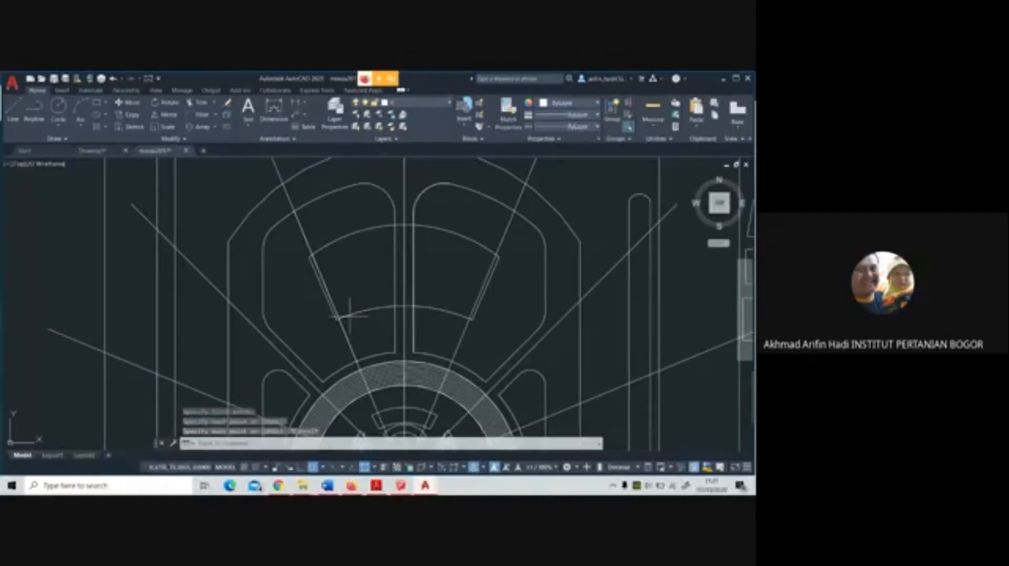
Delete the short western side between the two concentric arcs in the northern panels, and stretch both arcs' west ends onto the north-northwest ray
{"action": "left_click", "coordinate": [314, 263]}
{"action": "key", "text": "Escape"}
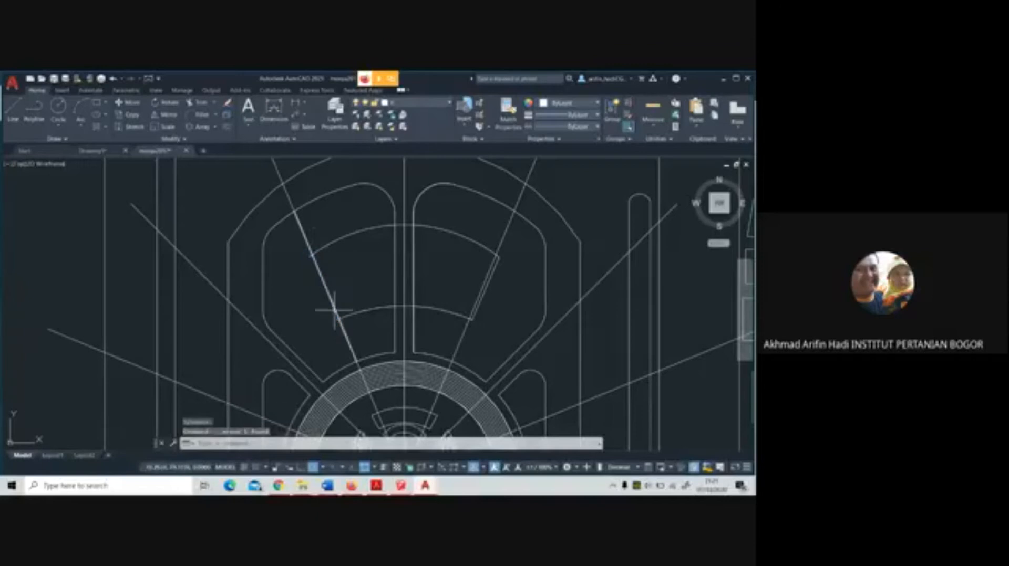
{"action": "left_click", "coordinate": [350, 315]}
{"action": "scroll", "coordinate": [349, 315], "scroll_direction": "up", "scroll_amount": 4}
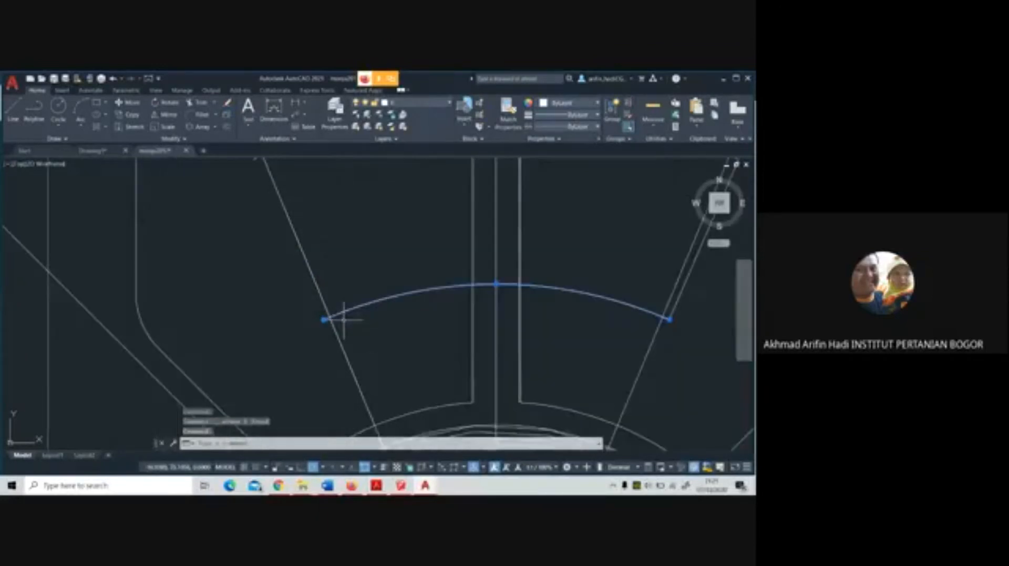
{"action": "left_click", "coordinate": [324, 319]}
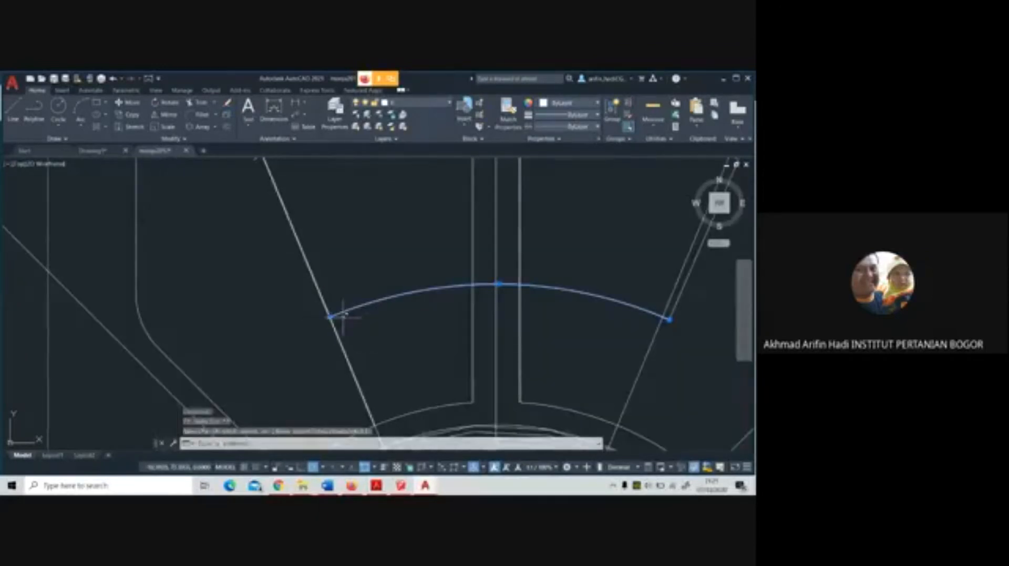
{"action": "scroll", "coordinate": [331, 318], "scroll_direction": "down", "scroll_amount": 2}
{"action": "left_click", "coordinate": [291, 217]}
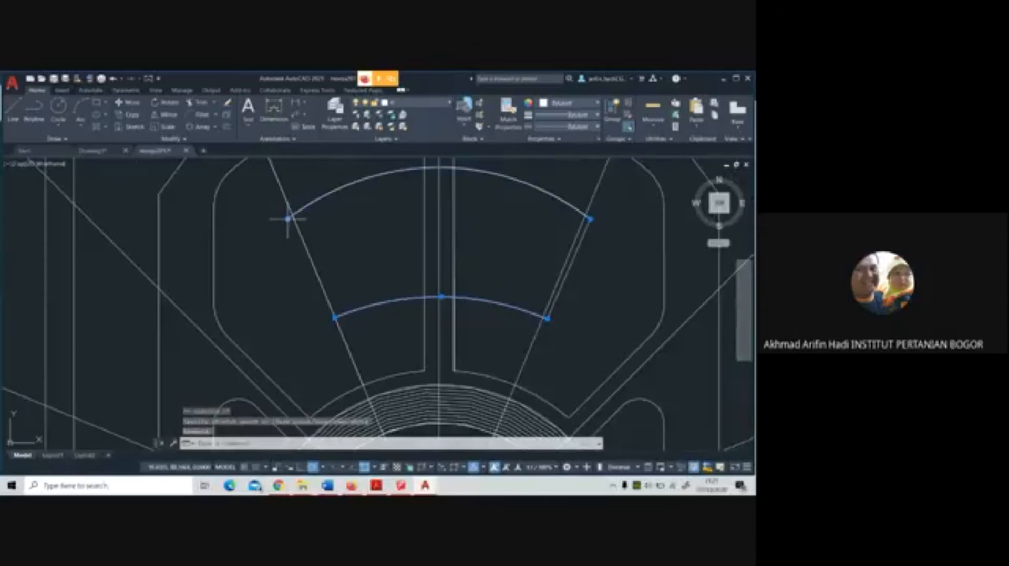
{"action": "scroll", "coordinate": [338, 254], "scroll_direction": "down", "scroll_amount": 2}
{"action": "key", "text": "Escape"}
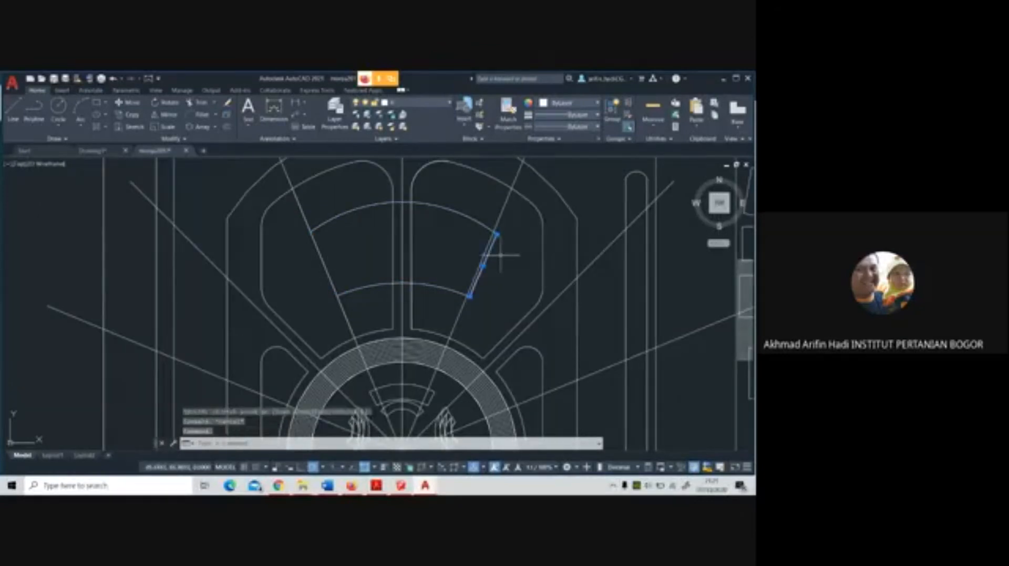
Delete the short eastern side between the two concentric arcs, and stretch both arcs' east ends onto the north-northeast ray
{"action": "key", "text": "Escape"}
{"action": "left_click", "coordinate": [495, 230]}
{"action": "scroll", "coordinate": [496, 227], "scroll_direction": "up", "scroll_amount": 2}
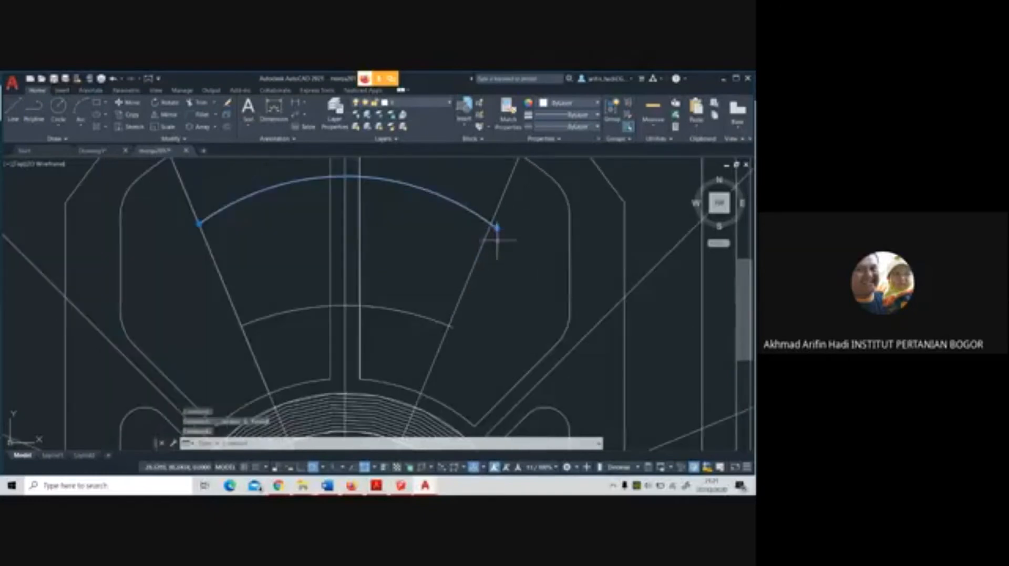
{"action": "left_click", "coordinate": [453, 329]}
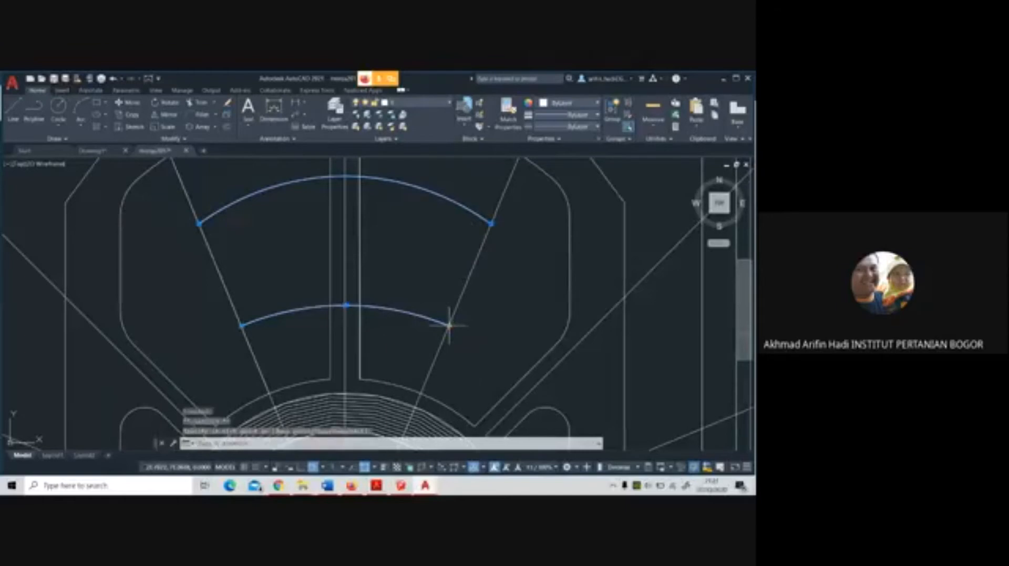
{"action": "scroll", "coordinate": [523, 304], "scroll_direction": "down", "scroll_amount": 2}
{"action": "key", "text": "Escape"}
Draw a vertical line from the midpoint of the north-northwest side between the two arcs, northward past the northwest panel's outer edge
{"action": "scroll", "coordinate": [528, 303], "scroll_direction": "down", "scroll_amount": 4}
{"action": "middle_click_drag", "start_coordinate": [528, 302], "coordinate": [442, 253]}
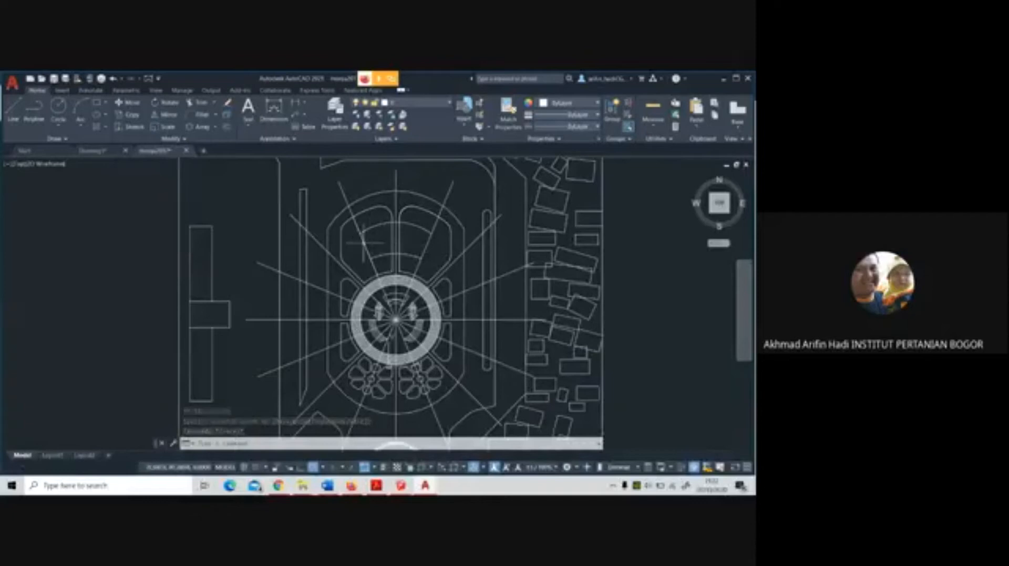
{"action": "left_click", "coordinate": [14, 110]}
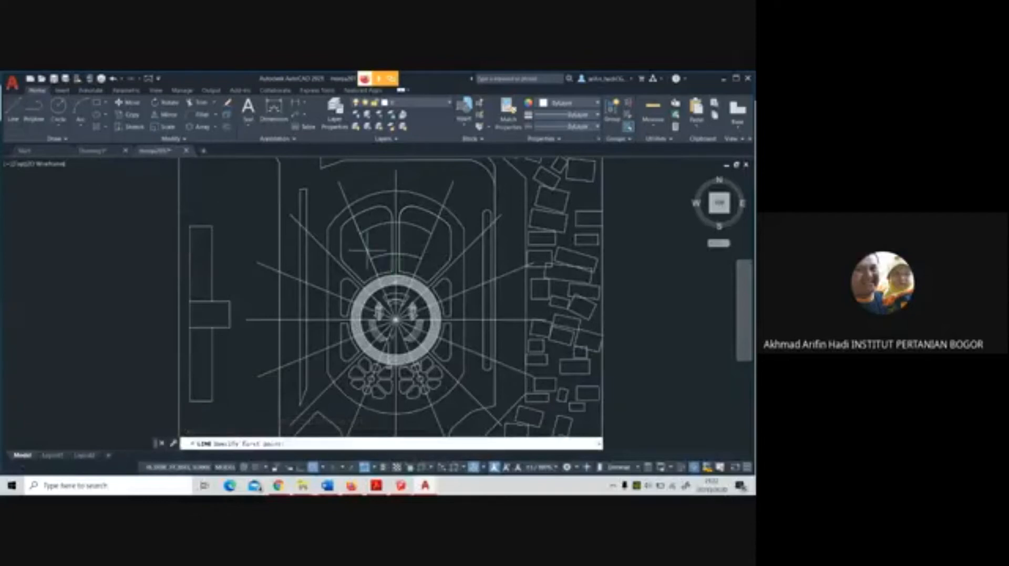
{"action": "scroll", "coordinate": [366, 245], "scroll_direction": "up", "scroll_amount": 5}
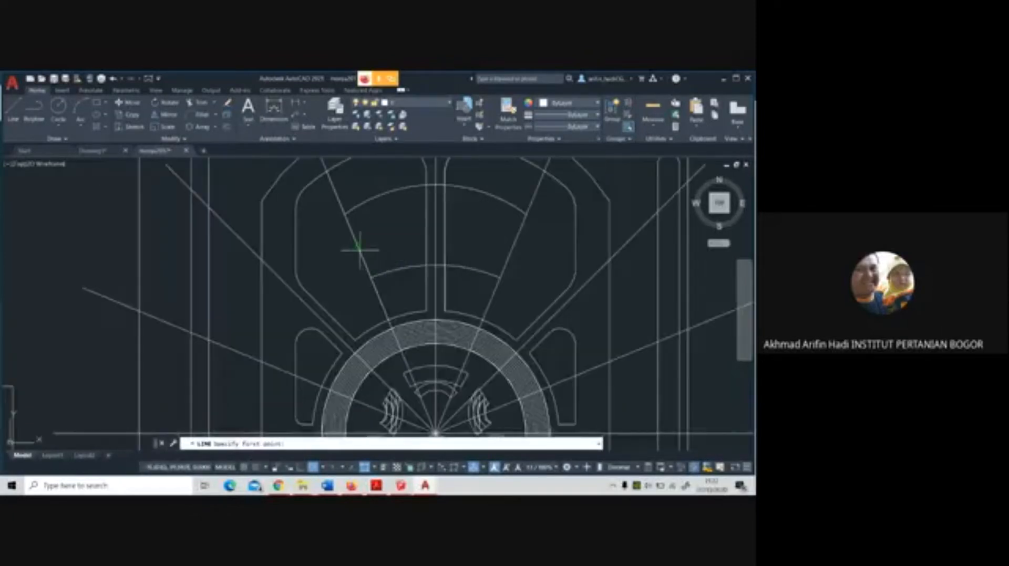
{"action": "left_click", "coordinate": [359, 248]}
{"action": "scroll", "coordinate": [359, 248], "scroll_direction": "down", "scroll_amount": 5}
{"action": "left_click", "coordinate": [361, 198]}
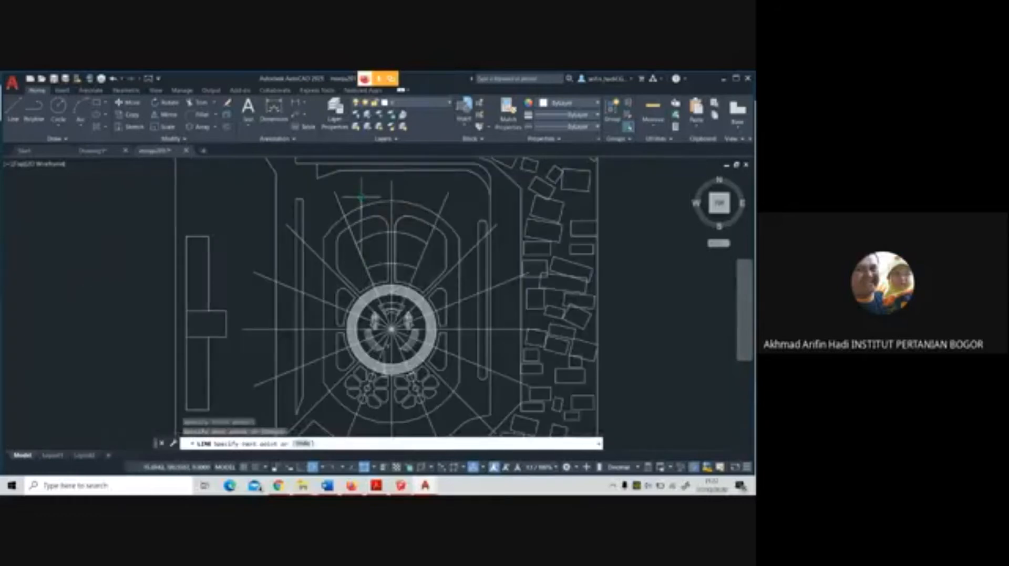
Polar array the vertical line around its lower endpoint with 8 items over a full circle
{"action": "left_click", "coordinate": [206, 128]}
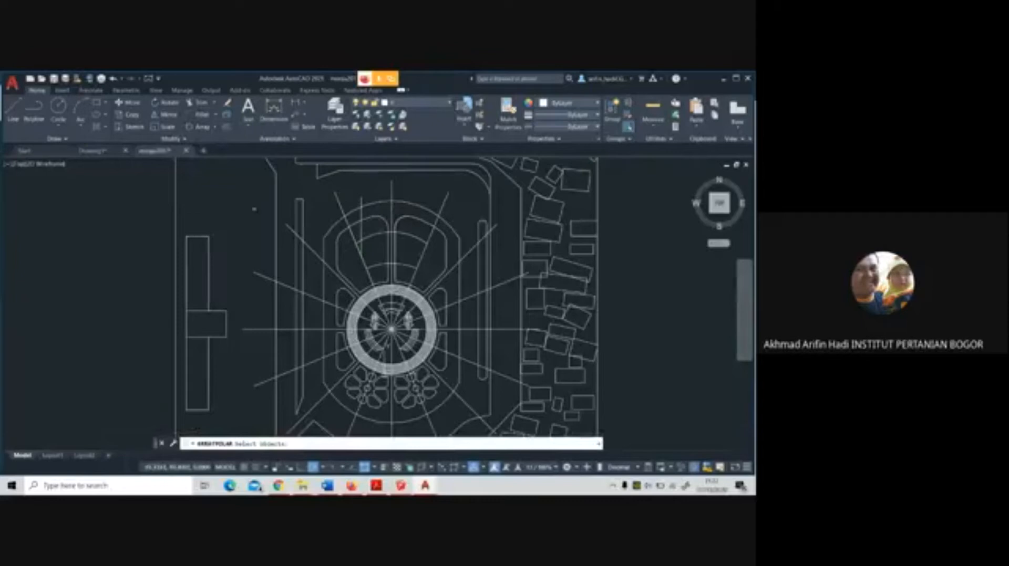
{"action": "left_click", "coordinate": [361, 246]}
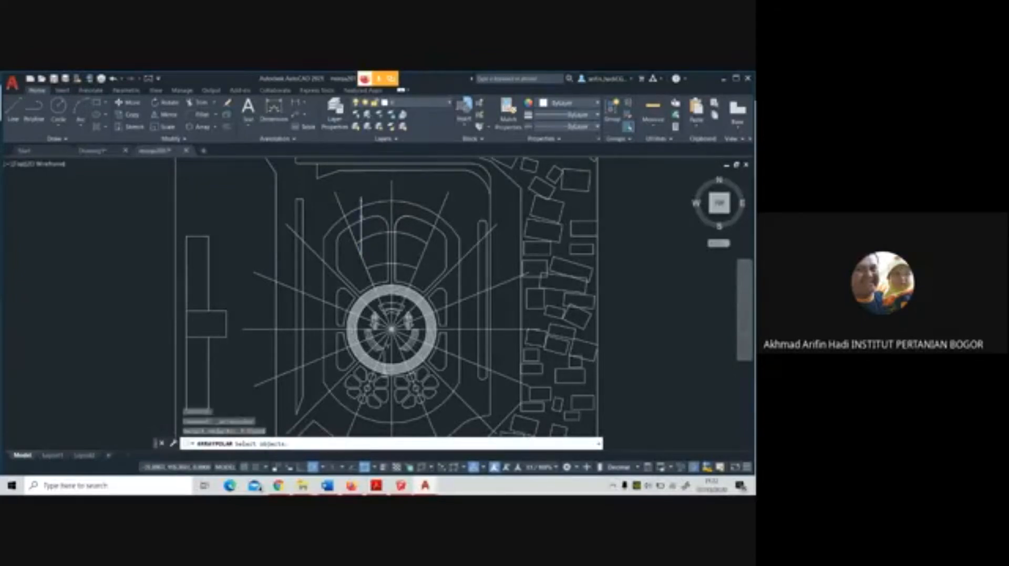
{"action": "key", "text": "Return"}
{"action": "left_click", "coordinate": [361, 256]}
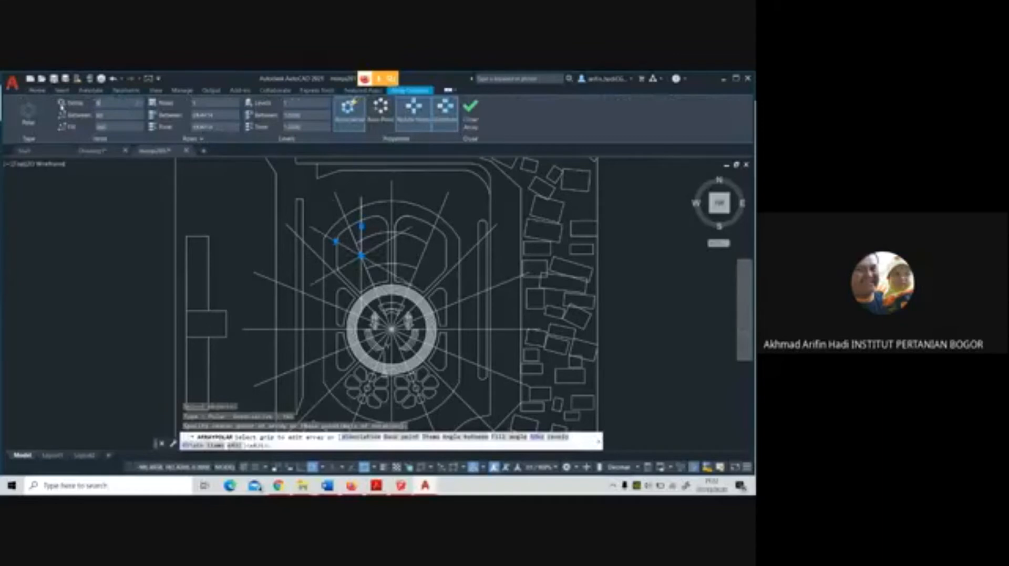
{"action": "key", "text": "Return"}
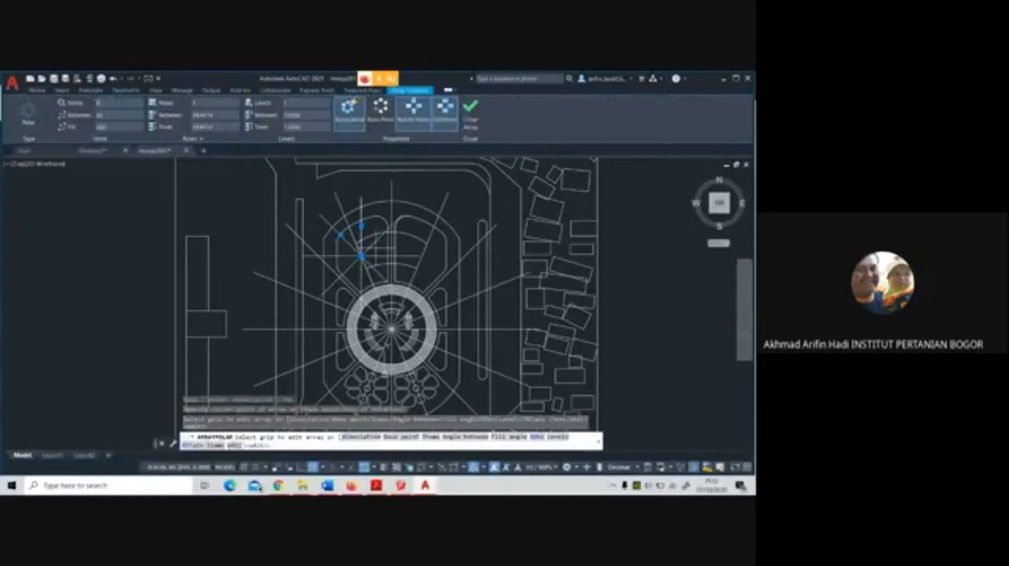
{"action": "right_click", "coordinate": [413, 226]}
{"action": "left_click", "coordinate": [424, 232]}
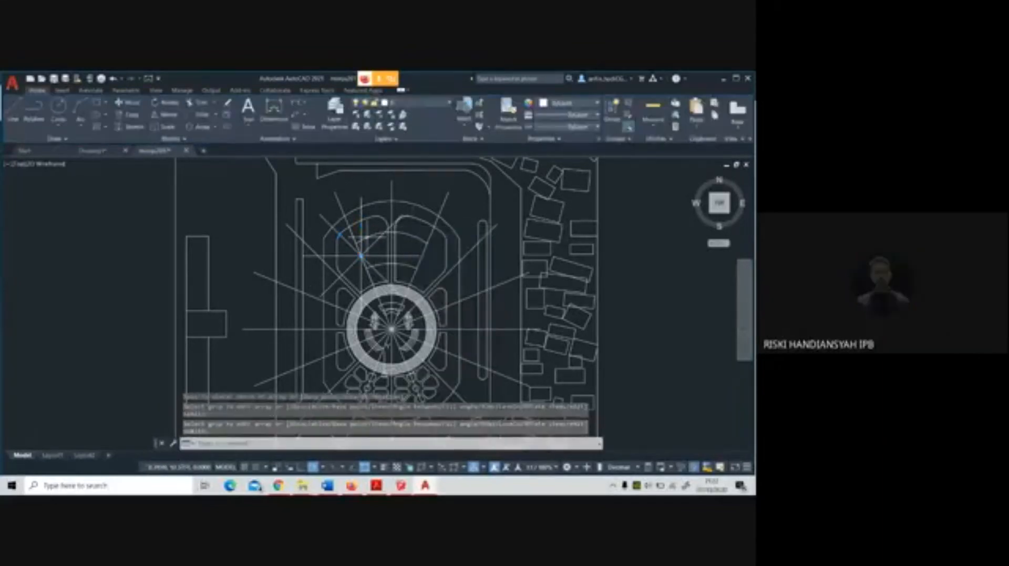
Delete the straight line along the north-northwest ray between the northwest panel's outer and inner edges
{"action": "scroll", "coordinate": [363, 237], "scroll_direction": "up", "scroll_amount": 4}
{"action": "left_click", "coordinate": [336, 237]}
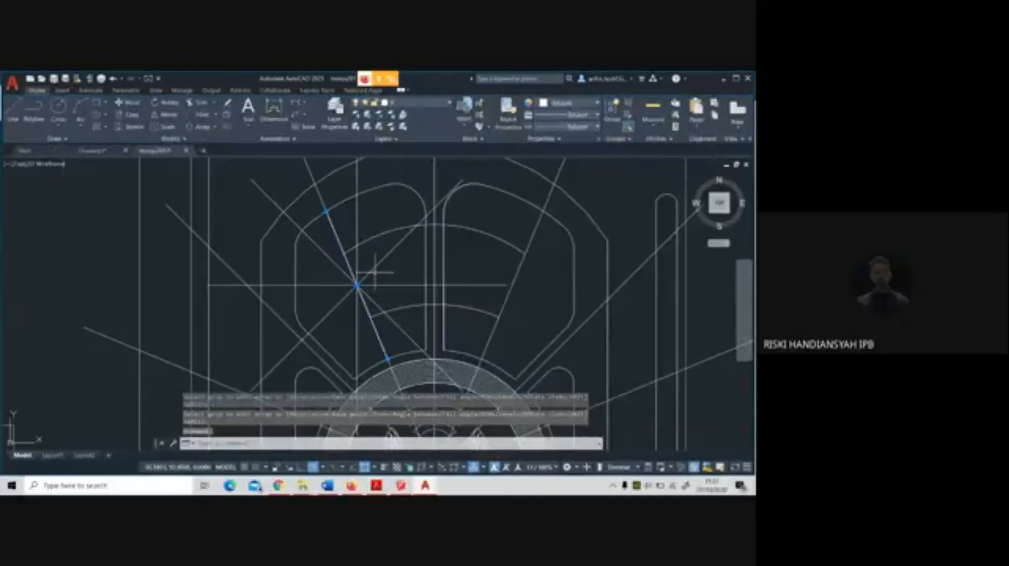
{"action": "key", "text": "Escape"}
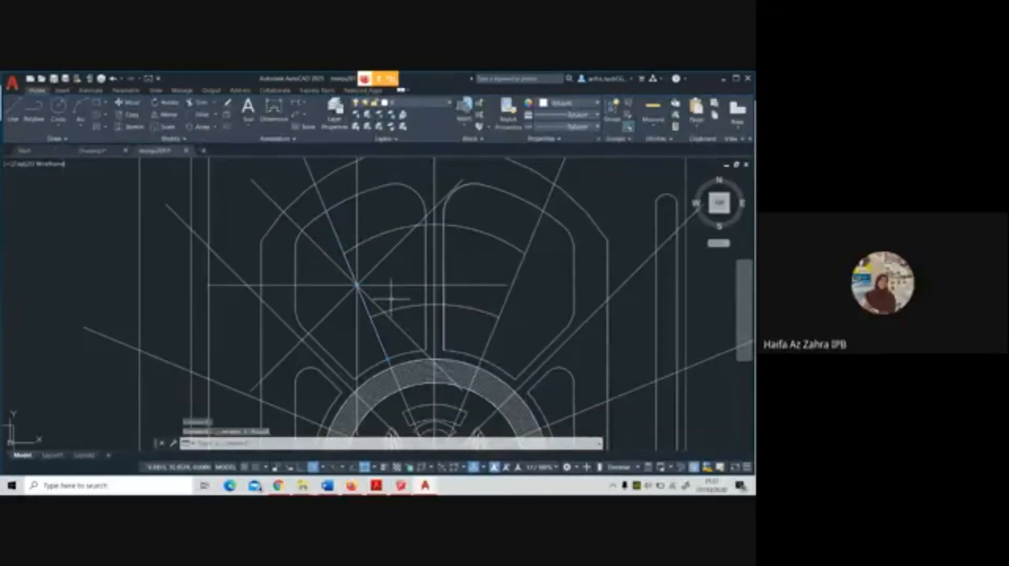
Move the large radial guide array by its hub from the plaza's central ring to empty space east of the plan
{"action": "scroll", "coordinate": [391, 298], "scroll_direction": "down", "scroll_amount": 5}
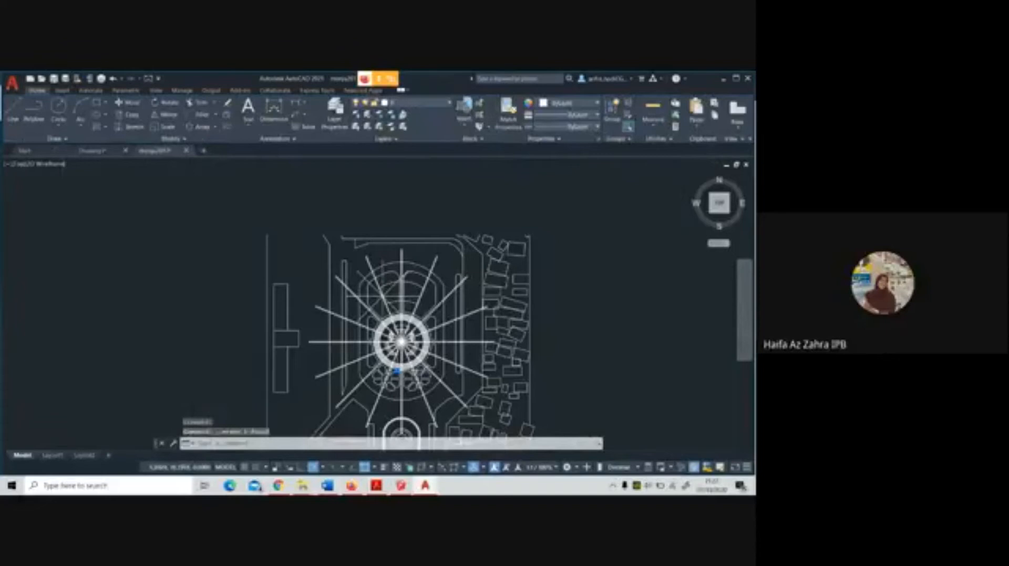
{"action": "scroll", "coordinate": [398, 347], "scroll_direction": "up", "scroll_amount": 4}
{"action": "left_click", "coordinate": [401, 341]}
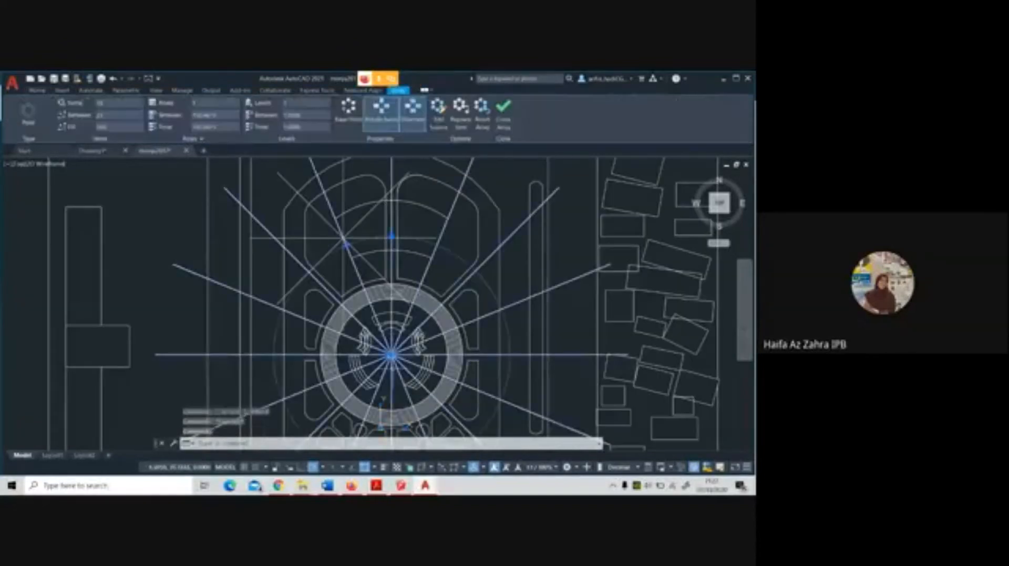
{"action": "scroll", "coordinate": [391, 348], "scroll_direction": "down", "scroll_amount": 5}
{"action": "left_click", "coordinate": [502, 346]}
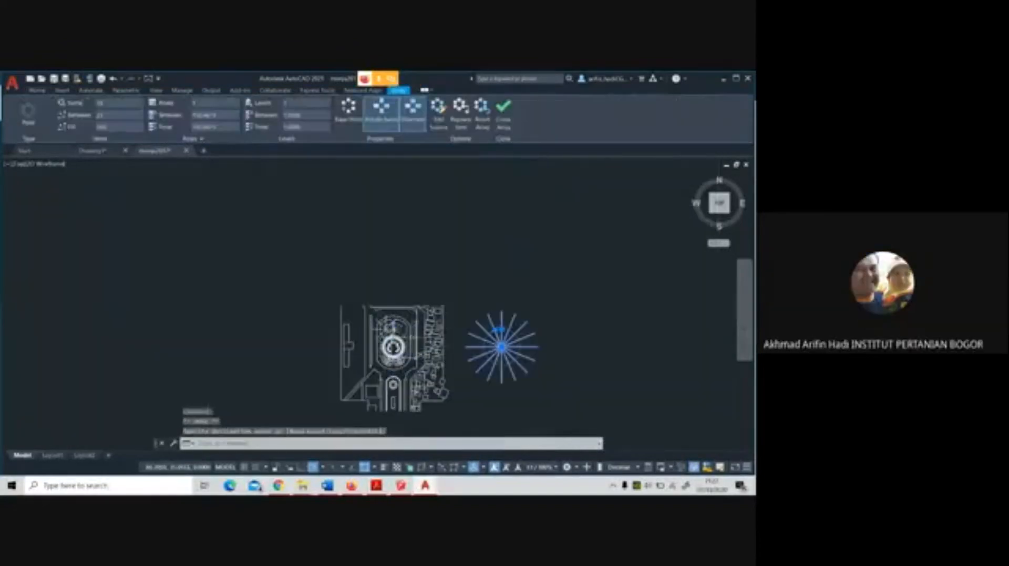
Draw a line joining the western ends of the two concentric arcs in the northern panels
{"action": "scroll", "coordinate": [386, 323], "scroll_direction": "up", "scroll_amount": 5}
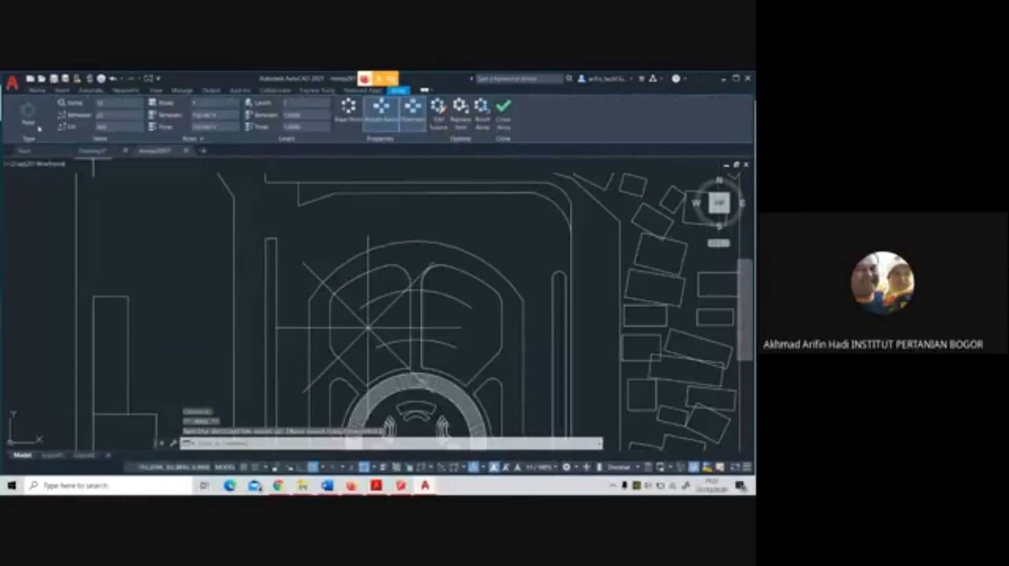
{"action": "left_click", "coordinate": [37, 92]}
{"action": "left_click", "coordinate": [12, 109]}
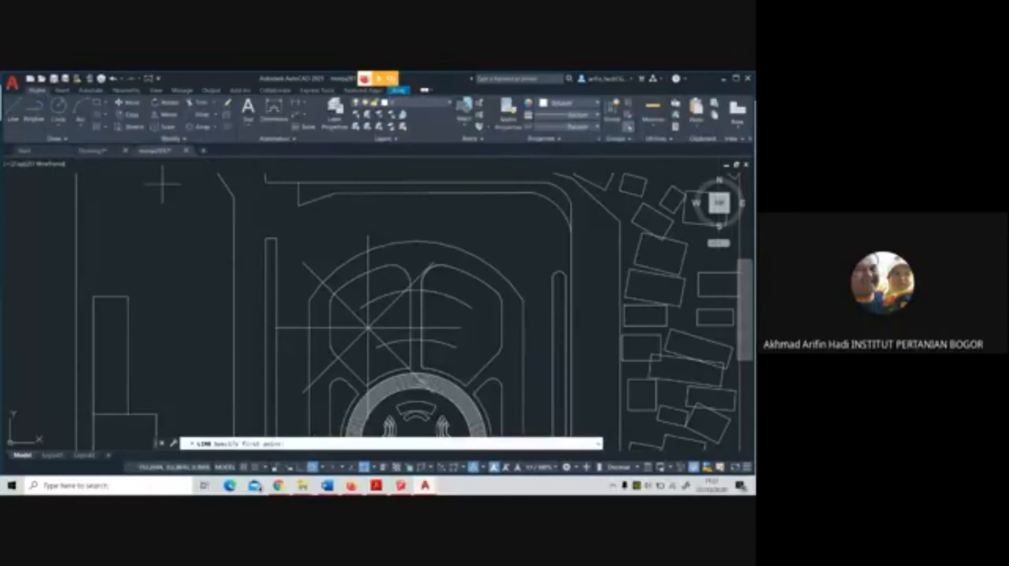
{"action": "scroll", "coordinate": [390, 352], "scroll_direction": "up", "scroll_amount": 4}
{"action": "left_click", "coordinate": [357, 347]}
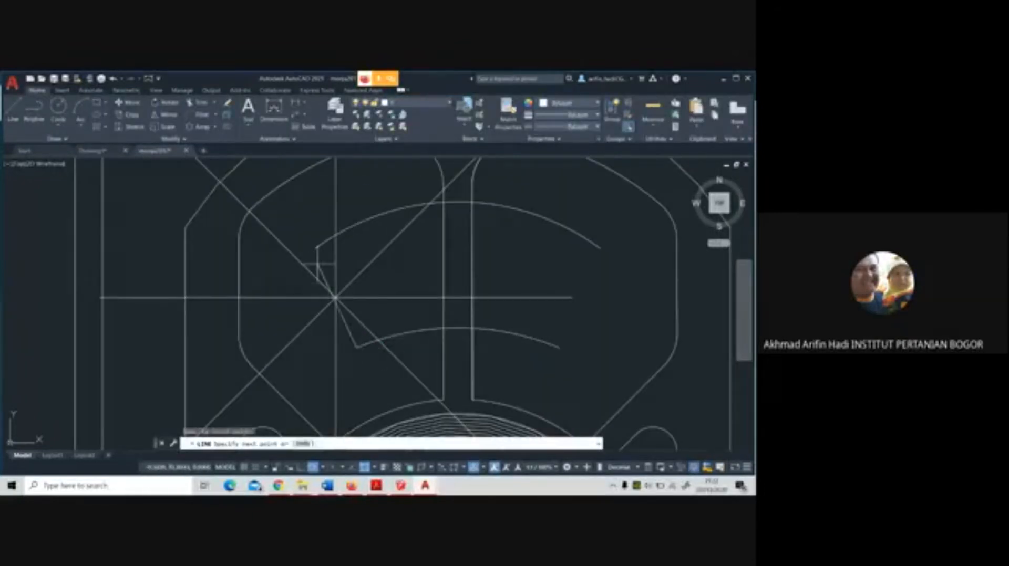
{"action": "left_click", "coordinate": [316, 249]}
{"action": "key", "text": "Return"}
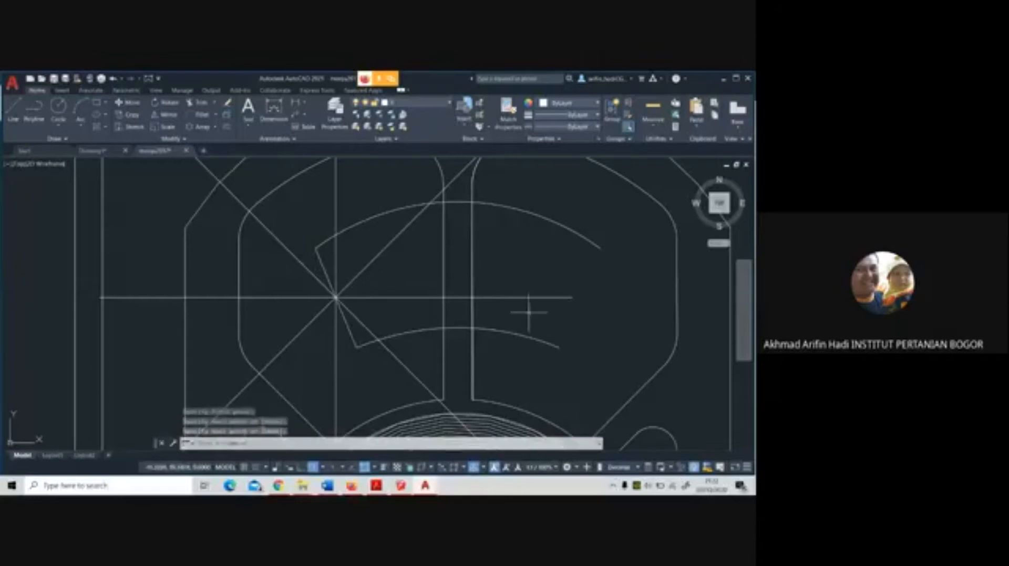
Draw a line joining the eastern ends of the two concentric arcs to close the segment
{"action": "key", "text": "Return"}
{"action": "left_click", "coordinate": [558, 347]}
{"action": "left_click", "coordinate": [599, 249]}
{"action": "key", "text": "Return"}
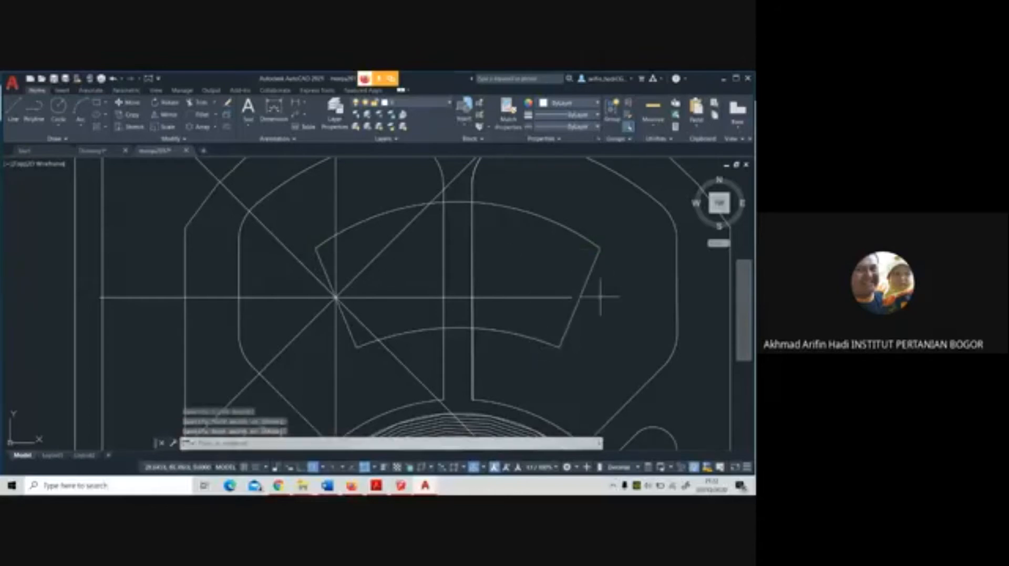
{"action": "scroll", "coordinate": [602, 296], "scroll_direction": "down", "scroll_amount": 2}
{"action": "middle_click_drag", "start_coordinate": [489, 314], "coordinate": [484, 301]}
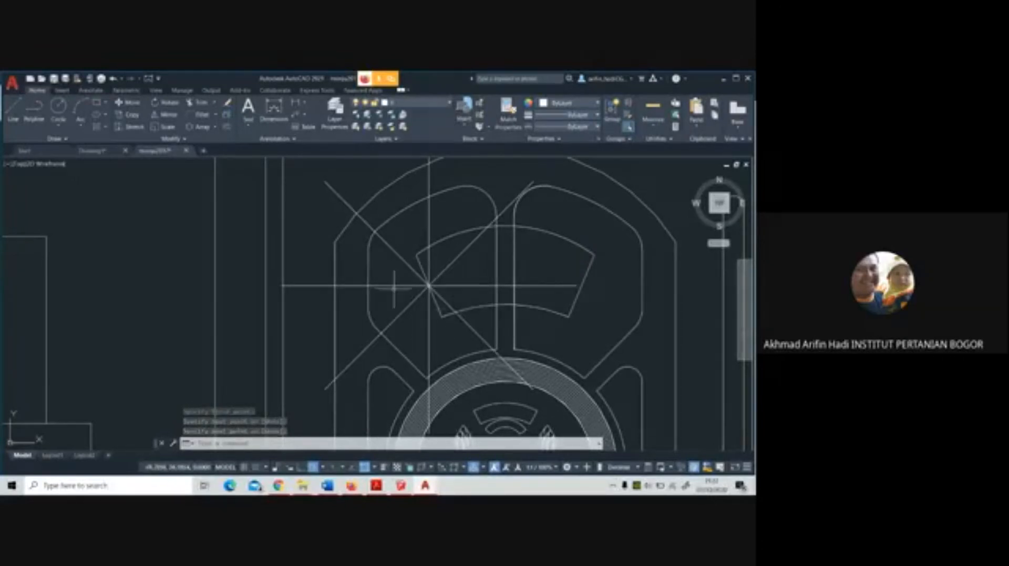
{"action": "left_click", "coordinate": [391, 250]}
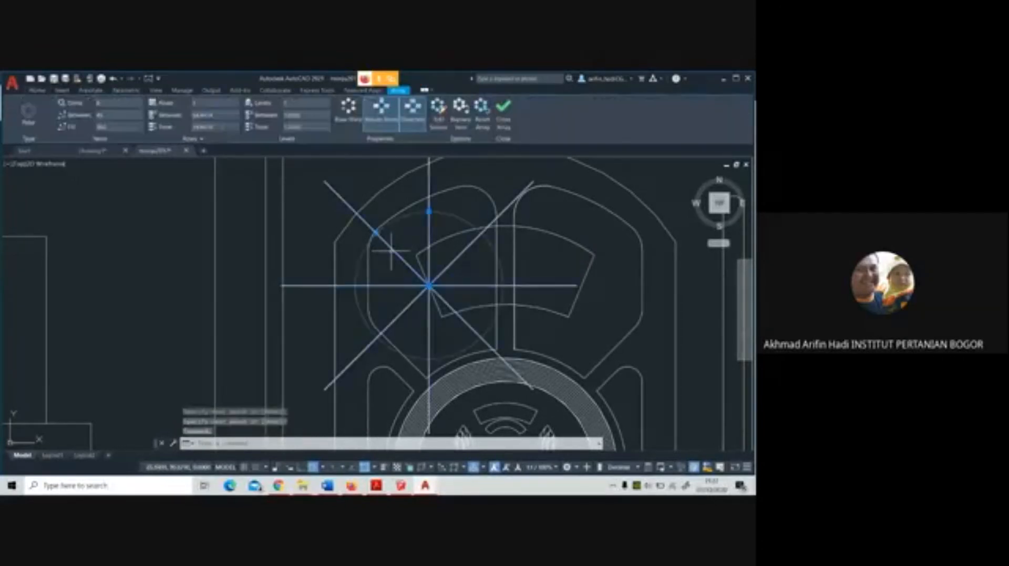
{"action": "type", "text": "ex"}
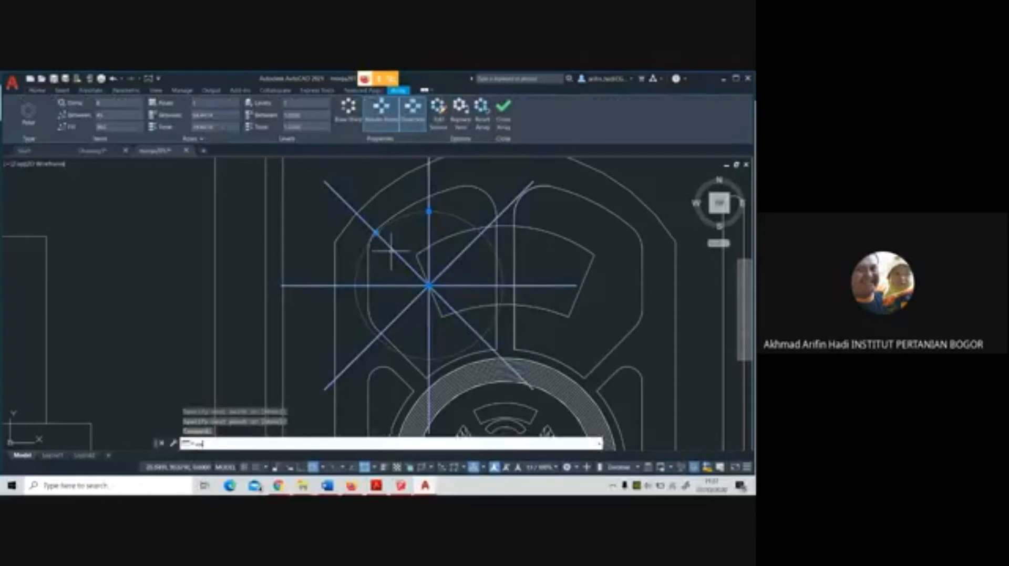
{"action": "type", "text": "plode"}
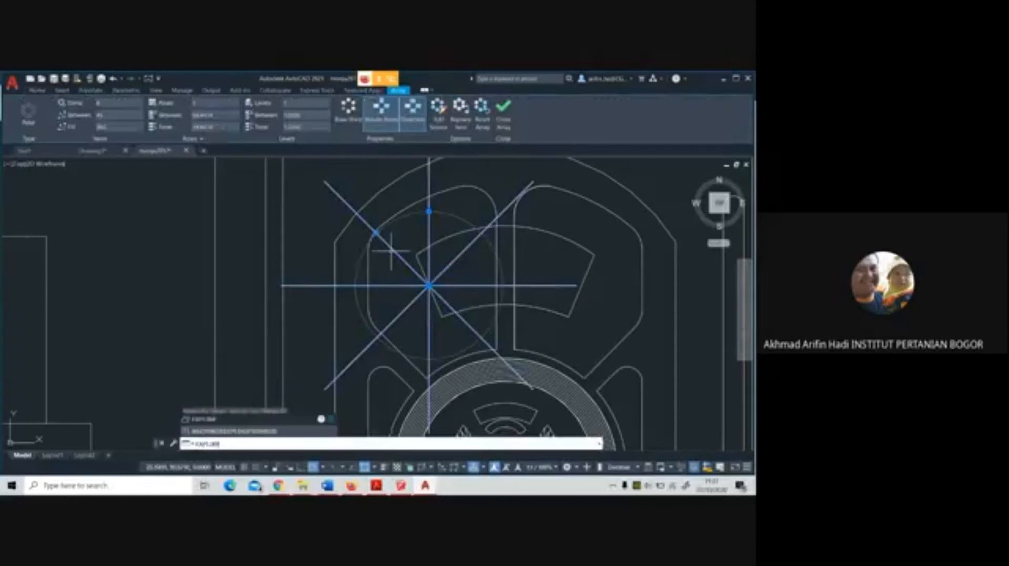
{"action": "key", "text": "Return"}
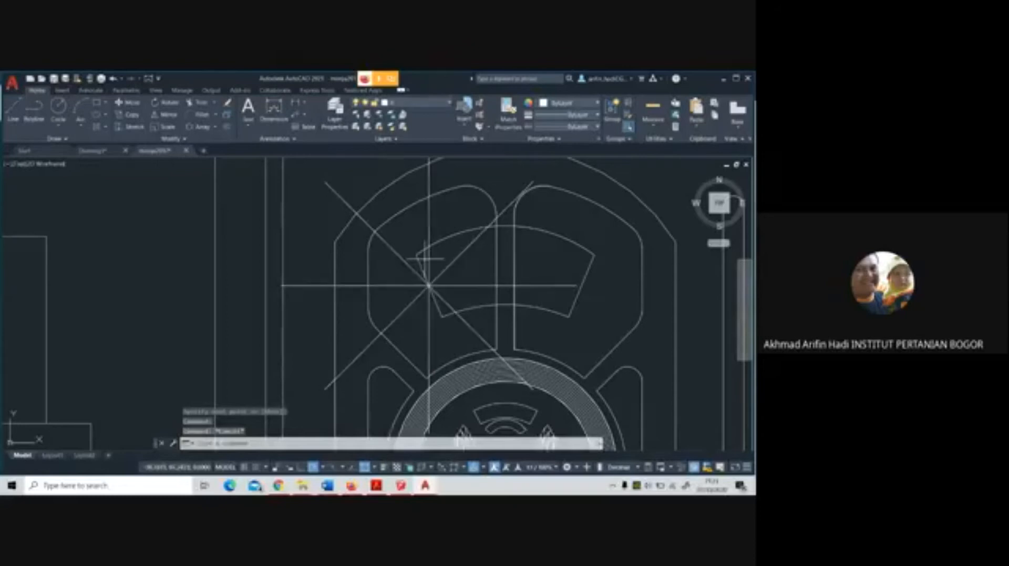
Rotate the eight-ray array about its hub by reference, aligning its vertical ray with the arc segment's western side
{"action": "left_click", "coordinate": [410, 266]}
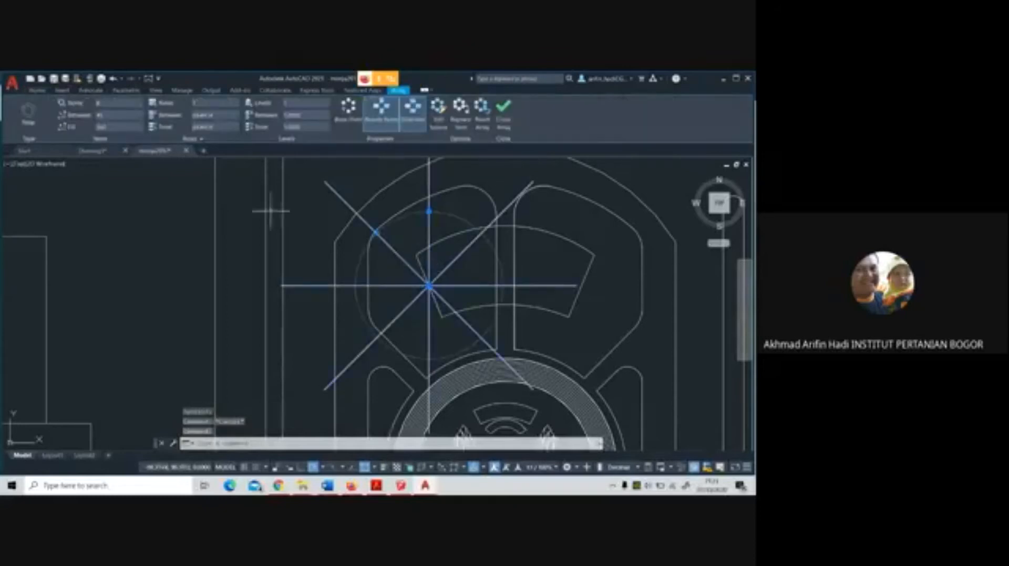
{"action": "left_click", "coordinate": [37, 91]}
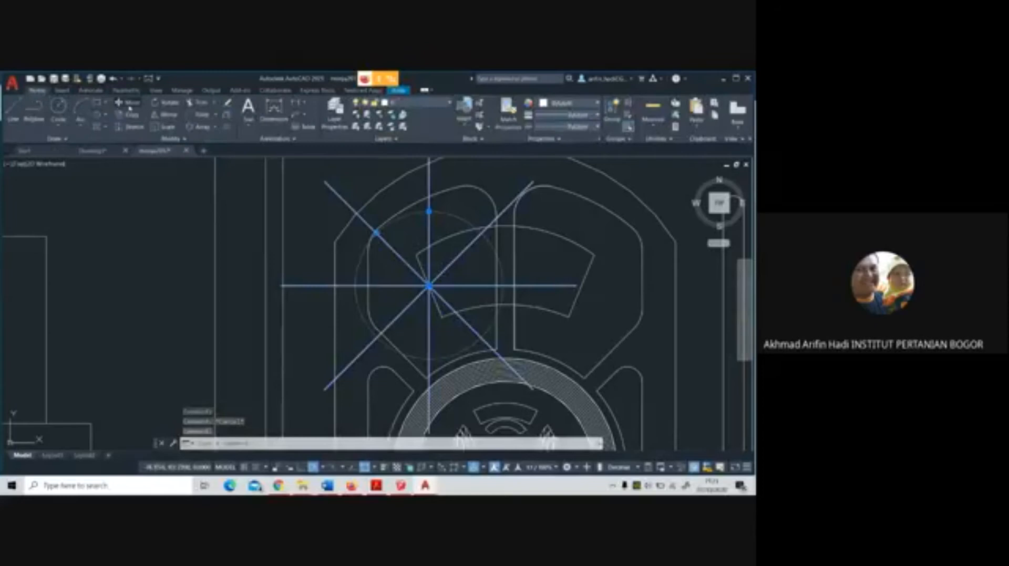
{"action": "left_click", "coordinate": [166, 103]}
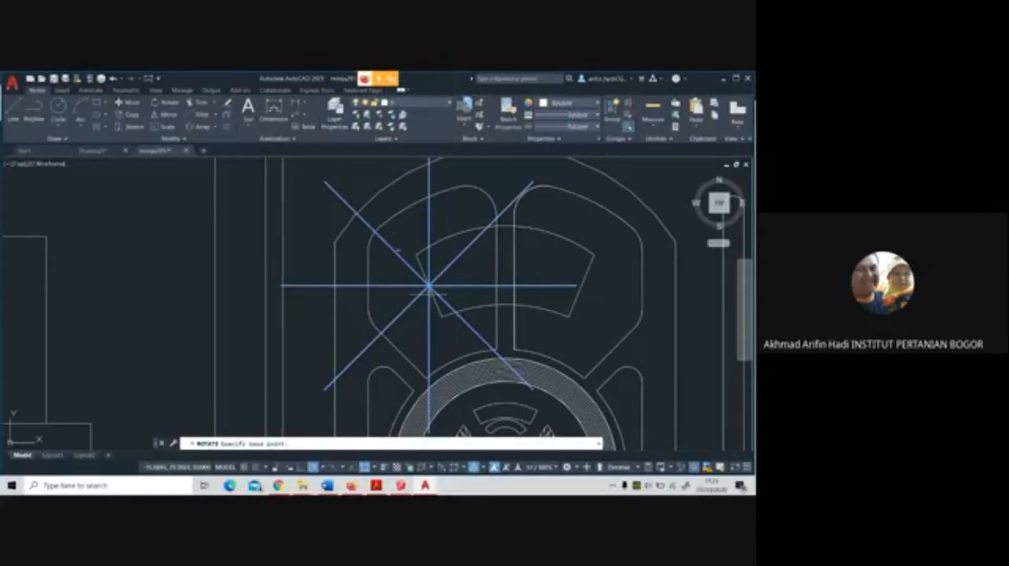
{"action": "left_click", "coordinate": [428, 286]}
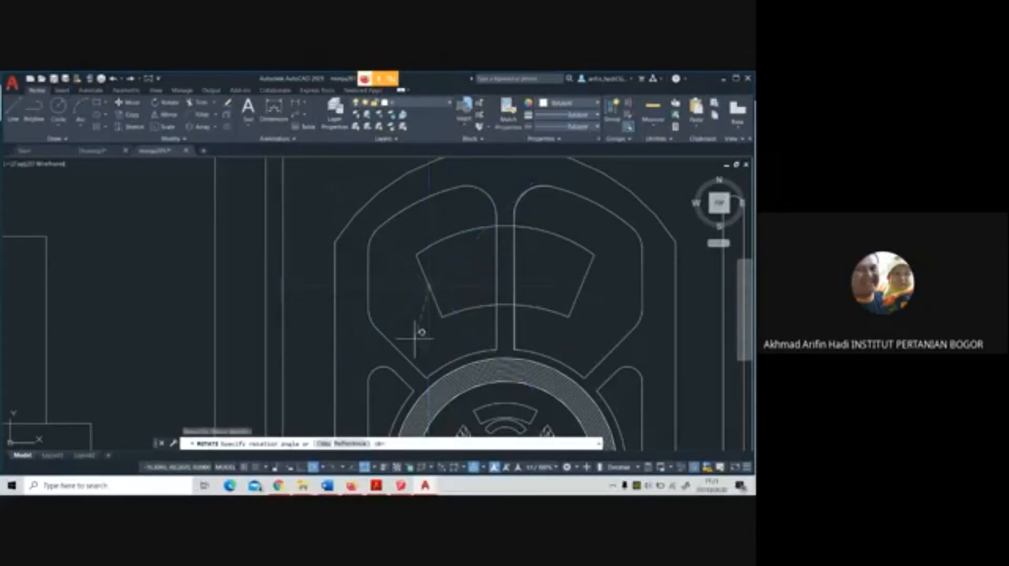
{"action": "left_click", "coordinate": [356, 444]}
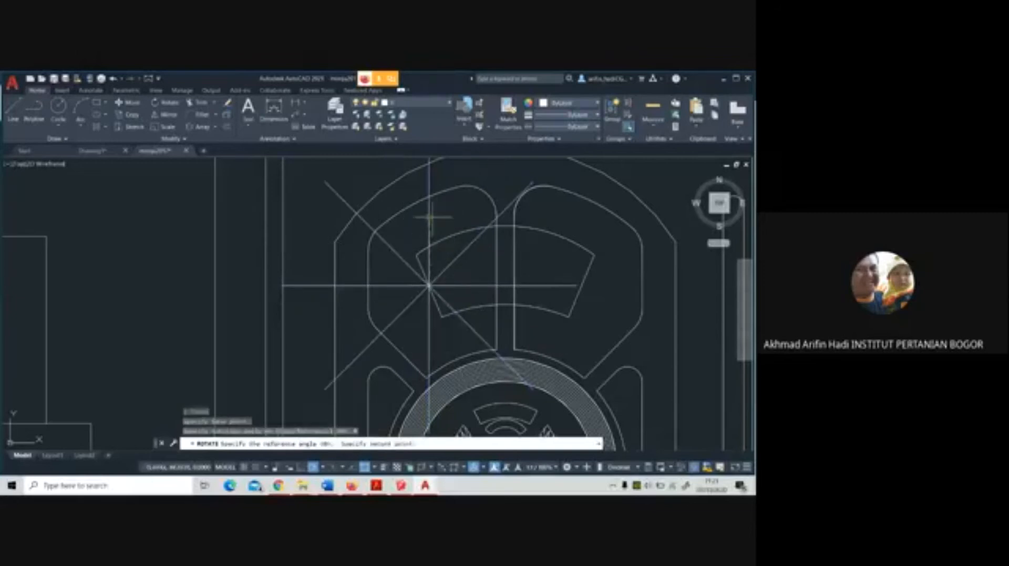
{"action": "left_click", "coordinate": [428, 216]}
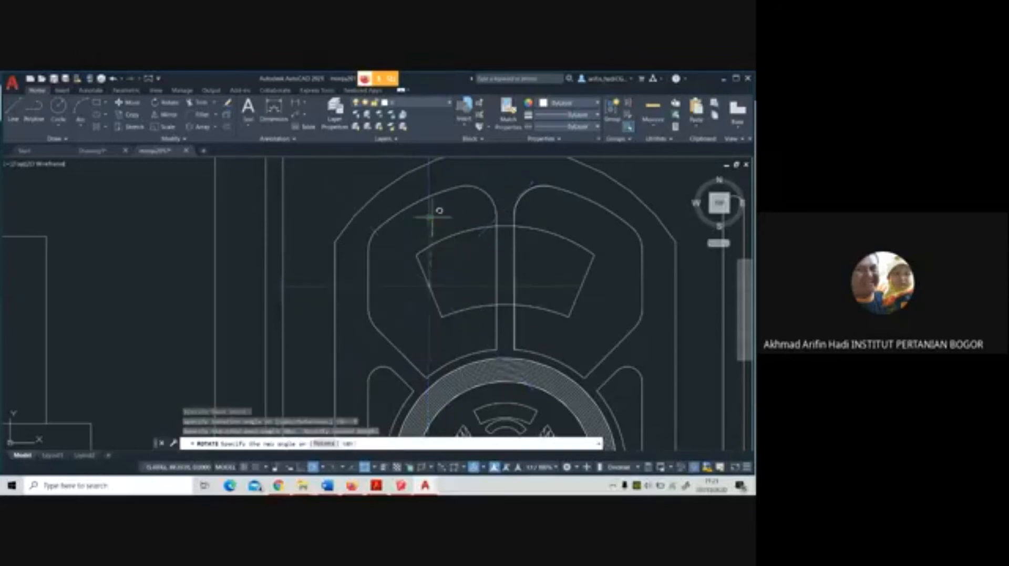
{"action": "left_click", "coordinate": [420, 254]}
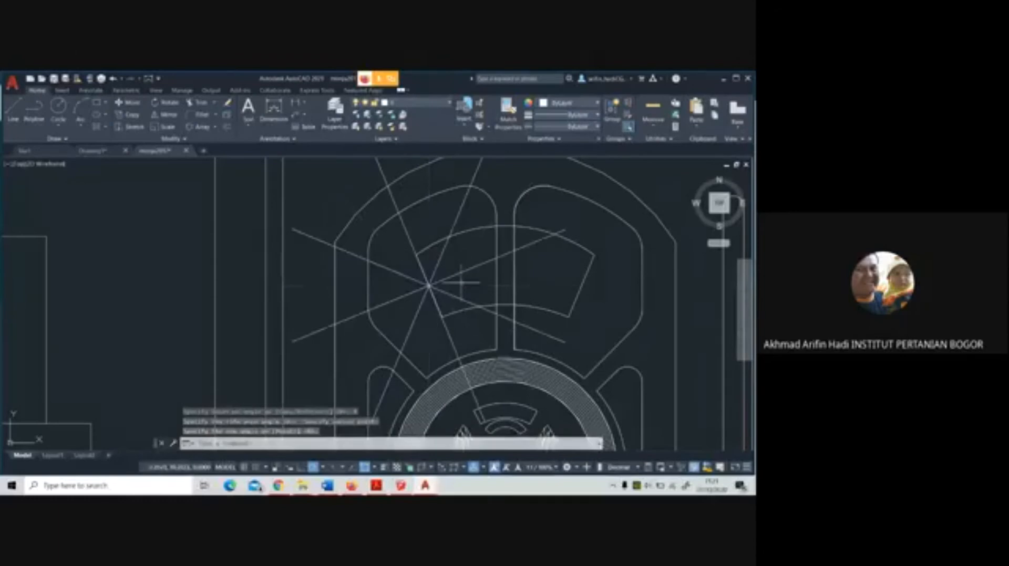
Explode the rotated eight-ray array into separate lines
{"action": "left_click", "coordinate": [402, 224]}
{"action": "right_click", "coordinate": [402, 225]}
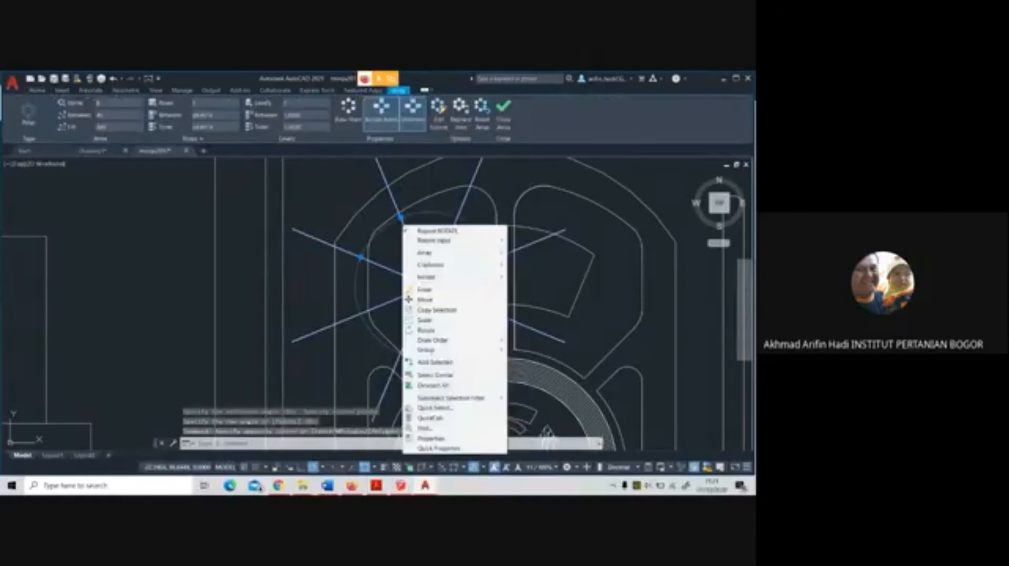
{"action": "key", "text": "Escape"}
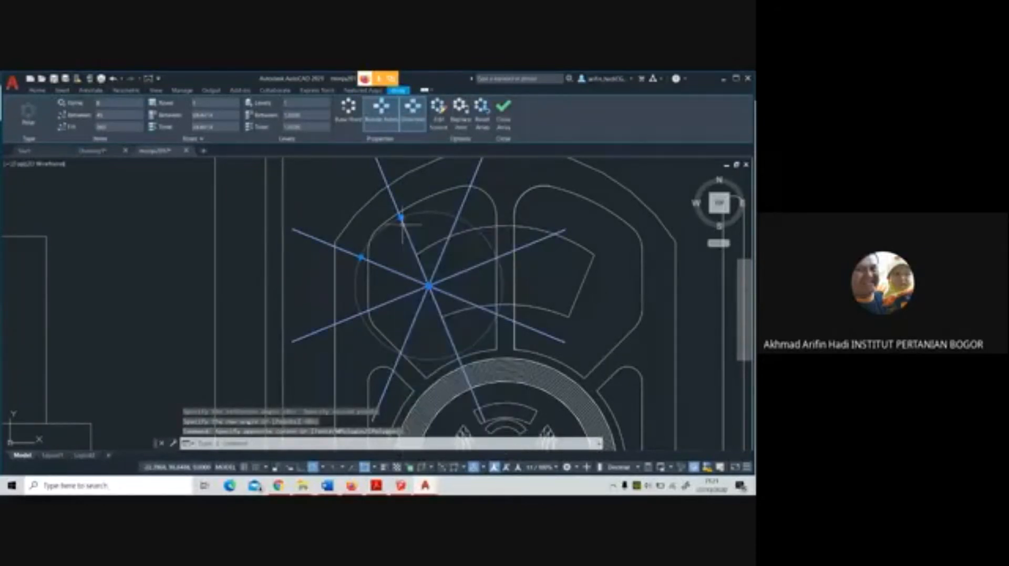
{"action": "type", "text": "explode"}
{"action": "key", "text": "Return"}
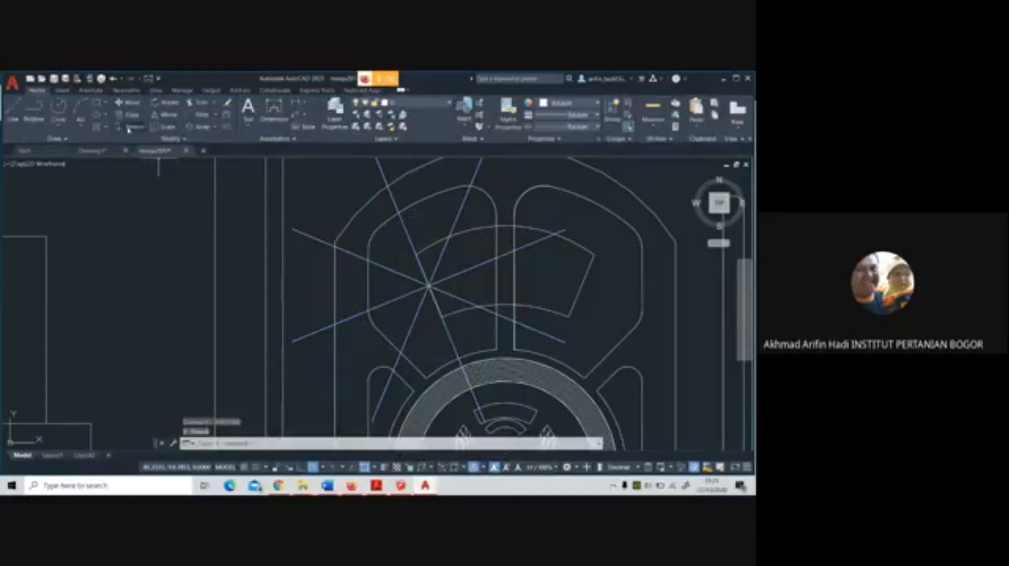
Offset the star's north-northwest and west-northwest rays to both sides to give each path its edges
{"action": "left_click", "coordinate": [227, 126]}
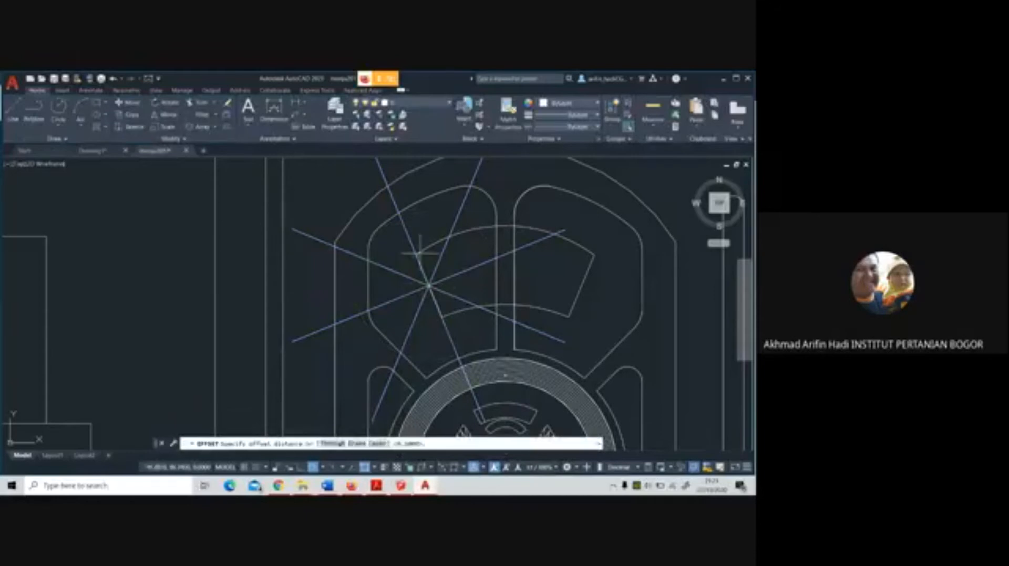
{"action": "scroll", "coordinate": [422, 252], "scroll_direction": "up", "scroll_amount": 2}
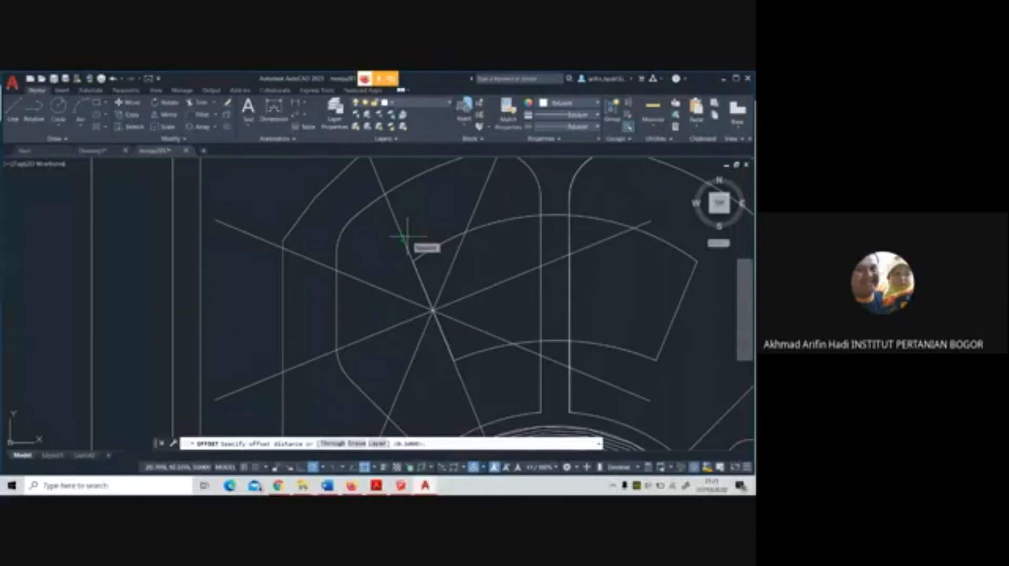
{"action": "type", "text": "8"}
{"action": "key", "text": "Return"}
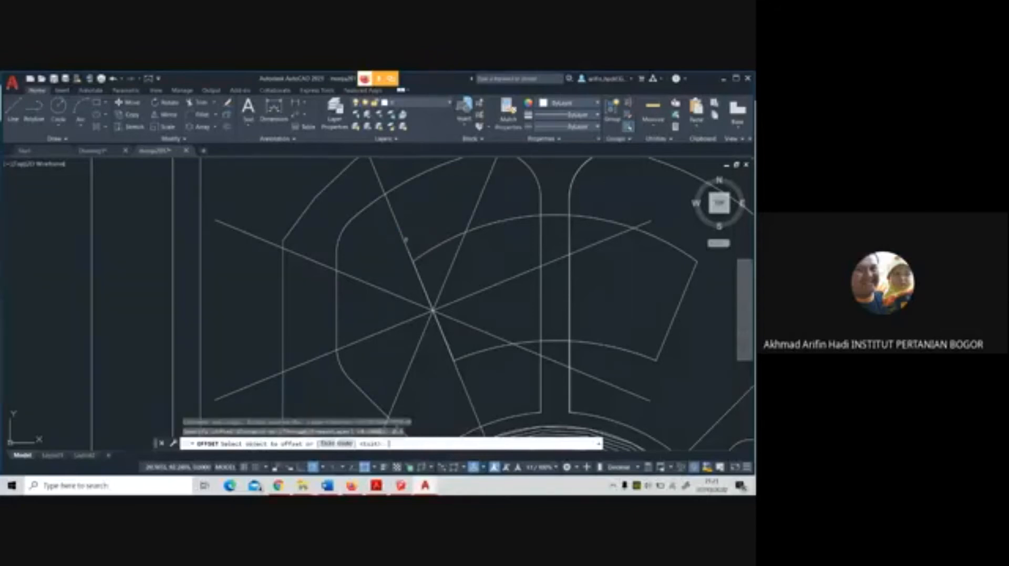
{"action": "left_click", "coordinate": [403, 239]}
{"action": "left_click", "coordinate": [406, 241]}
{"action": "left_click", "coordinate": [403, 241]}
{"action": "left_click", "coordinate": [390, 251]}
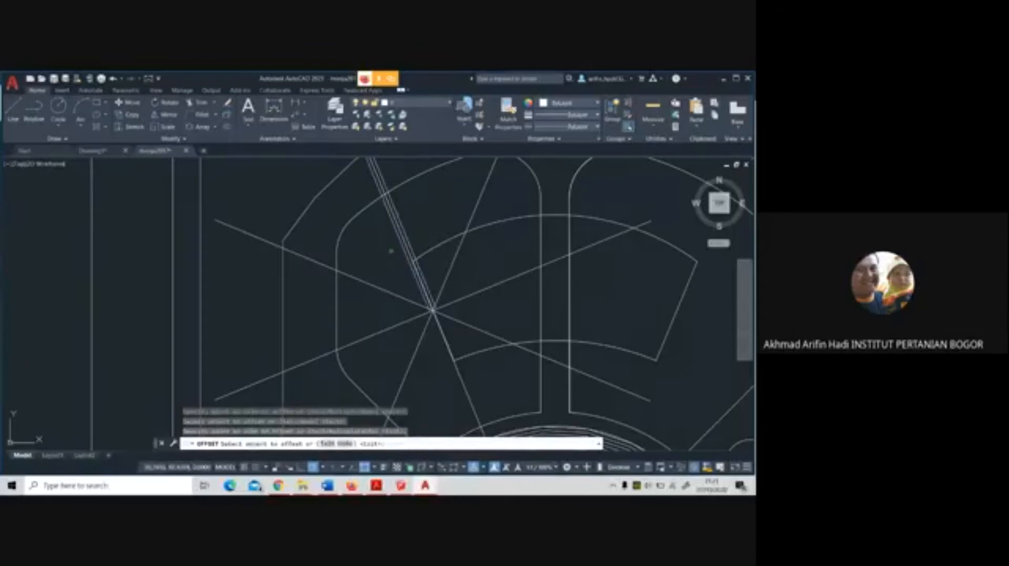
{"action": "left_click", "coordinate": [382, 287]}
{"action": "left_click", "coordinate": [383, 297]}
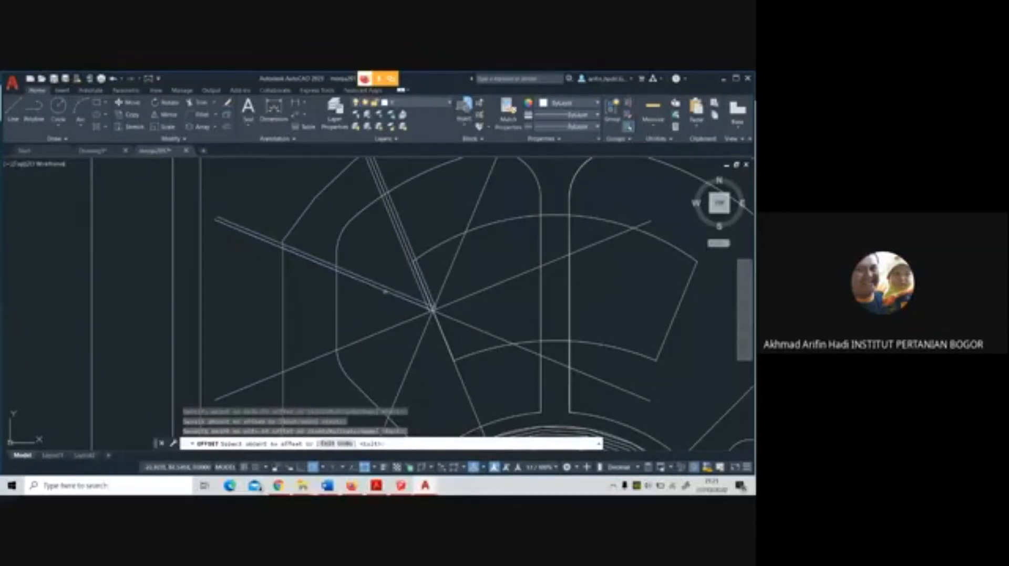
{"action": "left_click", "coordinate": [383, 328]}
{"action": "left_click", "coordinate": [372, 301]}
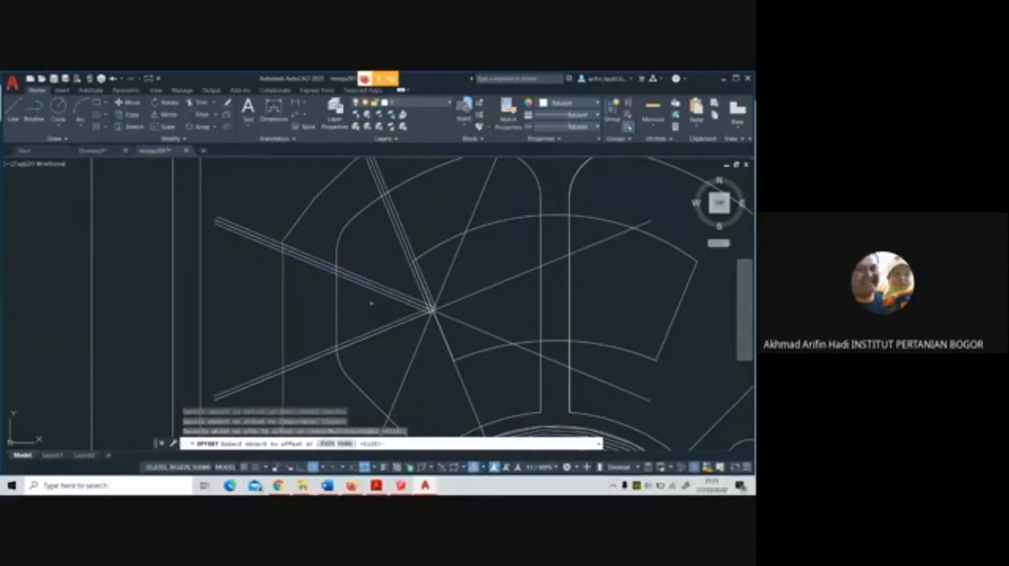
Offset the star's west-southwest and south-southwest rays to both sides with the same distance
{"action": "left_click", "coordinate": [383, 329]}
{"action": "left_click", "coordinate": [393, 352]}
{"action": "left_click", "coordinate": [412, 355]}
{"action": "left_click", "coordinate": [396, 352]}
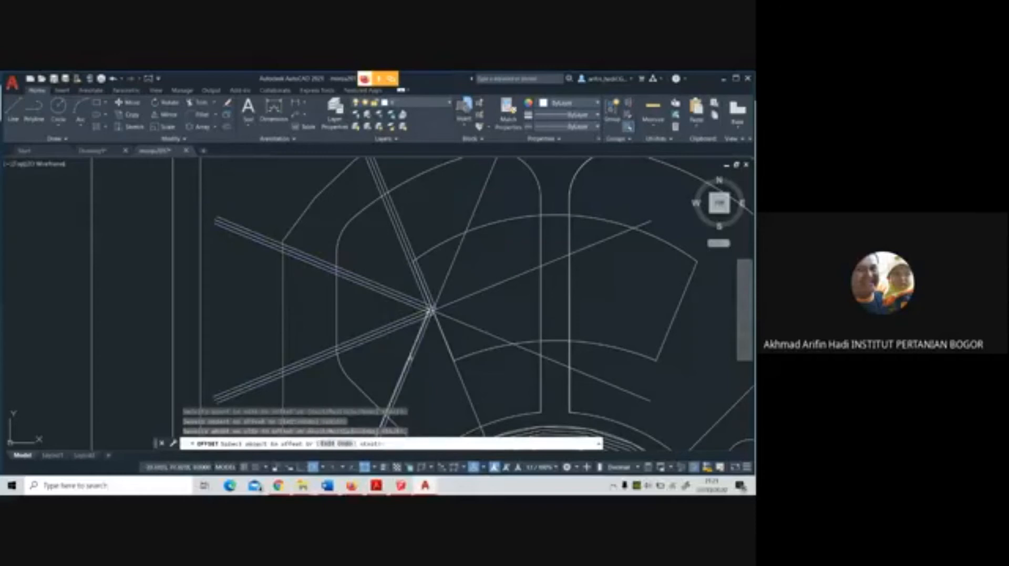
{"action": "left_click", "coordinate": [410, 358]}
{"action": "left_click", "coordinate": [424, 363]}
{"action": "left_click", "coordinate": [460, 381]}
{"action": "left_click", "coordinate": [459, 384]}
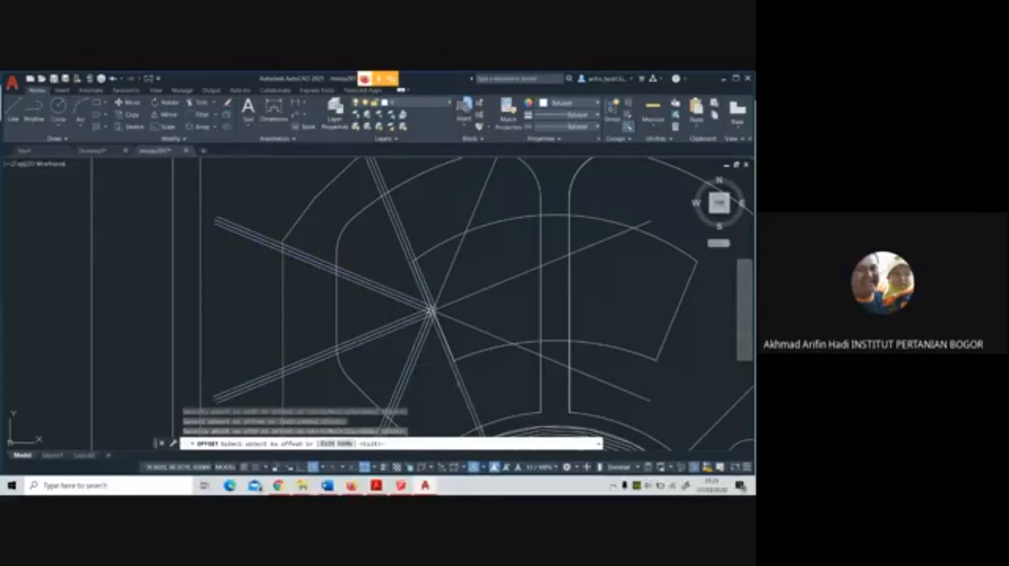
Offset the south-southeast, east-southeast and north-northeast rays to both sides with the same distance
{"action": "left_click", "coordinate": [463, 383]}
{"action": "left_click", "coordinate": [489, 379]}
{"action": "left_click", "coordinate": [523, 349]}
{"action": "left_click", "coordinate": [521, 370]}
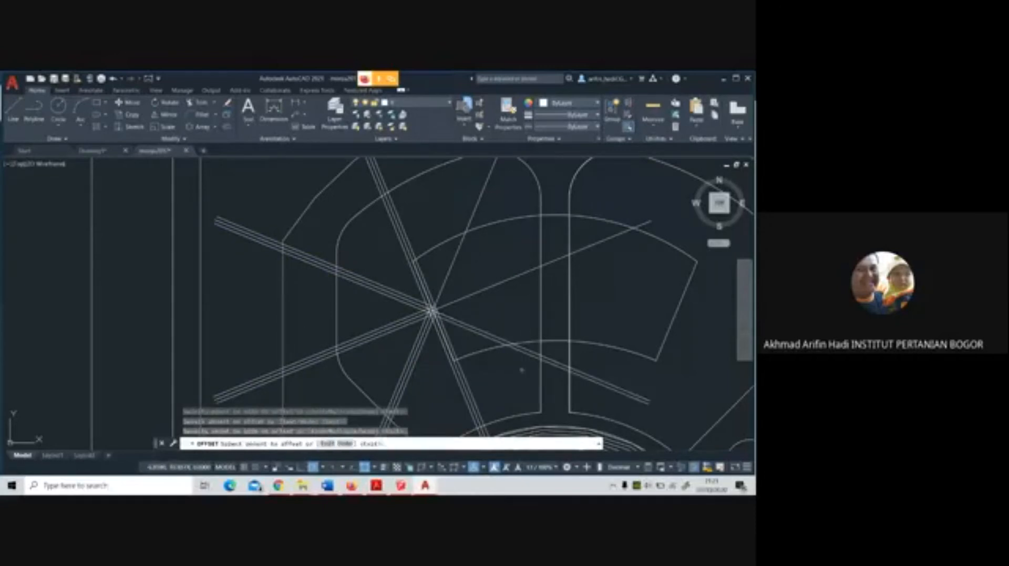
{"action": "left_click", "coordinate": [528, 351]}
{"action": "left_click", "coordinate": [534, 343]}
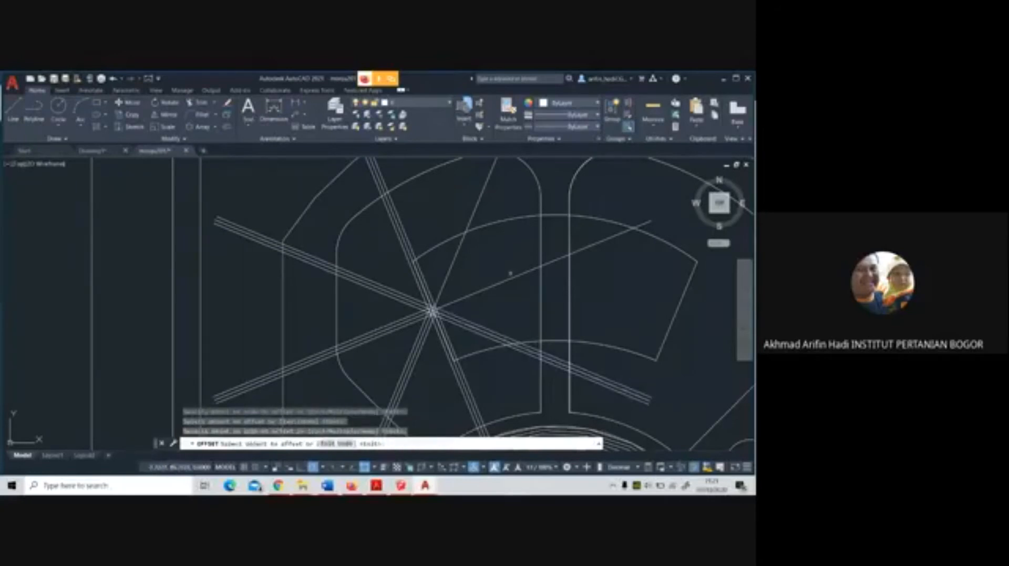
{"action": "left_click", "coordinate": [474, 214]}
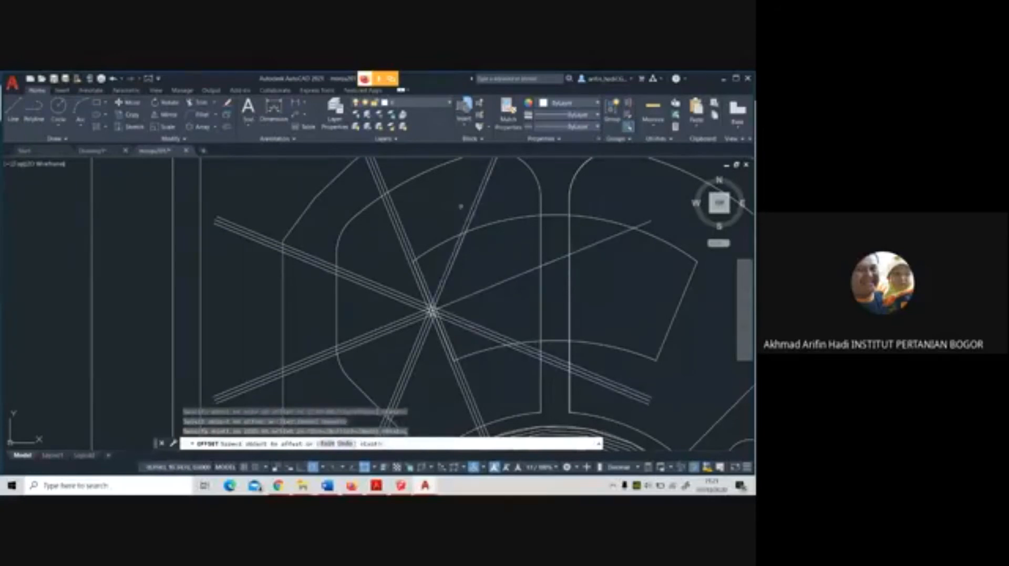
{"action": "left_click", "coordinate": [514, 244]}
{"action": "key", "text": "Escape"}
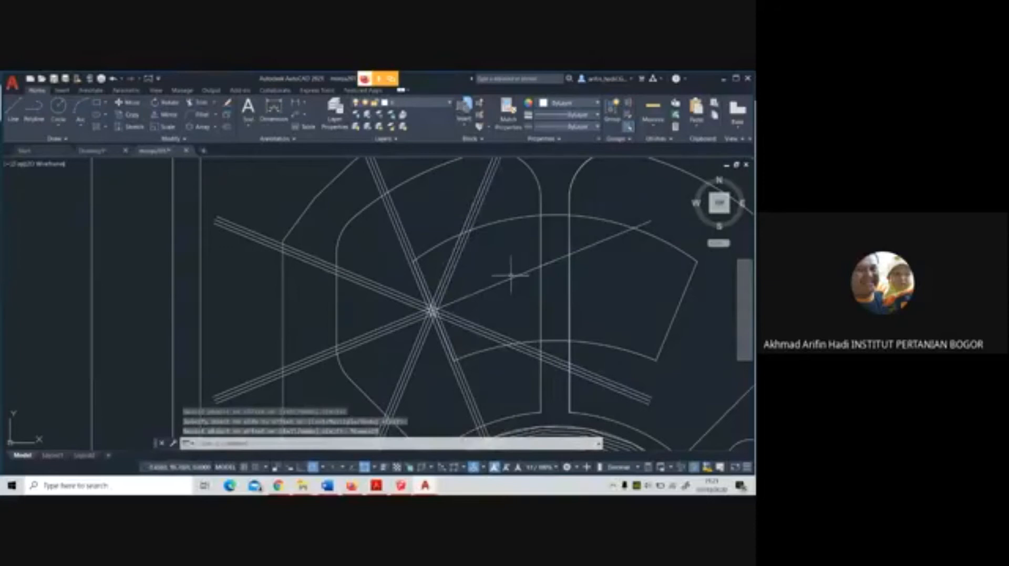
Delete the star's single east-northeast ray
{"action": "left_click", "coordinate": [511, 276]}
{"action": "key", "text": "Delete"}
{"action": "scroll", "coordinate": [504, 326], "scroll_direction": "down", "scroll_amount": 3}
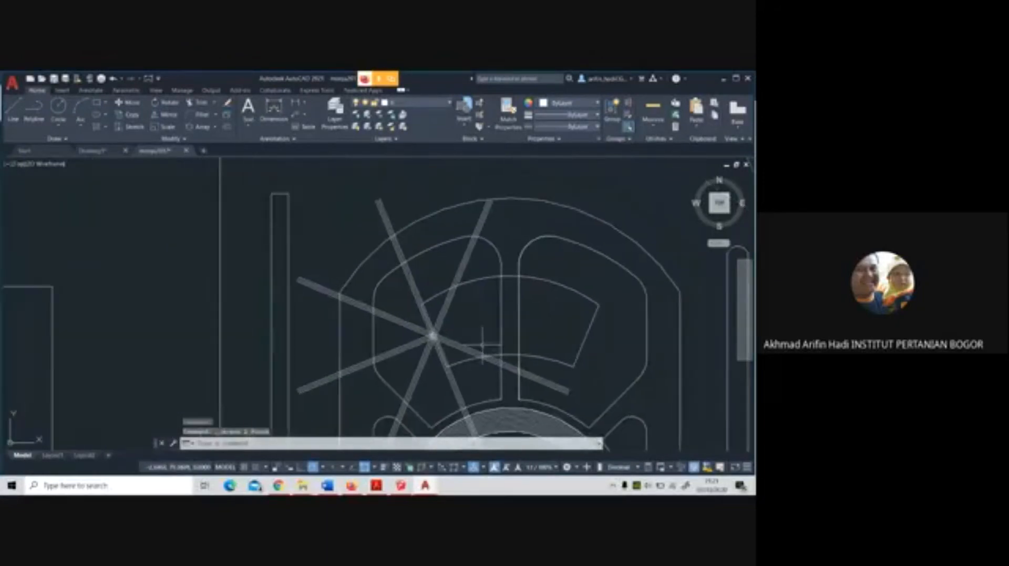
Trim all ray lines that extend beyond the northwest panel, using the panel's outline as the cutting edge
{"action": "middle_click_drag", "start_coordinate": [482, 347], "coordinate": [456, 284]}
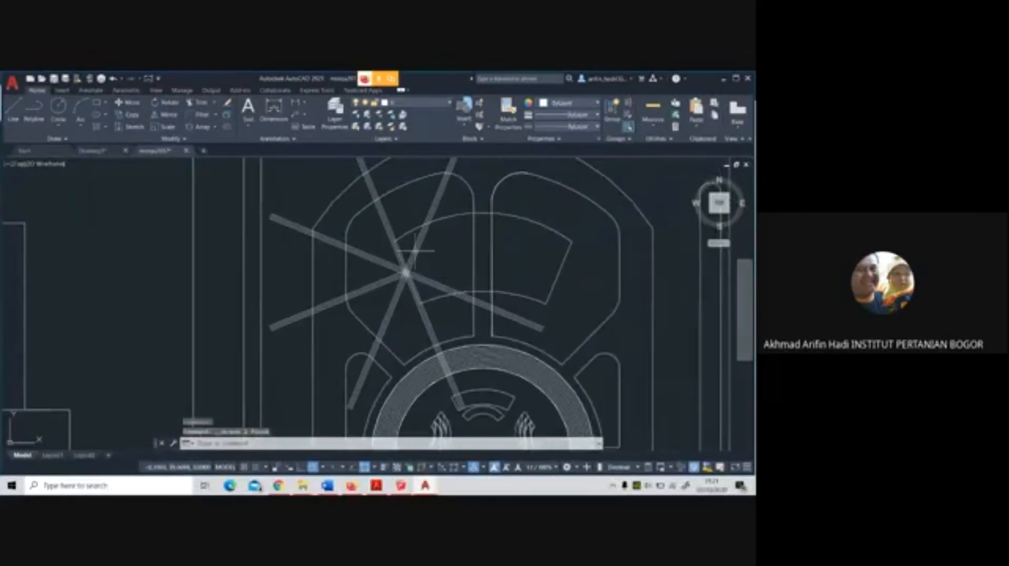
{"action": "left_click", "coordinate": [197, 102]}
{"action": "left_click", "coordinate": [254, 445]}
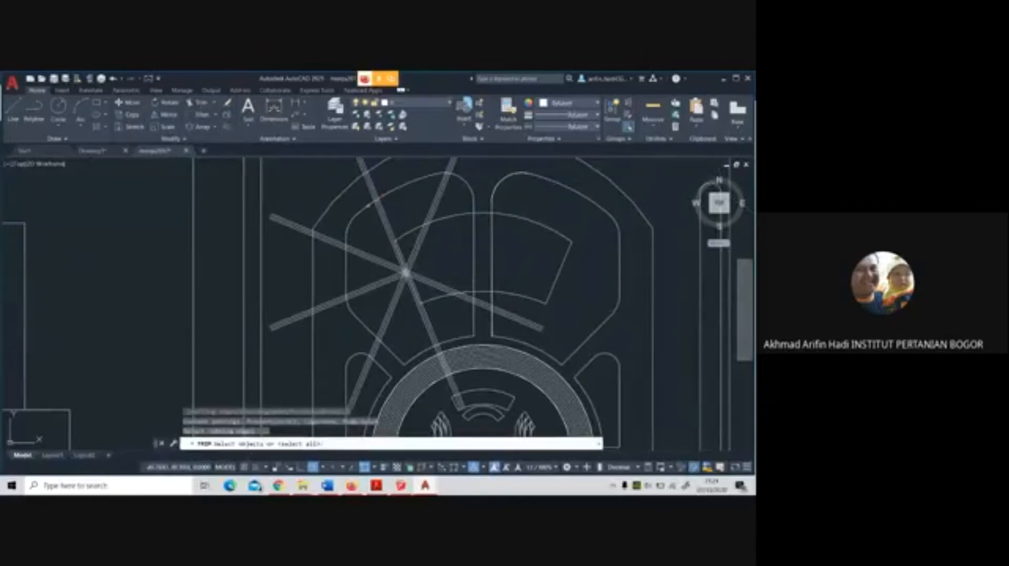
{"action": "left_click", "coordinate": [394, 180]}
{"action": "left_click", "coordinate": [419, 352]}
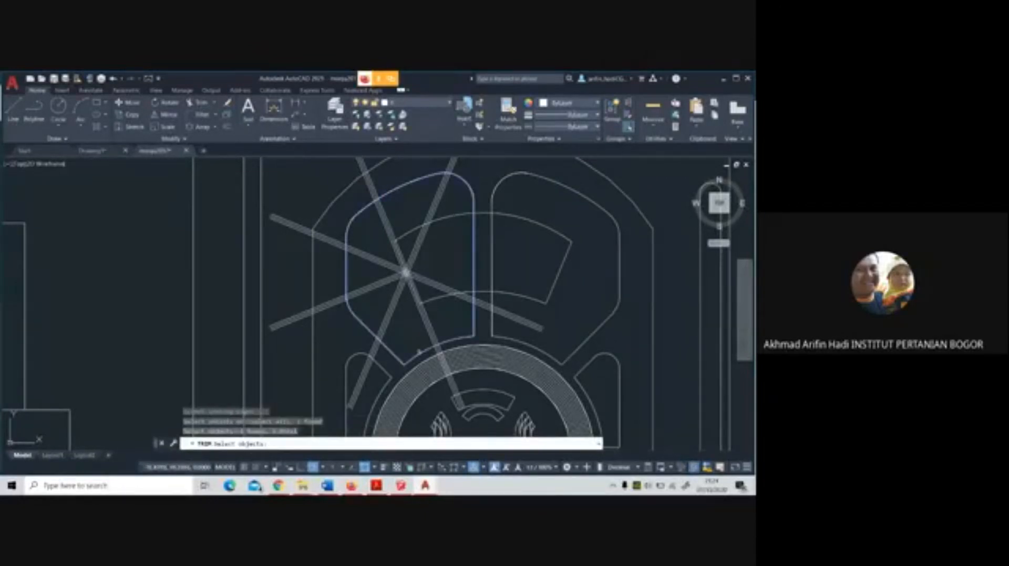
{"action": "key", "text": "Return"}
{"action": "left_click_drag", "start_coordinate": [339, 318], "coordinate": [336, 223]}
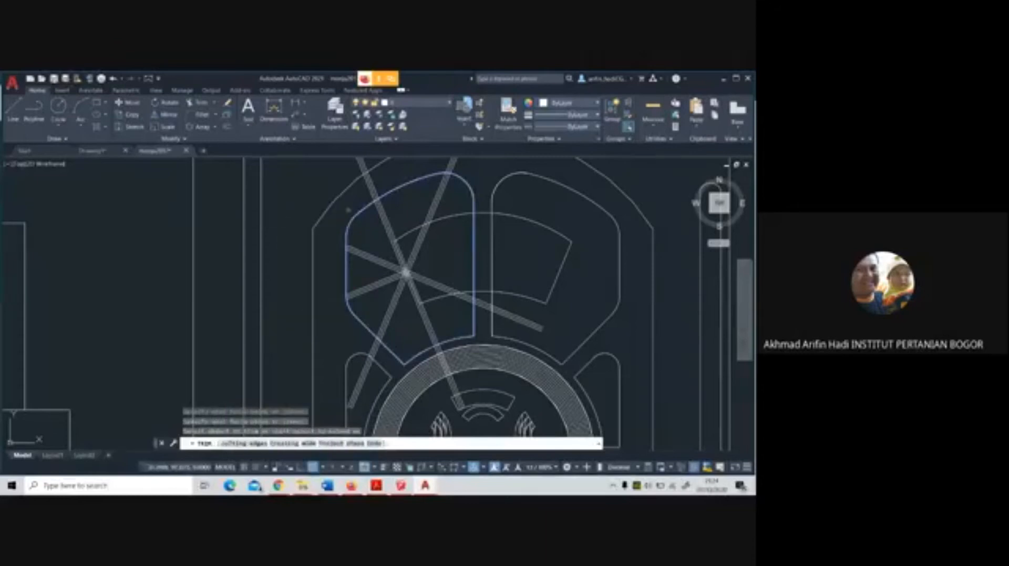
{"action": "left_click_drag", "start_coordinate": [357, 182], "coordinate": [391, 174]}
{"action": "mouse_move", "coordinate": [440, 165]}
{"action": "left_mouse_down"}
{"action": "mouse_move", "coordinate": [462, 168]}
{"action": "mouse_move", "coordinate": [478, 197]}
{"action": "left_mouse_up"}
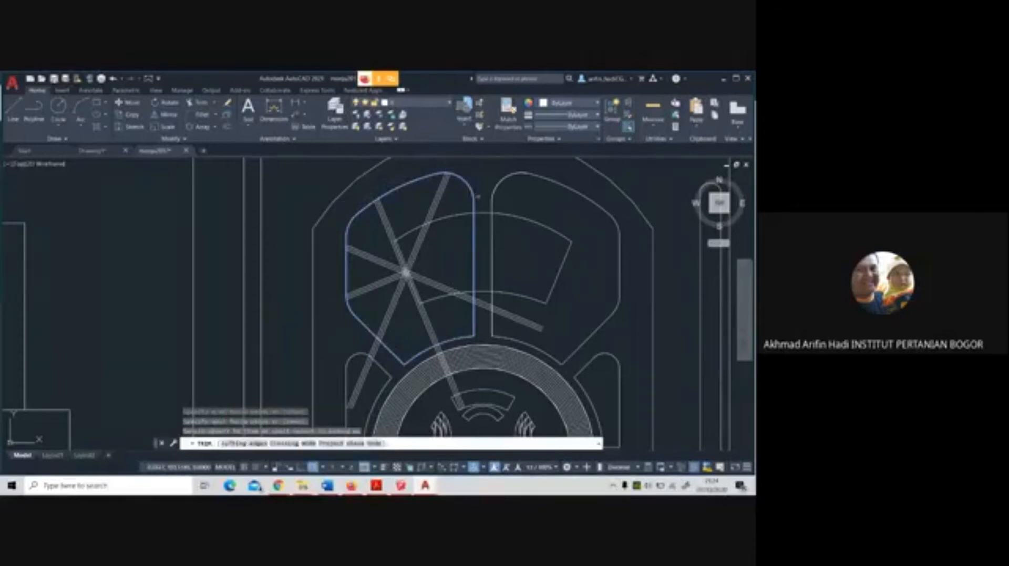
{"action": "mouse_move", "coordinate": [488, 300]}
{"action": "left_mouse_down"}
{"action": "mouse_move", "coordinate": [482, 321]}
{"action": "mouse_move", "coordinate": [432, 348]}
{"action": "mouse_move", "coordinate": [371, 373]}
{"action": "mouse_move", "coordinate": [360, 363]}
{"action": "left_mouse_up"}
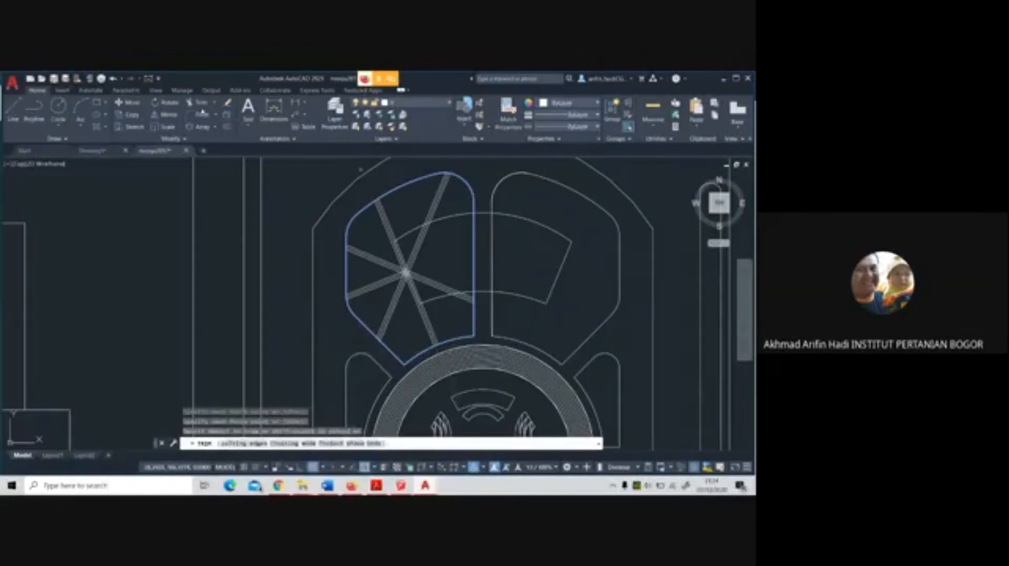
{"action": "left_click", "coordinate": [198, 103]}
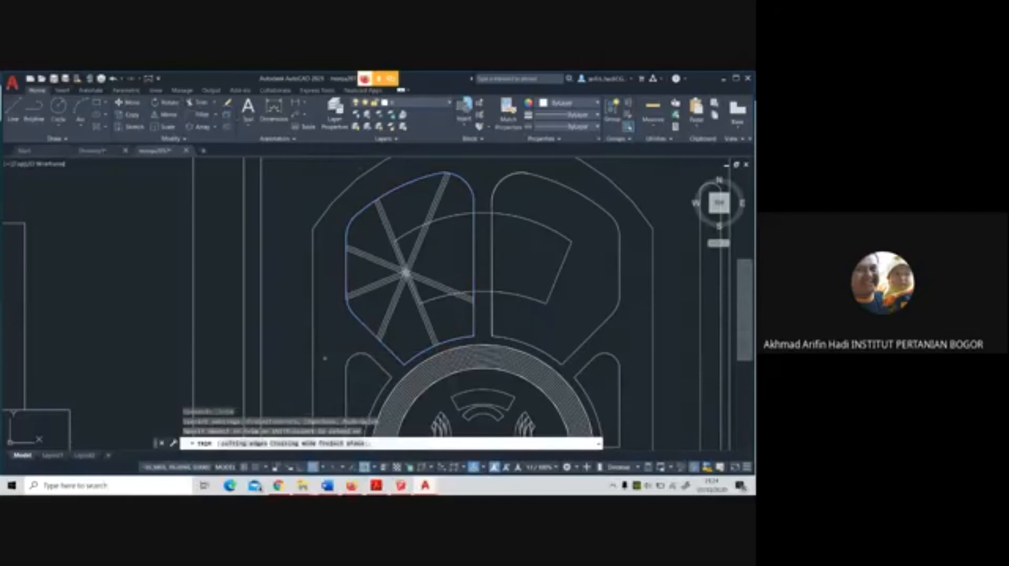
{"action": "left_click", "coordinate": [234, 443]}
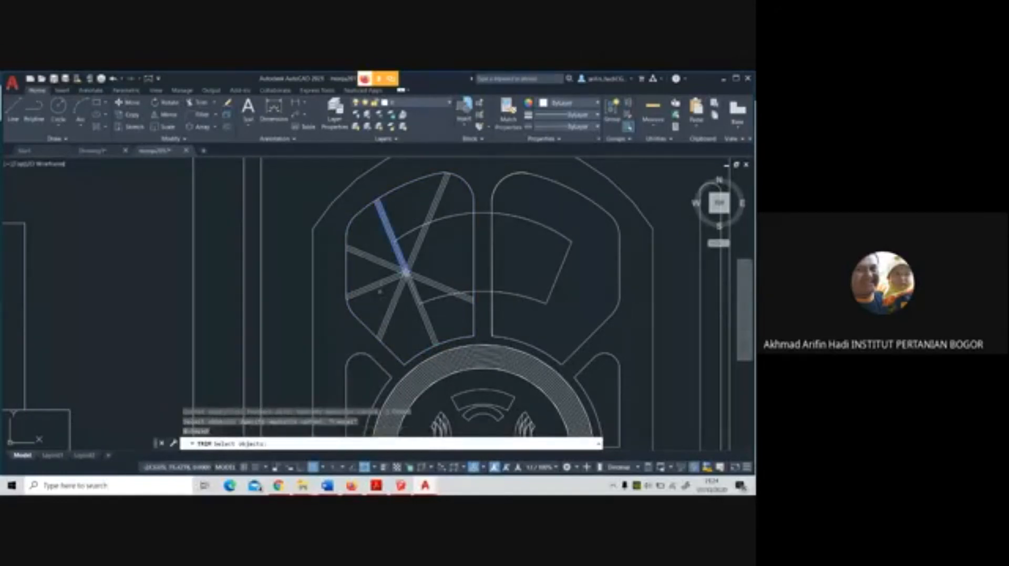
{"action": "left_click", "coordinate": [382, 218]}
{"action": "key", "text": "Return"}
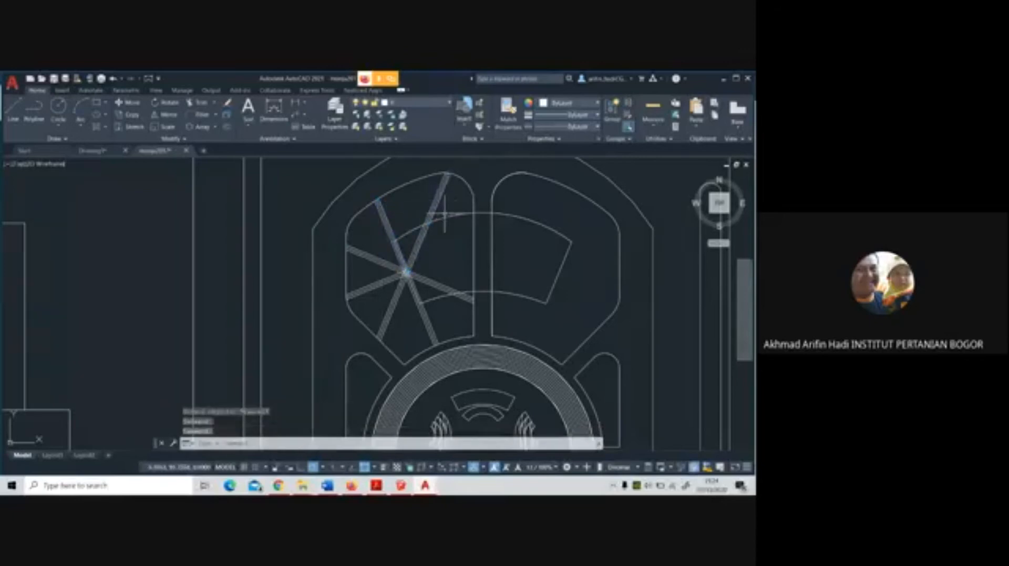
{"action": "scroll", "coordinate": [441, 209], "scroll_direction": "up", "scroll_amount": 3}
{"action": "left_click", "coordinate": [302, 257]}
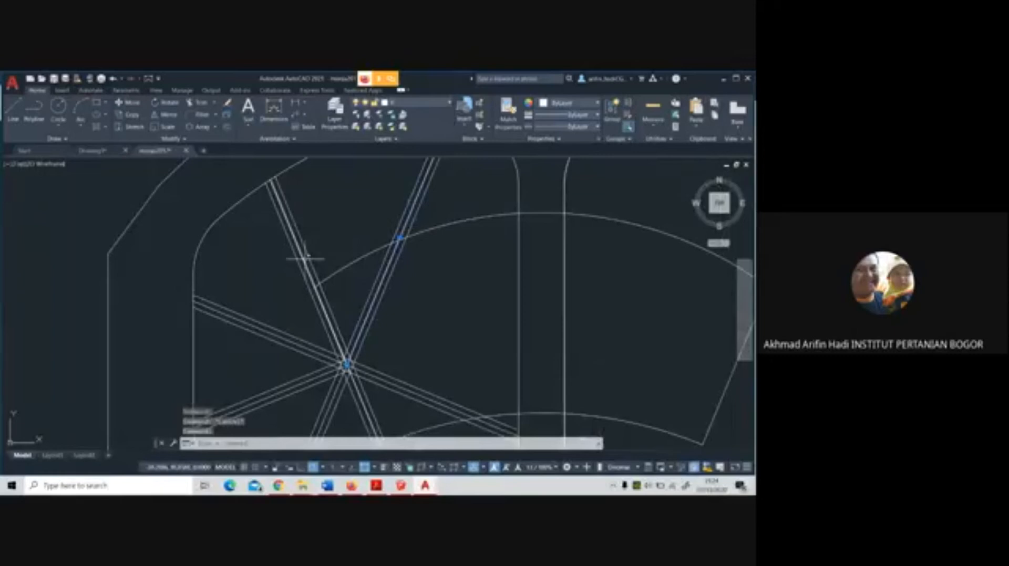
{"action": "left_click", "coordinate": [295, 343]}
{"action": "left_click", "coordinate": [314, 376]}
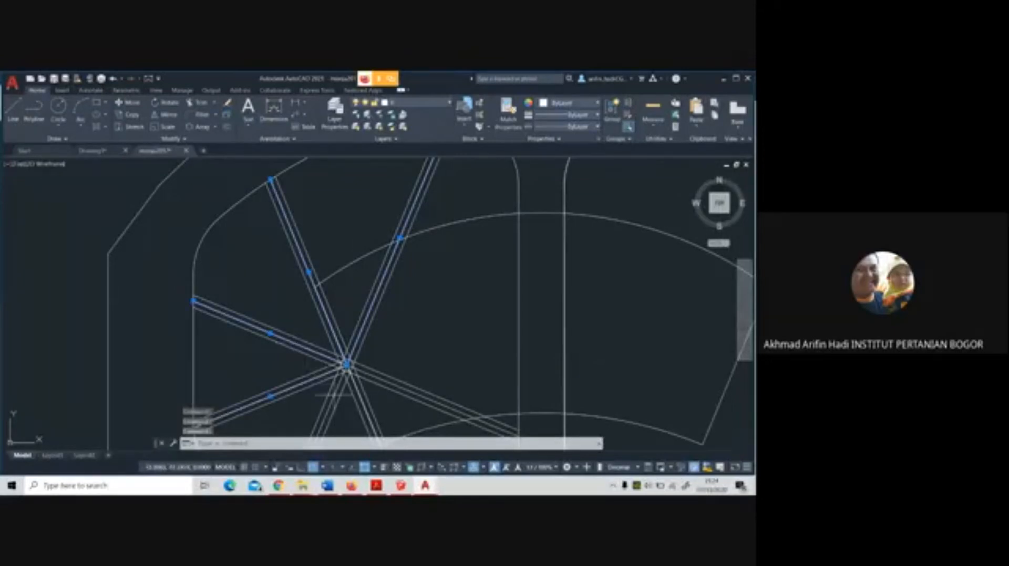
{"action": "left_click", "coordinate": [357, 389]}
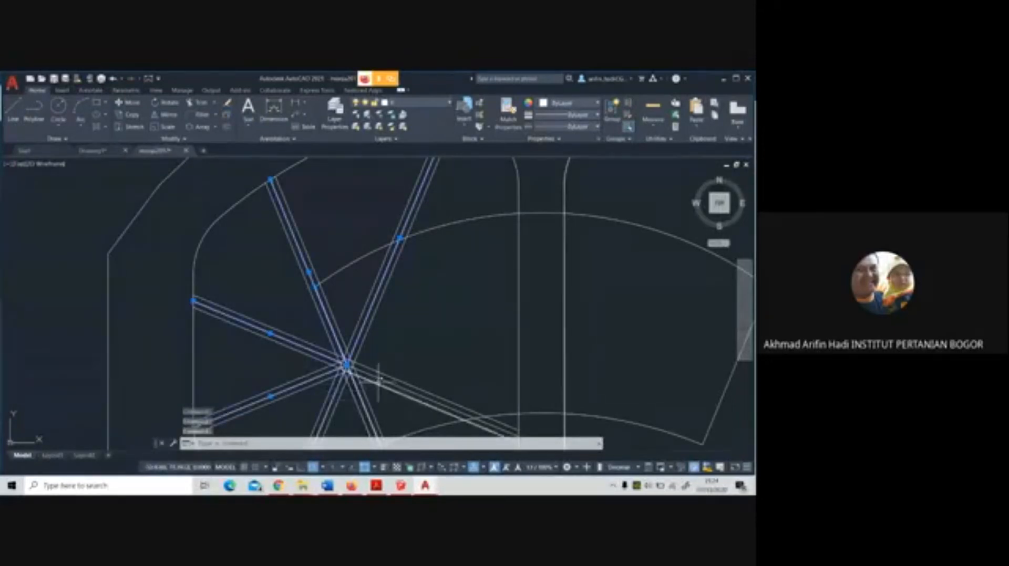
Delete the centre lines of the seven remaining star rays, keeping only the offset path edges
{"action": "middle_click_drag", "start_coordinate": [380, 379], "coordinate": [363, 286]}
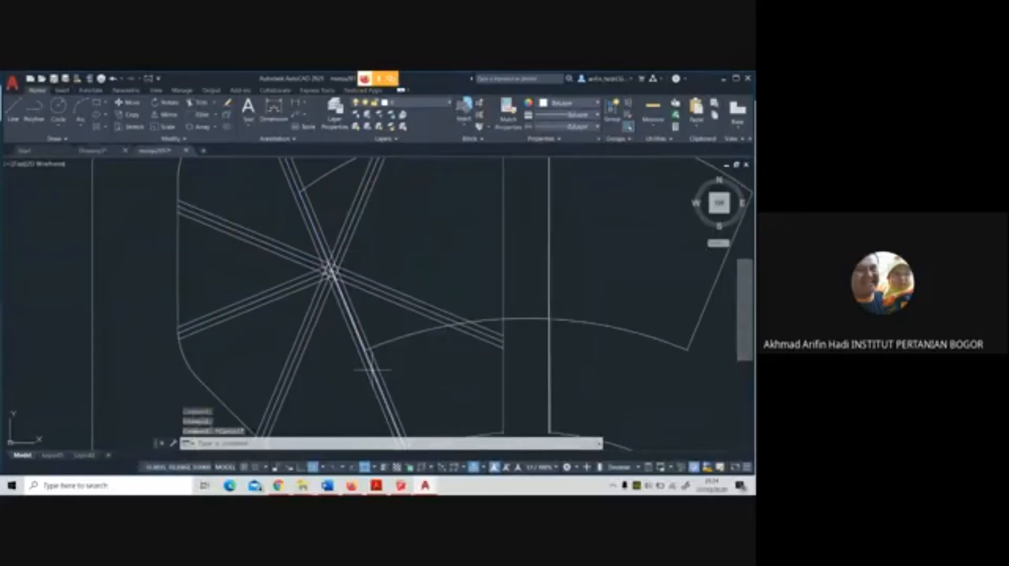
{"action": "left_click", "coordinate": [470, 331]}
{"action": "left_click", "coordinate": [308, 292]}
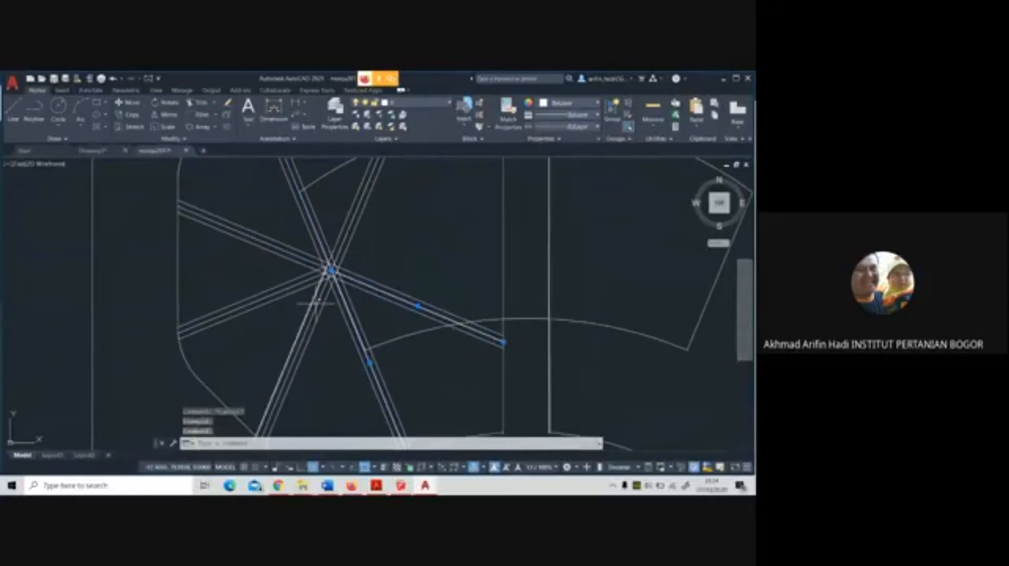
{"action": "left_click", "coordinate": [295, 285]}
{"action": "left_click", "coordinate": [308, 261]}
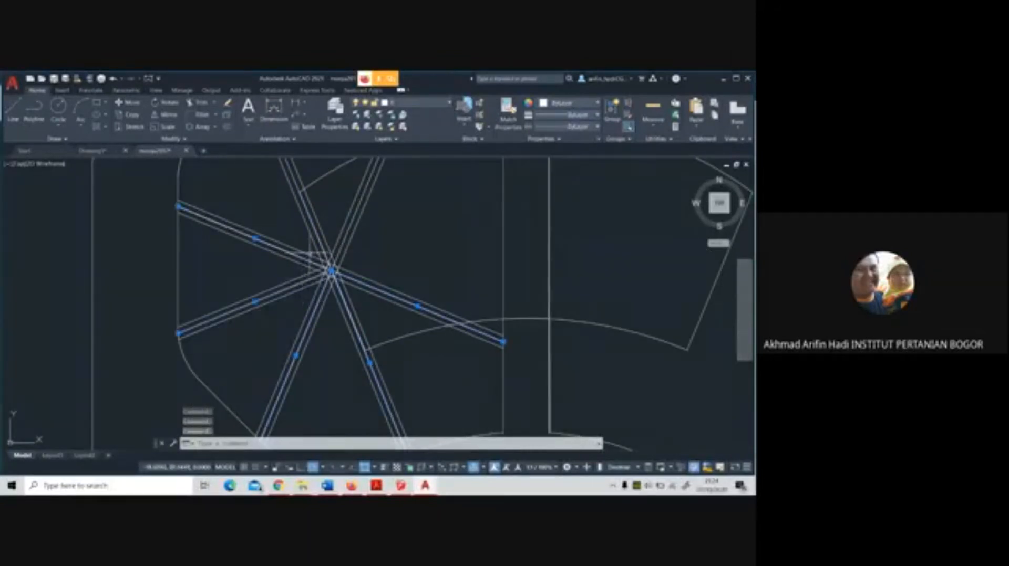
{"action": "left_click", "coordinate": [317, 231]}
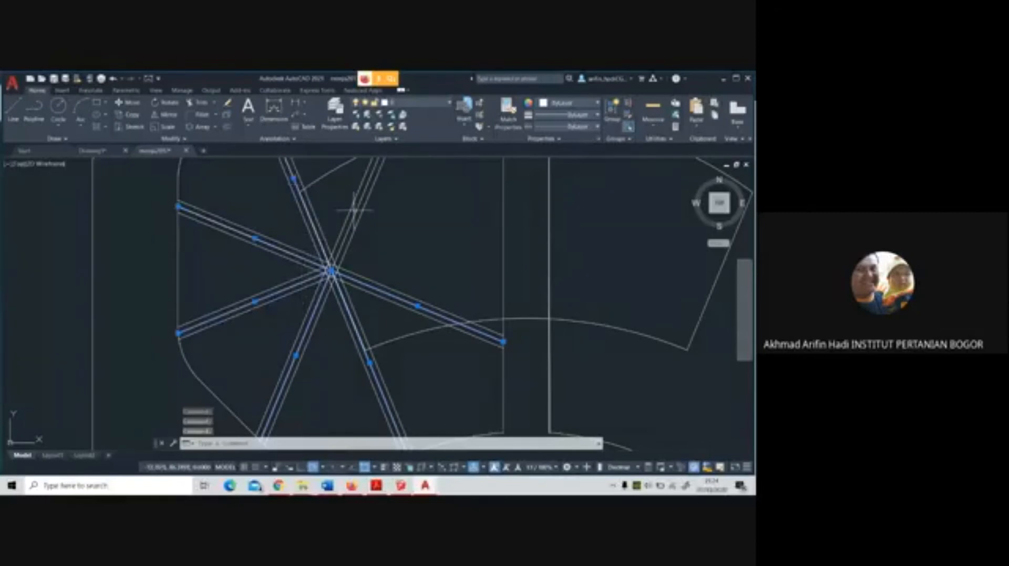
{"action": "key", "text": "Delete"}
Trim the northwest panel's outline across the ends of the seven star paths, using all the path edges as cutting edges
{"action": "scroll", "coordinate": [418, 348], "scroll_direction": "down", "scroll_amount": 4}
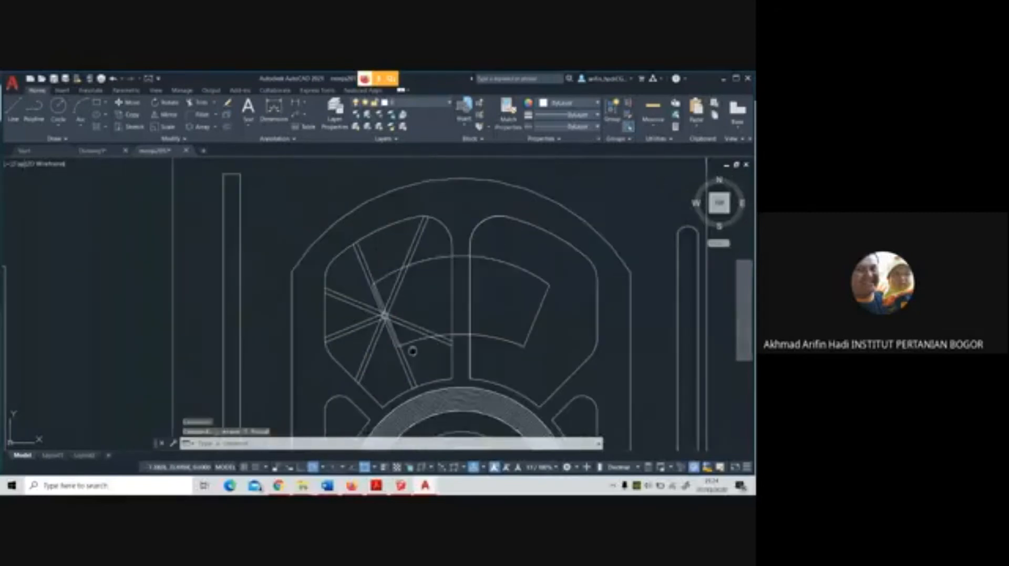
{"action": "middle_click_drag", "start_coordinate": [413, 350], "coordinate": [380, 370]}
{"action": "scroll", "coordinate": [346, 343], "scroll_direction": "up", "scroll_amount": 6}
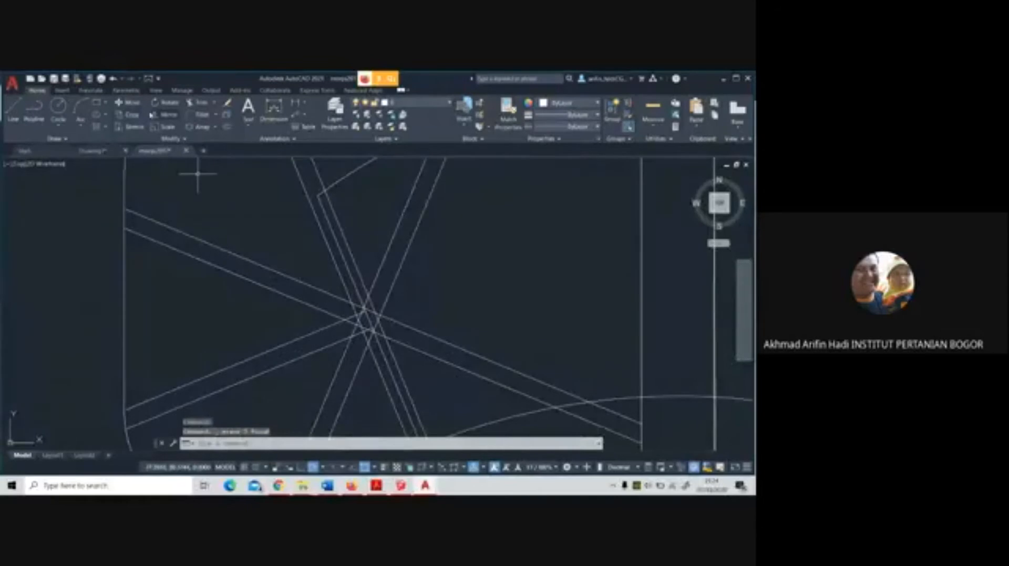
{"action": "left_click", "coordinate": [200, 103]}
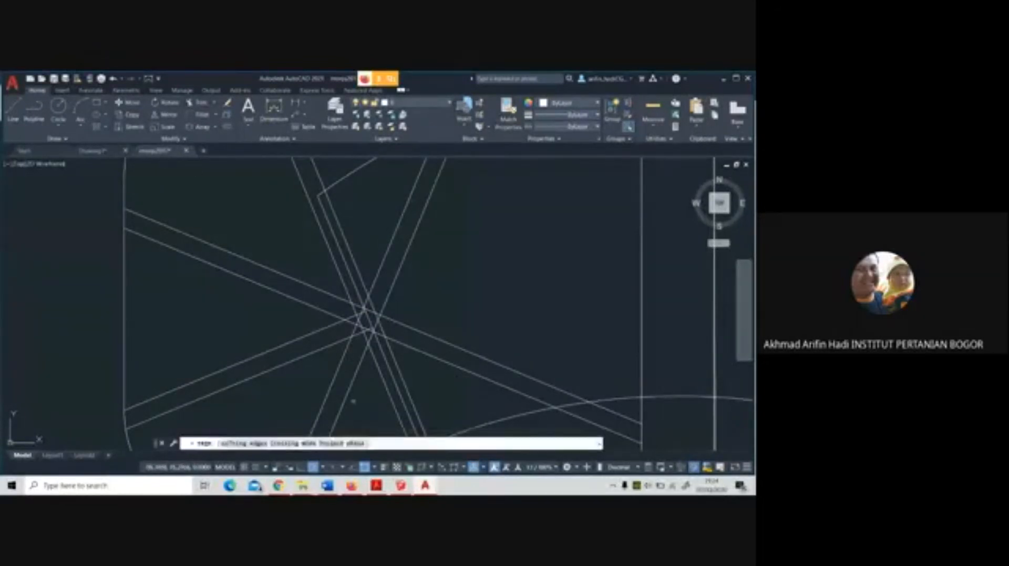
{"action": "left_click", "coordinate": [242, 444]}
{"action": "scroll", "coordinate": [361, 318], "scroll_direction": "down", "scroll_amount": 3}
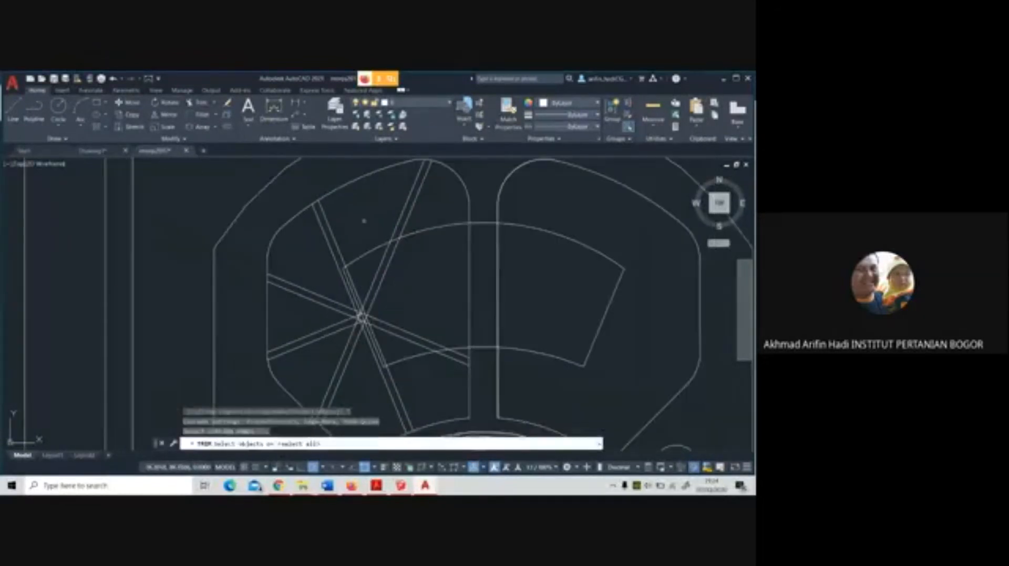
{"action": "left_click", "coordinate": [427, 205]}
{"action": "left_click", "coordinate": [401, 192]}
{"action": "left_click", "coordinate": [354, 221]}
{"action": "left_click", "coordinate": [318, 241]}
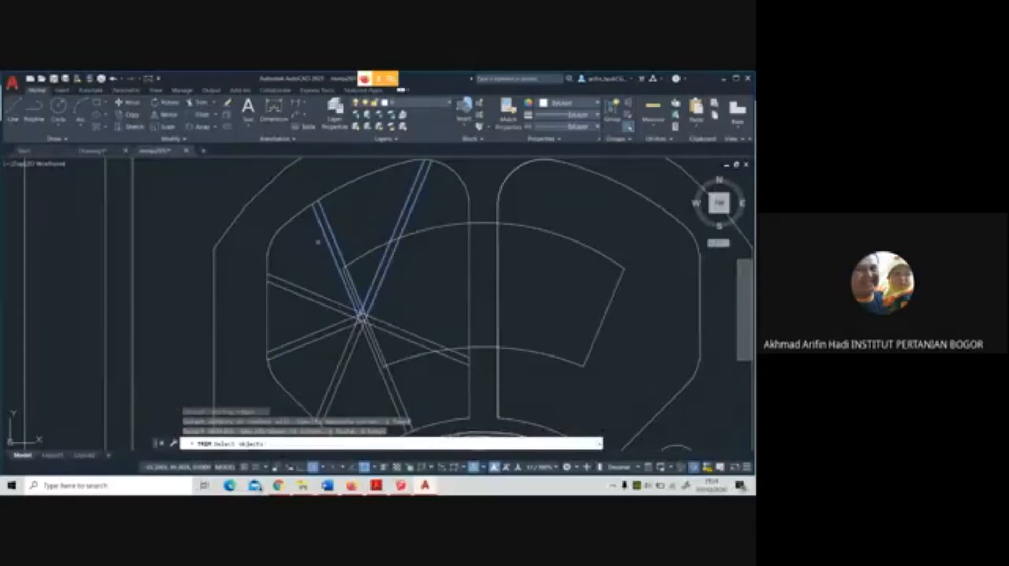
{"action": "left_click", "coordinate": [308, 282]}
{"action": "left_click", "coordinate": [304, 332]}
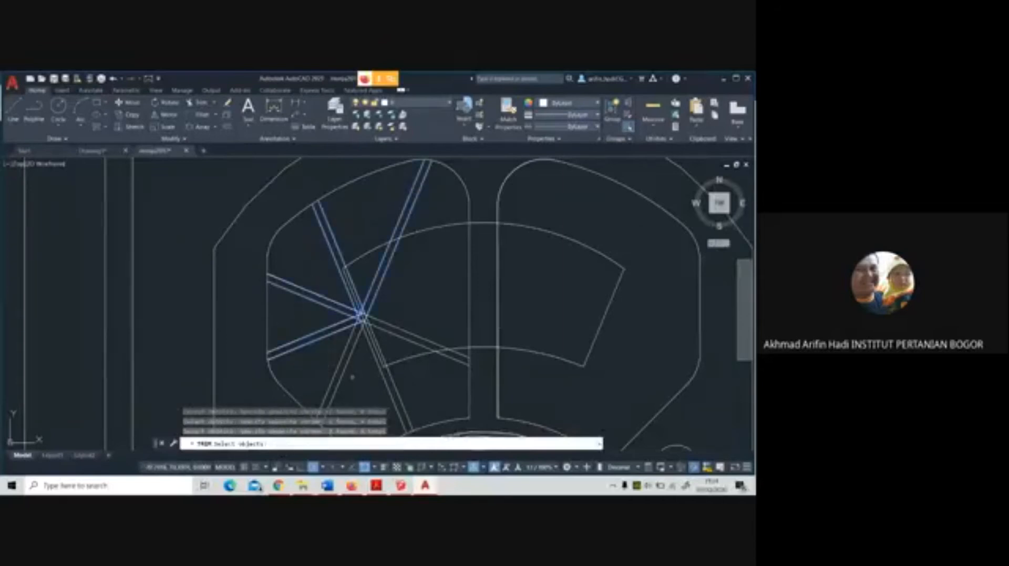
{"action": "middle_click_drag", "start_coordinate": [352, 378], "coordinate": [336, 305]}
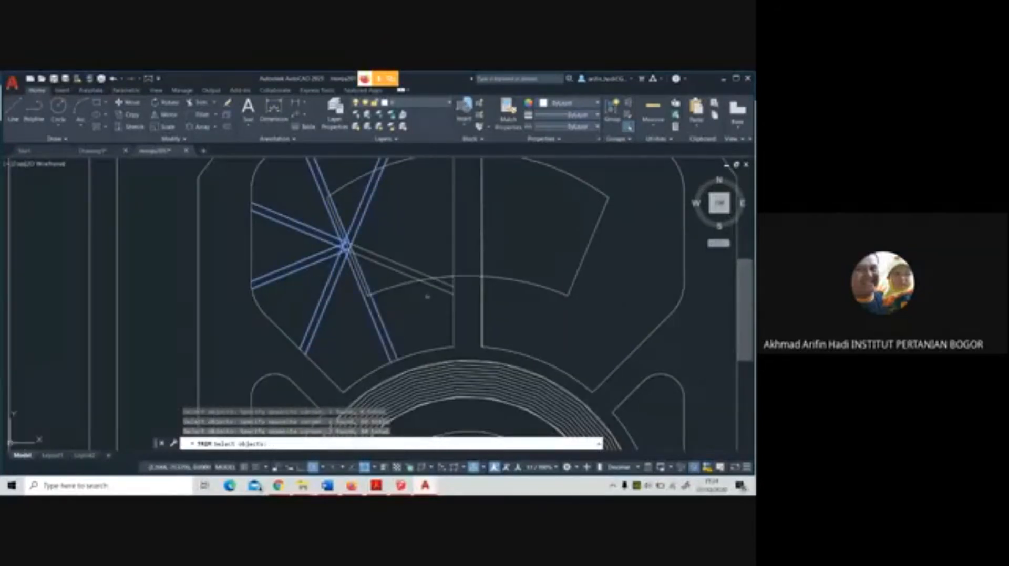
{"action": "scroll", "coordinate": [418, 307], "scroll_direction": "down", "scroll_amount": 3}
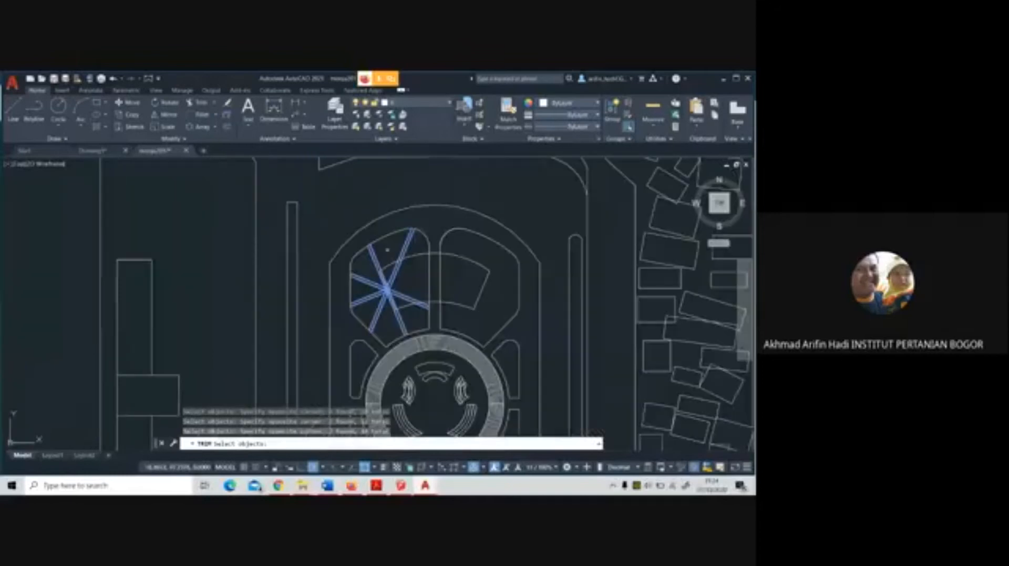
{"action": "key", "text": "Return"}
{"action": "scroll", "coordinate": [362, 243], "scroll_direction": "up", "scroll_amount": 3}
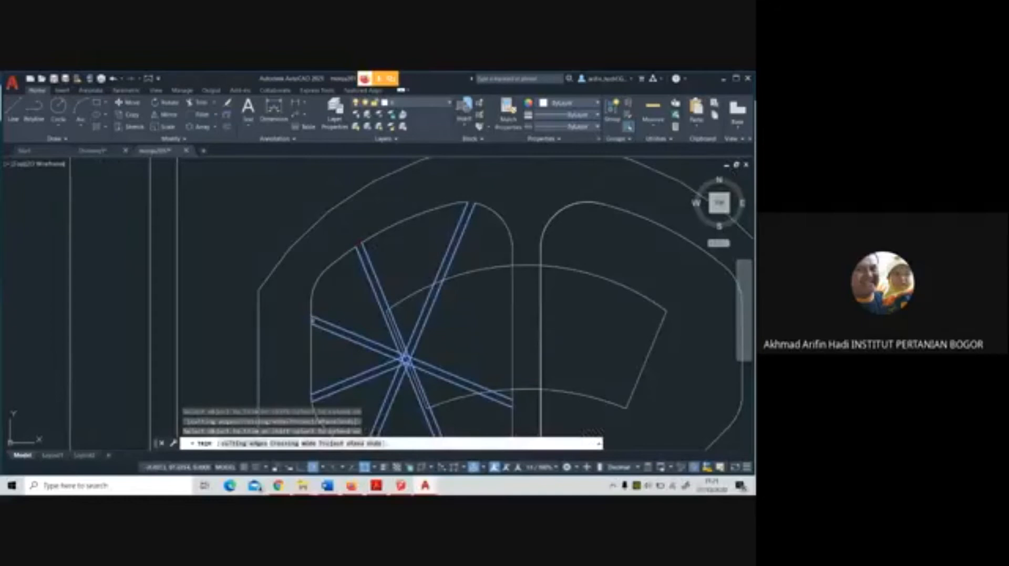
{"action": "left_click", "coordinate": [314, 319]}
{"action": "left_click", "coordinate": [312, 320]}
{"action": "middle_click_drag", "start_coordinate": [356, 314], "coordinate": [361, 230]}
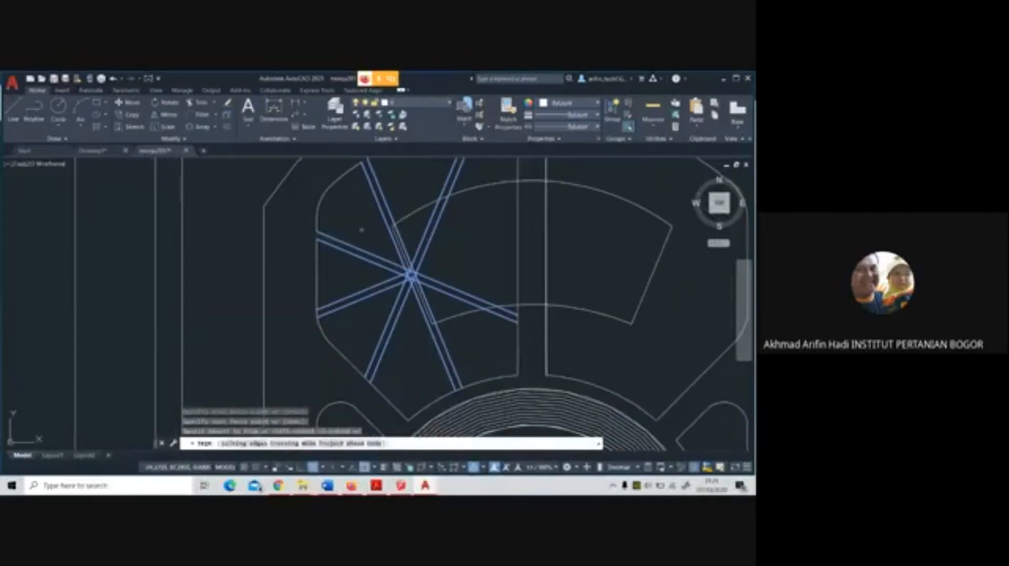
{"action": "left_click", "coordinate": [368, 374]}
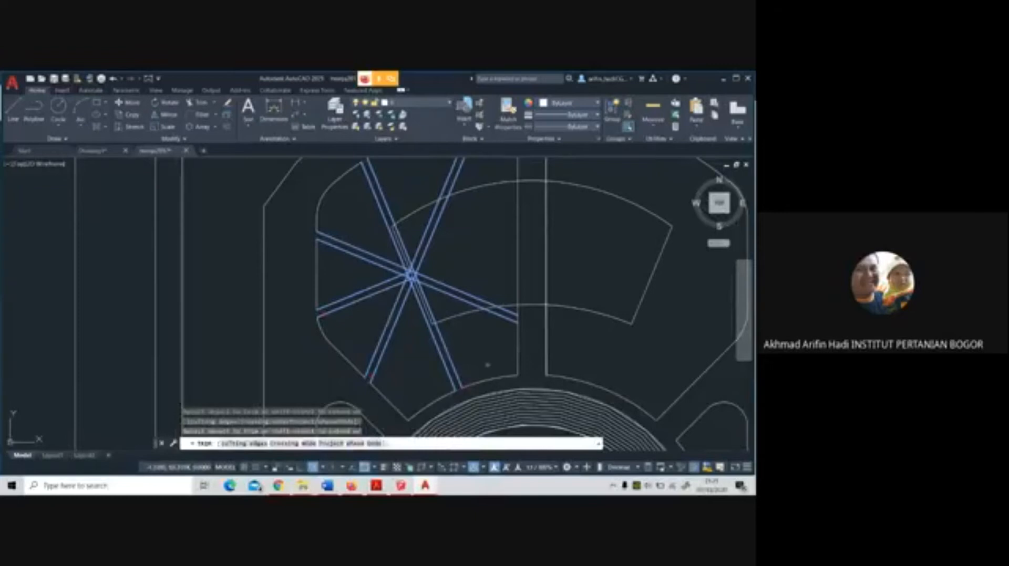
{"action": "middle_click_drag", "start_coordinate": [519, 309], "coordinate": [491, 366]}
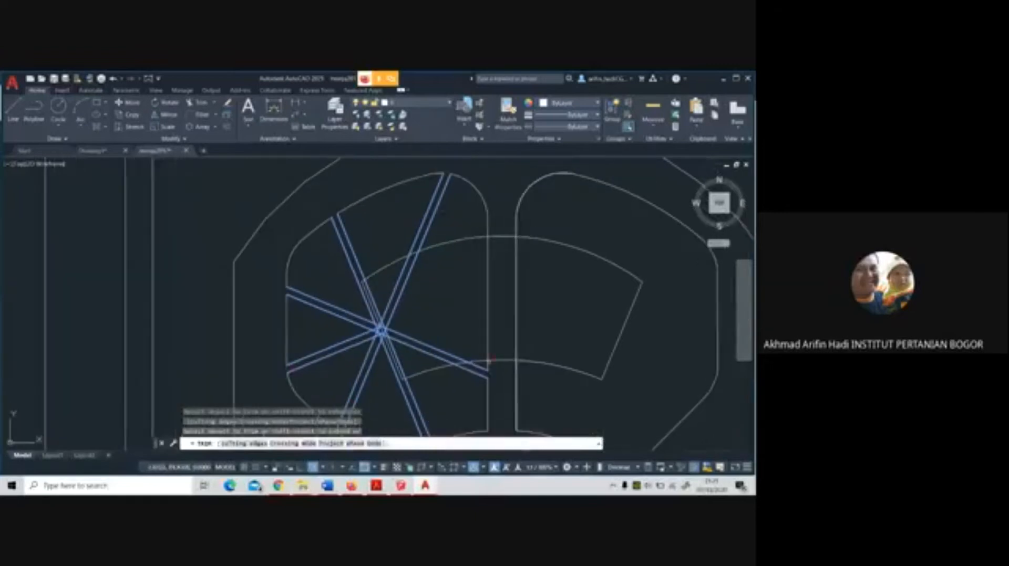
{"action": "key", "text": "Escape"}
Accept the default fillet radius and fillet the corner between the west-northwest path's upper edge and the panel outline
{"action": "middle_click_drag", "start_coordinate": [446, 319], "coordinate": [444, 257]}
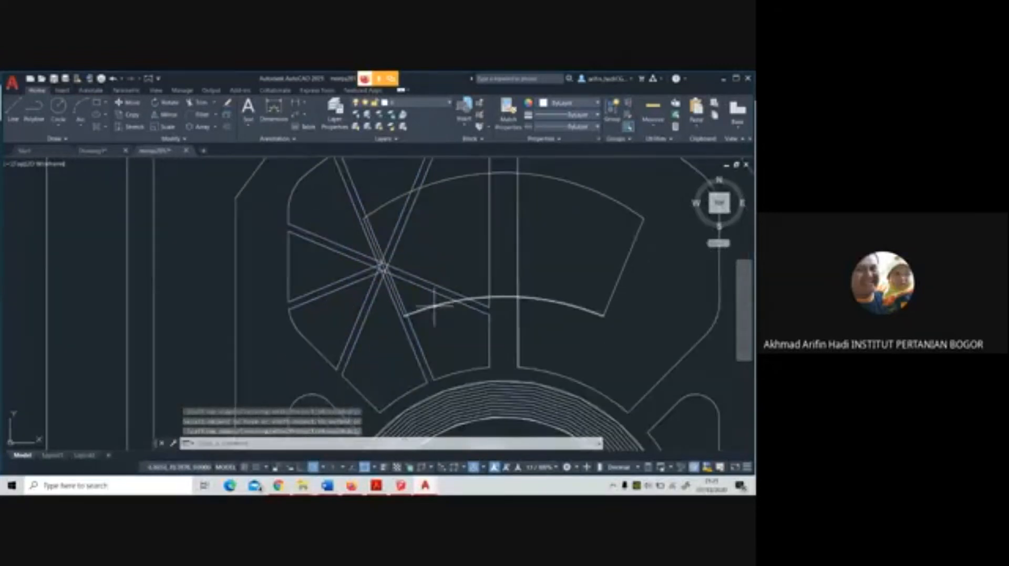
{"action": "middle_click_drag", "start_coordinate": [427, 306], "coordinate": [426, 323]}
{"action": "left_click", "coordinate": [206, 113]}
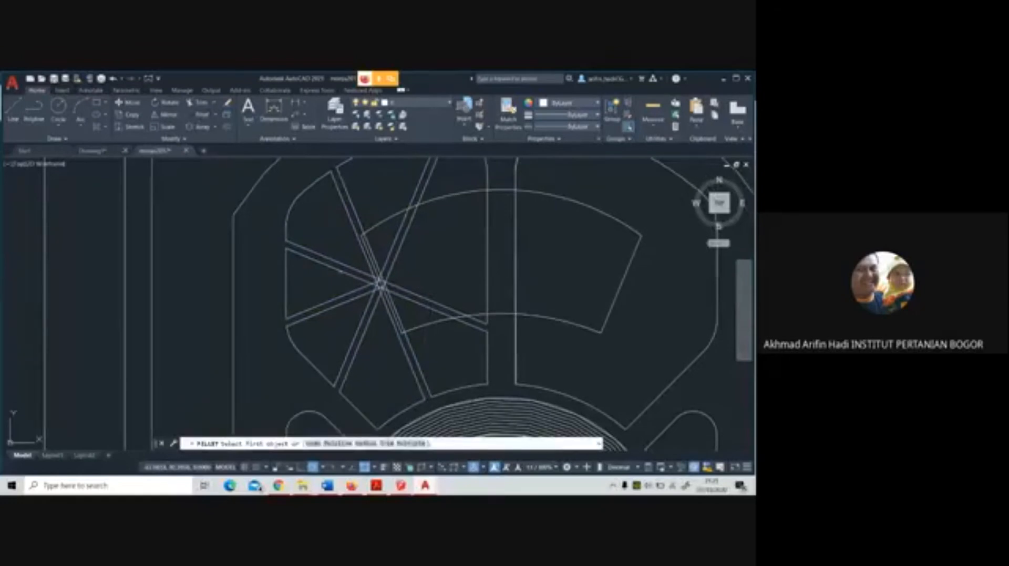
{"action": "scroll", "coordinate": [342, 275], "scroll_direction": "down", "scroll_amount": 4}
{"action": "scroll", "coordinate": [323, 265], "scroll_direction": "up", "scroll_amount": 2}
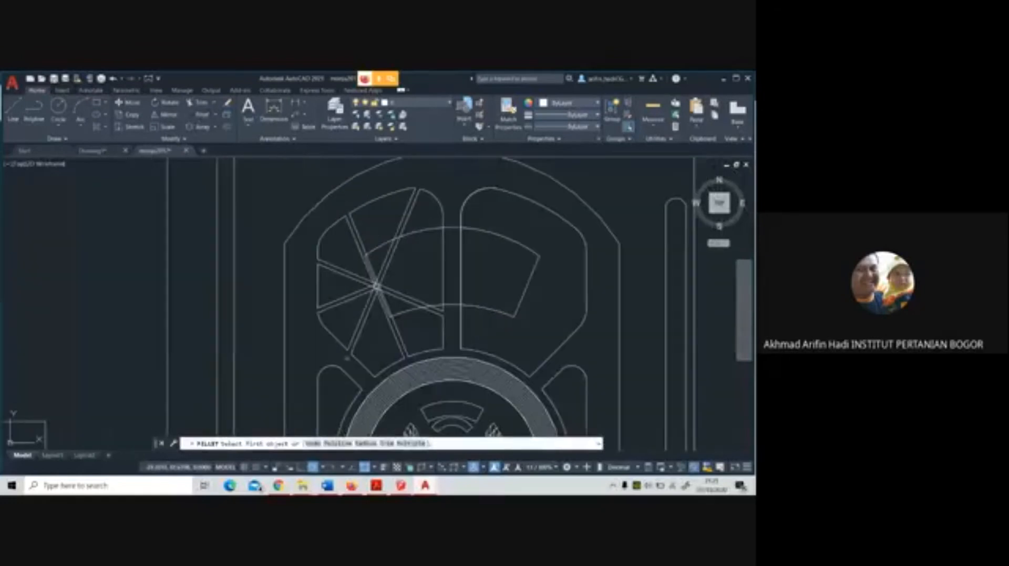
{"action": "left_click", "coordinate": [366, 444]}
{"action": "scroll", "coordinate": [326, 258], "scroll_direction": "up", "scroll_amount": 5}
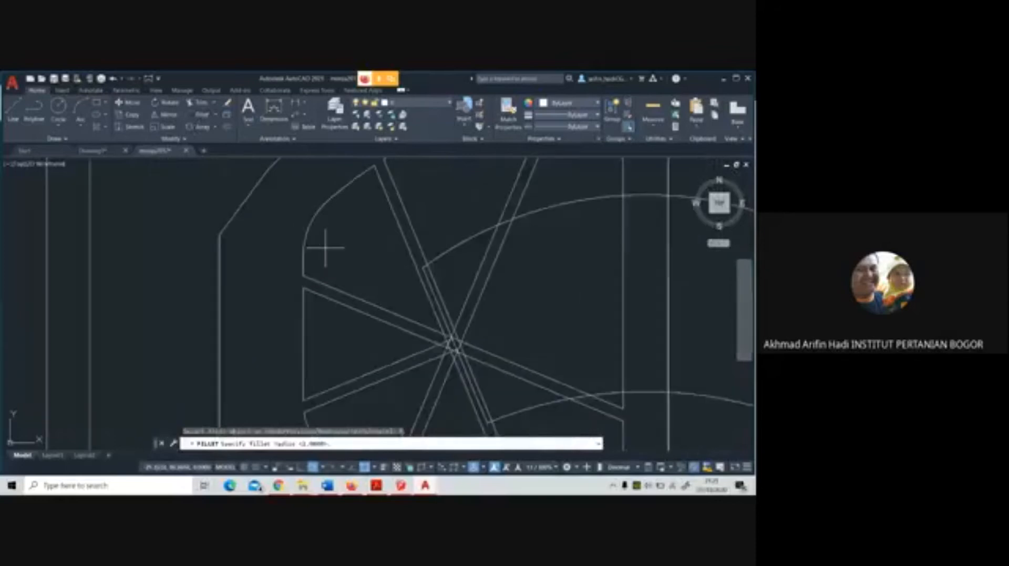
{"action": "key", "text": "Return"}
{"action": "left_click", "coordinate": [306, 297]}
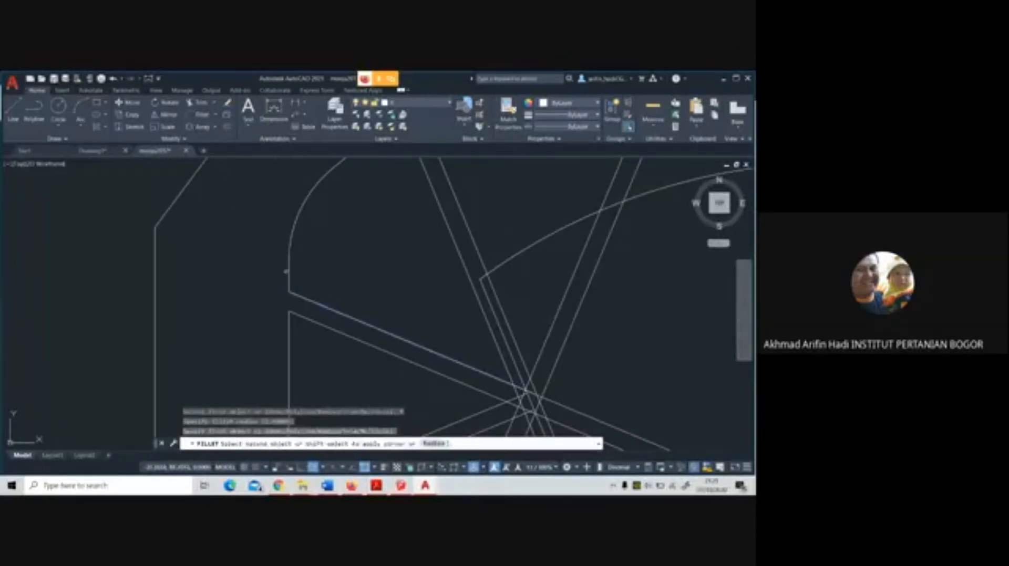
{"action": "left_click", "coordinate": [288, 270]}
{"action": "scroll", "coordinate": [324, 279], "scroll_direction": "down", "scroll_amount": 4}
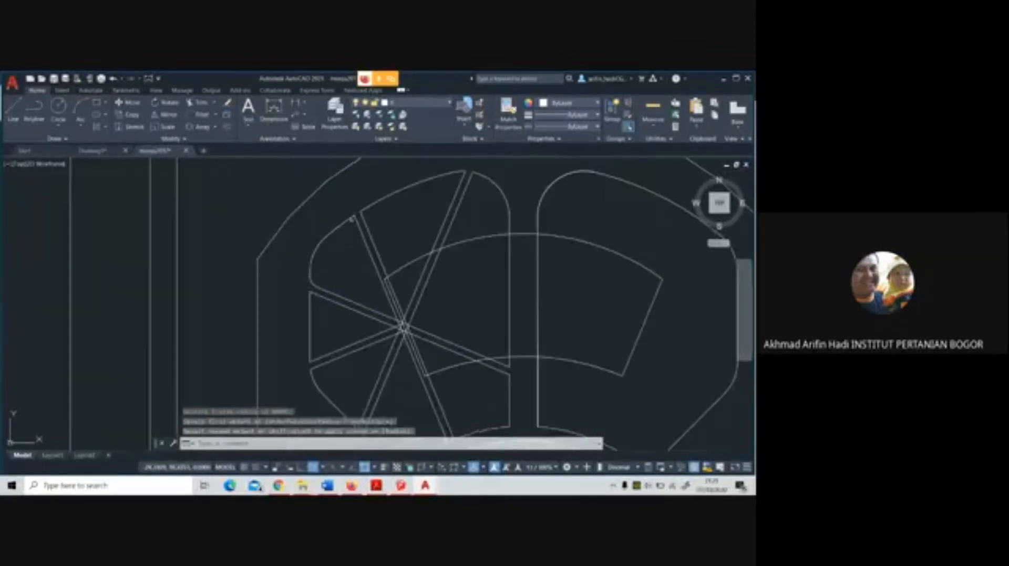
Fillet the outline corners on both sides of the north-northwest path's outer end with the same radius
{"action": "key", "text": "Return"}
{"action": "left_click", "coordinate": [346, 221]}
{"action": "left_click", "coordinate": [359, 225]}
{"action": "key", "text": "Return"}
{"action": "left_click", "coordinate": [365, 223]}
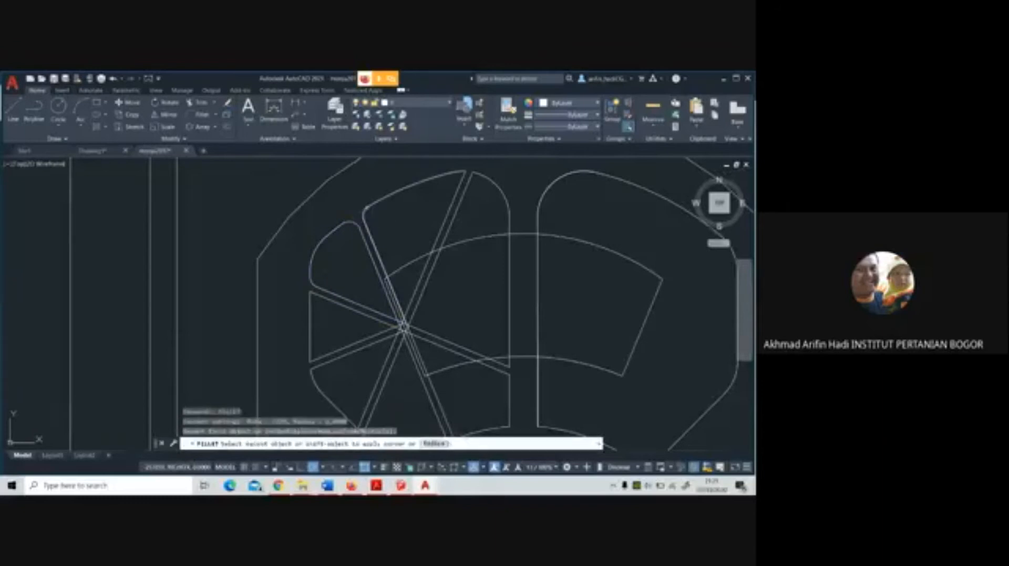
{"action": "left_click", "coordinate": [368, 207]}
Try to fillet the outline corner on the western side of the north-northeast path's outer end
{"action": "key", "text": "Return"}
{"action": "left_click", "coordinate": [453, 174]}
{"action": "left_click", "coordinate": [461, 173]}
{"action": "key", "text": "Escape"}
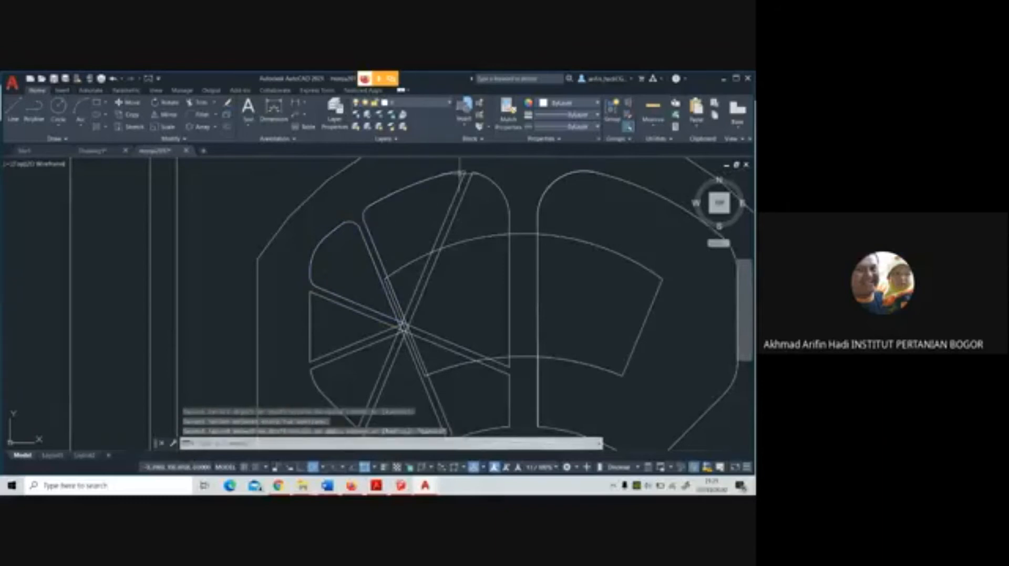
{"action": "key", "text": "Return"}
{"action": "left_click", "coordinate": [461, 177]}
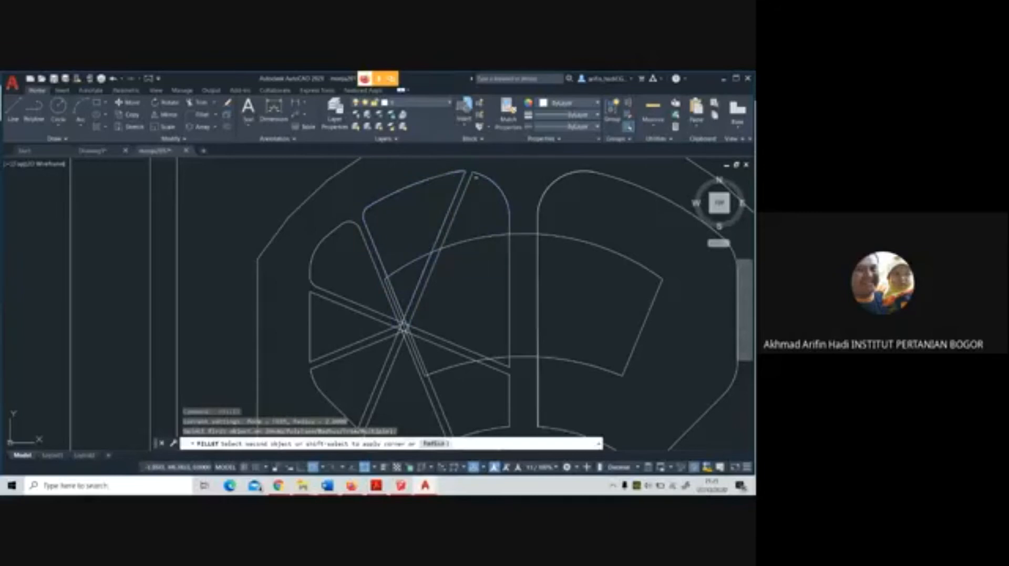
{"action": "key", "text": "Escape"}
Fillet the outline corners at the north-northeast path's outer end, beginning with its eastern side
{"action": "key", "text": "Return"}
{"action": "left_click", "coordinate": [470, 178]}
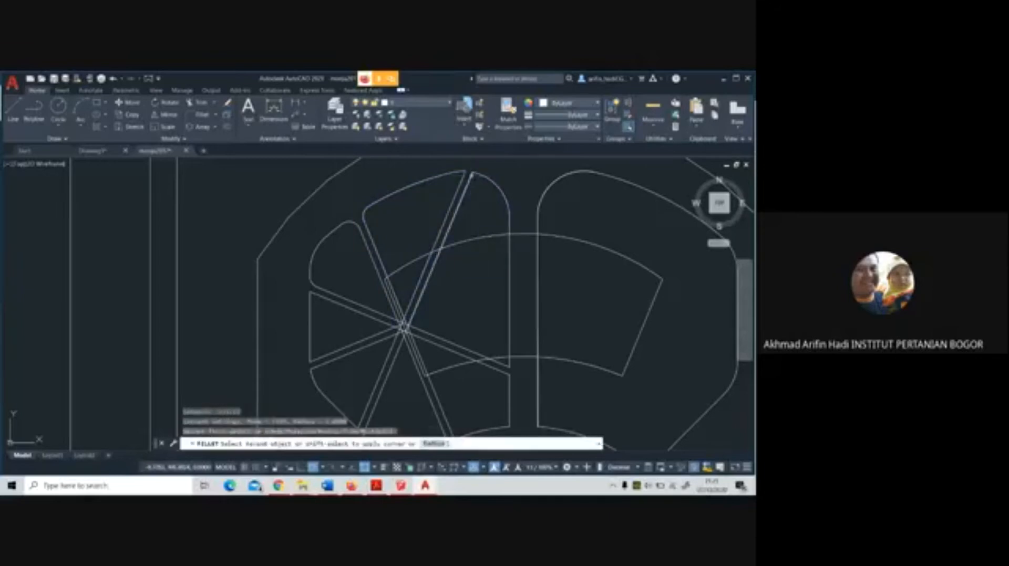
{"action": "left_click", "coordinate": [480, 173]}
{"action": "key", "text": "Return"}
{"action": "left_click", "coordinate": [464, 173]}
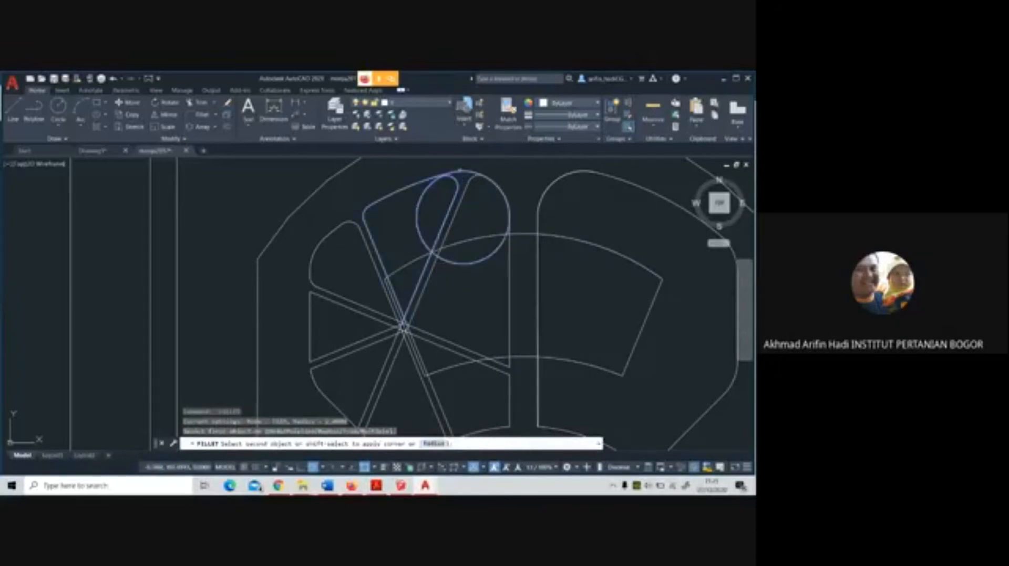
Try again to fillet the sharp outline corner on the western side of the north-northeast path's outer end
{"action": "left_click", "coordinate": [460, 170]}
{"action": "scroll", "coordinate": [462, 170], "scroll_direction": "up", "scroll_amount": 5}
{"action": "left_click", "coordinate": [412, 184]}
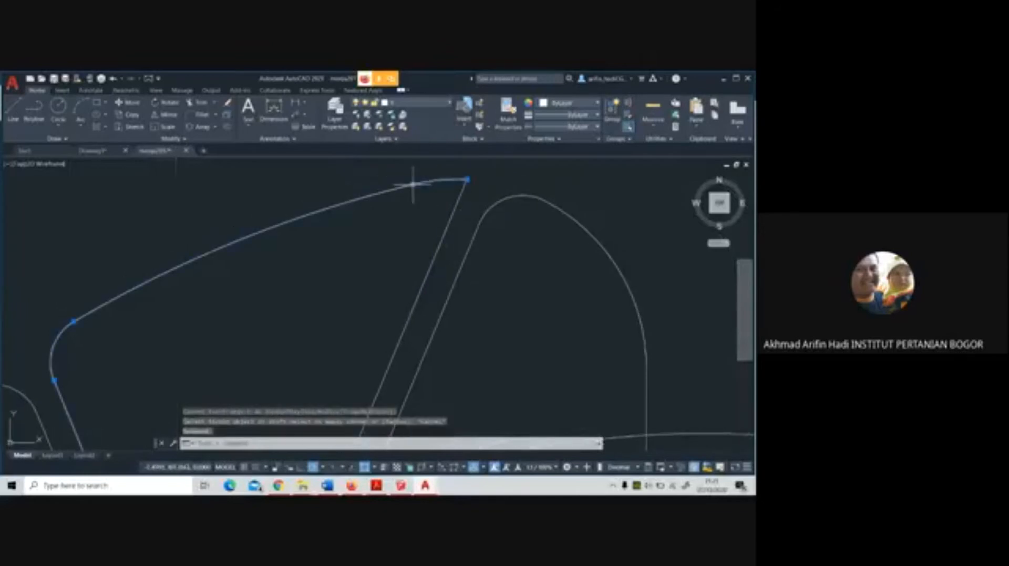
{"action": "key", "text": "Escape"}
{"action": "left_click", "coordinate": [376, 198]}
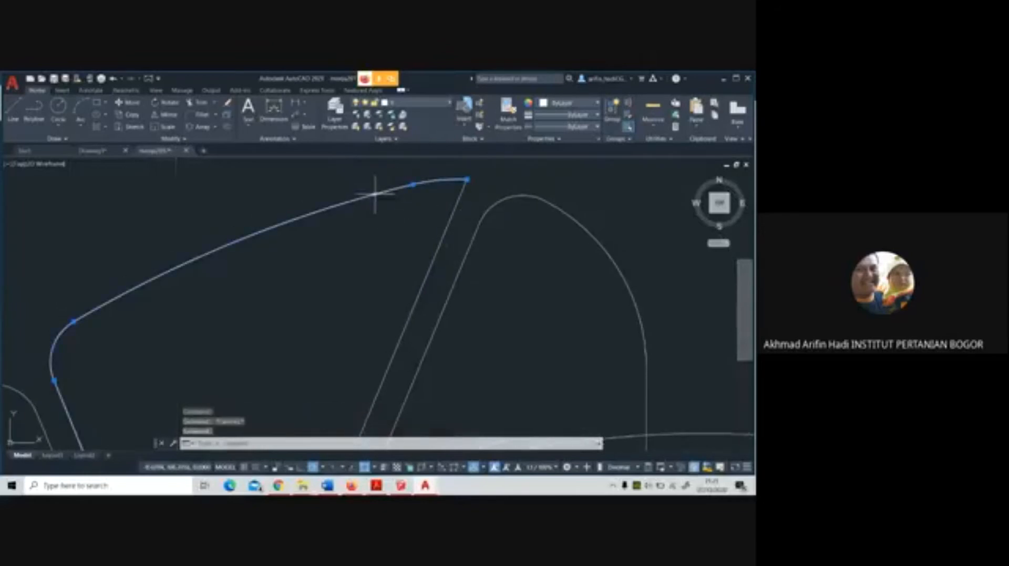
{"action": "key", "text": "Escape"}
{"action": "left_click", "coordinate": [460, 195]}
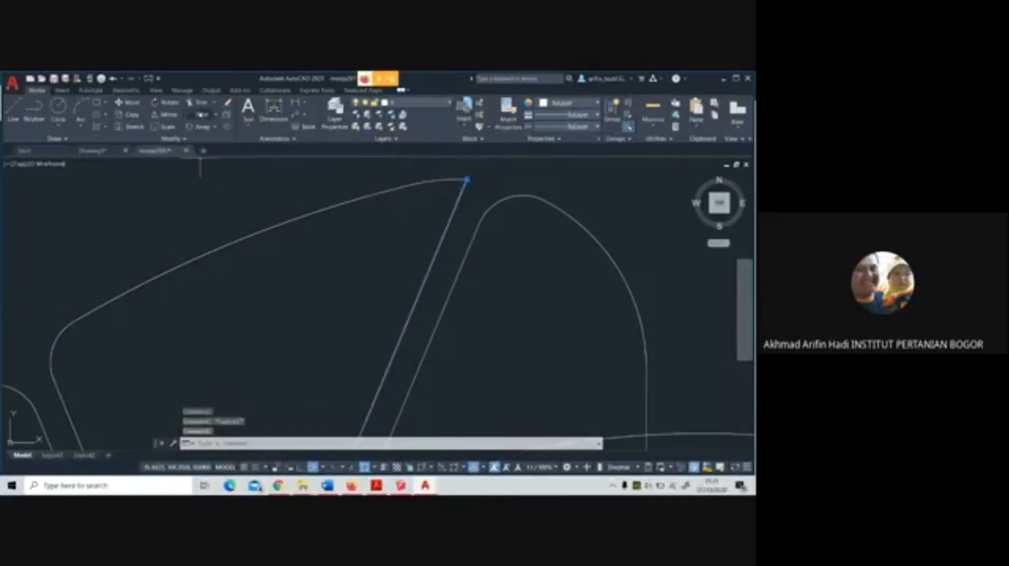
{"action": "left_click", "coordinate": [201, 115]}
{"action": "left_click", "coordinate": [461, 193]}
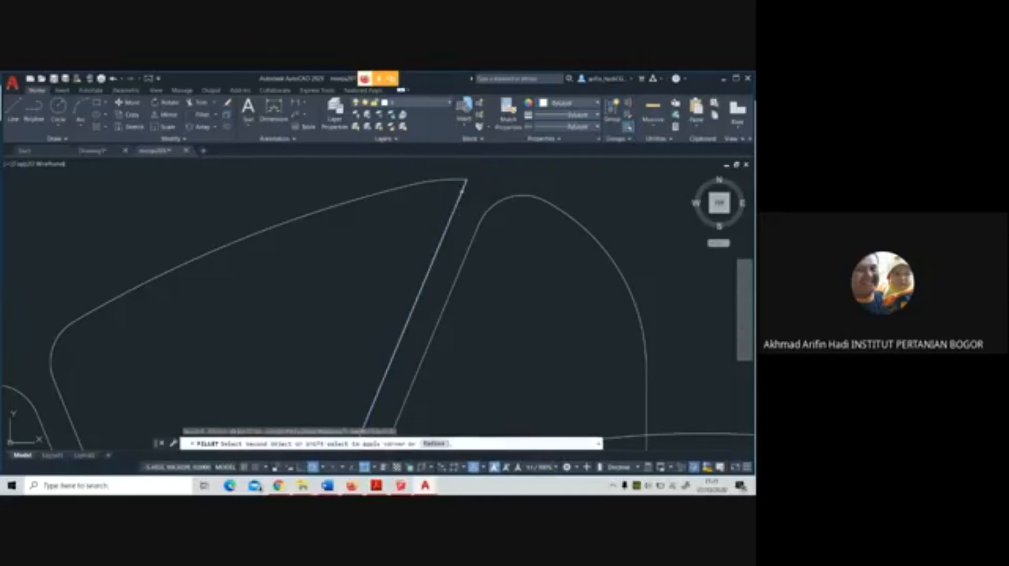
{"action": "left_click", "coordinate": [454, 180]}
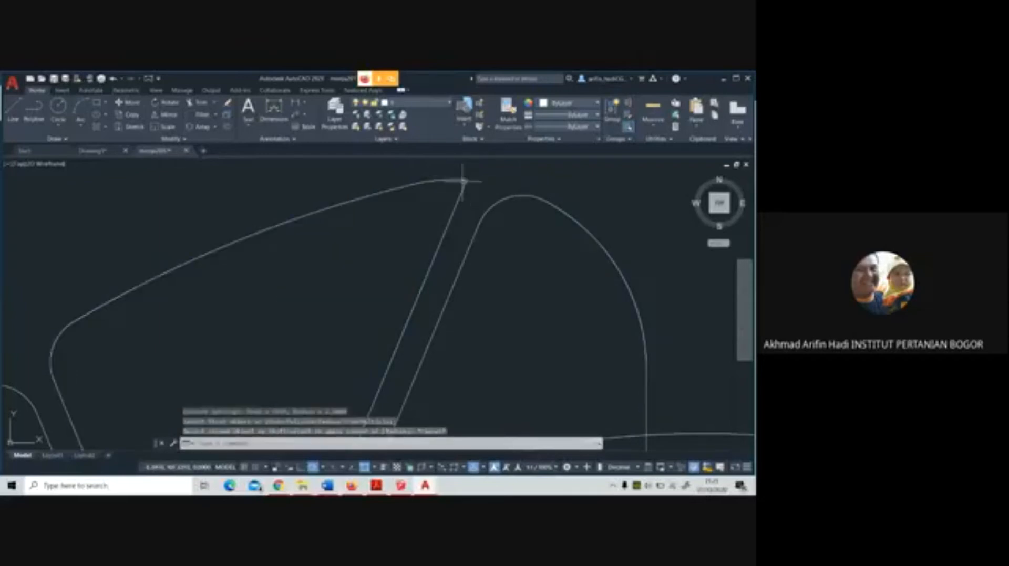
{"action": "left_click", "coordinate": [462, 180]}
{"action": "key", "text": "Escape"}
{"action": "key", "text": "Escape"}
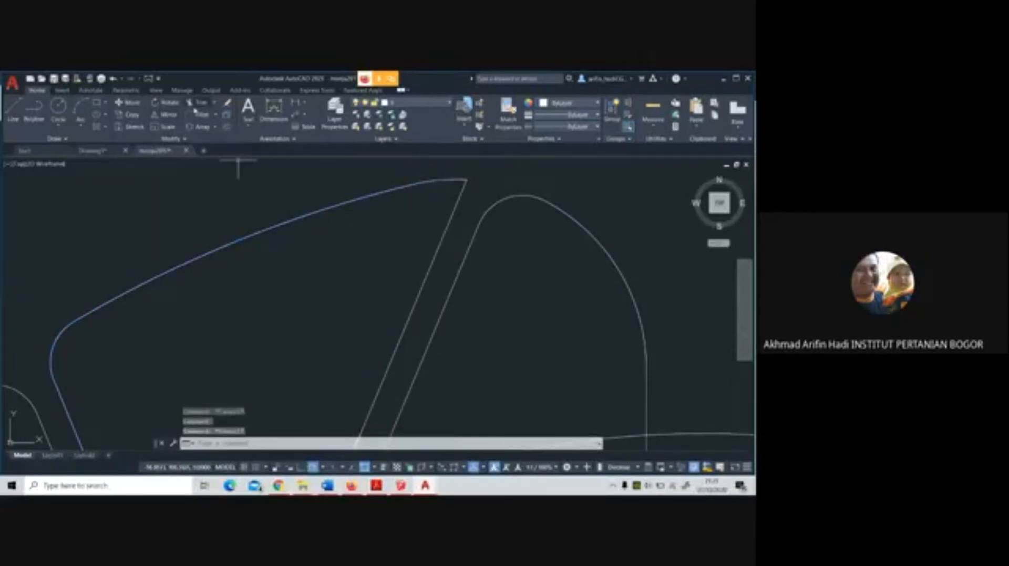
{"action": "left_click", "coordinate": [506, 201]}
{"action": "key", "text": "Escape"}
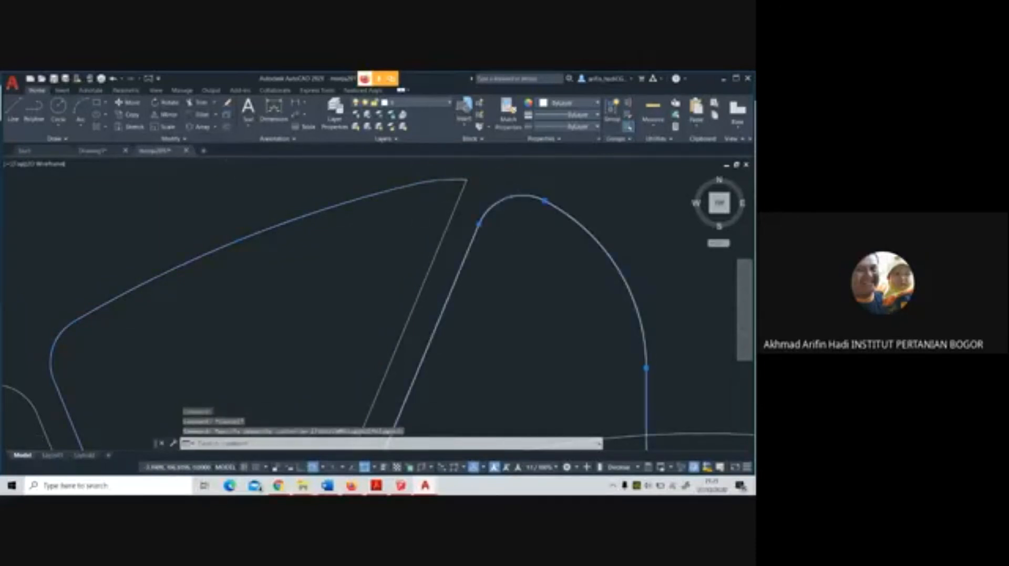
Draw a three-point arc across the sharp corner, from the north-northeast path's western edge to the curved panel outline
{"action": "scroll", "coordinate": [499, 190], "scroll_direction": "down", "scroll_amount": 2}
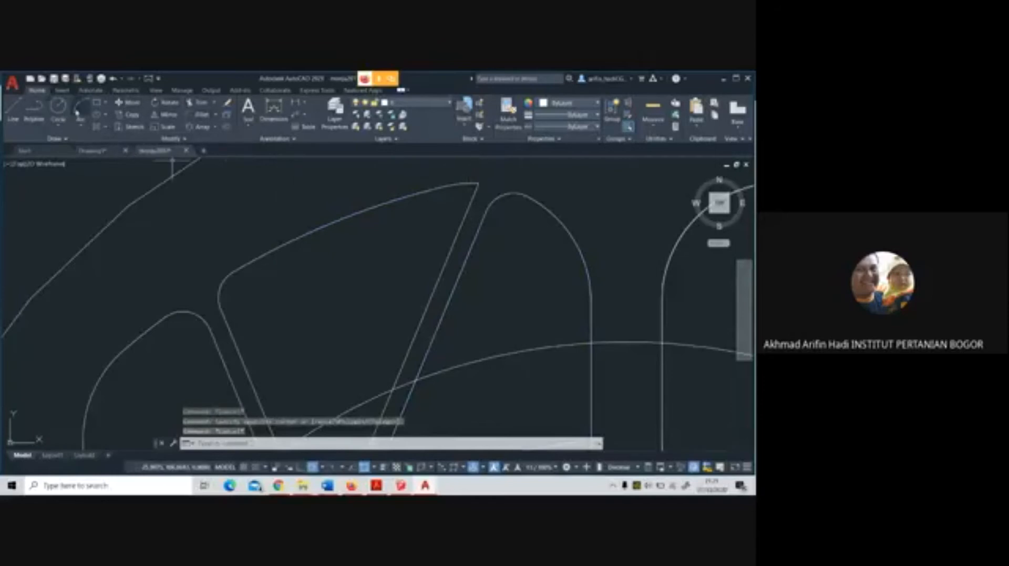
{"action": "left_click", "coordinate": [78, 111]}
{"action": "scroll", "coordinate": [477, 182], "scroll_direction": "up", "scroll_amount": 3}
{"action": "left_click", "coordinate": [462, 218]}
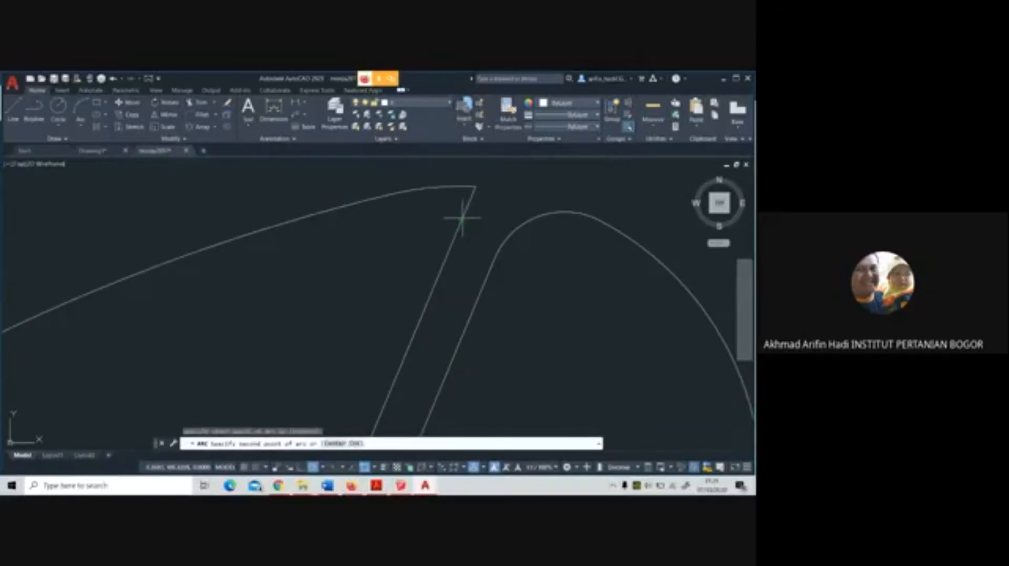
{"action": "left_click", "coordinate": [458, 195]}
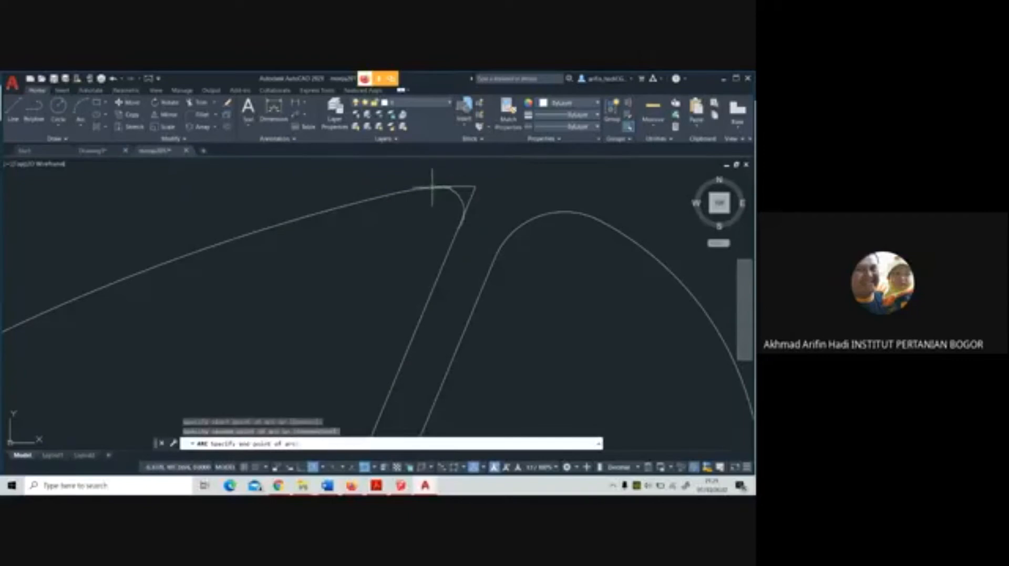
{"action": "left_click", "coordinate": [427, 188]}
Reshape the new corner arc by moving its midpoint slightly inward, away from the sharp corner
{"action": "left_click", "coordinate": [456, 196]}
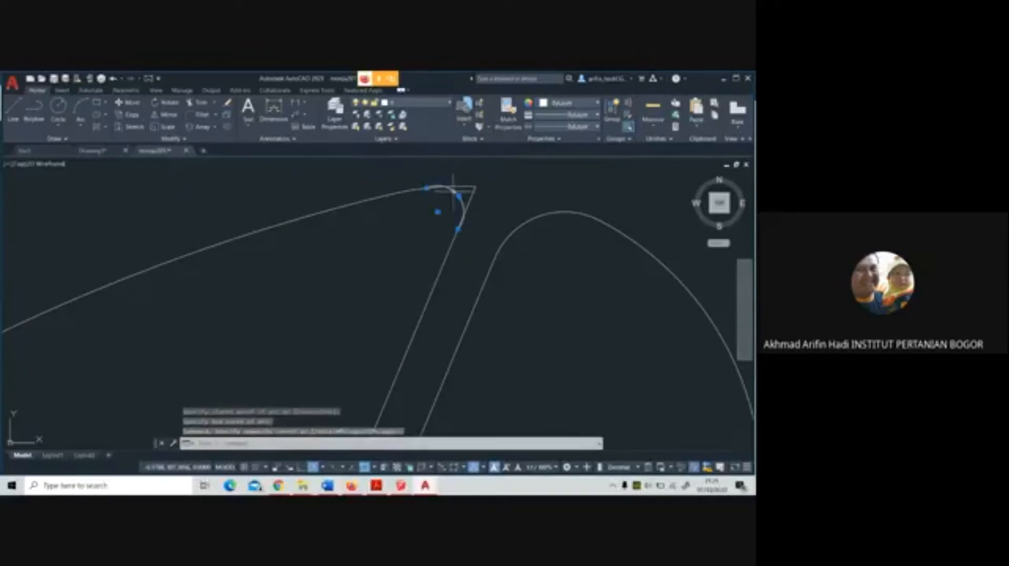
{"action": "scroll", "coordinate": [447, 205], "scroll_direction": "up", "scroll_amount": 4}
{"action": "left_click", "coordinate": [459, 198]}
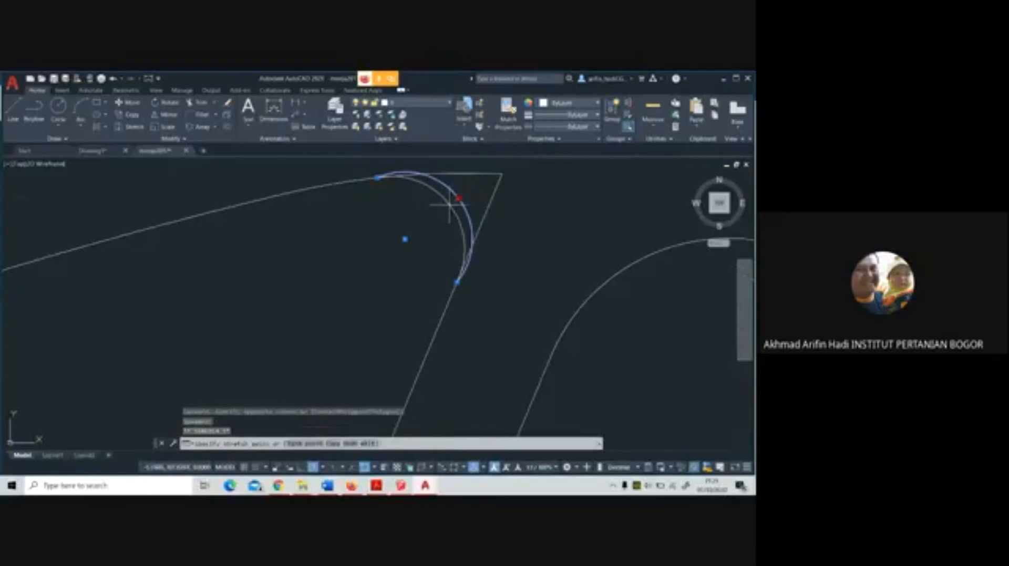
{"action": "left_click", "coordinate": [448, 205]}
{"action": "mouse_move", "coordinate": [448, 206]}
{"action": "key", "text": "Escape"}
{"action": "key", "text": "Escape"}
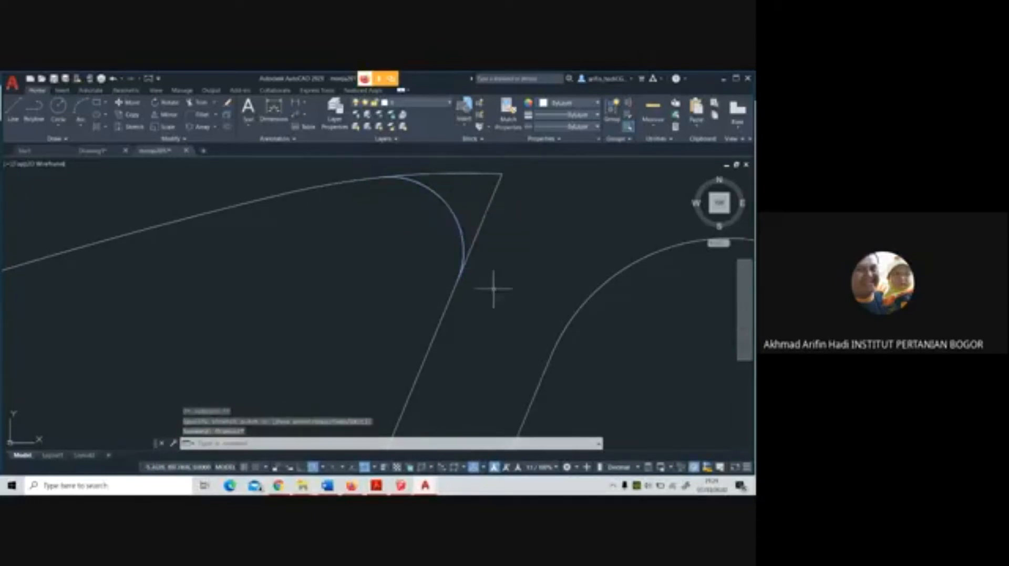
Trim the outline and path edge protruding beyond the corner arc, using the arc as the cutting edge
{"action": "scroll", "coordinate": [491, 240], "scroll_direction": "down", "scroll_amount": 4}
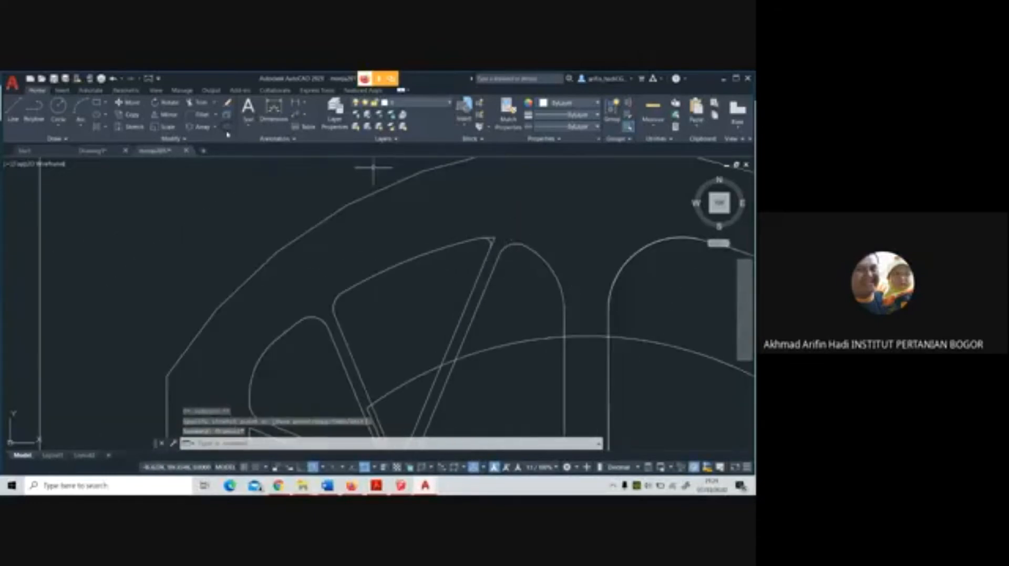
{"action": "left_click", "coordinate": [197, 102]}
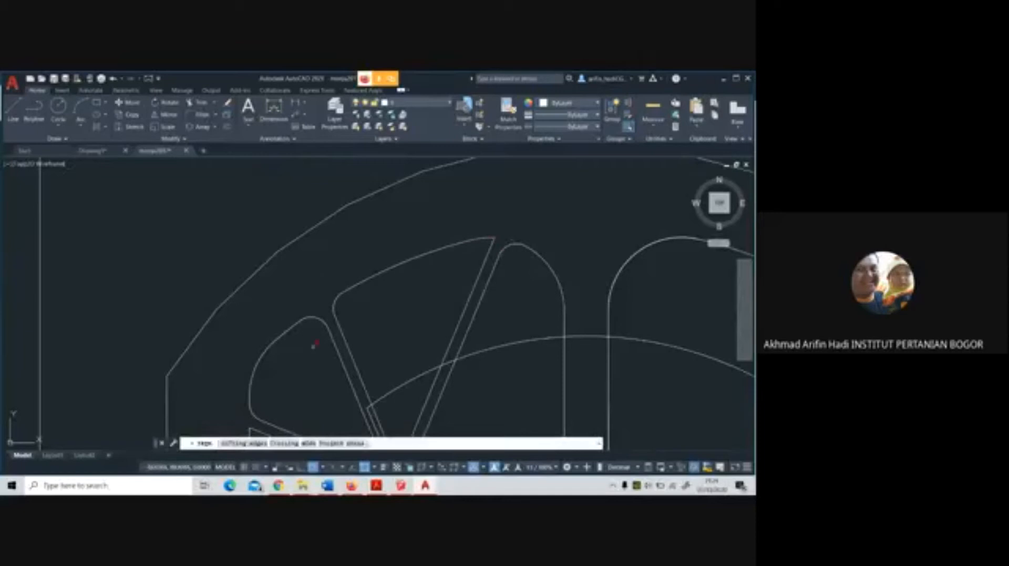
{"action": "type", "text": "t"}
{"action": "key", "text": "Return"}
{"action": "scroll", "coordinate": [487, 234], "scroll_direction": "up", "scroll_amount": 2}
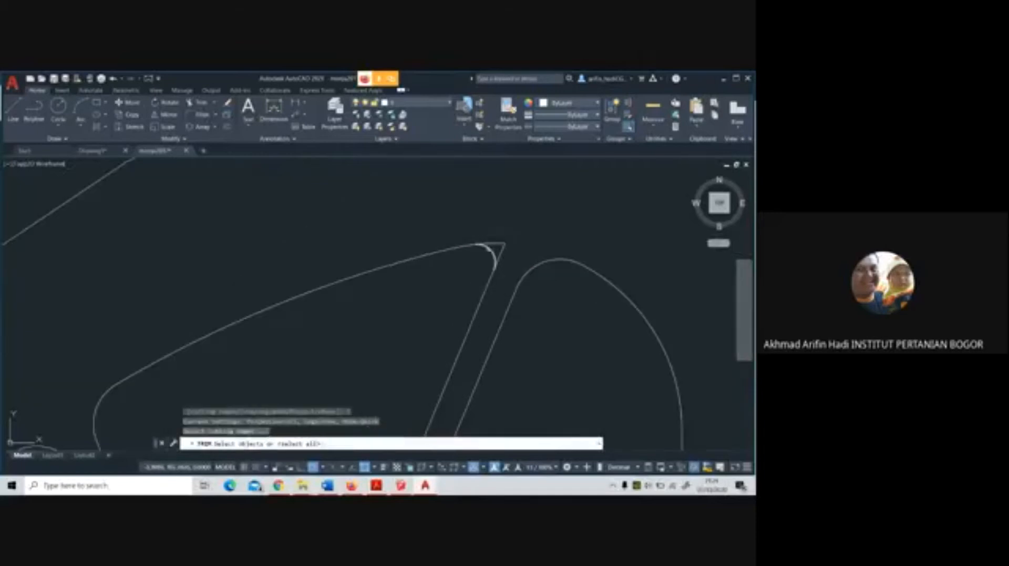
{"action": "left_click", "coordinate": [488, 249]}
{"action": "key", "text": "Return"}
{"action": "left_click", "coordinate": [499, 244]}
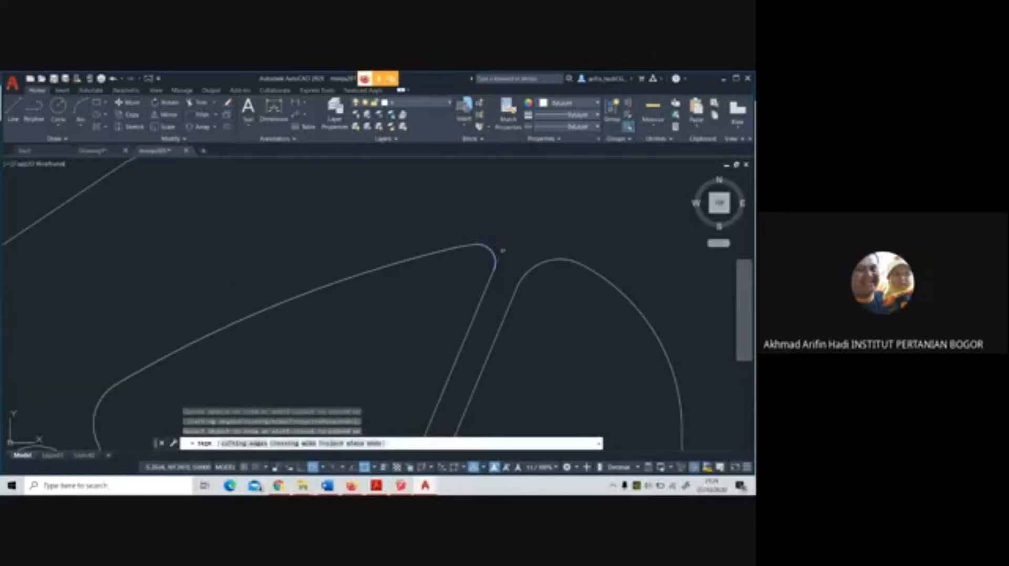
{"action": "scroll", "coordinate": [503, 251], "scroll_direction": "down", "scroll_amount": 4}
{"action": "key", "text": "Escape"}
Accept the default fillet radius and fillet the upper and lower outline corners of the western segment
{"action": "middle_click_drag", "start_coordinate": [524, 297], "coordinate": [488, 240]}
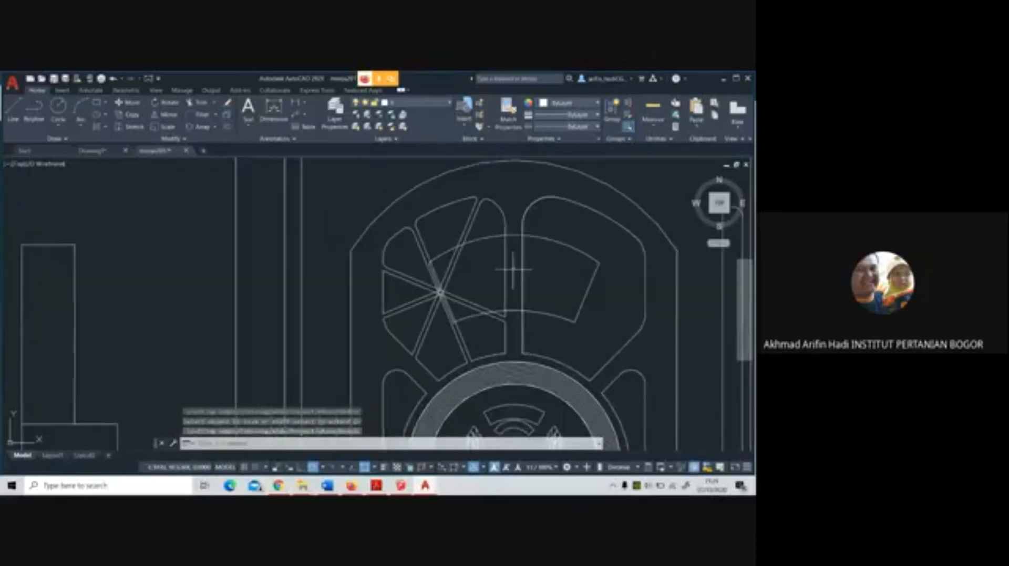
{"action": "left_click", "coordinate": [200, 114]}
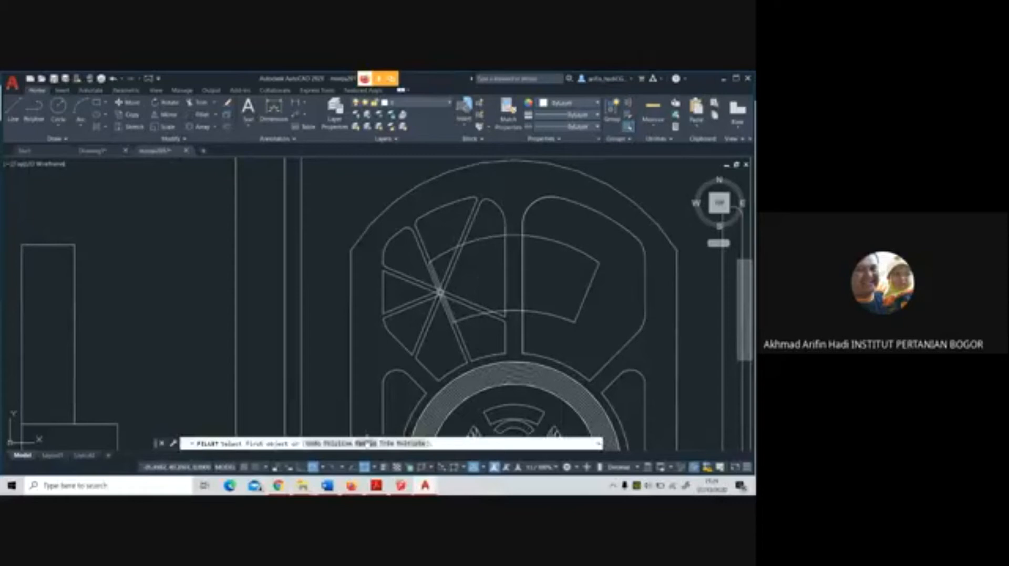
{"action": "left_click", "coordinate": [367, 444]}
{"action": "key", "text": "Return"}
{"action": "left_click", "coordinate": [383, 277]}
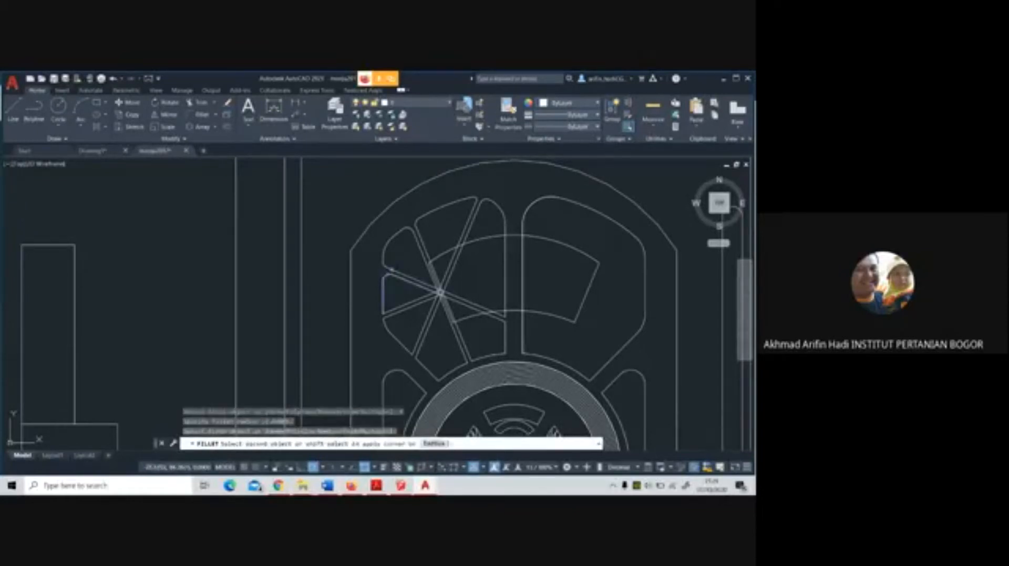
{"action": "left_click", "coordinate": [389, 274]}
{"action": "scroll", "coordinate": [389, 315], "scroll_direction": "up", "scroll_amount": 2}
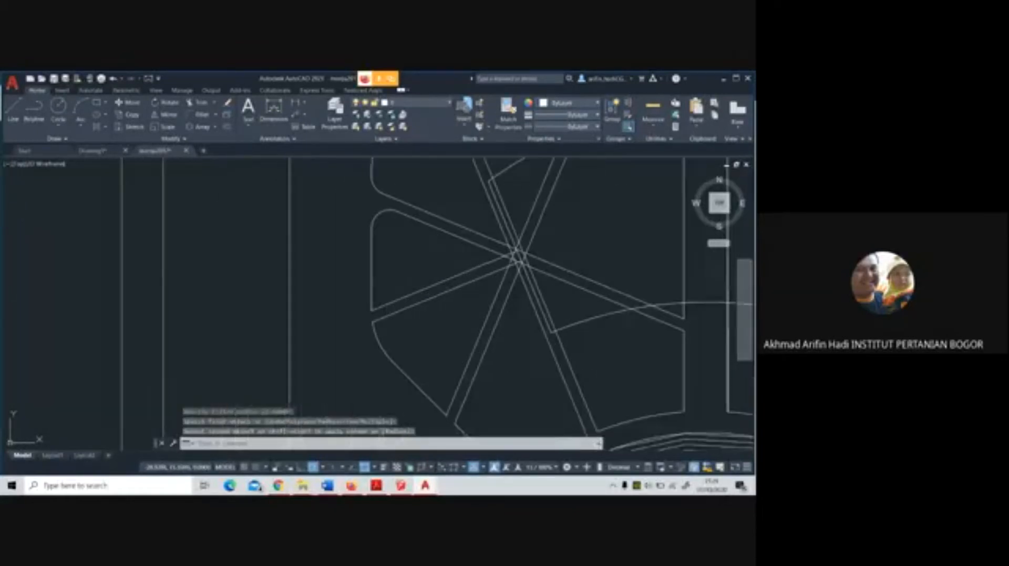
{"action": "key", "text": "Return"}
{"action": "left_click", "coordinate": [372, 294]}
{"action": "left_click", "coordinate": [383, 307]}
Fillet both outline corners of the southwestern segment with the same radius
{"action": "key", "text": "Return"}
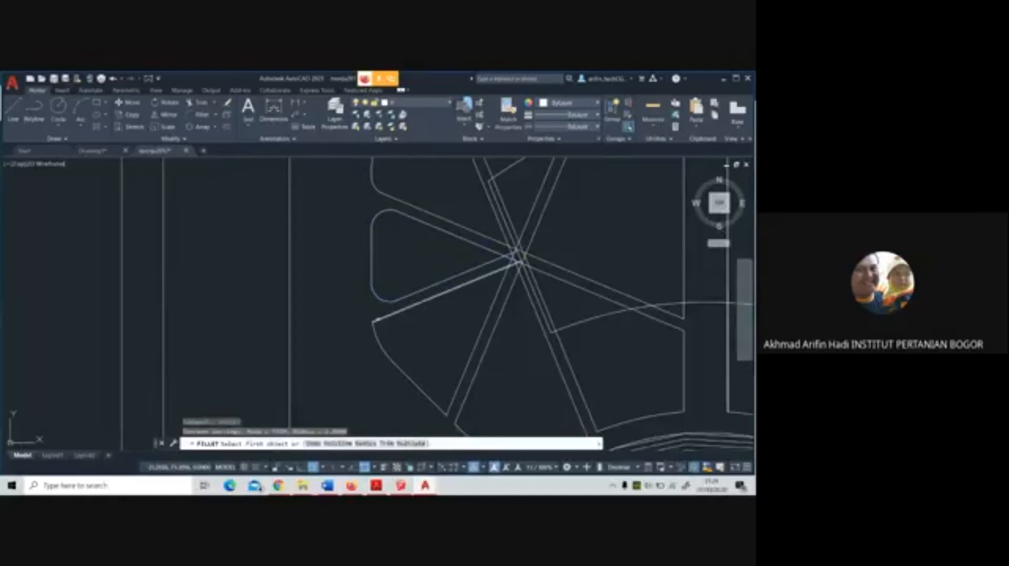
{"action": "left_click", "coordinate": [379, 316]}
{"action": "left_click", "coordinate": [383, 330]}
{"action": "key", "text": "Return"}
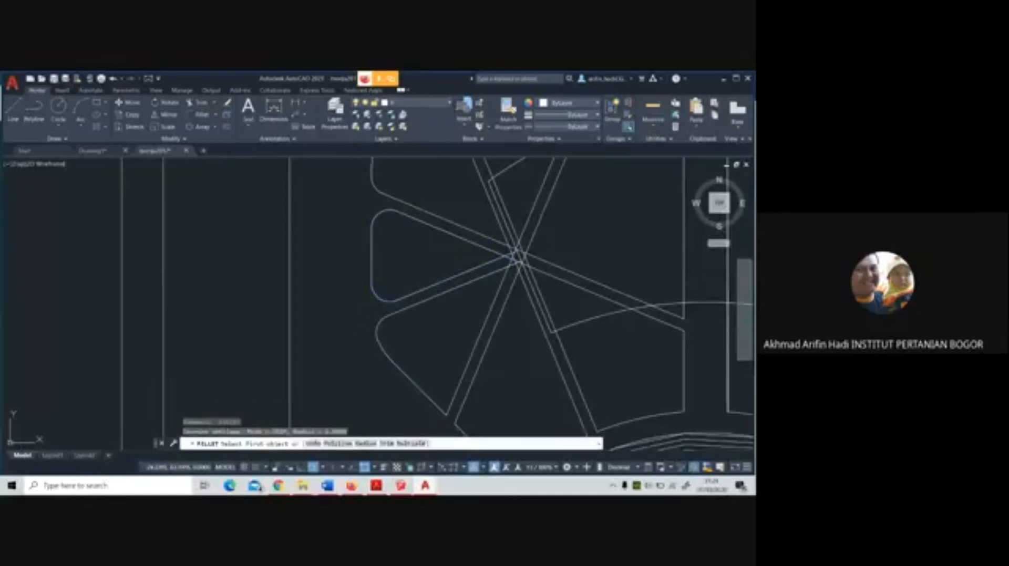
{"action": "left_click", "coordinate": [441, 404]}
{"action": "left_click", "coordinate": [453, 398]}
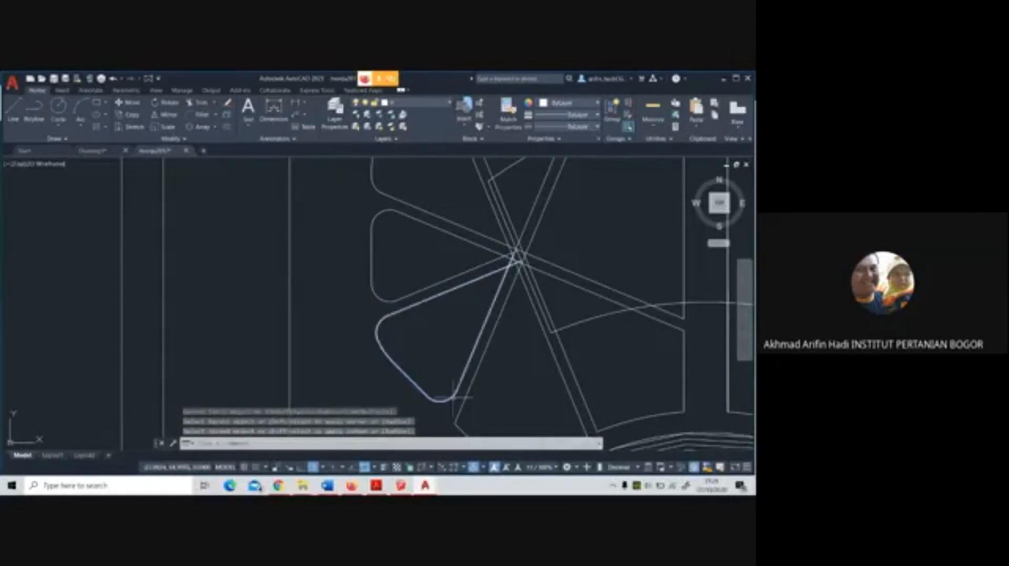
Fillet the outline corner on the eastern side of the south-southwest path's outer end
{"action": "middle_click_drag", "start_coordinate": [452, 398], "coordinate": [359, 298]}
{"action": "key", "text": "Return"}
{"action": "left_click", "coordinate": [367, 313]}
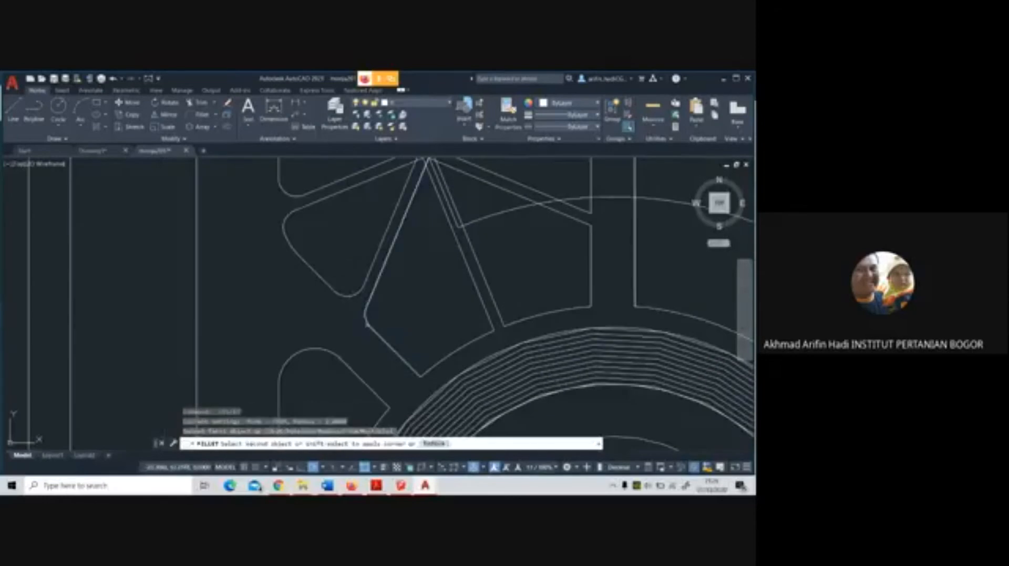
{"action": "left_click", "coordinate": [368, 325]}
Try to fillet the southern segment's lowest corner, where the slanted outline meets the curve around the central ring
{"action": "key", "text": "Return"}
{"action": "left_click", "coordinate": [414, 370]}
{"action": "left_click", "coordinate": [426, 372]}
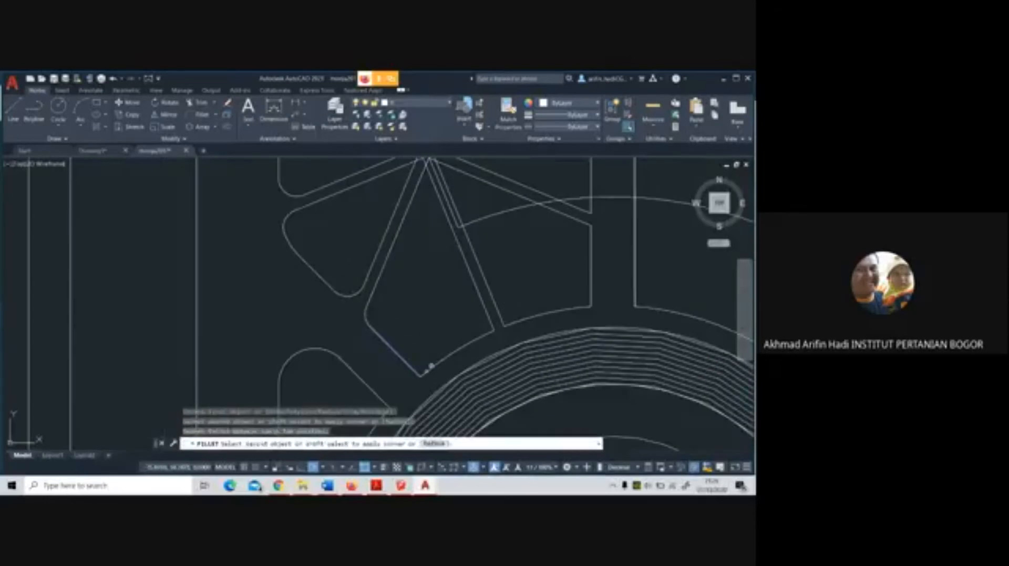
{"action": "left_click", "coordinate": [436, 363]}
{"action": "key", "text": "Return"}
{"action": "key", "text": "Return"}
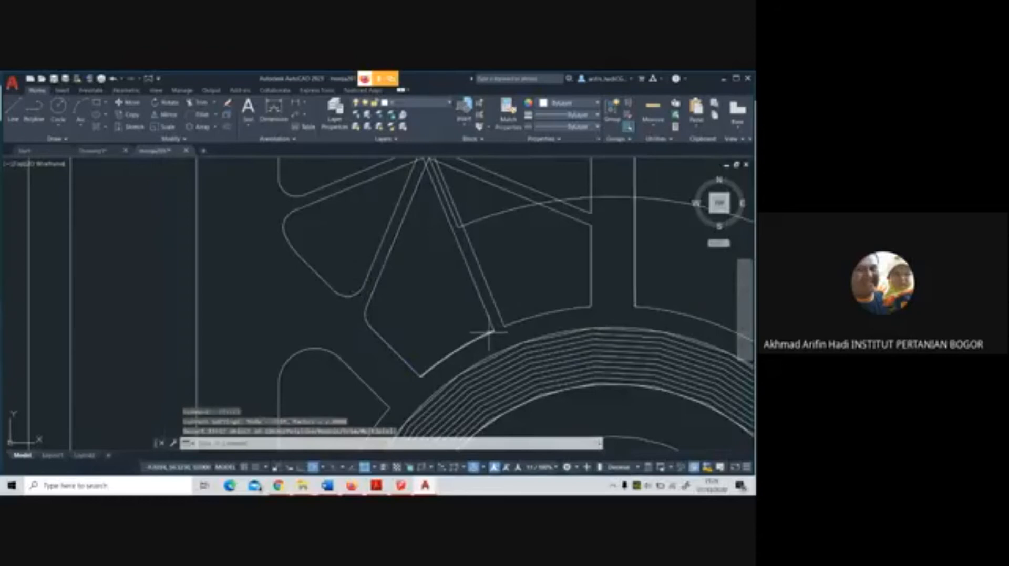
Fillet the outline corners on both sides of the south-southeast path's outer end
{"action": "key", "text": "Return"}
{"action": "left_click", "coordinate": [489, 333]}
{"action": "left_click", "coordinate": [490, 320]}
{"action": "key", "text": "Return"}
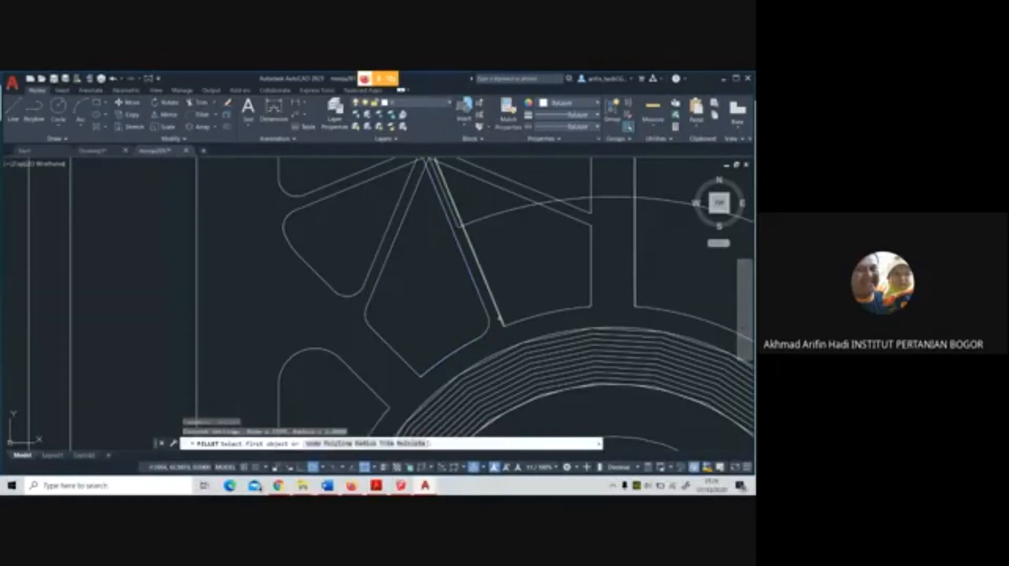
{"action": "left_click", "coordinate": [501, 318]}
{"action": "left_click", "coordinate": [541, 312]}
Try to fillet the southeastern segment's lower corner between the curved outline and the vertical eastern edge
{"action": "key", "text": "Return"}
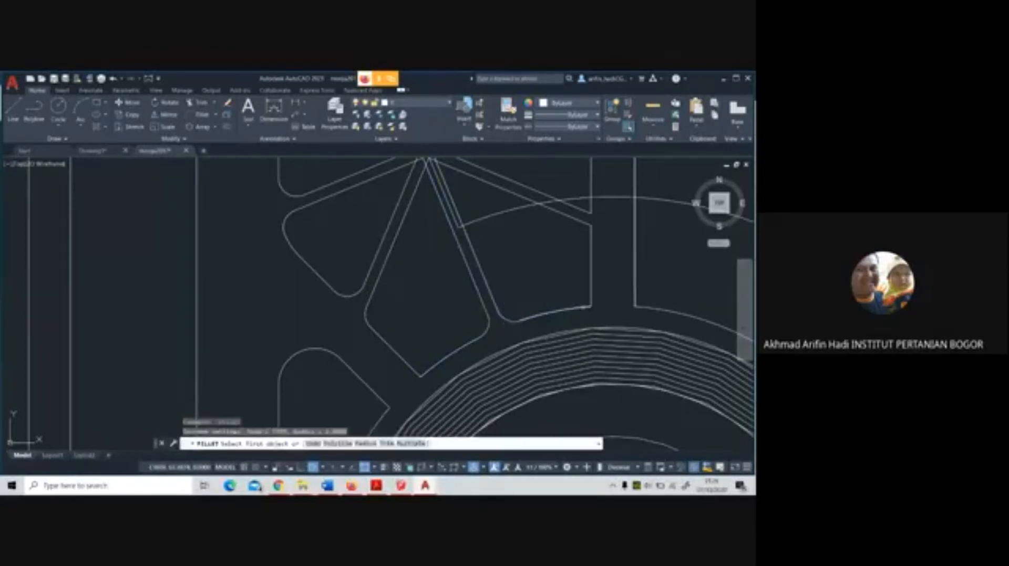
{"action": "left_click", "coordinate": [586, 307]}
{"action": "left_click", "coordinate": [593, 298]}
{"action": "left_click", "coordinate": [592, 293]}
Fillet the outline corners on both sides of the east-southeast path's outer end
{"action": "key", "text": "Return"}
{"action": "middle_click_drag", "start_coordinate": [585, 241], "coordinate": [572, 288]}
{"action": "left_click", "coordinate": [580, 278]}
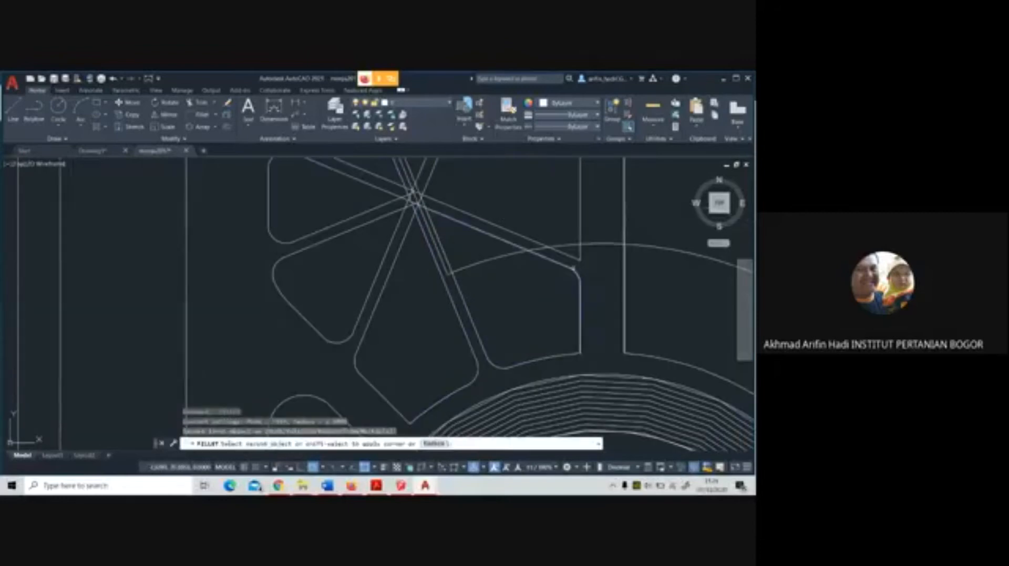
{"action": "left_click", "coordinate": [573, 268]}
{"action": "key", "text": "Return"}
{"action": "left_click", "coordinate": [576, 259]}
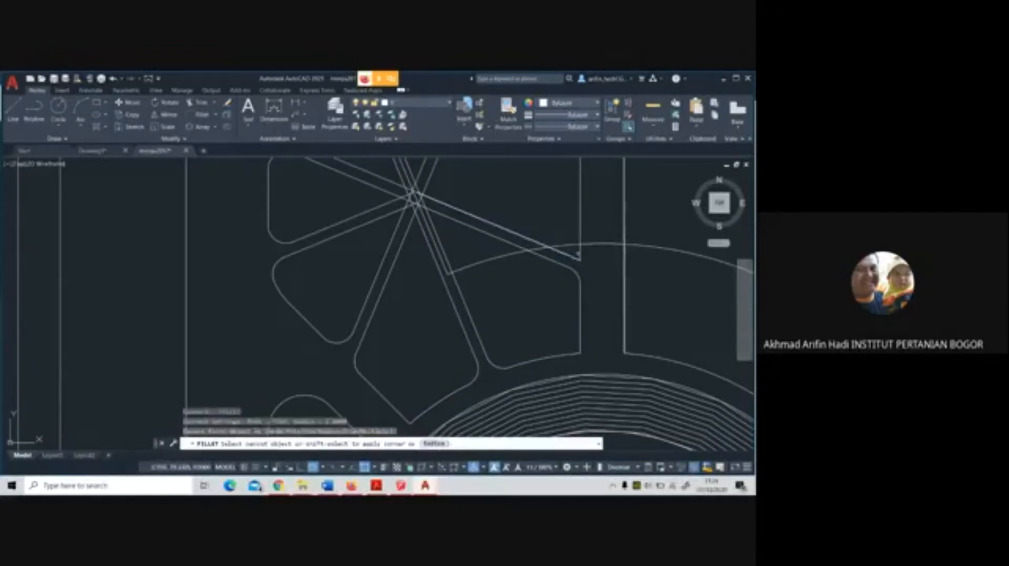
{"action": "left_click", "coordinate": [580, 251]}
{"action": "scroll", "coordinate": [579, 265], "scroll_direction": "down", "scroll_amount": 4}
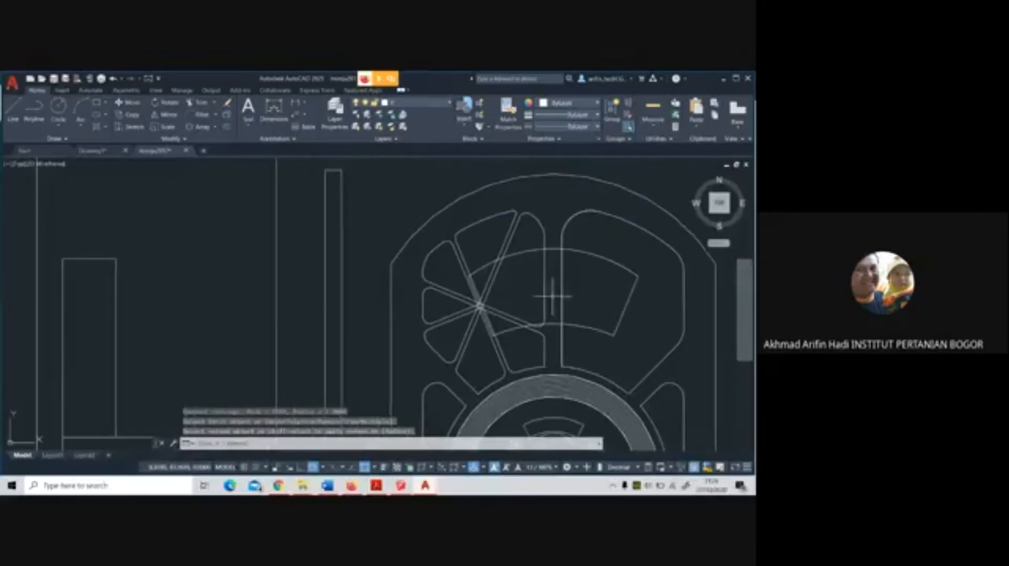
{"action": "scroll", "coordinate": [534, 294], "scroll_direction": "up", "scroll_amount": 2}
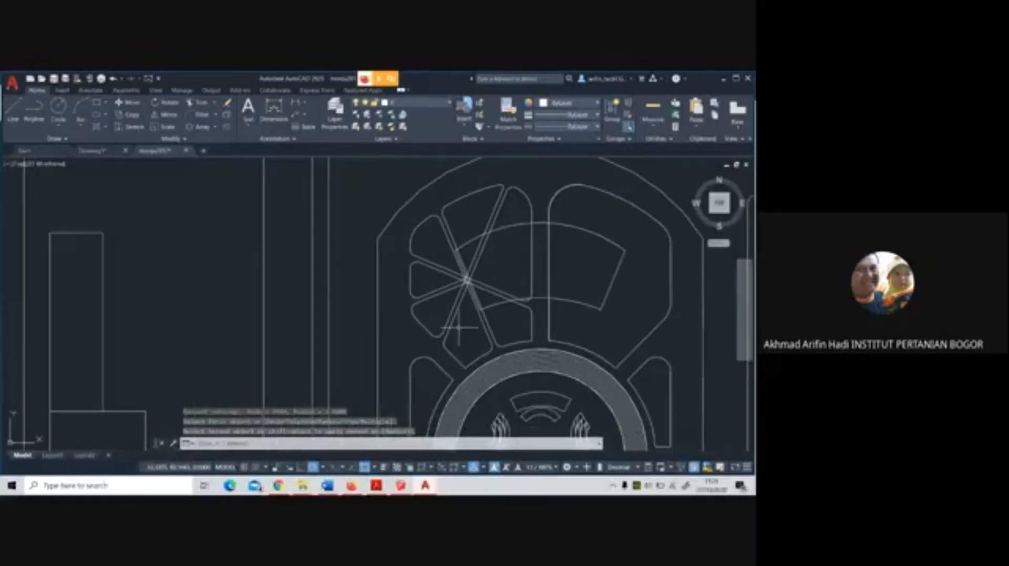
{"action": "scroll", "coordinate": [515, 276], "scroll_direction": "up", "scroll_amount": 3}
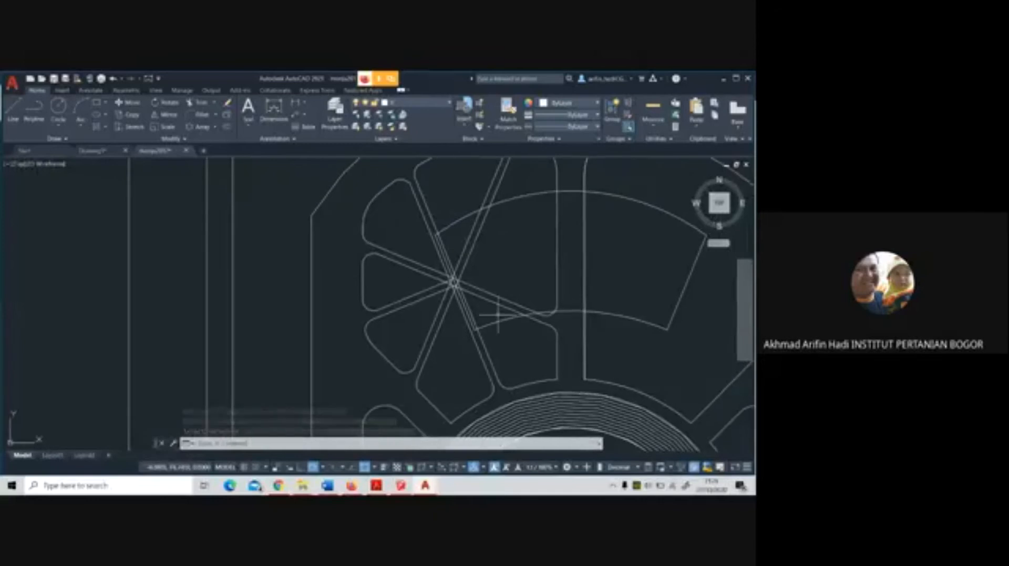
{"action": "scroll", "coordinate": [458, 278], "scroll_direction": "up", "scroll_amount": 2}
{"action": "scroll", "coordinate": [441, 292], "scroll_direction": "down", "scroll_amount": 4}
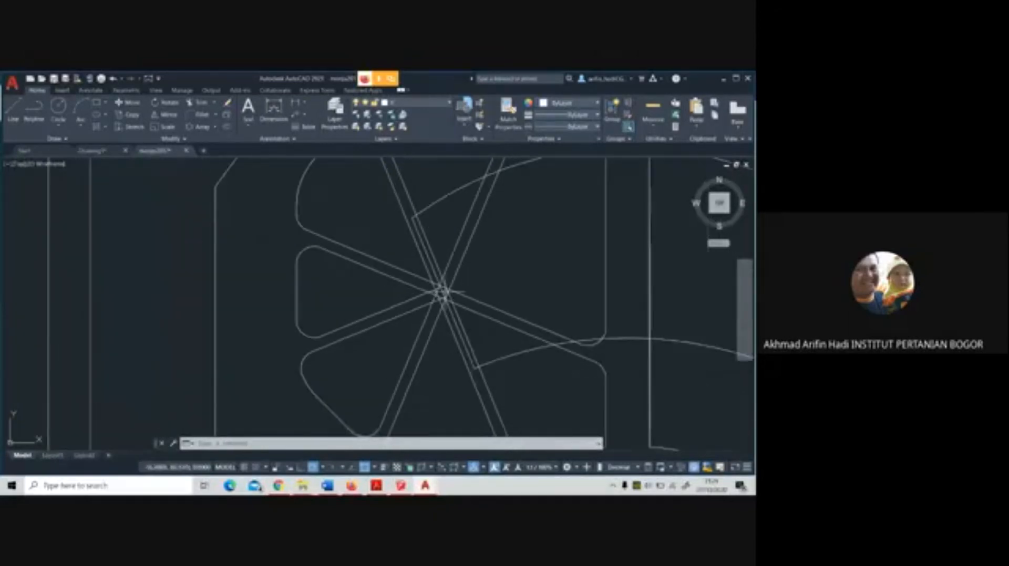
Delete the short slanted line that closes the western end of the curved band across the star's centre
{"action": "scroll", "coordinate": [442, 292], "scroll_direction": "up", "scroll_amount": 3}
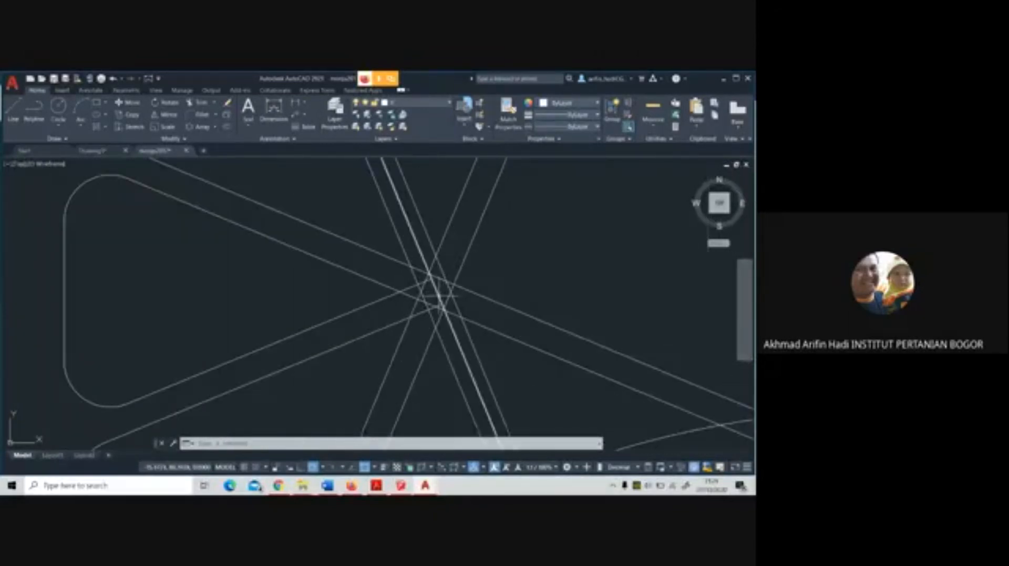
{"action": "scroll", "coordinate": [440, 295], "scroll_direction": "down", "scroll_amount": 3}
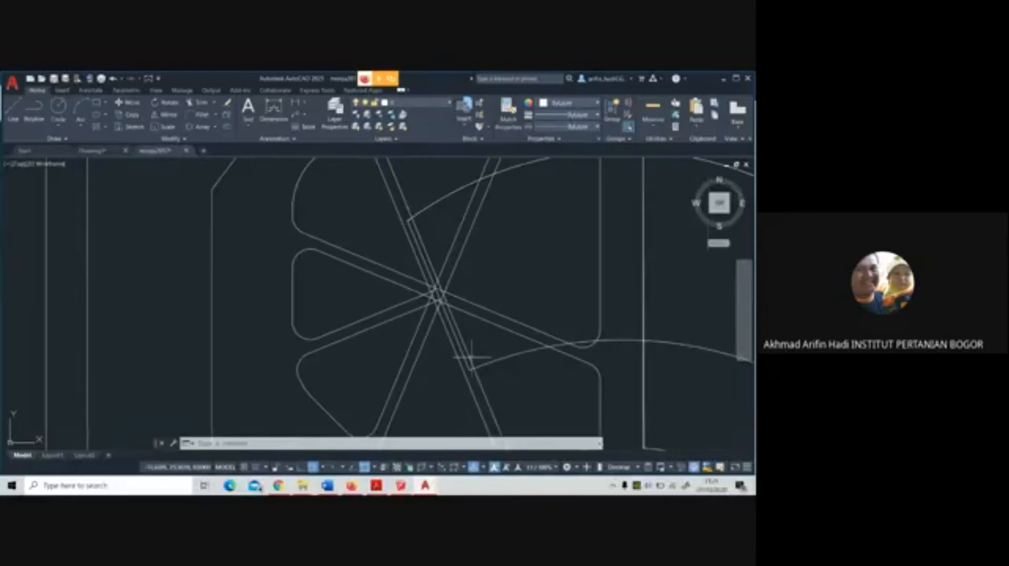
{"action": "left_click", "coordinate": [424, 246]}
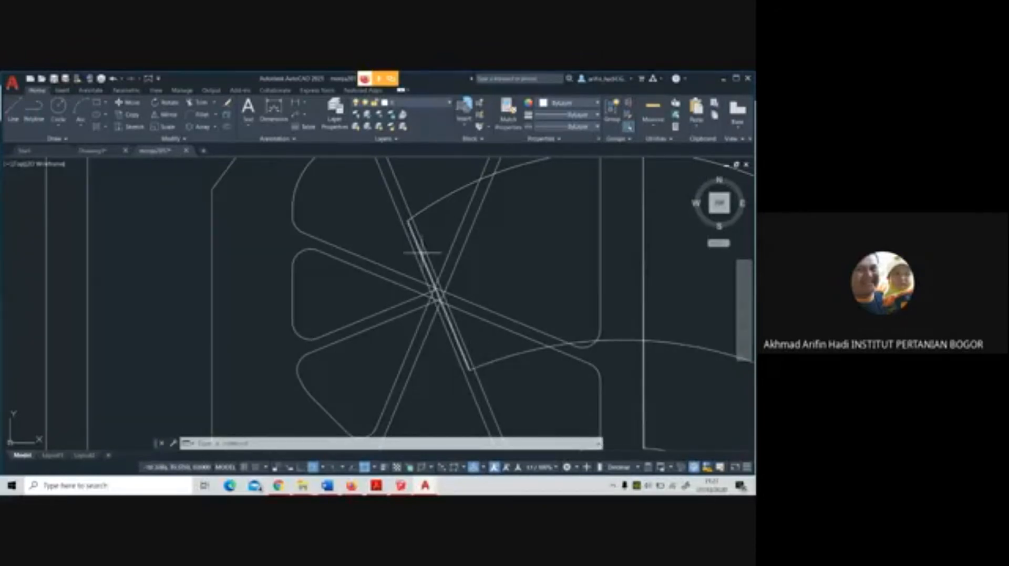
{"action": "key", "text": "Delete"}
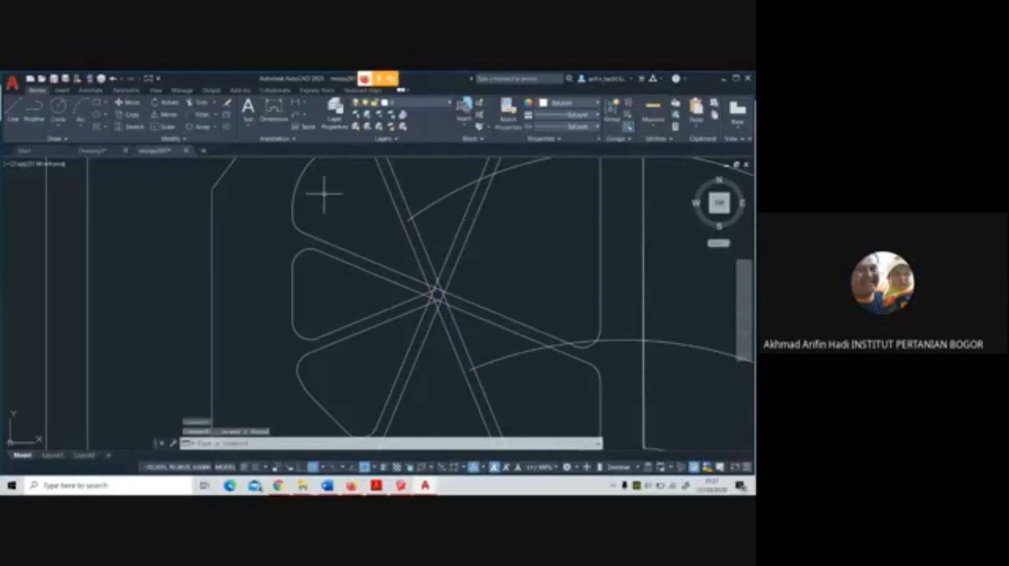
Trim the overlapping path edges at the star's centre to open up the junction where the seven paths meet
{"action": "left_click", "coordinate": [199, 102]}
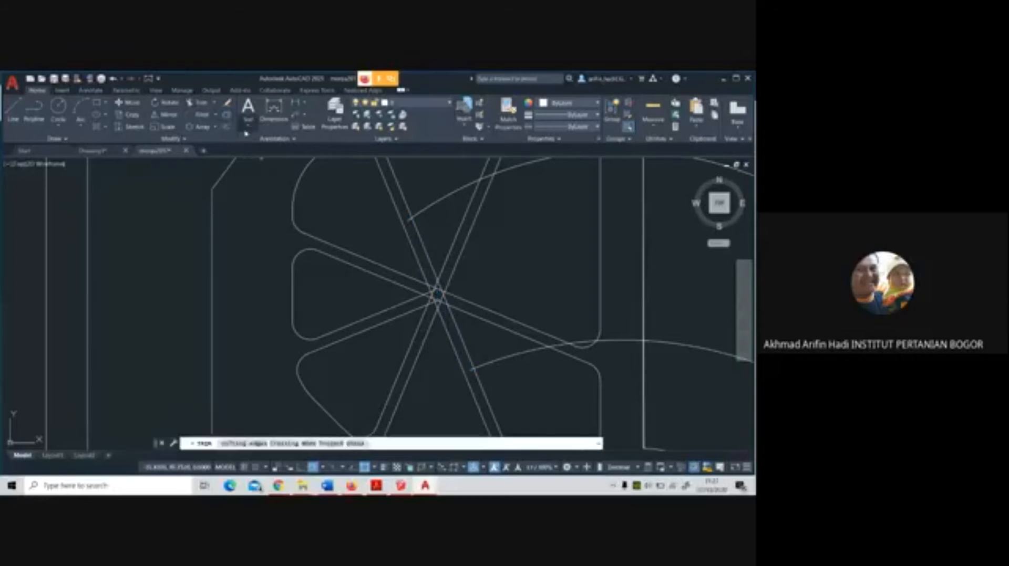
{"action": "left_click", "coordinate": [471, 333]}
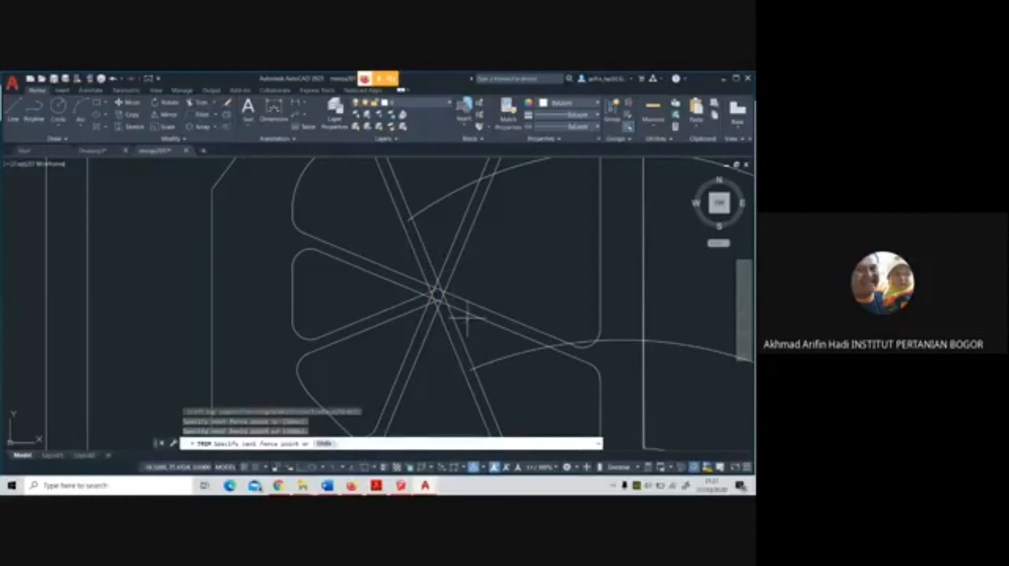
{"action": "scroll", "coordinate": [465, 318], "scroll_direction": "up", "scroll_amount": 2}
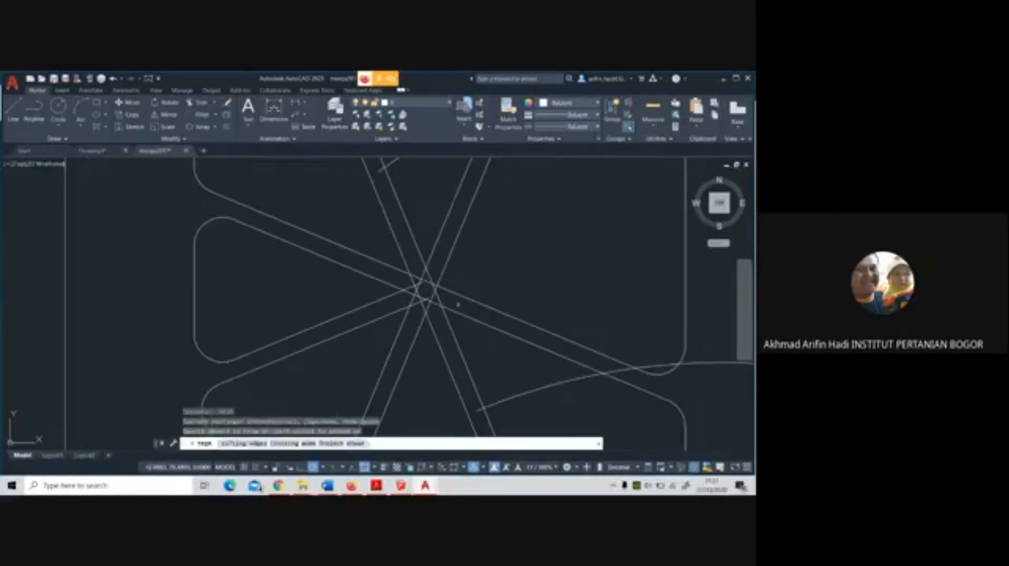
{"action": "key", "text": "Return"}
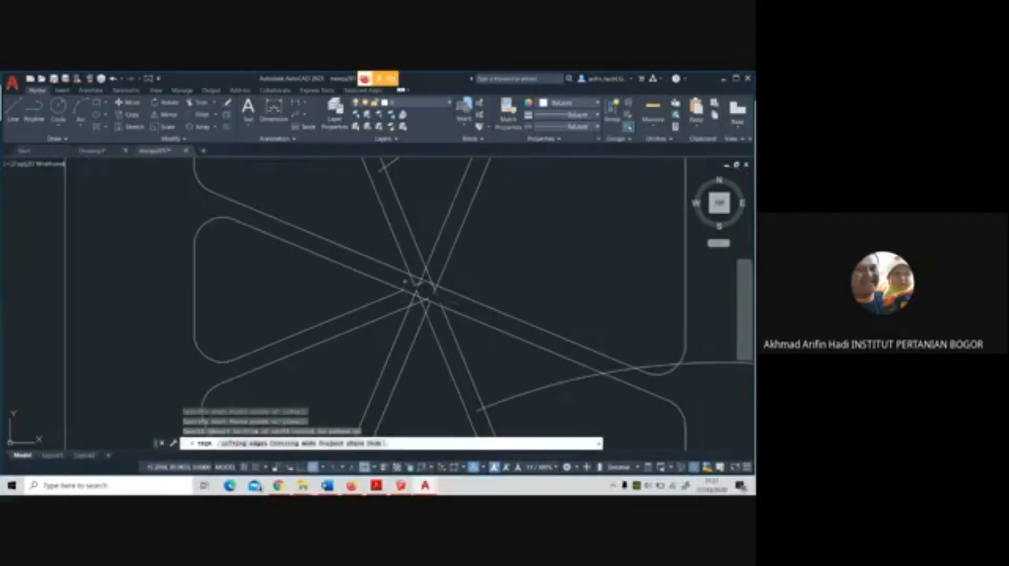
{"action": "left_click", "coordinate": [431, 282]}
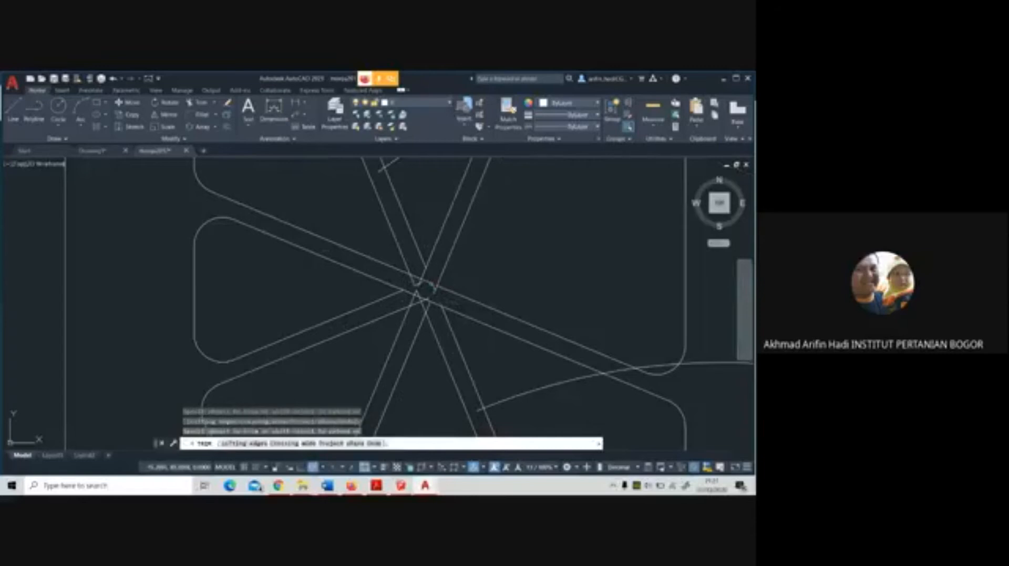
{"action": "left_click", "coordinate": [426, 288]}
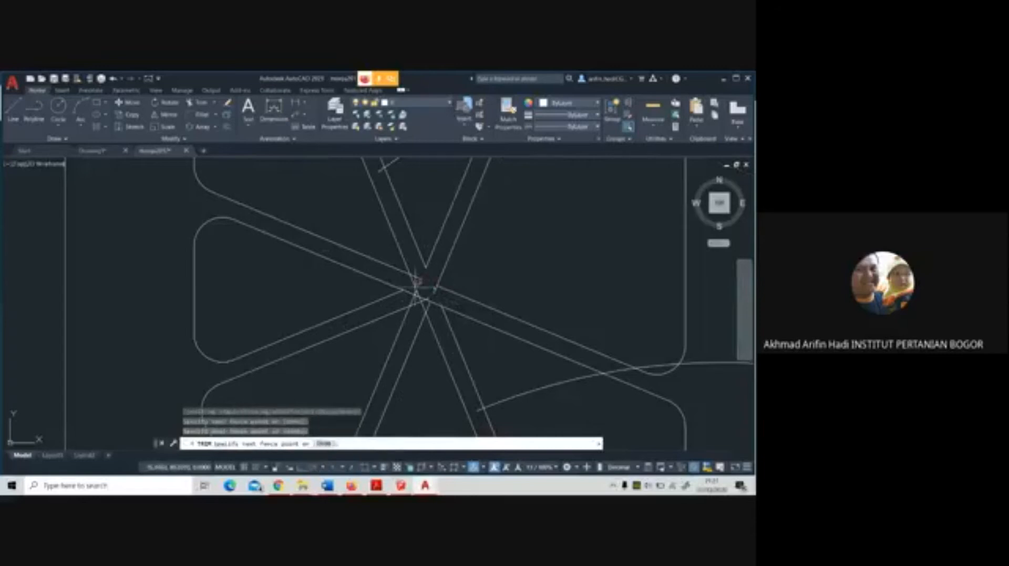
{"action": "left_click", "coordinate": [416, 284]}
{"action": "left_click", "coordinate": [416, 282]}
{"action": "left_click", "coordinate": [415, 281]}
{"action": "left_click", "coordinate": [416, 281]}
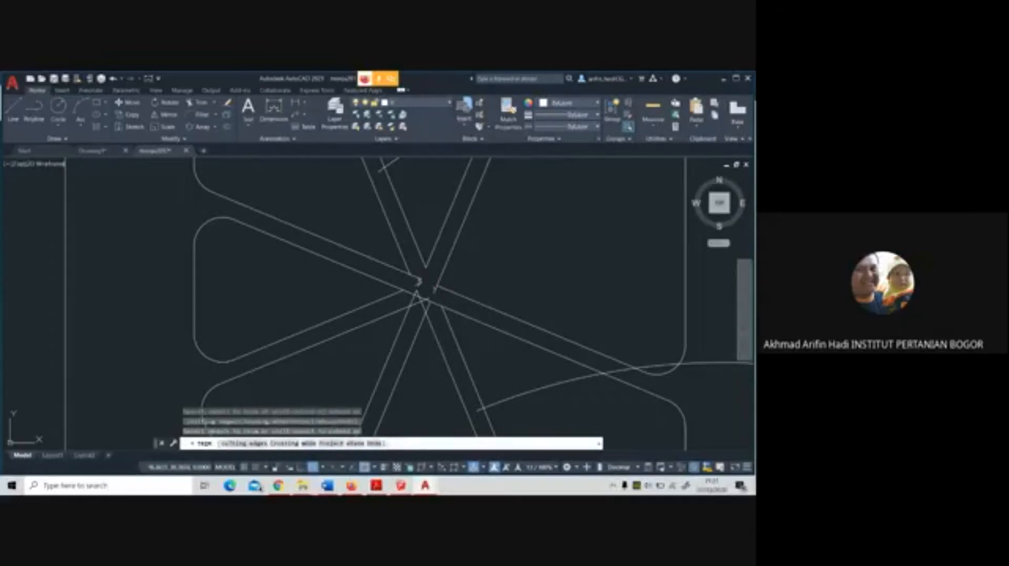
{"action": "left_click", "coordinate": [413, 298]}
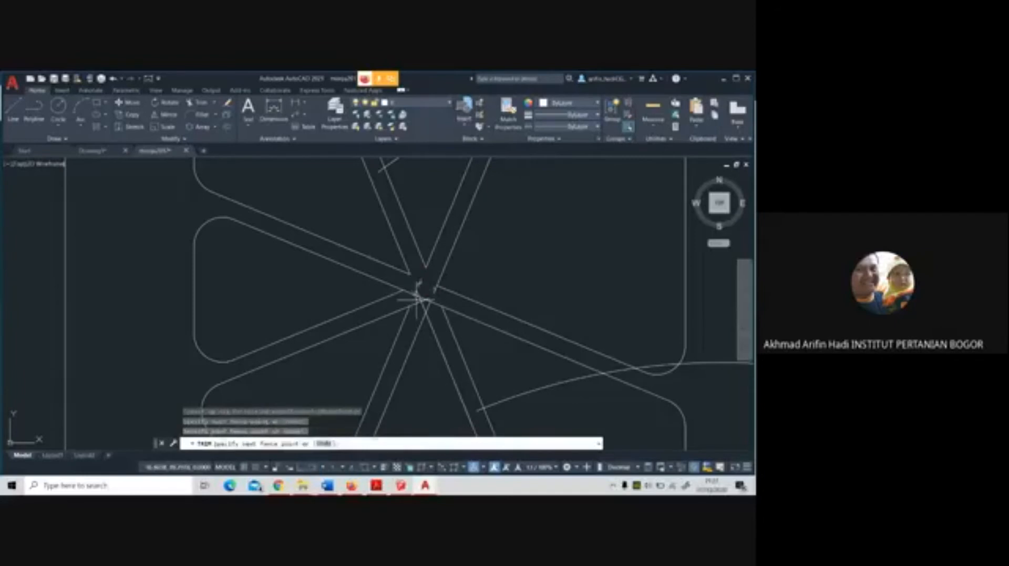
{"action": "left_click", "coordinate": [419, 304]}
{"action": "left_click", "coordinate": [422, 304]}
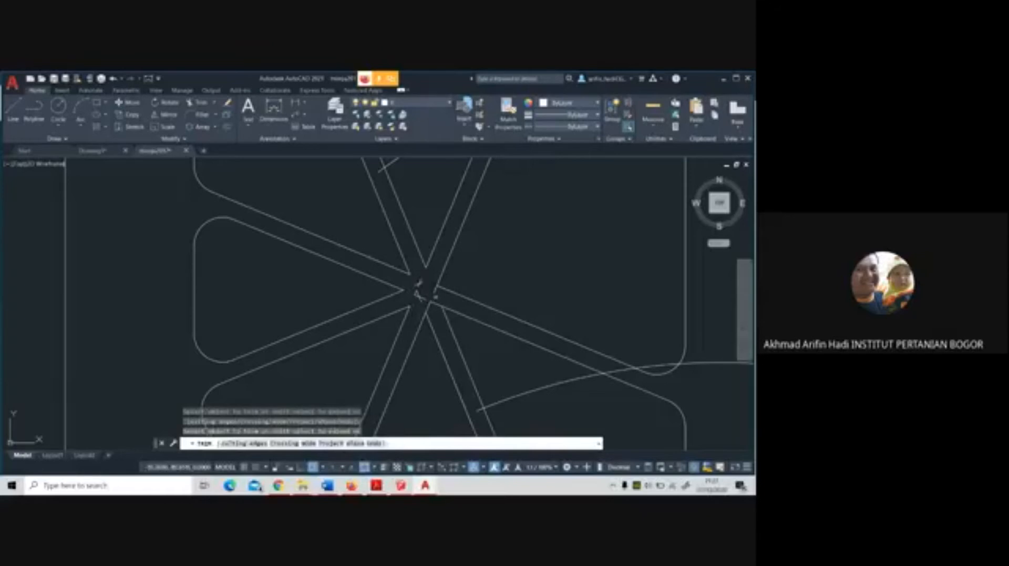
Delete the leftover line fragments in the middle of the star's central junction
{"action": "key", "text": "Return"}
{"action": "left_click", "coordinate": [425, 304]}
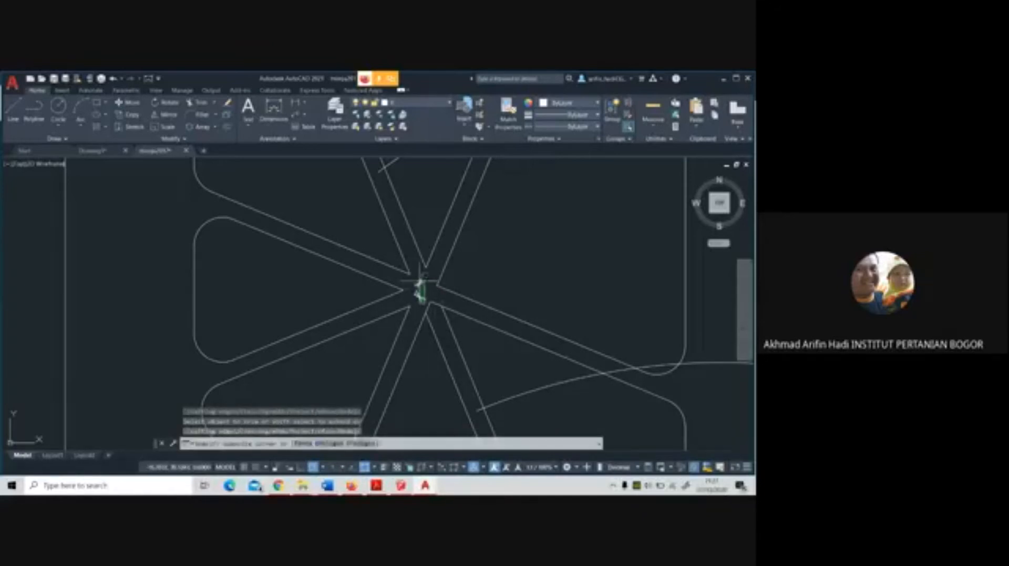
{"action": "left_click", "coordinate": [417, 279]}
{"action": "key", "text": "Delete"}
{"action": "scroll", "coordinate": [435, 298], "scroll_direction": "down", "scroll_amount": 2}
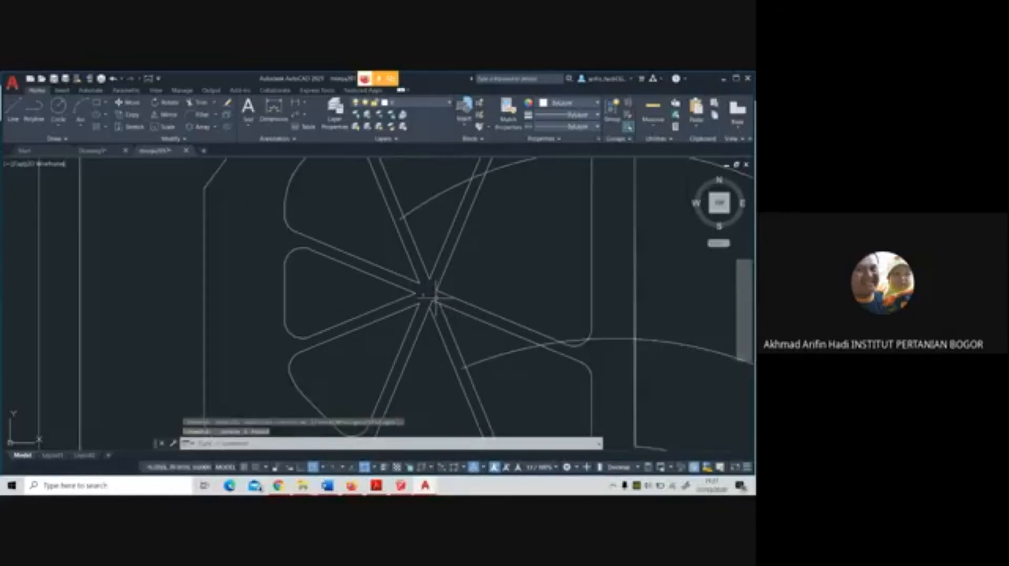
{"action": "left_click", "coordinate": [423, 295]}
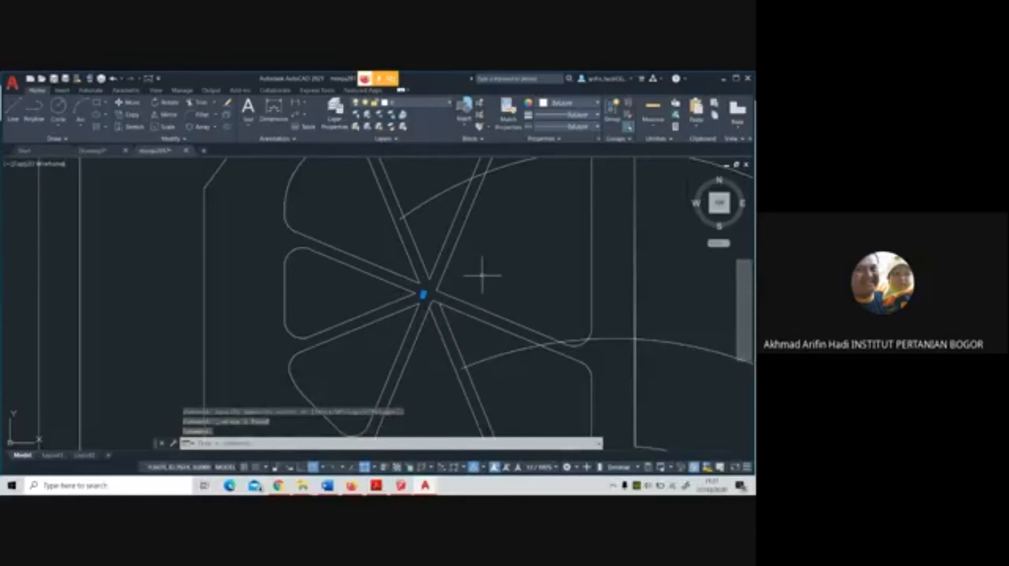
{"action": "key", "text": "Delete"}
Pull the two overshooting path edges southeast of the star's centre back to the corner points of their adjoining segments
{"action": "scroll", "coordinate": [420, 294], "scroll_direction": "up", "scroll_amount": 3}
{"action": "left_click", "coordinate": [402, 289]}
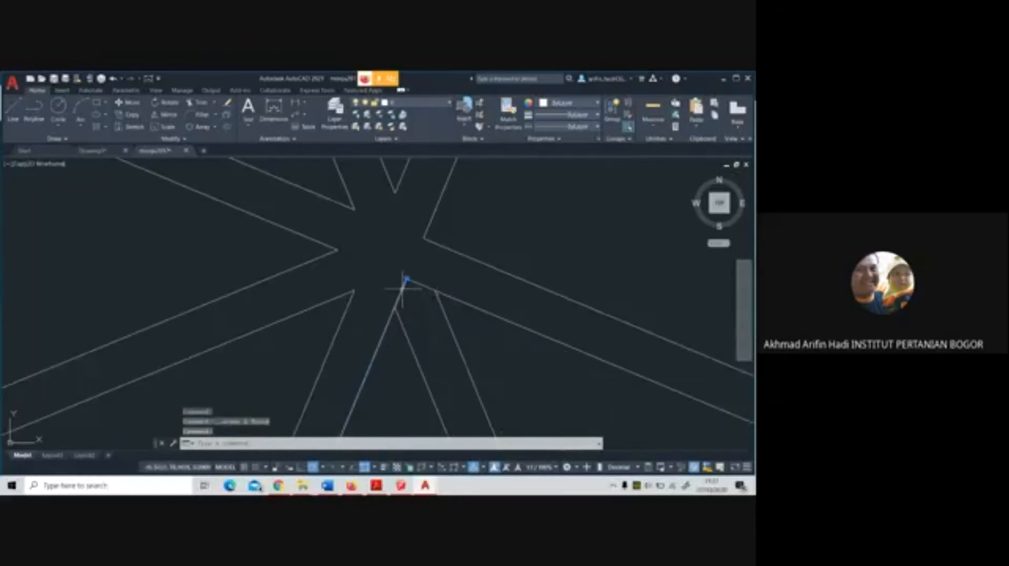
{"action": "left_click", "coordinate": [405, 279]}
{"action": "left_click", "coordinate": [395, 308]}
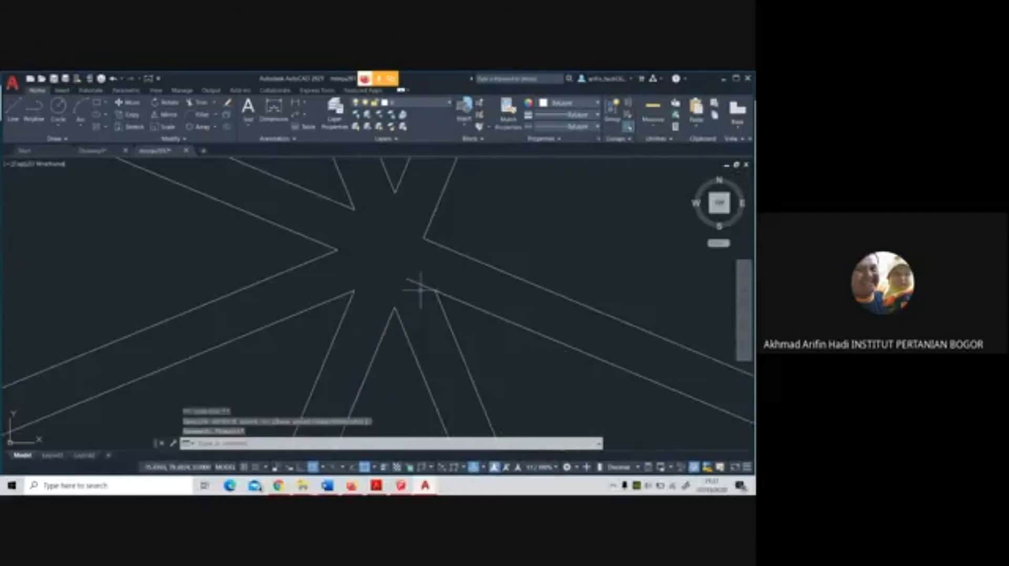
{"action": "key", "text": "Escape"}
{"action": "left_click", "coordinate": [406, 279]}
{"action": "left_click", "coordinate": [435, 291]}
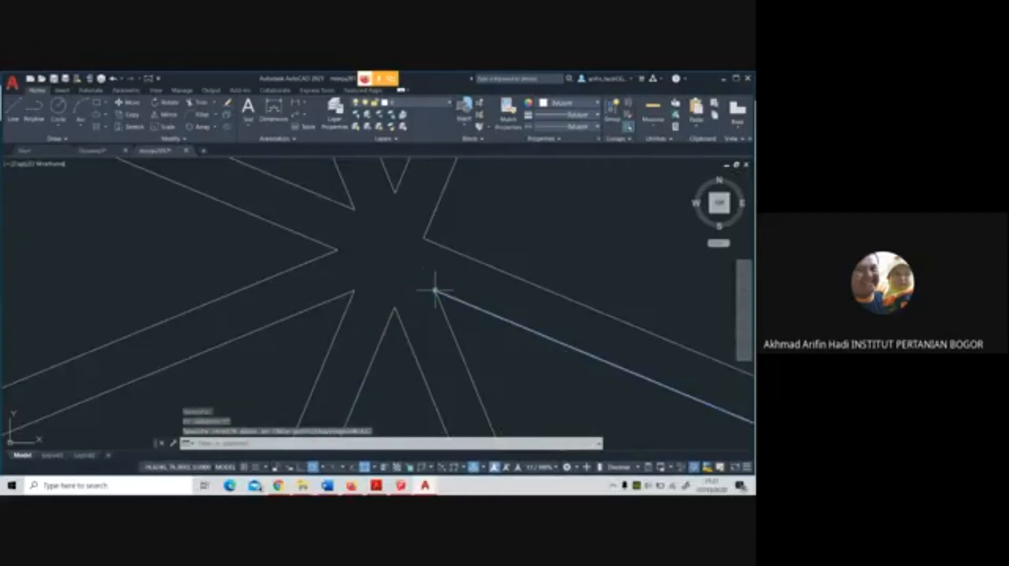
{"action": "key", "text": "Escape"}
Stretch the western end of the curved band's upper arc to the eastern edge of the north-northwest path
{"action": "scroll", "coordinate": [453, 340], "scroll_direction": "down", "scroll_amount": 6}
{"action": "scroll", "coordinate": [427, 262], "scroll_direction": "up", "scroll_amount": 4}
{"action": "left_click", "coordinate": [402, 246]}
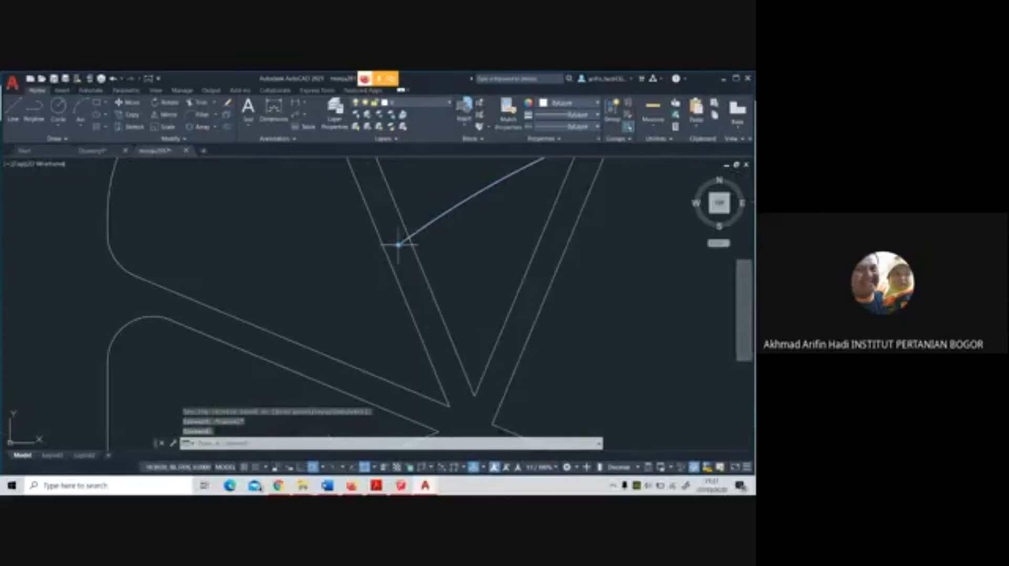
{"action": "left_click", "coordinate": [399, 245]}
{"action": "key", "text": "Escape"}
{"action": "scroll", "coordinate": [428, 263], "scroll_direction": "down", "scroll_amount": 5}
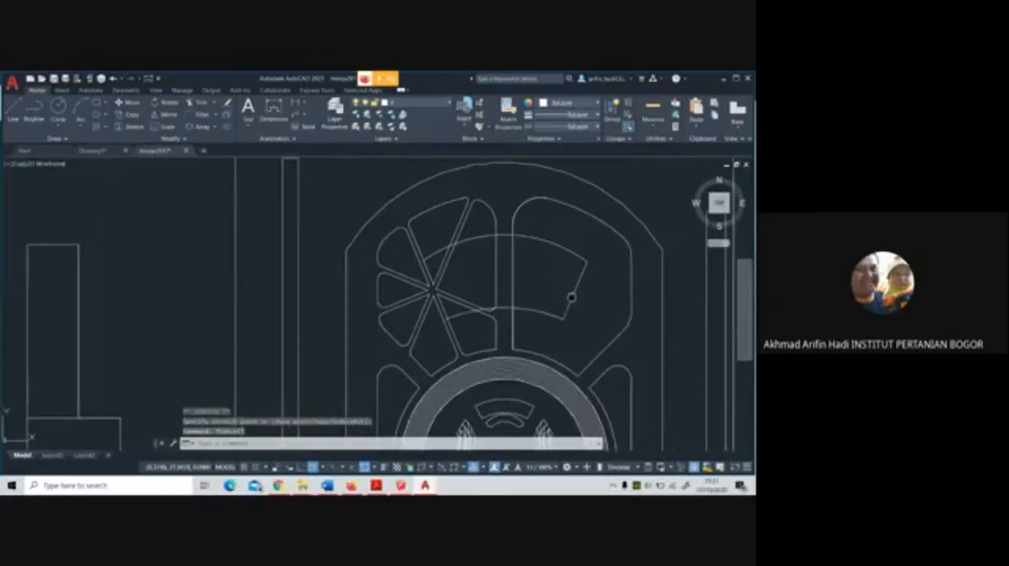
Stretch the western end of the curved band's lower arc to the eastern edge of the south-southeast path
{"action": "middle_click_drag", "start_coordinate": [571, 297], "coordinate": [530, 285]}
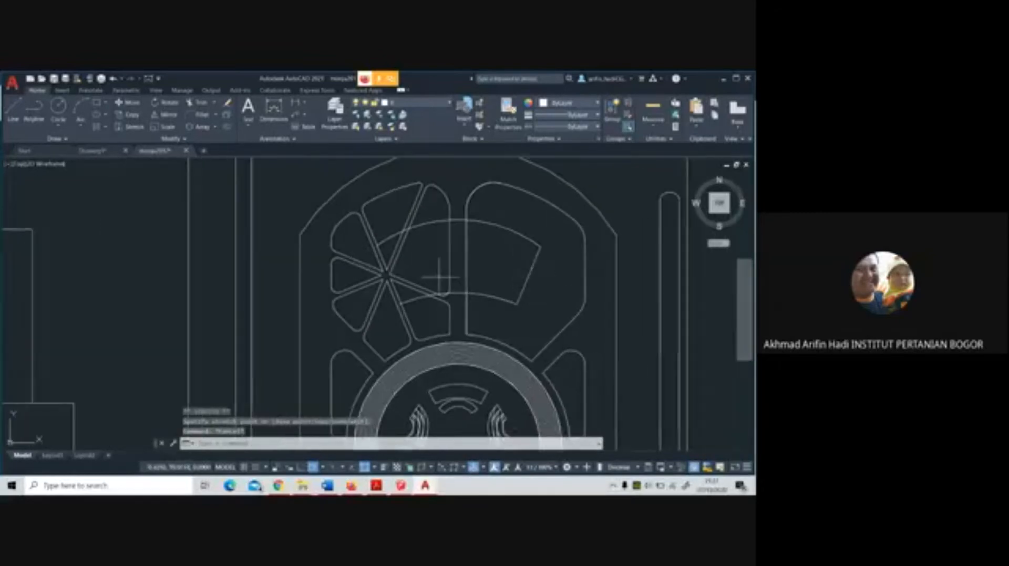
{"action": "scroll", "coordinate": [420, 295], "scroll_direction": "up", "scroll_amount": 4}
{"action": "left_click", "coordinate": [372, 307]}
{"action": "left_click", "coordinate": [355, 312]}
{"action": "scroll", "coordinate": [354, 312], "scroll_direction": "up", "scroll_amount": 3}
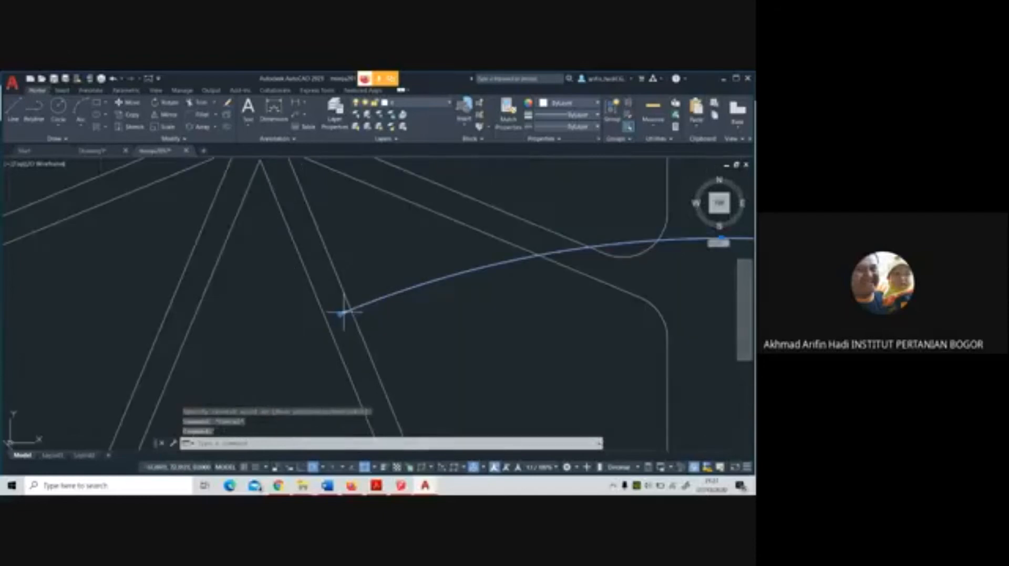
{"action": "left_click", "coordinate": [349, 309]}
{"action": "scroll", "coordinate": [418, 317], "scroll_direction": "down", "scroll_amount": 3}
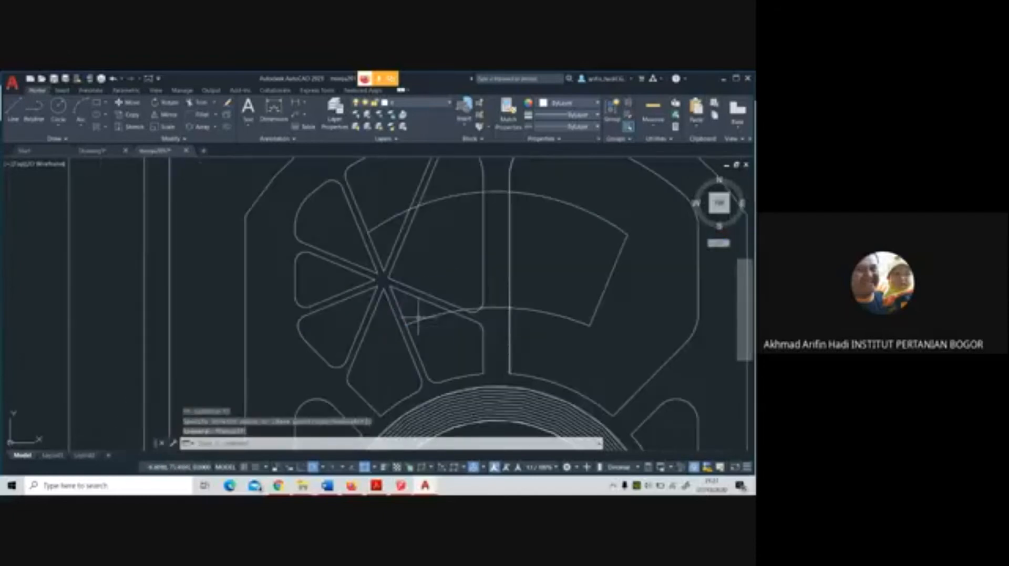
Draw a straight line joining the western ends of the curved band's upper and lower arcs
{"action": "scroll", "coordinate": [401, 286], "scroll_direction": "up", "scroll_amount": 2}
{"action": "left_click", "coordinate": [13, 111]}
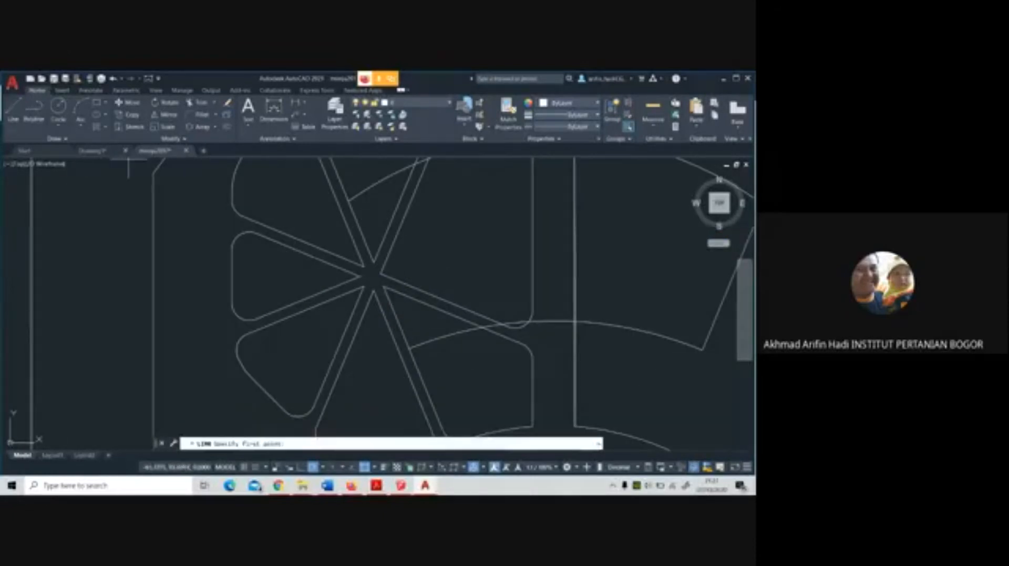
{"action": "left_click", "coordinate": [350, 202]}
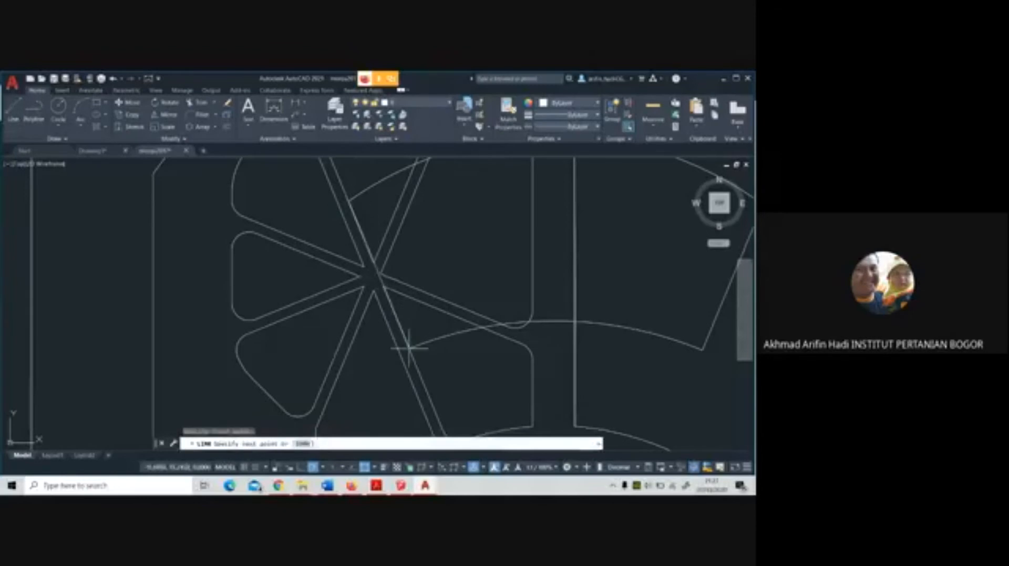
{"action": "left_click", "coordinate": [409, 349]}
{"action": "key", "text": "Escape"}
{"action": "scroll", "coordinate": [452, 313], "scroll_direction": "down", "scroll_amount": 2}
{"action": "middle_click_drag", "start_coordinate": [453, 312], "coordinate": [426, 340]}
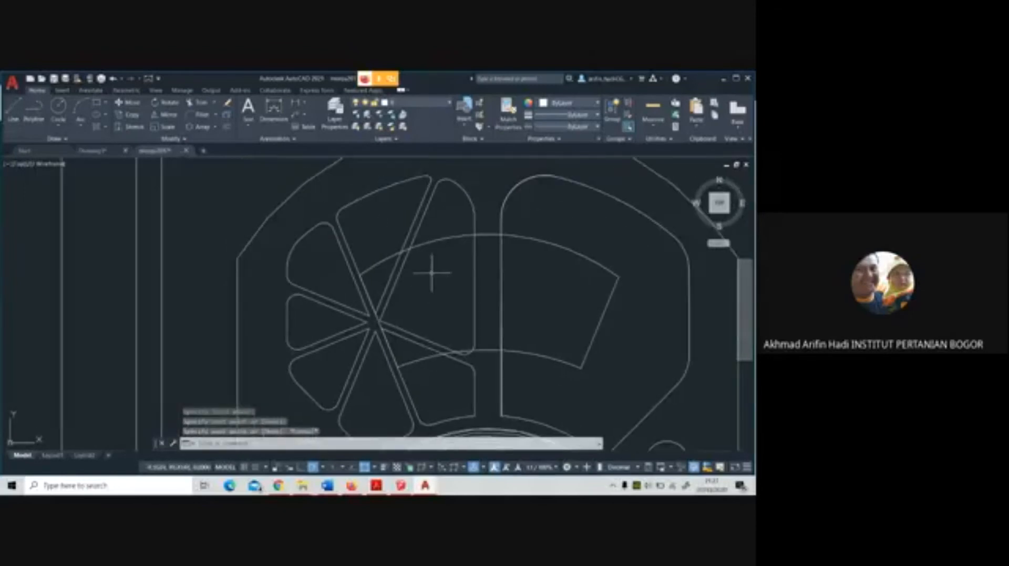
{"action": "left_click", "coordinate": [413, 346]}
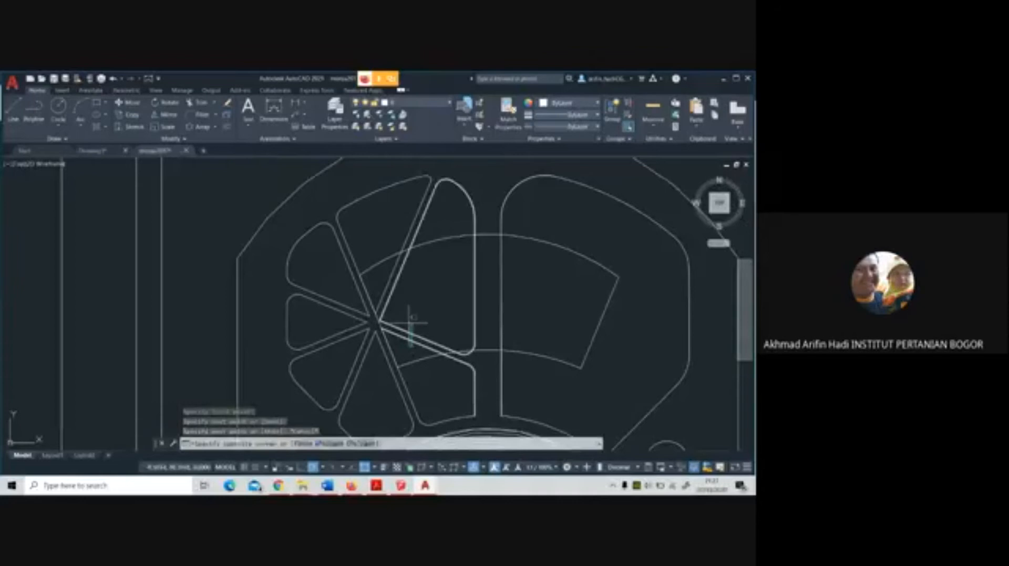
{"action": "key", "text": "Escape"}
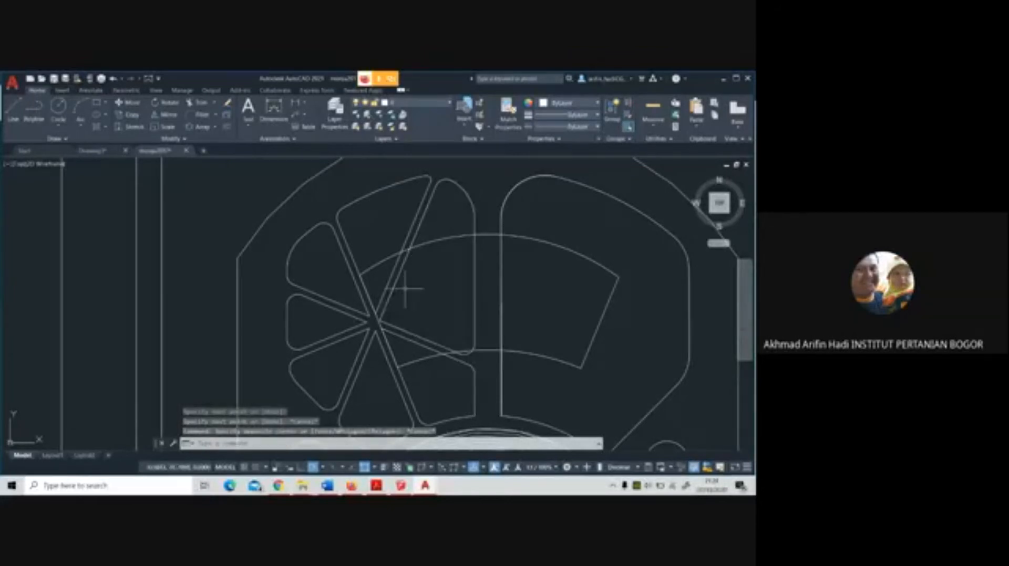
Trim the star's path edges inside the curved band, using the band's upper and lower arcs as cutting edges
{"action": "left_click", "coordinate": [197, 103]}
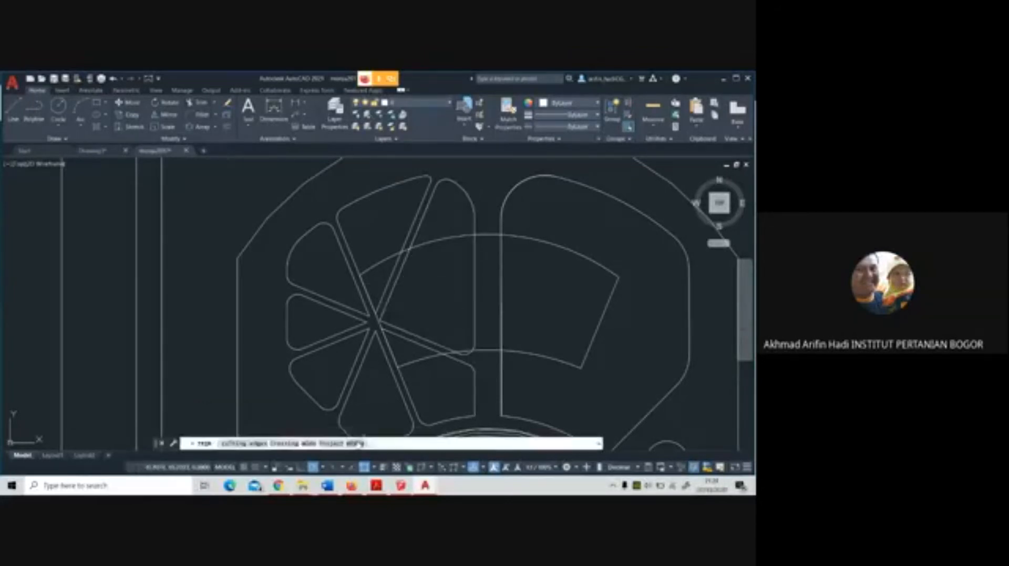
{"action": "left_click", "coordinate": [266, 446]}
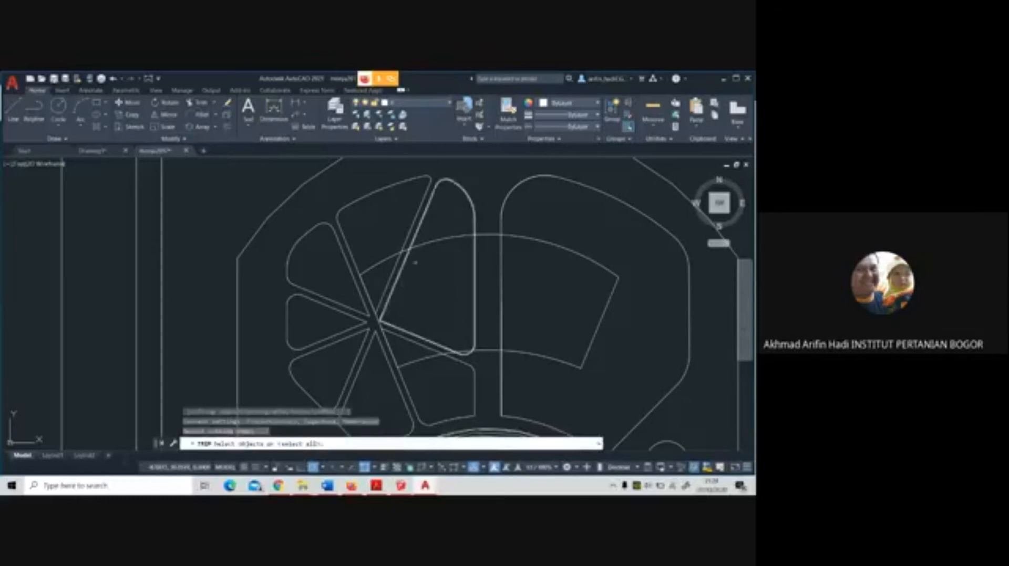
{"action": "left_click", "coordinate": [436, 241]}
{"action": "left_click", "coordinate": [426, 358]}
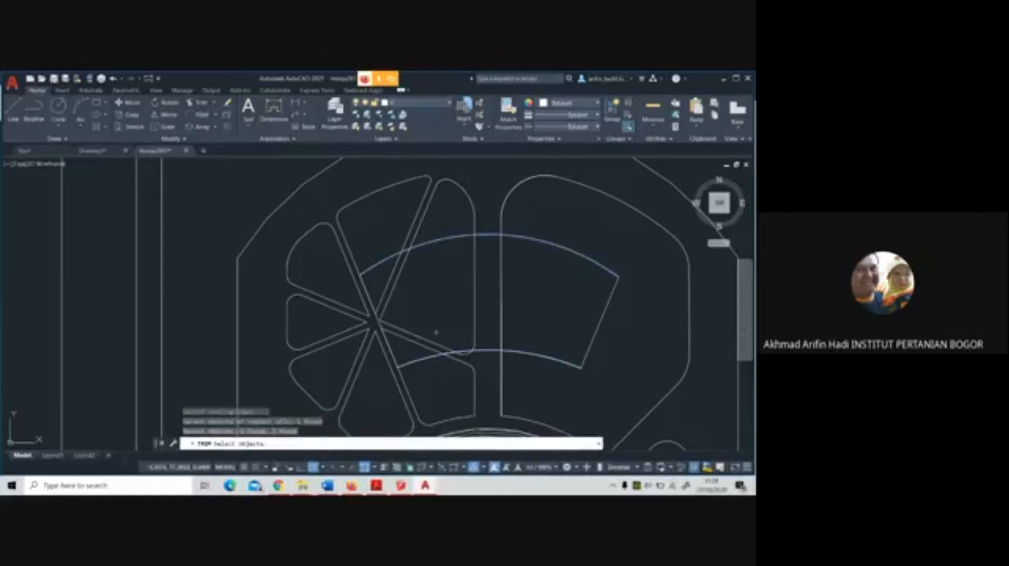
{"action": "key", "text": "Return"}
{"action": "left_click", "coordinate": [422, 339]}
{"action": "key", "text": "Return"}
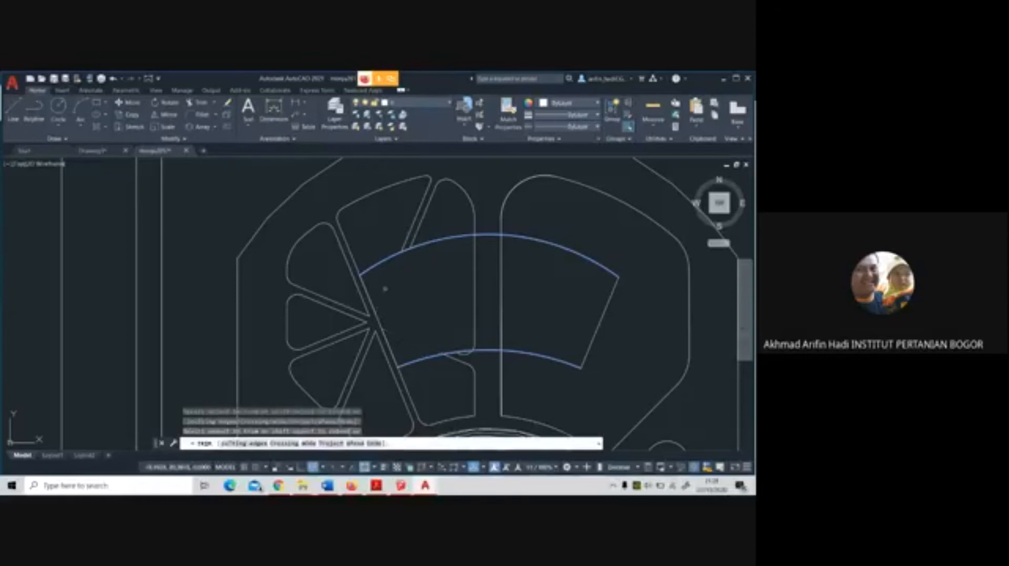
{"action": "key", "text": "Escape"}
Mirror the western half's star segments and path edges about the oval plaza's vertical centre line, keeping the source objects
{"action": "scroll", "coordinate": [467, 303], "scroll_direction": "down", "scroll_amount": 5}
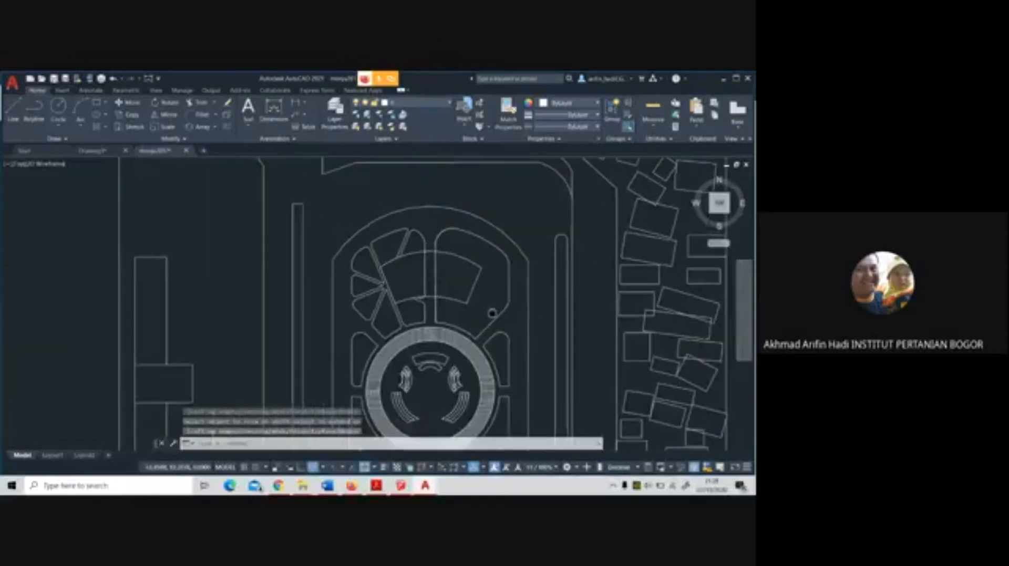
{"action": "left_click", "coordinate": [167, 115]}
{"action": "scroll", "coordinate": [398, 248], "scroll_direction": "up", "scroll_amount": 2}
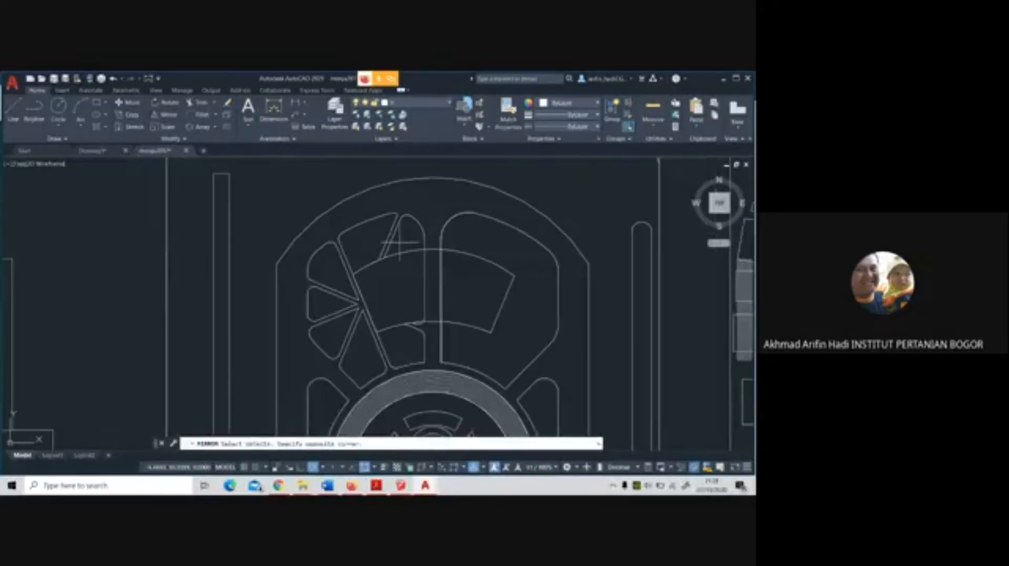
{"action": "left_click", "coordinate": [399, 242]}
{"action": "left_click", "coordinate": [371, 214]}
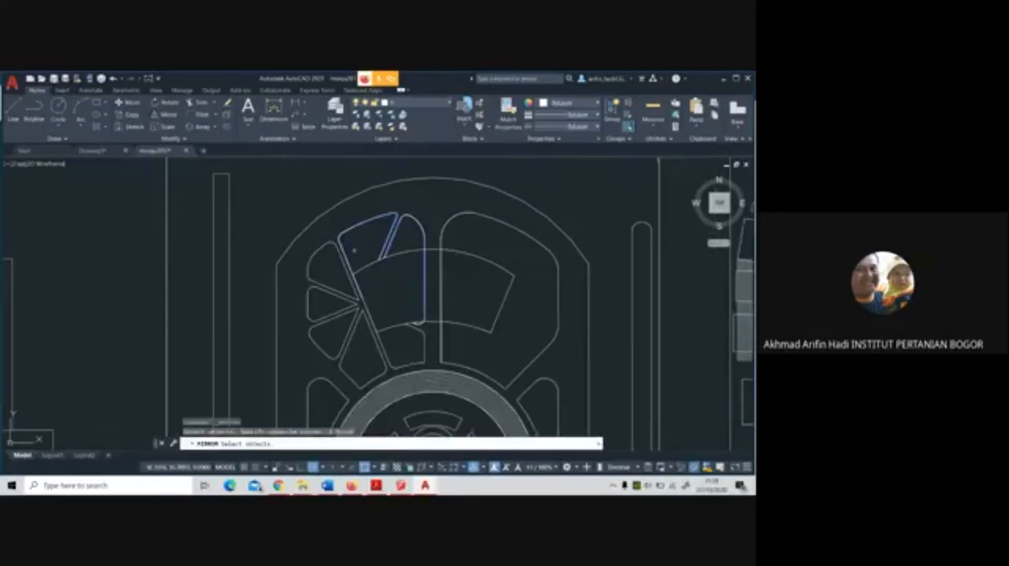
{"action": "left_click", "coordinate": [322, 252]}
{"action": "left_click", "coordinate": [356, 349]}
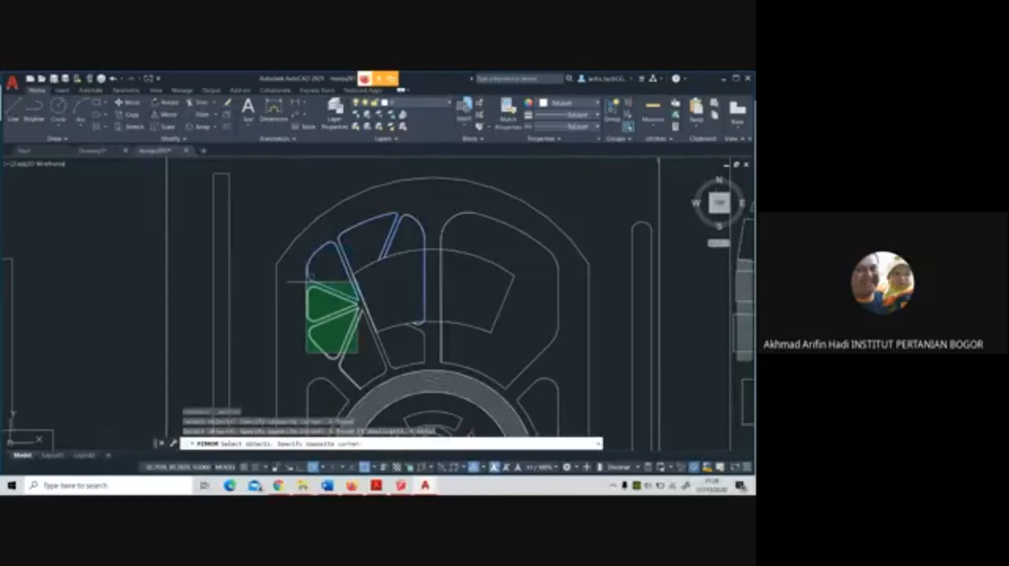
{"action": "left_click", "coordinate": [305, 279]}
{"action": "left_click", "coordinate": [405, 360]}
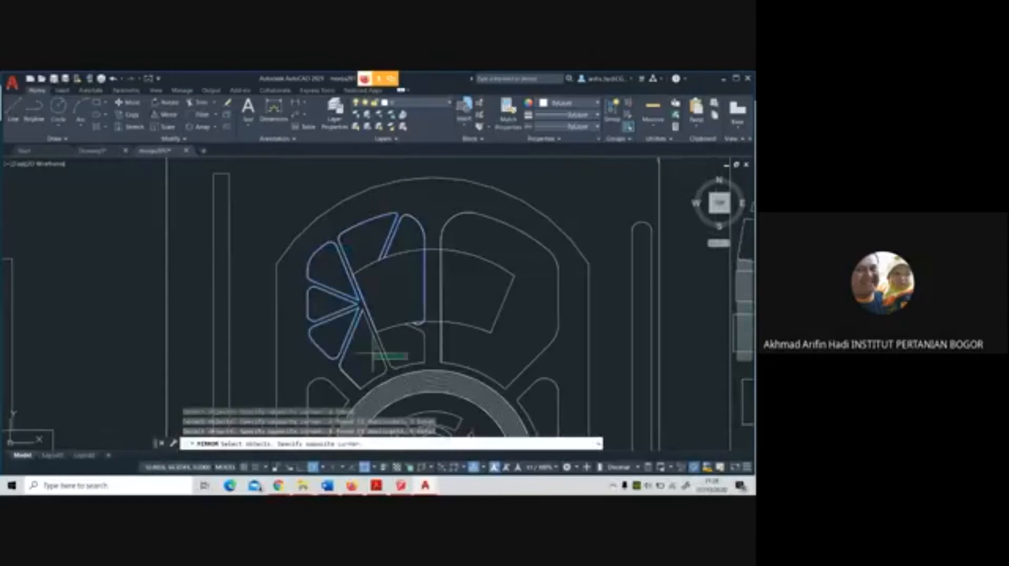
{"action": "left_click", "coordinate": [373, 354]}
{"action": "left_click", "coordinate": [404, 366]}
{"action": "left_click", "coordinate": [371, 359]}
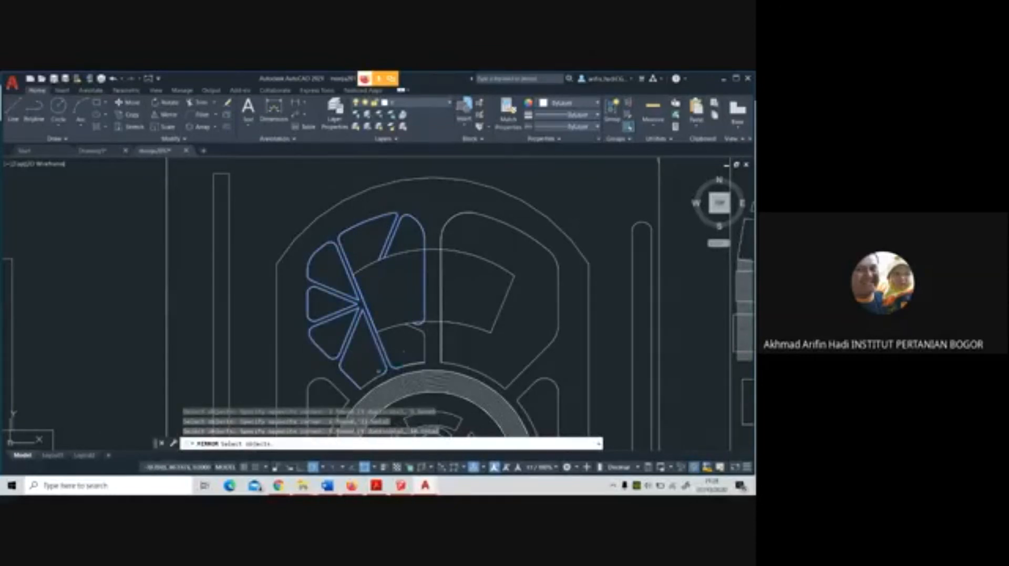
{"action": "left_click", "coordinate": [382, 377]}
{"action": "left_click", "coordinate": [371, 372]}
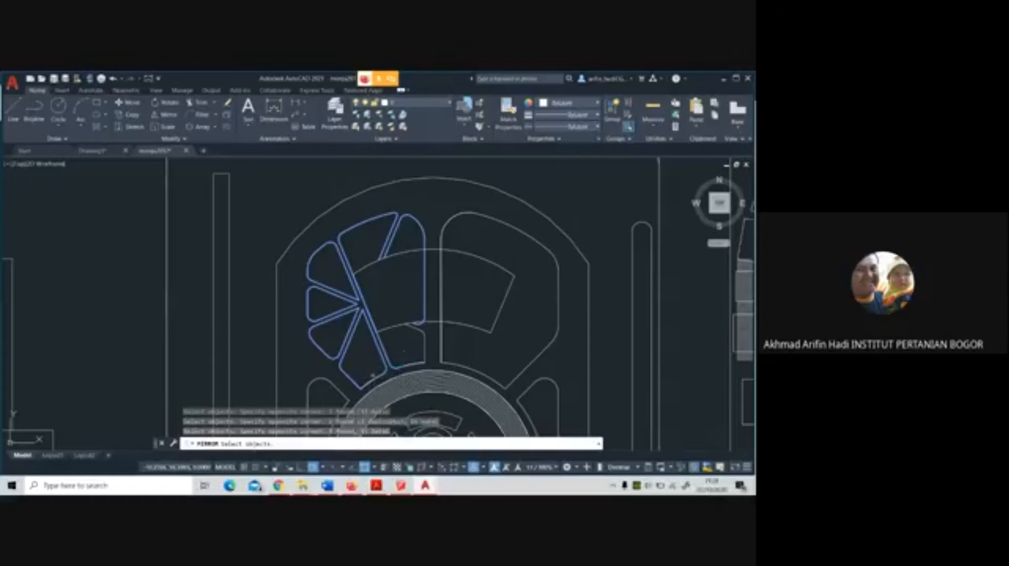
{"action": "left_click", "coordinate": [426, 366]}
{"action": "left_click", "coordinate": [398, 310]}
{"action": "scroll", "coordinate": [435, 325], "scroll_direction": "up", "scroll_amount": 5}
{"action": "scroll", "coordinate": [434, 325], "scroll_direction": "down", "scroll_amount": 5}
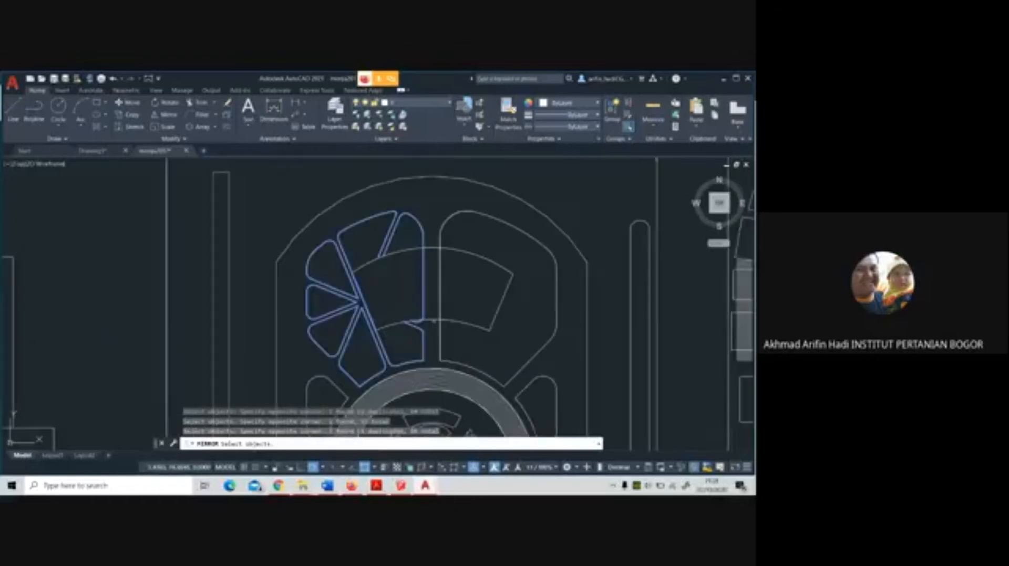
{"action": "key", "text": "Return"}
{"action": "left_click", "coordinate": [430, 369]}
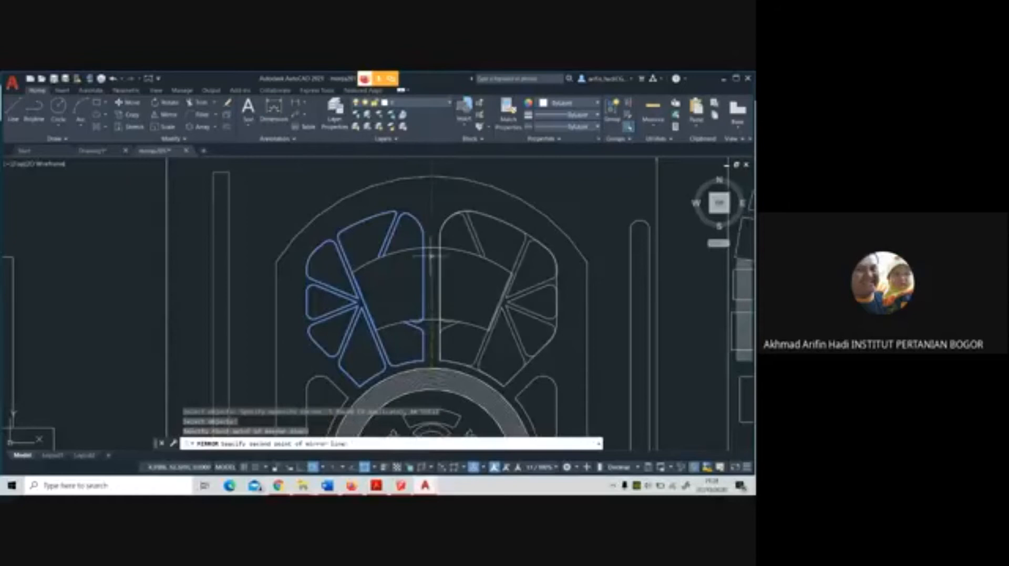
{"action": "left_click", "coordinate": [433, 226]}
{"action": "right_click", "coordinate": [435, 216]}
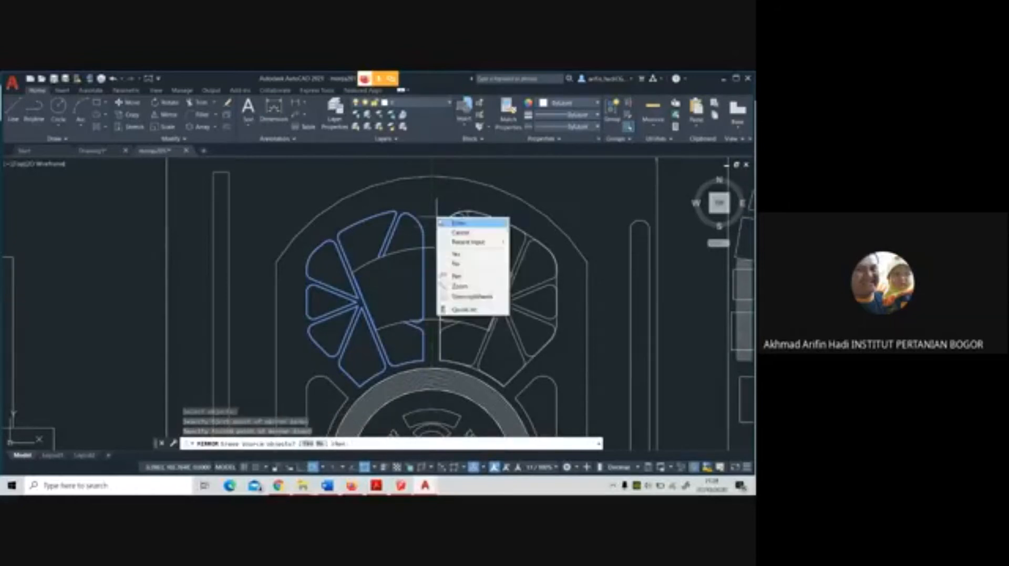
{"action": "left_click", "coordinate": [461, 222]}
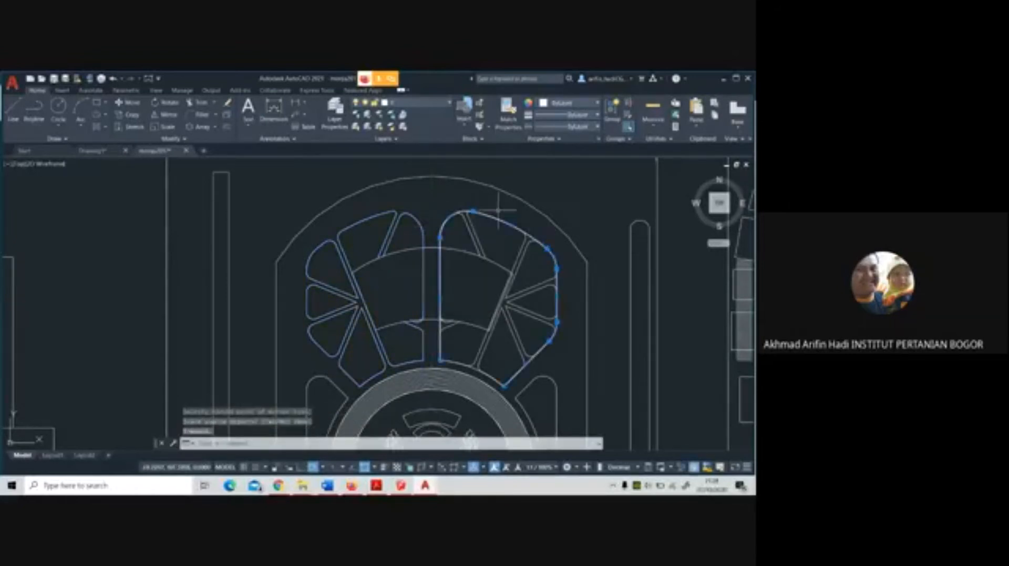
Erase the original eastern panel outline underlying the mirrored segments
{"action": "left_click", "coordinate": [440, 324]}
{"action": "key", "text": "Escape"}
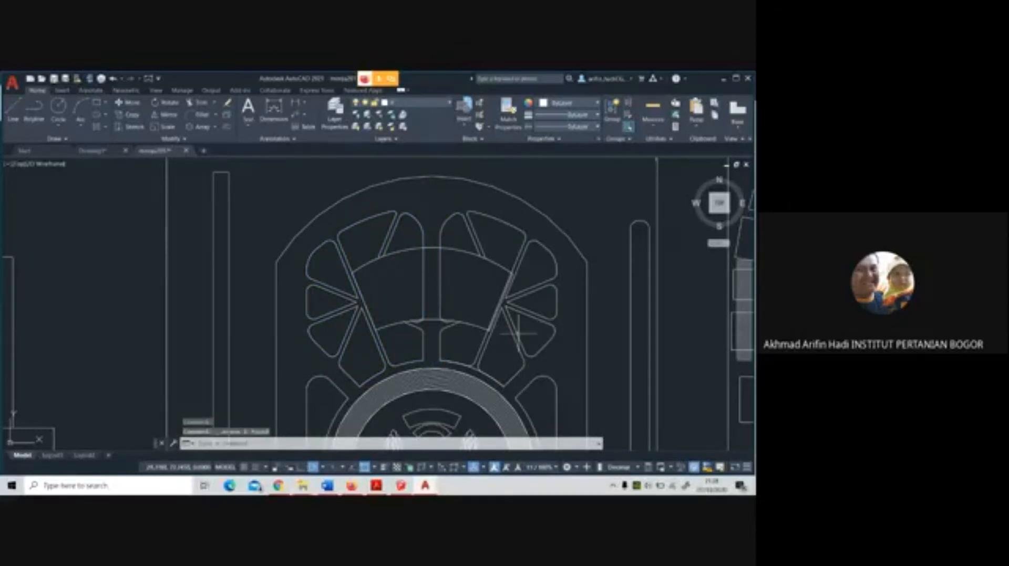
{"action": "scroll", "coordinate": [443, 321], "scroll_direction": "up", "scroll_amount": 2}
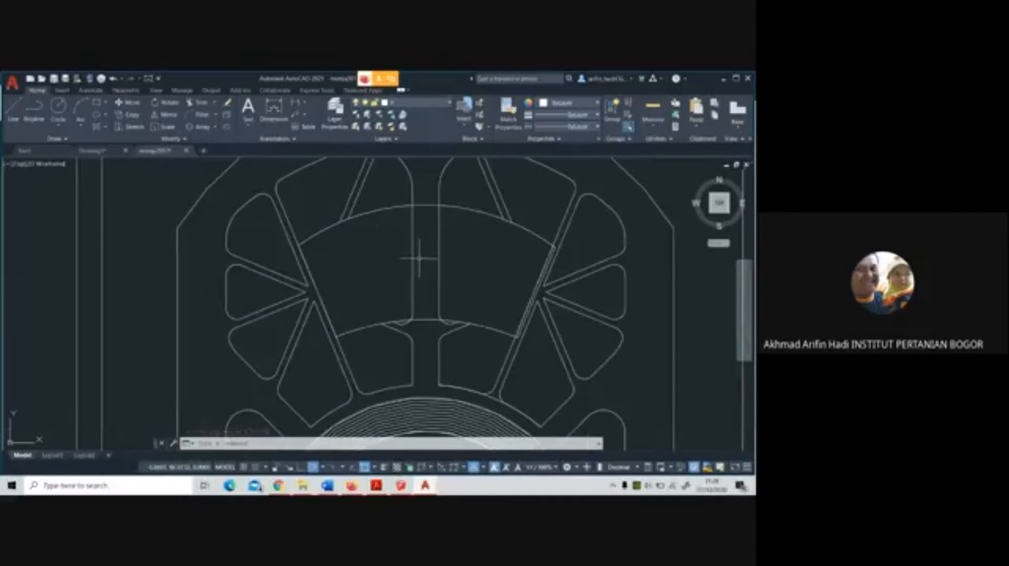
{"action": "scroll", "coordinate": [419, 255], "scroll_direction": "down", "scroll_amount": 4}
{"action": "scroll", "coordinate": [425, 305], "scroll_direction": "up", "scroll_amount": 2}
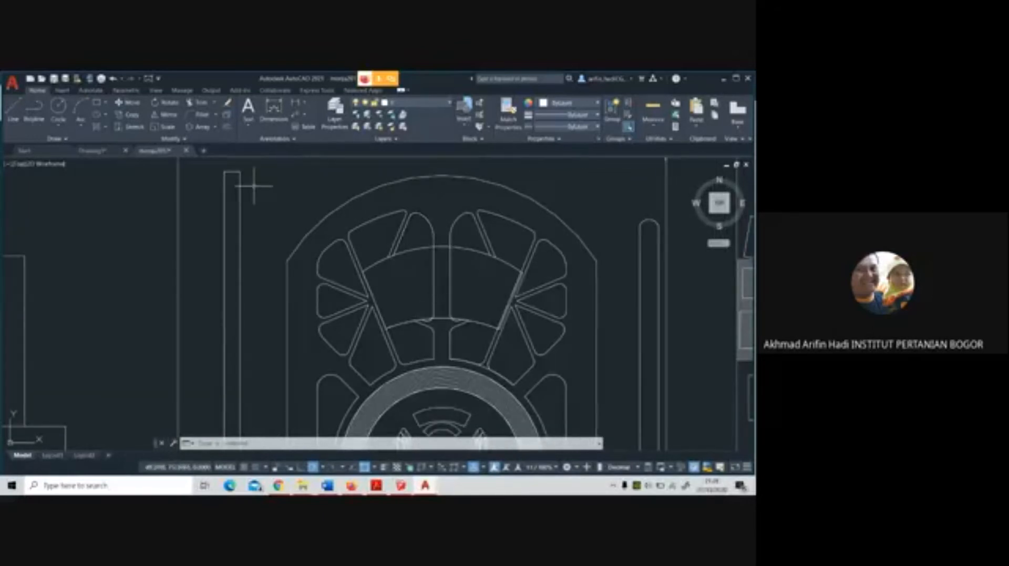
Trim the central path's two vertical edges inside the curved band, using the band's upper and lower arcs as cutting edges
{"action": "left_click", "coordinate": [202, 103]}
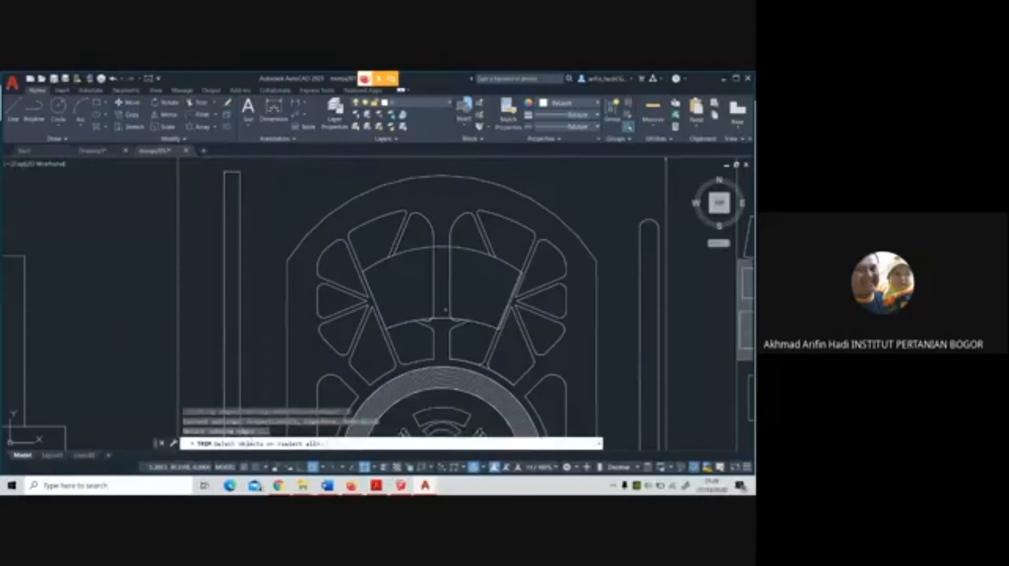
{"action": "scroll", "coordinate": [423, 246], "scroll_direction": "up", "scroll_amount": 4}
{"action": "left_click", "coordinate": [423, 246]}
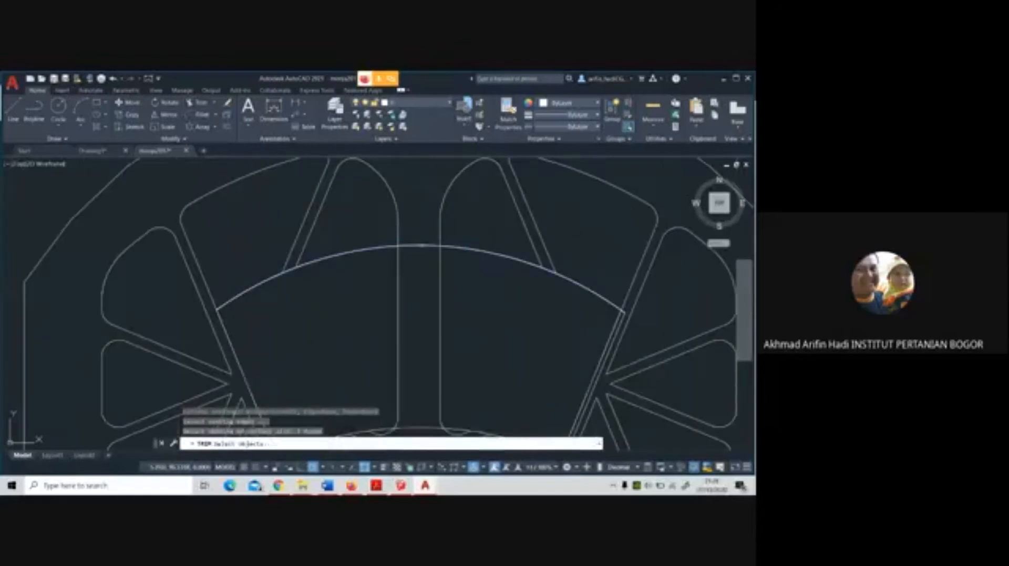
{"action": "key", "text": "Return"}
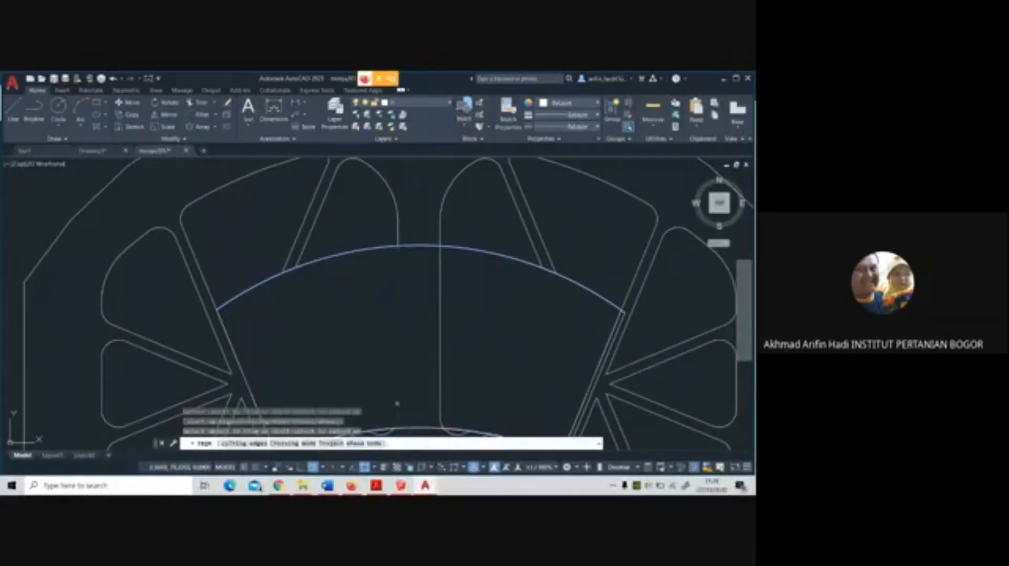
{"action": "left_click", "coordinate": [442, 394]}
{"action": "scroll", "coordinate": [444, 325], "scroll_direction": "down", "scroll_amount": 4}
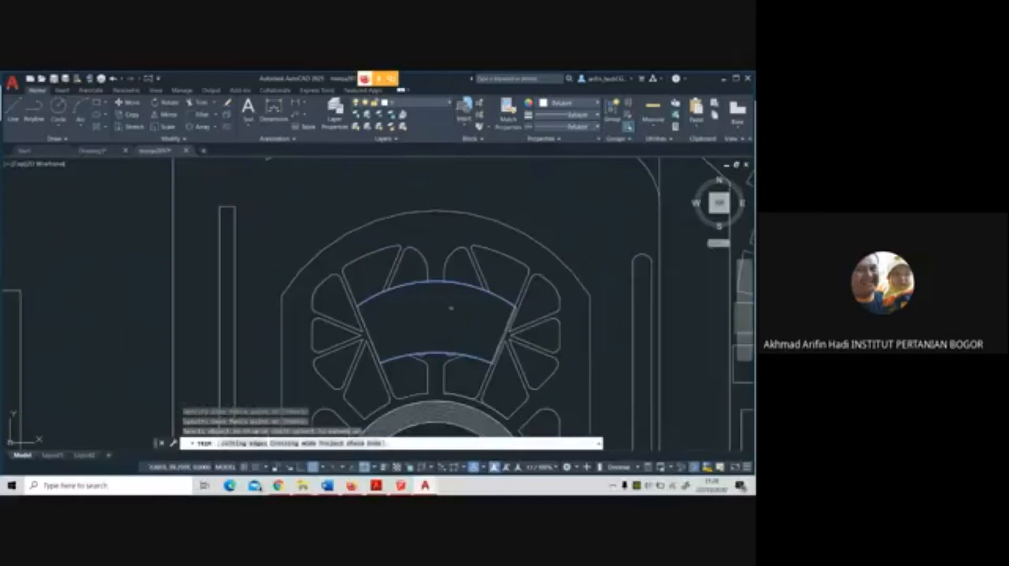
{"action": "right_click", "coordinate": [455, 311]}
{"action": "left_click", "coordinate": [465, 316]}
Copy the complete oval plaza, including its outline and all ornaments, to the clipboard
{"action": "scroll", "coordinate": [514, 305], "scroll_direction": "down", "scroll_amount": 3}
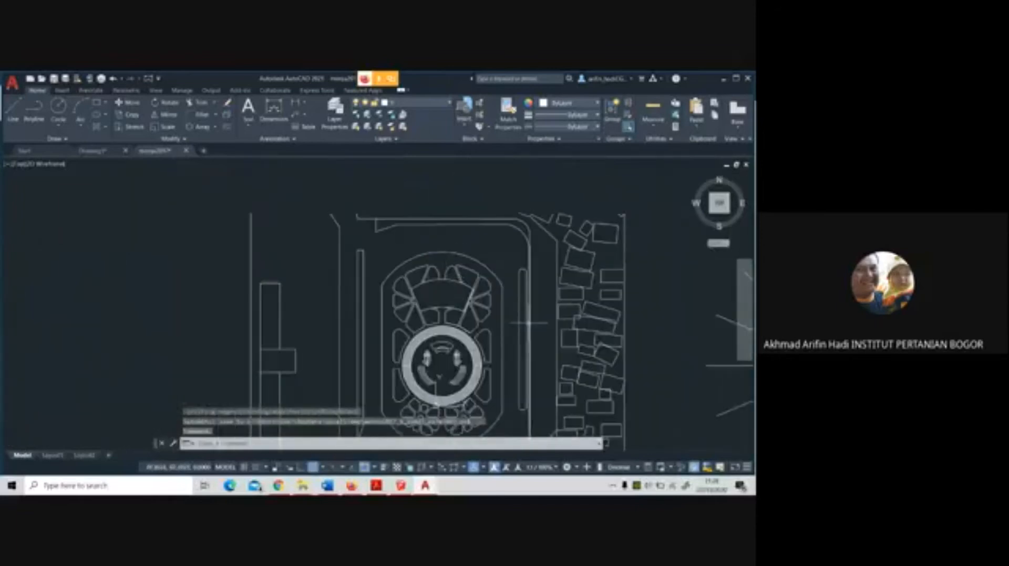
{"action": "middle_click_drag", "start_coordinate": [514, 305], "coordinate": [507, 275]}
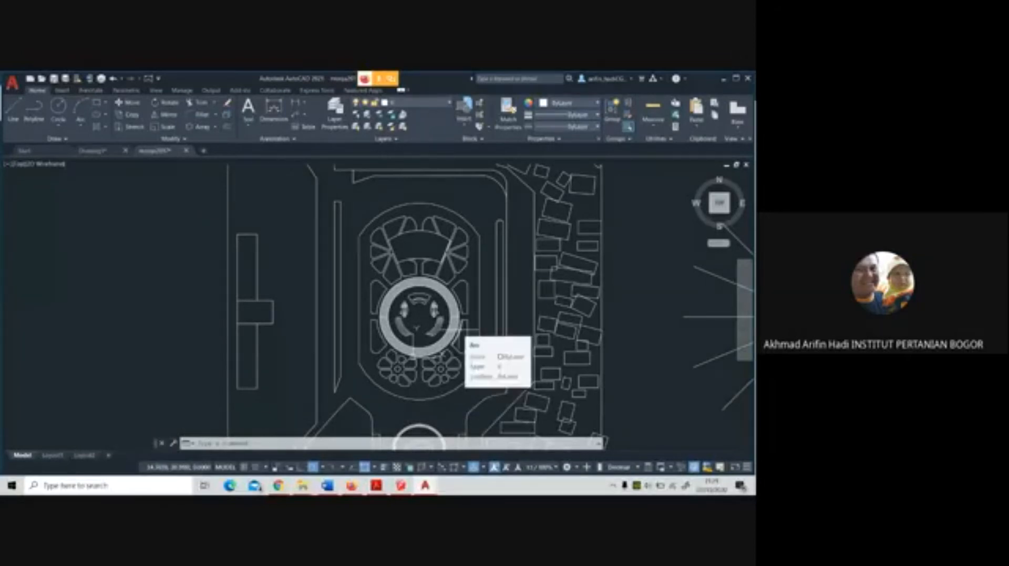
{"action": "left_click", "coordinate": [356, 198]}
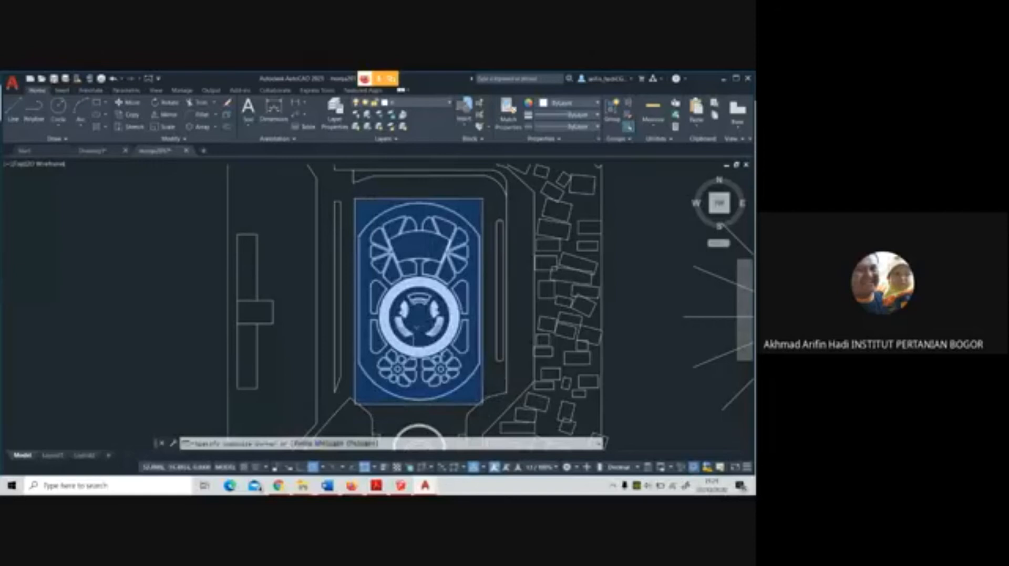
{"action": "left_click", "coordinate": [483, 404]}
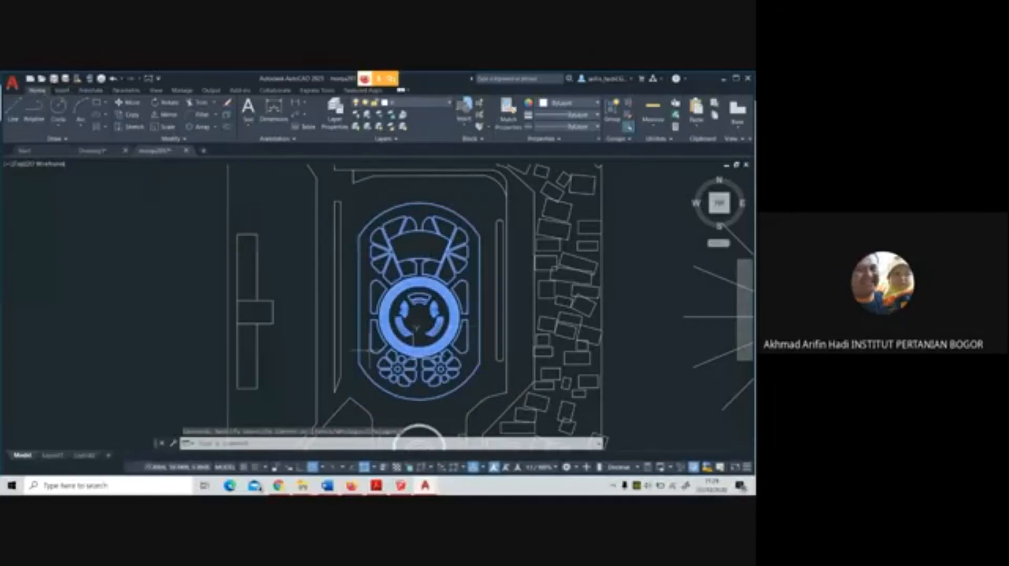
{"action": "key", "text": "ctrl+c"}
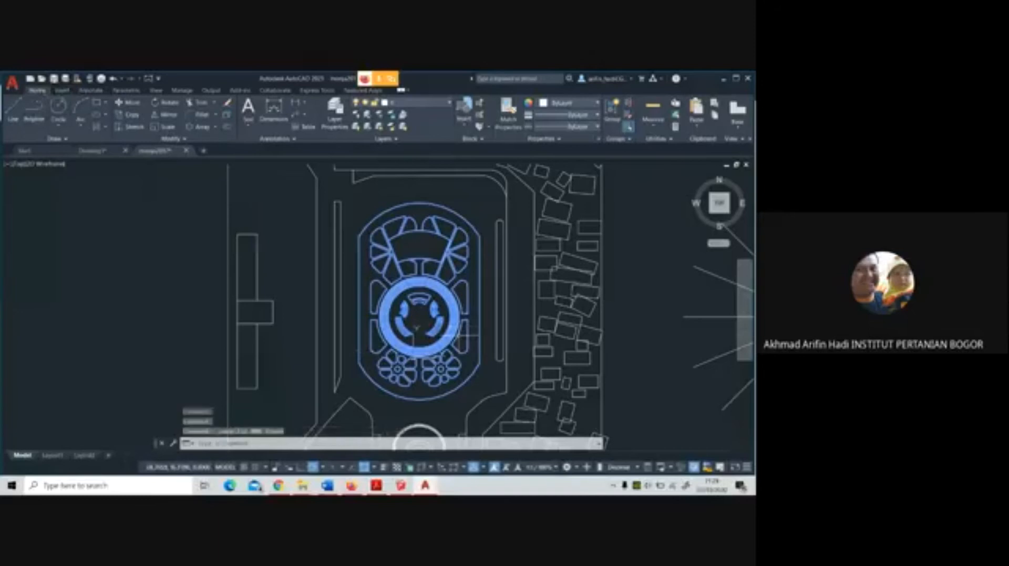
Create a new drawing and paste the copied oval plaza at the origin
{"action": "left_click", "coordinate": [31, 81]}
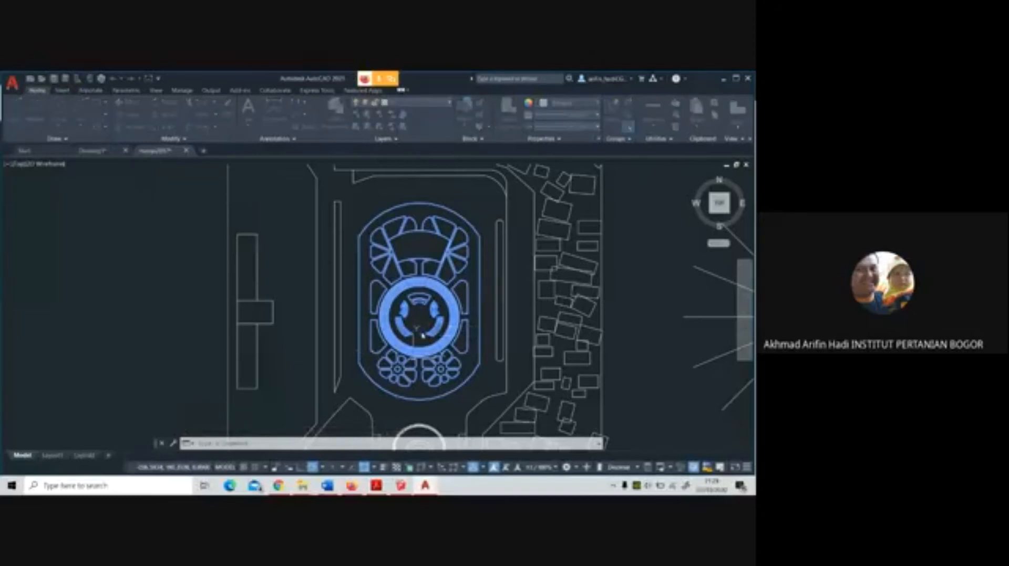
{"action": "left_click", "coordinate": [523, 370]}
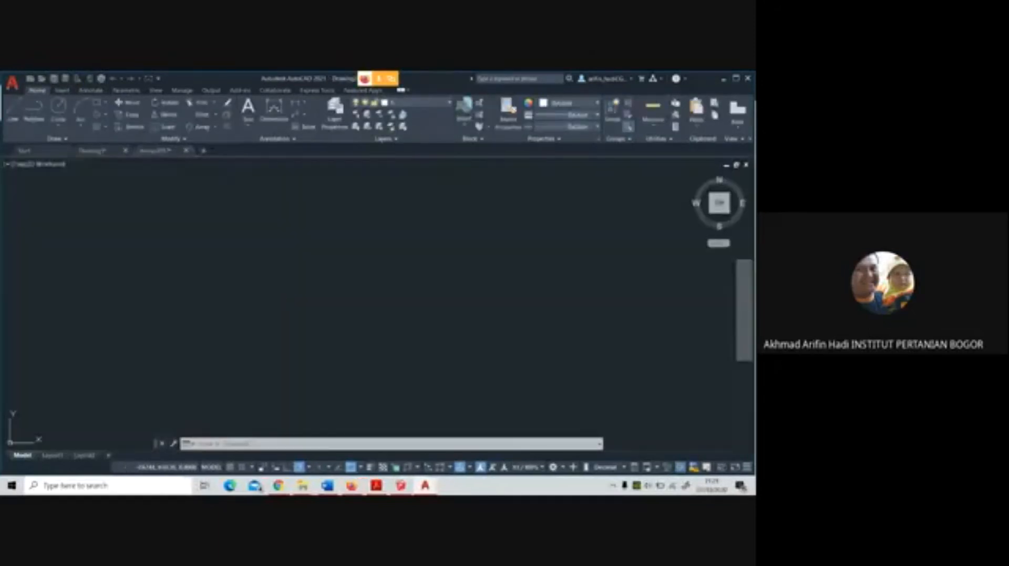
{"action": "key", "text": "ctrl+v"}
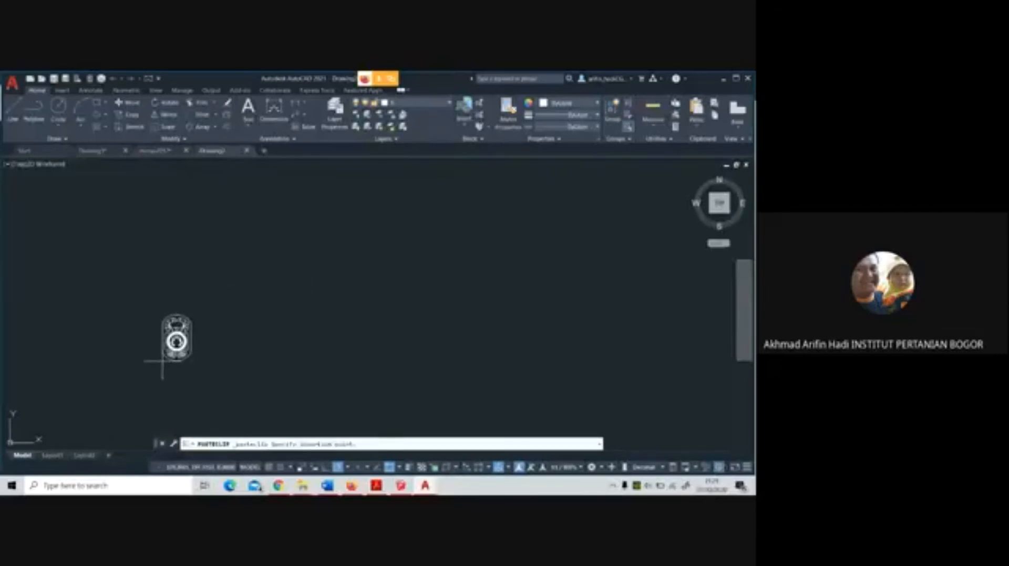
{"action": "key", "text": "Return"}
{"action": "scroll", "coordinate": [270, 329], "scroll_direction": "down", "scroll_amount": 5}
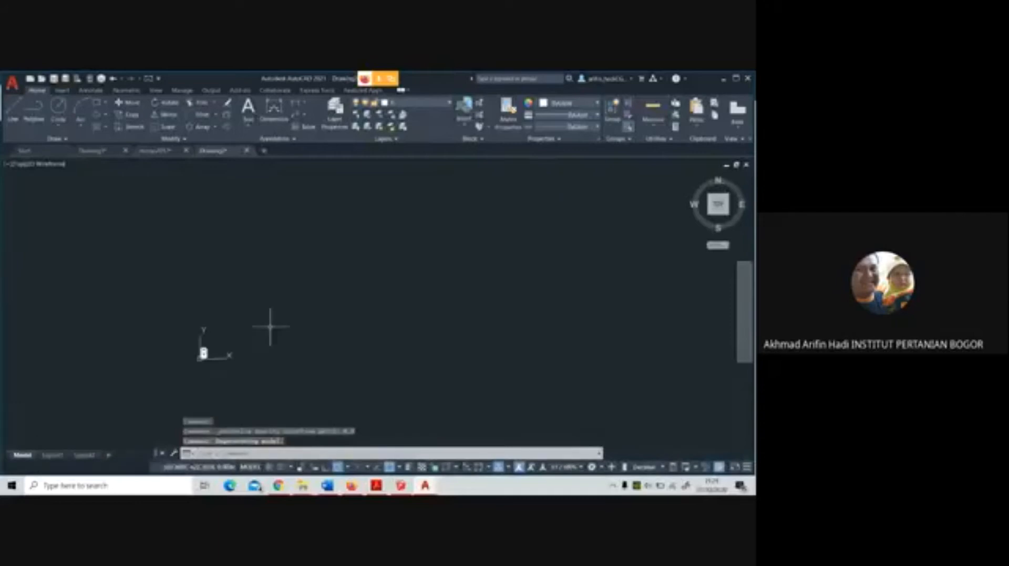
Erase the stray object beside the southeastern end of the pasted oval plaza
{"action": "scroll", "coordinate": [206, 364], "scroll_direction": "up", "scroll_amount": 6}
{"action": "scroll", "coordinate": [215, 292], "scroll_direction": "up", "scroll_amount": 4}
{"action": "left_click", "coordinate": [213, 289]}
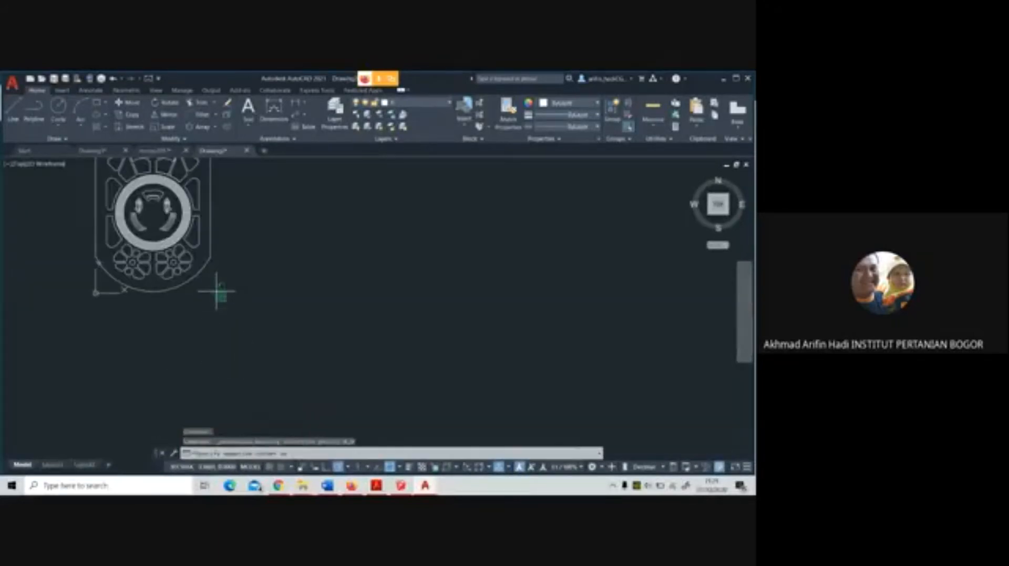
{"action": "scroll", "coordinate": [315, 344], "scroll_direction": "down", "scroll_amount": 4}
{"action": "scroll", "coordinate": [255, 300], "scroll_direction": "up", "scroll_amount": 6}
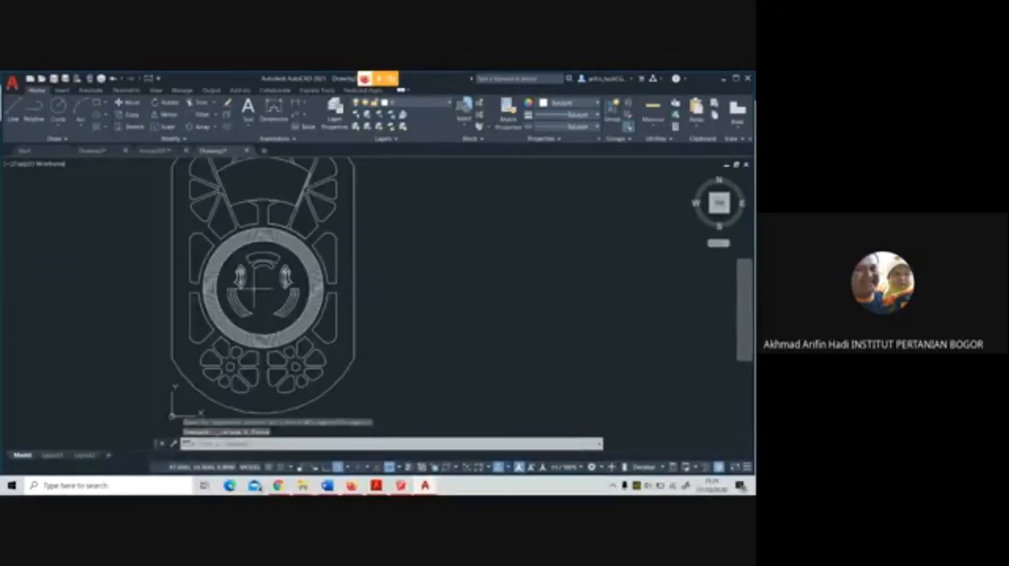
{"action": "scroll", "coordinate": [259, 288], "scroll_direction": "down", "scroll_amount": 2}
{"action": "scroll", "coordinate": [370, 377], "scroll_direction": "up", "scroll_amount": 8}
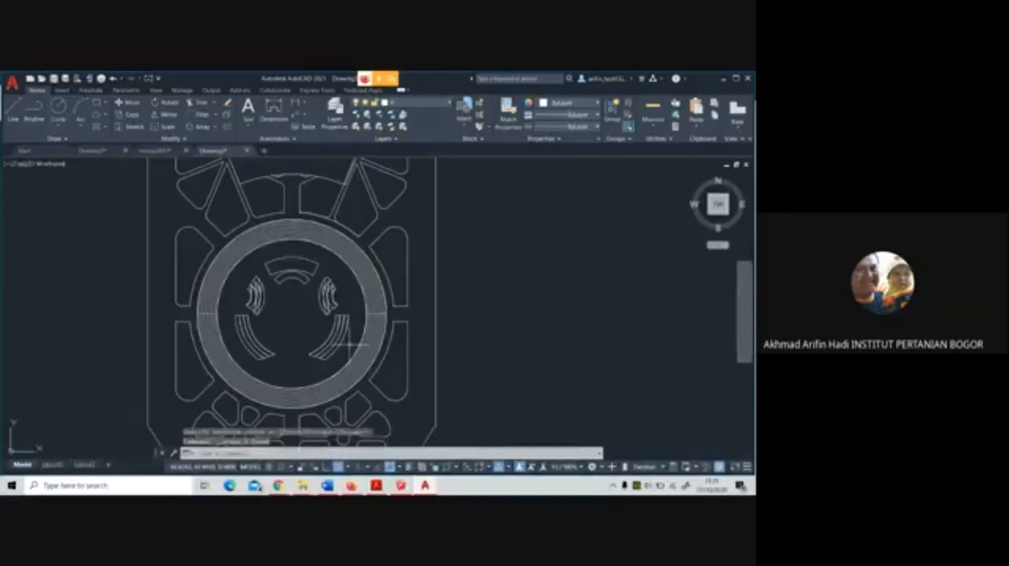
Erase the curved seating elements inside the central ring, together with the ring line pieces crossed by the selection windows
{"action": "scroll", "coordinate": [424, 372], "scroll_direction": "up", "scroll_amount": 2}
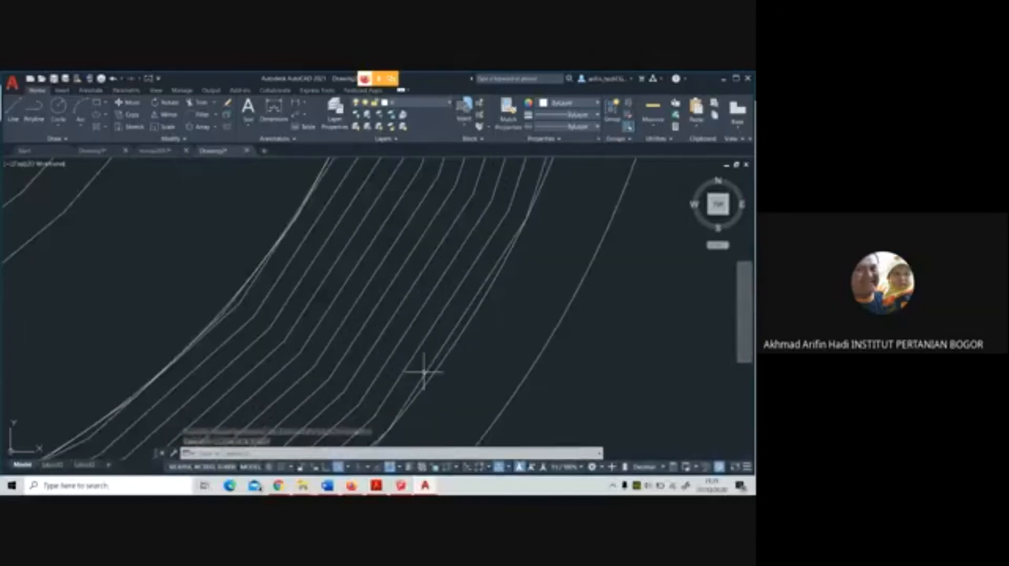
{"action": "scroll", "coordinate": [424, 372], "scroll_direction": "down", "scroll_amount": 8}
{"action": "left_click", "coordinate": [428, 368]}
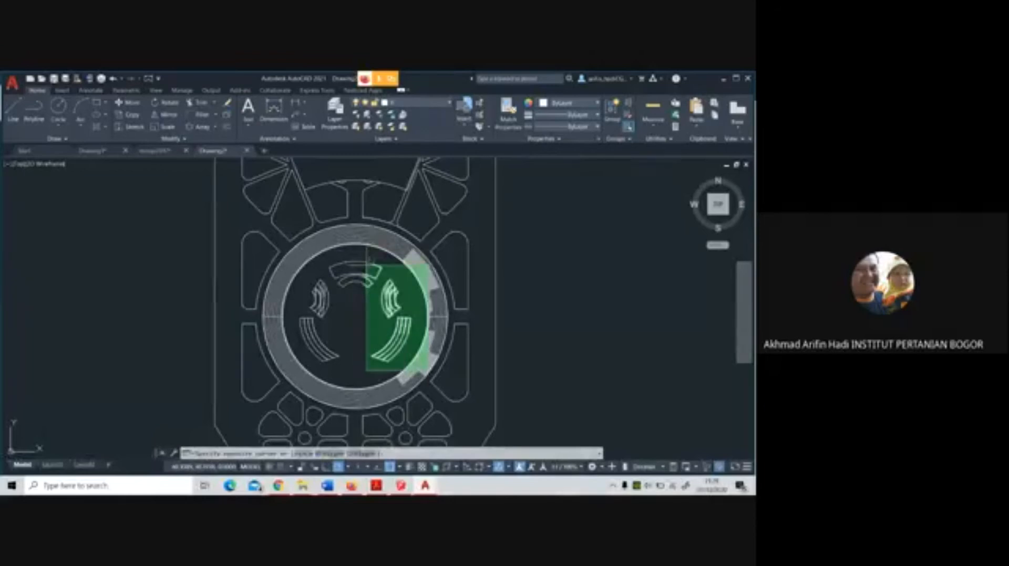
{"action": "left_click", "coordinate": [366, 245]}
{"action": "key", "text": "Delete"}
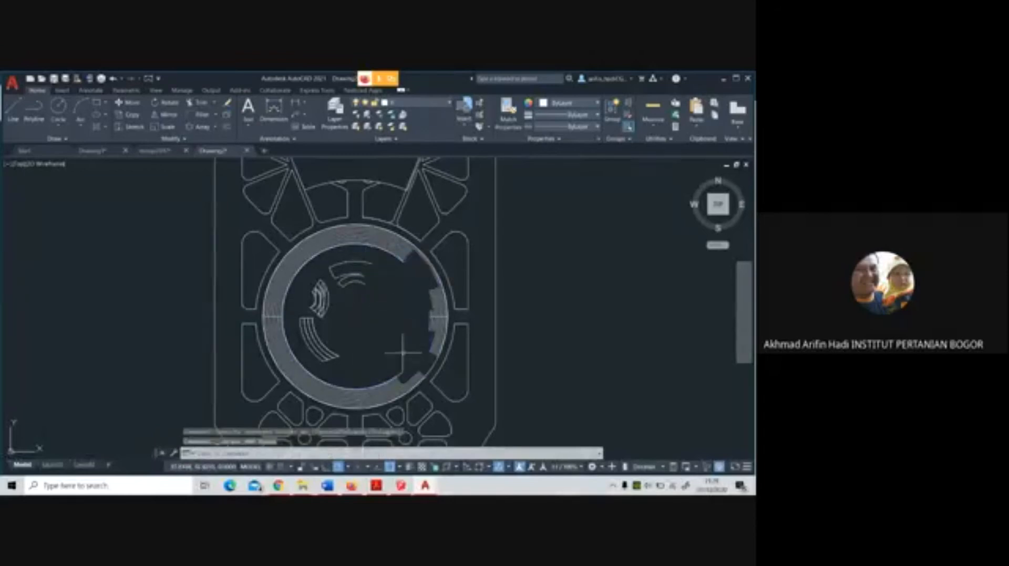
{"action": "left_click", "coordinate": [377, 364]}
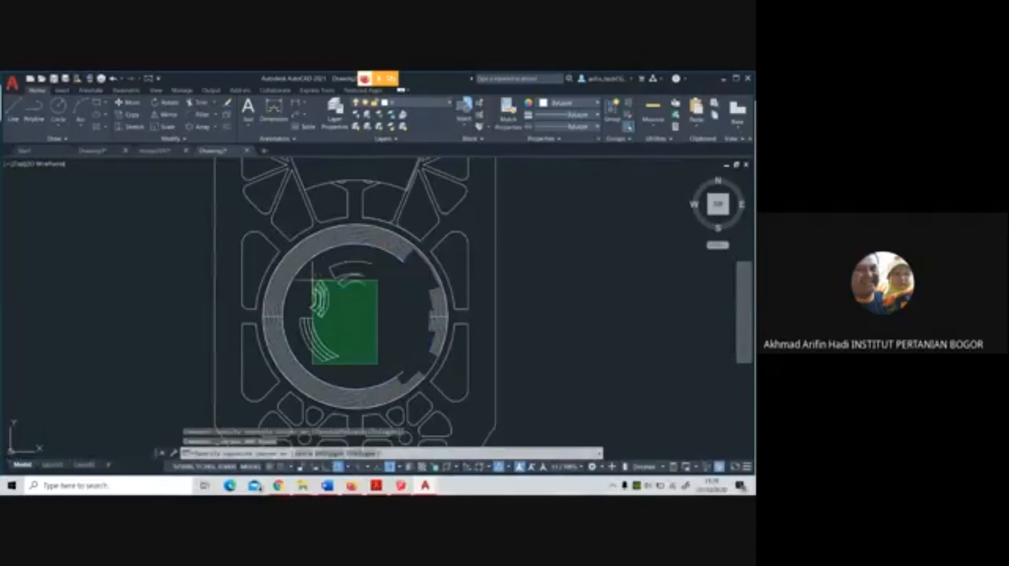
{"action": "left_click", "coordinate": [300, 251]}
{"action": "key", "text": "Delete"}
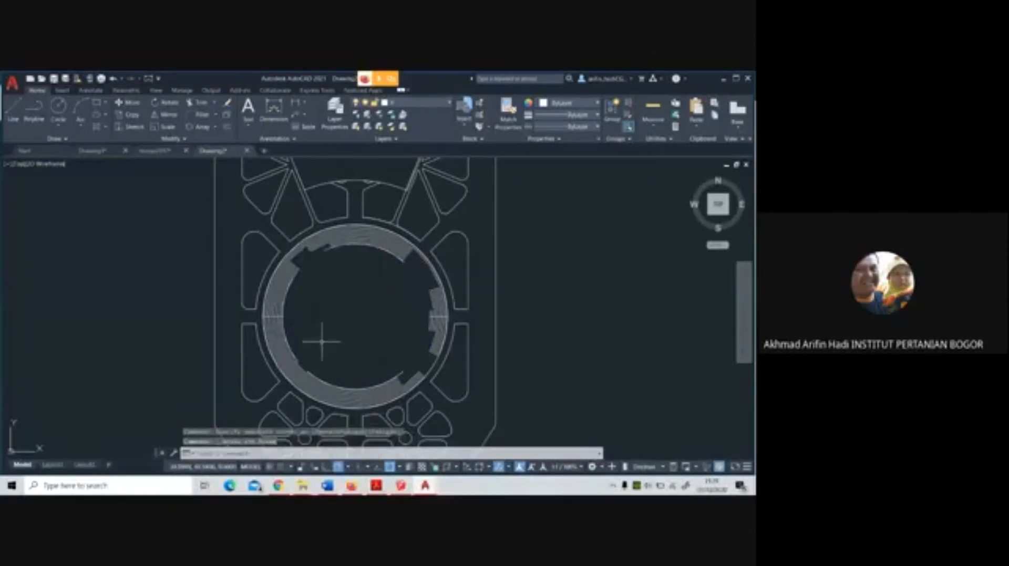
Erase the innermost stair-line pieces along the western and southwestern side of the central ring
{"action": "left_click", "coordinate": [334, 368]}
{"action": "left_click", "coordinate": [278, 286]}
{"action": "key", "text": "Delete"}
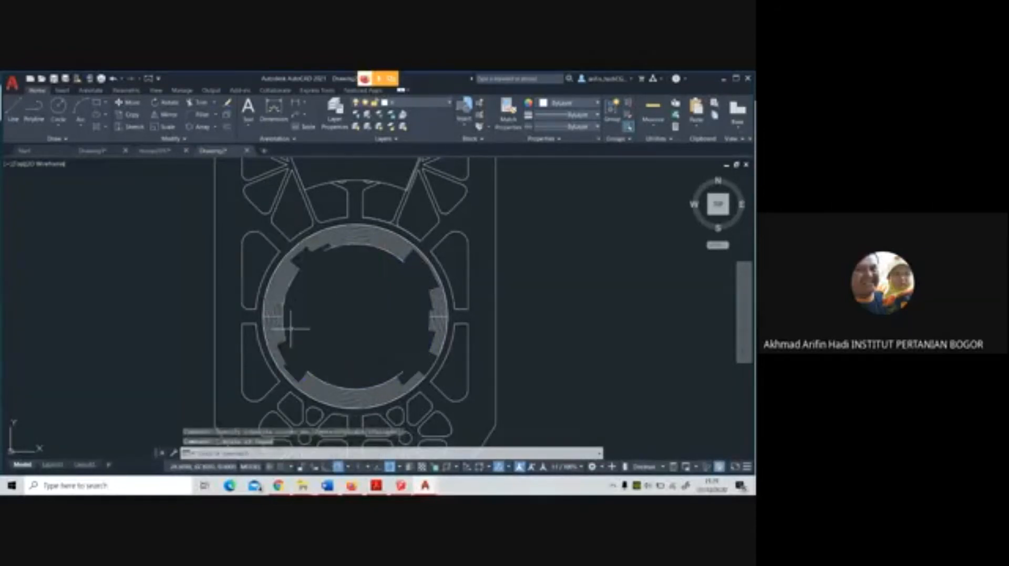
{"action": "scroll", "coordinate": [290, 329], "scroll_direction": "up", "scroll_amount": 2}
{"action": "left_click", "coordinate": [302, 388]}
{"action": "left_click", "coordinate": [255, 249]}
{"action": "key", "text": "Delete"}
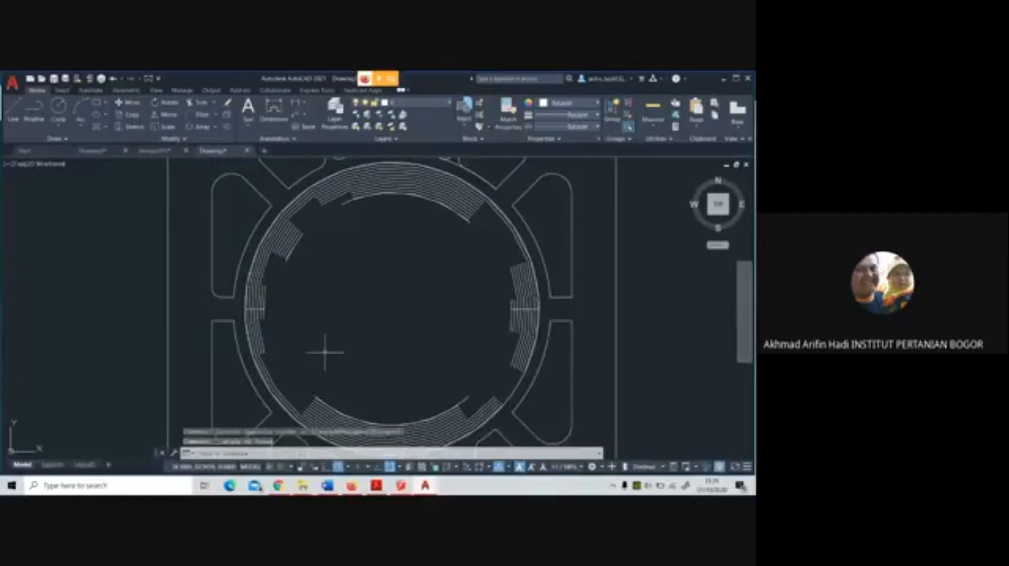
Erase the concentric stair lines and short line stacks along the southern arc of the central ring
{"action": "middle_click_drag", "start_coordinate": [325, 353], "coordinate": [273, 247]}
{"action": "left_click", "coordinate": [264, 256]}
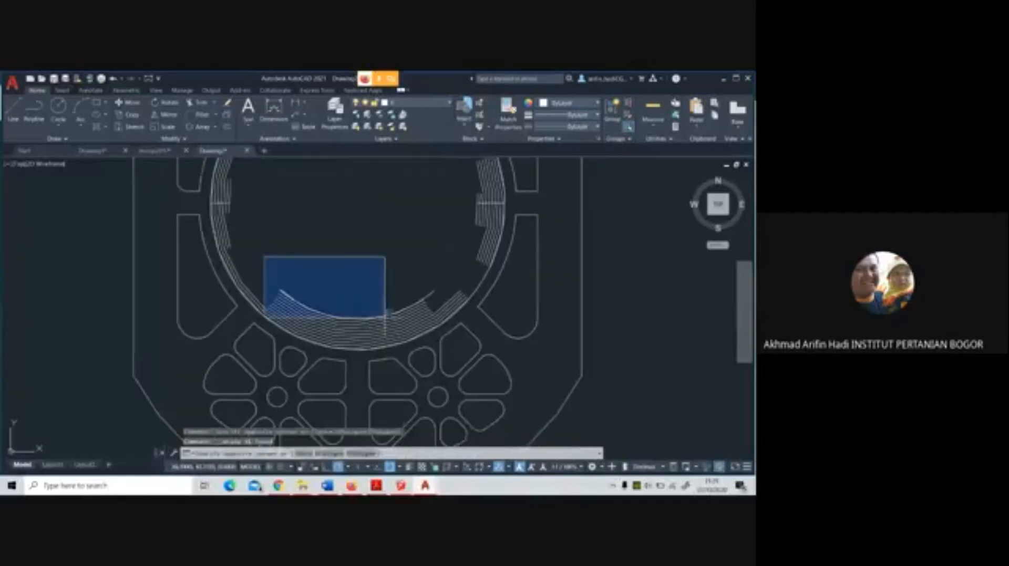
{"action": "left_click", "coordinate": [457, 334]}
{"action": "key", "text": "Delete"}
{"action": "left_click", "coordinate": [304, 293]}
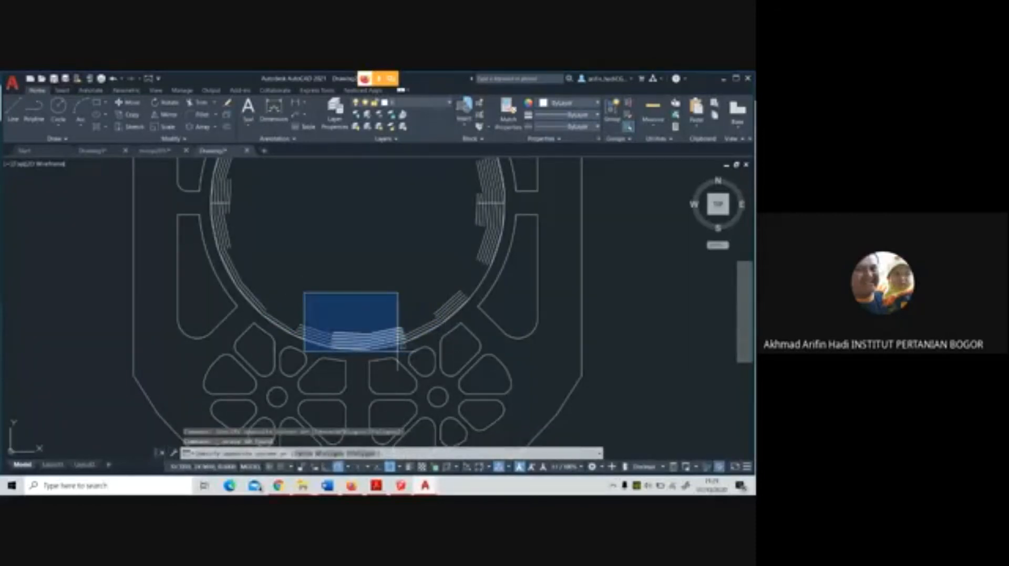
{"action": "left_click", "coordinate": [405, 349]}
{"action": "key", "text": "Delete"}
Erase the two remaining stacks of stair lines on either side of the ring's southernmost point
{"action": "scroll", "coordinate": [304, 313], "scroll_direction": "up", "scroll_amount": 4}
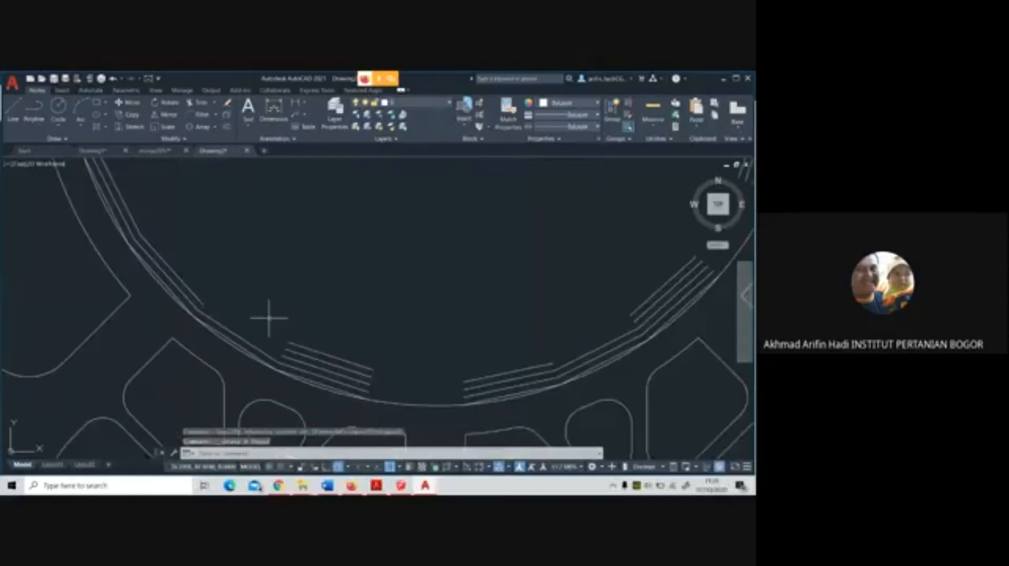
{"action": "left_click", "coordinate": [269, 318]}
{"action": "left_click", "coordinate": [392, 405]}
{"action": "key", "text": "Delete"}
{"action": "scroll", "coordinate": [361, 329], "scroll_direction": "down", "scroll_amount": 4}
{"action": "left_click", "coordinate": [387, 301]}
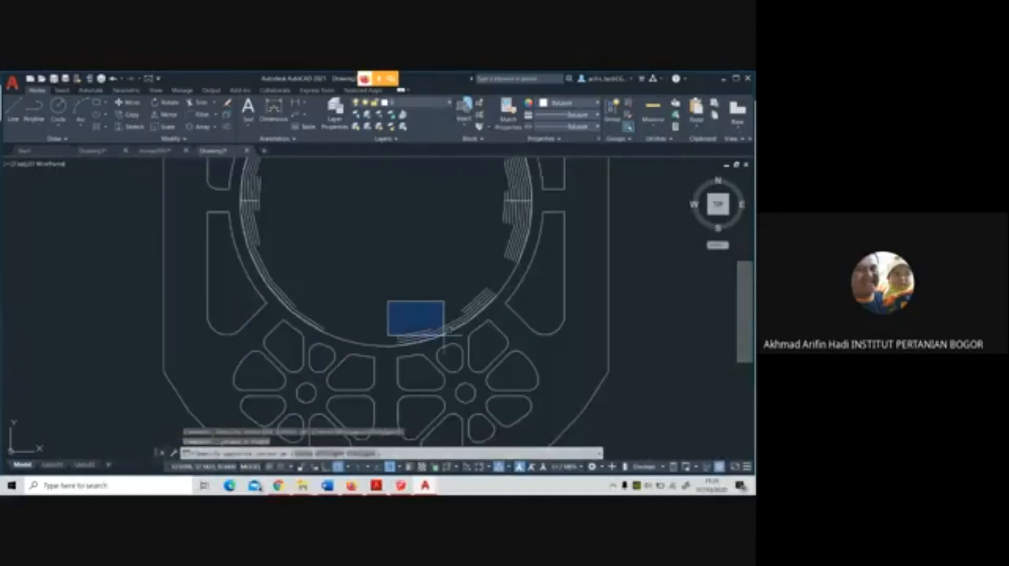
{"action": "left_click", "coordinate": [444, 335]}
{"action": "key", "text": "Delete"}
Erase the leftover stair-line segments along the southeastern arc, keeping the ring's circular outline
{"action": "left_click", "coordinate": [440, 276]}
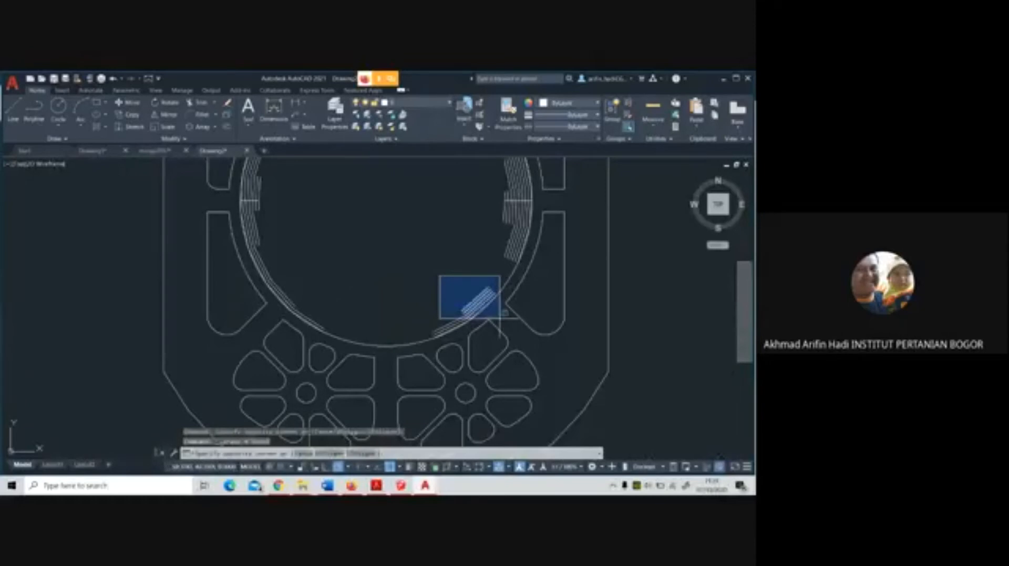
{"action": "left_click", "coordinate": [500, 319]}
{"action": "scroll", "coordinate": [392, 299], "scroll_direction": "up", "scroll_amount": 4}
{"action": "left_click", "coordinate": [287, 271]}
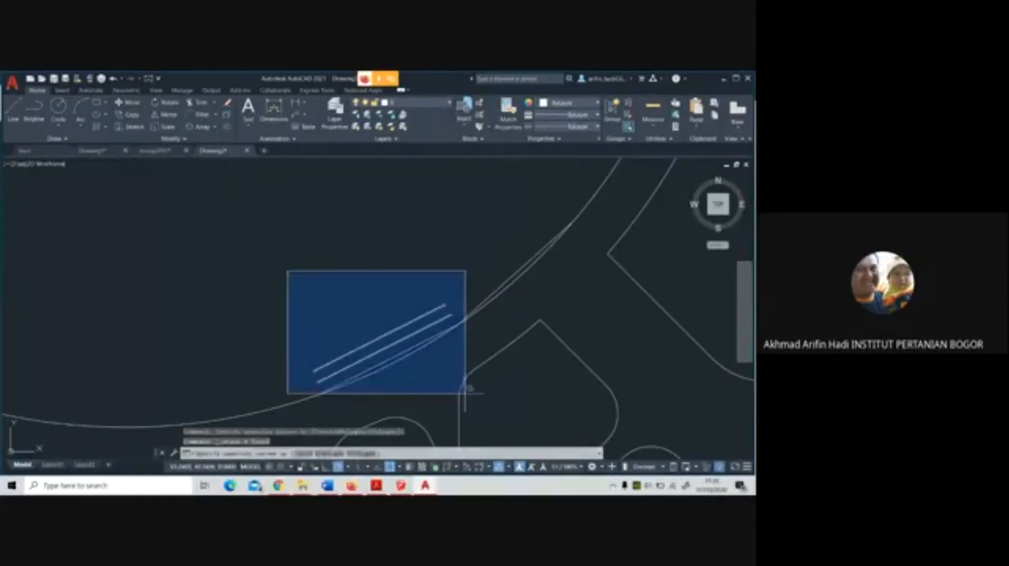
{"action": "left_click", "coordinate": [464, 392]}
{"action": "key", "text": "Delete"}
{"action": "scroll", "coordinate": [497, 289], "scroll_direction": "down", "scroll_amount": 4}
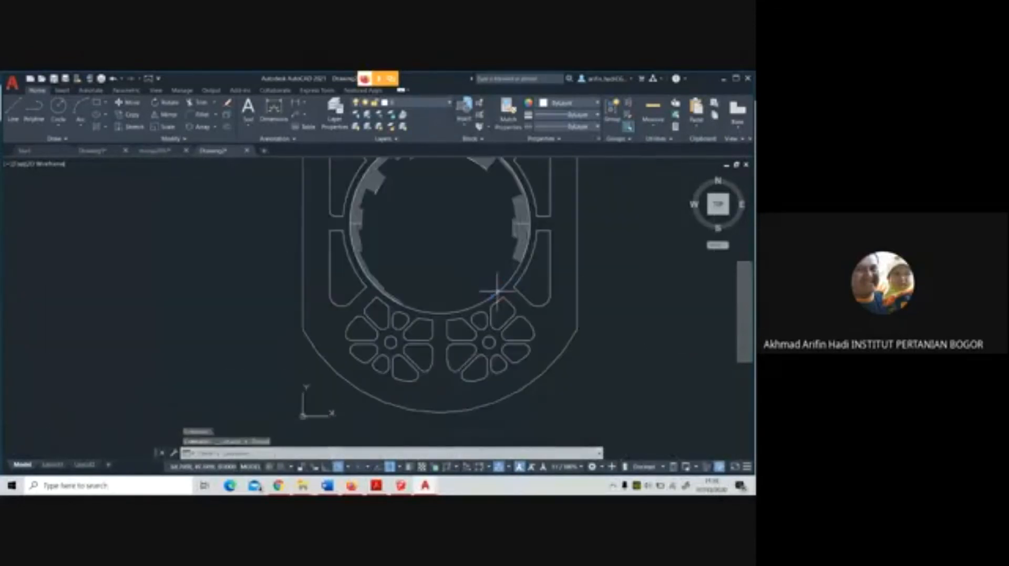
Erase the stair lines on the ring's eastern side, including the last straight segments lying against the circular outline
{"action": "left_click", "coordinate": [496, 193]}
{"action": "left_click", "coordinate": [549, 292]}
{"action": "key", "text": "Delete"}
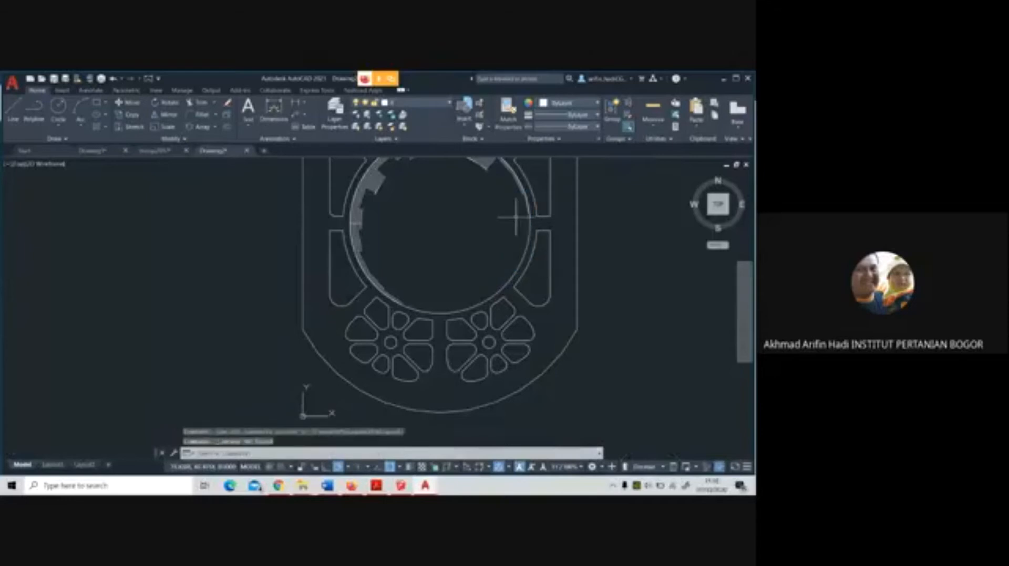
{"action": "middle_click_drag", "start_coordinate": [513, 218], "coordinate": [516, 318]}
{"action": "scroll", "coordinate": [516, 318], "scroll_direction": "up", "scroll_amount": 4}
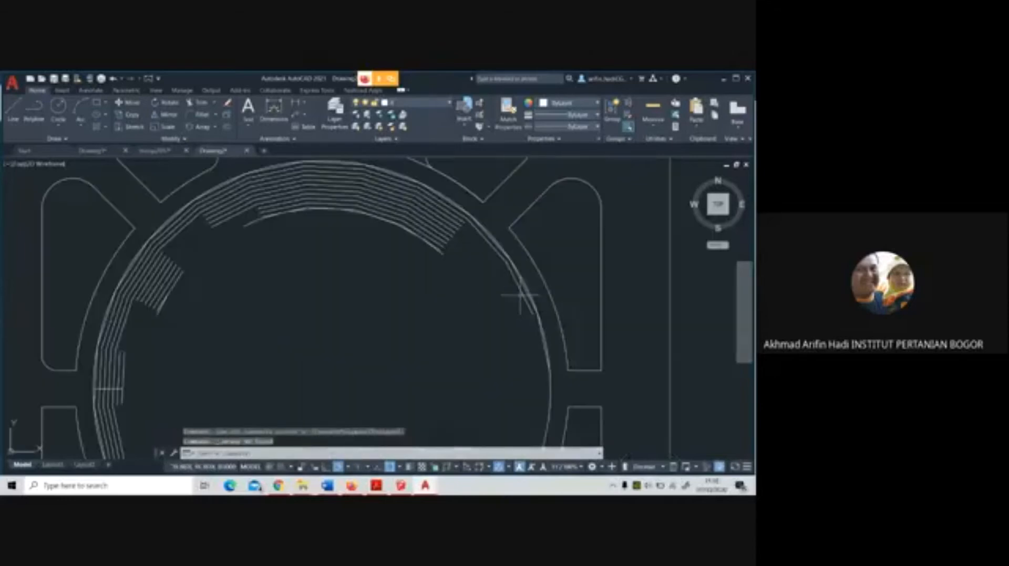
{"action": "left_click", "coordinate": [467, 208]}
{"action": "left_click", "coordinate": [541, 348]}
{"action": "key", "text": "Delete"}
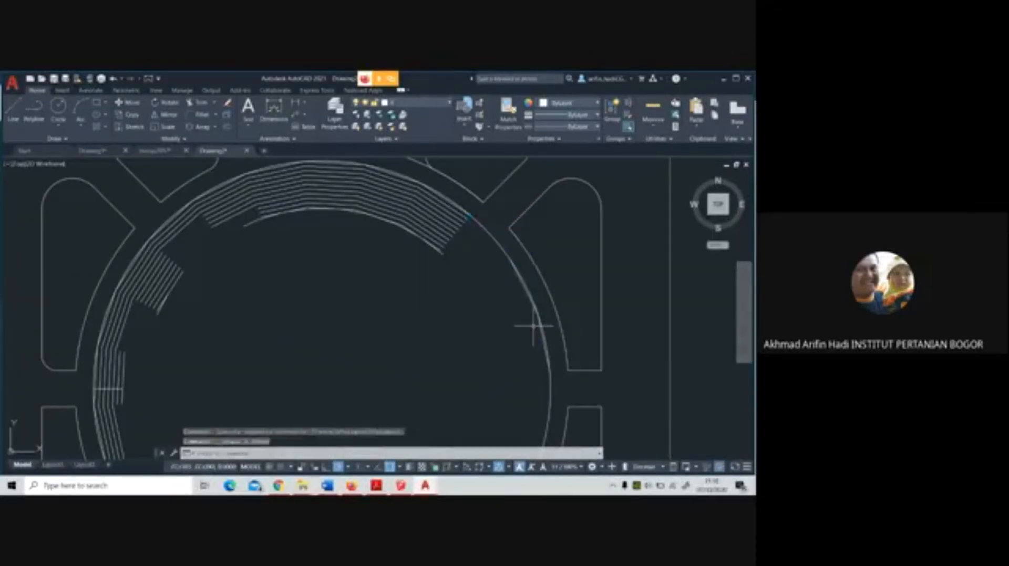
{"action": "left_click", "coordinate": [540, 332]}
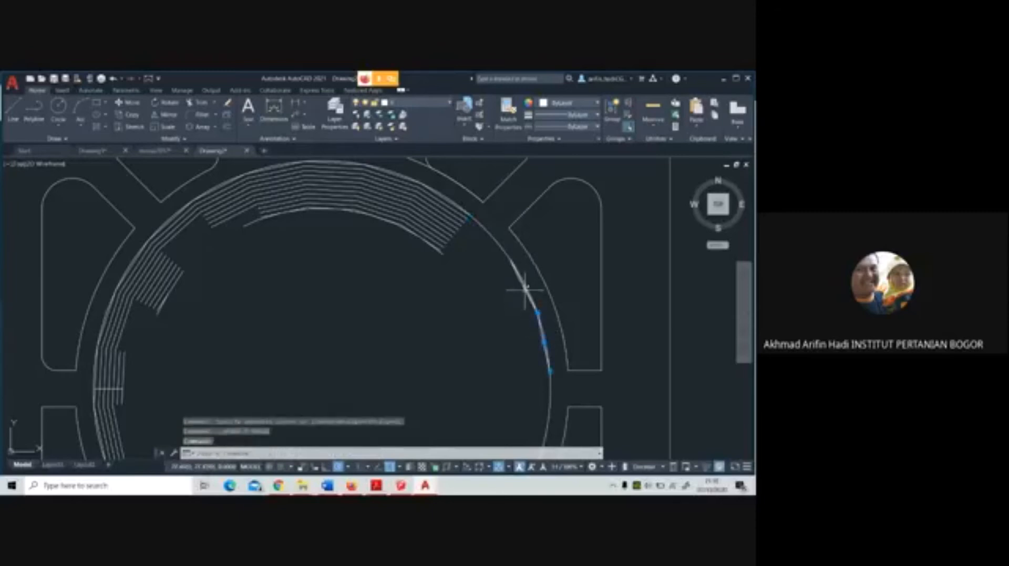
{"action": "key", "text": "Delete"}
Erase the bands of stair lines on the northeastern arc of the central ring
{"action": "middle_click_drag", "start_coordinate": [329, 163], "coordinate": [370, 211]}
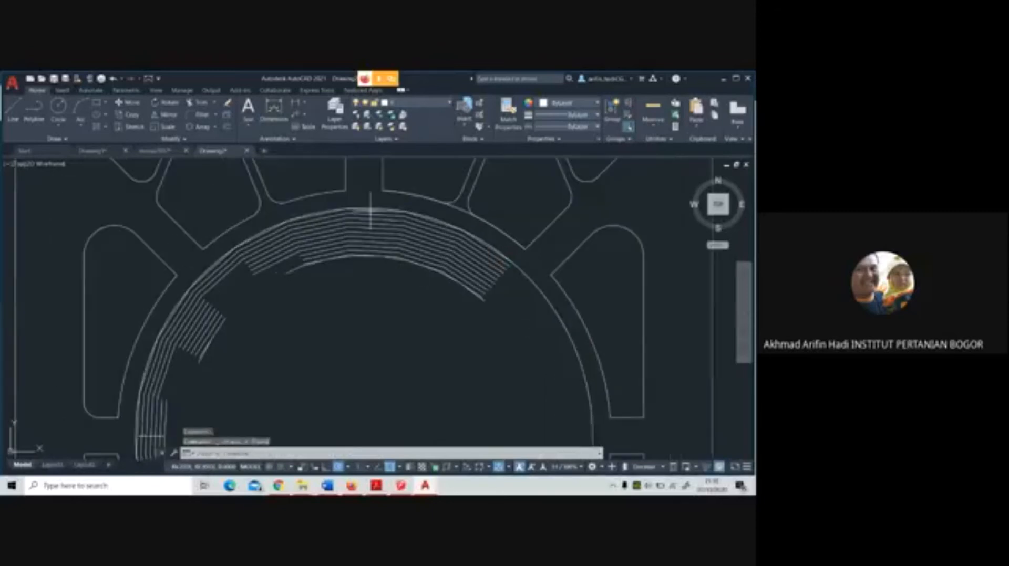
{"action": "left_click", "coordinate": [349, 201]}
{"action": "left_click", "coordinate": [491, 331]}
{"action": "key", "text": "Delete"}
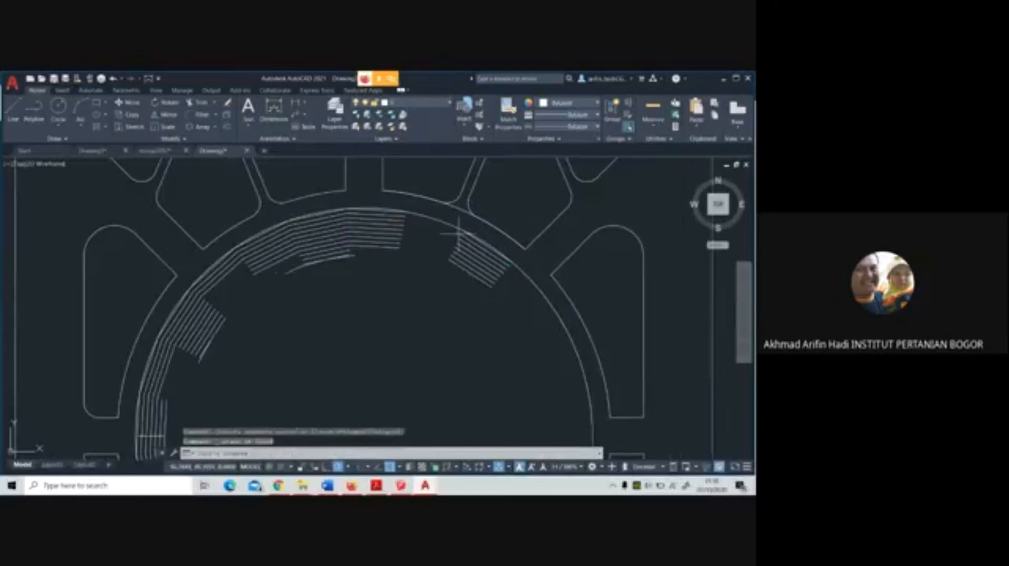
{"action": "left_click", "coordinate": [446, 218]}
{"action": "left_click", "coordinate": [525, 322]}
{"action": "key", "text": "Delete"}
{"action": "scroll", "coordinate": [490, 299], "scroll_direction": "down", "scroll_amount": 3}
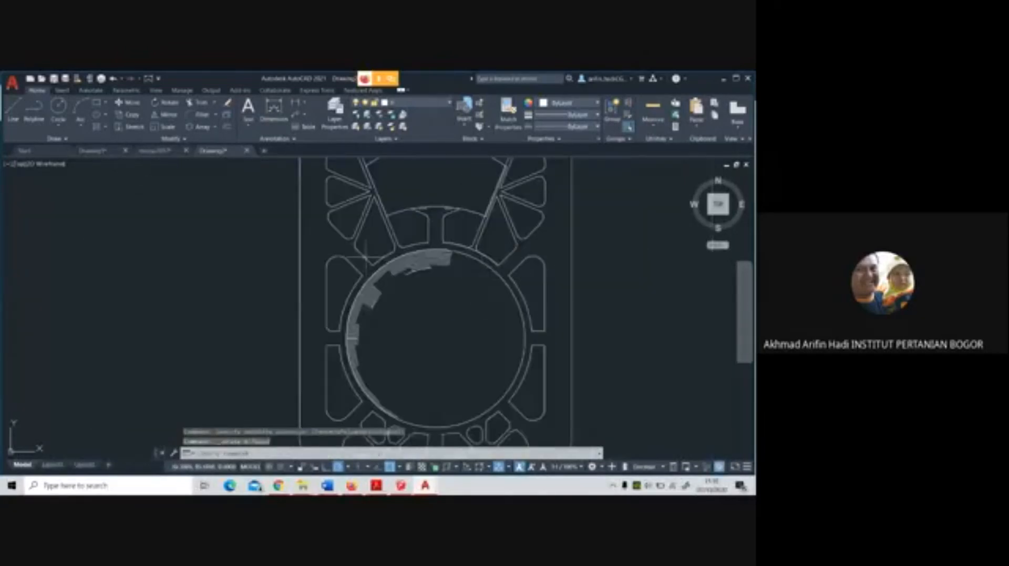
Erase the stair lines at the top of the ring and the parallel segments beginning its northwestern arc
{"action": "scroll", "coordinate": [409, 258], "scroll_direction": "up", "scroll_amount": 3}
{"action": "left_click", "coordinate": [437, 241]}
{"action": "left_click", "coordinate": [577, 348]}
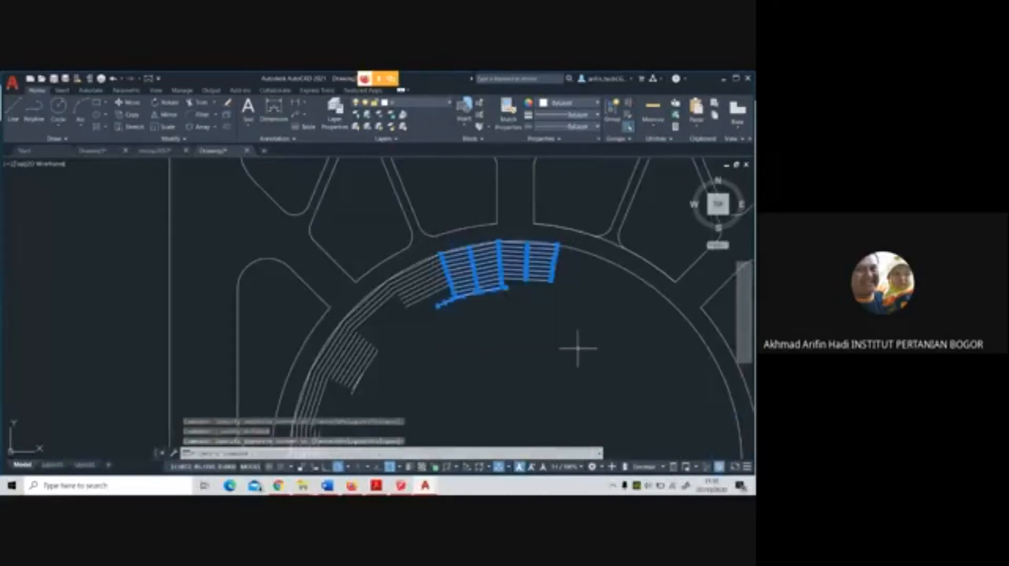
{"action": "key", "text": "Delete"}
{"action": "left_click", "coordinate": [386, 268]}
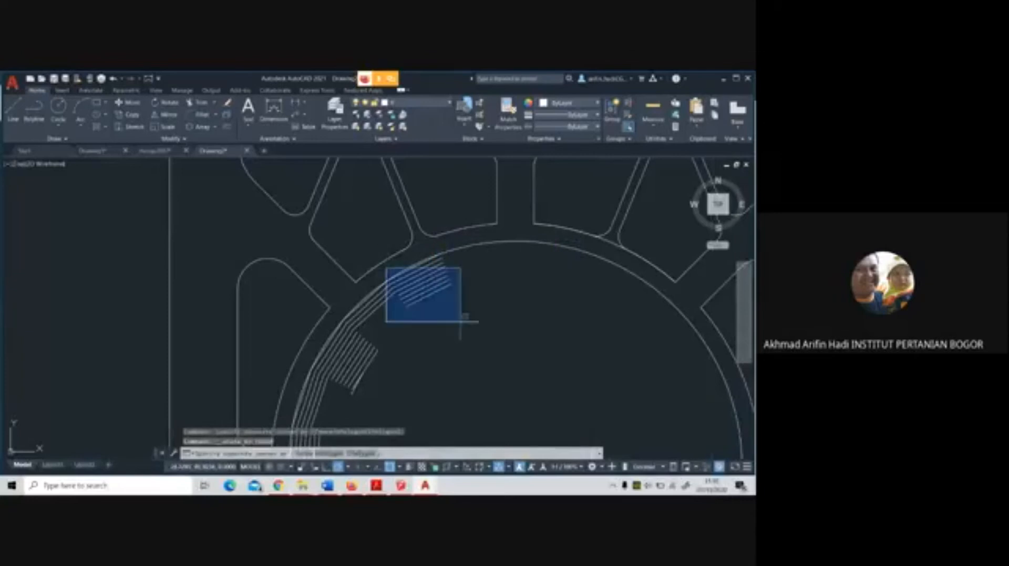
{"action": "left_click", "coordinate": [459, 315]}
{"action": "key", "text": "Delete"}
{"action": "left_click", "coordinate": [389, 250]}
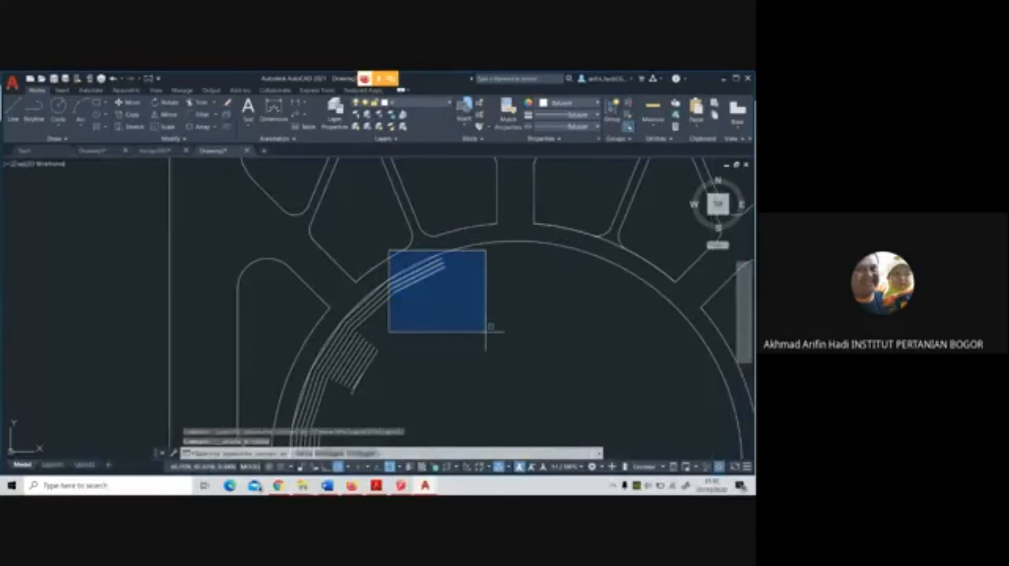
{"action": "left_click", "coordinate": [489, 331]}
{"action": "key", "text": "Delete"}
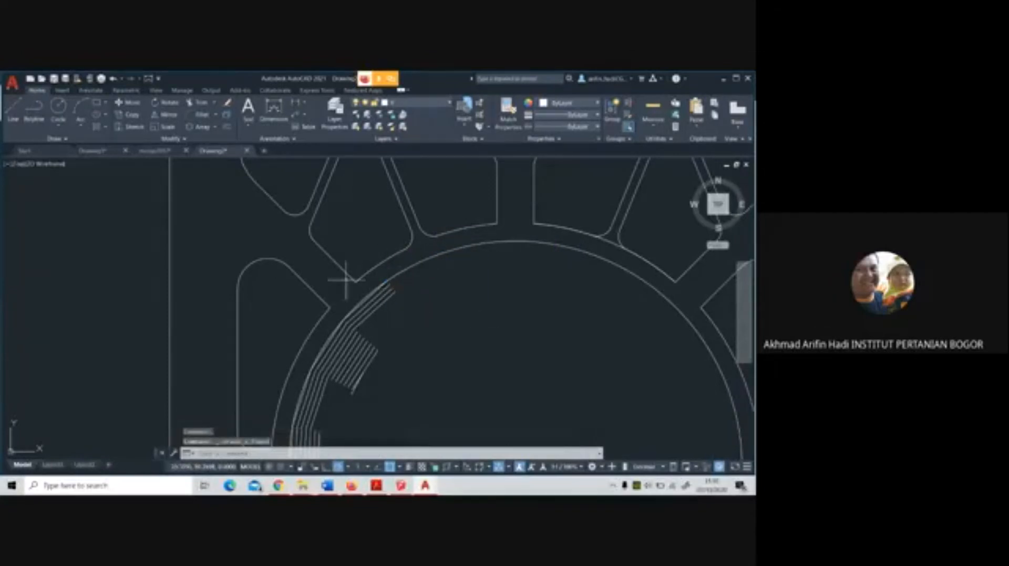
Erase the stair lines on the northwestern arc and the upper part of the ring's western side
{"action": "left_click", "coordinate": [330, 283]}
{"action": "left_click", "coordinate": [426, 366]}
{"action": "key", "text": "Delete"}
{"action": "middle_click_drag", "start_coordinate": [376, 321], "coordinate": [436, 219]}
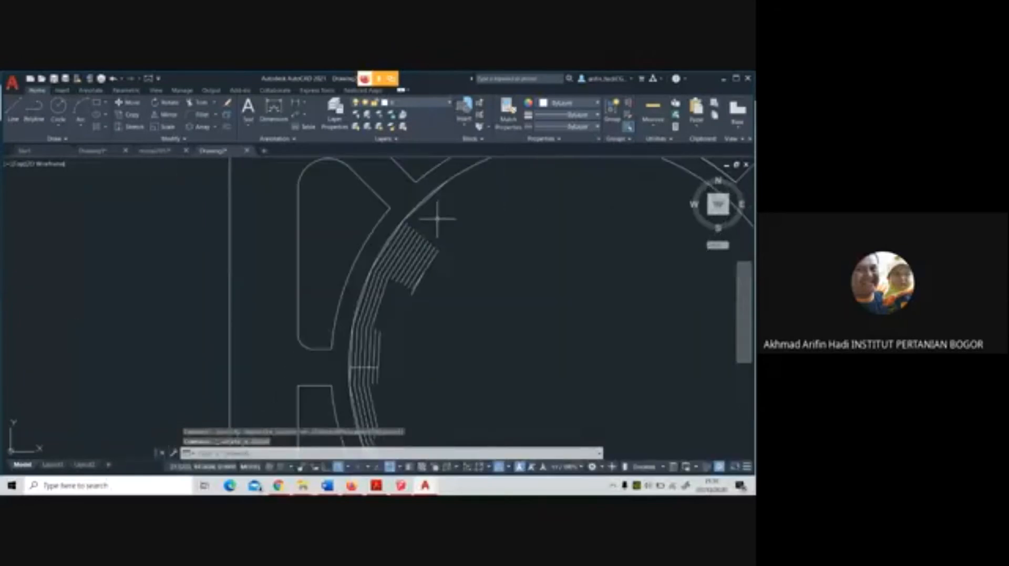
{"action": "left_click", "coordinate": [349, 216]}
{"action": "left_click", "coordinate": [480, 374]}
{"action": "key", "text": "Delete"}
Erase the stair lines running from the ring's westernmost point down to its southwestern arc
{"action": "middle_click_drag", "start_coordinate": [405, 356], "coordinate": [417, 232]}
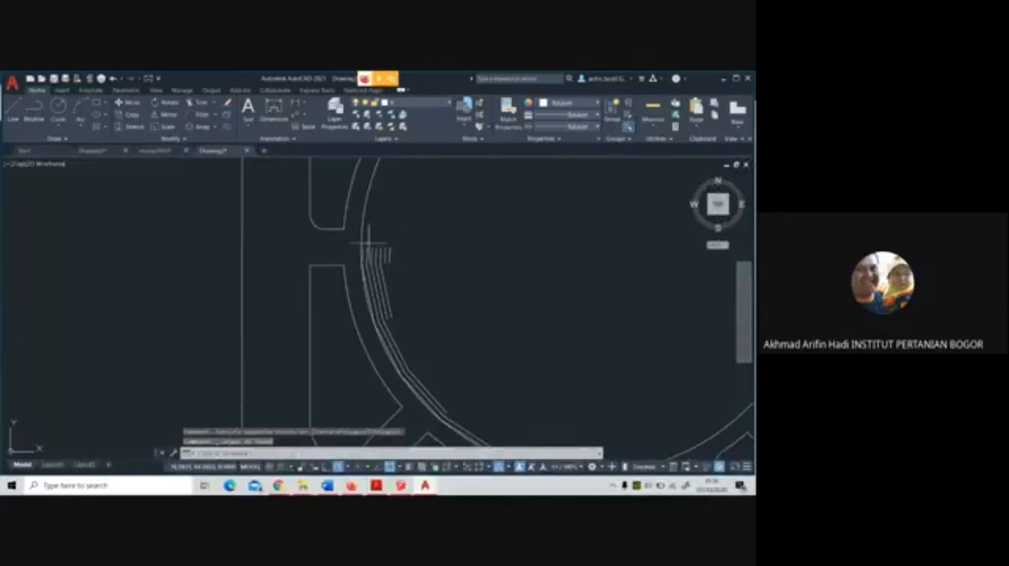
{"action": "left_click", "coordinate": [357, 242]}
{"action": "left_click", "coordinate": [459, 393]}
{"action": "key", "text": "Delete"}
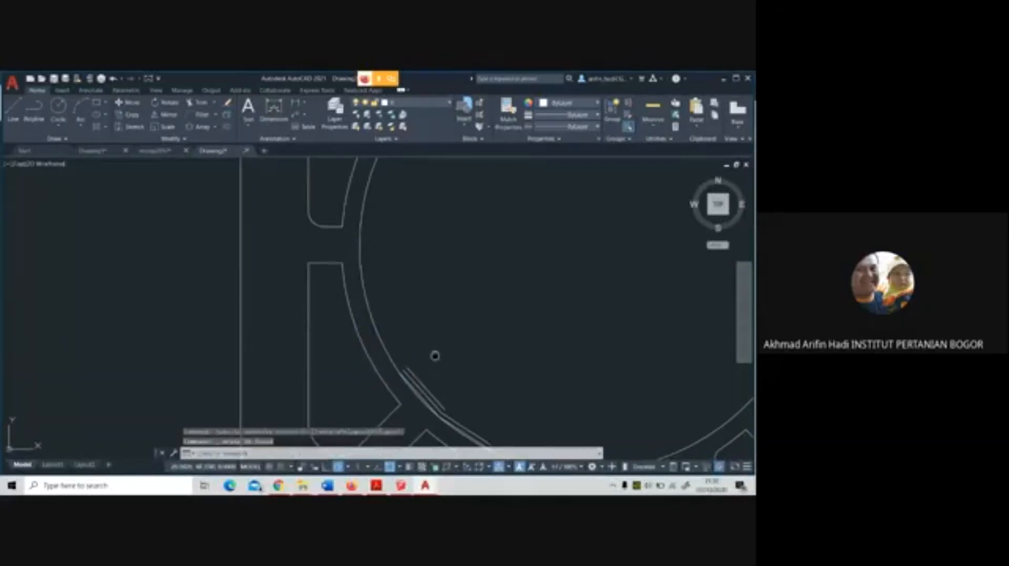
{"action": "middle_click_drag", "start_coordinate": [434, 354], "coordinate": [353, 245]}
{"action": "left_click", "coordinate": [353, 246]}
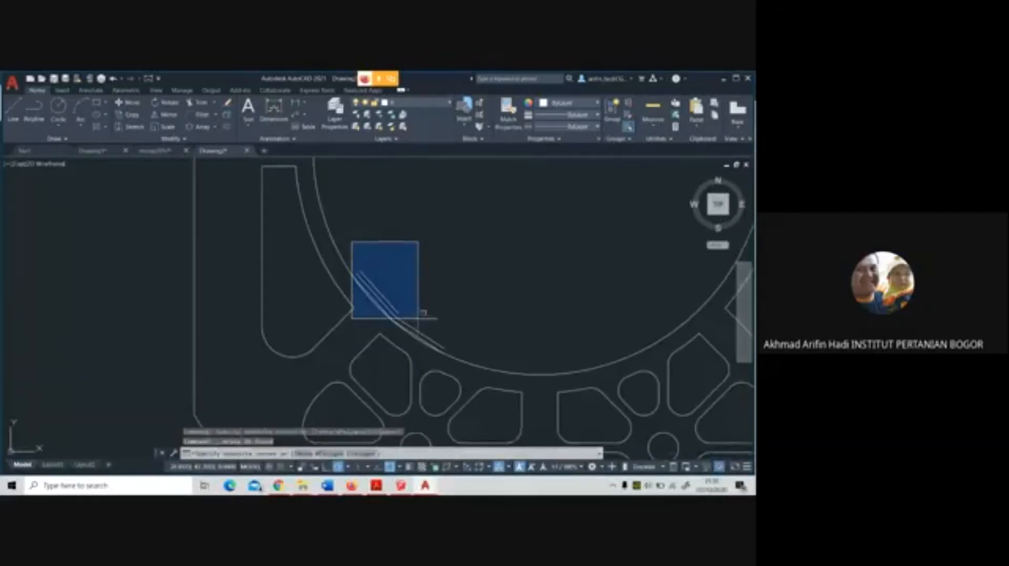
{"action": "left_click", "coordinate": [478, 360]}
{"action": "key", "text": "Delete"}
Erase the last straight line segments against the southwestern arc, leaving only the clean circular outline
{"action": "left_click", "coordinate": [389, 286]}
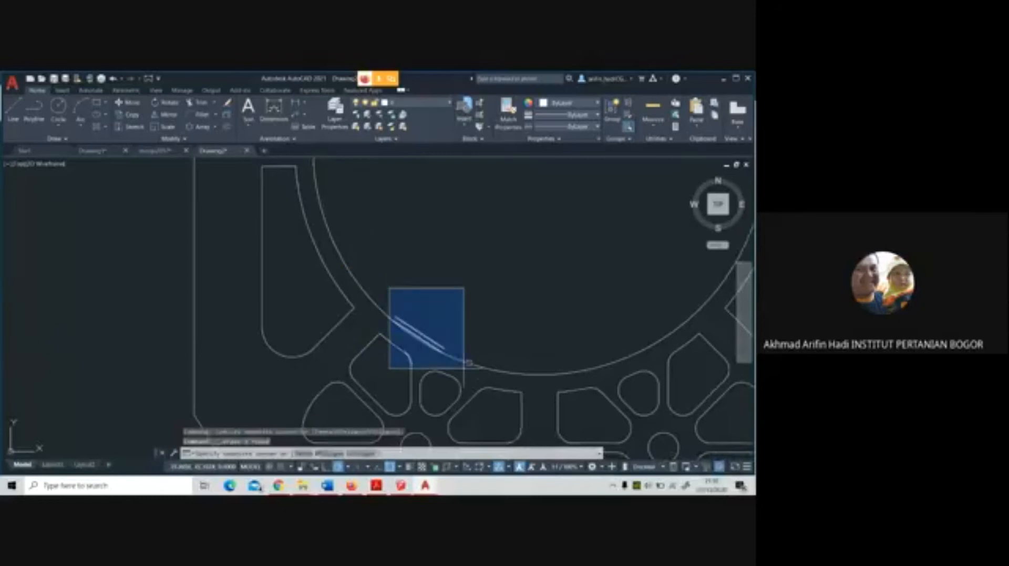
{"action": "left_click", "coordinate": [465, 358]}
{"action": "key", "text": "Delete"}
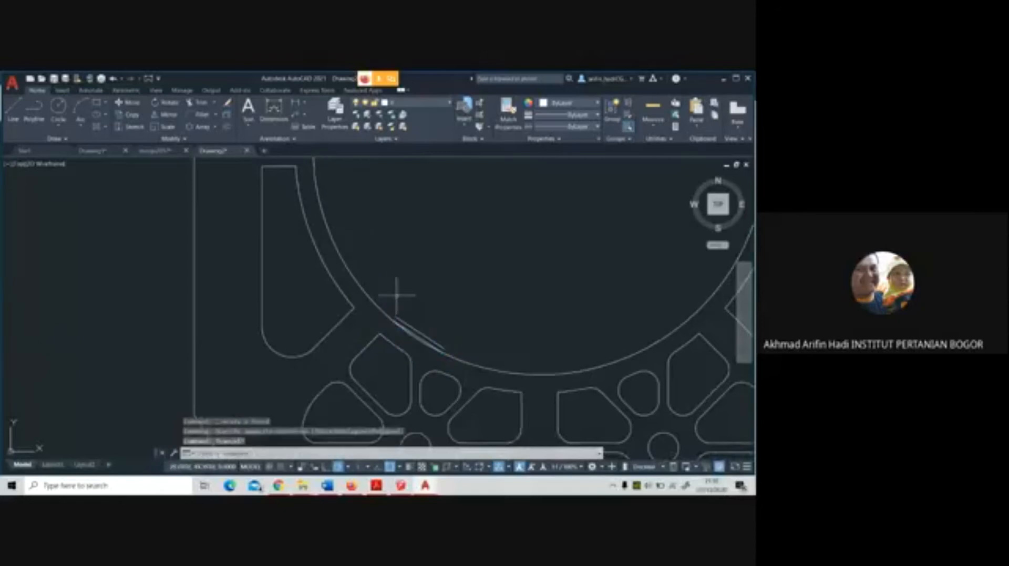
{"action": "left_click", "coordinate": [393, 296]}
{"action": "left_click", "coordinate": [454, 350]}
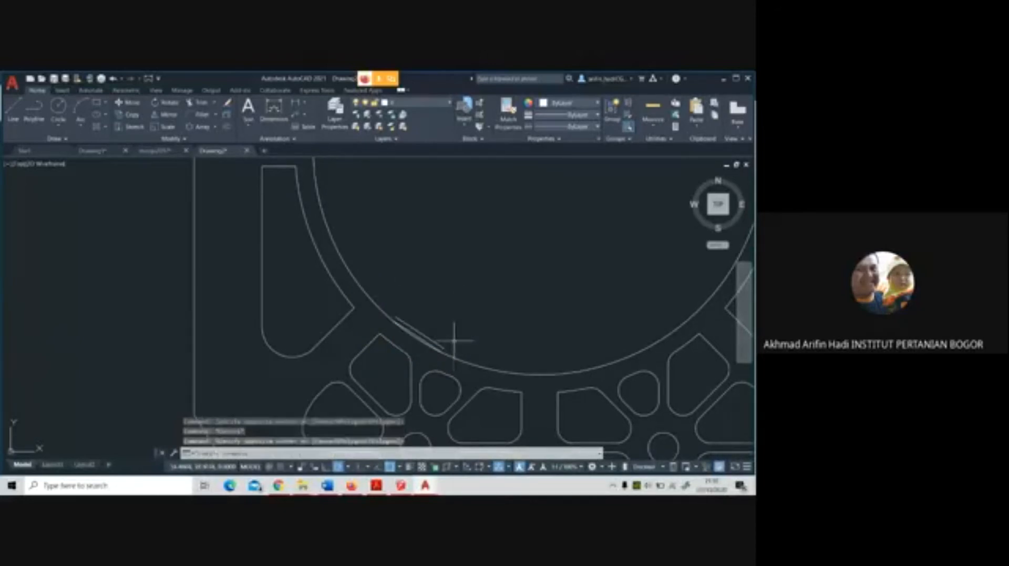
{"action": "key", "text": "Delete"}
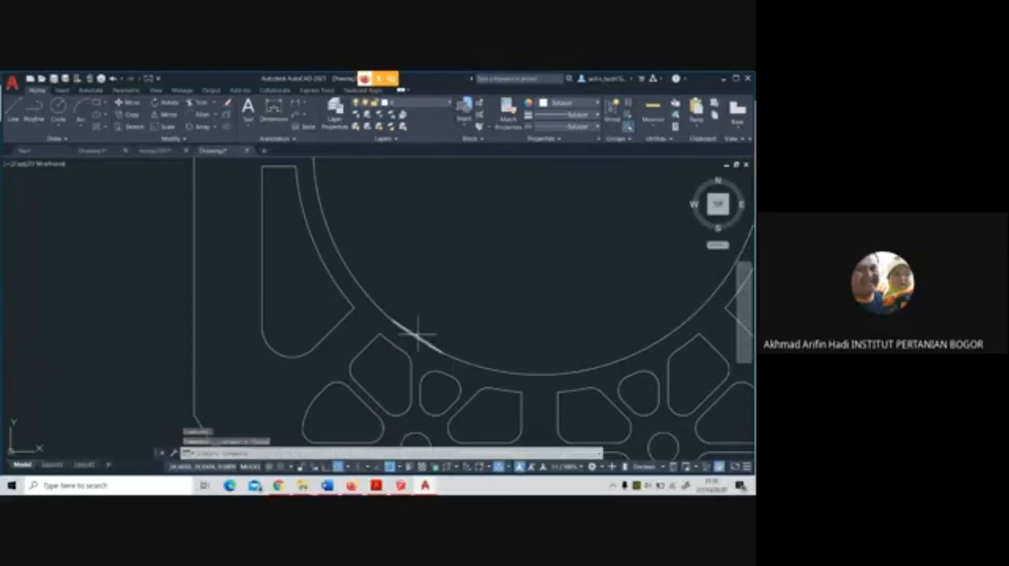
{"action": "left_click", "coordinate": [420, 334]}
{"action": "key", "text": "Delete"}
{"action": "scroll", "coordinate": [420, 334], "scroll_direction": "down", "scroll_amount": 5}
{"action": "scroll", "coordinate": [466, 313], "scroll_direction": "up", "scroll_amount": 2}
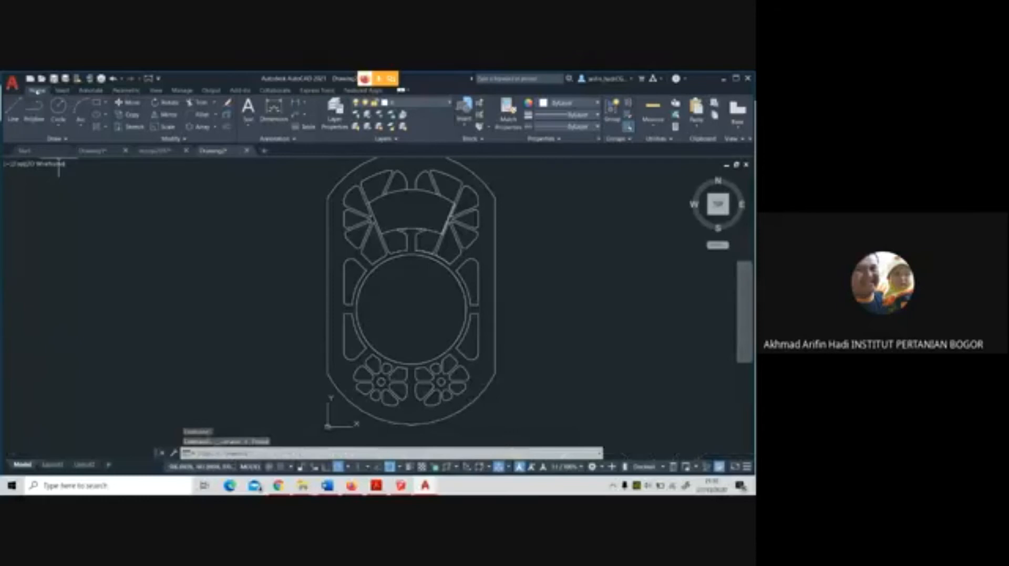
Save the simplified plaza as a new drawing file, choosing an older AutoCAD DWG format and giving it its own file name
{"action": "left_click", "coordinate": [54, 79]}
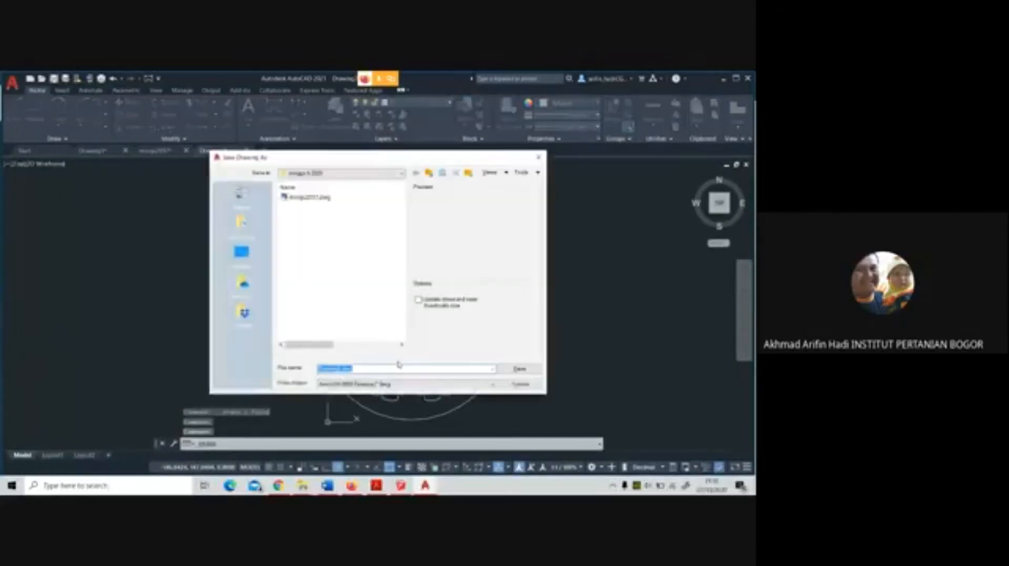
{"action": "left_click", "coordinate": [406, 386]}
{"action": "left_click", "coordinate": [389, 396]}
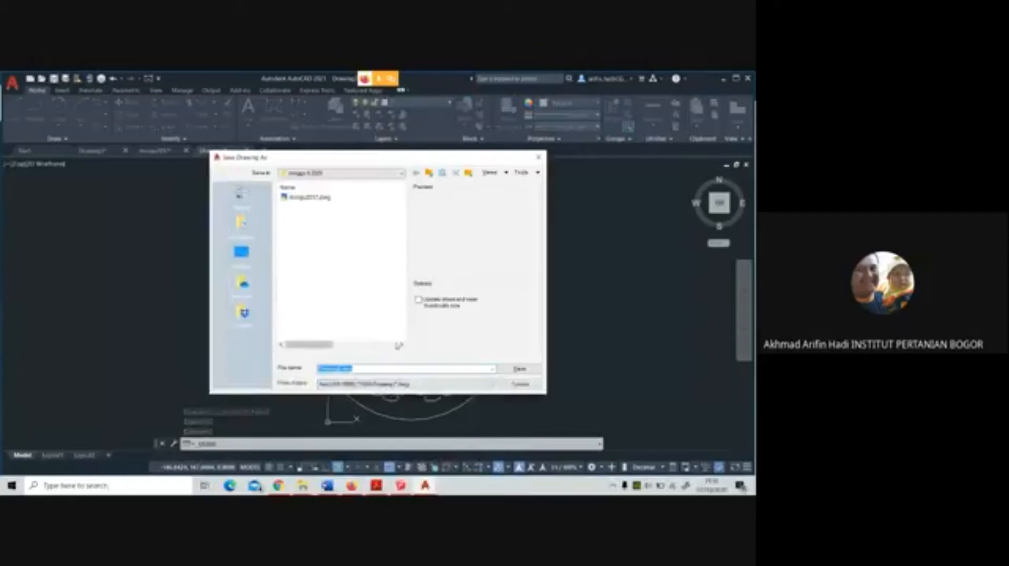
{"action": "type", "text": "tug"}
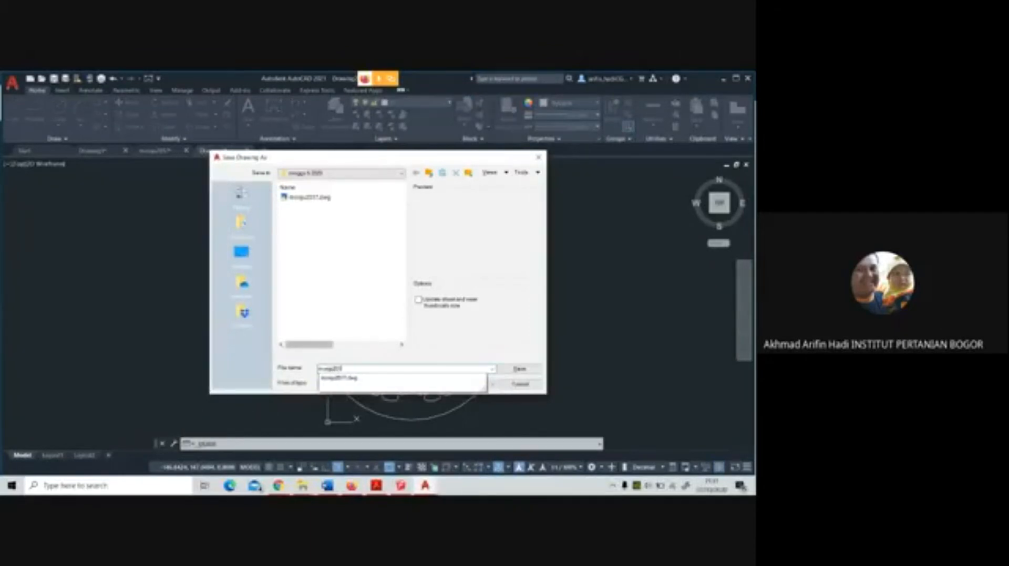
{"action": "type", "text": "7"}
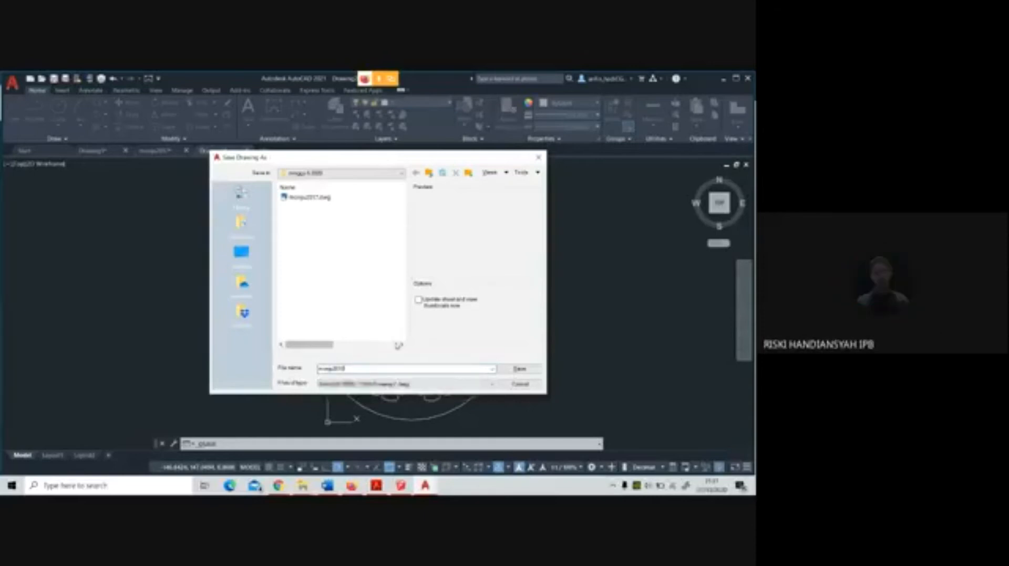
{"action": "key", "text": "BackSpace"}
{"action": "key", "text": "BackSpace"}
{"action": "type", "text": "00"}
{"action": "key", "text": "Return"}
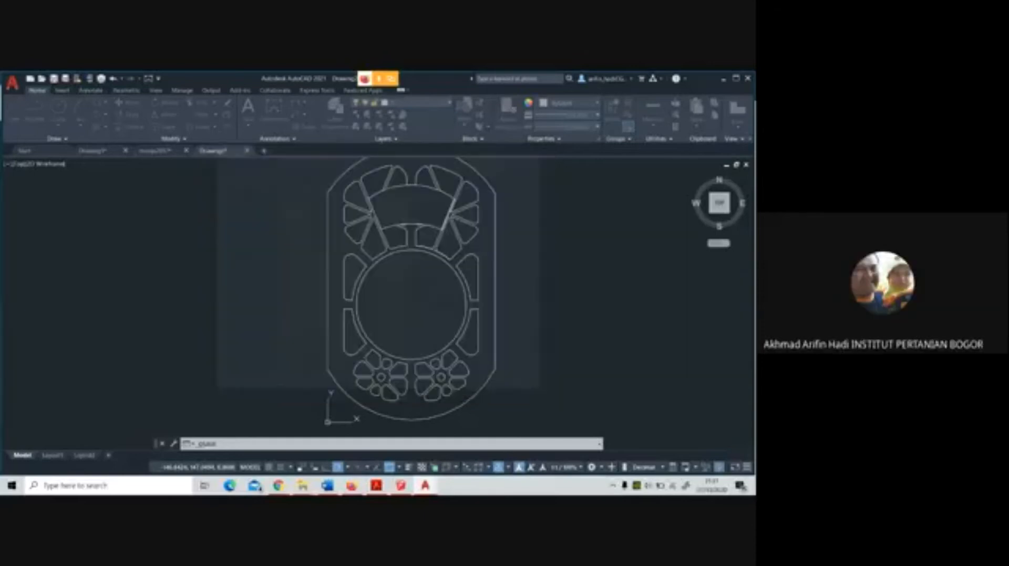
Switch to the plaza model in SketchUp
{"action": "left_click", "coordinate": [405, 487]}
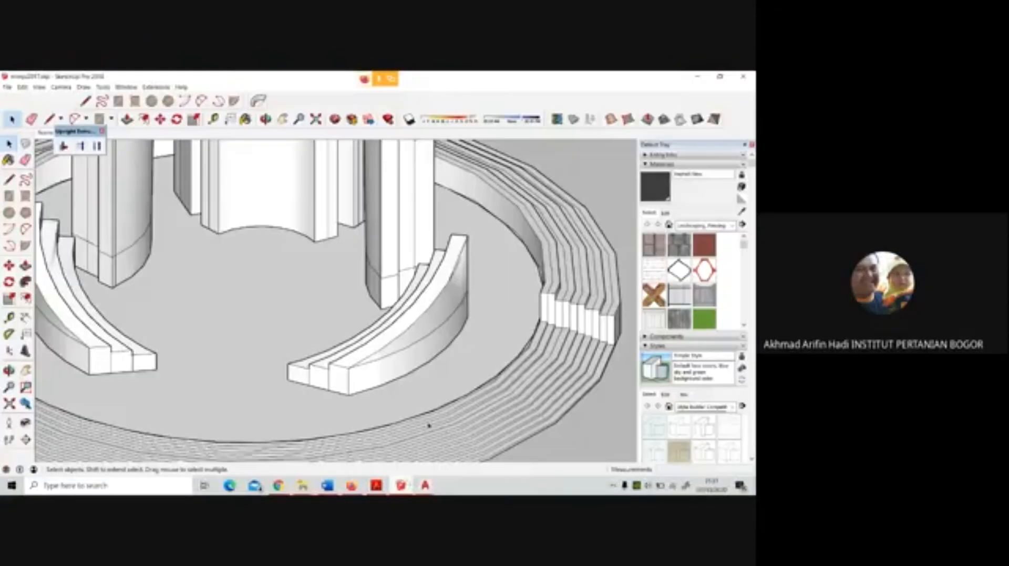
Push/Pull the selected oval plaza face to the lower outer edge of the monument's stepped ring
{"action": "scroll", "coordinate": [430, 347], "scroll_direction": "down", "scroll_amount": 5}
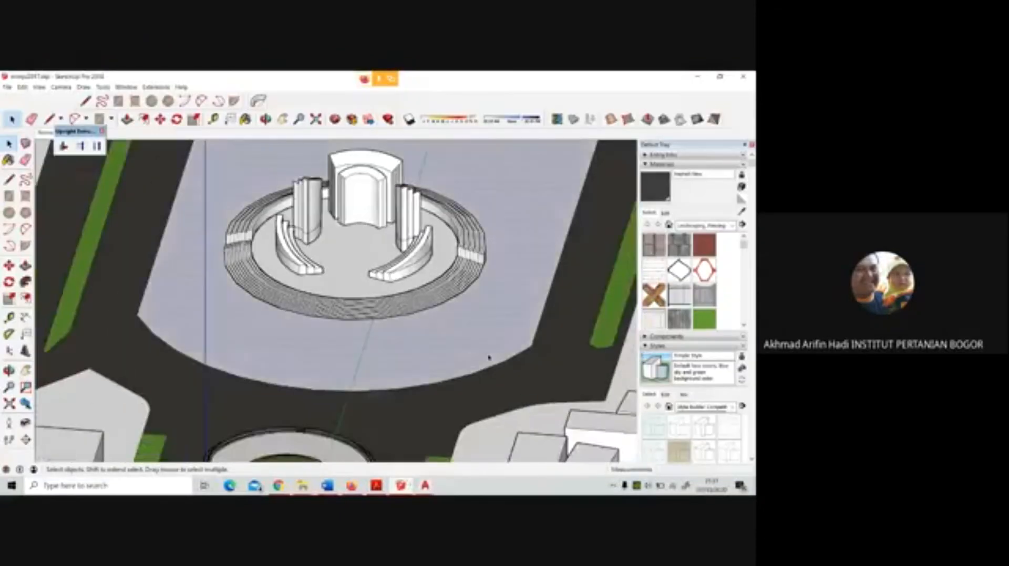
{"action": "middle_click_drag", "start_coordinate": [488, 355], "coordinate": [457, 298]}
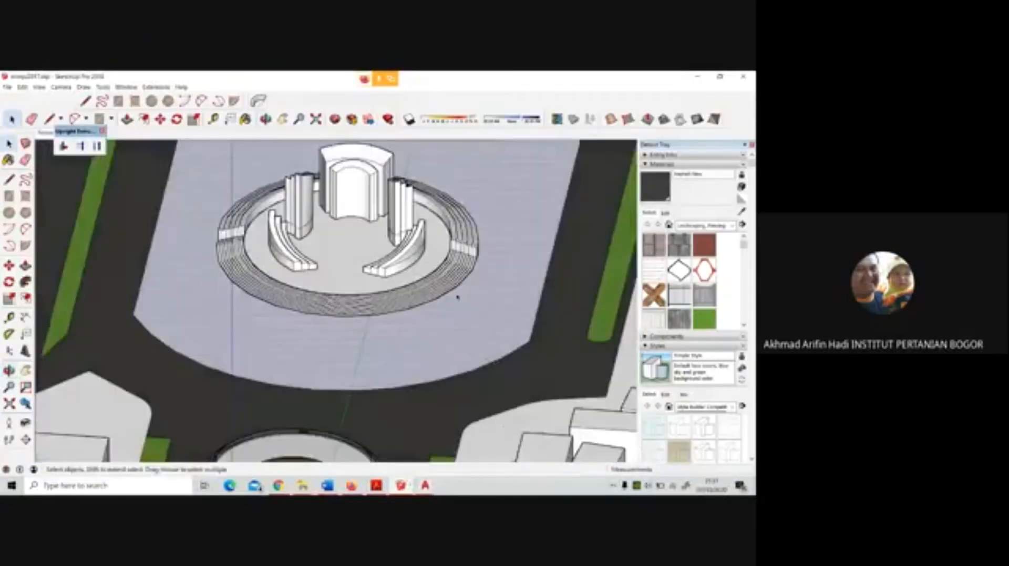
{"action": "scroll", "coordinate": [458, 297], "scroll_direction": "up", "scroll_amount": 4}
{"action": "scroll", "coordinate": [458, 297], "scroll_direction": "up", "scroll_amount": 2}
{"action": "scroll", "coordinate": [458, 297], "scroll_direction": "down", "scroll_amount": 2}
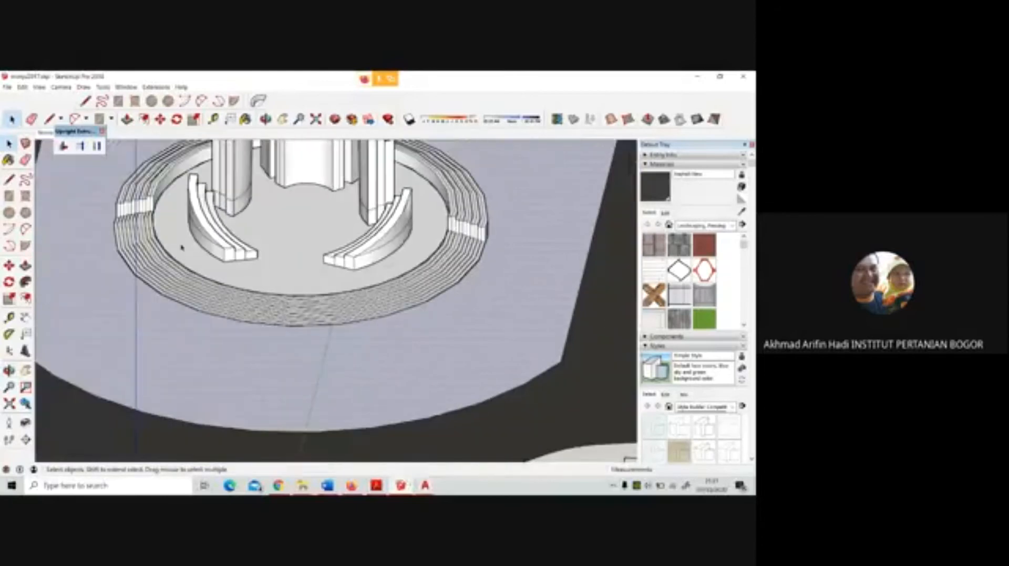
{"action": "key", "text": "p"}
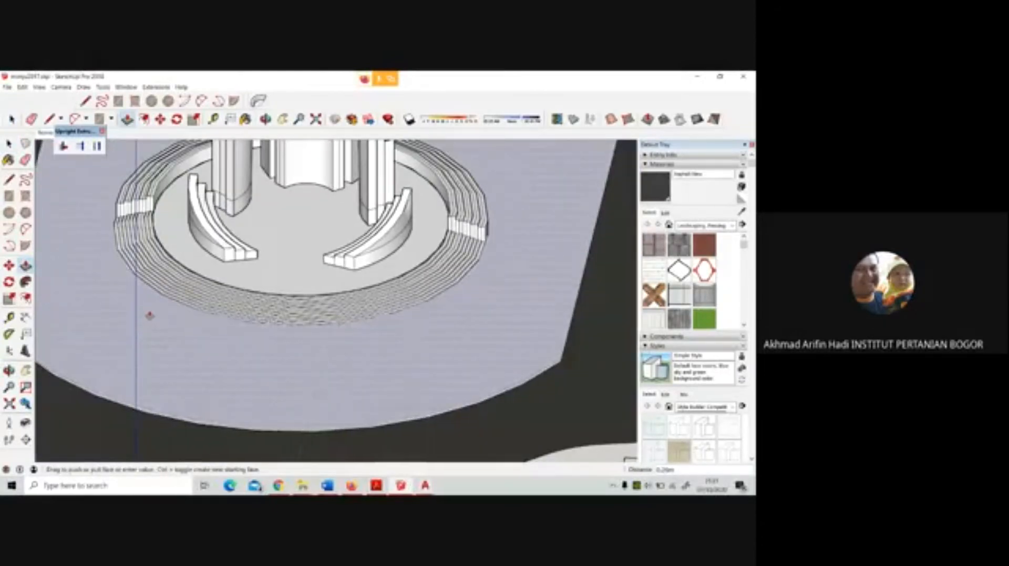
{"action": "scroll", "coordinate": [333, 329], "scroll_direction": "up", "scroll_amount": 5}
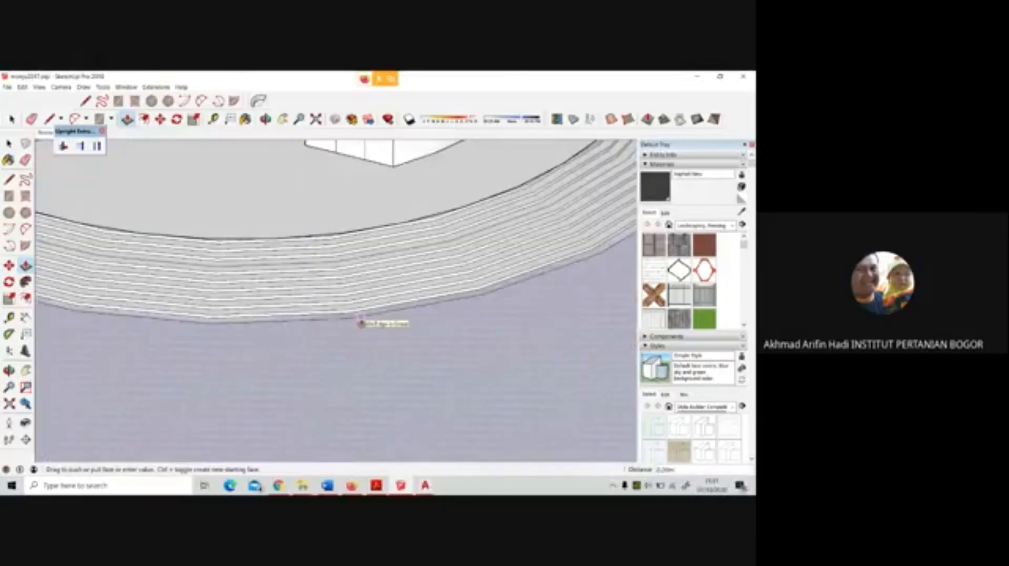
{"action": "left_click", "coordinate": [361, 322]}
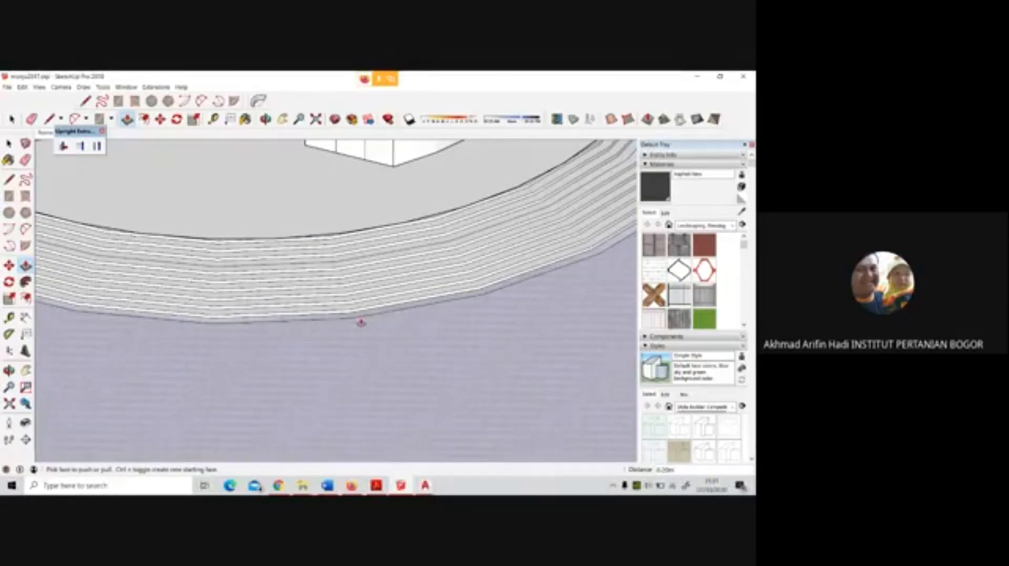
Select the monument group with its stepped ring and move it vertically by the height of the raised plaza edge
{"action": "scroll", "coordinate": [360, 321], "scroll_direction": "down", "scroll_amount": 5}
{"action": "scroll", "coordinate": [439, 410], "scroll_direction": "up", "scroll_amount": 5}
{"action": "middle_click_drag", "start_coordinate": [444, 413], "coordinate": [417, 423]}
{"action": "scroll", "coordinate": [417, 423], "scroll_direction": "down", "scroll_amount": 3}
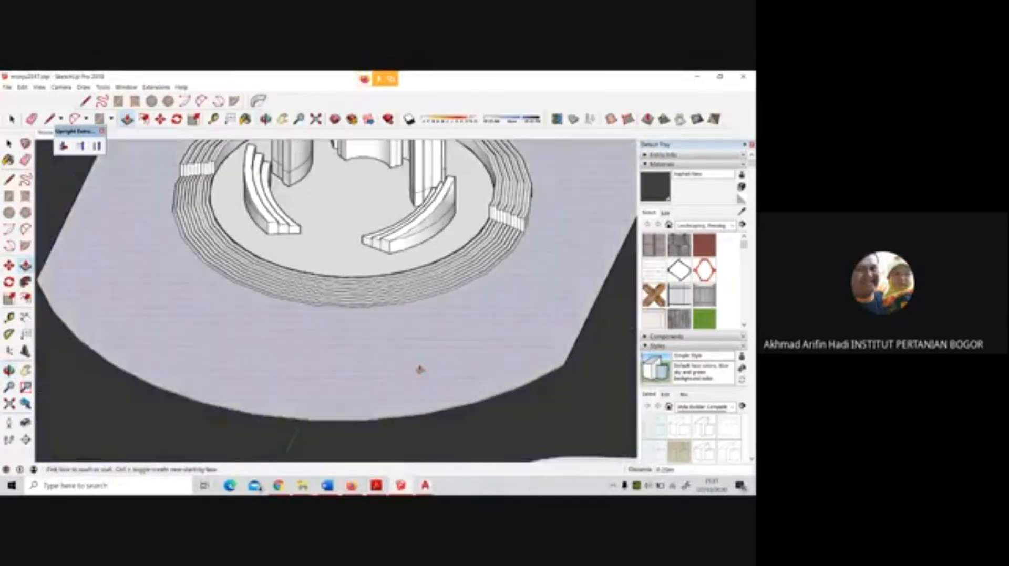
{"action": "scroll", "coordinate": [419, 372], "scroll_direction": "down", "scroll_amount": 4}
{"action": "scroll", "coordinate": [419, 369], "scroll_direction": "up", "scroll_amount": 6}
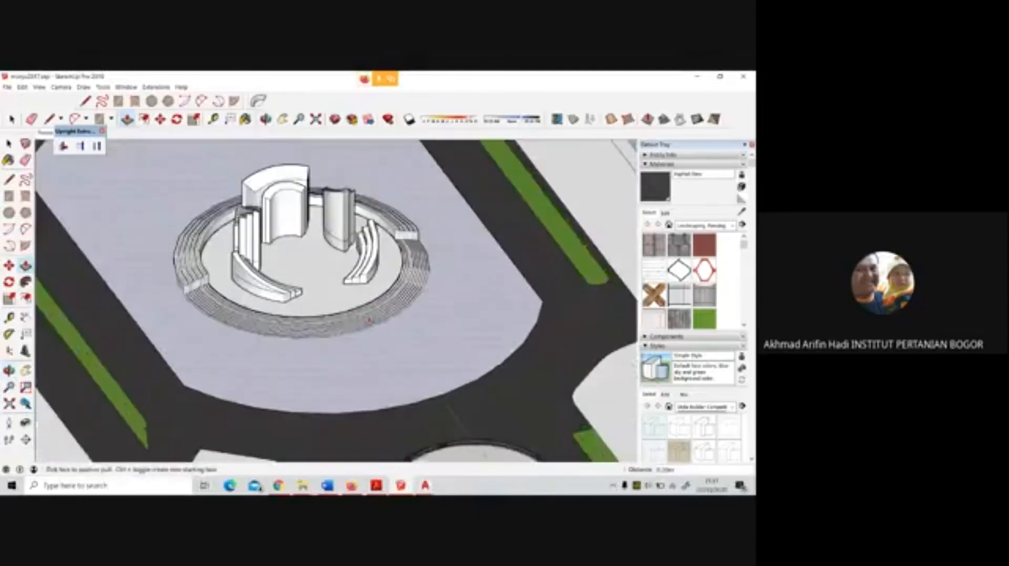
{"action": "key", "text": "space"}
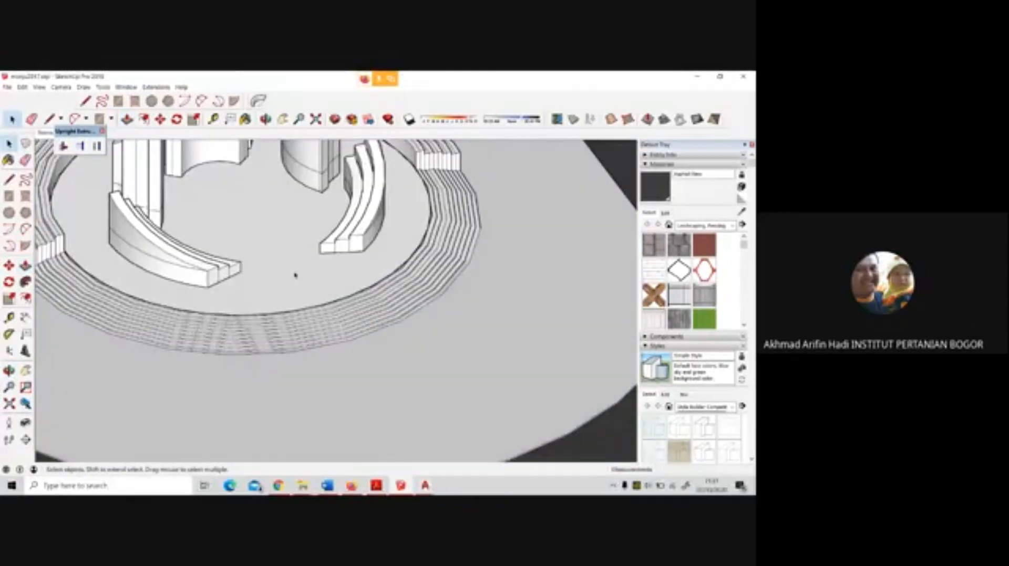
{"action": "scroll", "coordinate": [329, 330], "scroll_direction": "up", "scroll_amount": 5}
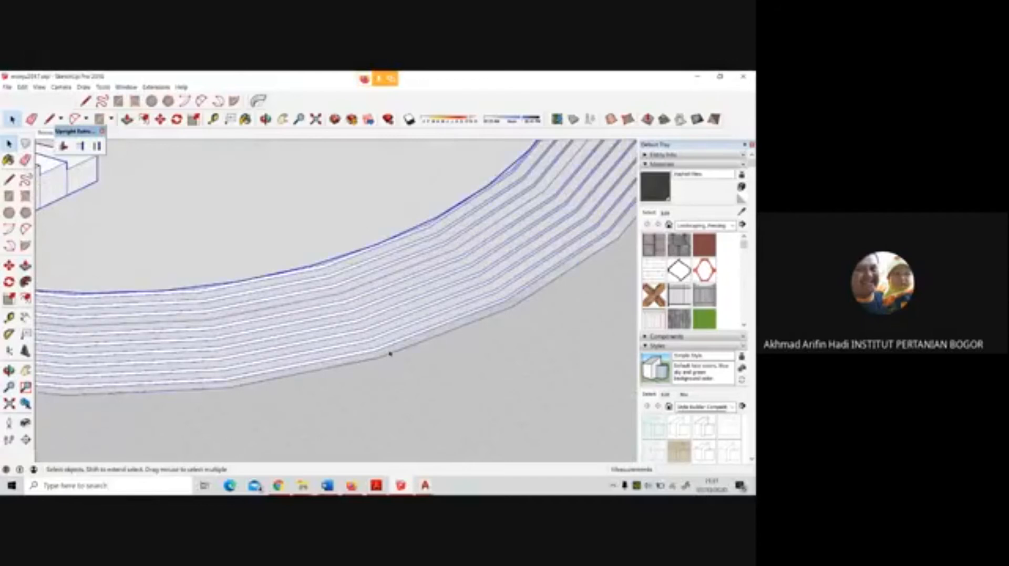
{"action": "mouse_move", "coordinate": [378, 353]}
{"action": "middle_mouse_down"}
{"action": "mouse_move", "coordinate": [389, 187]}
{"action": "mouse_move", "coordinate": [383, 347]}
{"action": "middle_mouse_up"}
{"action": "left_click", "coordinate": [9, 265]}
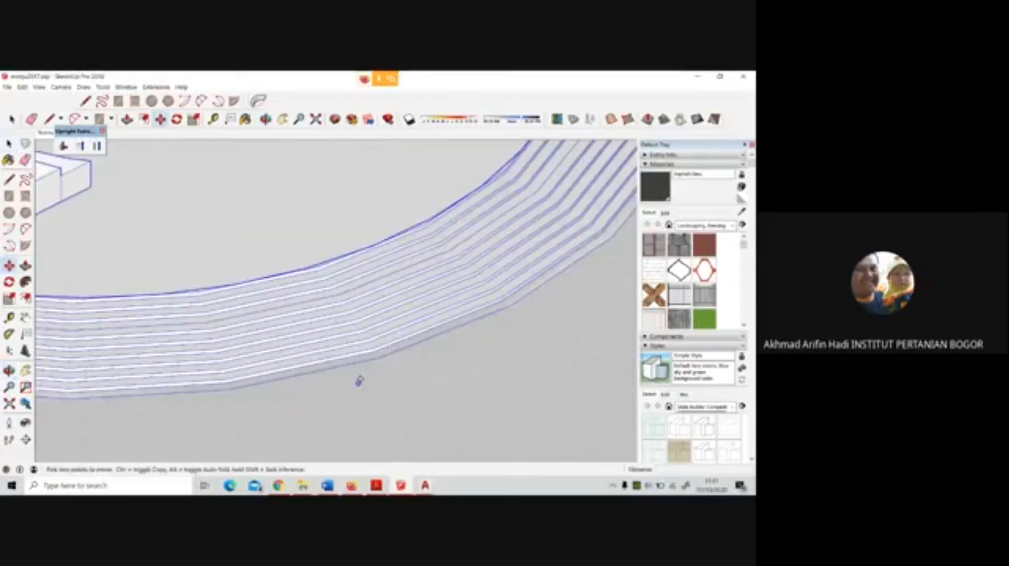
{"action": "left_click", "coordinate": [381, 357]}
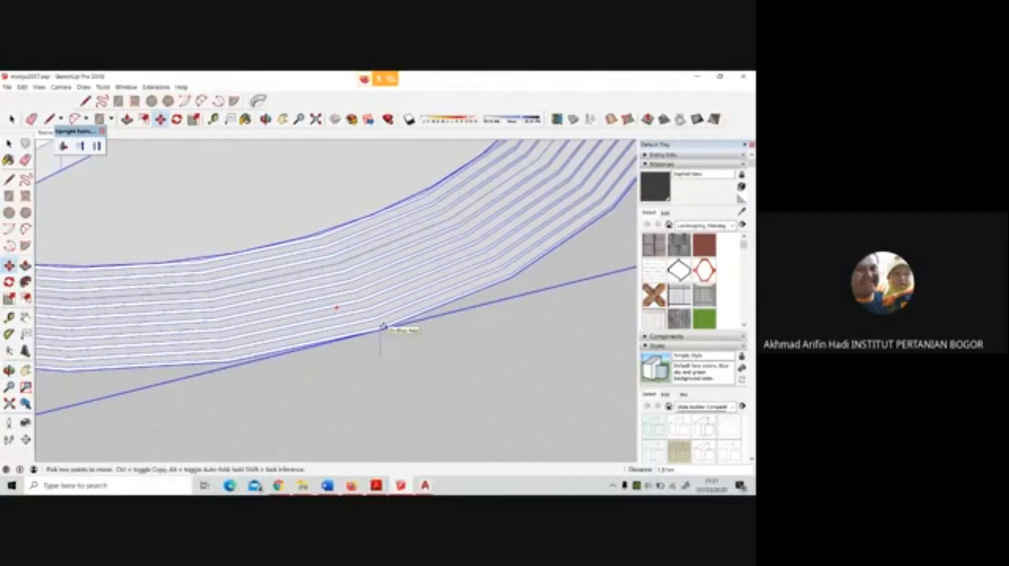
{"action": "scroll", "coordinate": [383, 326], "scroll_direction": "down", "scroll_amount": 6}
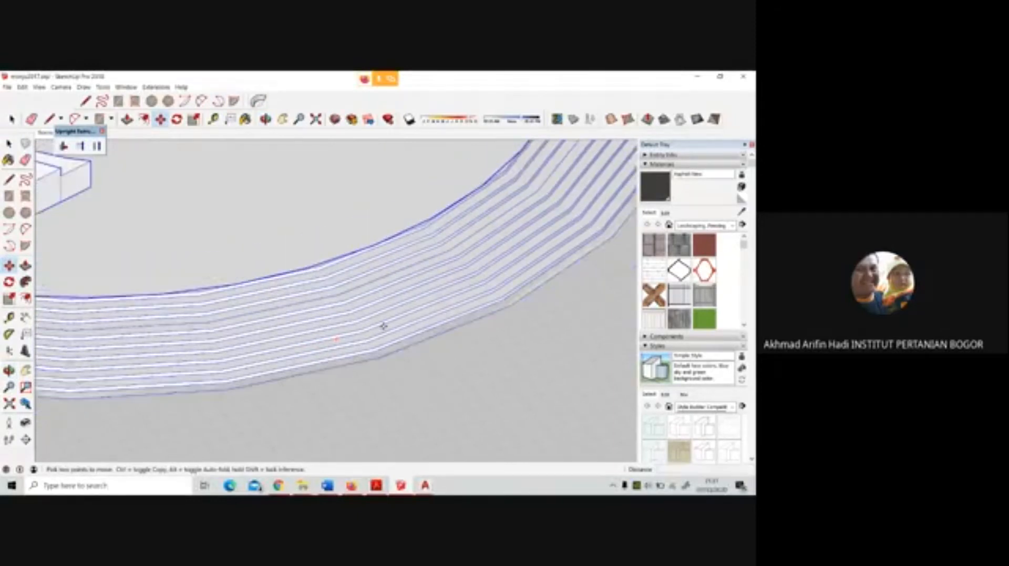
{"action": "scroll", "coordinate": [341, 408], "scroll_direction": "up", "scroll_amount": 6}
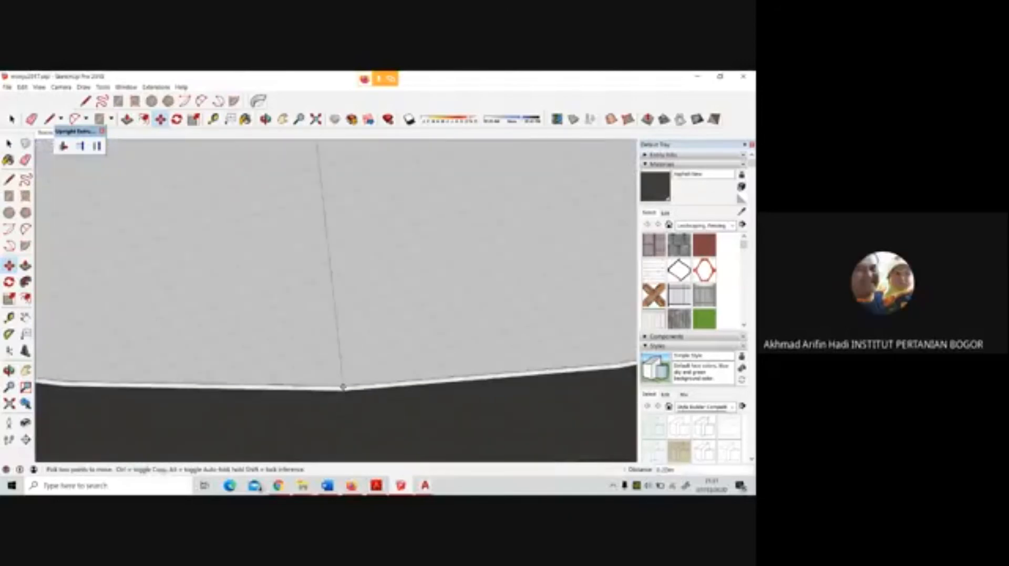
{"action": "scroll", "coordinate": [362, 421], "scroll_direction": "down", "scroll_amount": 6}
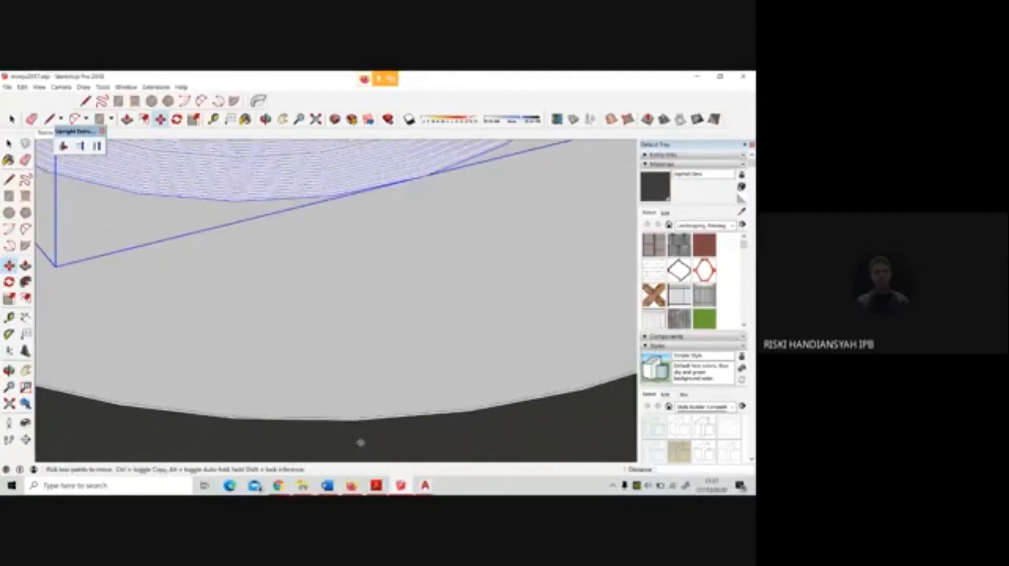
{"action": "scroll", "coordinate": [408, 405], "scroll_direction": "down", "scroll_amount": 6}
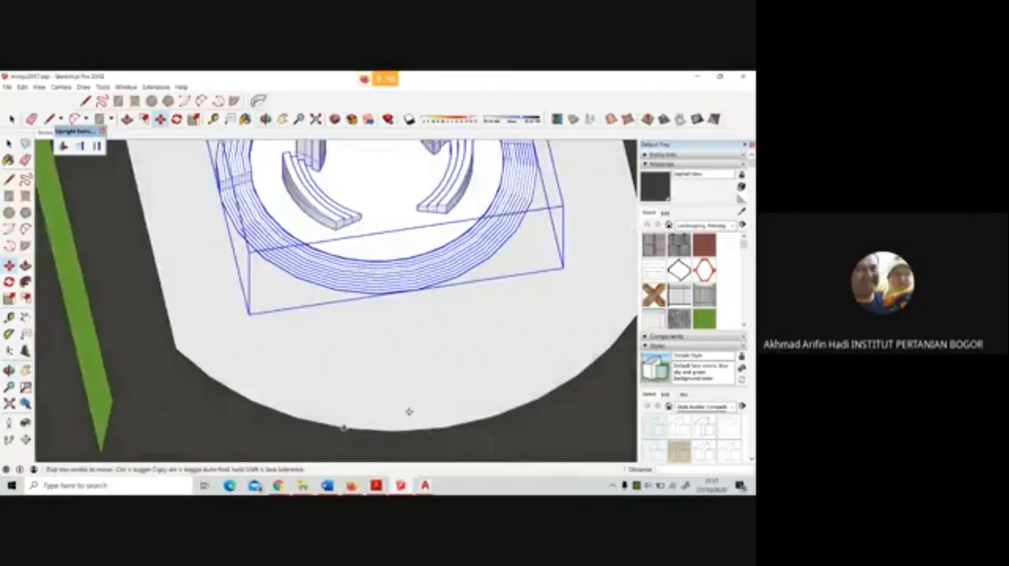
Import the newly saved simplified plaza drawing into the model, using the AutoCAD files (*.dwg, *.dxf) type
{"action": "scroll", "coordinate": [445, 377], "scroll_direction": "down", "scroll_amount": 5}
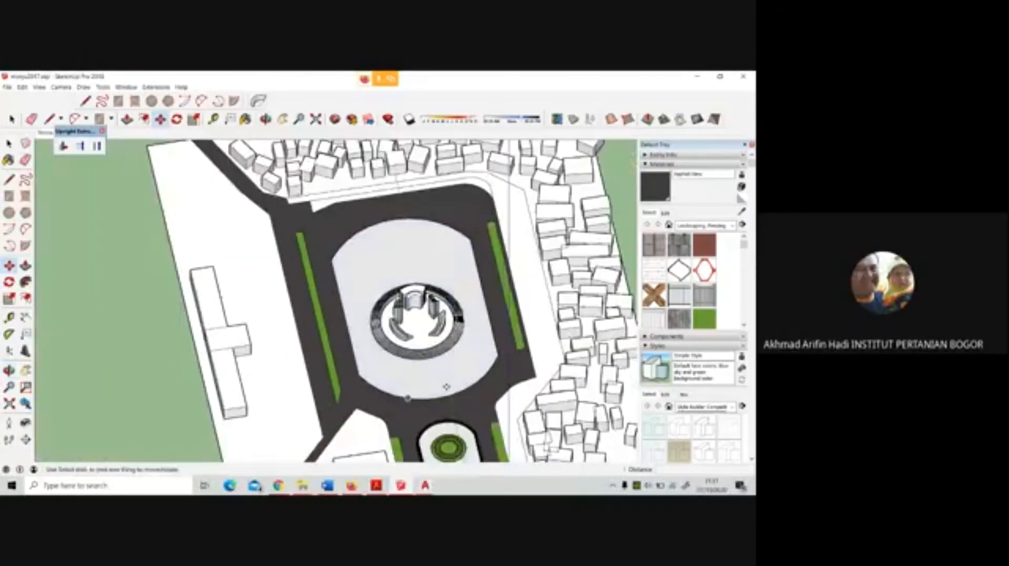
{"action": "left_click", "coordinate": [8, 87]}
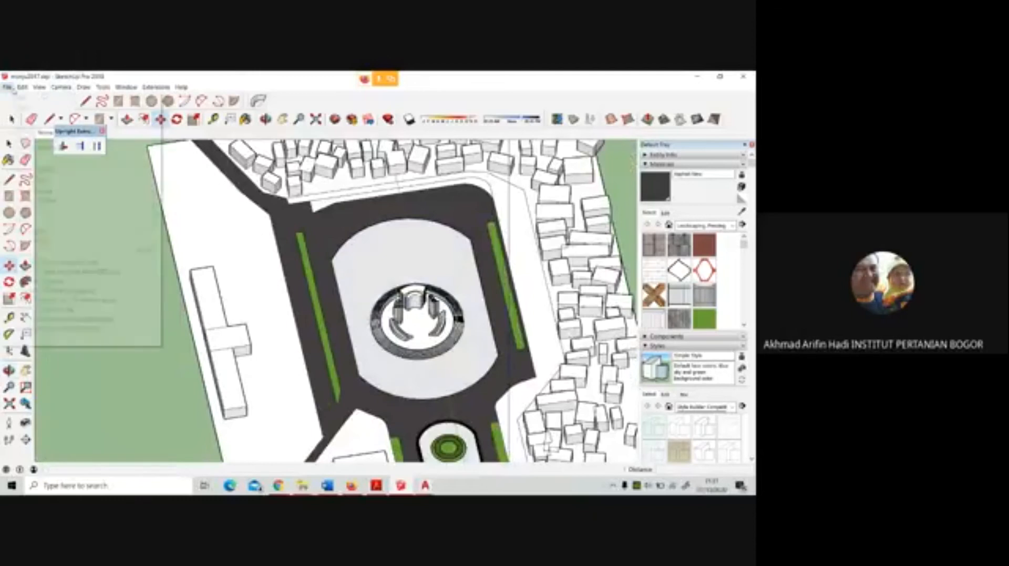
{"action": "left_click", "coordinate": [30, 210]}
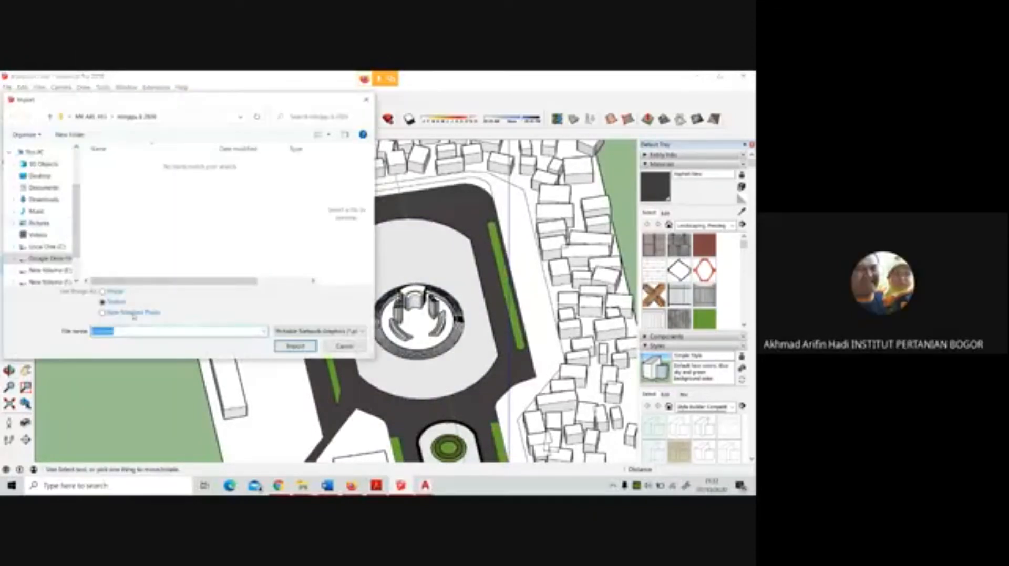
{"action": "left_click", "coordinate": [285, 333]}
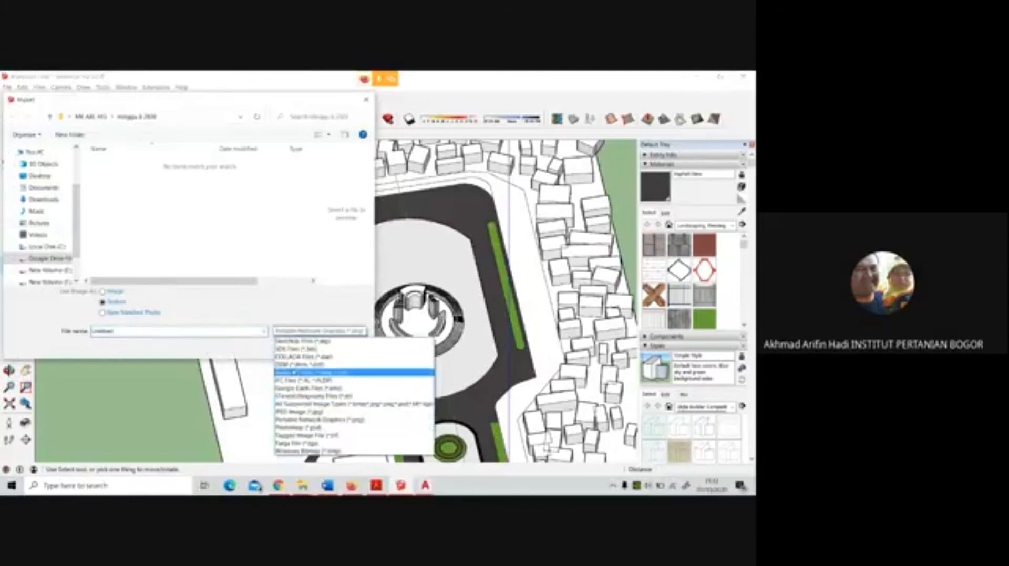
{"action": "left_click", "coordinate": [294, 373]}
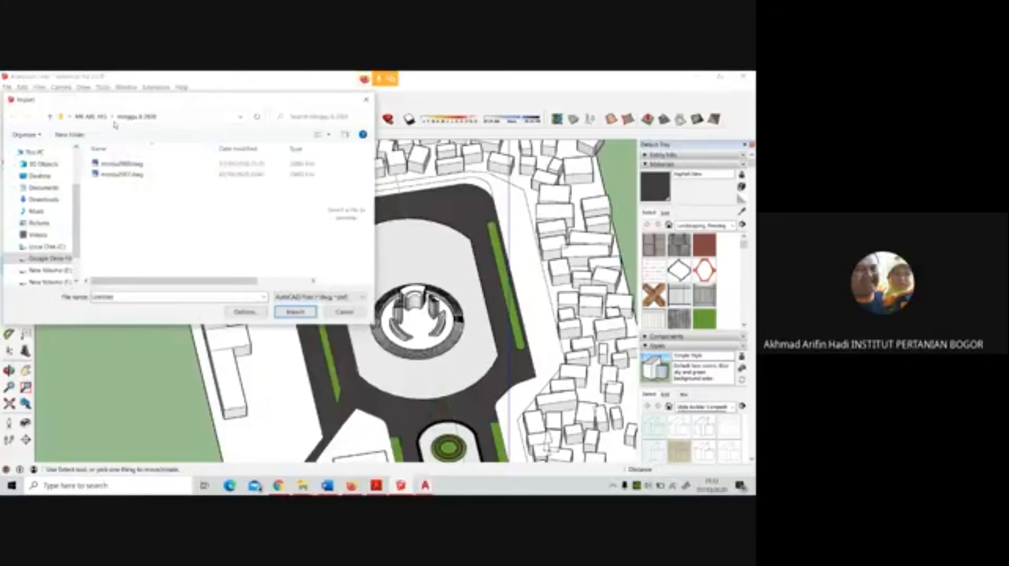
{"action": "left_click", "coordinate": [147, 166]}
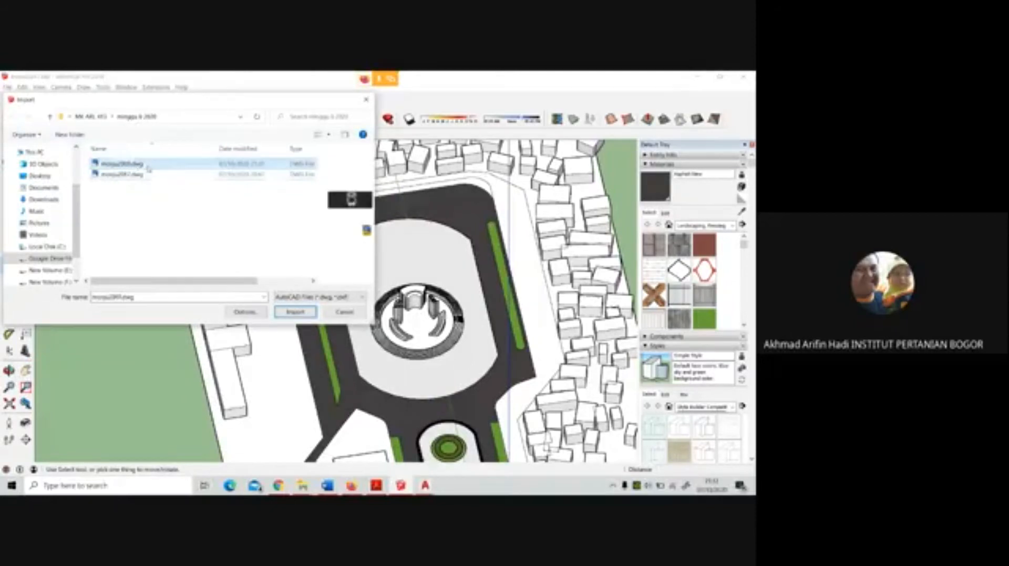
{"action": "left_click", "coordinate": [295, 313]}
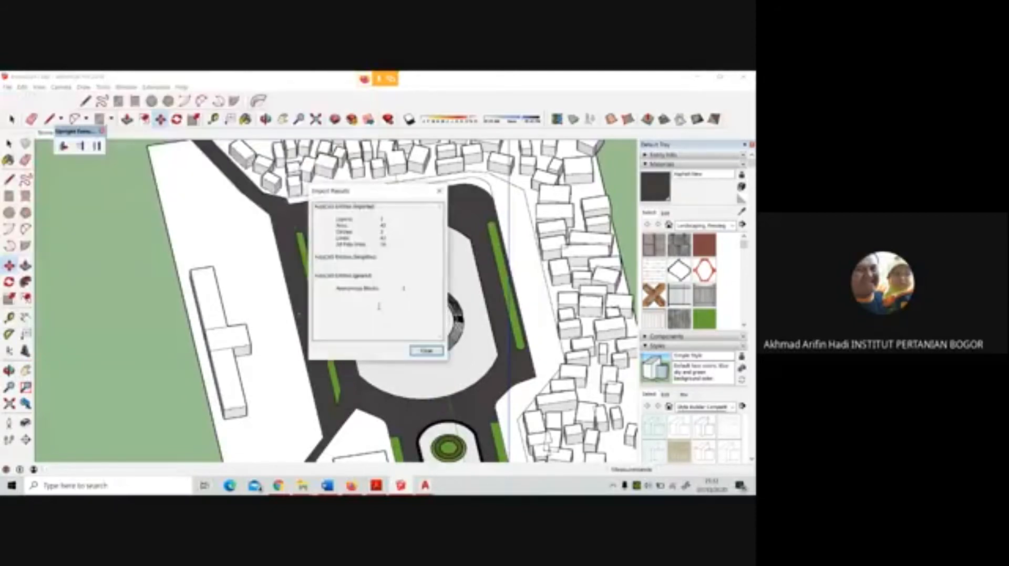
{"action": "left_click", "coordinate": [426, 350]}
Examine the full model extents and the central plaza area to locate the imported plaza drawing
{"action": "key", "text": "shift+z"}
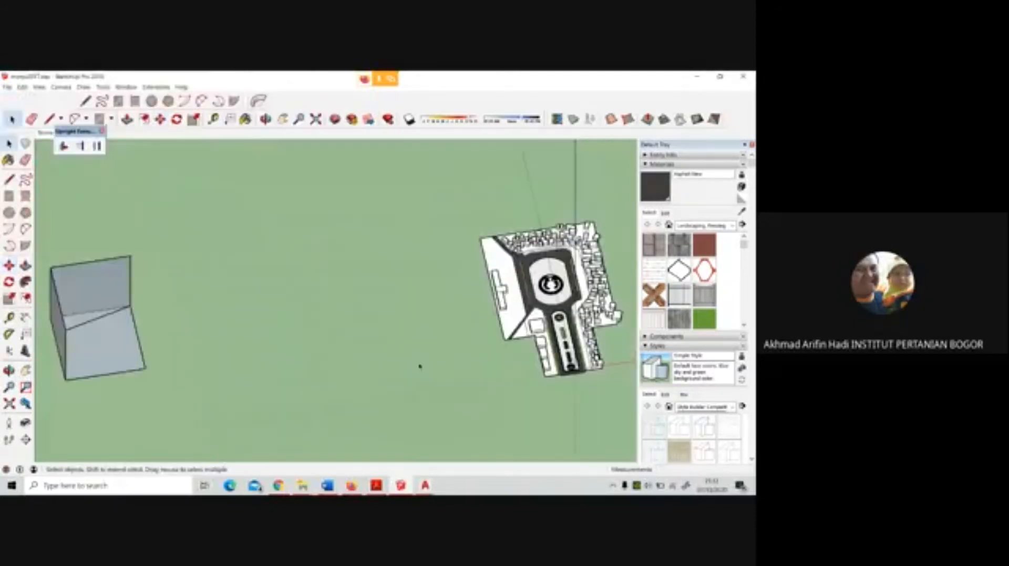
{"action": "middle_click_drag", "start_coordinate": [333, 316], "coordinate": [368, 300]}
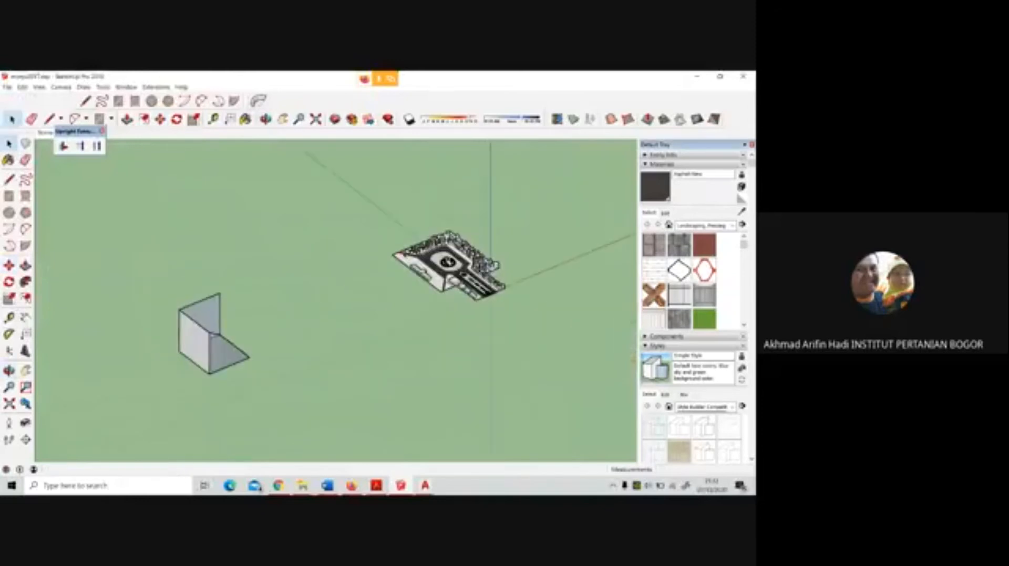
{"action": "scroll", "coordinate": [372, 305], "scroll_direction": "down", "scroll_amount": 4}
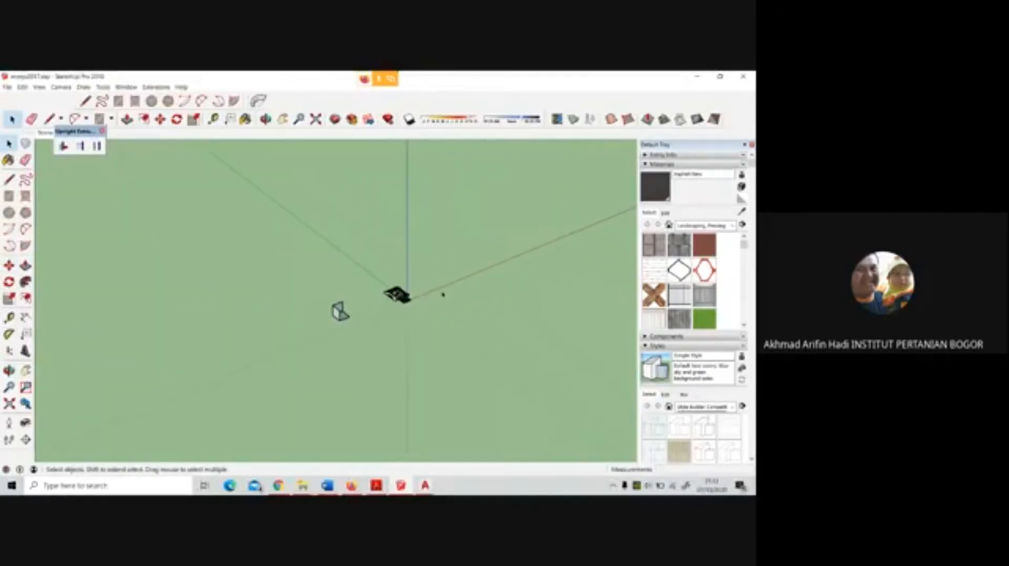
{"action": "scroll", "coordinate": [441, 295], "scroll_direction": "up", "scroll_amount": 4}
{"action": "scroll", "coordinate": [320, 300], "scroll_direction": "up", "scroll_amount": 6}
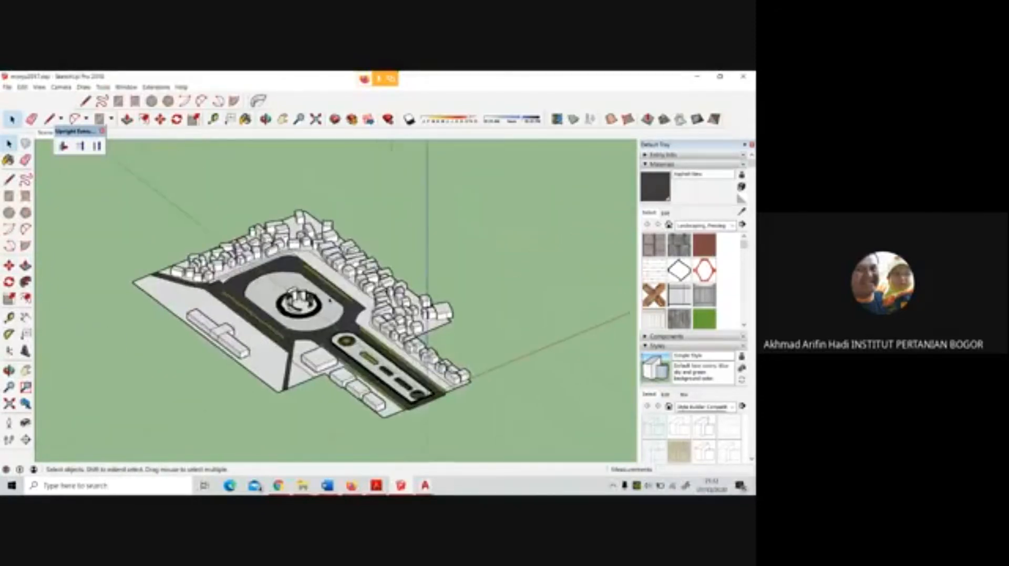
{"action": "scroll", "coordinate": [409, 246], "scroll_direction": "down", "scroll_amount": 8}
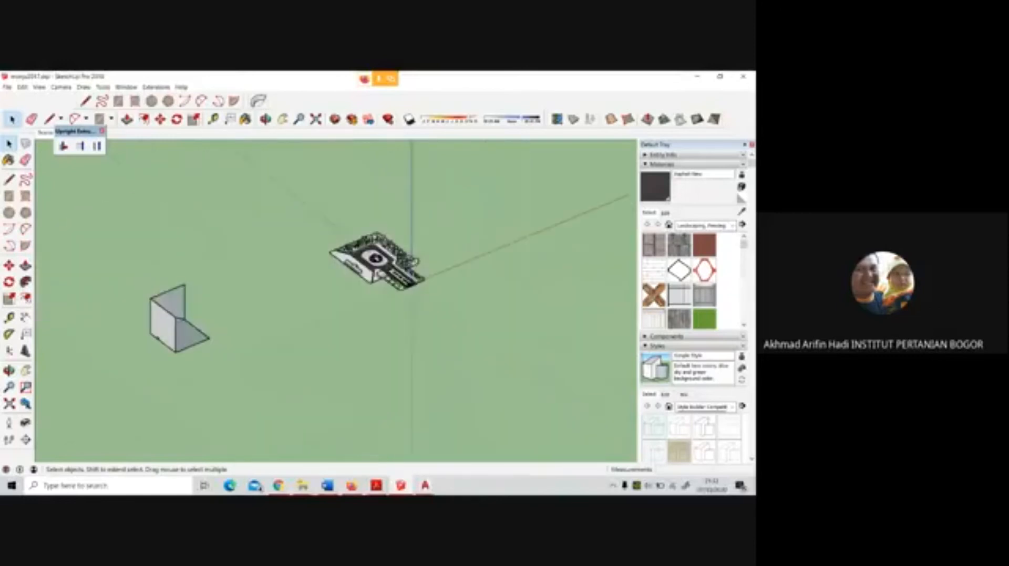
{"action": "middle_click_drag", "start_coordinate": [183, 329], "coordinate": [86, 342]}
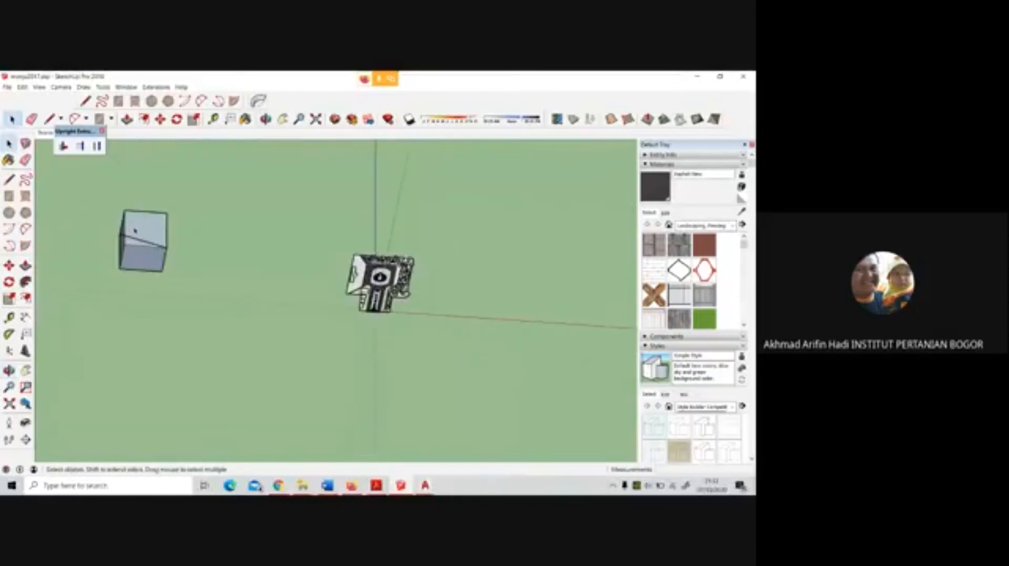
{"action": "scroll", "coordinate": [135, 234], "scroll_direction": "down", "scroll_amount": 5}
{"action": "middle_click_drag", "start_coordinate": [140, 253], "coordinate": [165, 289]}
{"action": "left_click_drag", "start_coordinate": [328, 212], "coordinate": [247, 324]}
{"action": "key", "text": "space"}
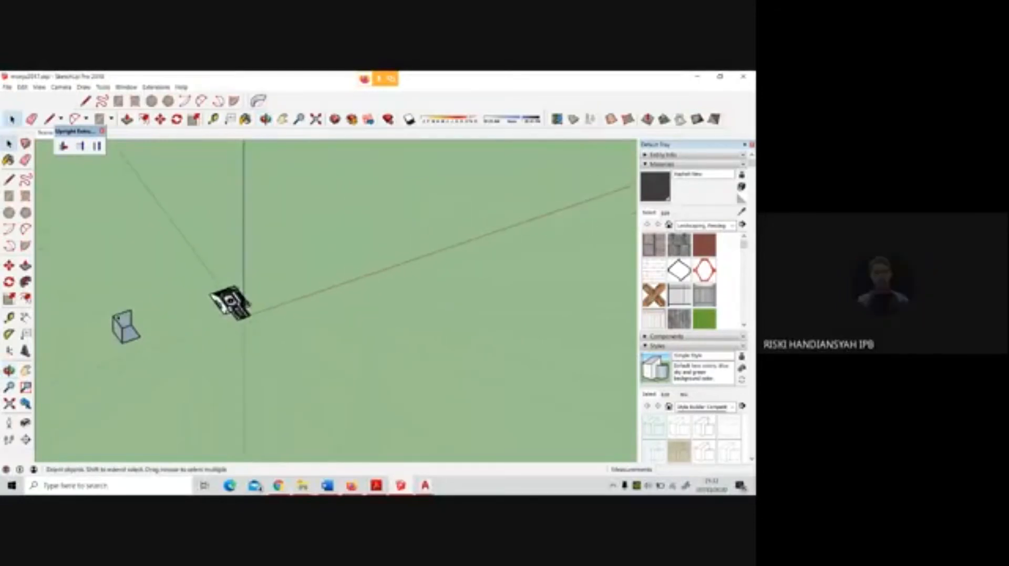
{"action": "scroll", "coordinate": [112, 360], "scroll_direction": "up", "scroll_amount": 3}
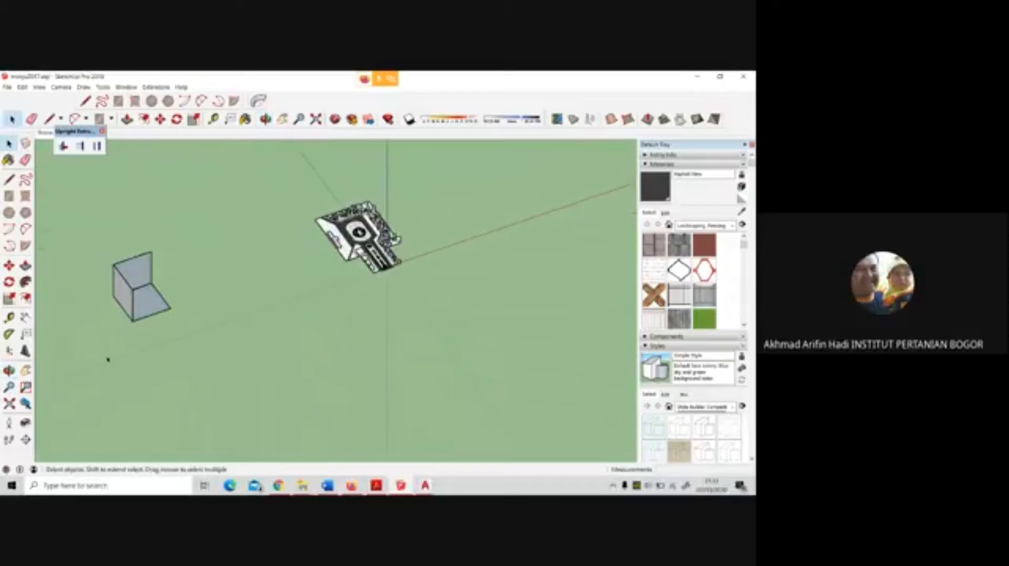
{"action": "scroll", "coordinate": [338, 331], "scroll_direction": "up", "scroll_amount": 6}
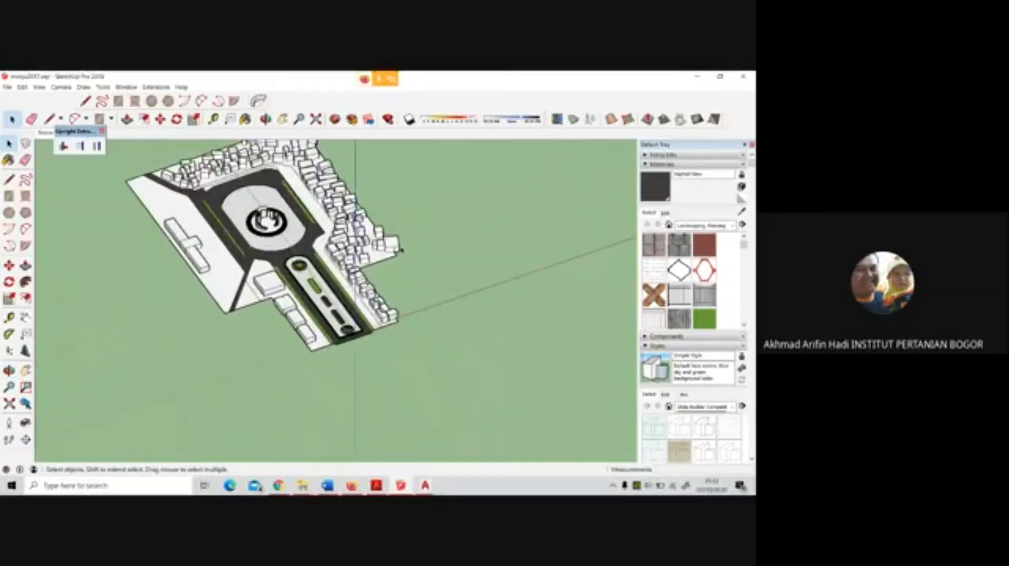
{"action": "middle_click_drag", "start_coordinate": [339, 332], "coordinate": [315, 313]}
{"action": "scroll", "coordinate": [315, 314], "scroll_direction": "down", "scroll_amount": 5}
{"action": "scroll", "coordinate": [316, 314], "scroll_direction": "down", "scroll_amount": 3}
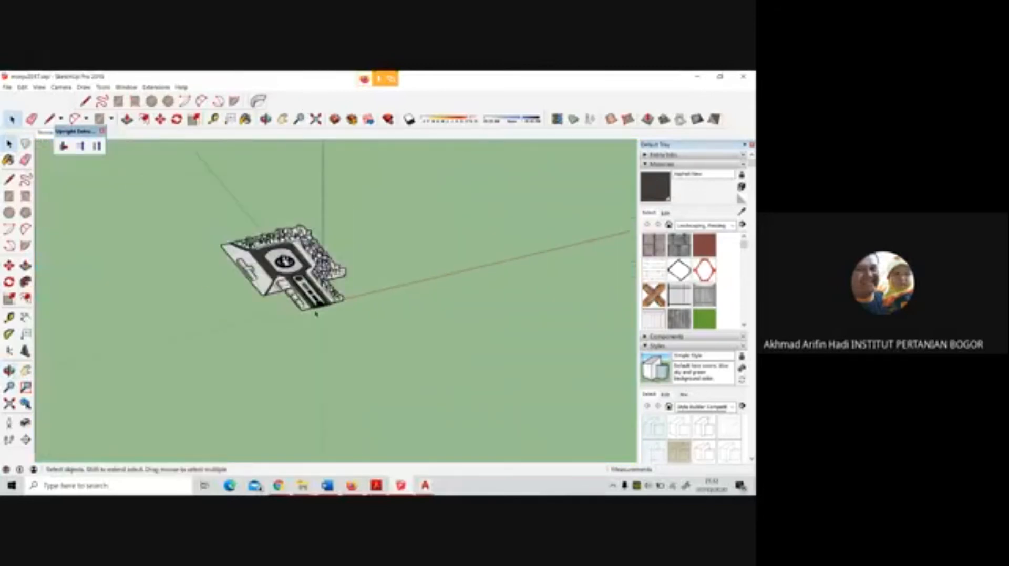
{"action": "scroll", "coordinate": [310, 262], "scroll_direction": "up", "scroll_amount": 10}
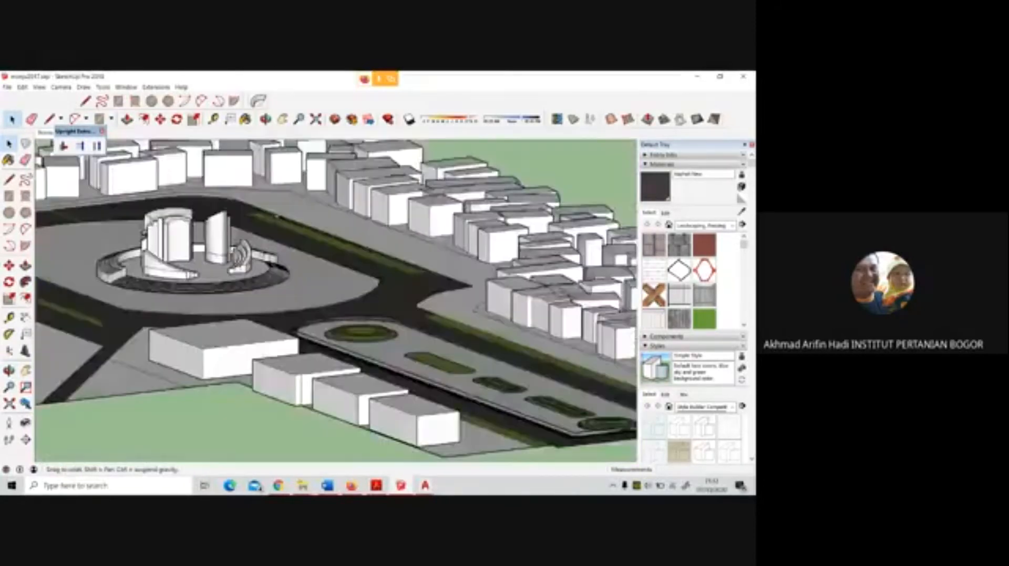
{"action": "middle_click_drag", "start_coordinate": [277, 216], "coordinate": [334, 296]}
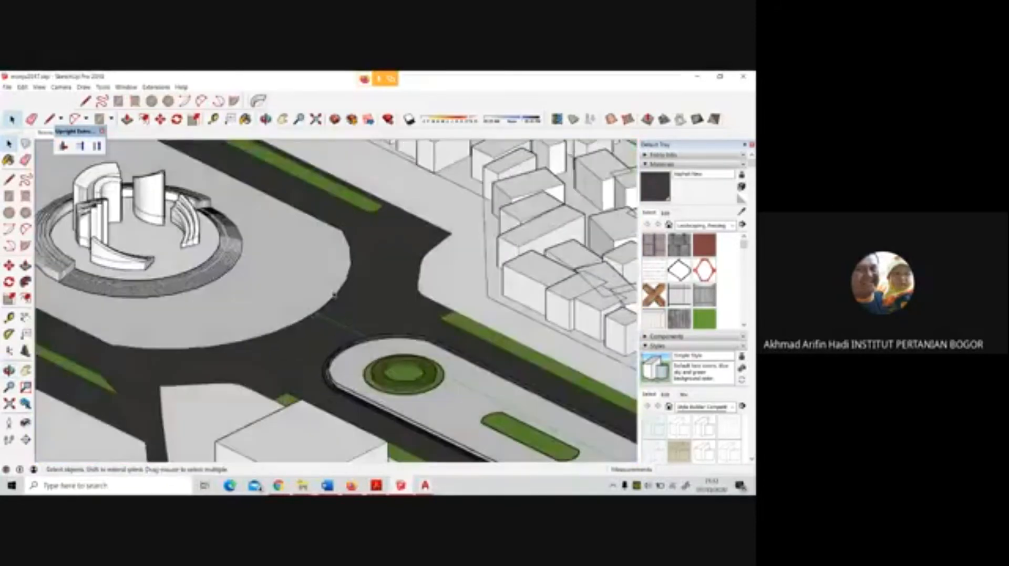
Import the plaza drawing again from the minggu 6 2020 folder, using the AutoCAD files (*.dwg, *.dxf) type
{"action": "scroll", "coordinate": [335, 296], "scroll_direction": "down", "scroll_amount": 1}
{"action": "scroll", "coordinate": [333, 295], "scroll_direction": "down", "scroll_amount": 10}
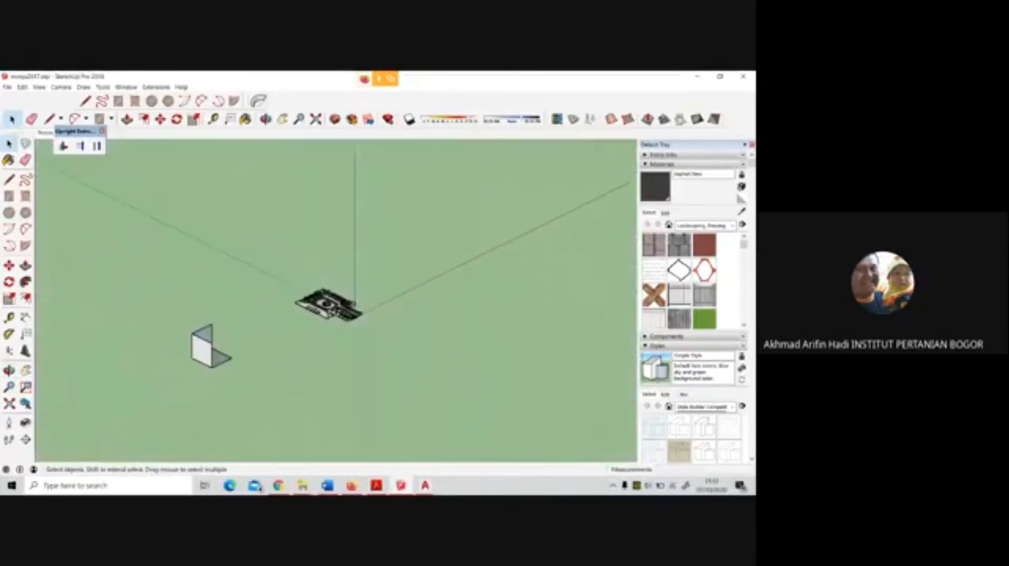
{"action": "scroll", "coordinate": [332, 315], "scroll_direction": "down", "scroll_amount": 8}
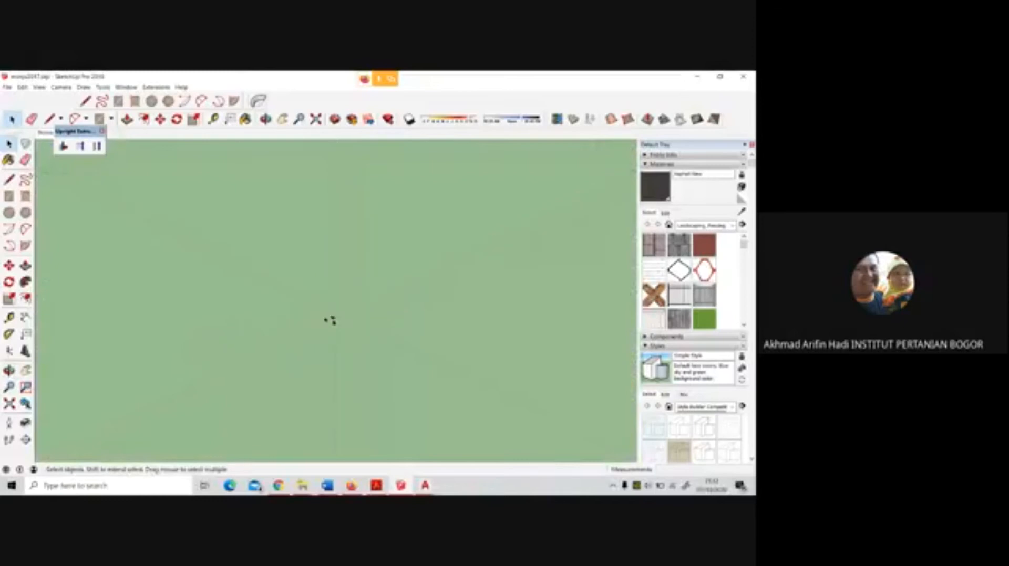
{"action": "scroll", "coordinate": [331, 319], "scroll_direction": "up", "scroll_amount": 8}
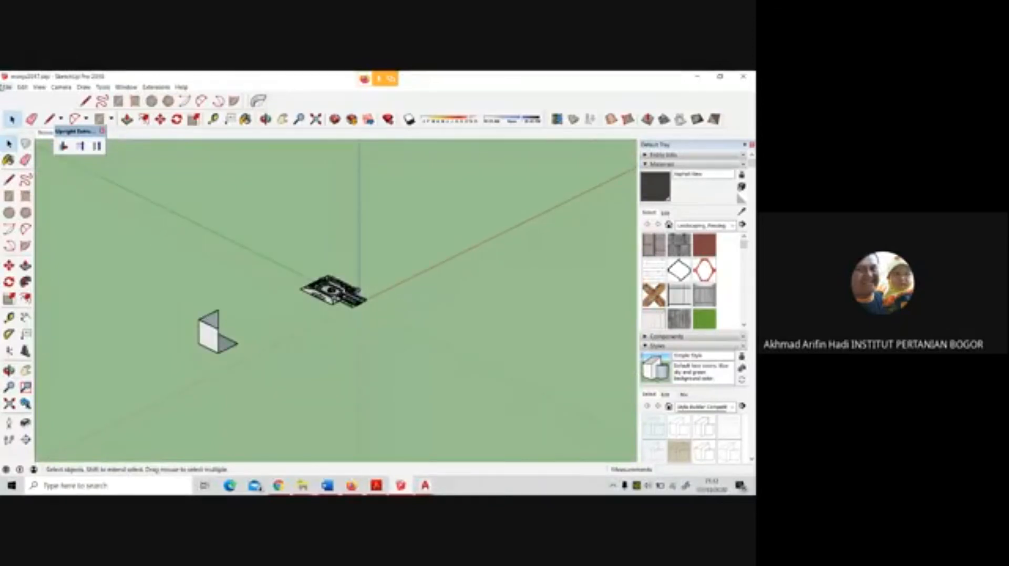
{"action": "left_click", "coordinate": [6, 87]}
{"action": "left_click", "coordinate": [32, 206]}
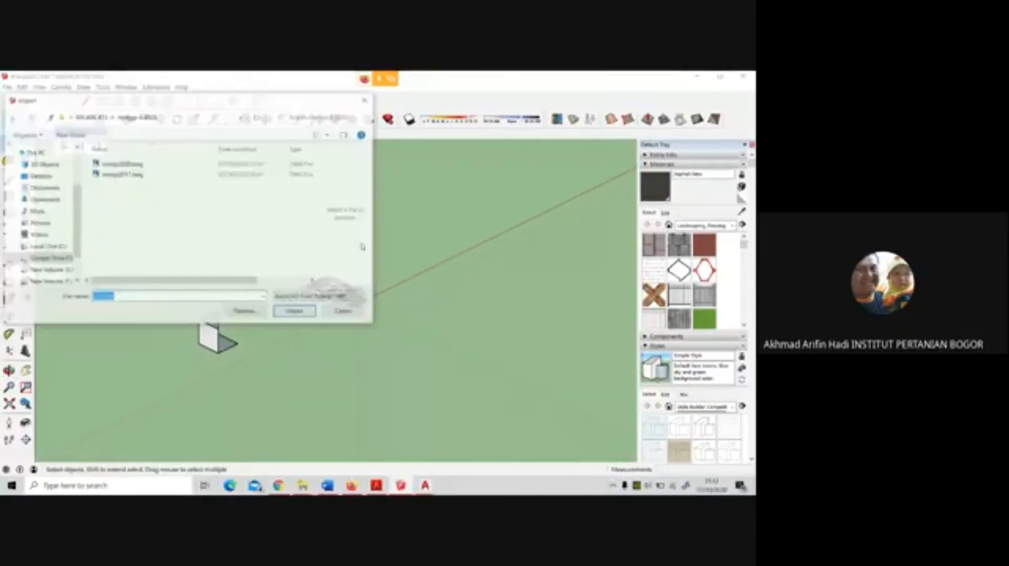
{"action": "left_click", "coordinate": [143, 164]}
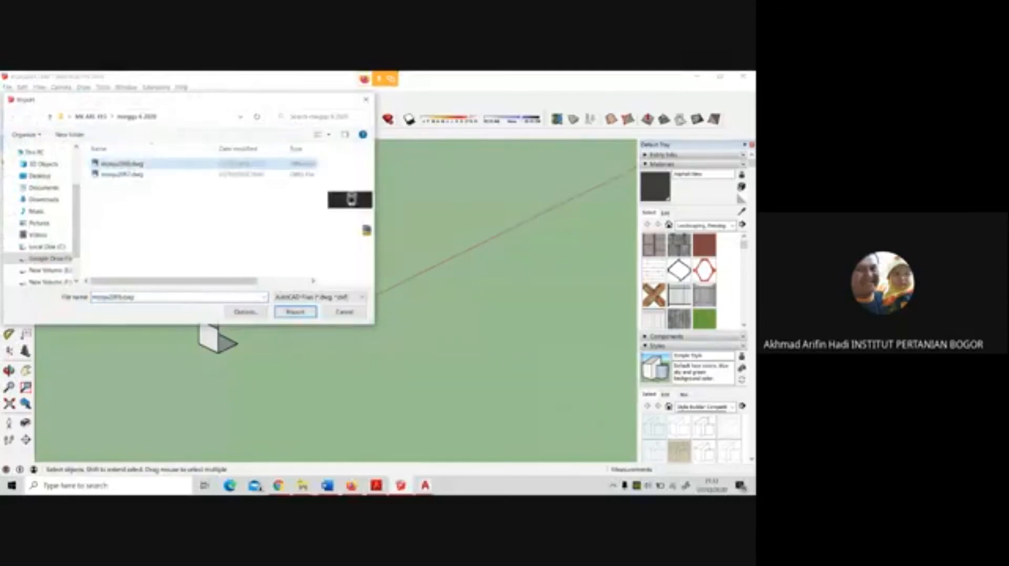
{"action": "left_click", "coordinate": [296, 312]}
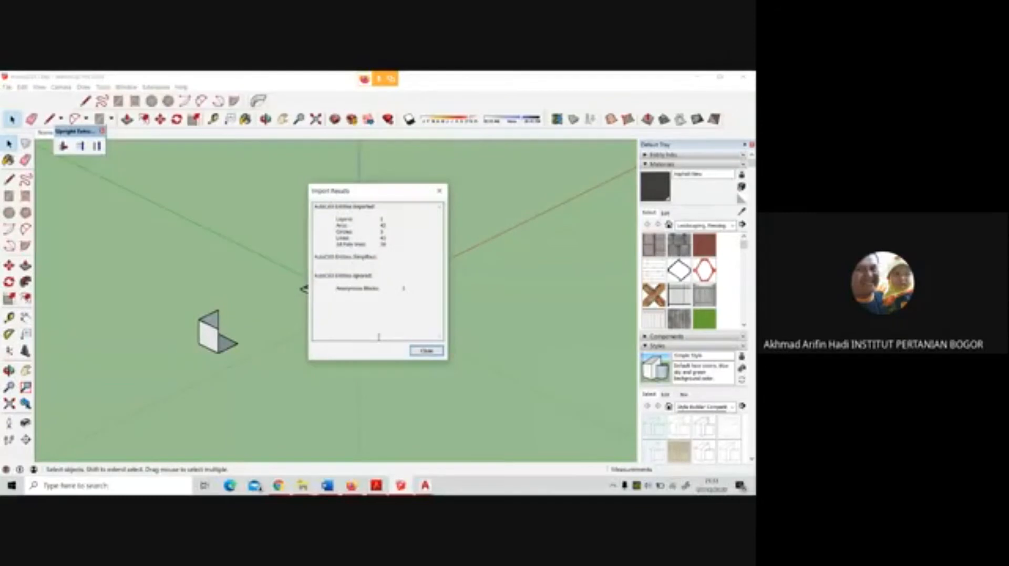
{"action": "left_click", "coordinate": [425, 351]}
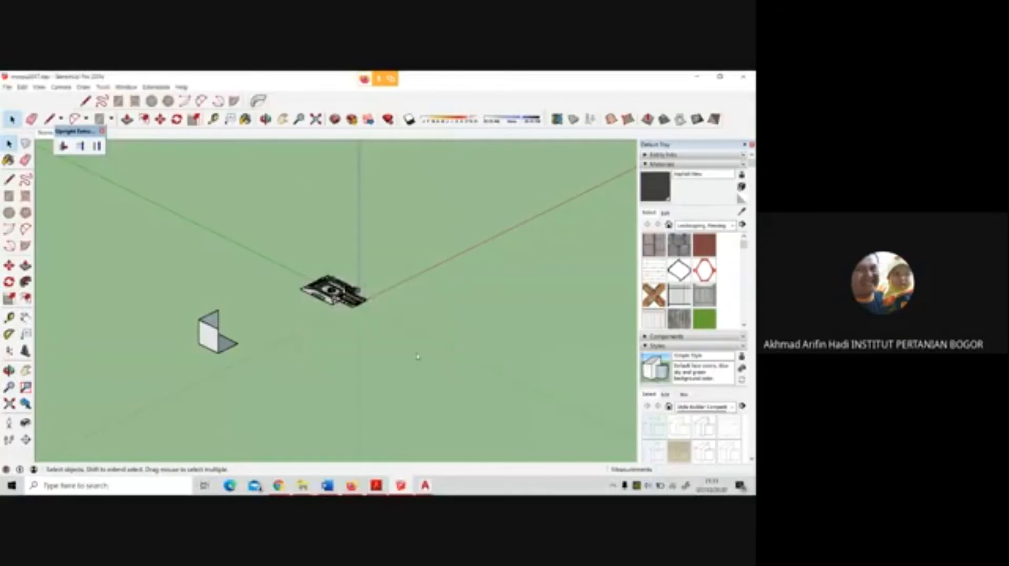
Examine the area around the axes origin to locate the tiny imported plaza drawing and select it
{"action": "key", "text": "shift+z"}
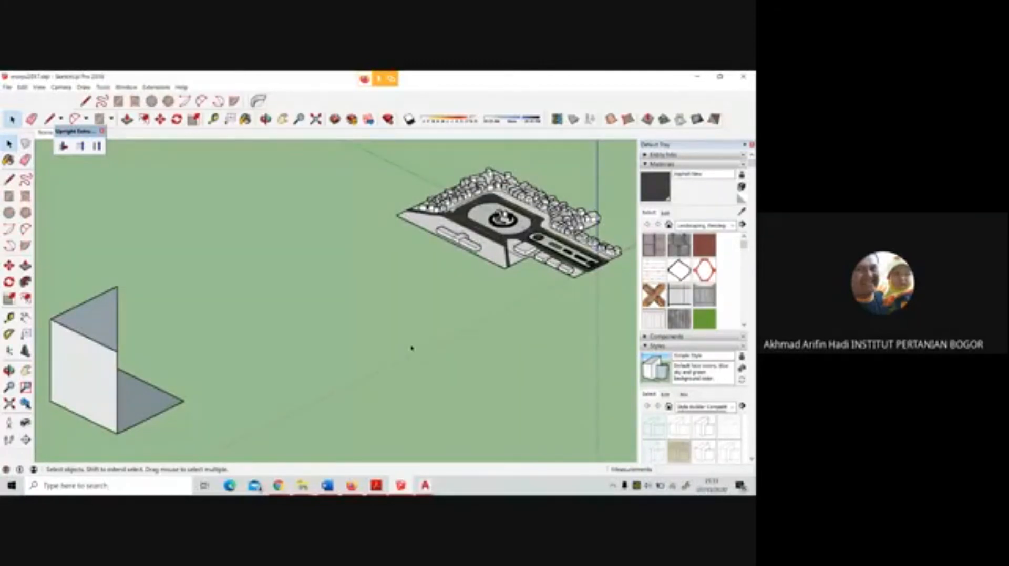
{"action": "scroll", "coordinate": [622, 265], "scroll_direction": "up", "scroll_amount": 5}
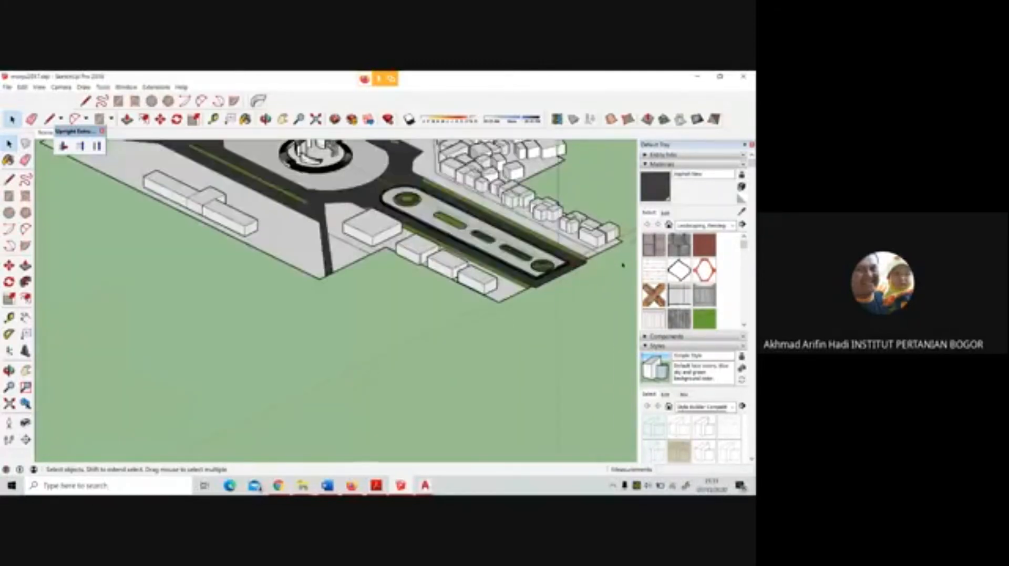
{"action": "scroll", "coordinate": [603, 251], "scroll_direction": "up", "scroll_amount": 4}
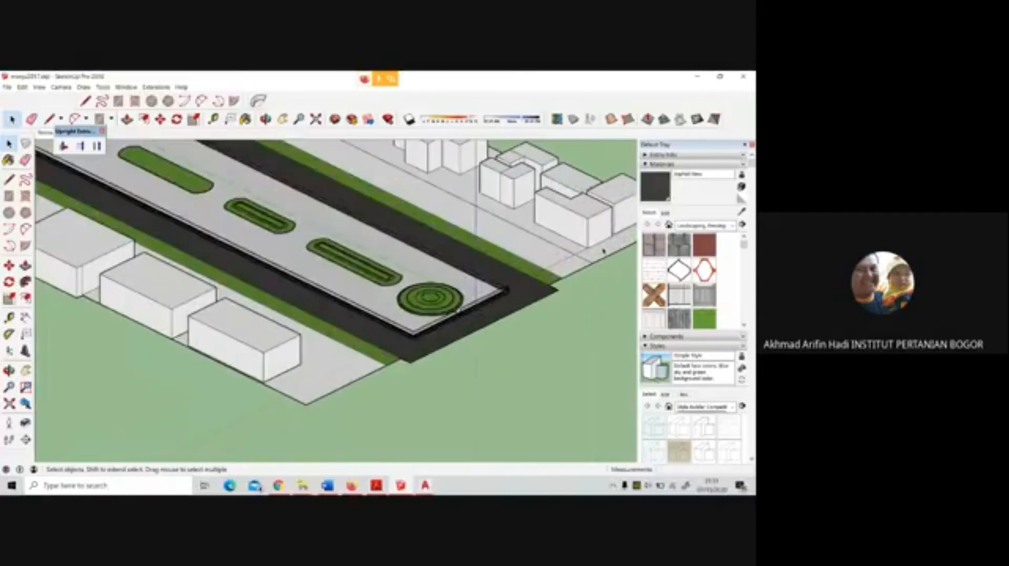
{"action": "scroll", "coordinate": [603, 251], "scroll_direction": "up", "scroll_amount": 2}
{"action": "scroll", "coordinate": [475, 318], "scroll_direction": "up", "scroll_amount": 3}
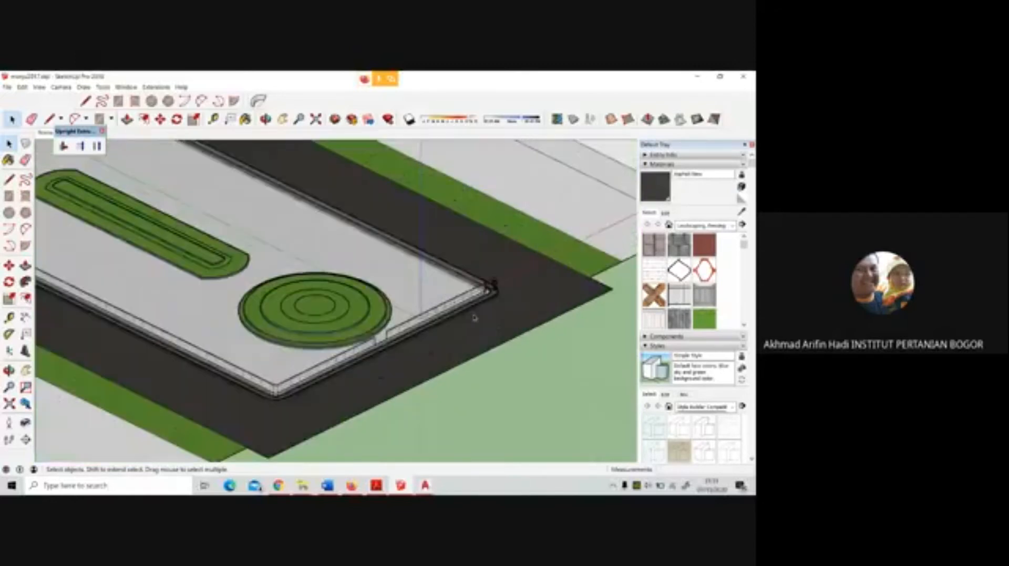
{"action": "scroll", "coordinate": [474, 317], "scroll_direction": "up", "scroll_amount": 6}
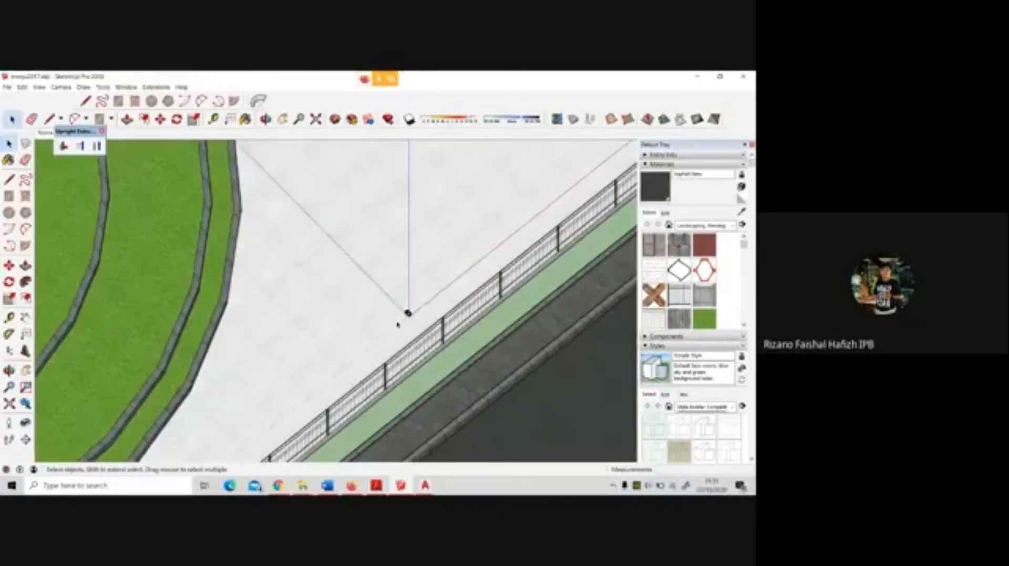
{"action": "scroll", "coordinate": [397, 324], "scroll_direction": "up", "scroll_amount": 5}
{"action": "left_click", "coordinate": [416, 309]}
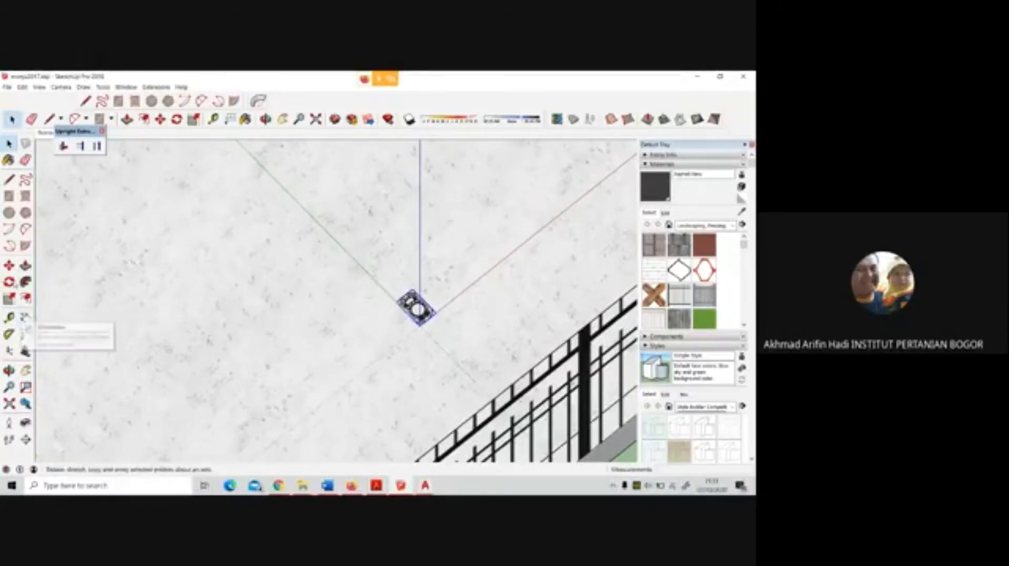
{"action": "left_click", "coordinate": [9, 266]}
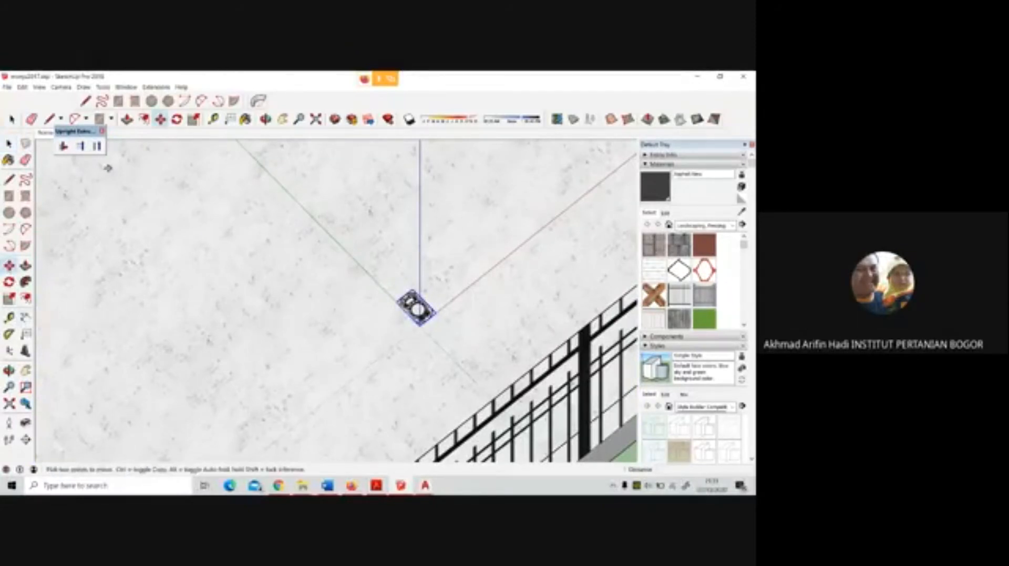
{"action": "key", "text": "space"}
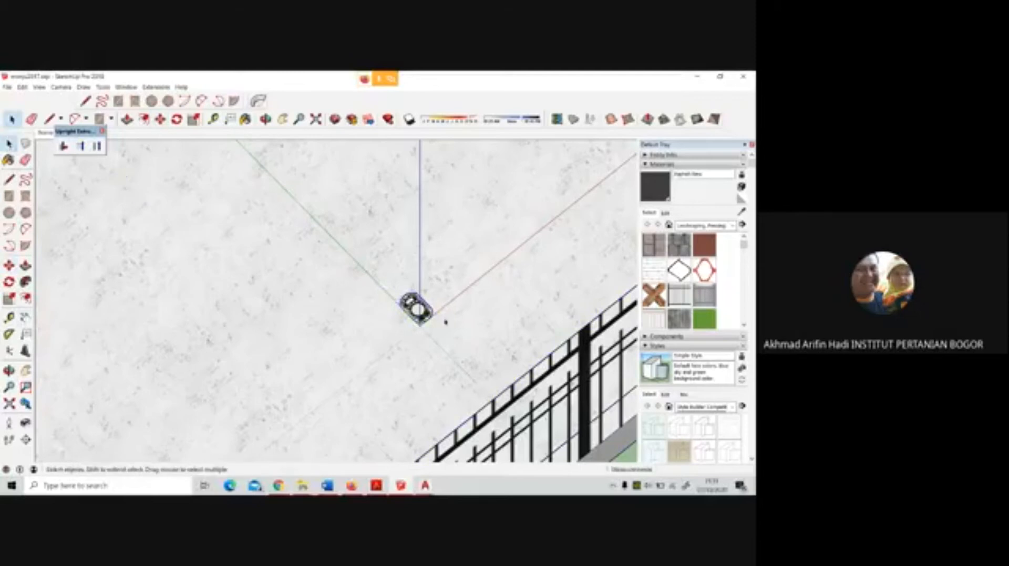
Select the imported plaza drawing at the origin and scale it uniformly by a factor of 1000
{"action": "left_click", "coordinate": [421, 310]}
{"action": "left_click", "coordinate": [447, 337]}
{"action": "left_click", "coordinate": [417, 307]}
{"action": "key", "text": "s"}
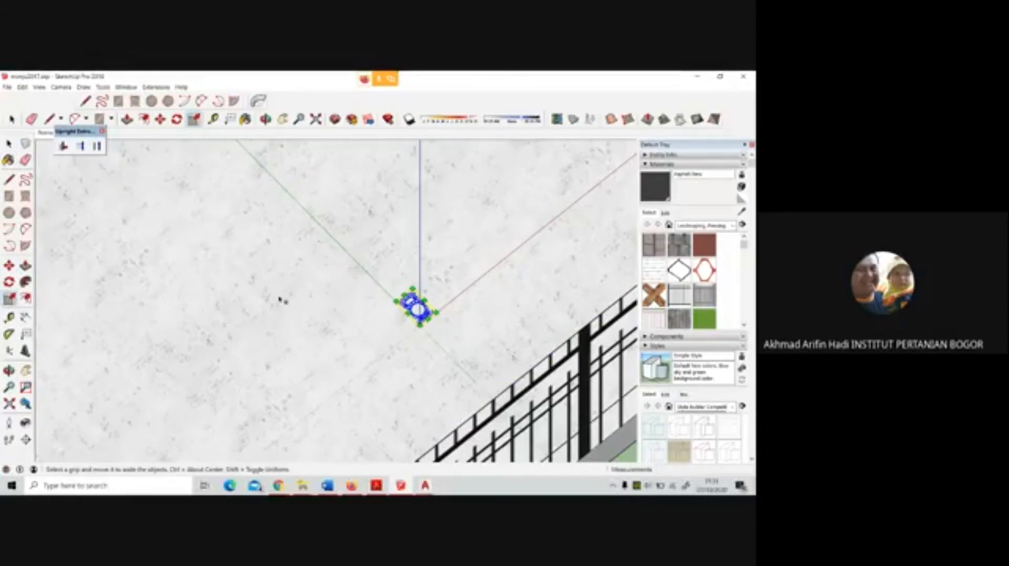
{"action": "left_click_drag", "start_coordinate": [412, 290], "coordinate": [395, 198]}
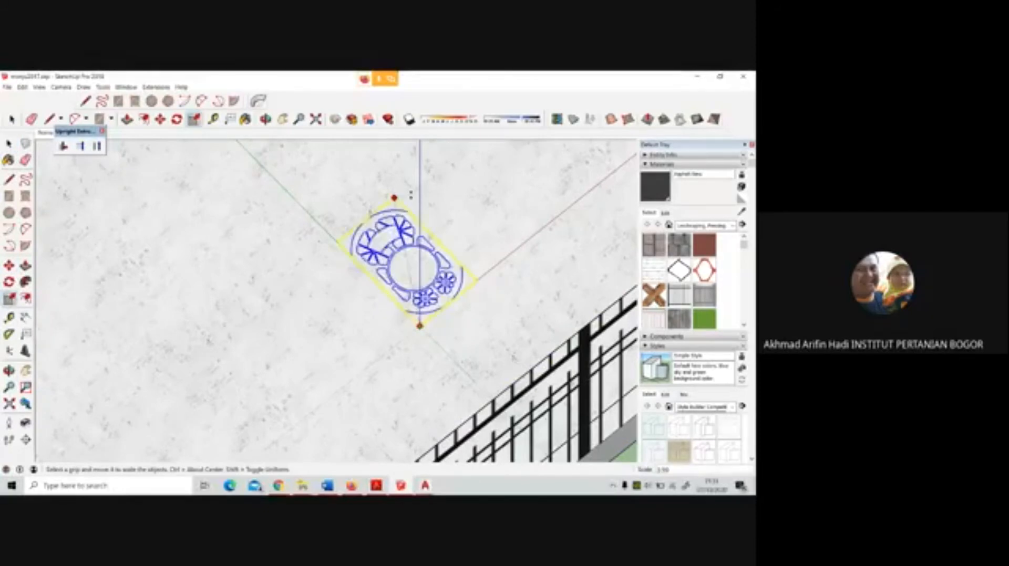
{"action": "key", "text": "Return"}
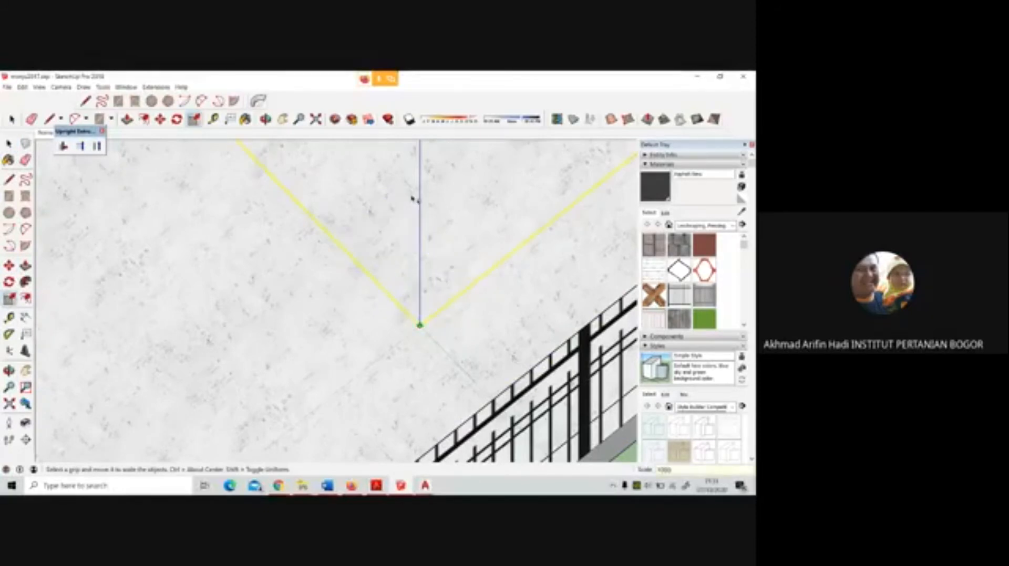
{"action": "scroll", "coordinate": [451, 318], "scroll_direction": "down", "scroll_amount": 10}
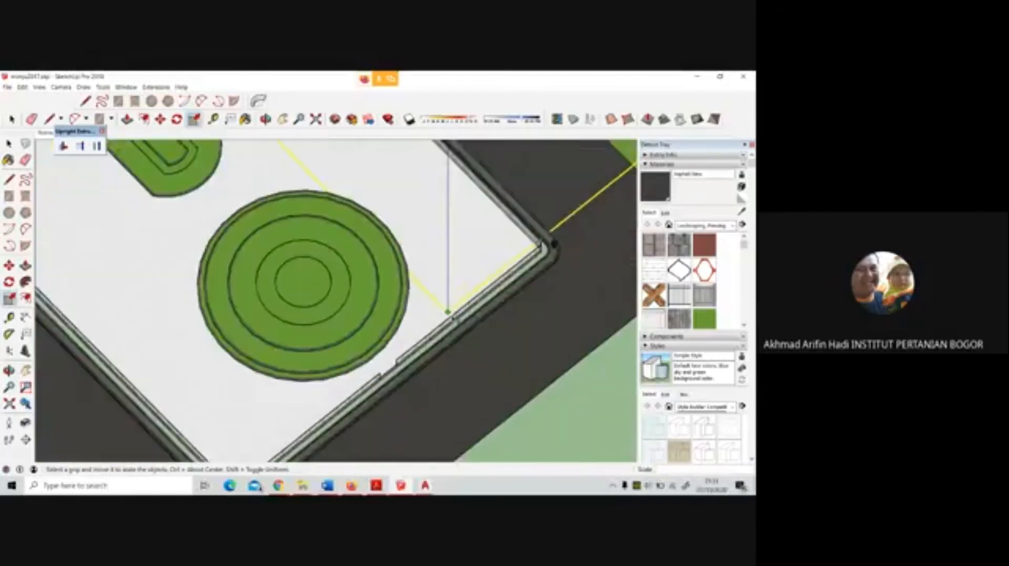
{"action": "scroll", "coordinate": [450, 321], "scroll_direction": "down", "scroll_amount": 5}
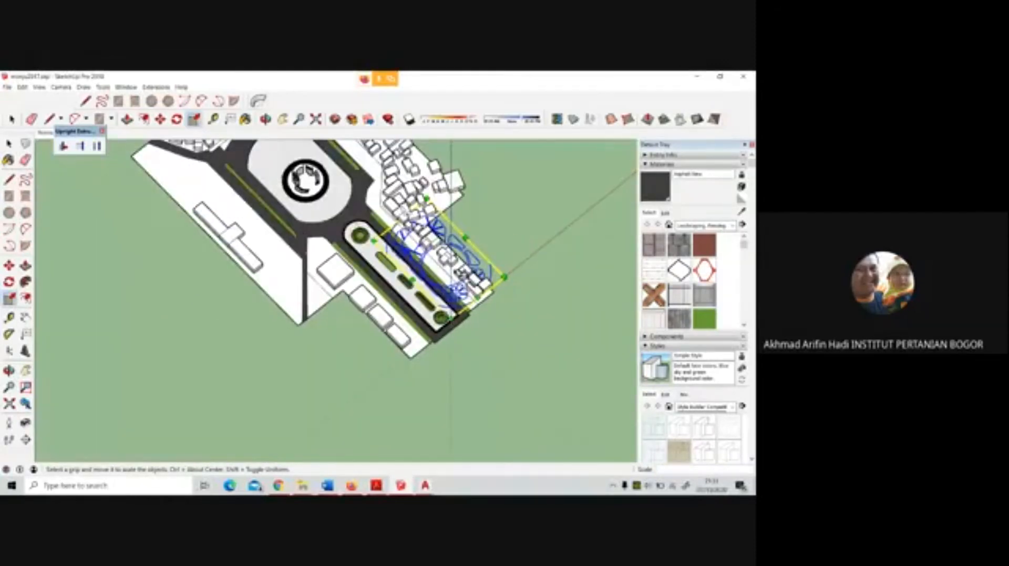
Move the scaled plaza drawing from beside the long median onto the oval plaza, fitting it around the monument
{"action": "scroll", "coordinate": [458, 274], "scroll_direction": "up", "scroll_amount": 2}
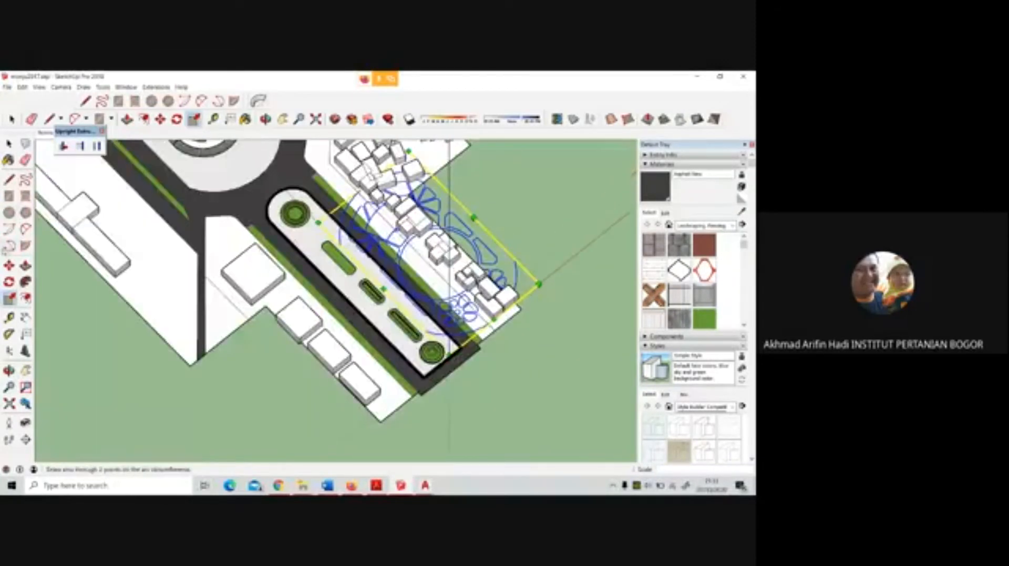
{"action": "key", "text": "m"}
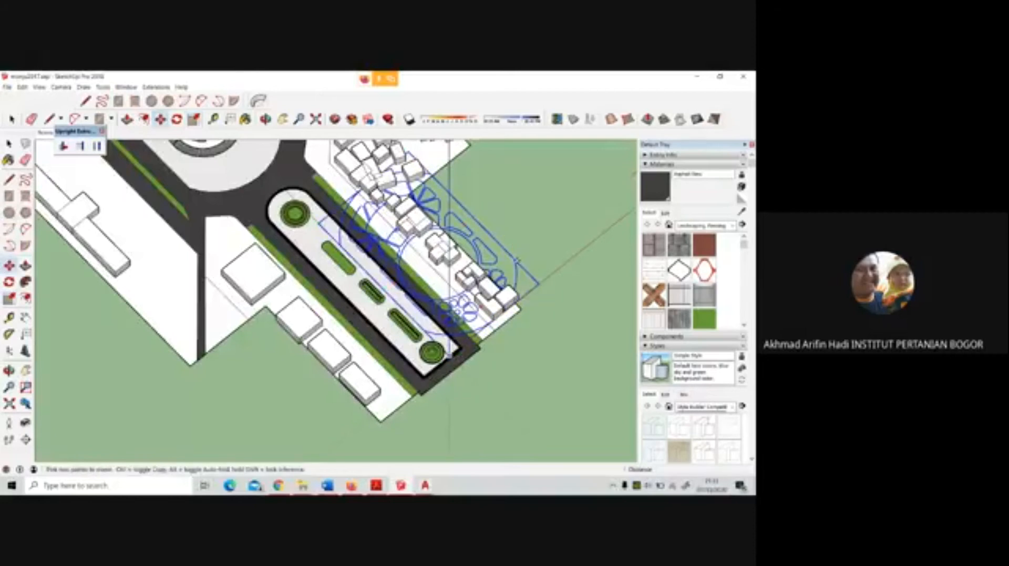
{"action": "left_click", "coordinate": [517, 260]}
{"action": "scroll", "coordinate": [511, 338], "scroll_direction": "down", "scroll_amount": 3}
{"action": "left_click", "coordinate": [372, 207]}
{"action": "scroll", "coordinate": [372, 206], "scroll_direction": "up", "scroll_amount": 4}
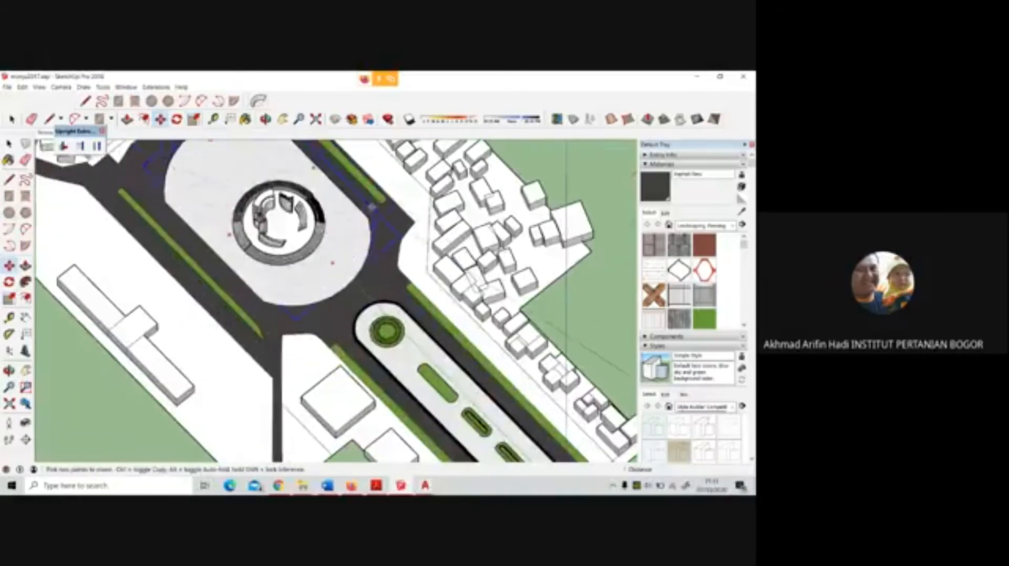
{"action": "scroll", "coordinate": [372, 206], "scroll_direction": "up", "scroll_amount": 2}
{"action": "middle_click_drag", "start_coordinate": [446, 215], "coordinate": [364, 331]}
{"action": "scroll", "coordinate": [365, 331], "scroll_direction": "down", "scroll_amount": 4}
{"action": "scroll", "coordinate": [355, 171], "scroll_direction": "up", "scroll_amount": 4}
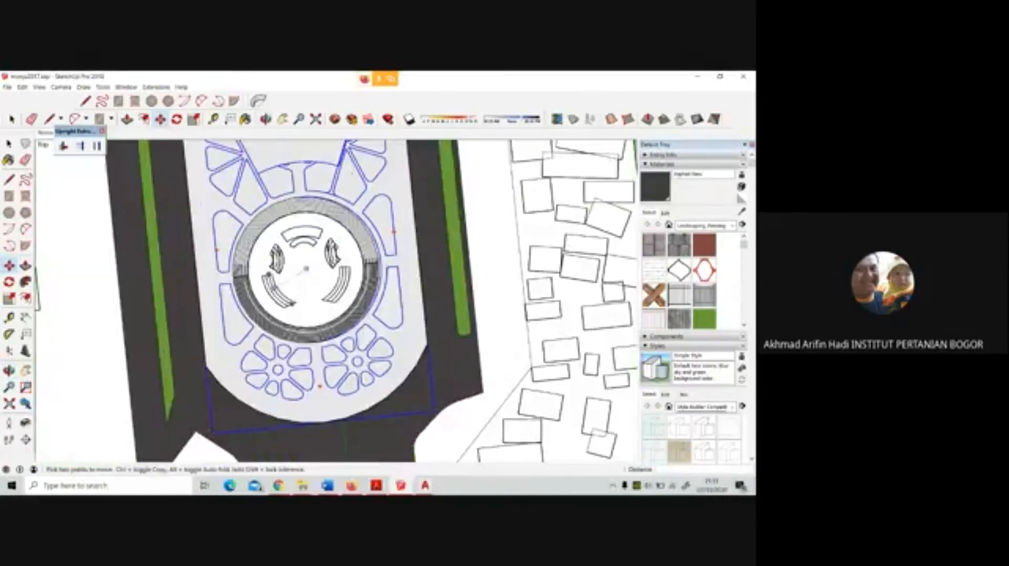
{"action": "scroll", "coordinate": [271, 290], "scroll_direction": "up", "scroll_amount": 3}
{"action": "scroll", "coordinate": [333, 296], "scroll_direction": "down", "scroll_amount": 2}
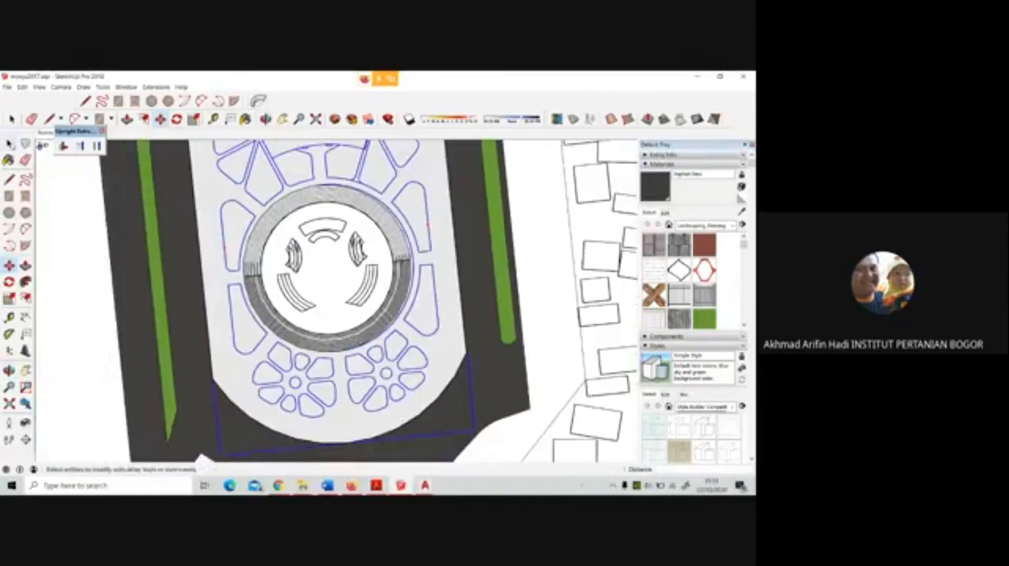
Select the monument group and move it so its stepped ring lines up with the inner circle of the plaza drawing
{"action": "left_click", "coordinate": [9, 145]}
{"action": "left_click", "coordinate": [402, 270]}
{"action": "scroll", "coordinate": [423, 269], "scroll_direction": "up", "scroll_amount": 5}
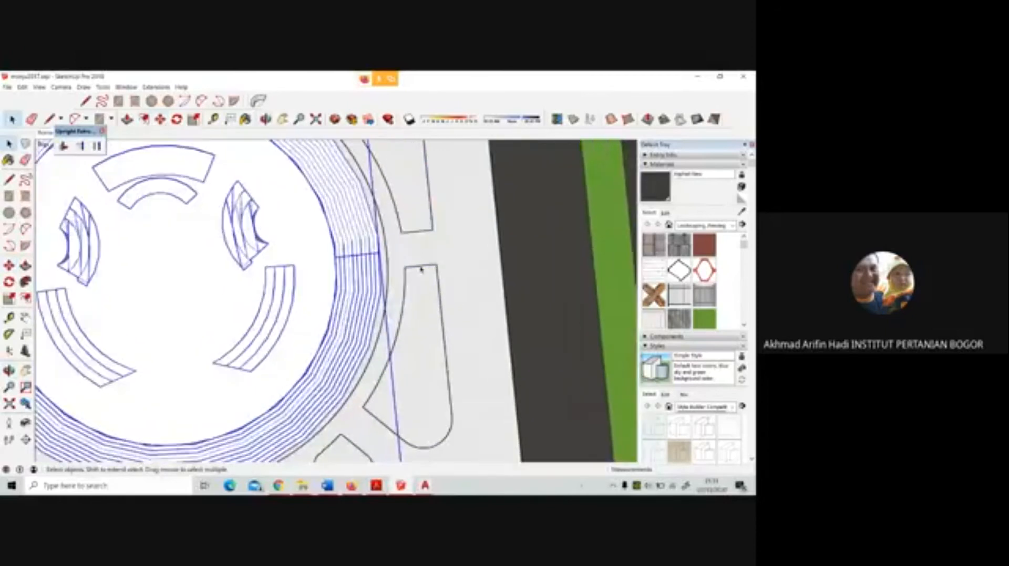
{"action": "middle_click_drag", "start_coordinate": [421, 270], "coordinate": [231, 178]}
{"action": "scroll", "coordinate": [441, 302], "scroll_direction": "up", "scroll_amount": 3}
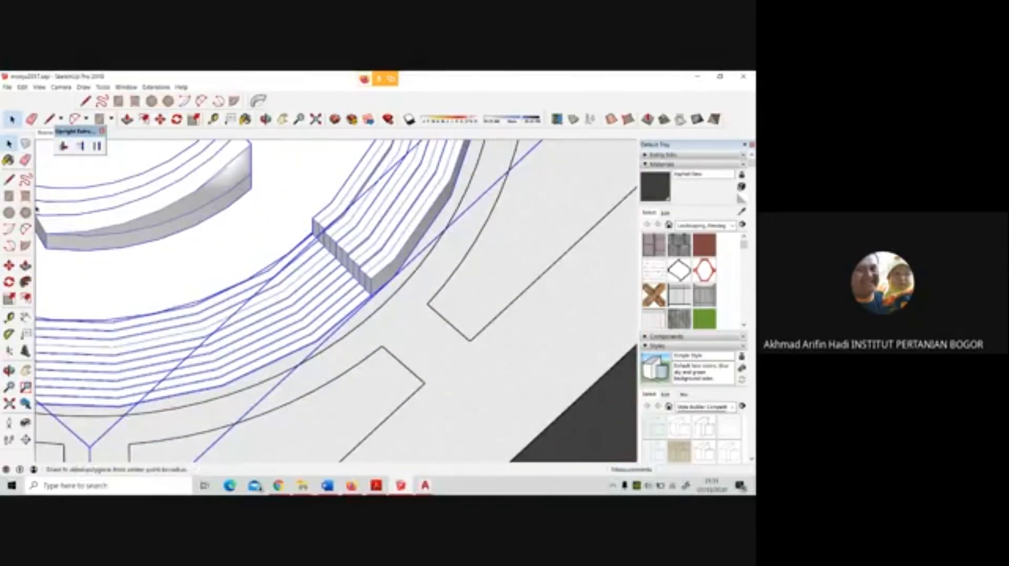
{"action": "left_click", "coordinate": [9, 265]}
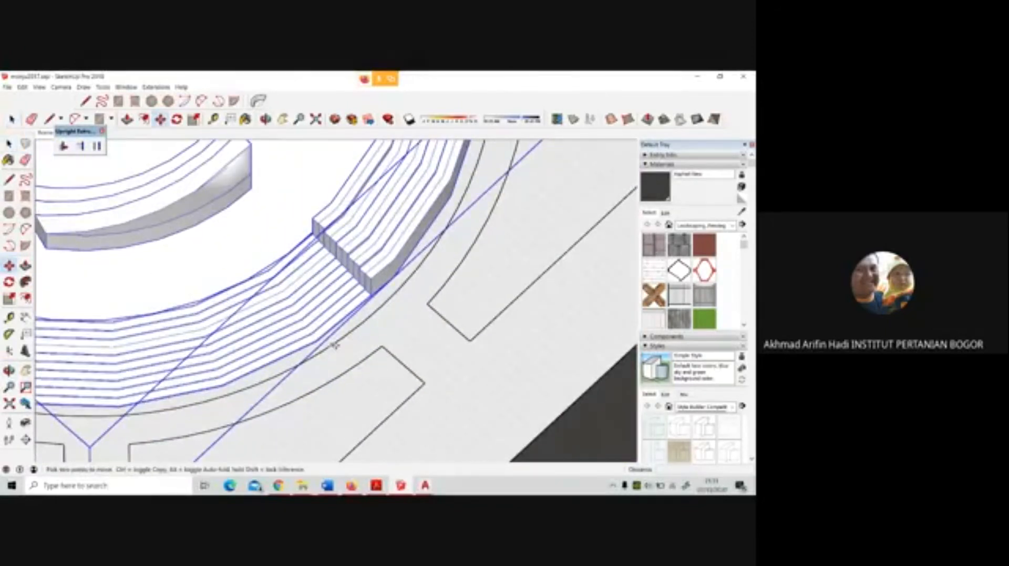
{"action": "scroll", "coordinate": [334, 345], "scroll_direction": "up", "scroll_amount": 5}
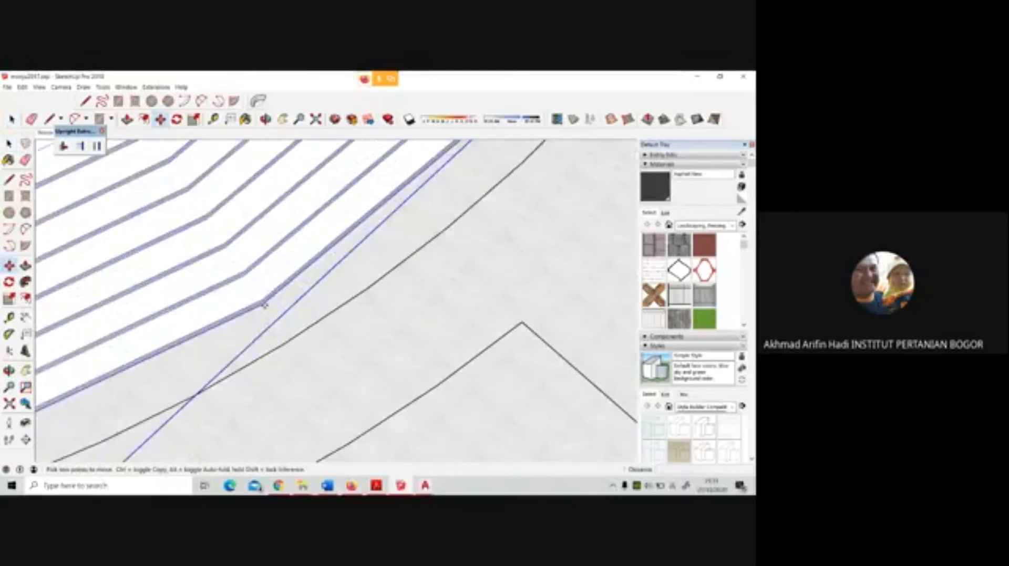
{"action": "left_click", "coordinate": [262, 307]}
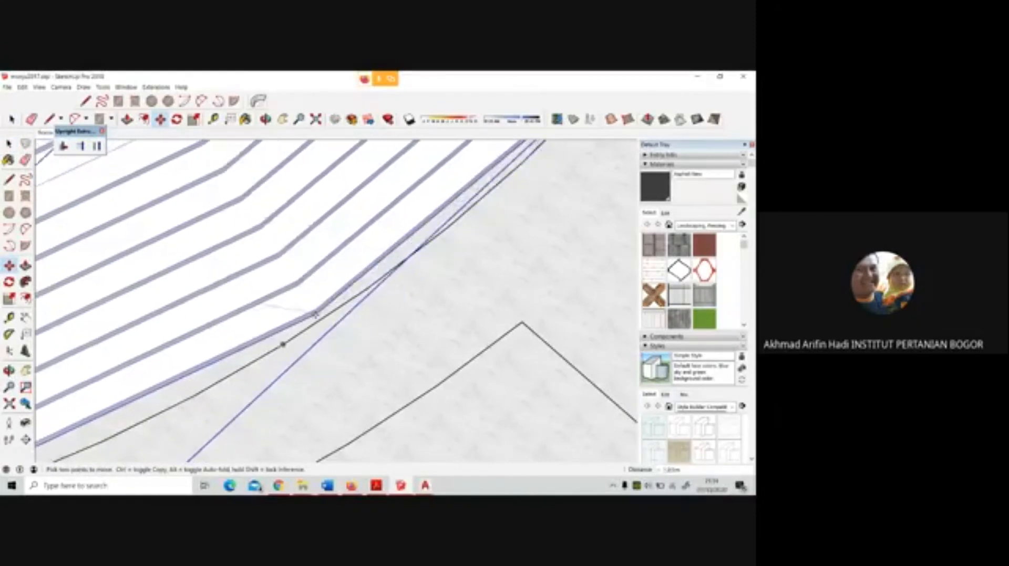
{"action": "scroll", "coordinate": [282, 344], "scroll_direction": "down", "scroll_amount": 6}
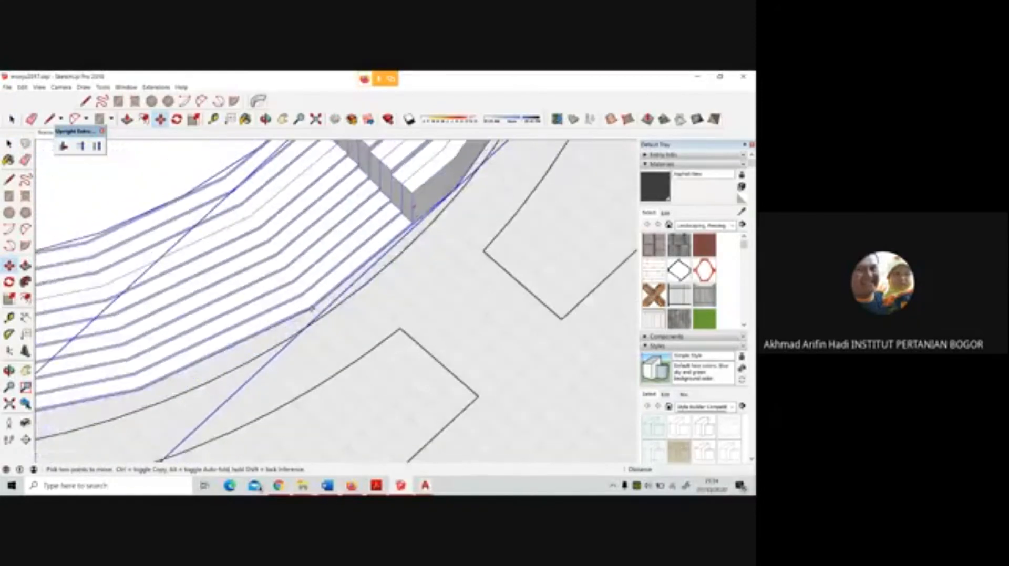
{"action": "scroll", "coordinate": [314, 312], "scroll_direction": "down", "scroll_amount": 2}
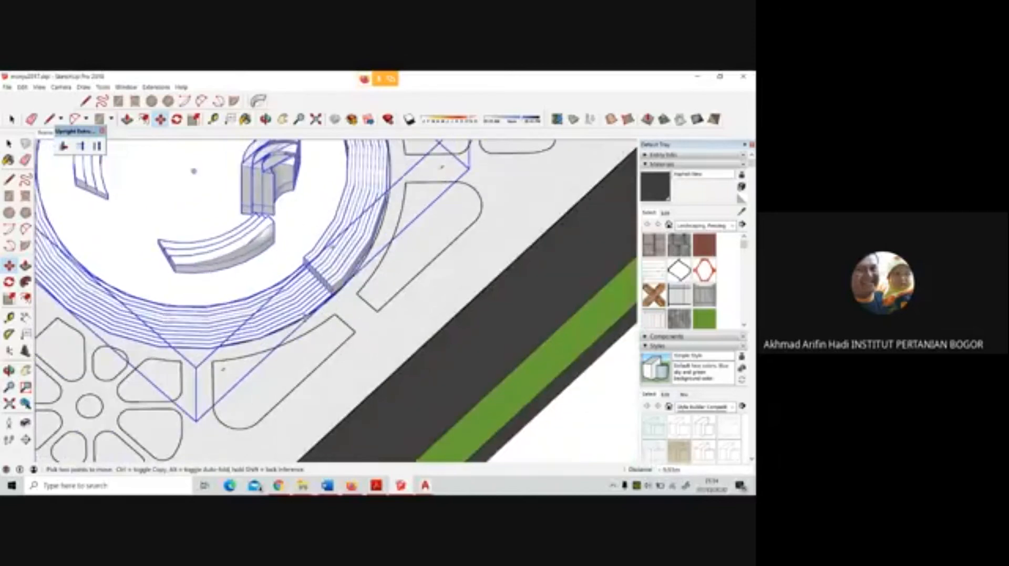
{"action": "scroll", "coordinate": [386, 317], "scroll_direction": "down", "scroll_amount": 3}
{"action": "middle_click_drag", "start_coordinate": [421, 309], "coordinate": [493, 270]}
{"action": "scroll", "coordinate": [369, 274], "scroll_direction": "down", "scroll_amount": 3}
{"action": "key", "text": "space"}
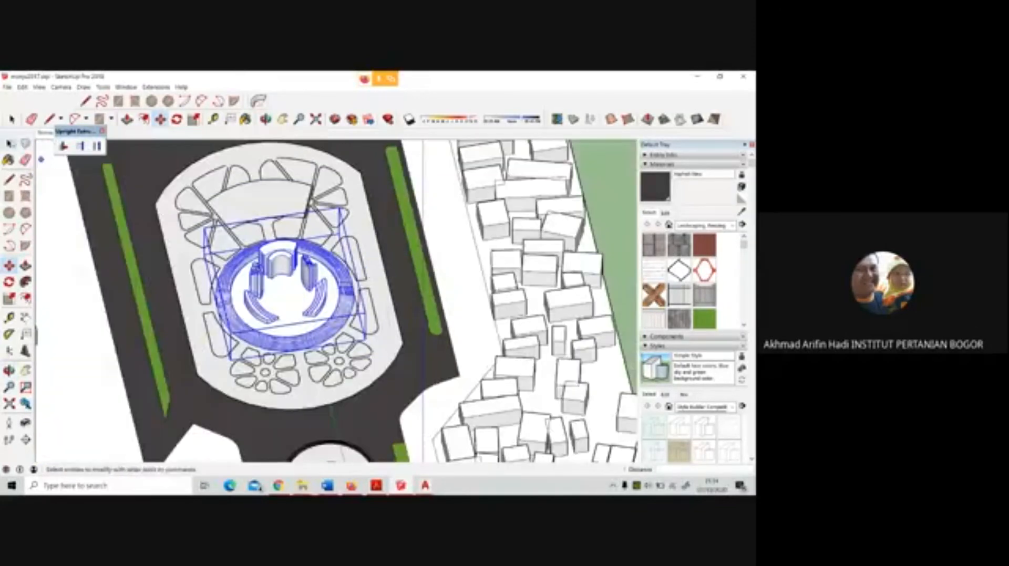
Select the imported plaza drawing and move it straight up so it floats well above the oval plaza
{"action": "left_click", "coordinate": [384, 218]}
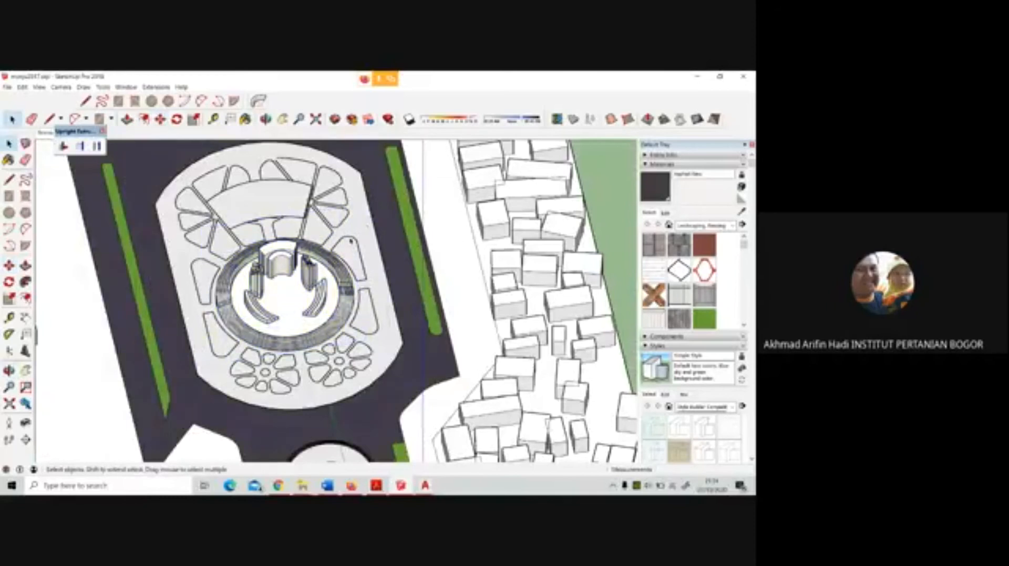
{"action": "left_click", "coordinate": [350, 242]}
{"action": "scroll", "coordinate": [352, 241], "scroll_direction": "down", "scroll_amount": 4}
{"action": "middle_click_drag", "start_coordinate": [363, 285], "coordinate": [450, 152]}
{"action": "key", "text": "m"}
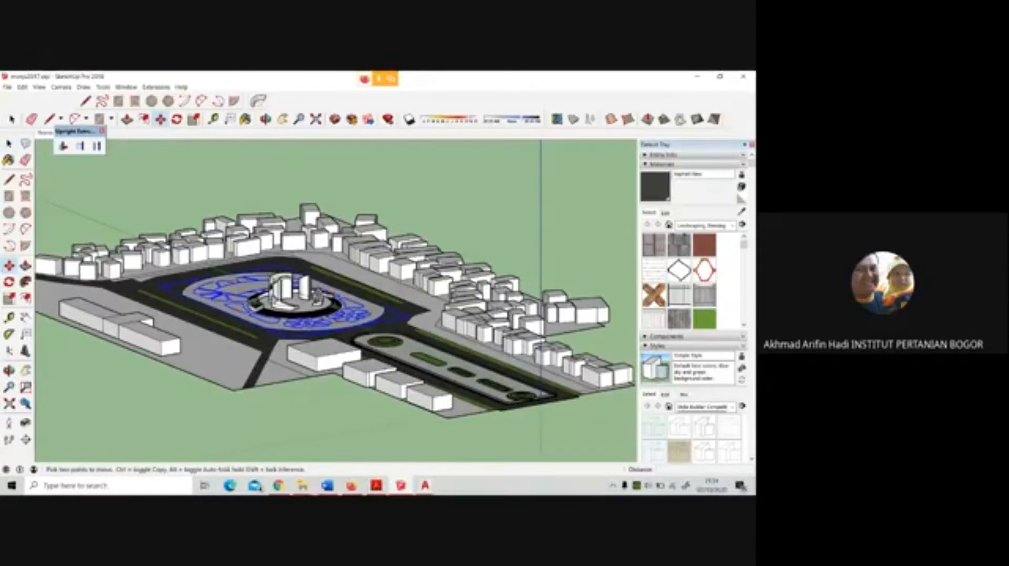
{"action": "left_click", "coordinate": [310, 324]}
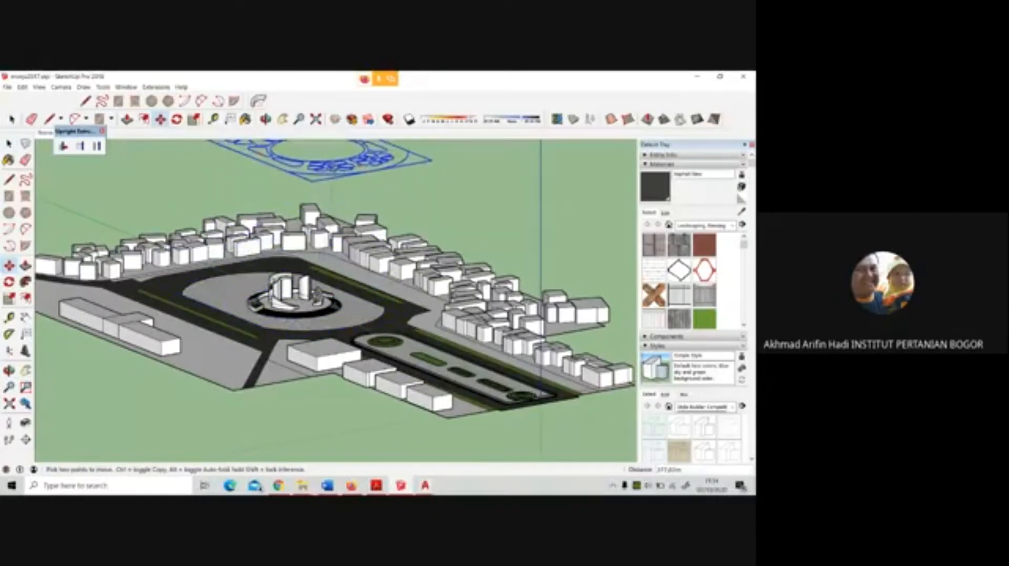
{"action": "left_click", "coordinate": [310, 152]}
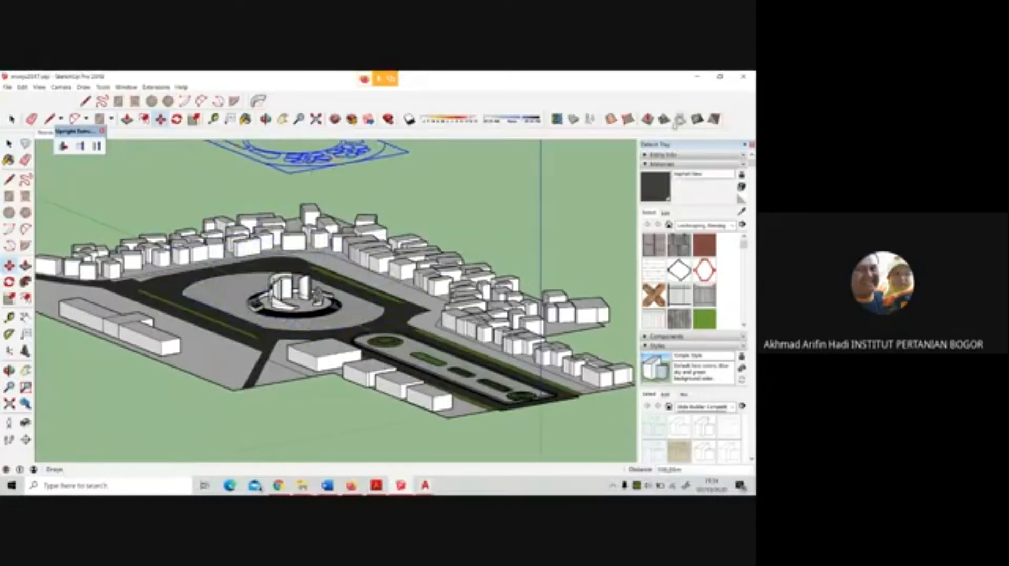
Drape the raised plaza drawing onto the oval plaza's surface and save the model
{"action": "left_click", "coordinate": [370, 312]}
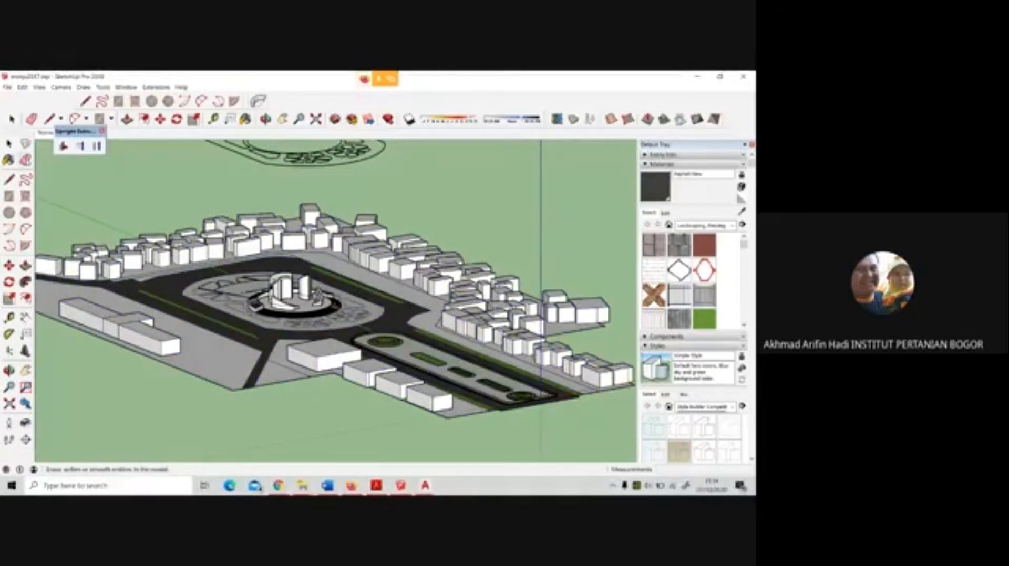
{"action": "key", "text": "space"}
{"action": "scroll", "coordinate": [284, 297], "scroll_direction": "up", "scroll_amount": 5}
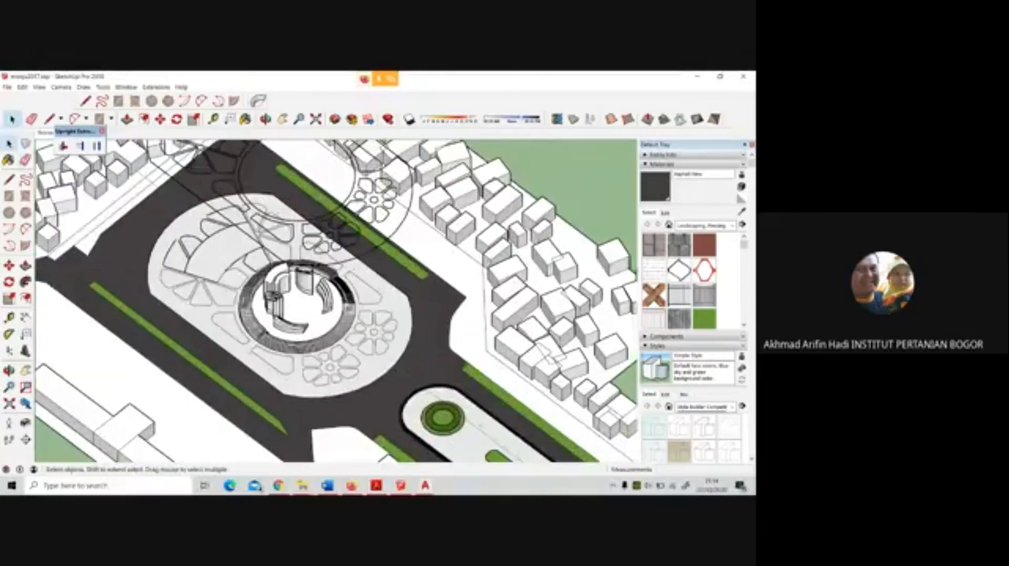
{"action": "left_click", "coordinate": [6, 87]}
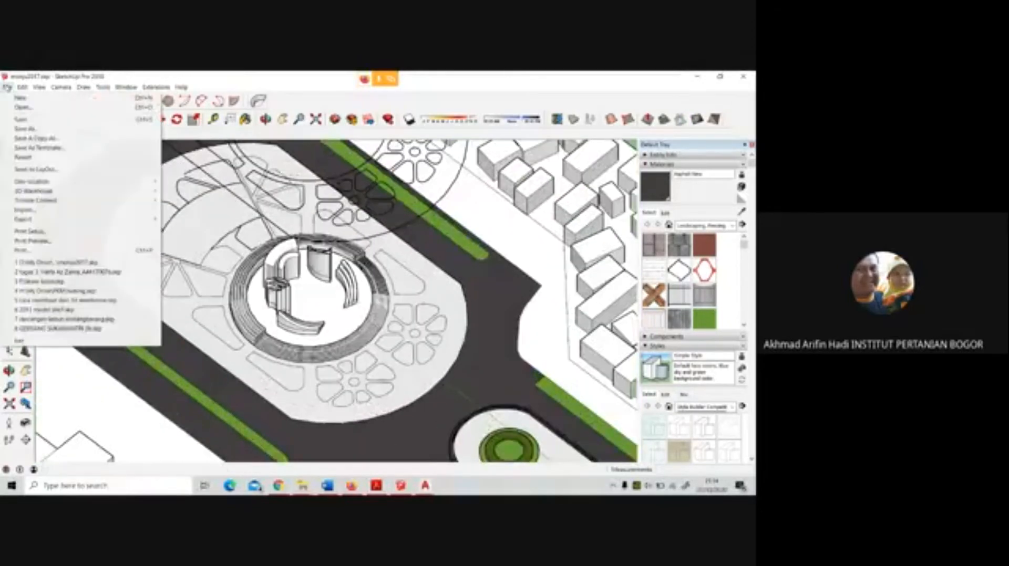
{"action": "left_click", "coordinate": [21, 119]}
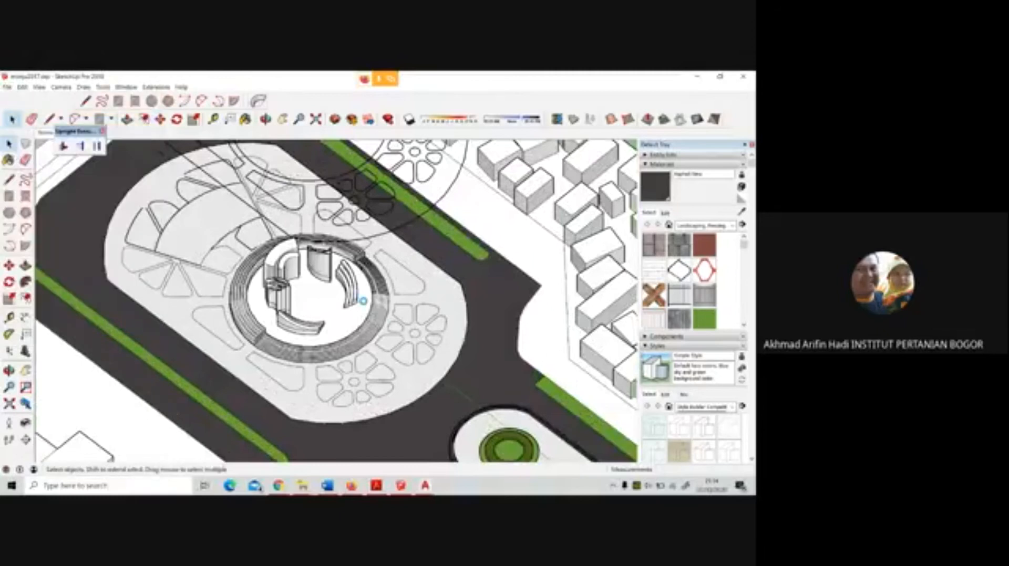
Close the open tip of the outermost petal outline with a small 2-point arc joining its curved and straight edges
{"action": "scroll", "coordinate": [367, 323], "scroll_direction": "down", "scroll_amount": 3}
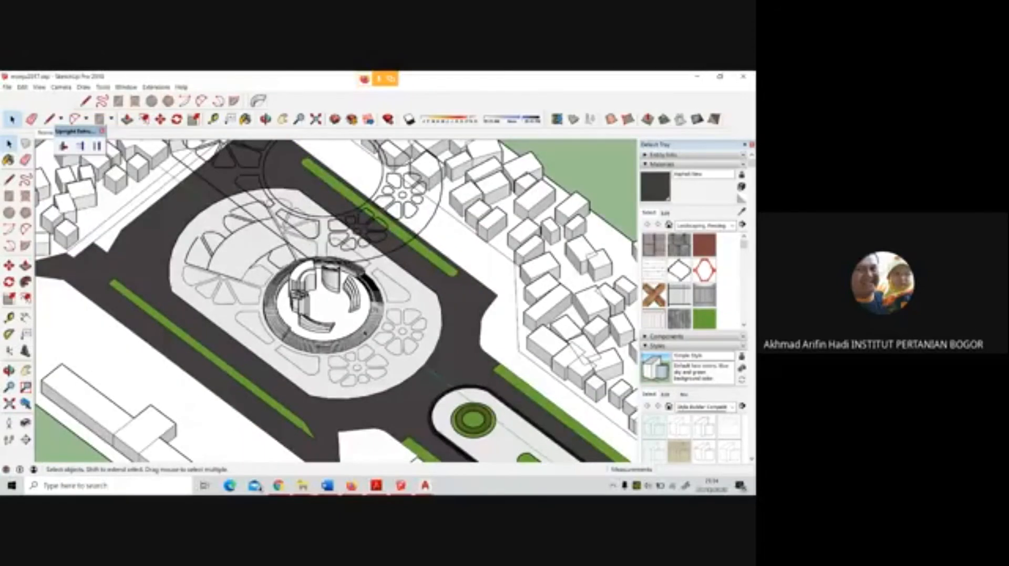
{"action": "middle_click_drag", "start_coordinate": [366, 324], "coordinate": [394, 271]}
{"action": "scroll", "coordinate": [235, 252], "scroll_direction": "up", "scroll_amount": 7}
{"action": "scroll", "coordinate": [234, 251], "scroll_direction": "up", "scroll_amount": 5}
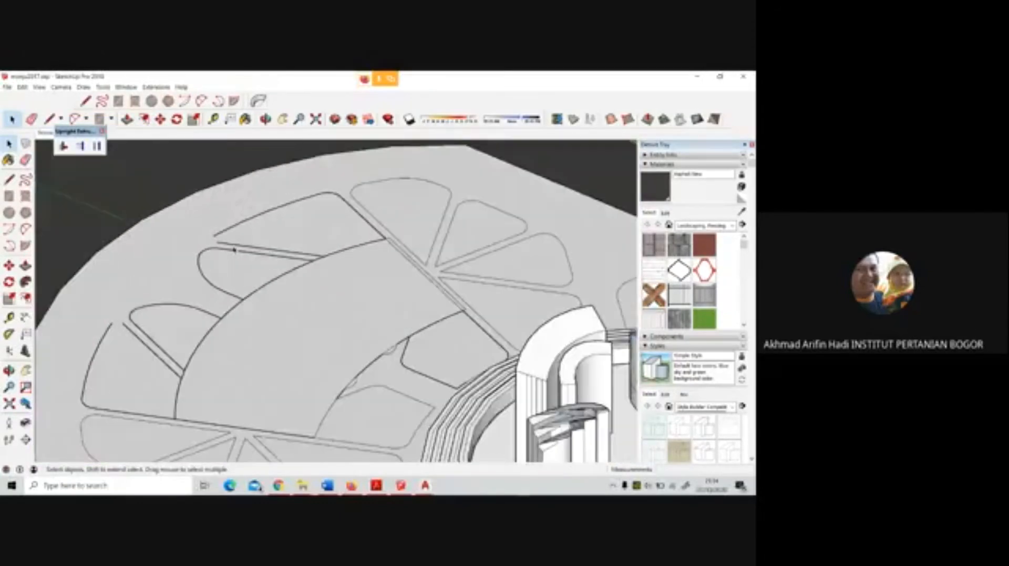
{"action": "scroll", "coordinate": [228, 299], "scroll_direction": "down", "scroll_amount": 4}
{"action": "scroll", "coordinate": [183, 366], "scroll_direction": "up", "scroll_amount": 8}
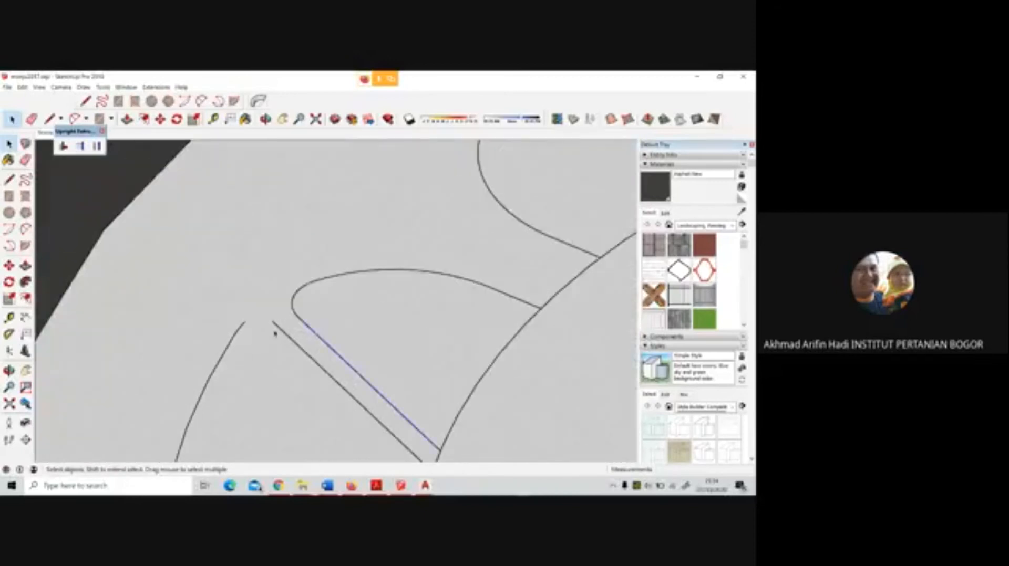
{"action": "left_click", "coordinate": [269, 339]}
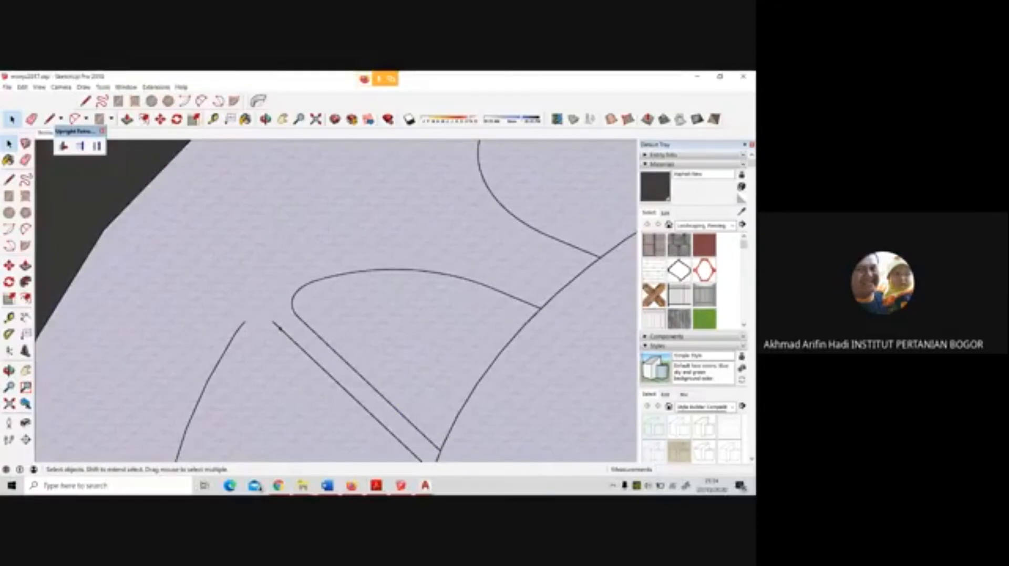
{"action": "scroll", "coordinate": [359, 278], "scroll_direction": "down", "scroll_amount": 2}
{"action": "scroll", "coordinate": [359, 278], "scroll_direction": "up", "scroll_amount": 3}
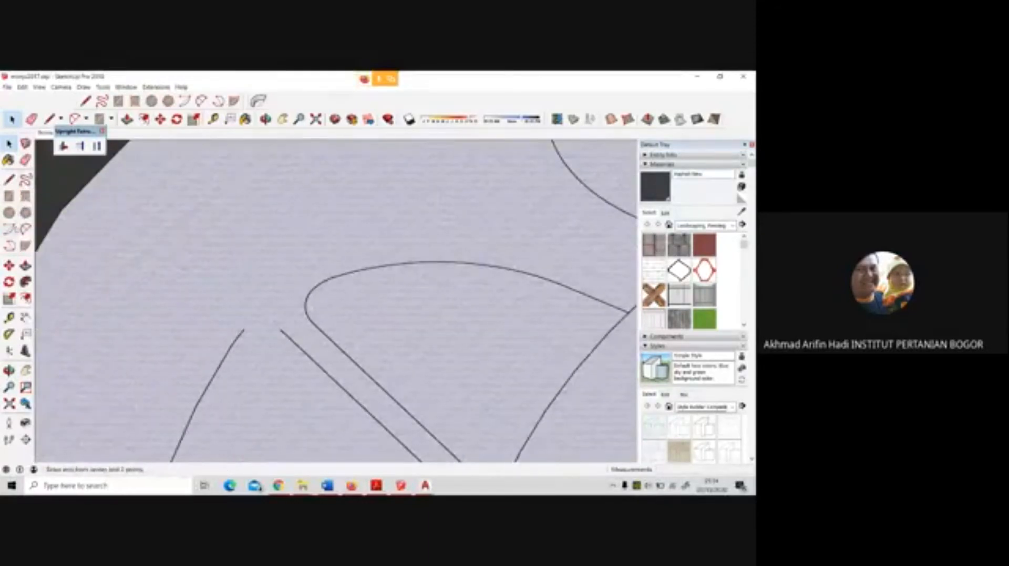
{"action": "left_click", "coordinate": [26, 229]}
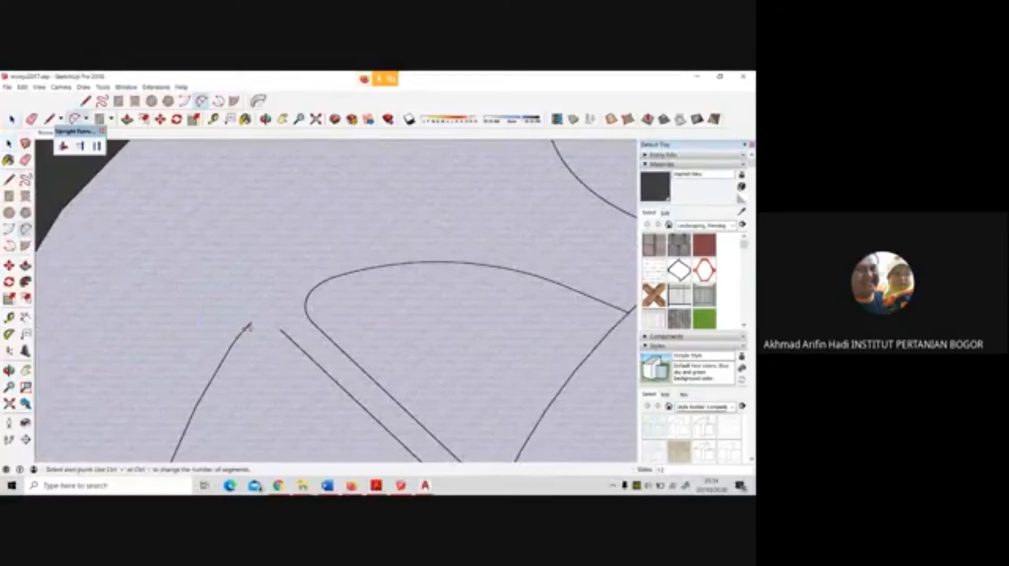
{"action": "left_click", "coordinate": [243, 330]}
{"action": "left_click", "coordinate": [280, 329]}
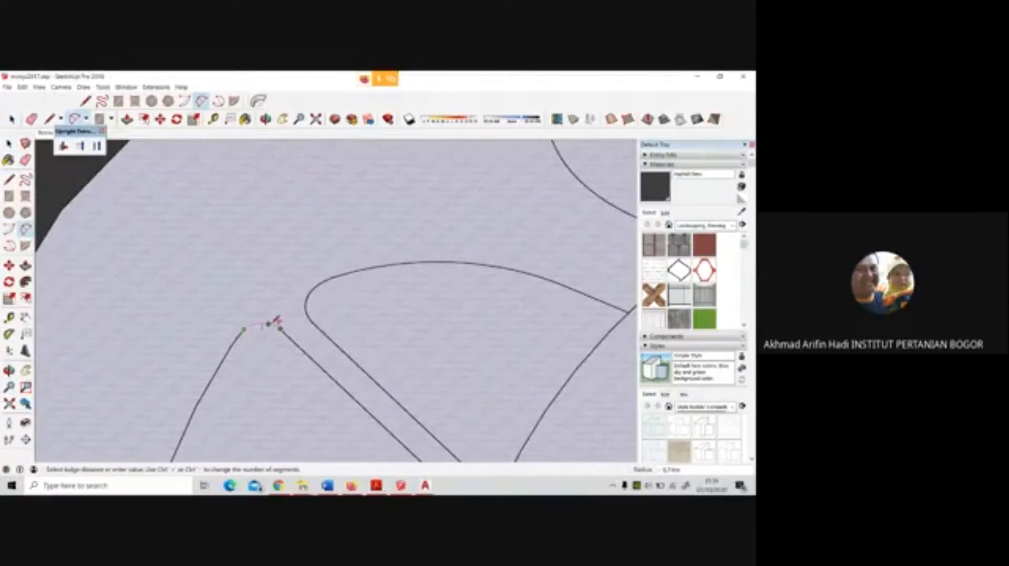
Close the open tip of the matching petal outline on the other side of the fan-shaped area with a small rounded arc
{"action": "scroll", "coordinate": [346, 221], "scroll_direction": "down", "scroll_amount": 5}
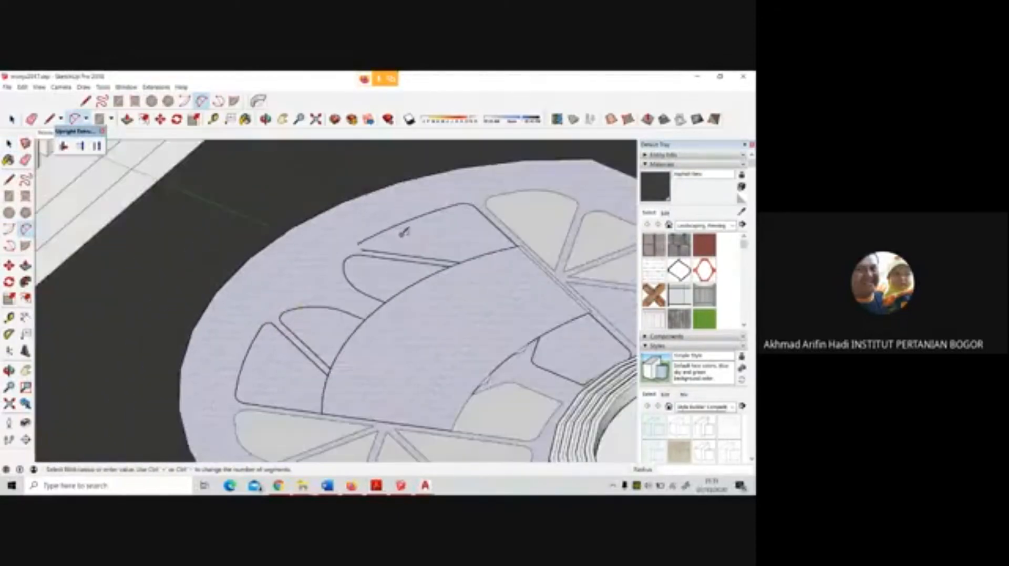
{"action": "scroll", "coordinate": [347, 276], "scroll_direction": "up", "scroll_amount": 4}
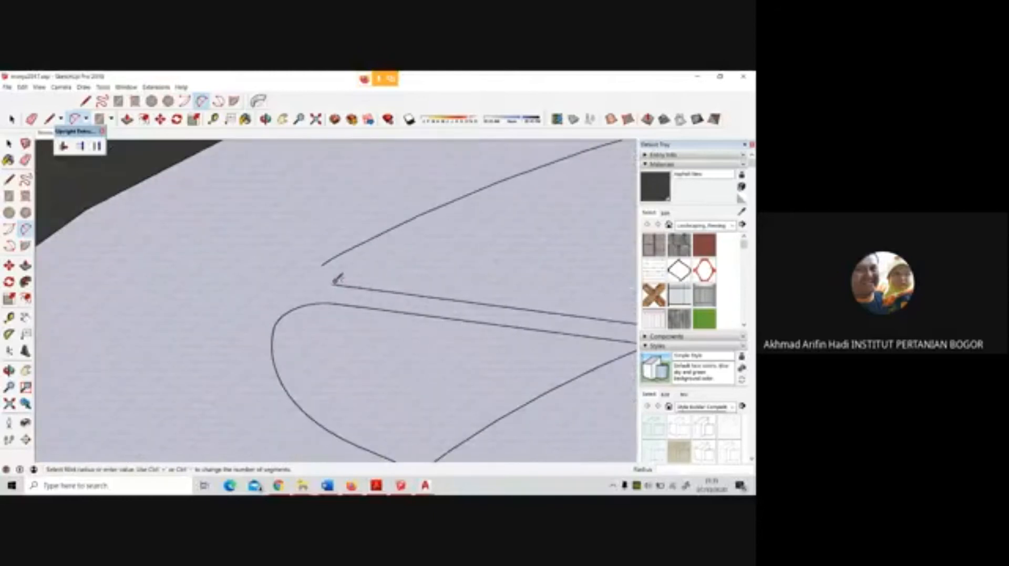
{"action": "left_click", "coordinate": [332, 284]}
{"action": "left_click", "coordinate": [321, 265]}
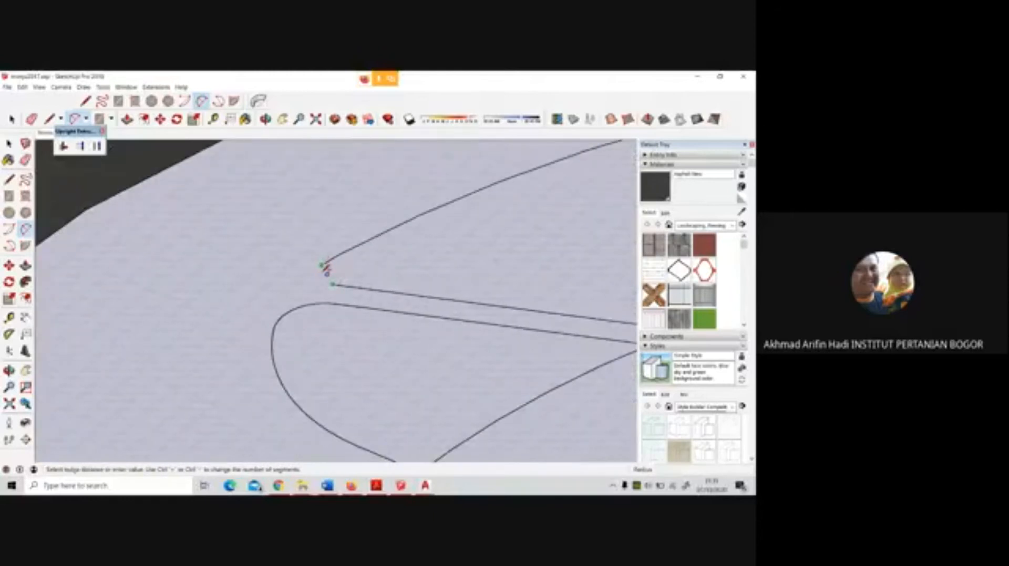
{"action": "left_click", "coordinate": [322, 270]}
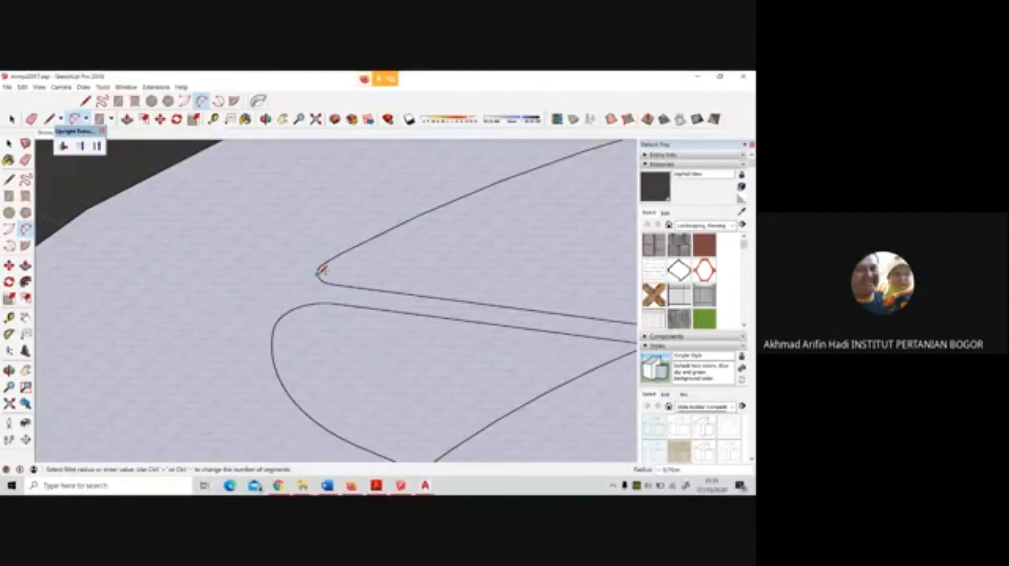
Delete the duplicate diagonal edge beside the fan-shaped area and the short leftover stub at its outer corner
{"action": "scroll", "coordinate": [336, 255], "scroll_direction": "down", "scroll_amount": 4}
{"action": "scroll", "coordinate": [339, 255], "scroll_direction": "down", "scroll_amount": 3}
{"action": "scroll", "coordinate": [337, 258], "scroll_direction": "up", "scroll_amount": 2}
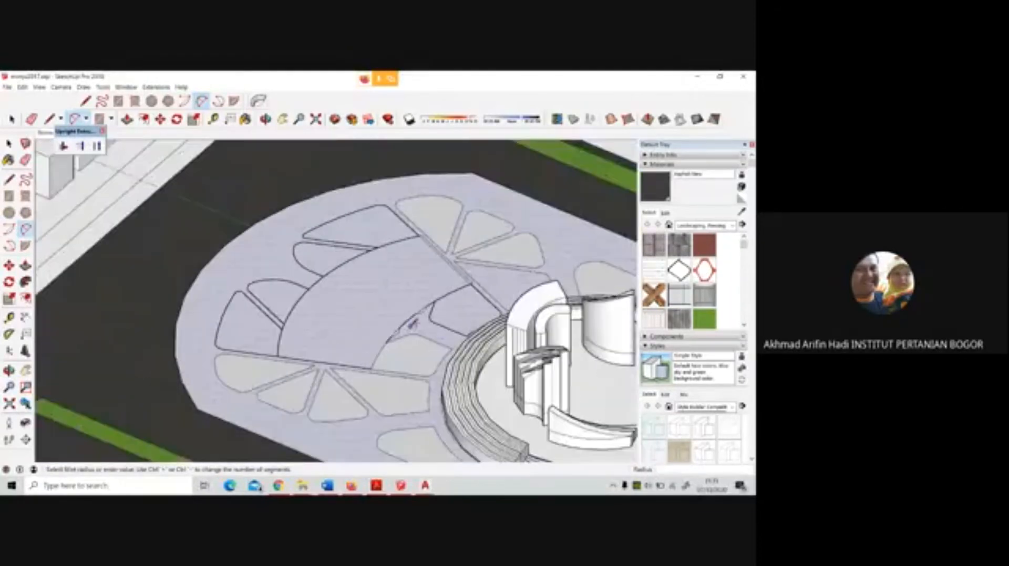
{"action": "scroll", "coordinate": [426, 273], "scroll_direction": "up", "scroll_amount": 4}
{"action": "scroll", "coordinate": [427, 273], "scroll_direction": "up", "scroll_amount": 2}
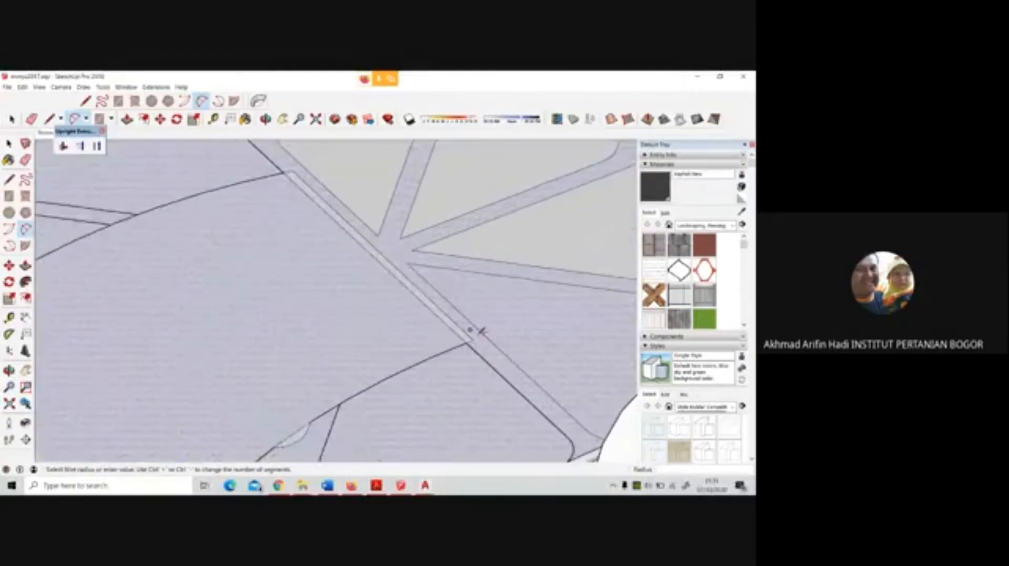
{"action": "key", "text": "space"}
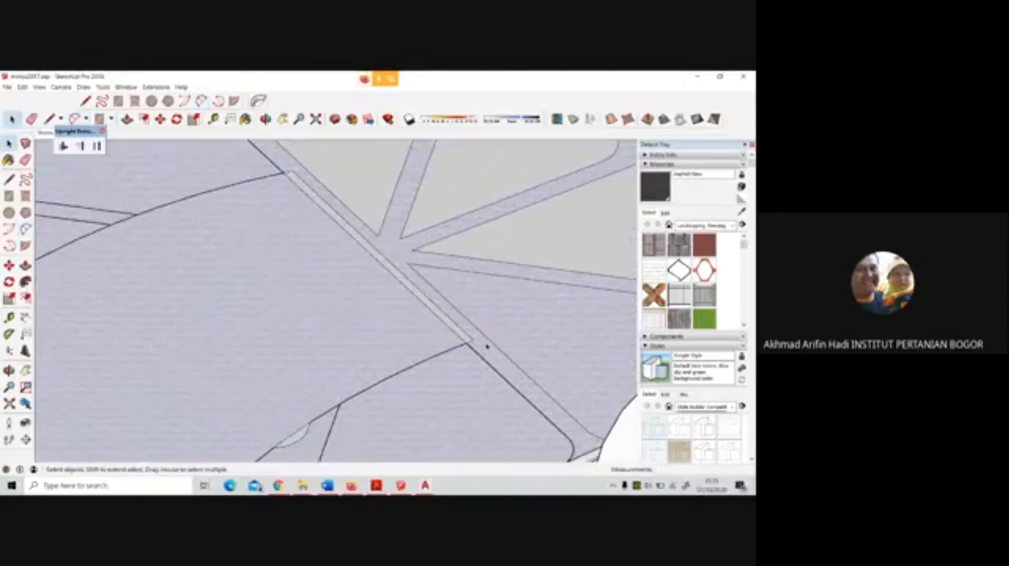
{"action": "left_click", "coordinate": [445, 215]}
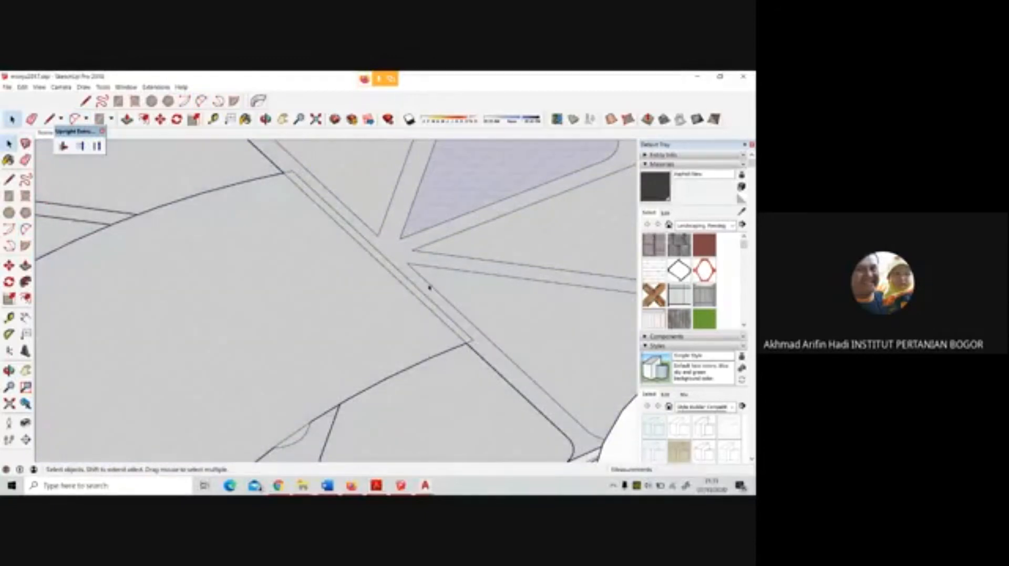
{"action": "left_click", "coordinate": [433, 305]}
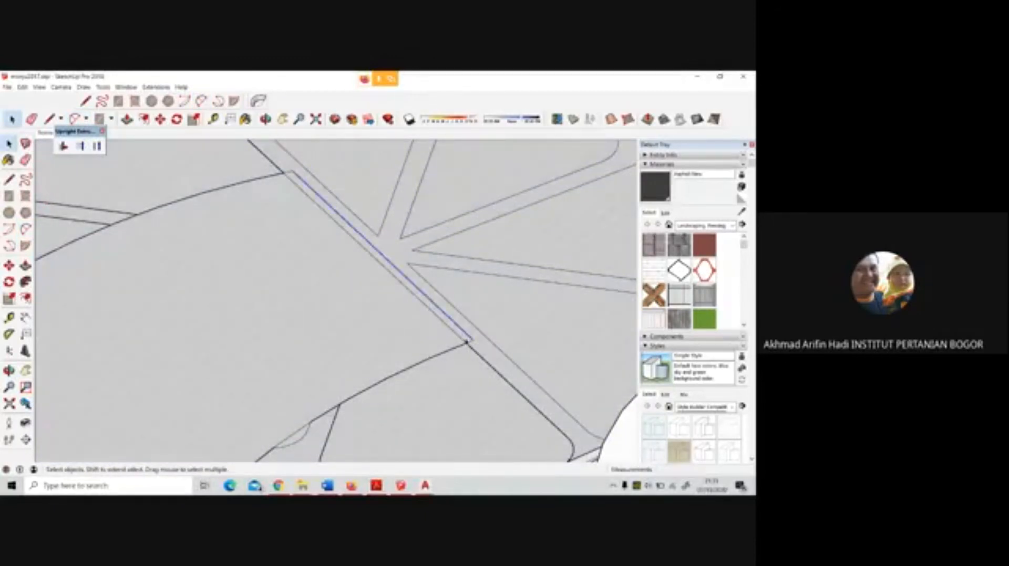
{"action": "key", "text": "Delete"}
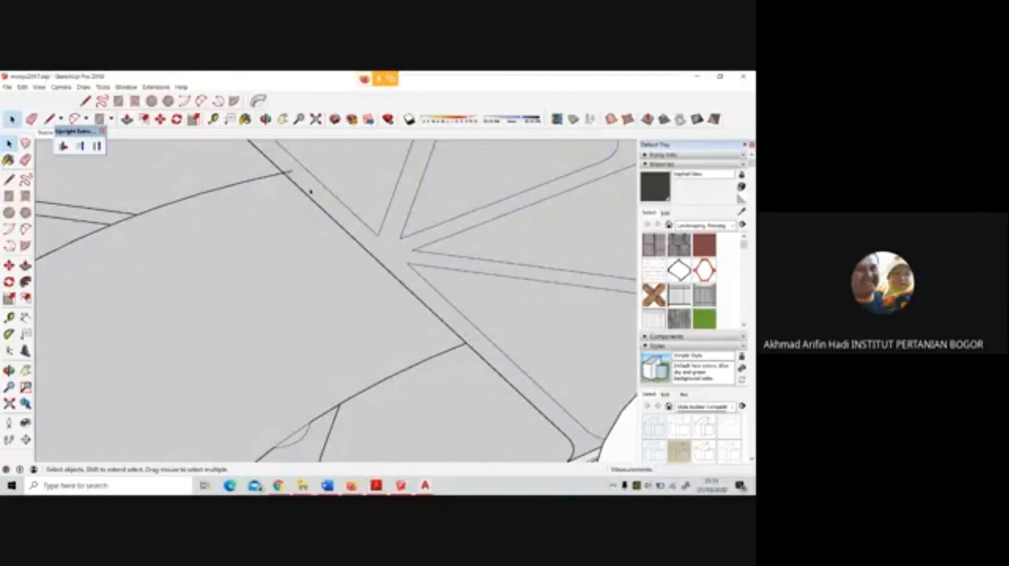
{"action": "left_click", "coordinate": [530, 264]}
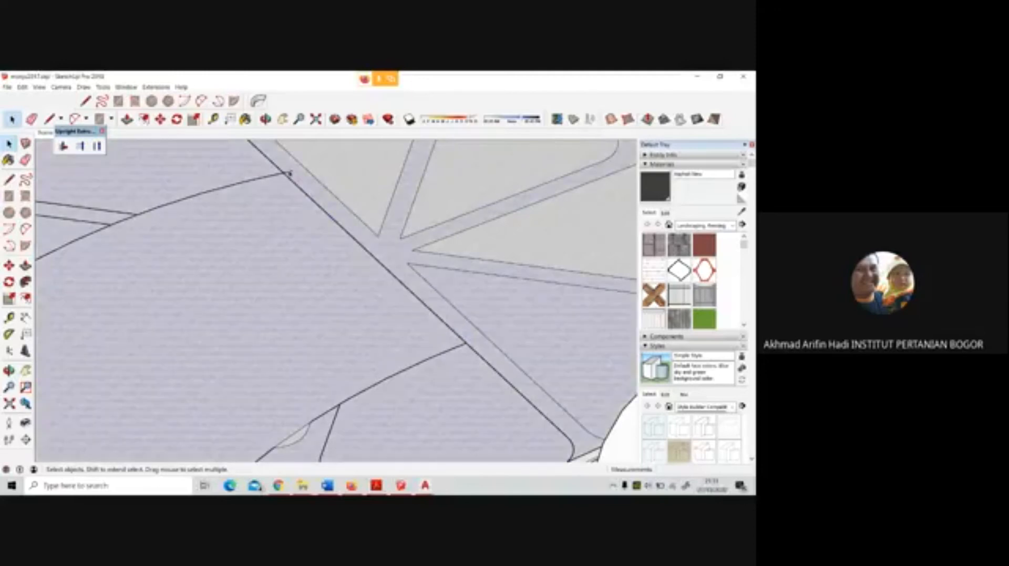
{"action": "left_click", "coordinate": [289, 172]}
{"action": "key", "text": "Delete"}
Examine the draped outlines around the fan-shaped area and the stepped ring for open corners and stray edges
{"action": "scroll", "coordinate": [552, 274], "scroll_direction": "down", "scroll_amount": 5}
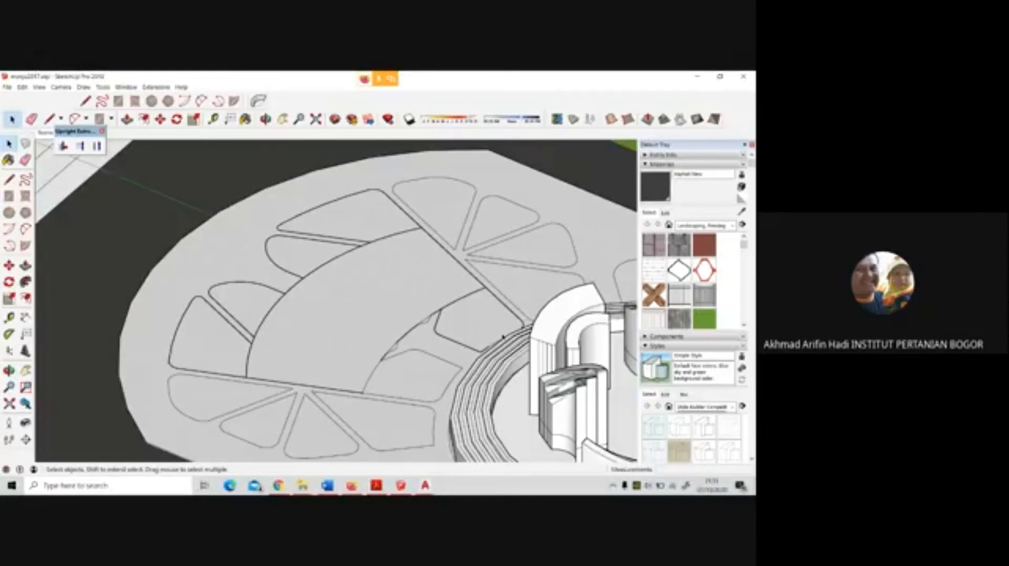
{"action": "scroll", "coordinate": [502, 342], "scroll_direction": "up", "scroll_amount": 4}
{"action": "mouse_move", "coordinate": [500, 344]}
{"action": "middle_mouse_down"}
{"action": "mouse_move", "coordinate": [467, 357]}
{"action": "mouse_move", "coordinate": [615, 358]}
{"action": "middle_mouse_up"}
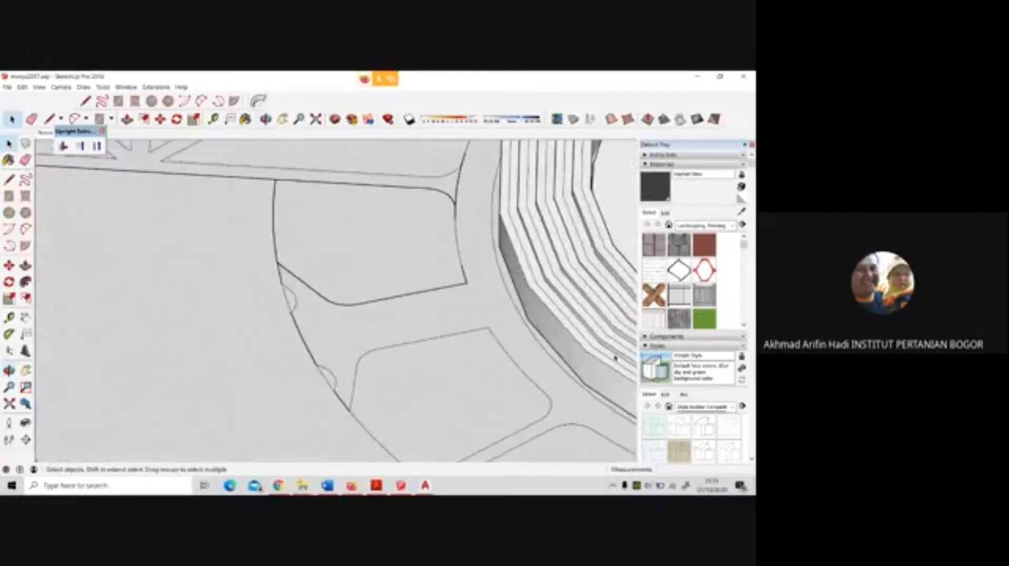
{"action": "scroll", "coordinate": [483, 296], "scroll_direction": "down", "scroll_amount": 2}
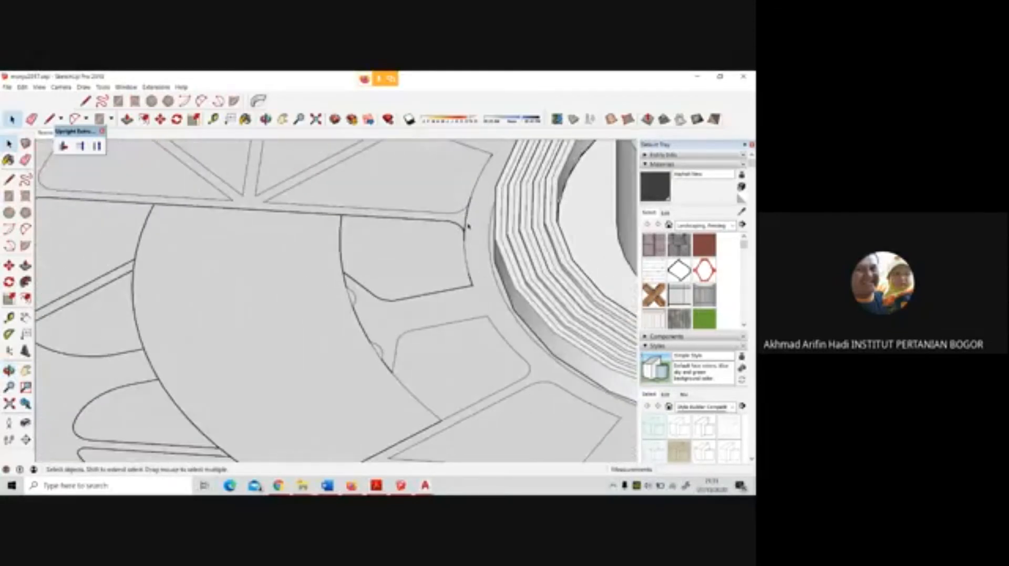
{"action": "scroll", "coordinate": [465, 225], "scroll_direction": "up", "scroll_amount": 5}
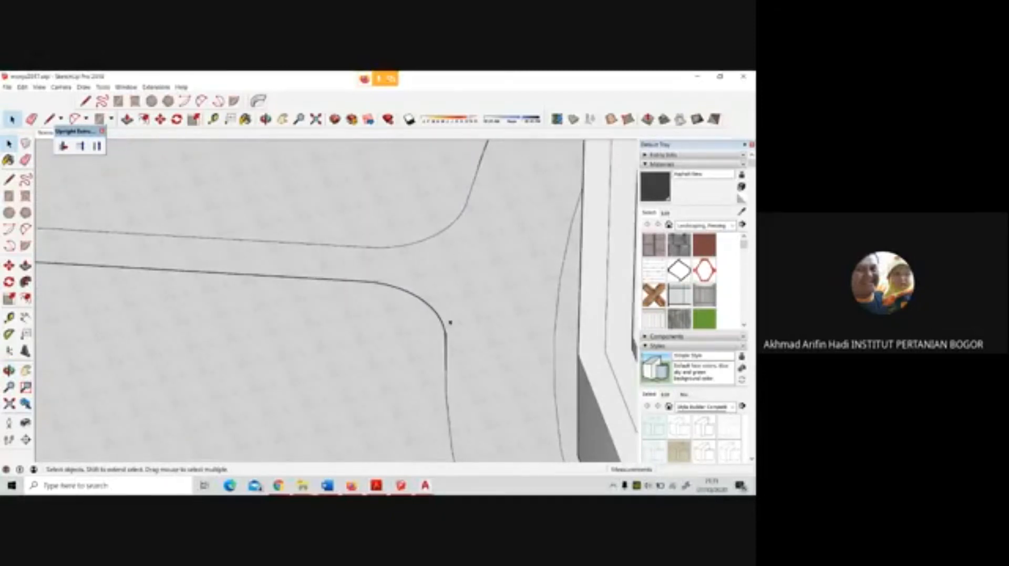
{"action": "scroll", "coordinate": [451, 339], "scroll_direction": "up", "scroll_amount": 4}
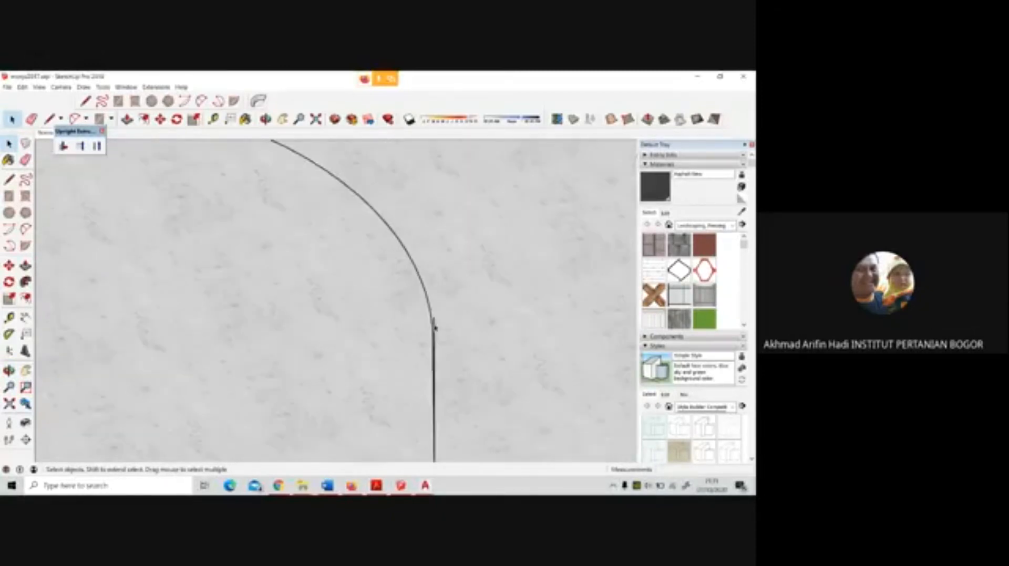
{"action": "scroll", "coordinate": [467, 292], "scroll_direction": "down", "scroll_amount": 5}
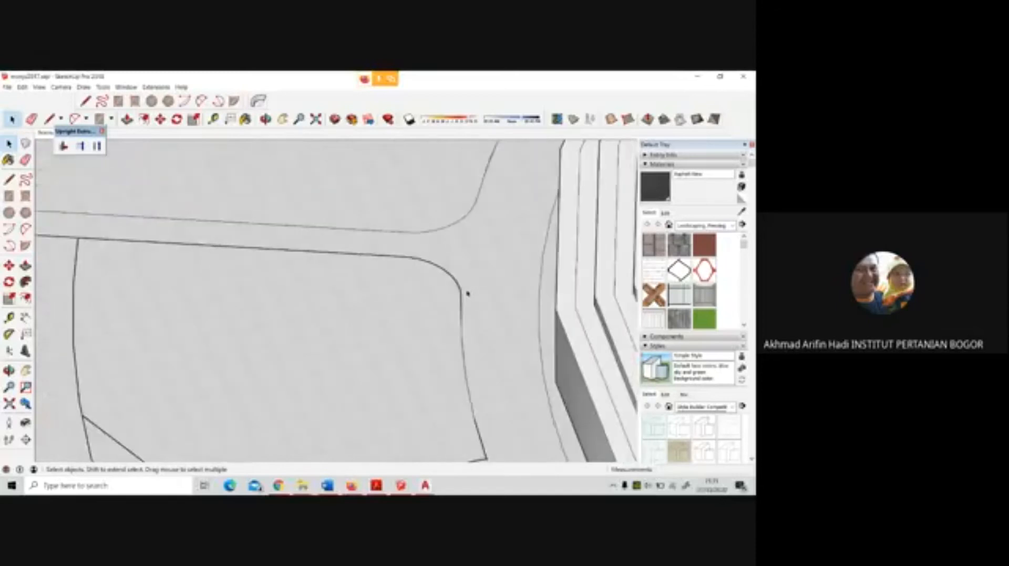
{"action": "scroll", "coordinate": [467, 294], "scroll_direction": "down", "scroll_amount": 8}
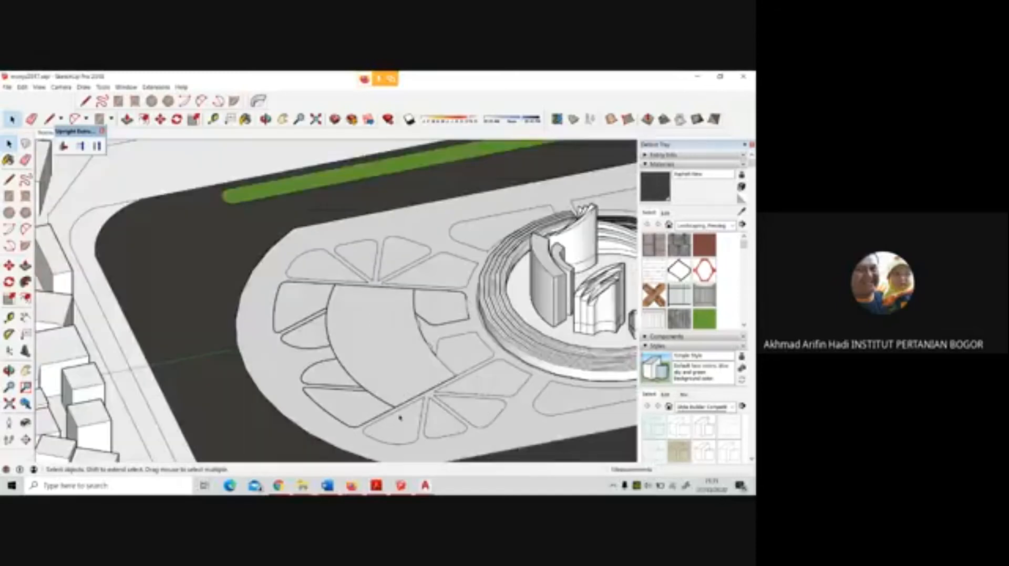
{"action": "scroll", "coordinate": [399, 418], "scroll_direction": "up", "scroll_amount": 5}
{"action": "scroll", "coordinate": [450, 390], "scroll_direction": "down", "scroll_amount": 7}
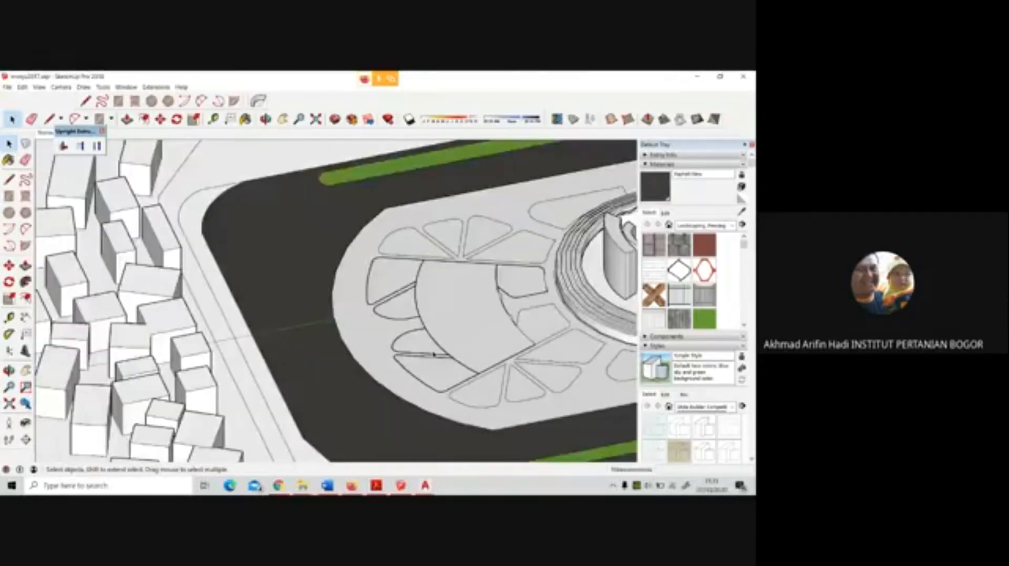
{"action": "scroll", "coordinate": [271, 289], "scroll_direction": "down", "scroll_amount": 6}
{"action": "scroll", "coordinate": [257, 319], "scroll_direction": "up", "scroll_amount": 8}
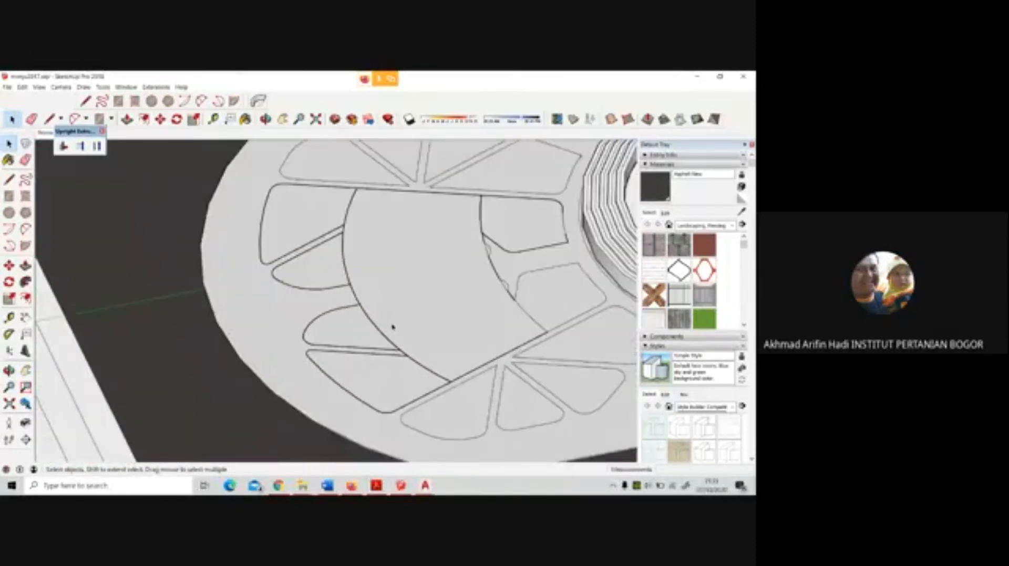
Retrace the two straight edges of the outermost petal beside the fan-shaped area with the Line tool, ending at the fan's outer corner
{"action": "scroll", "coordinate": [437, 388], "scroll_direction": "up", "scroll_amount": 3}
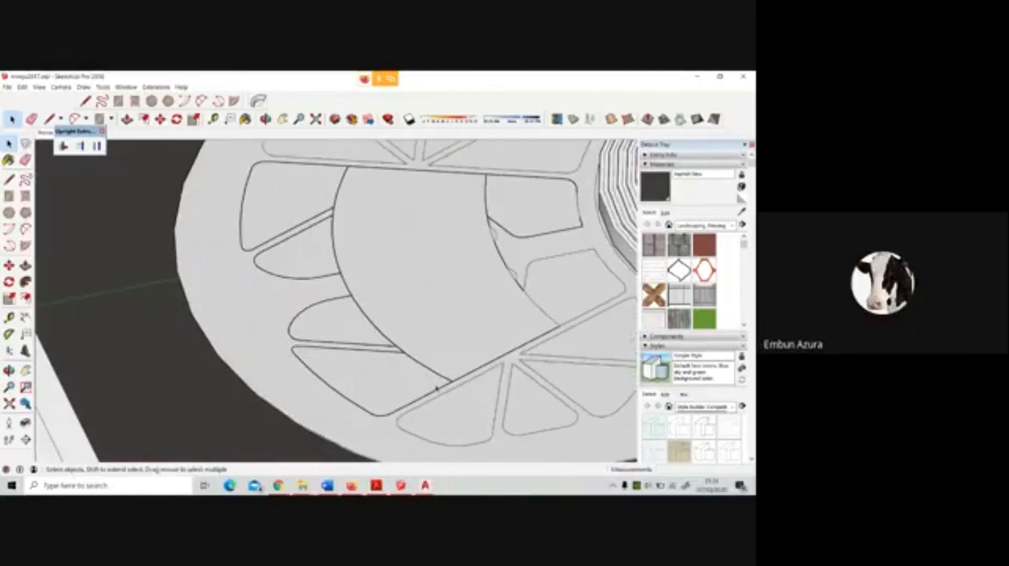
{"action": "scroll", "coordinate": [311, 227], "scroll_direction": "up", "scroll_amount": 10}
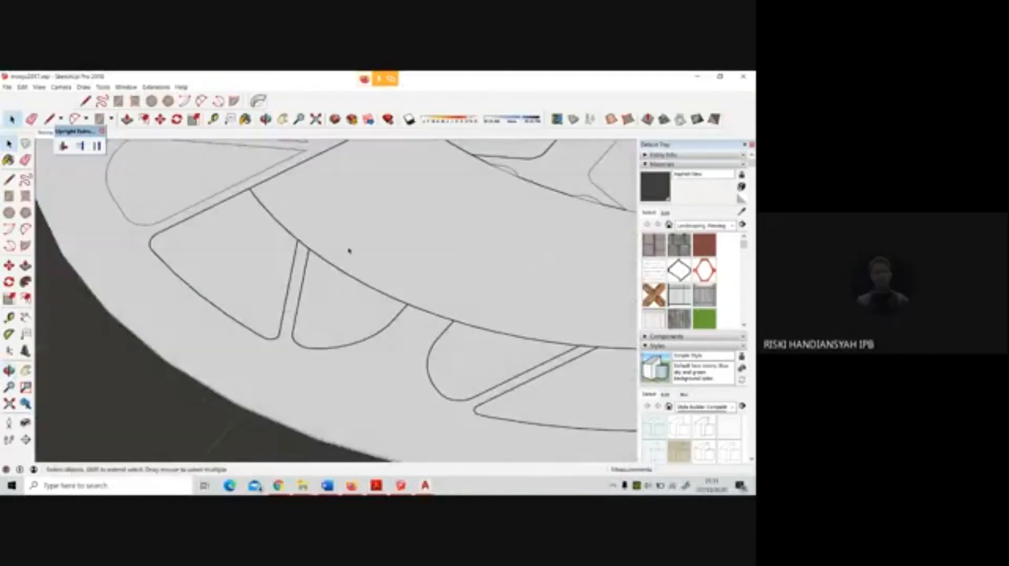
{"action": "key", "text": "l"}
{"action": "left_click", "coordinate": [291, 241]}
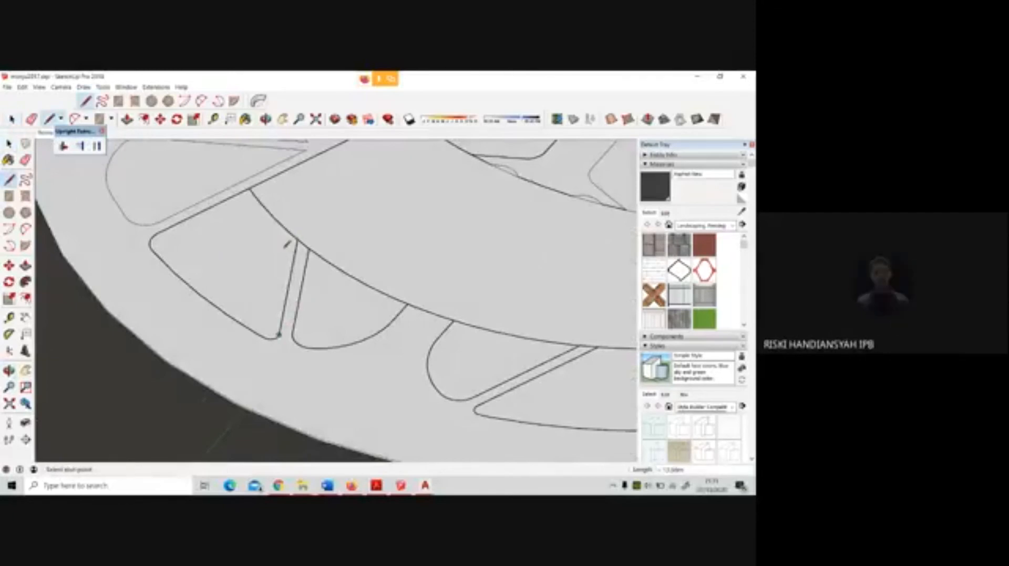
{"action": "left_click", "coordinate": [158, 232]}
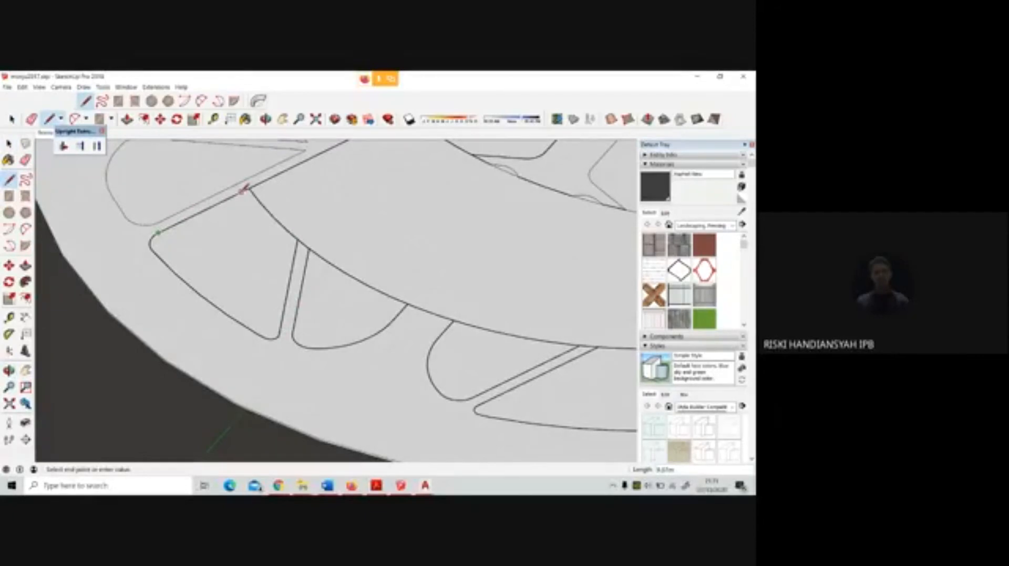
{"action": "left_click", "coordinate": [250, 189]}
{"action": "scroll", "coordinate": [292, 258], "scroll_direction": "down", "scroll_amount": 1}
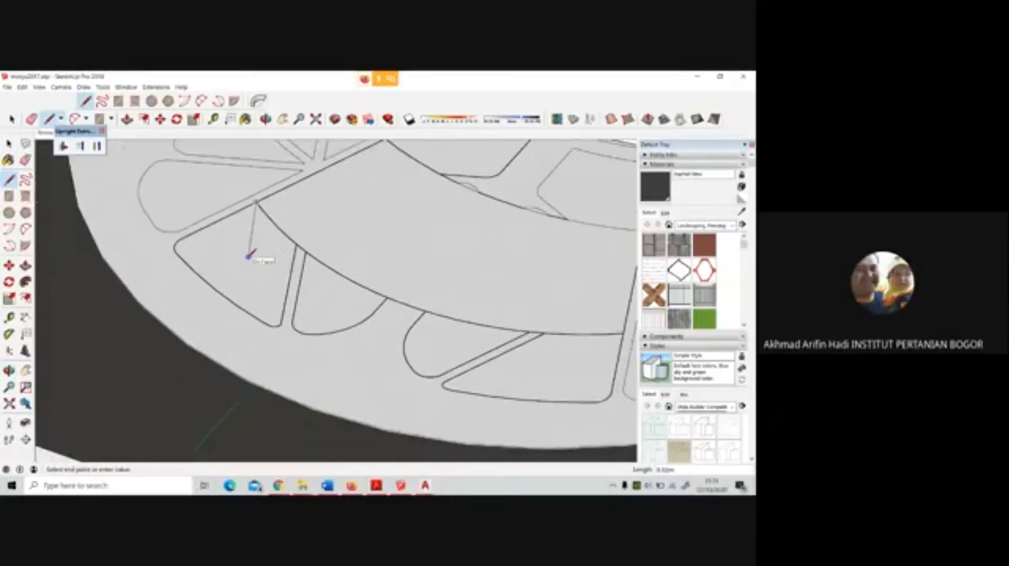
{"action": "key", "text": "Escape"}
{"action": "scroll", "coordinate": [266, 259], "scroll_direction": "down", "scroll_amount": 3}
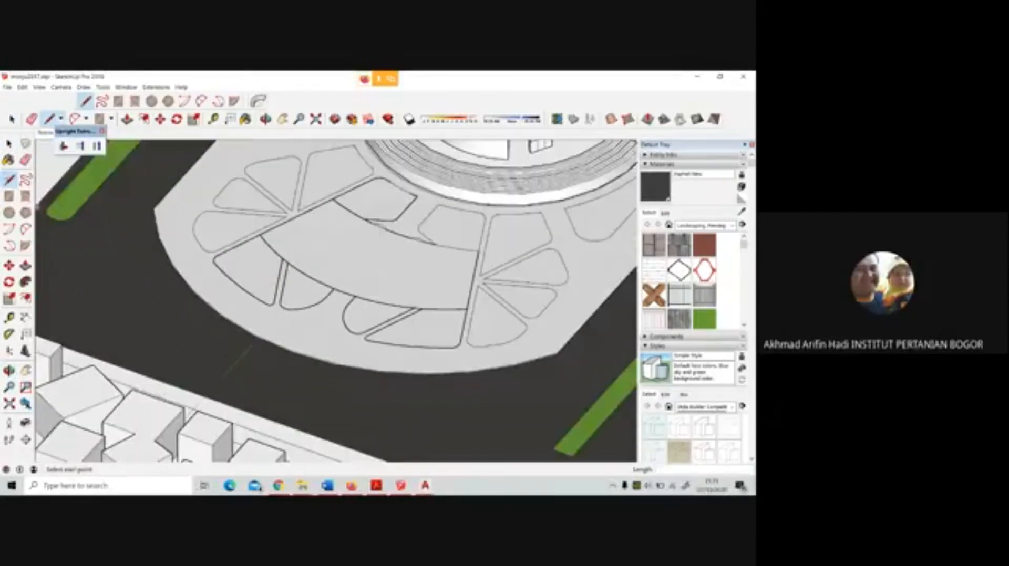
{"action": "key", "text": "space"}
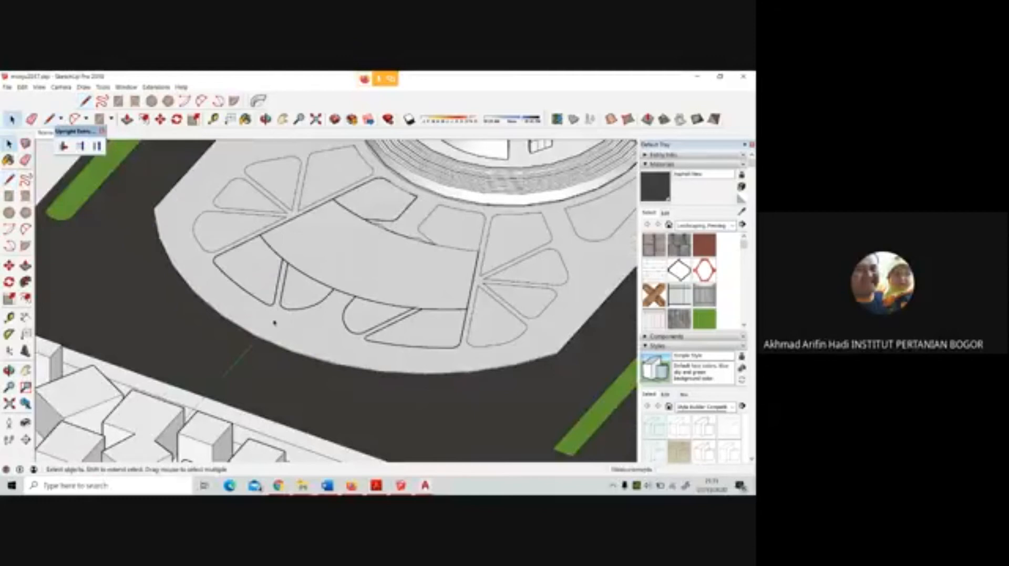
Select the plaza surface to check which draped outlines around the fan-shaped area are not separate faces
{"action": "left_click", "coordinate": [274, 323]}
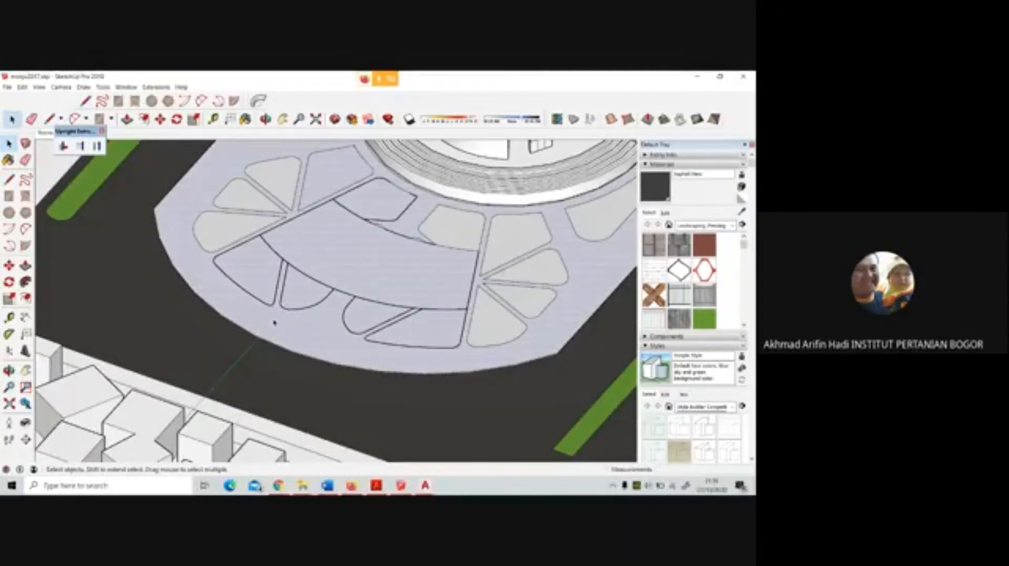
{"action": "scroll", "coordinate": [416, 177], "scroll_direction": "up", "scroll_amount": 4}
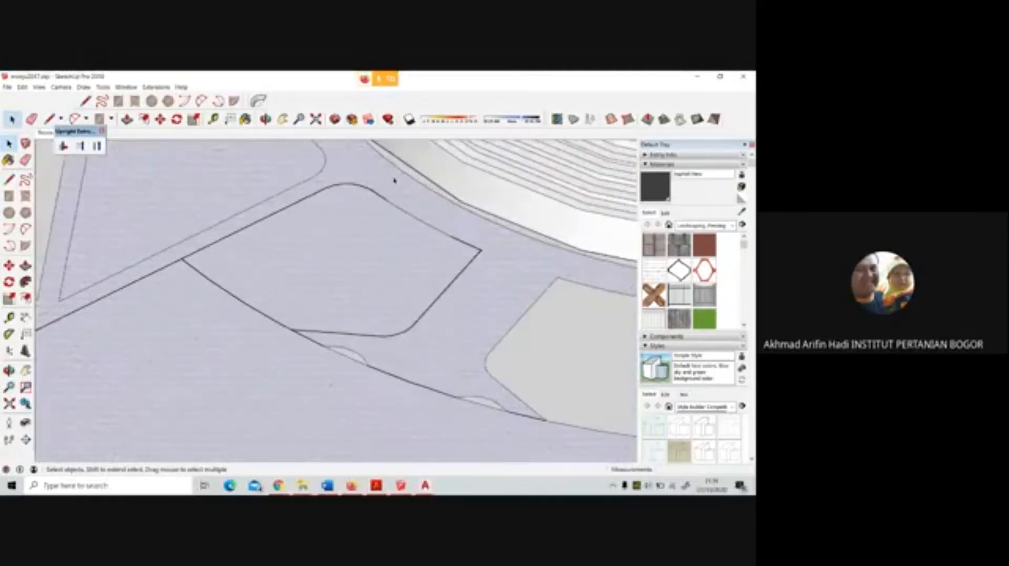
{"action": "scroll", "coordinate": [336, 226], "scroll_direction": "down", "scroll_amount": 6}
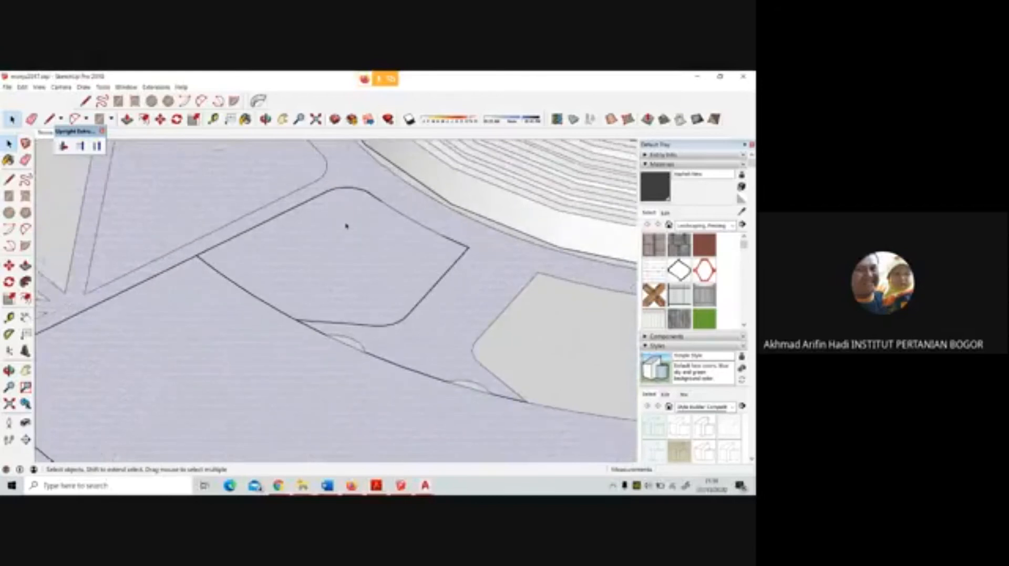
{"action": "left_click", "coordinate": [92, 197]}
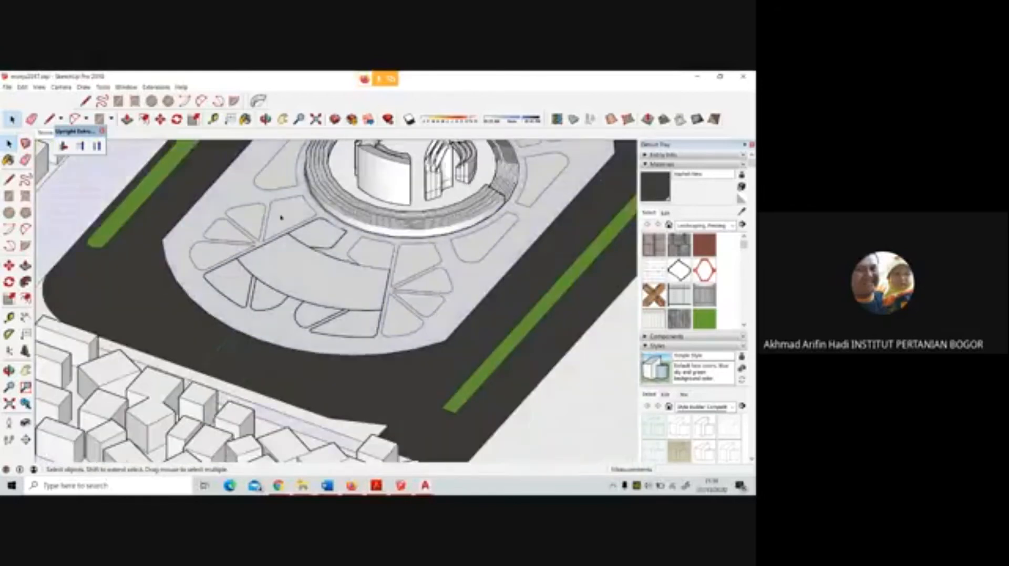
Delete the short diagonal edge of the small plot between the fan-shaped area and the stepped ring, and redraw it between the same endpoints
{"action": "scroll", "coordinate": [391, 256], "scroll_direction": "up", "scroll_amount": 5}
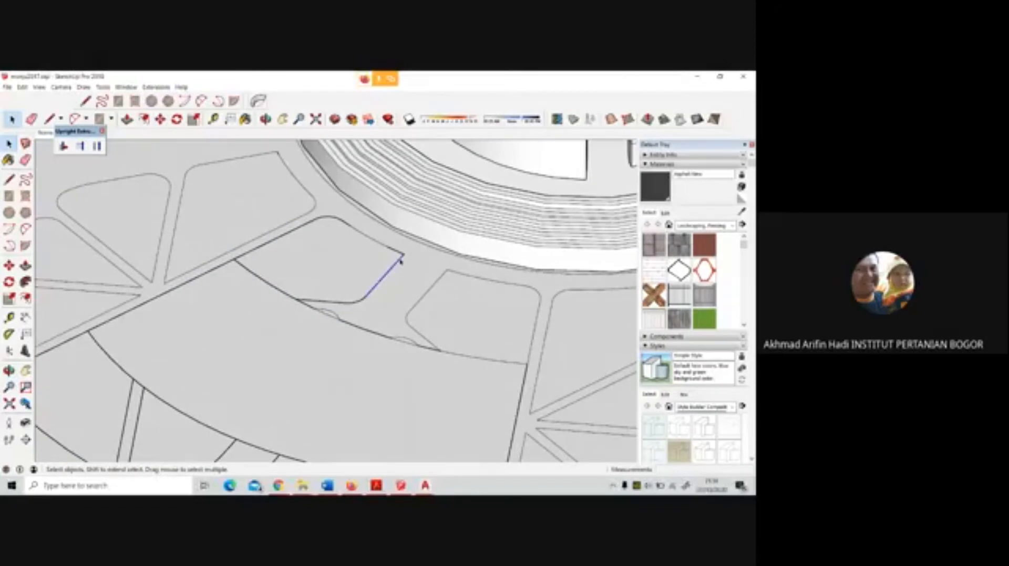
{"action": "key", "text": "Delete"}
{"action": "key", "text": "ctrl+z"}
{"action": "left_click", "coordinate": [401, 260]}
{"action": "key", "text": "Delete"}
{"action": "left_click", "coordinate": [9, 181]}
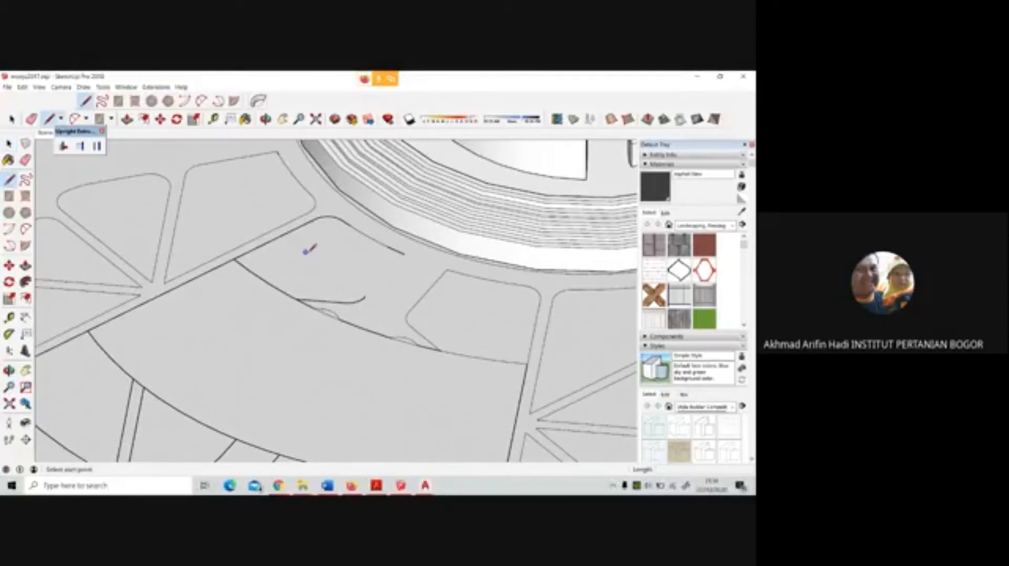
{"action": "left_click", "coordinate": [364, 298]}
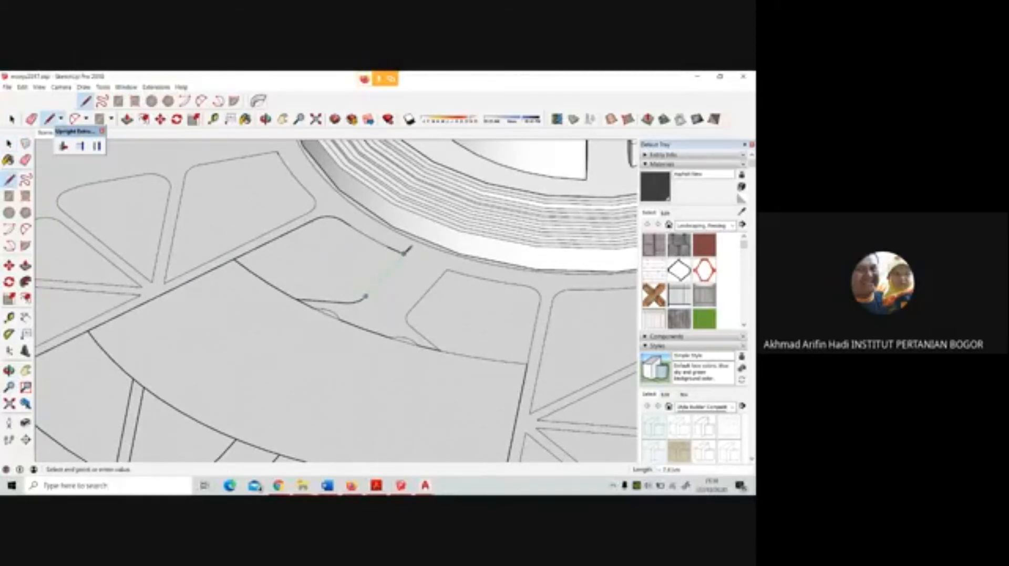
{"action": "left_click", "coordinate": [402, 255]}
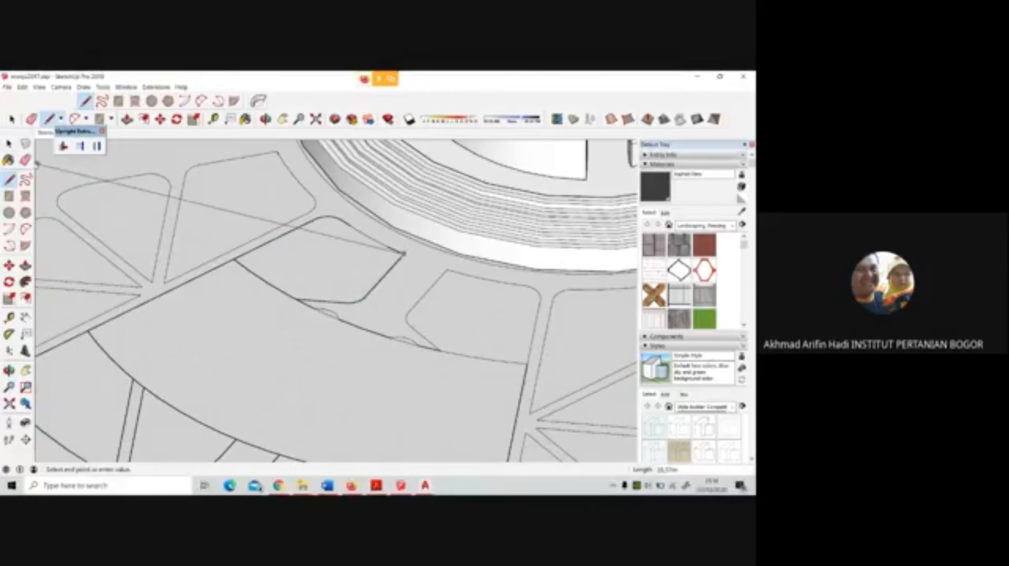
{"action": "key", "text": "space"}
Examine the small plot's boundary edges beside the stepped ring for gaps by selecting its surface and individual segments
{"action": "scroll", "coordinate": [377, 208], "scroll_direction": "up", "scroll_amount": 2}
{"action": "scroll", "coordinate": [377, 209], "scroll_direction": "up", "scroll_amount": 2}
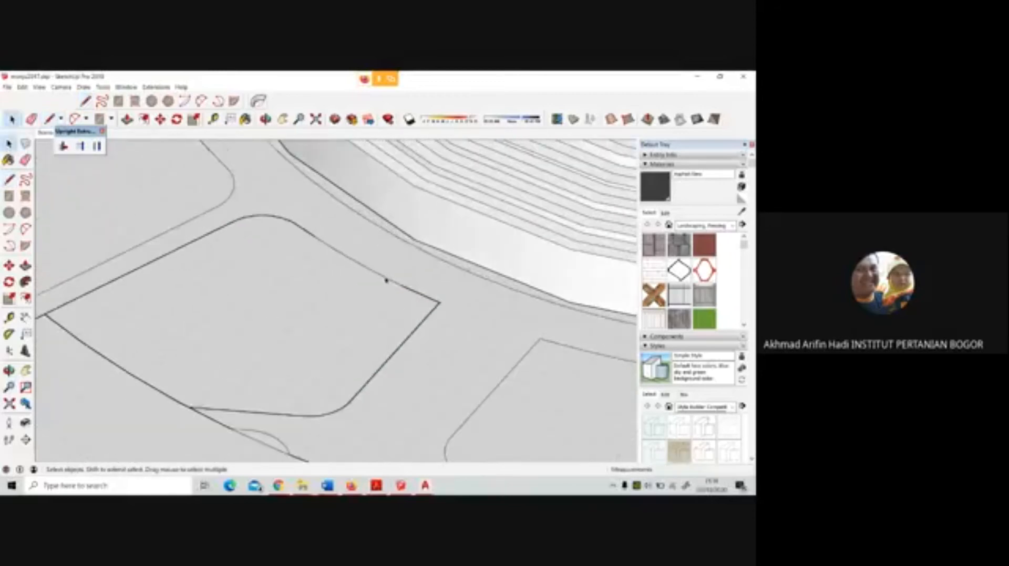
{"action": "scroll", "coordinate": [386, 281], "scroll_direction": "up", "scroll_amount": 2}
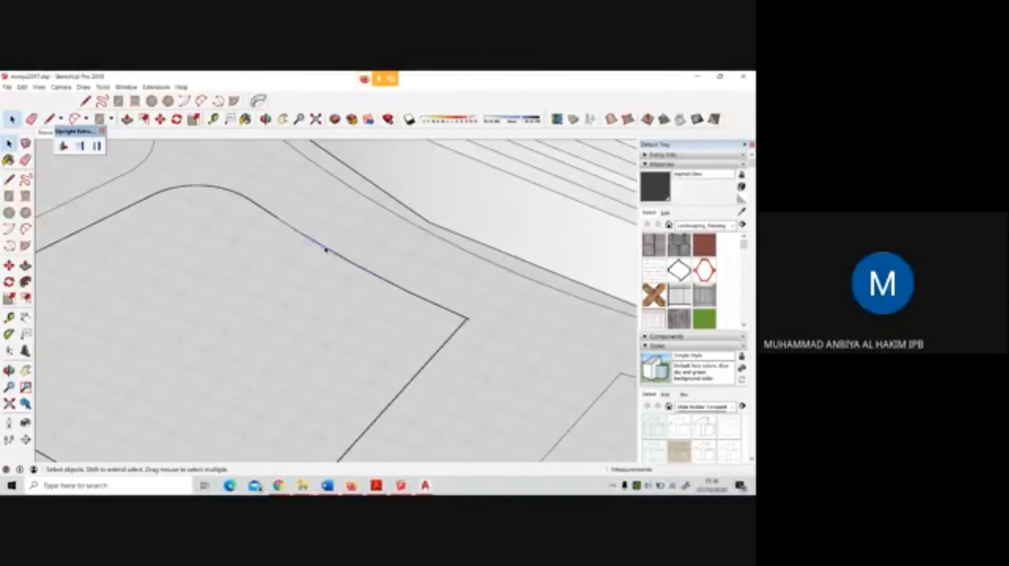
{"action": "scroll", "coordinate": [333, 232], "scroll_direction": "down", "scroll_amount": 1}
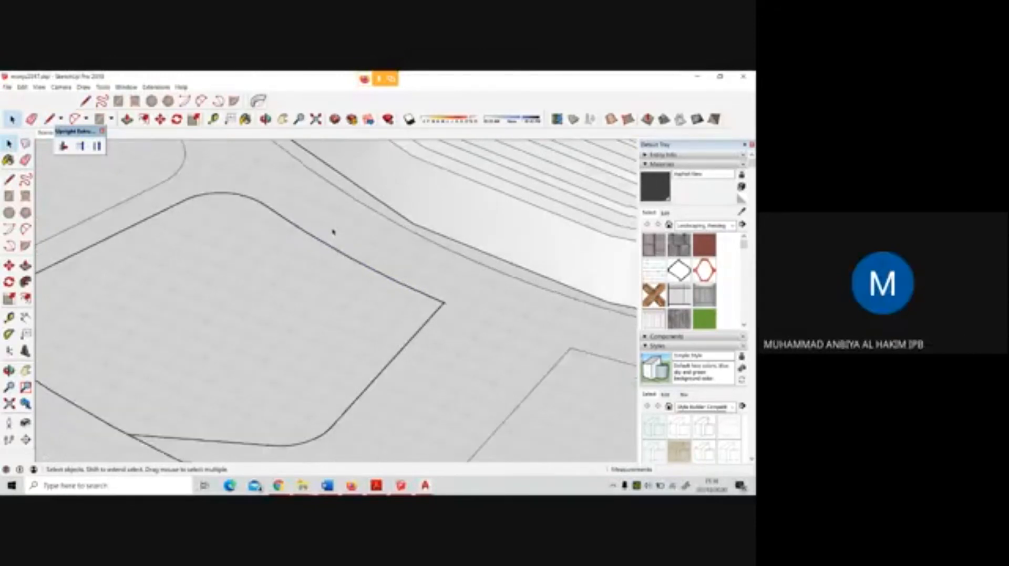
{"action": "scroll", "coordinate": [333, 232], "scroll_direction": "down", "scroll_amount": 2}
{"action": "left_click", "coordinate": [351, 250]}
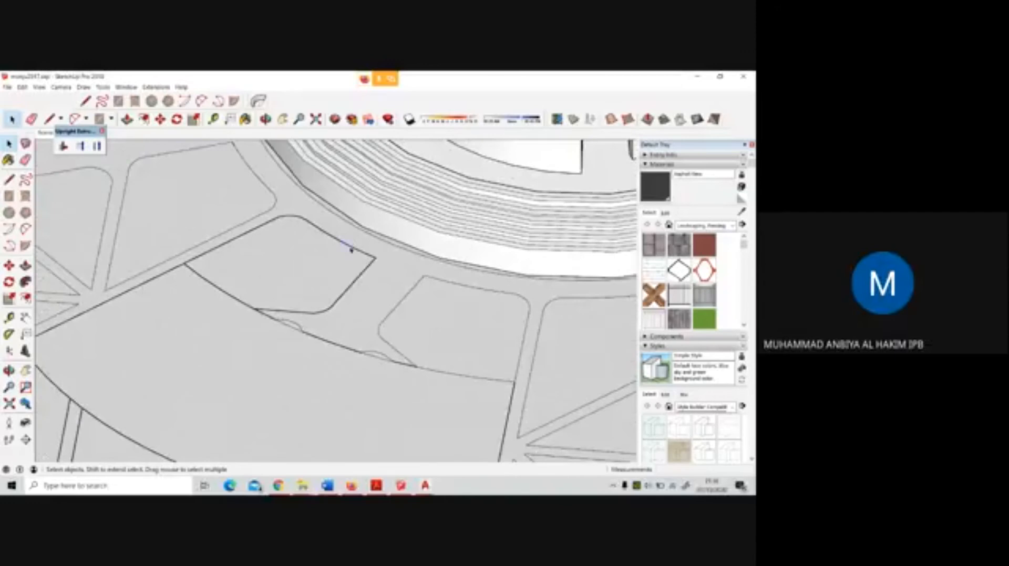
{"action": "left_click", "coordinate": [339, 255]}
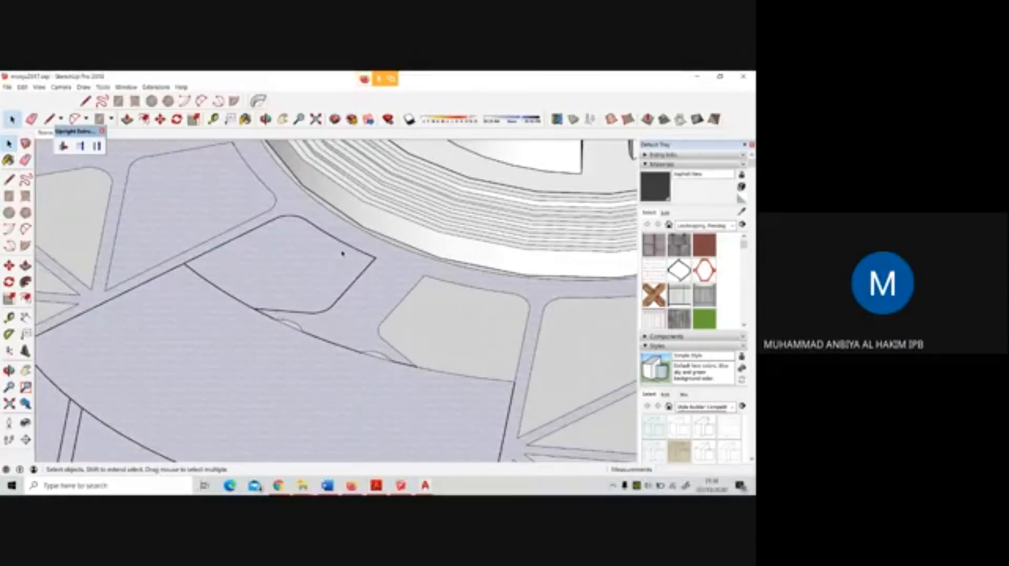
{"action": "left_click", "coordinate": [351, 250]}
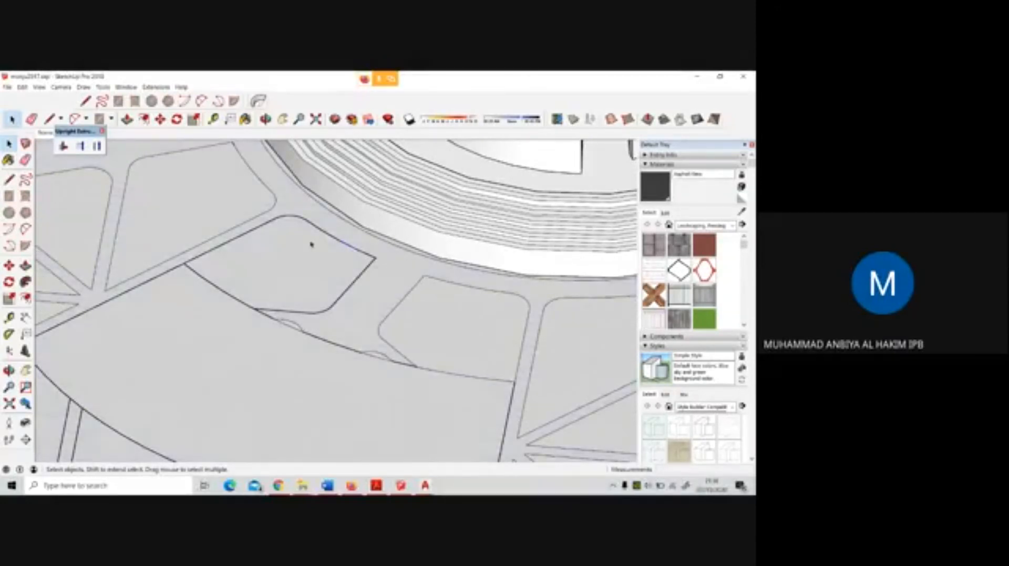
{"action": "left_click", "coordinate": [355, 288]}
{"action": "left_click", "coordinate": [350, 290]}
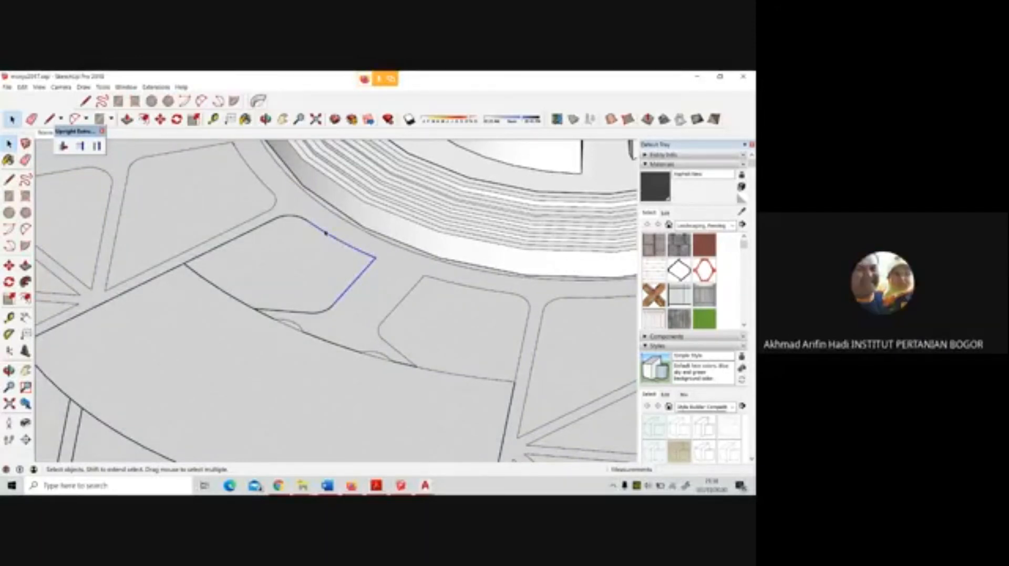
Delete the misaligned overlapping segments on the small plot's edge facing the stepped ring, next to its rounded corner
{"action": "scroll", "coordinate": [326, 233], "scroll_direction": "up", "scroll_amount": 5}
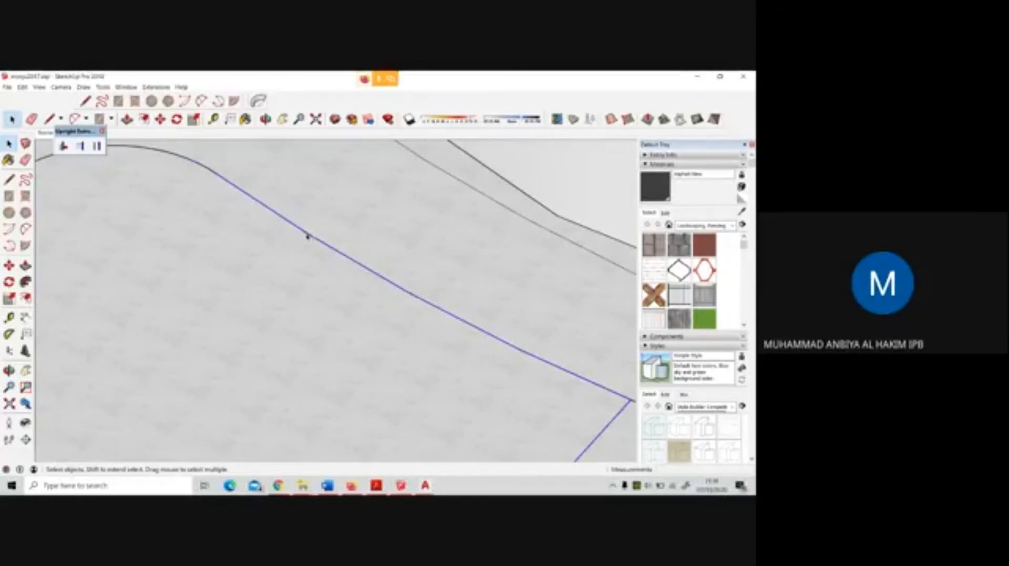
{"action": "scroll", "coordinate": [312, 236], "scroll_direction": "up", "scroll_amount": 5}
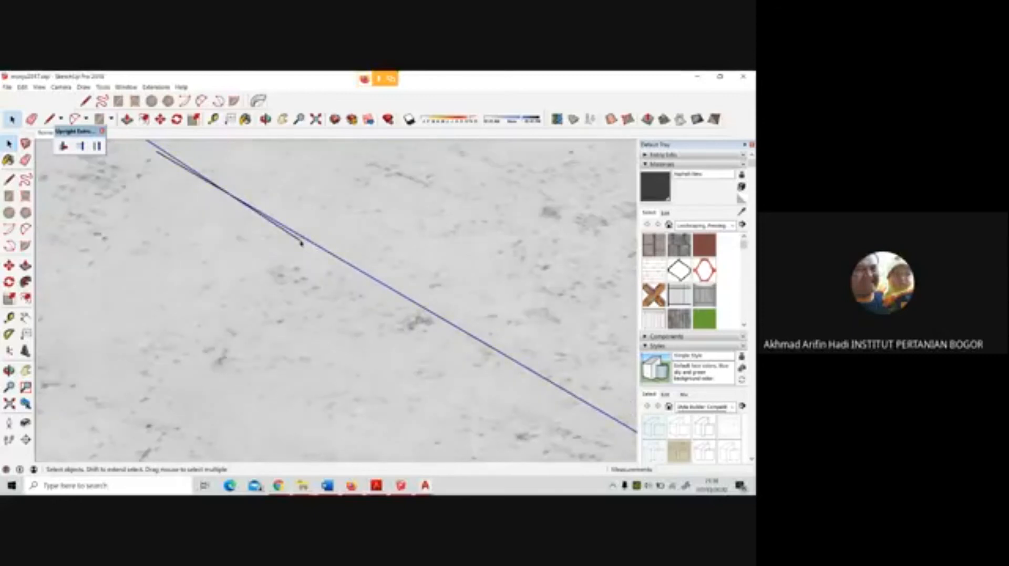
{"action": "left_click", "coordinate": [206, 181]}
{"action": "key", "text": "Delete"}
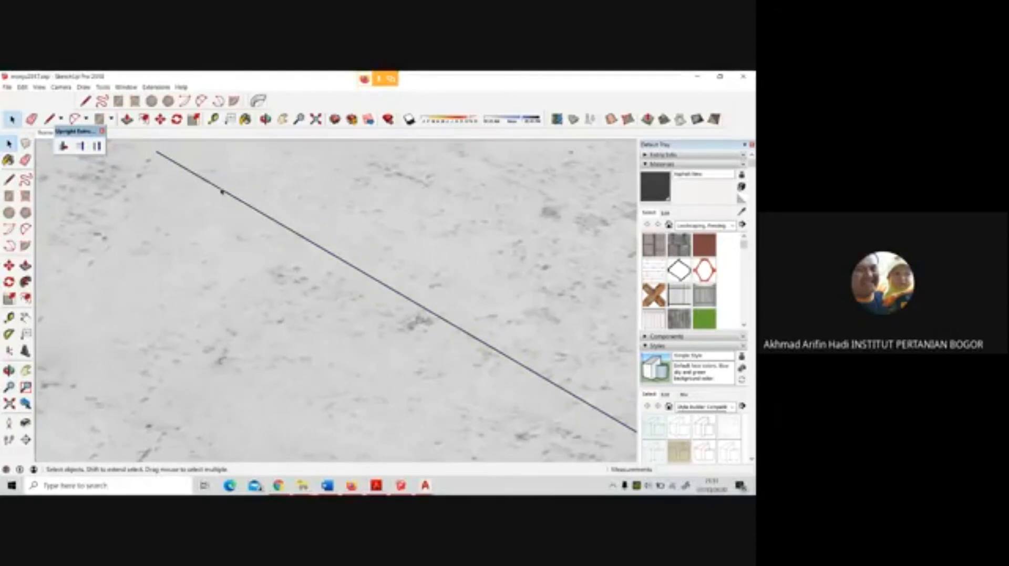
{"action": "scroll", "coordinate": [355, 266], "scroll_direction": "down", "scroll_amount": 6}
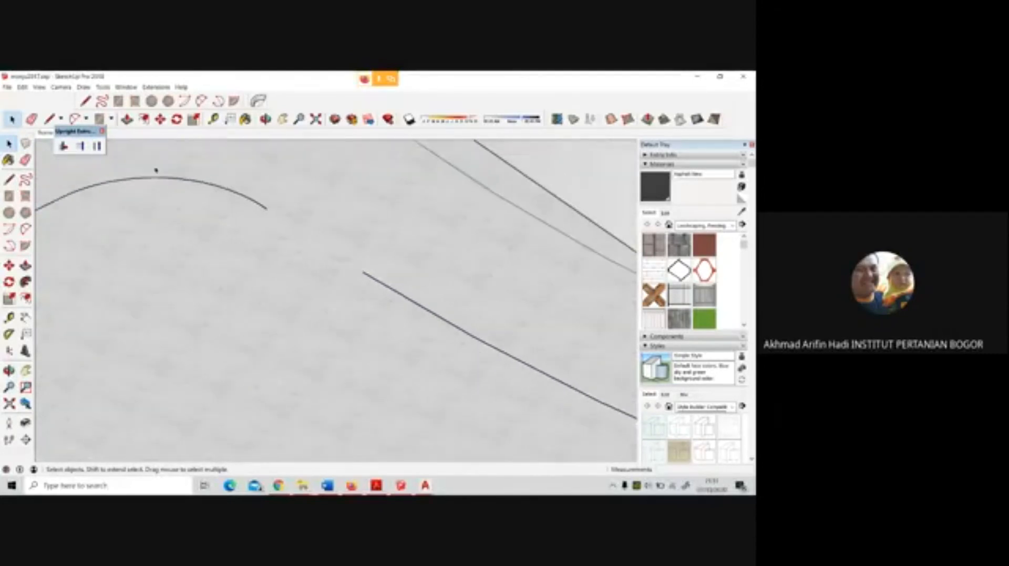
Draw a line joining the remaining edge to the end of the rounded corner on the small plot's ring side
{"action": "key", "text": "l"}
{"action": "left_click", "coordinate": [362, 272]}
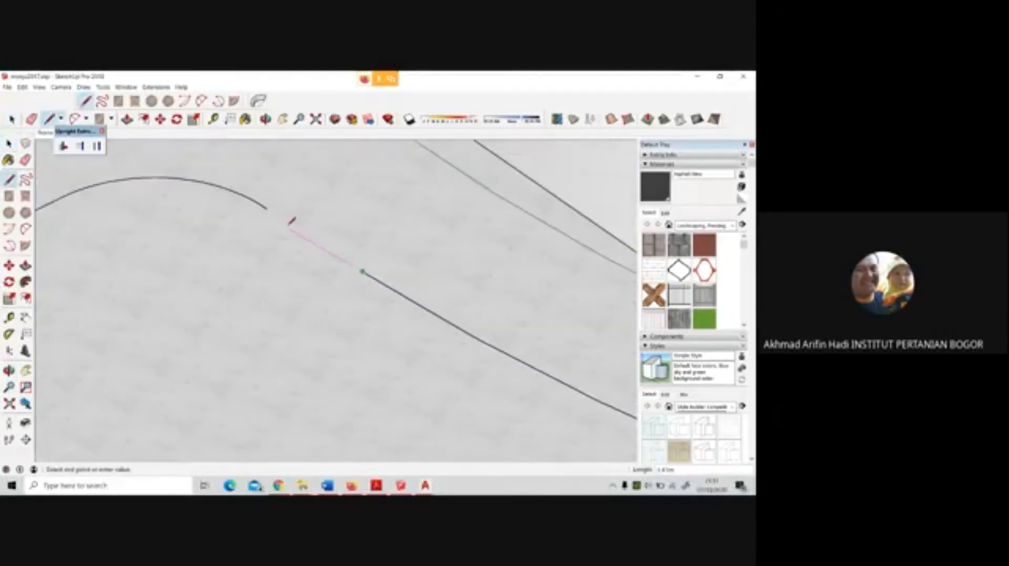
{"action": "left_click", "coordinate": [271, 209]}
{"action": "scroll", "coordinate": [284, 206], "scroll_direction": "down", "scroll_amount": 5}
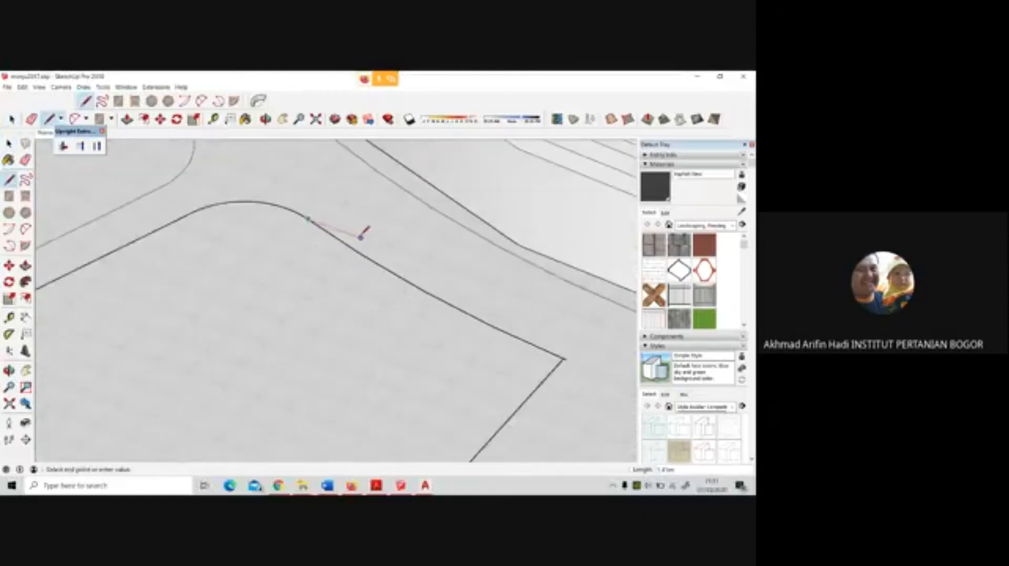
{"action": "scroll", "coordinate": [362, 247], "scroll_direction": "down", "scroll_amount": 2}
{"action": "key", "text": "Escape"}
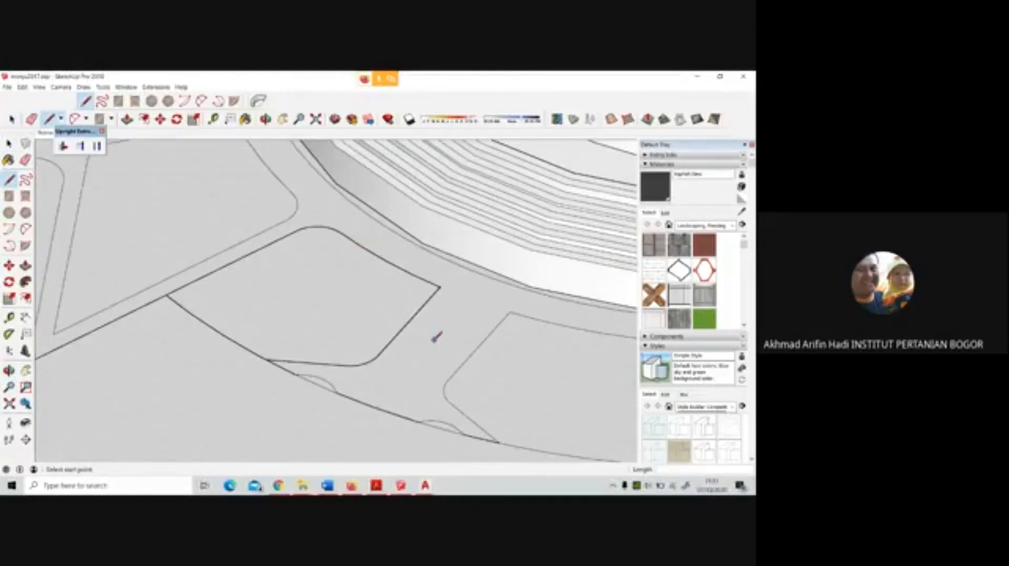
Examine the whole plaza, the monument and the surrounding roads from several distances and angles
{"action": "scroll", "coordinate": [438, 347], "scroll_direction": "down", "scroll_amount": 3}
{"action": "scroll", "coordinate": [440, 344], "scroll_direction": "down", "scroll_amount": 3}
{"action": "scroll", "coordinate": [362, 313], "scroll_direction": "down", "scroll_amount": 3}
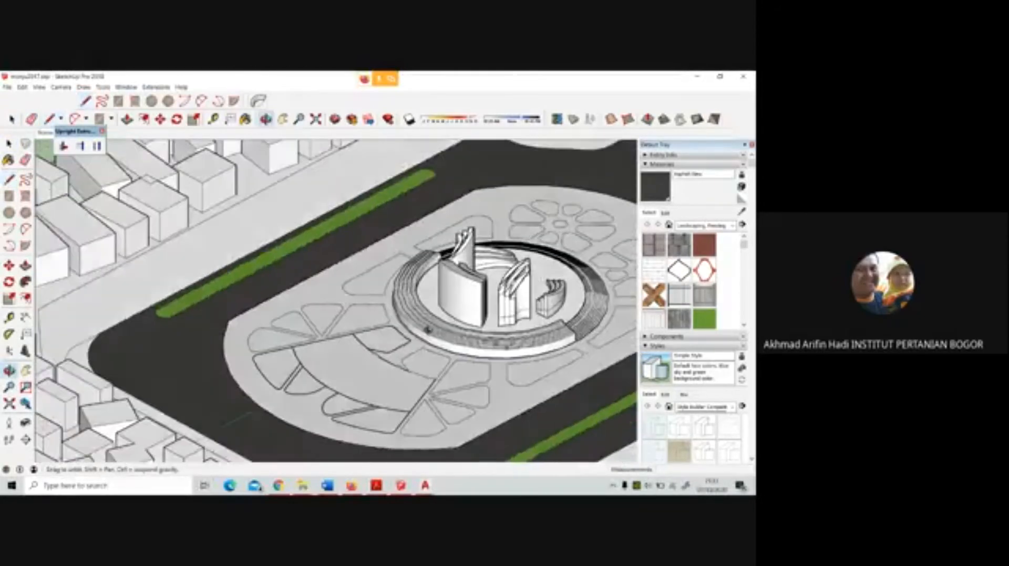
{"action": "scroll", "coordinate": [362, 312], "scroll_direction": "down", "scroll_amount": 2}
{"action": "scroll", "coordinate": [418, 346], "scroll_direction": "up", "scroll_amount": 4}
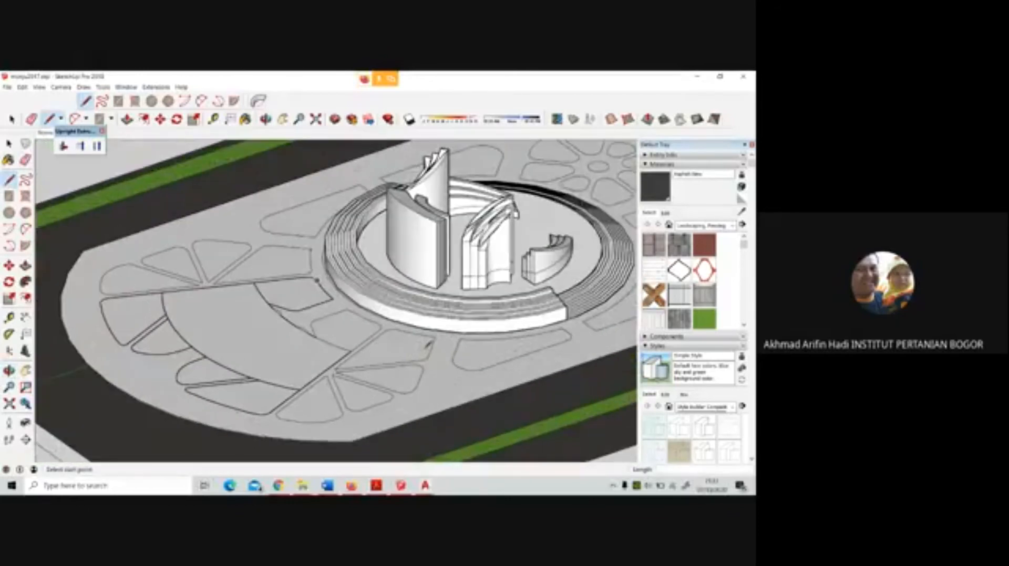
{"action": "scroll", "coordinate": [266, 333], "scroll_direction": "down", "scroll_amount": 2}
{"action": "scroll", "coordinate": [267, 335], "scroll_direction": "down", "scroll_amount": 4}
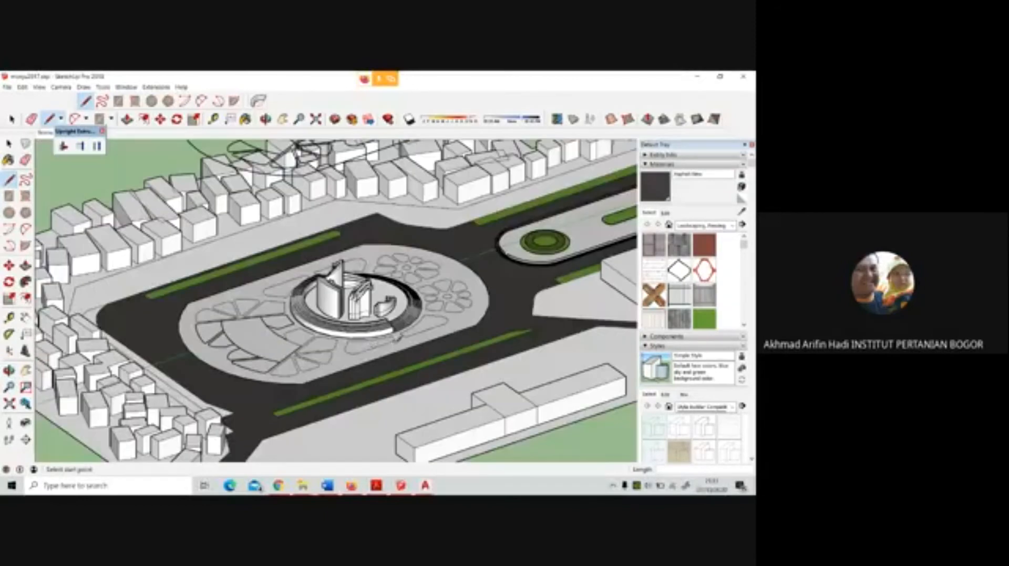
{"action": "left_click", "coordinate": [10, 143]}
{"action": "scroll", "coordinate": [410, 319], "scroll_direction": "up", "scroll_amount": 1}
{"action": "scroll", "coordinate": [409, 319], "scroll_direction": "up", "scroll_amount": 2}
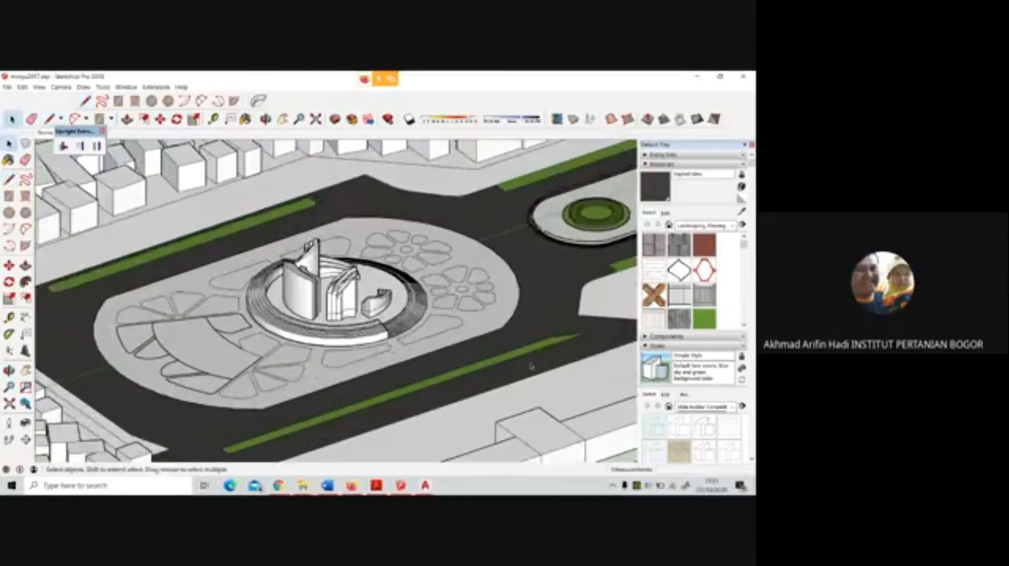
{"action": "middle_click_drag", "start_coordinate": [445, 317], "coordinate": [306, 324]}
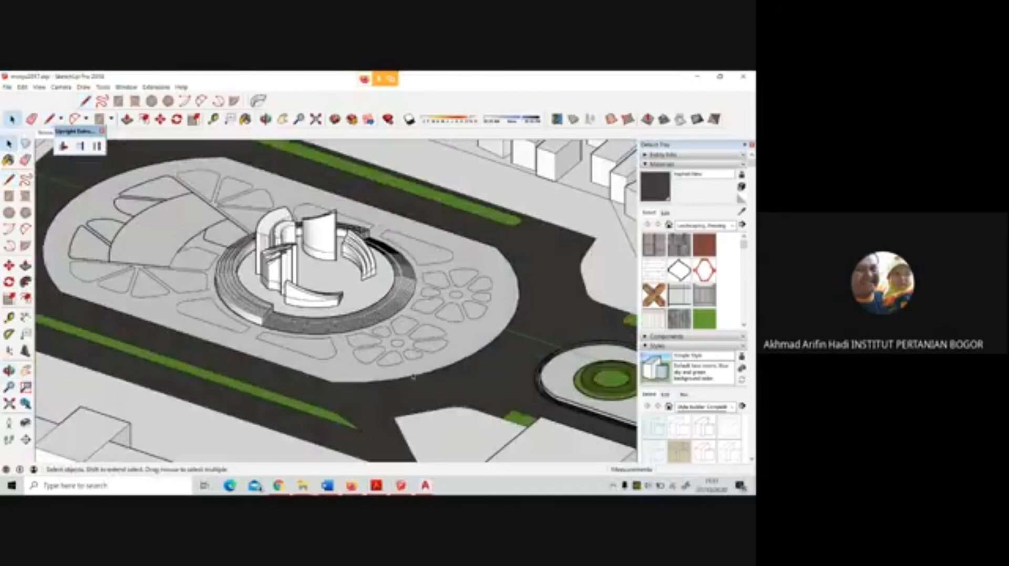
Switch the camera from parallel projection to Perspective and frame a low view of the monument and plaza
{"action": "left_click", "coordinate": [42, 89]}
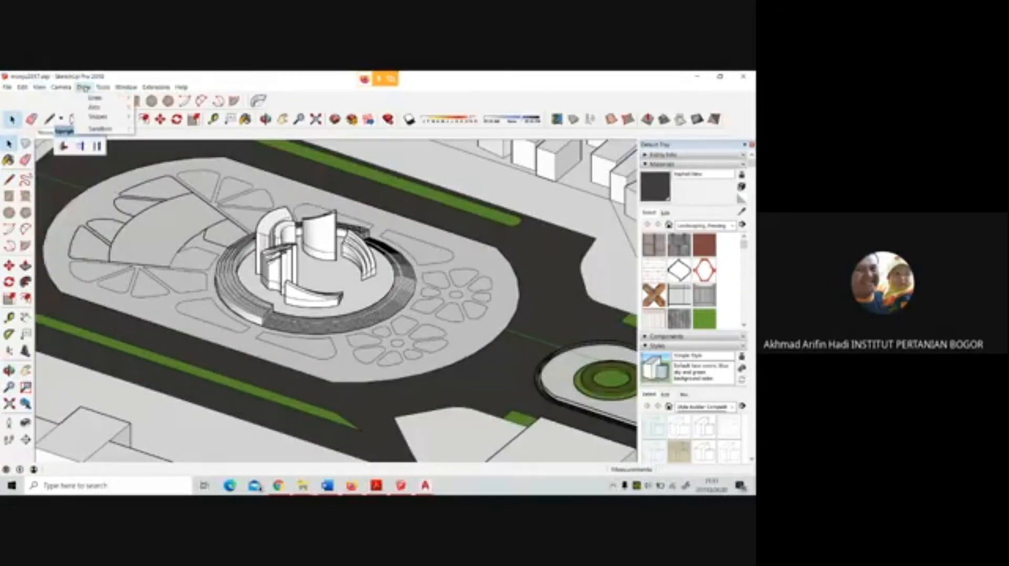
{"action": "mouse_move", "coordinate": [55, 89]}
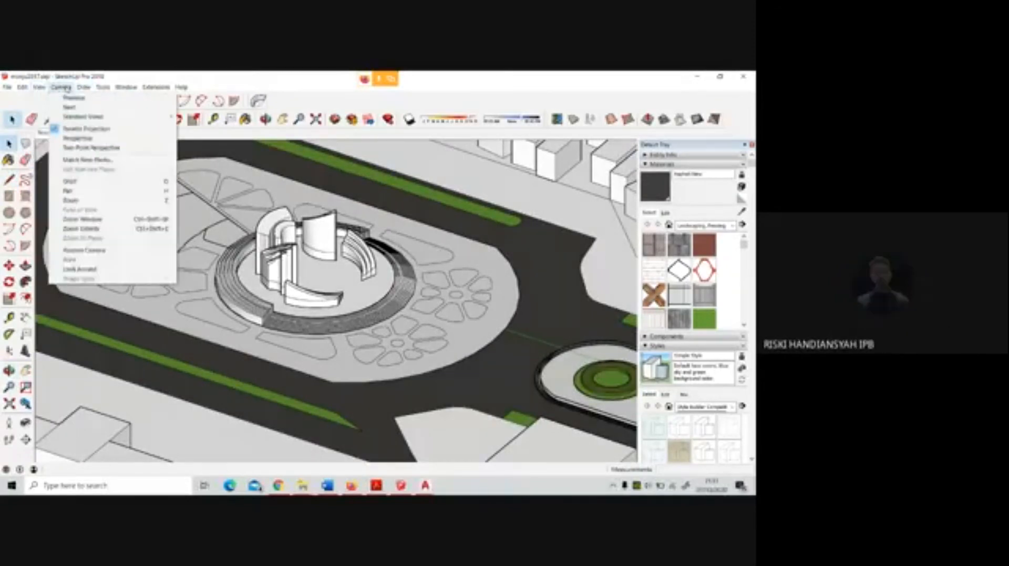
{"action": "left_click", "coordinate": [69, 135]}
{"action": "scroll", "coordinate": [339, 299], "scroll_direction": "up", "scroll_amount": 15}
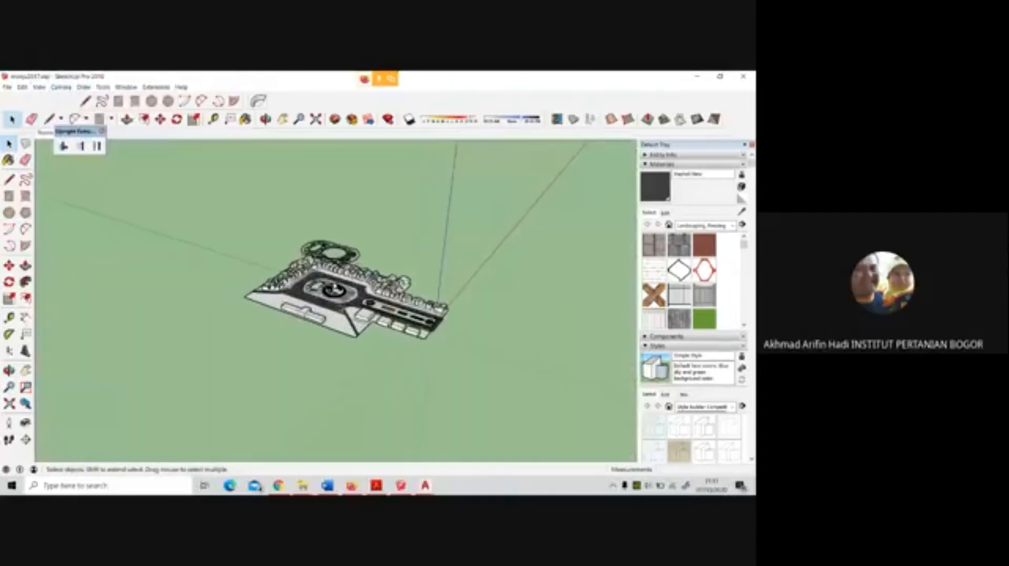
{"action": "middle_click_drag", "start_coordinate": [345, 307], "coordinate": [523, 284]}
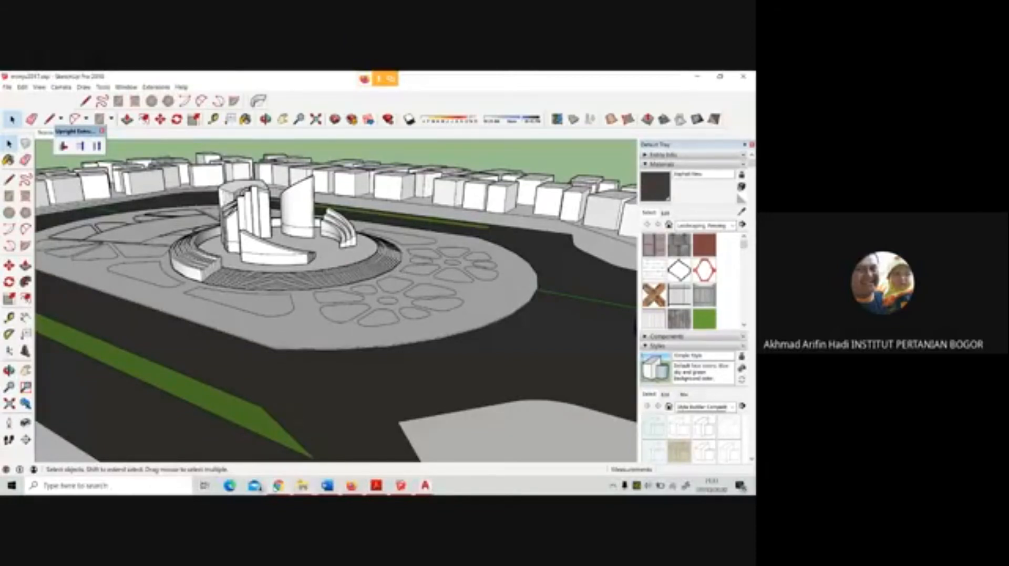
Switch to the Firefox window and search the web for "white pavement" in a new browser tab
{"action": "left_click", "coordinate": [283, 488]}
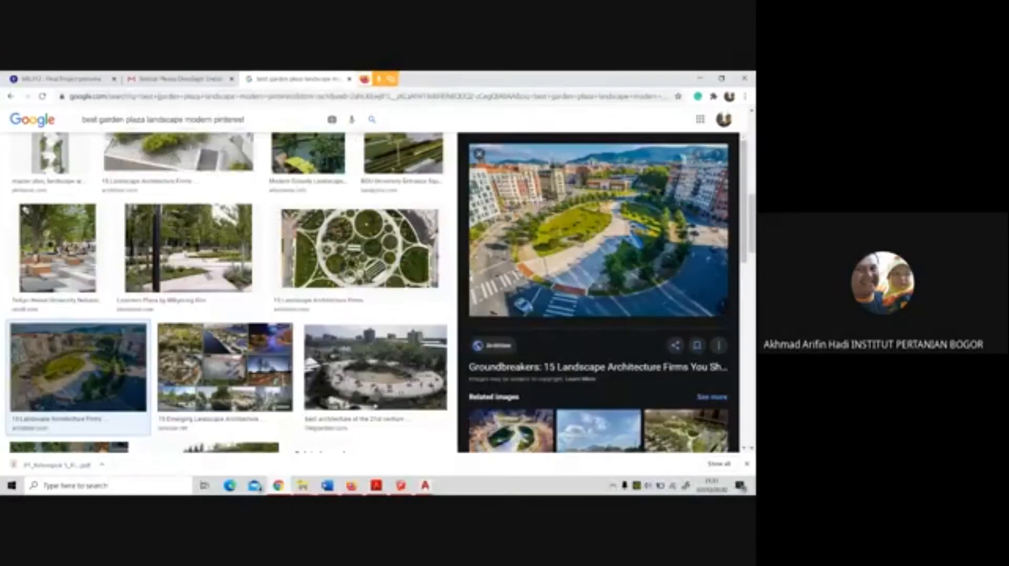
{"action": "left_click", "coordinate": [474, 99]}
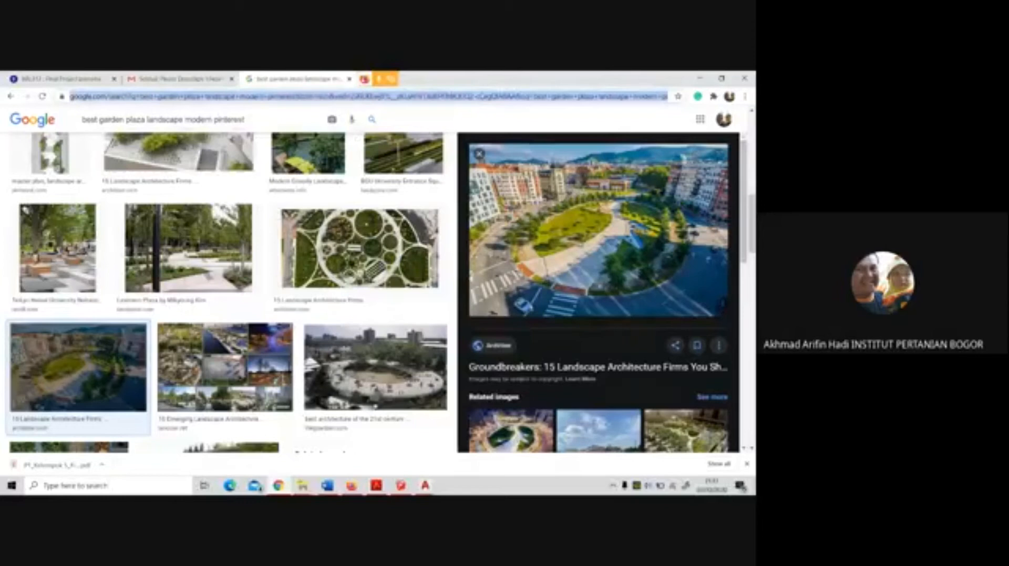
{"action": "left_click", "coordinate": [378, 79]}
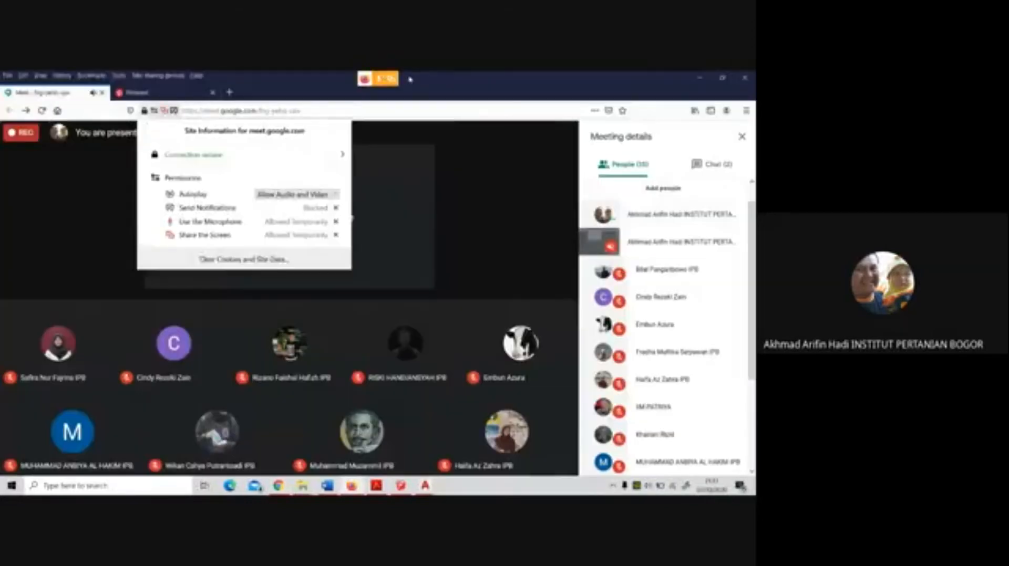
{"action": "left_click", "coordinate": [229, 92]}
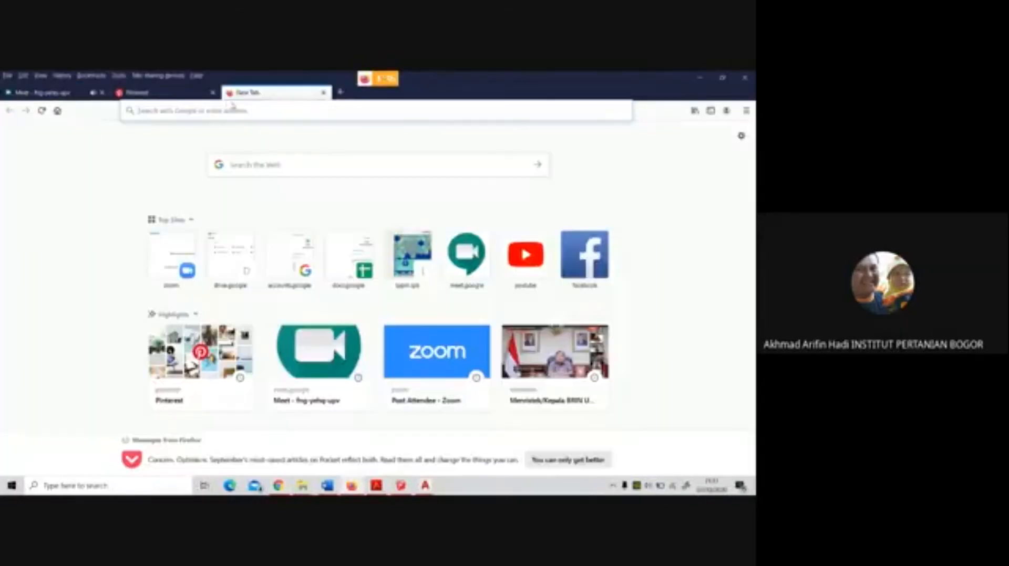
{"action": "left_click", "coordinate": [232, 110]}
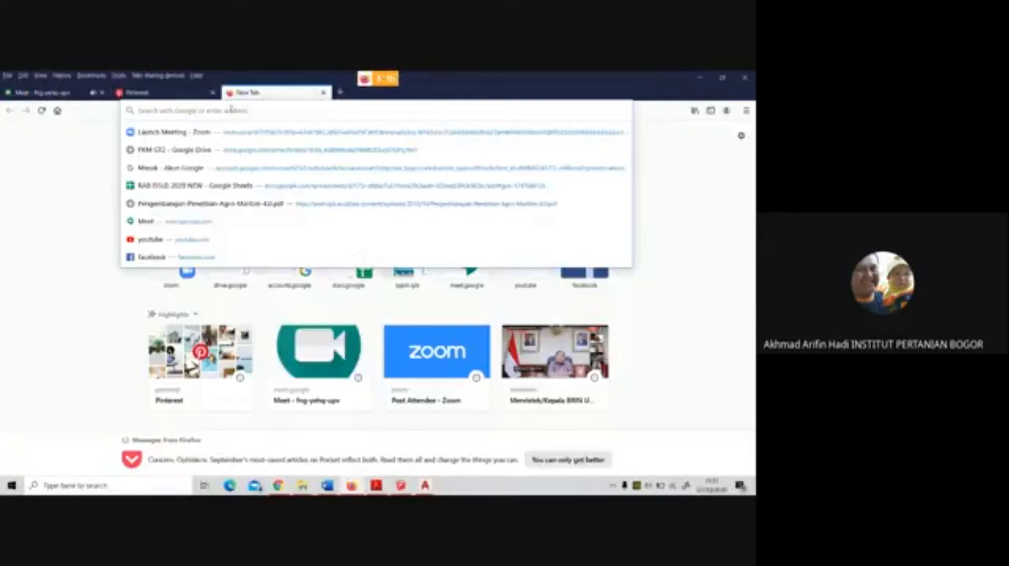
{"action": "type", "text": "white"}
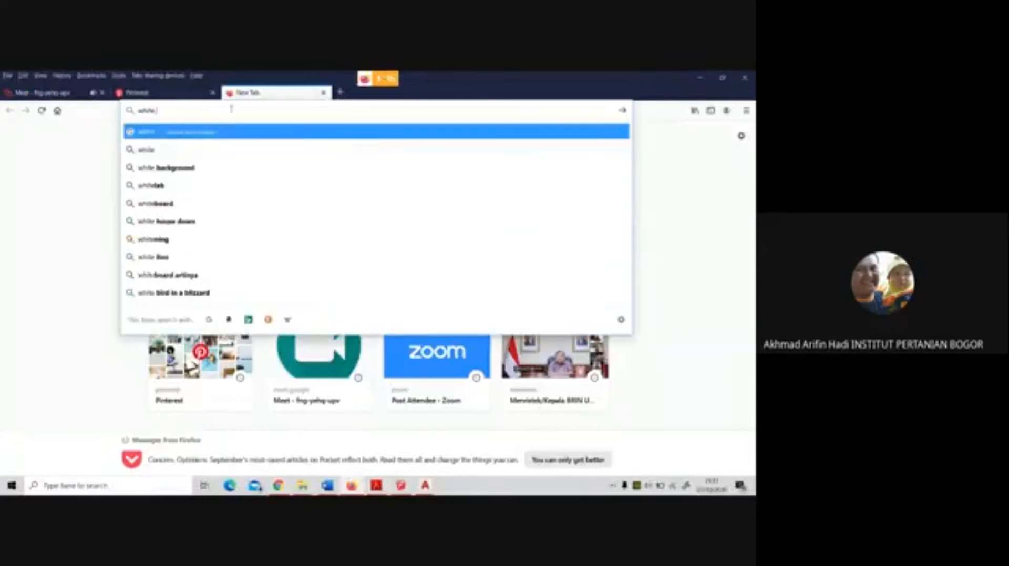
{"action": "type", "text": " tile"}
{"action": "key", "text": "BackSpace"}
{"action": "key", "text": "BackSpace"}
{"action": "key", "text": "BackSpace"}
{"action": "key", "text": "BackSpace"}
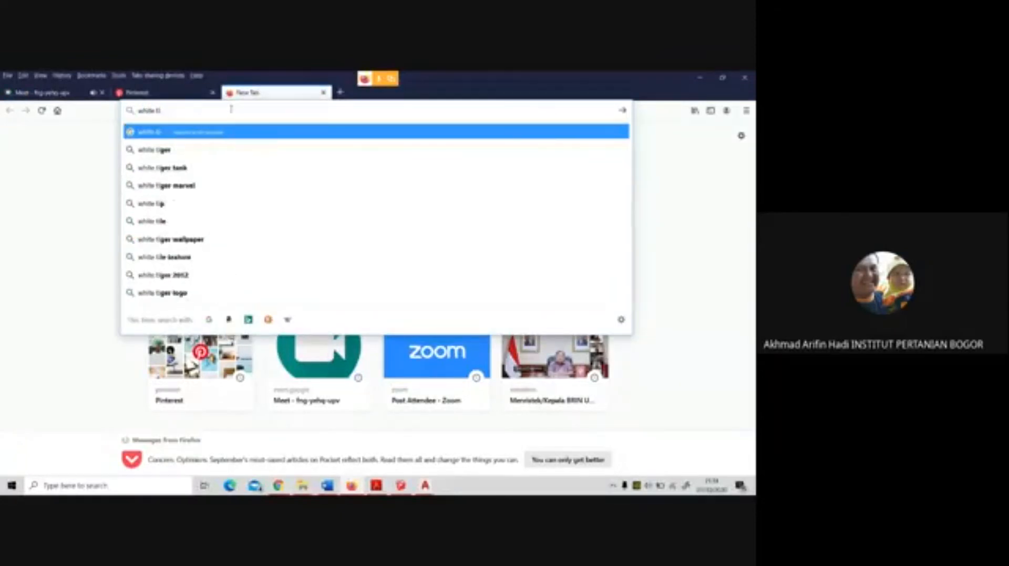
{"action": "type", "text": "pavement"}
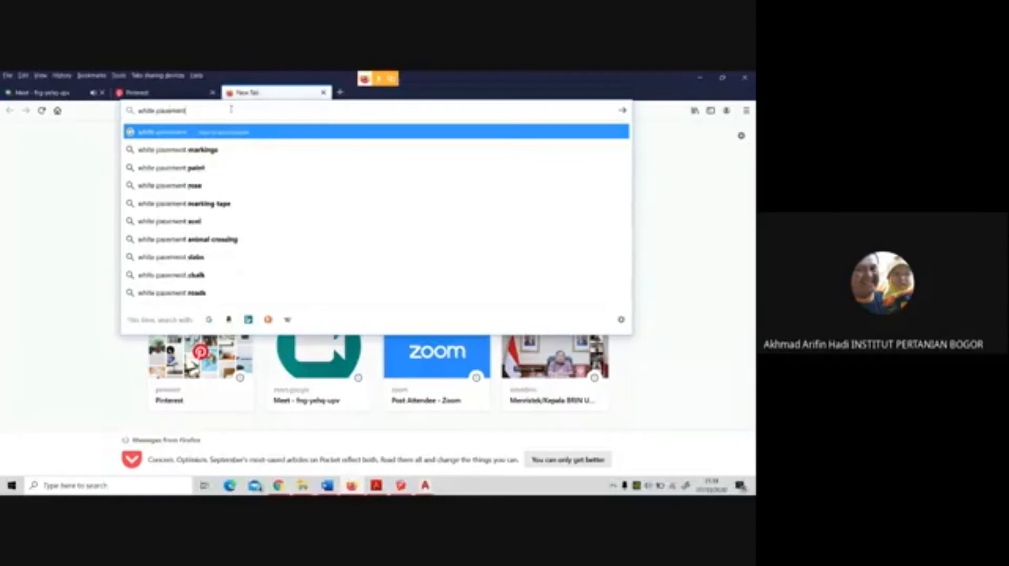
{"action": "key", "text": "Return"}
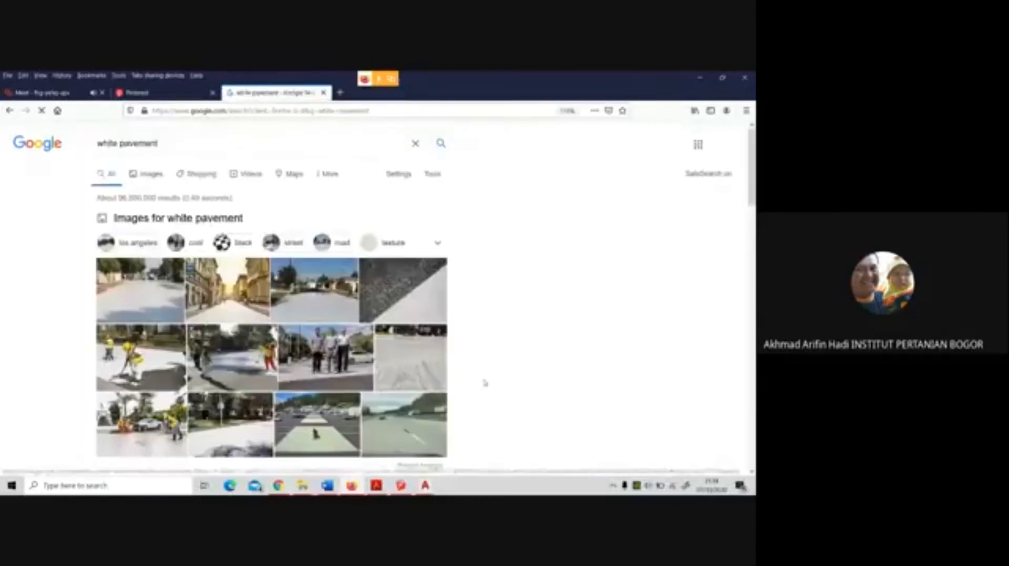
Look over the white pavement results and show only the image results
{"action": "scroll", "coordinate": [483, 381], "scroll_direction": "down", "scroll_amount": 2}
{"action": "scroll", "coordinate": [478, 378], "scroll_direction": "down", "scroll_amount": 5}
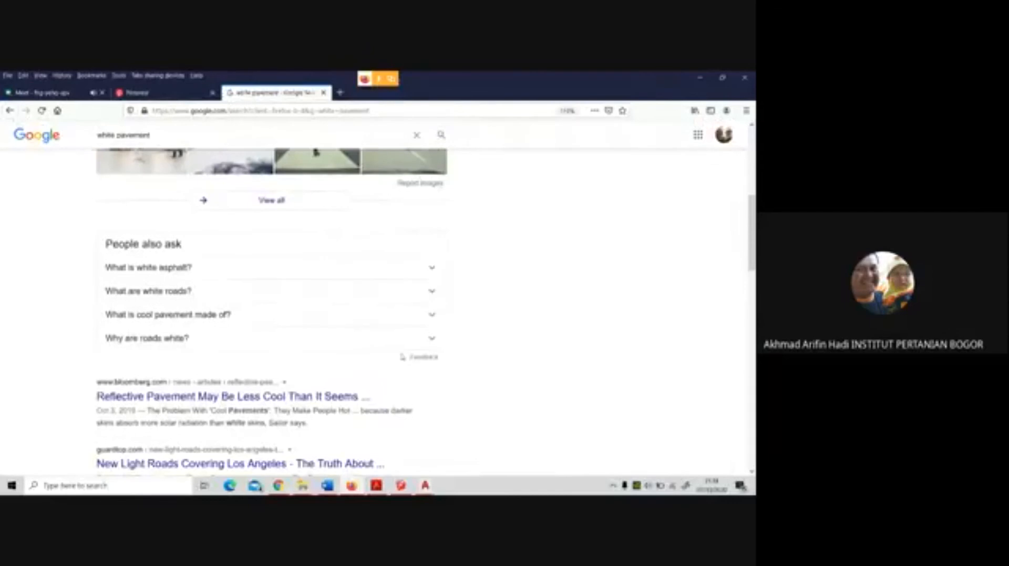
{"action": "scroll", "coordinate": [386, 343], "scroll_direction": "up", "scroll_amount": 3}
{"action": "scroll", "coordinate": [387, 343], "scroll_direction": "up", "scroll_amount": 3}
{"action": "left_click", "coordinate": [150, 174]}
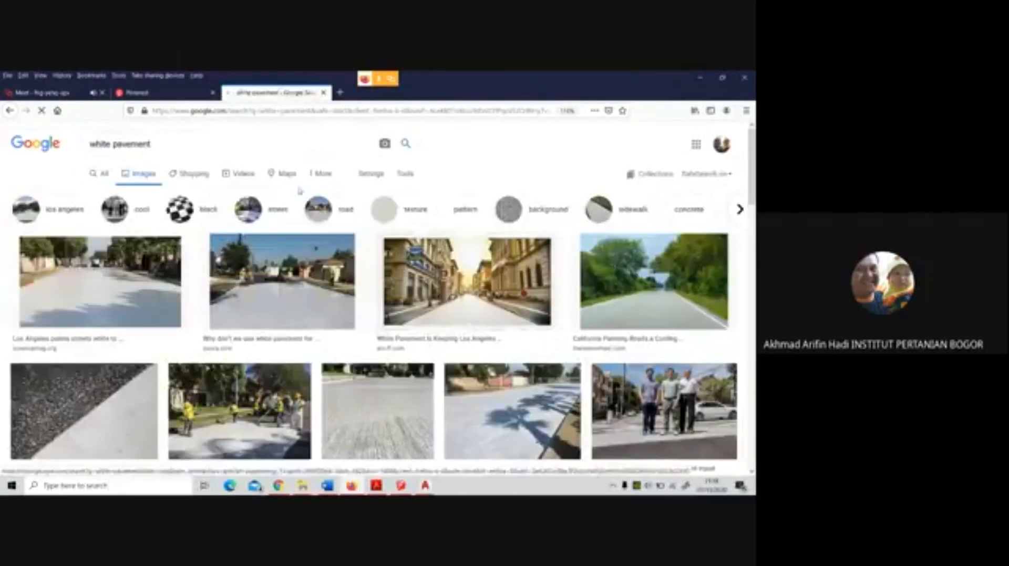
Extend the image search to "white pavement materials"
{"action": "left_click", "coordinate": [273, 147]}
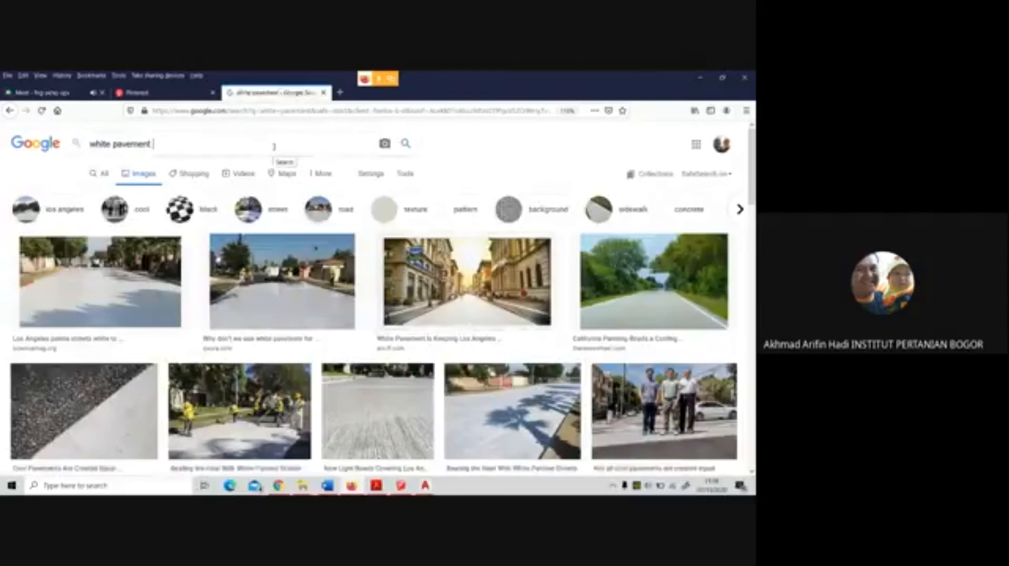
{"action": "type", "text": "ame"}
{"action": "key", "text": "BackSpace"}
{"action": "key", "text": "BackSpace"}
{"action": "key", "text": "BackSpace"}
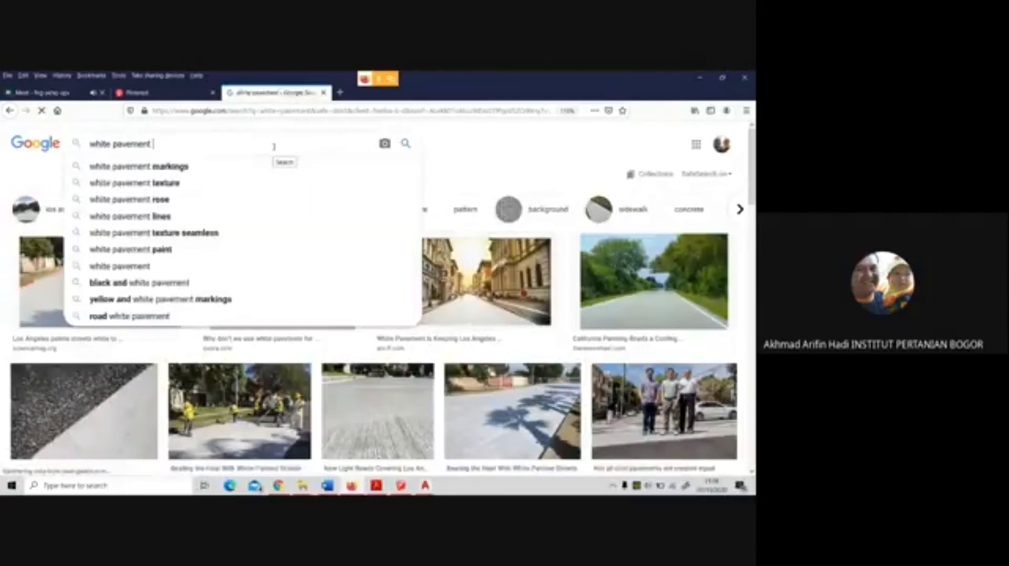
{"action": "type", "text": "materials"}
{"action": "key", "text": "Return"}
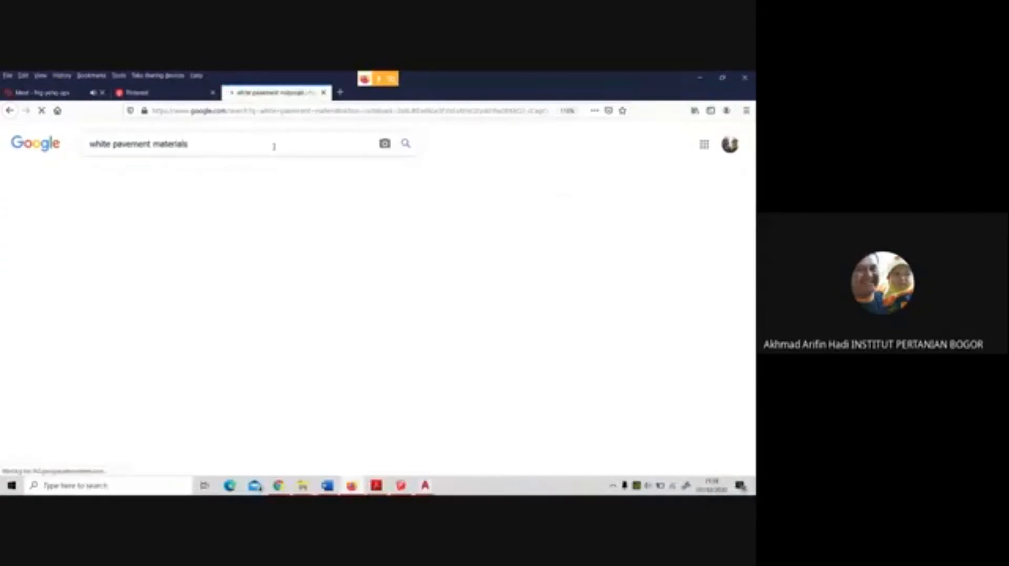
Browse the pavement material images and change the search to "white paving tile materials"
{"action": "scroll", "coordinate": [434, 301], "scroll_direction": "down", "scroll_amount": 8}
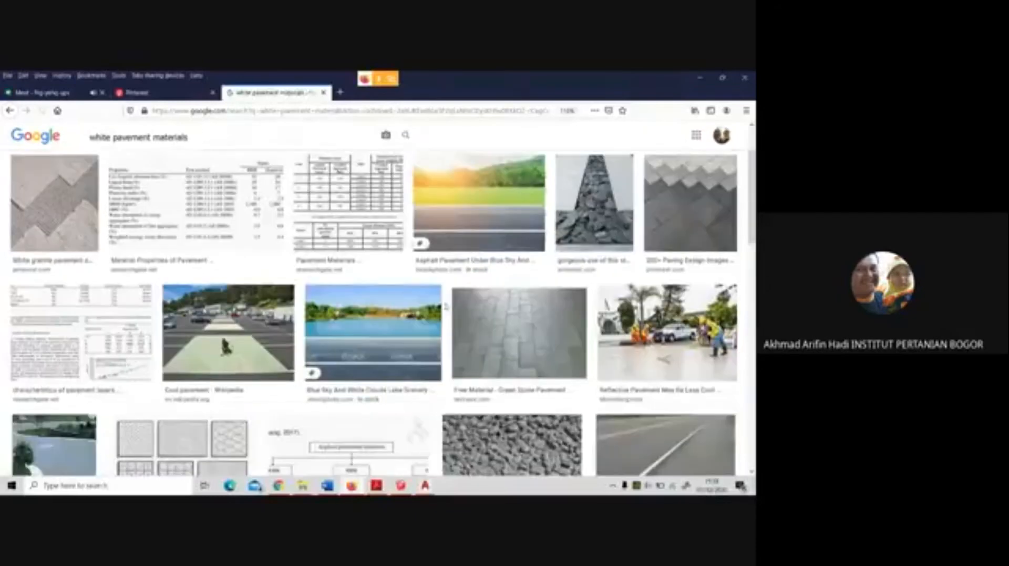
{"action": "scroll", "coordinate": [445, 307], "scroll_direction": "down", "scroll_amount": 10}
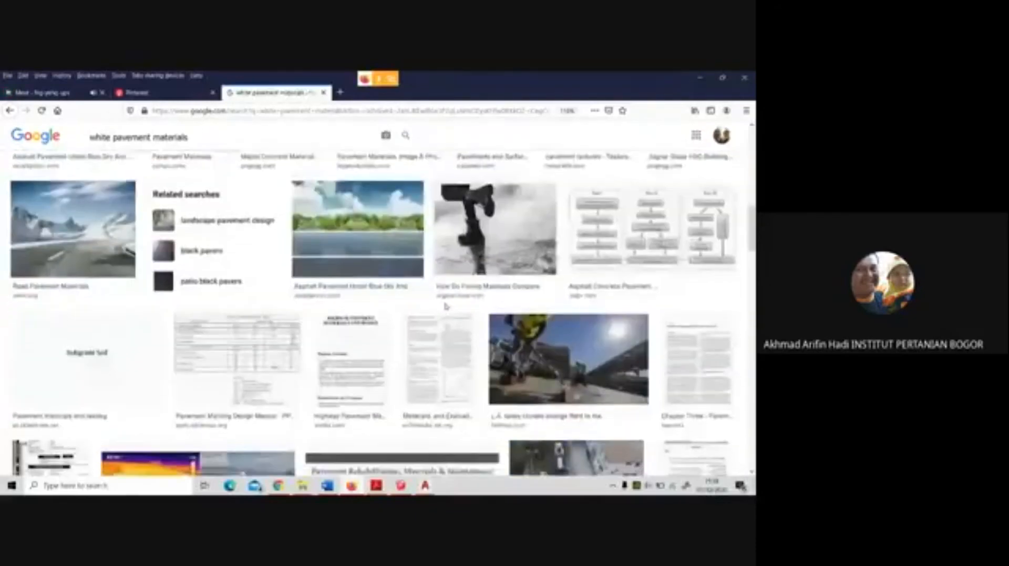
{"action": "scroll", "coordinate": [445, 308], "scroll_direction": "down", "scroll_amount": 5}
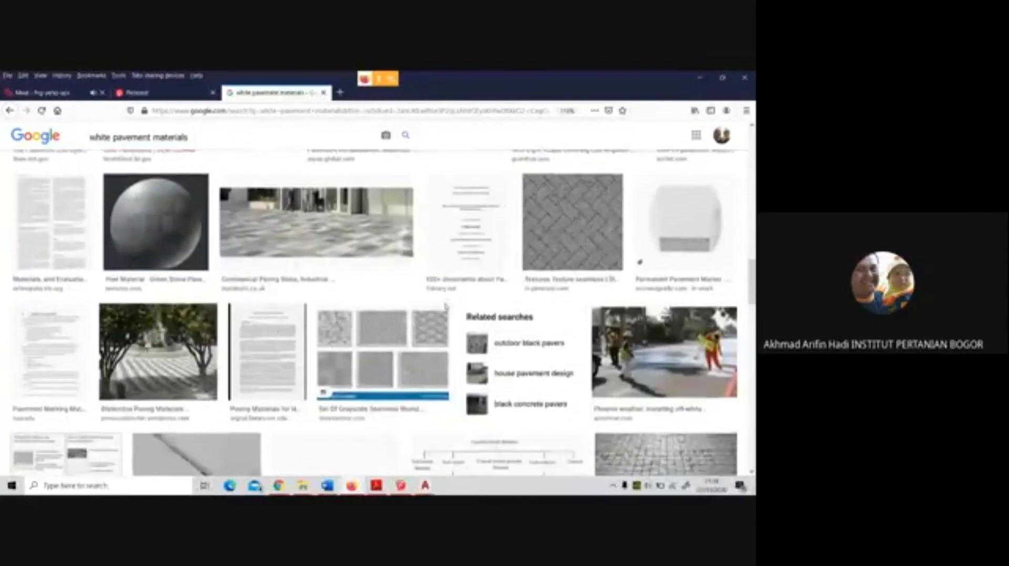
{"action": "scroll", "coordinate": [445, 308], "scroll_direction": "down", "scroll_amount": 6}
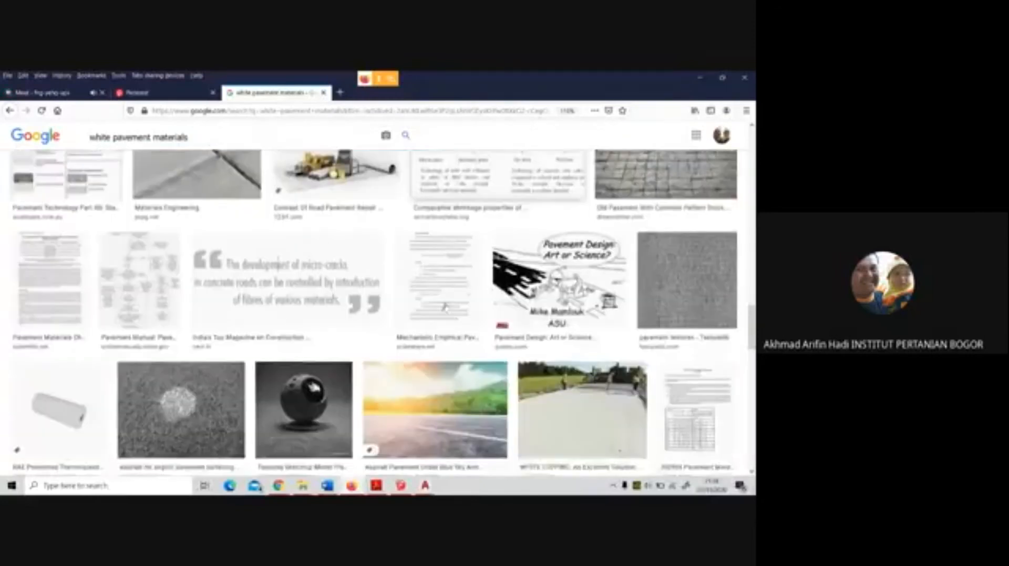
{"action": "scroll", "coordinate": [446, 306], "scroll_direction": "up", "scroll_amount": 20}
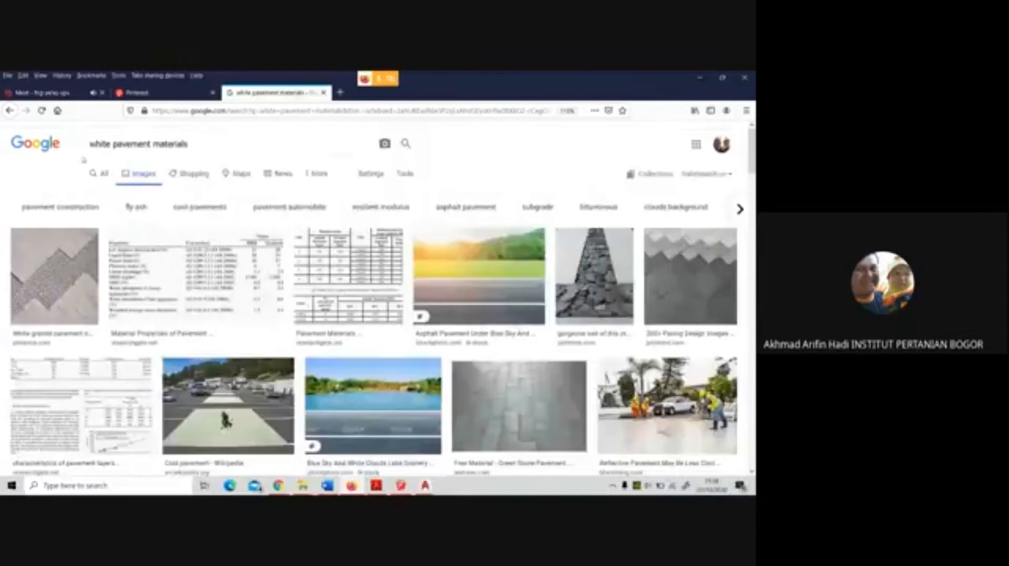
{"action": "double_click", "coordinate": [132, 144]}
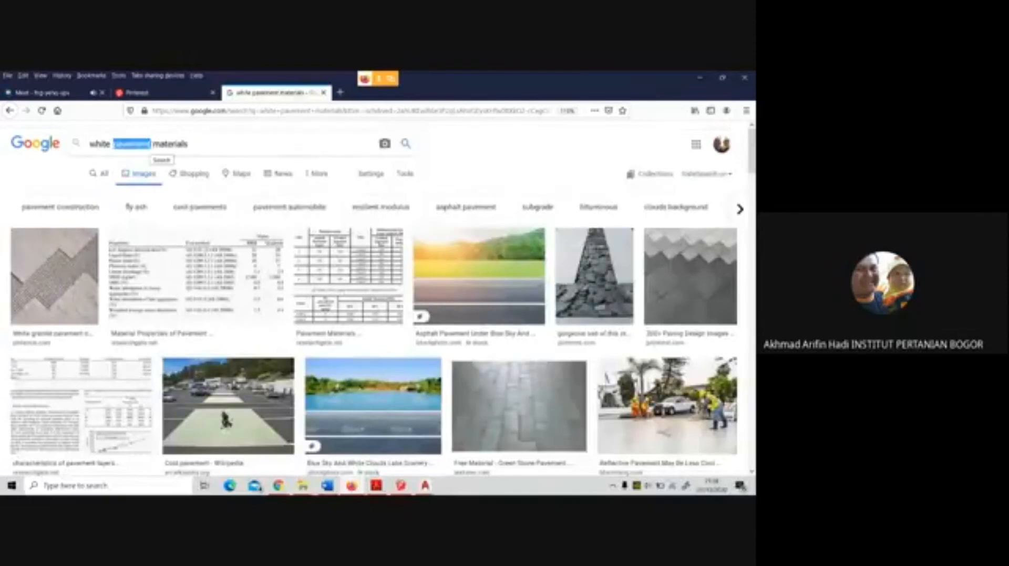
{"action": "type", "text": "paving tile"}
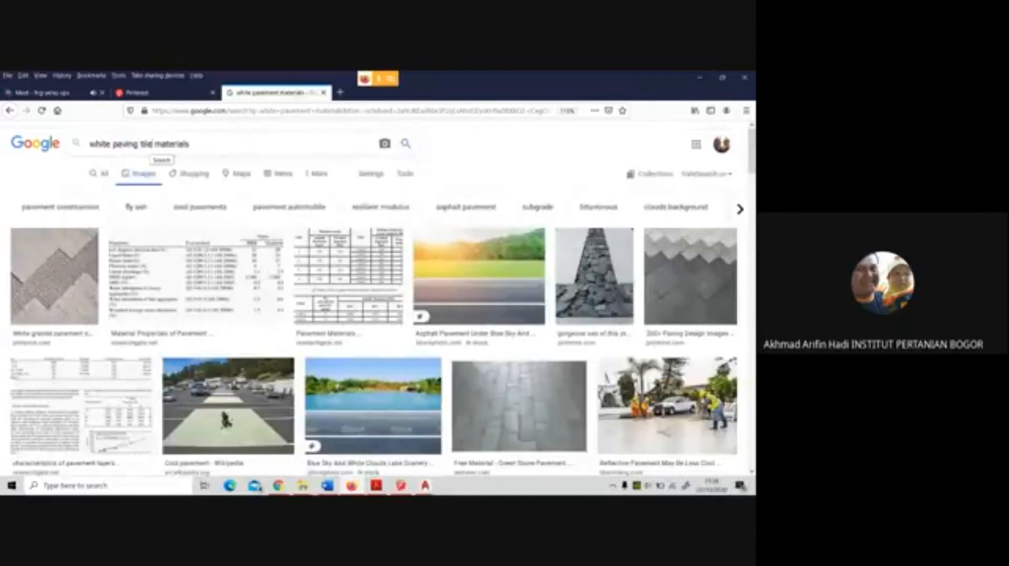
{"action": "key", "text": "Return"}
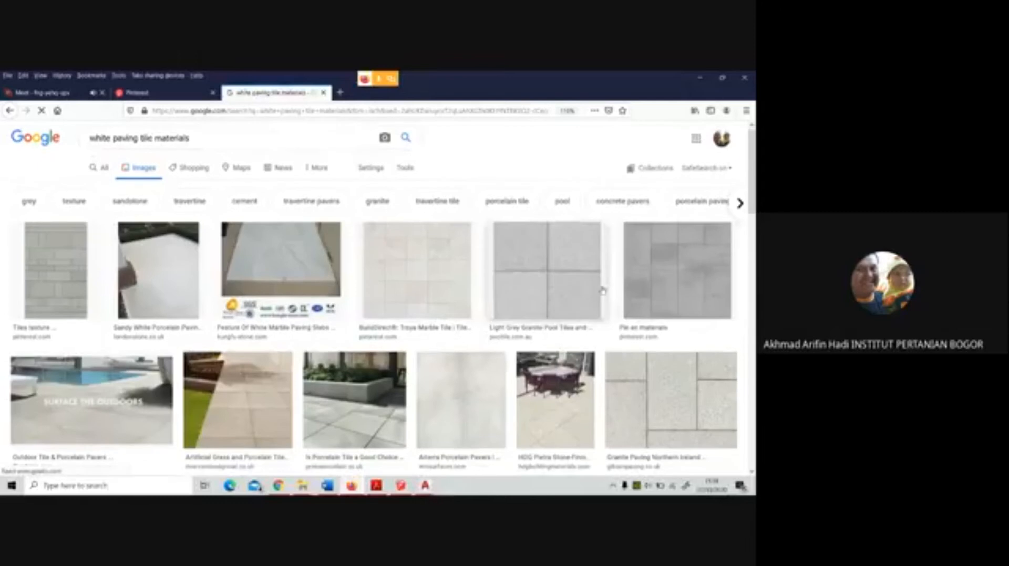
Open the larger preview of the Granite Paving Northern Ireland image from the search results
{"action": "scroll", "coordinate": [682, 314], "scroll_direction": "down", "scroll_amount": 3}
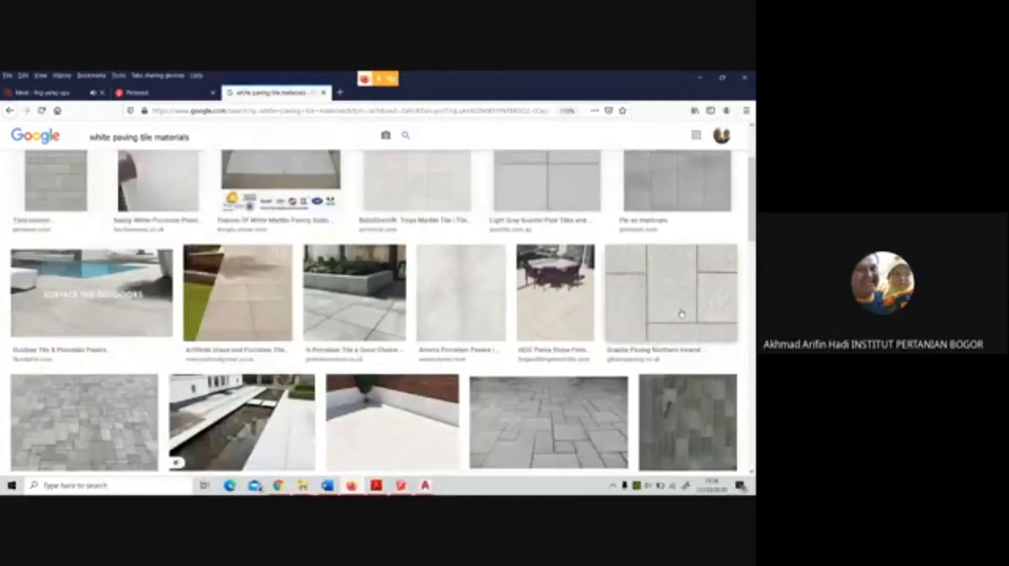
{"action": "left_click", "coordinate": [682, 314]}
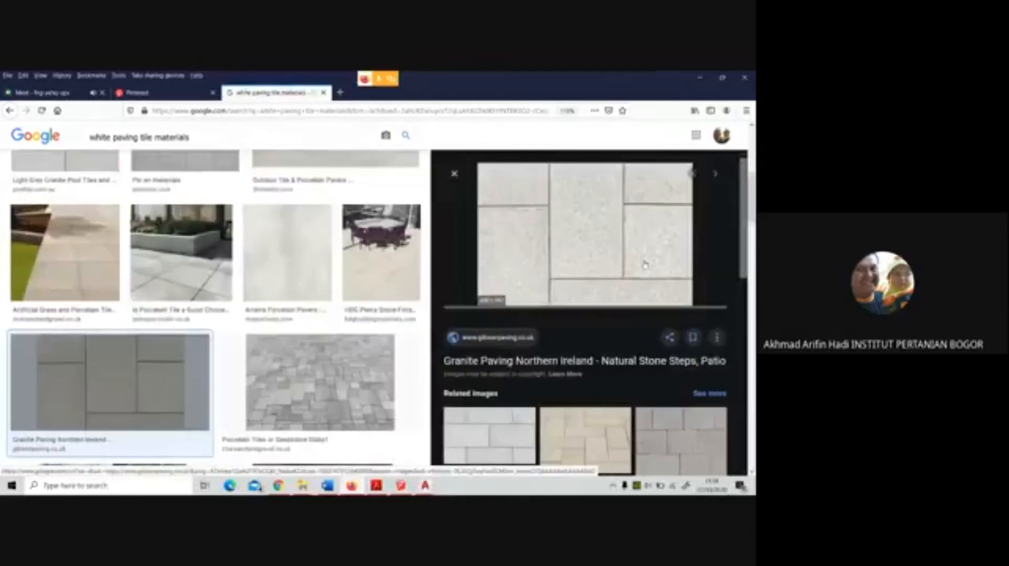
{"action": "right_click", "coordinate": [571, 233]}
{"action": "left_click", "coordinate": [593, 309]}
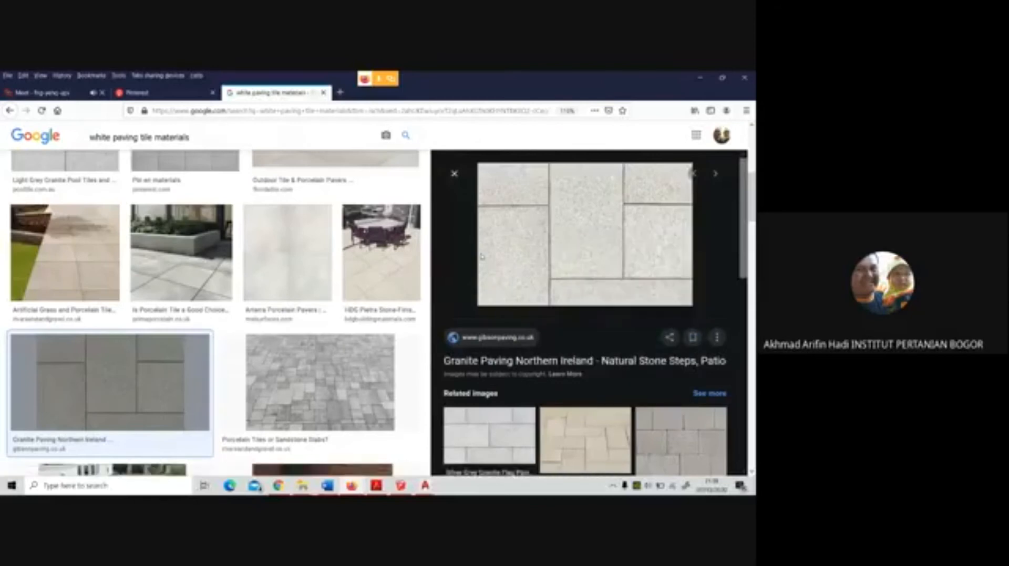
Save the granite paving image as example-granite.jpg in the minggu 6 2020 folder on Google Drive
{"action": "right_click", "coordinate": [615, 246]}
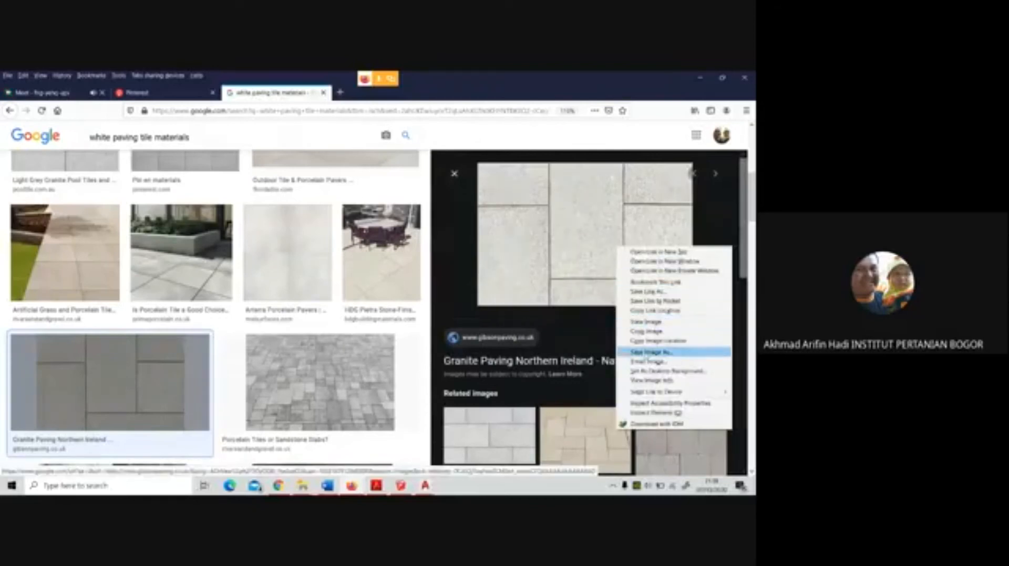
{"action": "left_click", "coordinate": [647, 353]}
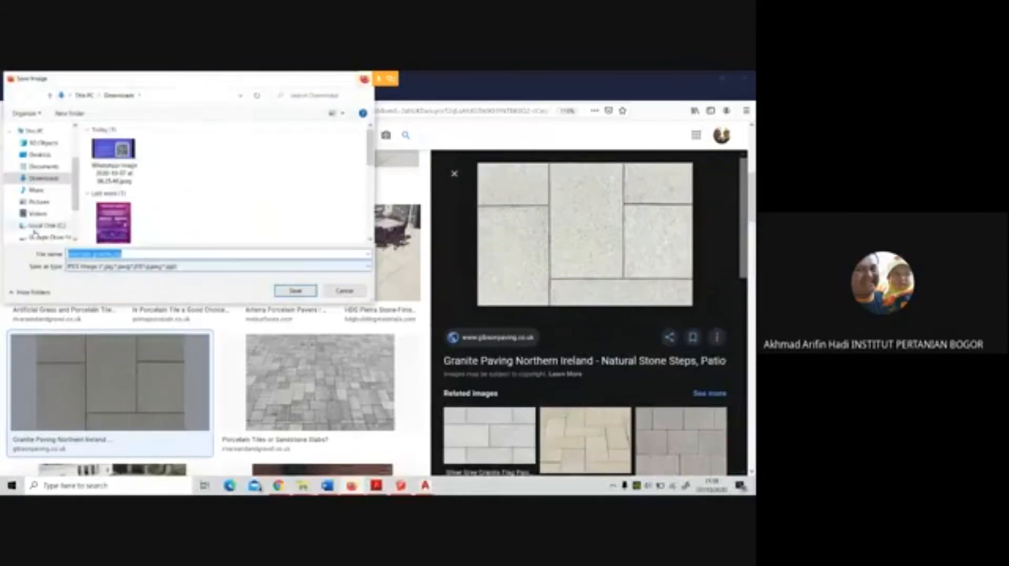
{"action": "scroll", "coordinate": [37, 226], "scroll_direction": "down", "scroll_amount": 1}
{"action": "left_click", "coordinate": [49, 199]}
{"action": "double_click", "coordinate": [112, 154]}
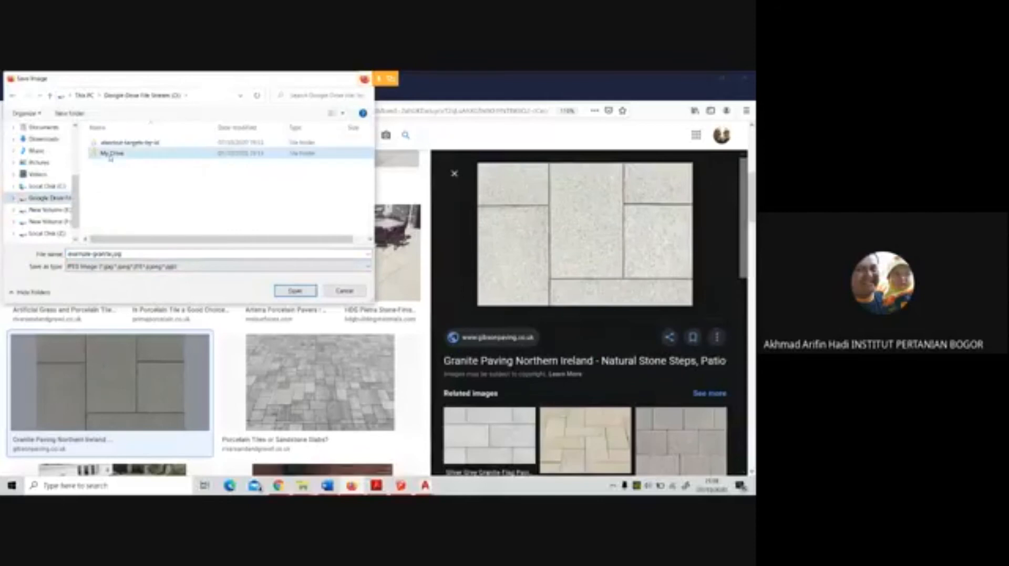
{"action": "double_click", "coordinate": [131, 185]}
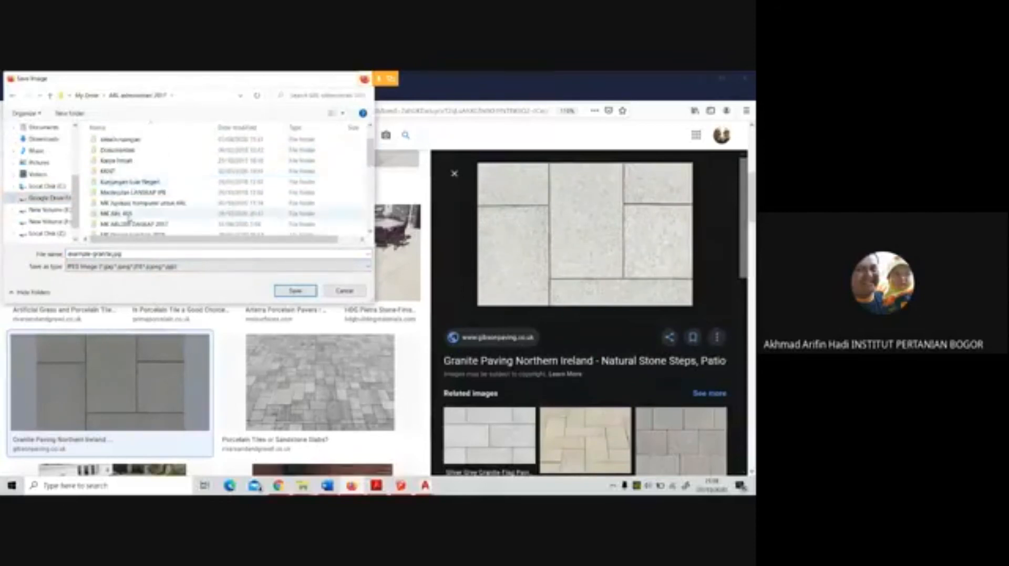
{"action": "double_click", "coordinate": [129, 182]}
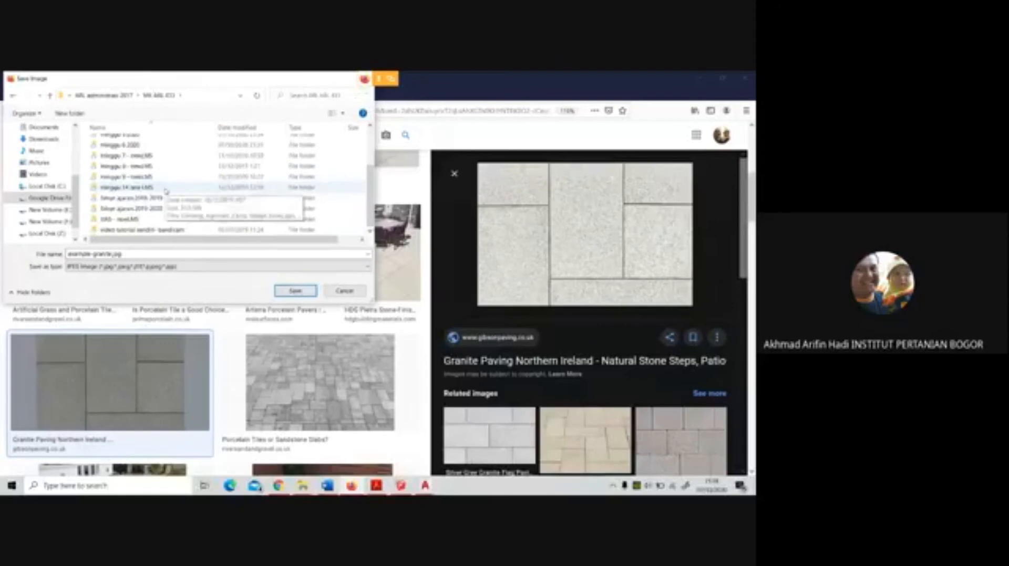
{"action": "scroll", "coordinate": [151, 167], "scroll_direction": "up", "scroll_amount": 1}
{"action": "double_click", "coordinate": [150, 162]}
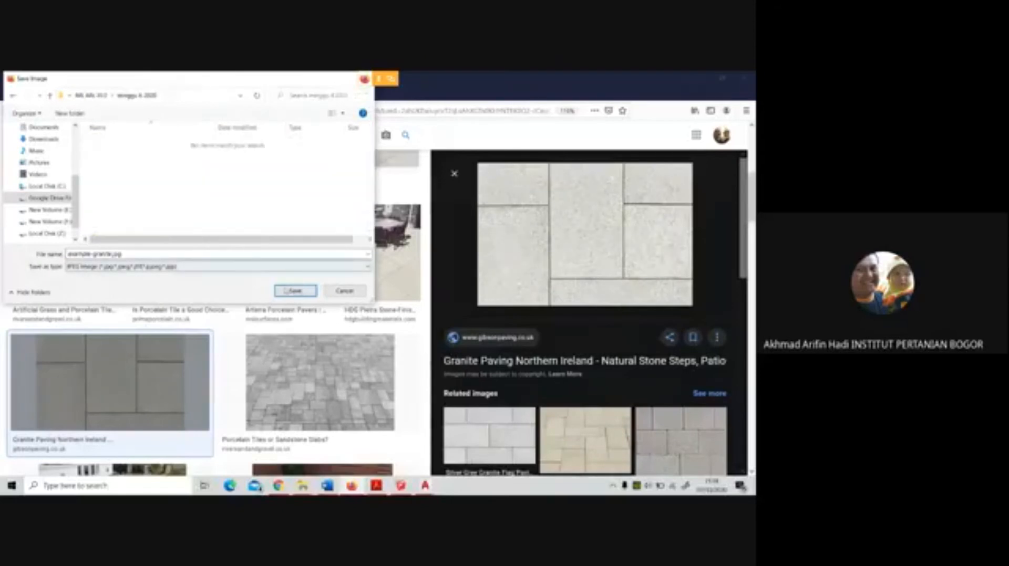
{"action": "left_click", "coordinate": [294, 291]}
Preview the Arterra Porcelain Pavers, Troya Marble Tile and Tiles texture images from the search results
{"action": "left_click", "coordinate": [312, 275]}
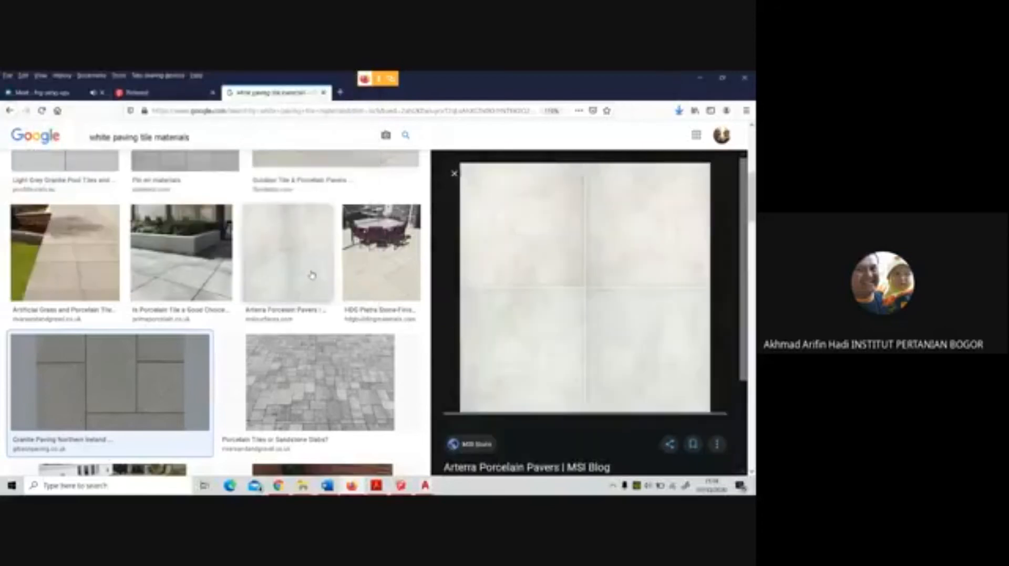
{"action": "scroll", "coordinate": [268, 247], "scroll_direction": "up", "scroll_amount": 3}
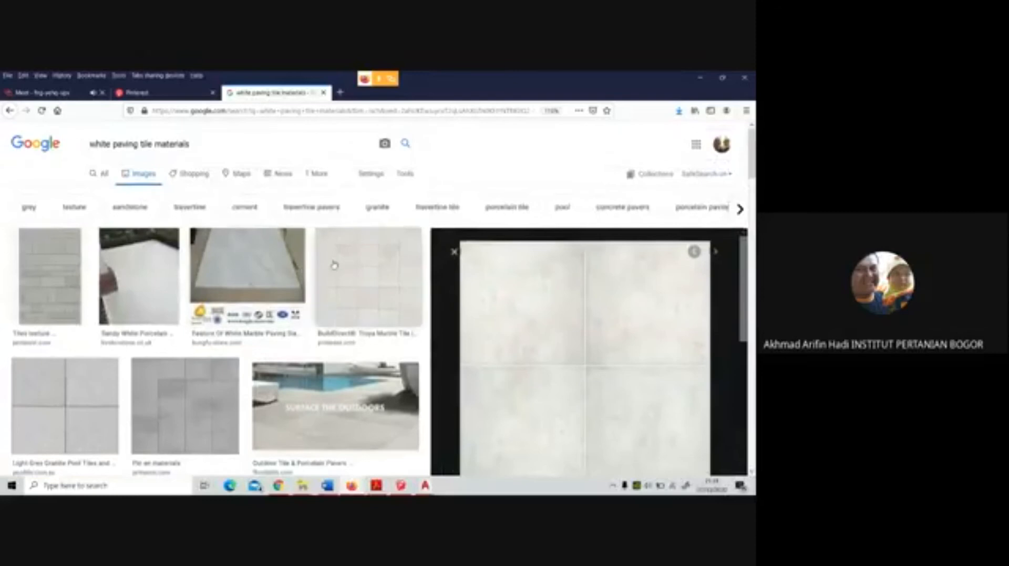
{"action": "left_click", "coordinate": [350, 266]}
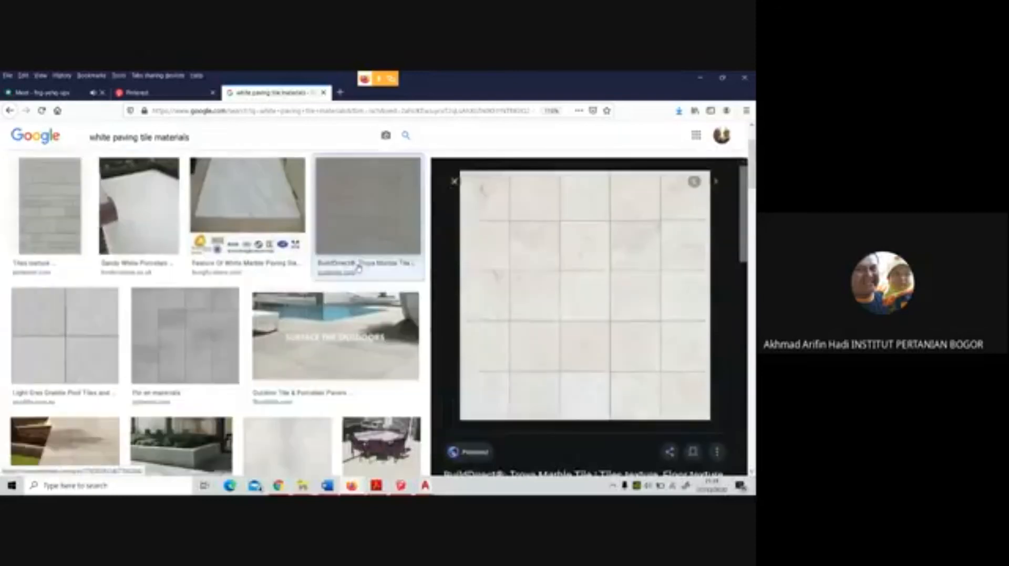
{"action": "left_click", "coordinate": [53, 215]}
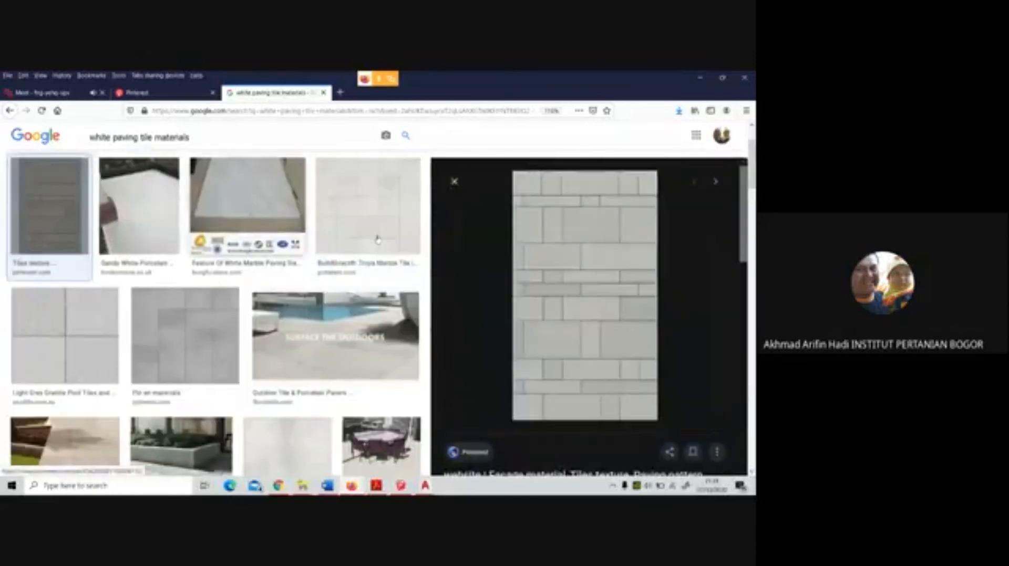
Save the enlarged Pinterest tiles texture image as a JPEG in the minggu 6 2020 folder
{"action": "right_click", "coordinate": [600, 270]}
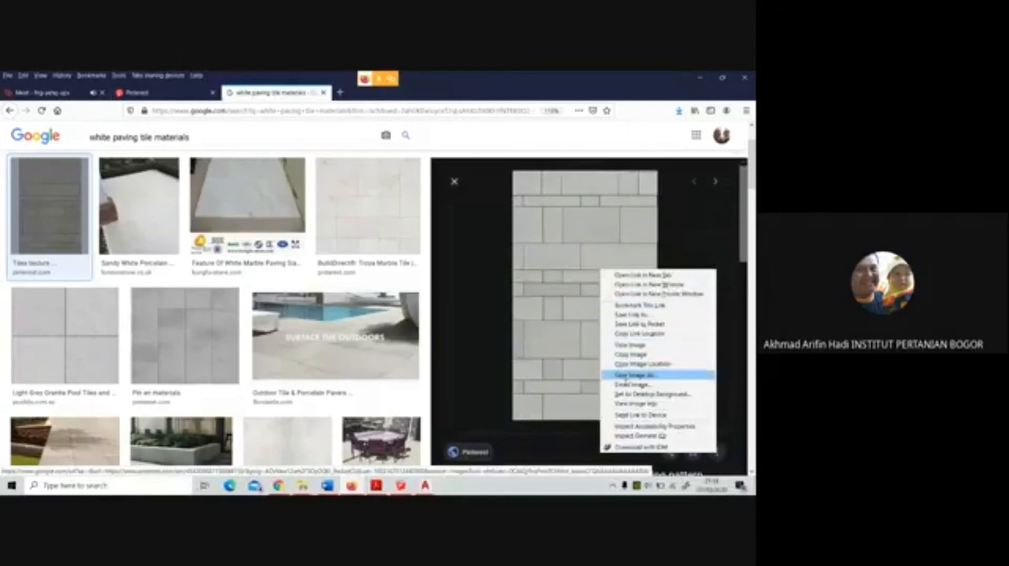
{"action": "left_click", "coordinate": [632, 375]}
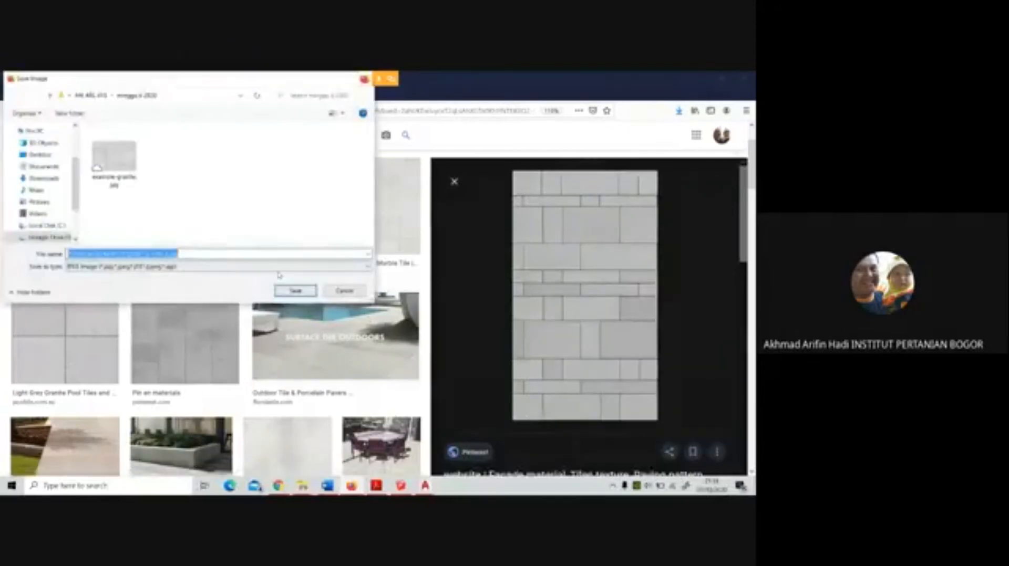
{"action": "left_click", "coordinate": [295, 290]}
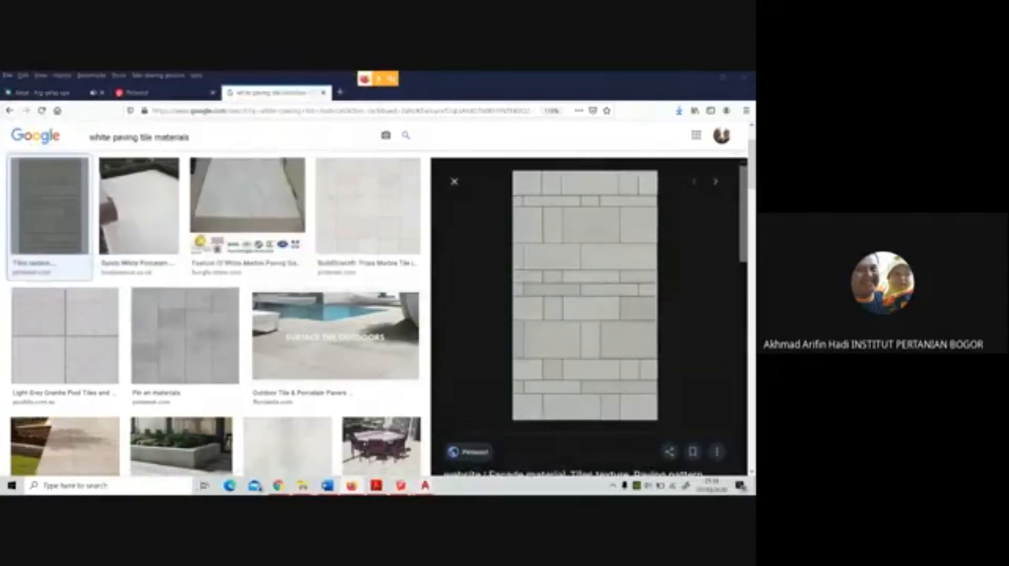
Switch to SketchUp and set up a file import filtered to JPEG images
{"action": "left_click", "coordinate": [402, 486]}
{"action": "left_click", "coordinate": [7, 87]}
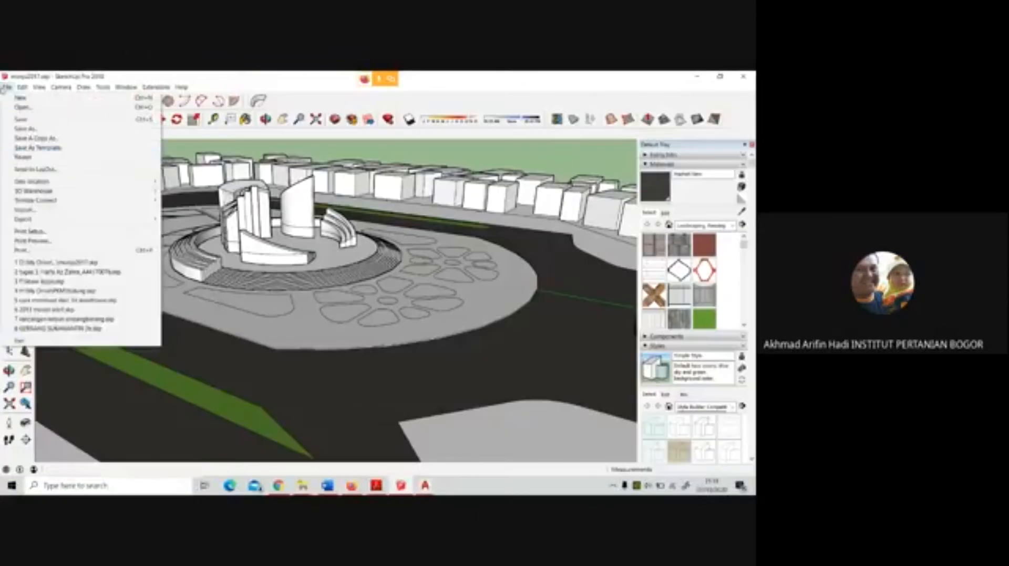
{"action": "left_click", "coordinate": [132, 227]}
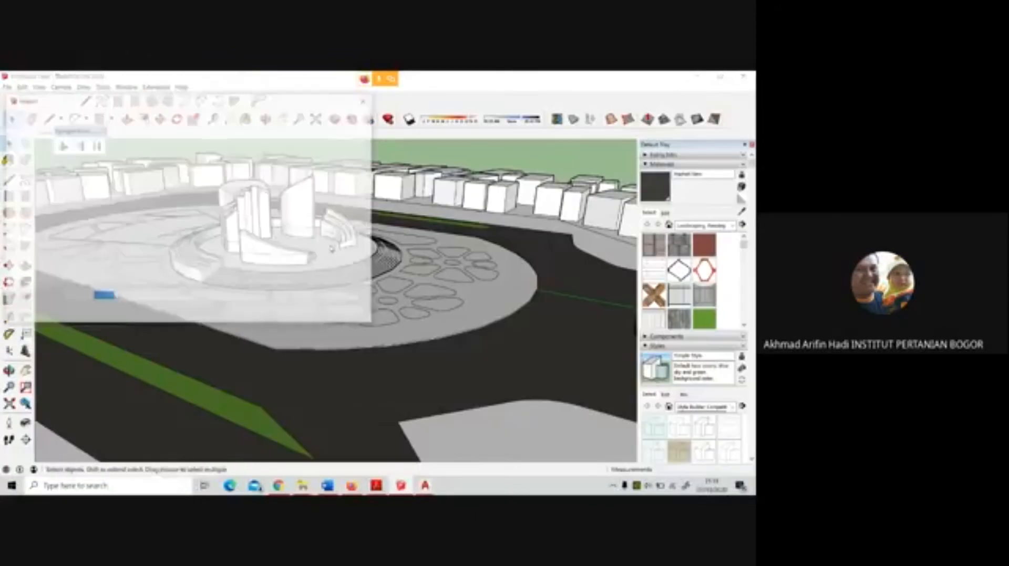
{"action": "left_click", "coordinate": [294, 297]}
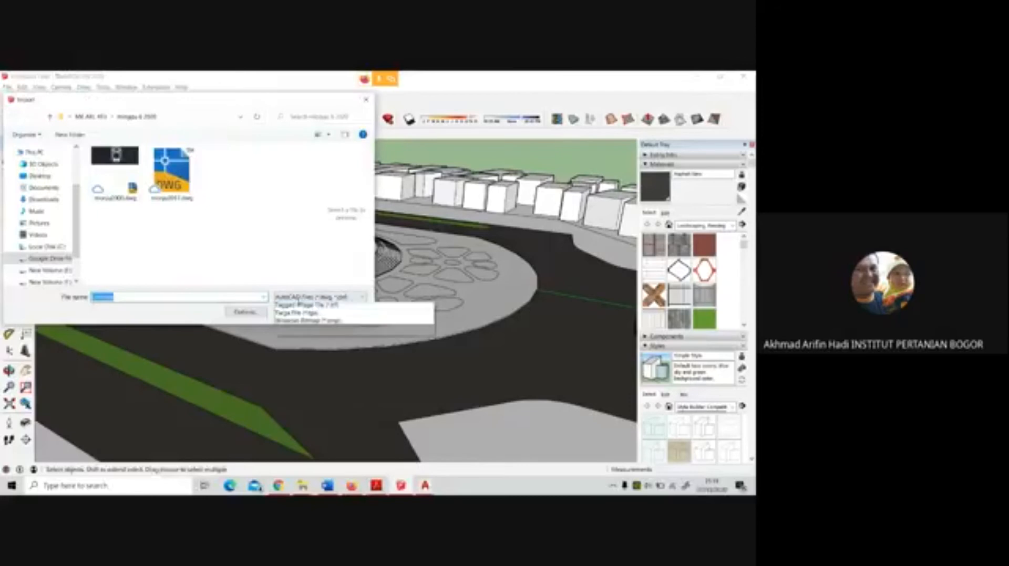
{"action": "left_click", "coordinate": [300, 377]}
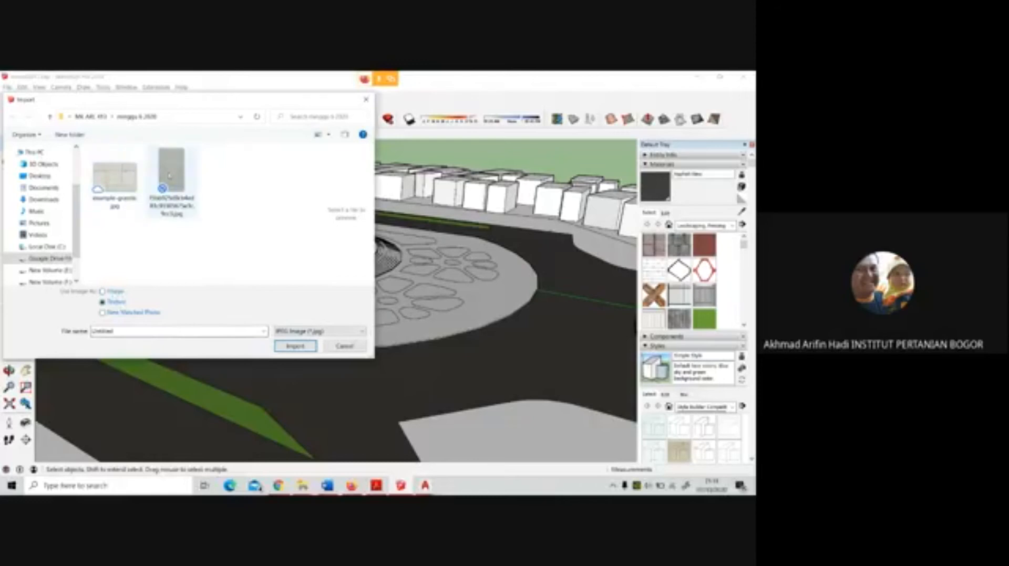
Import example-granite.jpg as a texture and apply it across the plaza floor, starting from the plaza's outer edge
{"action": "left_click", "coordinate": [114, 178]}
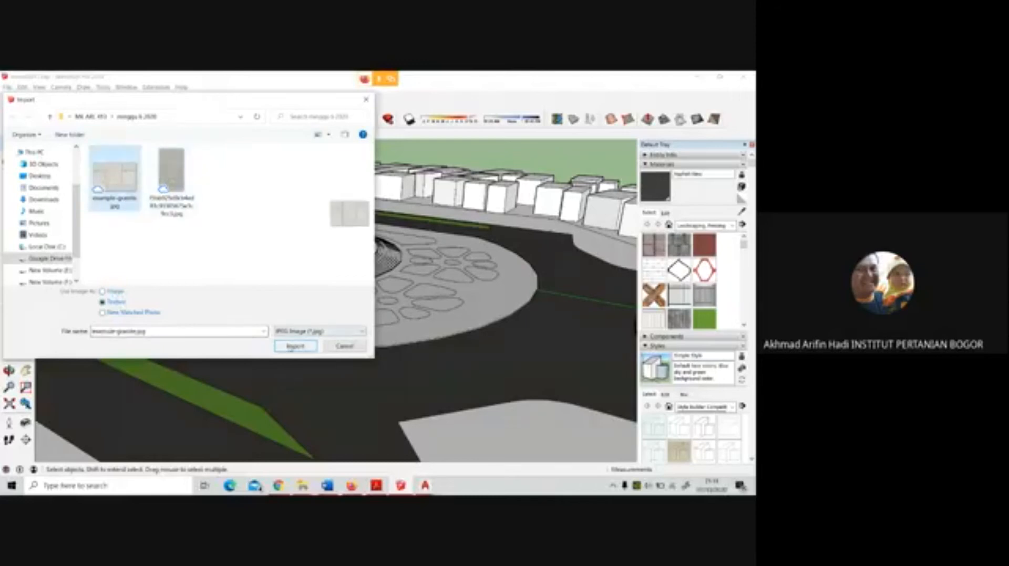
{"action": "left_click", "coordinate": [295, 347]}
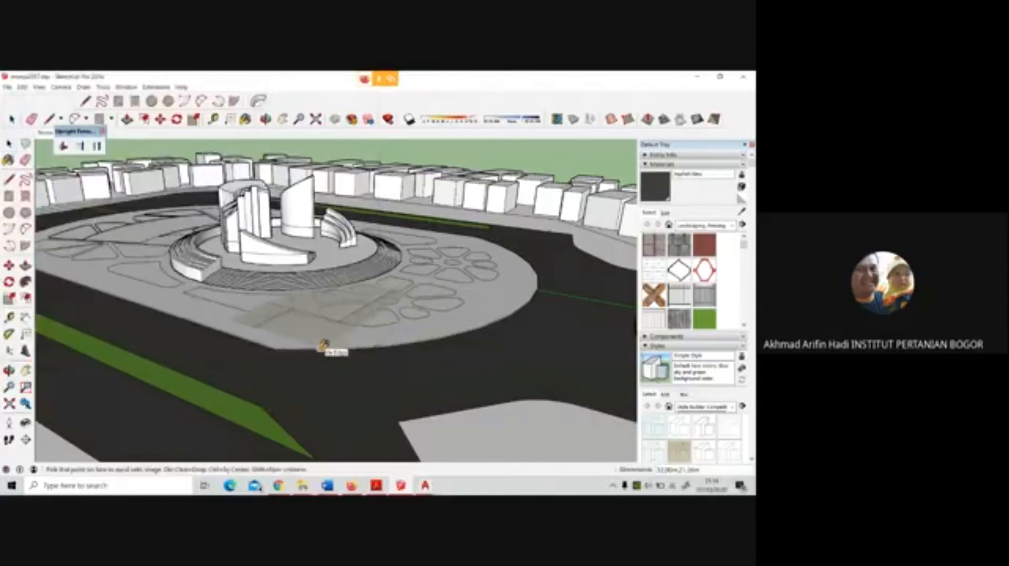
{"action": "left_click", "coordinate": [321, 347]}
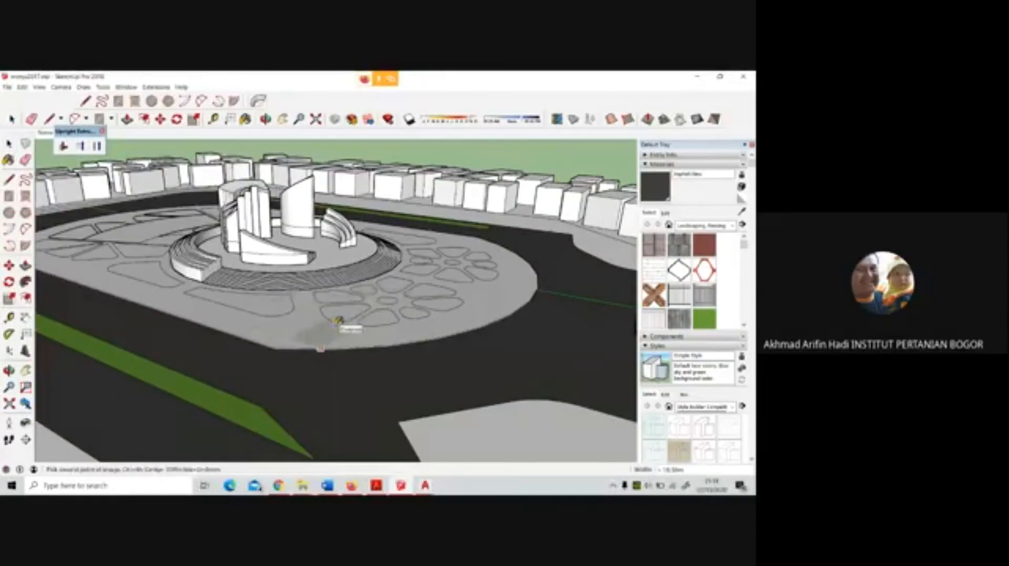
{"action": "left_click", "coordinate": [348, 327]}
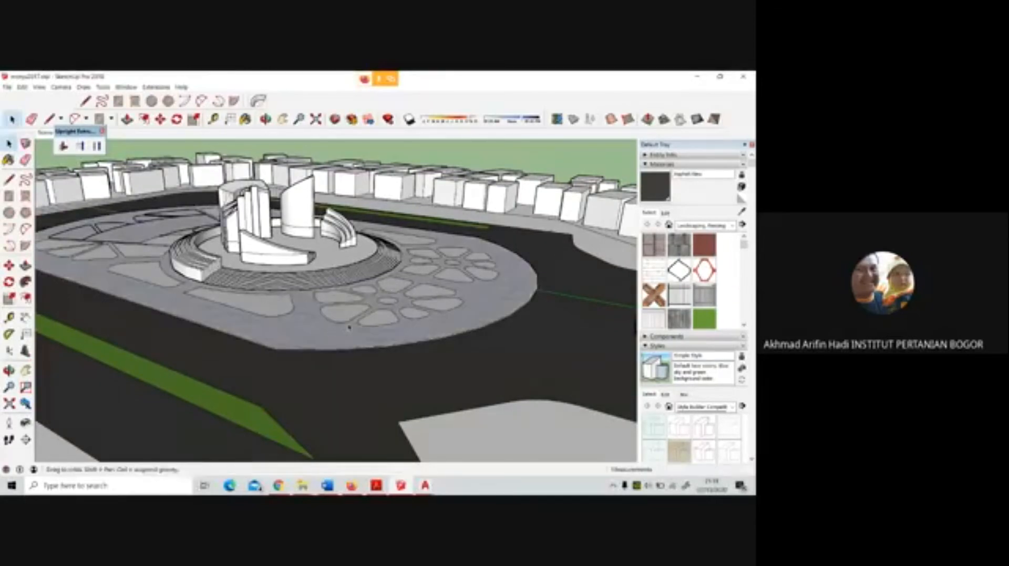
{"action": "middle_click_drag", "start_coordinate": [349, 327], "coordinate": [440, 367]}
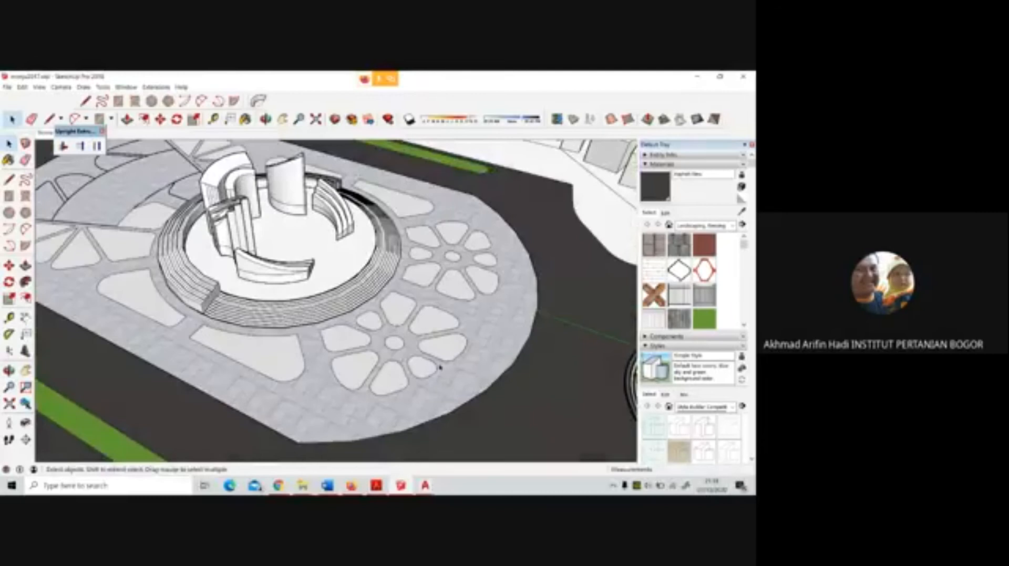
{"action": "scroll", "coordinate": [440, 368], "scroll_direction": "down", "scroll_amount": 2}
{"action": "scroll", "coordinate": [193, 310], "scroll_direction": "up", "scroll_amount": 7}
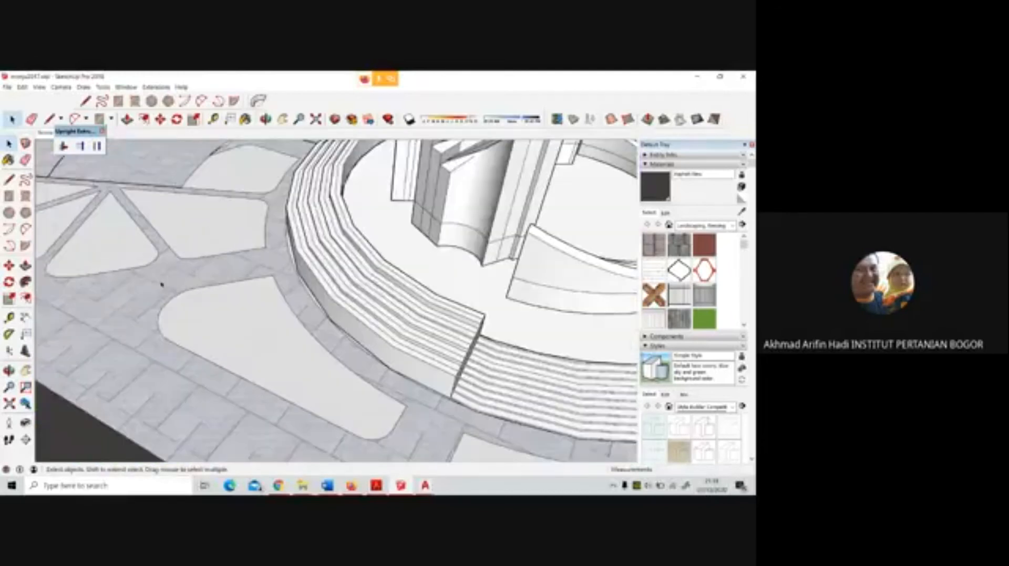
{"action": "mouse_move", "coordinate": [159, 284]}
{"action": "middle_mouse_down"}
{"action": "mouse_move", "coordinate": [175, 266]}
{"action": "mouse_move", "coordinate": [372, 244]}
{"action": "middle_mouse_up"}
{"action": "scroll", "coordinate": [372, 246], "scroll_direction": "down", "scroll_amount": 3}
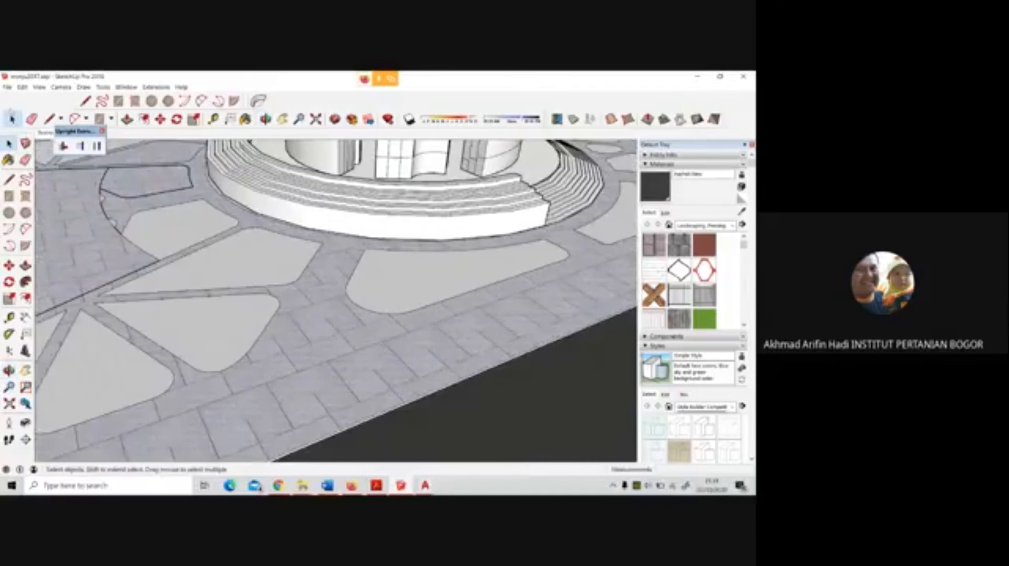
Import the saved Pinterest tiles image as a texture and apply it across the plaza floor around the monument
{"action": "left_click", "coordinate": [6, 86]}
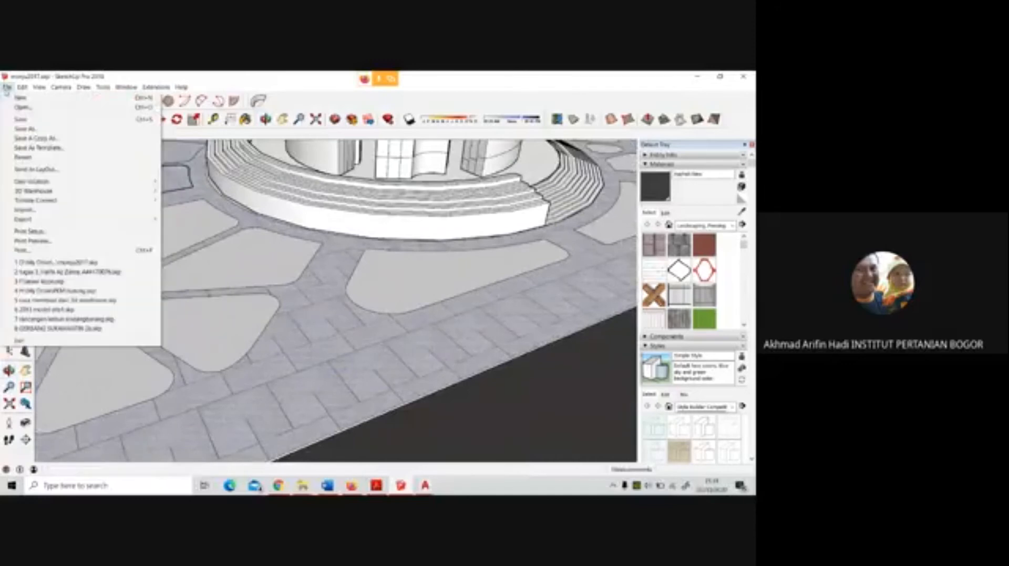
{"action": "left_click", "coordinate": [24, 210]}
{"action": "left_click", "coordinate": [168, 177]}
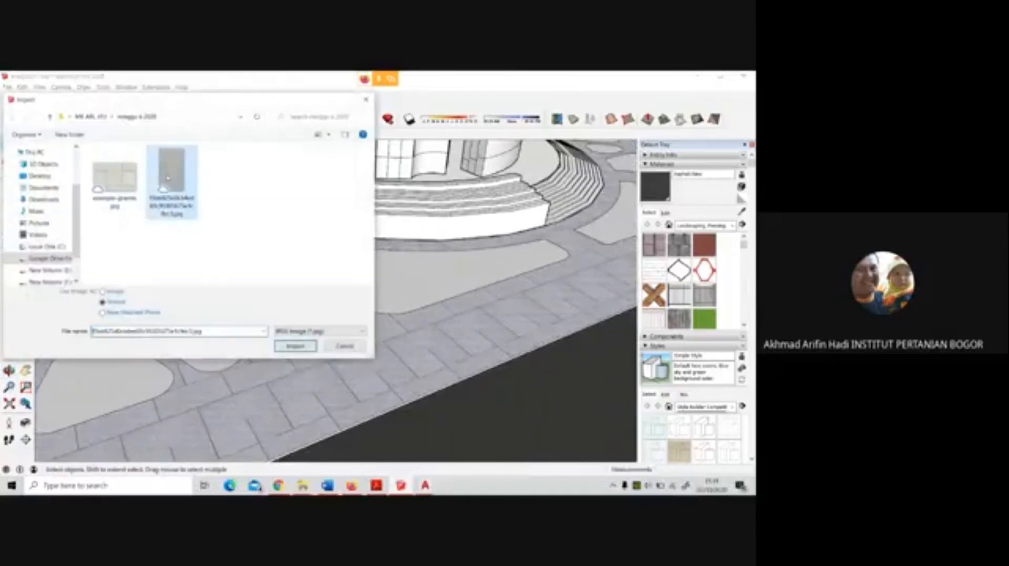
{"action": "left_click", "coordinate": [295, 346]}
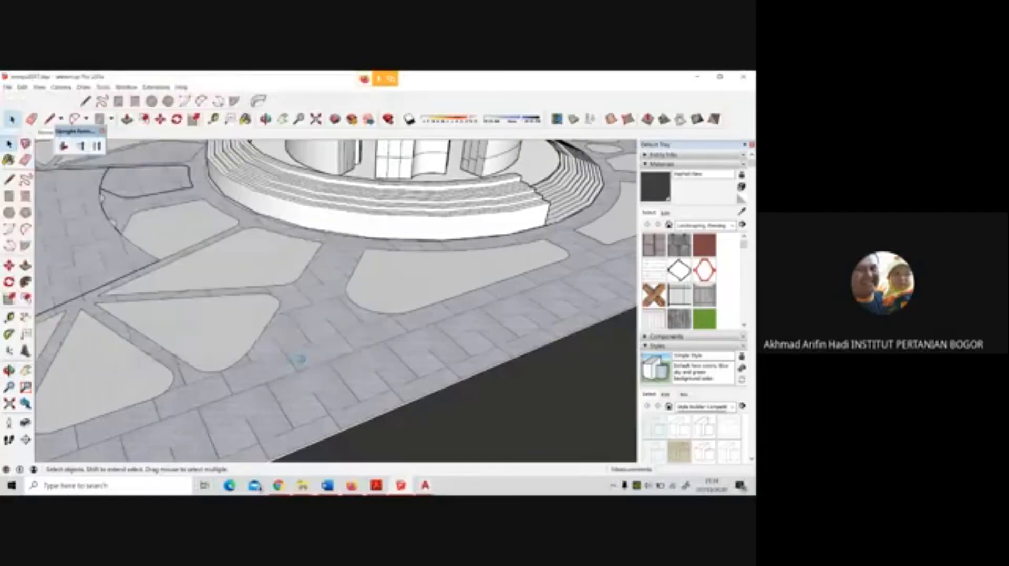
{"action": "left_click", "coordinate": [327, 430]}
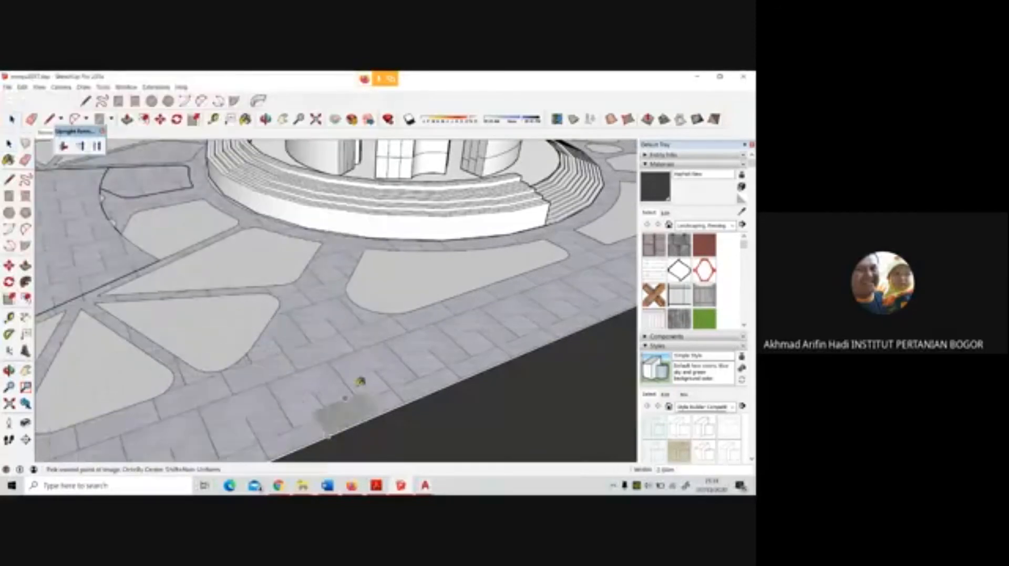
{"action": "left_click", "coordinate": [453, 319]}
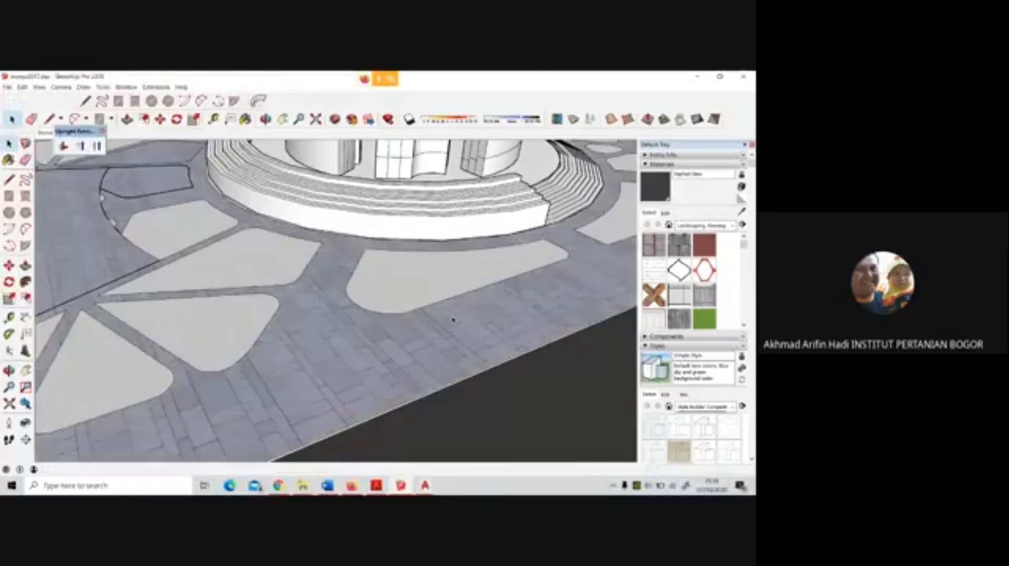
{"action": "scroll", "coordinate": [453, 319], "scroll_direction": "down", "scroll_amount": 3}
{"action": "middle_click_drag", "start_coordinate": [450, 319], "coordinate": [464, 357]}
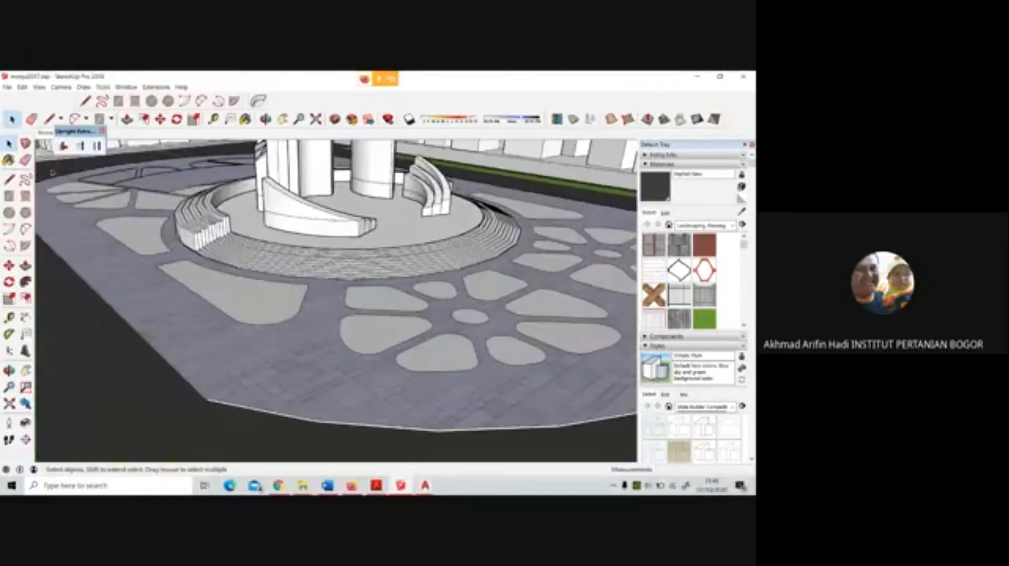
{"action": "scroll", "coordinate": [248, 317], "scroll_direction": "down", "scroll_amount": 5}
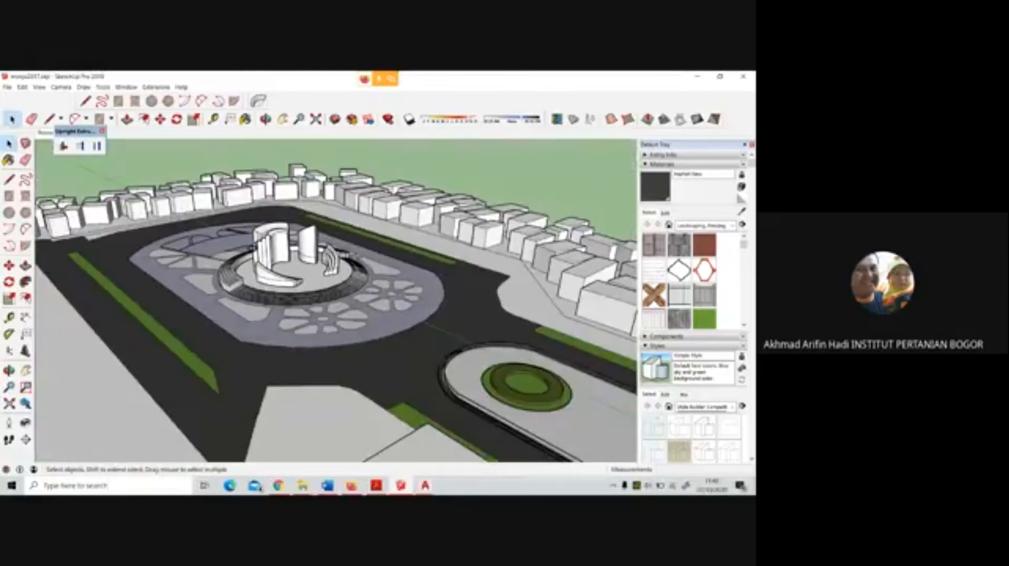
Paint two adjacent petal-shaped beds of the nearer flower pattern with the light green grass material
{"action": "scroll", "coordinate": [248, 300], "scroll_direction": "up", "scroll_amount": 5}
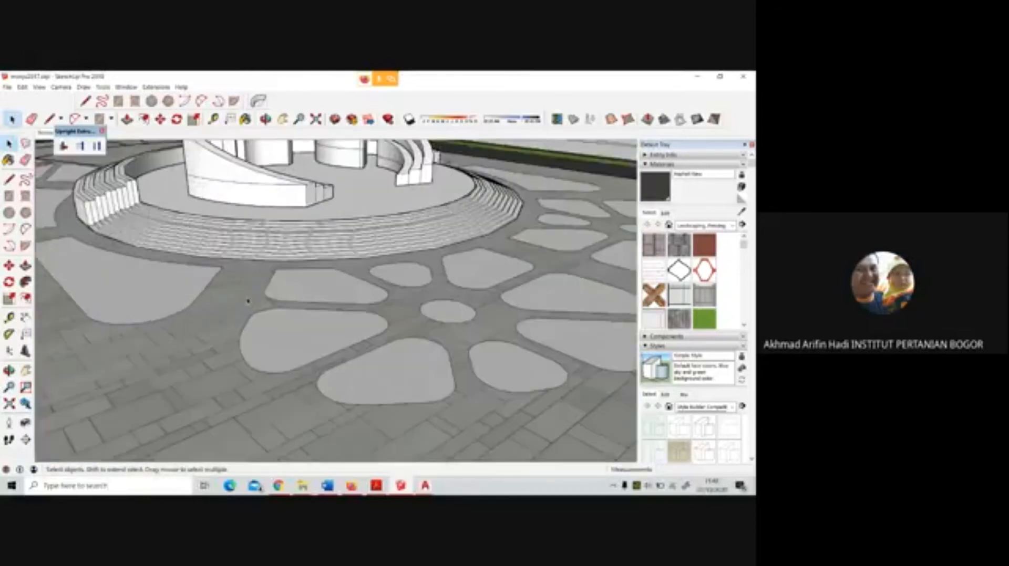
{"action": "left_click", "coordinate": [293, 344]}
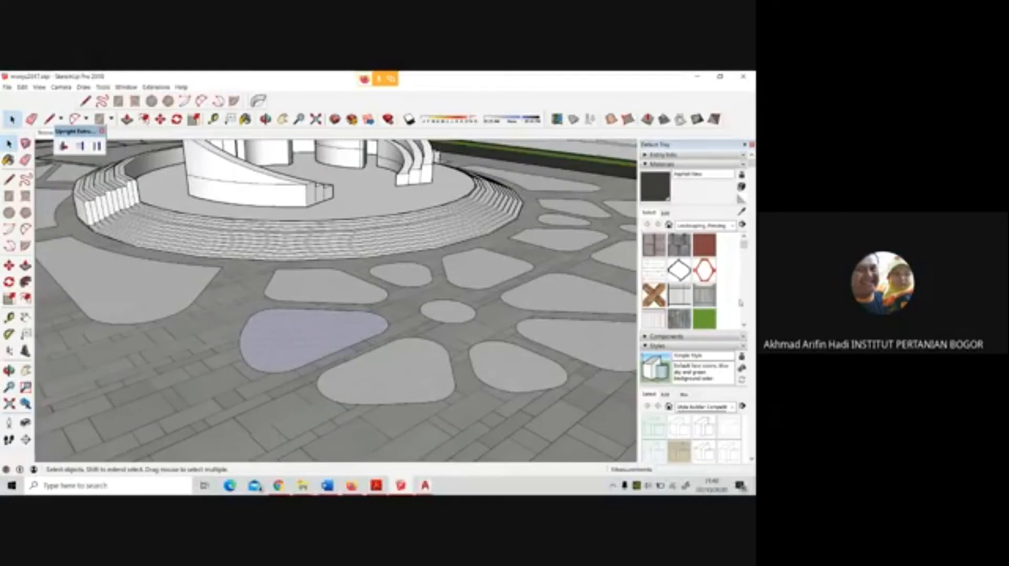
{"action": "left_click", "coordinate": [704, 318]}
{"action": "scroll", "coordinate": [707, 305], "scroll_direction": "down", "scroll_amount": 3}
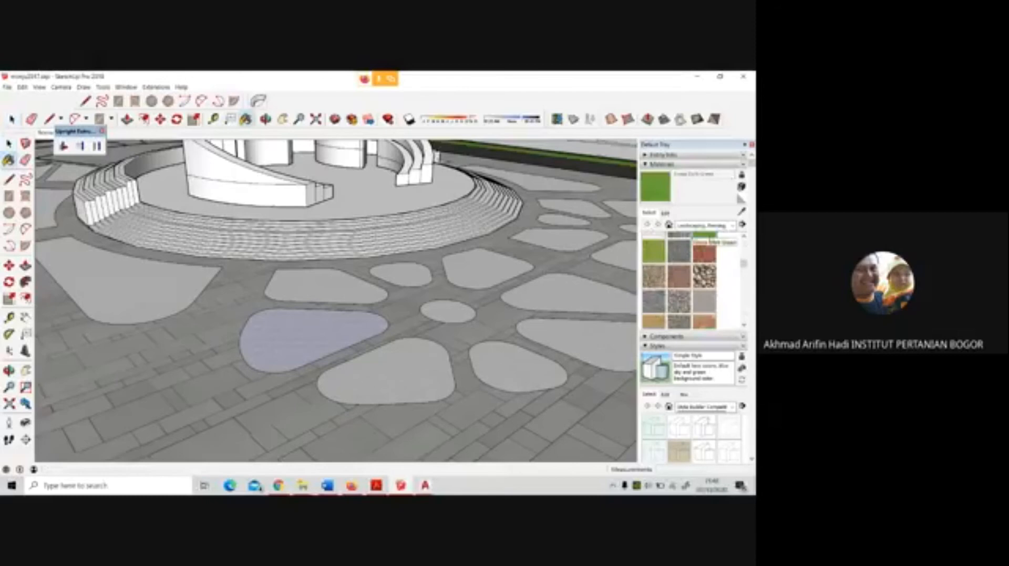
{"action": "left_click", "coordinate": [659, 255]}
{"action": "left_click", "coordinate": [386, 371]}
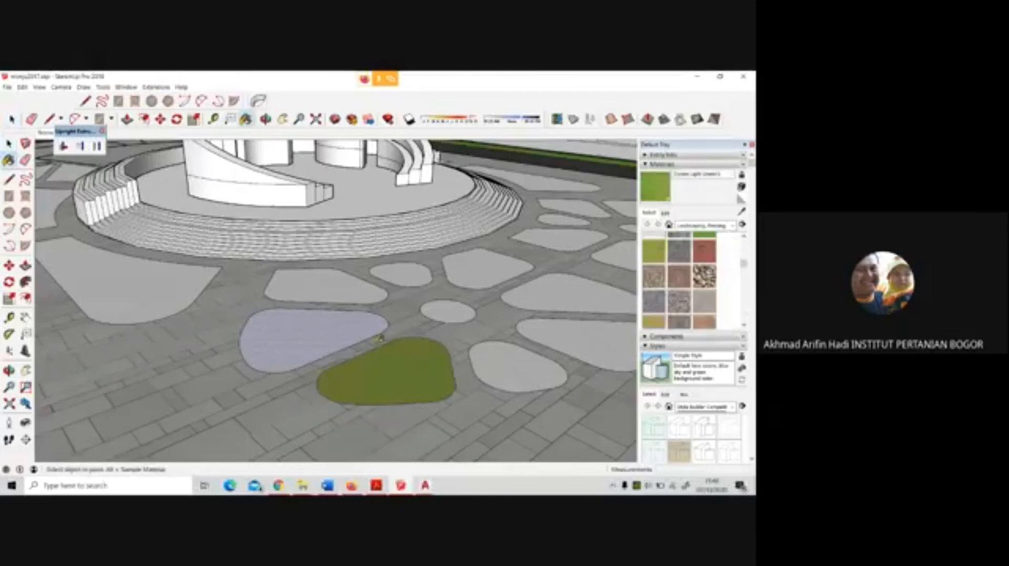
{"action": "left_click", "coordinate": [315, 341]}
Paint all eight petal-shaped beds of the nearer flower pattern with the Grass Dark Green material
{"action": "left_click", "coordinate": [704, 237]}
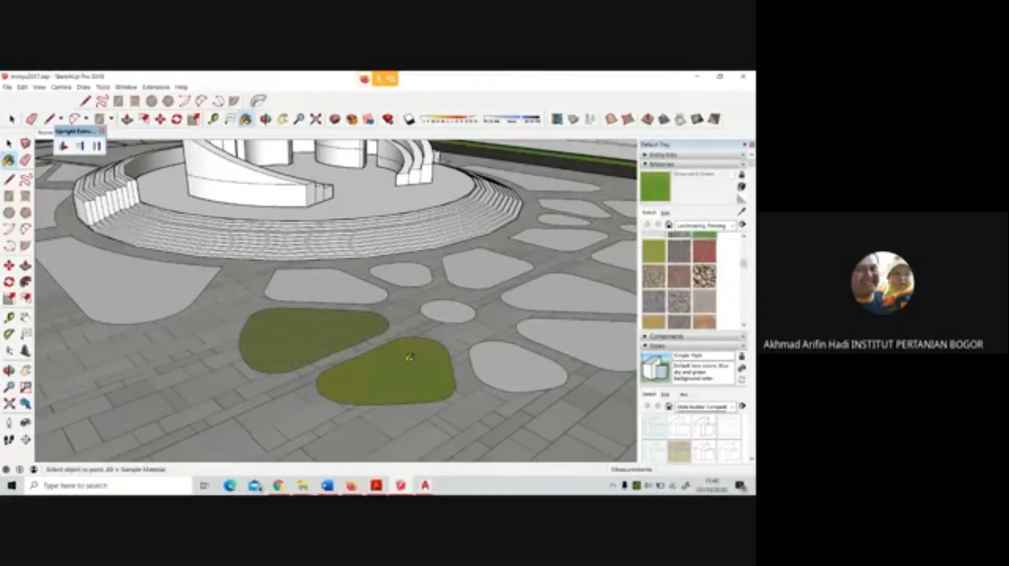
{"action": "left_click", "coordinate": [407, 358]}
{"action": "left_click", "coordinate": [349, 331]}
{"action": "left_click", "coordinate": [327, 287]}
{"action": "left_click", "coordinate": [406, 274]}
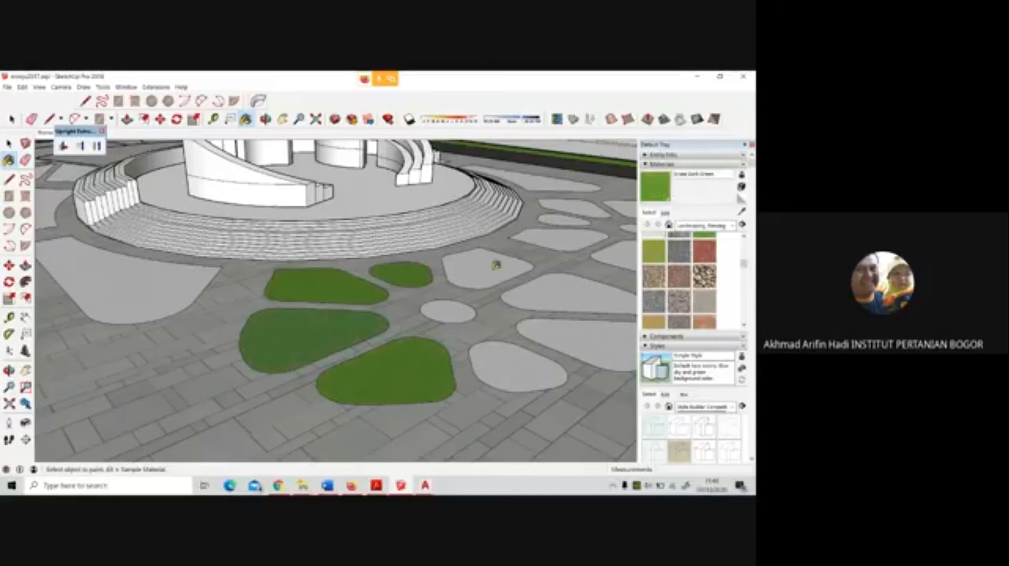
{"action": "left_click", "coordinate": [498, 265]}
{"action": "left_click", "coordinate": [572, 302]}
{"action": "left_click", "coordinate": [587, 331]}
{"action": "left_click", "coordinate": [512, 357]}
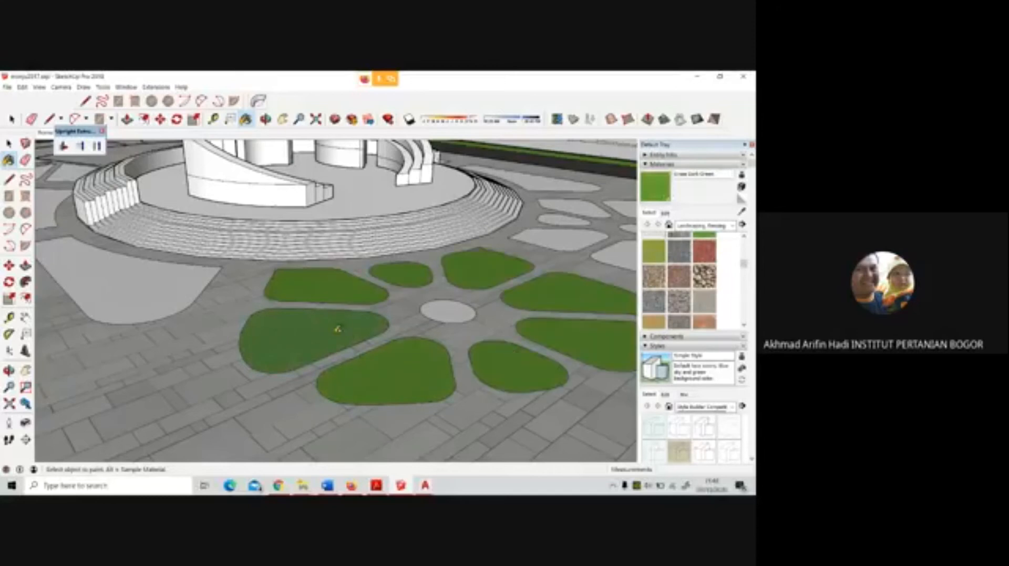
Paint the petal-shaped beds of the second, farther flower pattern with the Grass Dark Green material
{"action": "scroll", "coordinate": [337, 329], "scroll_direction": "down", "scroll_amount": 3}
{"action": "left_click", "coordinate": [543, 279]}
{"action": "left_click", "coordinate": [593, 284]}
{"action": "left_click", "coordinate": [605, 267]}
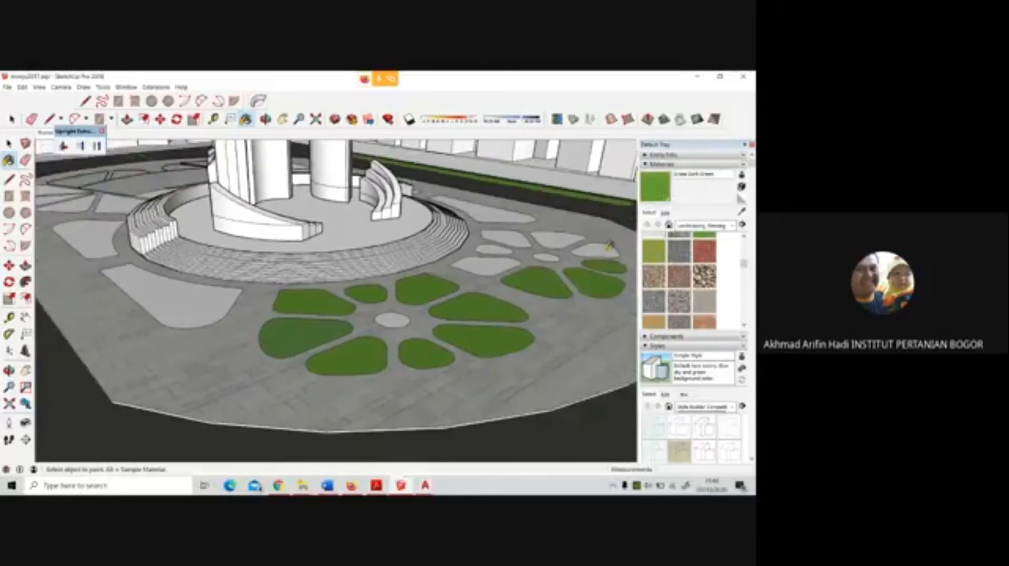
{"action": "left_click", "coordinate": [604, 248]}
{"action": "left_click", "coordinate": [558, 240]}
{"action": "left_click", "coordinate": [507, 238]}
{"action": "left_click", "coordinate": [501, 249]}
{"action": "left_click", "coordinate": [489, 264]}
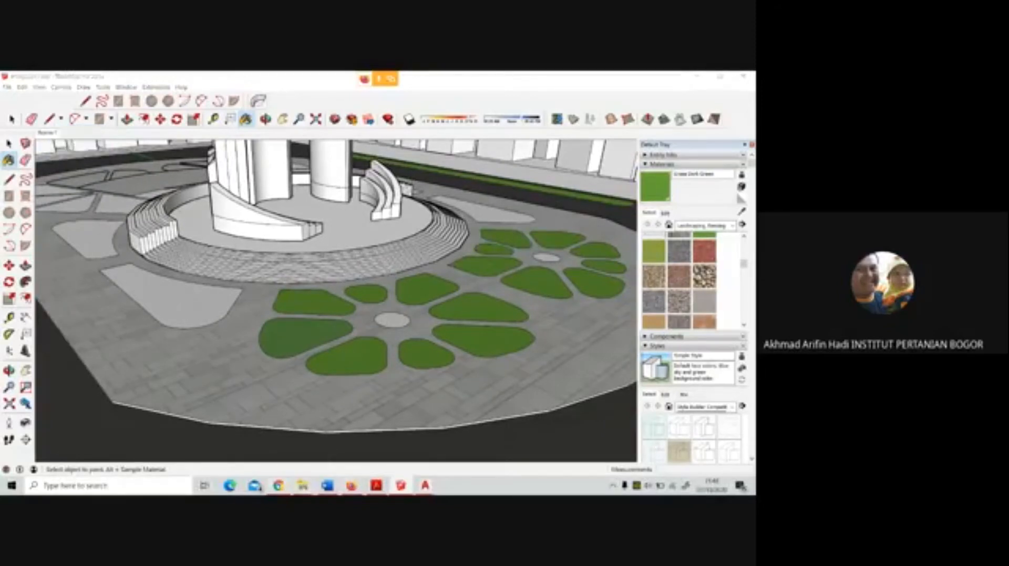
Switch to the Firefox image results for paving tiles and change the search to "grass materials"
{"action": "key", "text": "alt+Tab"}
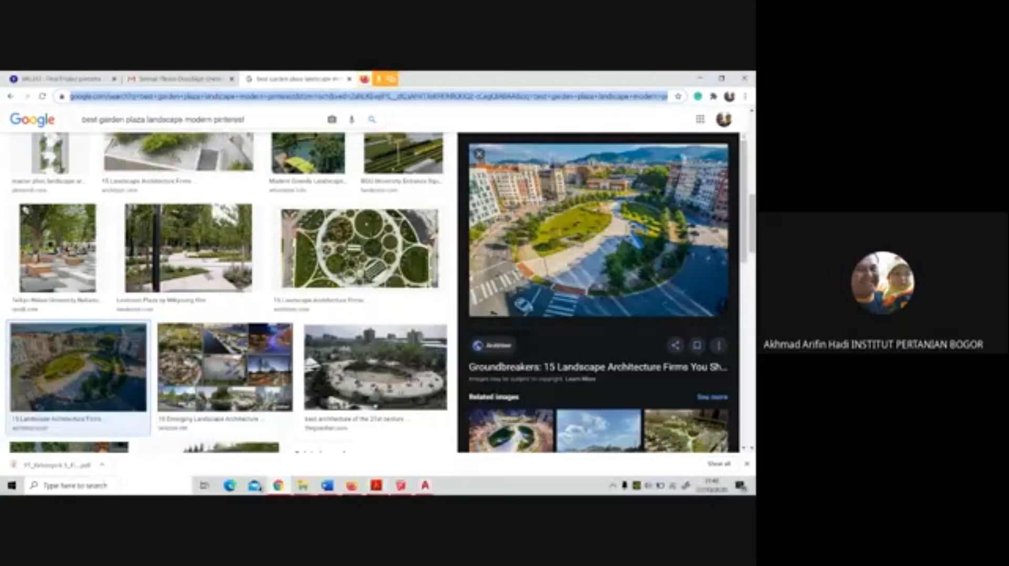
{"action": "key", "text": "alt+Tab"}
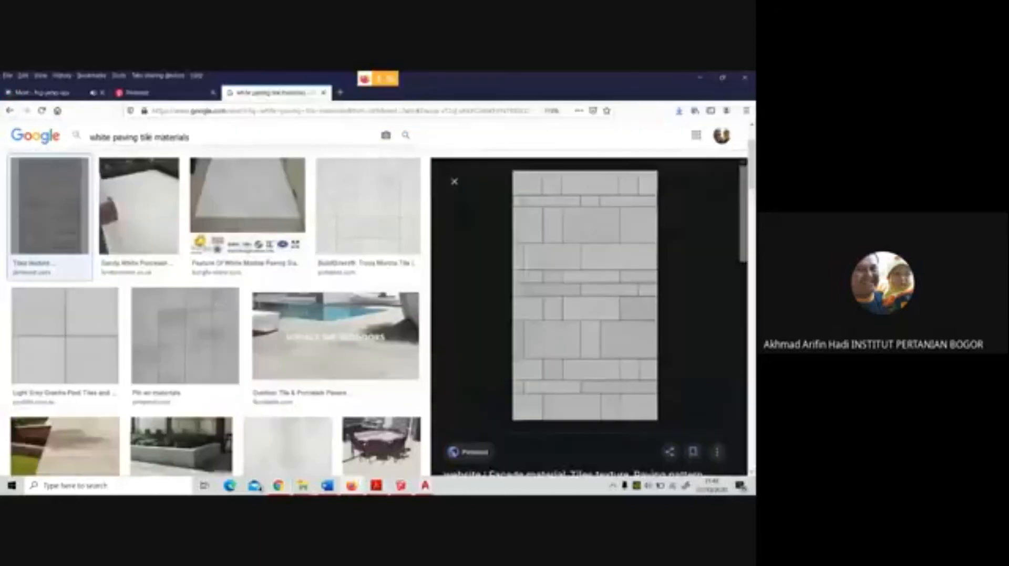
{"action": "left_click_drag", "start_coordinate": [153, 138], "coordinate": [95, 126]}
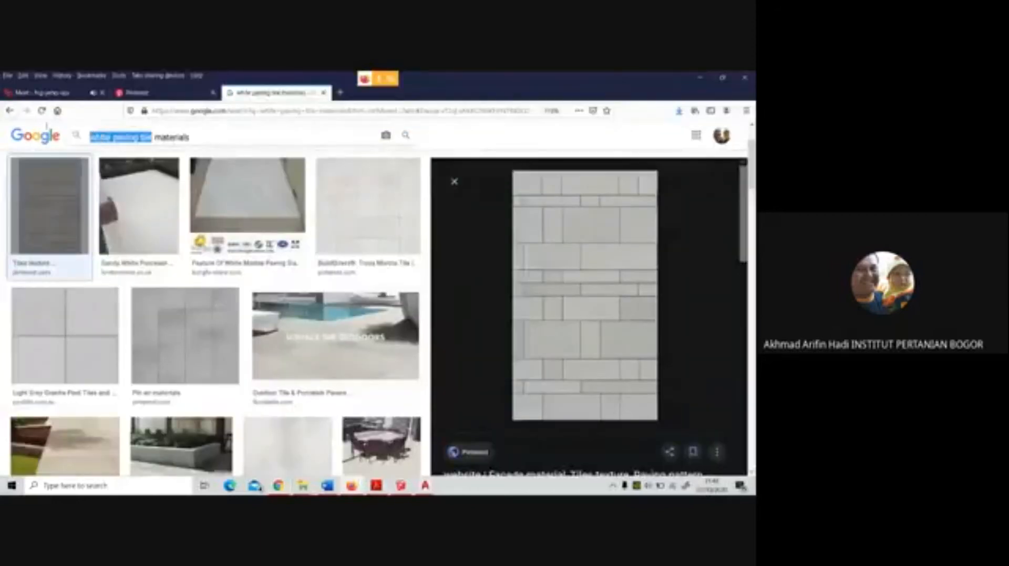
{"action": "type", "text": "grass"}
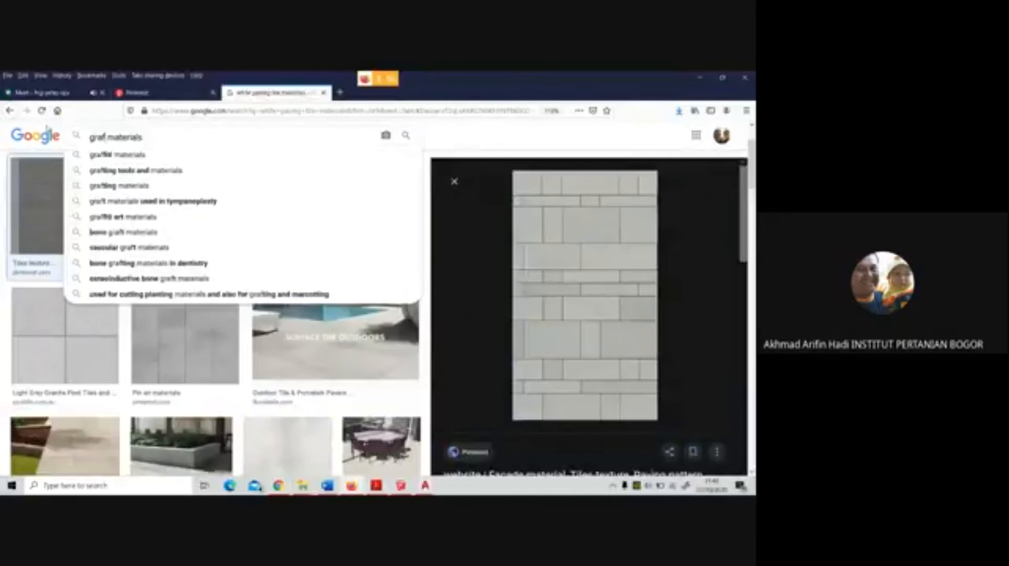
{"action": "key", "text": "Return"}
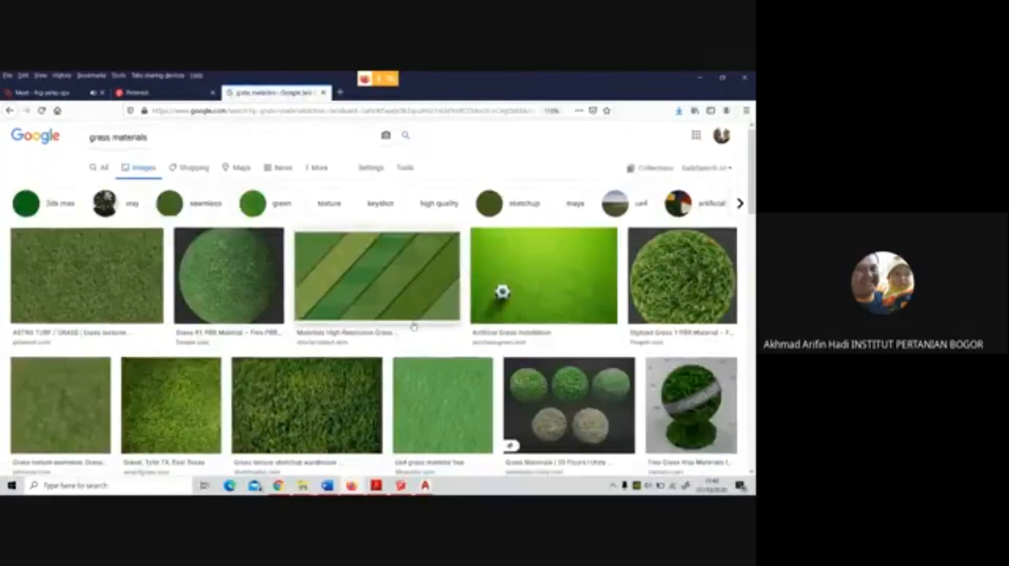
Look through the grass image results and save the striped "Materials High-Resolution Grass" image to the project folder
{"action": "scroll", "coordinate": [414, 327], "scroll_direction": "down", "scroll_amount": 3}
{"action": "scroll", "coordinate": [414, 328], "scroll_direction": "down", "scroll_amount": 2}
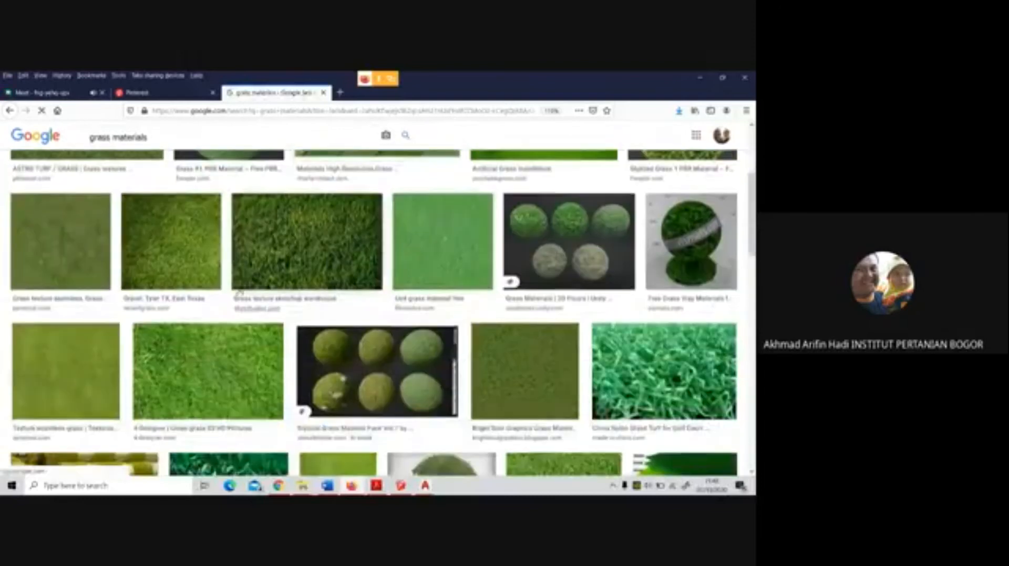
{"action": "scroll", "coordinate": [134, 269], "scroll_direction": "up", "scroll_amount": 3}
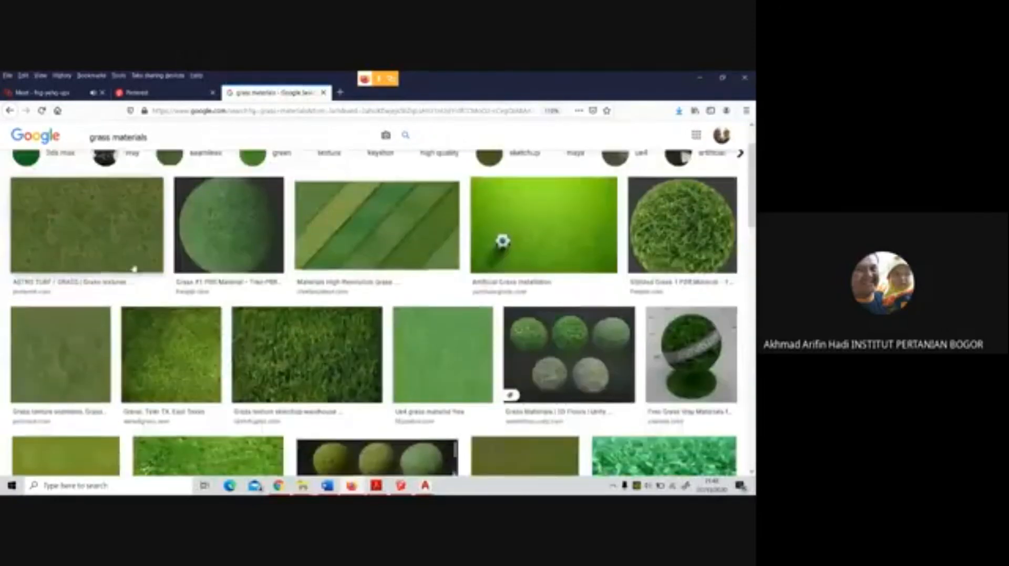
{"action": "left_click", "coordinate": [374, 236]}
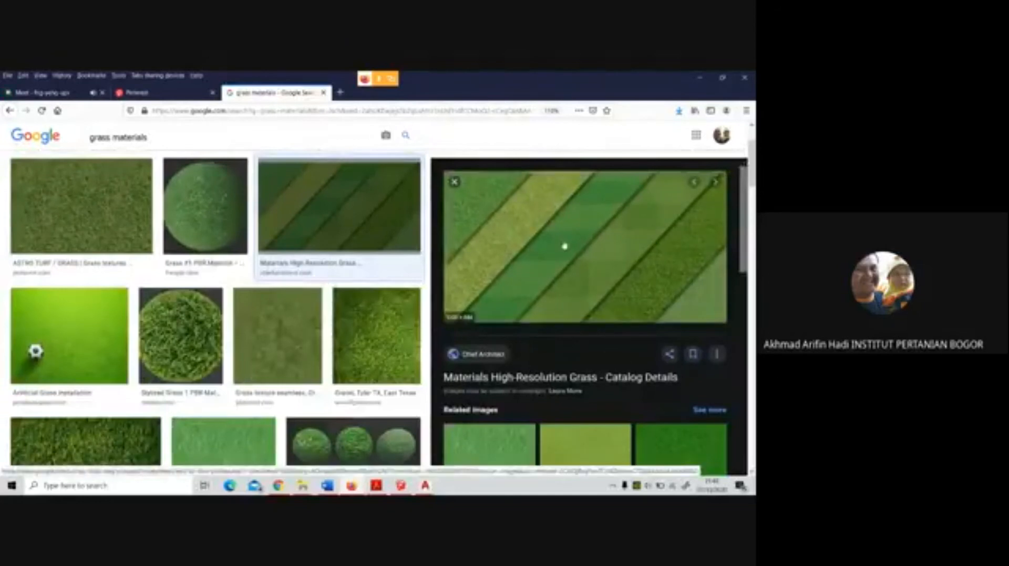
{"action": "right_click", "coordinate": [564, 244]}
{"action": "left_click", "coordinate": [593, 348]}
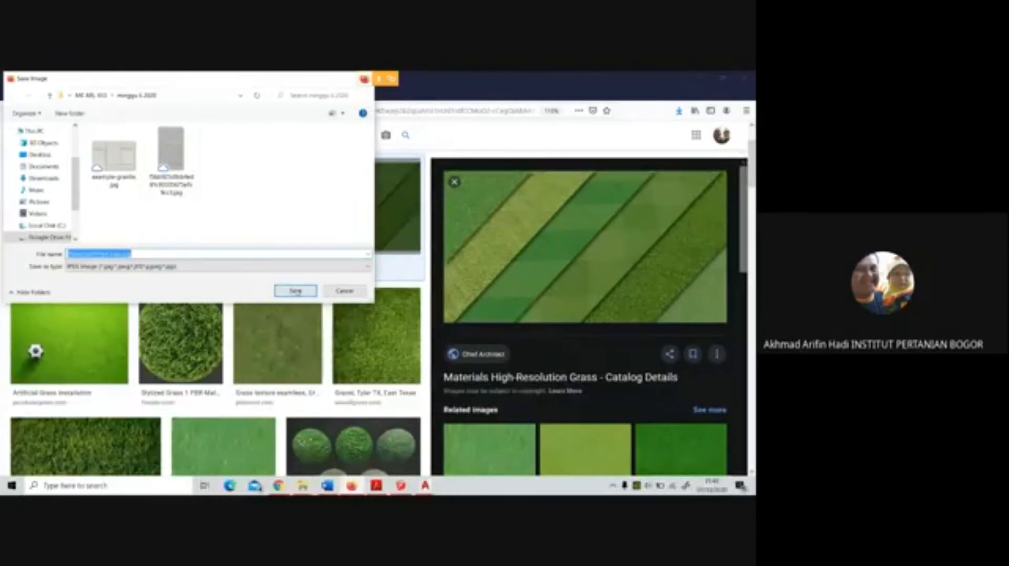
{"action": "key", "text": "Return"}
Save the "ASTRO TURF / GRASS" texture image to the same folder and switch to SketchUp
{"action": "scroll", "coordinate": [202, 277], "scroll_direction": "down", "scroll_amount": 5}
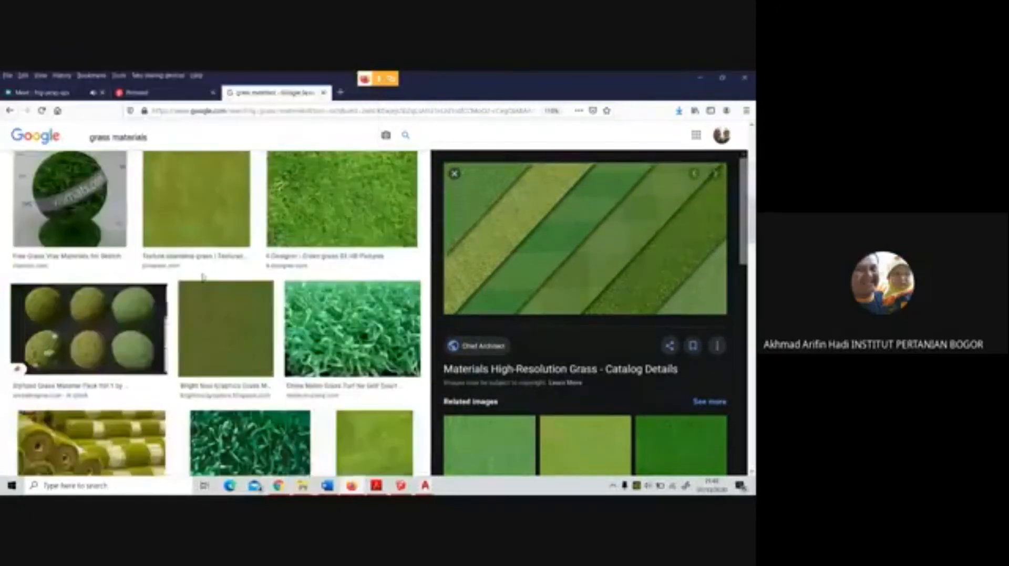
{"action": "scroll", "coordinate": [202, 277], "scroll_direction": "up", "scroll_amount": 5}
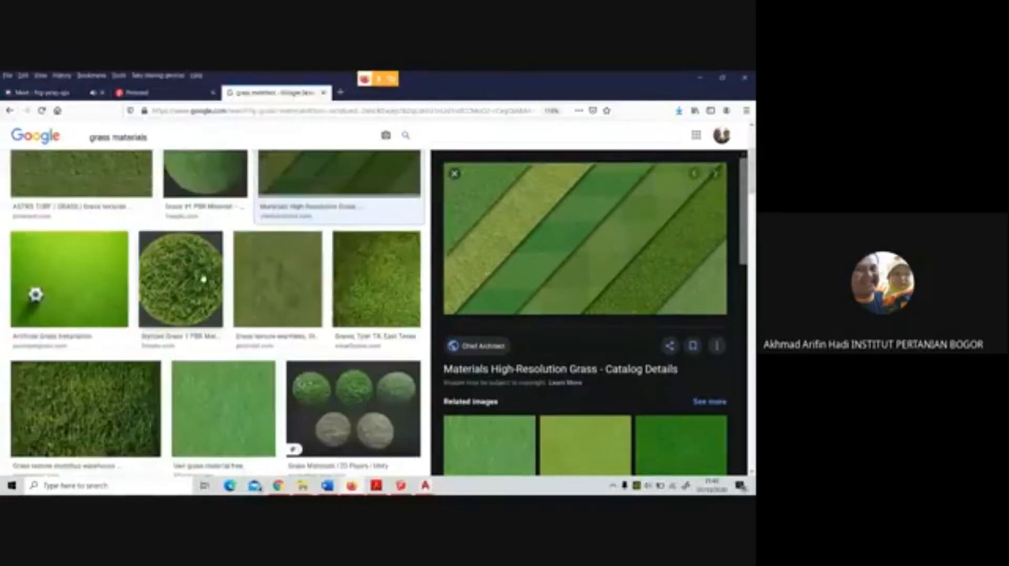
{"action": "scroll", "coordinate": [203, 280], "scroll_direction": "up", "scroll_amount": 3}
{"action": "left_click", "coordinate": [124, 280]}
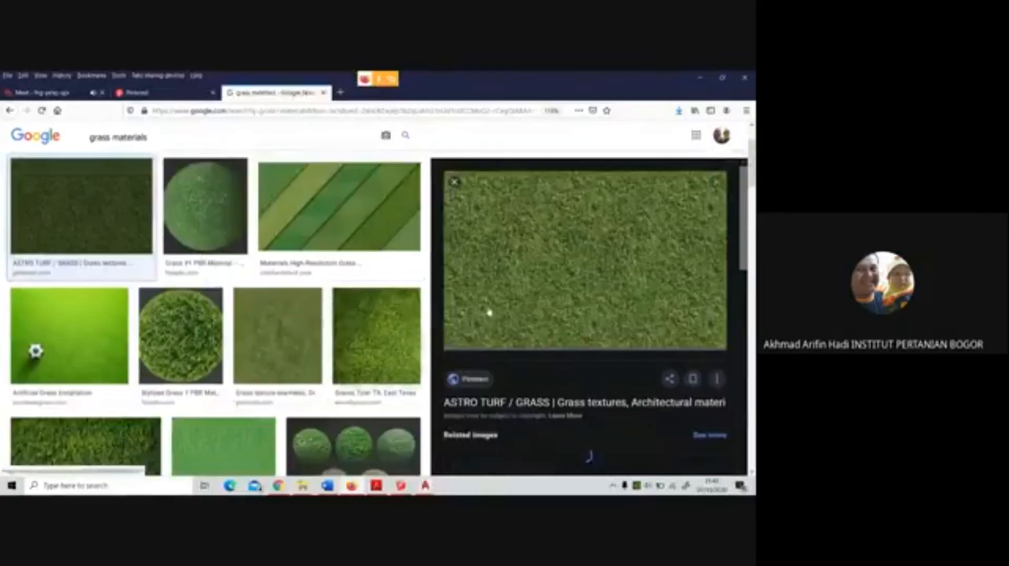
{"action": "right_click", "coordinate": [582, 269]}
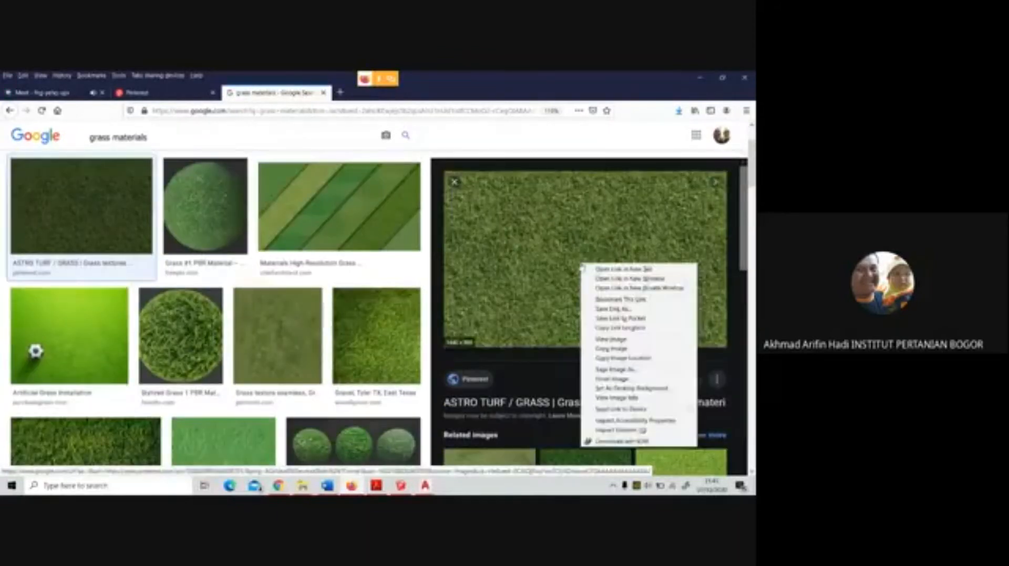
{"action": "left_click", "coordinate": [609, 370]}
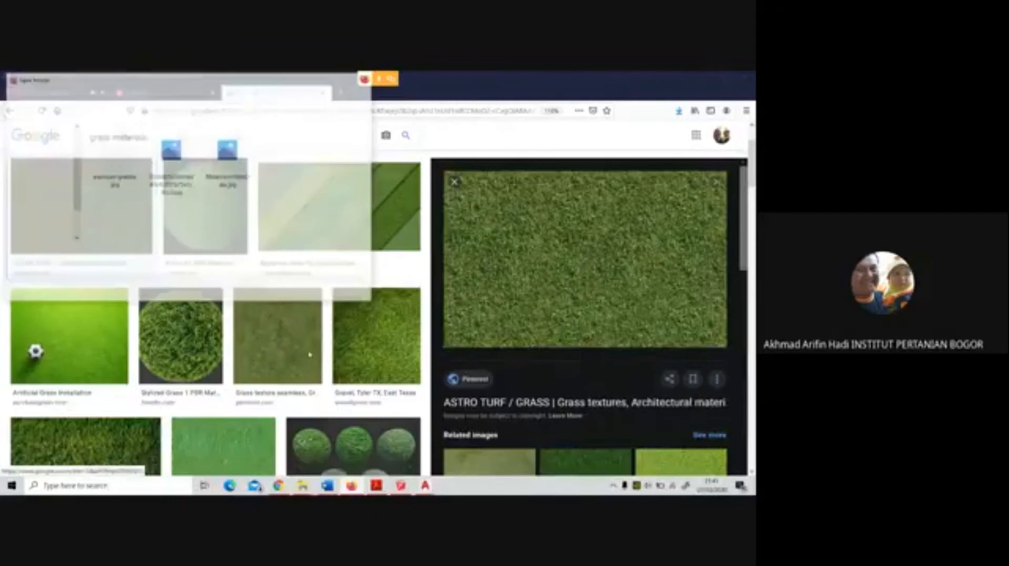
{"action": "left_click", "coordinate": [308, 287]}
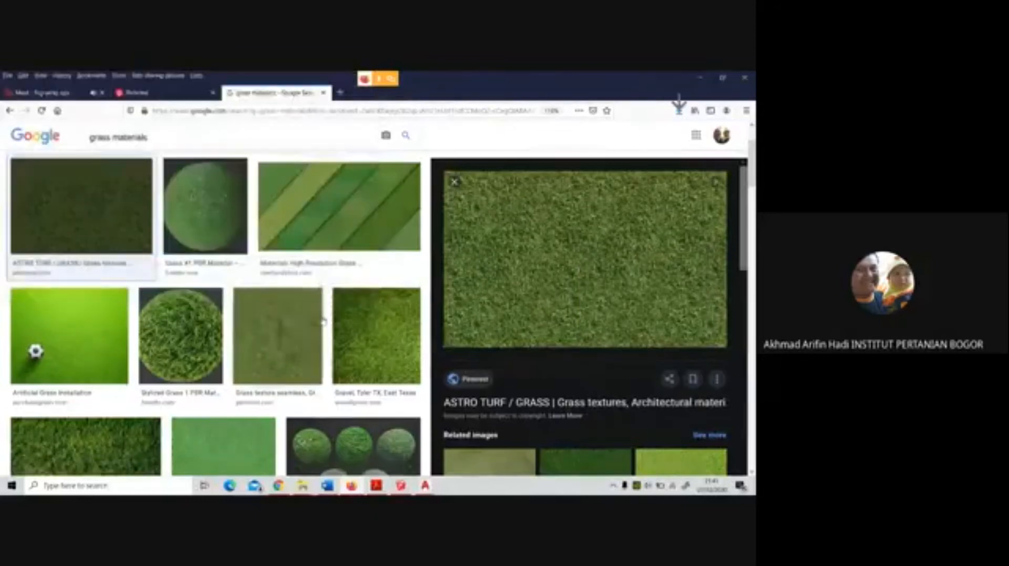
{"action": "key", "text": "alt+Tab"}
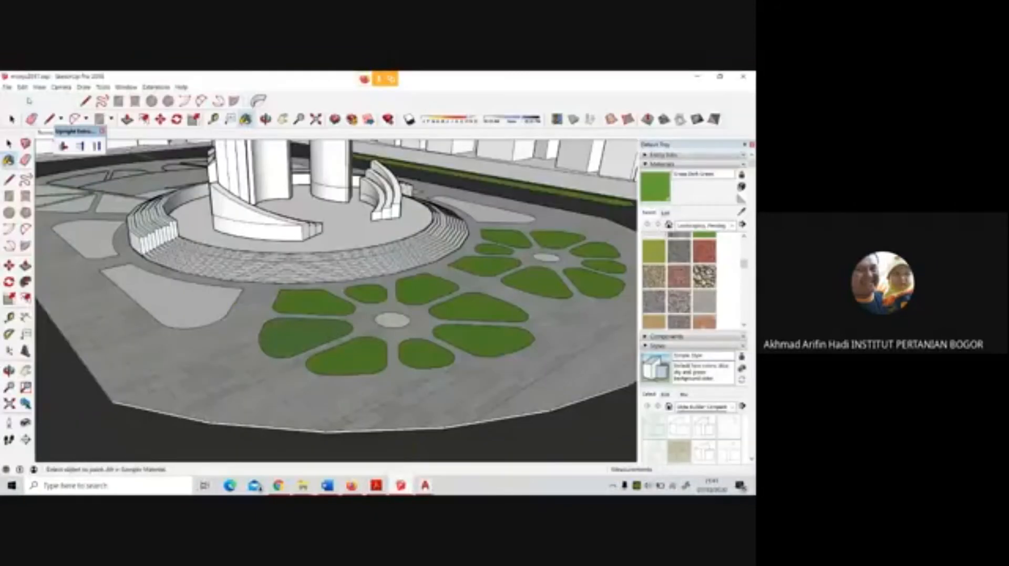
Try to import the saved astro turf image as a texture onto one petal bed of the nearer flower pattern
{"action": "left_click", "coordinate": [8, 86]}
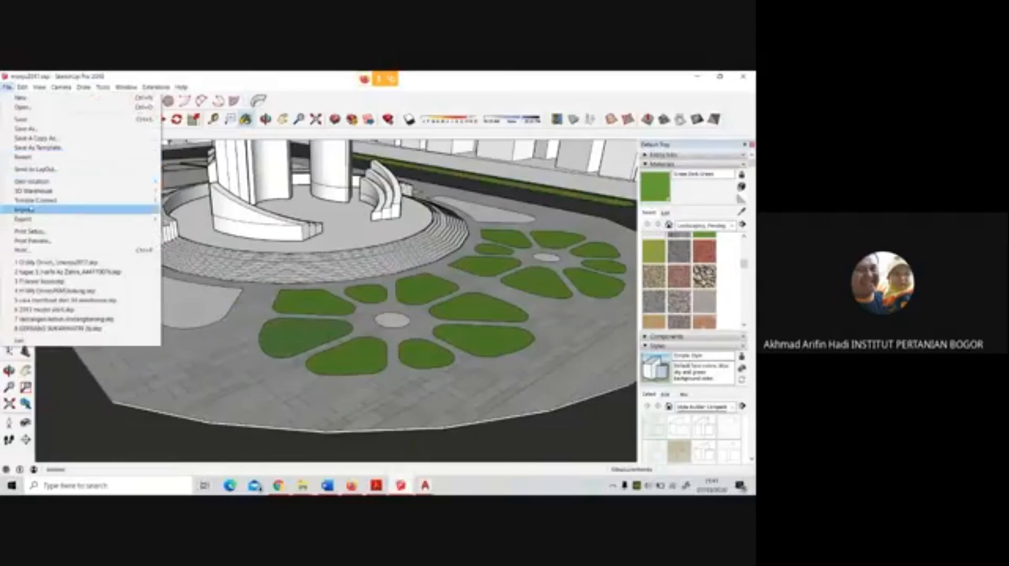
{"action": "left_click", "coordinate": [77, 210]}
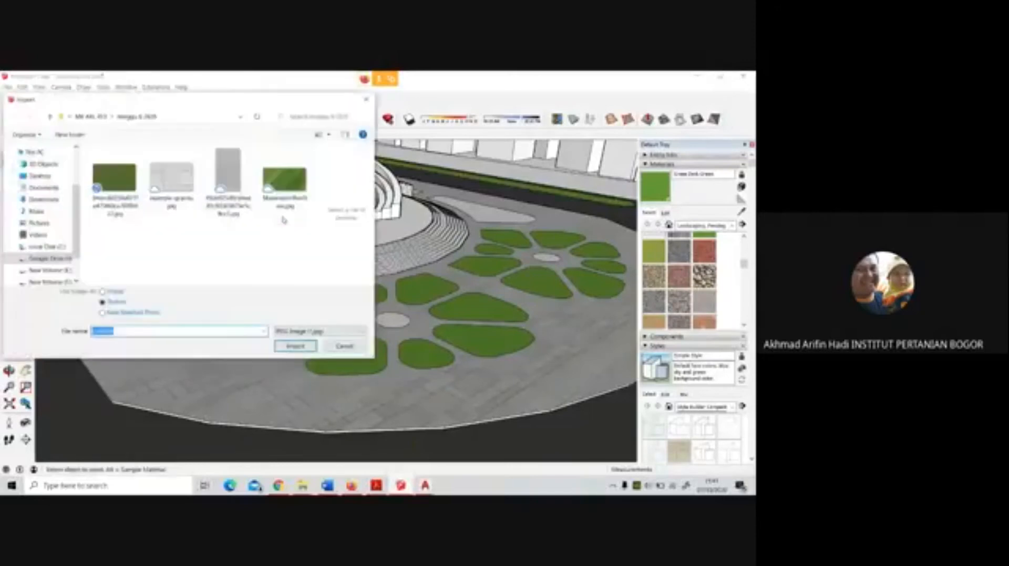
{"action": "left_click", "coordinate": [114, 179]}
{"action": "left_click", "coordinate": [295, 346]}
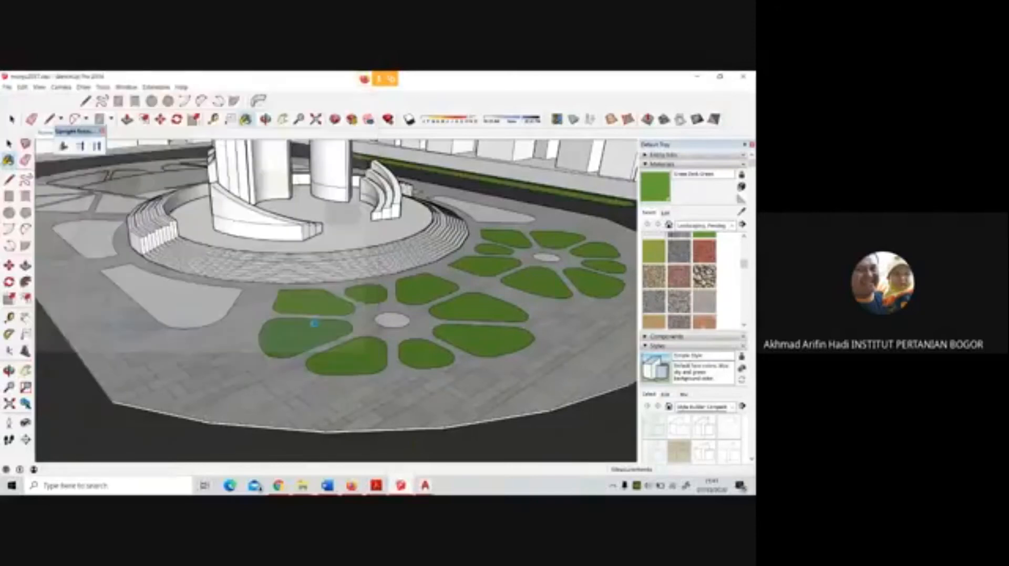
{"action": "scroll", "coordinate": [252, 398], "scroll_direction": "up", "scroll_amount": 5}
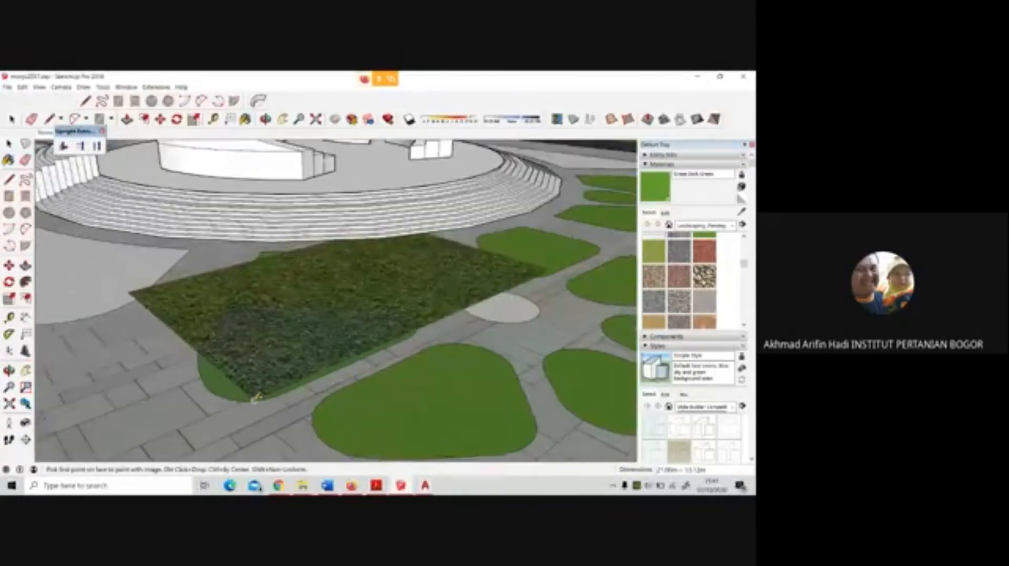
{"action": "left_click", "coordinate": [253, 399]}
{"action": "left_click", "coordinate": [346, 322]}
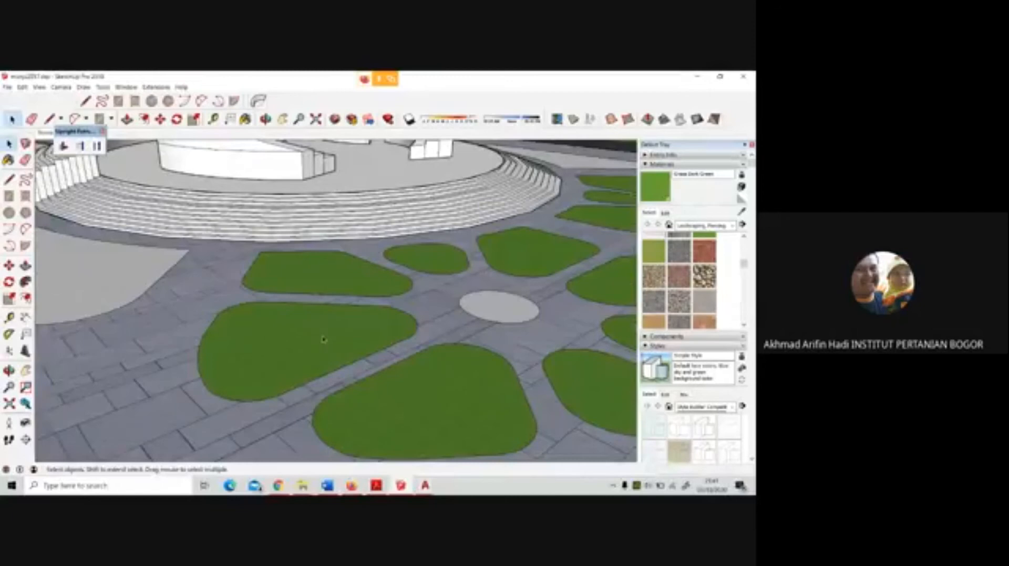
Import the astro turf JPG as a texture and place it small-scale on the petal bed nearest the large blank planting bed
{"action": "left_click", "coordinate": [7, 88]}
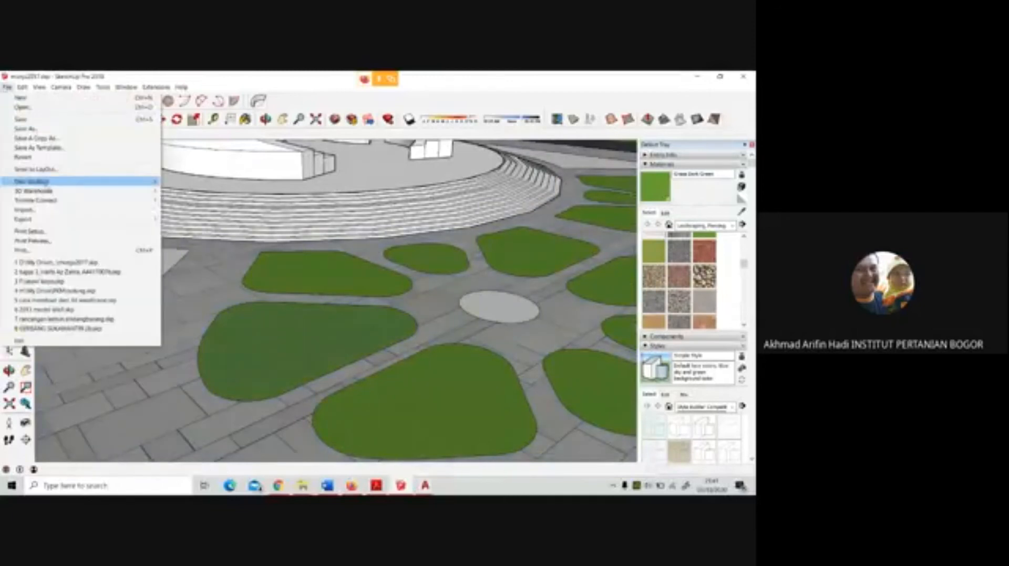
{"action": "left_click", "coordinate": [42, 211]}
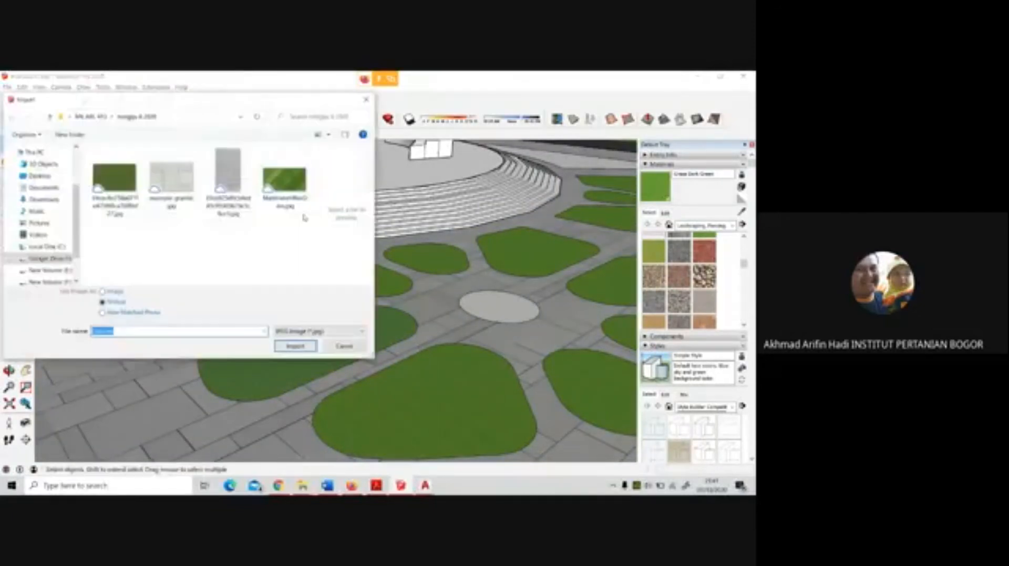
{"action": "left_click", "coordinate": [114, 178]}
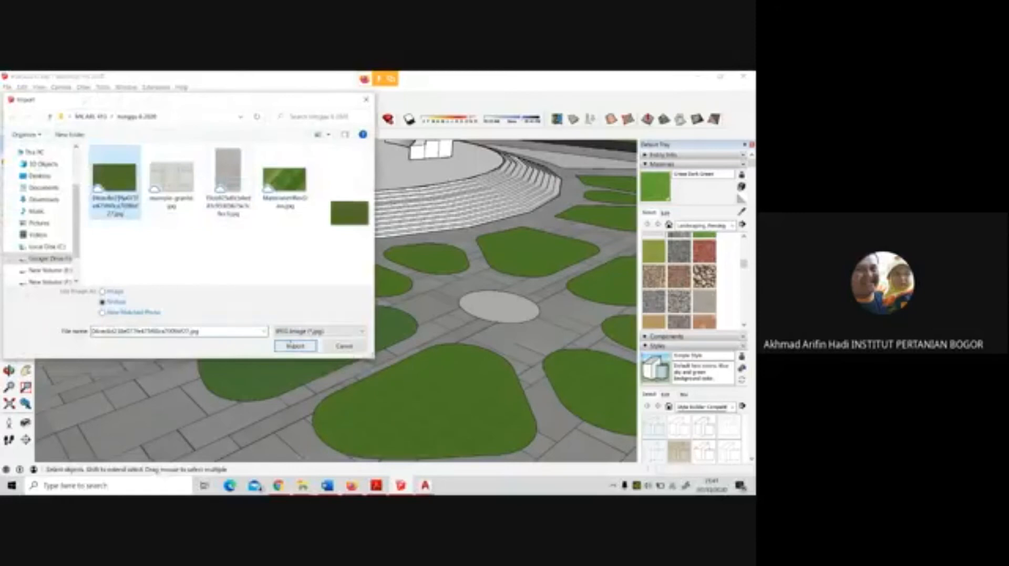
{"action": "left_click", "coordinate": [294, 347]}
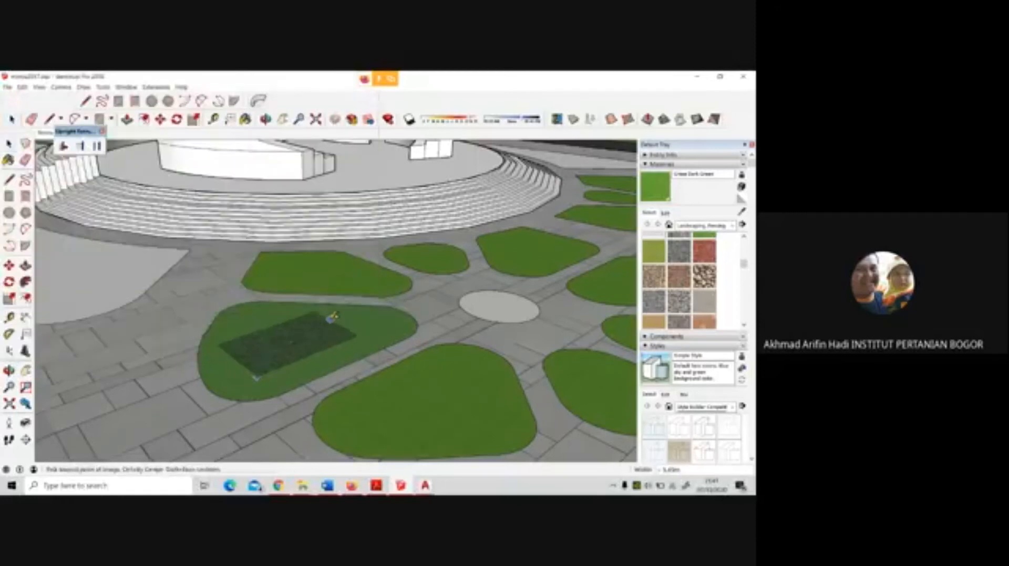
{"action": "left_click", "coordinate": [260, 362]}
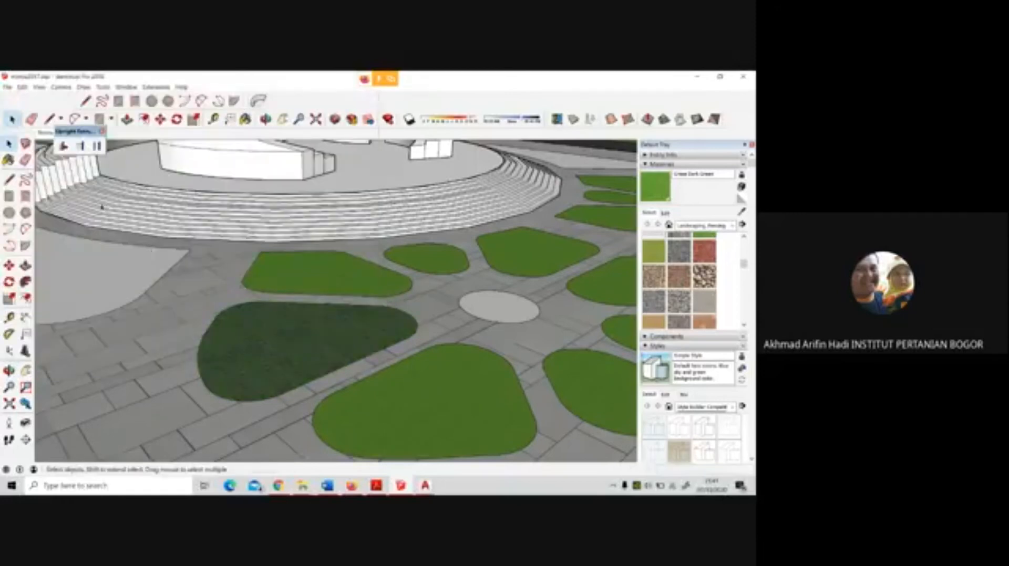
{"action": "scroll", "coordinate": [479, 333], "scroll_direction": "down", "scroll_amount": 3}
{"action": "scroll", "coordinate": [463, 373], "scroll_direction": "up", "scroll_amount": 6}
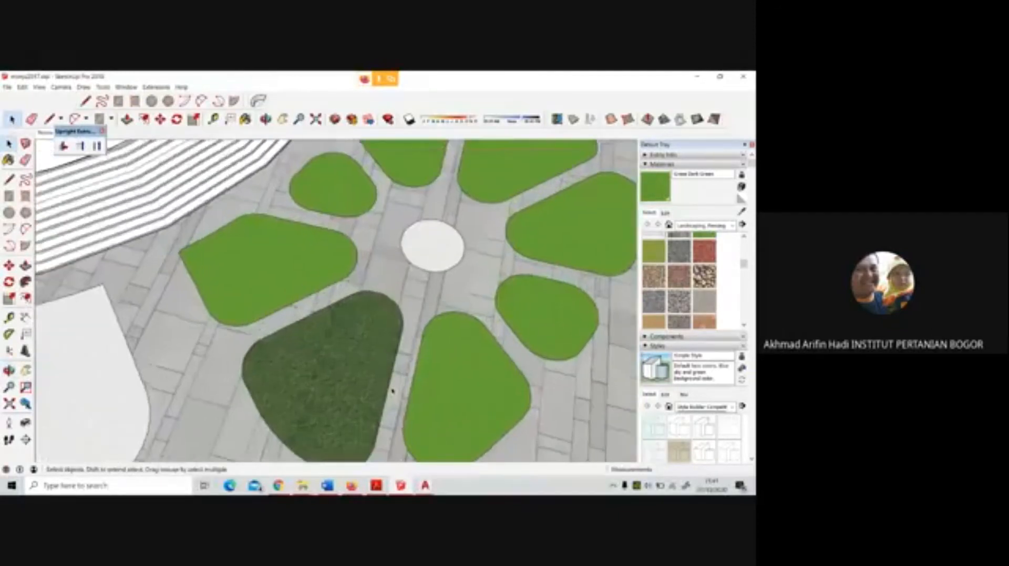
{"action": "scroll", "coordinate": [253, 281], "scroll_direction": "down", "scroll_amount": 2}
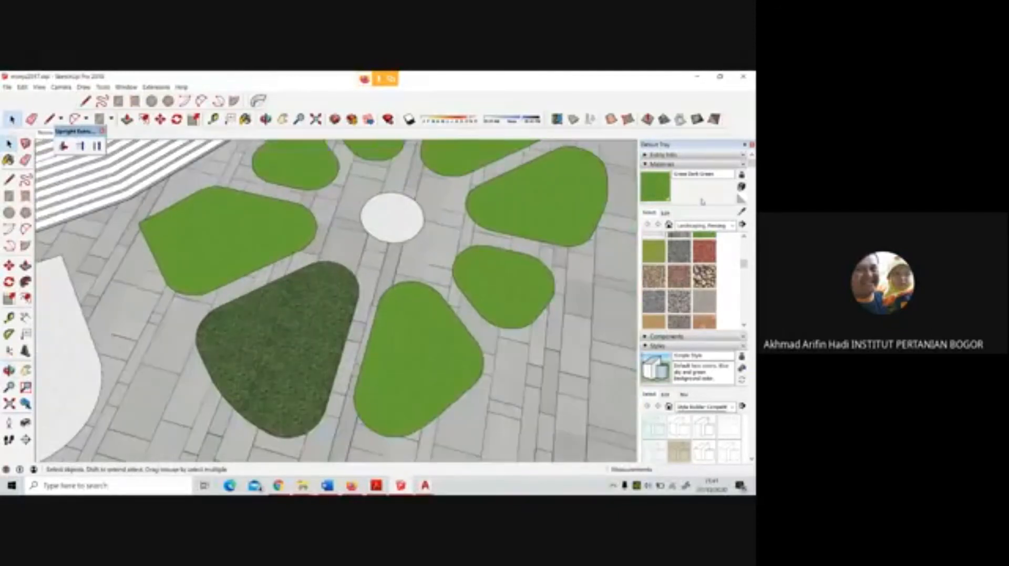
Sample the imported grass texture and paint the remaining seven petal beds of the nearer flower pattern with it
{"action": "key", "text": "b"}
{"action": "left_click", "coordinate": [329, 306], "text": "alt"}
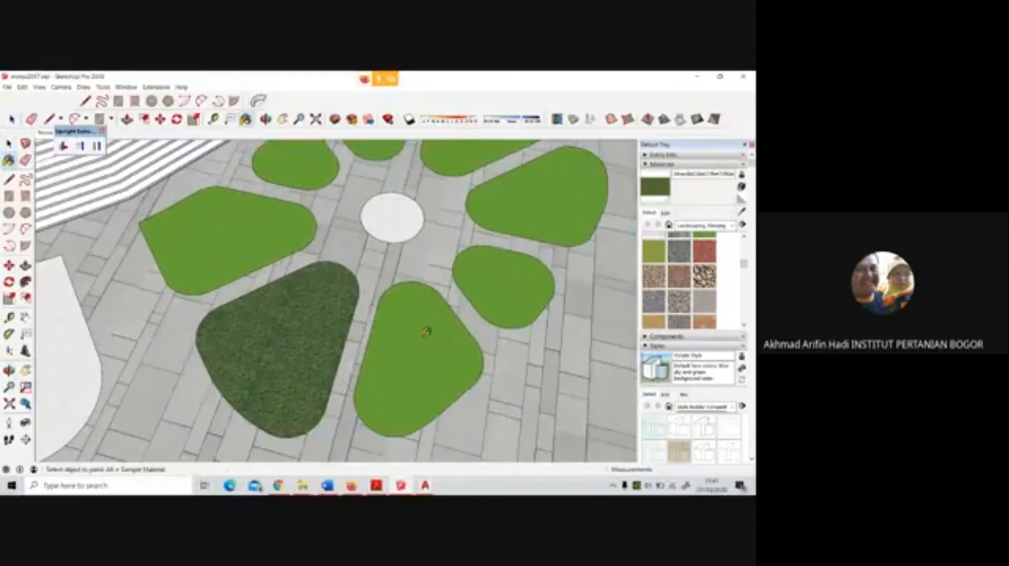
{"action": "left_click", "coordinate": [424, 333]}
{"action": "left_click", "coordinate": [487, 291]}
{"action": "left_click", "coordinate": [505, 205]}
{"action": "scroll", "coordinate": [432, 186], "scroll_direction": "down", "scroll_amount": 2}
{"action": "left_click", "coordinate": [459, 173]}
{"action": "left_click", "coordinate": [369, 182]}
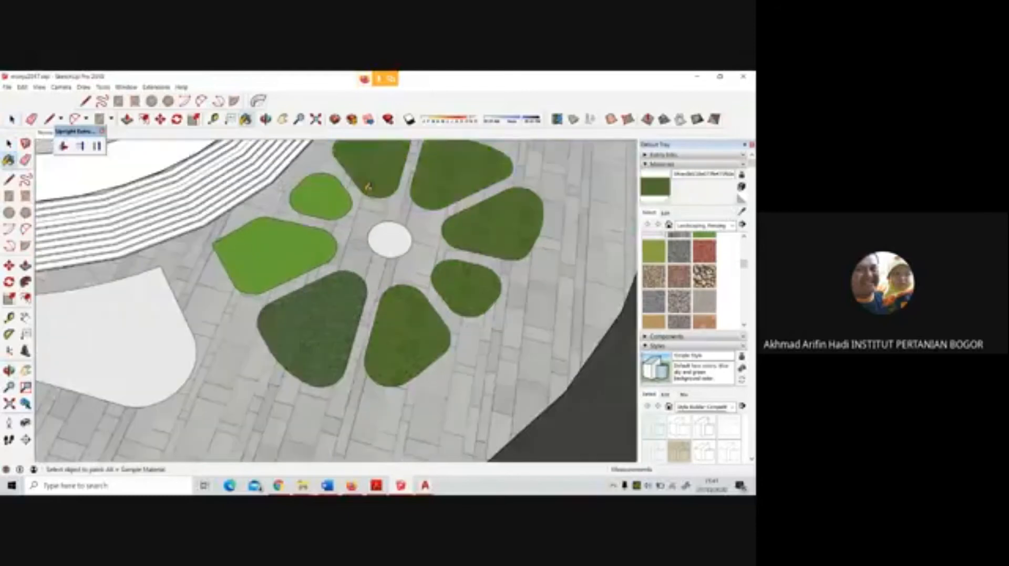
{"action": "left_click", "coordinate": [320, 201]}
{"action": "left_click", "coordinate": [268, 254]}
Paint the petal beds of the second, farther flower pattern with the imported grass texture
{"action": "scroll", "coordinate": [207, 328], "scroll_direction": "down", "scroll_amount": 2}
{"action": "middle_click_drag", "start_coordinate": [410, 339], "coordinate": [415, 211]}
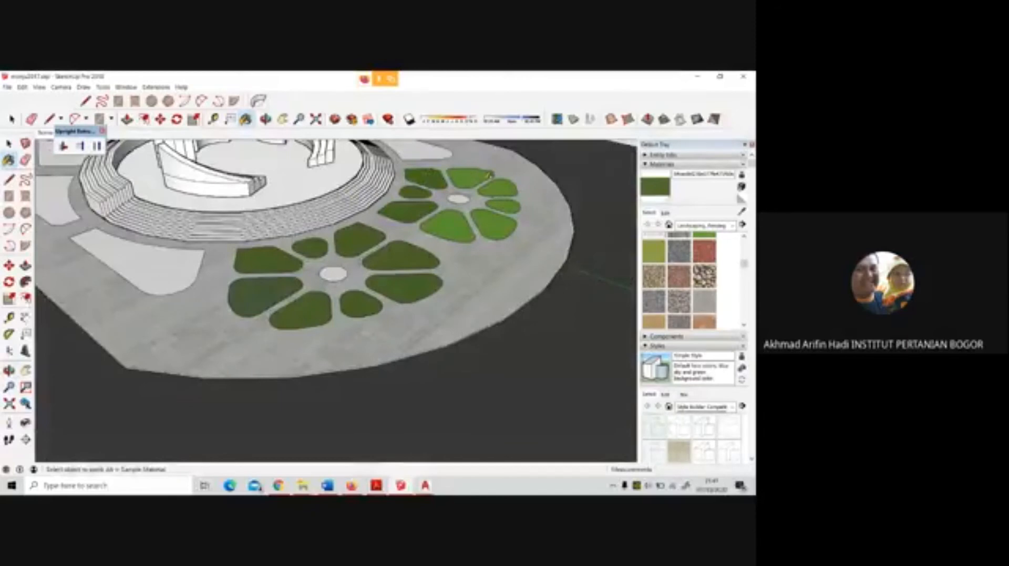
{"action": "left_click", "coordinate": [488, 174]}
{"action": "left_click", "coordinate": [499, 187]}
{"action": "left_click", "coordinate": [503, 206]}
{"action": "left_click", "coordinate": [493, 225]}
{"action": "left_click", "coordinate": [448, 227]}
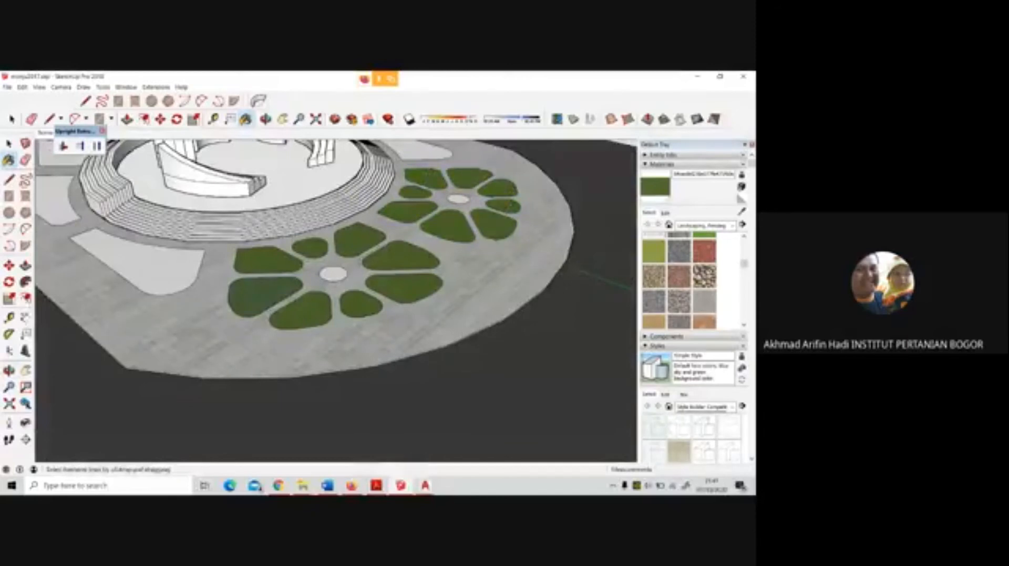
{"action": "key", "text": "space"}
Sample the grass texture from a petal and paint the two elongated beds along the near side of the monument steps
{"action": "scroll", "coordinate": [229, 343], "scroll_direction": "down", "scroll_amount": 2}
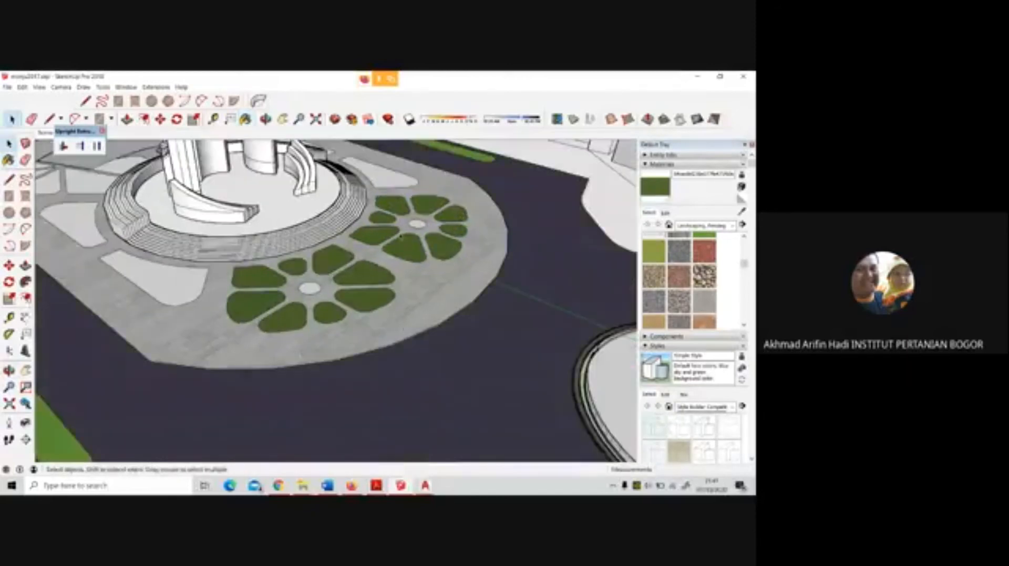
{"action": "scroll", "coordinate": [401, 236], "scroll_direction": "up", "scroll_amount": 3}
{"action": "scroll", "coordinate": [464, 277], "scroll_direction": "down", "scroll_amount": 5}
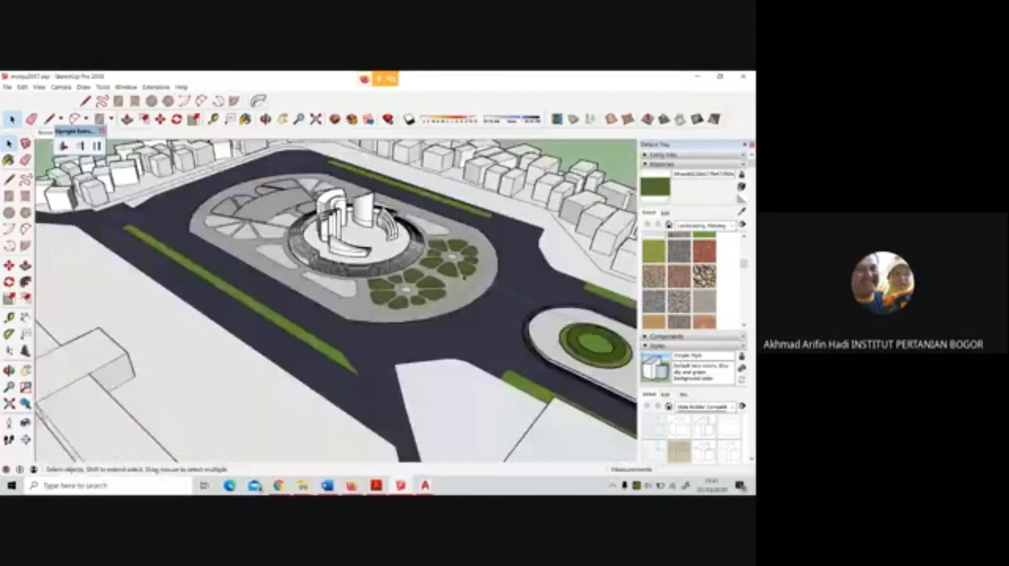
{"action": "middle_click_drag", "start_coordinate": [464, 277], "coordinate": [499, 331]}
{"action": "left_click", "coordinate": [742, 212]}
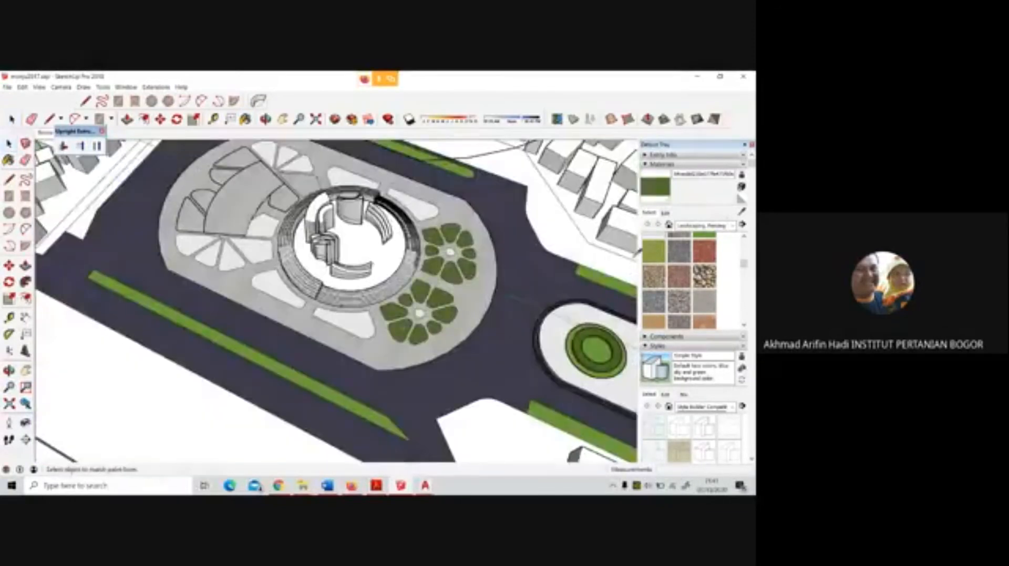
{"action": "left_click", "coordinate": [391, 311]}
{"action": "left_click", "coordinate": [341, 321]}
{"action": "left_click", "coordinate": [277, 287]}
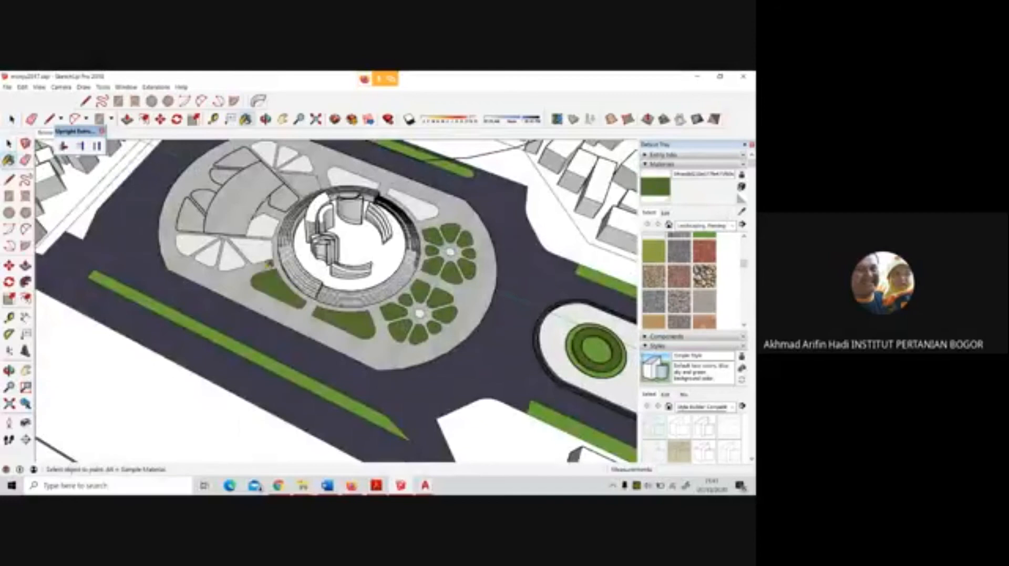
Paint the fan-shaped beds and the small bed beside the steps on the plaza's near side with the grass texture
{"action": "left_click", "coordinate": [253, 249]}
{"action": "left_click", "coordinate": [258, 220]}
{"action": "left_click", "coordinate": [230, 256]}
{"action": "left_click", "coordinate": [209, 251]}
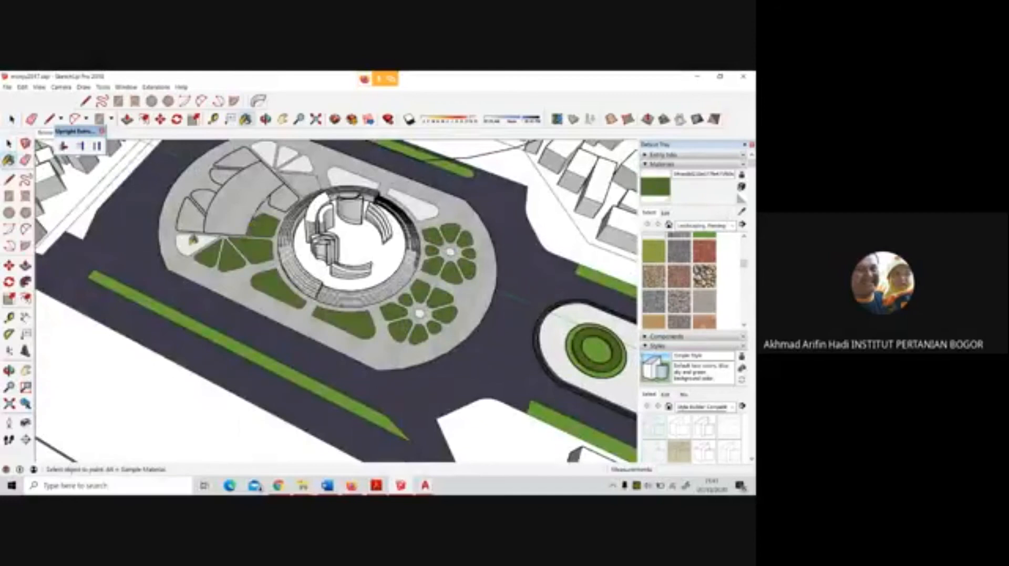
{"action": "left_click", "coordinate": [192, 243]}
Paint the fan-shaped beds and the two elongated beds on the plaza's far side with the grass texture
{"action": "left_click", "coordinate": [300, 169]}
{"action": "left_click", "coordinate": [286, 155]}
{"action": "left_click", "coordinate": [265, 152]}
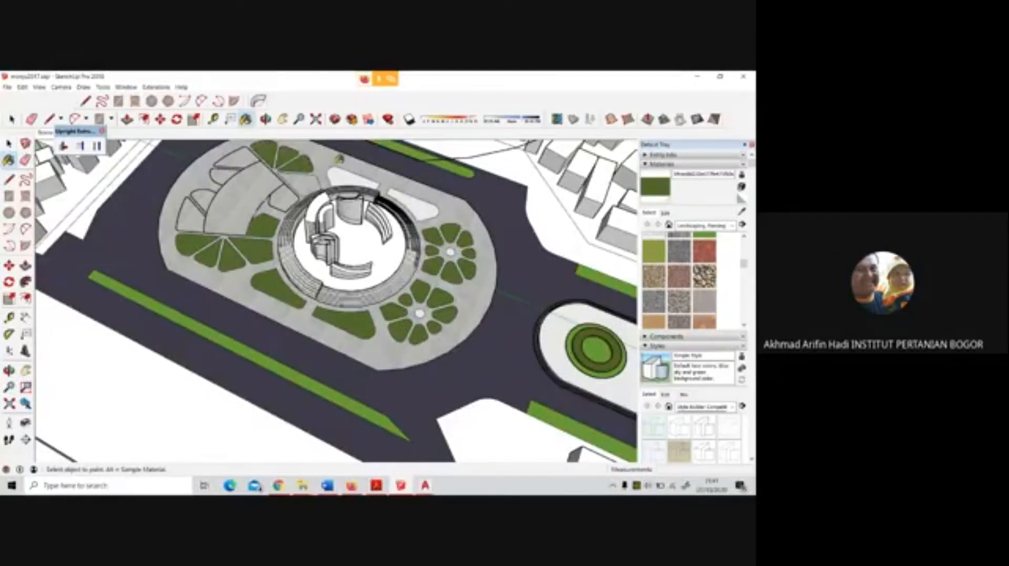
{"action": "left_click", "coordinate": [351, 178]}
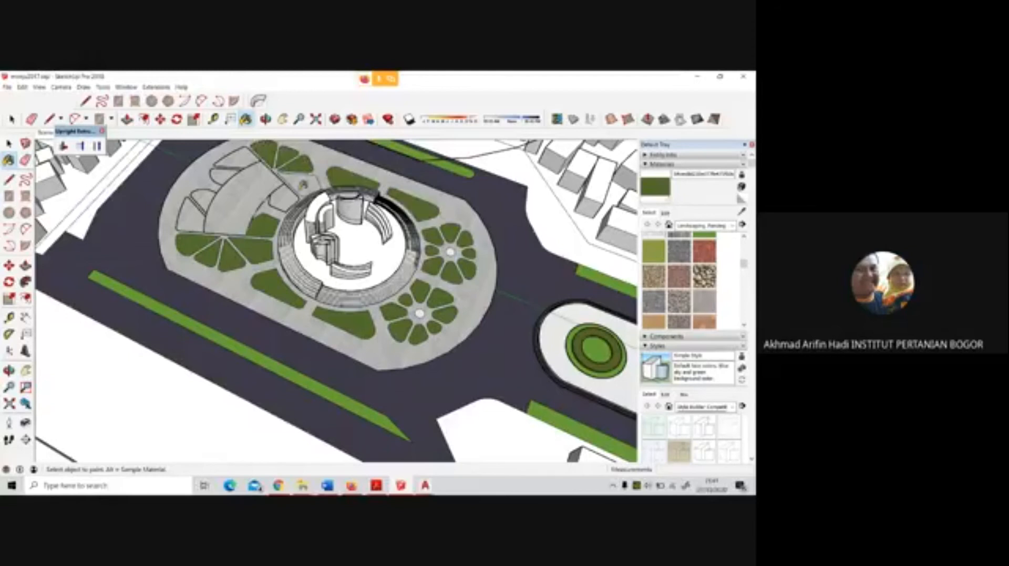
{"action": "left_click", "coordinate": [396, 176]}
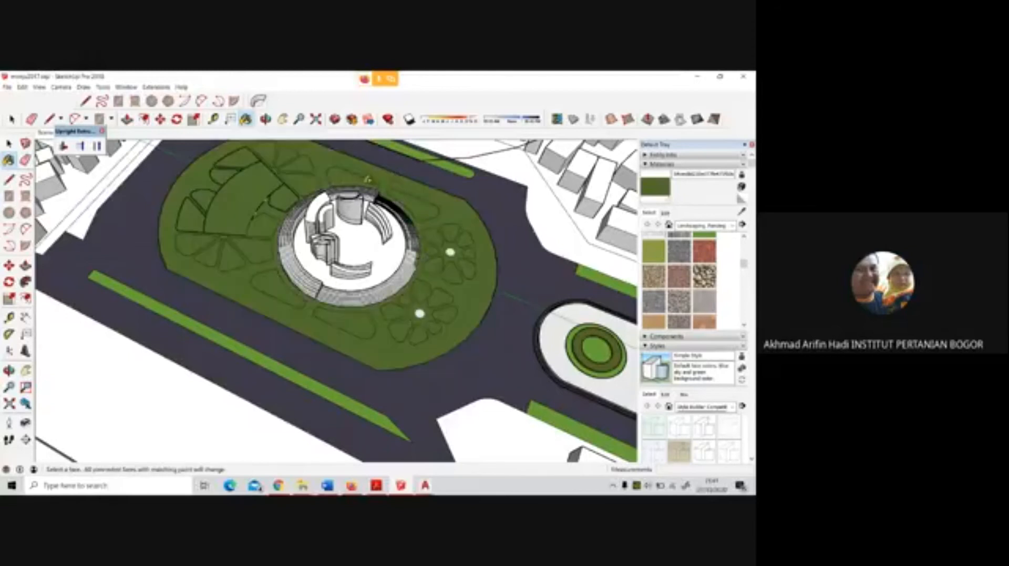
Undo the grass fill that covered the whole plaza floor
{"action": "key", "text": "ctrl+z"}
{"action": "scroll", "coordinate": [304, 194], "scroll_direction": "up", "scroll_amount": 6}
{"action": "scroll", "coordinate": [305, 193], "scroll_direction": "up", "scroll_amount": 2}
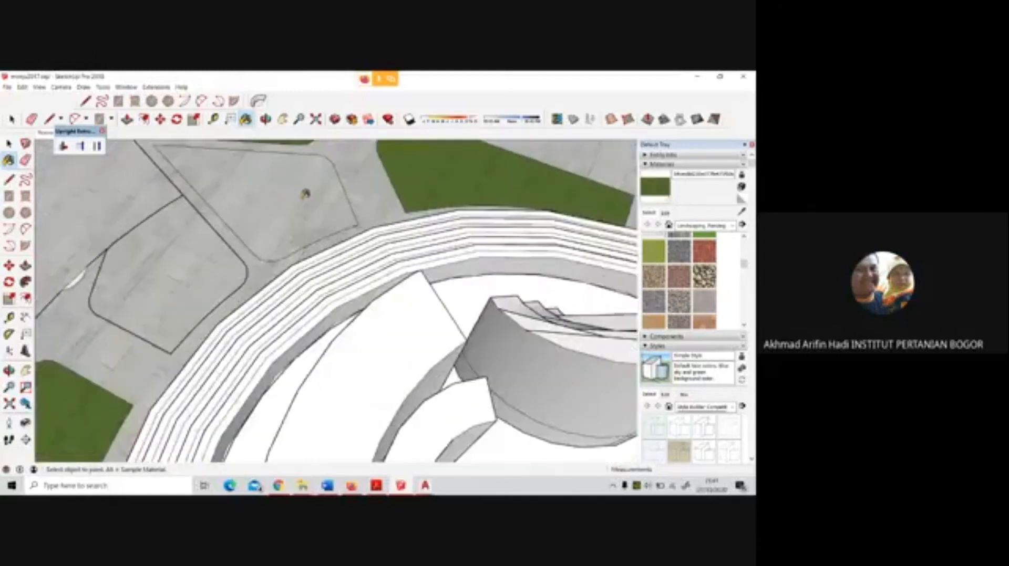
Examine the paving and grass textures around the monument and the flower-patterned beds
{"action": "scroll", "coordinate": [306, 195], "scroll_direction": "down", "scroll_amount": 10}
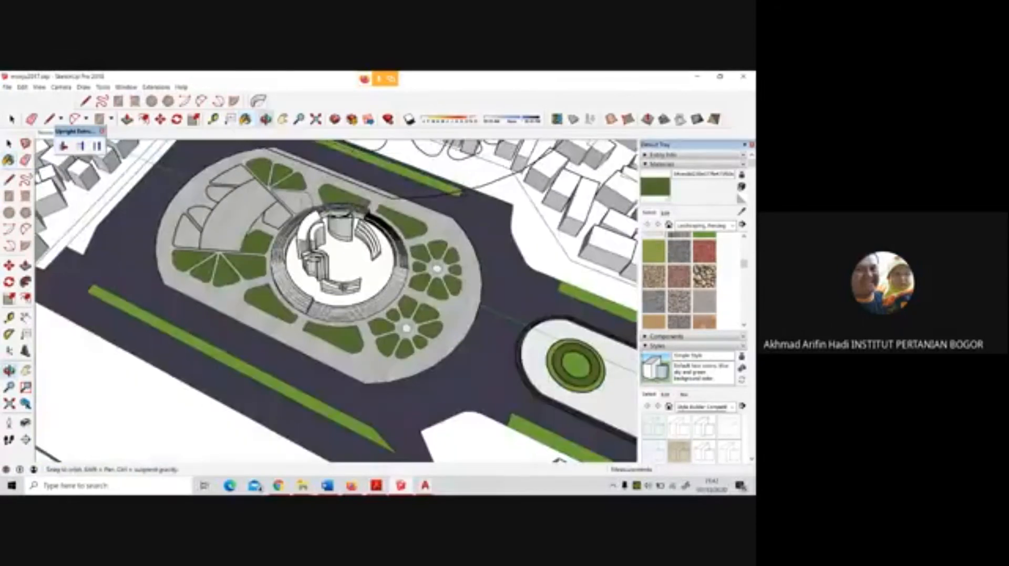
{"action": "middle_click_drag", "start_coordinate": [306, 195], "coordinate": [314, 180]}
{"action": "key", "text": "space"}
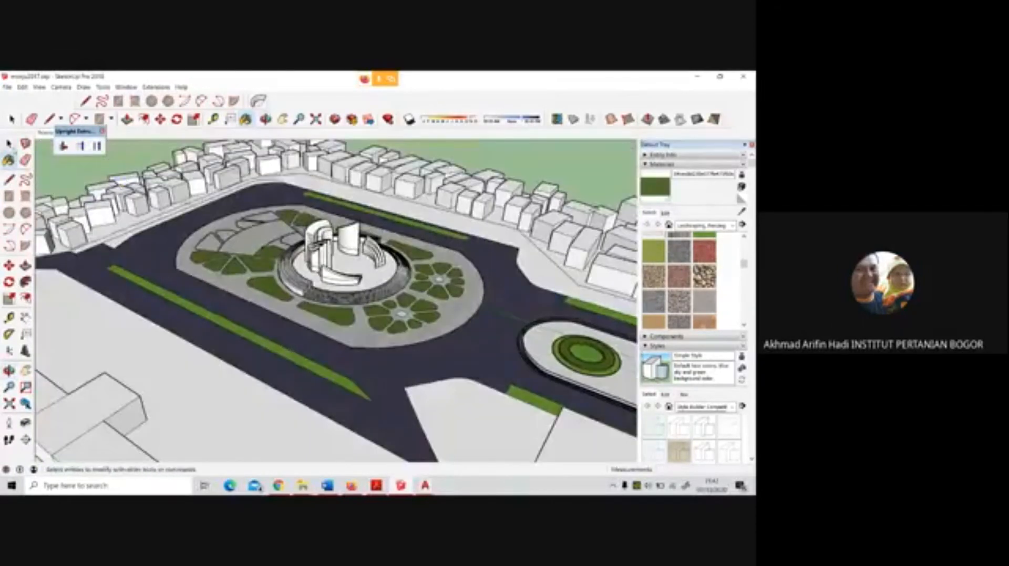
{"action": "scroll", "coordinate": [456, 261], "scroll_direction": "up", "scroll_amount": 4}
{"action": "middle_click_drag", "start_coordinate": [457, 261], "coordinate": [456, 247]}
{"action": "scroll", "coordinate": [456, 247], "scroll_direction": "down", "scroll_amount": 2}
{"action": "middle_click_drag", "start_coordinate": [422, 318], "coordinate": [388, 343]}
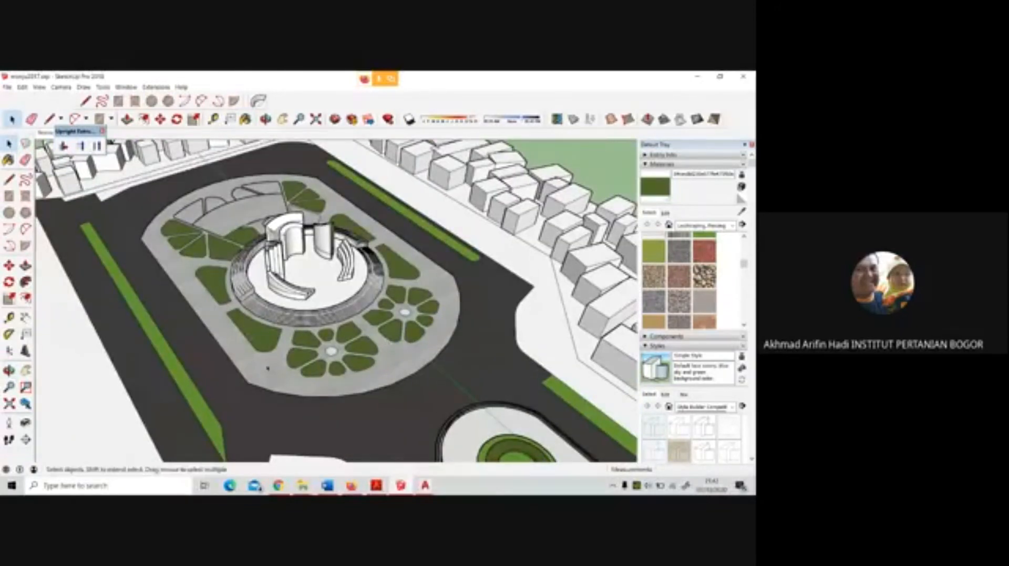
{"action": "scroll", "coordinate": [267, 368], "scroll_direction": "up", "scroll_amount": 3}
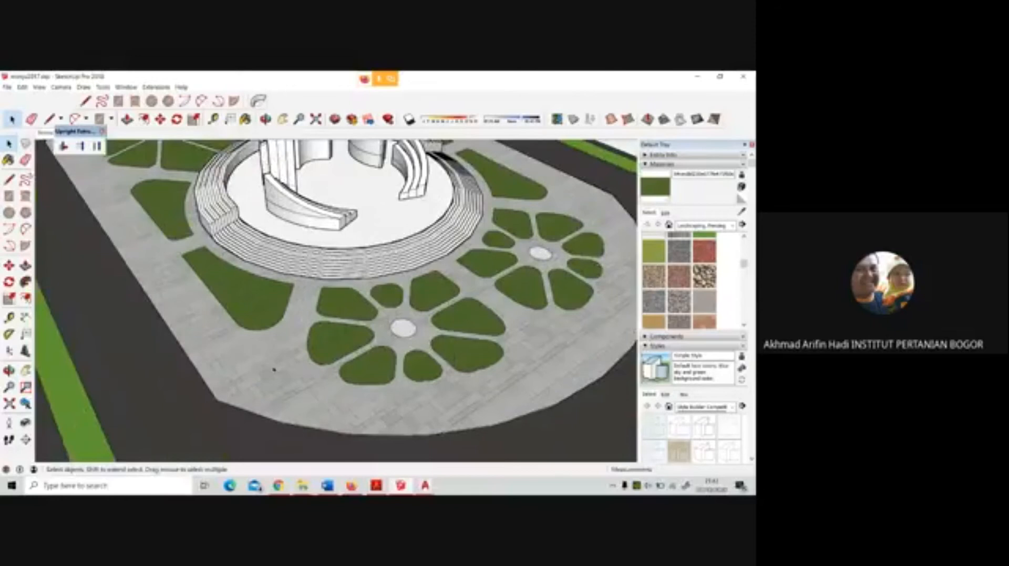
{"action": "scroll", "coordinate": [293, 362], "scroll_direction": "up", "scroll_amount": 2}
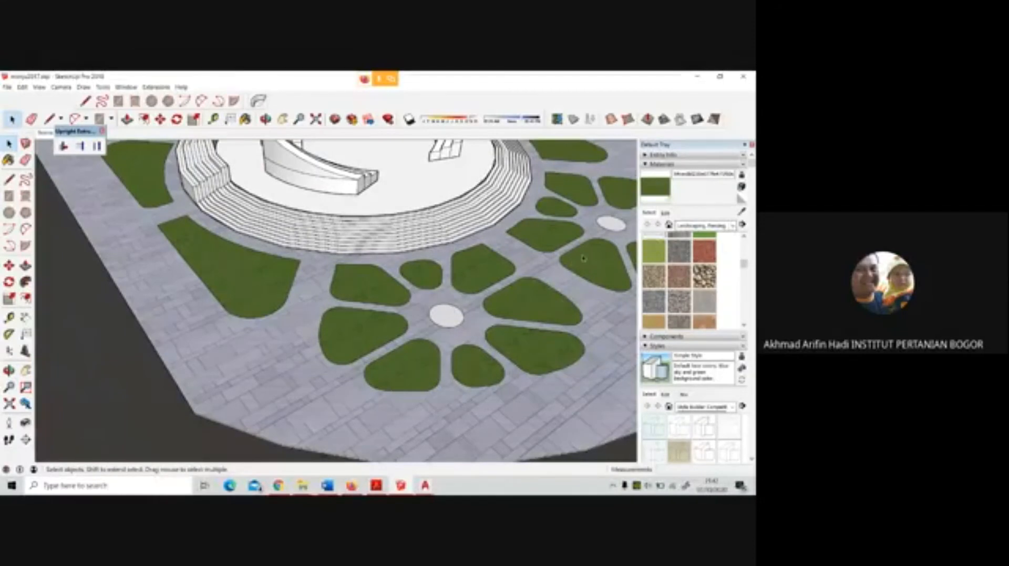
{"action": "left_click", "coordinate": [733, 225]}
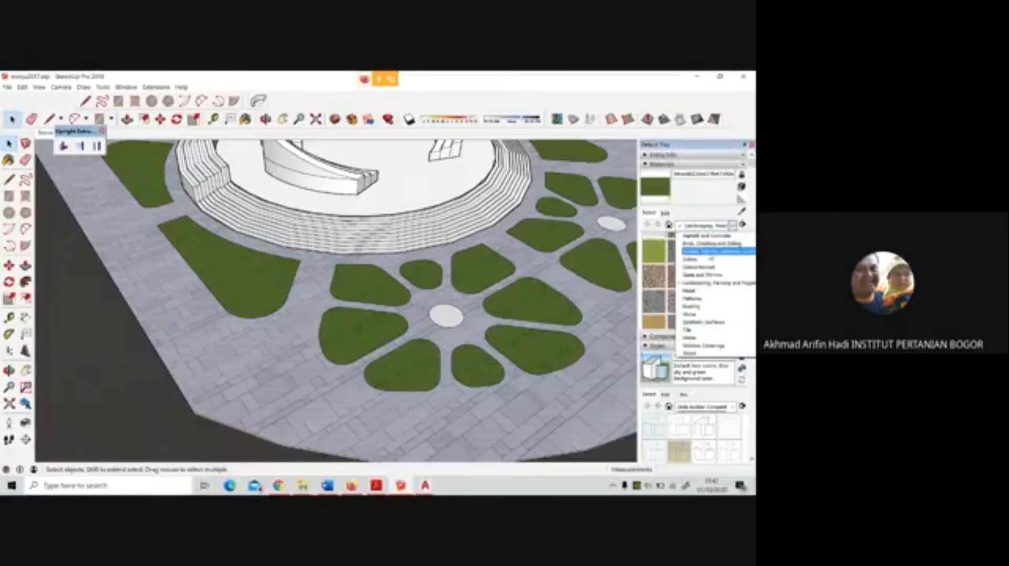
{"action": "left_click", "coordinate": [705, 236]}
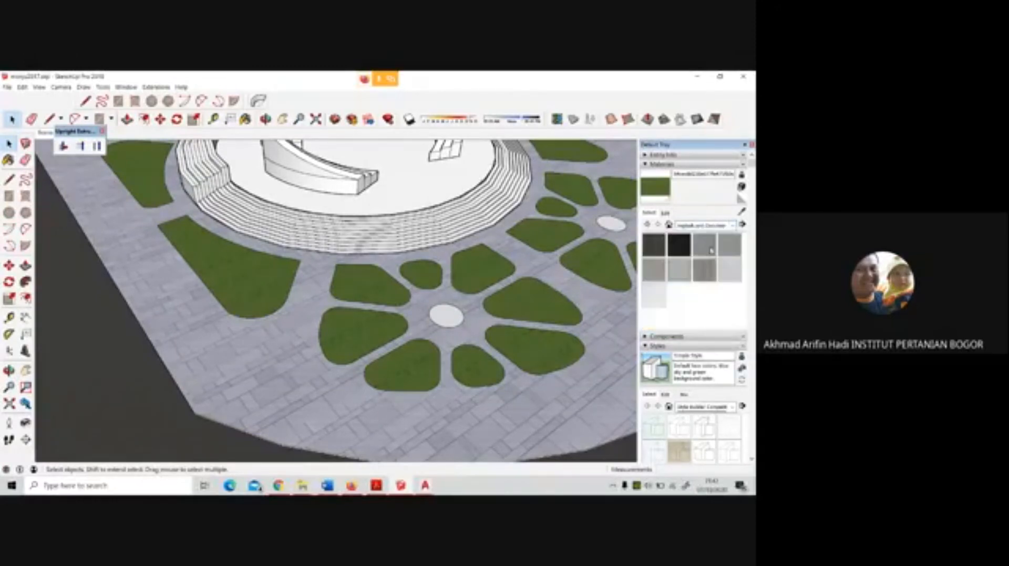
{"action": "left_click", "coordinate": [710, 249]}
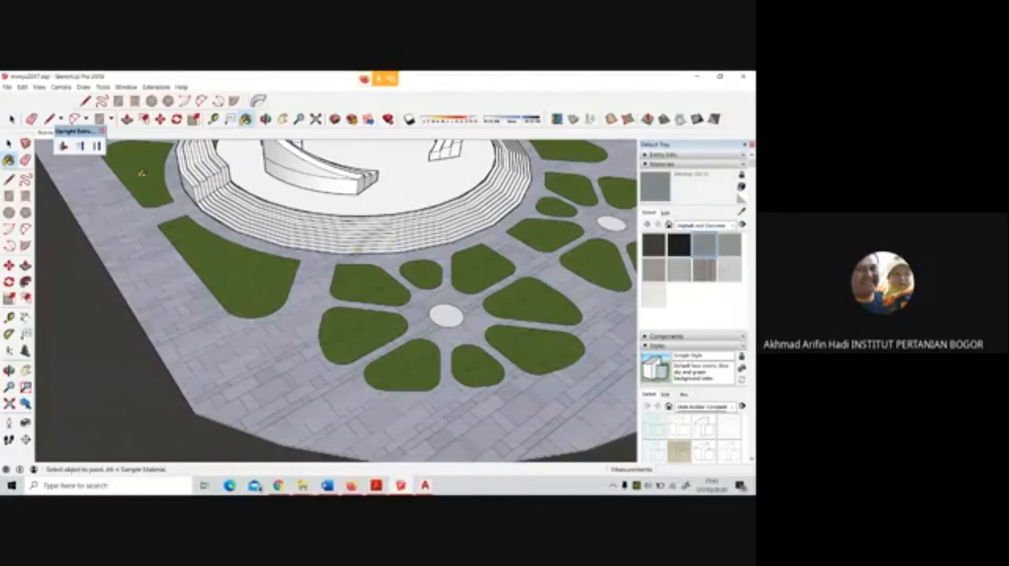
Open the texture import dialog, then switch to Firefox and return to the image results for "white paving tile materials"
{"action": "left_click", "coordinate": [7, 87]}
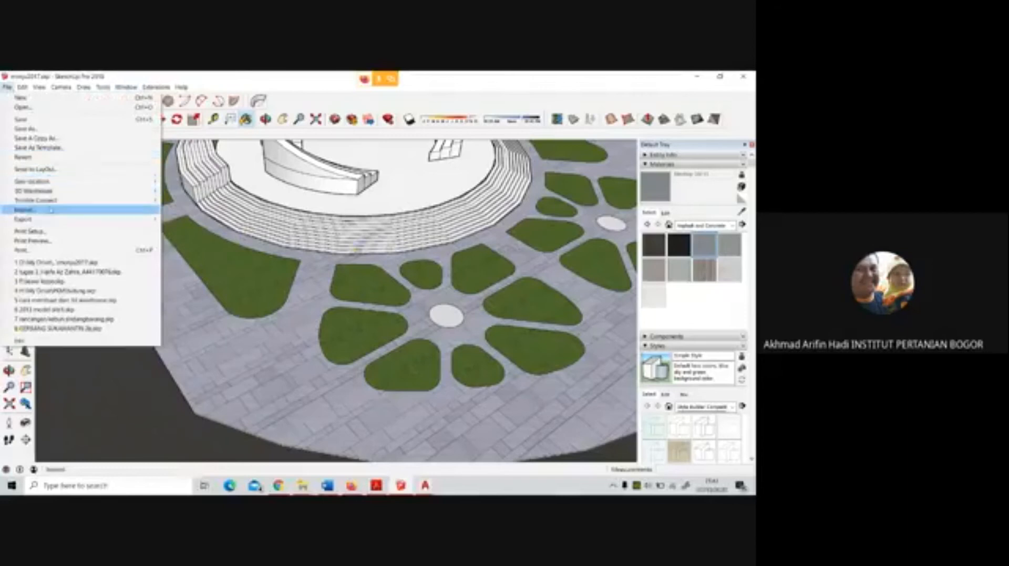
{"action": "left_click", "coordinate": [51, 211]}
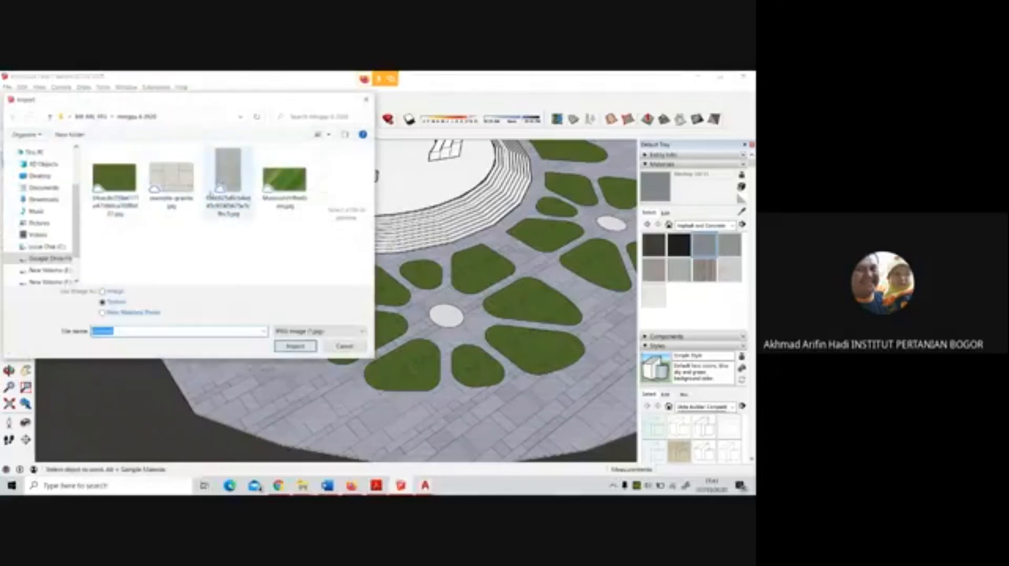
{"action": "left_click", "coordinate": [277, 485]}
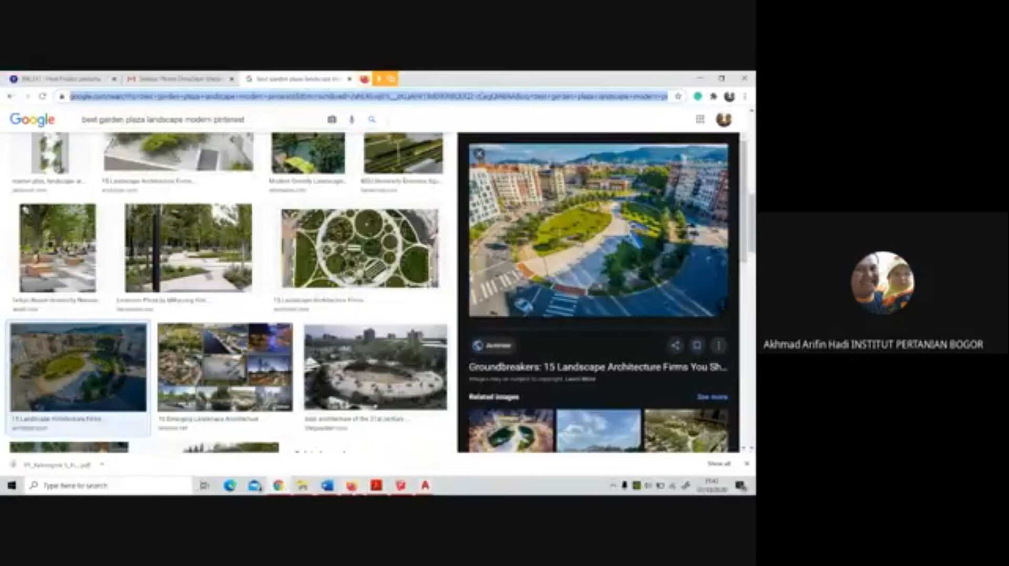
{"action": "left_click", "coordinate": [351, 485]}
{"action": "left_click", "coordinate": [9, 110]}
{"action": "left_click", "coordinate": [10, 111]}
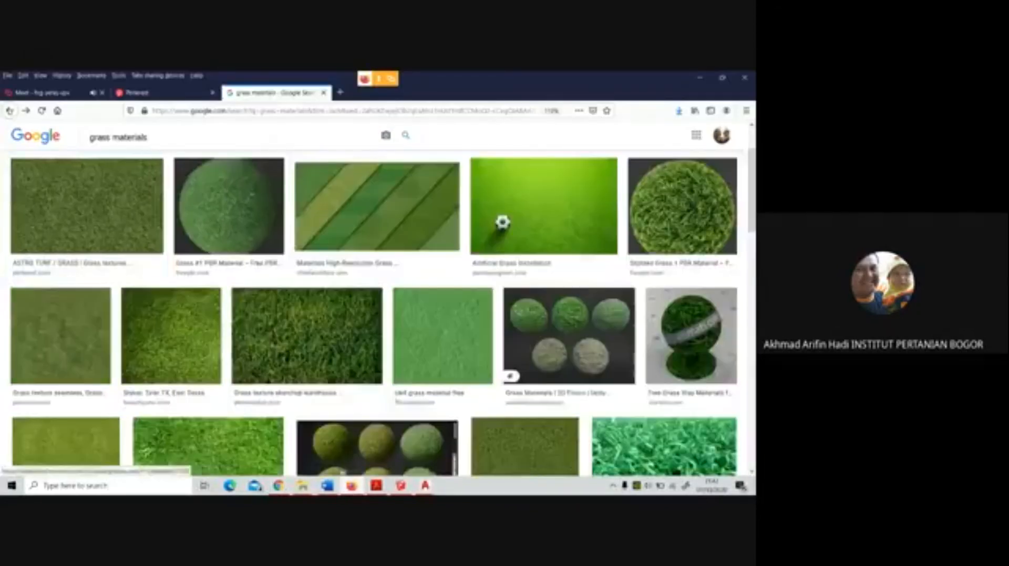
{"action": "left_click", "coordinate": [9, 111]}
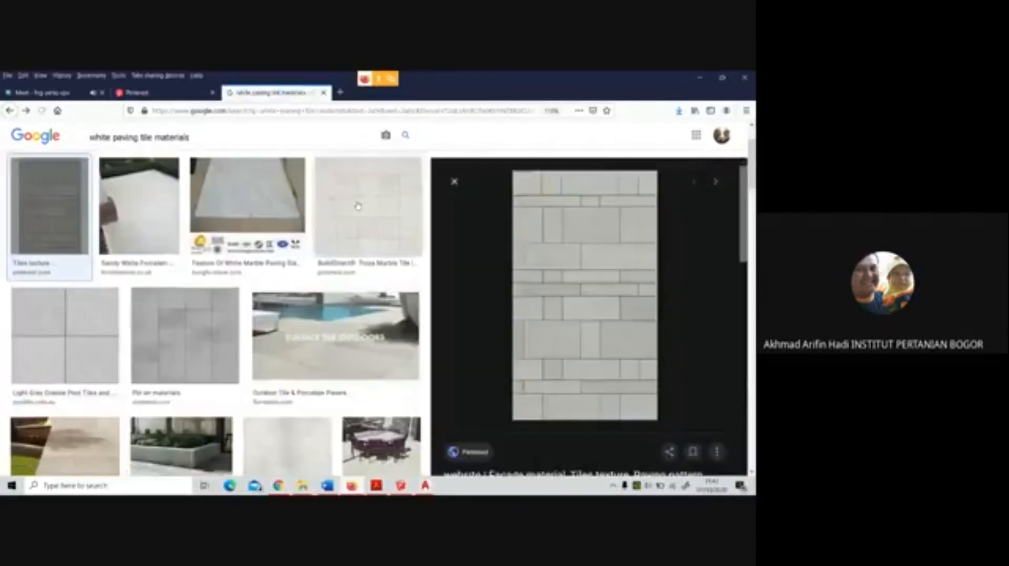
Save the BuildDirect marble tile image with the square white tile grid from the search results
{"action": "left_click", "coordinate": [357, 205]}
{"action": "right_click", "coordinate": [640, 283]}
{"action": "left_click", "coordinate": [675, 391]}
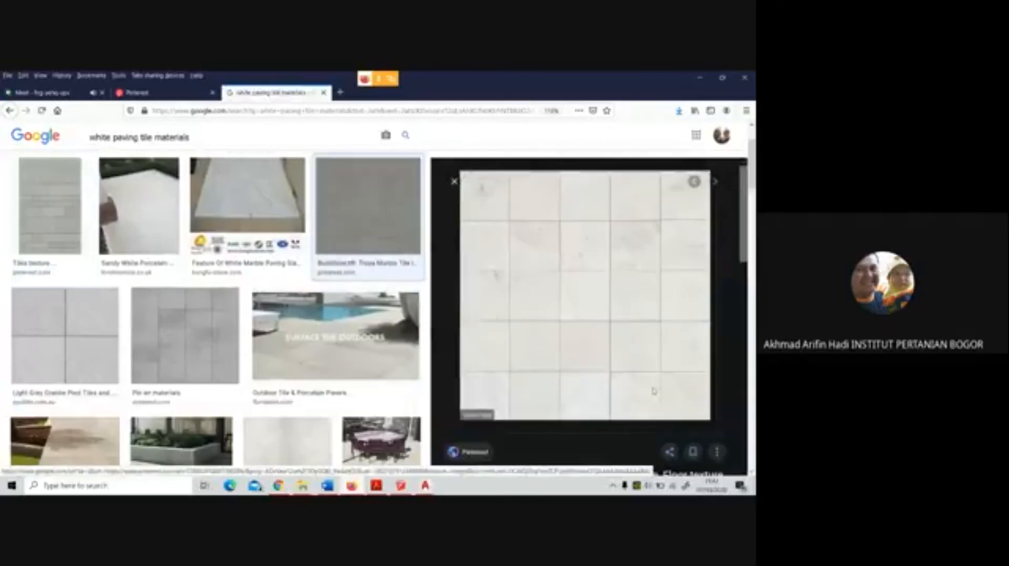
{"action": "left_click", "coordinate": [293, 289]}
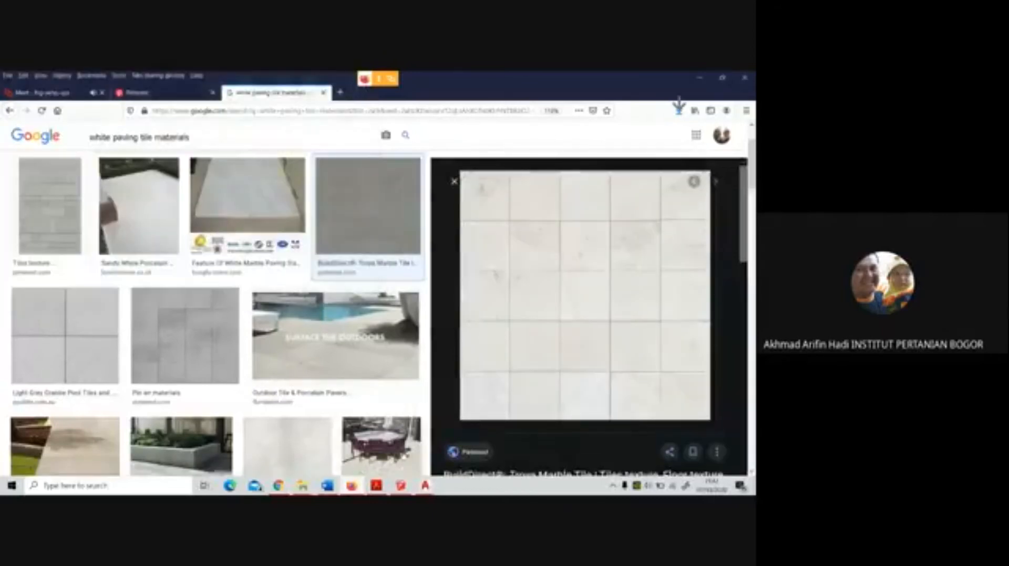
Switch back to SketchUp, import the saved white tile image as a texture and apply it to the plaza floor
{"action": "key", "text": "alt+Tab"}
{"action": "left_click", "coordinate": [171, 173]}
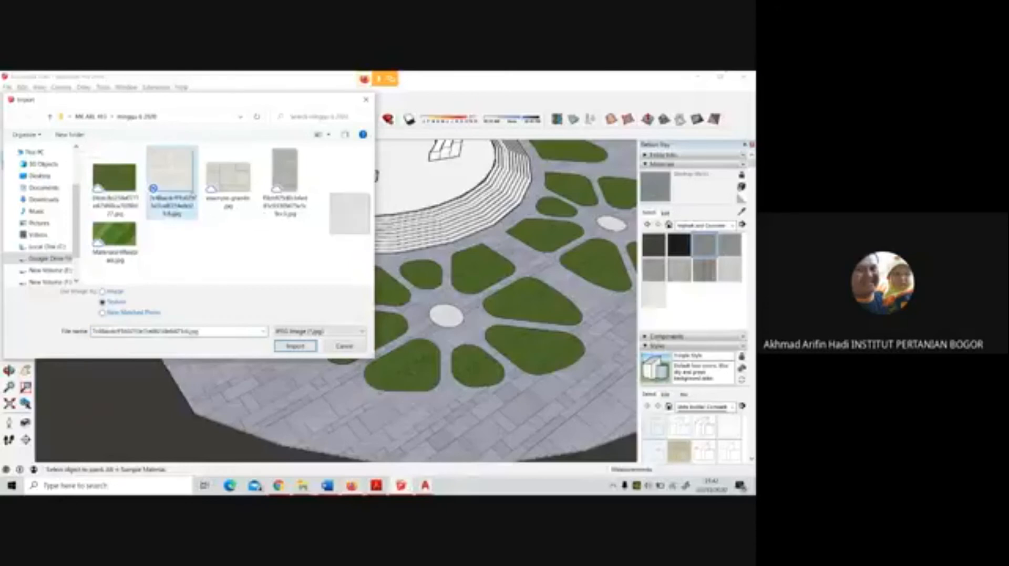
{"action": "left_click", "coordinate": [295, 346]}
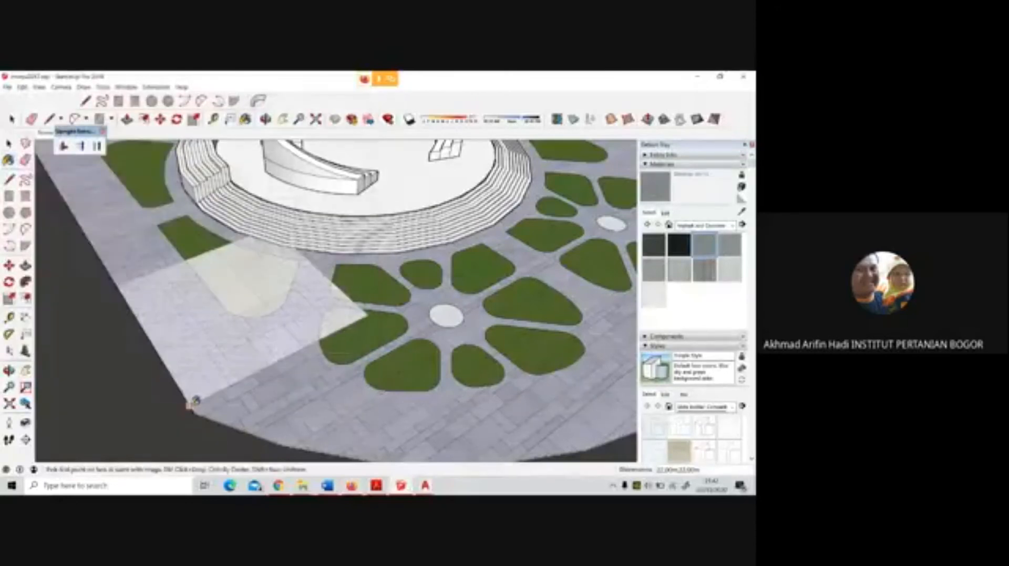
{"action": "left_click", "coordinate": [265, 318]}
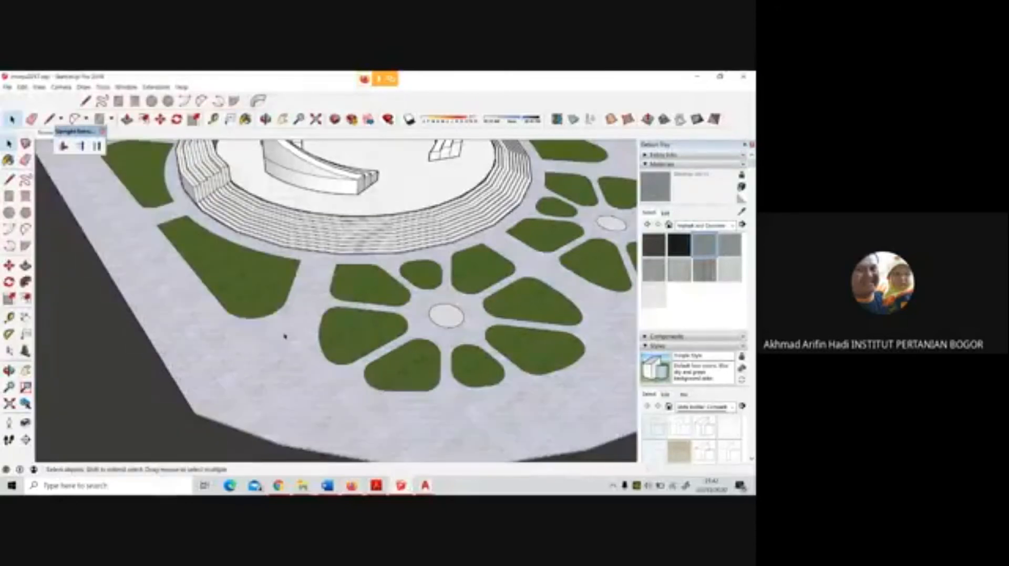
Examine the new white tile paving on the plaza up close, from low down and from above
{"action": "scroll", "coordinate": [284, 336], "scroll_direction": "down", "scroll_amount": 5}
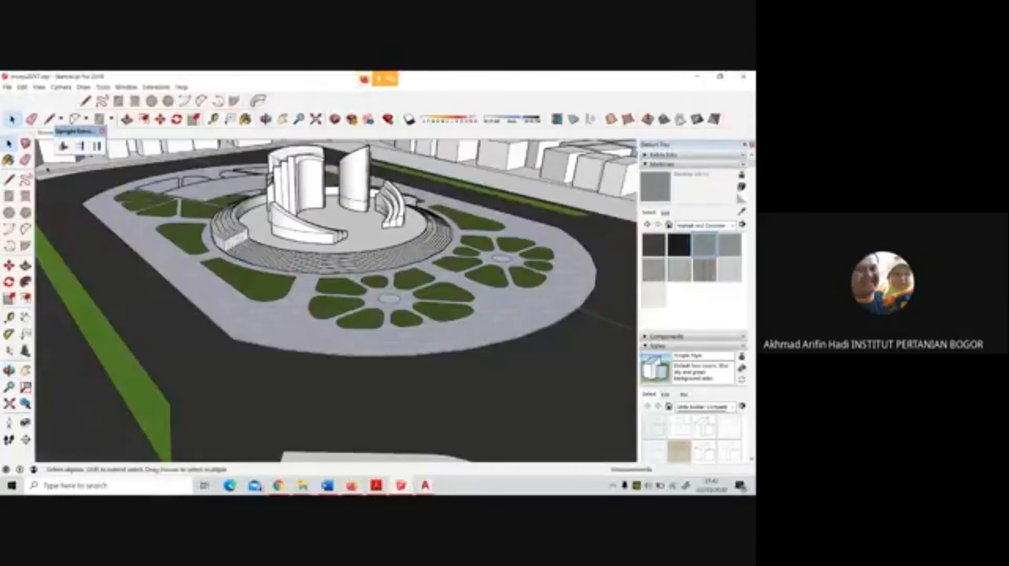
{"action": "scroll", "coordinate": [348, 339], "scroll_direction": "up", "scroll_amount": 4}
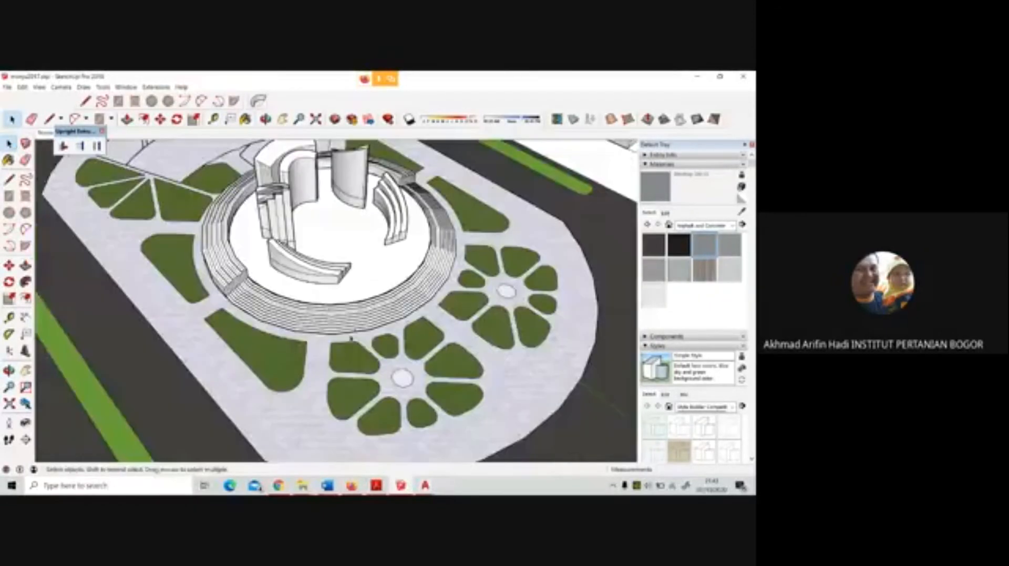
{"action": "scroll", "coordinate": [320, 372], "scroll_direction": "up", "scroll_amount": 4}
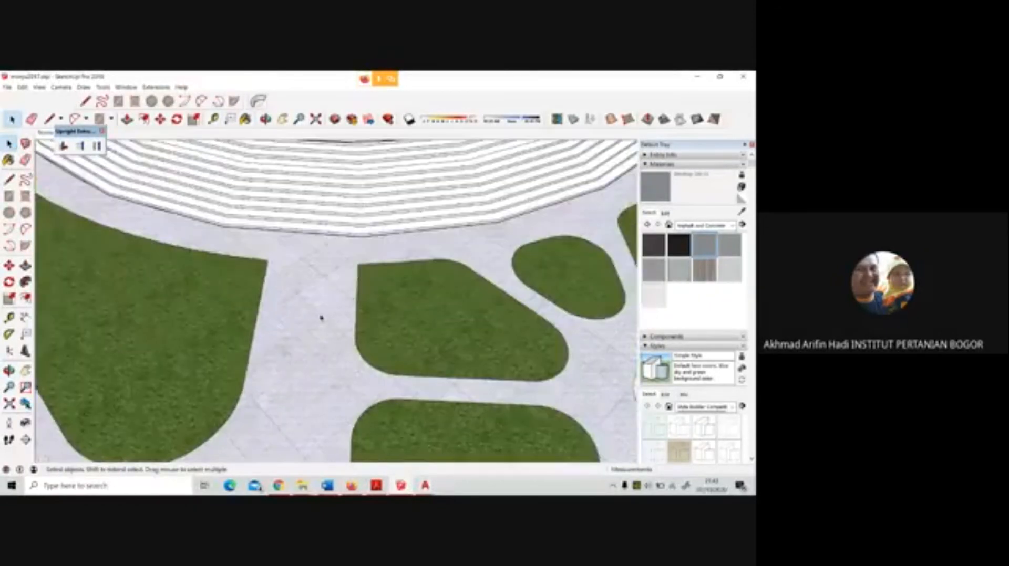
{"action": "scroll", "coordinate": [330, 340], "scroll_direction": "down", "scroll_amount": 6}
{"action": "mouse_move", "coordinate": [341, 343]}
{"action": "middle_mouse_down"}
{"action": "mouse_move", "coordinate": [413, 317]}
{"action": "mouse_move", "coordinate": [305, 191]}
{"action": "middle_mouse_up"}
{"action": "scroll", "coordinate": [149, 307], "scroll_direction": "down", "scroll_amount": 2}
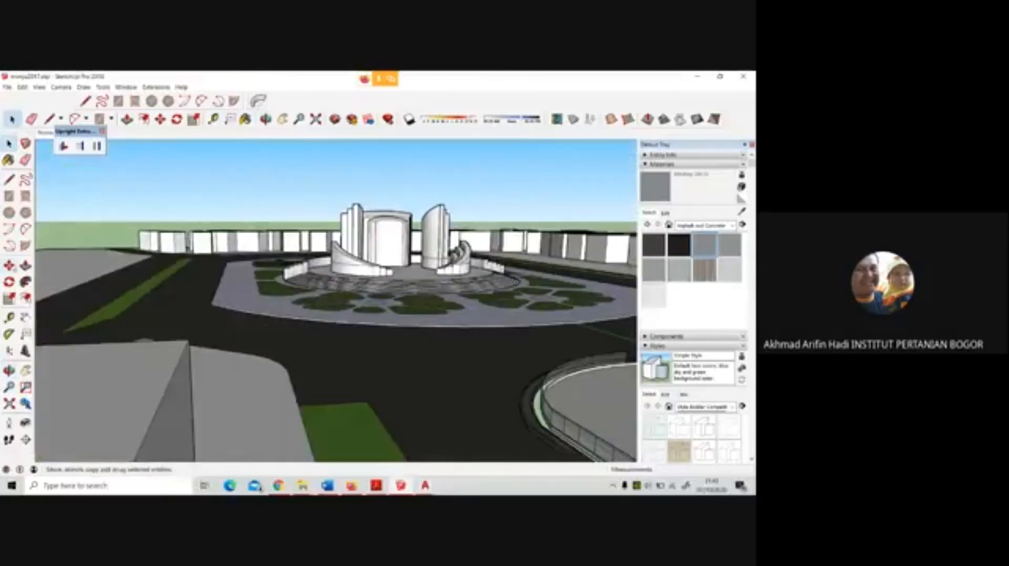
{"action": "scroll", "coordinate": [316, 397], "scroll_direction": "down", "scroll_amount": 3}
{"action": "mouse_move", "coordinate": [167, 171]}
{"action": "middle_mouse_down"}
{"action": "mouse_move", "coordinate": [185, 231]}
{"action": "mouse_move", "coordinate": [237, 259]}
{"action": "middle_mouse_up"}
{"action": "scroll", "coordinate": [184, 229], "scroll_direction": "down", "scroll_amount": 3}
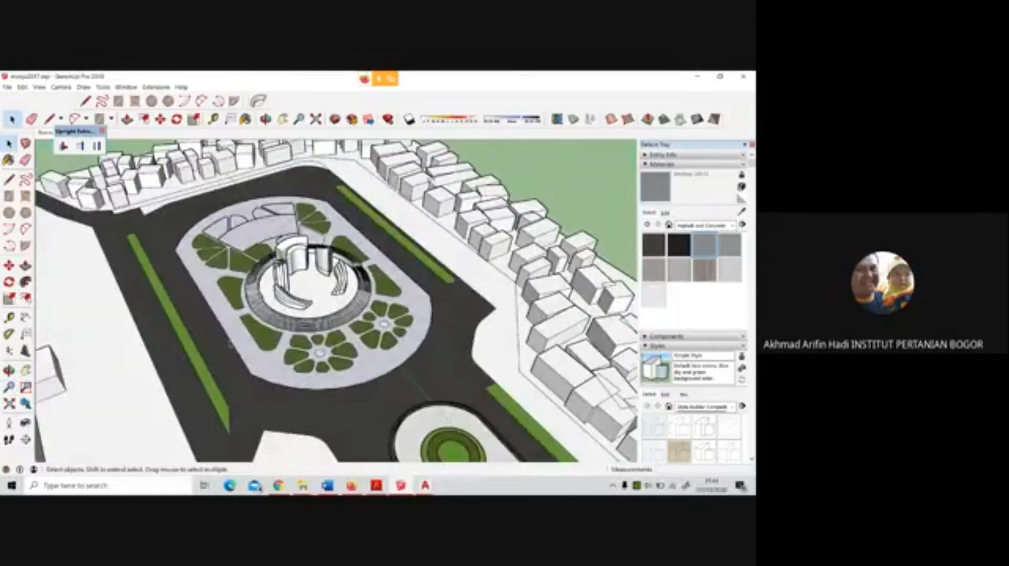
Position the camera at eye height in front of the plaza and look over the monument, beds and paving
{"action": "left_click", "coordinate": [9, 422]}
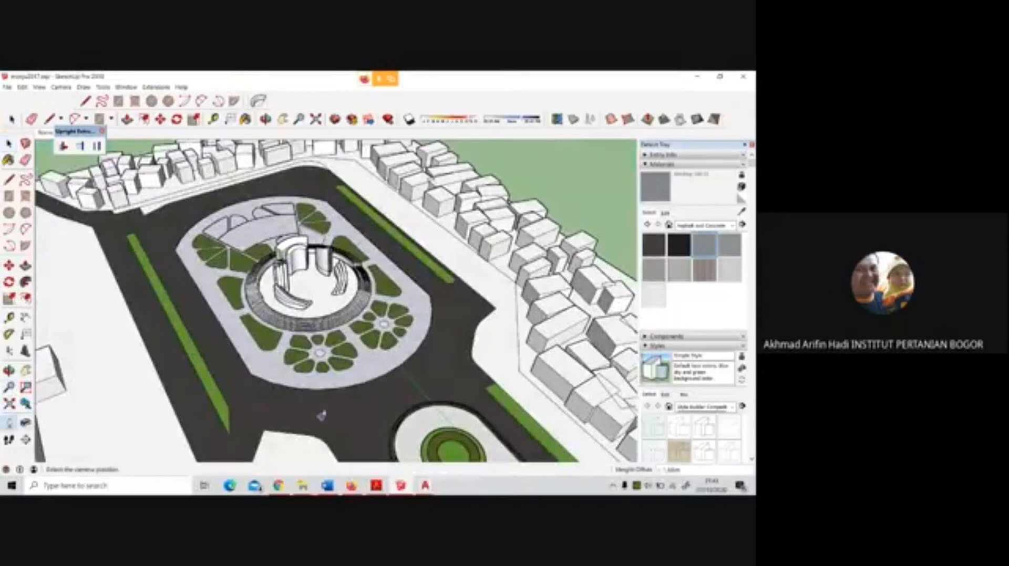
{"action": "left_click", "coordinate": [362, 413]}
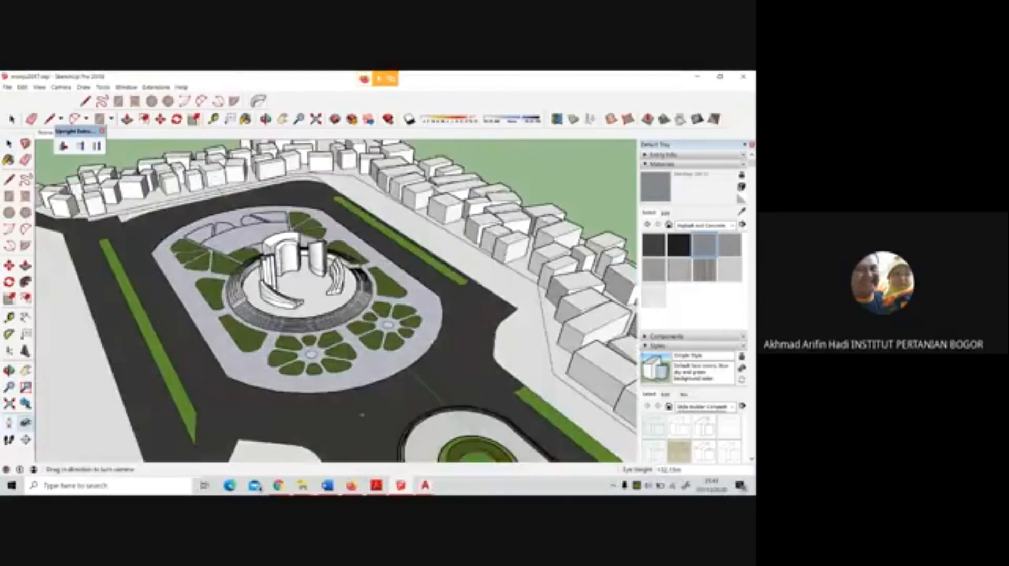
{"action": "left_click_drag", "start_coordinate": [508, 269], "coordinate": [311, 268]}
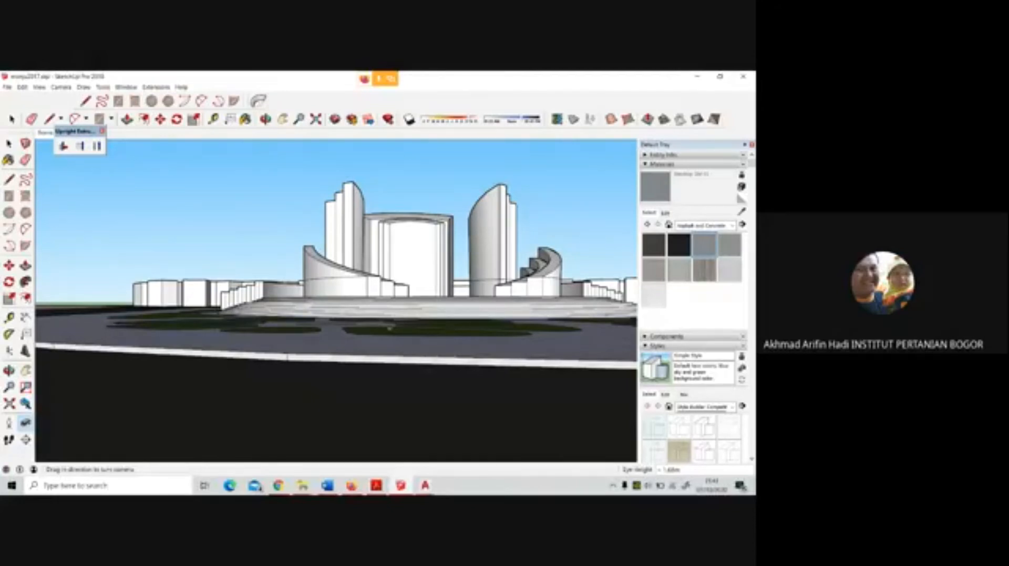
{"action": "middle_click_drag", "start_coordinate": [393, 330], "coordinate": [409, 411]}
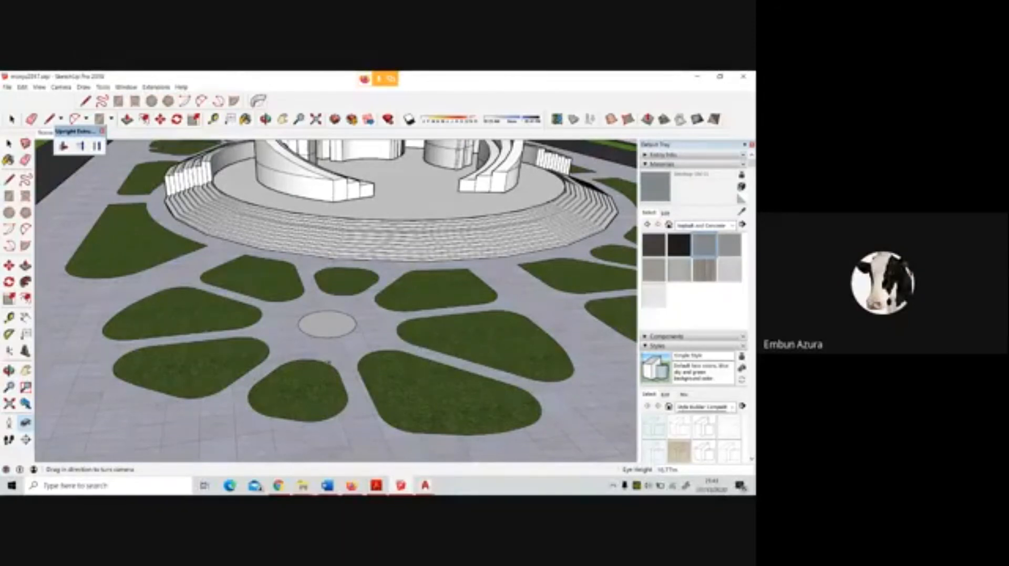
{"action": "scroll", "coordinate": [328, 362], "scroll_direction": "down", "scroll_amount": 3}
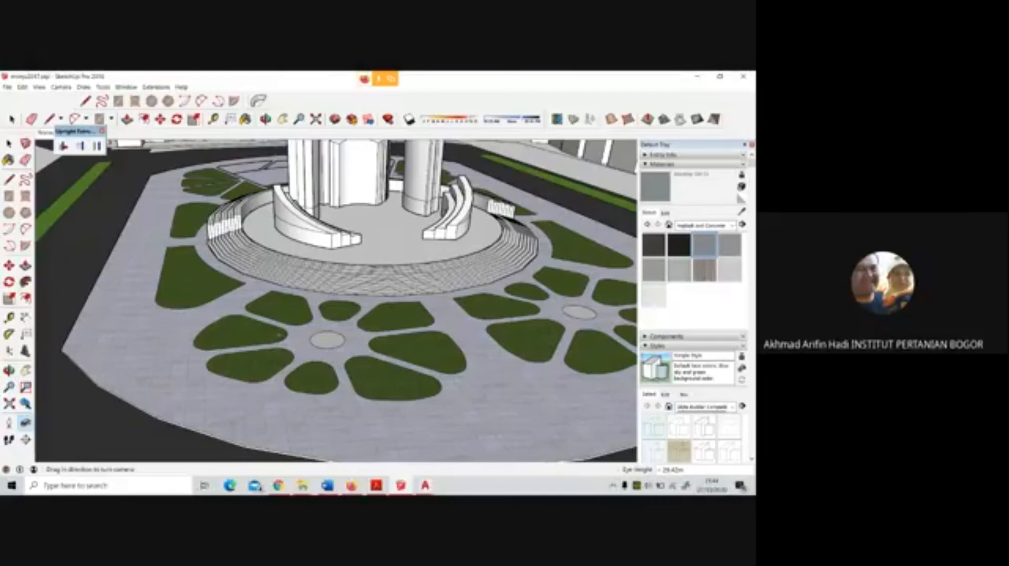
{"action": "scroll", "coordinate": [304, 310], "scroll_direction": "up", "scroll_amount": 8}
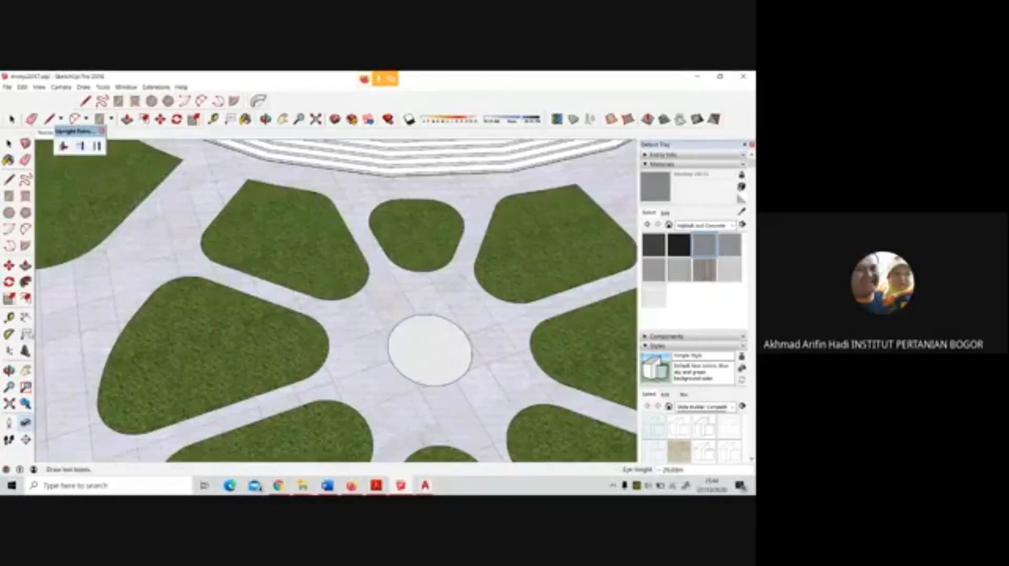
{"action": "left_click", "coordinate": [26, 298]}
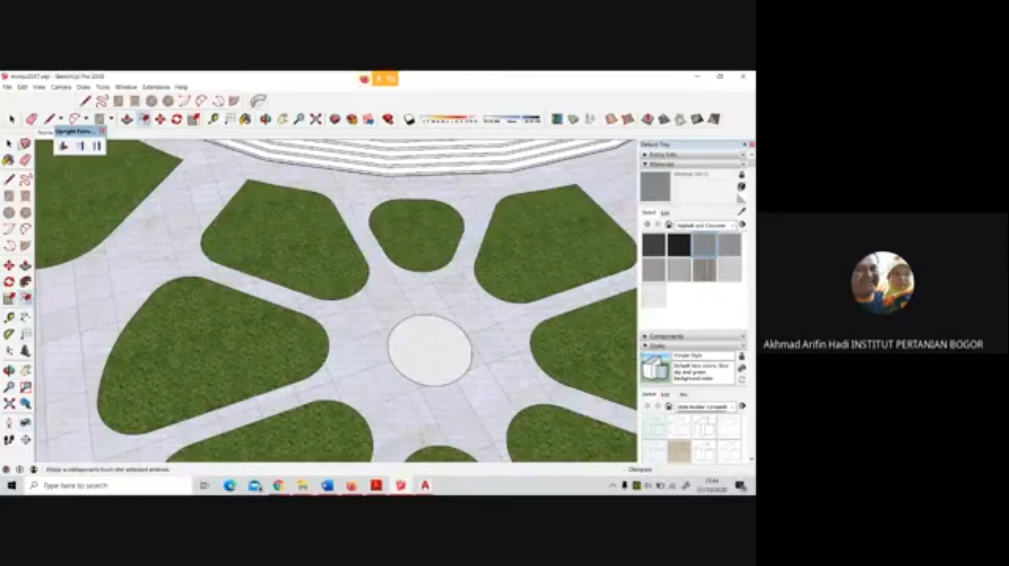
{"action": "key", "text": "g"}
{"action": "key", "text": "Escape"}
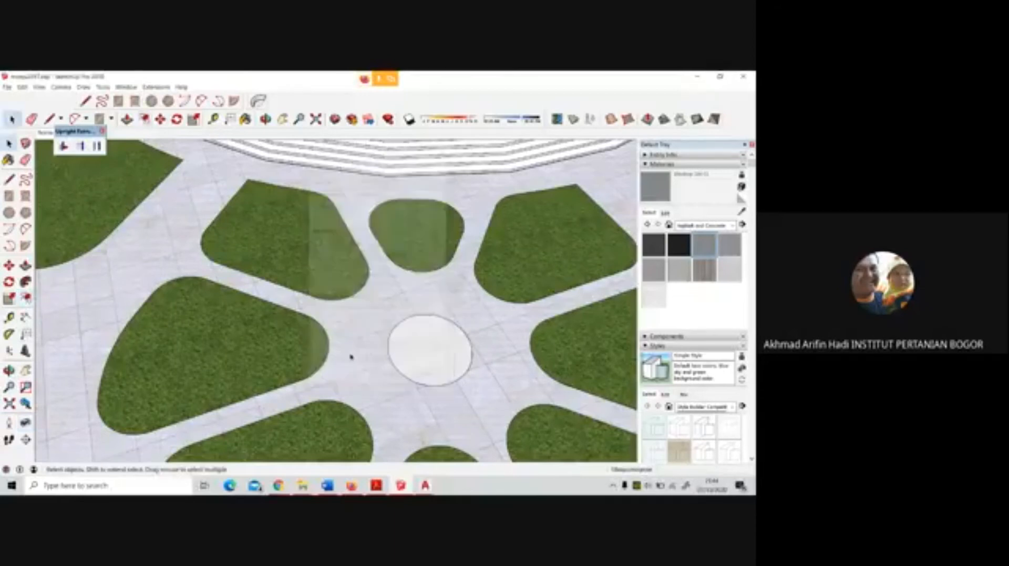
Offset the outline of the large petal bed beside the flower pattern's central circle inward by about 1 m
{"action": "left_click", "coordinate": [26, 299]}
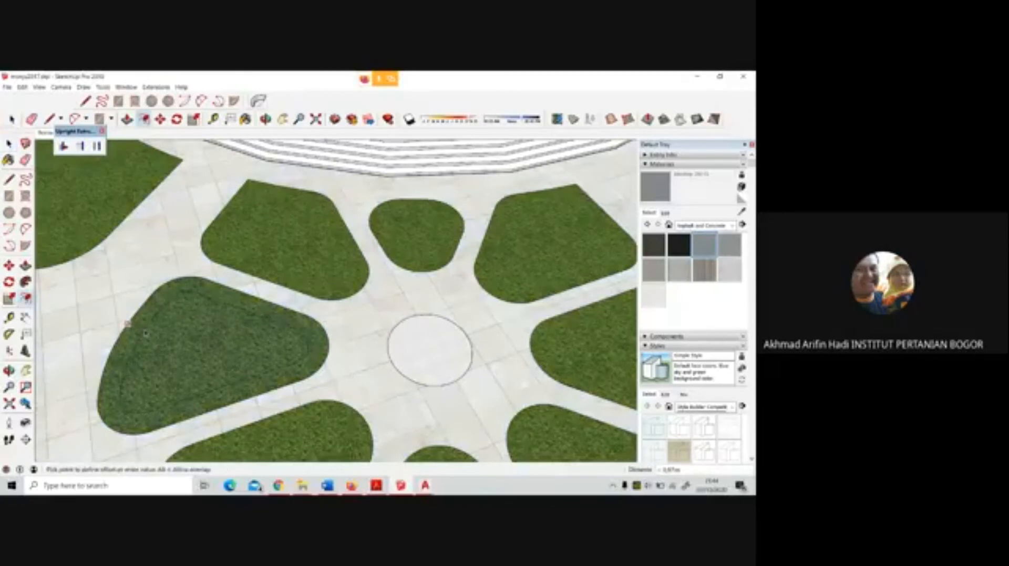
{"action": "left_click", "coordinate": [146, 334]}
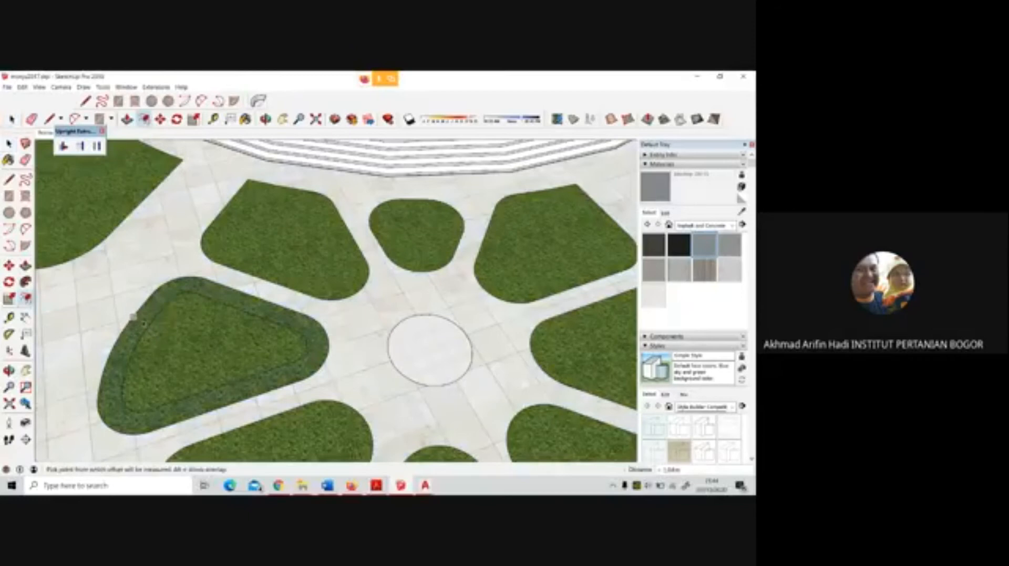
{"action": "key", "text": "space"}
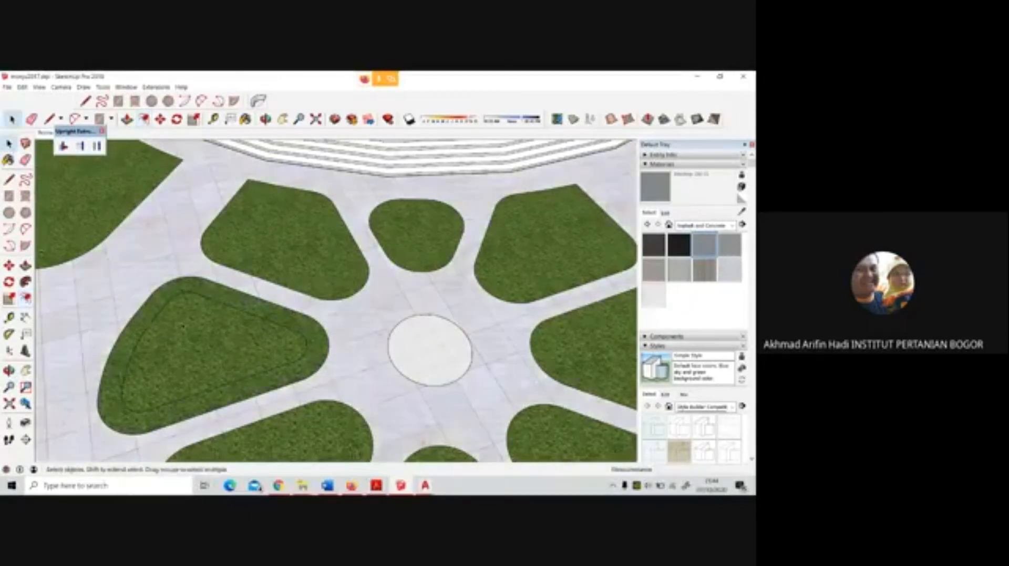
Offset the inner outline of the large petal bed beside the central circle inward again by about 0.8 m
{"action": "left_click", "coordinate": [185, 327]}
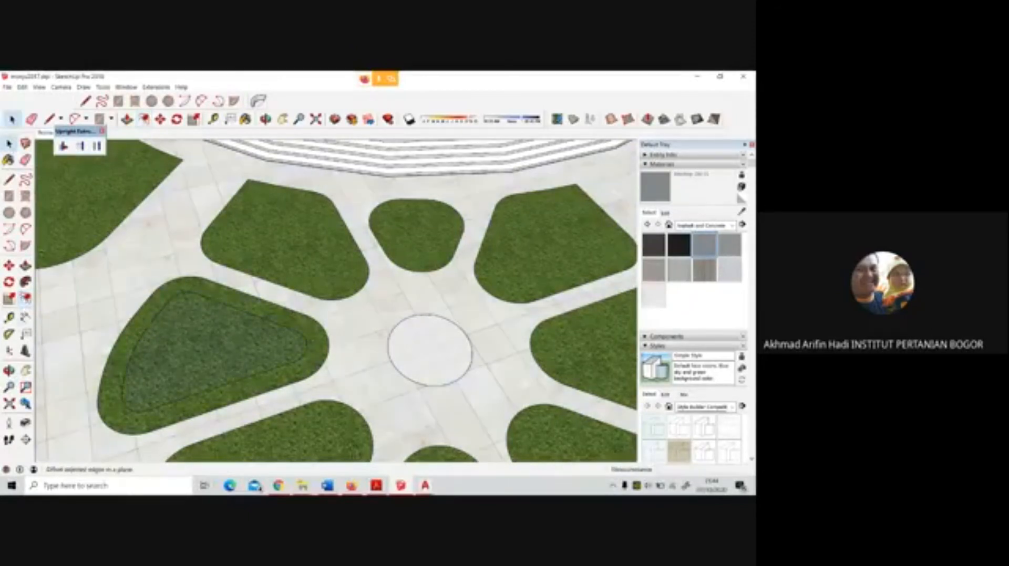
{"action": "left_click", "coordinate": [25, 298]}
{"action": "left_click", "coordinate": [144, 332]}
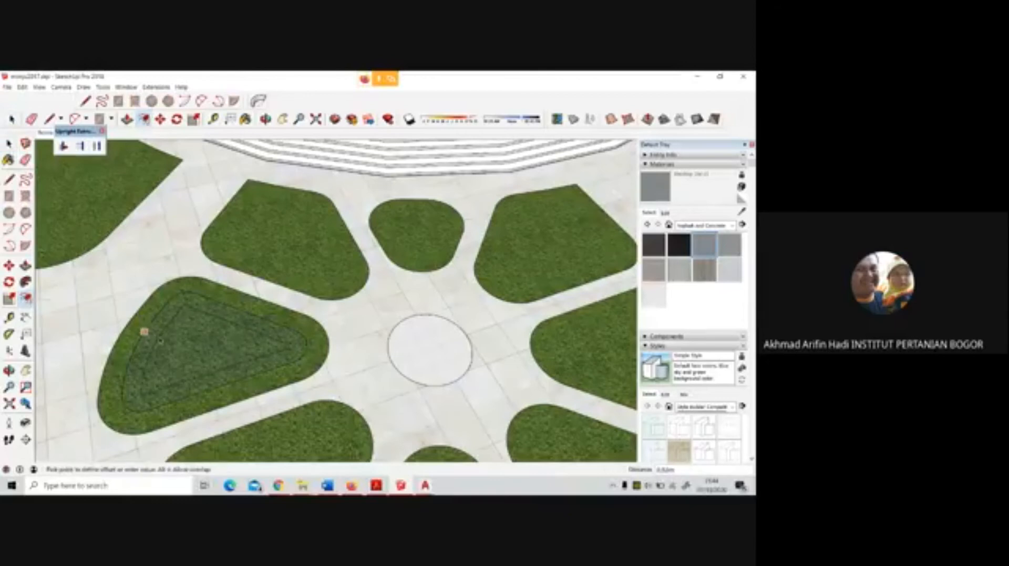
{"action": "left_click", "coordinate": [161, 342]}
{"action": "scroll", "coordinate": [166, 374], "scroll_direction": "up", "scroll_amount": 3}
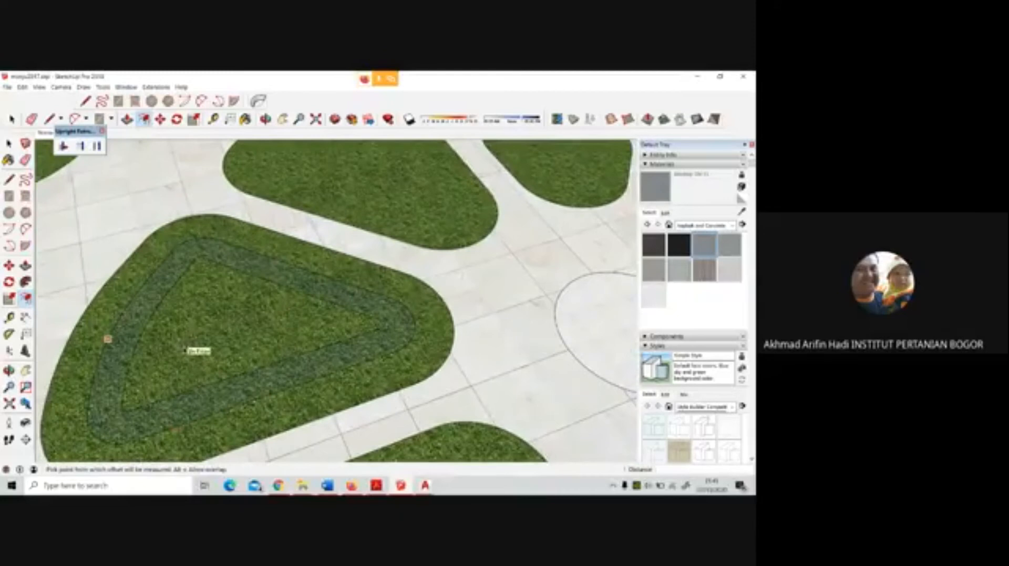
Draw arcs across the three corners of the petal bed's innermost outline to round them
{"action": "key", "text": "l"}
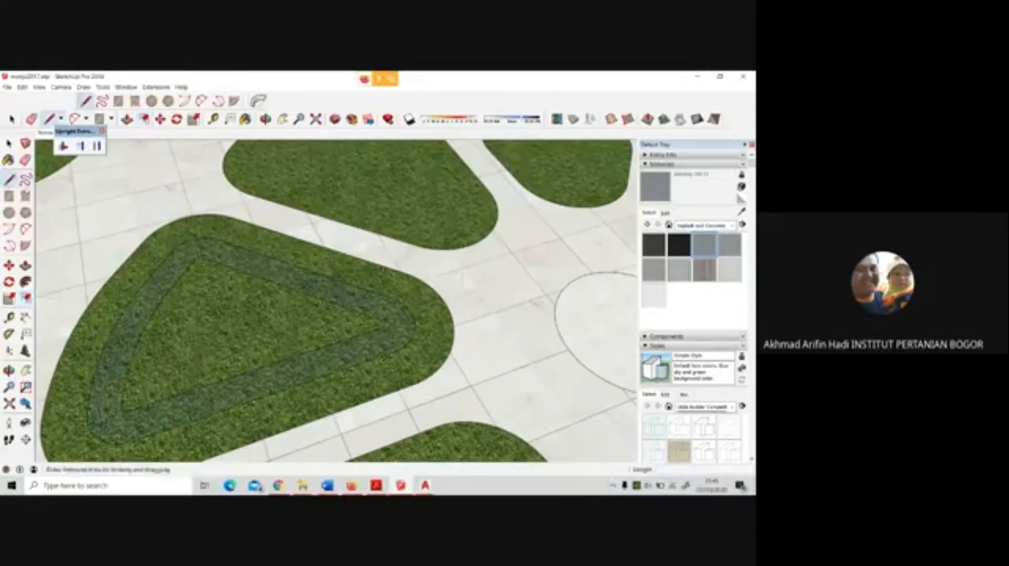
{"action": "left_click", "coordinate": [26, 229]}
{"action": "left_click", "coordinate": [182, 274]}
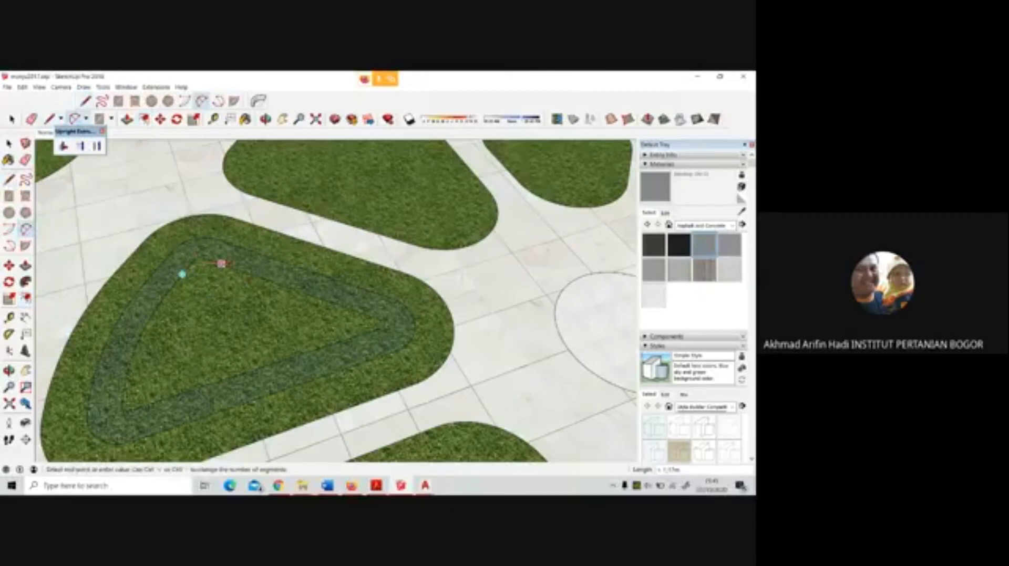
{"action": "left_click", "coordinate": [217, 261]}
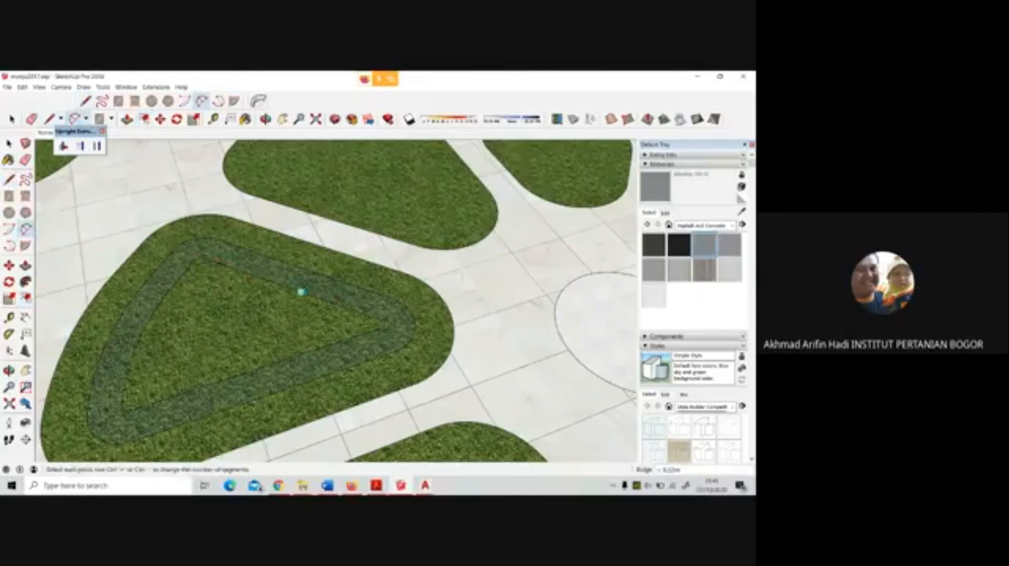
{"action": "left_click", "coordinate": [339, 305]}
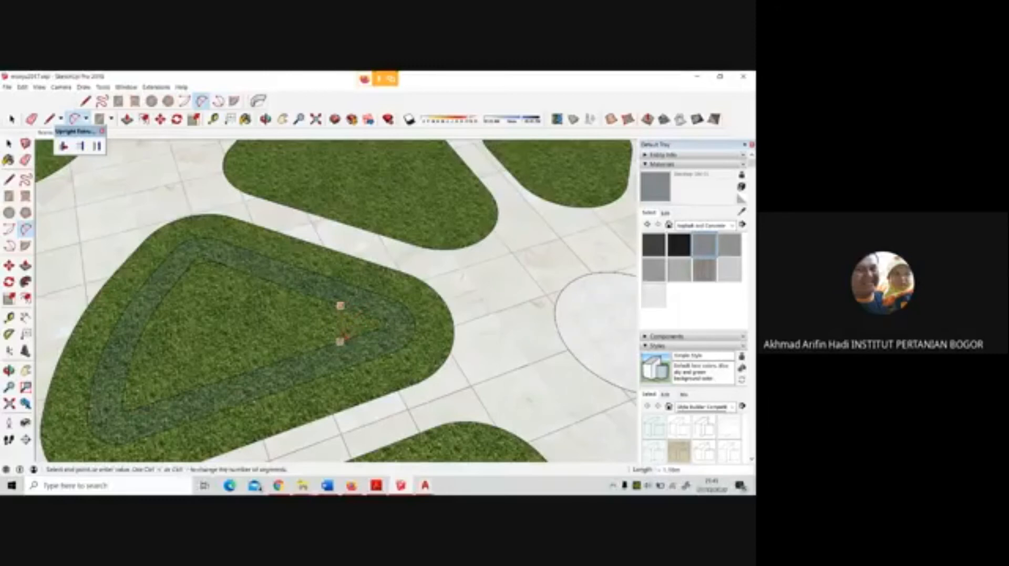
{"action": "left_click", "coordinate": [340, 342]}
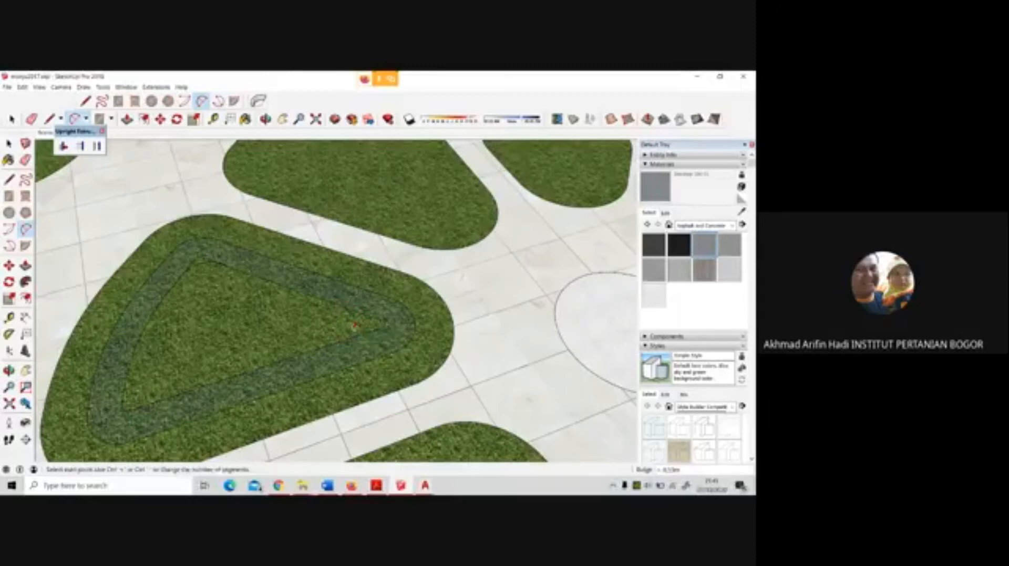
{"action": "left_click", "coordinate": [127, 378]}
{"action": "left_click", "coordinate": [174, 395]}
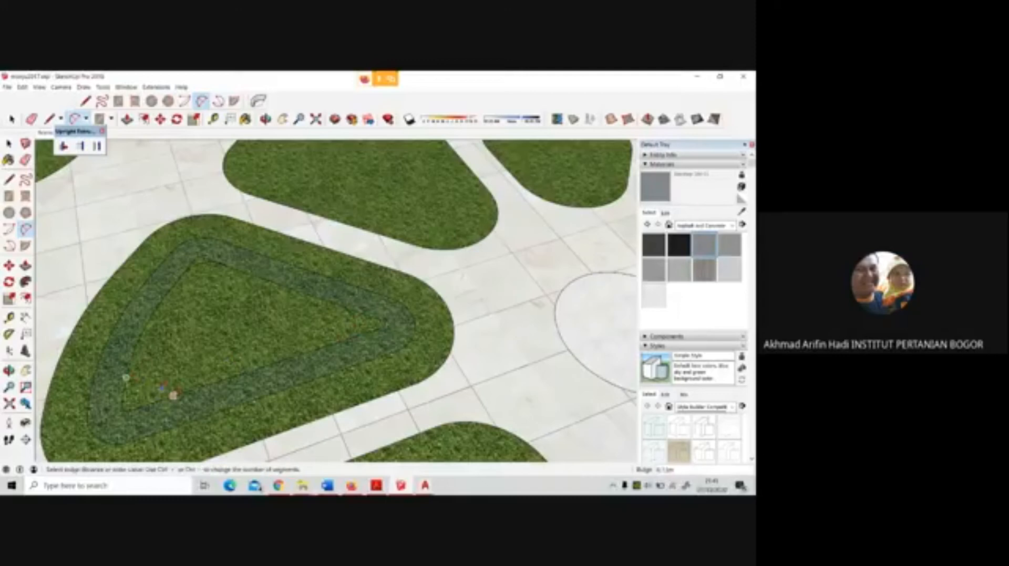
{"action": "left_click", "coordinate": [139, 395]}
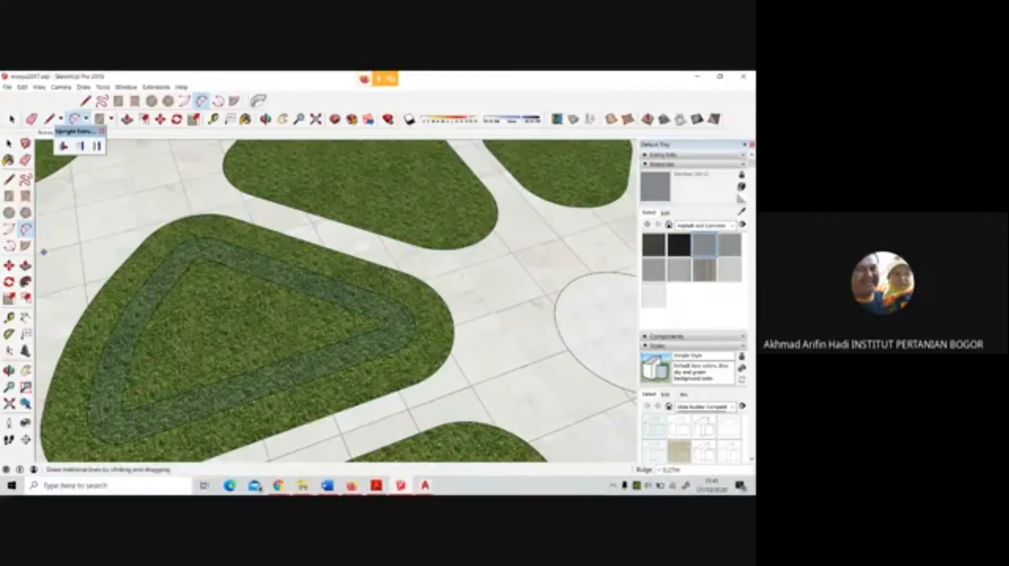
Erase the leftover sharp corner edges outside the arcs on the petal bed's innermost outline
{"action": "key", "text": "e"}
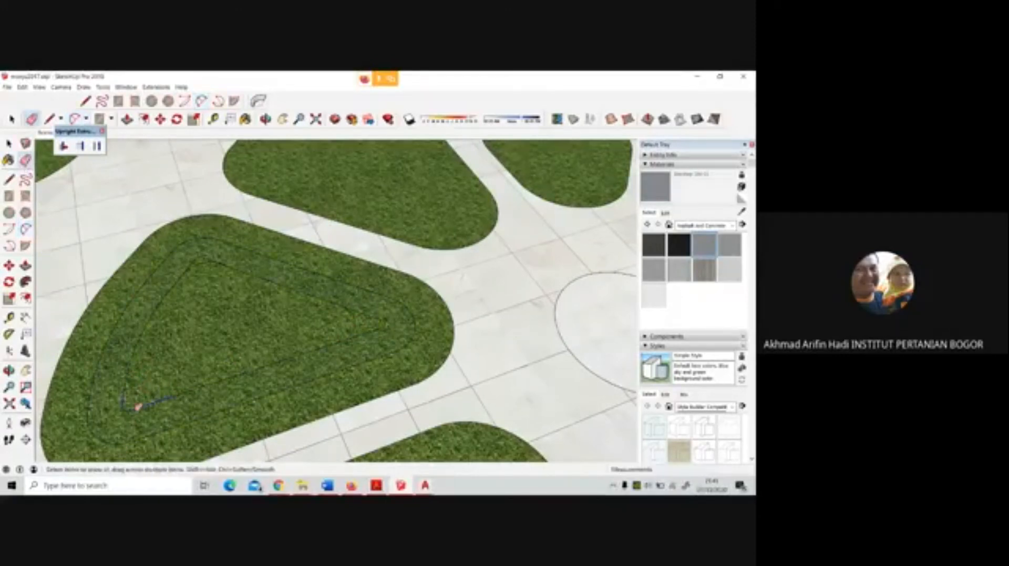
{"action": "left_click_drag", "start_coordinate": [138, 407], "coordinate": [128, 387]}
{"action": "mouse_move", "coordinate": [379, 330]}
{"action": "left_mouse_down"}
{"action": "mouse_move", "coordinate": [387, 318]}
{"action": "mouse_move", "coordinate": [378, 337]}
{"action": "mouse_move", "coordinate": [347, 351]}
{"action": "left_mouse_up"}
{"action": "scroll", "coordinate": [227, 268], "scroll_direction": "up", "scroll_amount": 3}
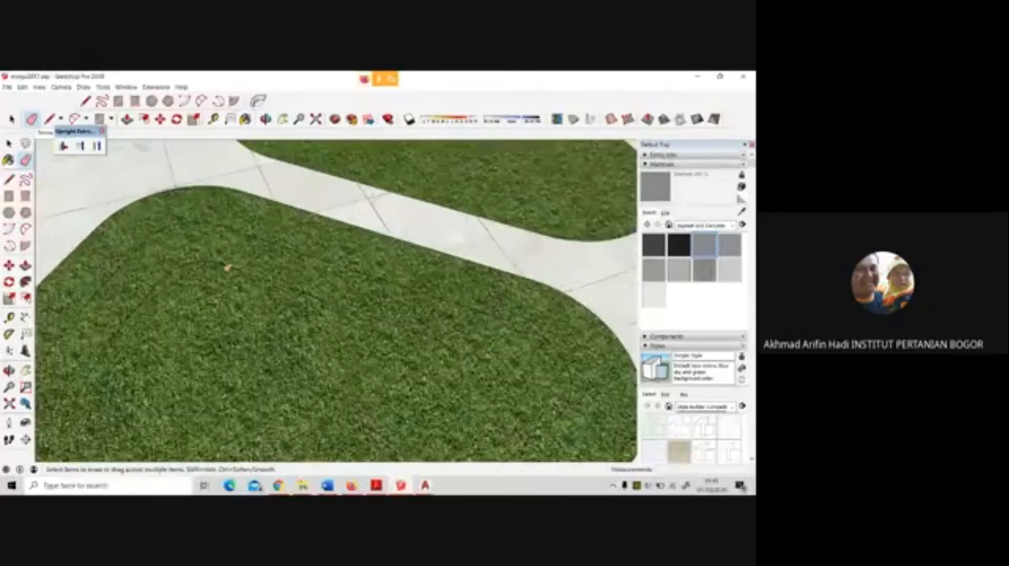
{"action": "scroll", "coordinate": [227, 268], "scroll_direction": "up", "scroll_amount": 4}
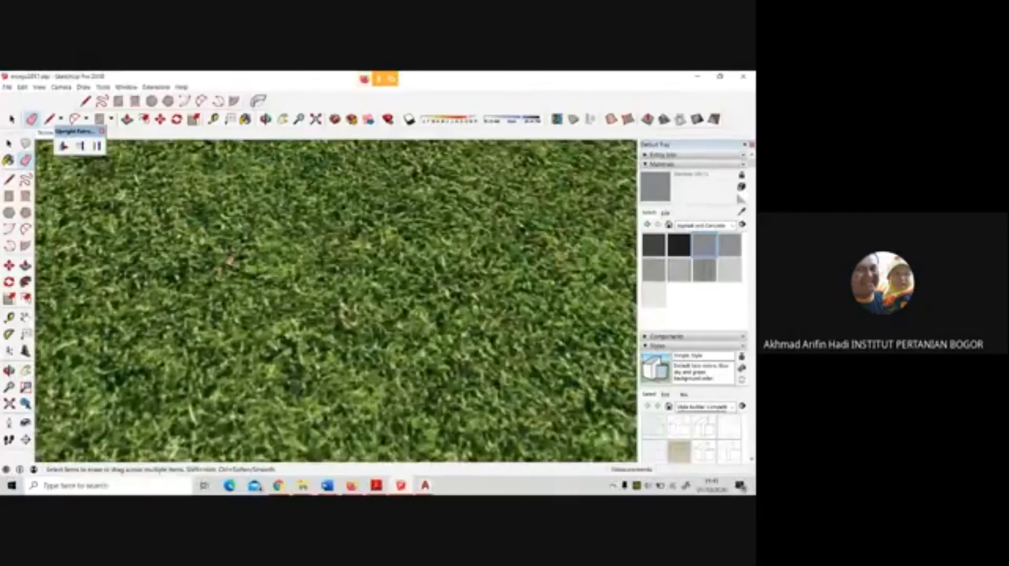
{"action": "scroll", "coordinate": [306, 278], "scroll_direction": "down", "scroll_amount": 5}
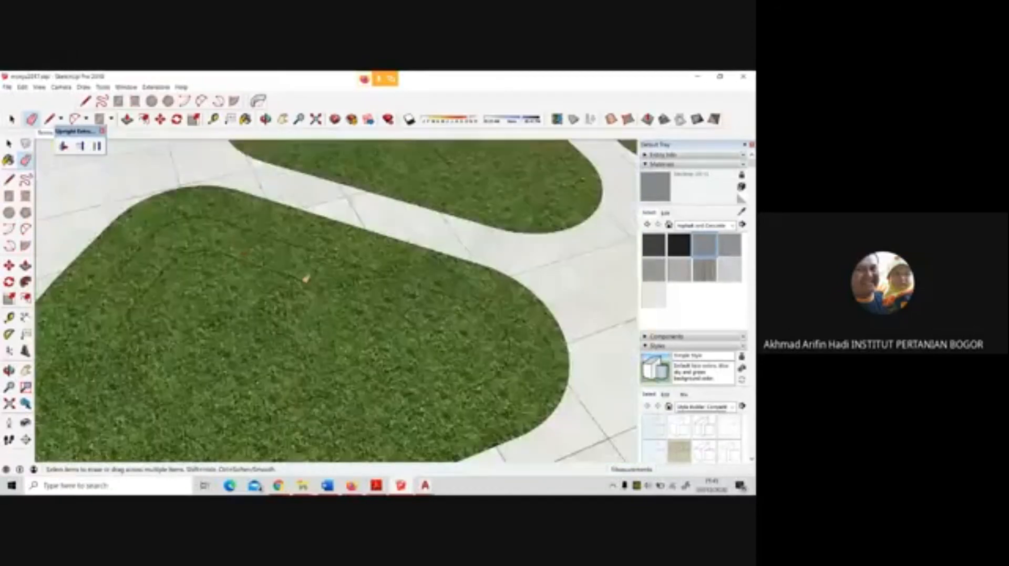
{"action": "scroll", "coordinate": [306, 278], "scroll_direction": "down", "scroll_amount": 2}
Offset the rounded innermost face of the petal bed inward to form another narrow ring
{"action": "key", "text": "space"}
{"action": "left_click", "coordinate": [293, 324]}
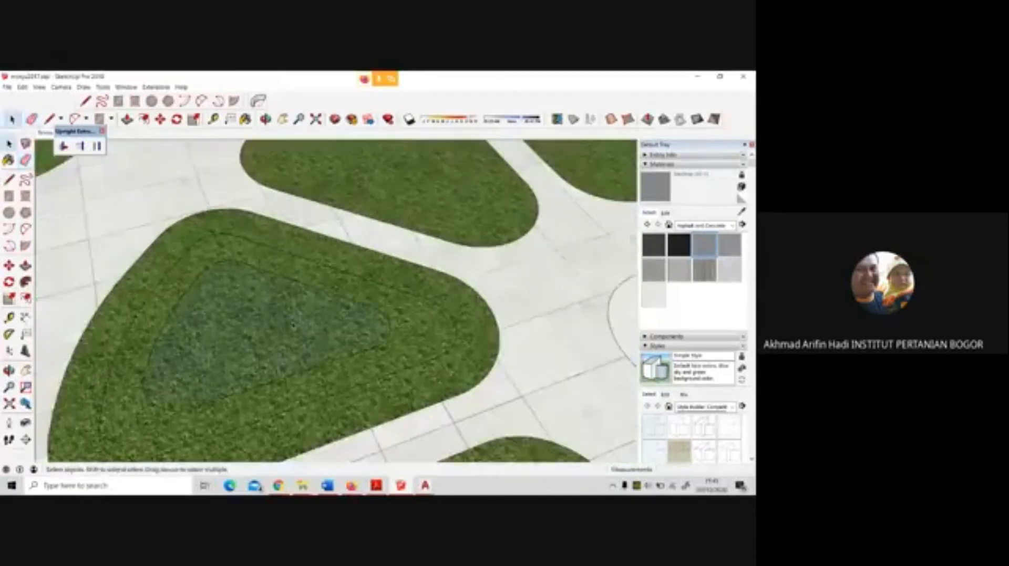
{"action": "left_click", "coordinate": [25, 298]}
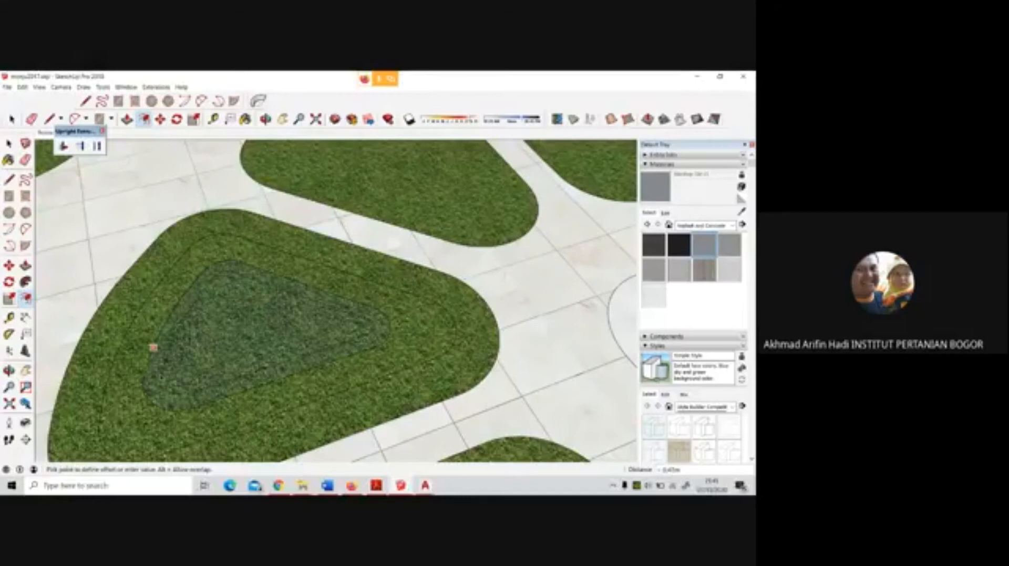
{"action": "left_click", "coordinate": [153, 348]}
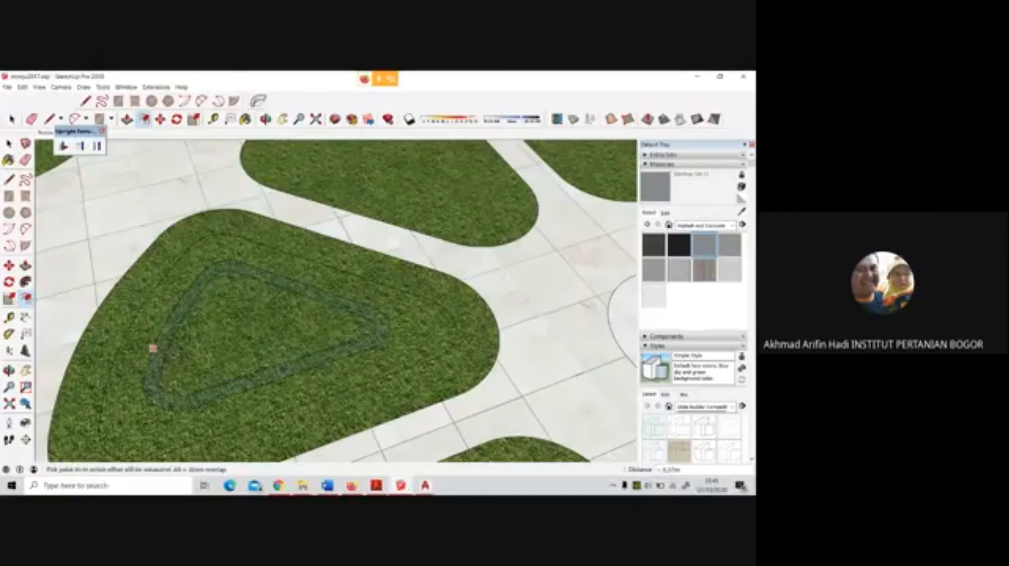
Offset the small central face inside the new ring inward once more to form the bed's innermost triangle
{"action": "key", "text": "space"}
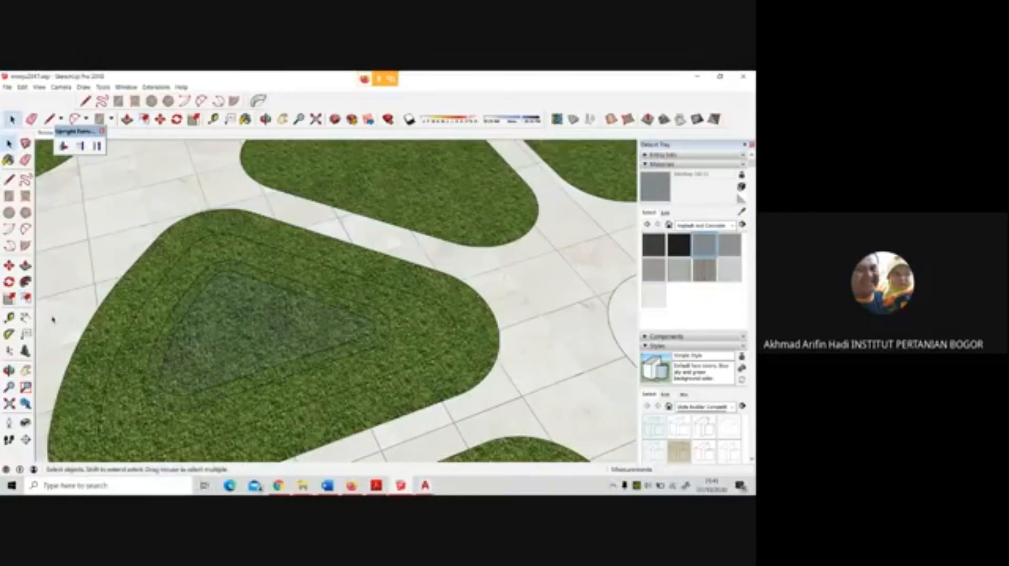
{"action": "left_click", "coordinate": [25, 298]}
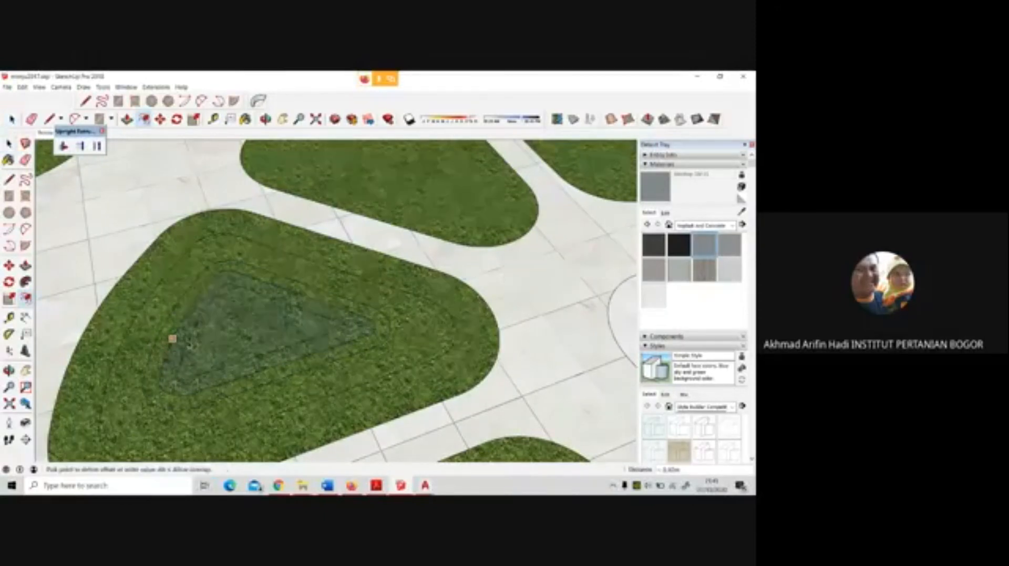
{"action": "left_click", "coordinate": [174, 337]}
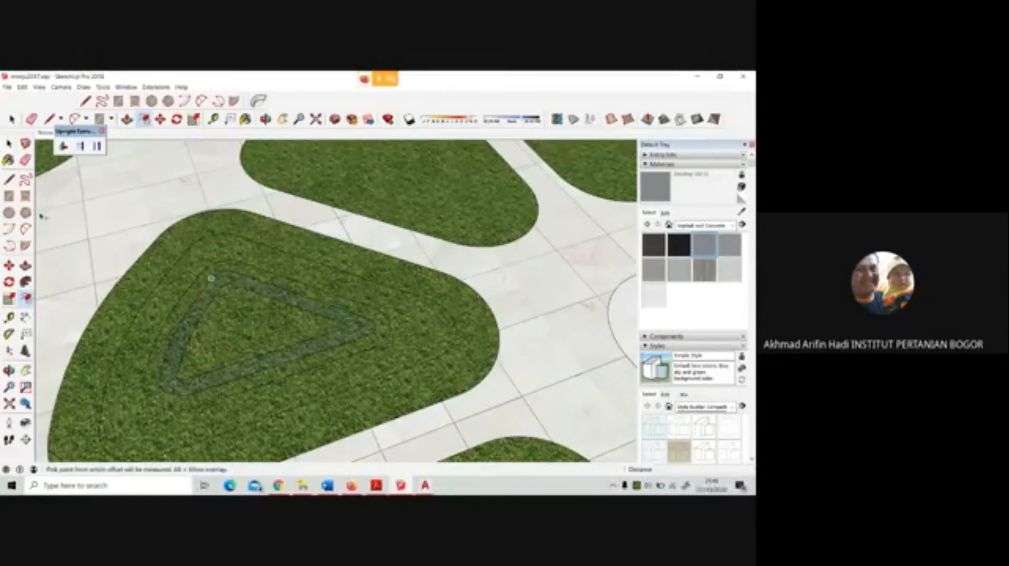
{"action": "key", "text": "space"}
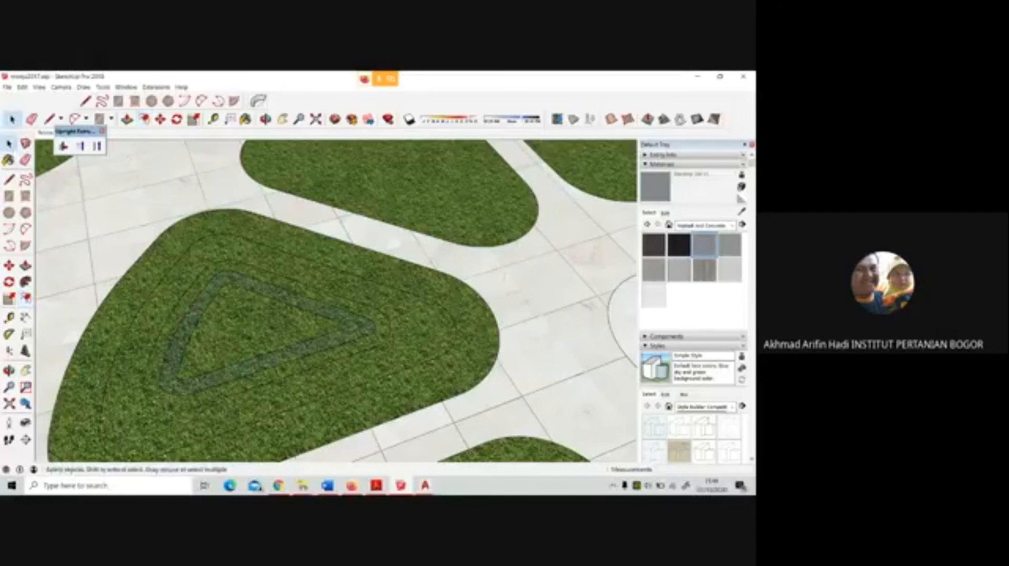
Draw tangent arcs across the three corners of the innermost triangle in the petal bed
{"action": "scroll", "coordinate": [132, 273], "scroll_direction": "up", "scroll_amount": 2}
{"action": "scroll", "coordinate": [227, 273], "scroll_direction": "up", "scroll_amount": 3}
{"action": "scroll", "coordinate": [221, 275], "scroll_direction": "down", "scroll_amount": 4}
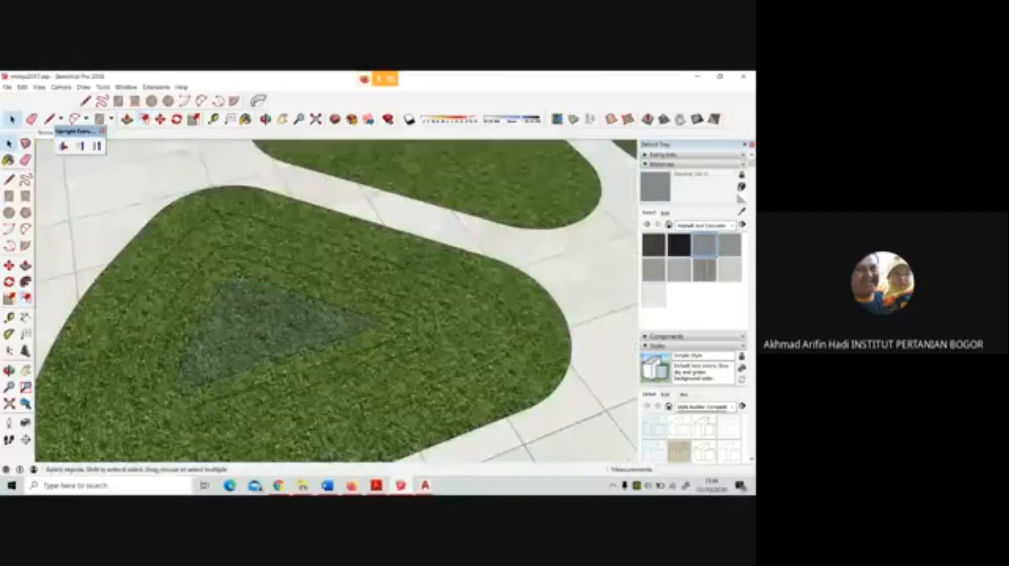
{"action": "scroll", "coordinate": [236, 320], "scroll_direction": "up", "scroll_amount": 2}
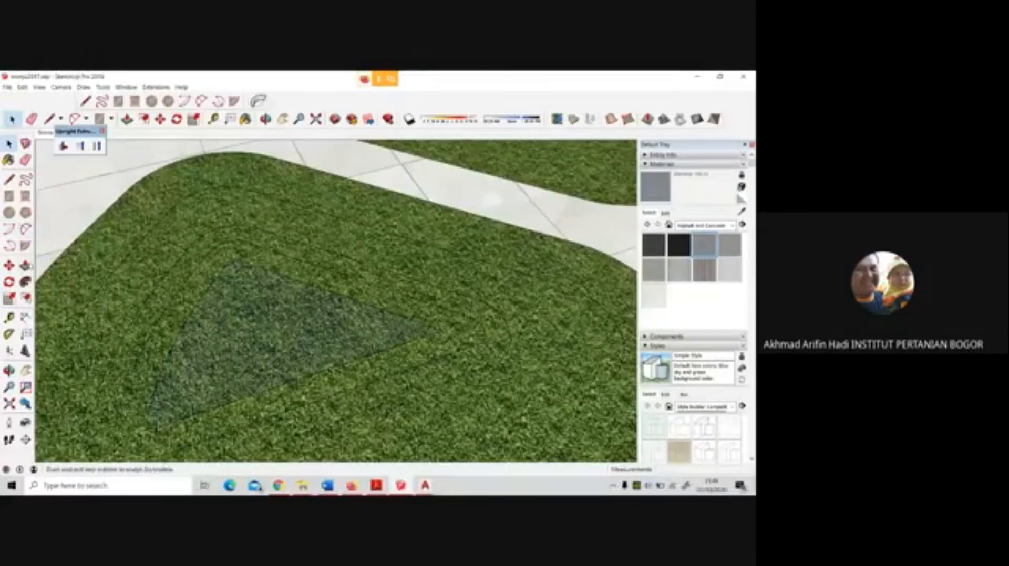
{"action": "left_click", "coordinate": [25, 229]}
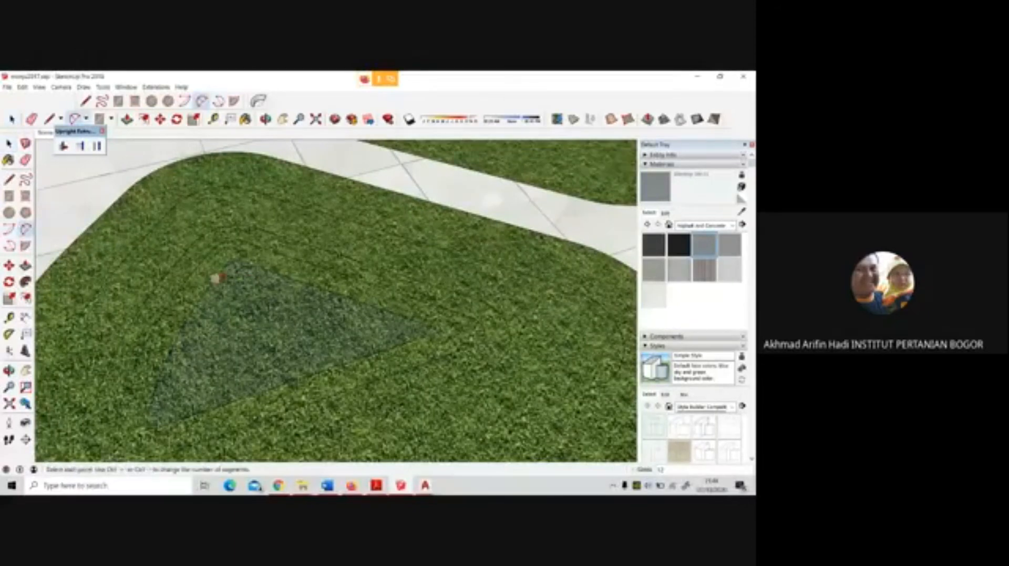
{"action": "left_click", "coordinate": [216, 277]}
{"action": "left_click", "coordinate": [248, 264]}
{"action": "left_click", "coordinate": [213, 280]}
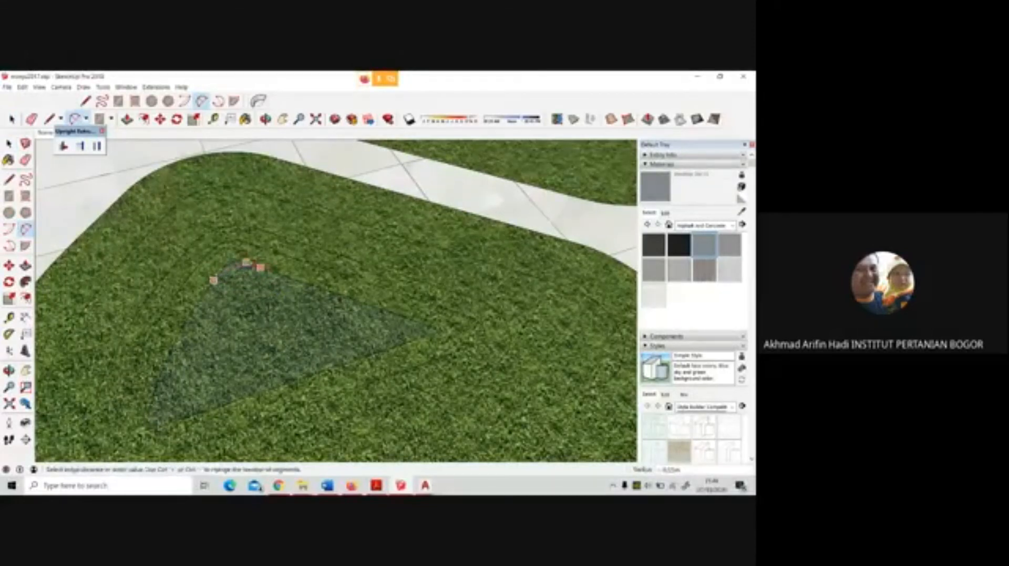
{"action": "left_click", "coordinate": [236, 267]}
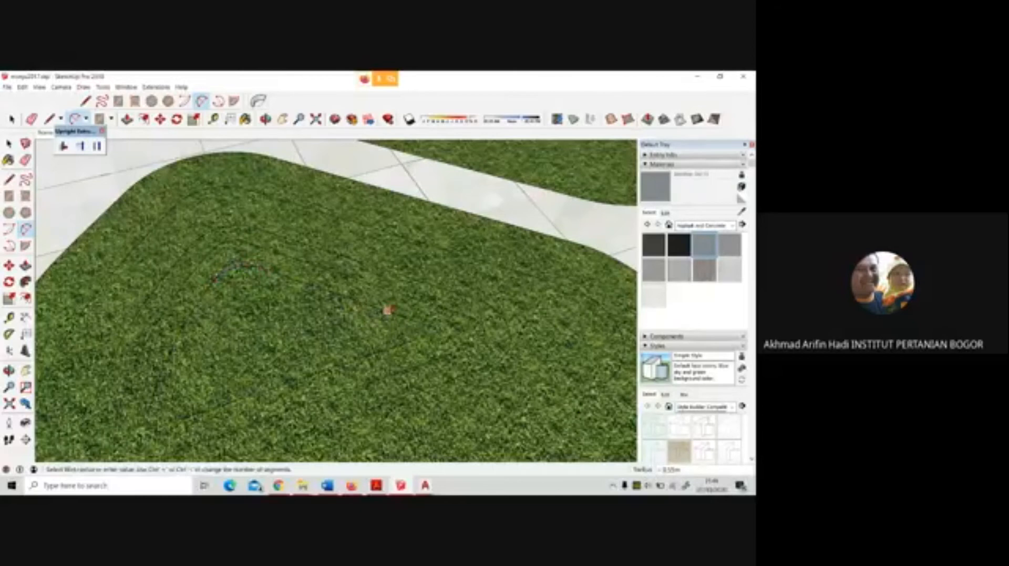
{"action": "left_click", "coordinate": [390, 311]}
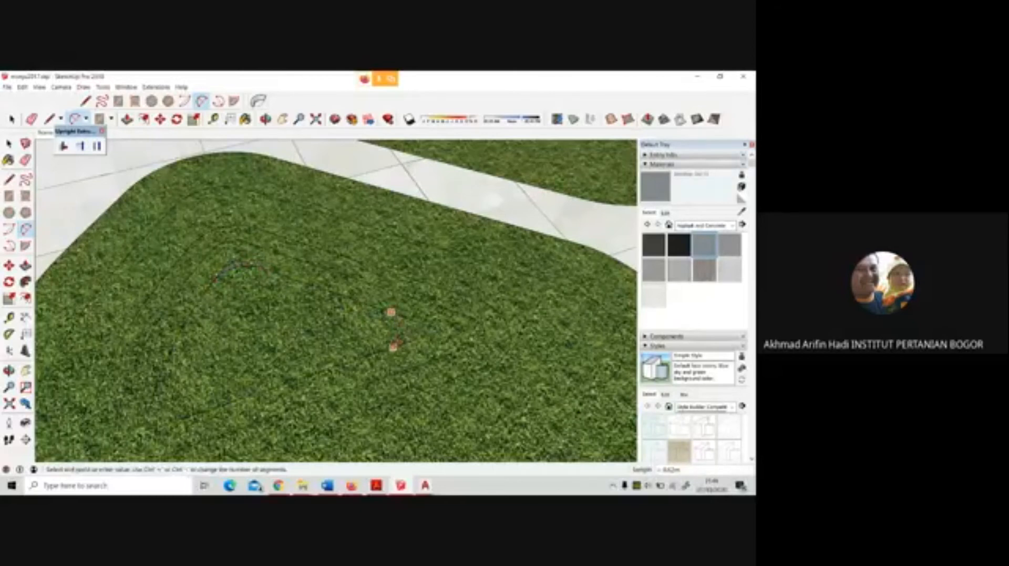
{"action": "left_click", "coordinate": [393, 347]}
{"action": "left_click", "coordinate": [403, 335]}
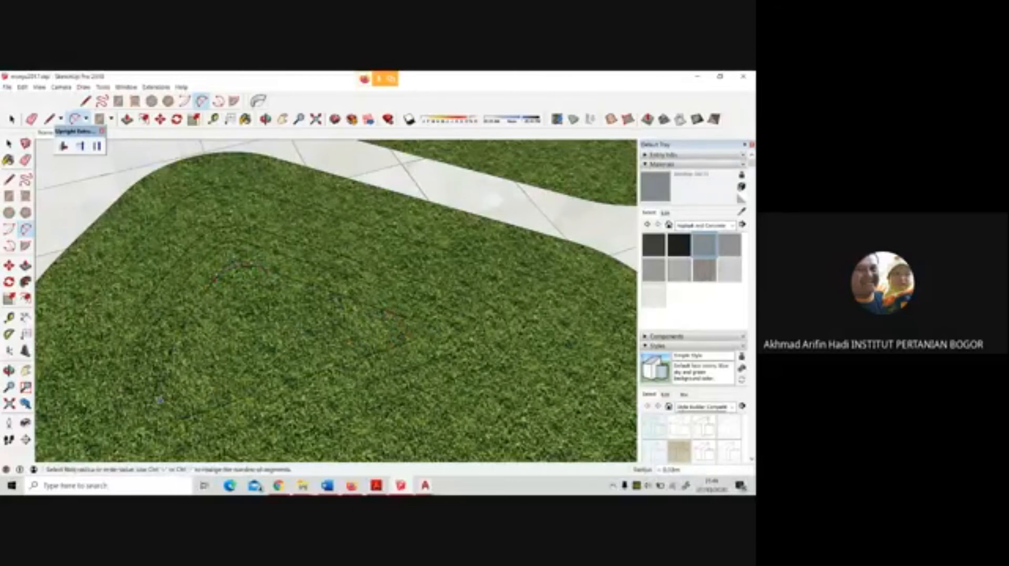
{"action": "left_click", "coordinate": [184, 417]}
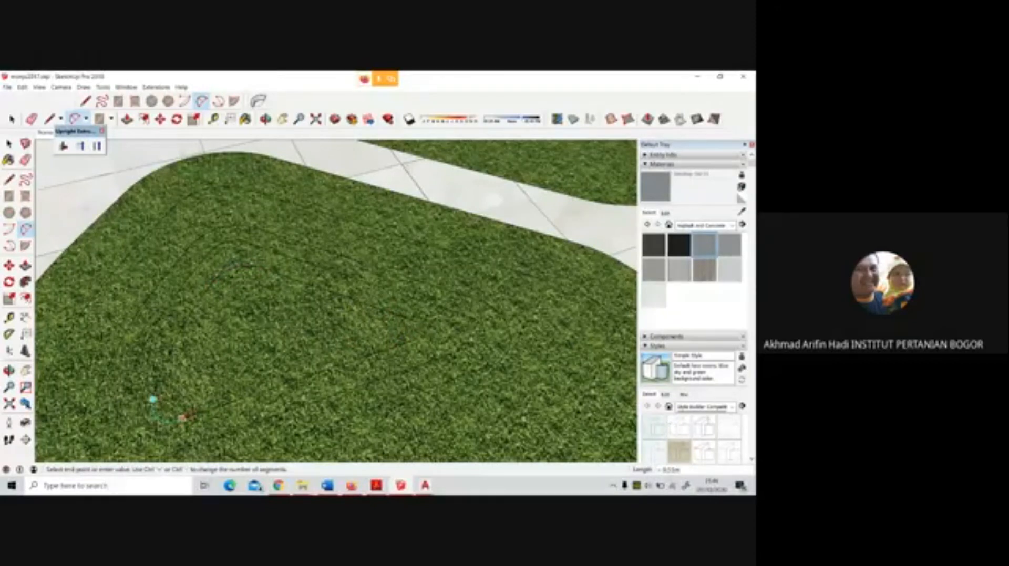
{"action": "left_click", "coordinate": [153, 400]}
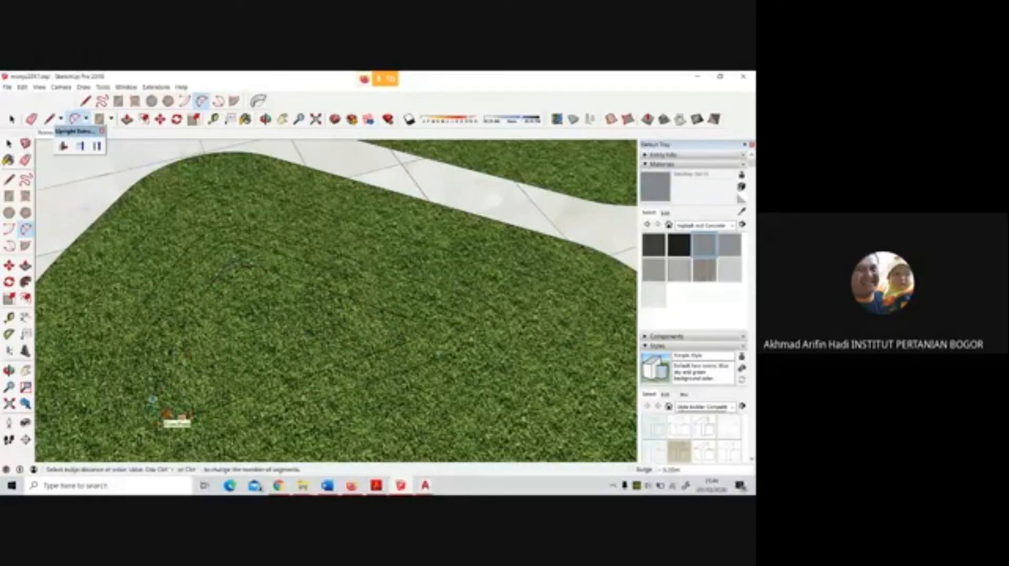
{"action": "left_click", "coordinate": [186, 396]}
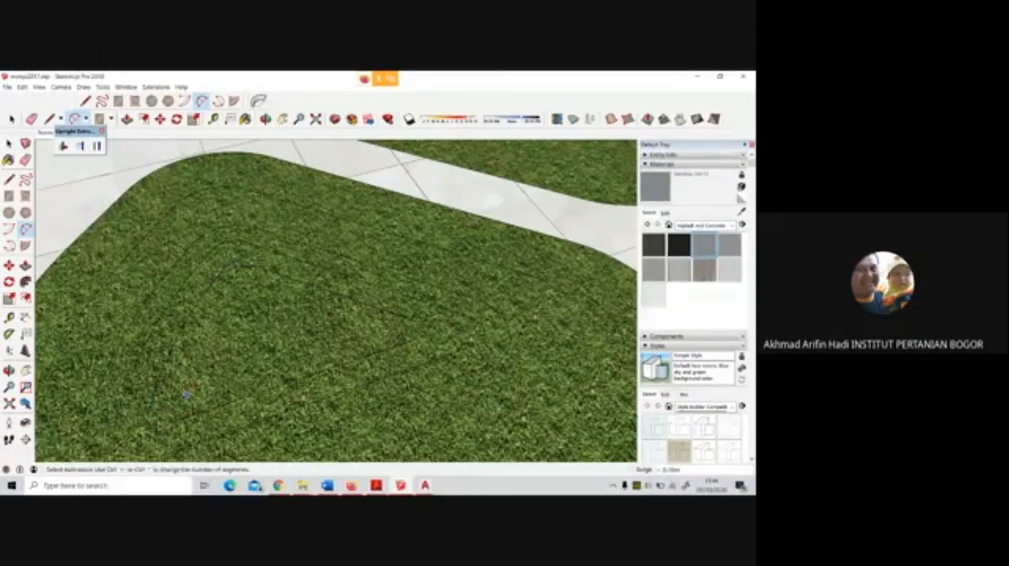
Erase the leftover corner edges outside the arcs on the petal bed's innermost triangle
{"action": "key", "text": "e"}
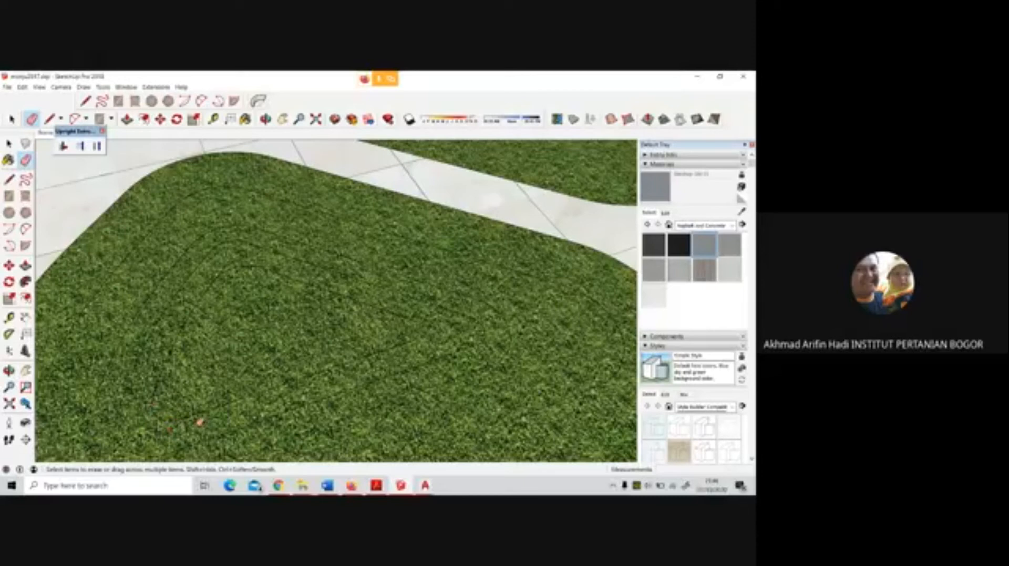
{"action": "scroll", "coordinate": [165, 406], "scroll_direction": "up", "scroll_amount": 3}
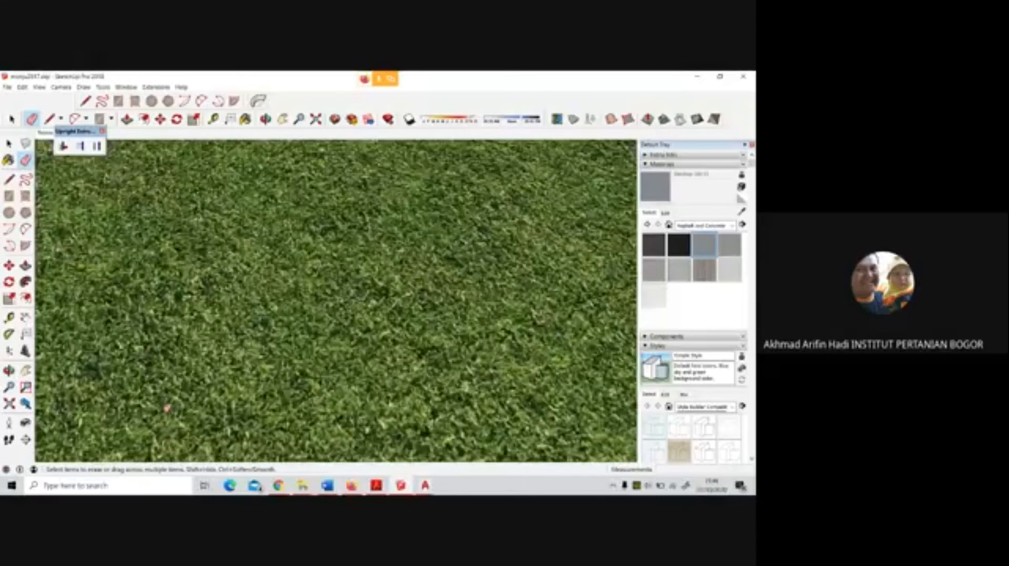
{"action": "scroll", "coordinate": [166, 409], "scroll_direction": "down", "scroll_amount": 2}
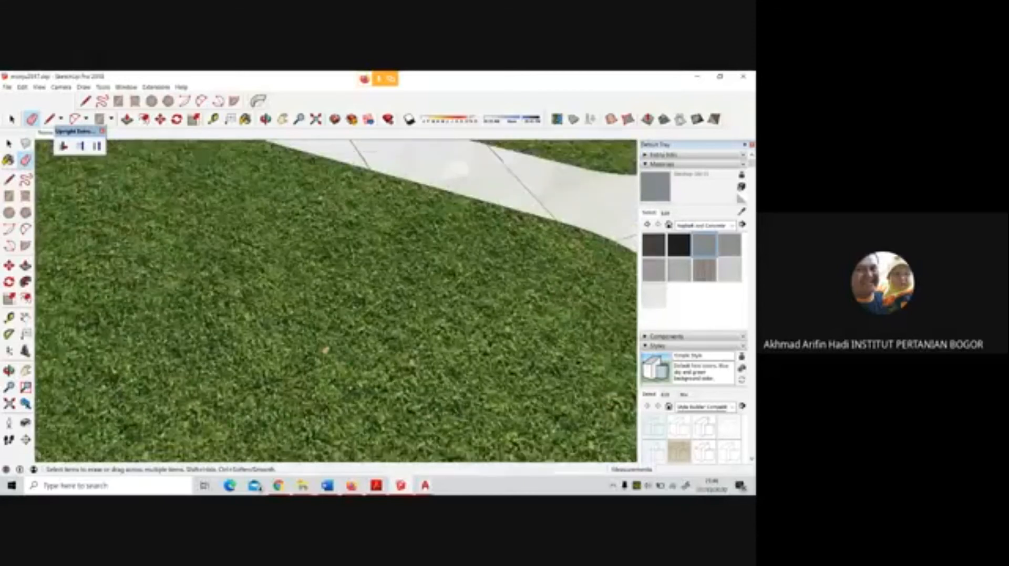
{"action": "scroll", "coordinate": [328, 365], "scroll_direction": "up", "scroll_amount": 1}
{"action": "left_click_drag", "start_coordinate": [328, 364], "coordinate": [342, 326]}
{"action": "scroll", "coordinate": [366, 353], "scroll_direction": "down", "scroll_amount": 3}
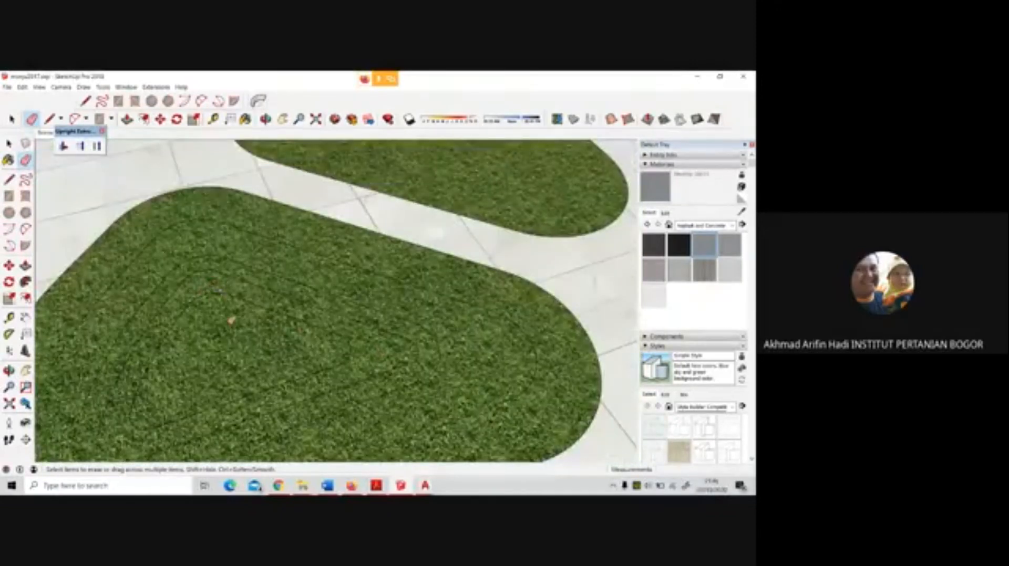
{"action": "scroll", "coordinate": [289, 302], "scroll_direction": "down", "scroll_amount": 2}
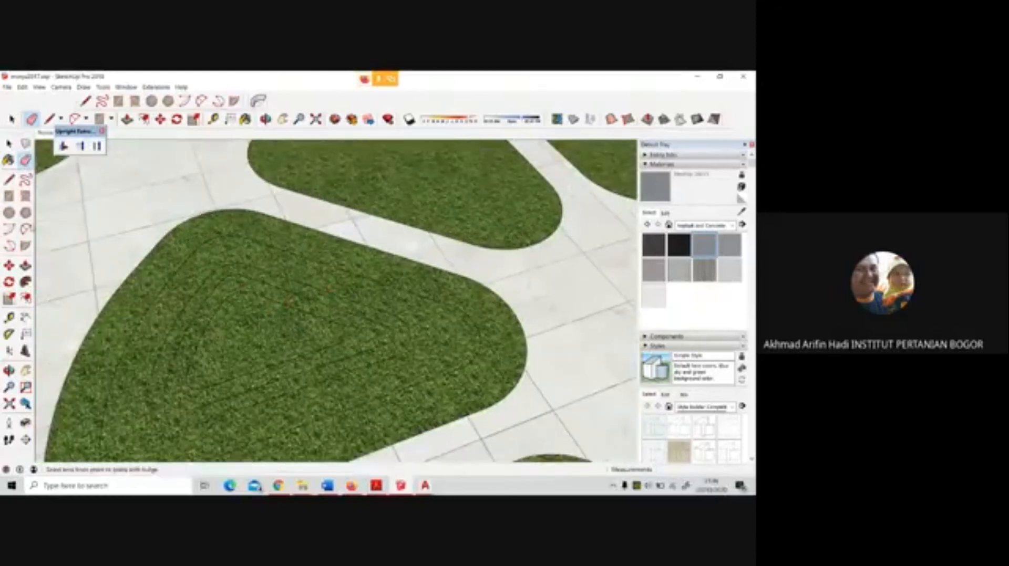
Draw a freehand loop inside the innermost rounded triangle and erase its stray ends
{"action": "left_click", "coordinate": [25, 180]}
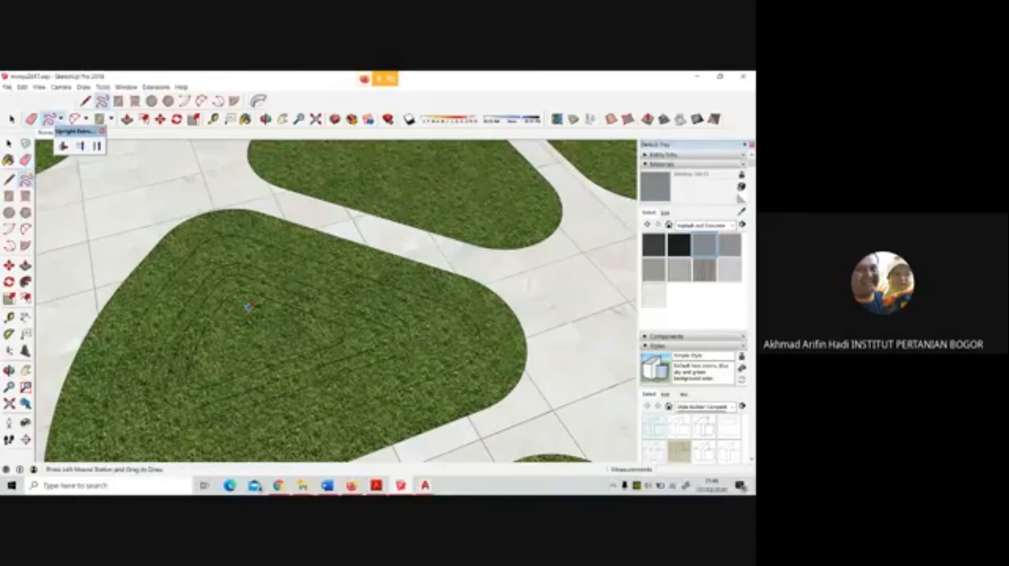
{"action": "mouse_move", "coordinate": [245, 309]}
{"action": "left_mouse_down"}
{"action": "mouse_move", "coordinate": [232, 318]}
{"action": "mouse_move", "coordinate": [220, 362]}
{"action": "mouse_move", "coordinate": [299, 338]}
{"action": "mouse_move", "coordinate": [279, 311]}
{"action": "mouse_move", "coordinate": [247, 311]}
{"action": "mouse_move", "coordinate": [249, 321]}
{"action": "mouse_move", "coordinate": [254, 309]}
{"action": "left_mouse_up"}
{"action": "scroll", "coordinate": [254, 309], "scroll_direction": "up", "scroll_amount": 5}
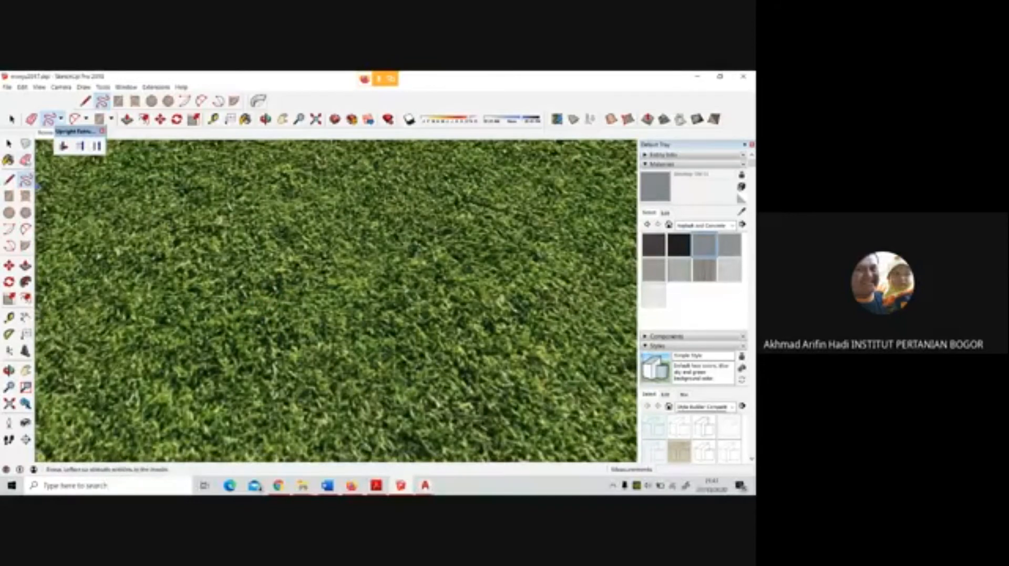
{"action": "left_click", "coordinate": [25, 160]}
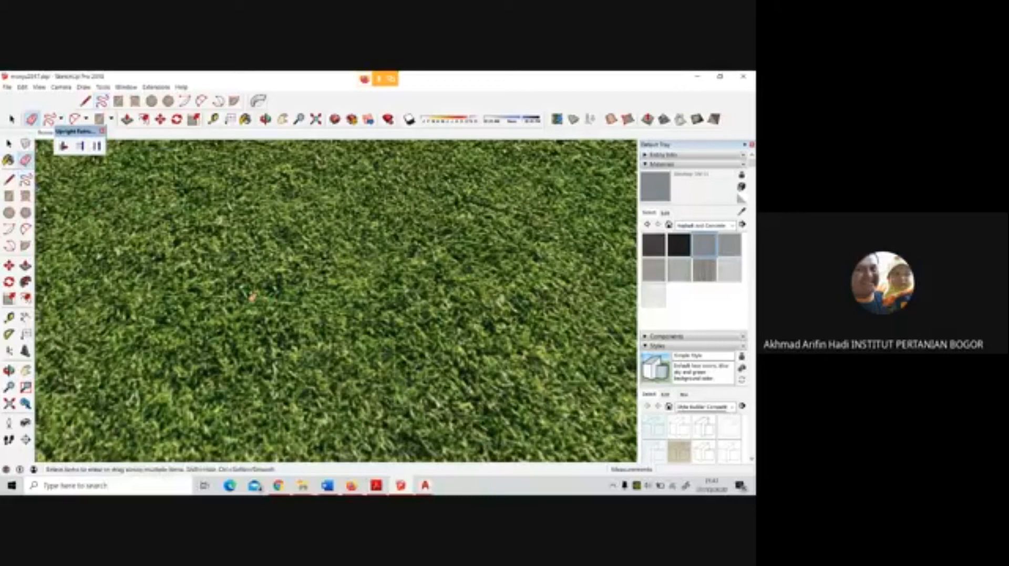
{"action": "left_click", "coordinate": [233, 301]}
{"action": "left_click", "coordinate": [260, 304]}
{"action": "left_click_drag", "start_coordinate": [259, 304], "coordinate": [257, 301]}
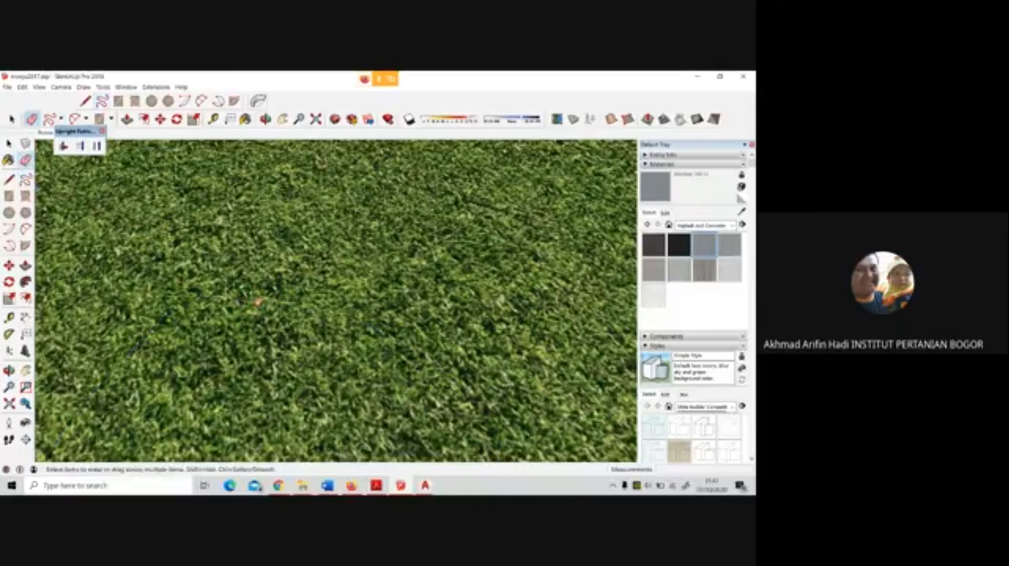
Close the gap in the freehand loop with a short line and erase the leftover overlapping piece
{"action": "scroll", "coordinate": [240, 300], "scroll_direction": "up", "scroll_amount": 3}
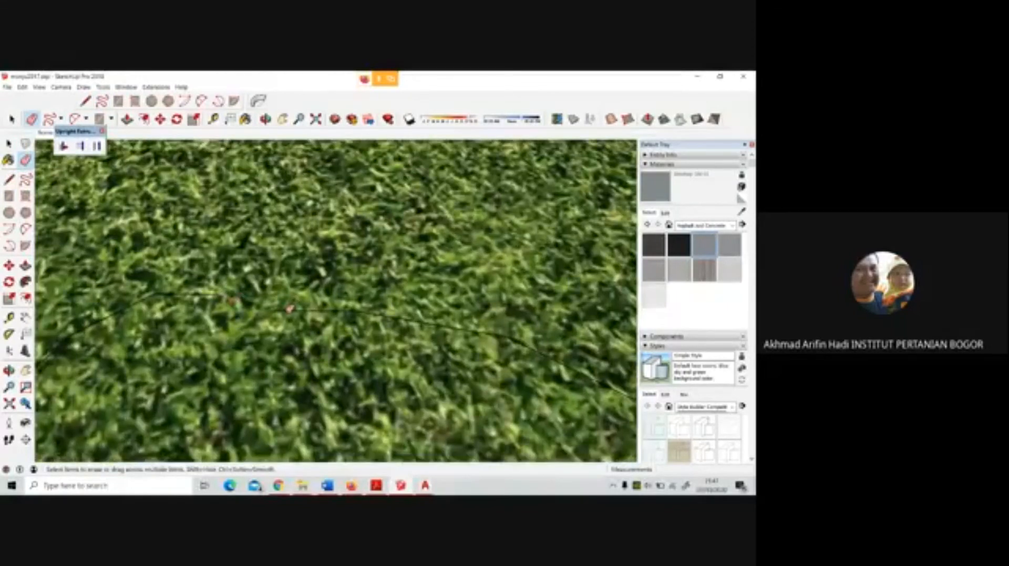
{"action": "left_click", "coordinate": [9, 179]}
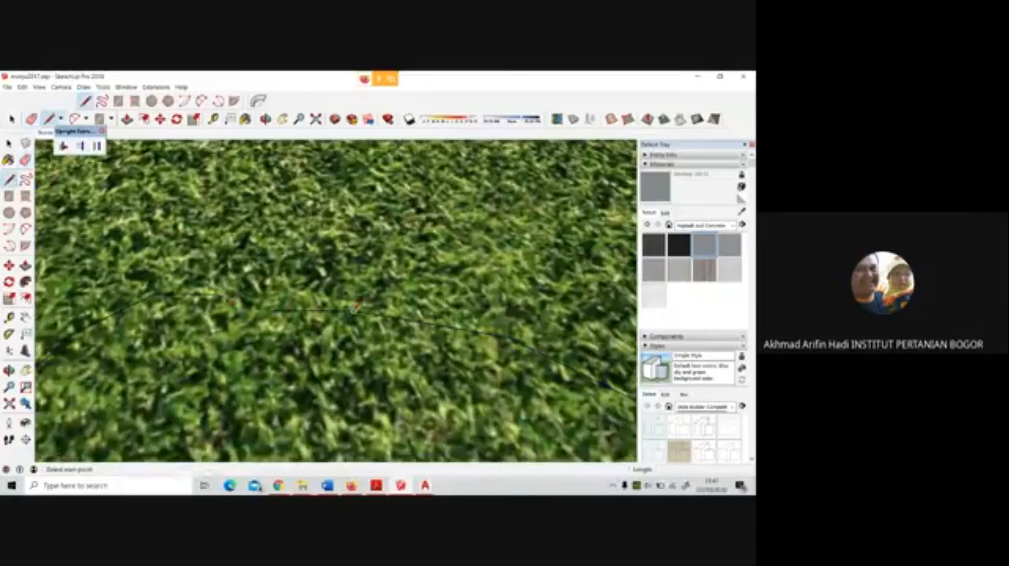
{"action": "left_click", "coordinate": [353, 309]}
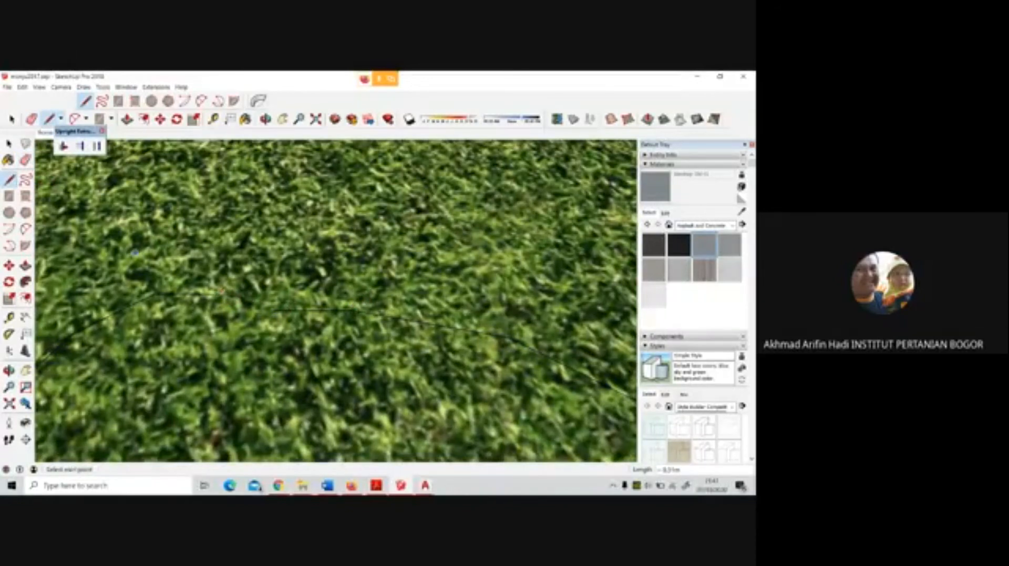
{"action": "left_click", "coordinate": [26, 161]}
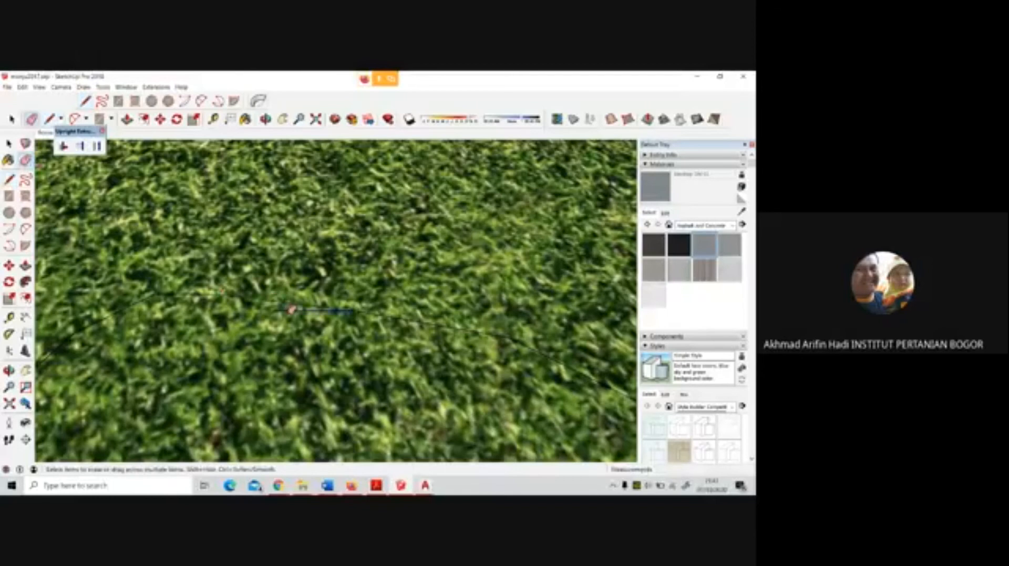
{"action": "scroll", "coordinate": [434, 296], "scroll_direction": "down", "scroll_amount": 5}
{"action": "scroll", "coordinate": [436, 296], "scroll_direction": "down", "scroll_amount": 1}
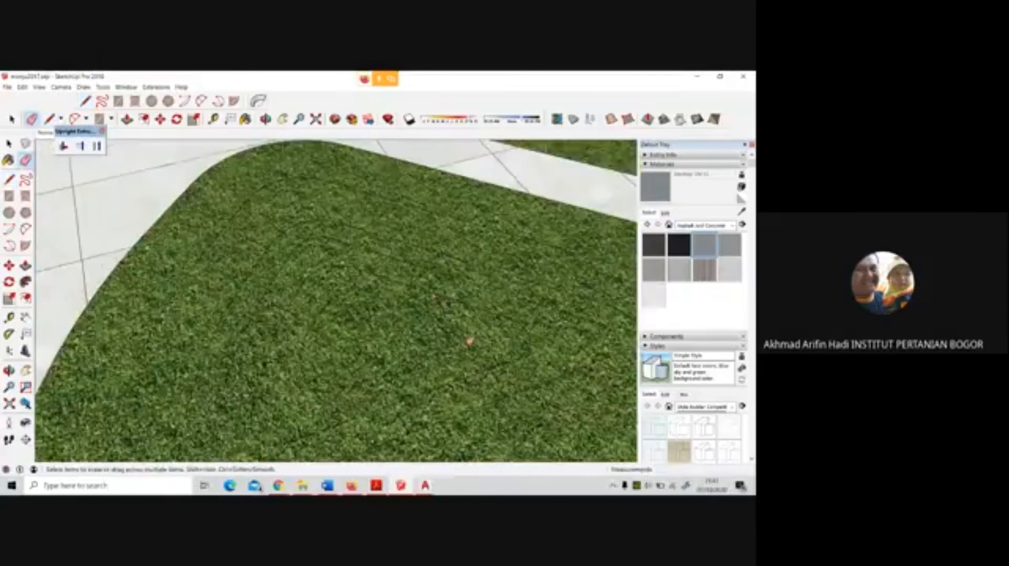
Draw another freehand loop inside the previous one and select the small face at the bed's centre
{"action": "scroll", "coordinate": [356, 309], "scroll_direction": "down", "scroll_amount": 1}
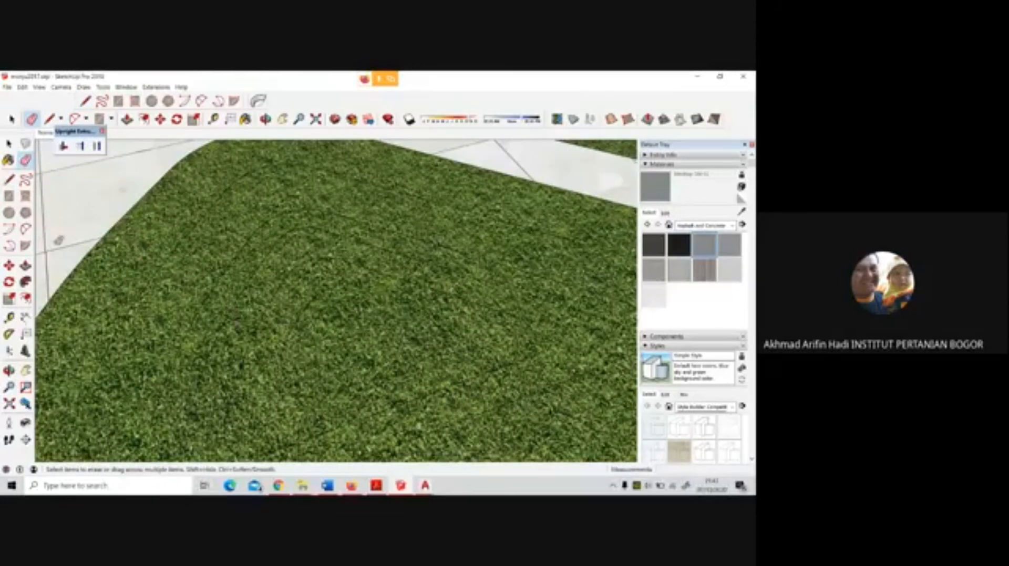
{"action": "left_click", "coordinate": [25, 180]}
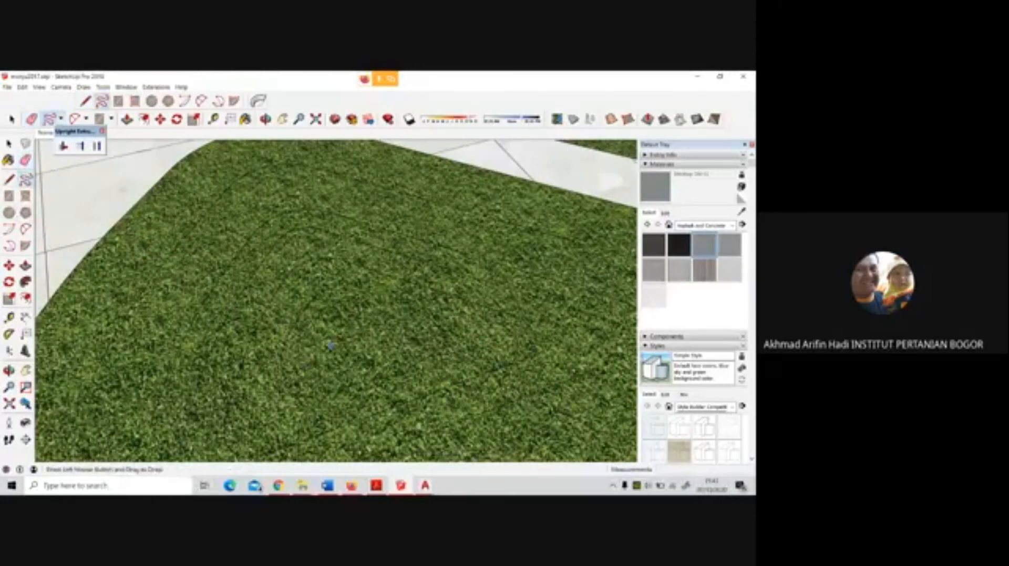
{"action": "scroll", "coordinate": [353, 332], "scroll_direction": "up", "scroll_amount": 3}
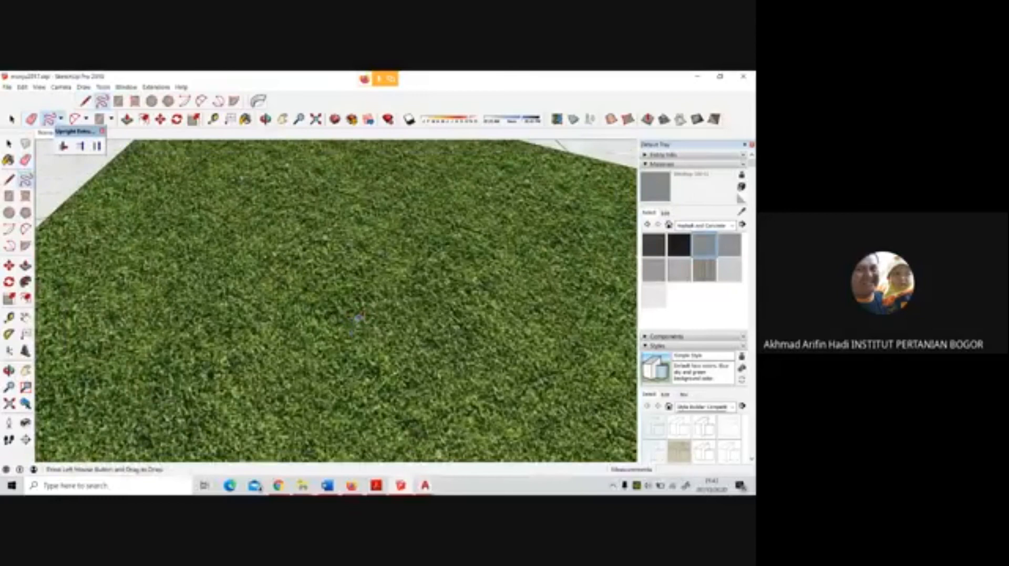
{"action": "mouse_move", "coordinate": [360, 318]}
{"action": "middle_mouse_down"}
{"action": "mouse_move", "coordinate": [344, 270]}
{"action": "mouse_move", "coordinate": [335, 327]}
{"action": "middle_mouse_up"}
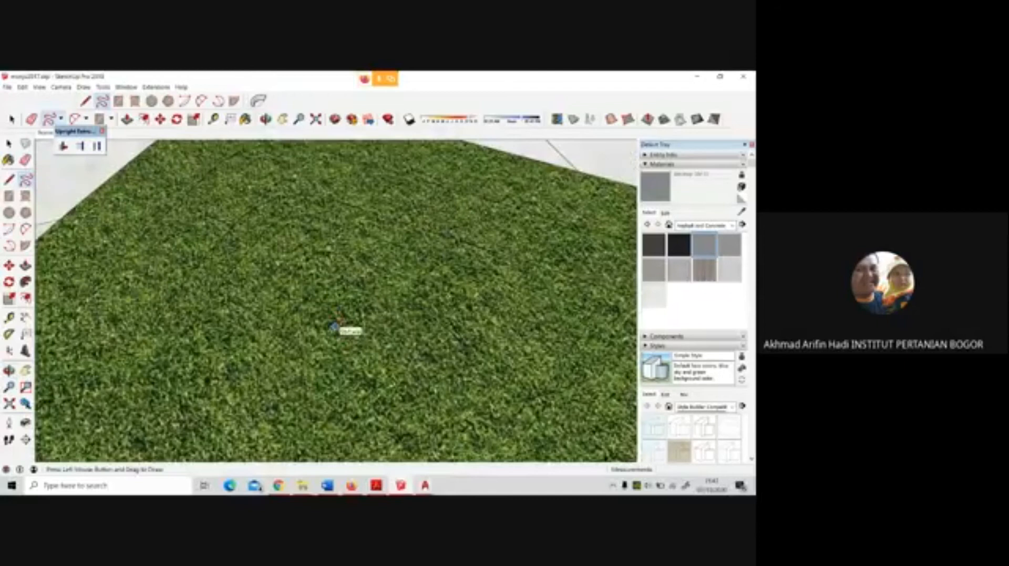
{"action": "scroll", "coordinate": [334, 327], "scroll_direction": "down", "scroll_amount": 2}
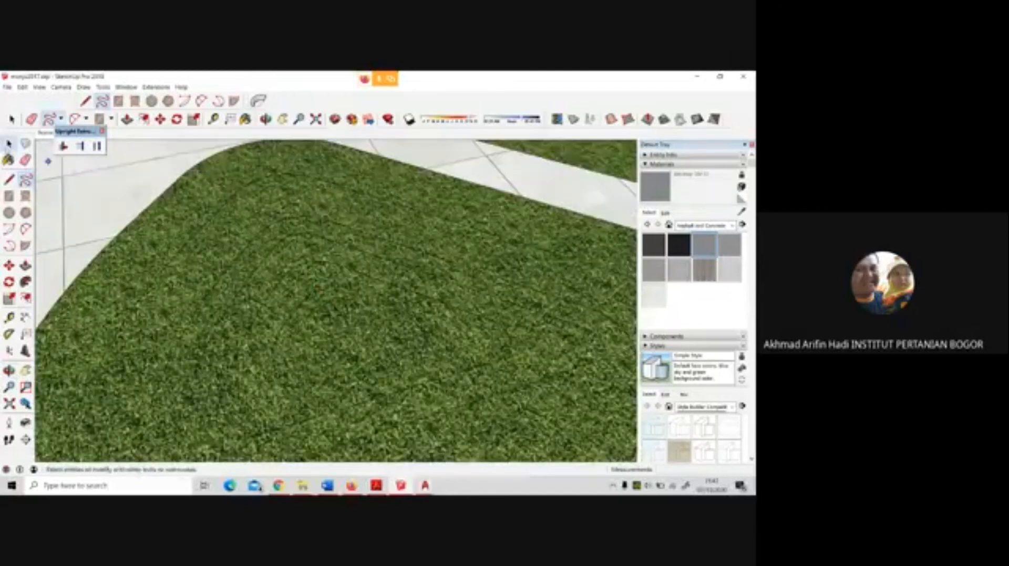
{"action": "left_click", "coordinate": [8, 144]}
{"action": "scroll", "coordinate": [315, 236], "scroll_direction": "down", "scroll_amount": 3}
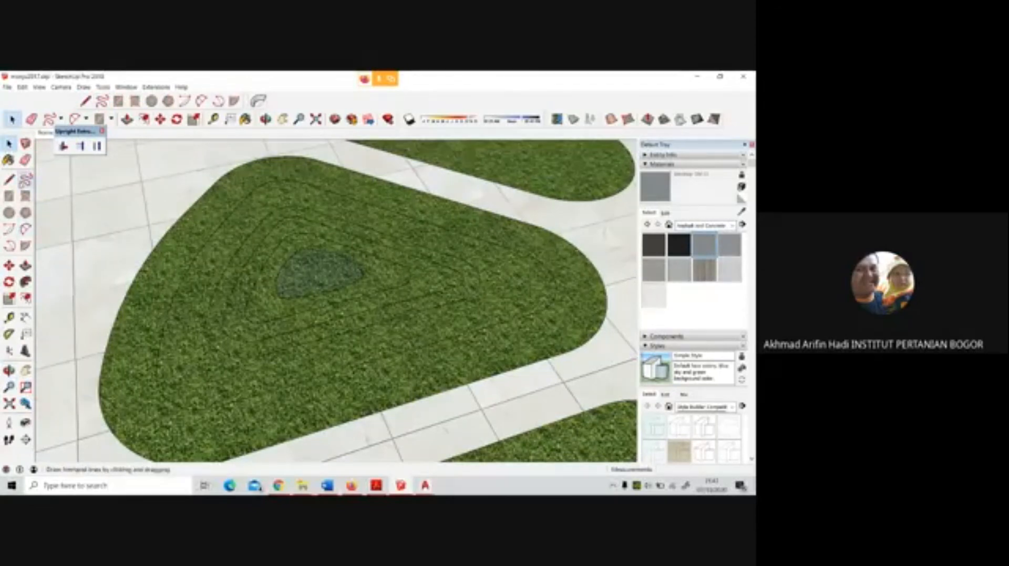
Draw a smaller freehand loop within the selected central face of the petal bed
{"action": "left_click", "coordinate": [25, 180]}
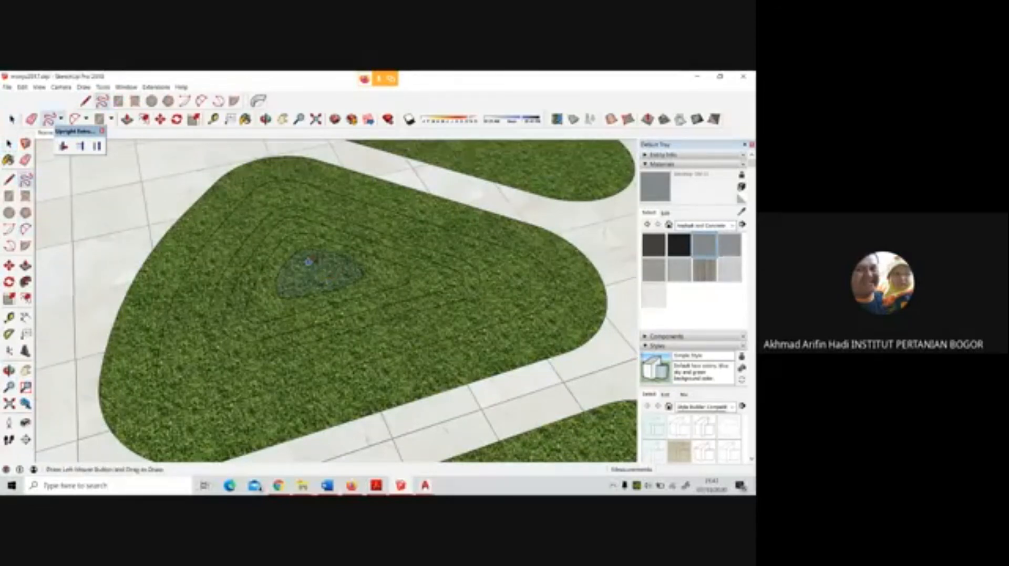
{"action": "mouse_move", "coordinate": [312, 262]}
{"action": "left_mouse_down"}
{"action": "mouse_move", "coordinate": [293, 272]}
{"action": "mouse_move", "coordinate": [316, 286]}
{"action": "mouse_move", "coordinate": [336, 265]}
{"action": "mouse_move", "coordinate": [318, 261]}
{"action": "left_mouse_up"}
{"action": "scroll", "coordinate": [323, 258], "scroll_direction": "up", "scroll_amount": 10}
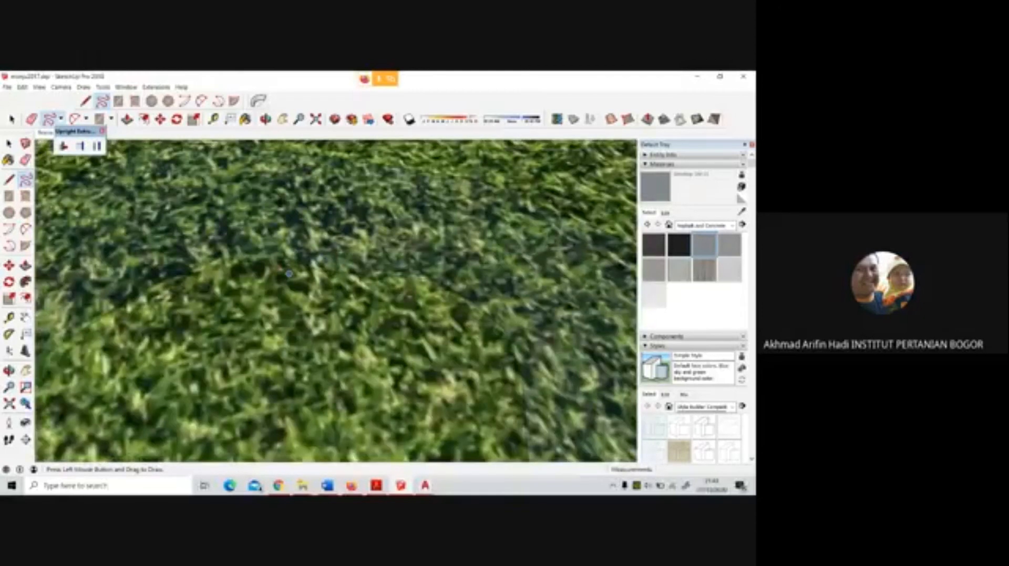
Bridge the gap in the smallest freehand loop with short line segments and erase its stray ends
{"action": "left_click", "coordinate": [9, 180]}
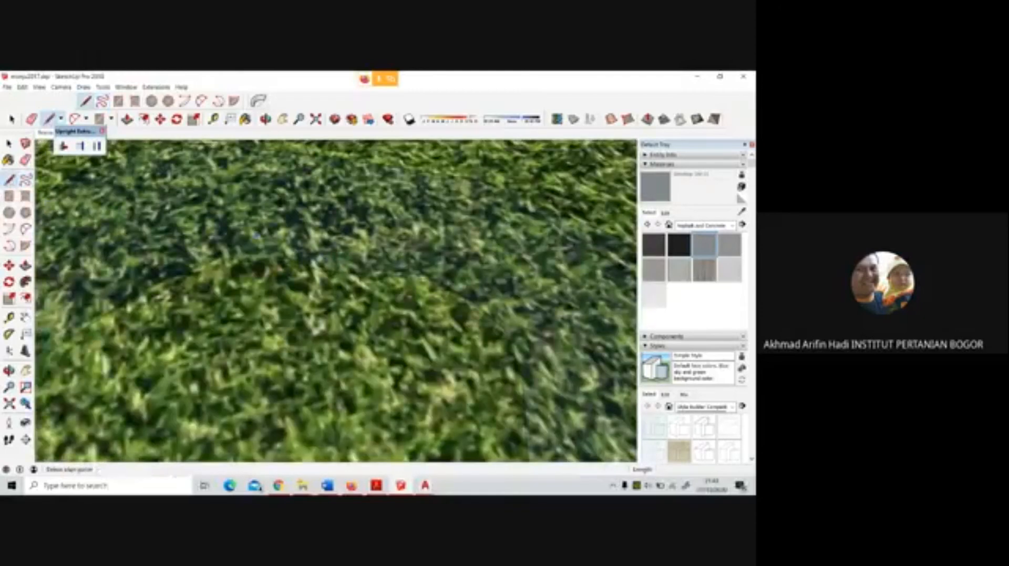
{"action": "left_click", "coordinate": [219, 257]}
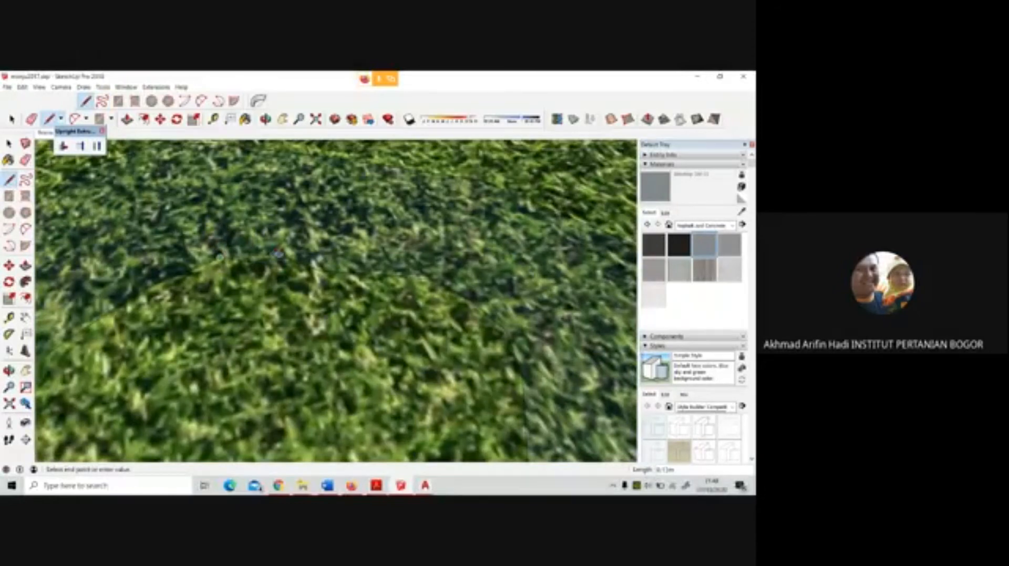
{"action": "left_click", "coordinate": [284, 256]}
{"action": "left_click", "coordinate": [285, 256]}
{"action": "left_click", "coordinate": [428, 279]}
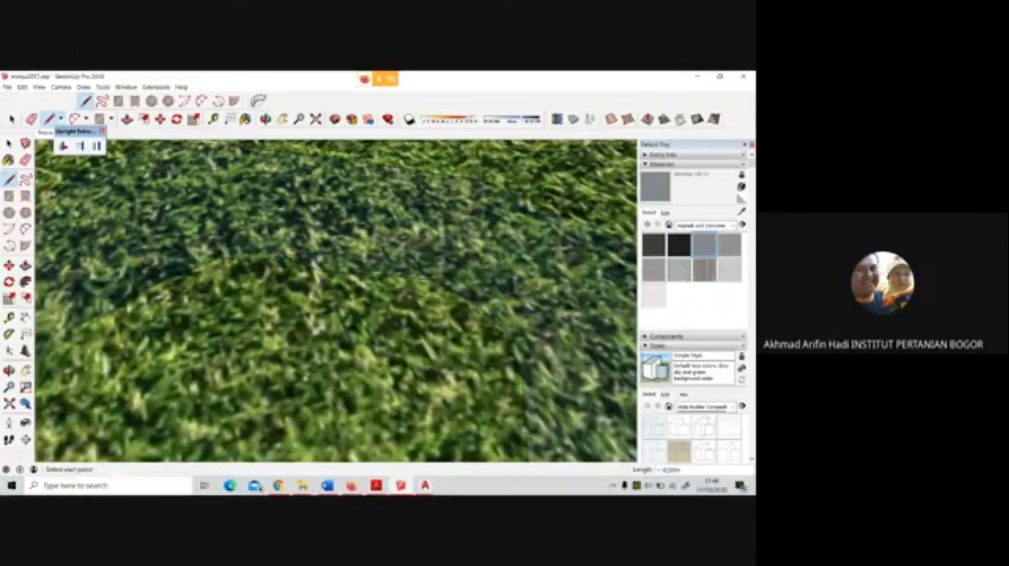
{"action": "left_click", "coordinate": [25, 160]}
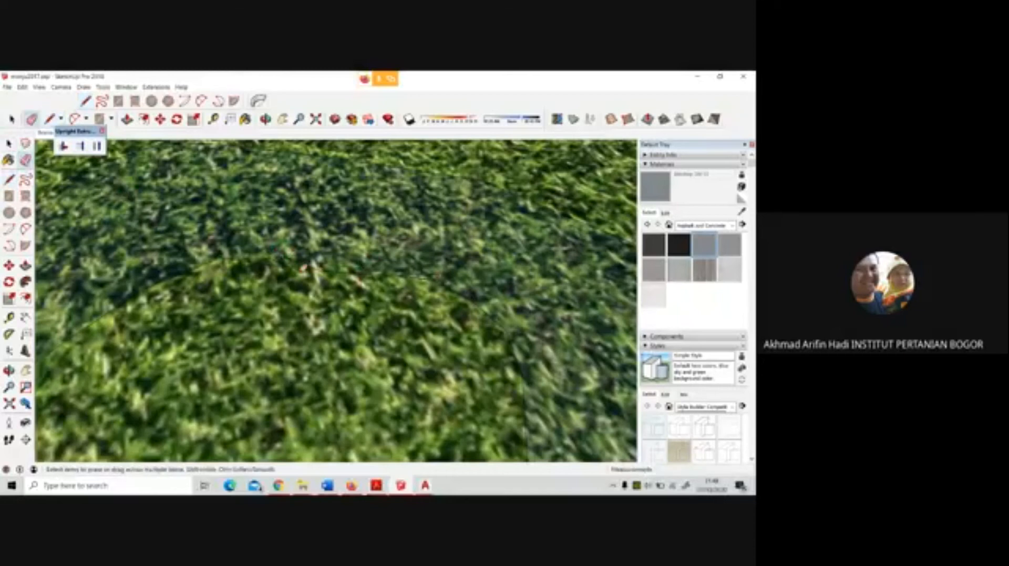
{"action": "left_click", "coordinate": [305, 267]}
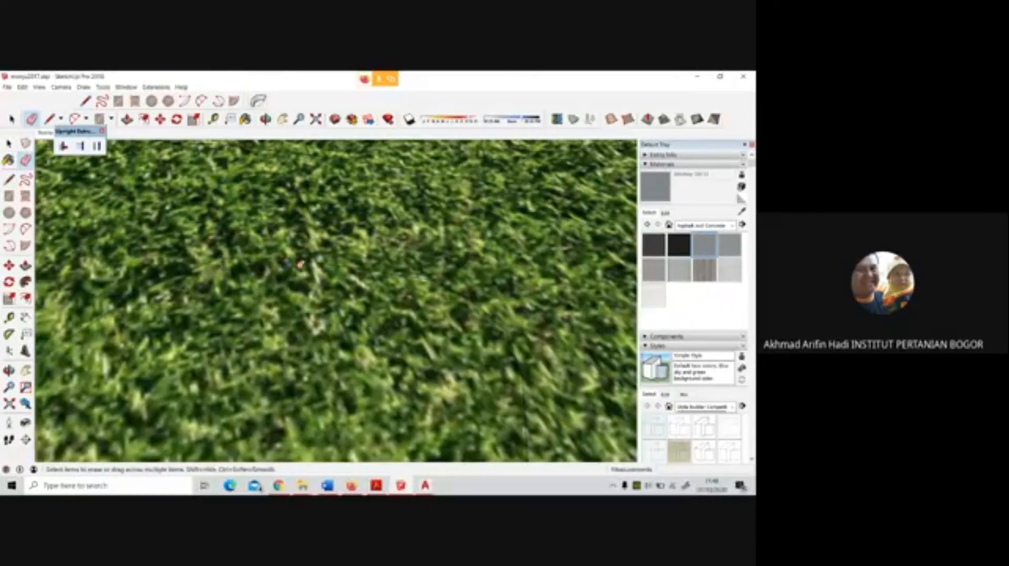
{"action": "scroll", "coordinate": [287, 258], "scroll_direction": "down", "scroll_amount": 4}
{"action": "scroll", "coordinate": [288, 255], "scroll_direction": "down", "scroll_amount": 5}
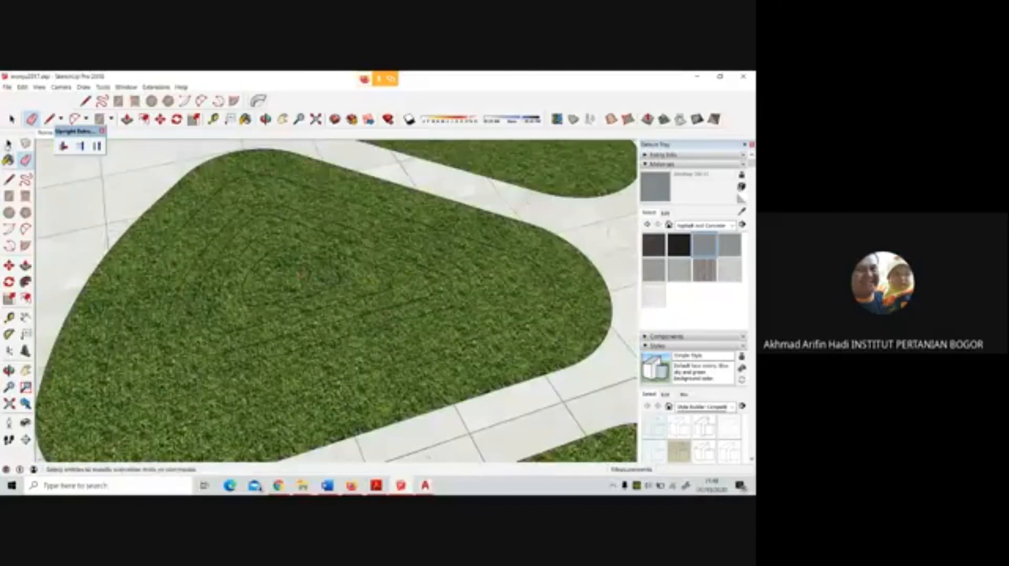
Select the outline of the smallest freehand loop at the petal bed's centre and try to move it off the bed
{"action": "left_click", "coordinate": [8, 144]}
{"action": "middle_click_drag", "start_coordinate": [285, 278], "coordinate": [284, 180]}
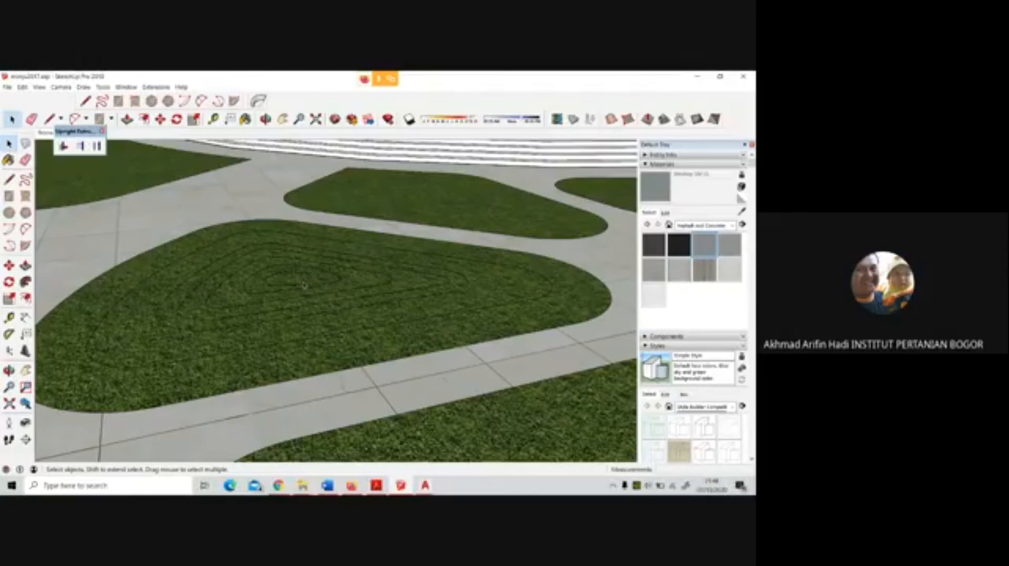
{"action": "left_click_drag", "start_coordinate": [311, 274], "coordinate": [305, 285]}
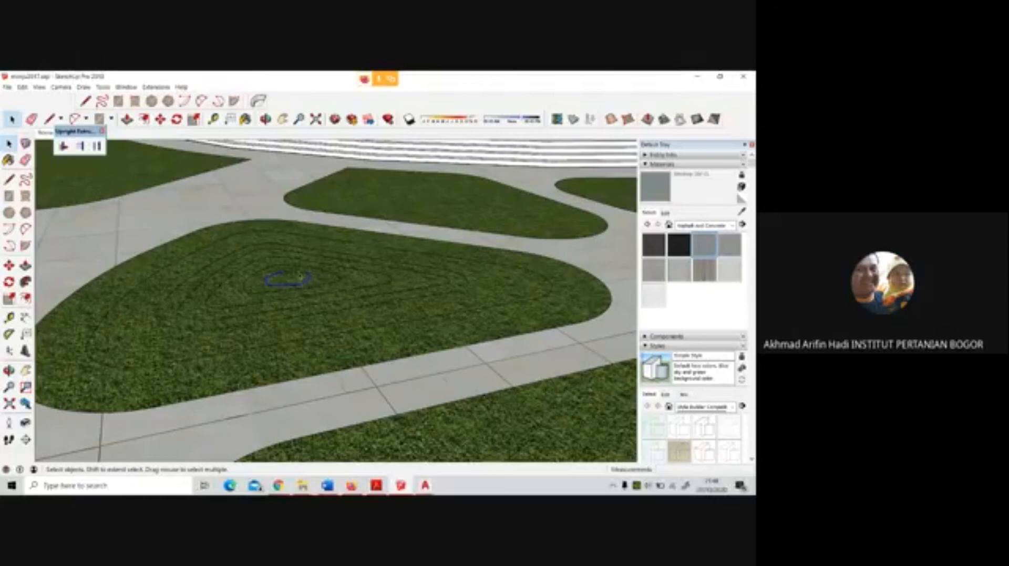
{"action": "scroll", "coordinate": [298, 273], "scroll_direction": "up", "scroll_amount": 5}
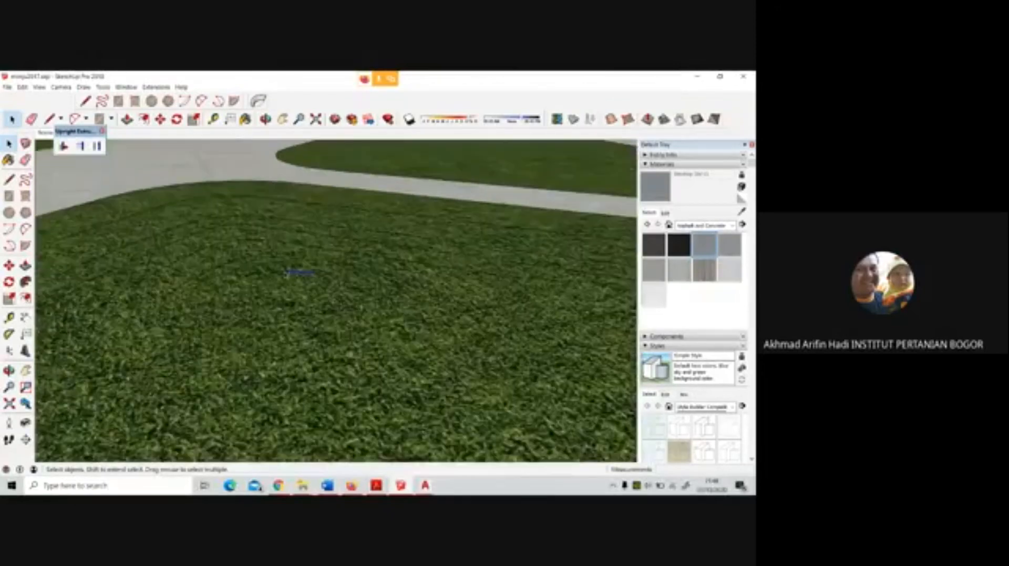
{"action": "scroll", "coordinate": [299, 272], "scroll_direction": "up", "scroll_amount": 5}
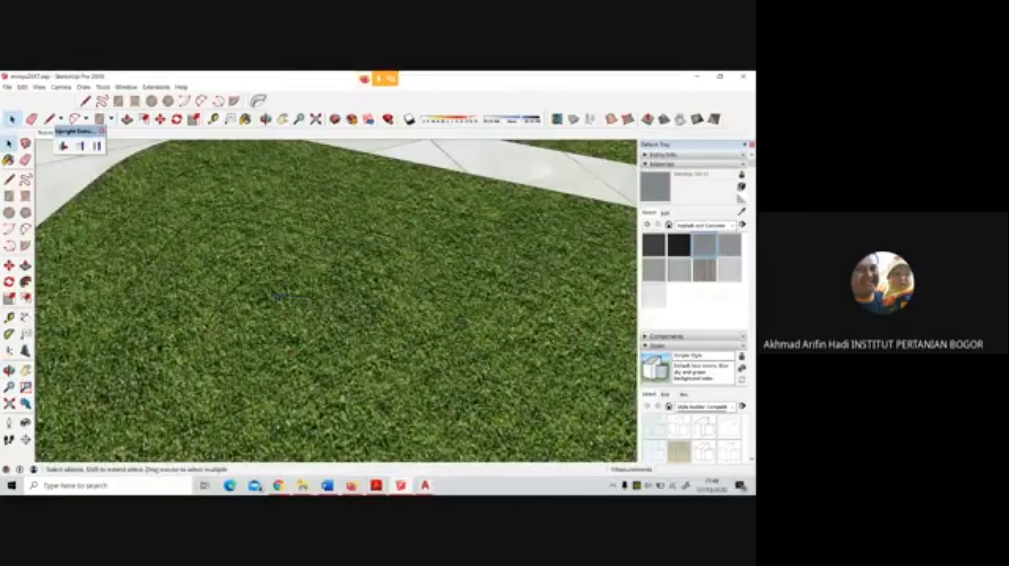
{"action": "scroll", "coordinate": [278, 296], "scroll_direction": "up", "scroll_amount": 5}
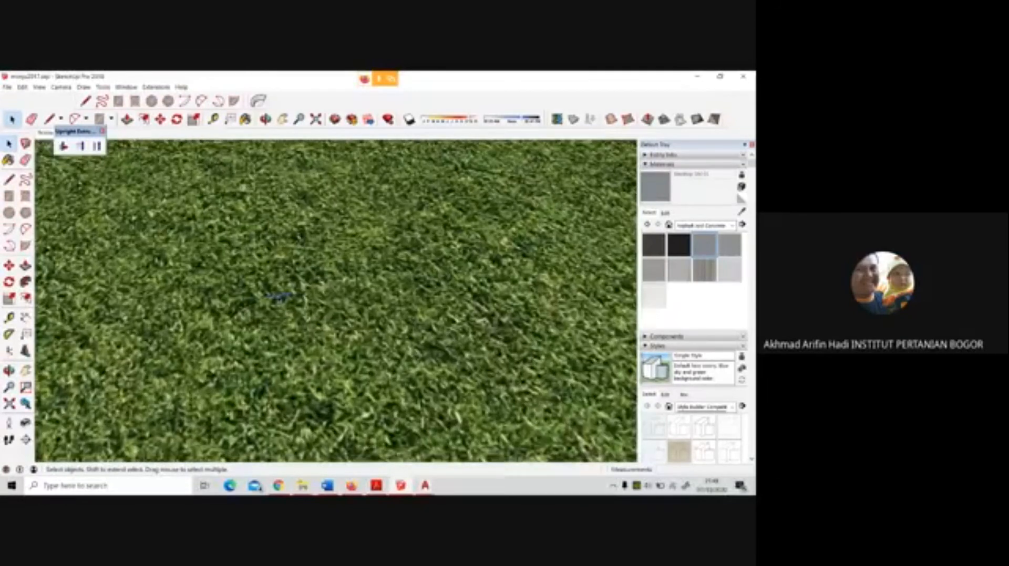
{"action": "scroll", "coordinate": [282, 295], "scroll_direction": "up", "scroll_amount": 3}
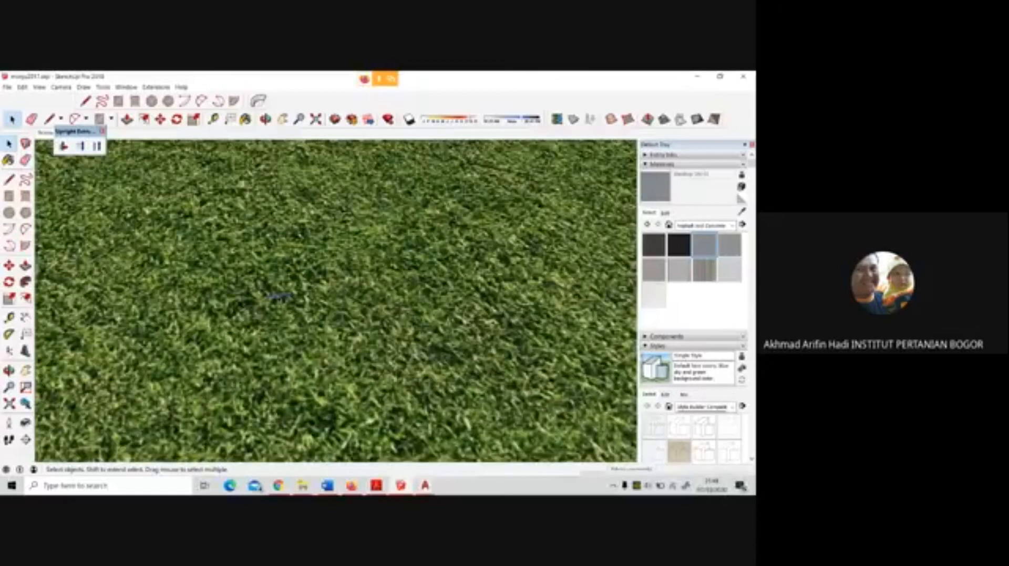
{"action": "scroll", "coordinate": [355, 292], "scroll_direction": "down", "scroll_amount": 2}
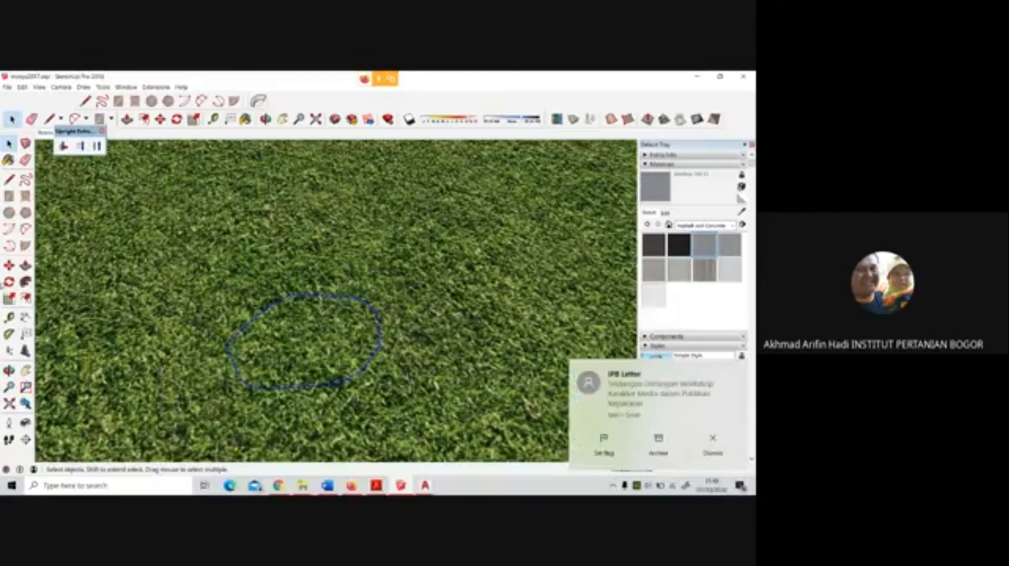
{"action": "key", "text": "m"}
{"action": "scroll", "coordinate": [337, 279], "scroll_direction": "down", "scroll_amount": 6}
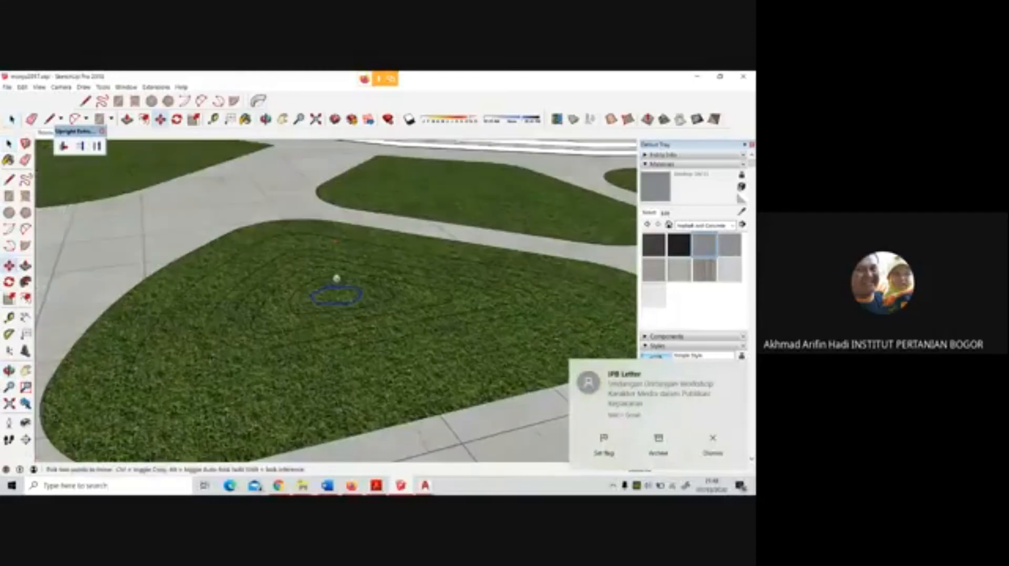
{"action": "left_click", "coordinate": [347, 303]}
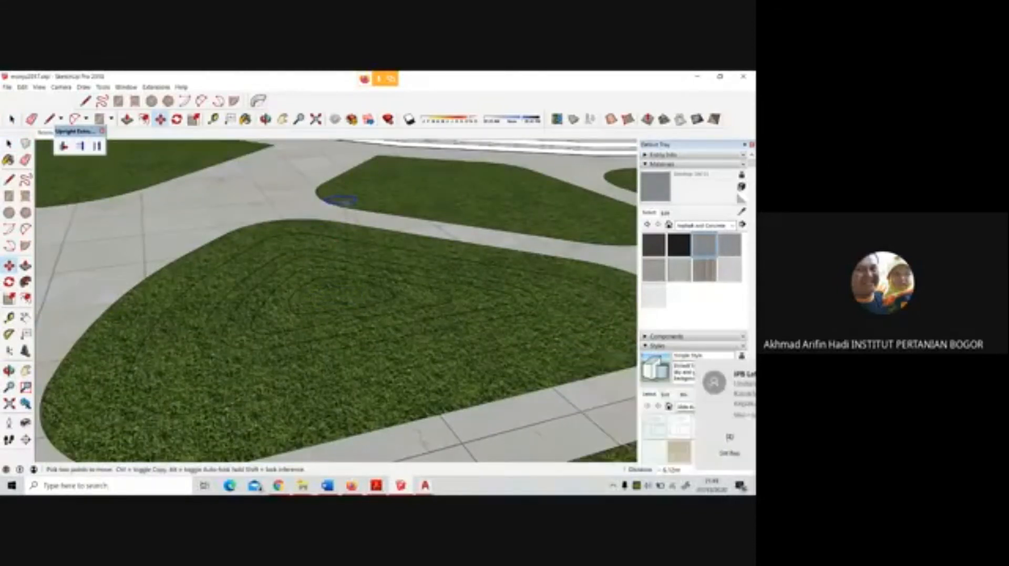
{"action": "scroll", "coordinate": [339, 202], "scroll_direction": "down", "scroll_amount": 3}
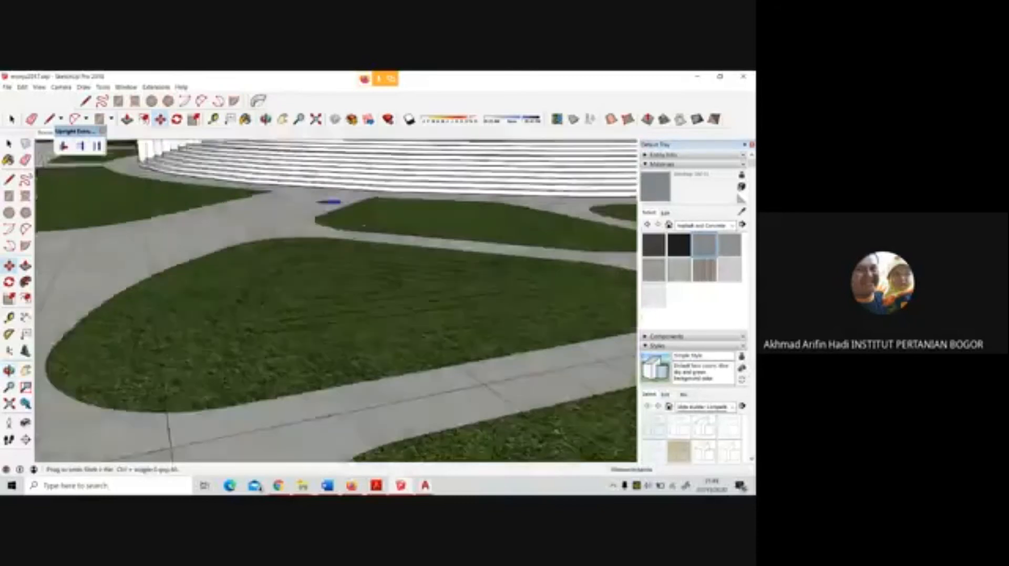
{"action": "mouse_move", "coordinate": [326, 212]}
{"action": "middle_mouse_down"}
{"action": "mouse_move", "coordinate": [341, 176]}
{"action": "mouse_move", "coordinate": [360, 331]}
{"action": "mouse_move", "coordinate": [365, 229]}
{"action": "mouse_move", "coordinate": [342, 151]}
{"action": "mouse_move", "coordinate": [372, 370]}
{"action": "middle_mouse_up"}
{"action": "scroll", "coordinate": [368, 393], "scroll_direction": "up", "scroll_amount": 2}
{"action": "scroll", "coordinate": [367, 393], "scroll_direction": "up", "scroll_amount": 3}
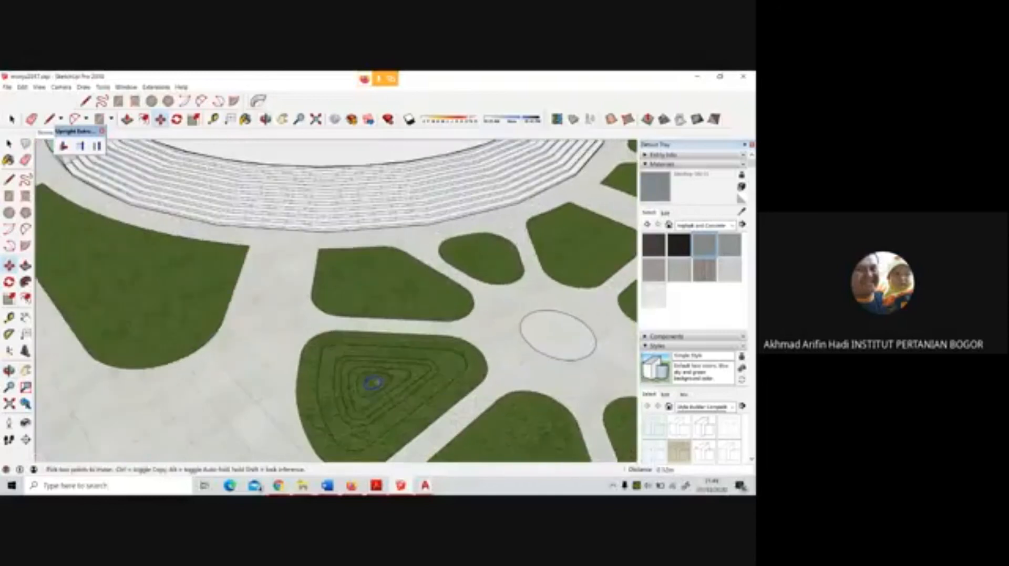
{"action": "key", "text": "space"}
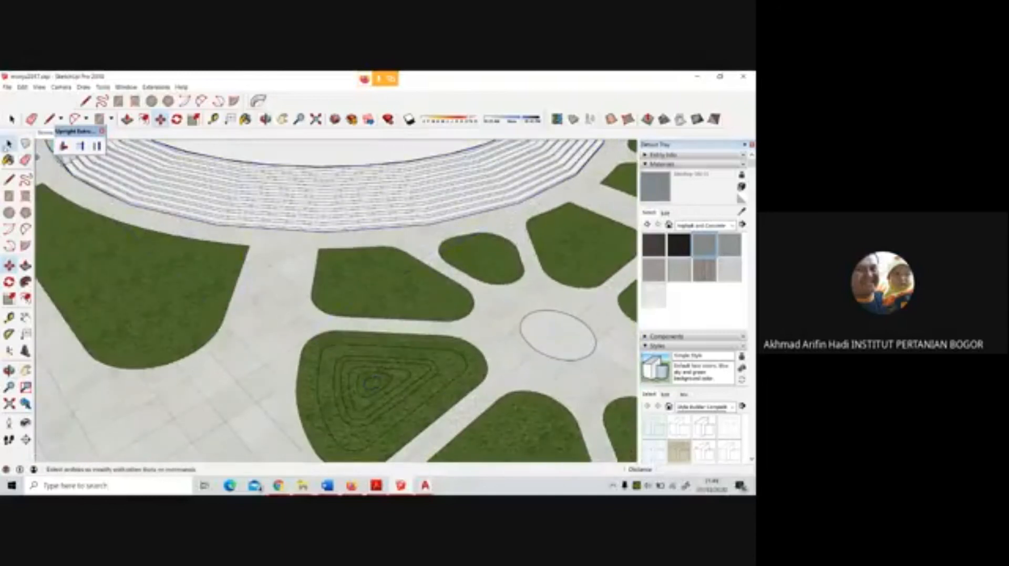
Select the outline edges of the innermost freehand loop, copy them and paste the copy in place
{"action": "left_click", "coordinate": [377, 390]}
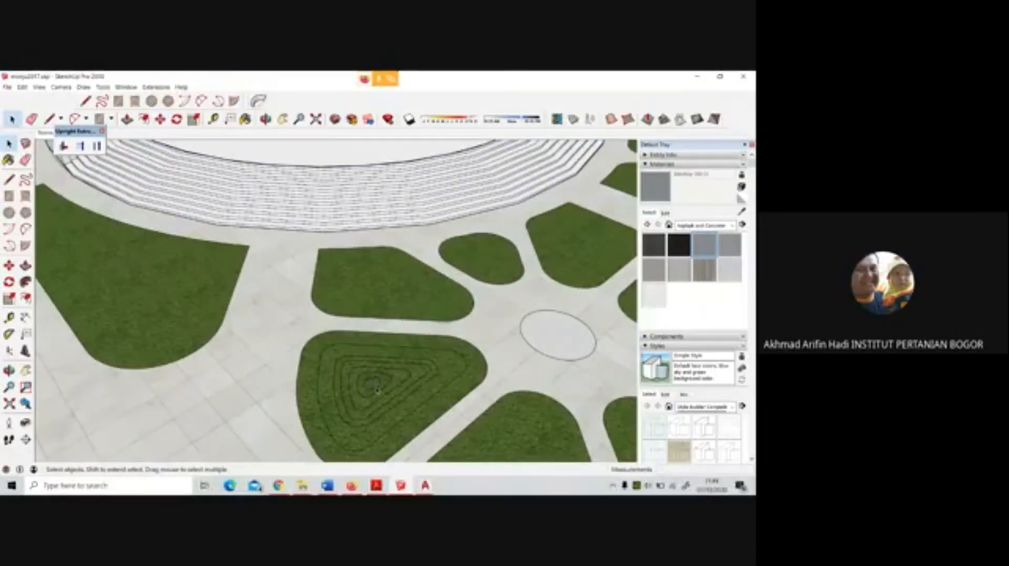
{"action": "scroll", "coordinate": [376, 390], "scroll_direction": "up", "scroll_amount": 3}
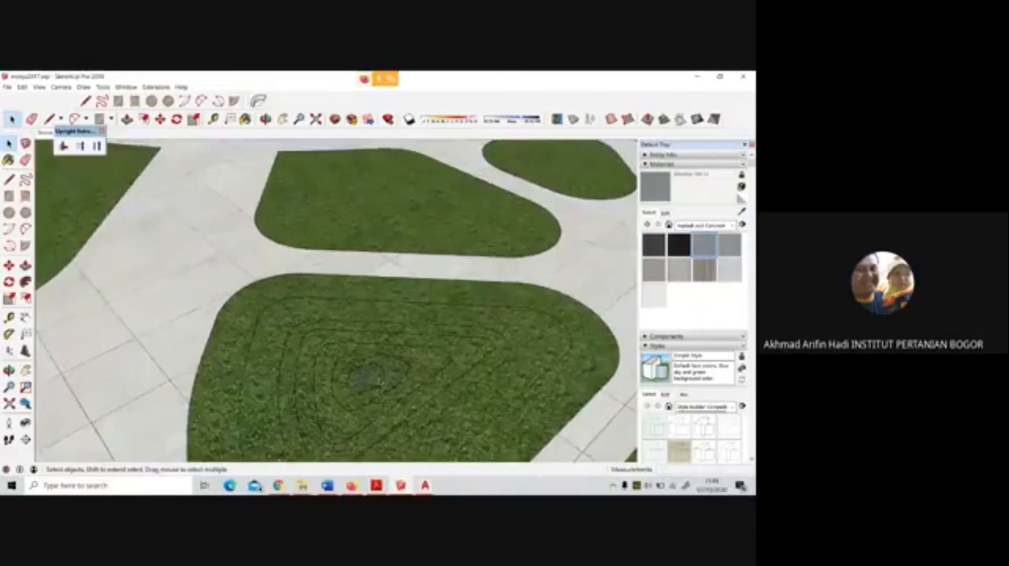
{"action": "scroll", "coordinate": [378, 377], "scroll_direction": "up", "scroll_amount": 4}
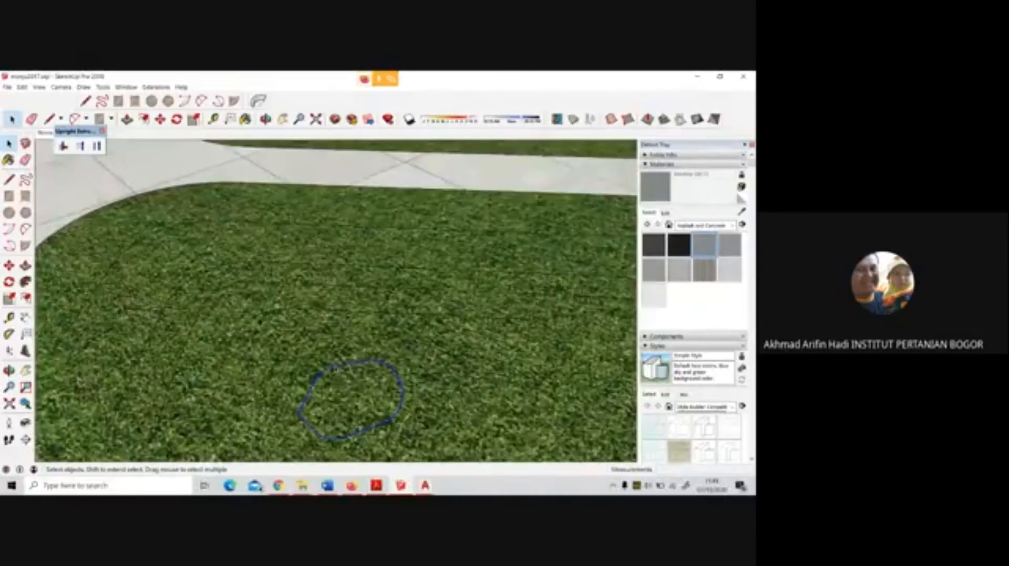
{"action": "scroll", "coordinate": [347, 378], "scroll_direction": "down", "scroll_amount": 3}
{"action": "right_click", "coordinate": [347, 377]}
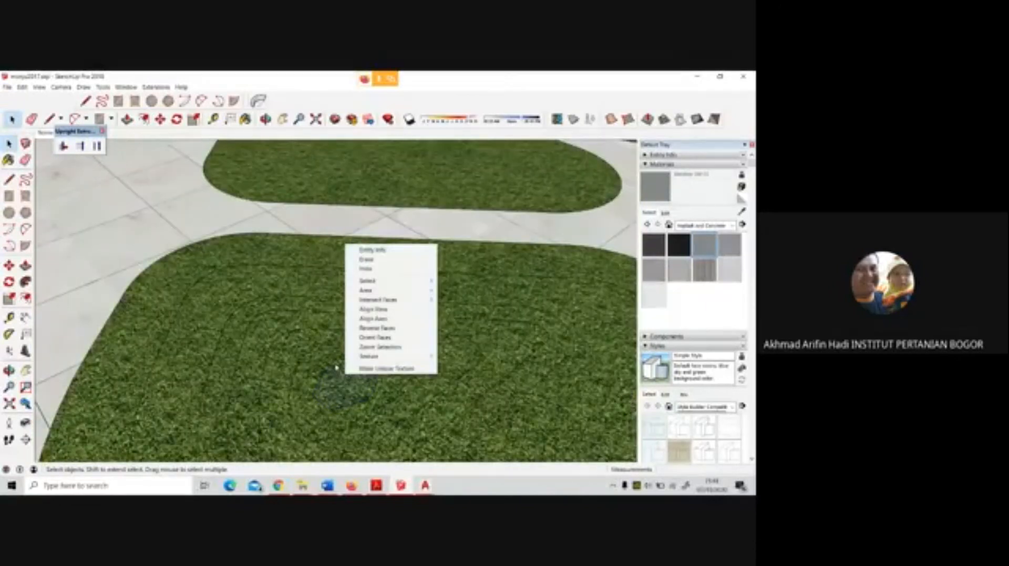
{"action": "left_click", "coordinate": [336, 369]}
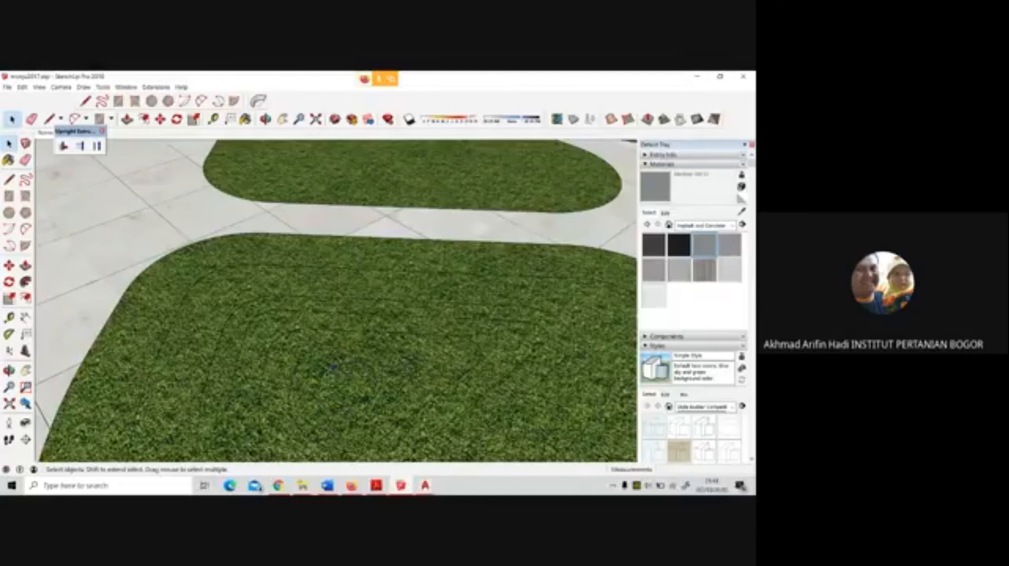
{"action": "left_click", "coordinate": [328, 371]}
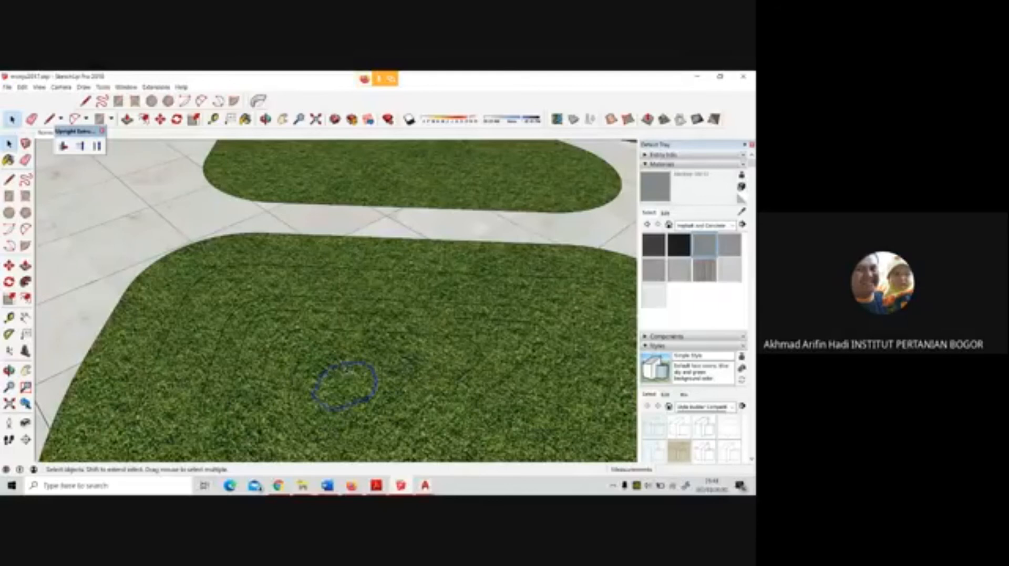
{"action": "middle_click_drag", "start_coordinate": [409, 363], "coordinate": [393, 328]}
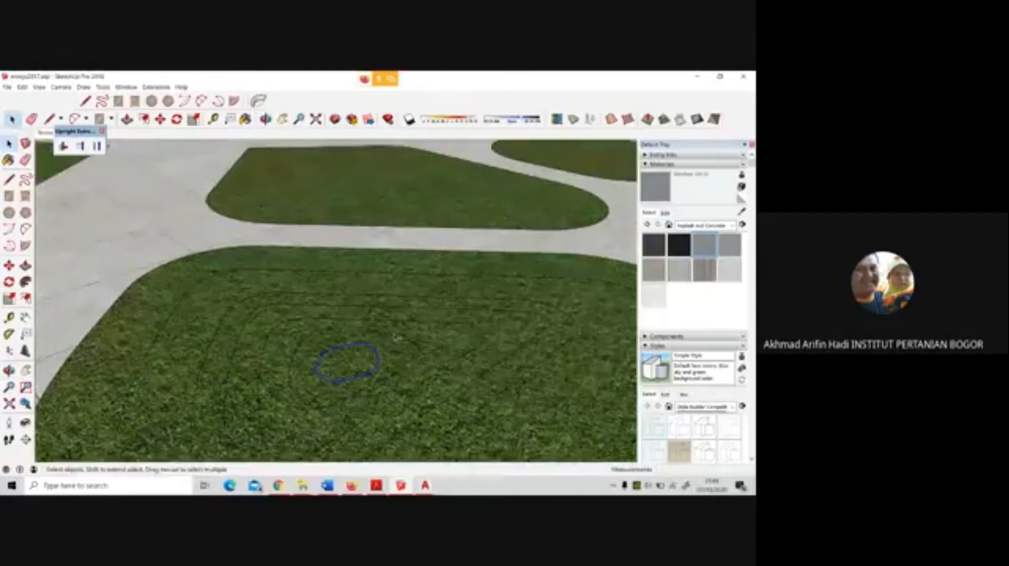
{"action": "left_click", "coordinate": [22, 87]}
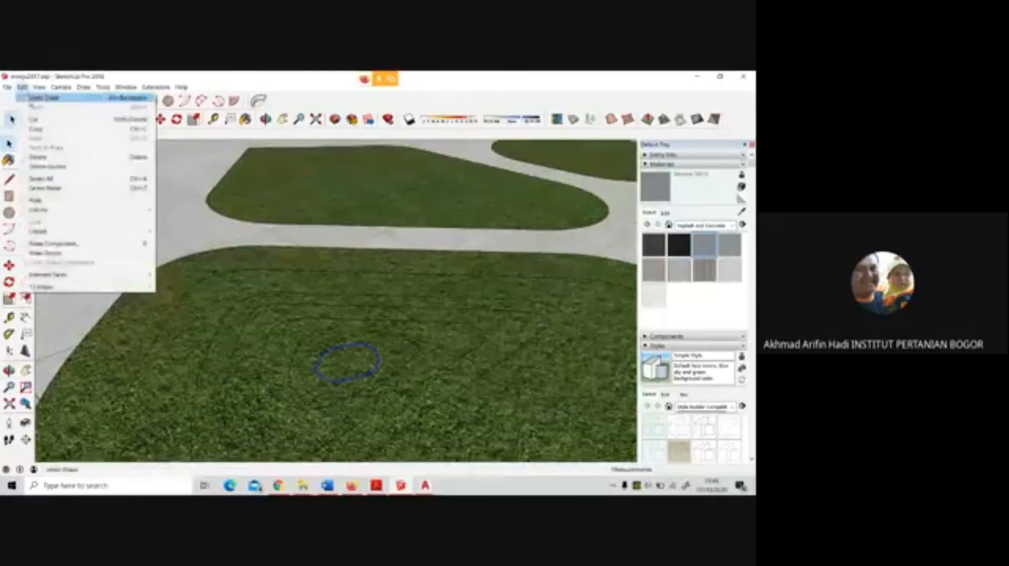
{"action": "left_click", "coordinate": [38, 132]}
{"action": "left_click", "coordinate": [22, 87]}
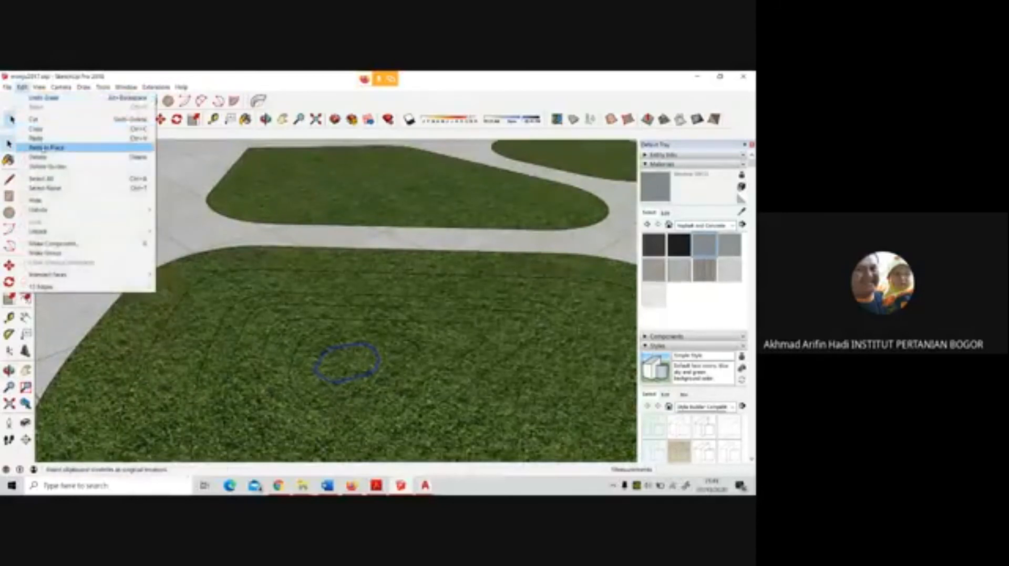
{"action": "left_click", "coordinate": [46, 147]}
Try to move the pasted loop outline away from the bed's centre
{"action": "key", "text": "m"}
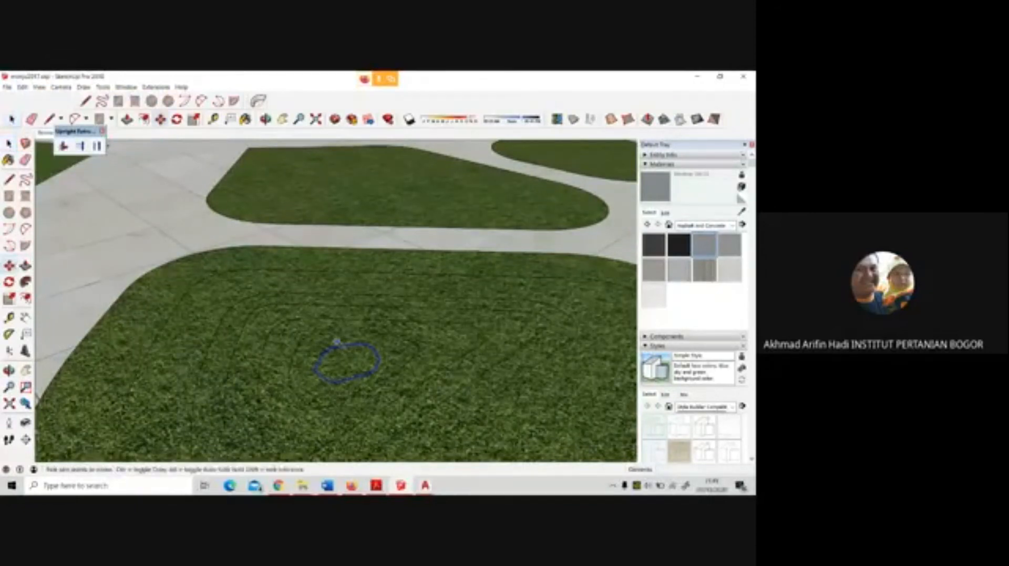
{"action": "left_click", "coordinate": [378, 363]}
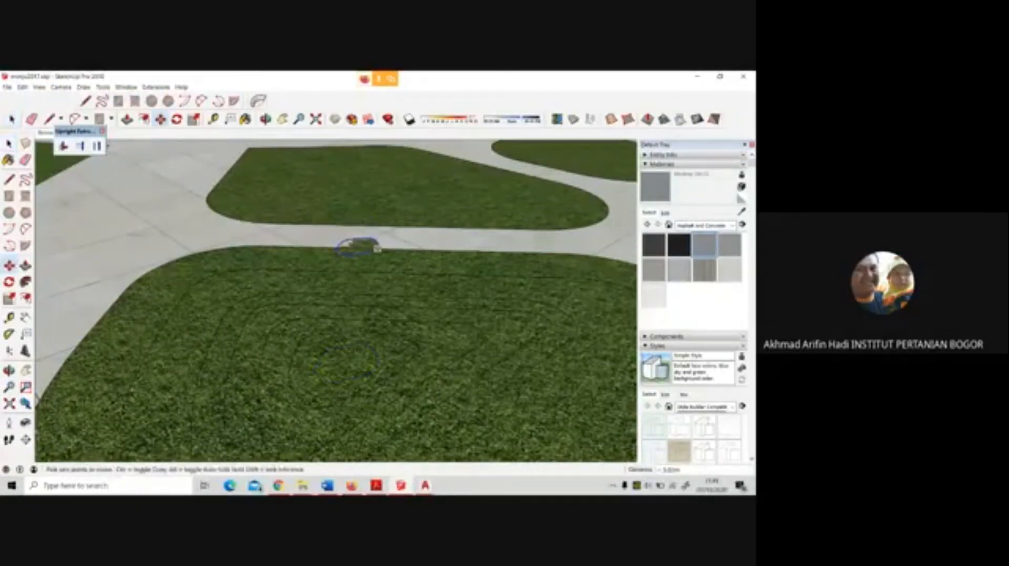
{"action": "middle_click_drag", "start_coordinate": [381, 308], "coordinate": [376, 231]}
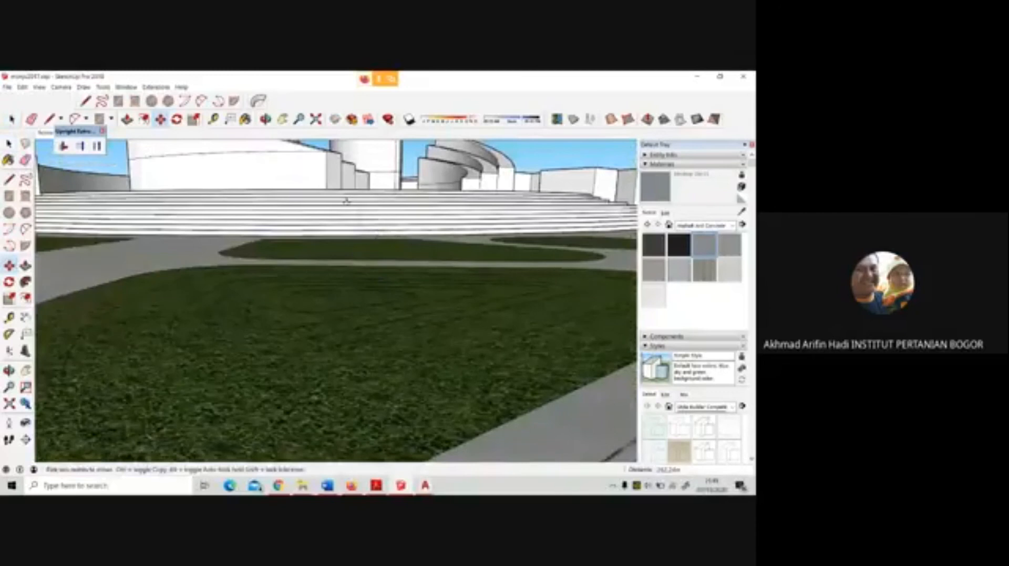
{"action": "scroll", "coordinate": [388, 179], "scroll_direction": "down", "scroll_amount": 5}
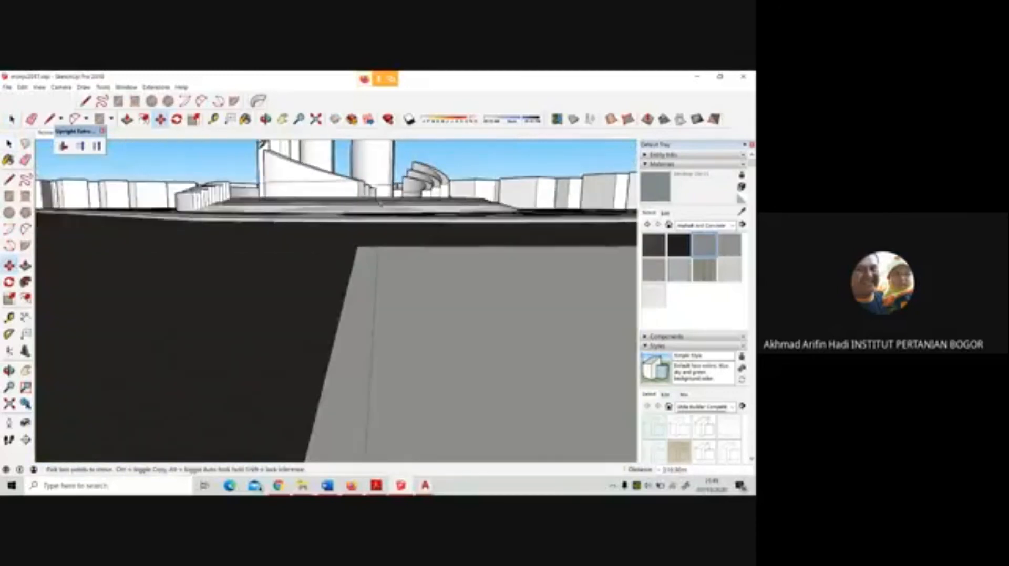
{"action": "scroll", "coordinate": [381, 168], "scroll_direction": "down", "scroll_amount": 6}
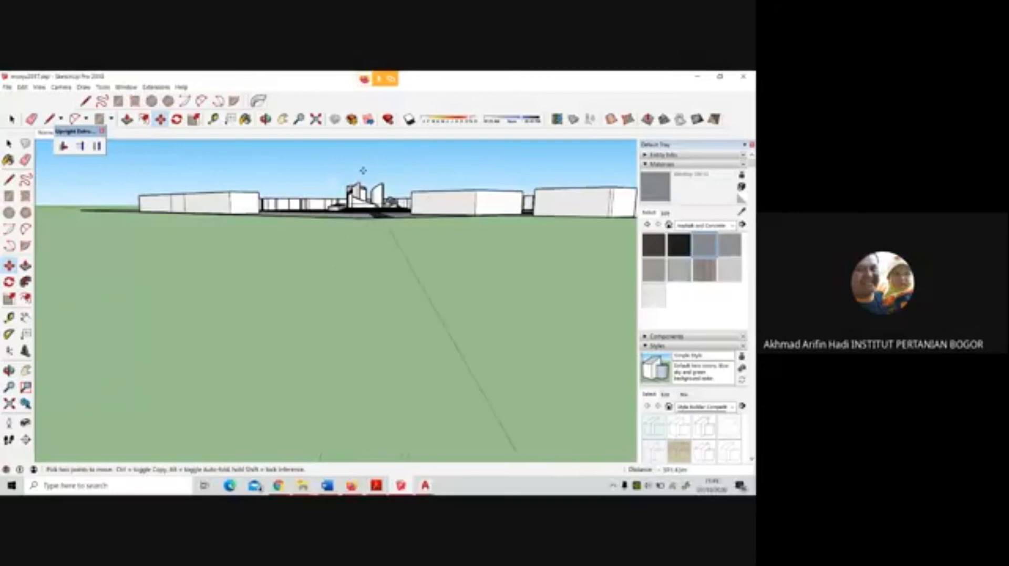
{"action": "key", "text": "Escape"}
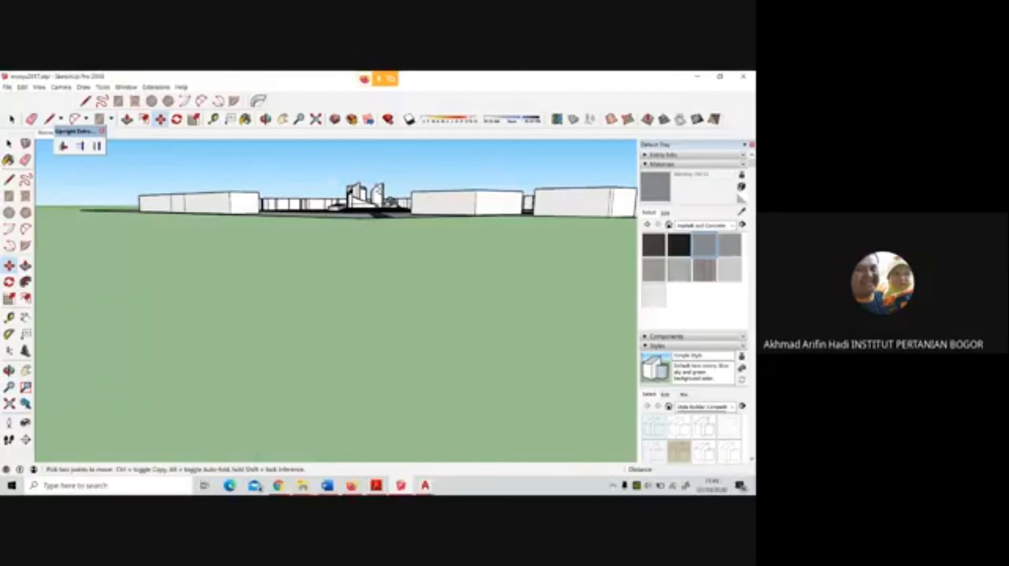
Open the editing options for the selected loop outline at the contoured bed's centre
{"action": "middle_click_drag", "start_coordinate": [337, 182], "coordinate": [386, 281]}
{"action": "scroll", "coordinate": [385, 280], "scroll_direction": "up", "scroll_amount": 9}
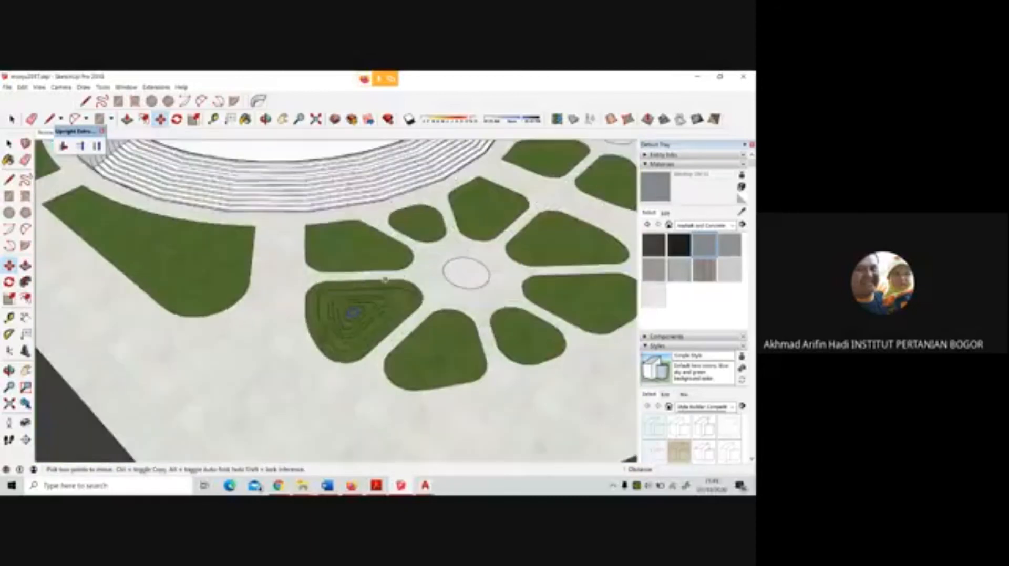
{"action": "scroll", "coordinate": [371, 305], "scroll_direction": "up", "scroll_amount": 5}
{"action": "right_click", "coordinate": [332, 328]}
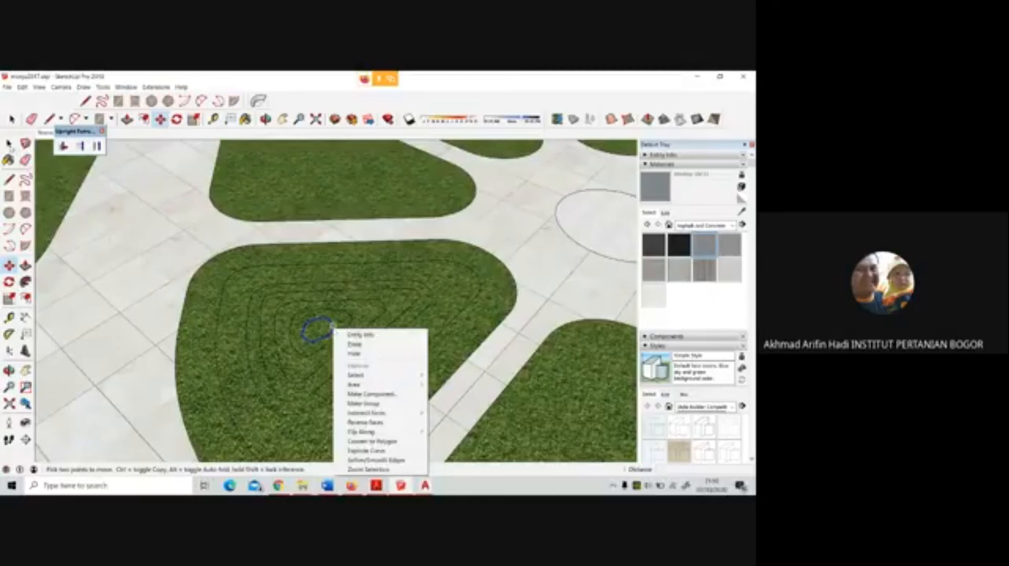
Display the model's faces without textures by switching the face style to Monochrome
{"action": "left_click", "coordinate": [9, 145]}
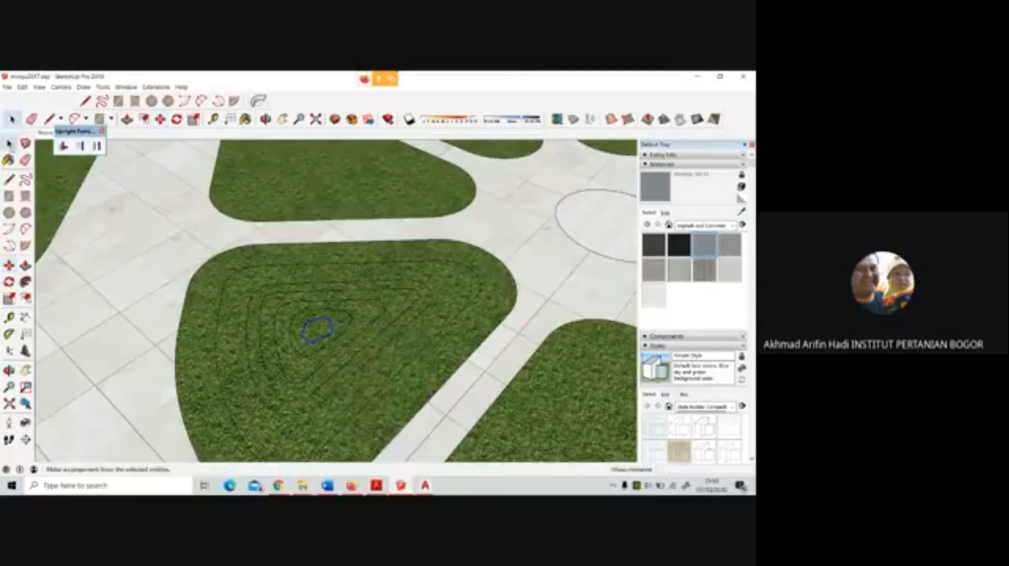
{"action": "left_click", "coordinate": [39, 87]}
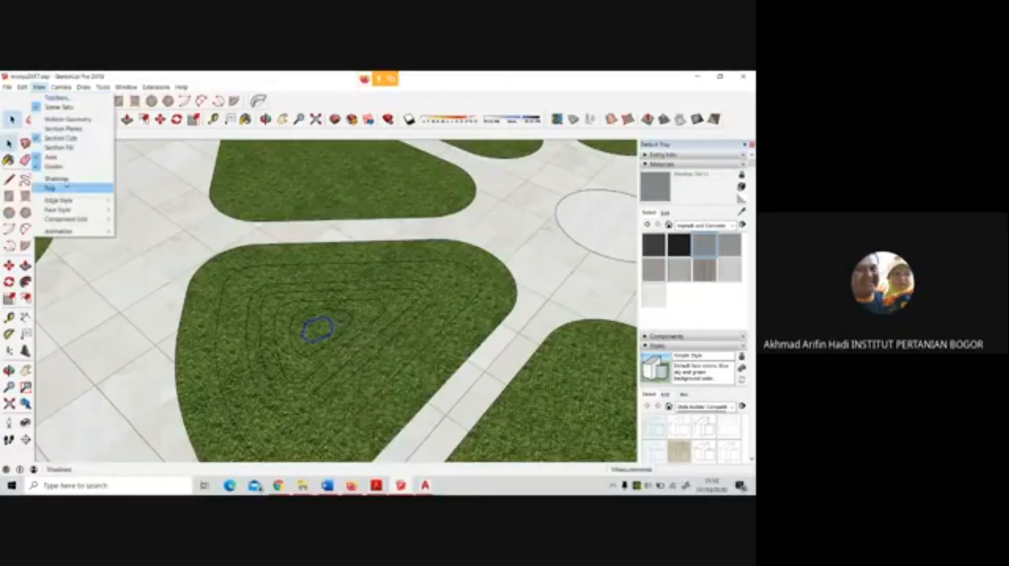
{"action": "mouse_move", "coordinate": [74, 209]}
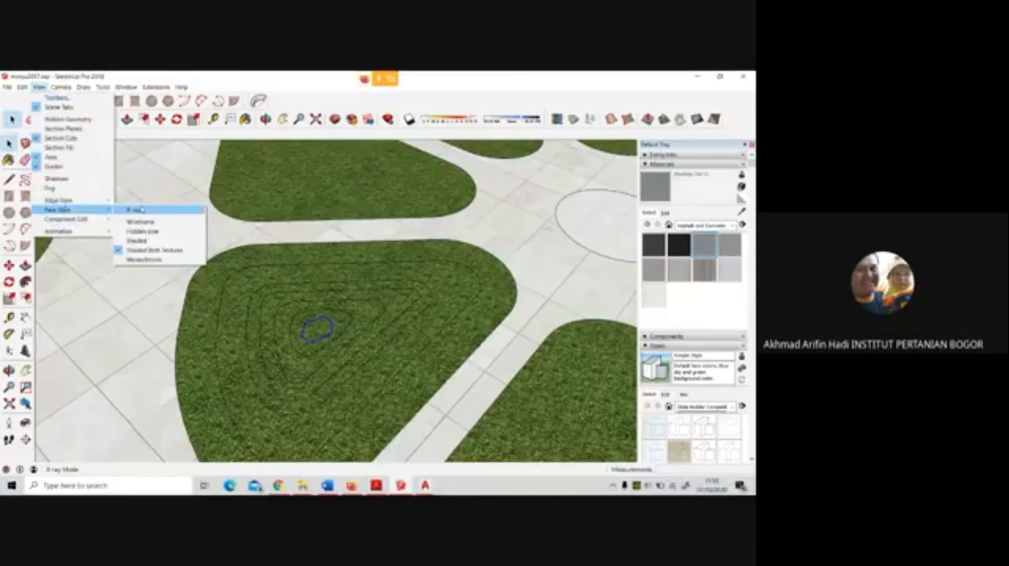
{"action": "left_click", "coordinate": [141, 221]}
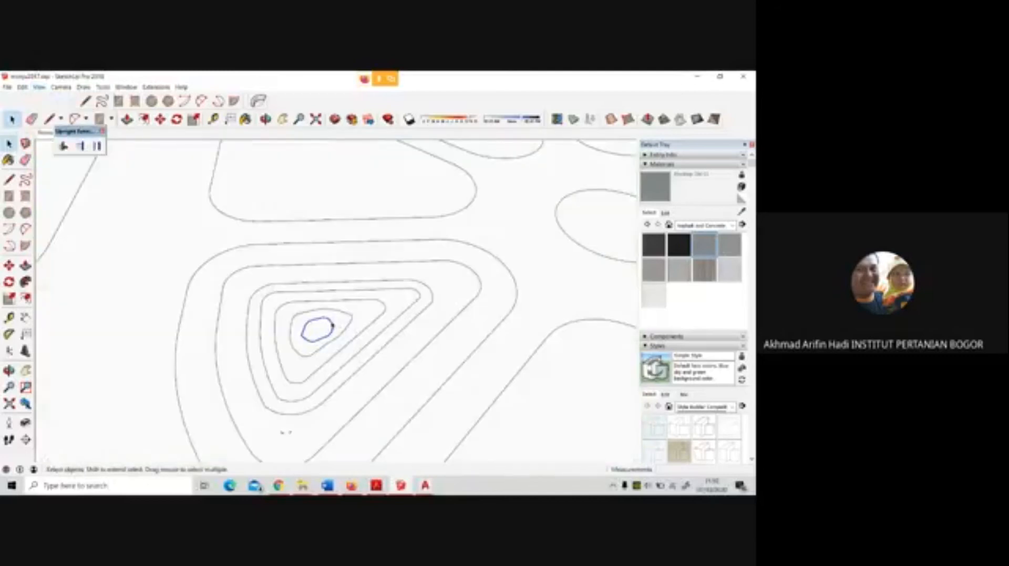
Try to move the innermost loop outline straight up off the contoured bed
{"action": "middle_click_drag", "start_coordinate": [331, 322], "coordinate": [332, 209]}
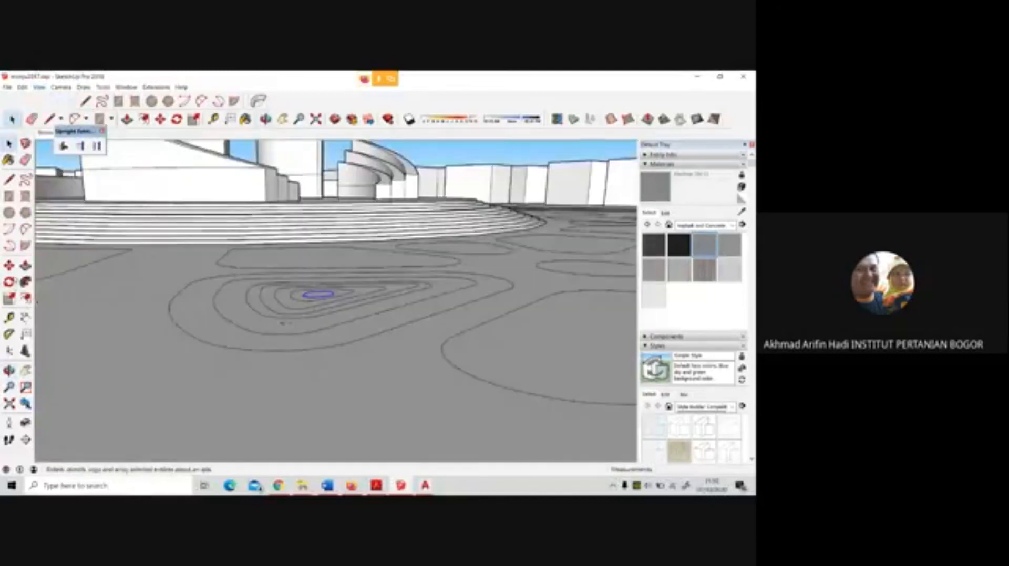
{"action": "key", "text": "m"}
{"action": "left_click", "coordinate": [326, 296]}
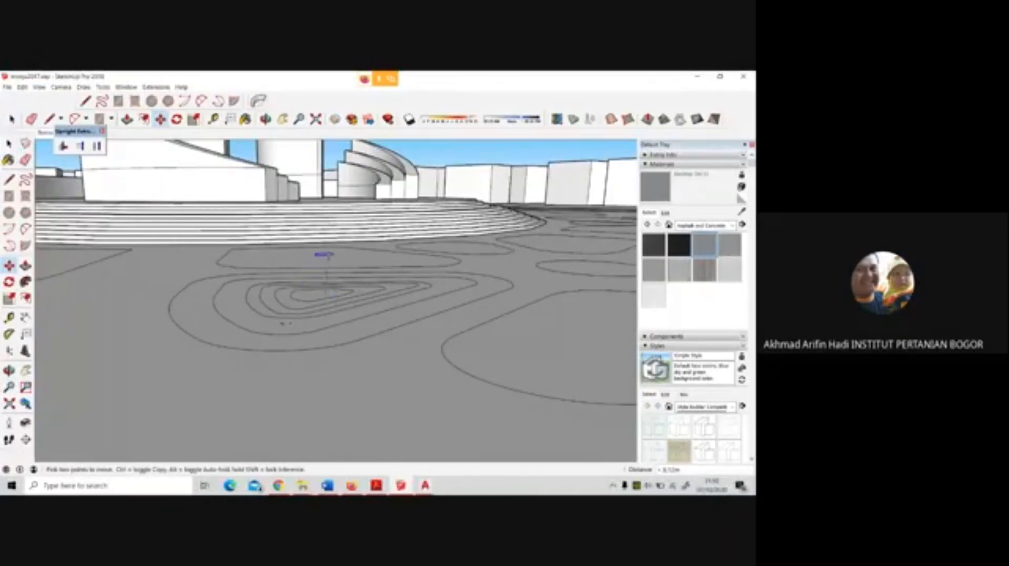
{"action": "middle_click_drag", "start_coordinate": [328, 256], "coordinate": [335, 243]}
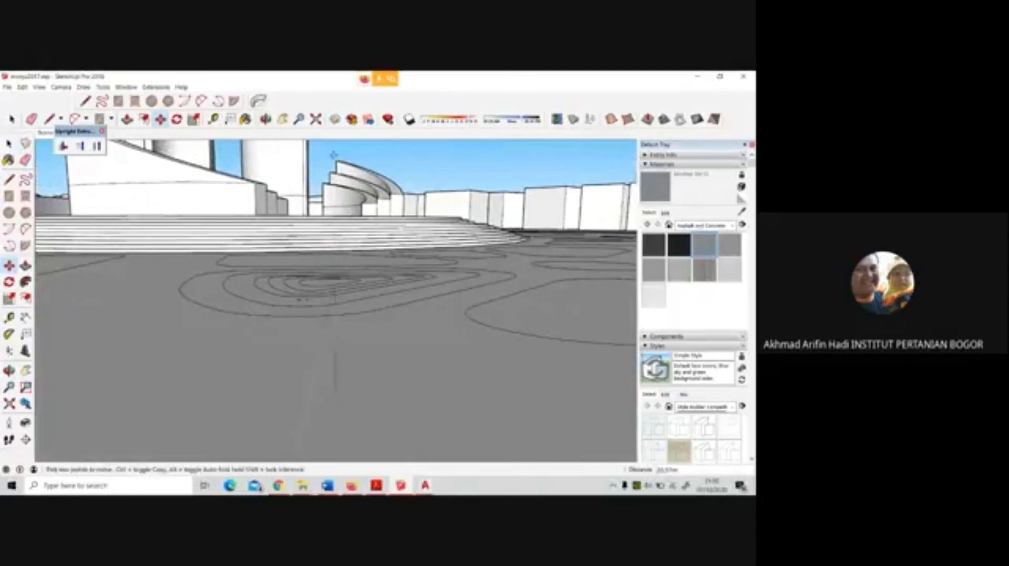
{"action": "middle_click_drag", "start_coordinate": [336, 279], "coordinate": [377, 337]}
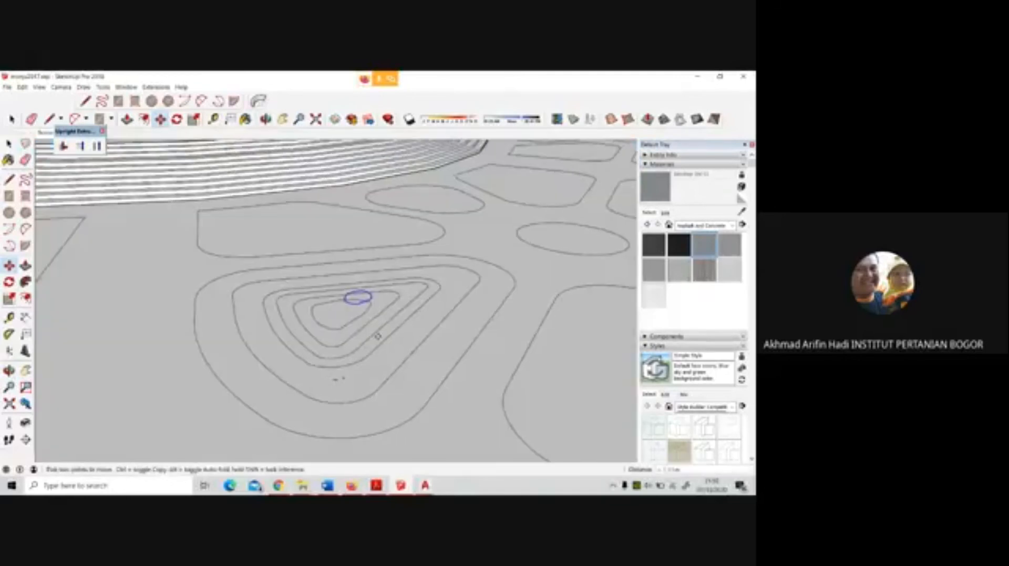
{"action": "left_click", "coordinate": [347, 317]}
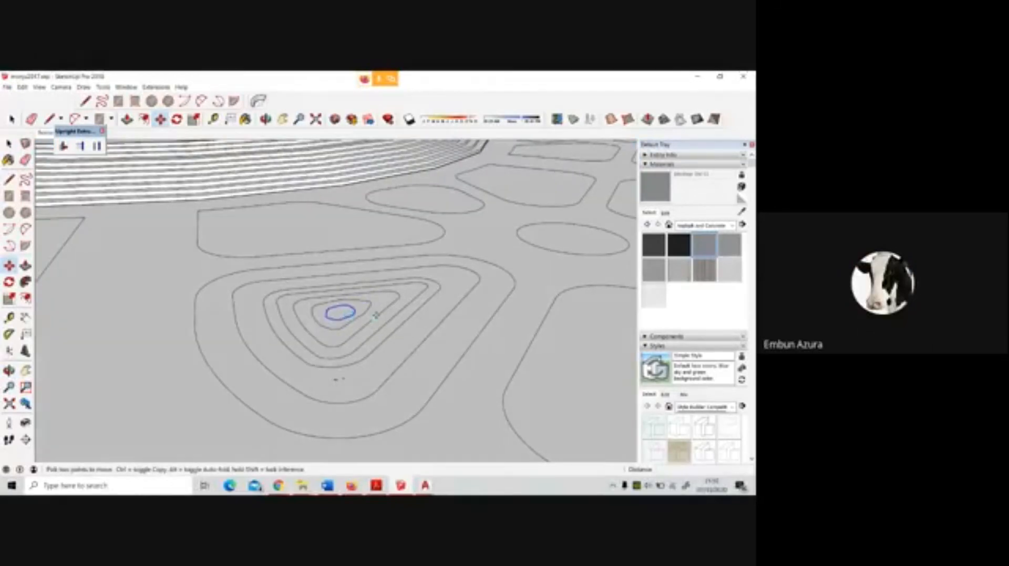
Try to group the contoured bed's rings by selecting each ring's face and edges, then undo the grouping
{"action": "key", "text": "space"}
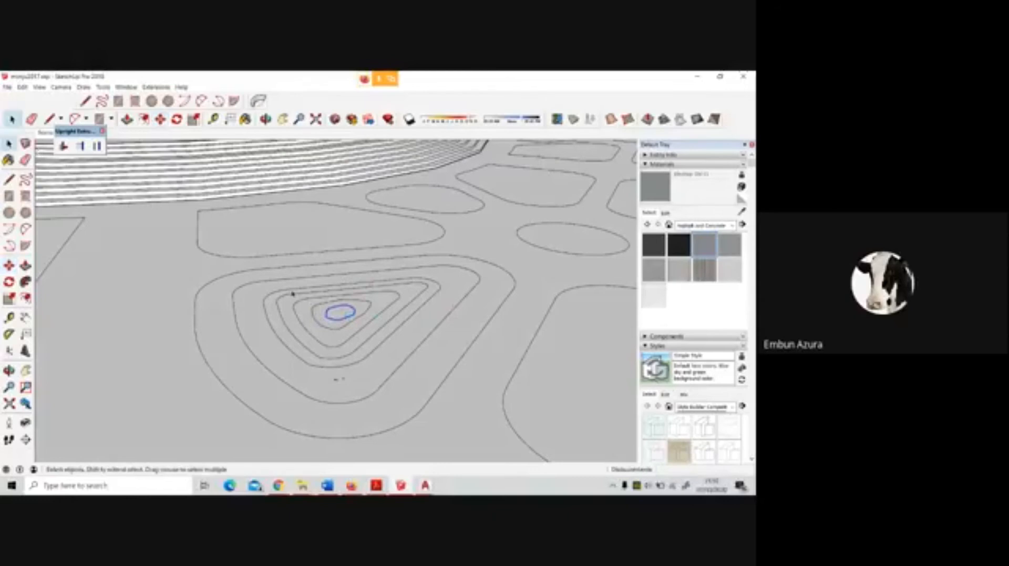
{"action": "double_click", "coordinate": [227, 297]}
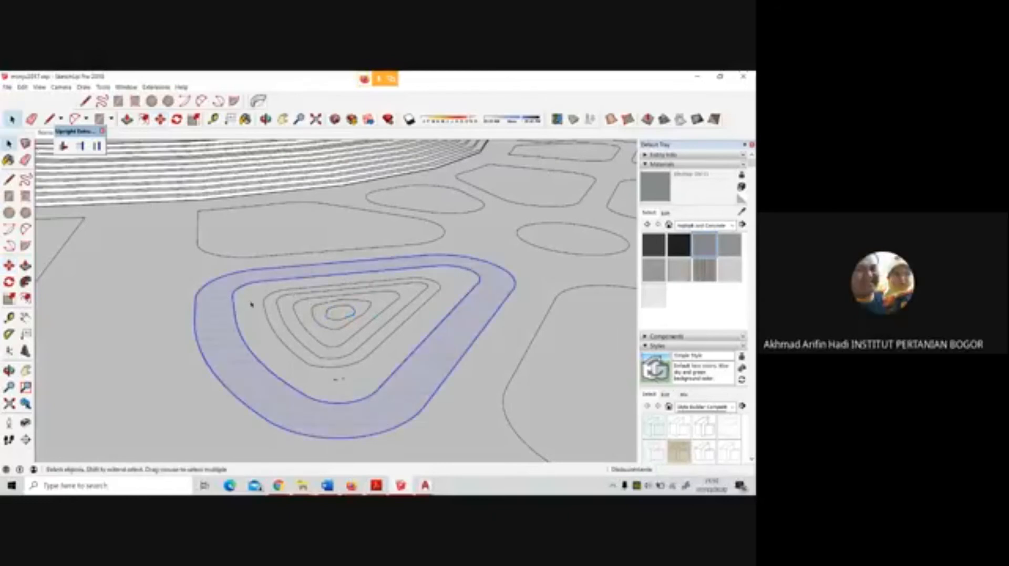
{"action": "double_click", "coordinate": [251, 304], "text": "ctrl"}
{"action": "double_click", "coordinate": [271, 314], "text": "ctrl"}
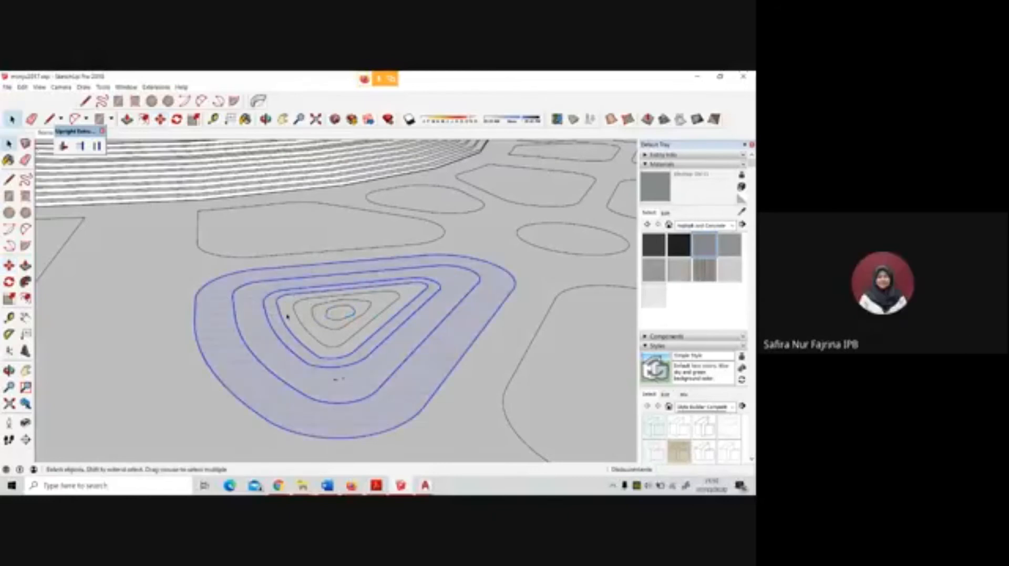
{"action": "double_click", "coordinate": [287, 316], "text": "ctrl"}
{"action": "double_click", "coordinate": [312, 321], "text": "ctrl"}
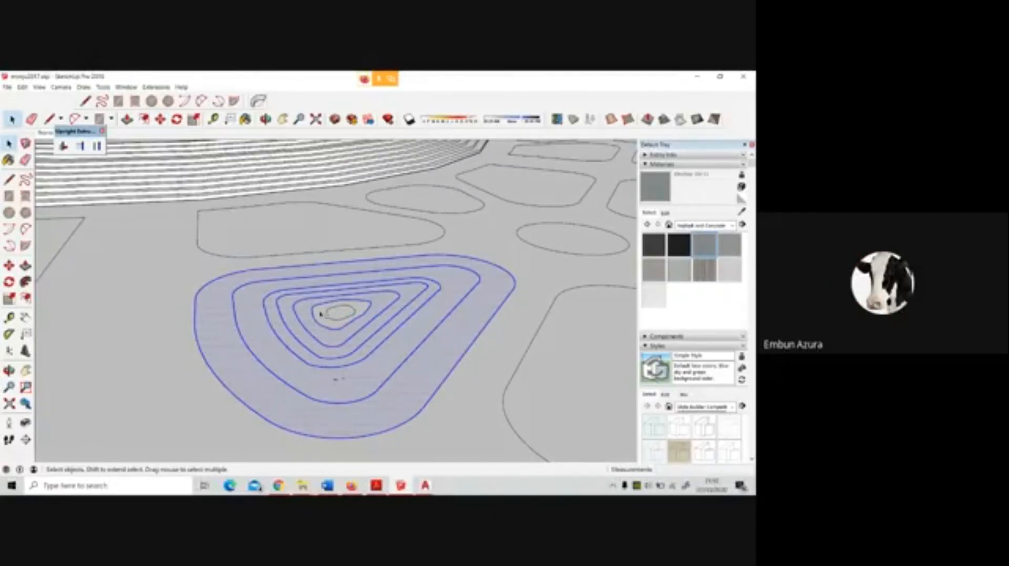
{"action": "double_click", "coordinate": [342, 316], "text": "ctrl"}
{"action": "right_click", "coordinate": [343, 316]}
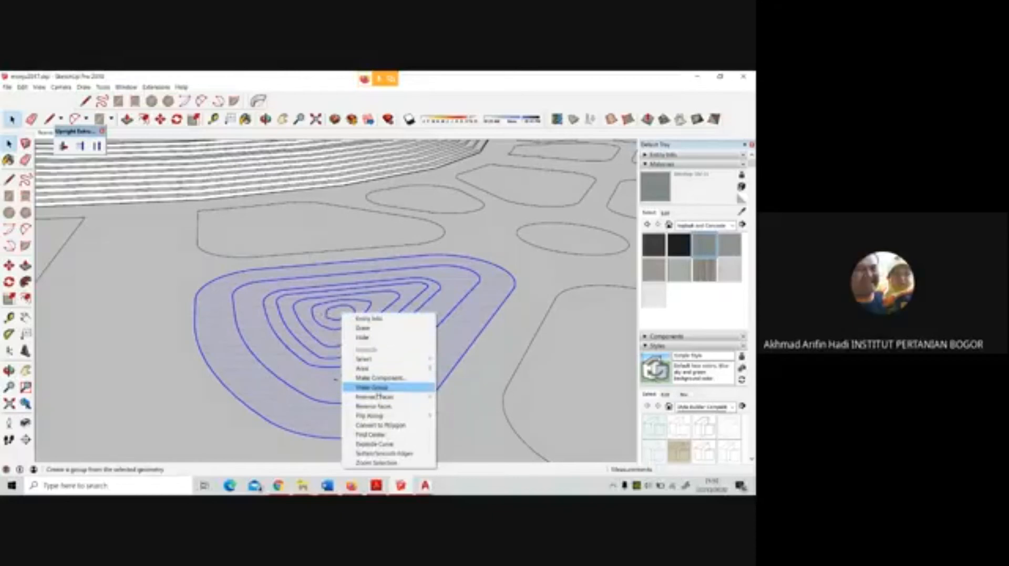
{"action": "left_click", "coordinate": [376, 389]}
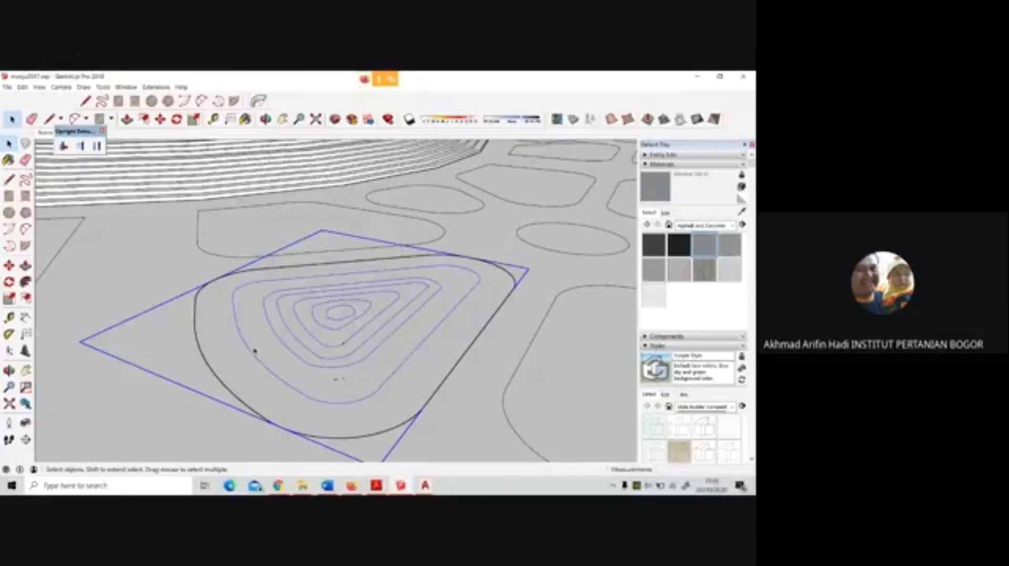
{"action": "key", "text": "ctrl+z"}
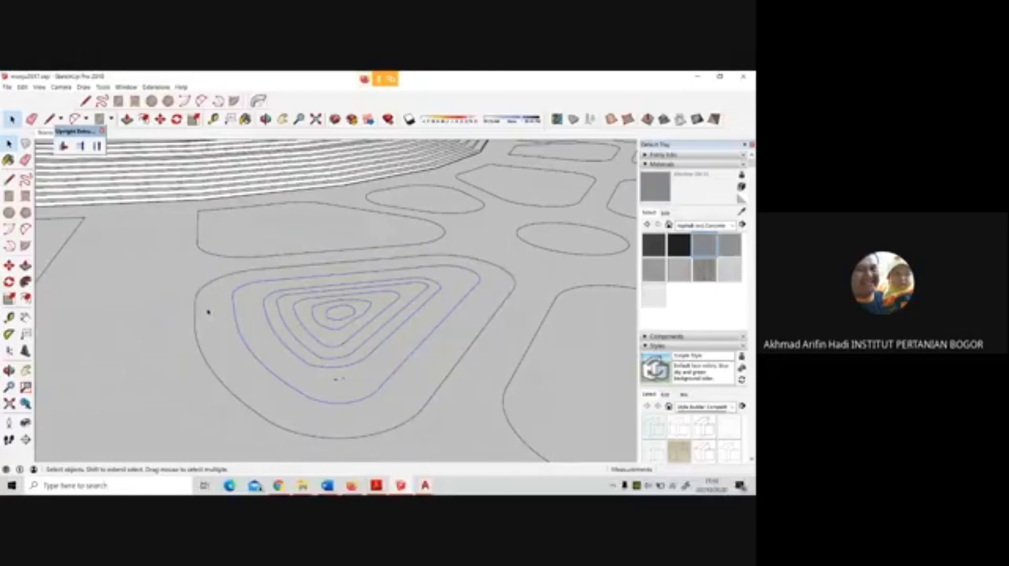
Select all the contour rings of the bed, including its complete outer outline, and make them one group
{"action": "left_click", "coordinate": [234, 313]}
{"action": "left_click_drag", "start_coordinate": [178, 277], "coordinate": [436, 421]}
{"action": "scroll", "coordinate": [411, 396], "scroll_direction": "down", "scroll_amount": 1}
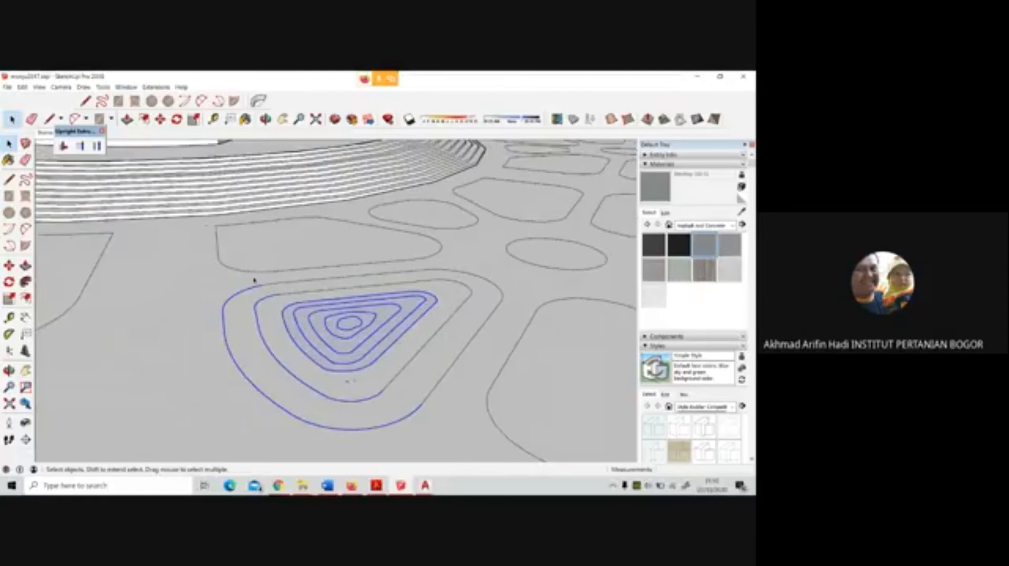
{"action": "left_click_drag", "start_coordinate": [252, 280], "coordinate": [476, 428]}
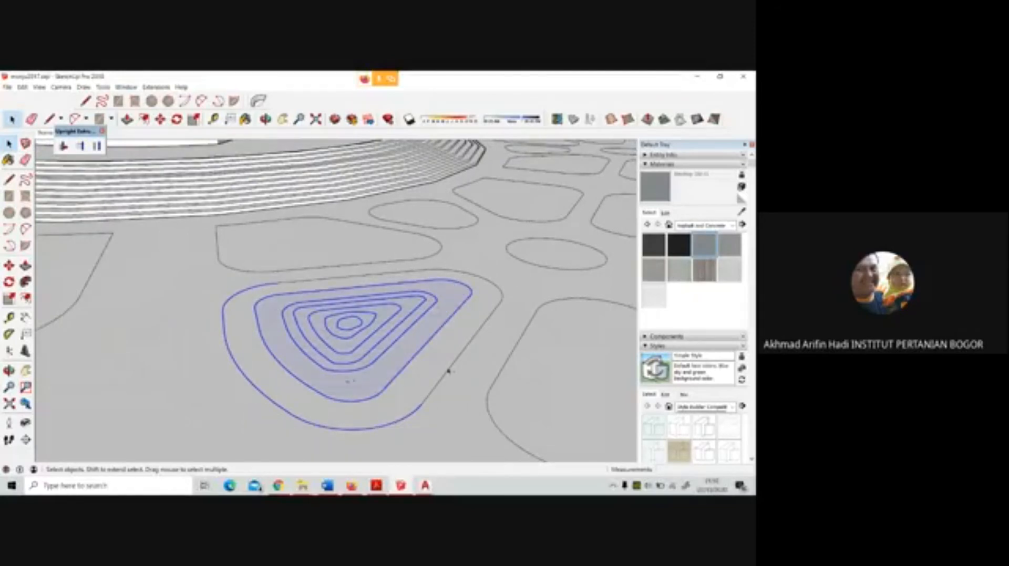
{"action": "left_click", "coordinate": [473, 337], "text": "shift"}
{"action": "left_click", "coordinate": [498, 304], "text": "shift"}
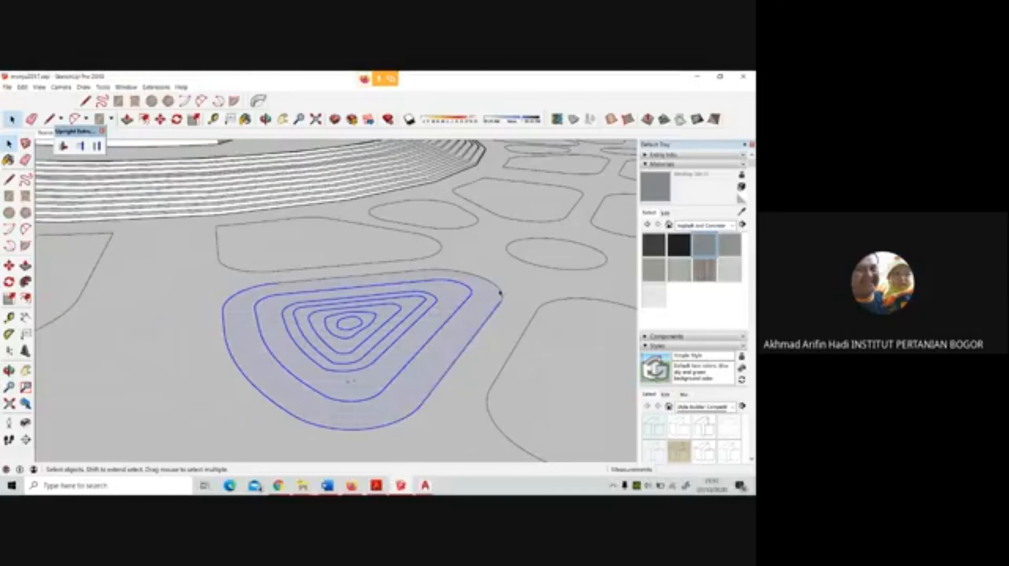
{"action": "left_click", "coordinate": [488, 299], "text": "shift"}
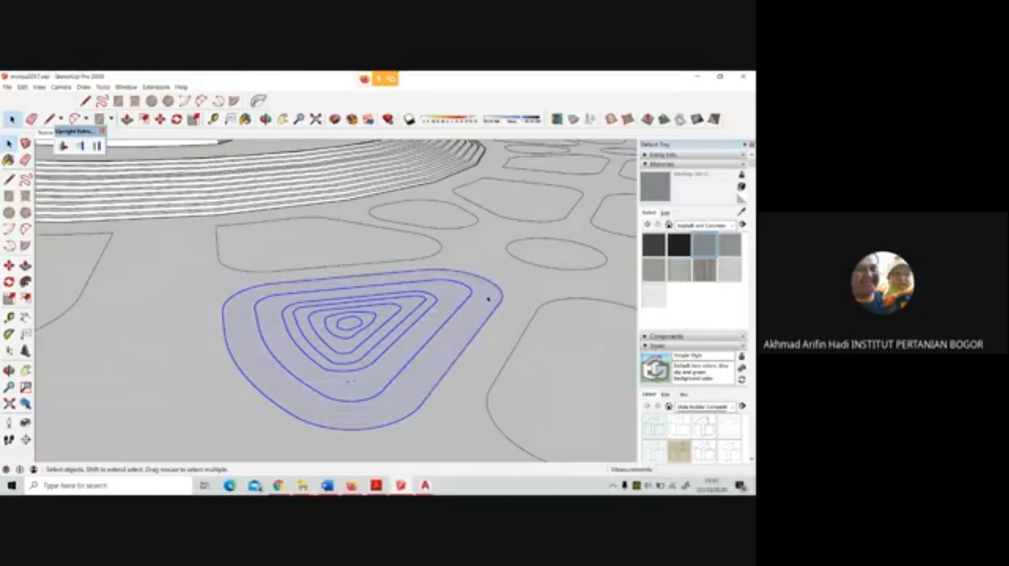
{"action": "right_click", "coordinate": [390, 336]}
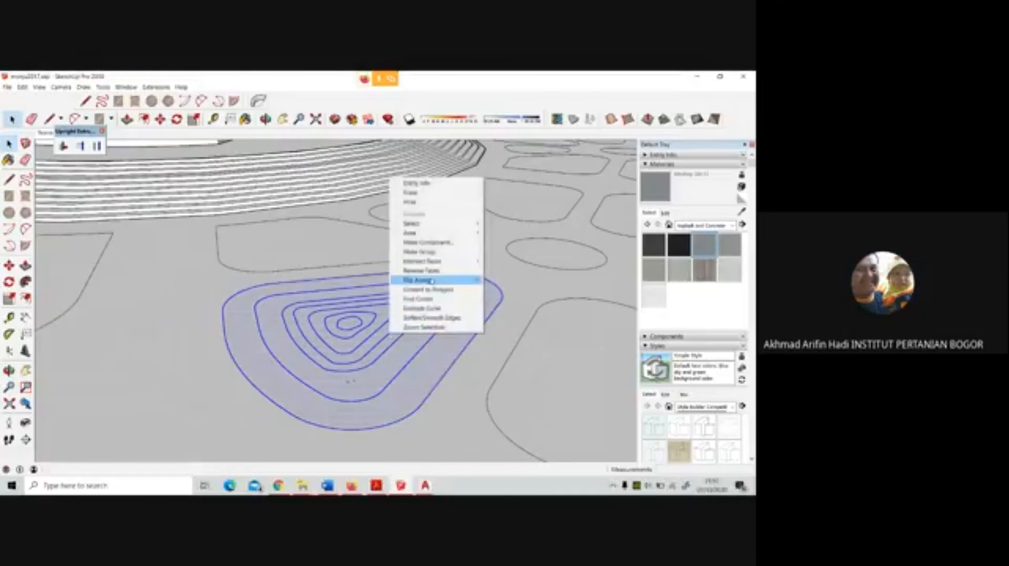
{"action": "left_click", "coordinate": [416, 252]}
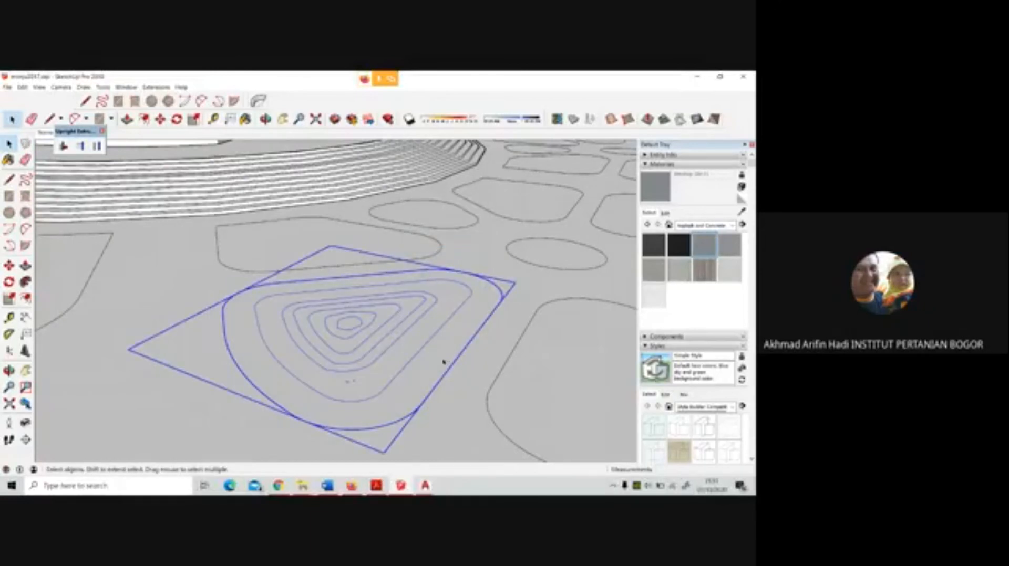
Place a copy of the grouped contour rings on the empty ground outside the plaza model
{"action": "scroll", "coordinate": [389, 368], "scroll_direction": "down", "scroll_amount": 10}
{"action": "scroll", "coordinate": [346, 300], "scroll_direction": "down", "scroll_amount": 10}
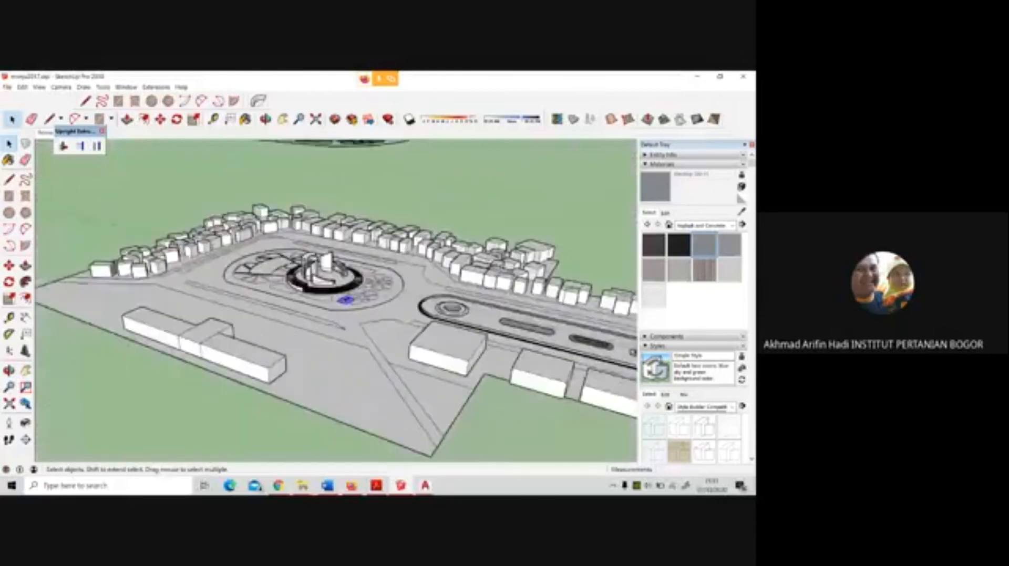
{"action": "key", "text": "m"}
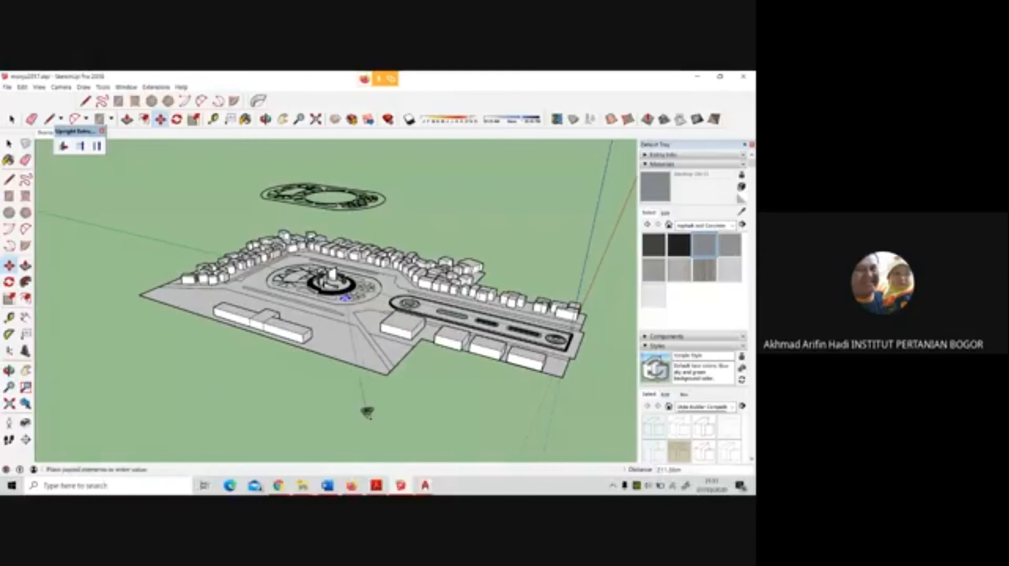
{"action": "scroll", "coordinate": [366, 410], "scroll_direction": "up", "scroll_amount": 1}
{"action": "scroll", "coordinate": [367, 413], "scroll_direction": "up", "scroll_amount": 6}
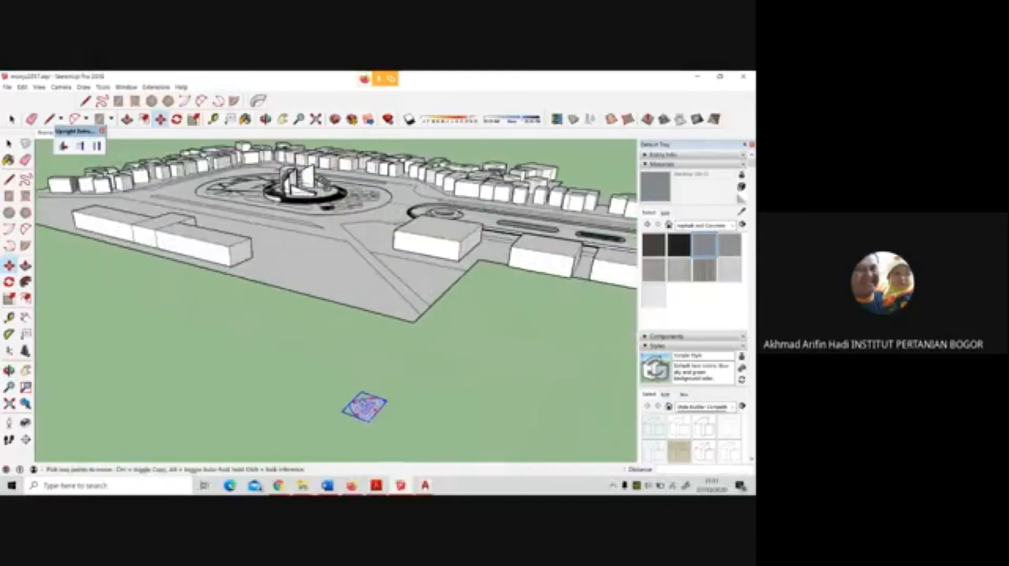
{"action": "scroll", "coordinate": [367, 411], "scroll_direction": "down", "scroll_amount": 5}
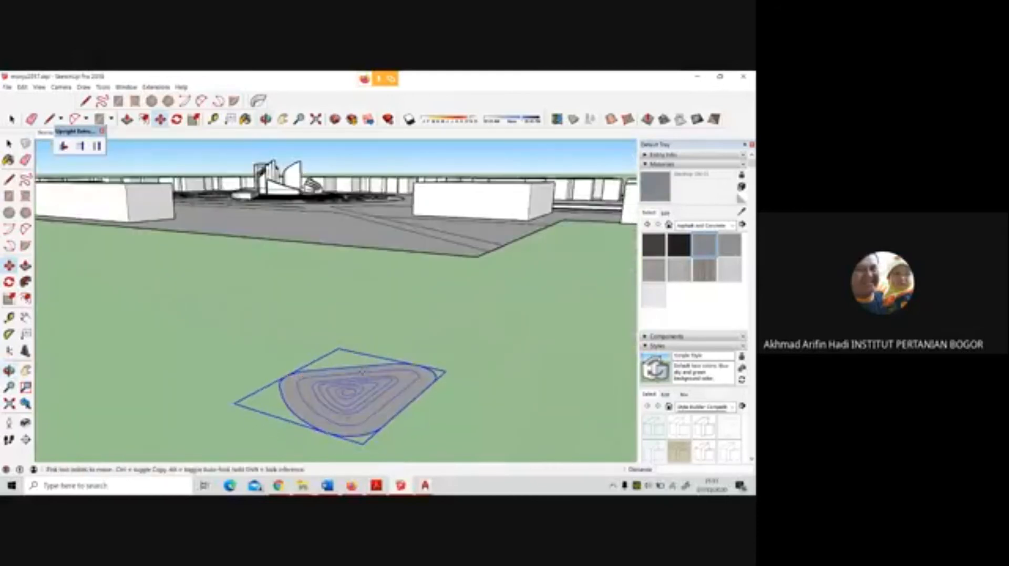
Explode the copied contour group on the empty ground into separate edges and faces
{"action": "key", "text": "space"}
{"action": "key", "text": "space"}
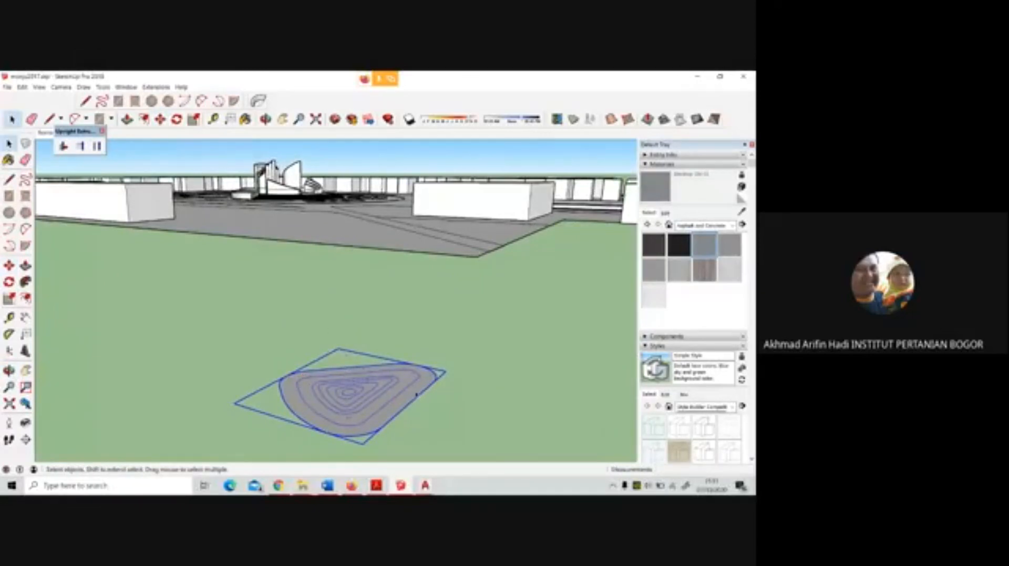
{"action": "left_click", "coordinate": [514, 380]}
{"action": "right_click", "coordinate": [408, 388]}
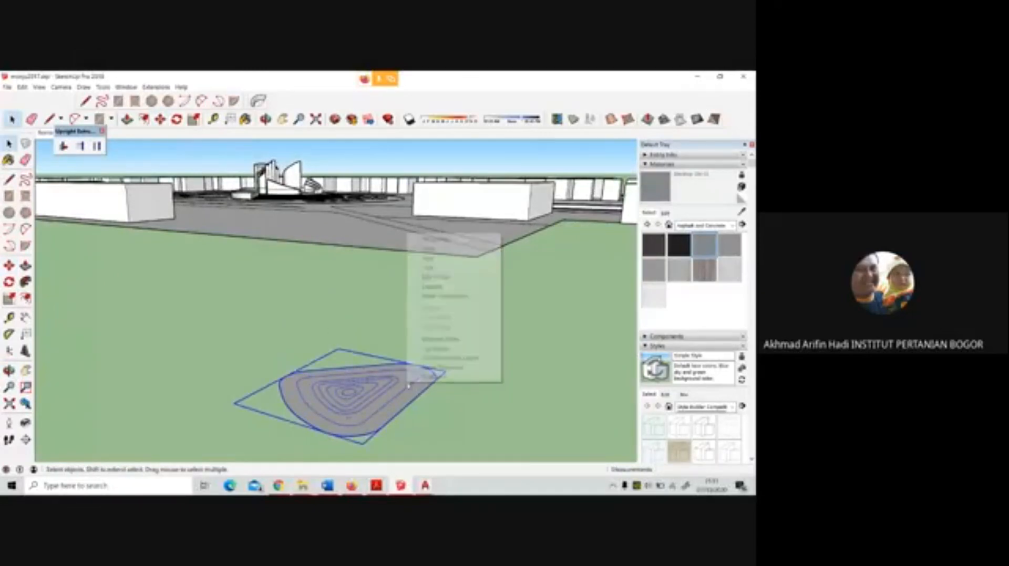
{"action": "left_click", "coordinate": [431, 286]}
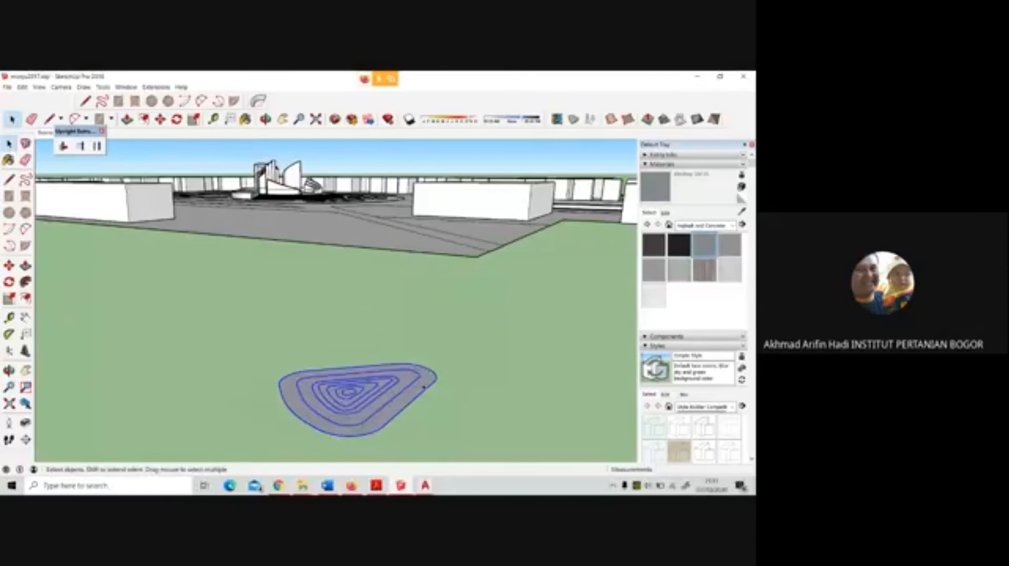
Delete the faces between and inside the copied contour rings, keeping only their outlines
{"action": "left_click", "coordinate": [423, 387]}
{"action": "key", "text": "Delete"}
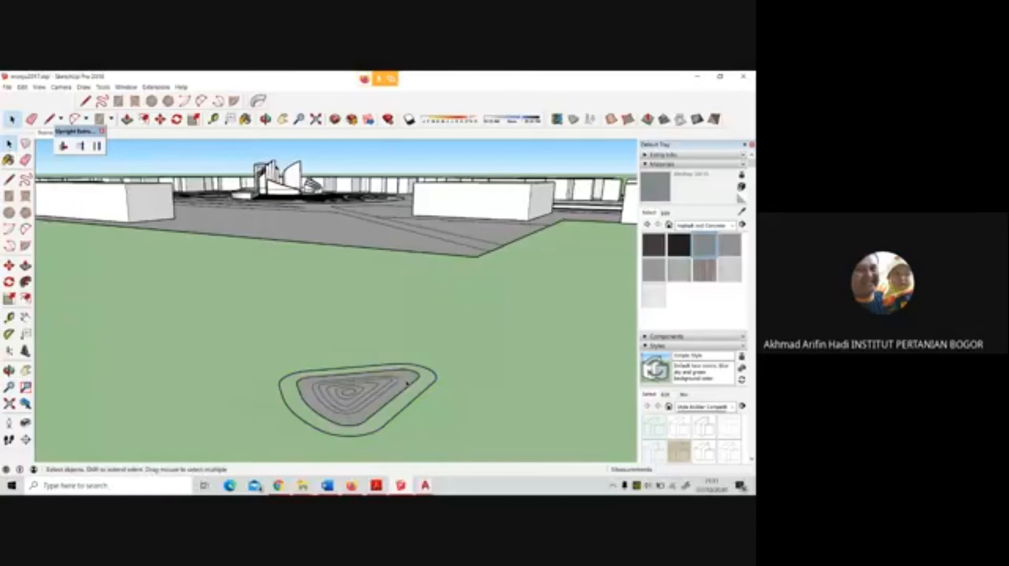
{"action": "scroll", "coordinate": [393, 386], "scroll_direction": "up", "scroll_amount": 3}
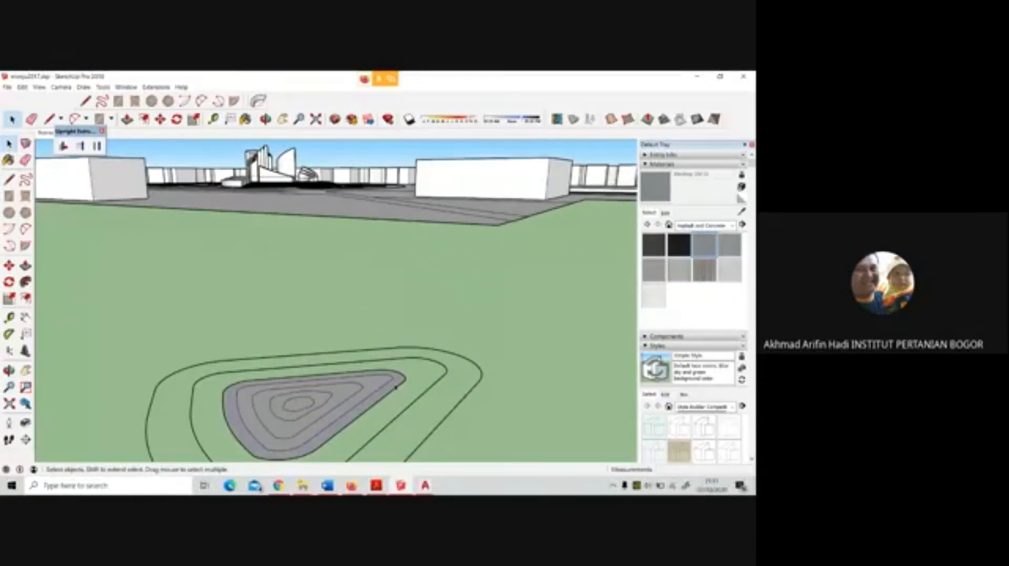
{"action": "left_click", "coordinate": [353, 395]}
{"action": "key", "text": "Delete"}
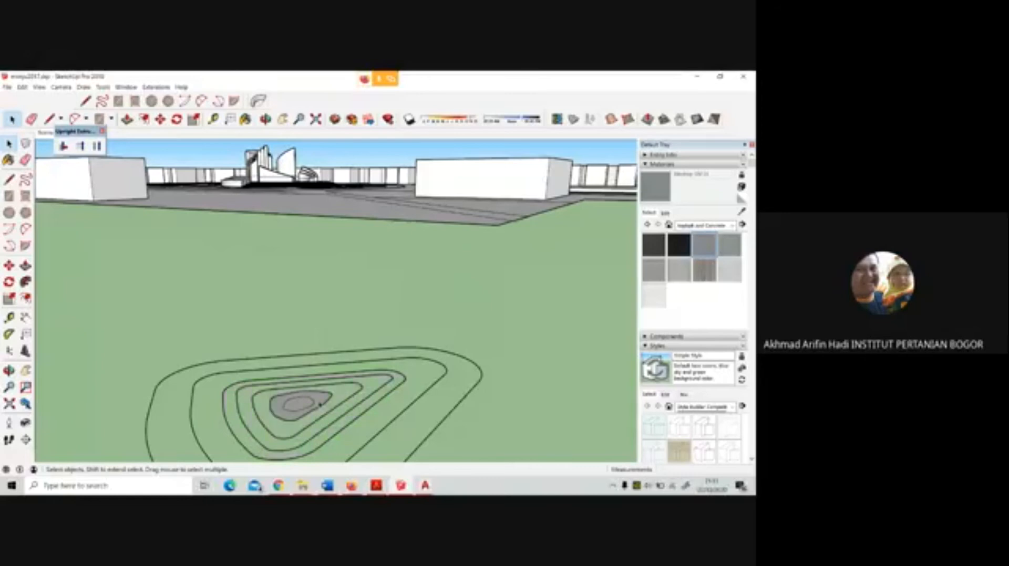
{"action": "left_click", "coordinate": [316, 404]}
{"action": "key", "text": "Delete"}
{"action": "left_click", "coordinate": [309, 404]}
{"action": "key", "text": "Delete"}
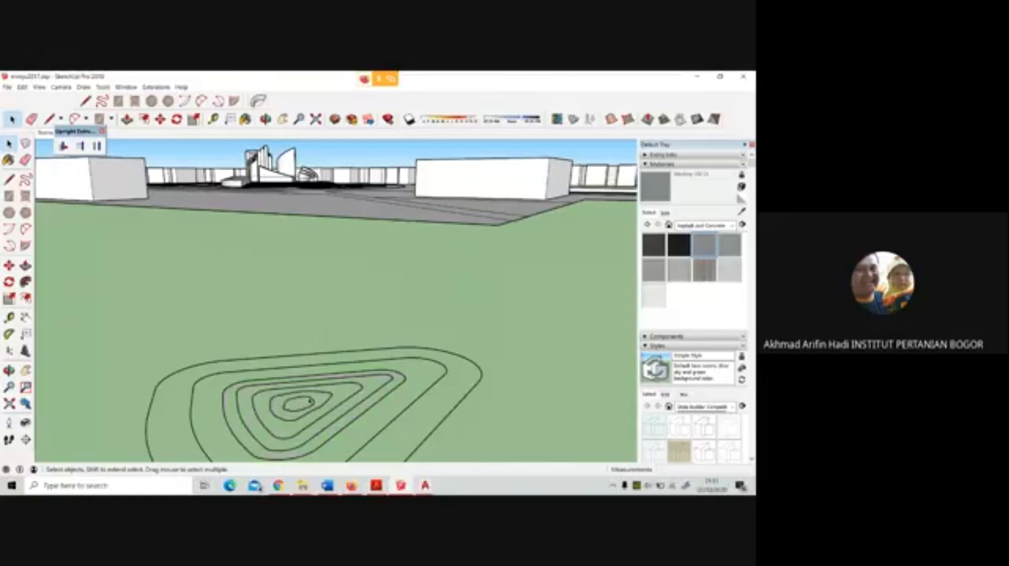
Raise the innermost contour ring of the copied bed vertically by 0.9 m
{"action": "left_click", "coordinate": [311, 402]}
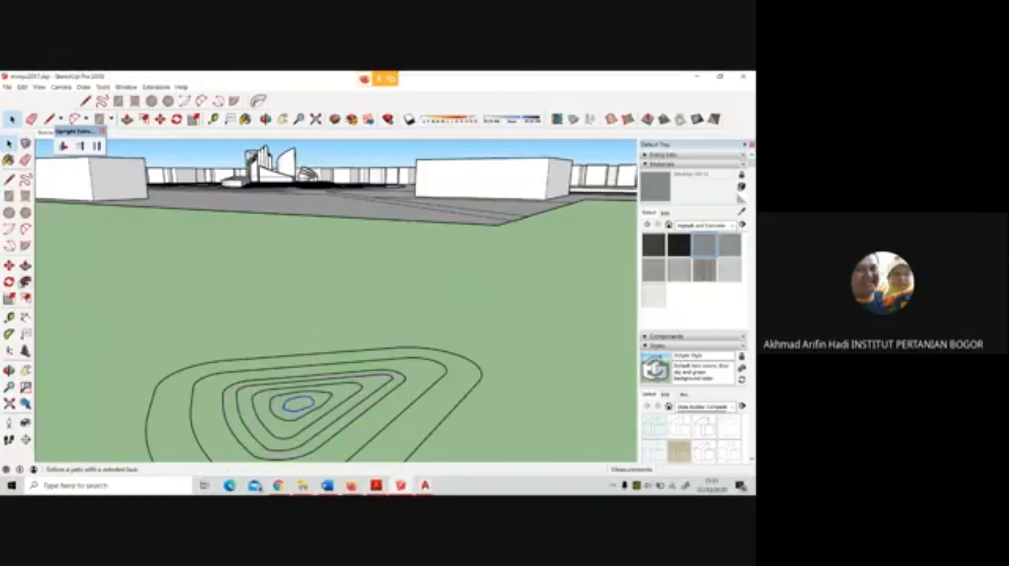
{"action": "left_click", "coordinate": [9, 265]}
{"action": "left_click", "coordinate": [310, 403]}
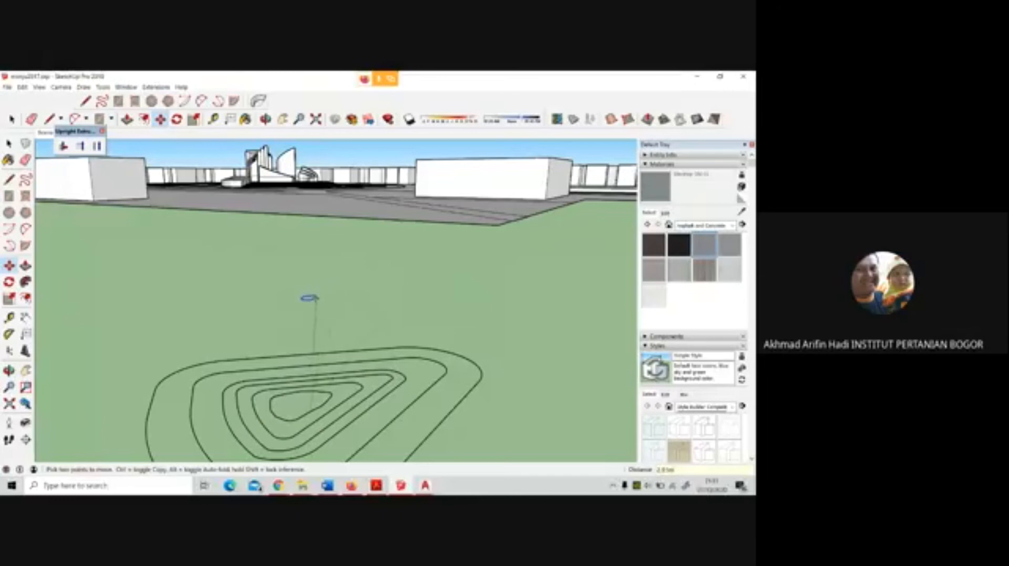
{"action": "type", "text": "4.4"}
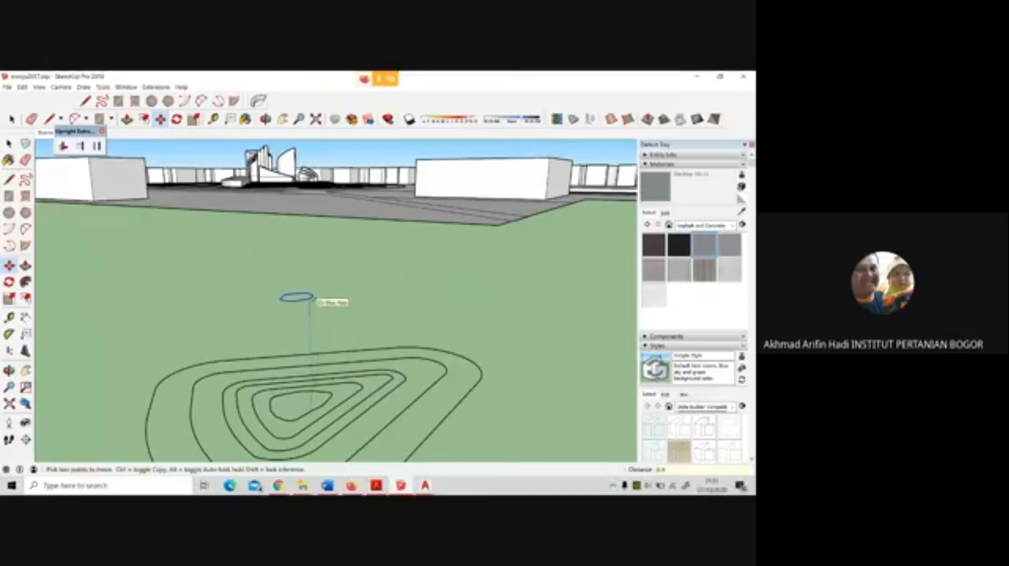
{"action": "key", "text": "Escape"}
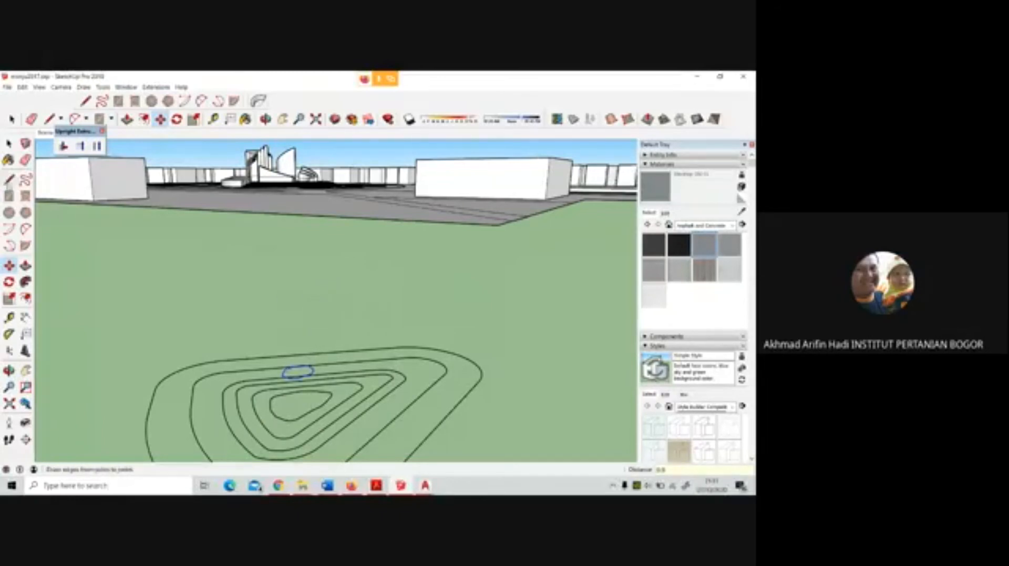
{"action": "key", "text": "space"}
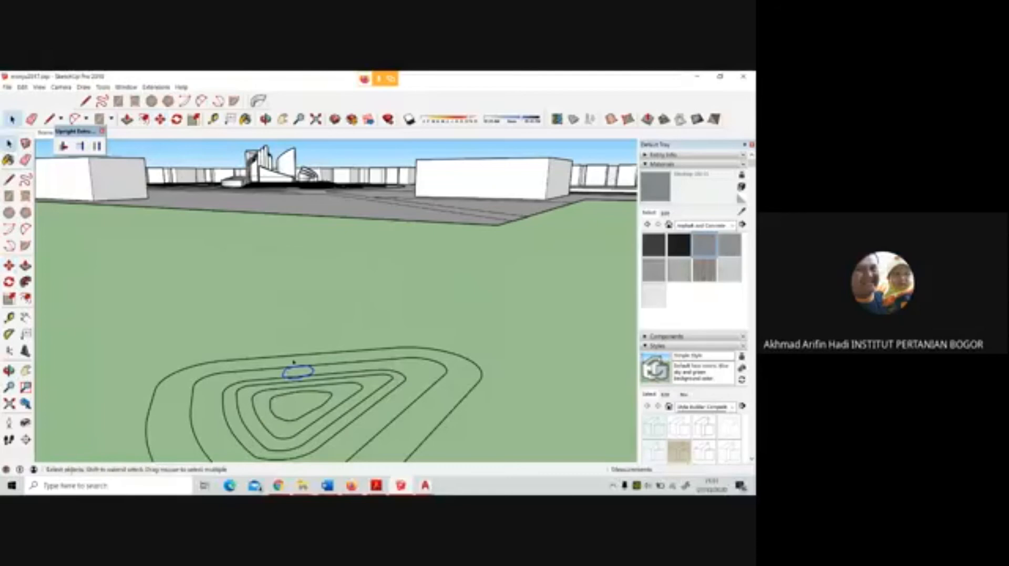
Raise the second contour ring from the centre vertically by 0.8 m
{"action": "left_click", "coordinate": [322, 406]}
{"action": "left_click", "coordinate": [324, 408]}
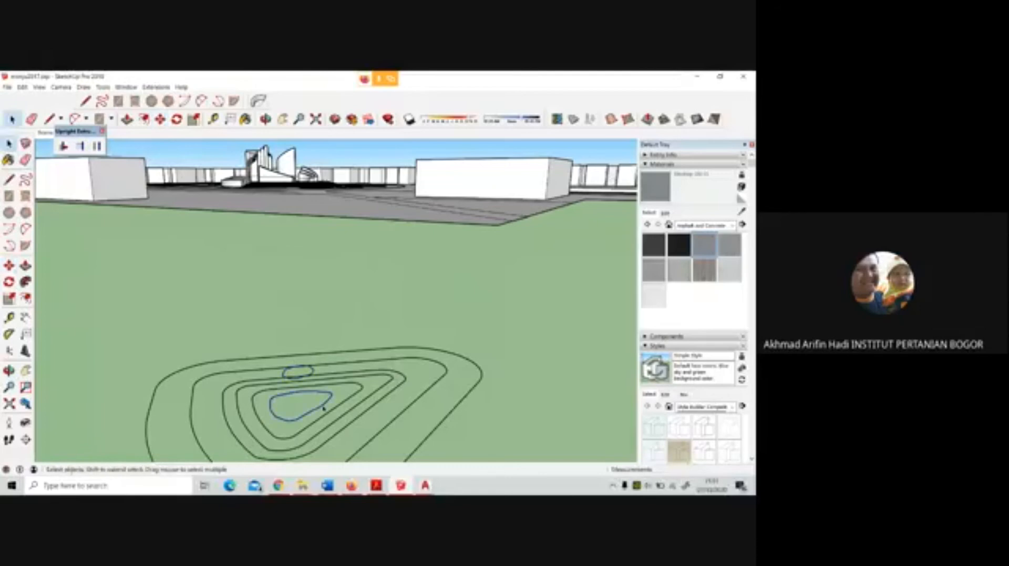
{"action": "key", "text": "m"}
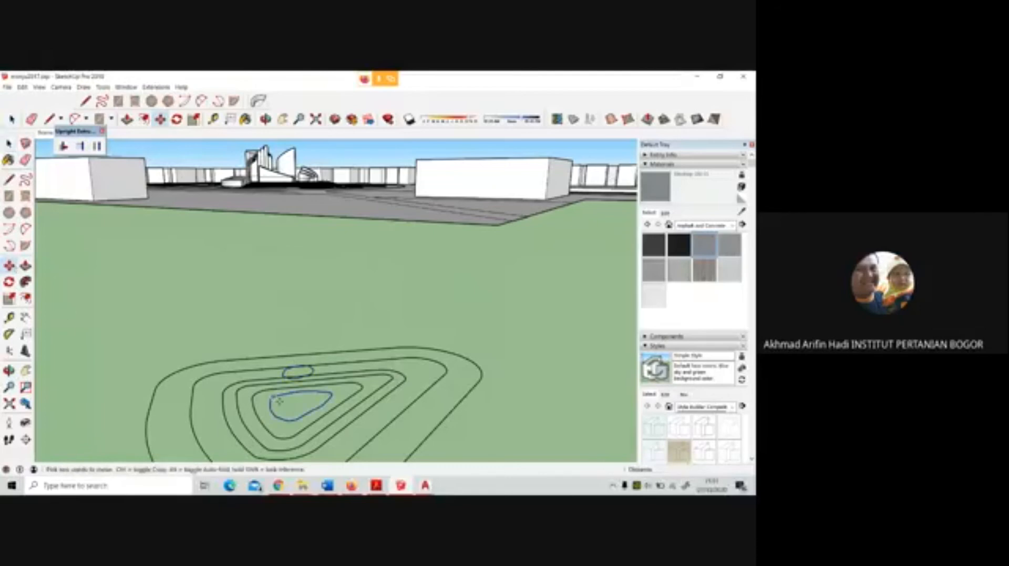
{"action": "left_click", "coordinate": [329, 408]}
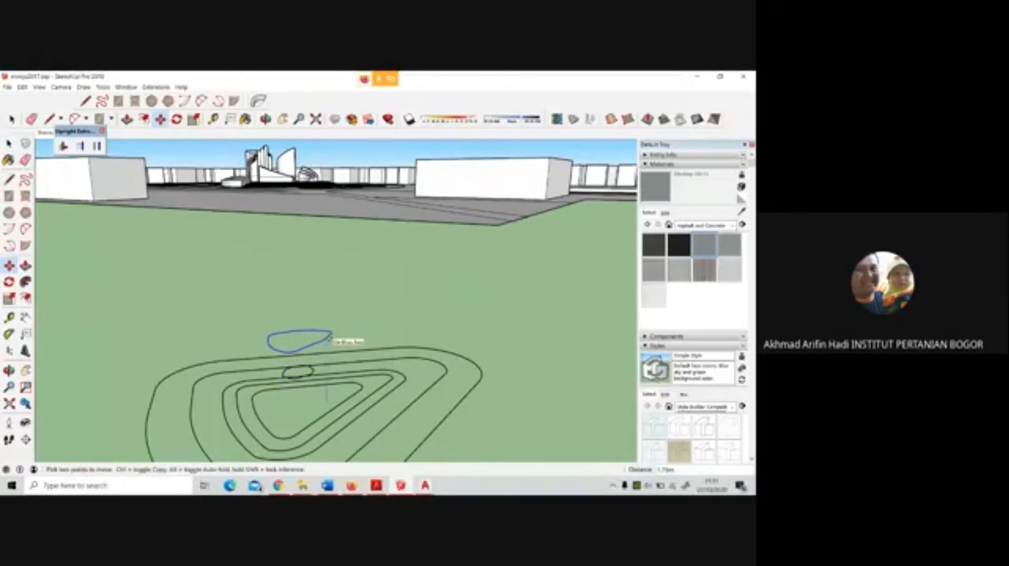
{"action": "type", "text": "6"}
{"action": "key", "text": "Escape"}
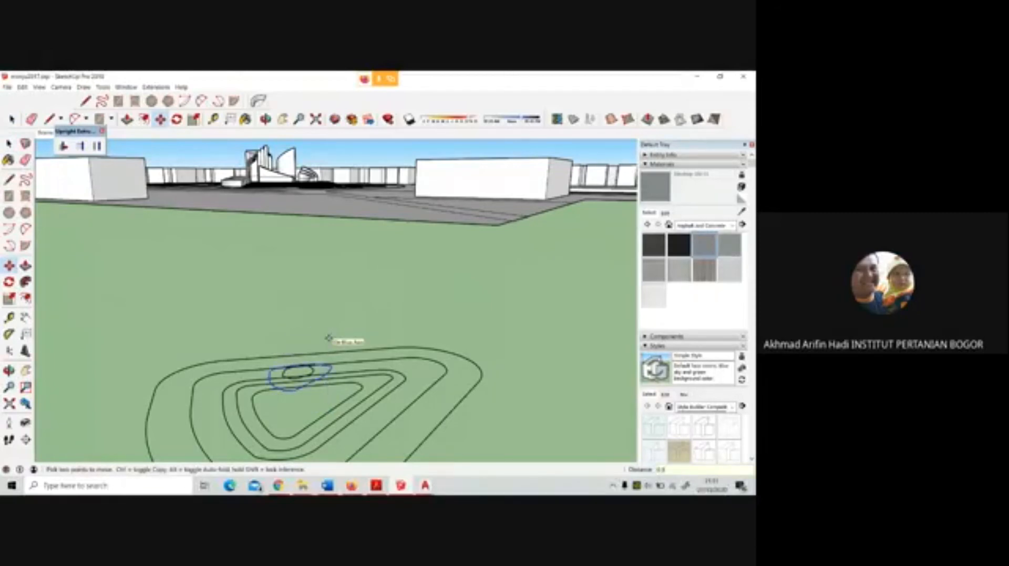
{"action": "key", "text": "space"}
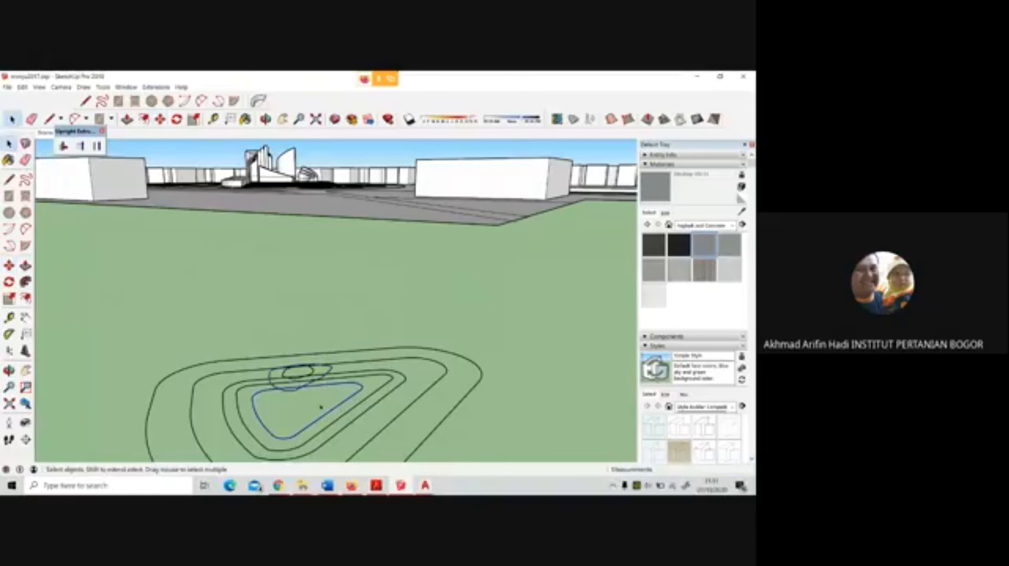
Raise the third contour ring from the centre vertically by 0.7 m
{"action": "key", "text": "m"}
{"action": "left_click", "coordinate": [320, 406]}
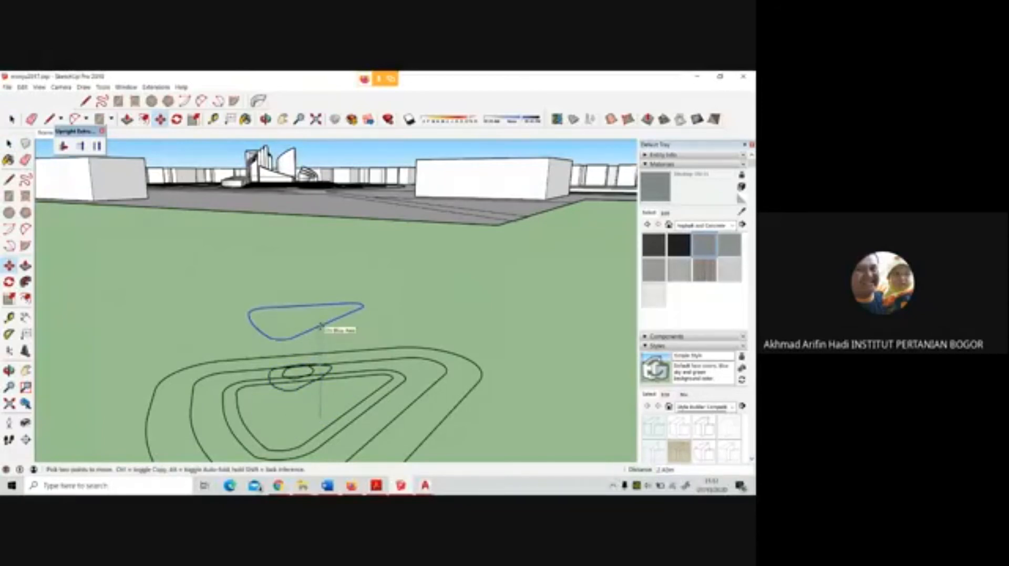
{"action": "key", "text": "Escape"}
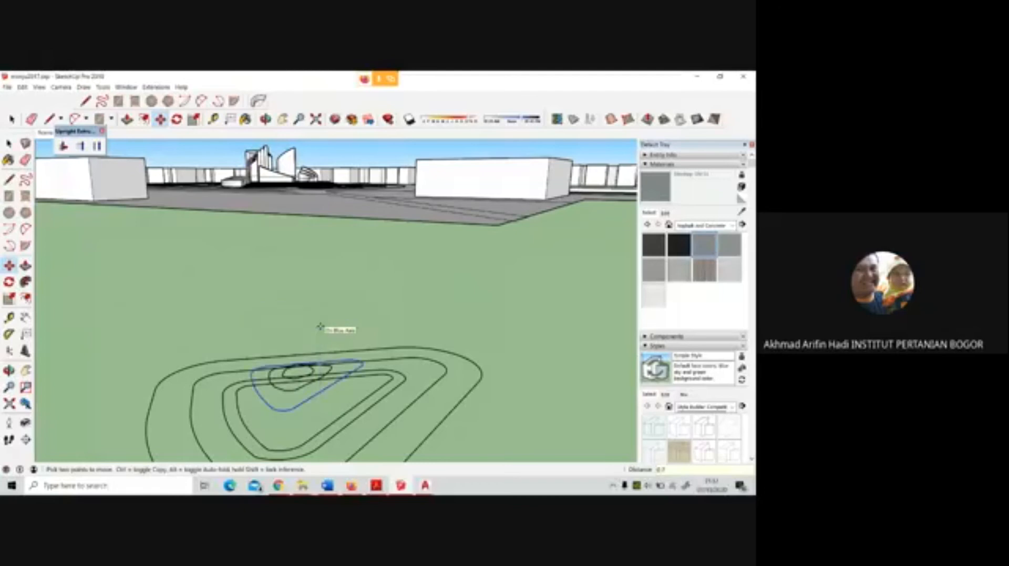
{"action": "key", "text": "space"}
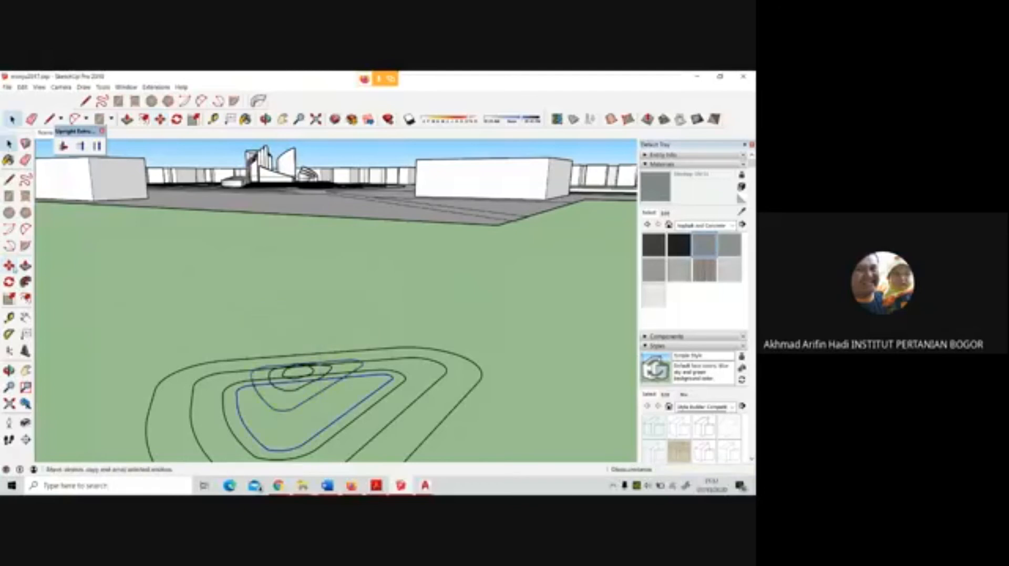
Raise the fourth contour ring from the centre vertically by 0.6 m
{"action": "key", "text": "m"}
{"action": "left_click", "coordinate": [339, 417]}
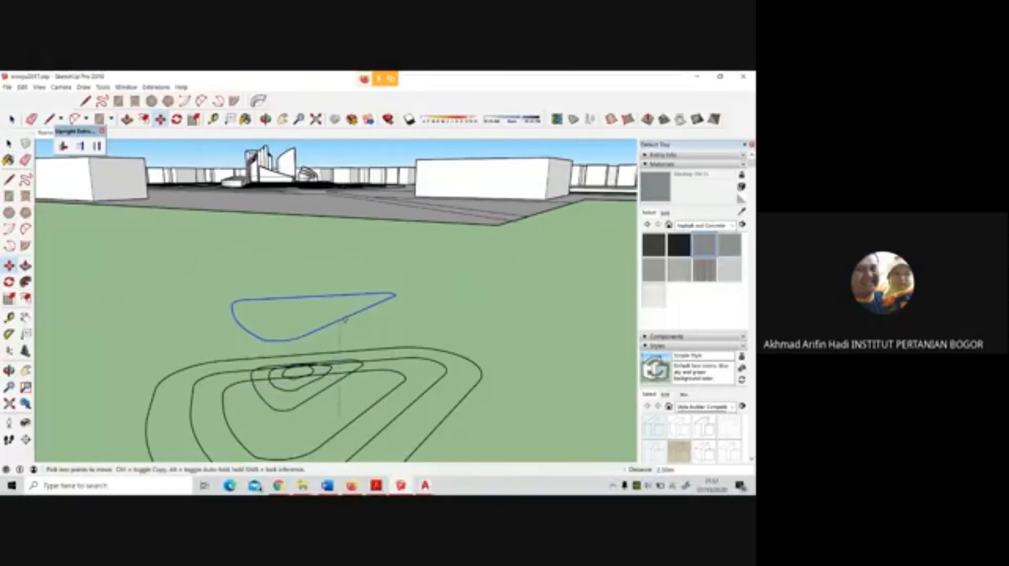
{"action": "type", "text": "0.6"}
{"action": "key", "text": "Return"}
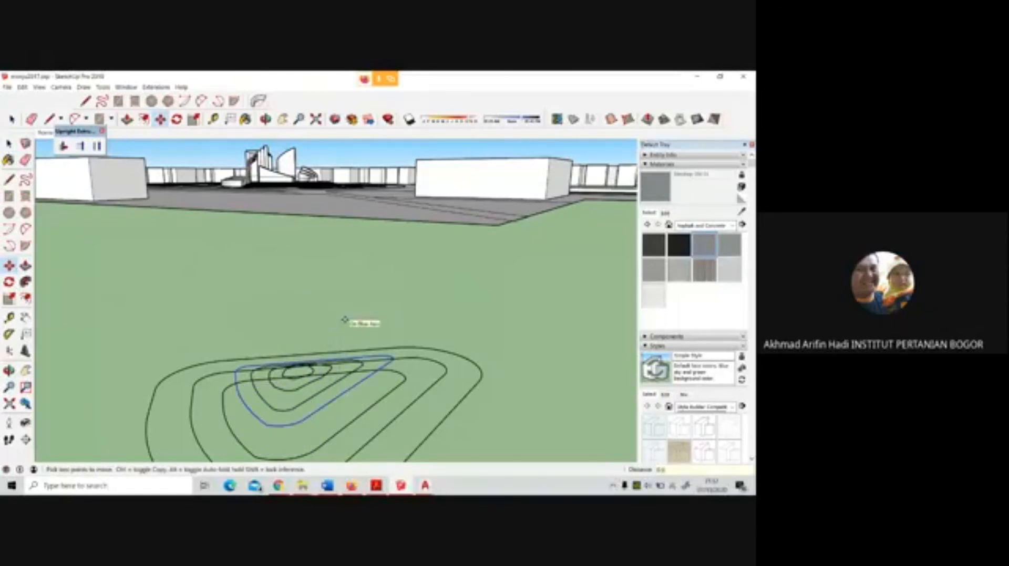
{"action": "key", "text": "space"}
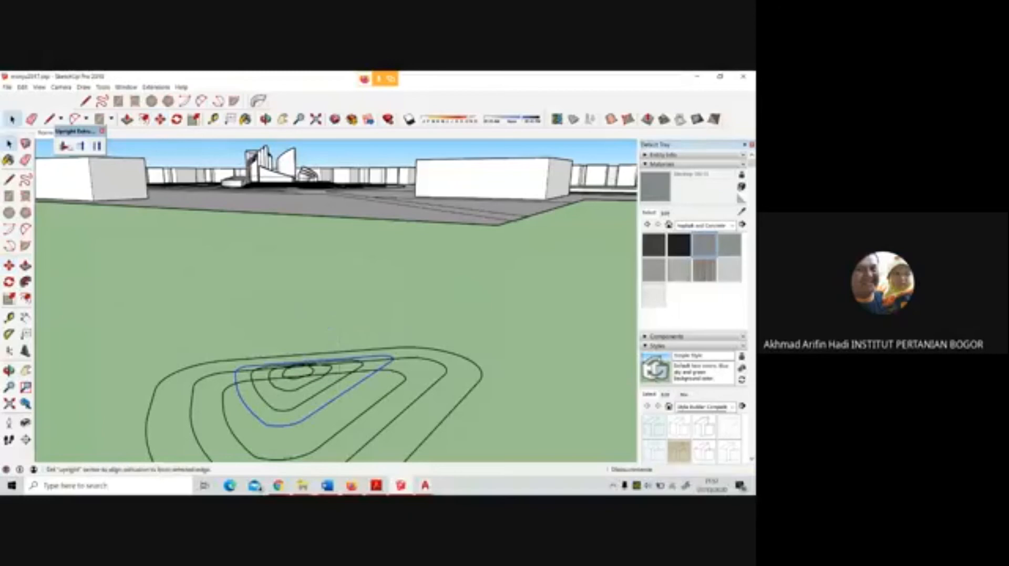
Raise the fifth contour ring from the centre vertically by 0.5 m
{"action": "scroll", "coordinate": [215, 243], "scroll_direction": "down", "scroll_amount": 5}
{"action": "scroll", "coordinate": [215, 244], "scroll_direction": "up", "scroll_amount": 3}
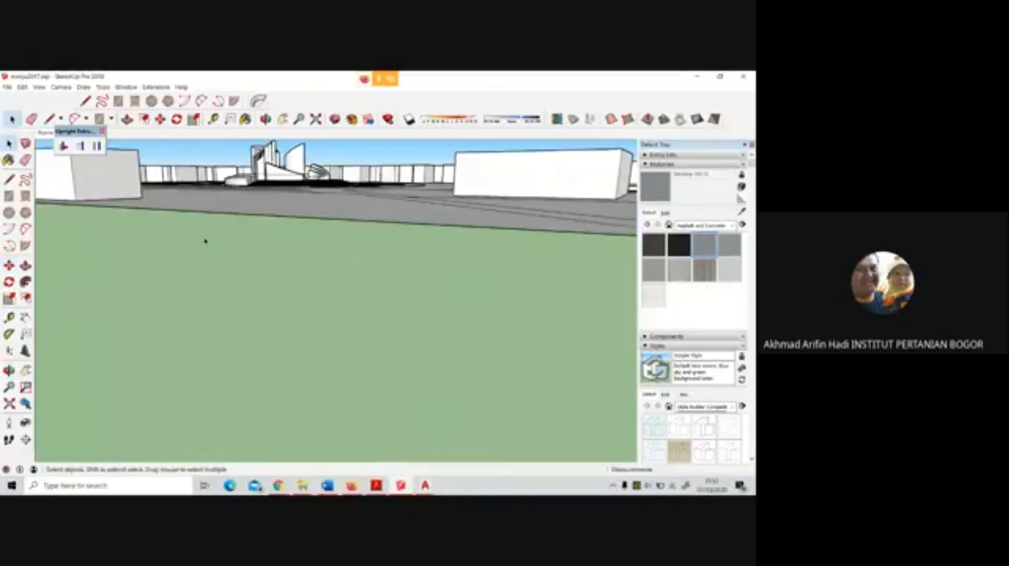
{"action": "scroll", "coordinate": [288, 279], "scroll_direction": "down", "scroll_amount": 2}
{"action": "scroll", "coordinate": [329, 202], "scroll_direction": "down", "scroll_amount": 3}
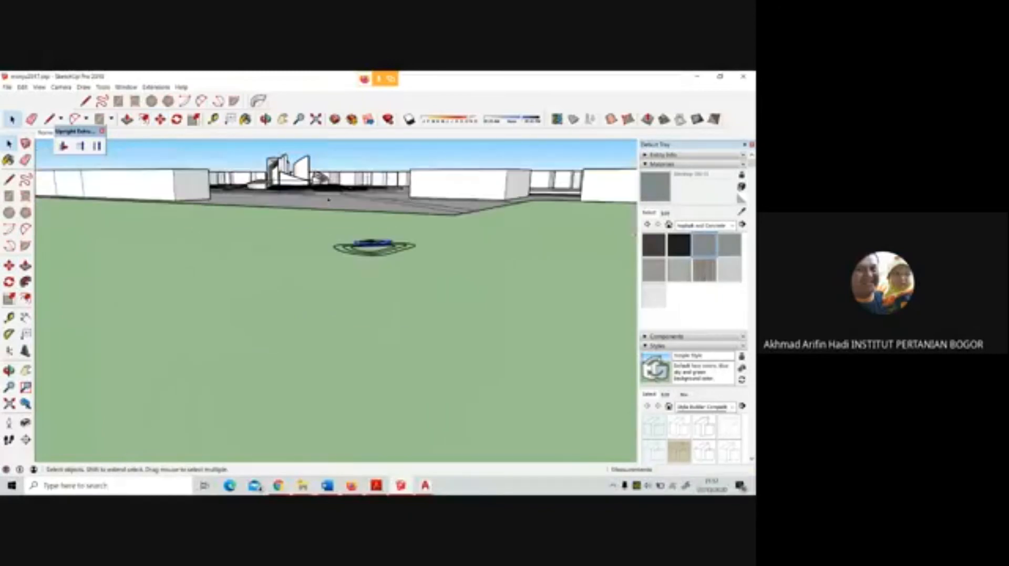
{"action": "middle_click_drag", "start_coordinate": [385, 273], "coordinate": [376, 308]}
{"action": "scroll", "coordinate": [337, 399], "scroll_direction": "down", "scroll_amount": 3}
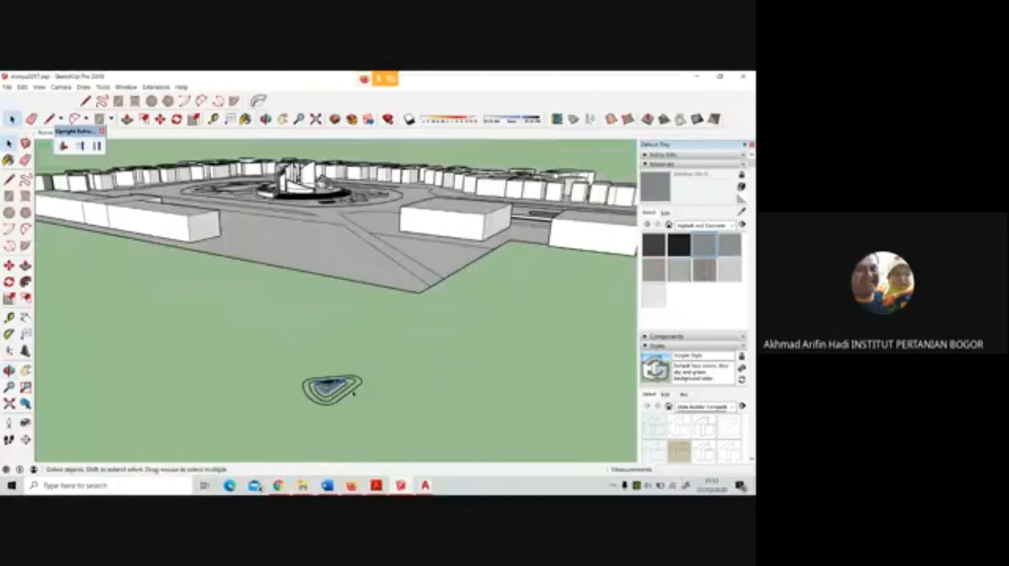
{"action": "scroll", "coordinate": [338, 402], "scroll_direction": "up", "scroll_amount": 2}
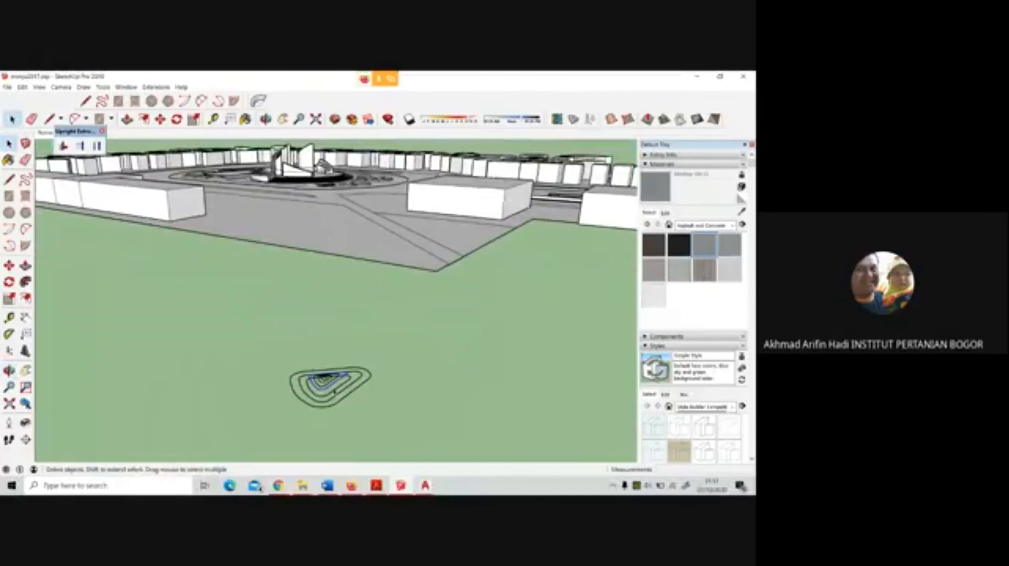
{"action": "scroll", "coordinate": [334, 391], "scroll_direction": "up", "scroll_amount": 3}
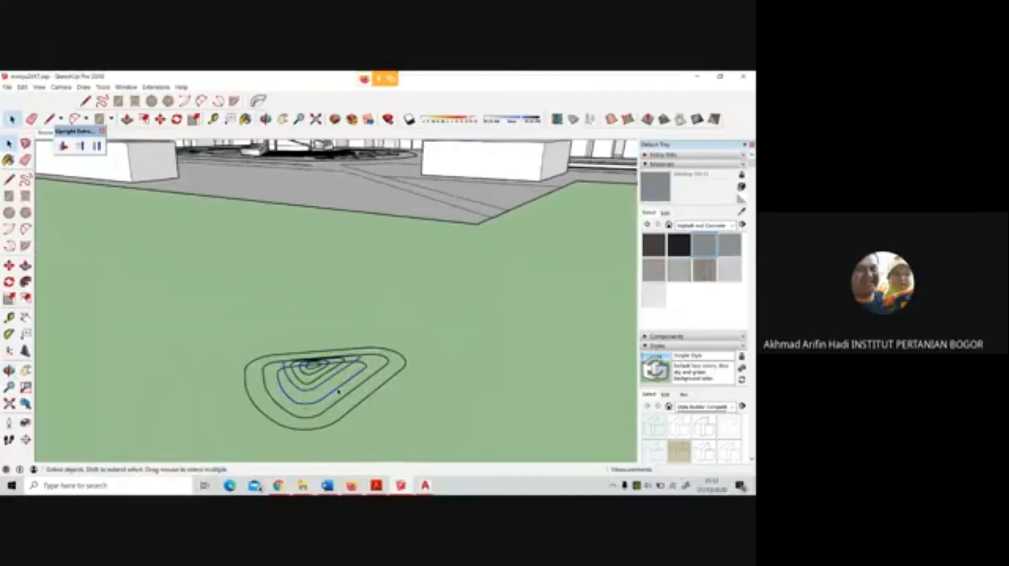
{"action": "left_click", "coordinate": [9, 265]}
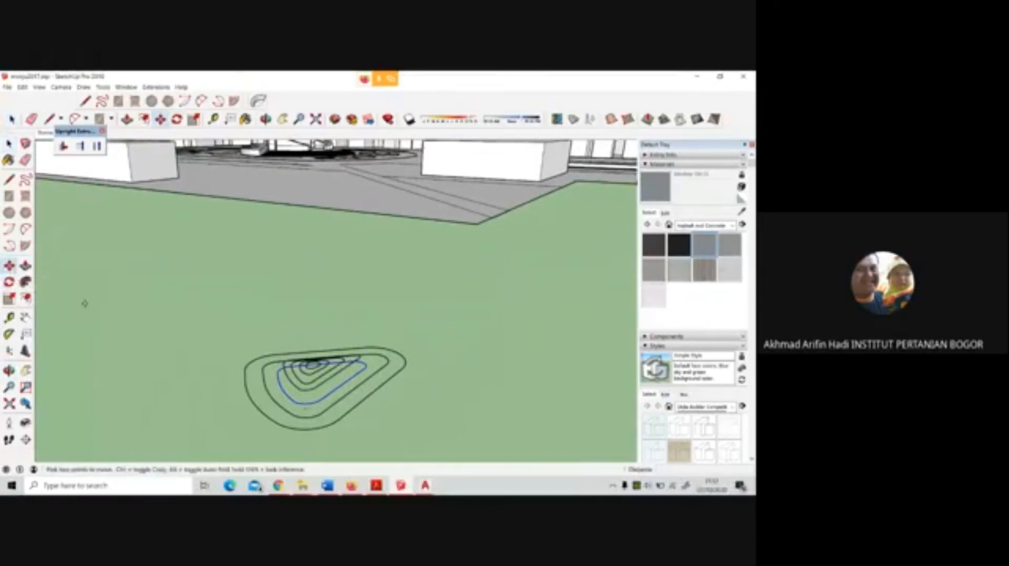
{"action": "left_click", "coordinate": [328, 393]}
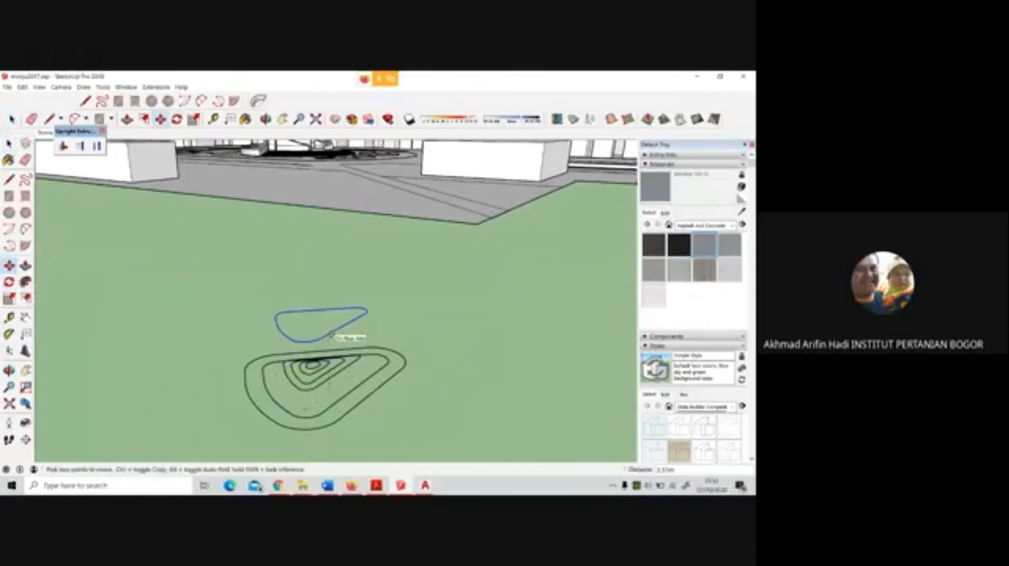
{"action": "key", "text": "Return"}
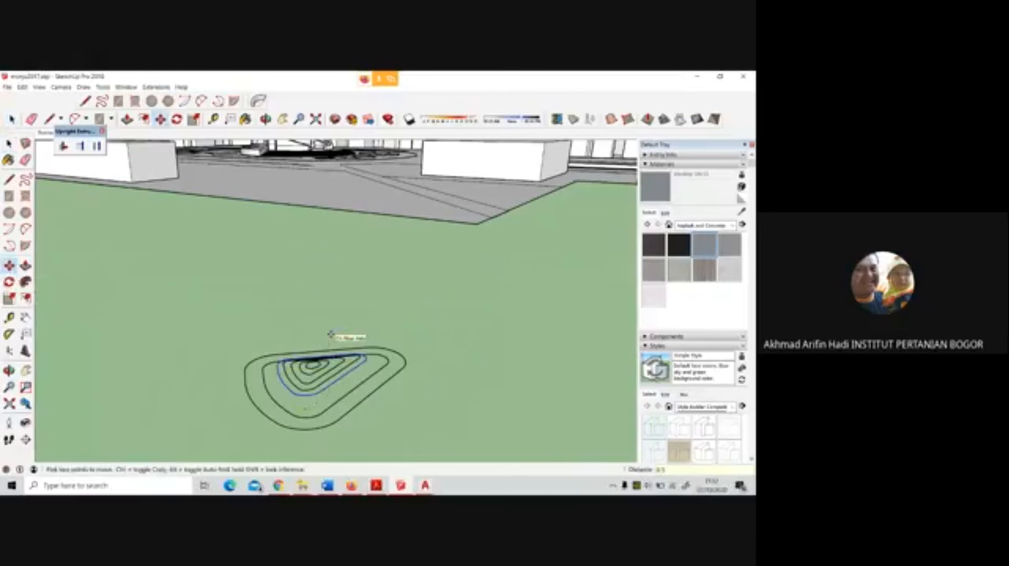
{"action": "key", "text": "space"}
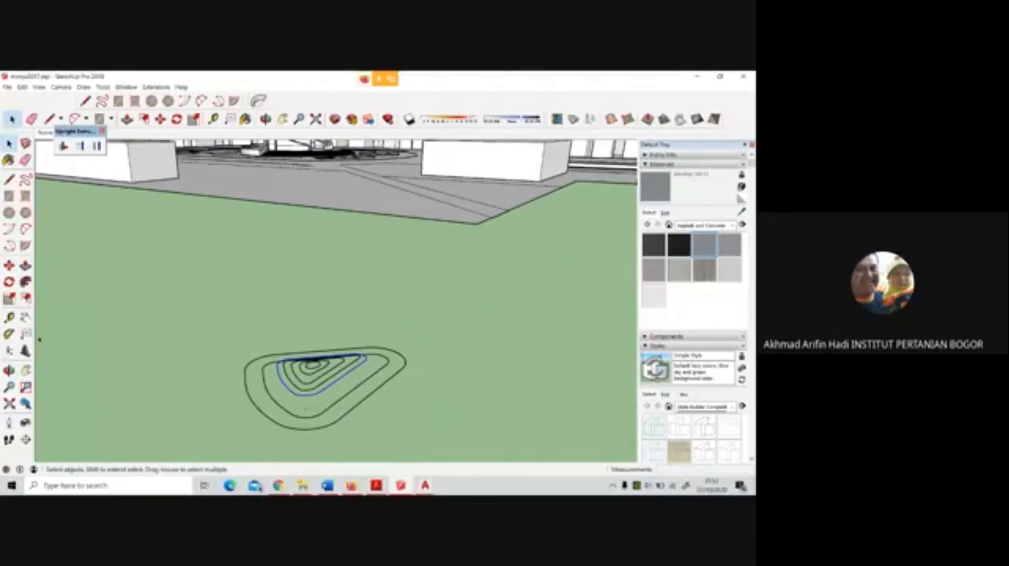
Lower the raised fifth contour ring by 0.1 m along the blue axis
{"action": "key", "text": "m"}
{"action": "left_click", "coordinate": [337, 381]}
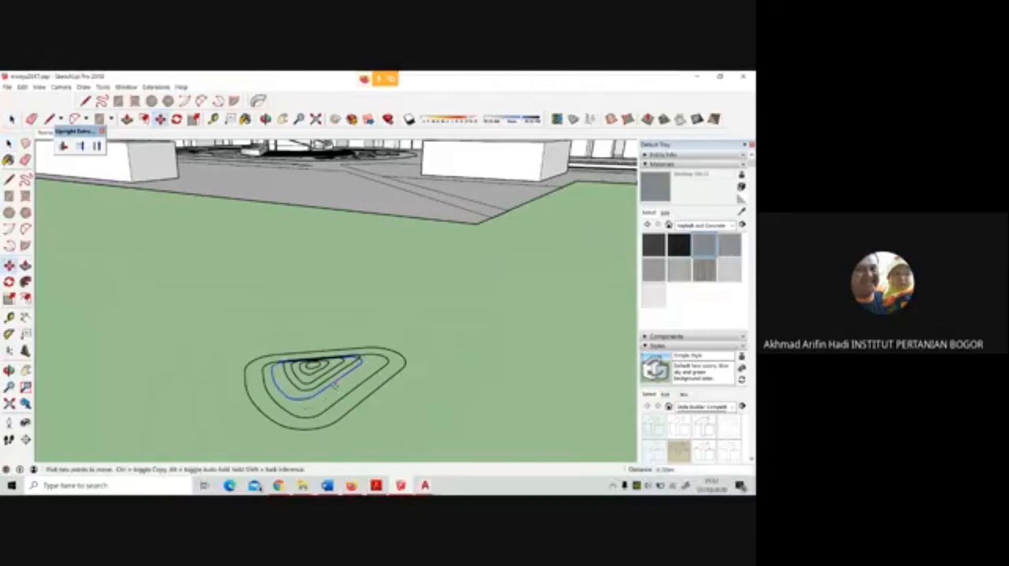
{"action": "type", "text": "0.1"}
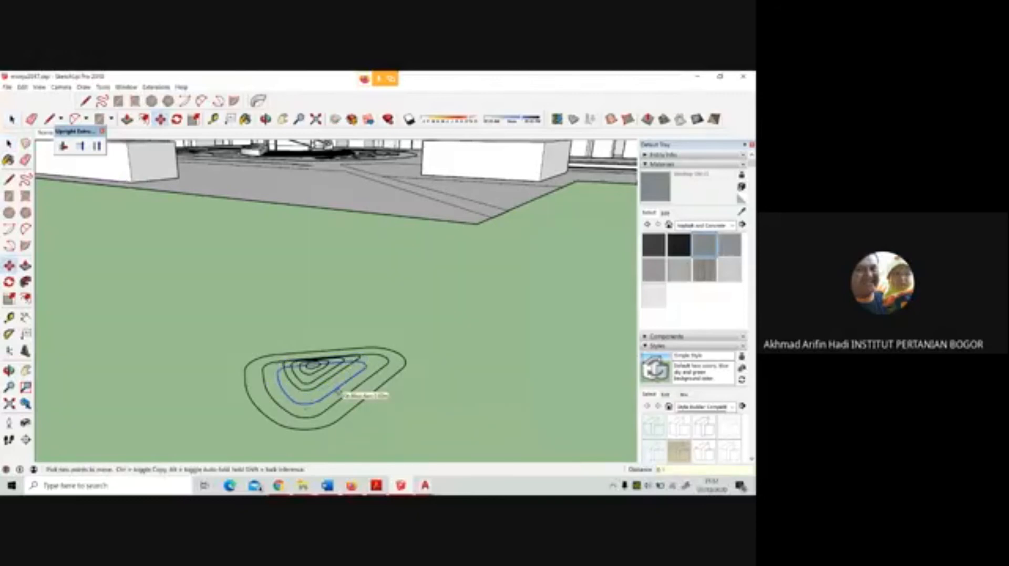
{"action": "key", "text": "Return"}
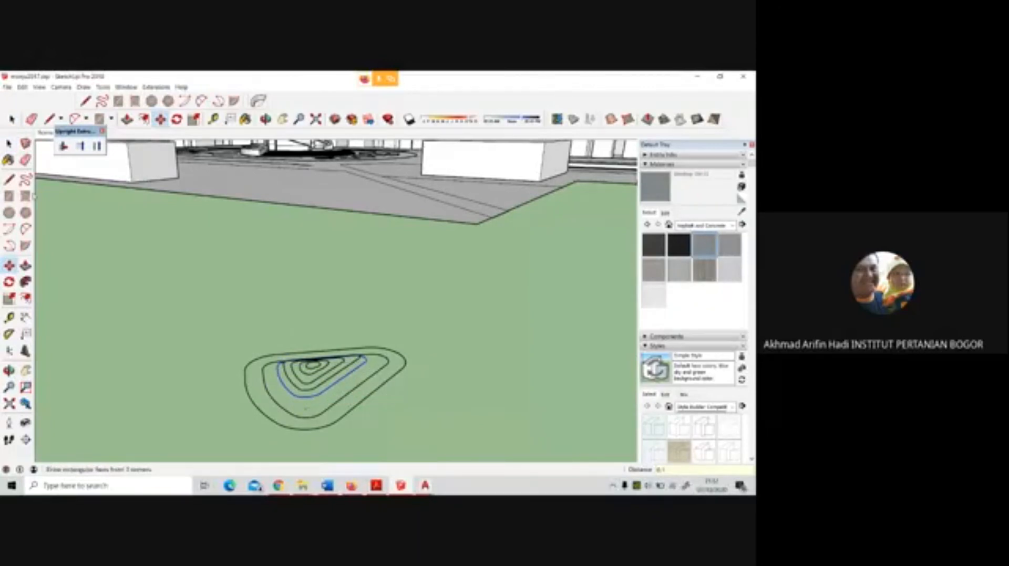
Raise the sixth contour ring, just inside the outermost outline, vertically by 0.2 m
{"action": "left_click", "coordinate": [9, 144]}
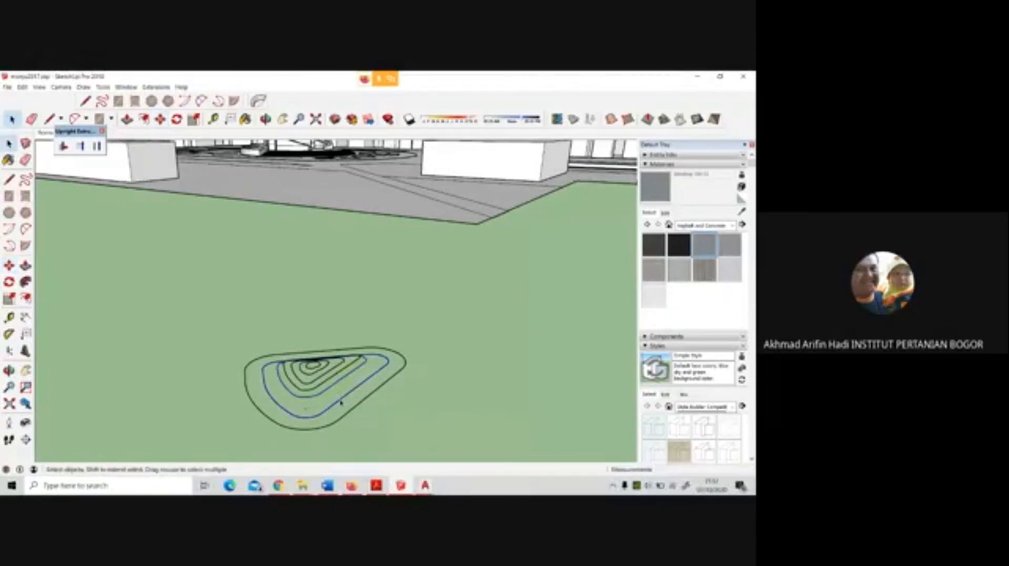
{"action": "left_click", "coordinate": [8, 266]}
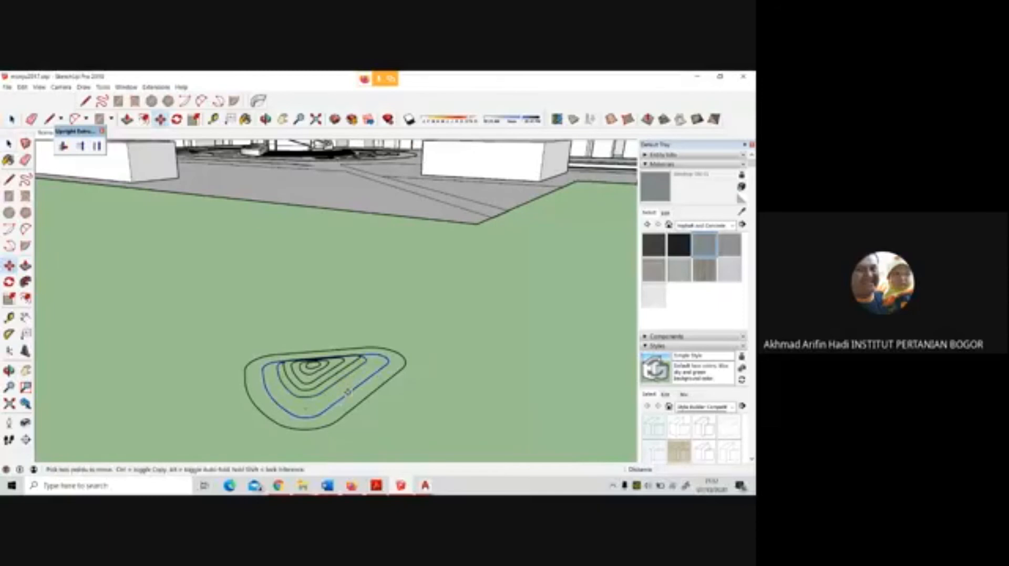
{"action": "left_click", "coordinate": [348, 392]}
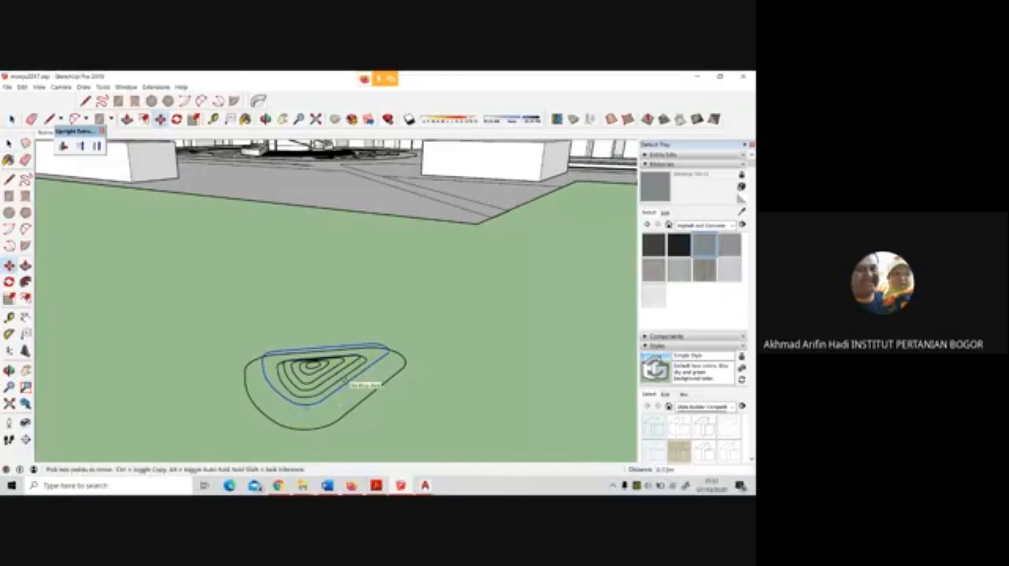
{"action": "type", "text": "4.2"}
{"action": "key", "text": "Return"}
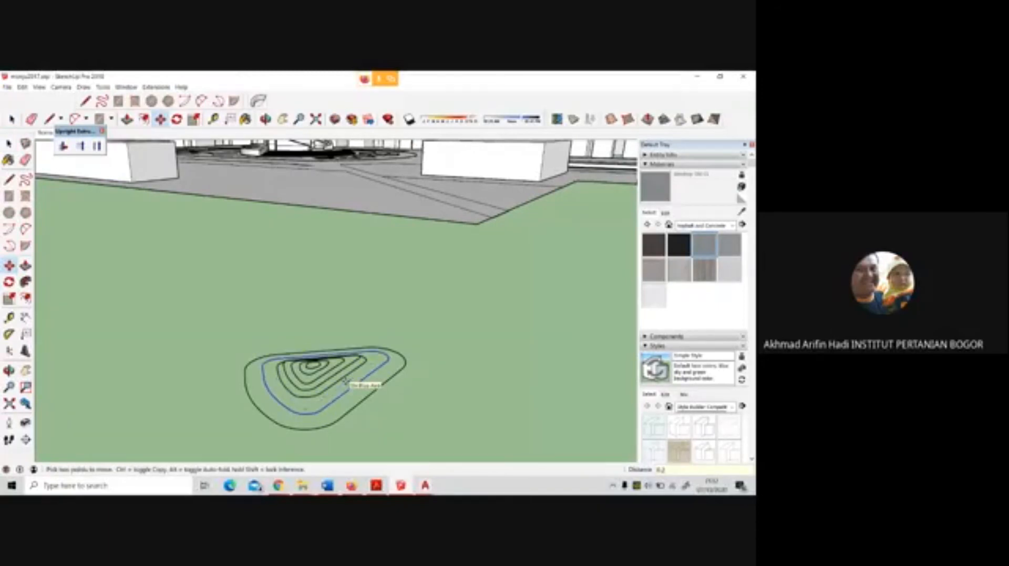
{"action": "mouse_move", "coordinate": [348, 380]}
{"action": "middle_mouse_down"}
{"action": "mouse_move", "coordinate": [354, 356]}
{"action": "mouse_move", "coordinate": [353, 376]}
{"action": "middle_mouse_up"}
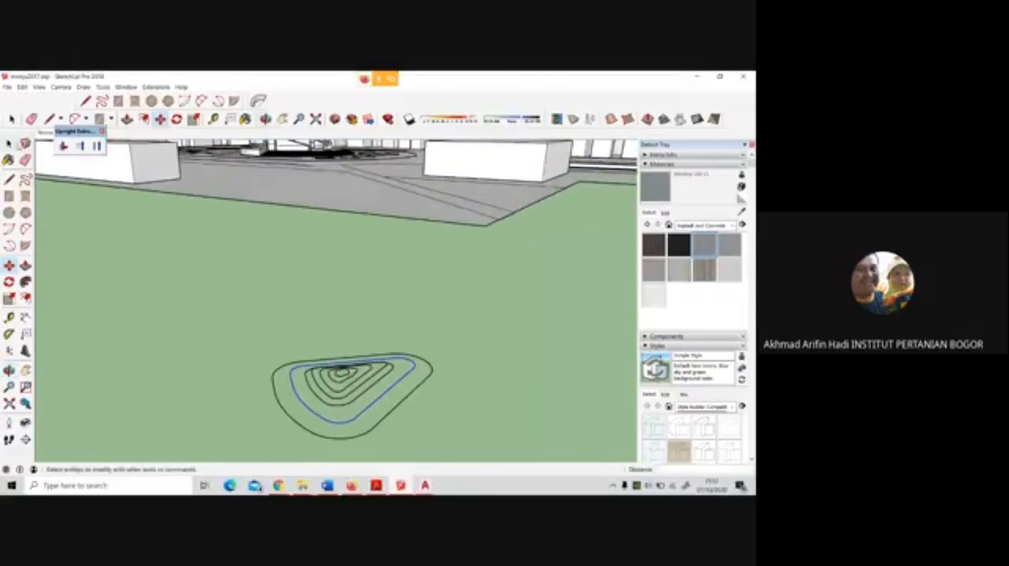
{"action": "left_click", "coordinate": [23, 145]}
{"action": "left_click", "coordinate": [429, 378]}
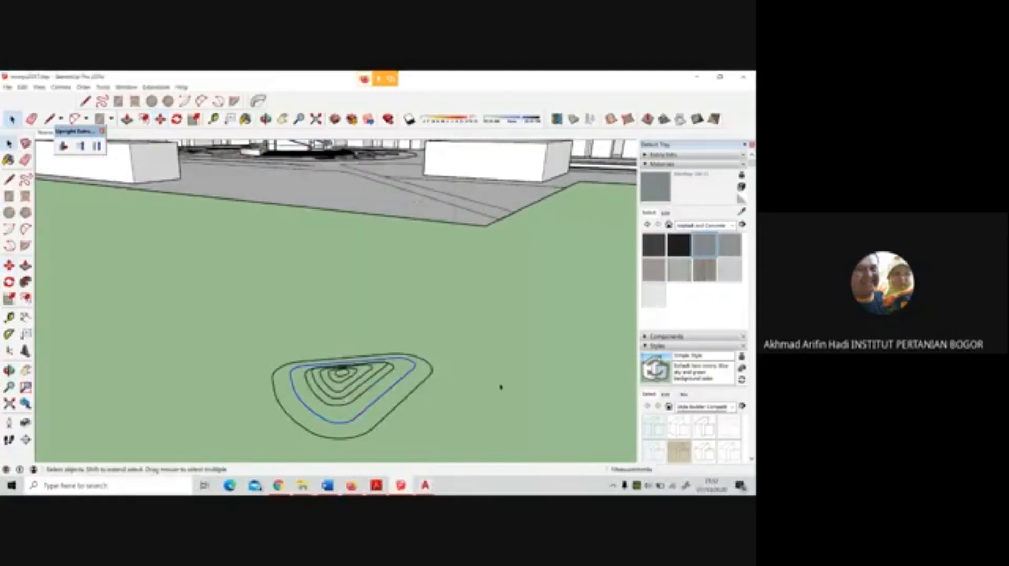
{"action": "left_click_drag", "start_coordinate": [207, 334], "coordinate": [496, 454]}
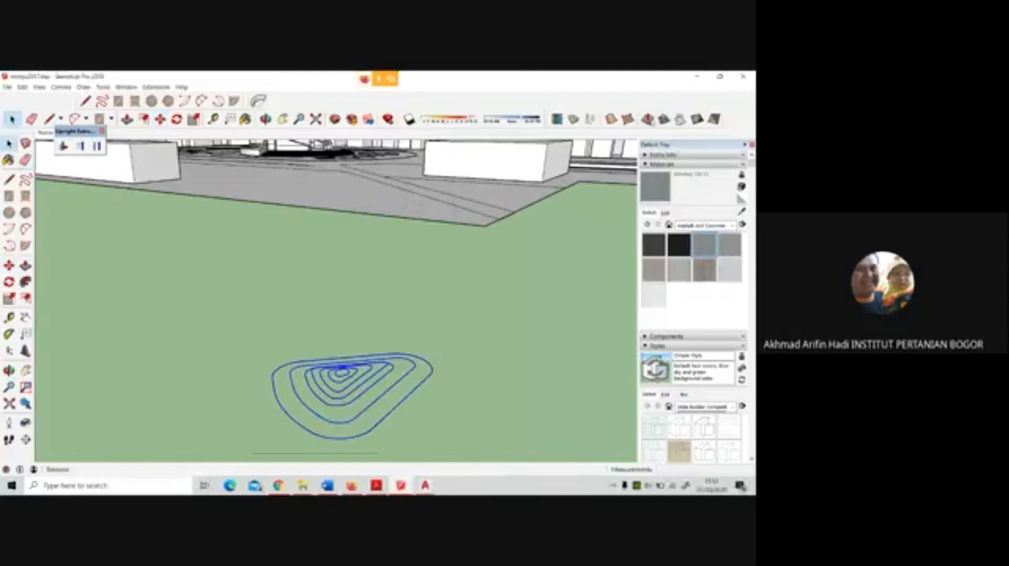
{"action": "left_click", "coordinate": [647, 119]}
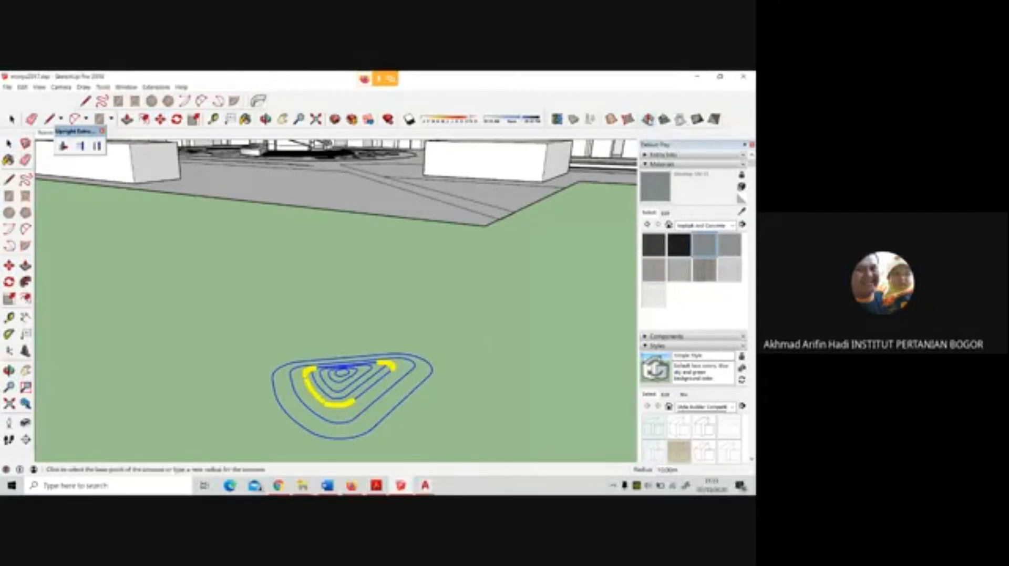
{"action": "scroll", "coordinate": [241, 359], "scroll_direction": "down", "scroll_amount": 2}
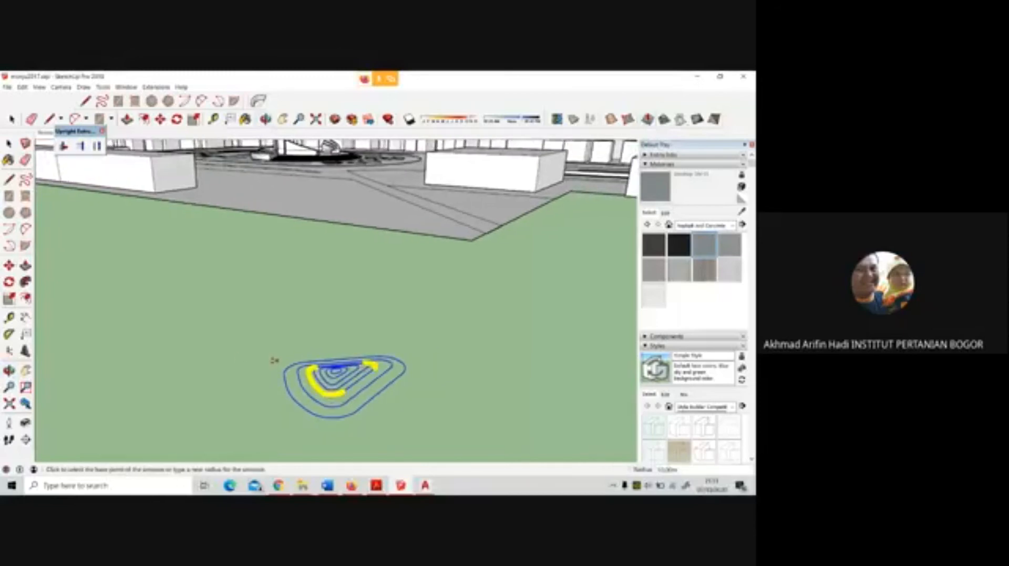
{"action": "key", "text": "space"}
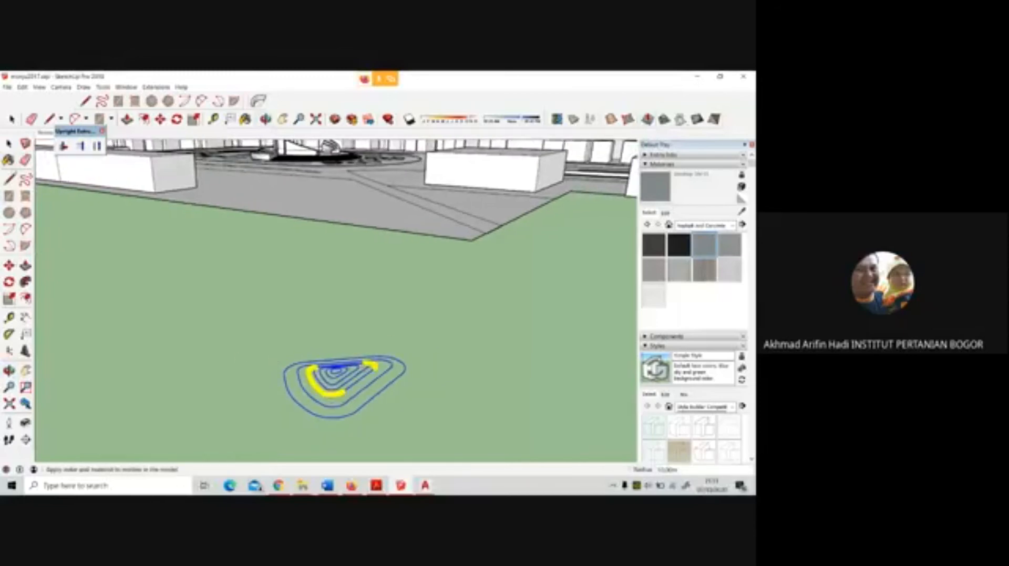
Generate a terrain surface from all the raised contour rings with From Contours
{"action": "left_click", "coordinate": [219, 357]}
{"action": "left_click_drag", "start_coordinate": [206, 348], "coordinate": [465, 444]}
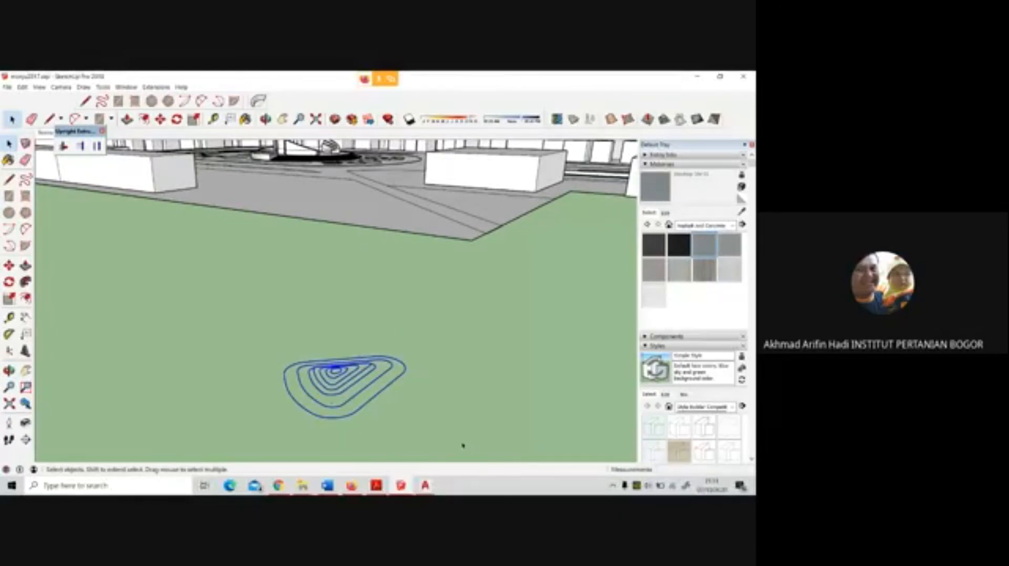
{"action": "left_click", "coordinate": [610, 119]}
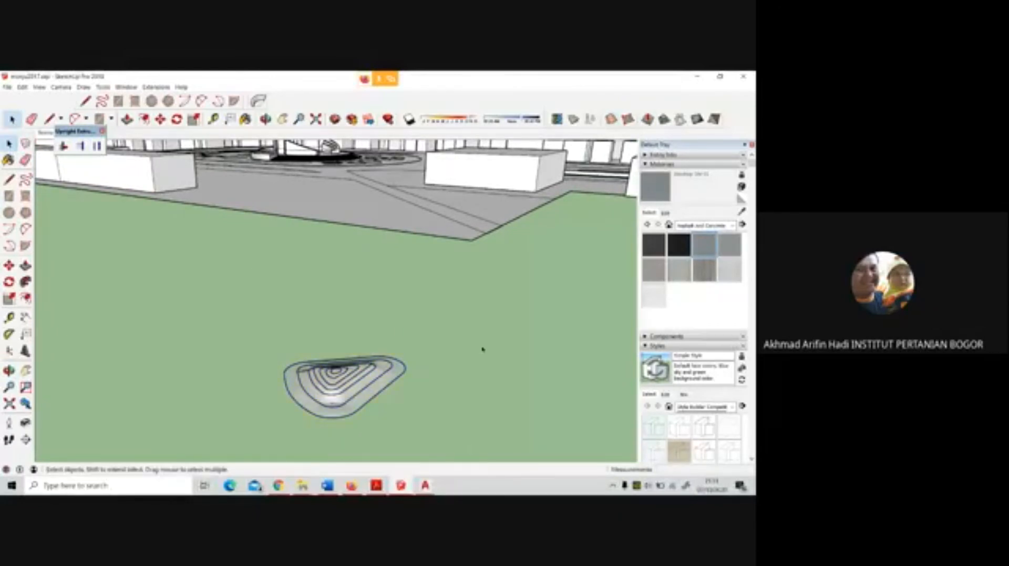
{"action": "middle_click_drag", "start_coordinate": [376, 383], "coordinate": [355, 416]}
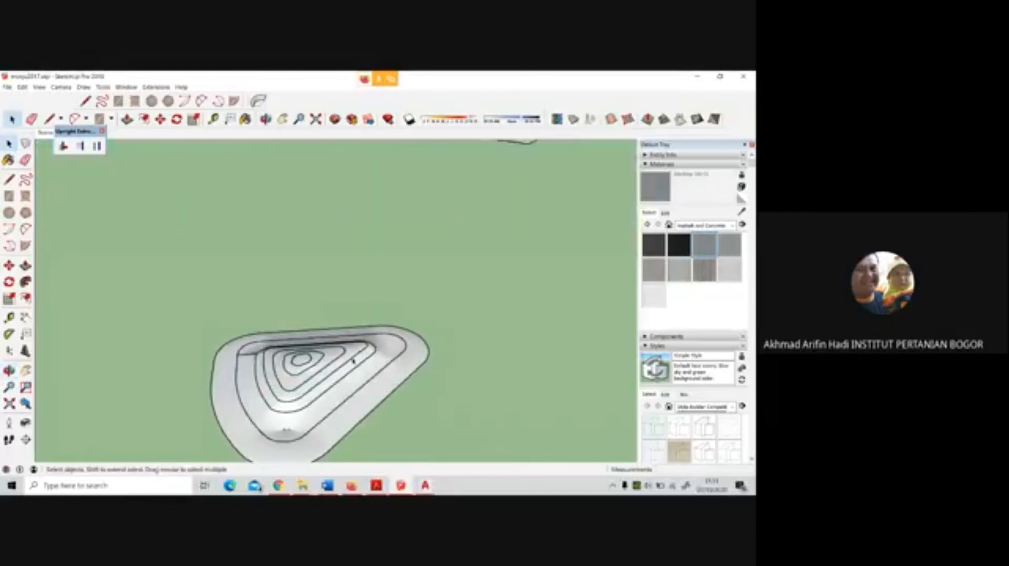
Select the whole terrain mound with its contour rings and make it a group
{"action": "scroll", "coordinate": [353, 361], "scroll_direction": "down", "scroll_amount": 5}
{"action": "scroll", "coordinate": [354, 361], "scroll_direction": "down", "scroll_amount": 3}
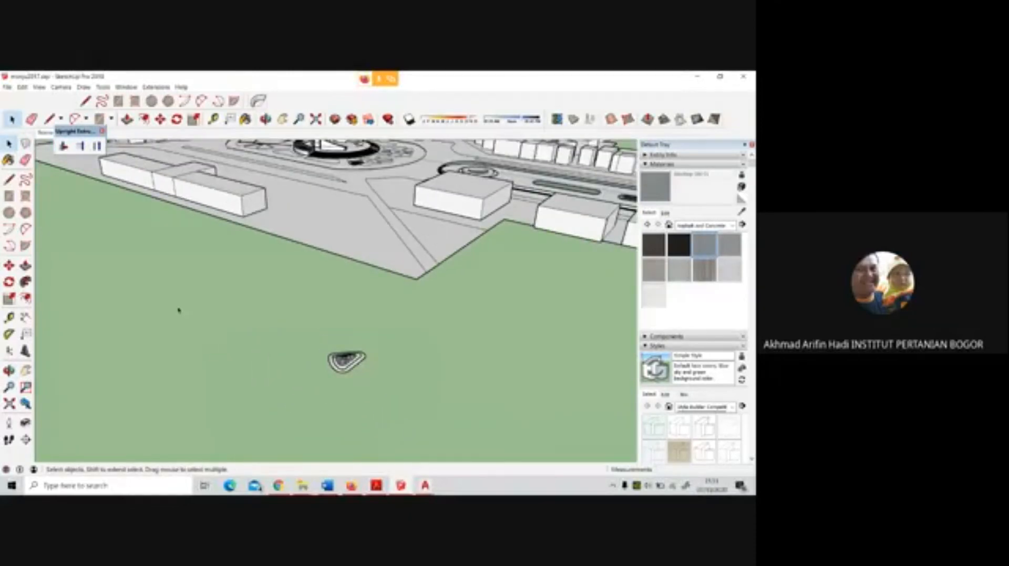
{"action": "left_click", "coordinate": [302, 335]}
{"action": "left_click_drag", "start_coordinate": [298, 325], "coordinate": [370, 377]}
{"action": "right_click", "coordinate": [350, 363]}
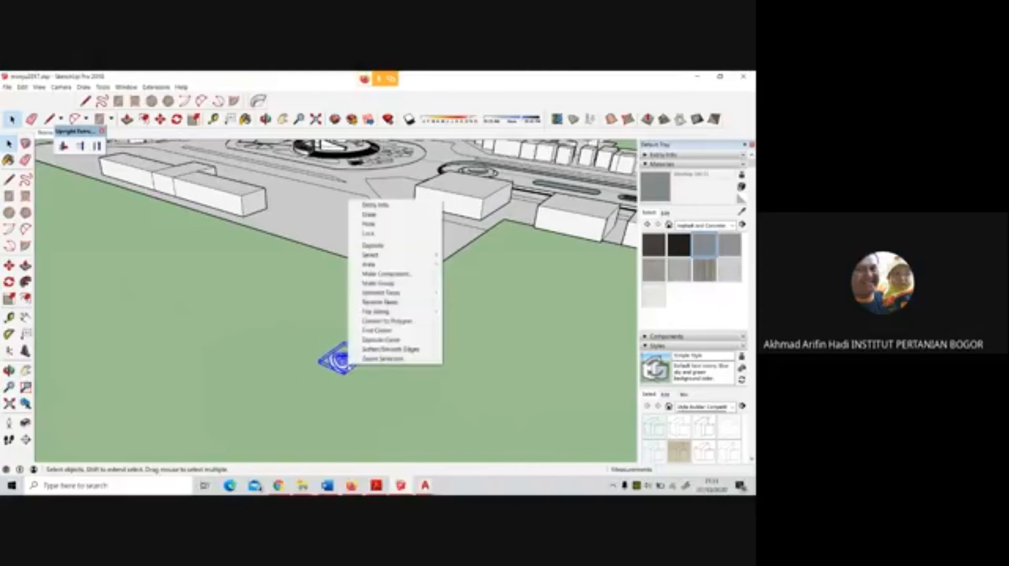
{"action": "left_click", "coordinate": [381, 283]}
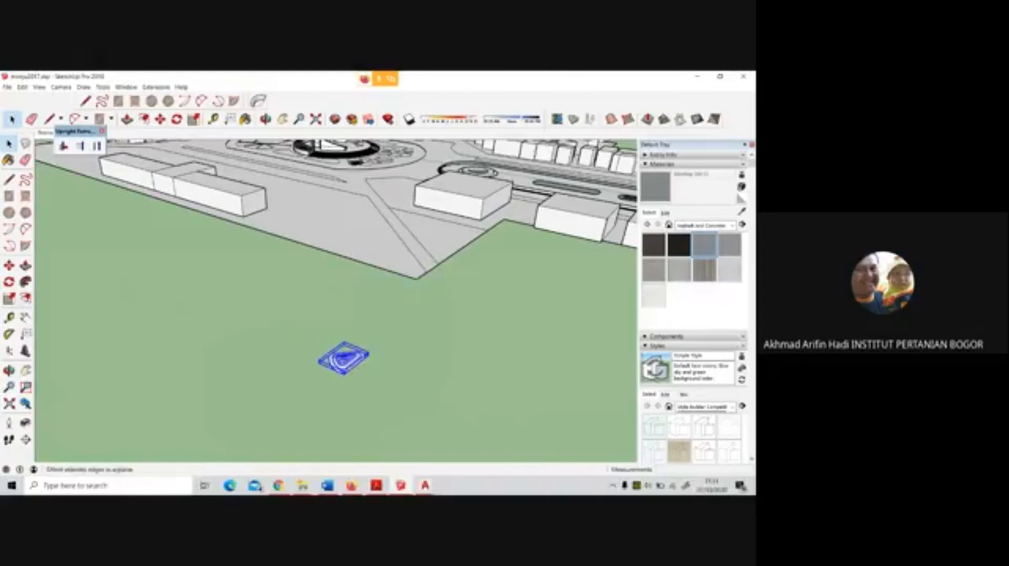
Move the grouped mound from the open ground onto its matching petal-shaped bed on the plaza
{"action": "key", "text": "m"}
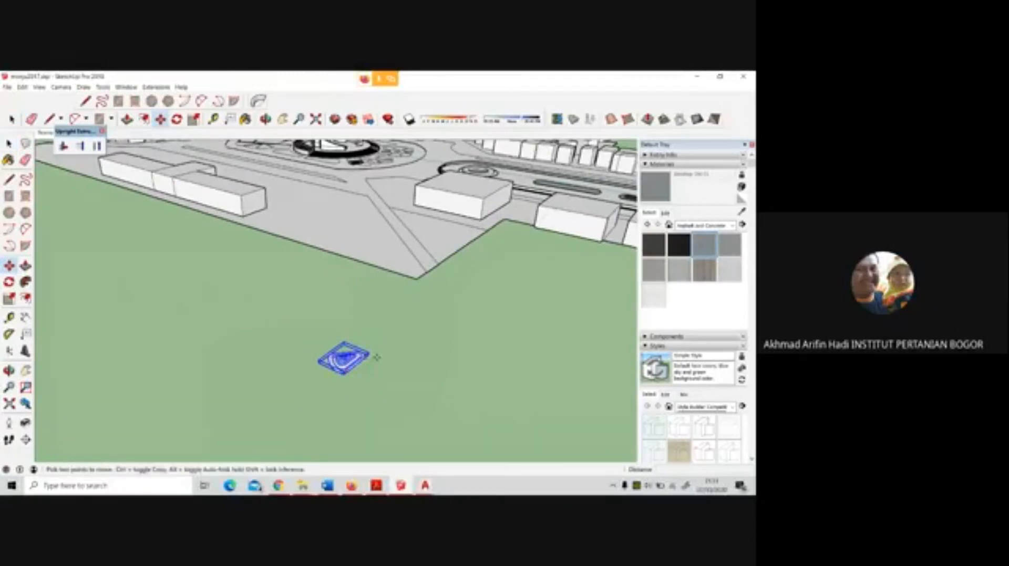
{"action": "scroll", "coordinate": [344, 360], "scroll_direction": "up", "scroll_amount": 2}
{"action": "scroll", "coordinate": [326, 362], "scroll_direction": "up", "scroll_amount": 5}
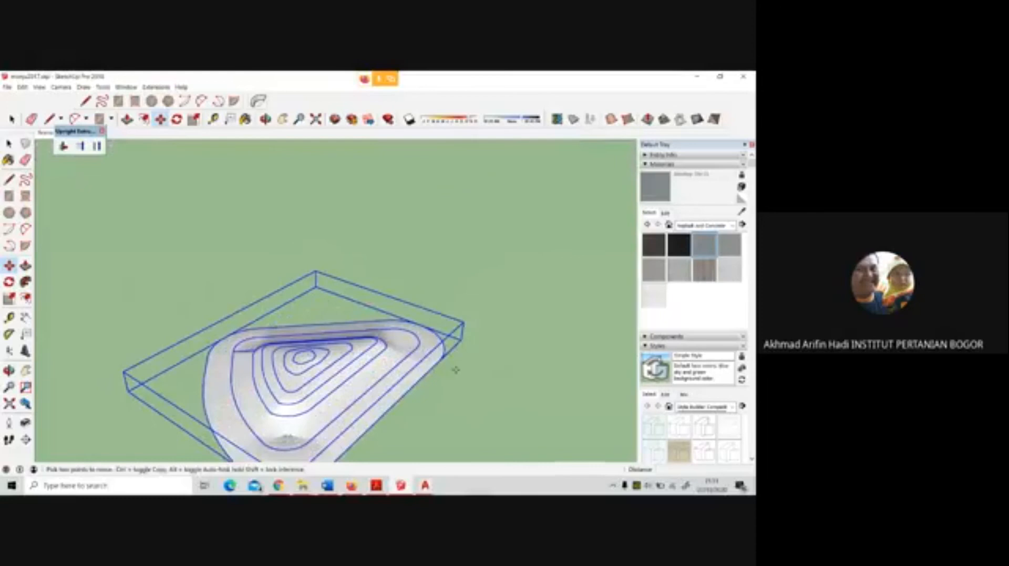
{"action": "left_click", "coordinate": [442, 362]}
{"action": "scroll", "coordinate": [388, 394], "scroll_direction": "down", "scroll_amount": 6}
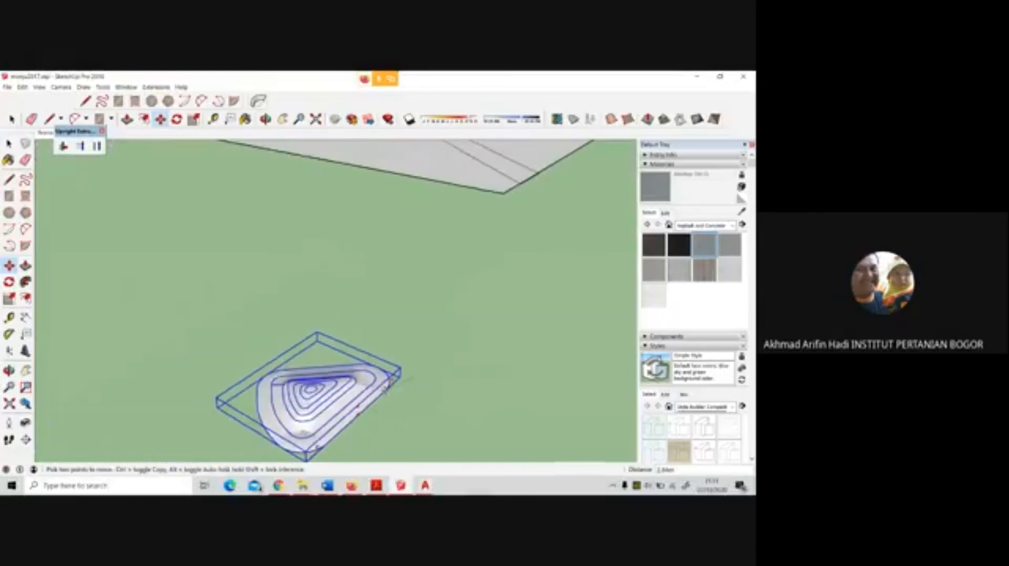
{"action": "scroll", "coordinate": [381, 173], "scroll_direction": "up", "scroll_amount": 6}
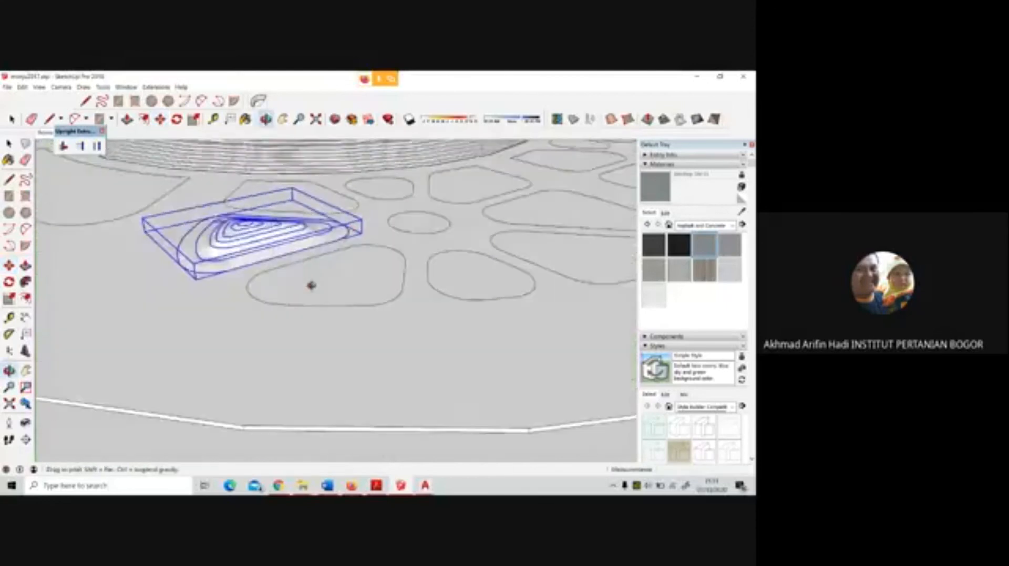
{"action": "scroll", "coordinate": [312, 286], "scroll_direction": "up", "scroll_amount": 3}
Change the face style to Shaded With Textures
{"action": "left_click", "coordinate": [39, 87]}
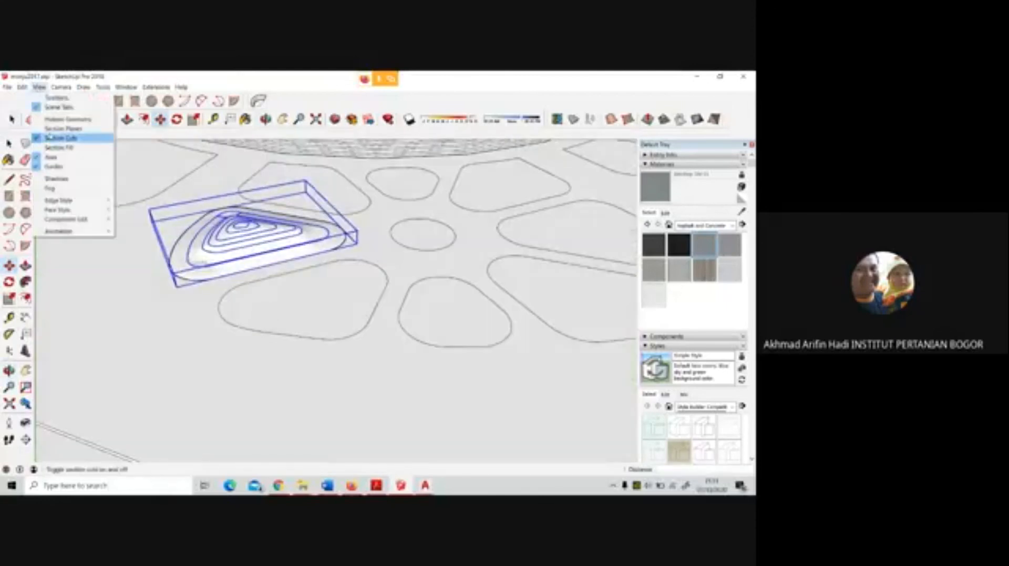
{"action": "mouse_move", "coordinate": [63, 210]}
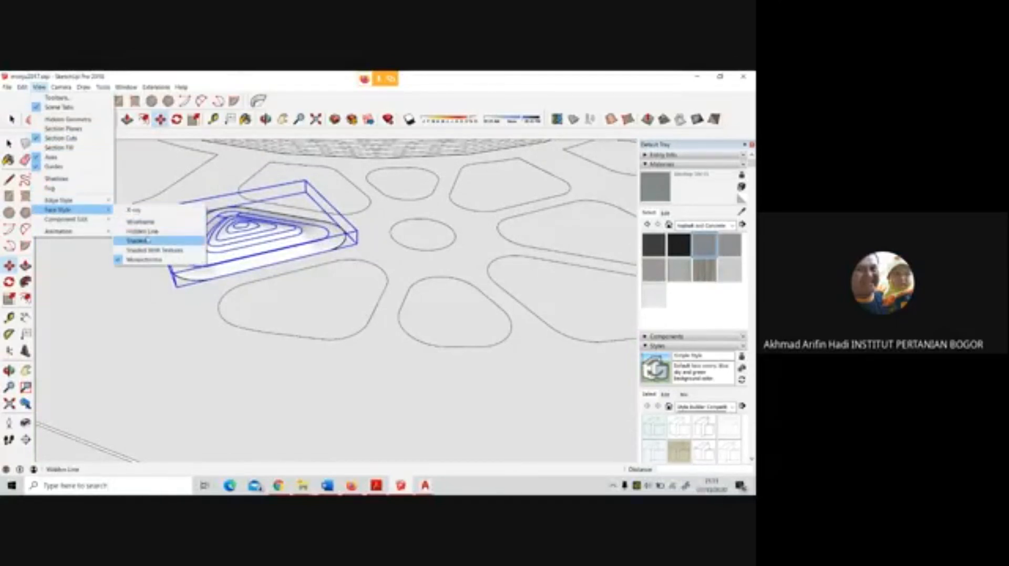
{"action": "left_click", "coordinate": [154, 250]}
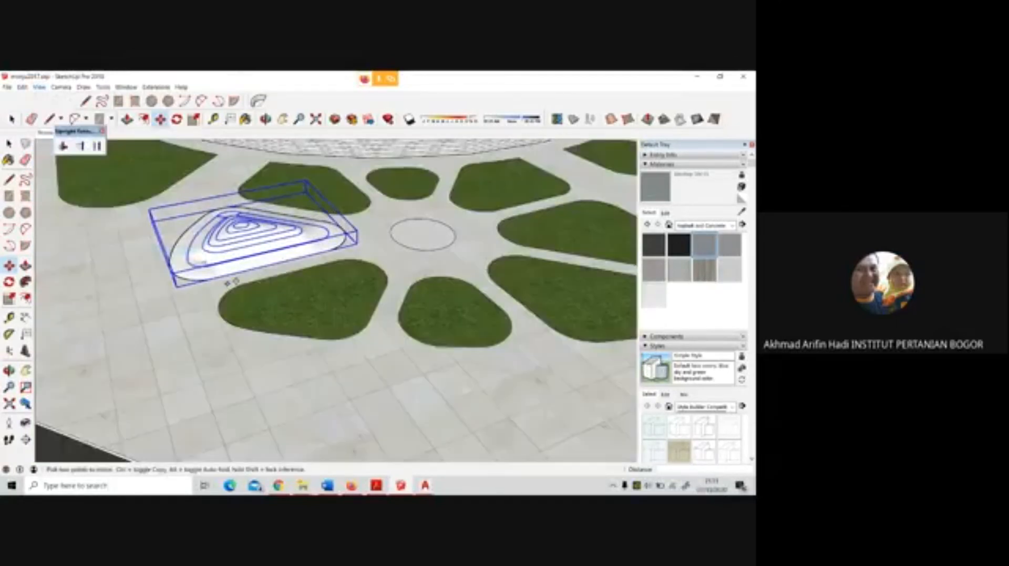
Sample the grass material from a neighbouring bed and paint the mound group with it
{"action": "left_click", "coordinate": [741, 212]}
{"action": "left_click", "coordinate": [348, 277]}
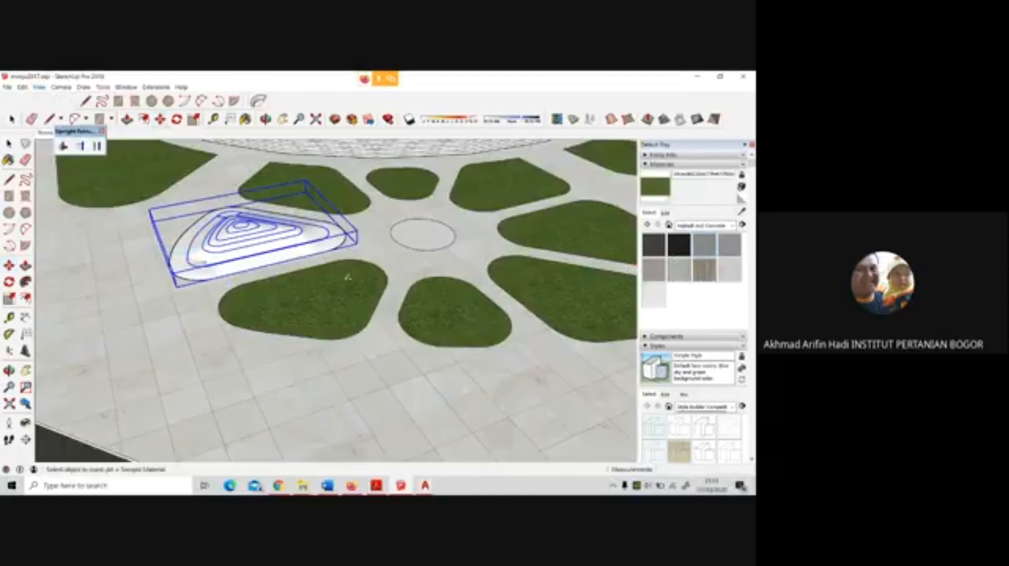
{"action": "left_click", "coordinate": [286, 232]}
{"action": "scroll", "coordinate": [287, 232], "scroll_direction": "down", "scroll_amount": 1}
{"action": "middle_click_drag", "start_coordinate": [286, 232], "coordinate": [261, 211]}
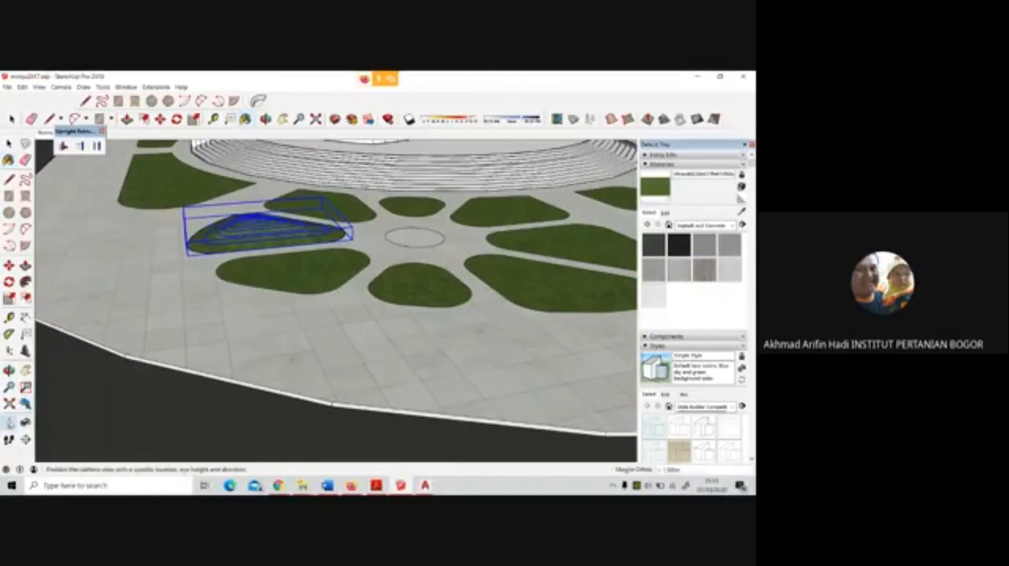
Position the camera on the paving near the beds and examine the grass mound from eye level and from above
{"action": "left_click", "coordinate": [9, 423]}
{"action": "left_click", "coordinate": [455, 368]}
{"action": "left_click_drag", "start_coordinate": [456, 369], "coordinate": [181, 338]}
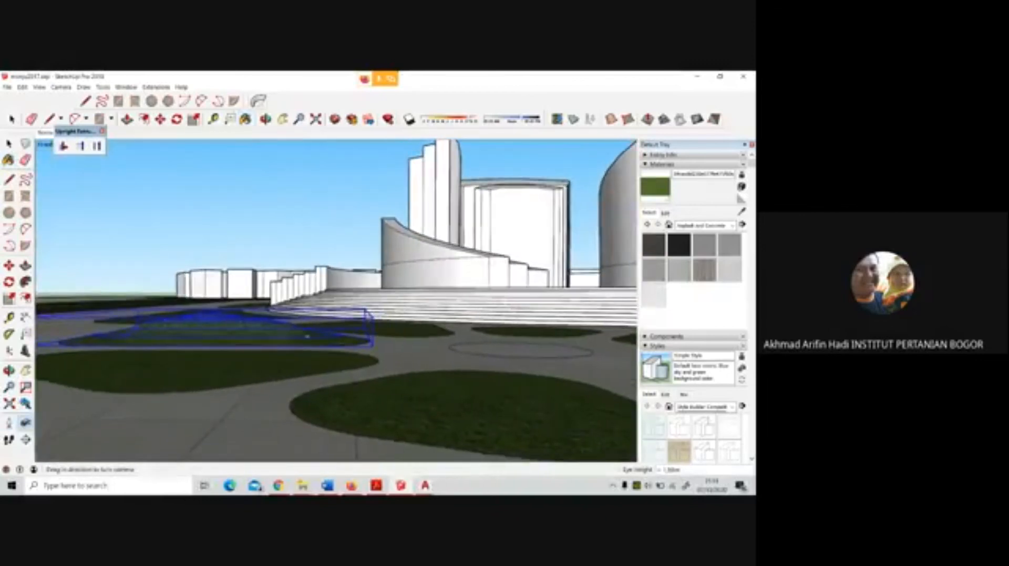
{"action": "middle_click_drag", "start_coordinate": [181, 338], "coordinate": [197, 380]}
{"action": "scroll", "coordinate": [232, 311], "scroll_direction": "down", "scroll_amount": 3}
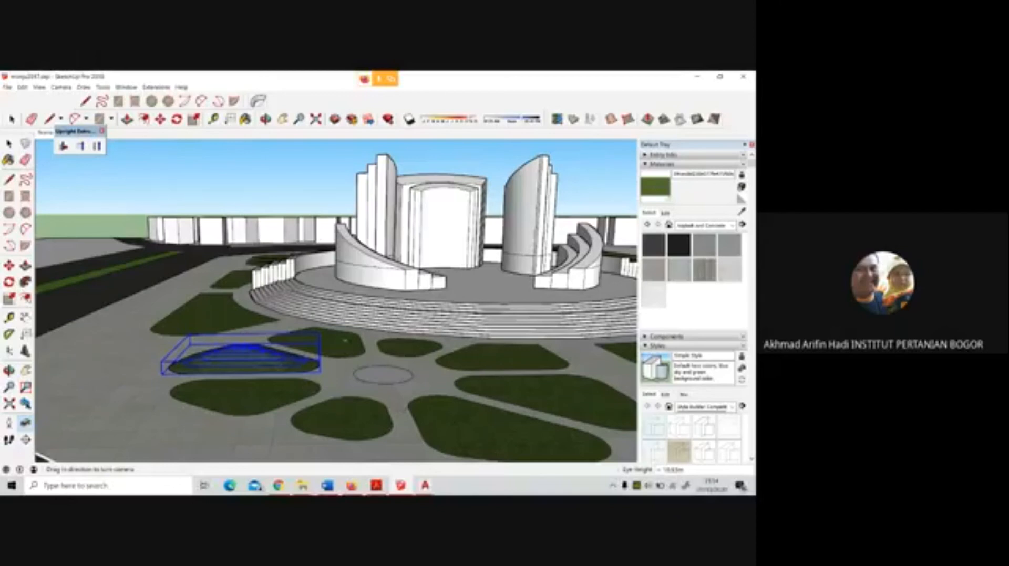
{"action": "scroll", "coordinate": [229, 330], "scroll_direction": "down", "scroll_amount": 2}
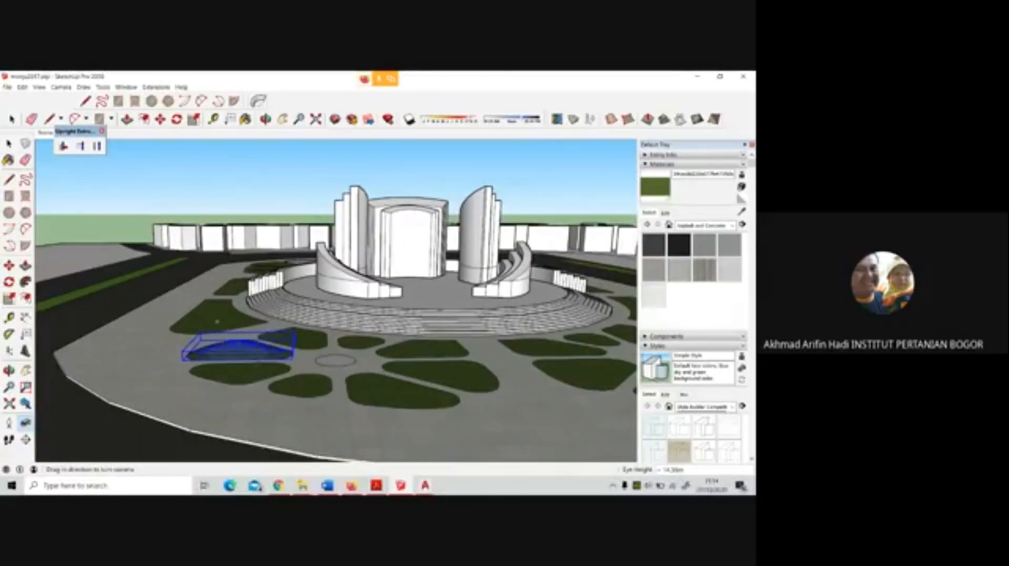
{"action": "middle_click_drag", "start_coordinate": [215, 320], "coordinate": [292, 360]}
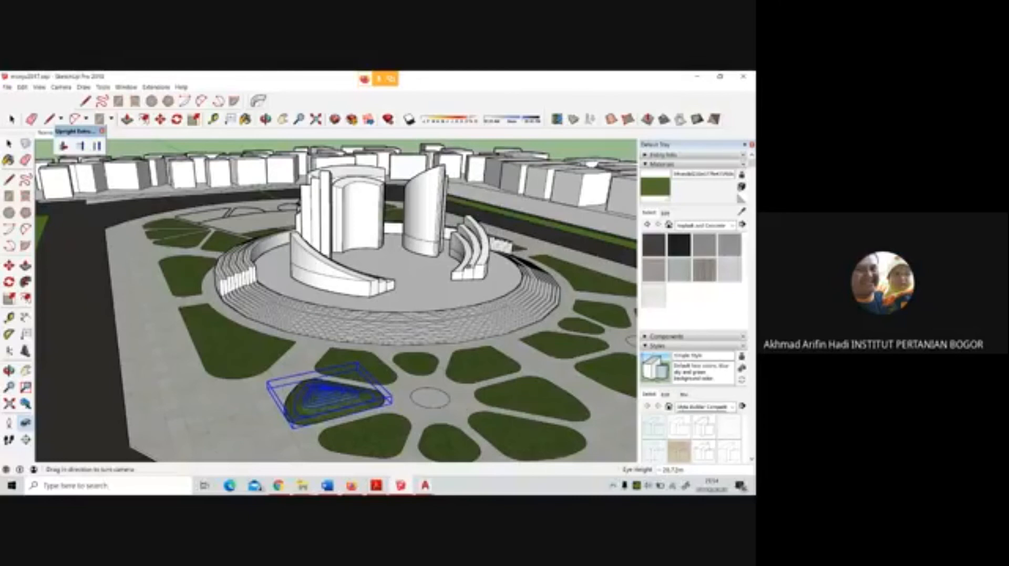
Group the grass bed beside the end of the platform's curved steps, including its outline, and open the group for editing
{"action": "left_click", "coordinate": [9, 144]}
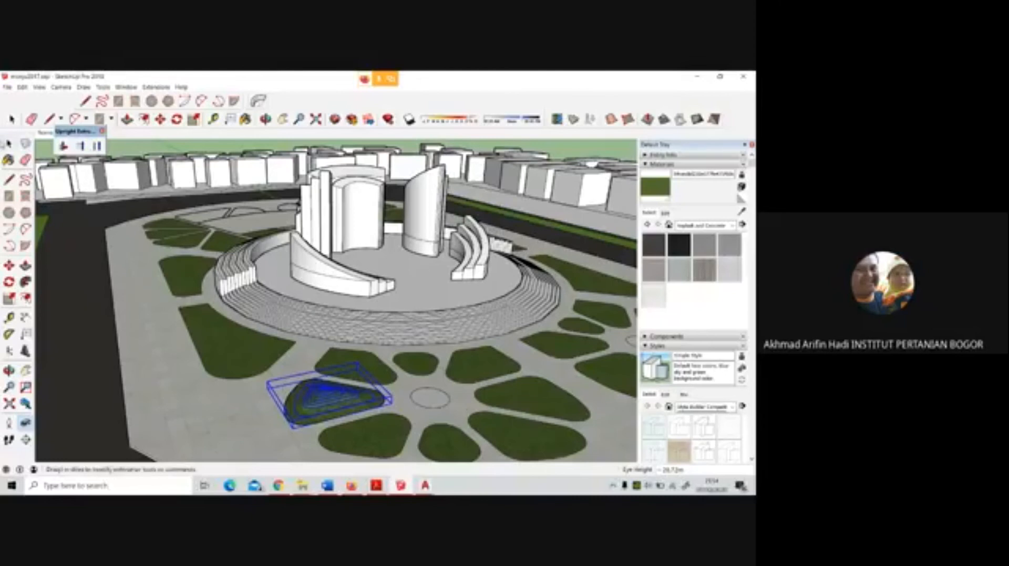
{"action": "left_click", "coordinate": [202, 273]}
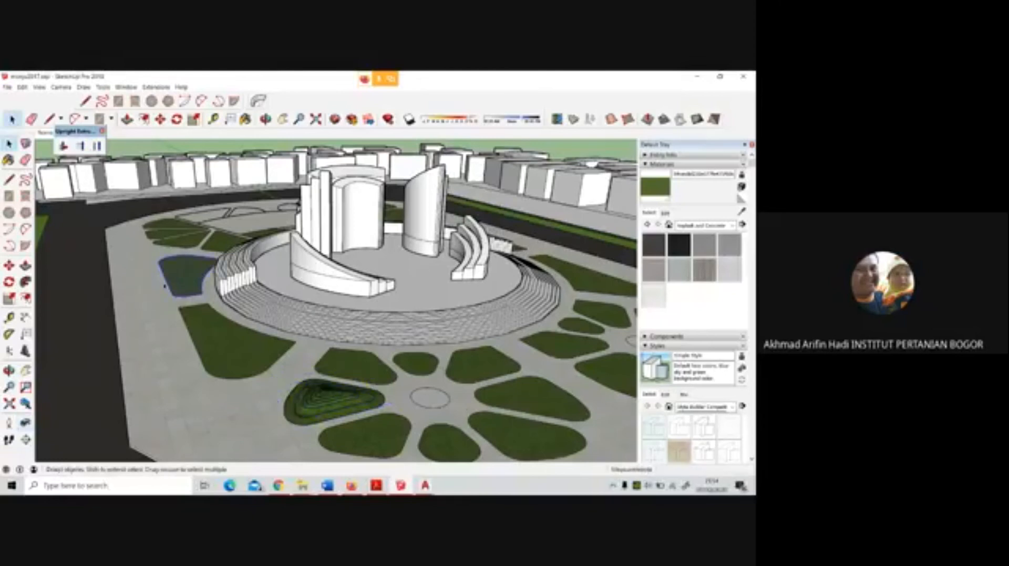
{"action": "middle_click_drag", "start_coordinate": [165, 287], "coordinate": [190, 317]}
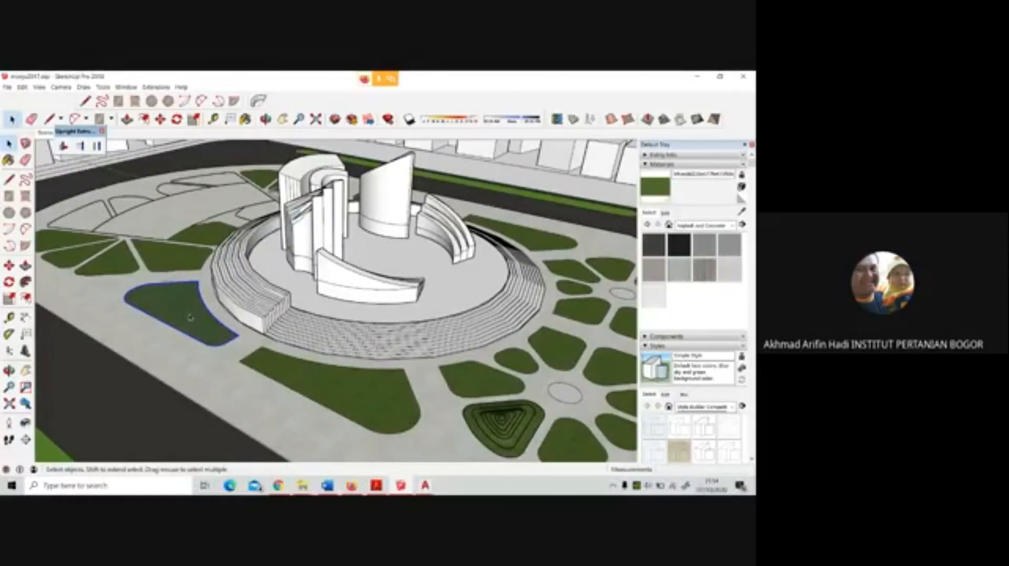
{"action": "right_click", "coordinate": [190, 317]}
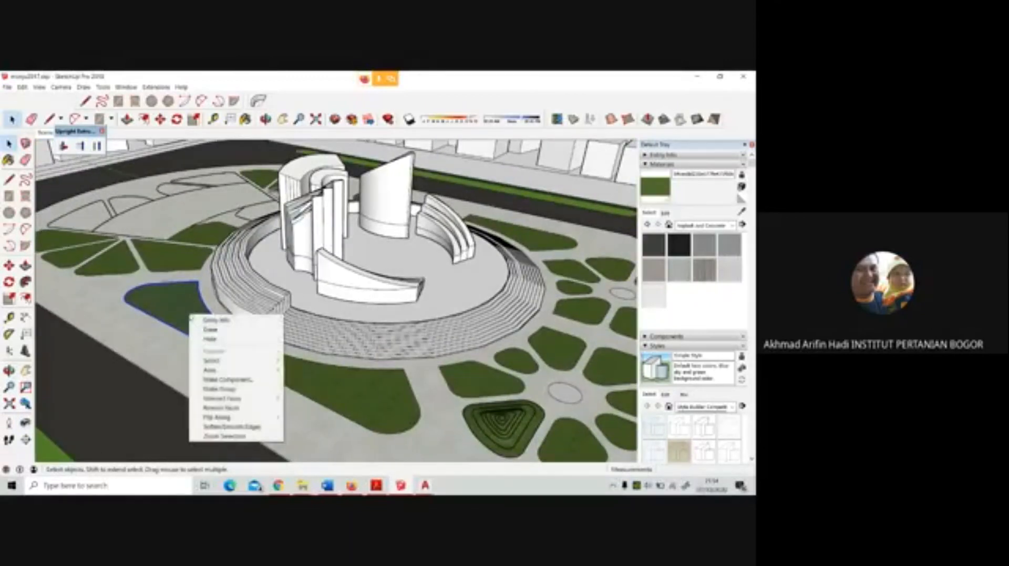
{"action": "left_click", "coordinate": [209, 390]}
{"action": "double_click", "coordinate": [198, 322]}
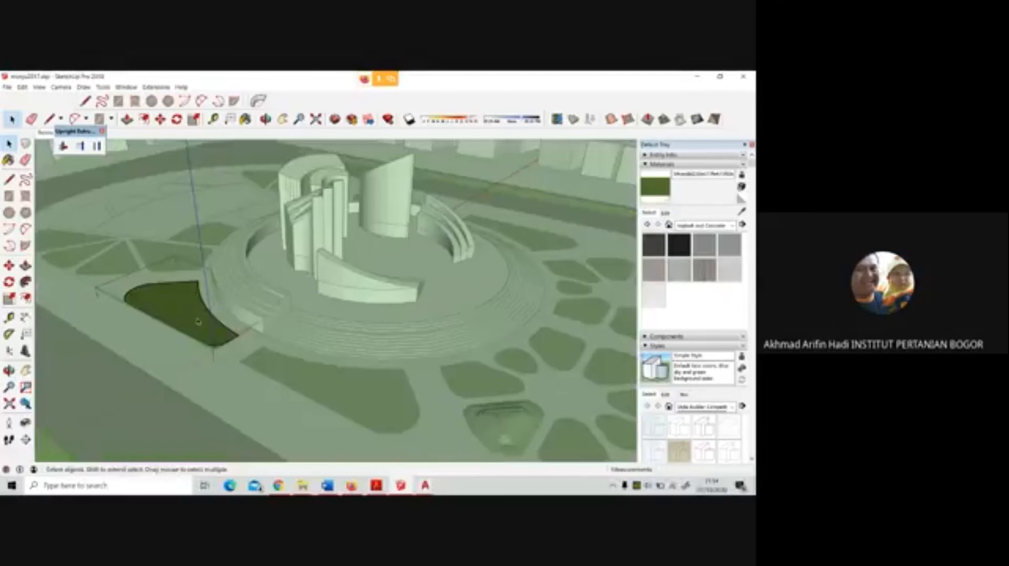
Offset the grass bed's outline inward to form a narrow border strip
{"action": "left_click", "coordinate": [25, 298]}
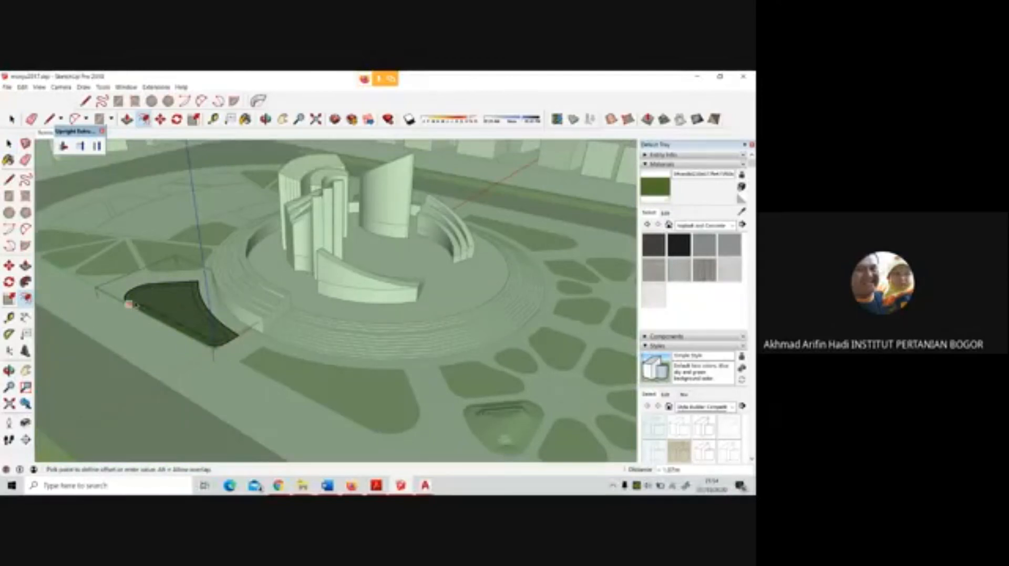
{"action": "type", "text": "0.3"}
{"action": "key", "text": "Return"}
{"action": "scroll", "coordinate": [137, 305], "scroll_direction": "up", "scroll_amount": 6}
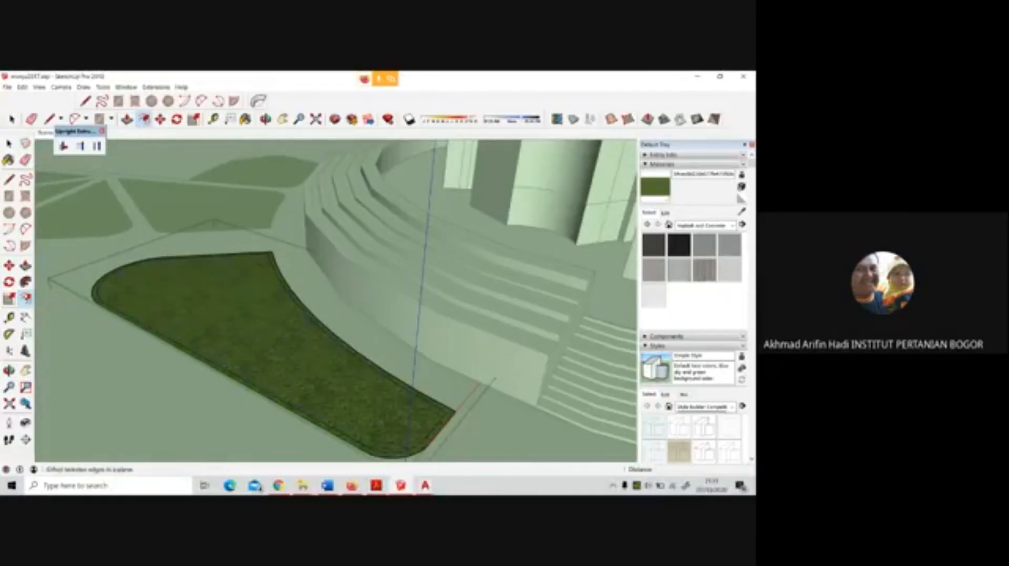
Paint the grass bed's border strip with the very light grey next to white from the Colors material collection
{"action": "left_click", "coordinate": [732, 225]}
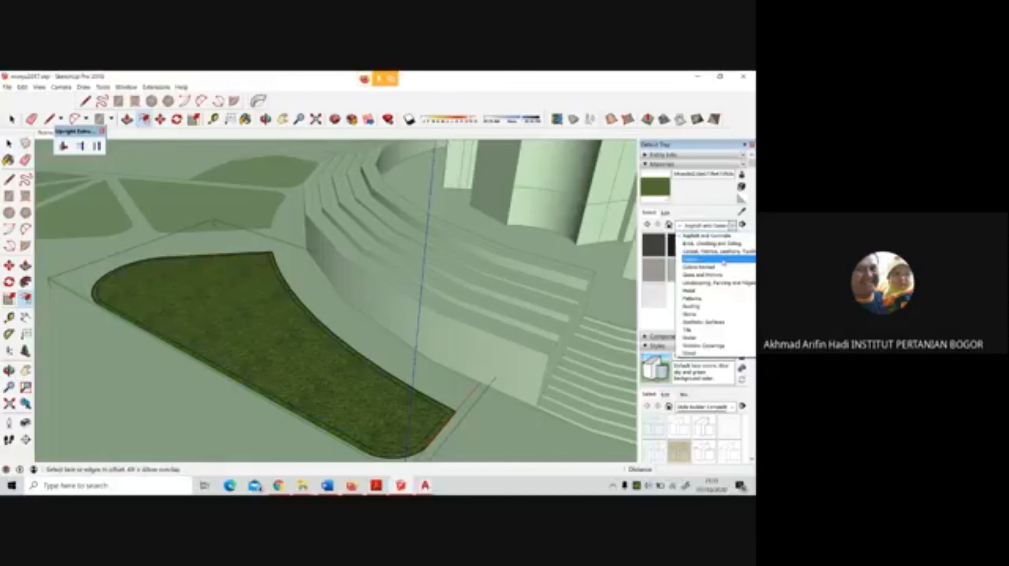
{"action": "left_click", "coordinate": [691, 259]}
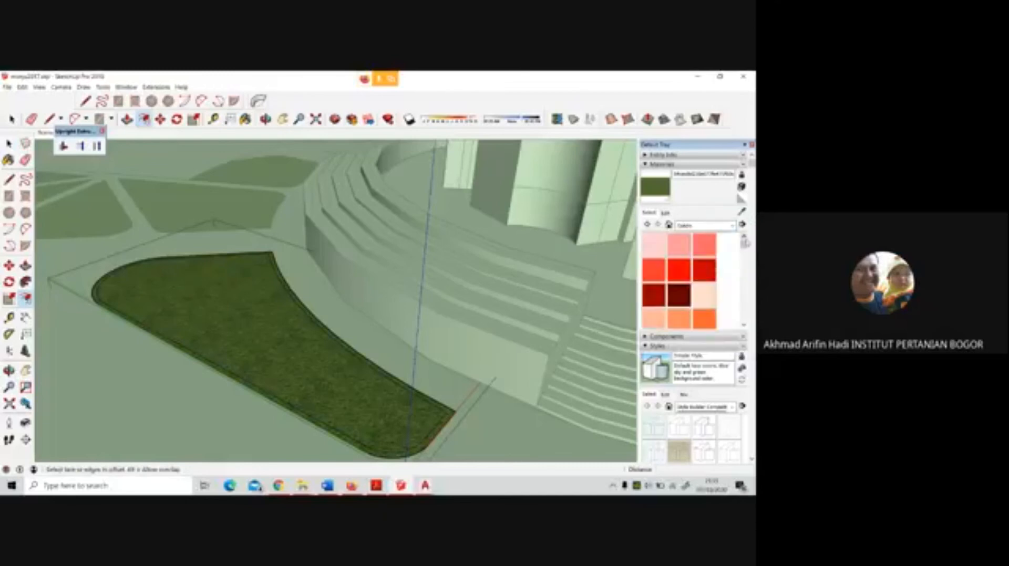
{"action": "left_click_drag", "start_coordinate": [744, 244], "coordinate": [744, 309]}
{"action": "left_click", "coordinate": [679, 257]}
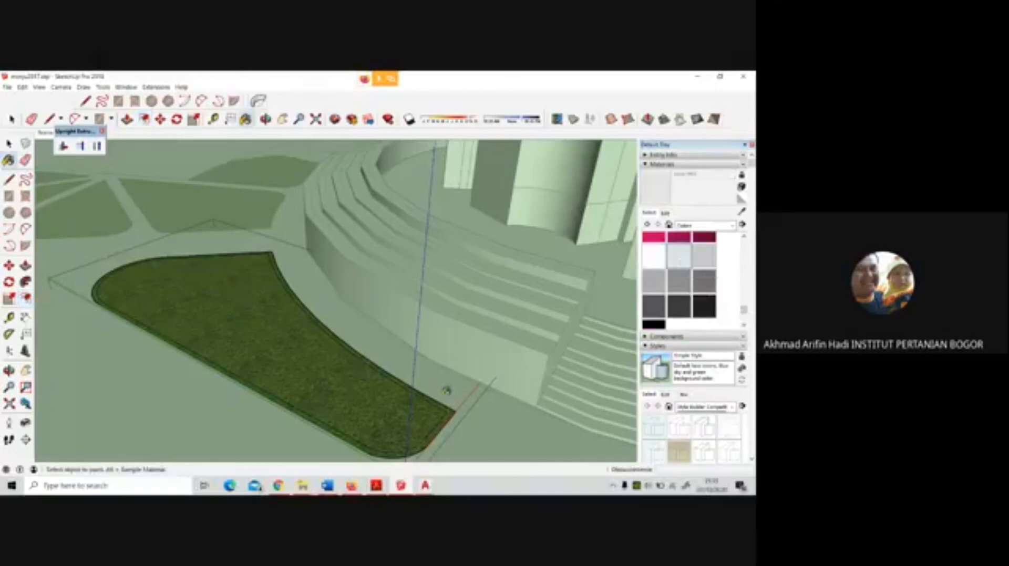
{"action": "left_click", "coordinate": [450, 410]}
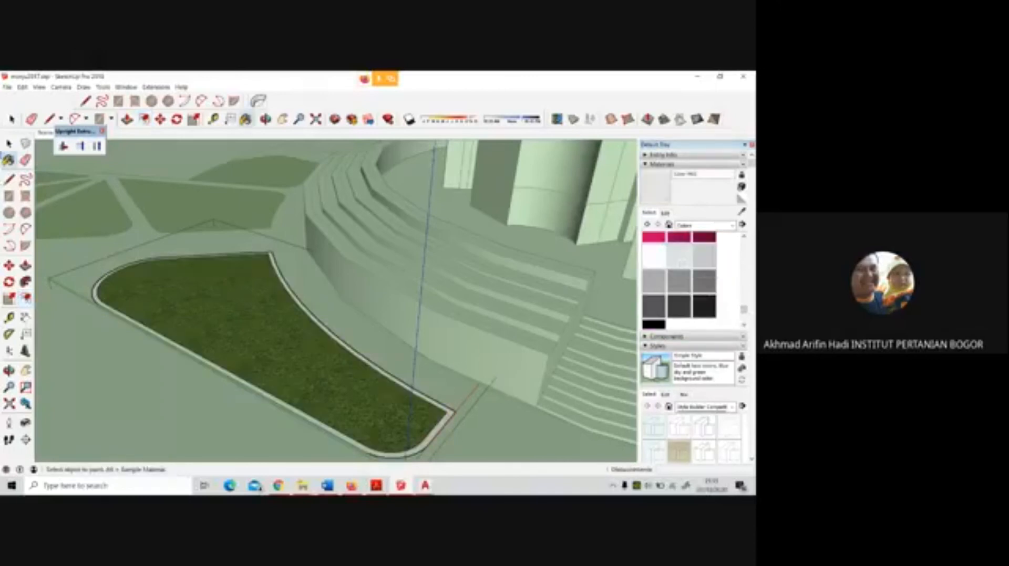
{"action": "left_click", "coordinate": [9, 143]}
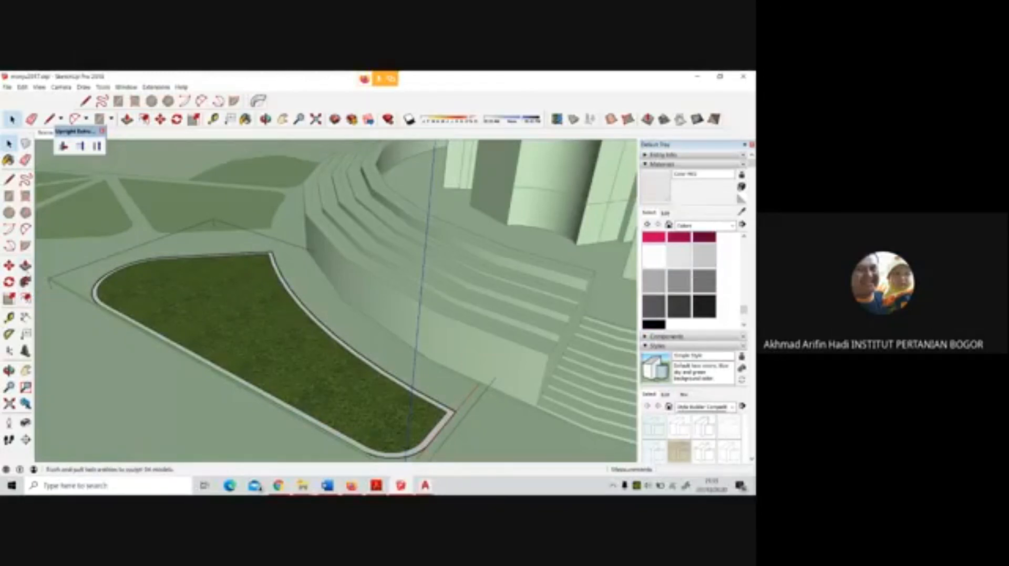
Push/Pull the border strip up 1.2 m to form a low wall around the grass bed
{"action": "left_click", "coordinate": [26, 266]}
{"action": "left_click", "coordinate": [95, 301]}
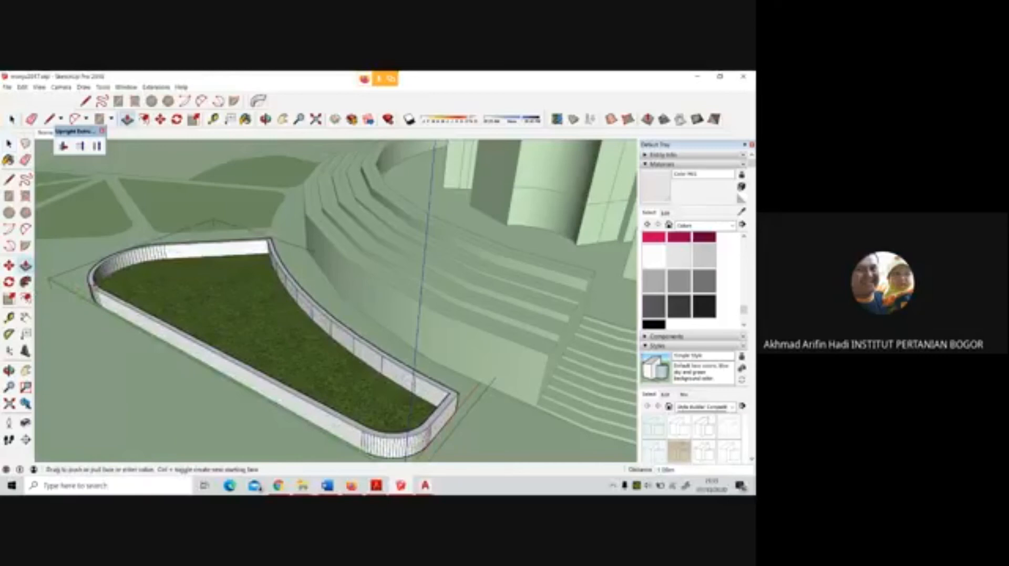
{"action": "type", "text": "1.2"}
{"action": "key", "text": "Return"}
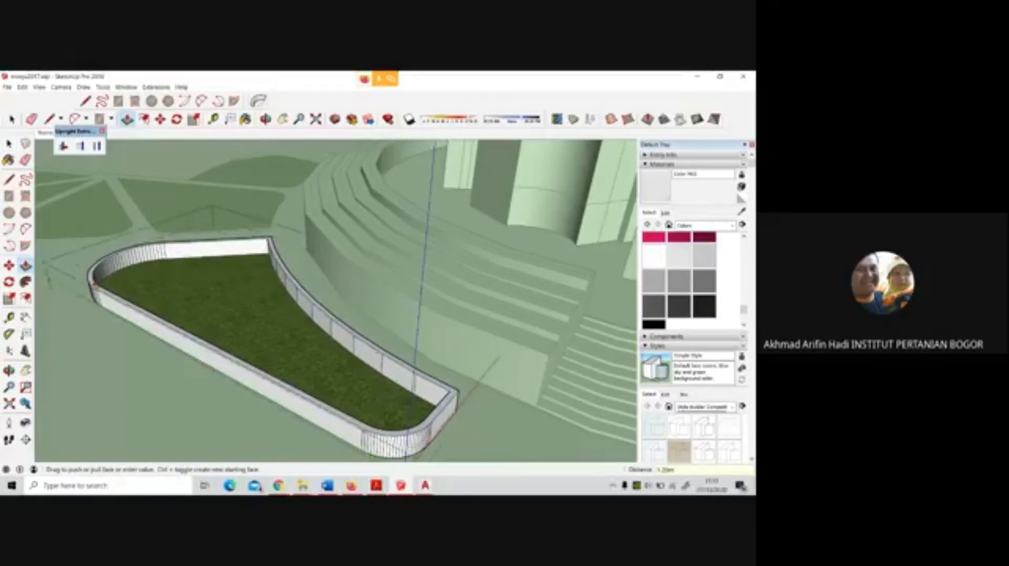
Push/Pull the grass face inside the border up to the top edge of the low wall
{"action": "left_click", "coordinate": [255, 290]}
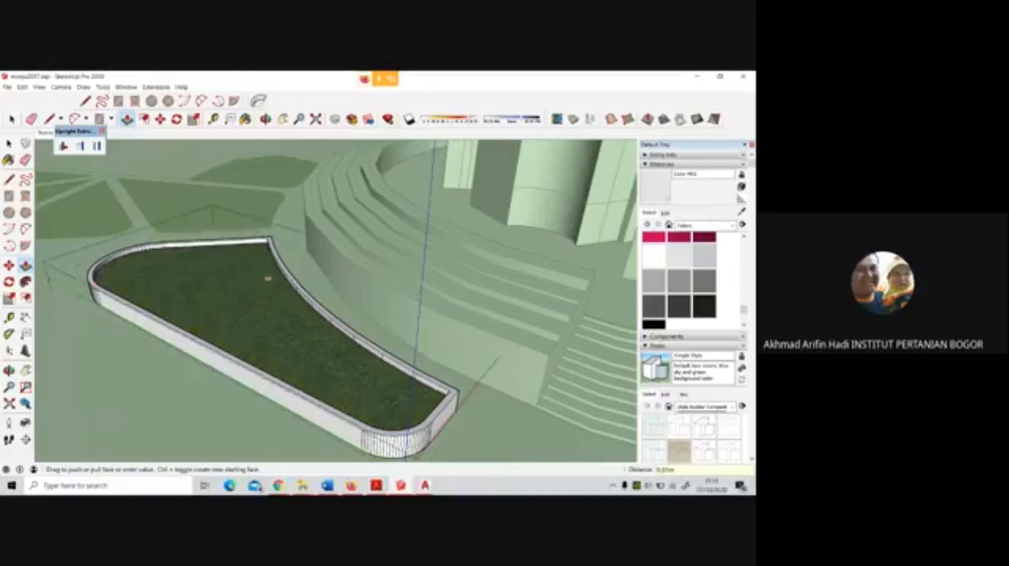
{"action": "left_click", "coordinate": [289, 281]}
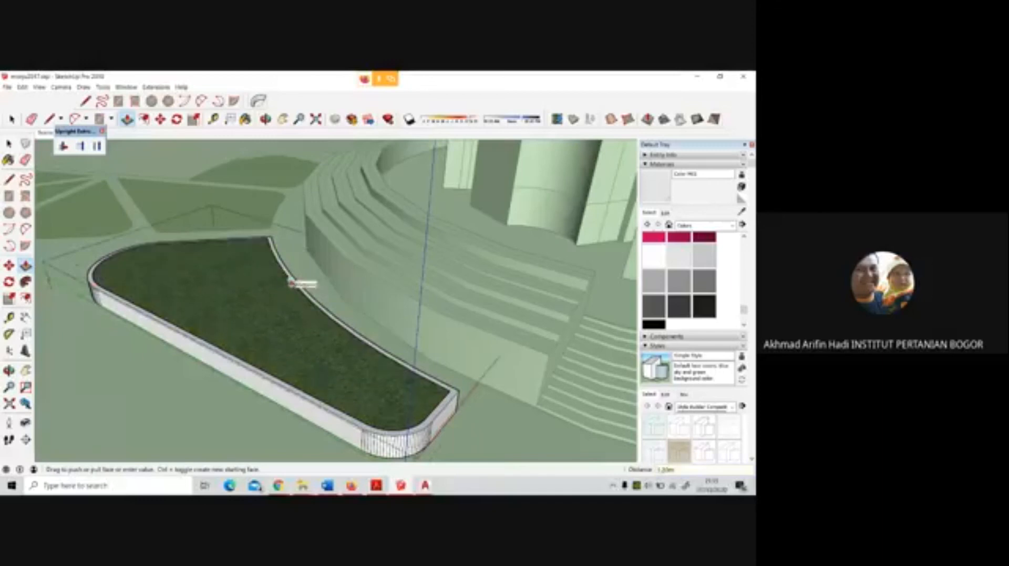
{"action": "left_click", "coordinate": [290, 283]}
{"action": "key", "text": "space"}
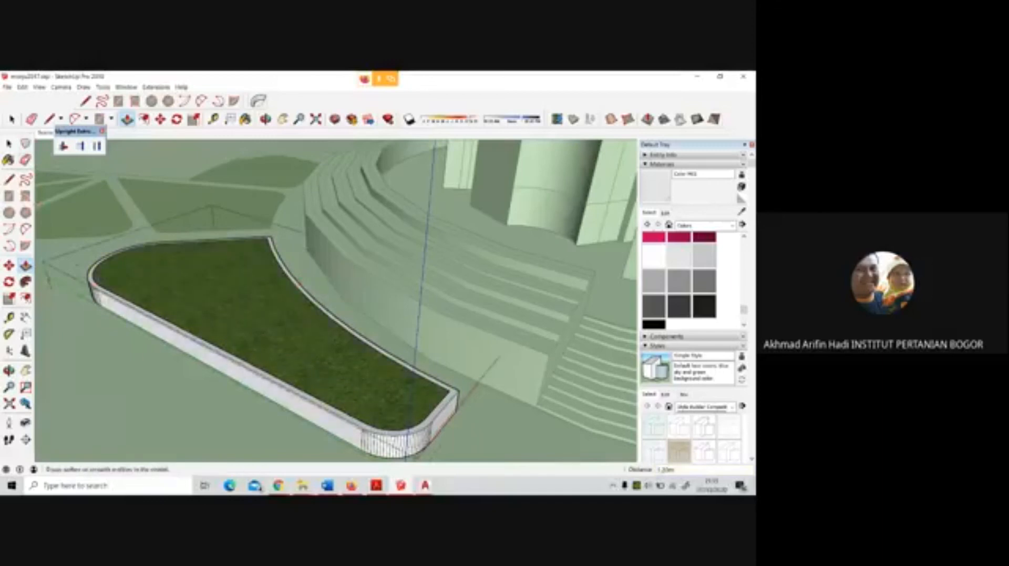
{"action": "scroll", "coordinate": [290, 282], "scroll_direction": "down", "scroll_amount": 5}
{"action": "scroll", "coordinate": [278, 255], "scroll_direction": "down", "scroll_amount": 1}
{"action": "middle_click_drag", "start_coordinate": [313, 292], "coordinate": [332, 247]}
{"action": "scroll", "coordinate": [332, 248], "scroll_direction": "up", "scroll_amount": 2}
{"action": "scroll", "coordinate": [332, 247], "scroll_direction": "up", "scroll_amount": 3}
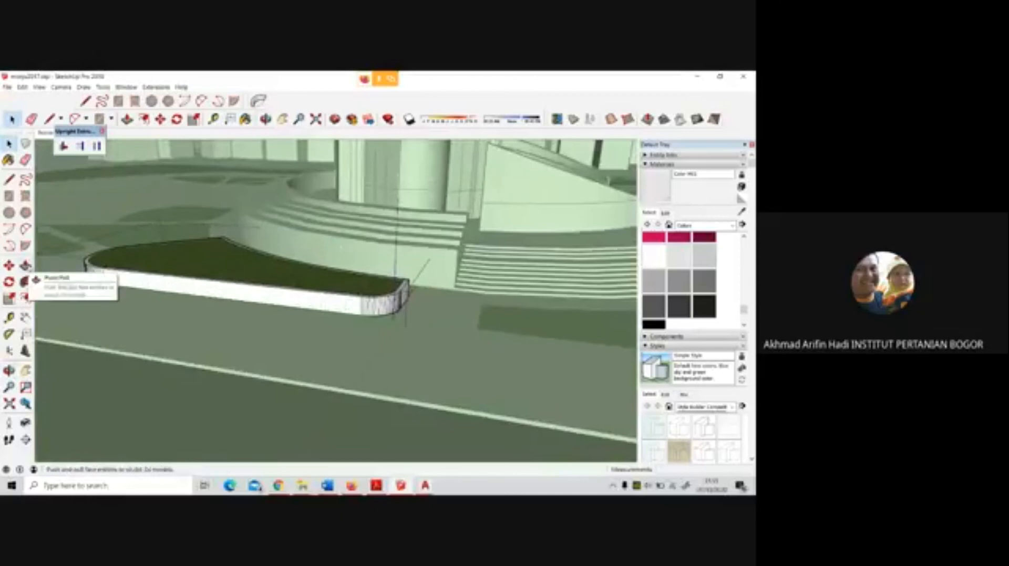
{"action": "left_click", "coordinate": [9, 180]}
{"action": "scroll", "coordinate": [242, 288], "scroll_direction": "down", "scroll_amount": 4}
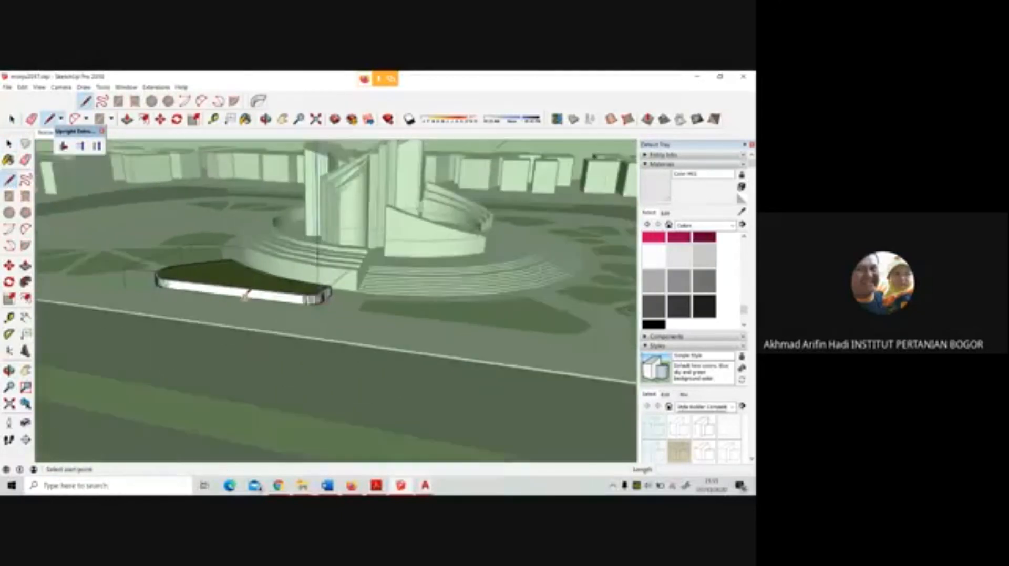
{"action": "middle_click_drag", "start_coordinate": [244, 292], "coordinate": [392, 297]}
{"action": "middle_click_drag", "start_coordinate": [326, 308], "coordinate": [139, 391]}
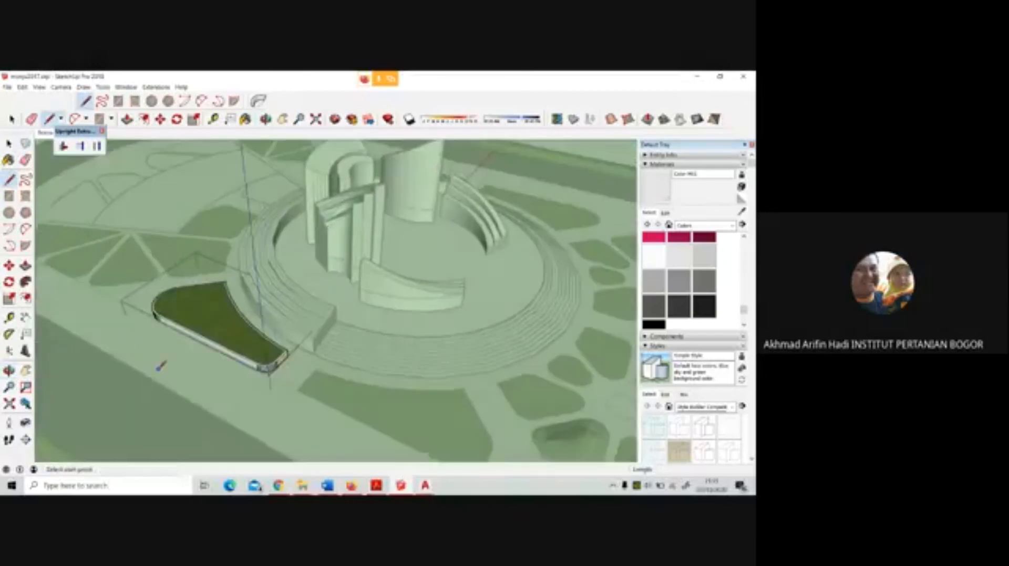
{"action": "left_click", "coordinate": [135, 346]}
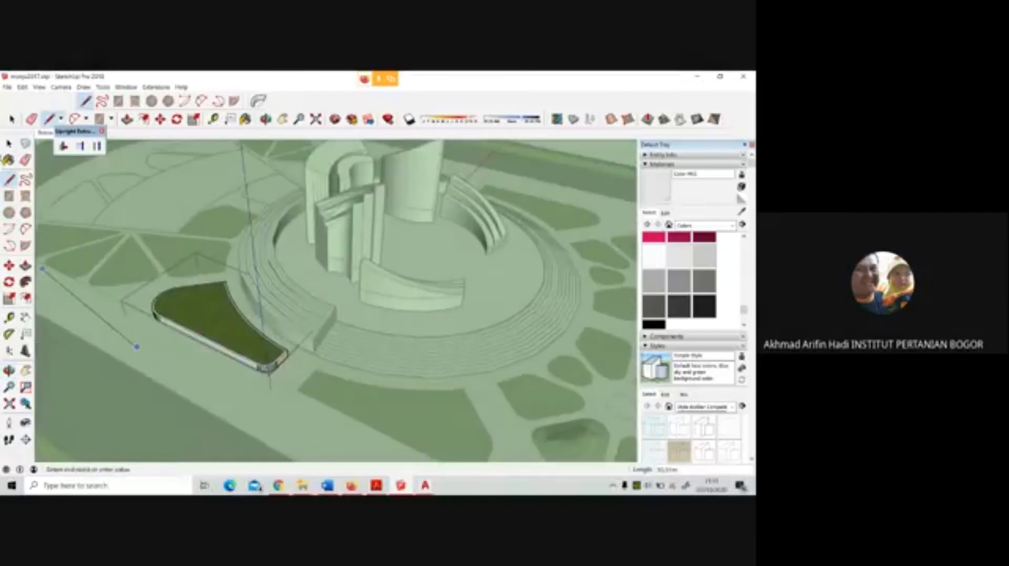
{"action": "key", "text": "space"}
Close the bed's group and draw a long, narrow rectangle about 17 m long on the paving between the raised bed and the road
{"action": "left_click", "coordinate": [129, 337]}
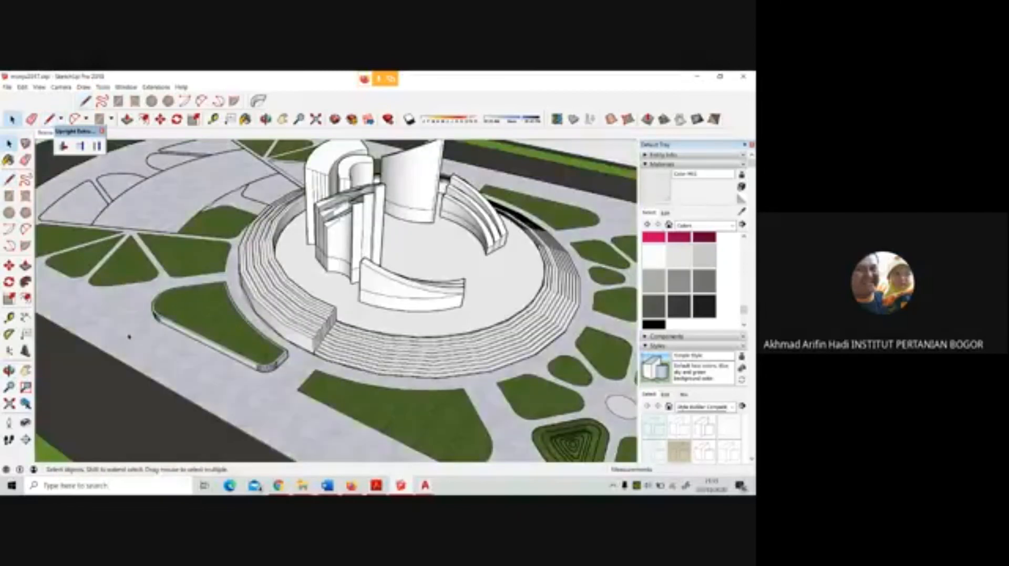
{"action": "left_click", "coordinate": [9, 196]}
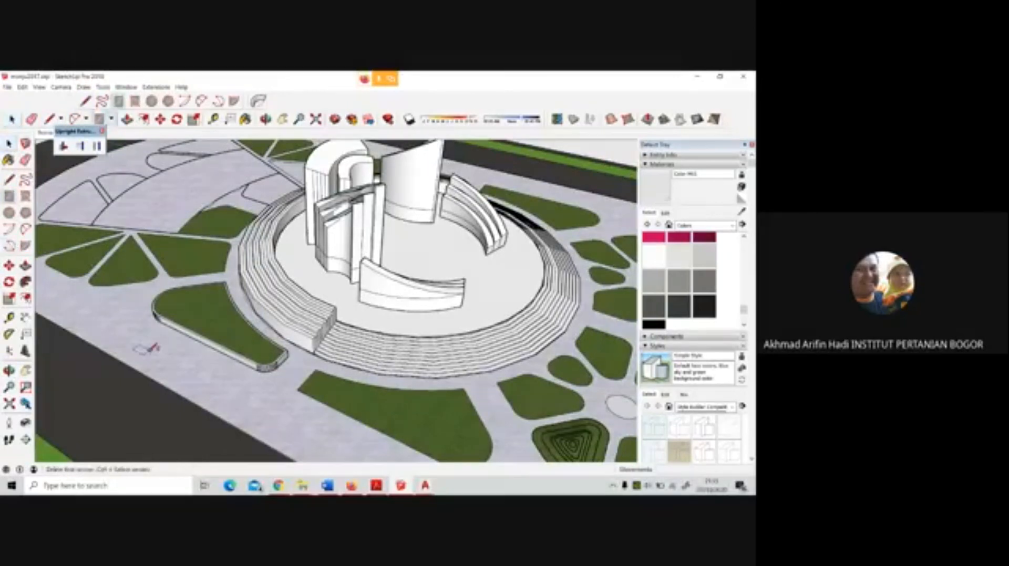
{"action": "left_click", "coordinate": [134, 352]}
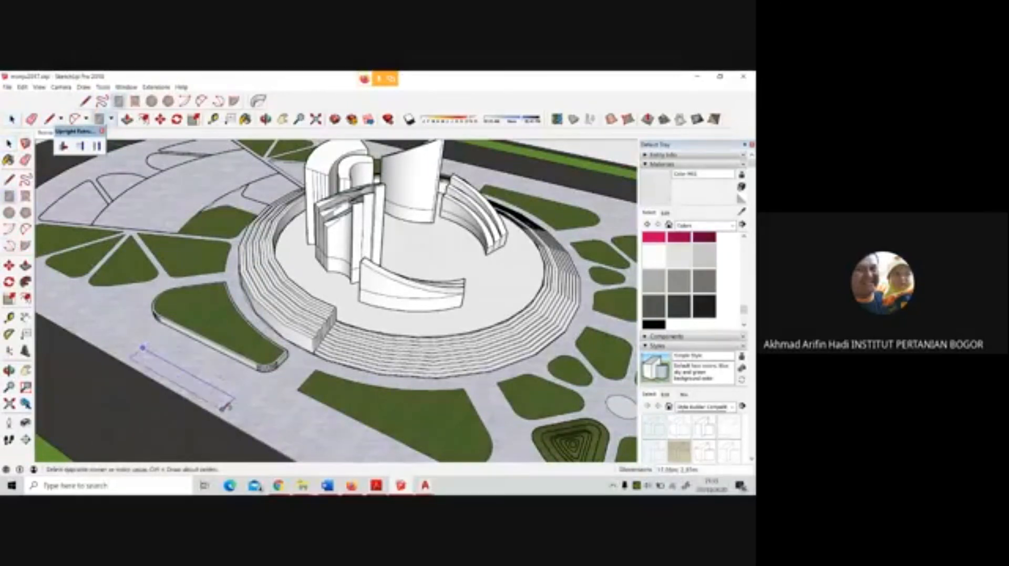
{"action": "left_click", "coordinate": [233, 399]}
{"action": "middle_click_drag", "start_coordinate": [237, 390], "coordinate": [272, 362]}
{"action": "scroll", "coordinate": [273, 360], "scroll_direction": "up", "scroll_amount": 2}
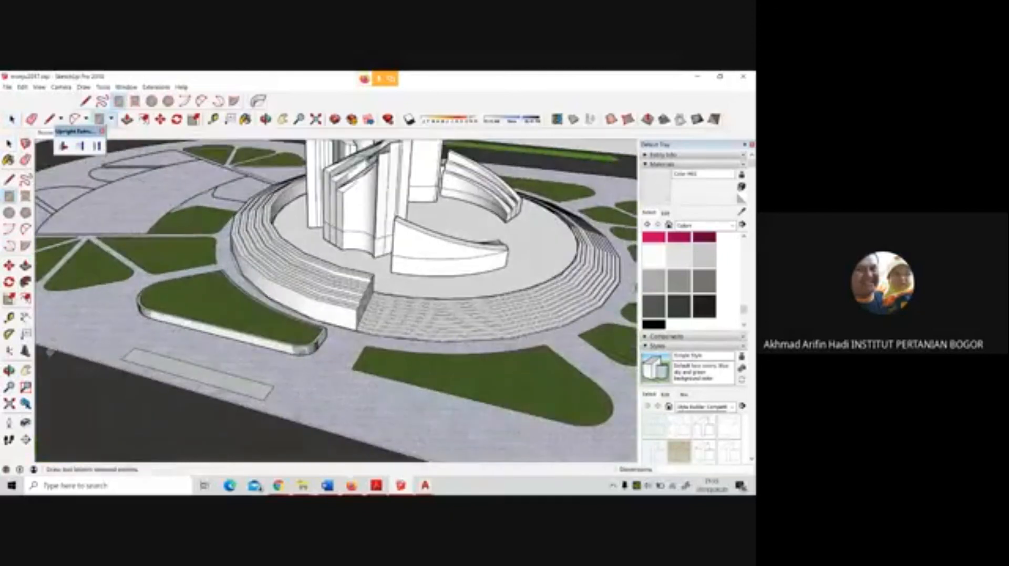
Group the new rectangle with its outline and open the group for editing
{"action": "key", "text": "space"}
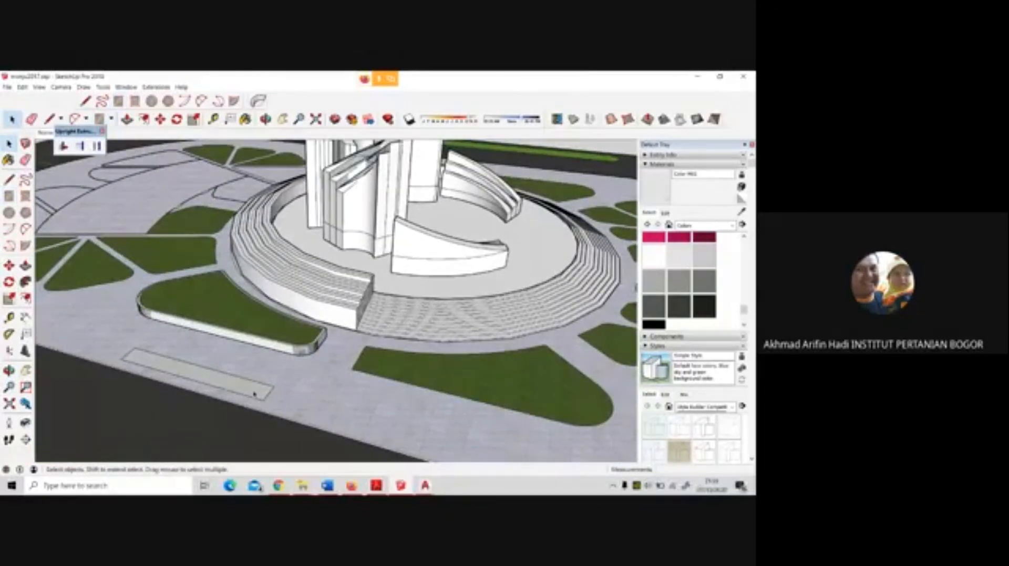
{"action": "double_click", "coordinate": [253, 393]}
{"action": "right_click", "coordinate": [254, 393]}
{"action": "left_click", "coordinate": [281, 338]}
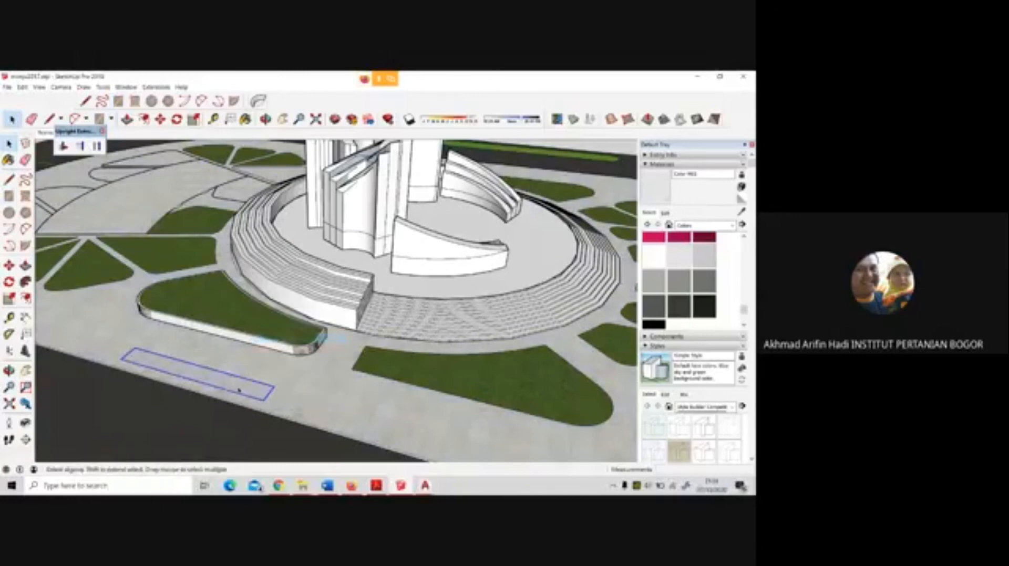
{"action": "double_click", "coordinate": [151, 360]}
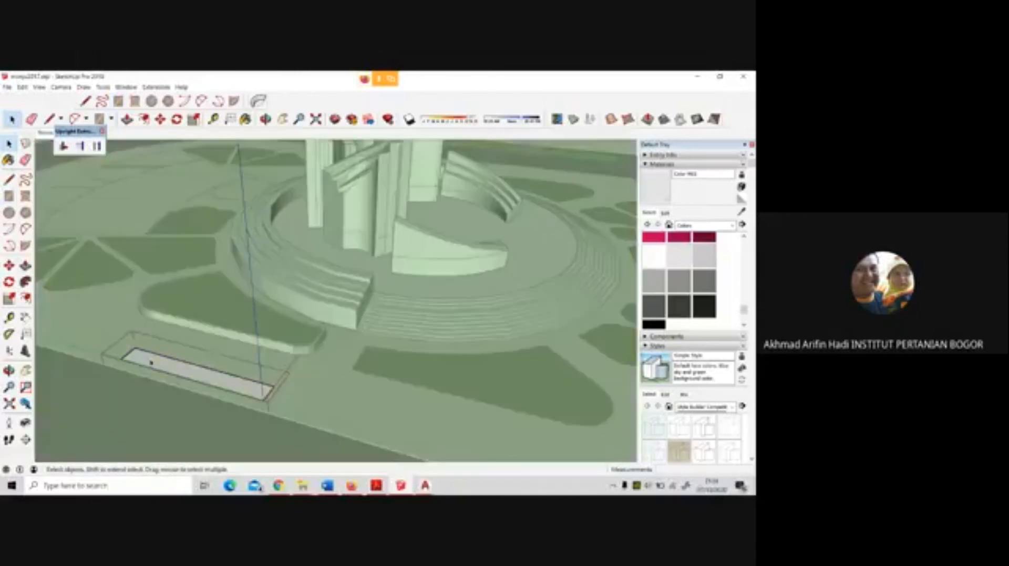
Extrude the rectangle into a box about 2 m high and pull its long side face out over the raised bed to the platform steps
{"action": "left_click", "coordinate": [25, 265]}
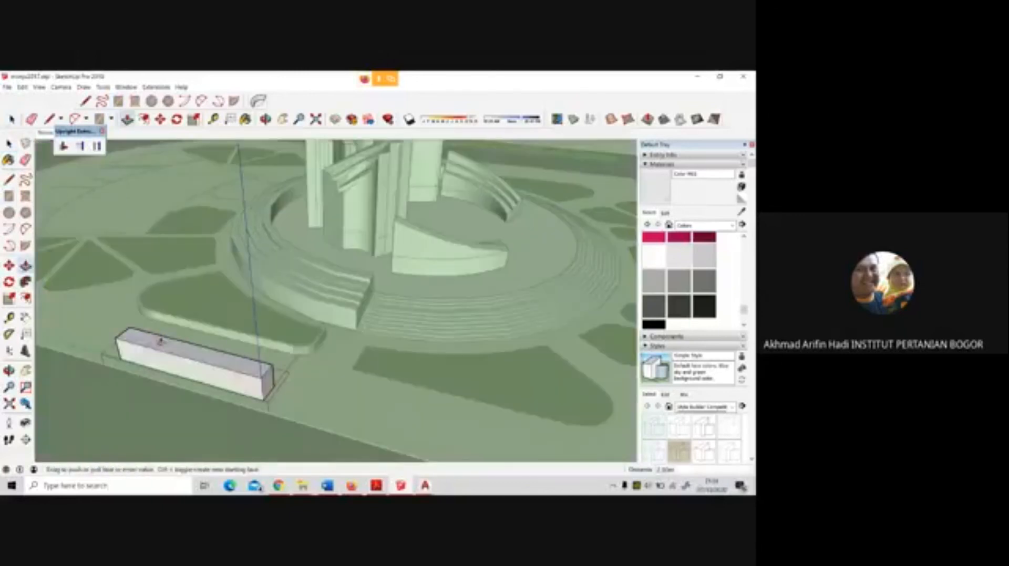
{"action": "left_click", "coordinate": [161, 364]}
{"action": "middle_click_drag", "start_coordinate": [161, 338], "coordinate": [97, 329]}
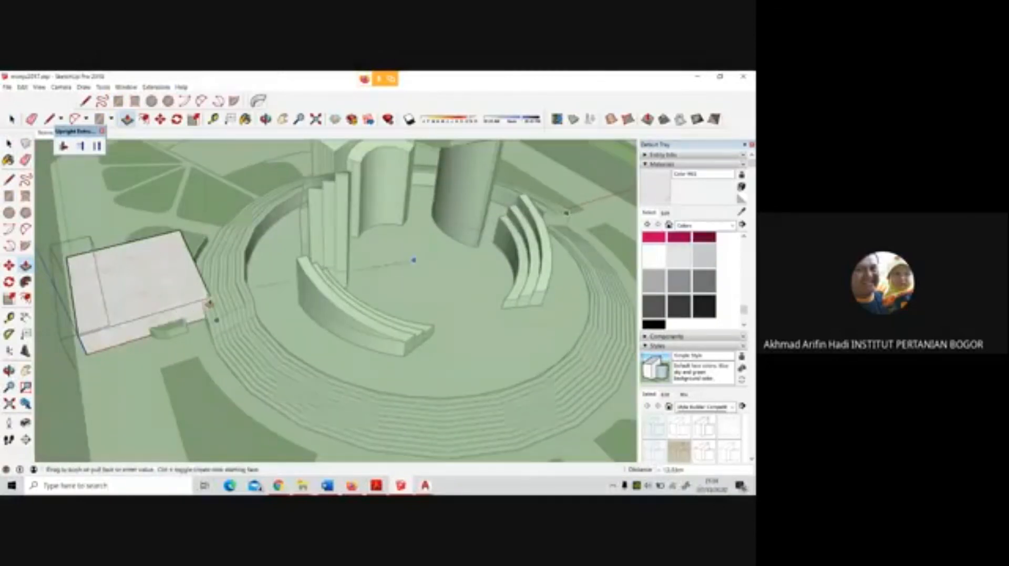
{"action": "left_click", "coordinate": [240, 299]}
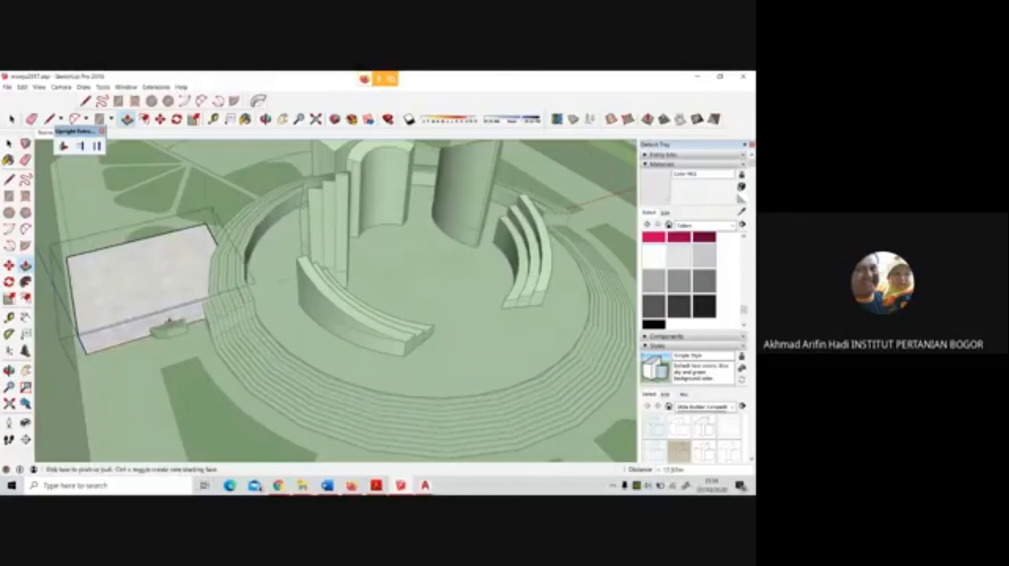
Lengthen the box by pulling out its end face toward the wedge-shaped grass beds, and close the group
{"action": "middle_click_drag", "start_coordinate": [140, 299], "coordinate": [393, 302]}
{"action": "left_click", "coordinate": [394, 303]}
{"action": "left_click", "coordinate": [341, 318]}
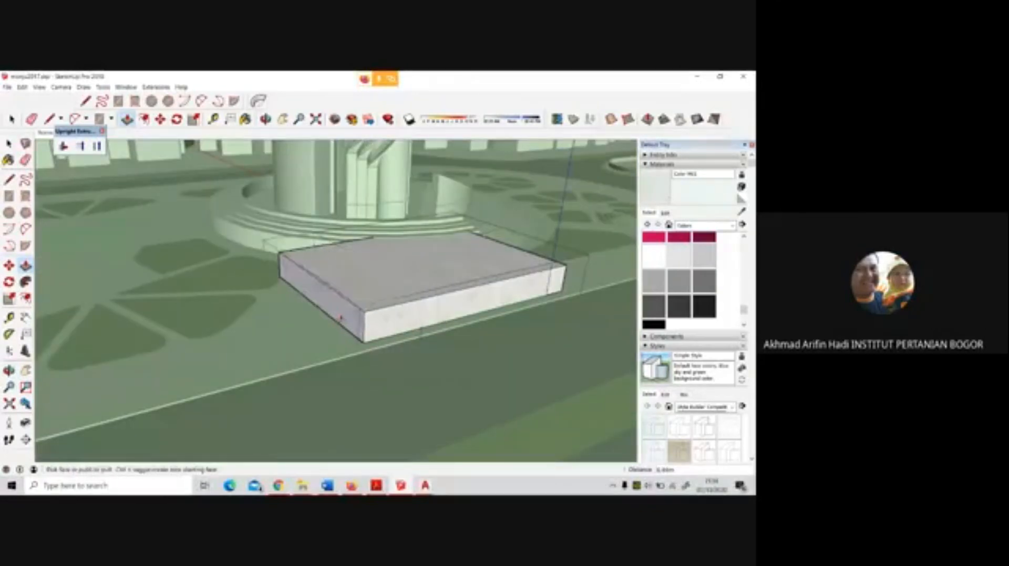
{"action": "key", "text": "space"}
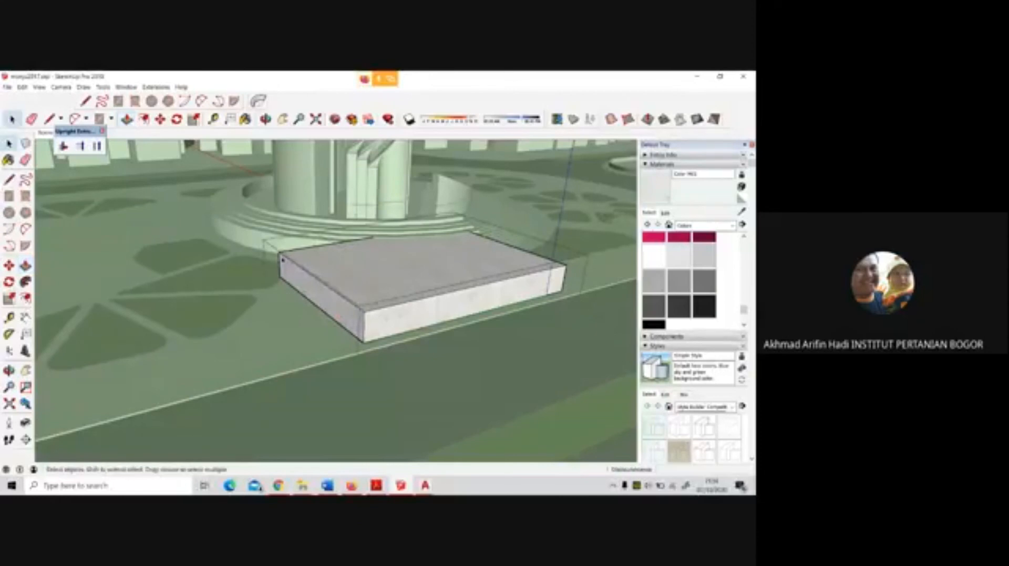
{"action": "left_click", "coordinate": [501, 344]}
{"action": "middle_click_drag", "start_coordinate": [578, 300], "coordinate": [412, 302]}
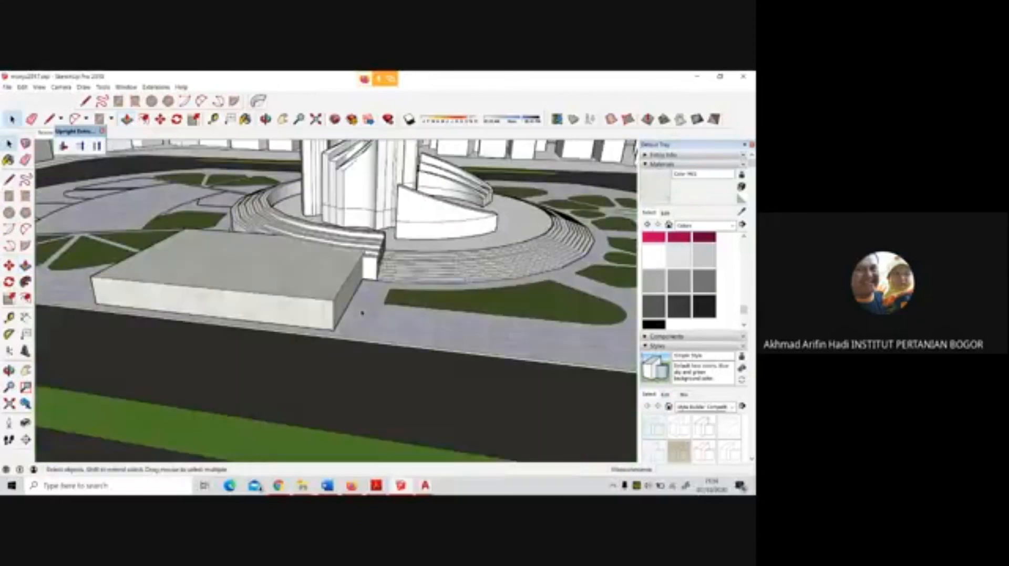
{"action": "left_click", "coordinate": [332, 315]}
{"action": "key", "text": "m"}
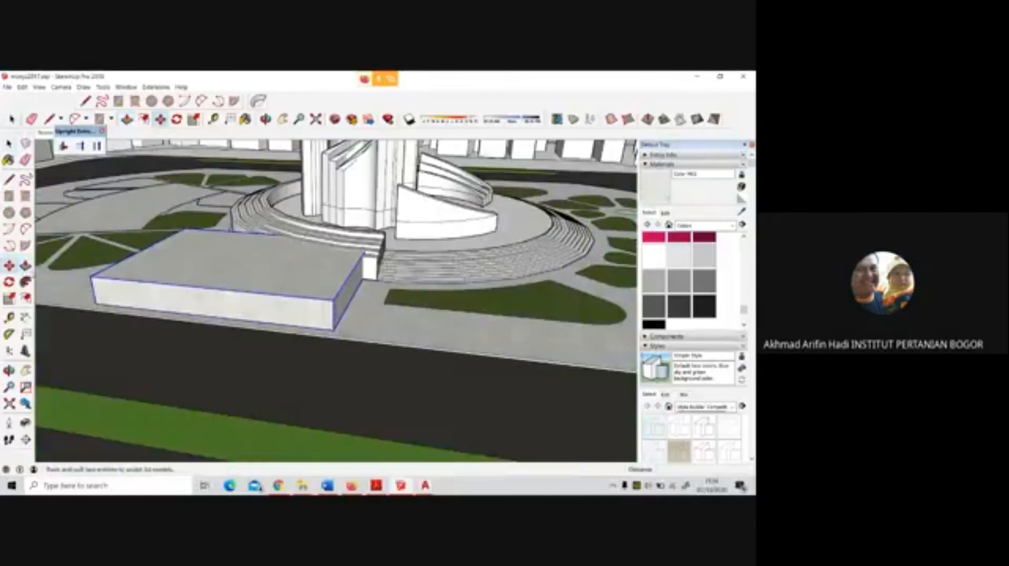
{"action": "middle_click_drag", "start_coordinate": [337, 336], "coordinate": [335, 265]}
{"action": "left_click", "coordinate": [336, 265]}
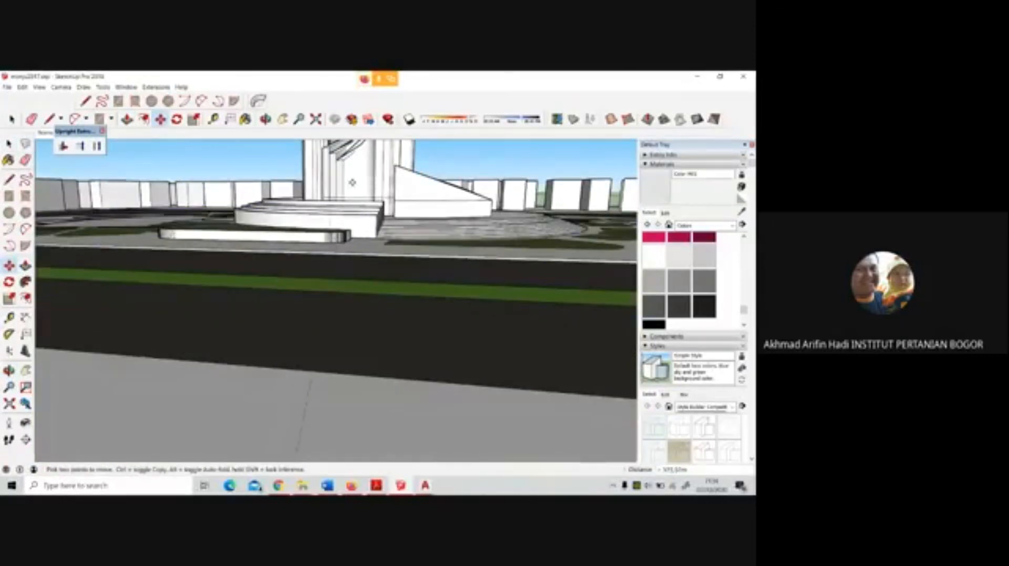
{"action": "key", "text": "Escape"}
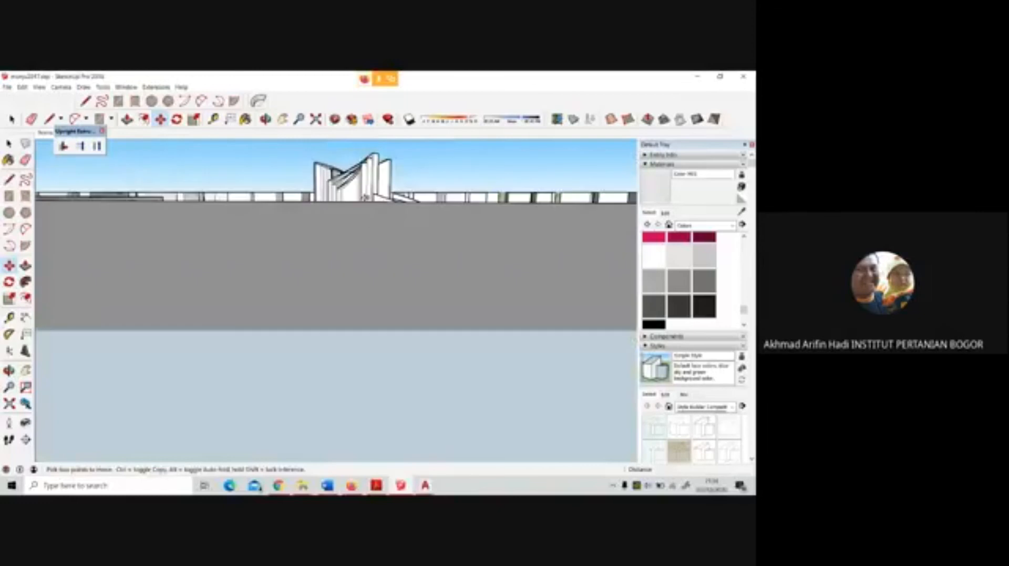
{"action": "middle_click_drag", "start_coordinate": [366, 197], "coordinate": [369, 272]}
{"action": "scroll", "coordinate": [369, 272], "scroll_direction": "down", "scroll_amount": 3}
{"action": "scroll", "coordinate": [361, 298], "scroll_direction": "up", "scroll_amount": 5}
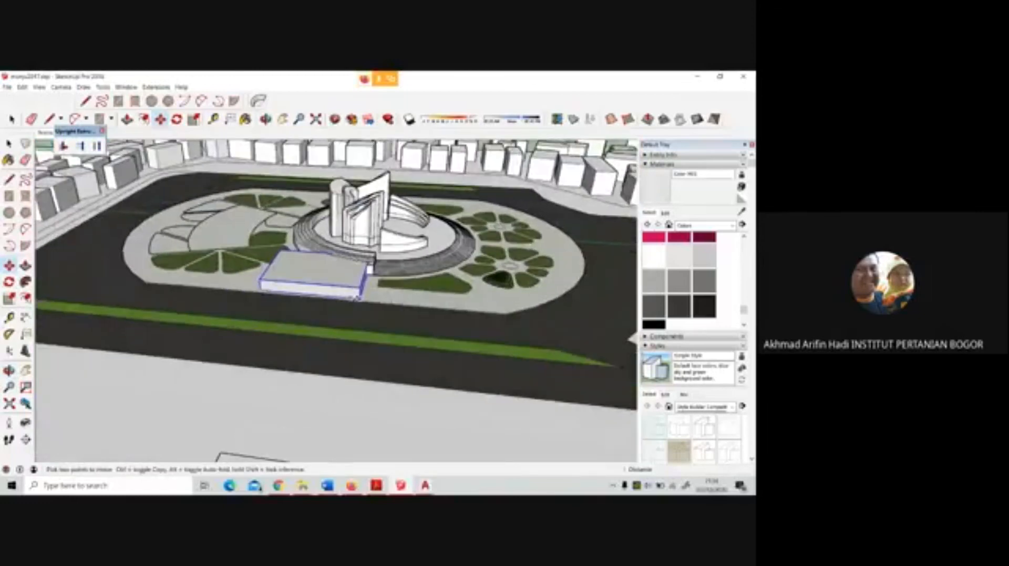
Try to move the box group off the plaza, past the long building, onto the empty ground outside the site
{"action": "left_click", "coordinate": [362, 300]}
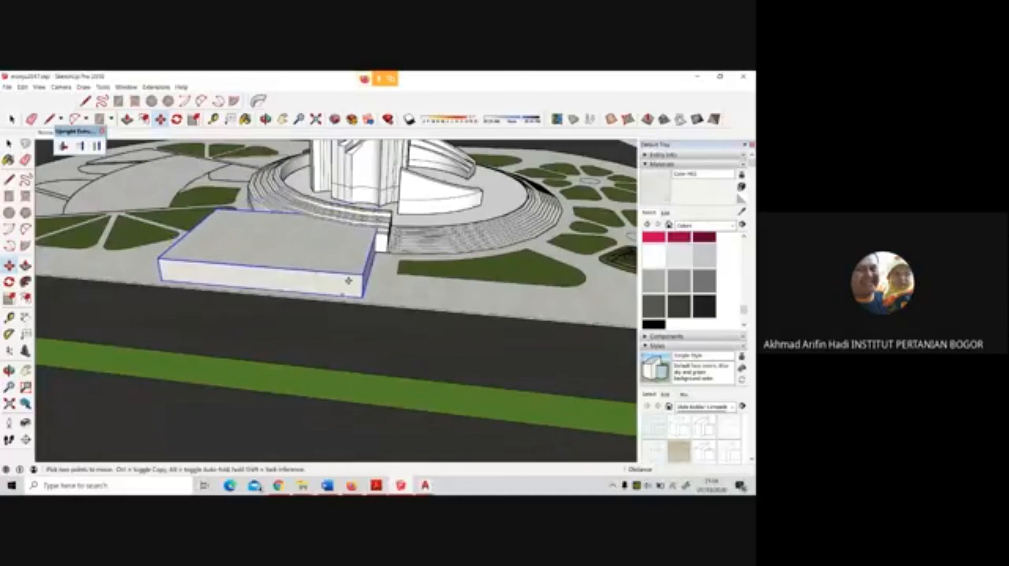
{"action": "right_click", "coordinate": [348, 281]}
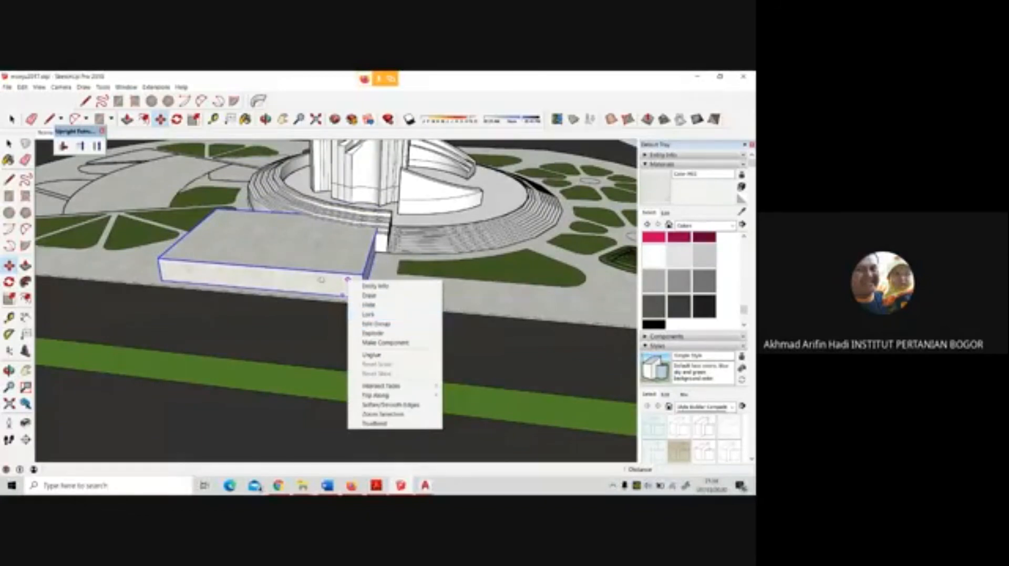
{"action": "left_click", "coordinate": [348, 279]}
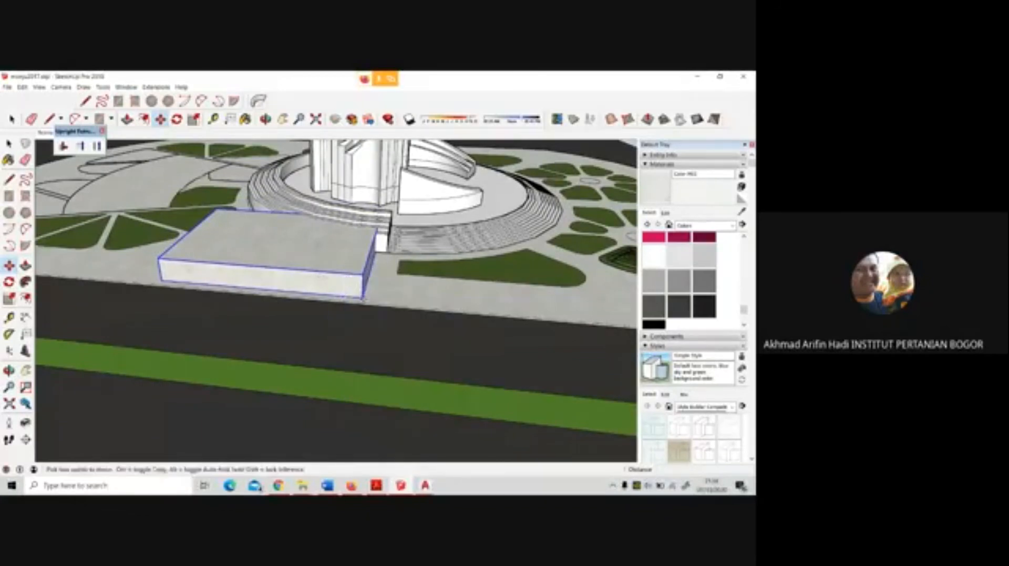
{"action": "scroll", "coordinate": [349, 368], "scroll_direction": "down", "scroll_amount": 6}
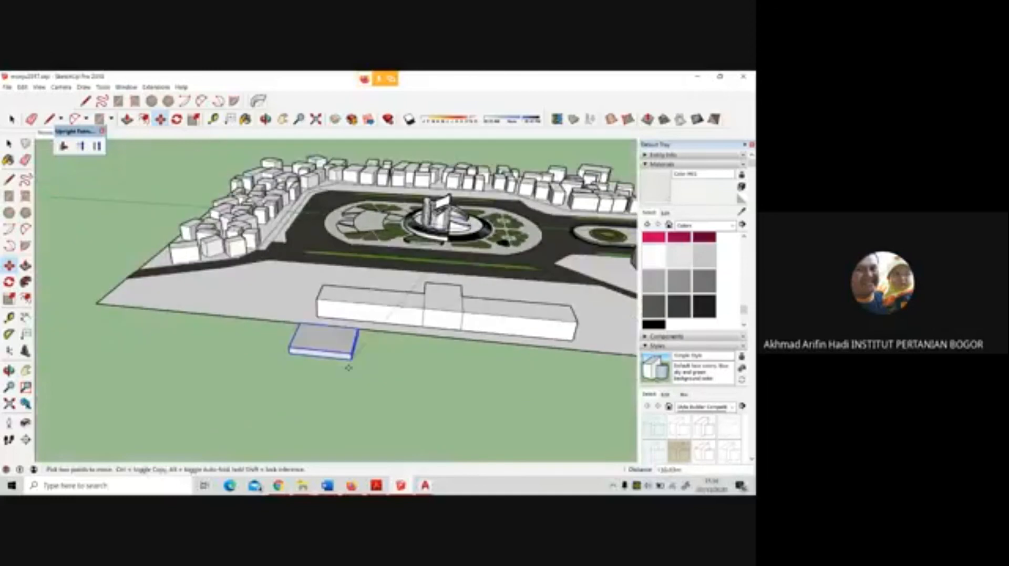
{"action": "left_click", "coordinate": [348, 368]}
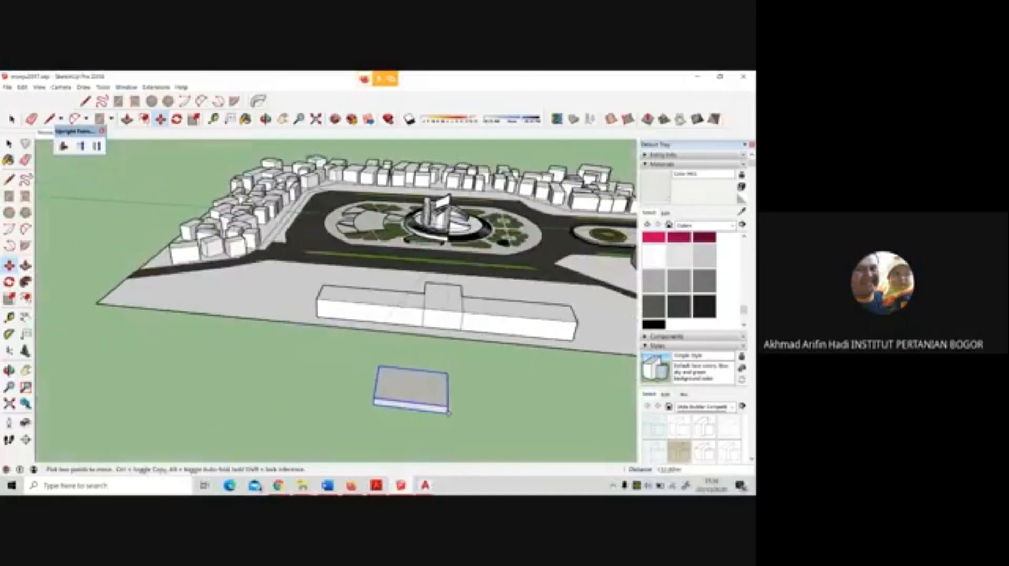
{"action": "left_click", "coordinate": [447, 413]}
{"action": "middle_click_drag", "start_coordinate": [446, 389], "coordinate": [458, 234]}
{"action": "middle_click_drag", "start_coordinate": [435, 281], "coordinate": [444, 374]}
{"action": "scroll", "coordinate": [444, 374], "scroll_direction": "down", "scroll_amount": 6}
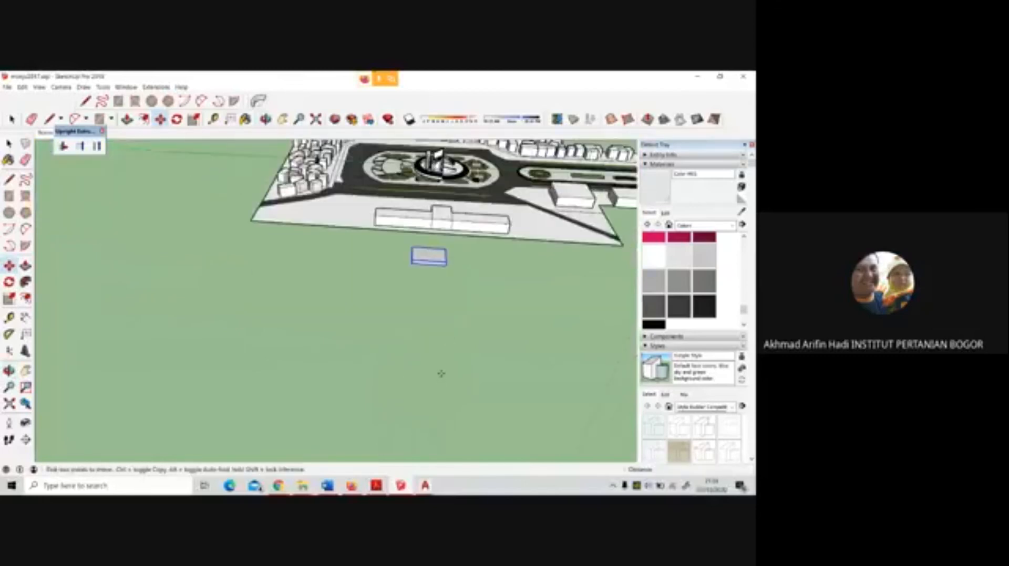
{"action": "scroll", "coordinate": [460, 210], "scroll_direction": "up", "scroll_amount": 1}
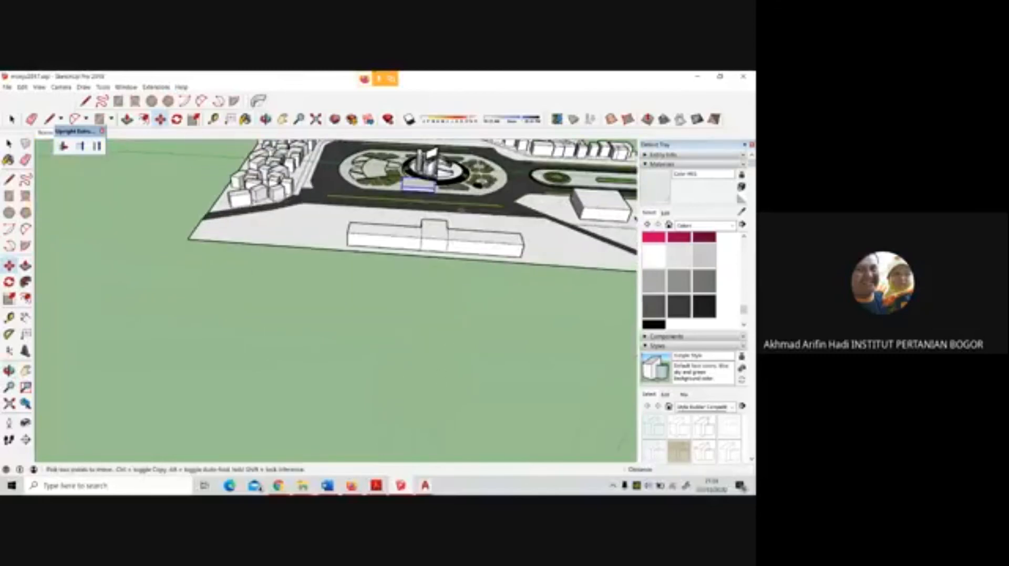
Undo the box's move and its creation to remove it from the plaza
{"action": "key", "text": "ctrl+z"}
{"action": "key", "text": "ctrl+z"}
{"action": "key", "text": "ctrl+z"}
{"action": "key", "text": "ctrl+z"}
{"action": "key", "text": "ctrl+z"}
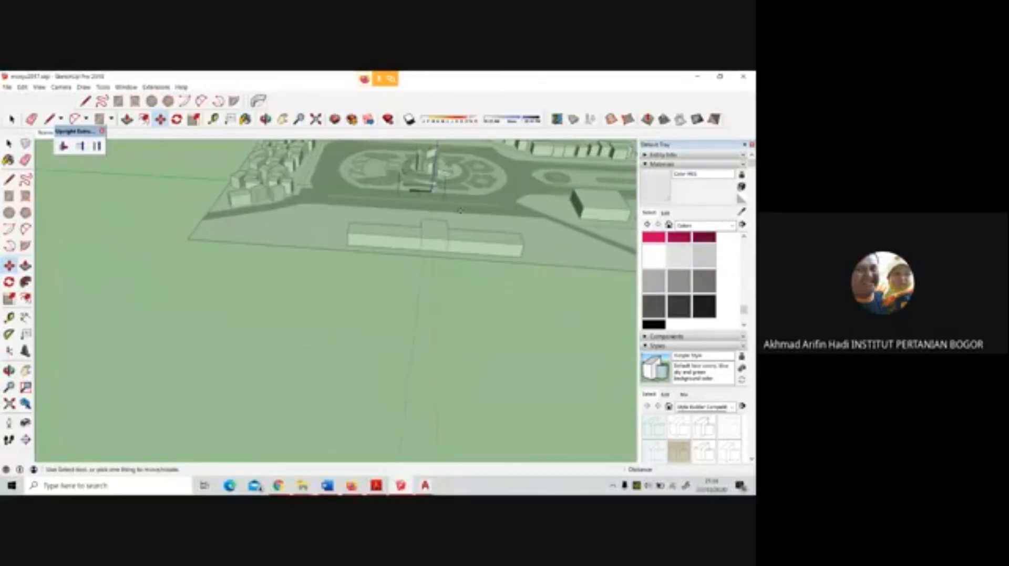
{"action": "key", "text": "ctrl+z"}
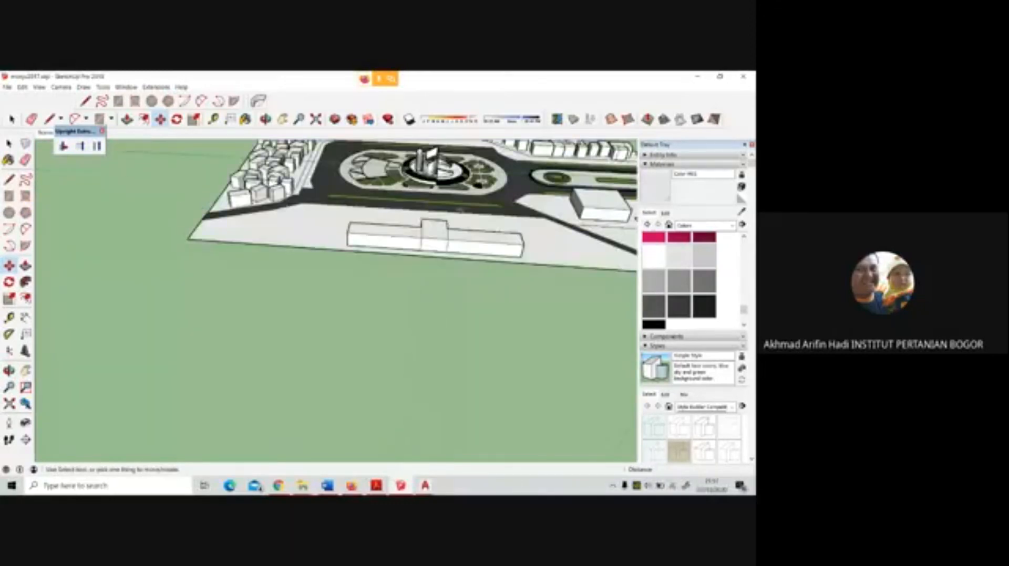
Draw a rectangle on the empty ground beyond the long building and extrude it upward into a box
{"action": "key", "text": "r"}
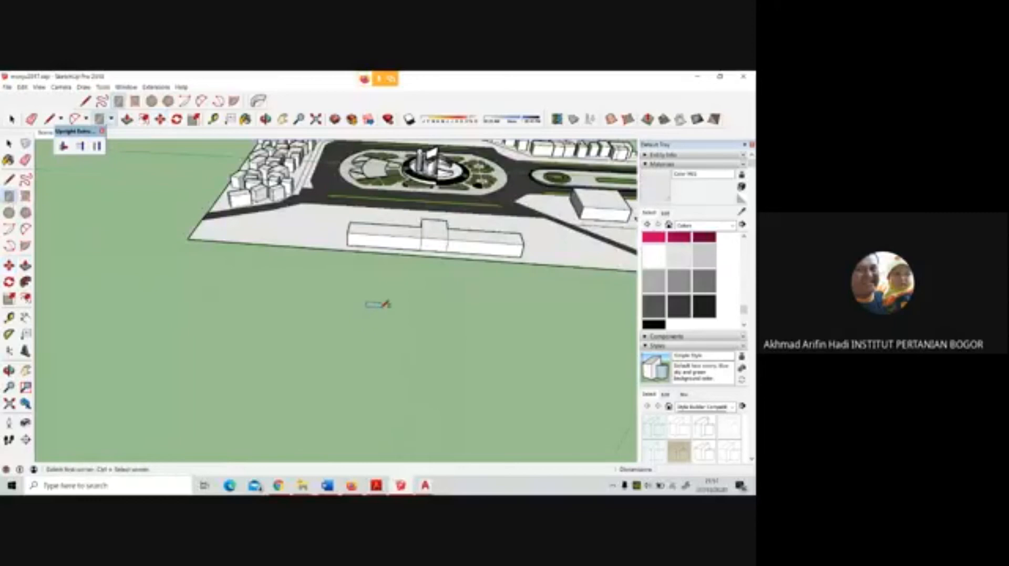
{"action": "left_click", "coordinate": [386, 289]}
{"action": "left_click", "coordinate": [470, 330]}
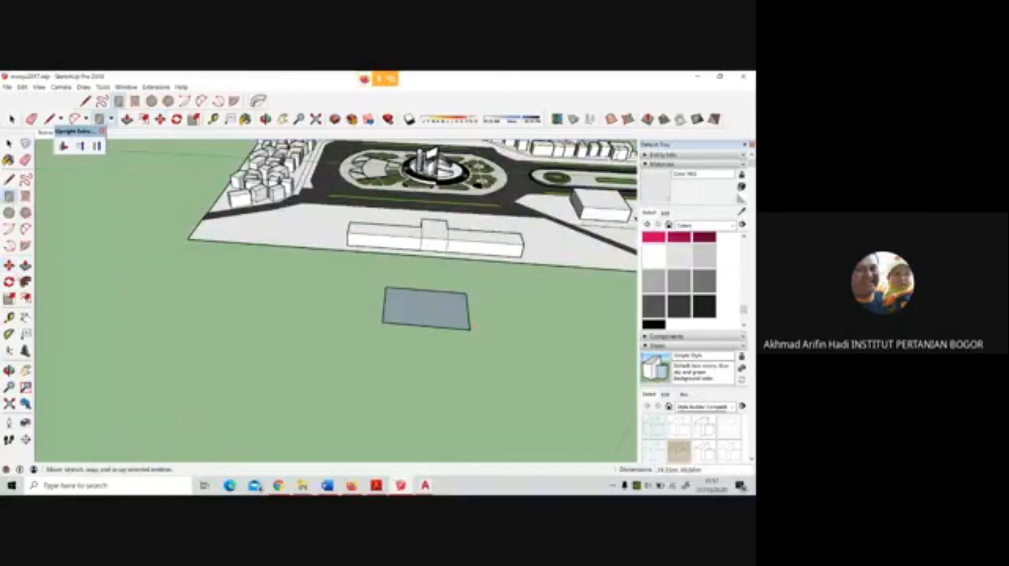
{"action": "key", "text": "p"}
{"action": "left_click_drag", "start_coordinate": [426, 313], "coordinate": [425, 290]}
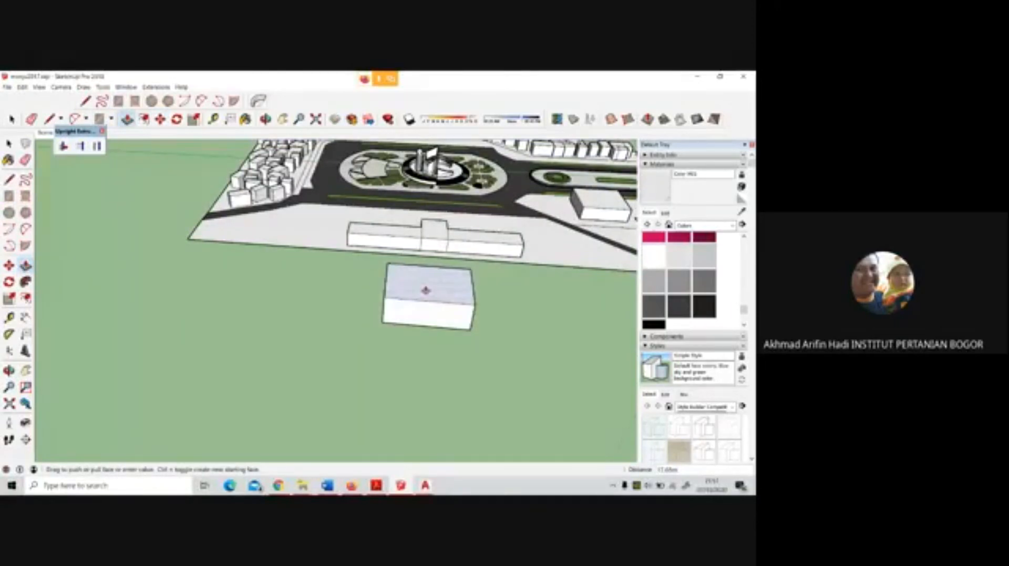
Select all faces and edges of the new box and make them a group
{"action": "key", "text": "o"}
{"action": "scroll", "coordinate": [475, 290], "scroll_direction": "up", "scroll_amount": 3}
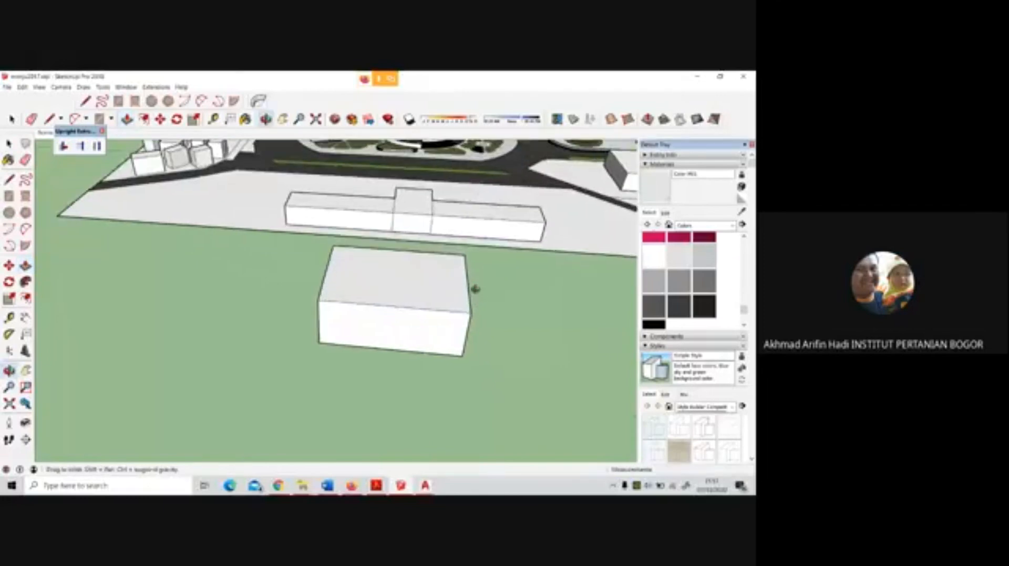
{"action": "left_click_drag", "start_coordinate": [475, 290], "coordinate": [293, 315]}
{"action": "left_click", "coordinate": [8, 143]}
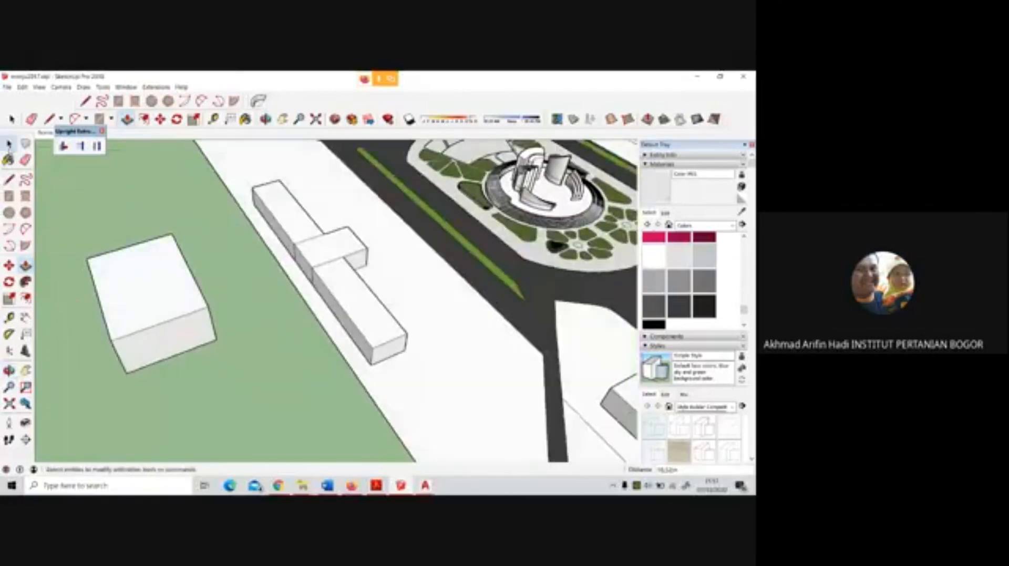
{"action": "triple_click", "coordinate": [173, 300]}
{"action": "right_click", "coordinate": [167, 301]}
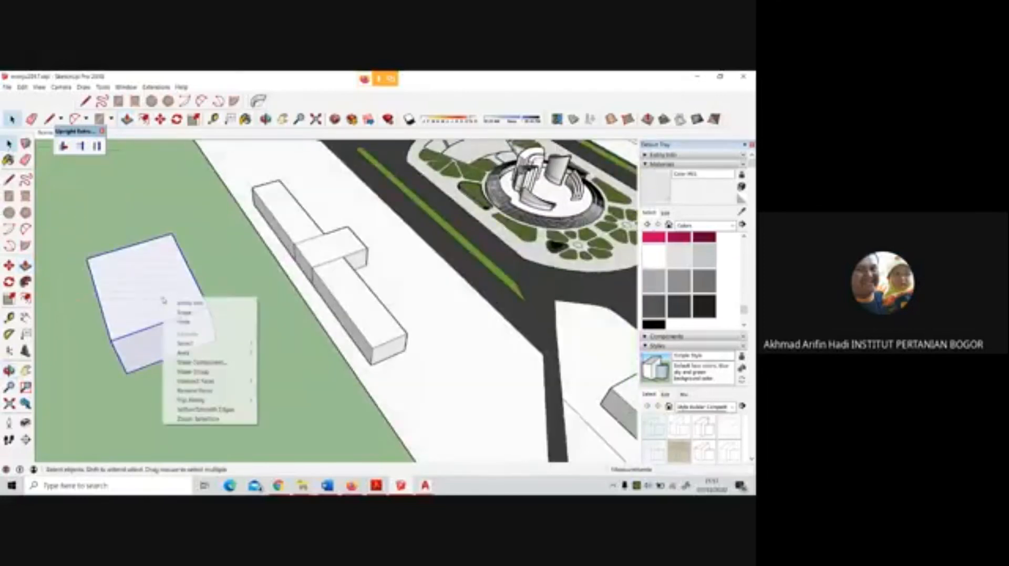
{"action": "left_click", "coordinate": [191, 372]}
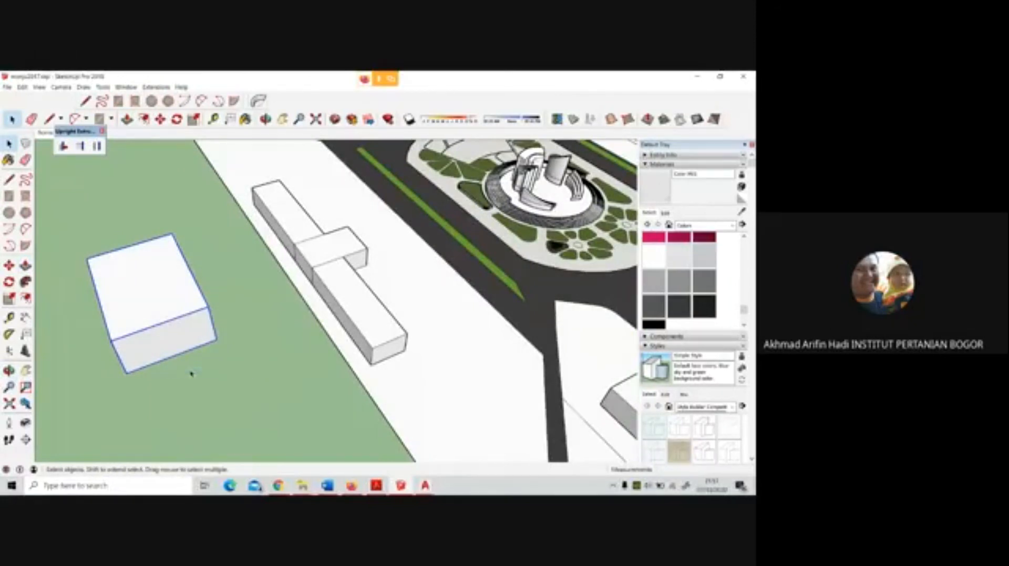
Move the box group by its ground corner across the road onto the paving beside the platform steps, covering the raised bed
{"action": "left_click", "coordinate": [9, 265]}
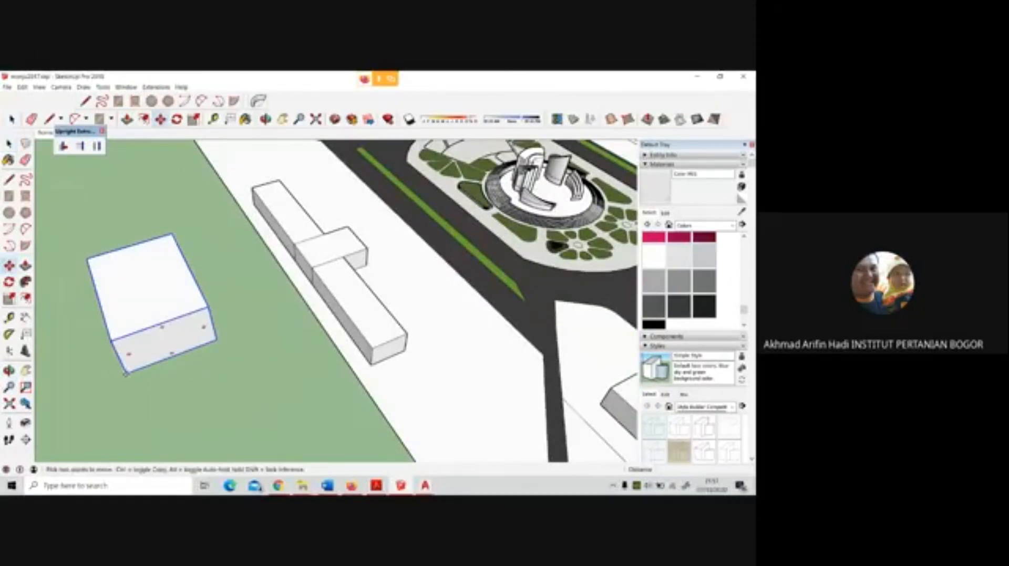
{"action": "left_click", "coordinate": [127, 374]}
{"action": "scroll", "coordinate": [478, 215], "scroll_direction": "up", "scroll_amount": 5}
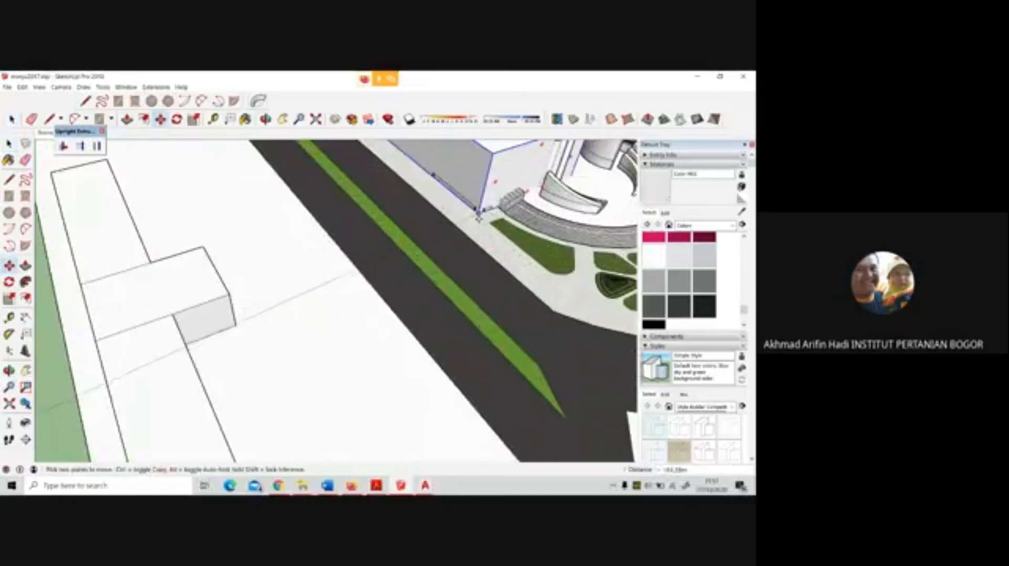
{"action": "scroll", "coordinate": [478, 216], "scroll_direction": "up", "scroll_amount": 3}
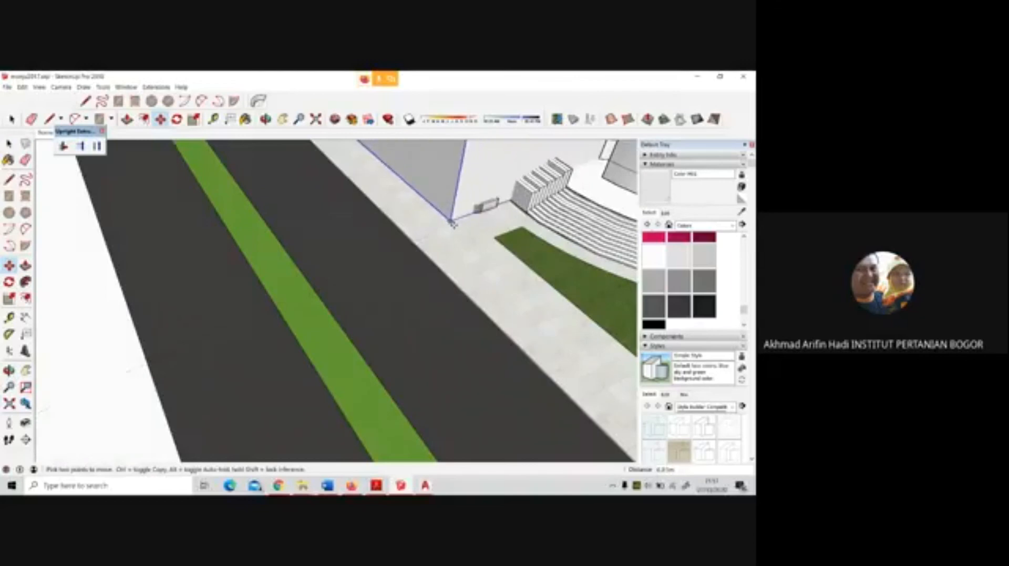
{"action": "scroll", "coordinate": [454, 221], "scroll_direction": "up", "scroll_amount": 2}
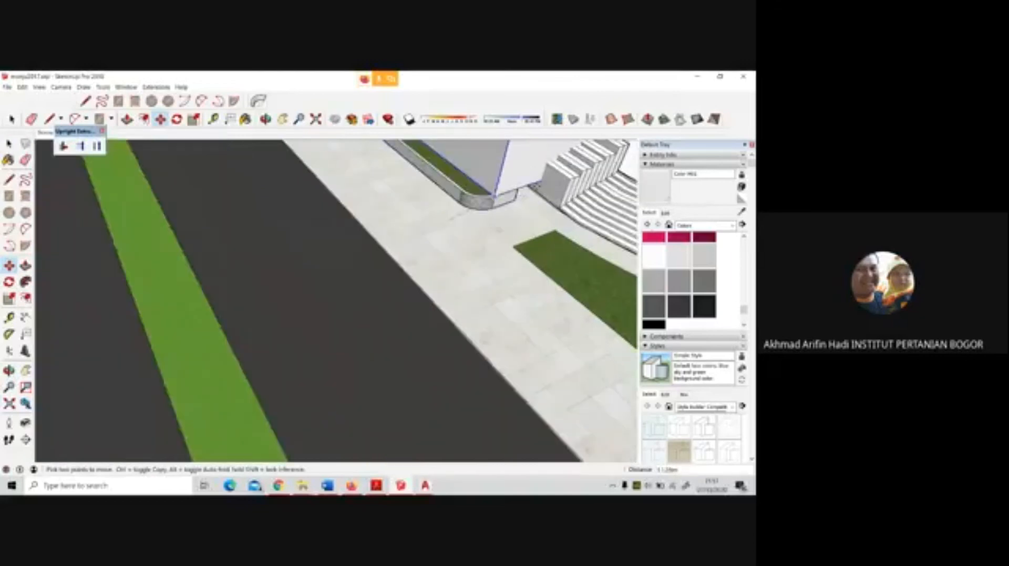
{"action": "scroll", "coordinate": [494, 196], "scroll_direction": "up", "scroll_amount": 2}
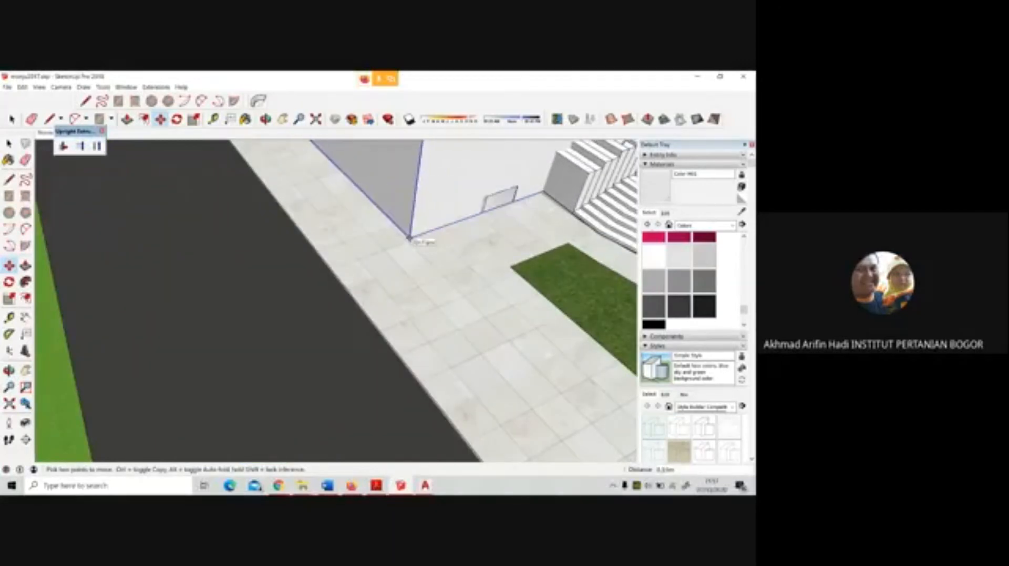
{"action": "scroll", "coordinate": [410, 239], "scroll_direction": "down", "scroll_amount": 6}
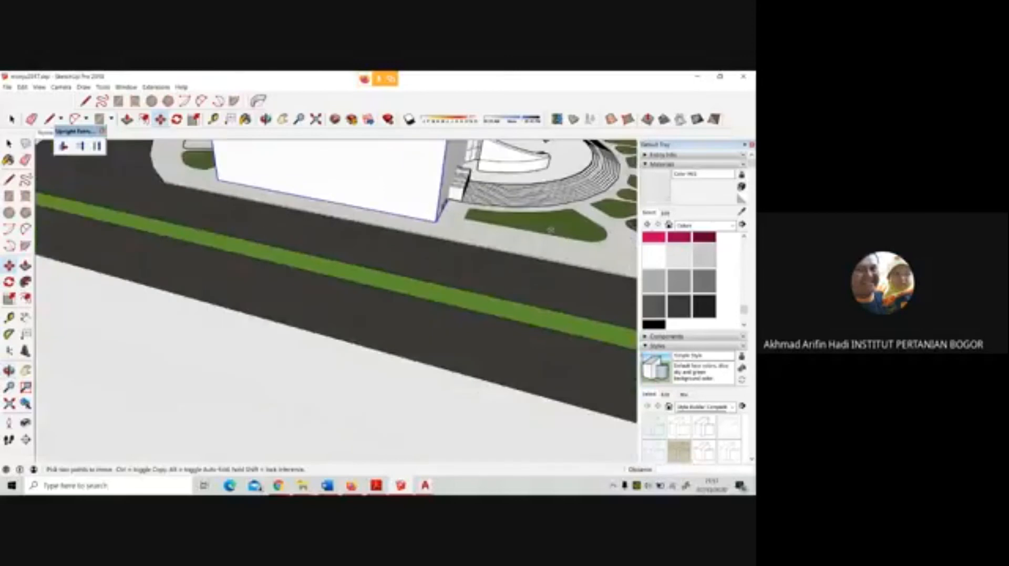
{"action": "scroll", "coordinate": [428, 195], "scroll_direction": "up", "scroll_amount": 5}
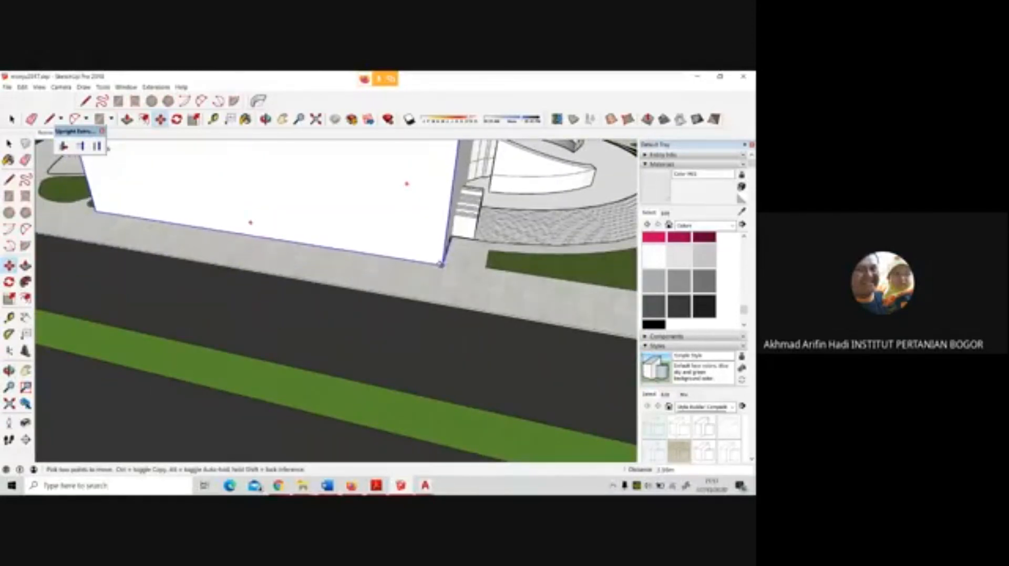
{"action": "scroll", "coordinate": [440, 264], "scroll_direction": "up", "scroll_amount": 3}
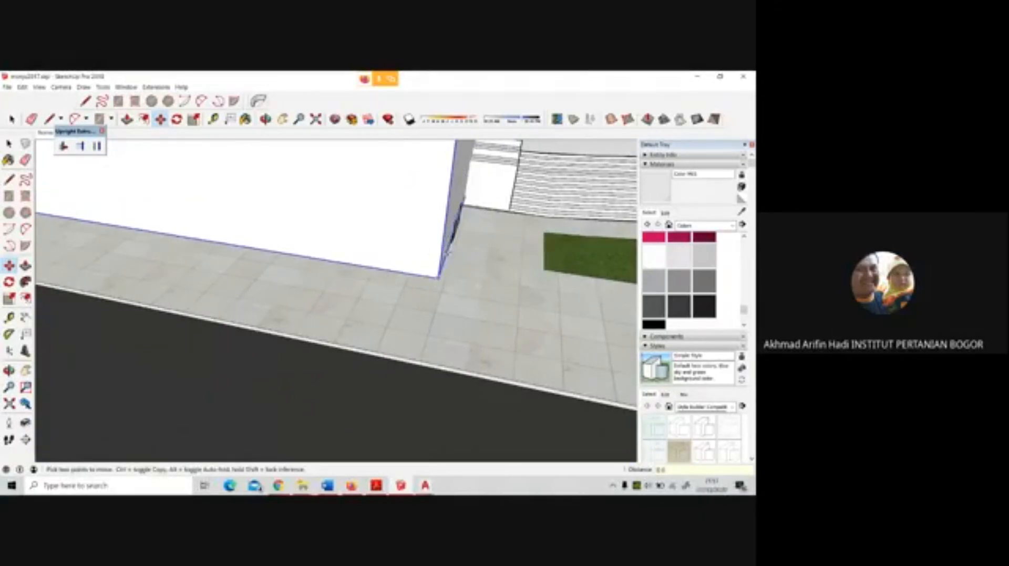
{"action": "scroll", "coordinate": [463, 234], "scroll_direction": "up", "scroll_amount": 2}
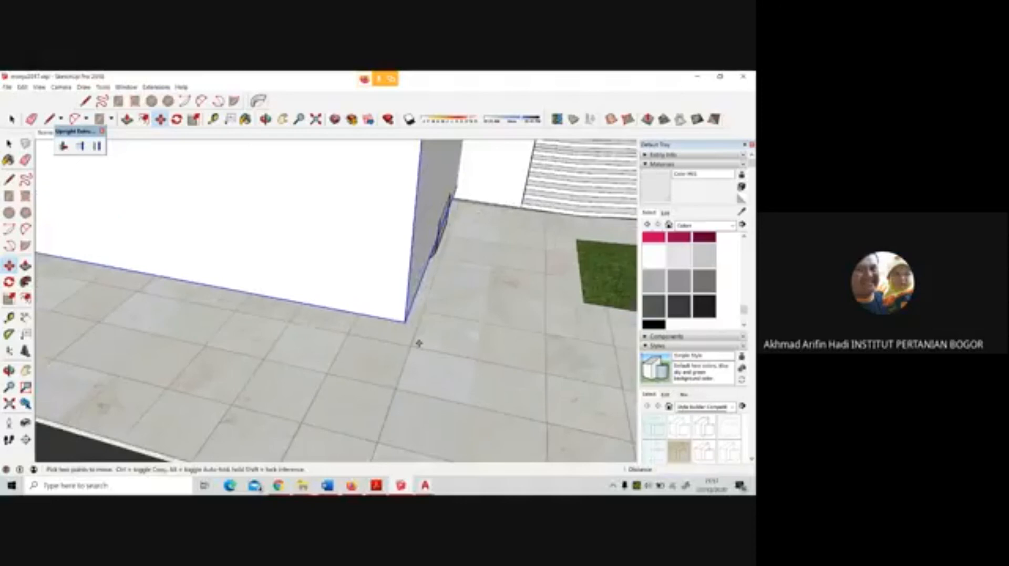
{"action": "middle_click_drag", "start_coordinate": [426, 345], "coordinate": [455, 279]}
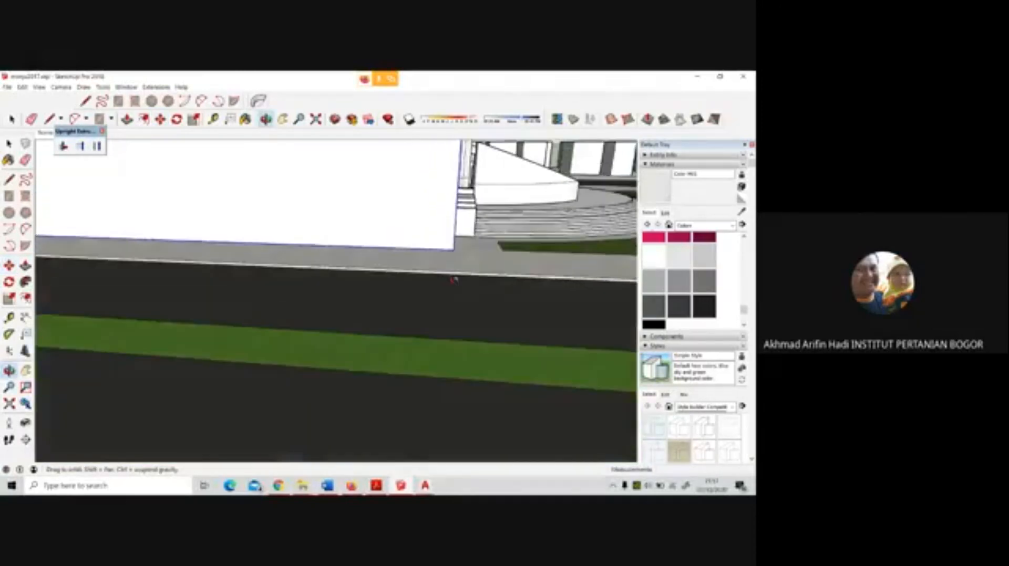
Rotate the box by about 2° around its ground corner near the platform steps
{"action": "left_click", "coordinate": [9, 281]}
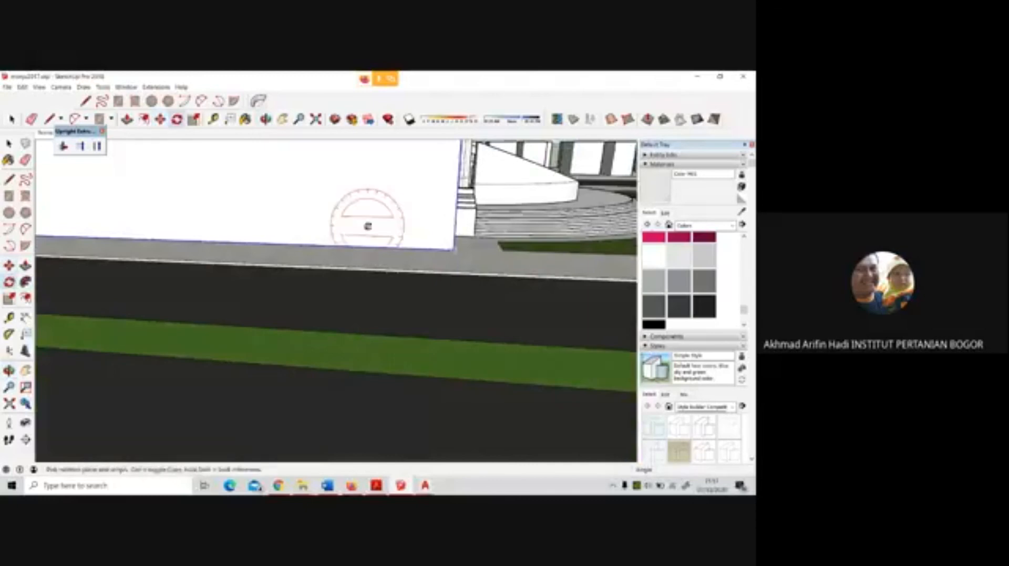
{"action": "scroll", "coordinate": [450, 249], "scroll_direction": "down", "scroll_amount": 3}
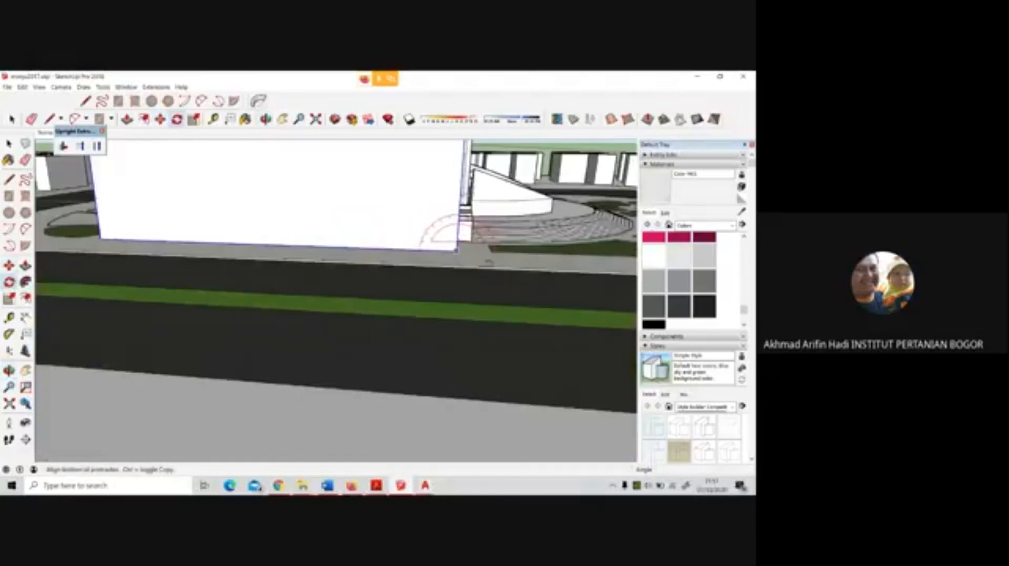
{"action": "left_click", "coordinate": [183, 244]}
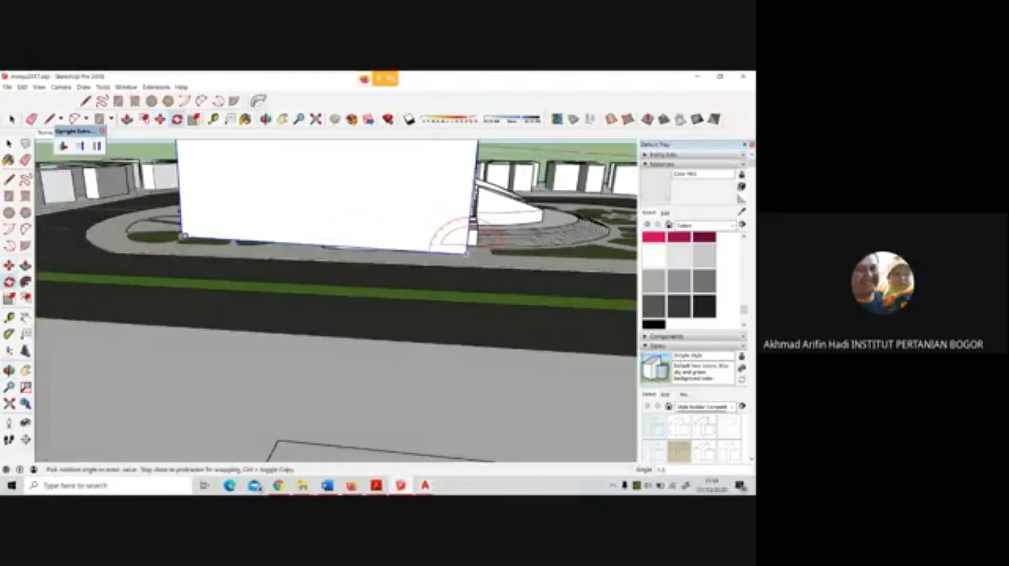
{"action": "middle_click_drag", "start_coordinate": [184, 231], "coordinate": [188, 221]}
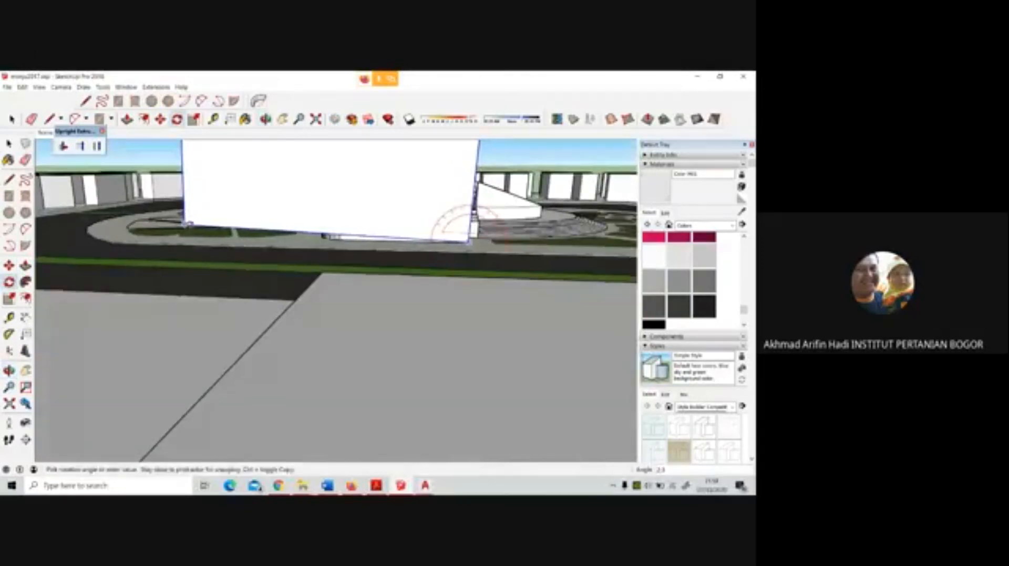
{"action": "left_click", "coordinate": [189, 224]}
{"action": "middle_click_drag", "start_coordinate": [438, 203], "coordinate": [319, 264]}
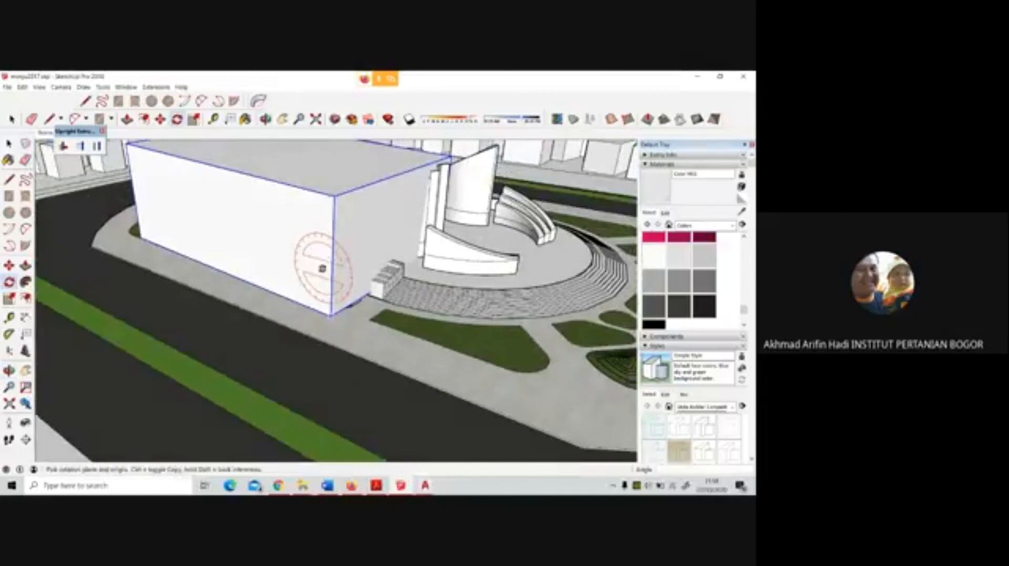
Intersect faces on the box and raised-bed geometry at the foot of the box beside the platform steps
{"action": "key", "text": "space"}
{"action": "scroll", "coordinate": [299, 293], "scroll_direction": "up", "scroll_amount": 6}
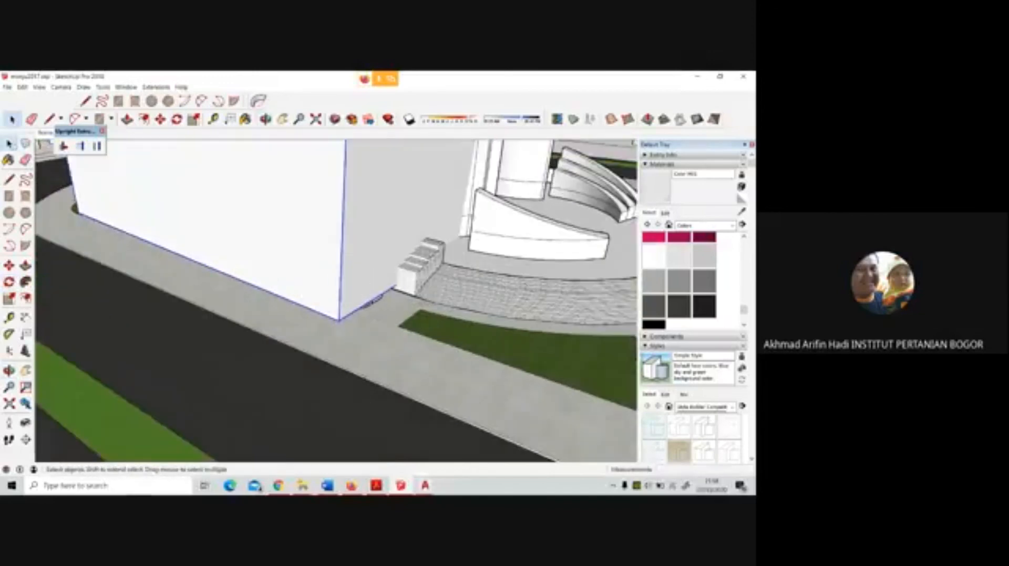
{"action": "left_click", "coordinate": [377, 307]}
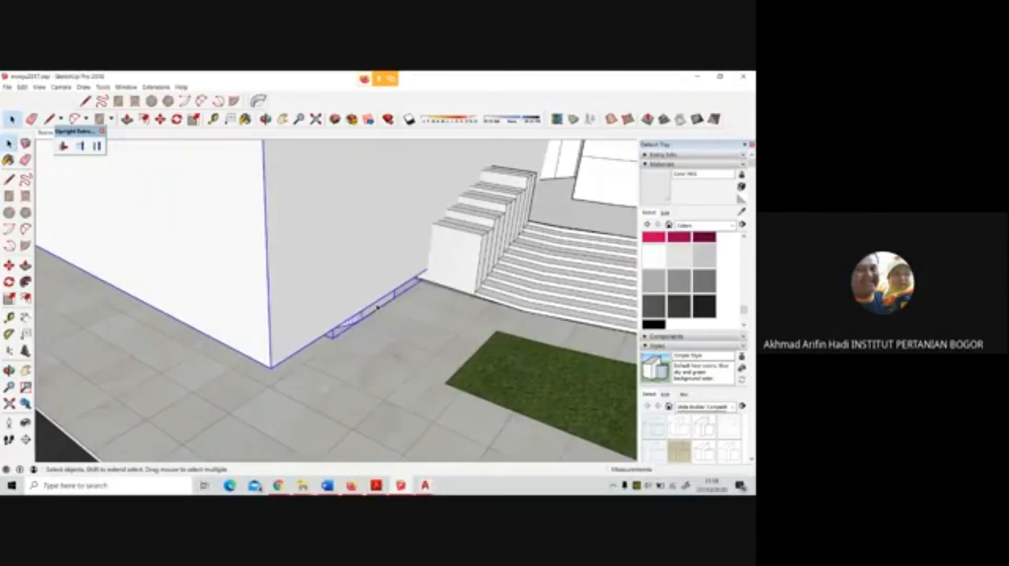
{"action": "right_click", "coordinate": [377, 306]}
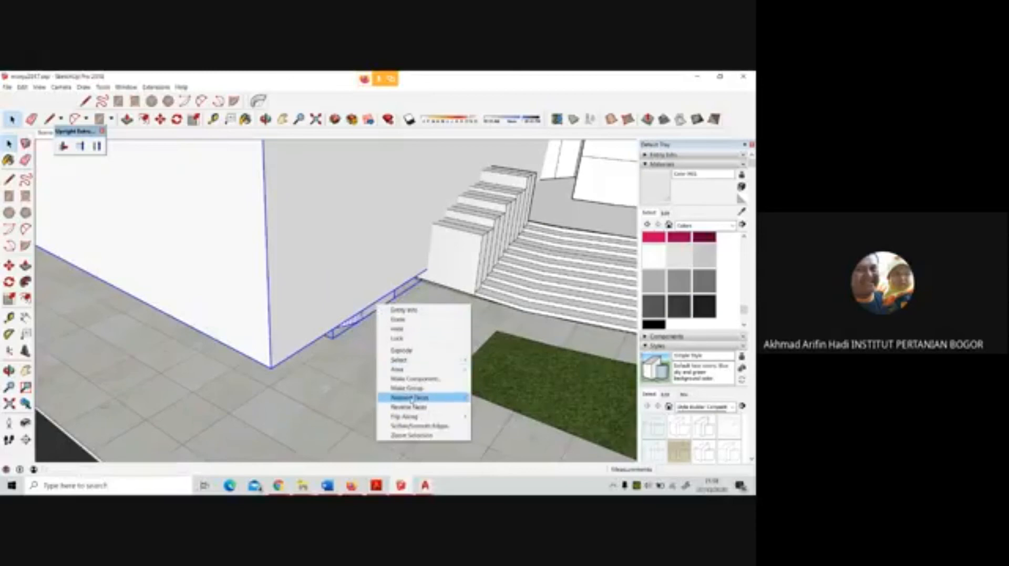
{"action": "mouse_move", "coordinate": [420, 398]}
{"action": "left_click", "coordinate": [488, 407]}
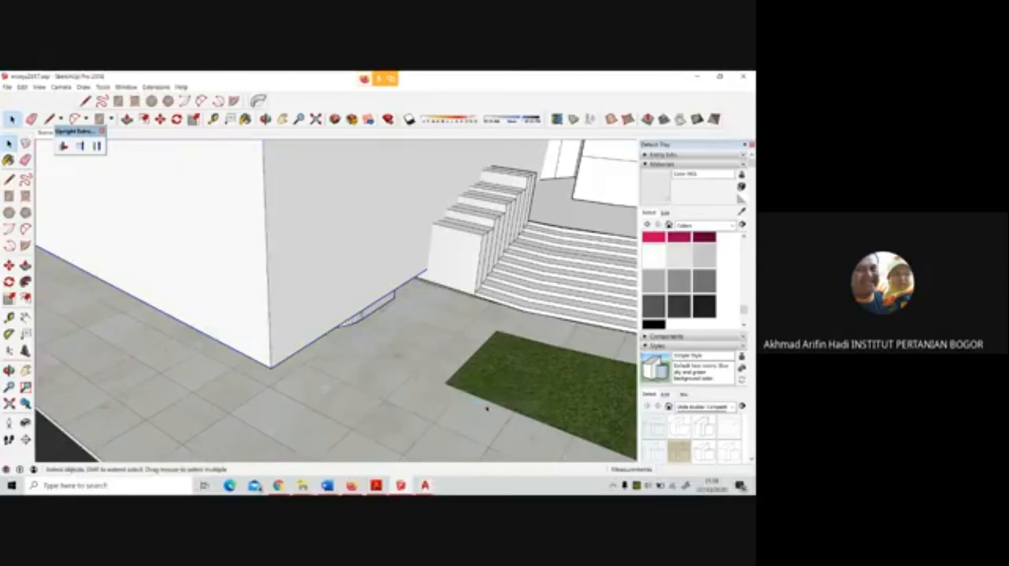
Delete the large box group beside the platform steps
{"action": "scroll", "coordinate": [441, 407], "scroll_direction": "down", "scroll_amount": 10}
{"action": "left_click", "coordinate": [355, 306]}
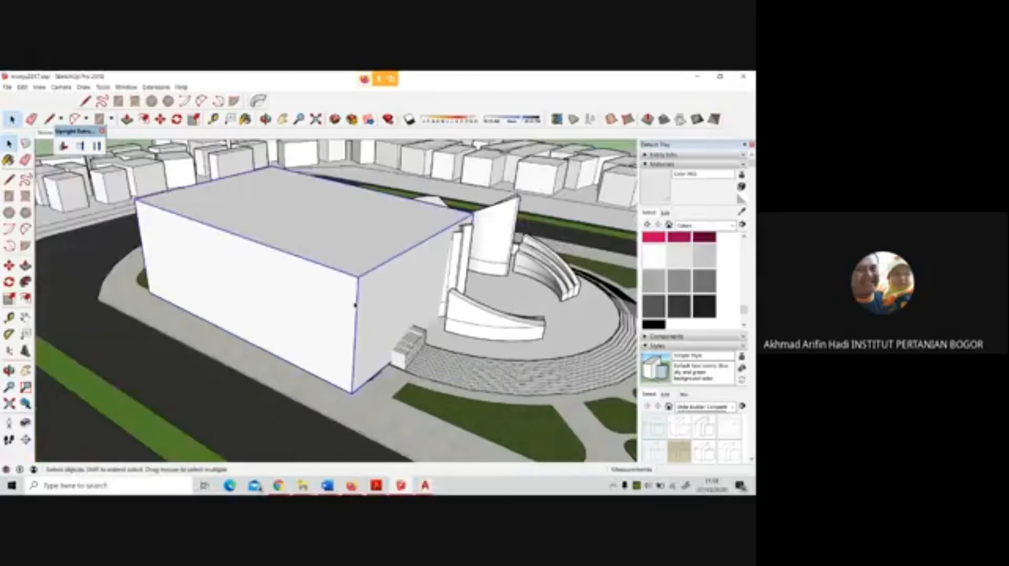
{"action": "key", "text": "Delete"}
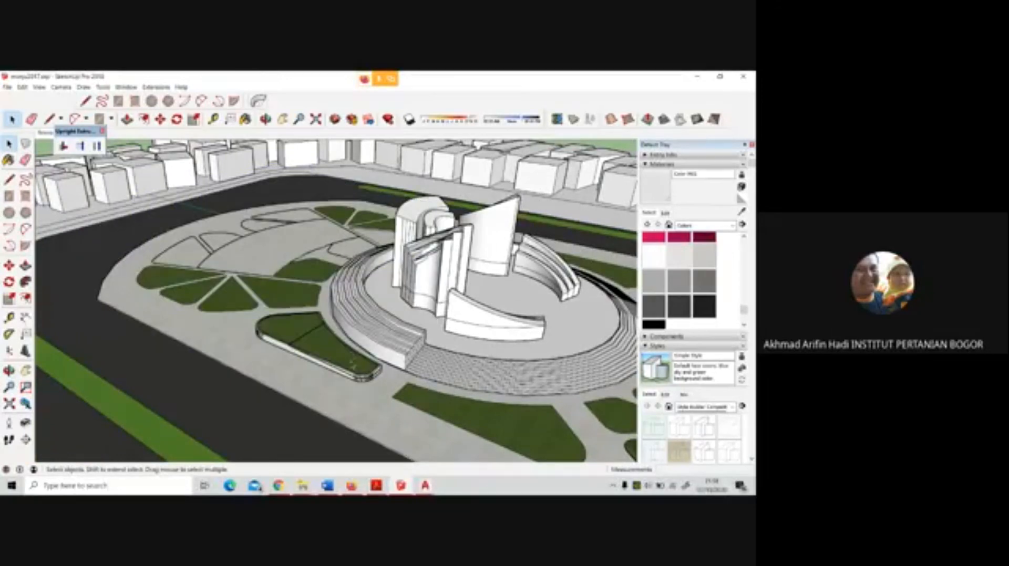
Explode the raised bed group beside the platform steps into loose geometry
{"action": "scroll", "coordinate": [355, 365], "scroll_direction": "up", "scroll_amount": 5}
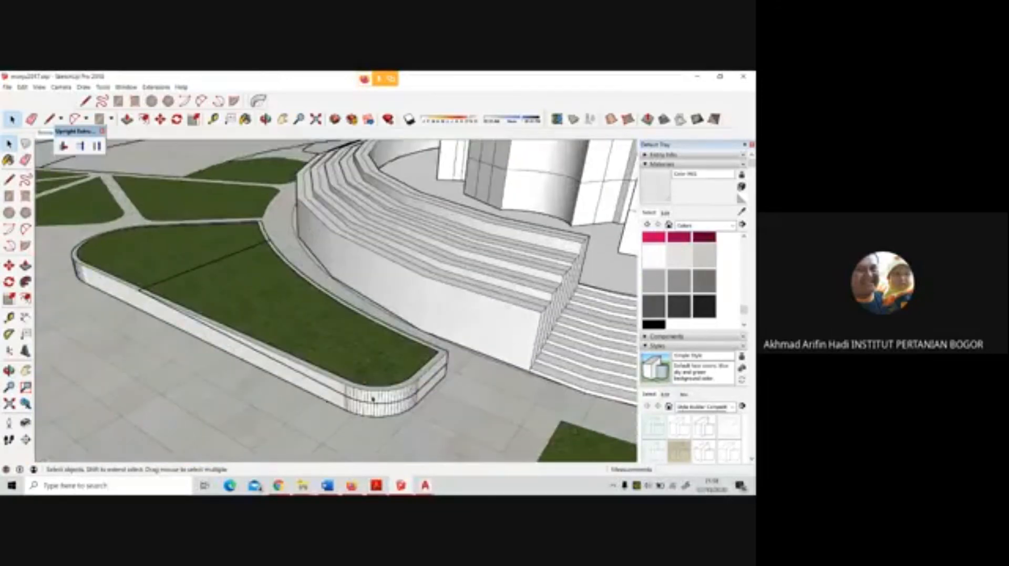
{"action": "left_click", "coordinate": [379, 399]}
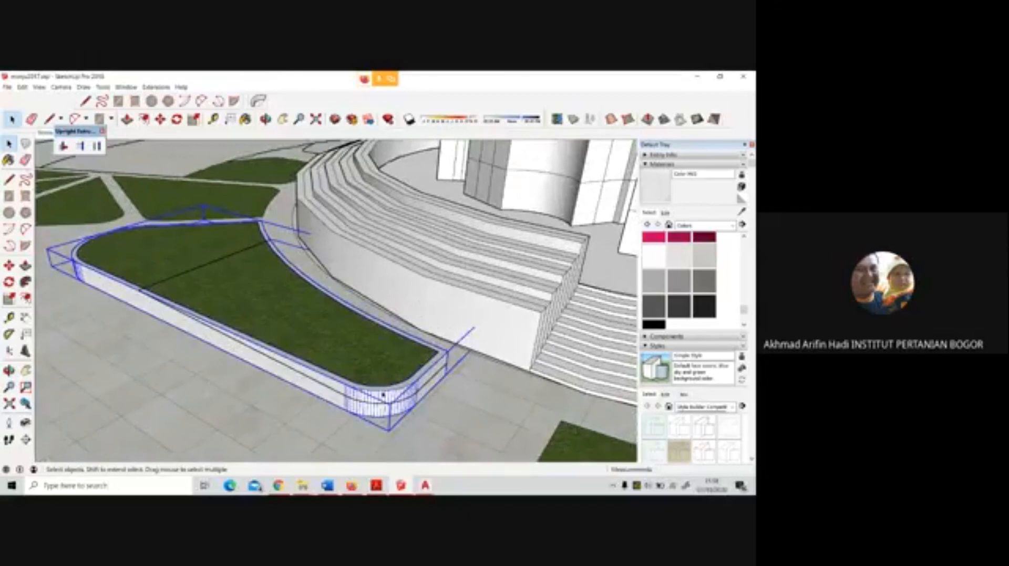
{"action": "double_click", "coordinate": [392, 393]}
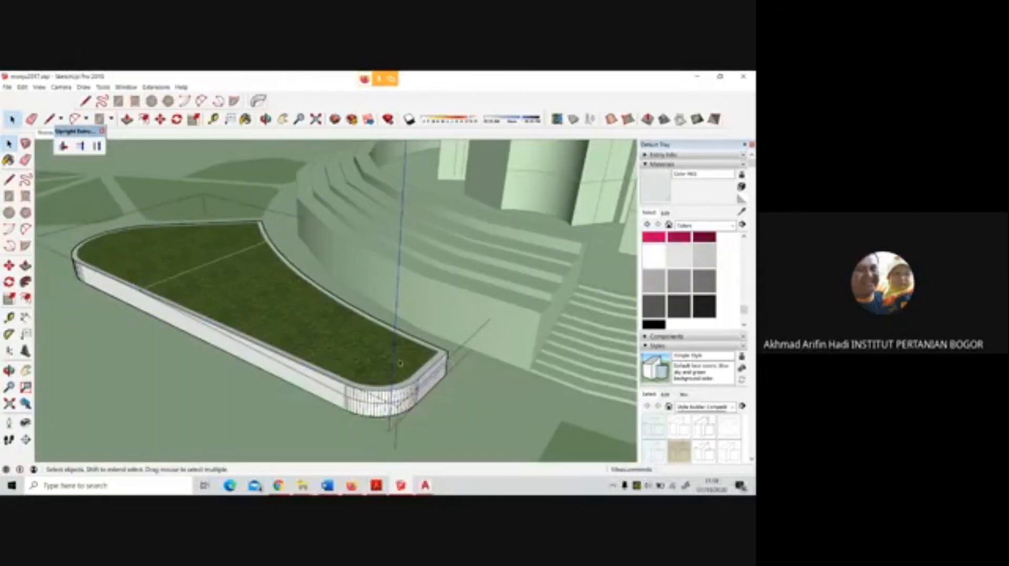
{"action": "left_click", "coordinate": [435, 402]}
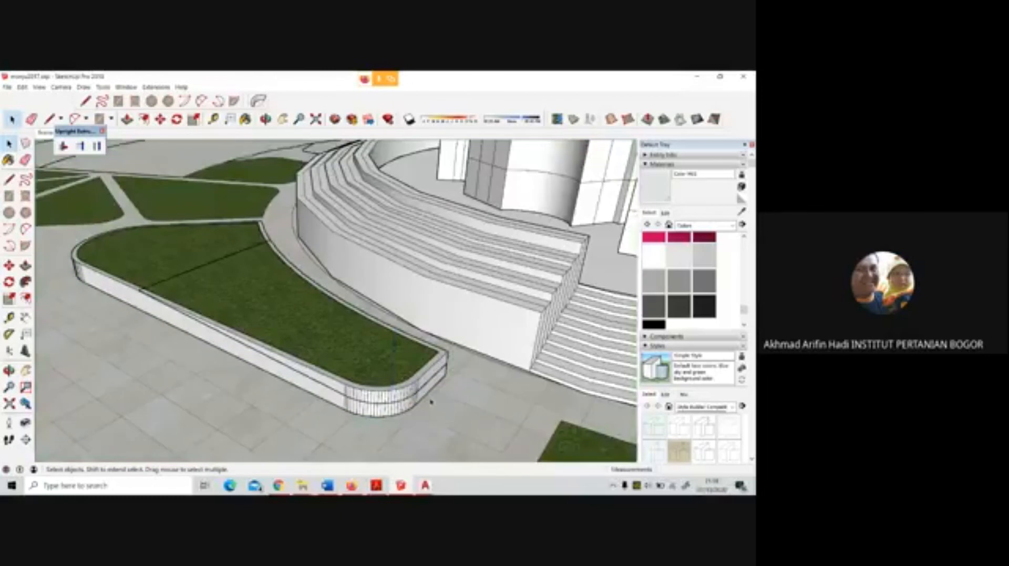
{"action": "left_click", "coordinate": [283, 311]}
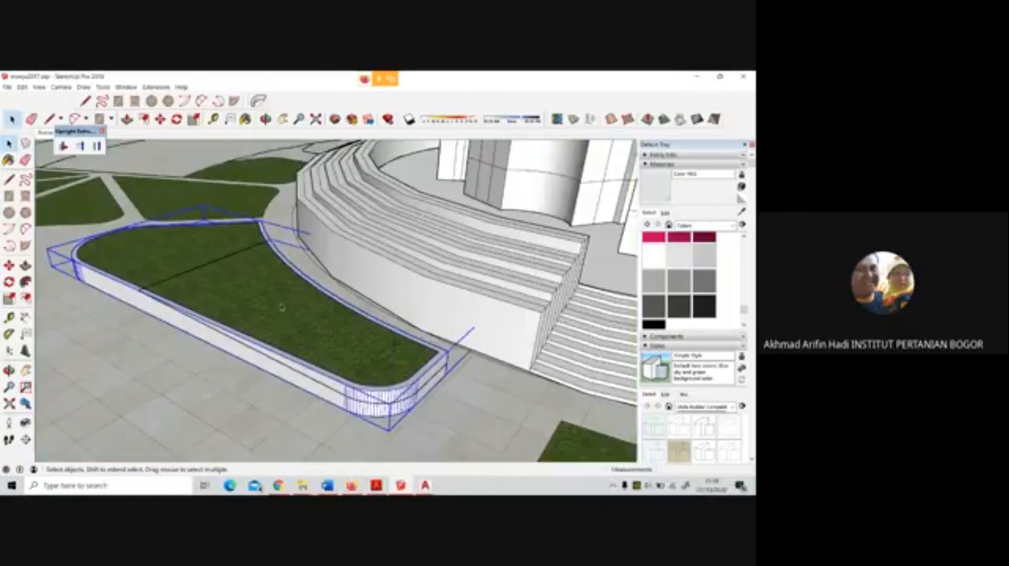
{"action": "right_click", "coordinate": [282, 304]}
{"action": "left_click", "coordinate": [305, 356]}
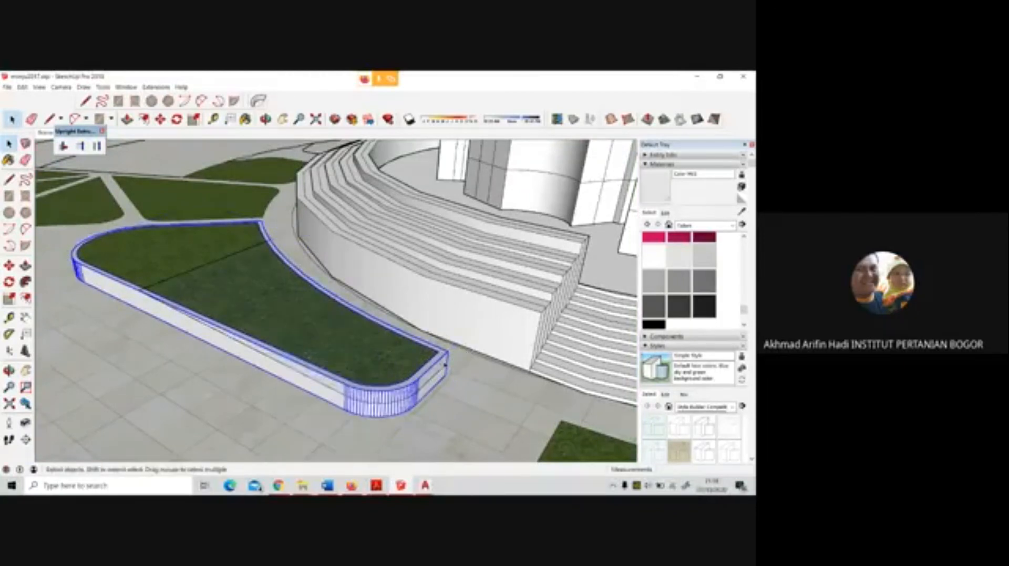
Try to erase the upper edges of the raised bed's straight end and curved wall next to the platform
{"action": "middle_click_drag", "start_coordinate": [444, 364], "coordinate": [402, 352]}
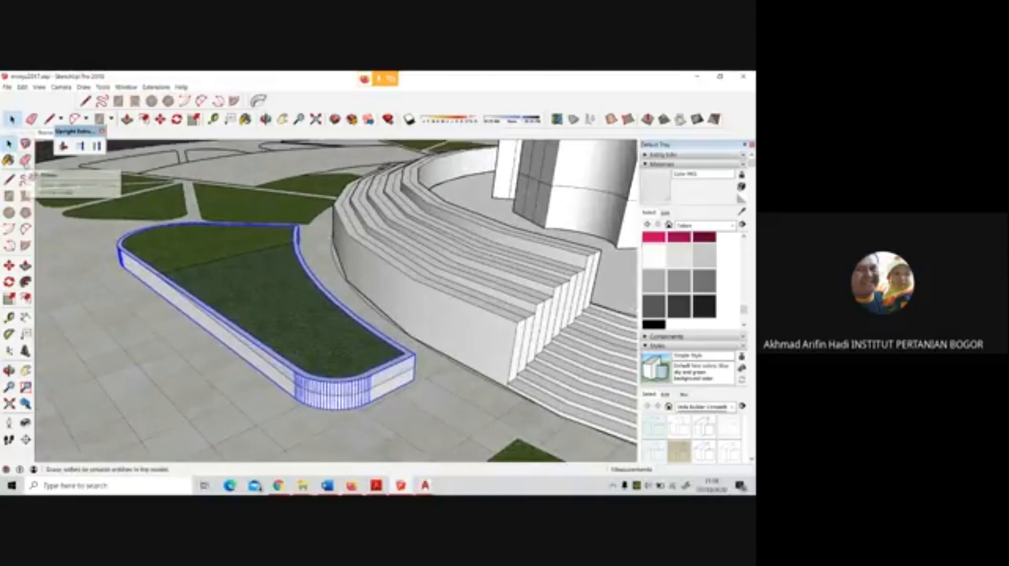
{"action": "left_click", "coordinate": [376, 318]}
{"action": "key", "text": "e"}
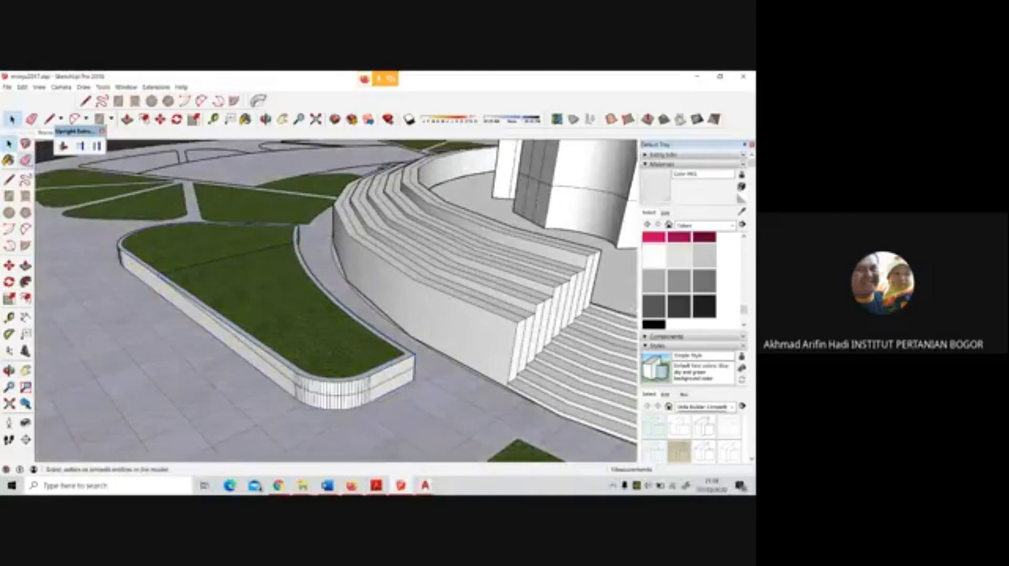
{"action": "left_click", "coordinate": [414, 351]}
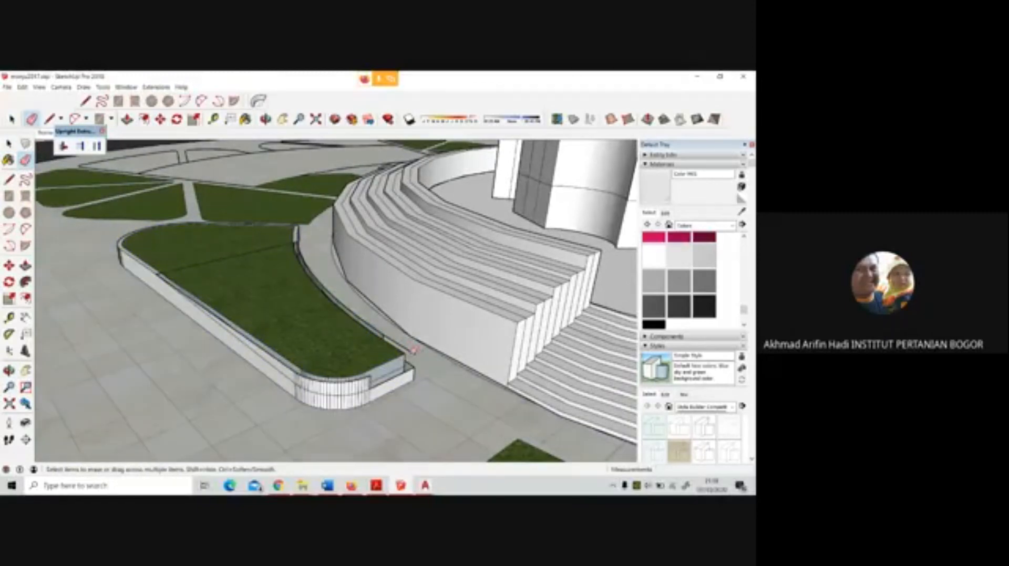
{"action": "middle_click_drag", "start_coordinate": [393, 337], "coordinate": [284, 326]}
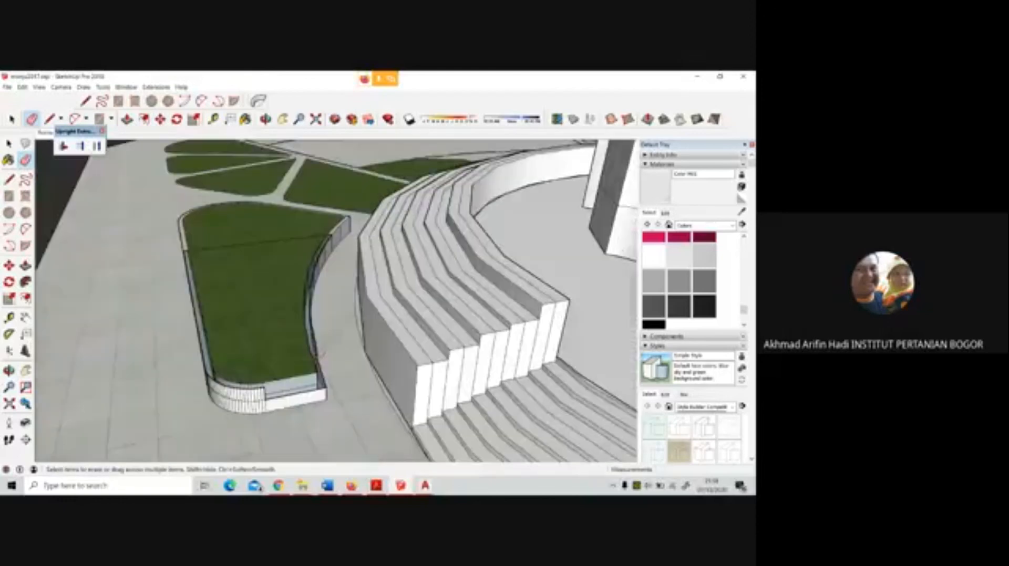
{"action": "scroll", "coordinate": [317, 363], "scroll_direction": "up", "scroll_amount": 2}
{"action": "middle_click_drag", "start_coordinate": [317, 373], "coordinate": [243, 360]}
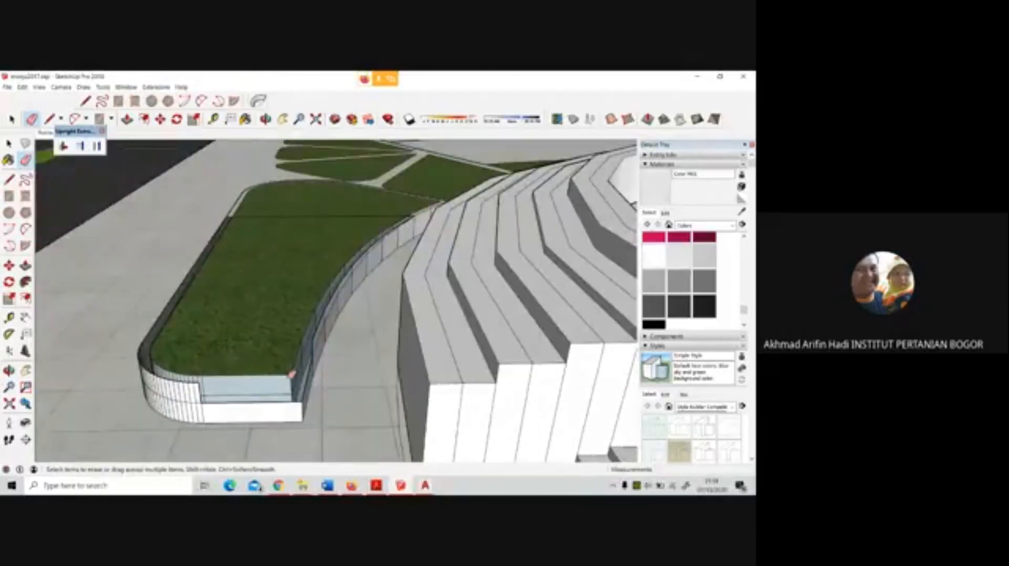
{"action": "left_click", "coordinate": [291, 374]}
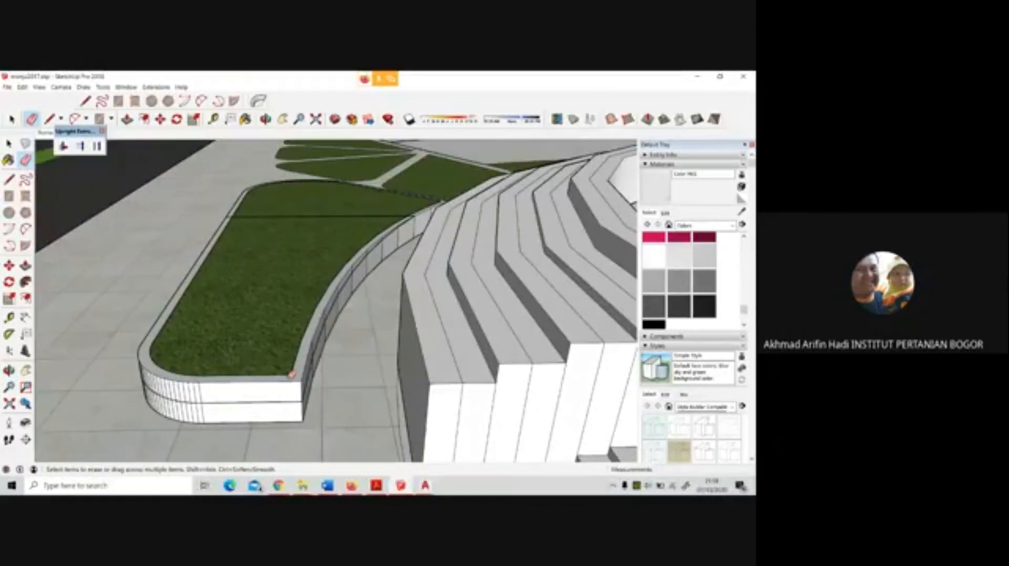
Undo the edge erasures, the raised bed's explosion and the box deletion
{"action": "key", "text": "ctrl+z"}
{"action": "key", "text": "ctrl+z"}
{"action": "key", "text": "ctrl+z"}
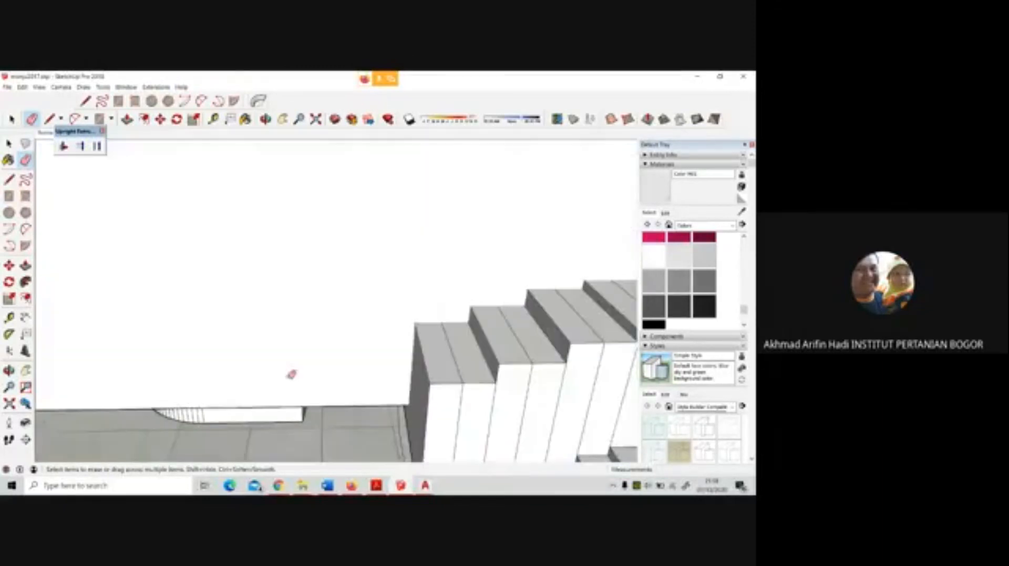
Open the box group and use Push/Pull to push its long side inward, making the box narrower
{"action": "mouse_move", "coordinate": [291, 374]}
{"action": "middle_mouse_down"}
{"action": "mouse_move", "coordinate": [350, 358]}
{"action": "mouse_move", "coordinate": [363, 337]}
{"action": "mouse_move", "coordinate": [462, 308]}
{"action": "mouse_move", "coordinate": [407, 289]}
{"action": "mouse_move", "coordinate": [290, 315]}
{"action": "middle_mouse_up"}
{"action": "scroll", "coordinate": [405, 291], "scroll_direction": "down", "scroll_amount": 2}
{"action": "key", "text": "space"}
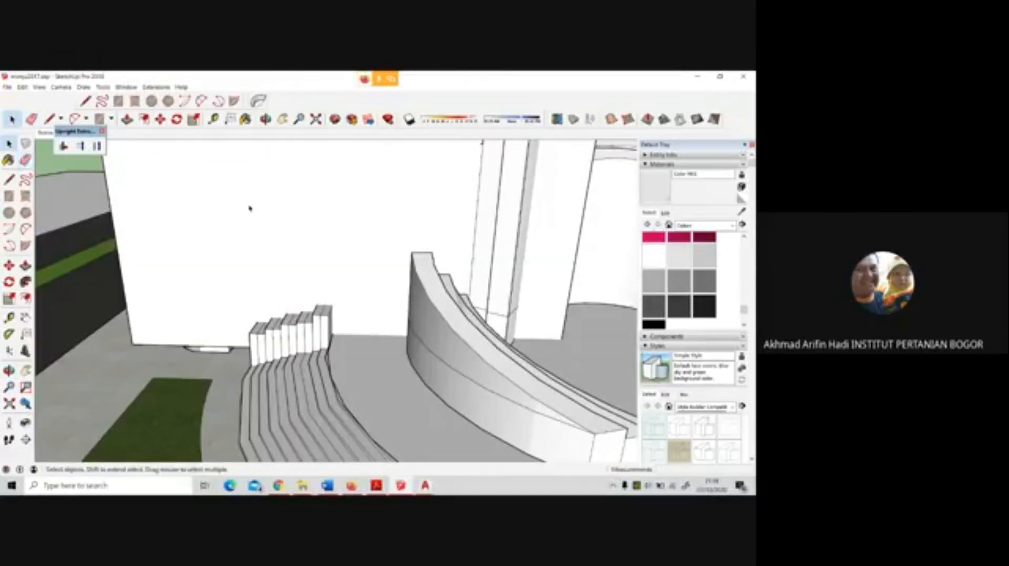
{"action": "scroll", "coordinate": [250, 226], "scroll_direction": "down", "scroll_amount": 4}
{"action": "key", "text": "p"}
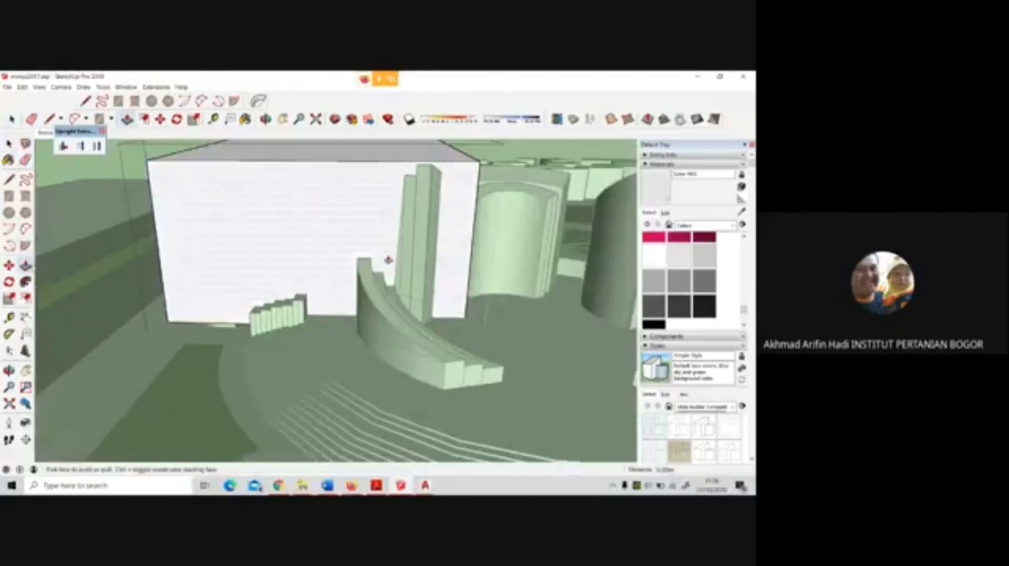
{"action": "middle_click_drag", "start_coordinate": [386, 263], "coordinate": [354, 227]}
{"action": "left_click_drag", "start_coordinate": [357, 222], "coordinate": [190, 277]}
{"action": "middle_click_drag", "start_coordinate": [190, 277], "coordinate": [326, 224]}
{"action": "scroll", "coordinate": [265, 256], "scroll_direction": "down", "scroll_amount": 5}
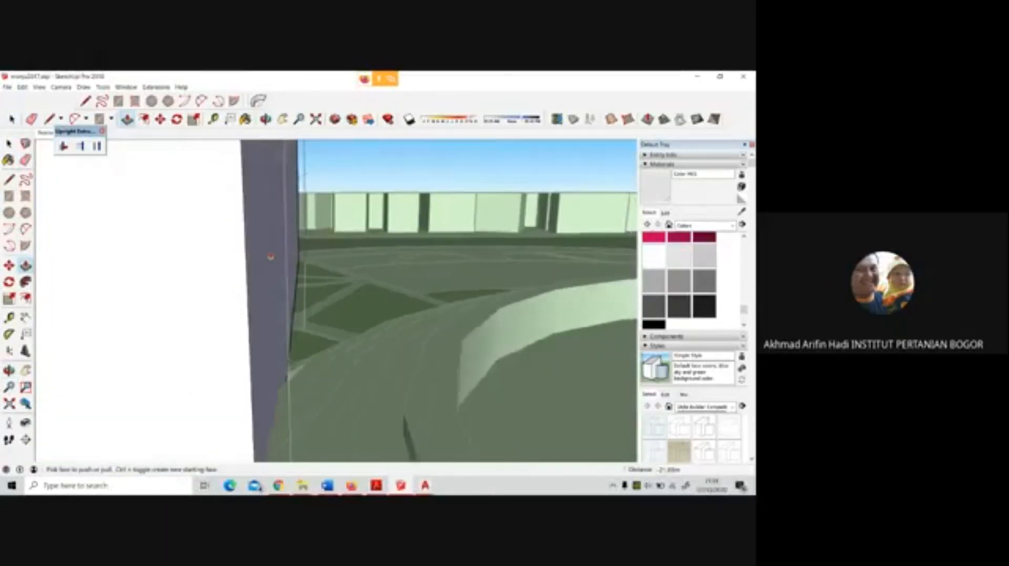
{"action": "left_click_drag", "start_coordinate": [264, 256], "coordinate": [211, 256]}
{"action": "left_click_drag", "start_coordinate": [212, 256], "coordinate": [225, 263]}
{"action": "middle_click_drag", "start_coordinate": [225, 263], "coordinate": [297, 284]}
{"action": "left_click_drag", "start_coordinate": [235, 301], "coordinate": [297, 306]}
{"action": "middle_click_drag", "start_coordinate": [297, 306], "coordinate": [257, 292]}
{"action": "scroll", "coordinate": [321, 226], "scroll_direction": "up", "scroll_amount": 5}
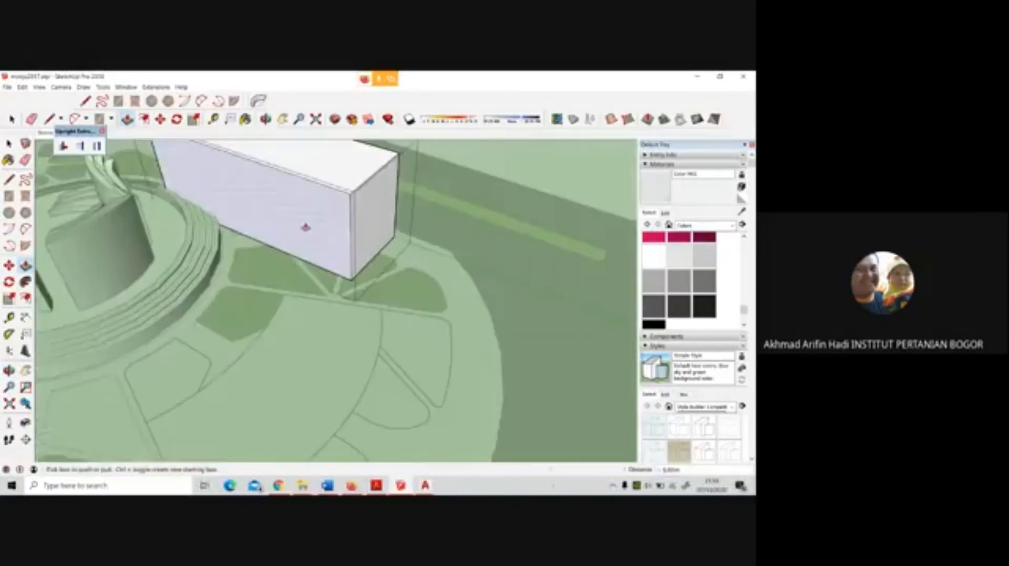
Push the box's end face near the planting beds inward to shorten it, and close the group
{"action": "left_click_drag", "start_coordinate": [367, 225], "coordinate": [275, 198]}
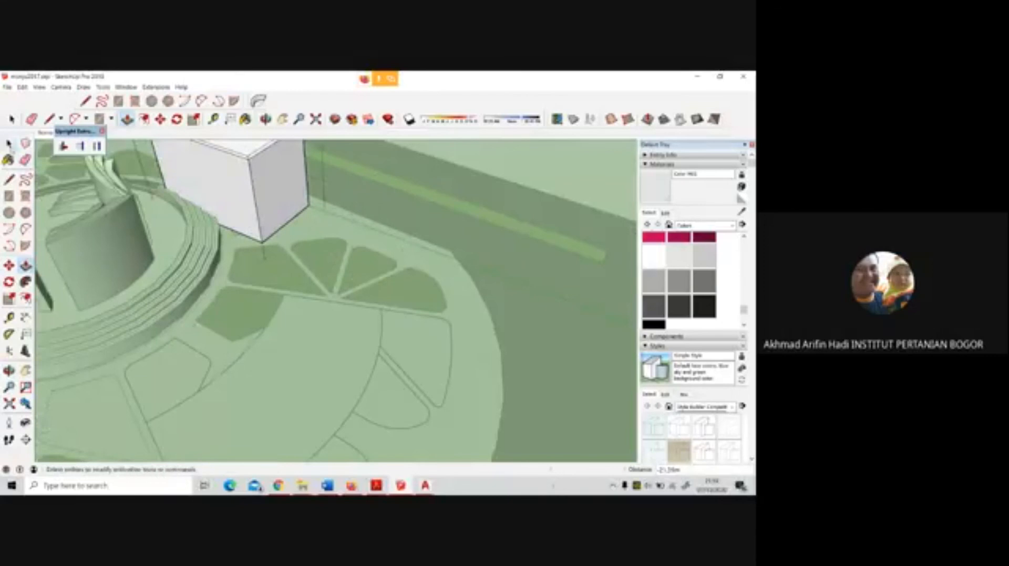
{"action": "left_click", "coordinate": [12, 119]}
{"action": "left_click", "coordinate": [190, 236]}
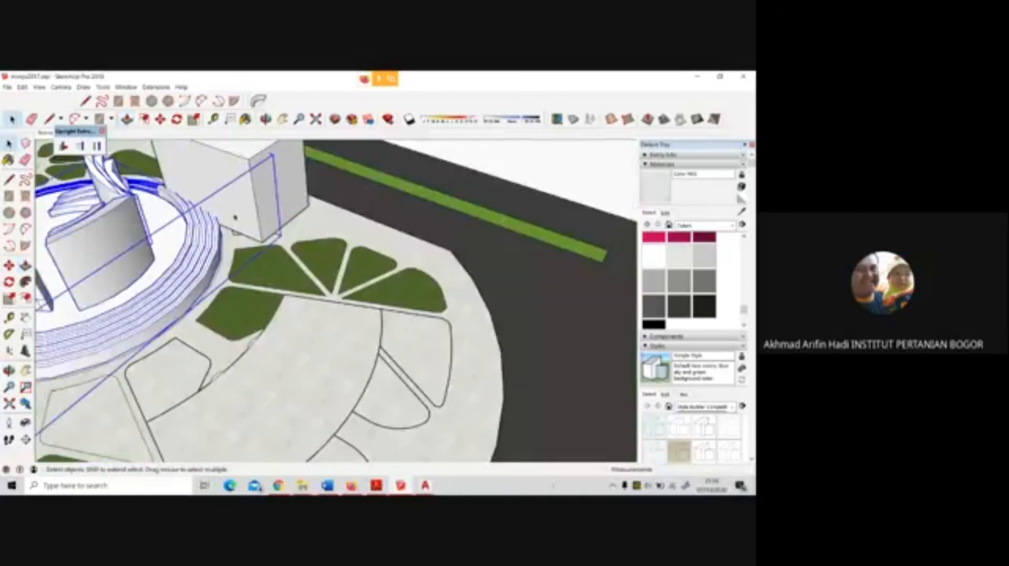
Select the box group together with the raised bed group and explode both
{"action": "left_click", "coordinate": [265, 200]}
{"action": "middle_click_drag", "start_coordinate": [265, 200], "coordinate": [96, 185]}
{"action": "middle_click_drag", "start_coordinate": [510, 189], "coordinate": [358, 103]}
{"action": "scroll", "coordinate": [436, 225], "scroll_direction": "up", "scroll_amount": 3}
{"action": "middle_click_drag", "start_coordinate": [437, 225], "coordinate": [477, 200]}
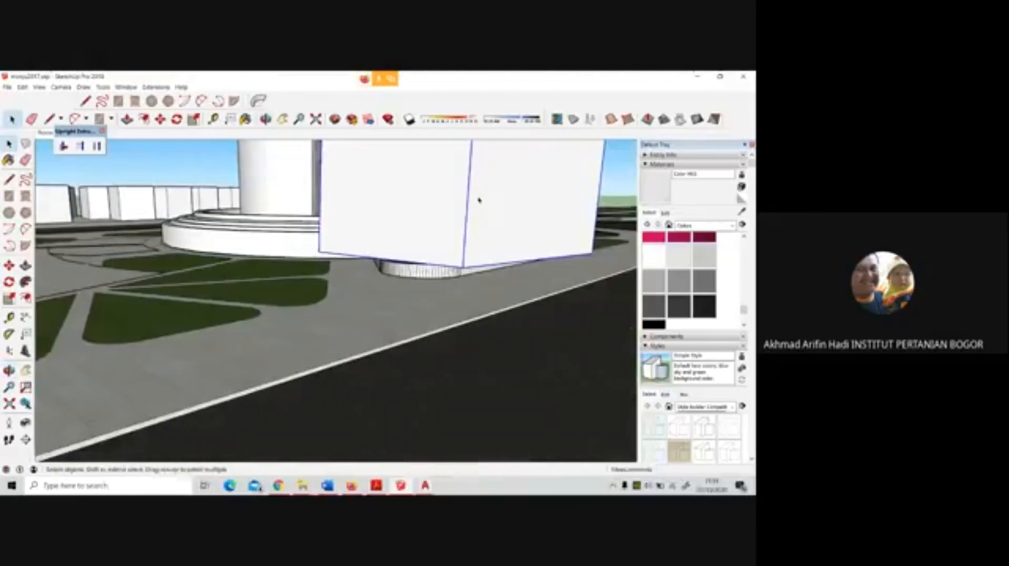
{"action": "left_click", "coordinate": [430, 273], "text": "shift"}
{"action": "right_click", "coordinate": [429, 273]}
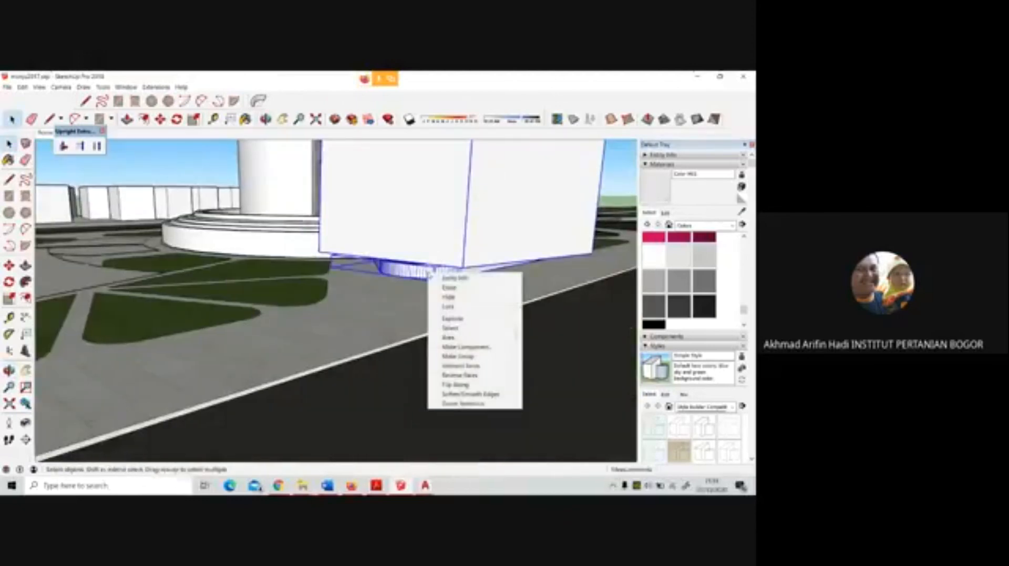
{"action": "left_click", "coordinate": [452, 319]}
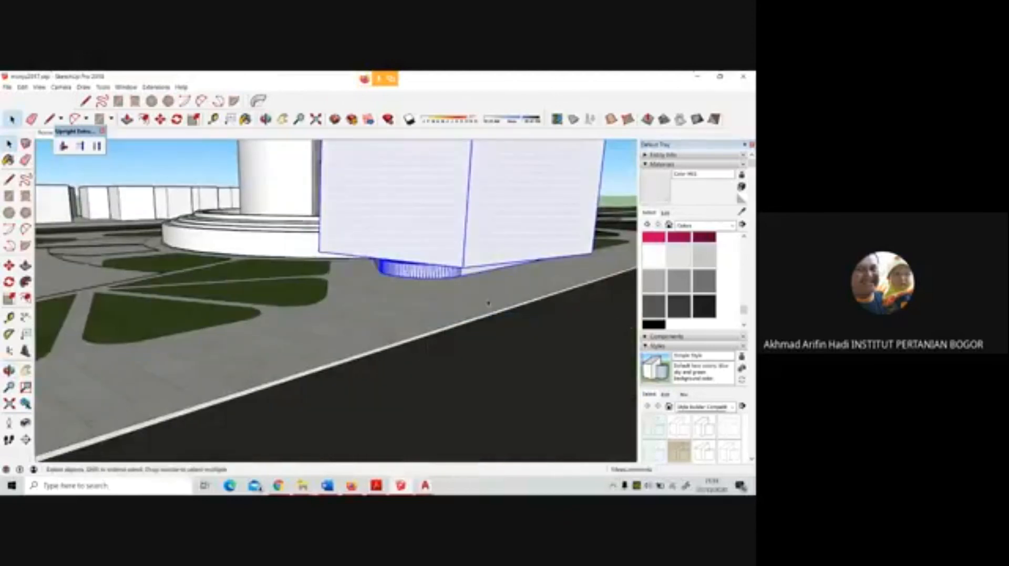
Intersect the faces of the exploded box and raised bed with the model
{"action": "scroll", "coordinate": [420, 276], "scroll_direction": "up", "scroll_amount": 3}
{"action": "right_click", "coordinate": [464, 251]}
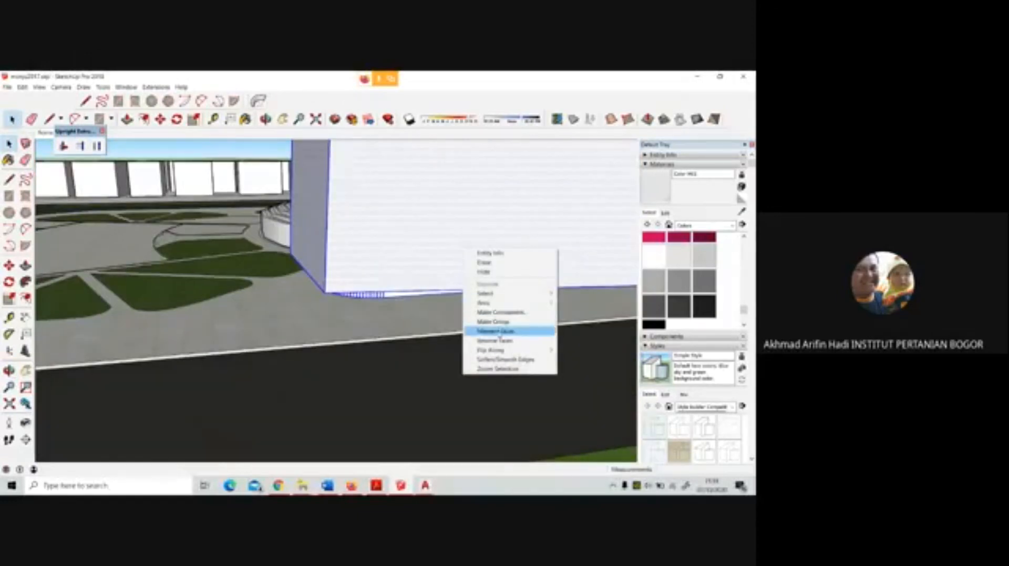
{"action": "mouse_move", "coordinate": [502, 334]}
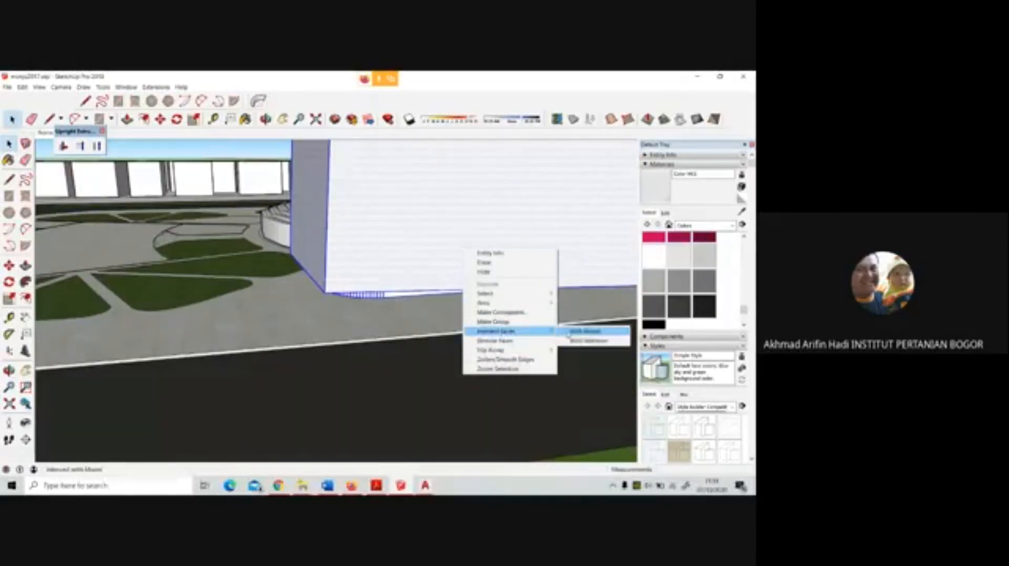
{"action": "left_click", "coordinate": [584, 331]}
Erase the box's edges above and around the raised bed to remove its walls and top
{"action": "scroll", "coordinate": [348, 353], "scroll_direction": "down", "scroll_amount": 5}
{"action": "scroll", "coordinate": [344, 345], "scroll_direction": "down", "scroll_amount": 2}
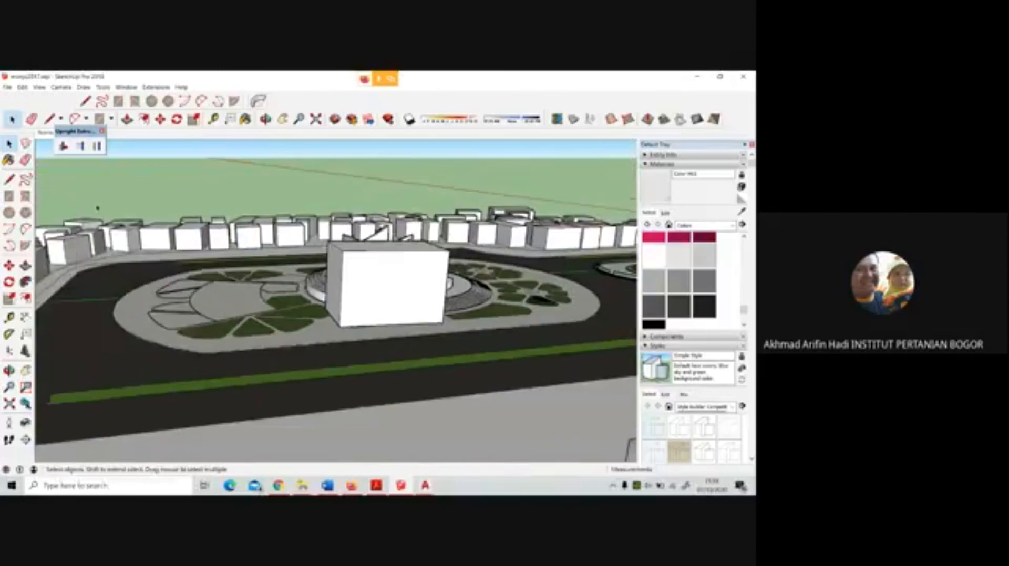
{"action": "key", "text": "e"}
{"action": "left_click_drag", "start_coordinate": [444, 253], "coordinate": [440, 249]}
{"action": "left_click", "coordinate": [334, 240]}
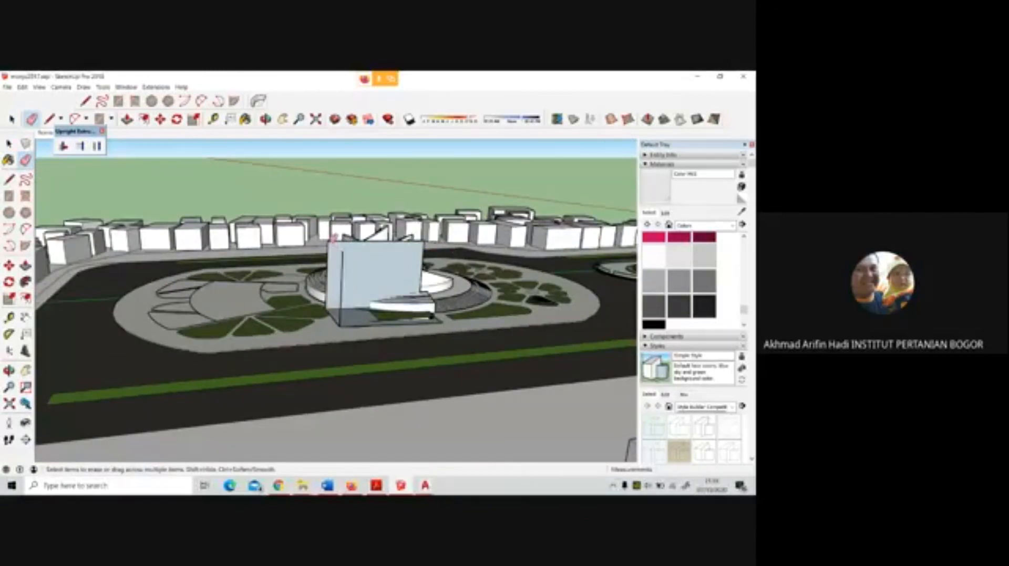
{"action": "left_click", "coordinate": [332, 239]}
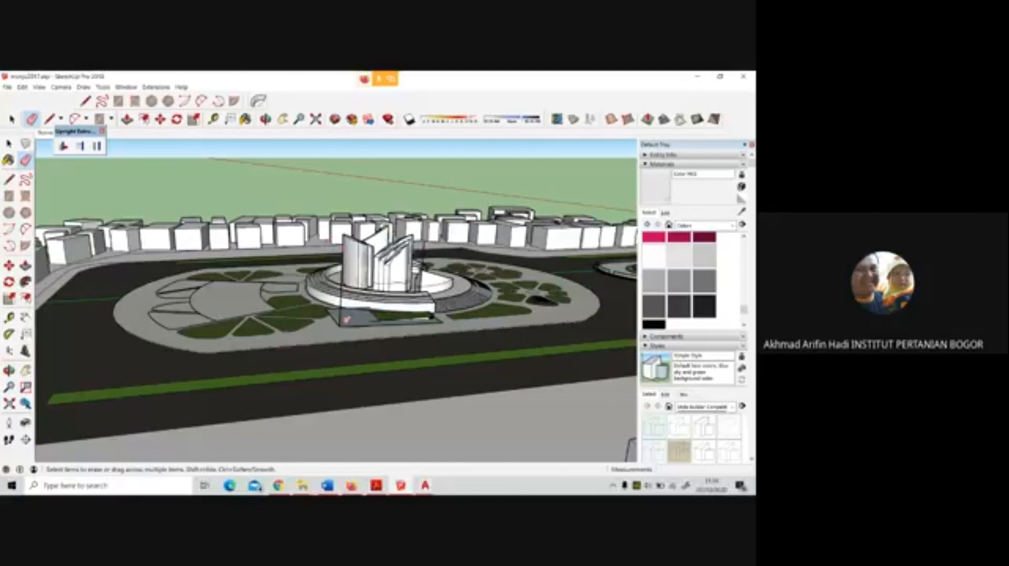
{"action": "scroll", "coordinate": [343, 322], "scroll_direction": "up", "scroll_amount": 3}
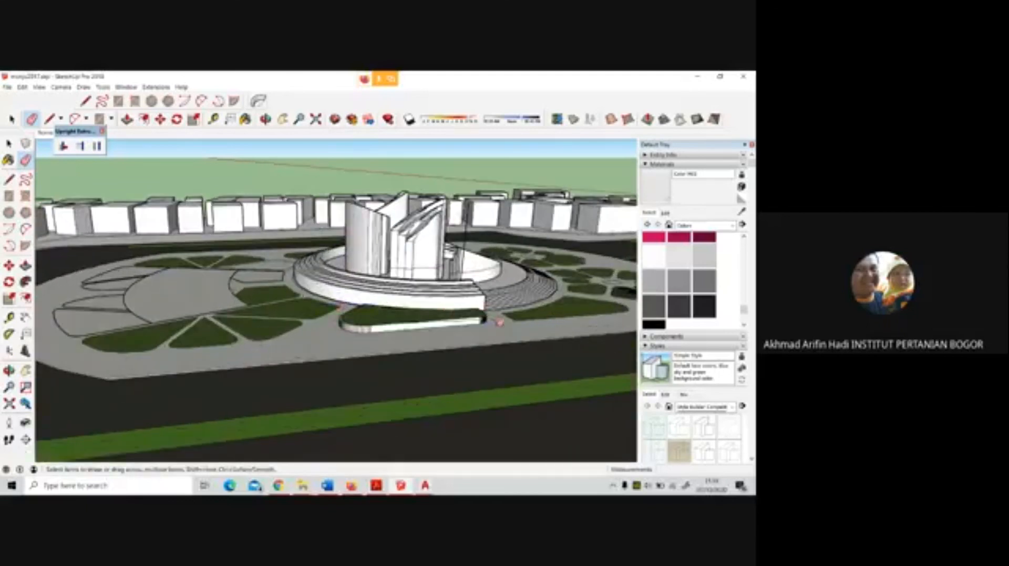
{"action": "scroll", "coordinate": [499, 322], "scroll_direction": "up", "scroll_amount": 5}
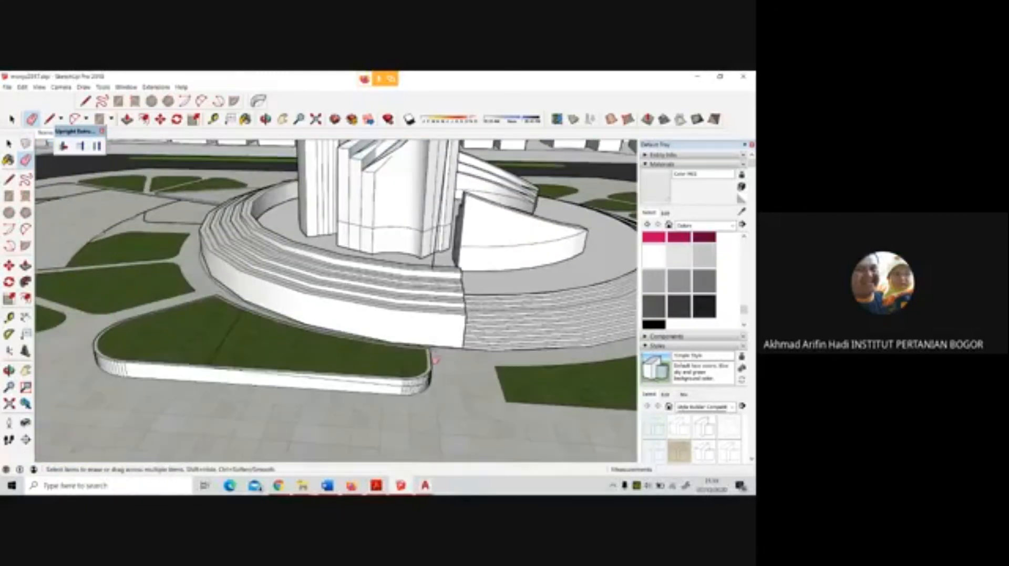
Erase the leftover box edges at the raised bed's stair-side corner, including the edge bounding the grass top
{"action": "middle_click_drag", "start_coordinate": [435, 361], "coordinate": [351, 362]}
{"action": "scroll", "coordinate": [351, 363], "scroll_direction": "up", "scroll_amount": 2}
{"action": "left_click", "coordinate": [363, 381]}
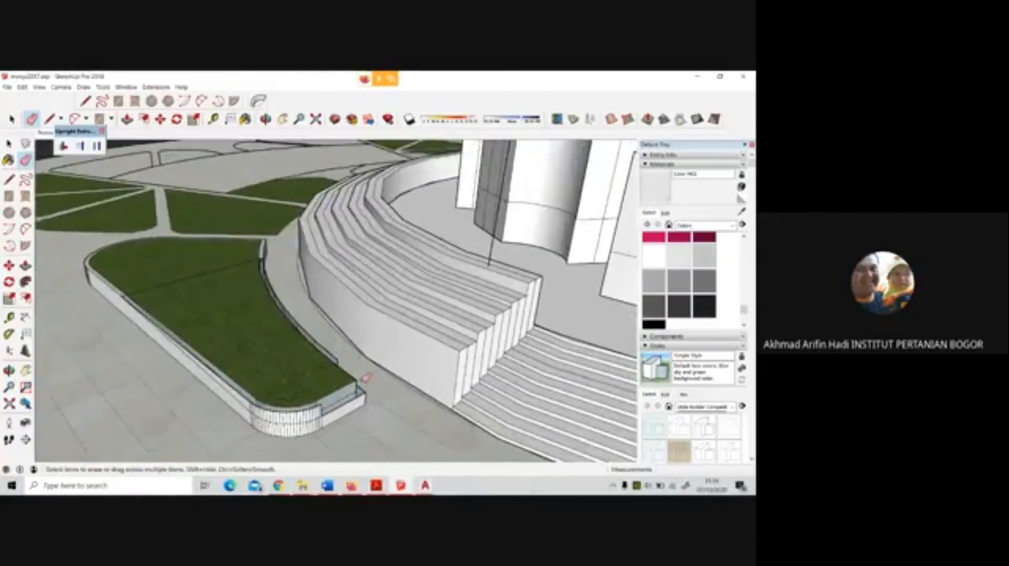
{"action": "left_click", "coordinate": [359, 376]}
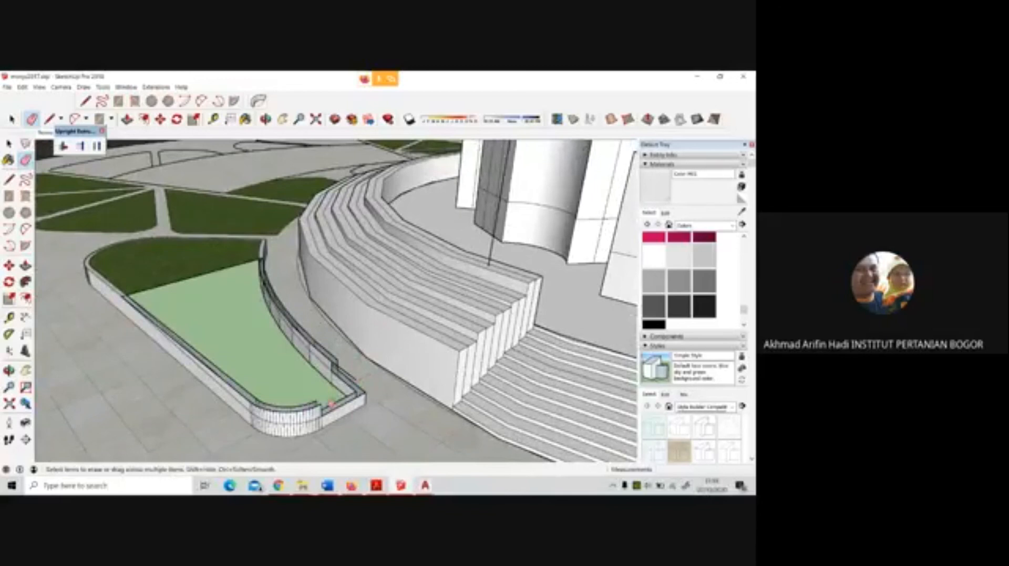
Erase the protruding upper edges of the bed's rounded stair-side corner so its wall is level with the rim
{"action": "mouse_move", "coordinate": [332, 404]}
{"action": "middle_mouse_down"}
{"action": "mouse_move", "coordinate": [444, 337]}
{"action": "mouse_move", "coordinate": [442, 354]}
{"action": "middle_mouse_up"}
{"action": "scroll", "coordinate": [414, 345], "scroll_direction": "up", "scroll_amount": 3}
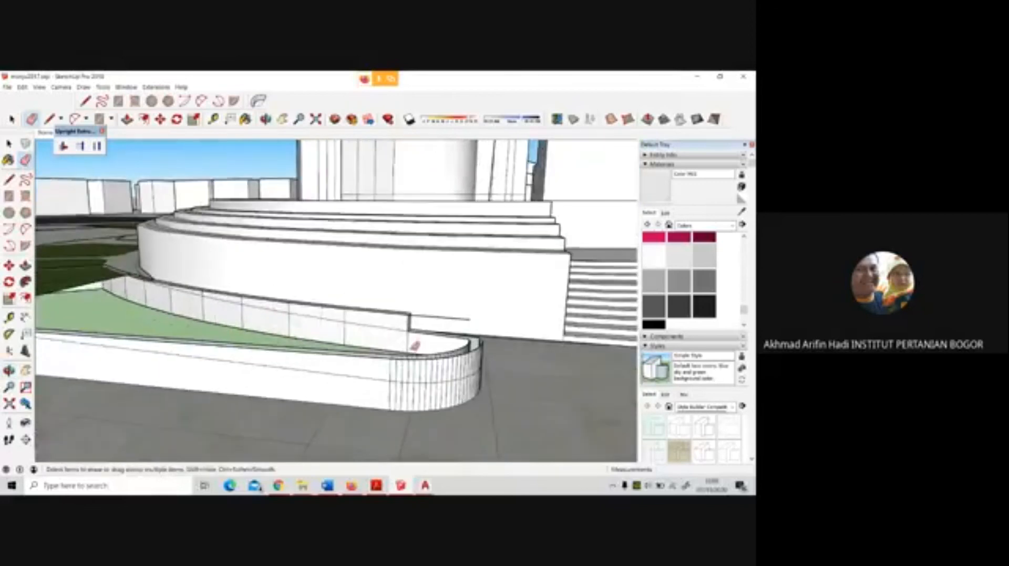
{"action": "scroll", "coordinate": [390, 357], "scroll_direction": "up", "scroll_amount": 1}
{"action": "left_click", "coordinate": [393, 357]}
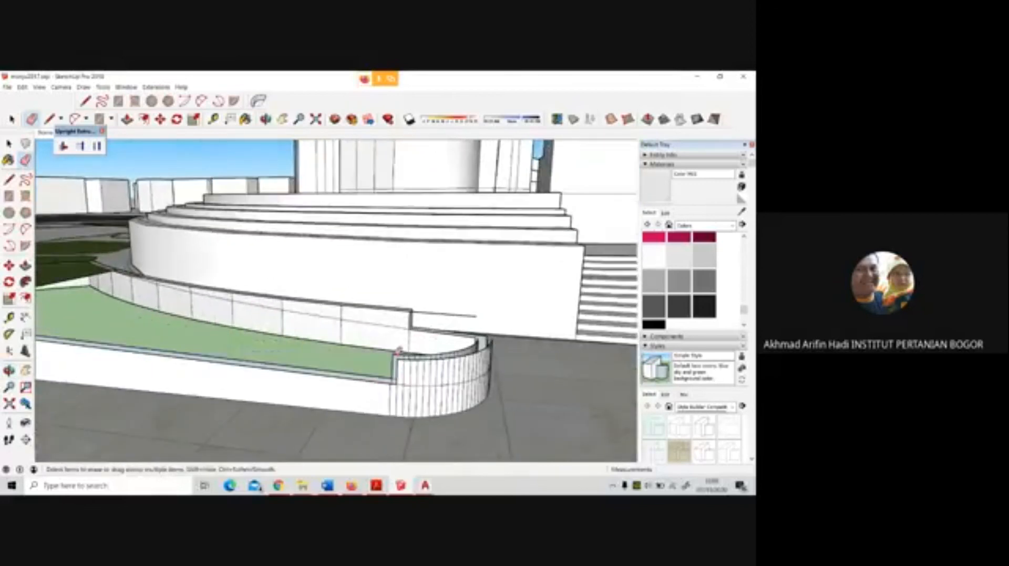
{"action": "mouse_move", "coordinate": [404, 356]}
{"action": "middle_mouse_down"}
{"action": "mouse_move", "coordinate": [293, 373]}
{"action": "mouse_move", "coordinate": [416, 369]}
{"action": "middle_mouse_up"}
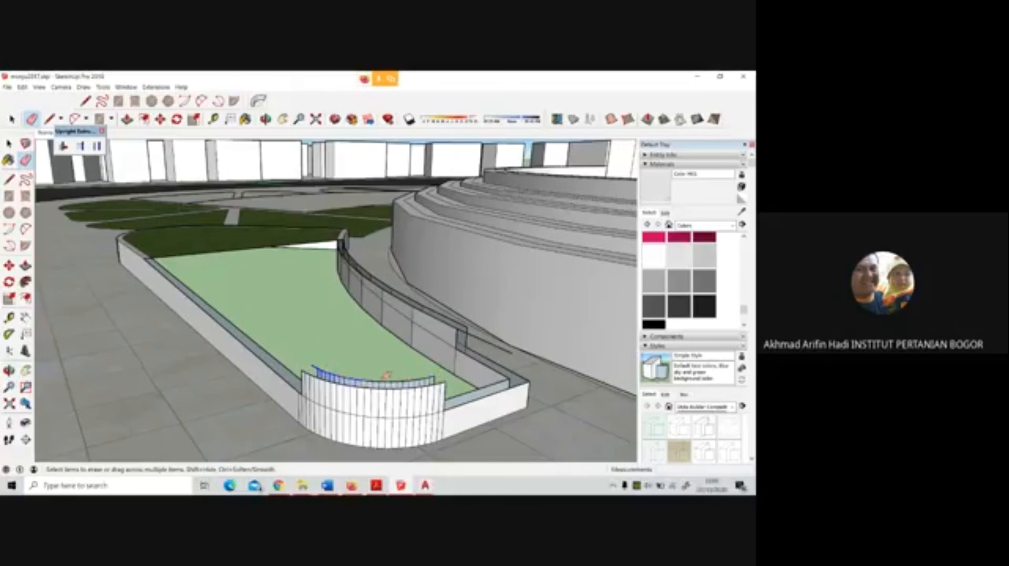
{"action": "left_click_drag", "start_coordinate": [374, 378], "coordinate": [429, 375]}
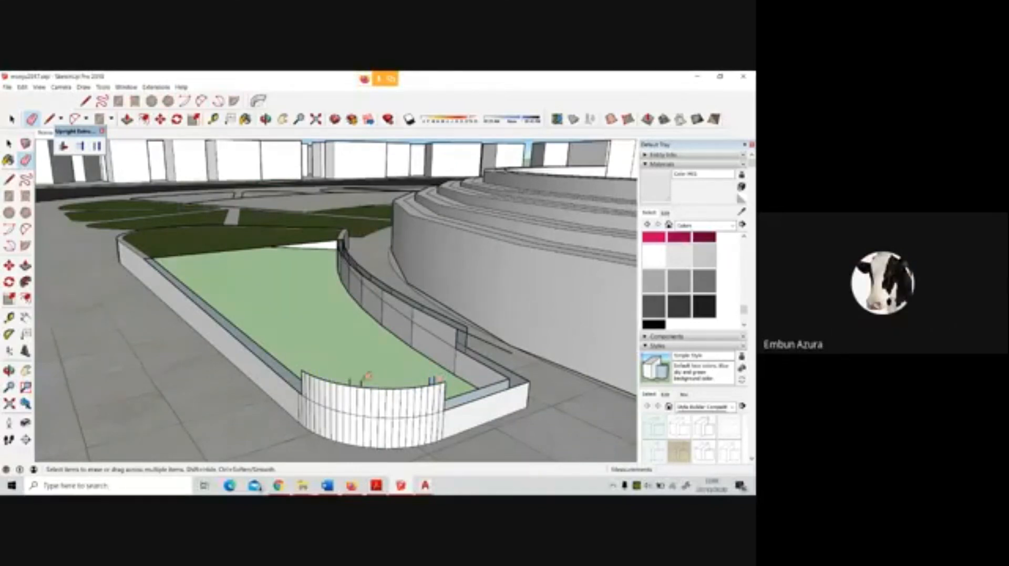
{"action": "mouse_move", "coordinate": [364, 383]}
{"action": "left_mouse_down"}
{"action": "mouse_move", "coordinate": [306, 380]}
{"action": "mouse_move", "coordinate": [428, 385]}
{"action": "mouse_move", "coordinate": [462, 370]}
{"action": "left_mouse_up"}
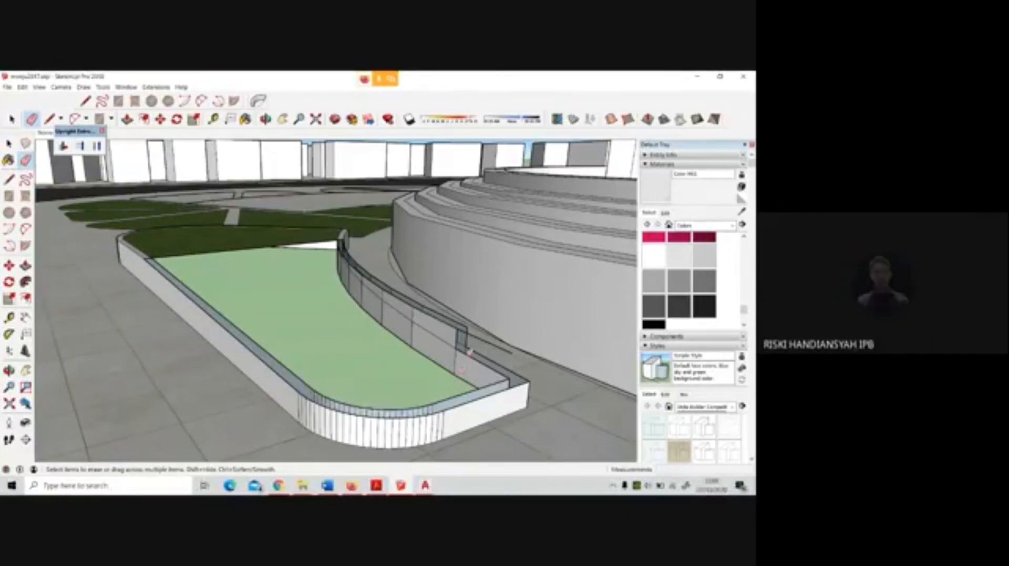
Erase the stray edge and the raised wall segments along the bed's curved side facing the monument steps
{"action": "mouse_move", "coordinate": [469, 352]}
{"action": "middle_mouse_down"}
{"action": "mouse_move", "coordinate": [518, 354]}
{"action": "mouse_move", "coordinate": [560, 323]}
{"action": "middle_mouse_up"}
{"action": "scroll", "coordinate": [444, 300], "scroll_direction": "up", "scroll_amount": 2}
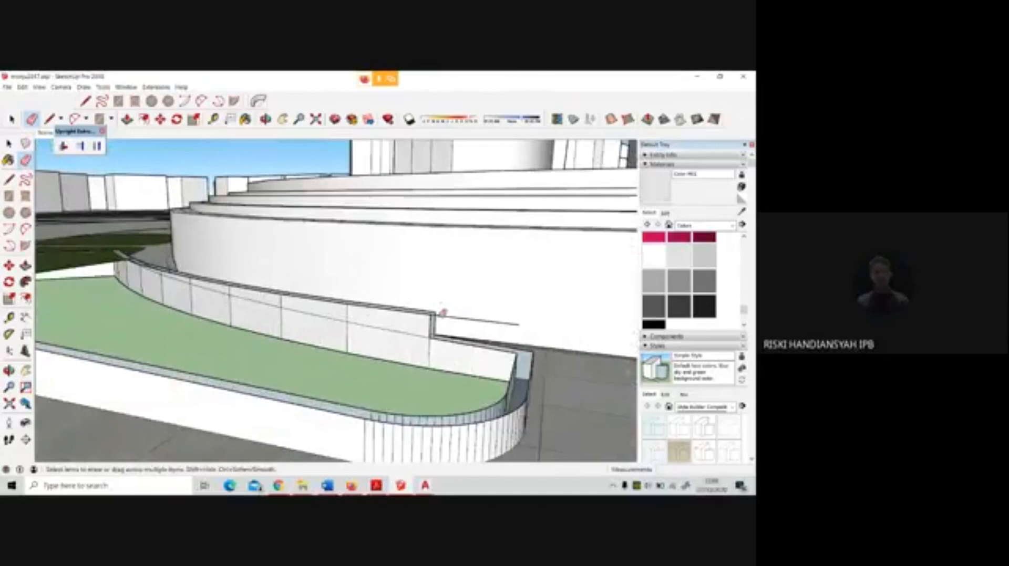
{"action": "left_click_drag", "start_coordinate": [442, 315], "coordinate": [432, 312]}
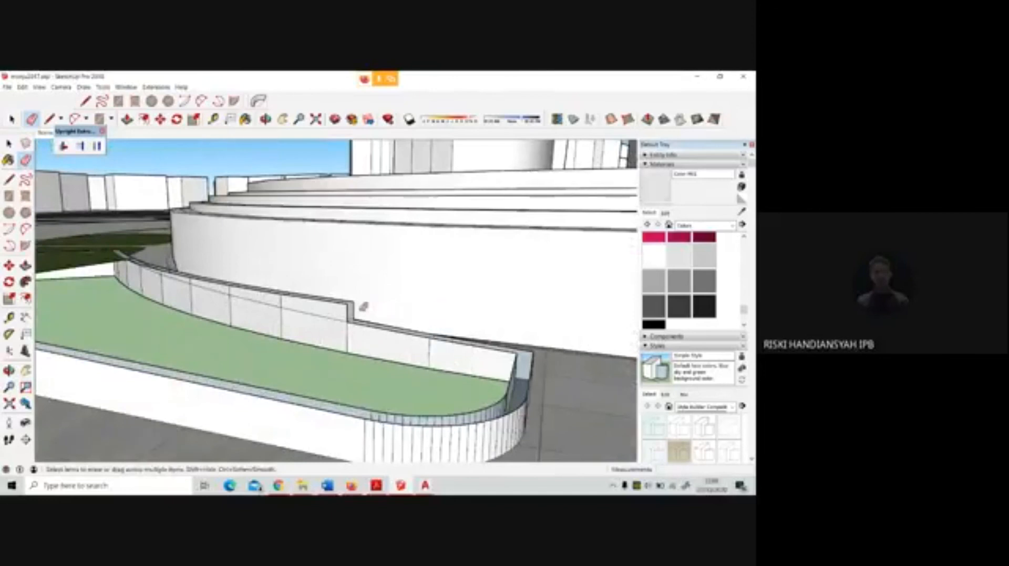
{"action": "mouse_move", "coordinate": [363, 306]}
{"action": "middle_mouse_down"}
{"action": "mouse_move", "coordinate": [421, 292]}
{"action": "mouse_move", "coordinate": [369, 300]}
{"action": "middle_mouse_up"}
{"action": "left_click_drag", "start_coordinate": [369, 300], "coordinate": [277, 294]}
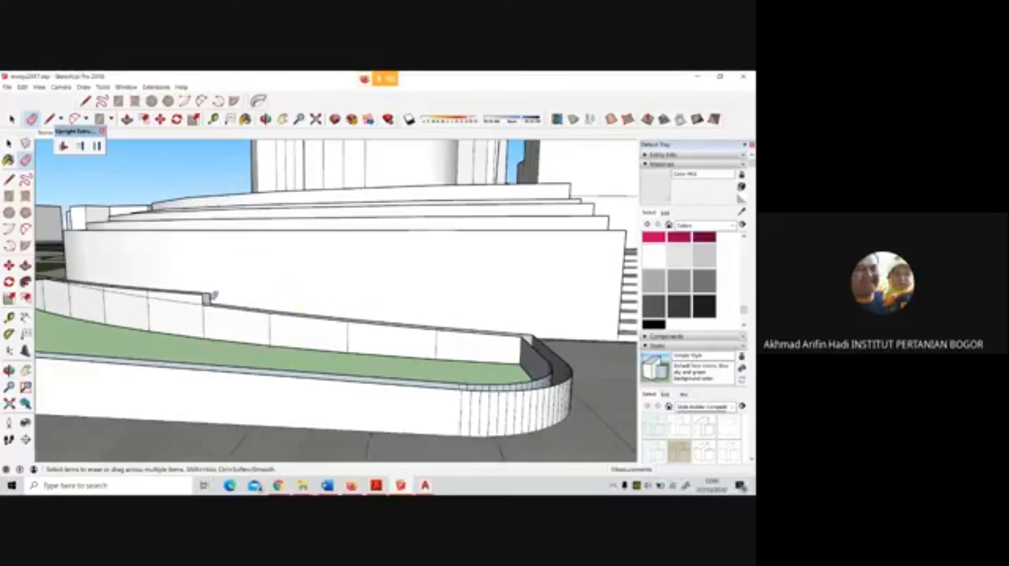
{"action": "left_click_drag", "start_coordinate": [215, 292], "coordinate": [157, 291]}
Erase the last raised remnant at the far end of the curved wall, leaving a continuous flat rim
{"action": "scroll", "coordinate": [440, 293], "scroll_direction": "down", "scroll_amount": 3}
{"action": "scroll", "coordinate": [159, 280], "scroll_direction": "up", "scroll_amount": 6}
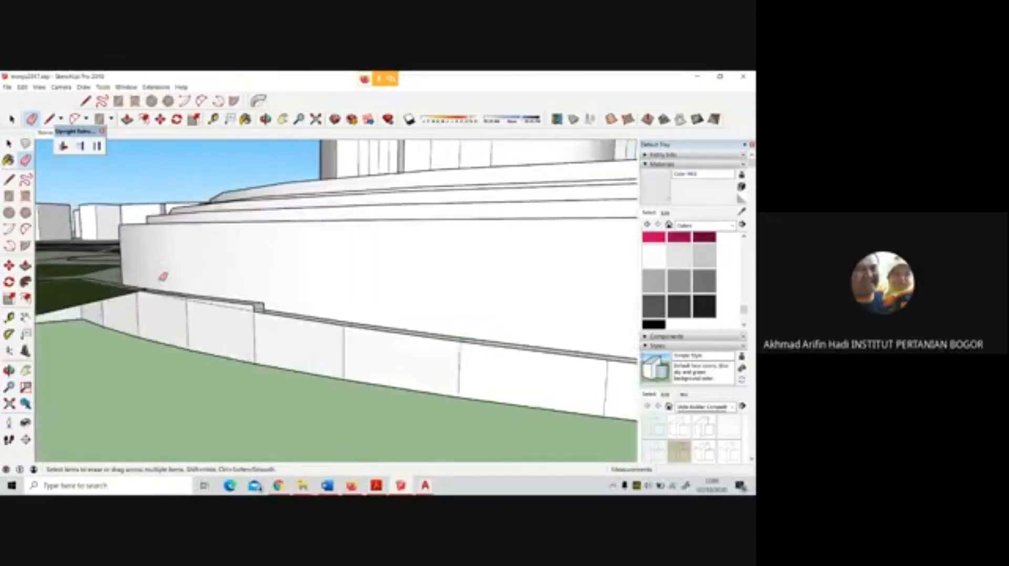
{"action": "left_click_drag", "start_coordinate": [330, 321], "coordinate": [344, 317]}
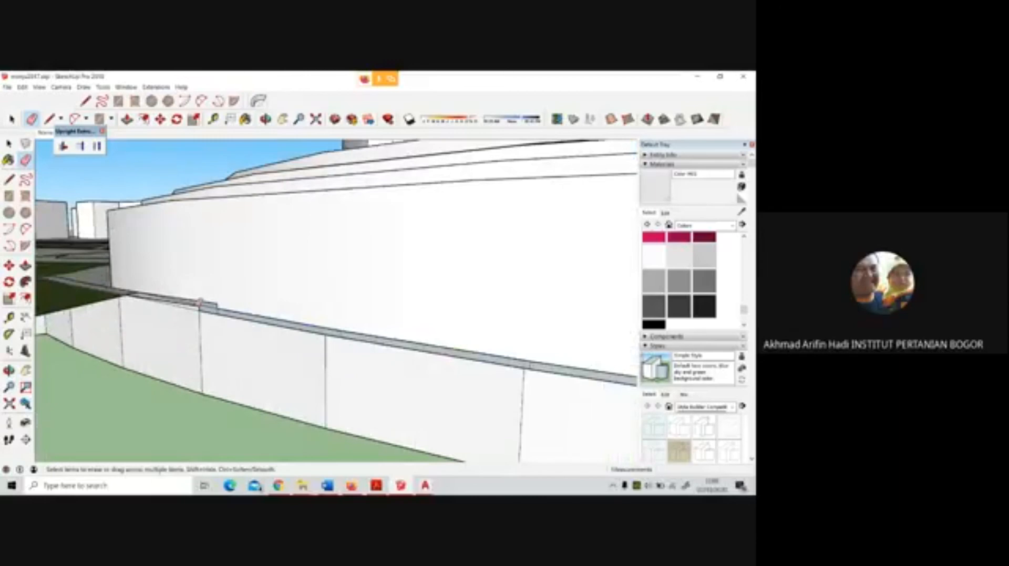
{"action": "scroll", "coordinate": [202, 303], "scroll_direction": "up", "scroll_amount": 2}
{"action": "left_click", "coordinate": [202, 305]}
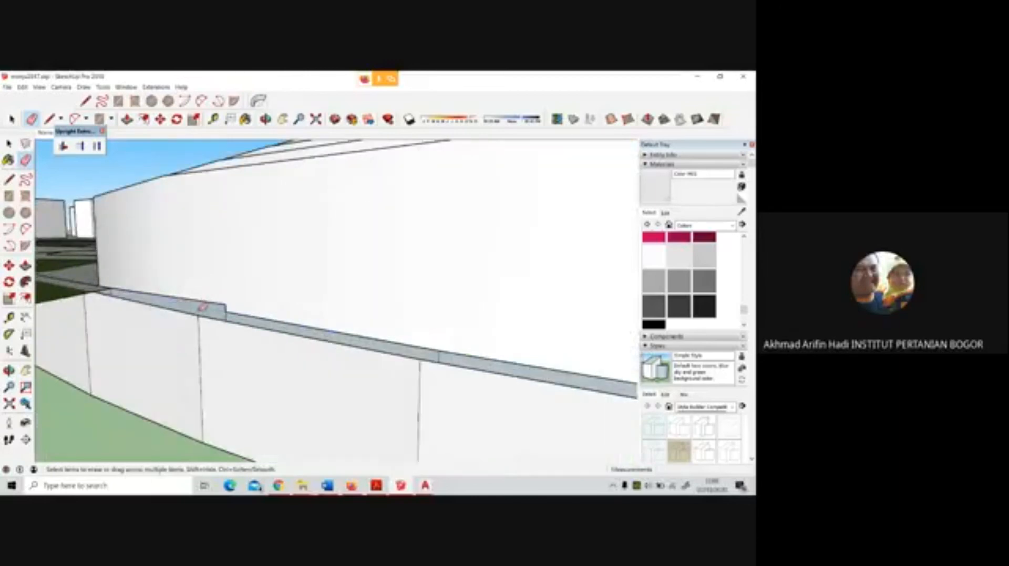
{"action": "left_click_drag", "start_coordinate": [203, 306], "coordinate": [202, 308]}
{"action": "left_click", "coordinate": [202, 307]}
{"action": "left_click", "coordinate": [225, 304]}
{"action": "scroll", "coordinate": [245, 304], "scroll_direction": "down", "scroll_amount": 2}
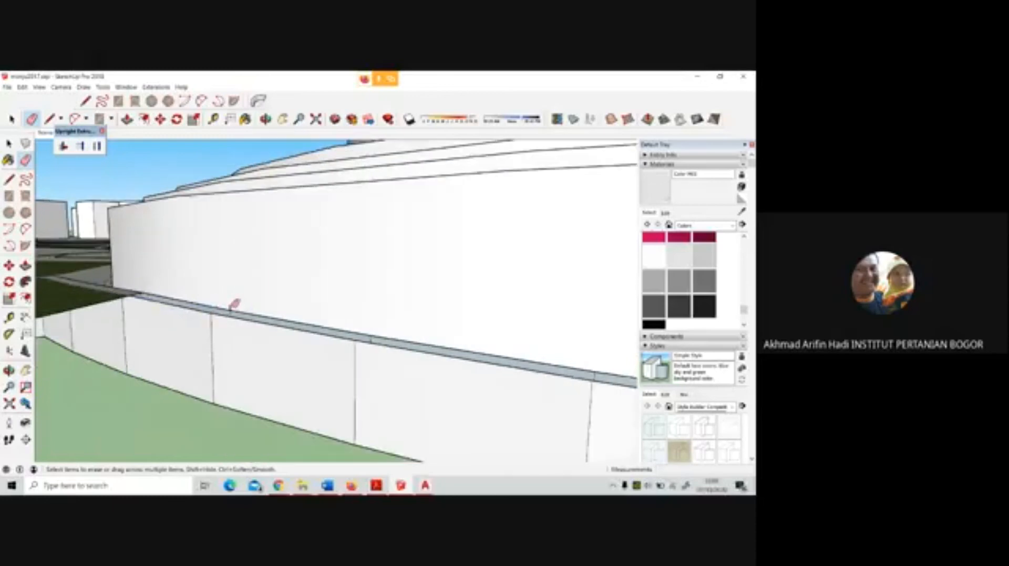
Draw a line about 0.3 m long across the rim of the bed's curved wall
{"action": "middle_click_drag", "start_coordinate": [262, 293], "coordinate": [264, 350]}
{"action": "key", "text": "l"}
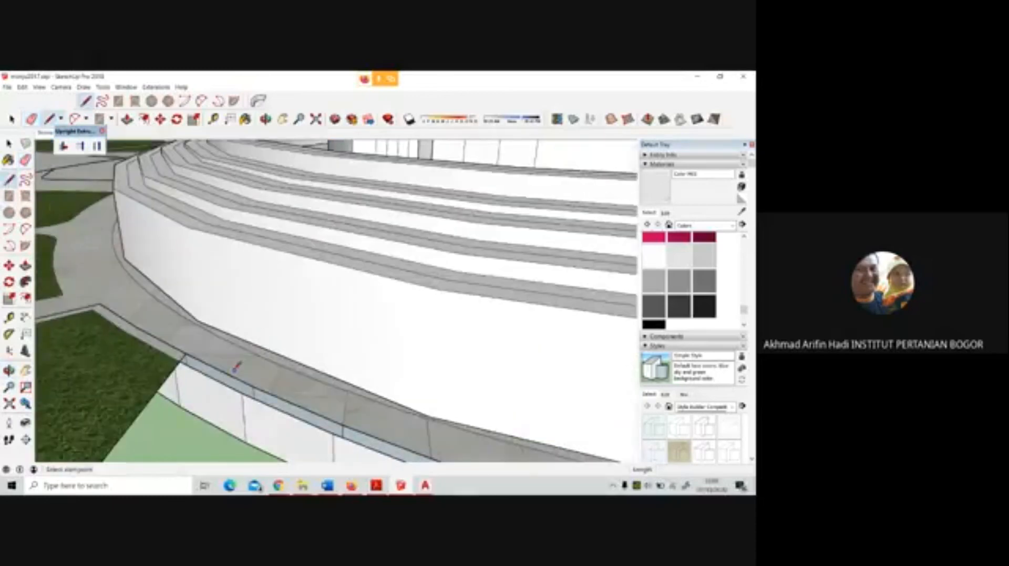
{"action": "left_click", "coordinate": [253, 388]}
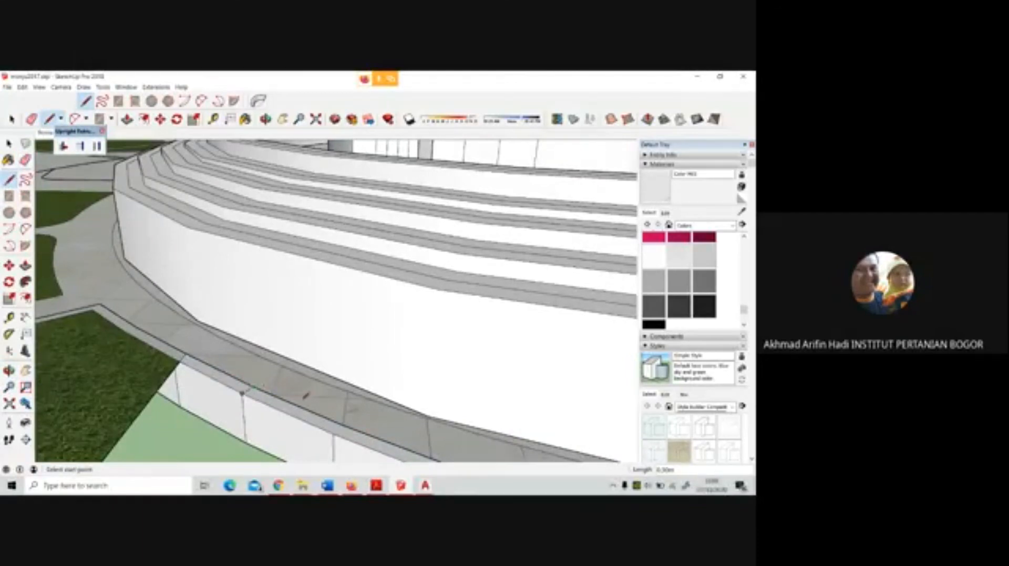
{"action": "scroll", "coordinate": [304, 395], "scroll_direction": "down", "scroll_amount": 5}
{"action": "scroll", "coordinate": [327, 323], "scroll_direction": "up", "scroll_amount": 4}
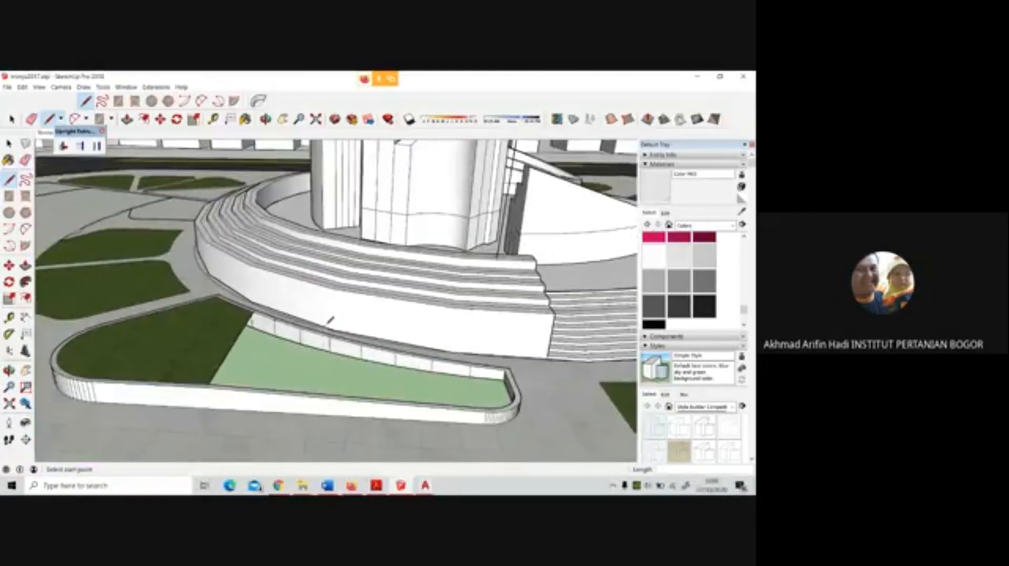
Draw a line across the bed's opening from the curved wall to the straight wall to rebuild the top face, then delete that line
{"action": "left_click", "coordinate": [286, 325]}
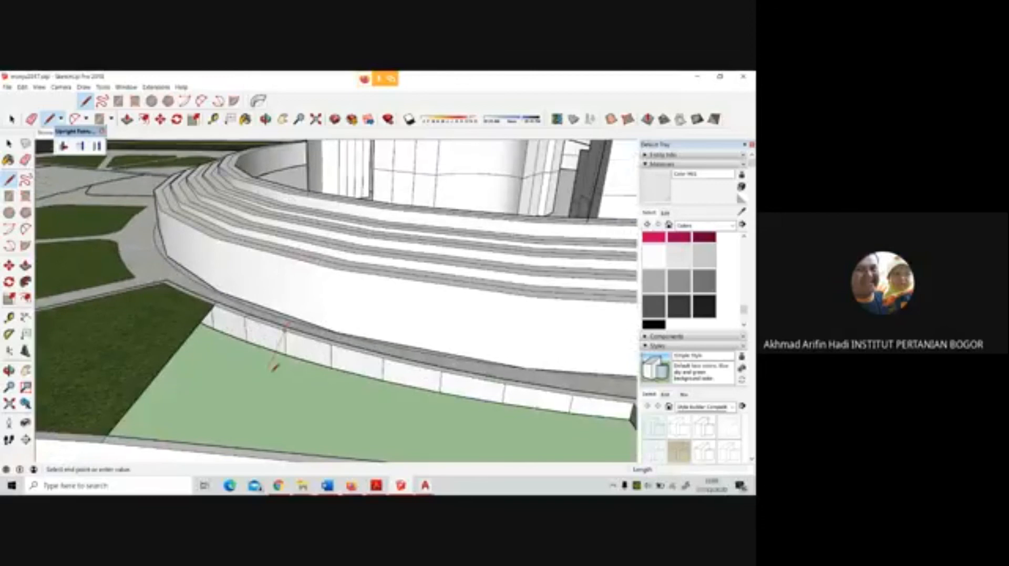
{"action": "scroll", "coordinate": [274, 363], "scroll_direction": "down", "scroll_amount": 1}
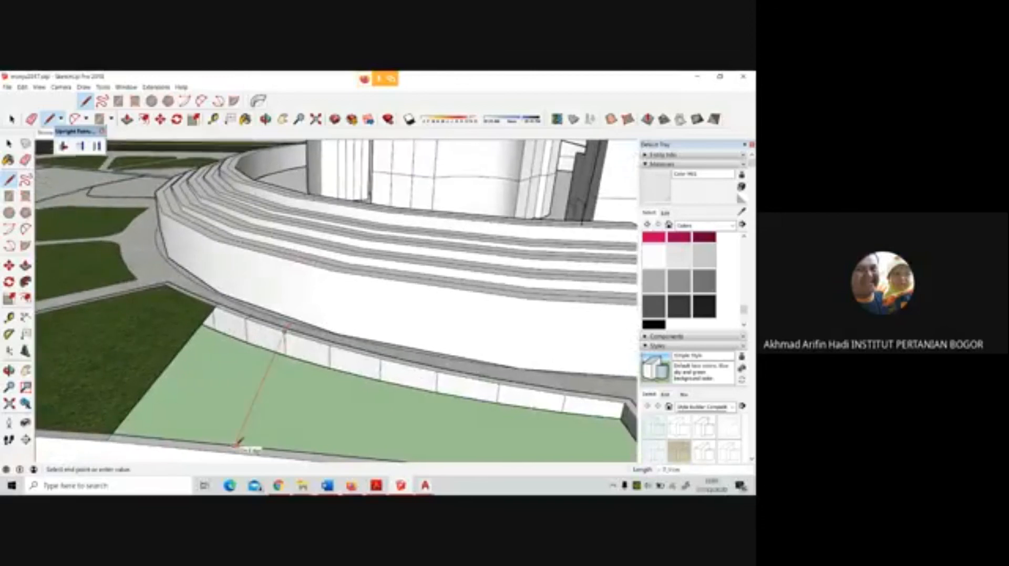
{"action": "left_click", "coordinate": [236, 446]}
{"action": "scroll", "coordinate": [236, 325], "scroll_direction": "down", "scroll_amount": 2}
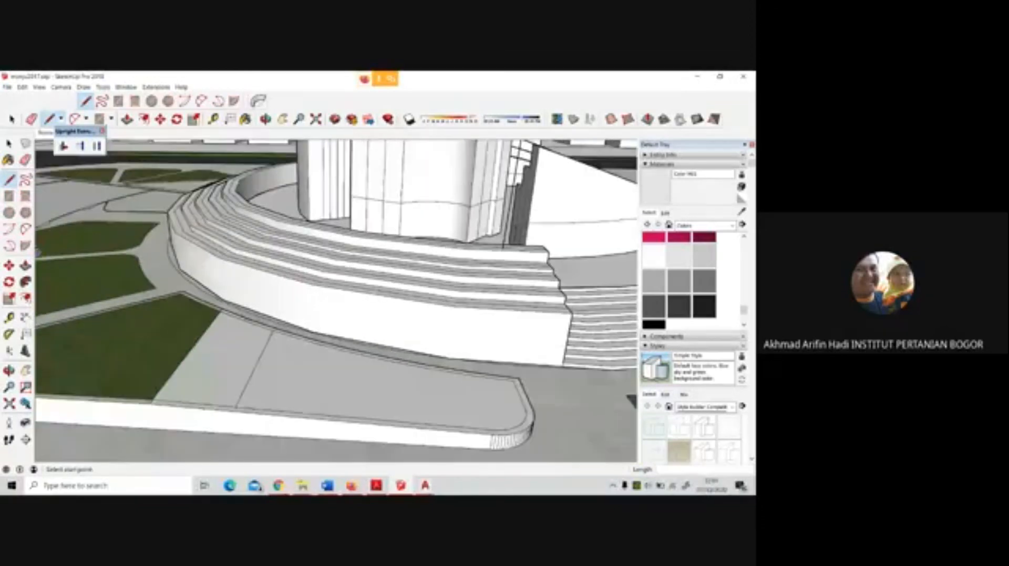
{"action": "key", "text": "space"}
{"action": "left_click", "coordinate": [259, 370]}
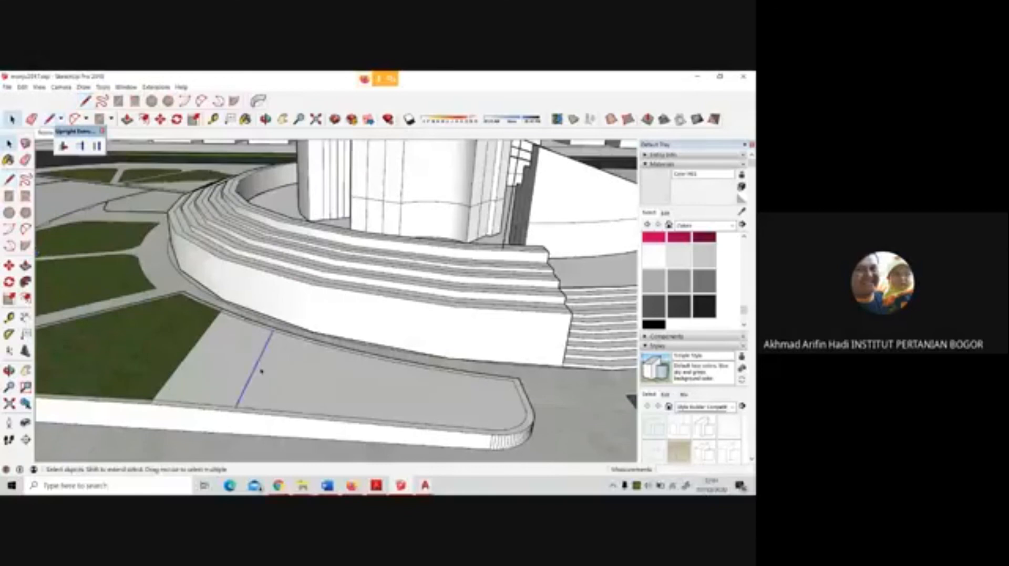
Sample the grass material from the adjoining bed surface and paint the rebuilt top face with it
{"action": "key", "text": "b"}
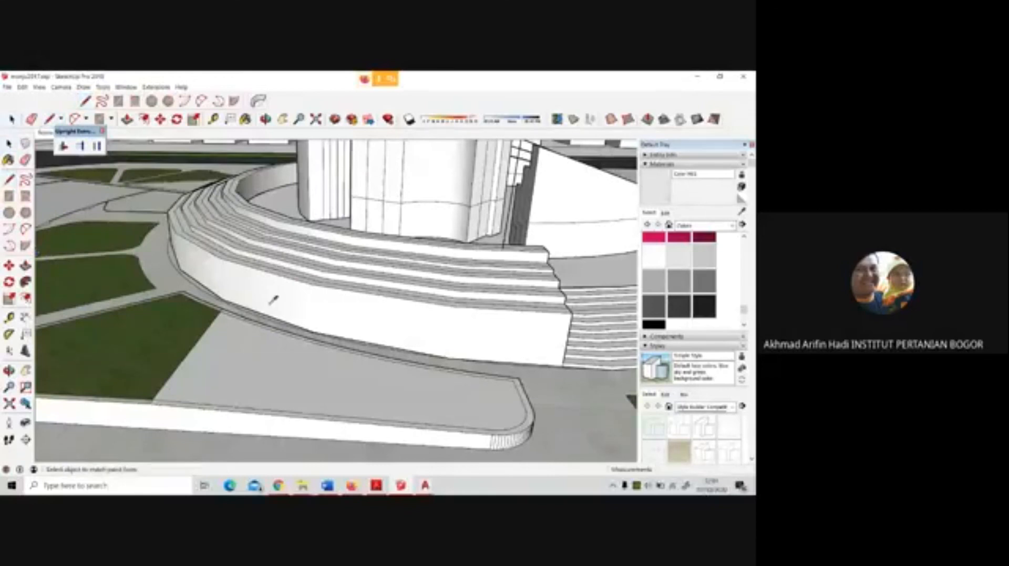
{"action": "left_click", "coordinate": [157, 311]}
{"action": "left_click", "coordinate": [385, 381]}
Examine the finished raised bed and the surrounding plaza from several angles
{"action": "mouse_move", "coordinate": [384, 380]}
{"action": "middle_mouse_down"}
{"action": "mouse_move", "coordinate": [308, 295]}
{"action": "mouse_move", "coordinate": [239, 305]}
{"action": "mouse_move", "coordinate": [407, 292]}
{"action": "mouse_move", "coordinate": [493, 307]}
{"action": "middle_mouse_up"}
{"action": "scroll", "coordinate": [544, 394], "scroll_direction": "down", "scroll_amount": 2}
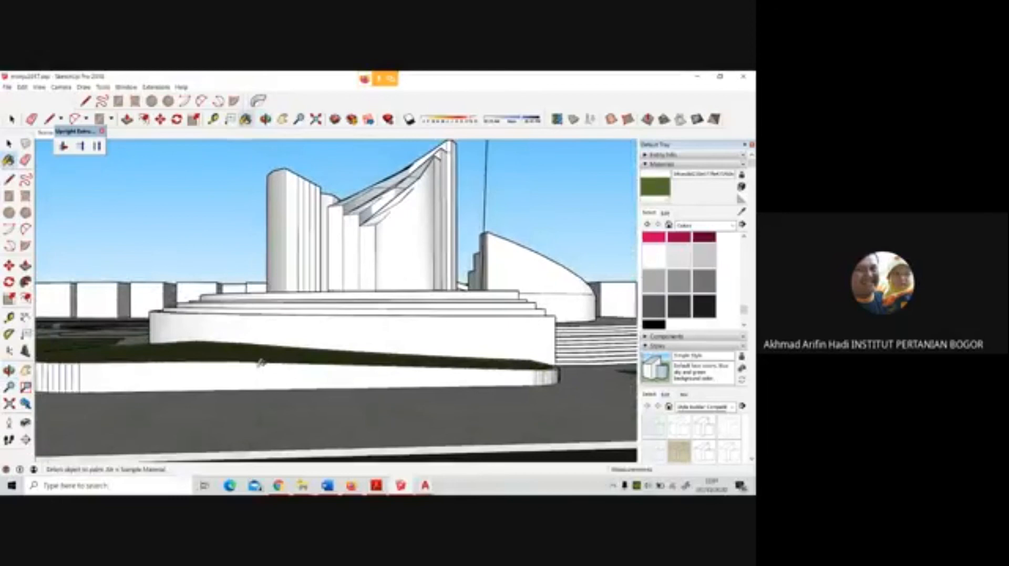
{"action": "scroll", "coordinate": [218, 353], "scroll_direction": "down", "scroll_amount": 1}
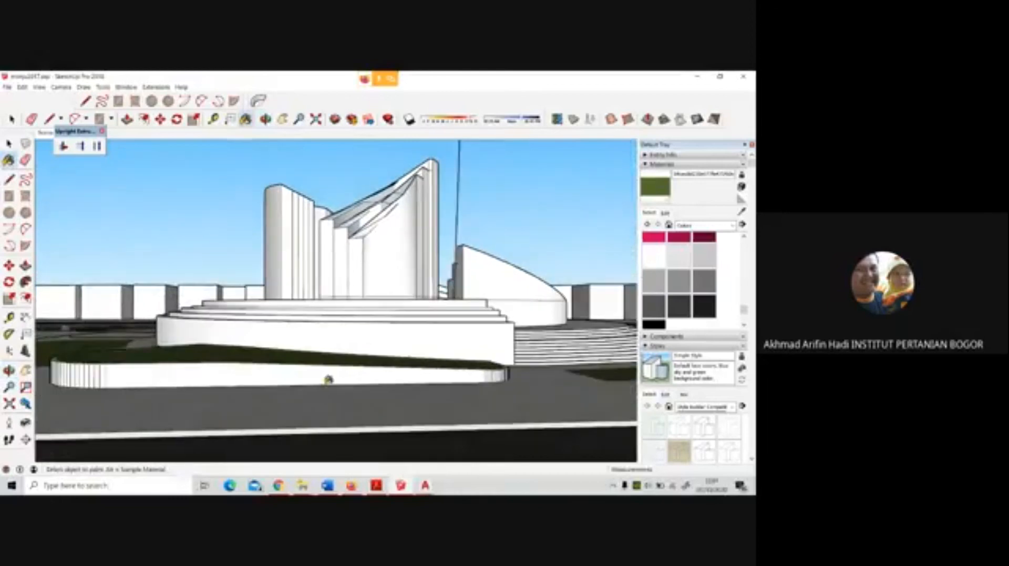
{"action": "scroll", "coordinate": [408, 406], "scroll_direction": "down", "scroll_amount": 1}
{"action": "middle_click_drag", "start_coordinate": [511, 361], "coordinate": [310, 402]}
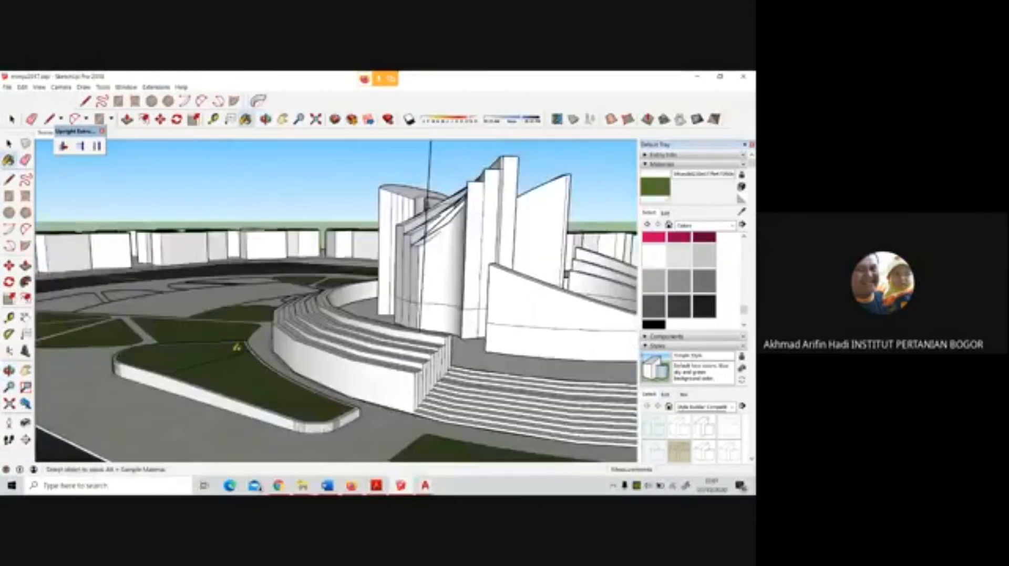
{"action": "mouse_move", "coordinate": [242, 350]}
{"action": "middle_mouse_down"}
{"action": "mouse_move", "coordinate": [156, 357]}
{"action": "mouse_move", "coordinate": [303, 406]}
{"action": "middle_mouse_up"}
{"action": "scroll", "coordinate": [156, 356], "scroll_direction": "down", "scroll_amount": 4}
{"action": "scroll", "coordinate": [213, 421], "scroll_direction": "up", "scroll_amount": 2}
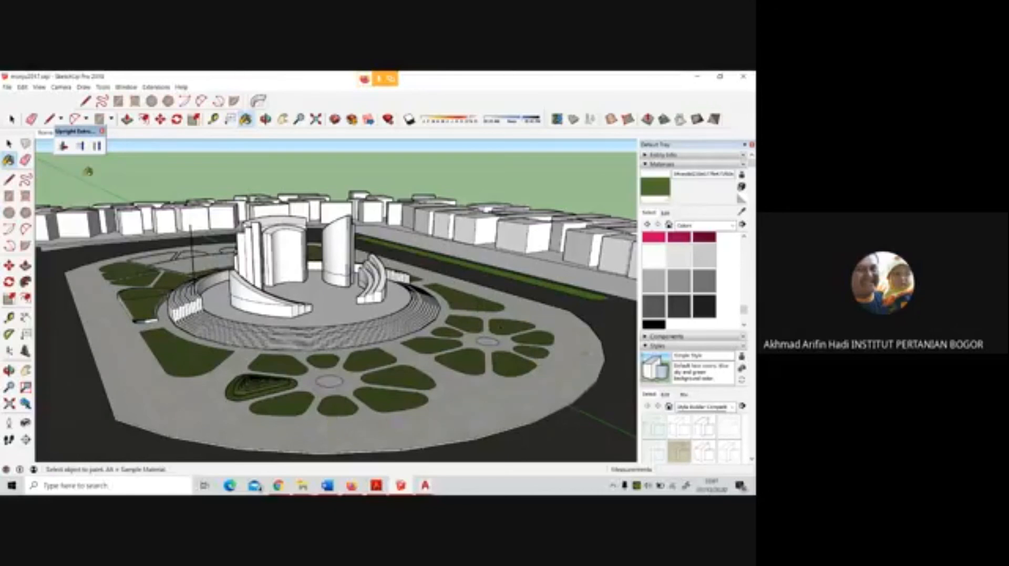
Offset the plaza's outer edge inward by about 1.75 m to form a border strip
{"action": "key", "text": "space"}
{"action": "scroll", "coordinate": [190, 408], "scroll_direction": "up", "scroll_amount": 2}
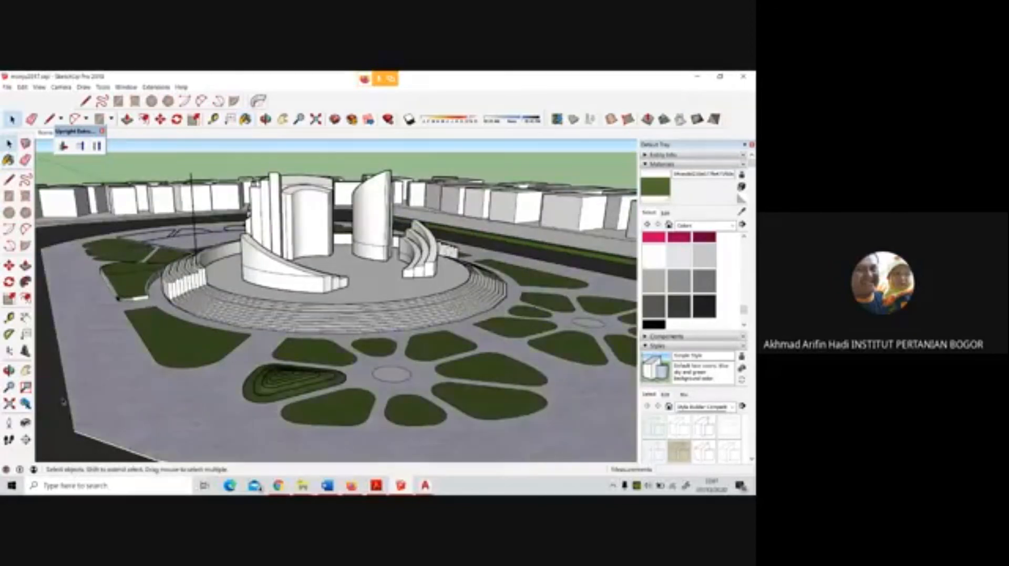
{"action": "key", "text": "f"}
{"action": "left_click", "coordinate": [61, 356]}
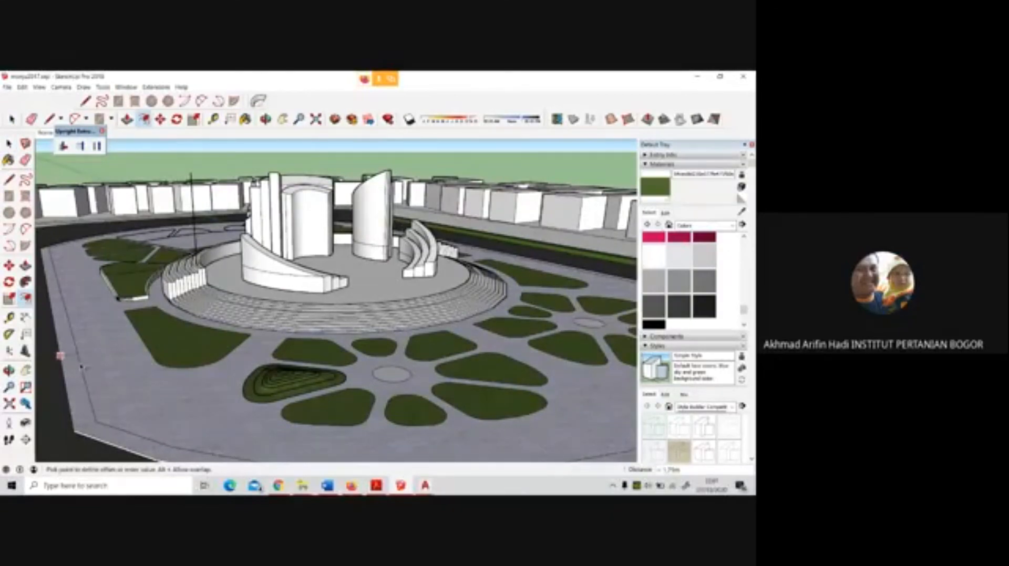
{"action": "left_click", "coordinate": [81, 367]}
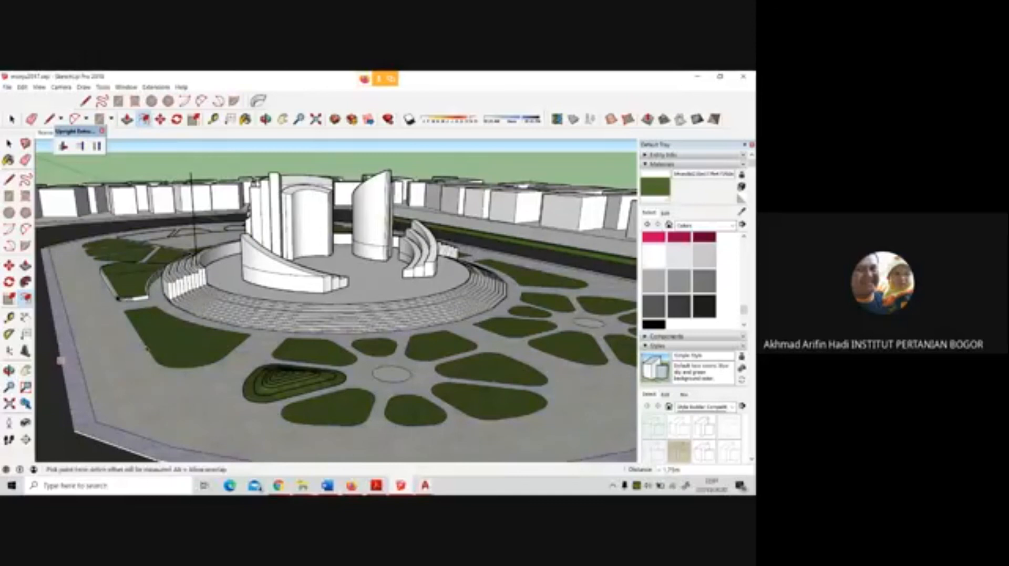
Offset the outlines of the large planting bed in front of the steps and the neighbouring petal-shaped bed outward into the paving
{"action": "left_click", "coordinate": [8, 143]}
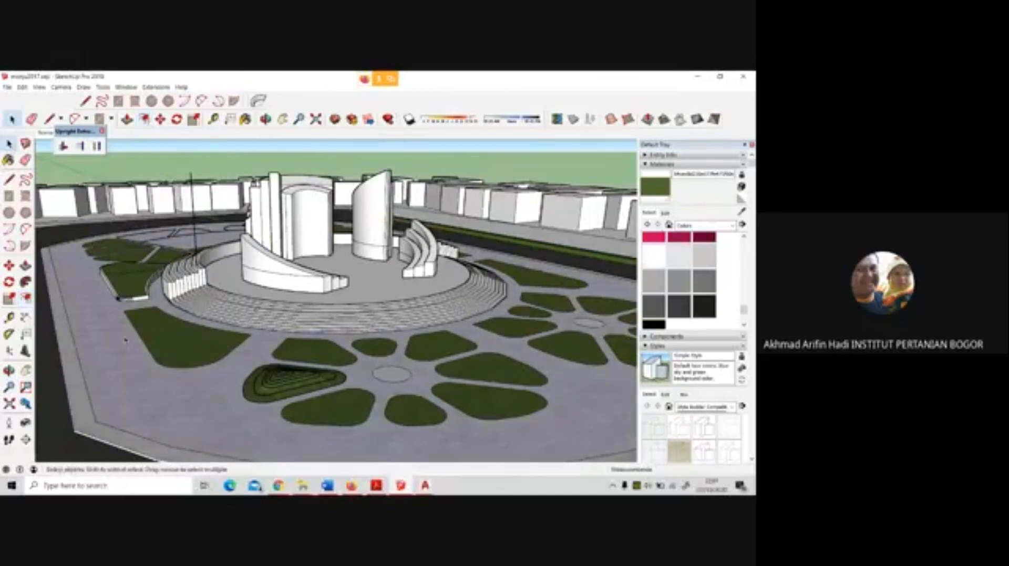
{"action": "double_click", "coordinate": [125, 340]}
{"action": "key", "text": "f"}
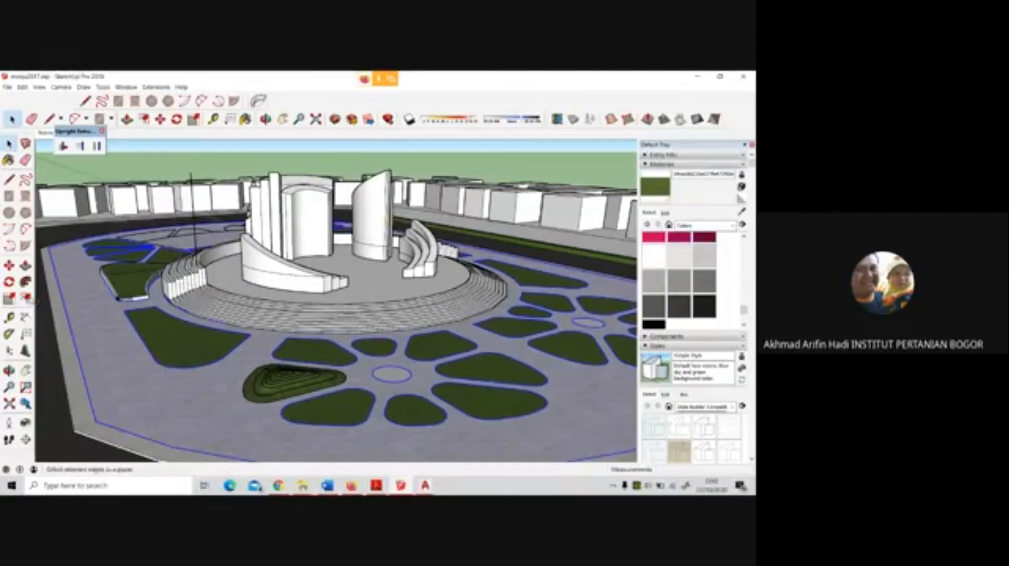
{"action": "left_click", "coordinate": [83, 369]}
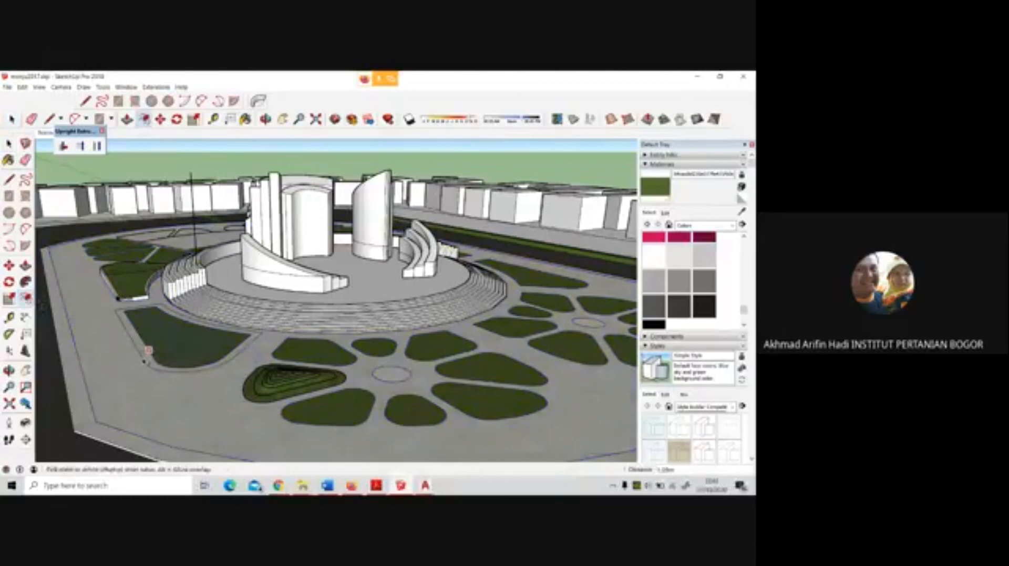
{"action": "middle_click_drag", "start_coordinate": [148, 350], "coordinate": [294, 364]}
{"action": "left_click", "coordinate": [294, 365]}
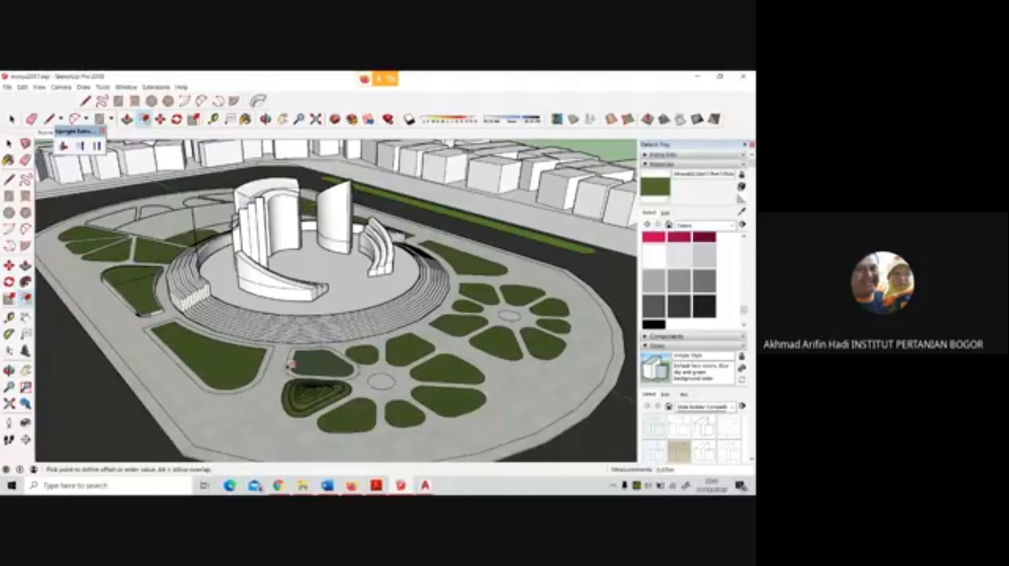
{"action": "left_click", "coordinate": [292, 365]}
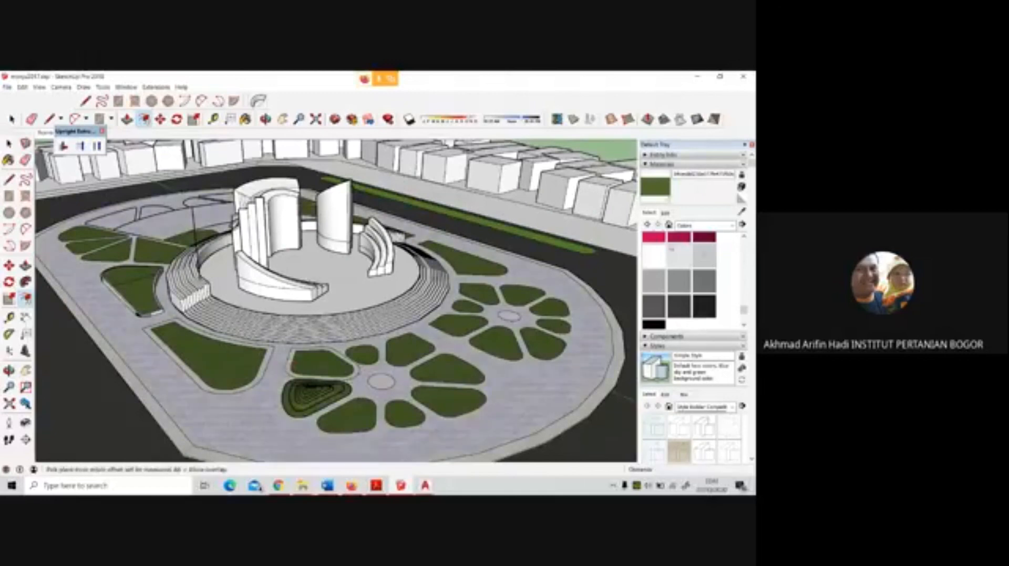
Paint the offset border strips around the large planting bed and along the plaza's outer edge dark red
{"action": "left_click", "coordinate": [654, 238]}
{"action": "scroll", "coordinate": [696, 295], "scroll_direction": "up", "scroll_amount": 1}
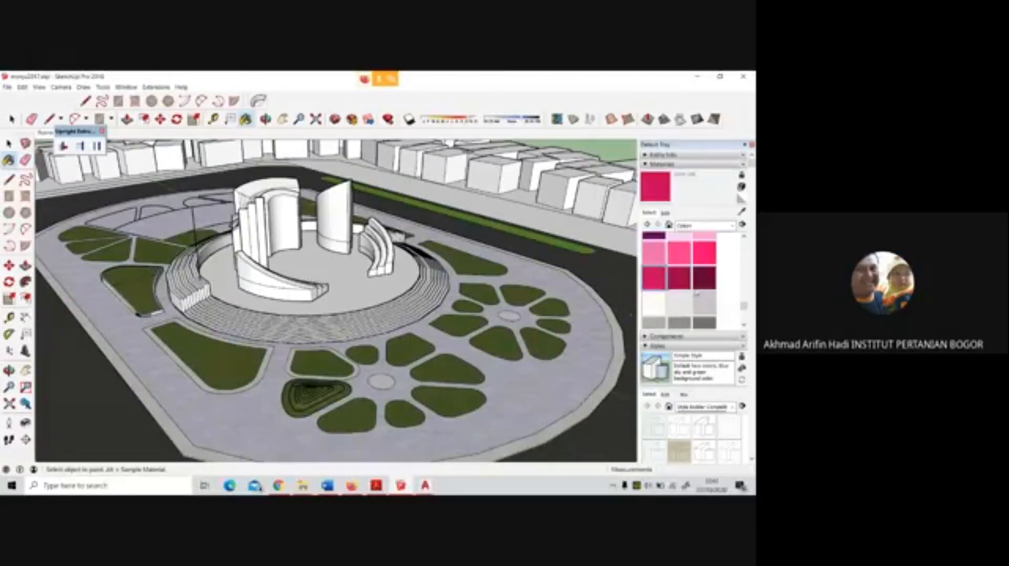
{"action": "scroll", "coordinate": [697, 295], "scroll_direction": "up", "scroll_amount": 1}
{"action": "scroll", "coordinate": [697, 294], "scroll_direction": "down", "scroll_amount": 1}
{"action": "scroll", "coordinate": [697, 293], "scroll_direction": "up", "scroll_amount": 1}
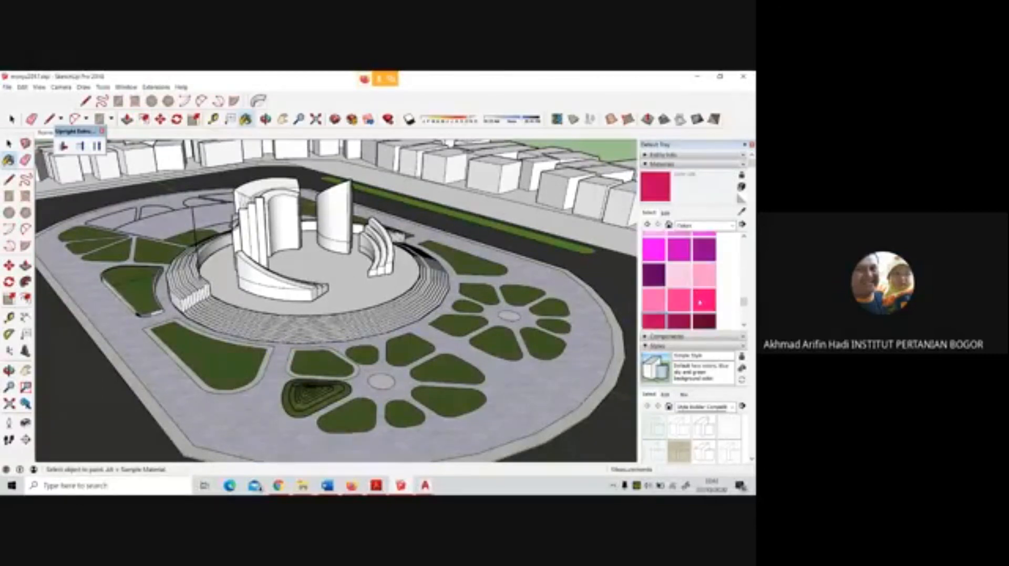
{"action": "left_click", "coordinate": [705, 319]}
{"action": "scroll", "coordinate": [707, 302], "scroll_direction": "up", "scroll_amount": 4}
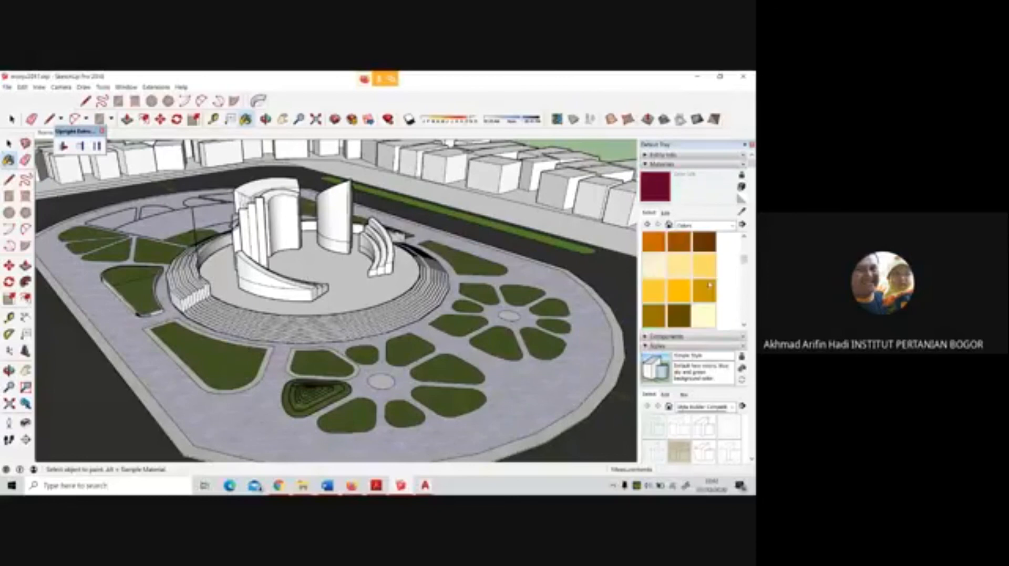
{"action": "left_click", "coordinate": [659, 303]}
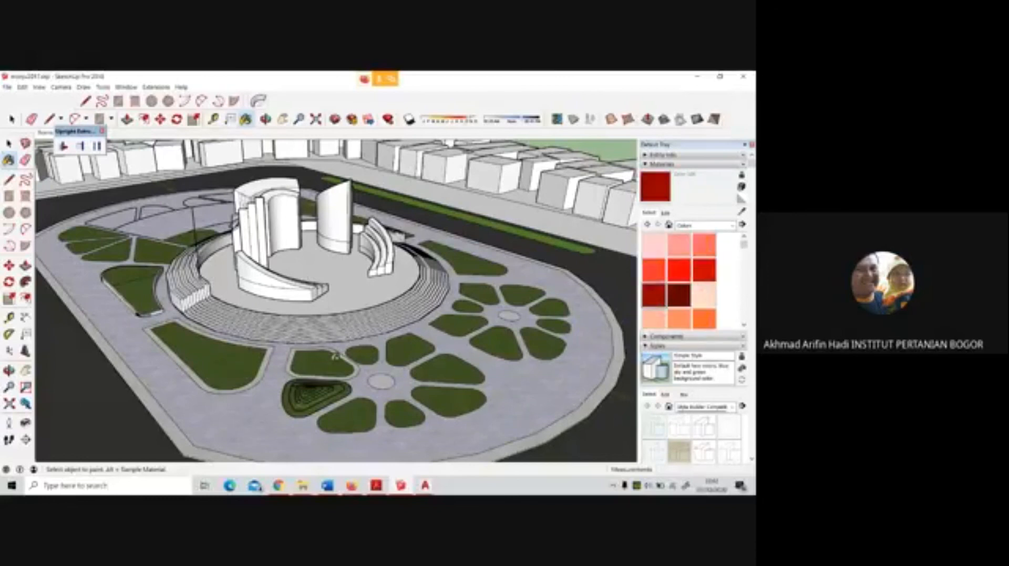
{"action": "left_click", "coordinate": [205, 382]}
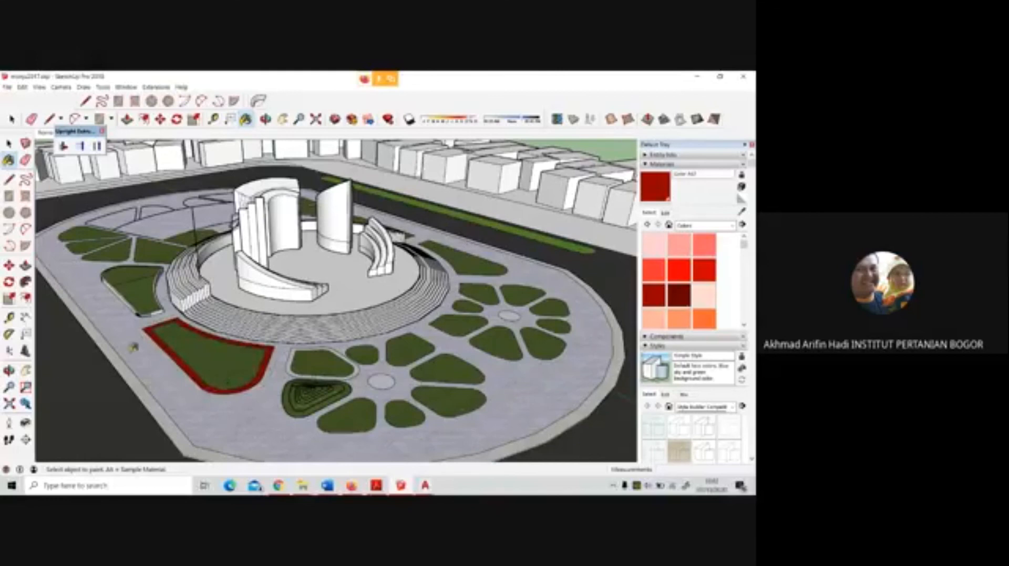
{"action": "left_click", "coordinate": [105, 341]}
{"action": "scroll", "coordinate": [242, 310], "scroll_direction": "down", "scroll_amount": 2}
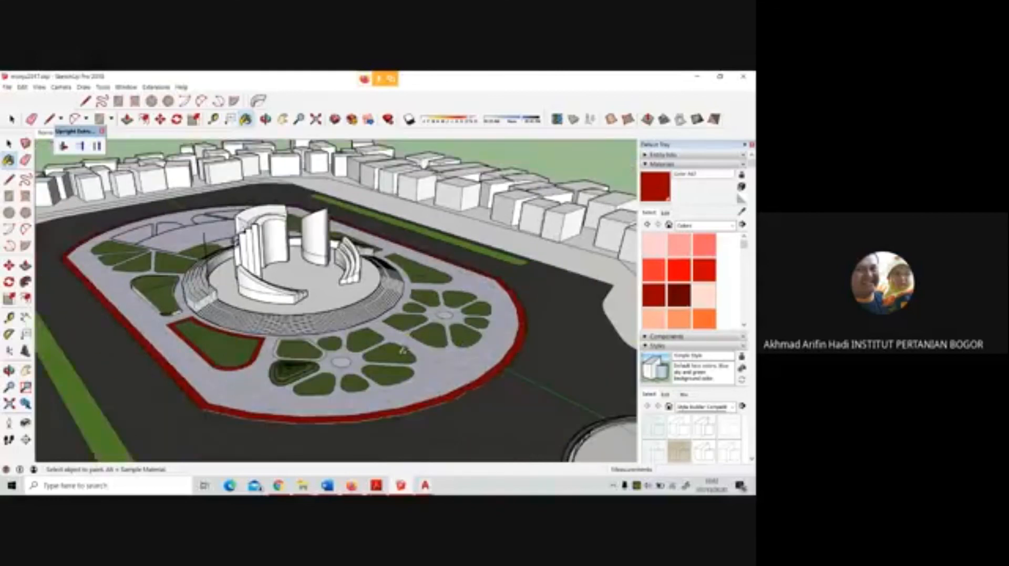
Undo the red paint and the border offsets around the plaza and planting beds, and return to the Select tool
{"action": "key", "text": "ctrl+z"}
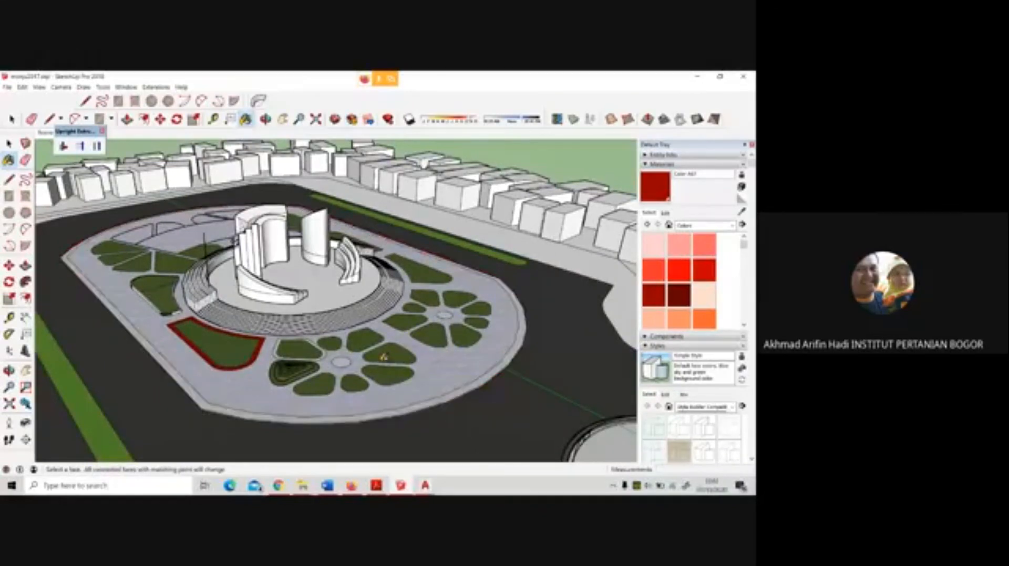
{"action": "key", "text": "ctrl+z"}
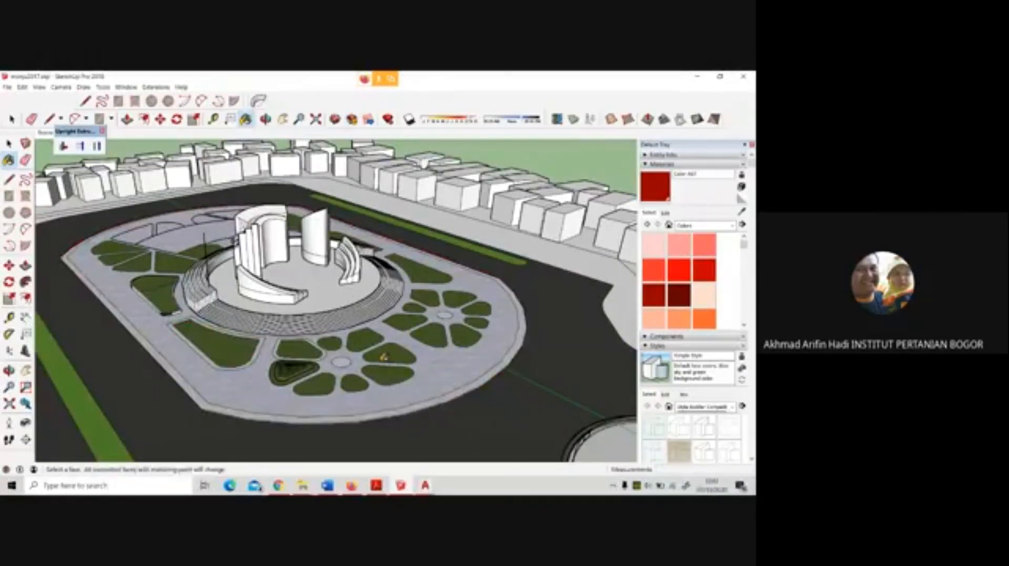
{"action": "left_click", "coordinate": [385, 357], "text": "alt"}
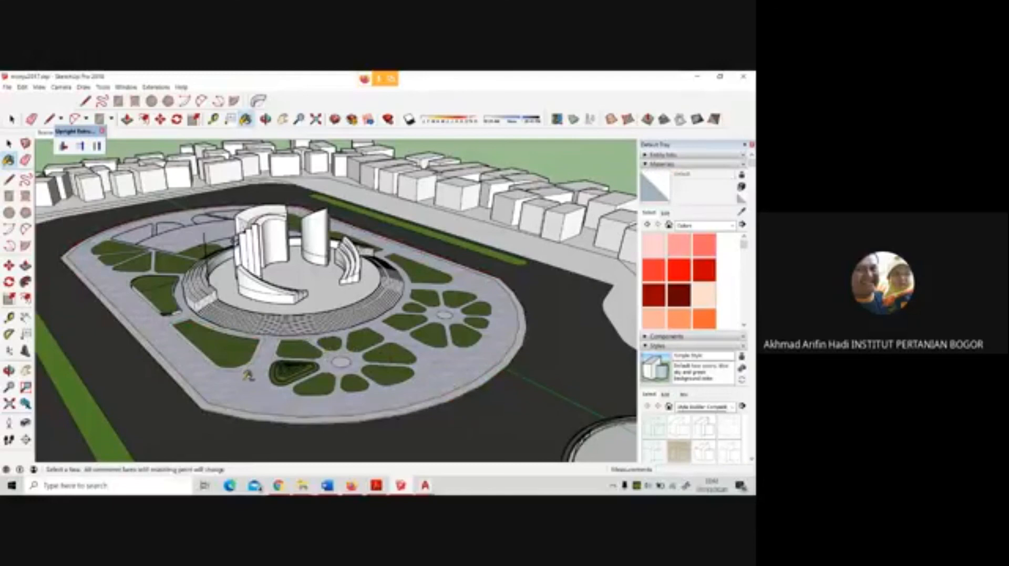
{"action": "left_click", "coordinate": [250, 374], "text": "ctrl"}
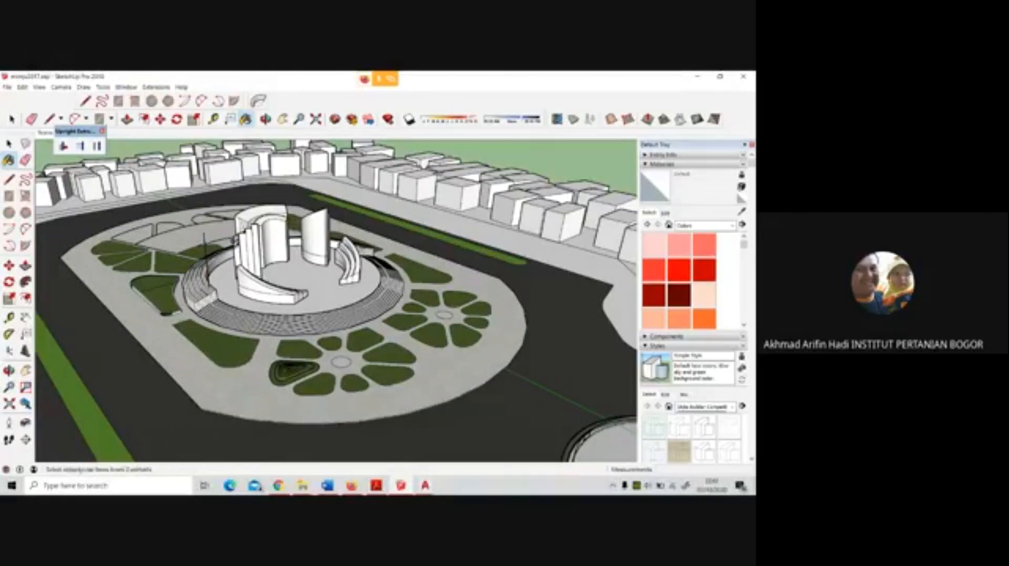
{"action": "left_click", "coordinate": [8, 144]}
{"action": "left_click", "coordinate": [8, 144]}
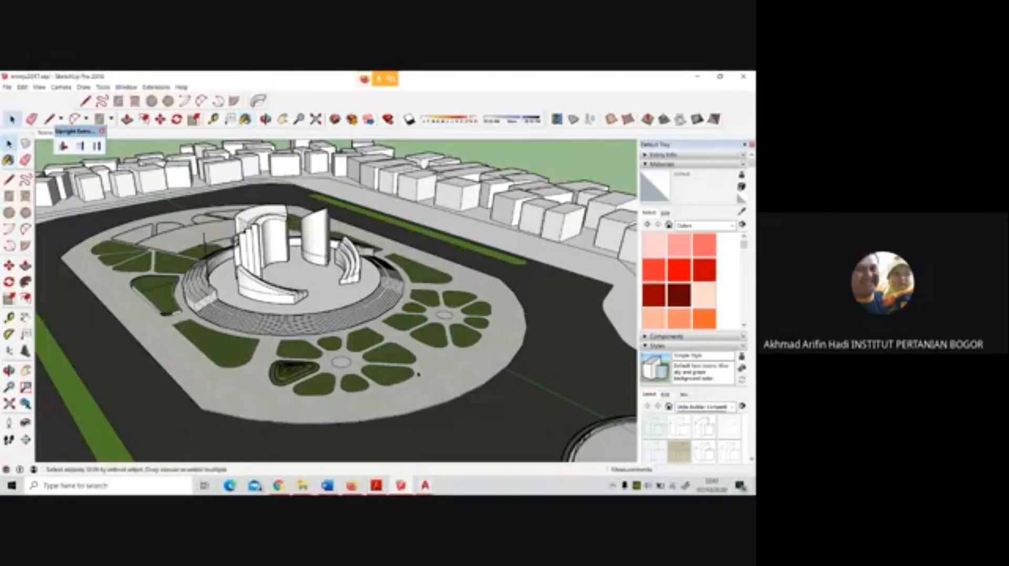
{"action": "middle_click_drag", "start_coordinate": [418, 374], "coordinate": [359, 419]}
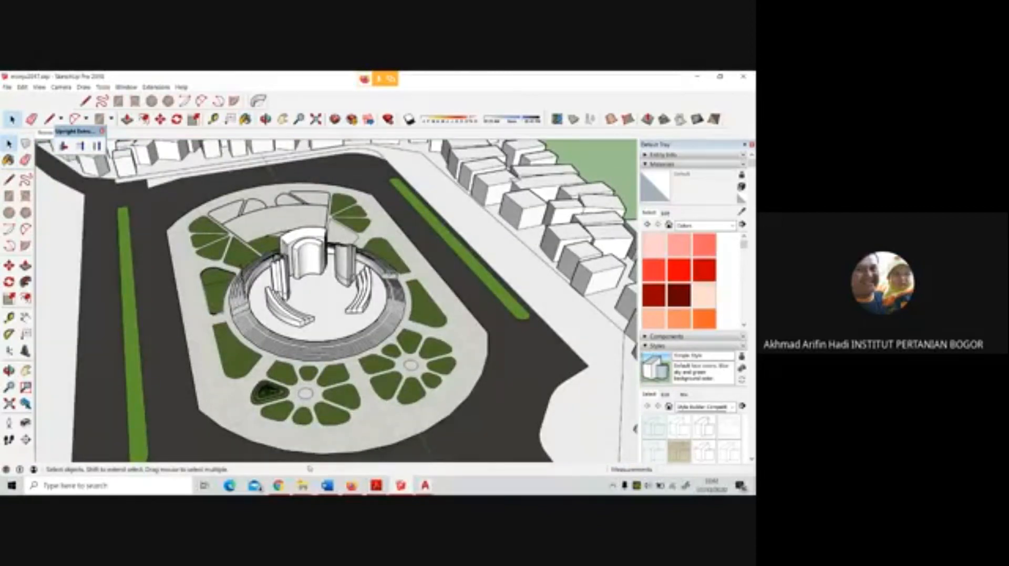
{"action": "scroll", "coordinate": [319, 425], "scroll_direction": "up", "scroll_amount": 2}
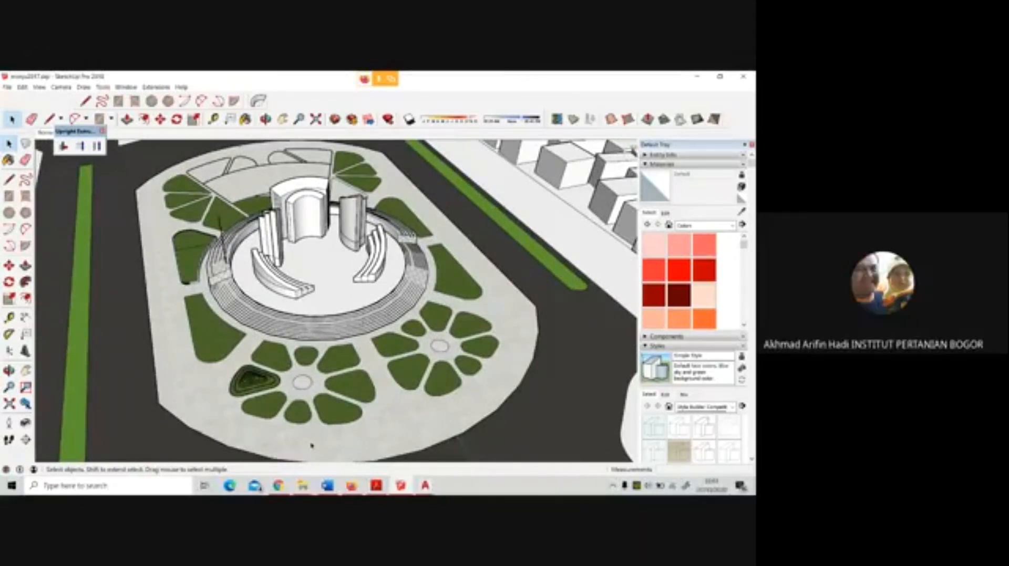
Switch to the video meeting in the Firefox browser and stop presenting the screen
{"action": "left_click", "coordinate": [351, 485]}
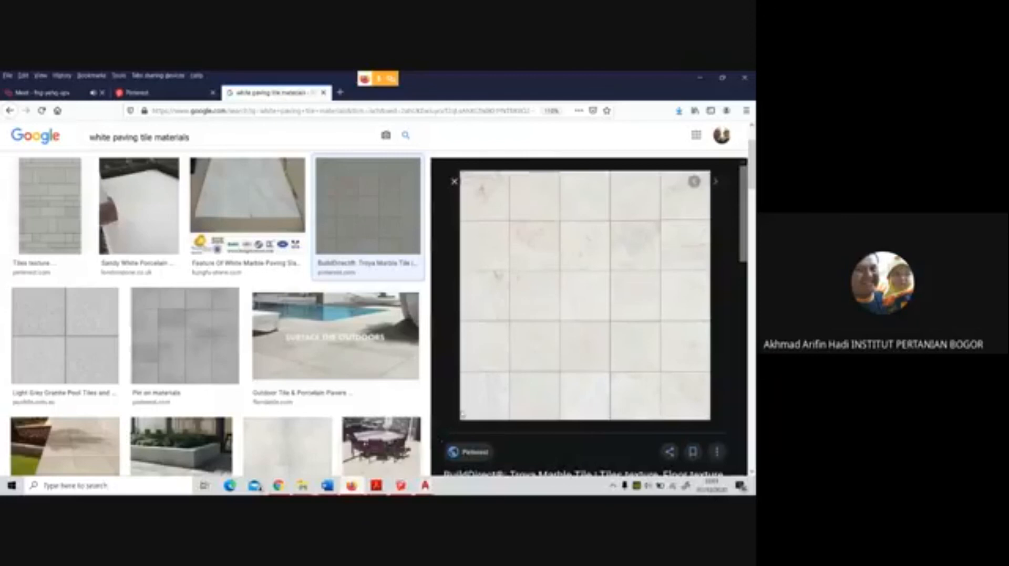
{"action": "left_click", "coordinate": [76, 94]}
{"action": "left_click", "coordinate": [297, 249]}
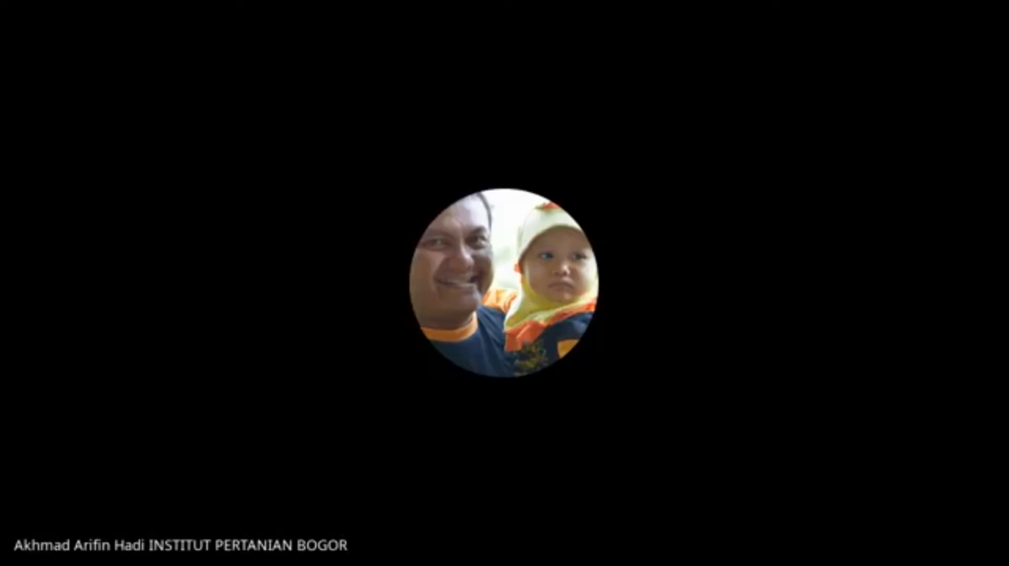